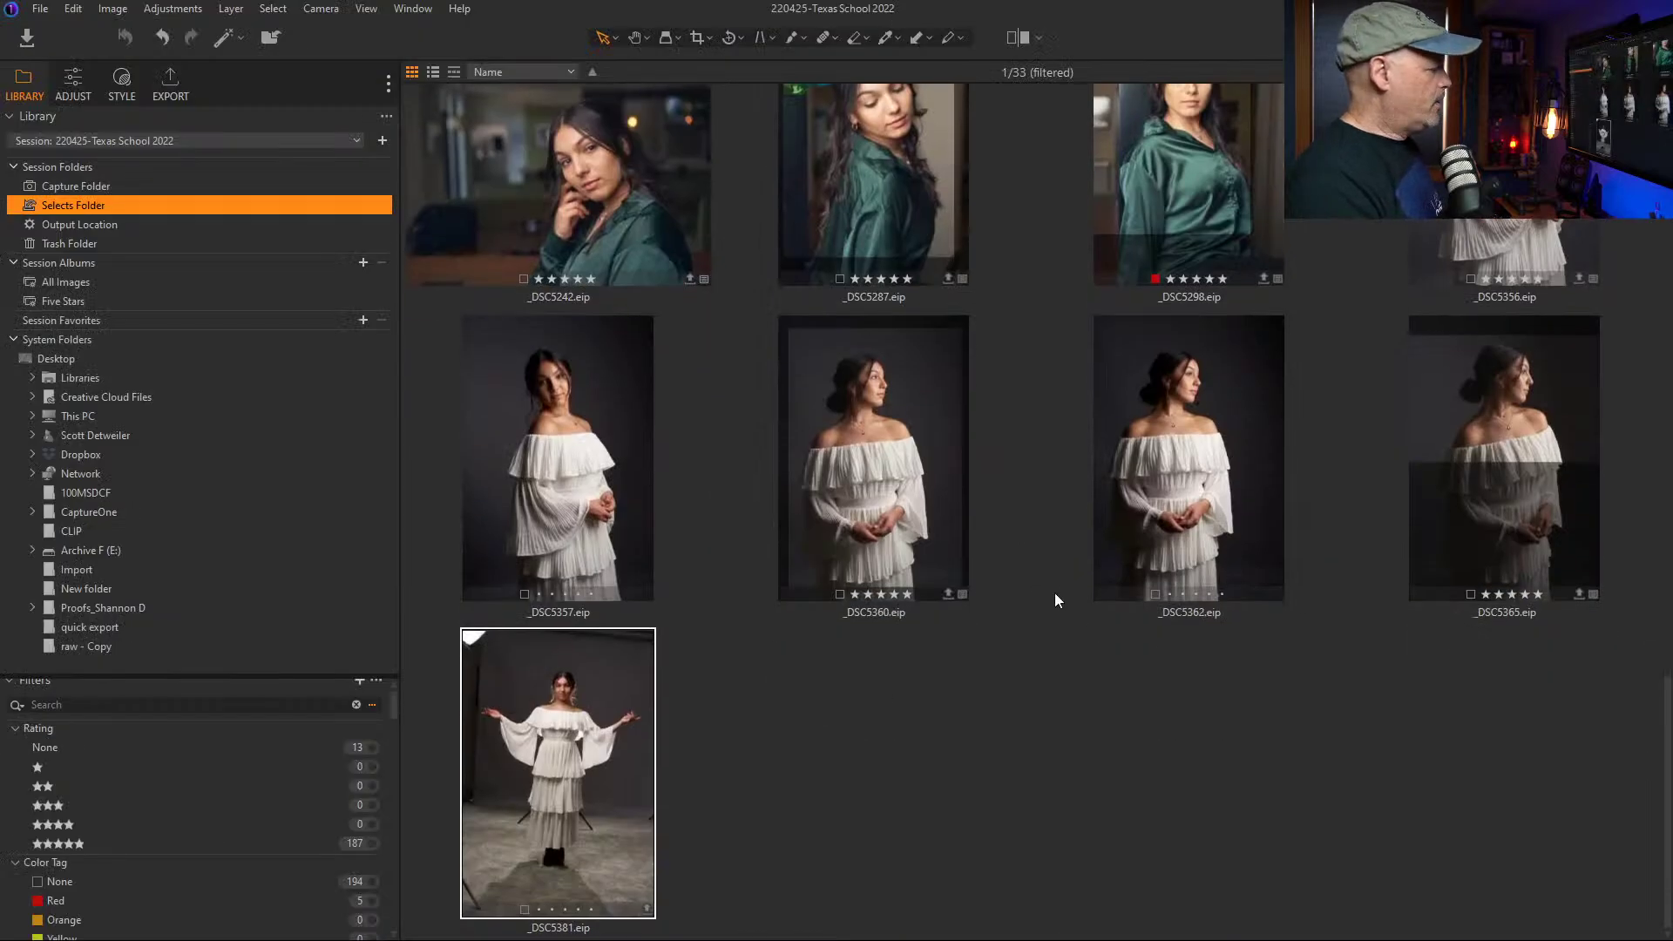
pyautogui.scroll(5, 1042, 627)
pyautogui.scroll(-5, 1019, 575)
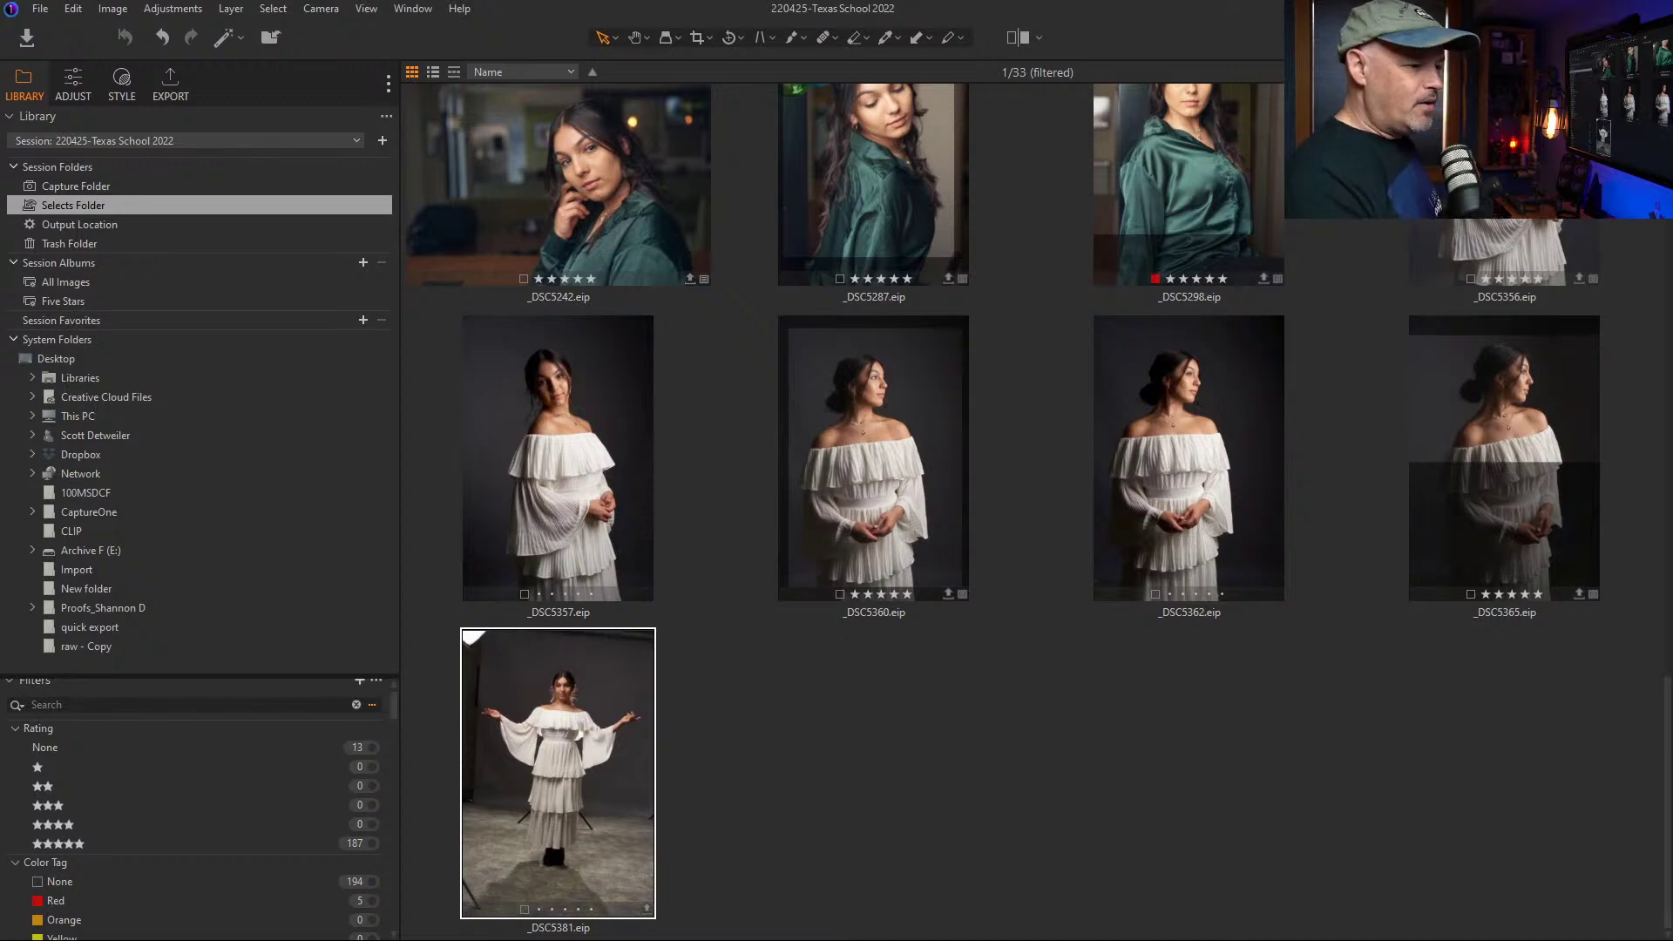
pyautogui.hotkey('alt', 'Tab')
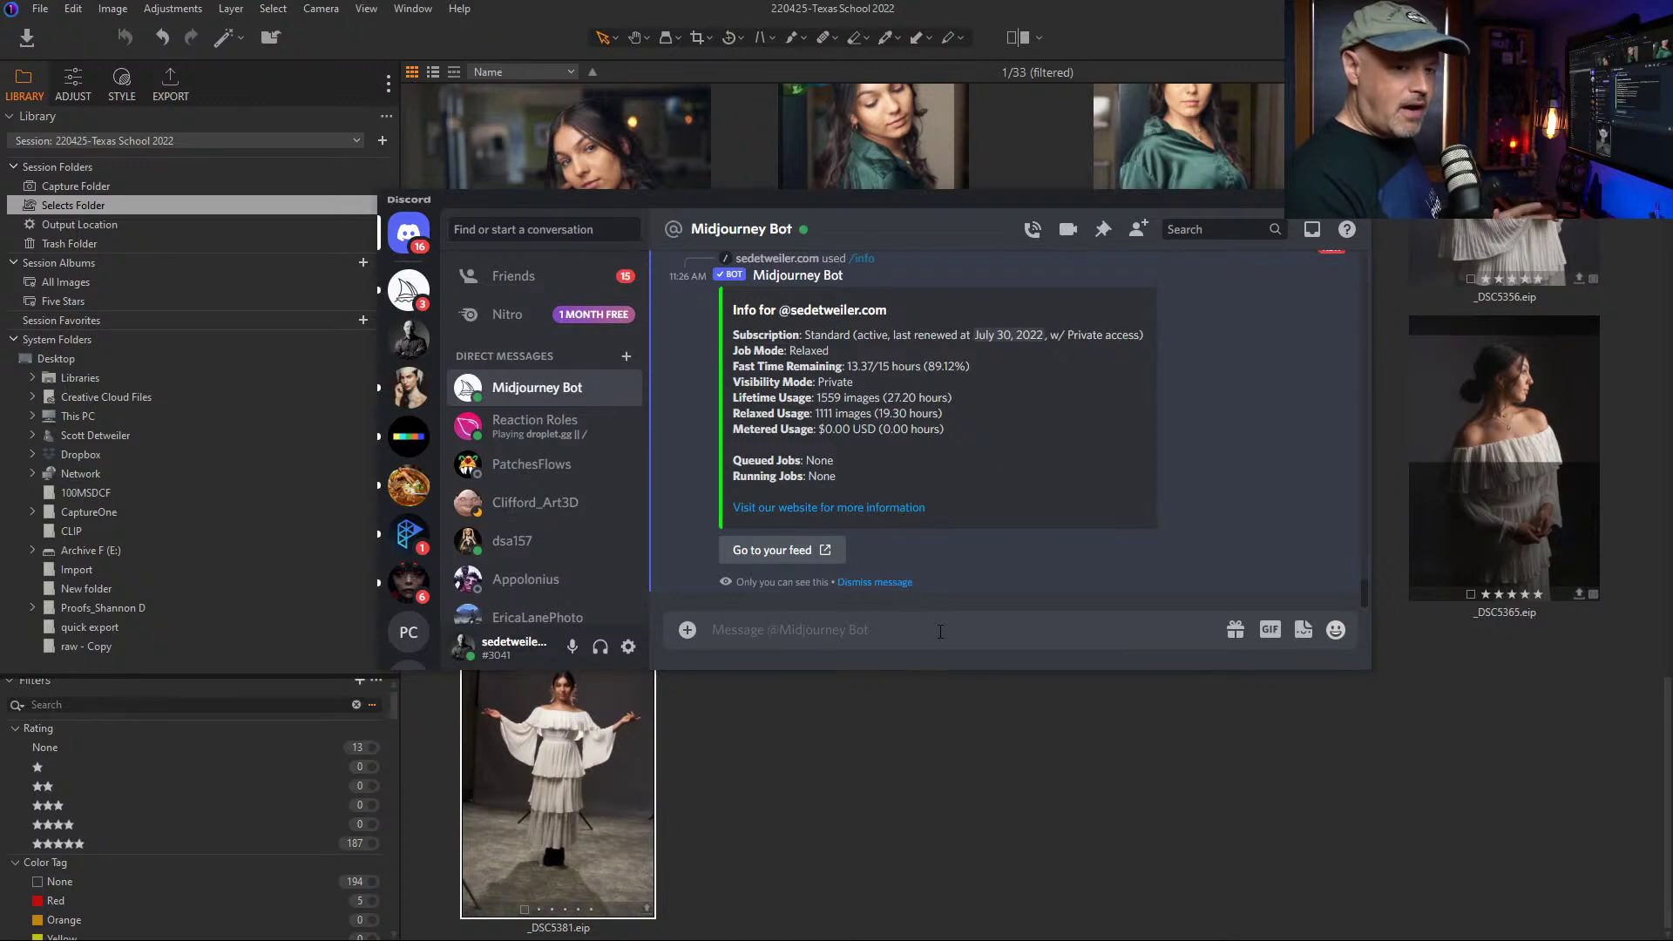
pyautogui.write('/im')
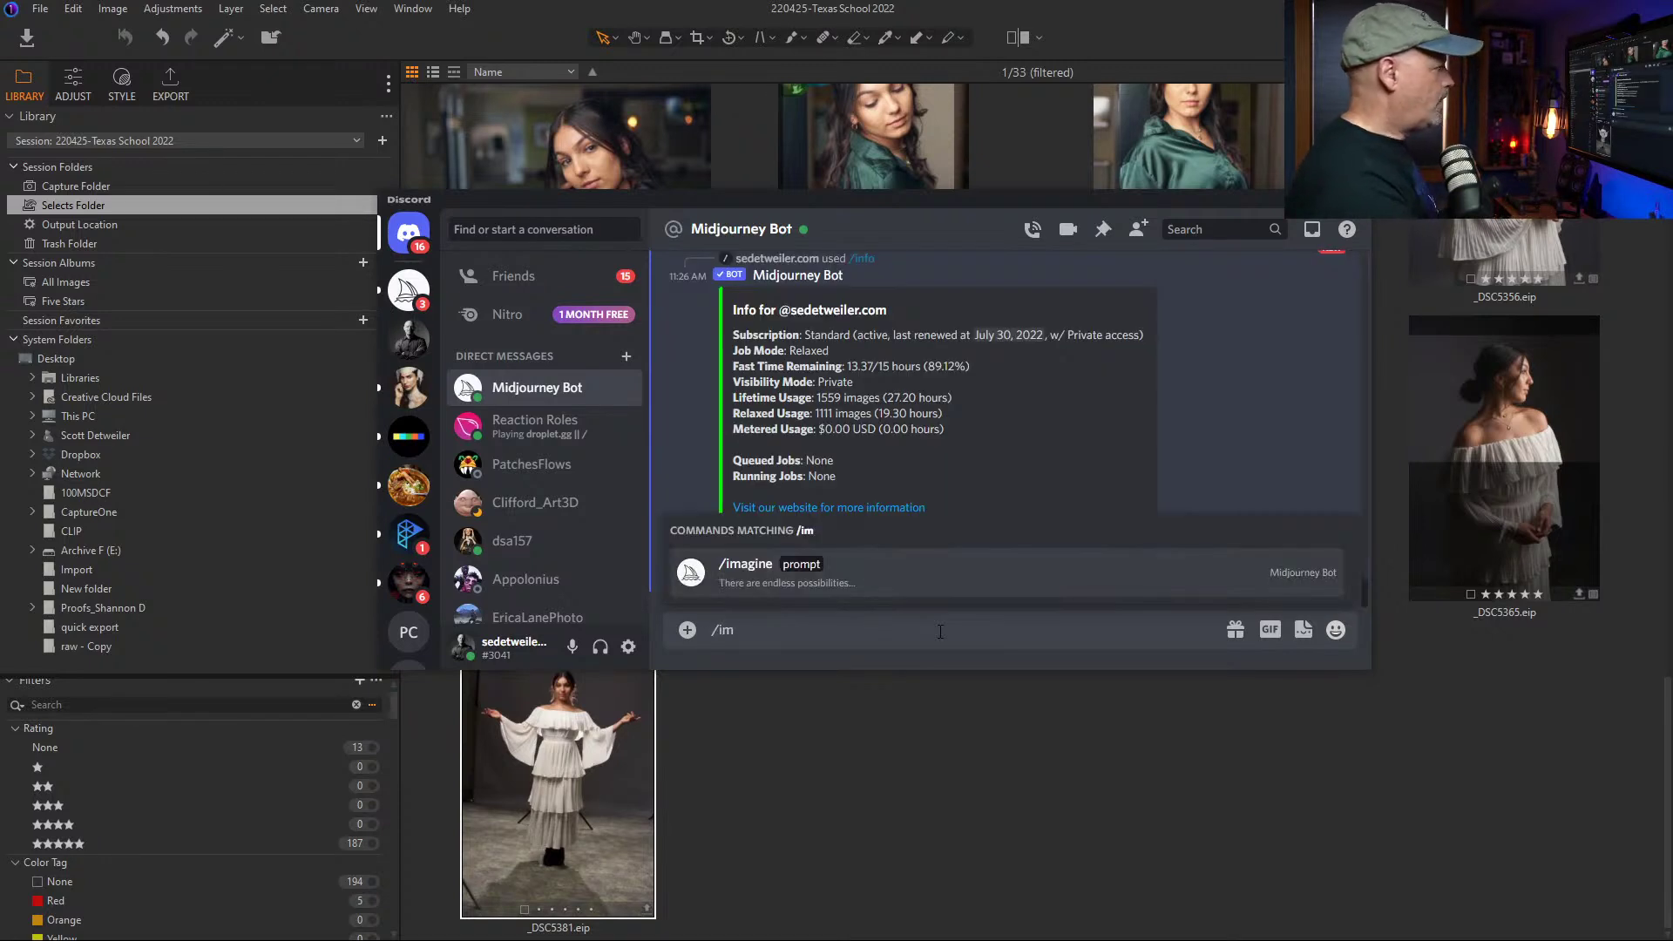
pyautogui.press('Return')
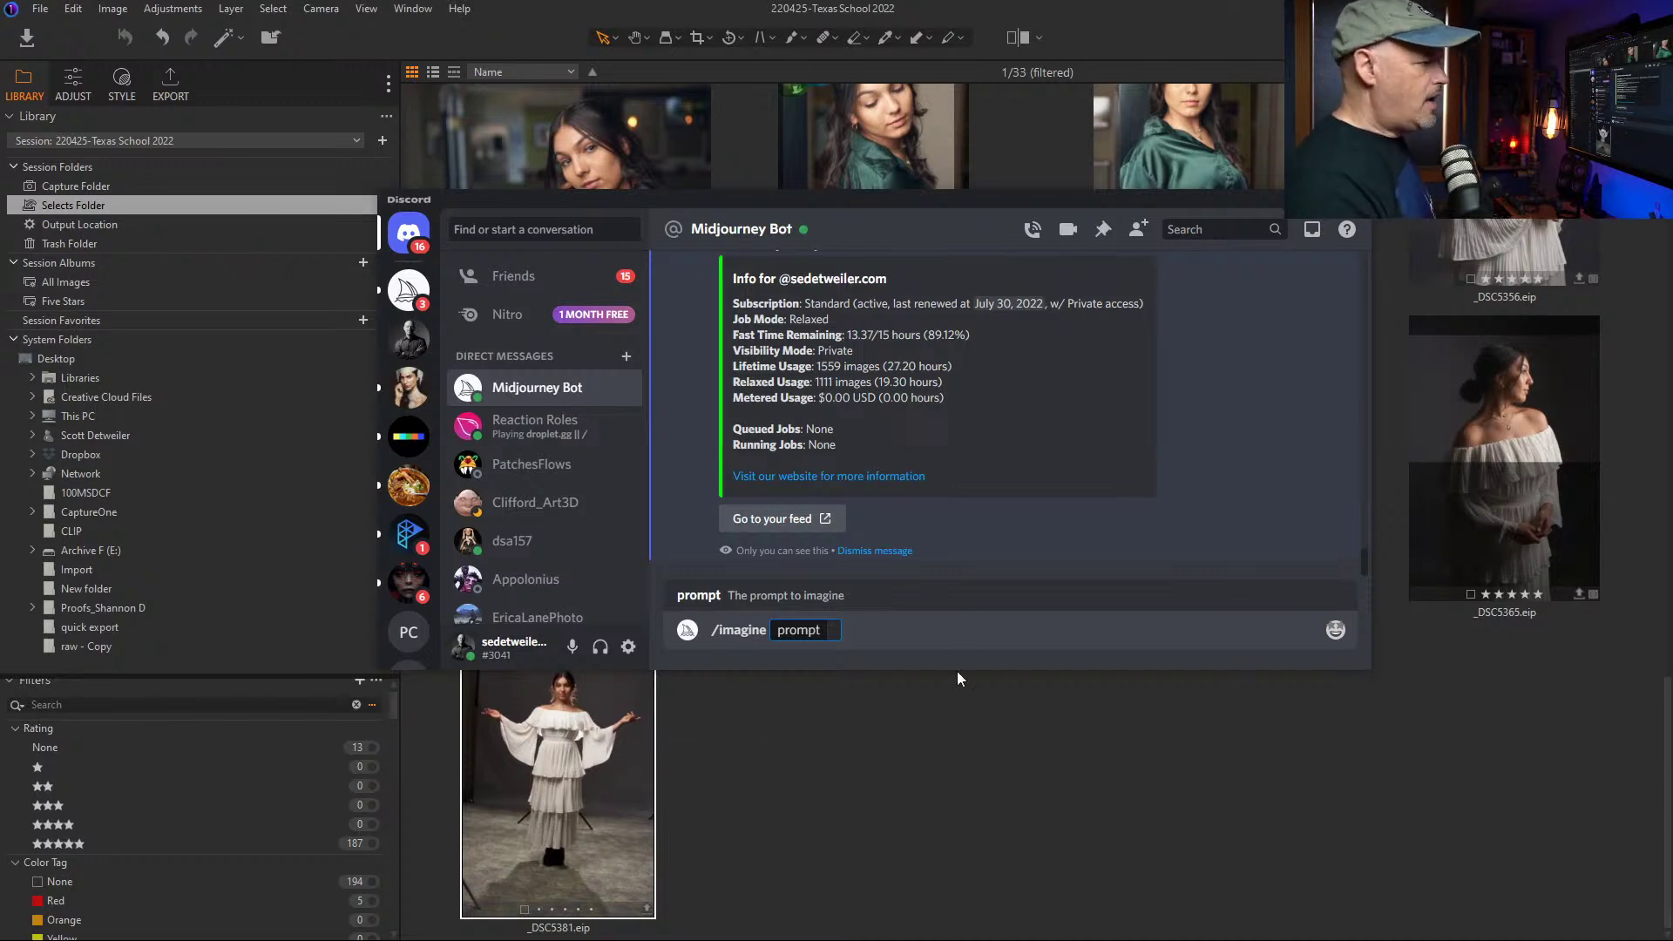
pyautogui.click(891, 742)
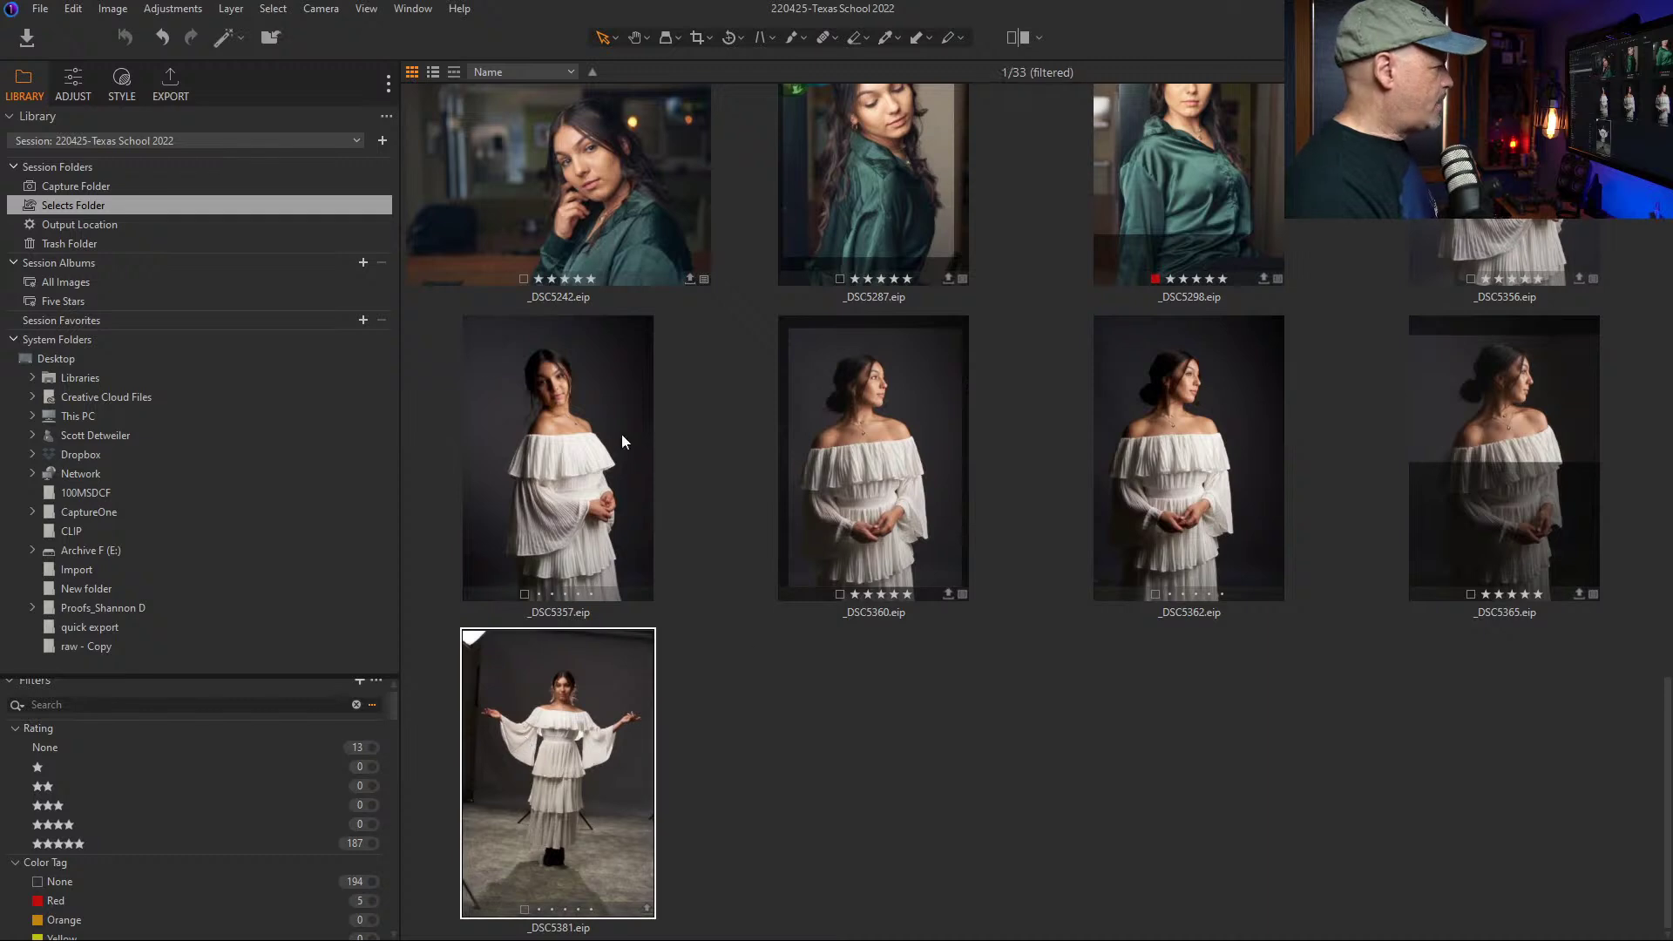
# Step: Open the full-length photo _DSC5381 in the large viewer and raise its contrast to 22
pyautogui.click(172, 87)
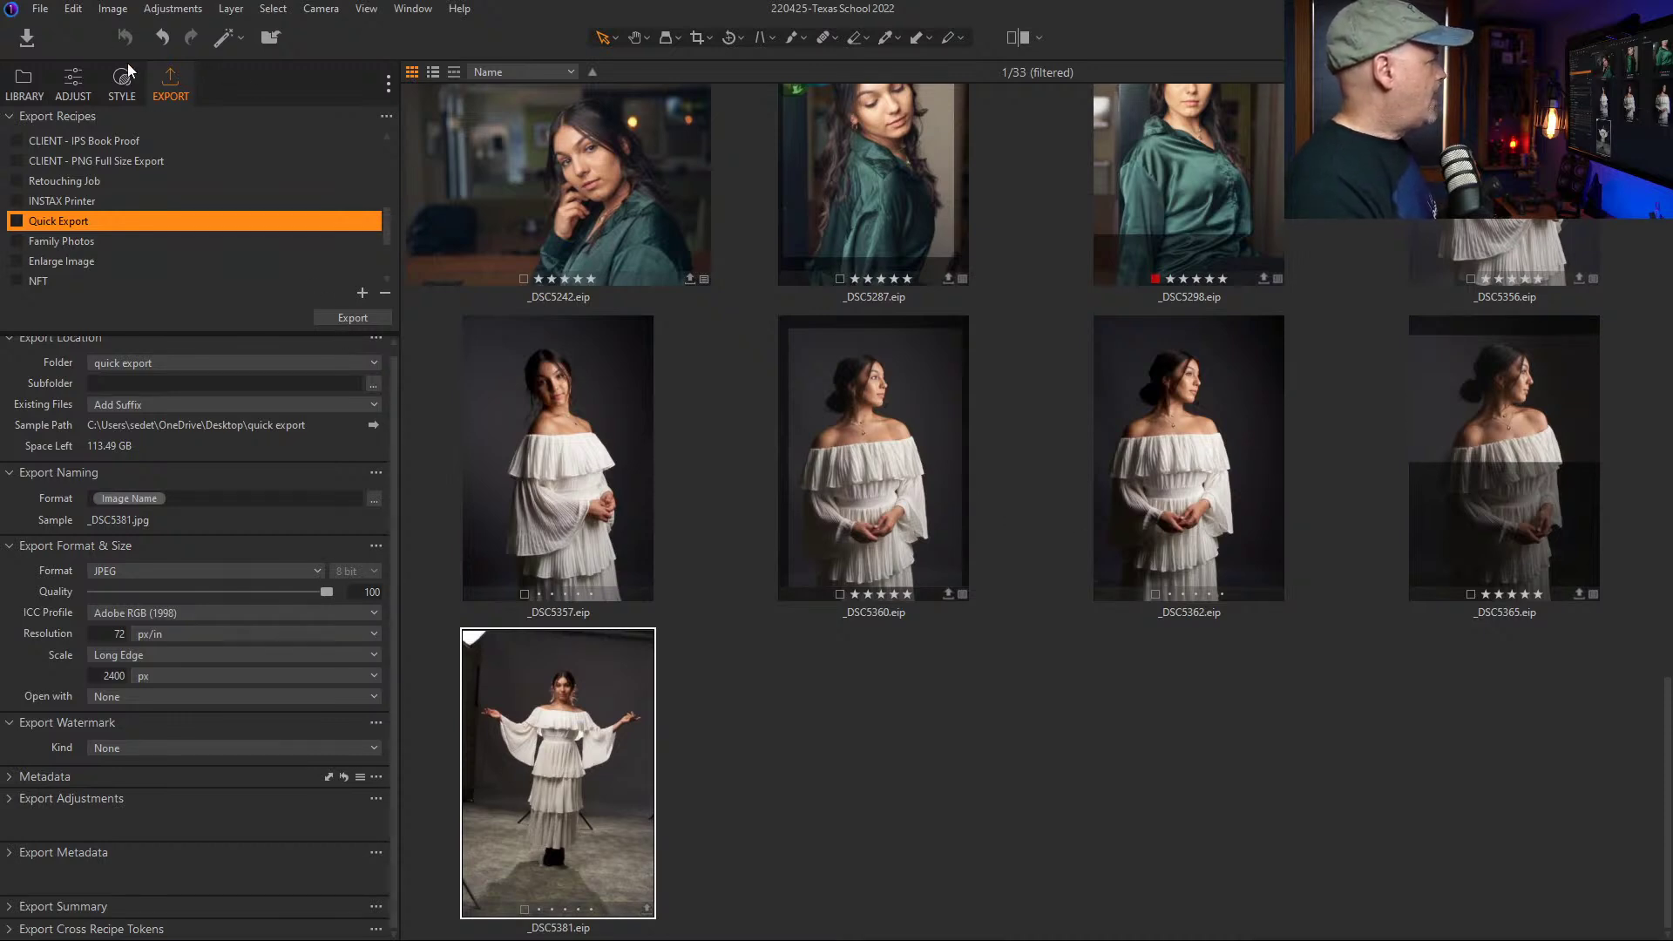
pyautogui.click(73, 81)
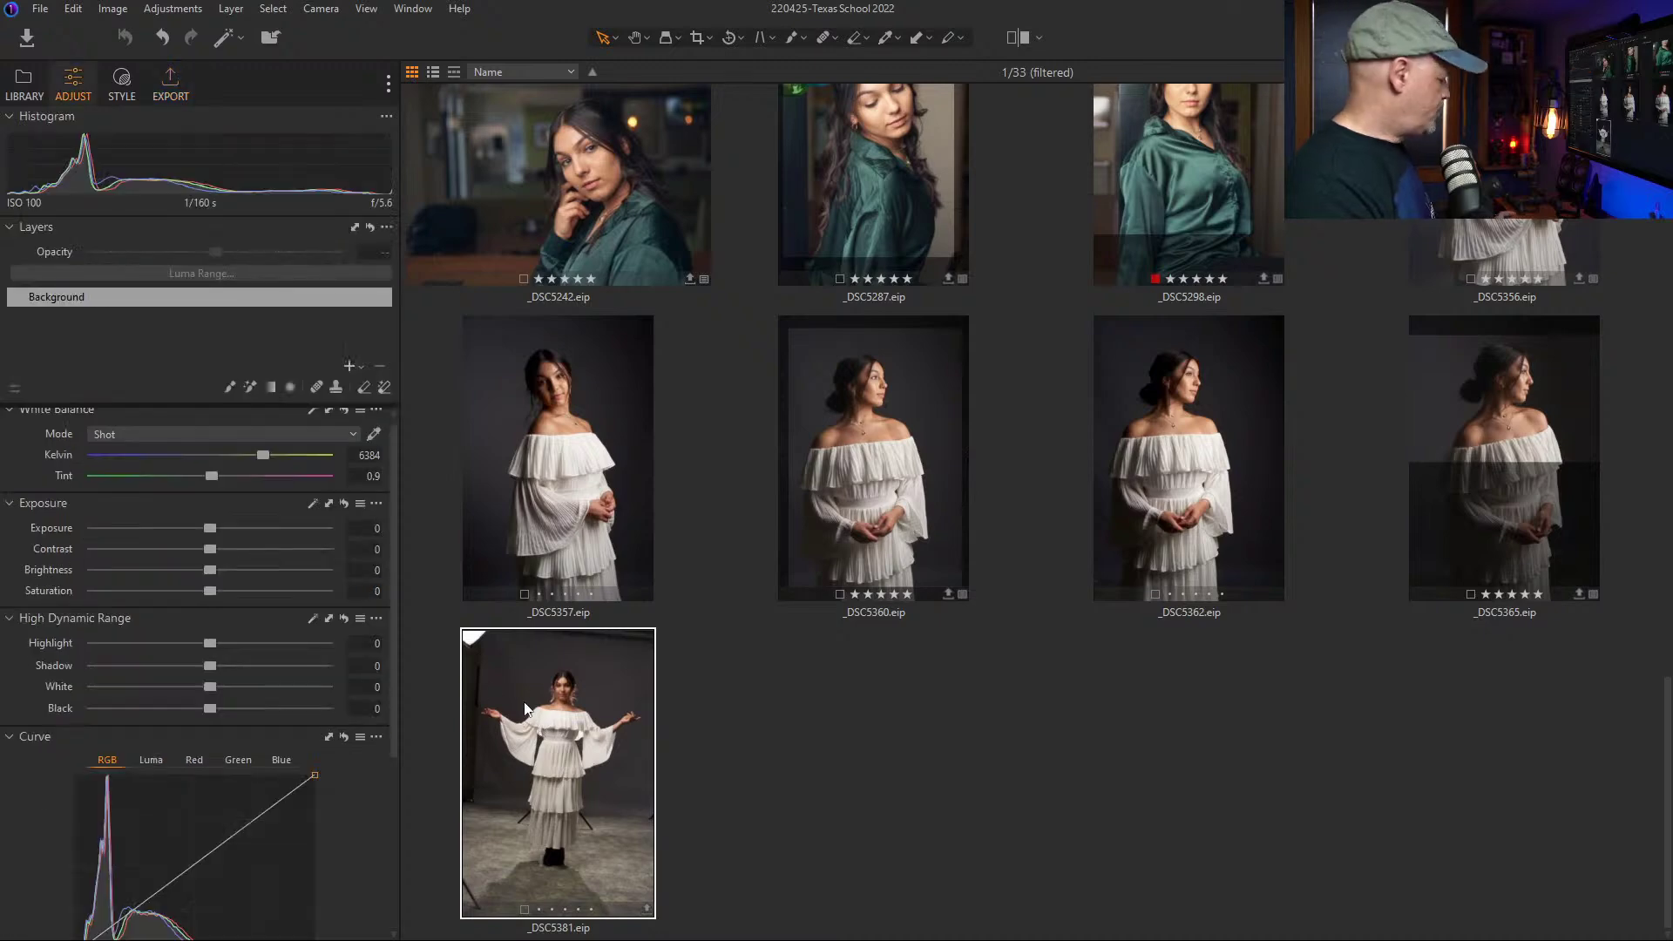
pyautogui.doubleClick(532, 697)
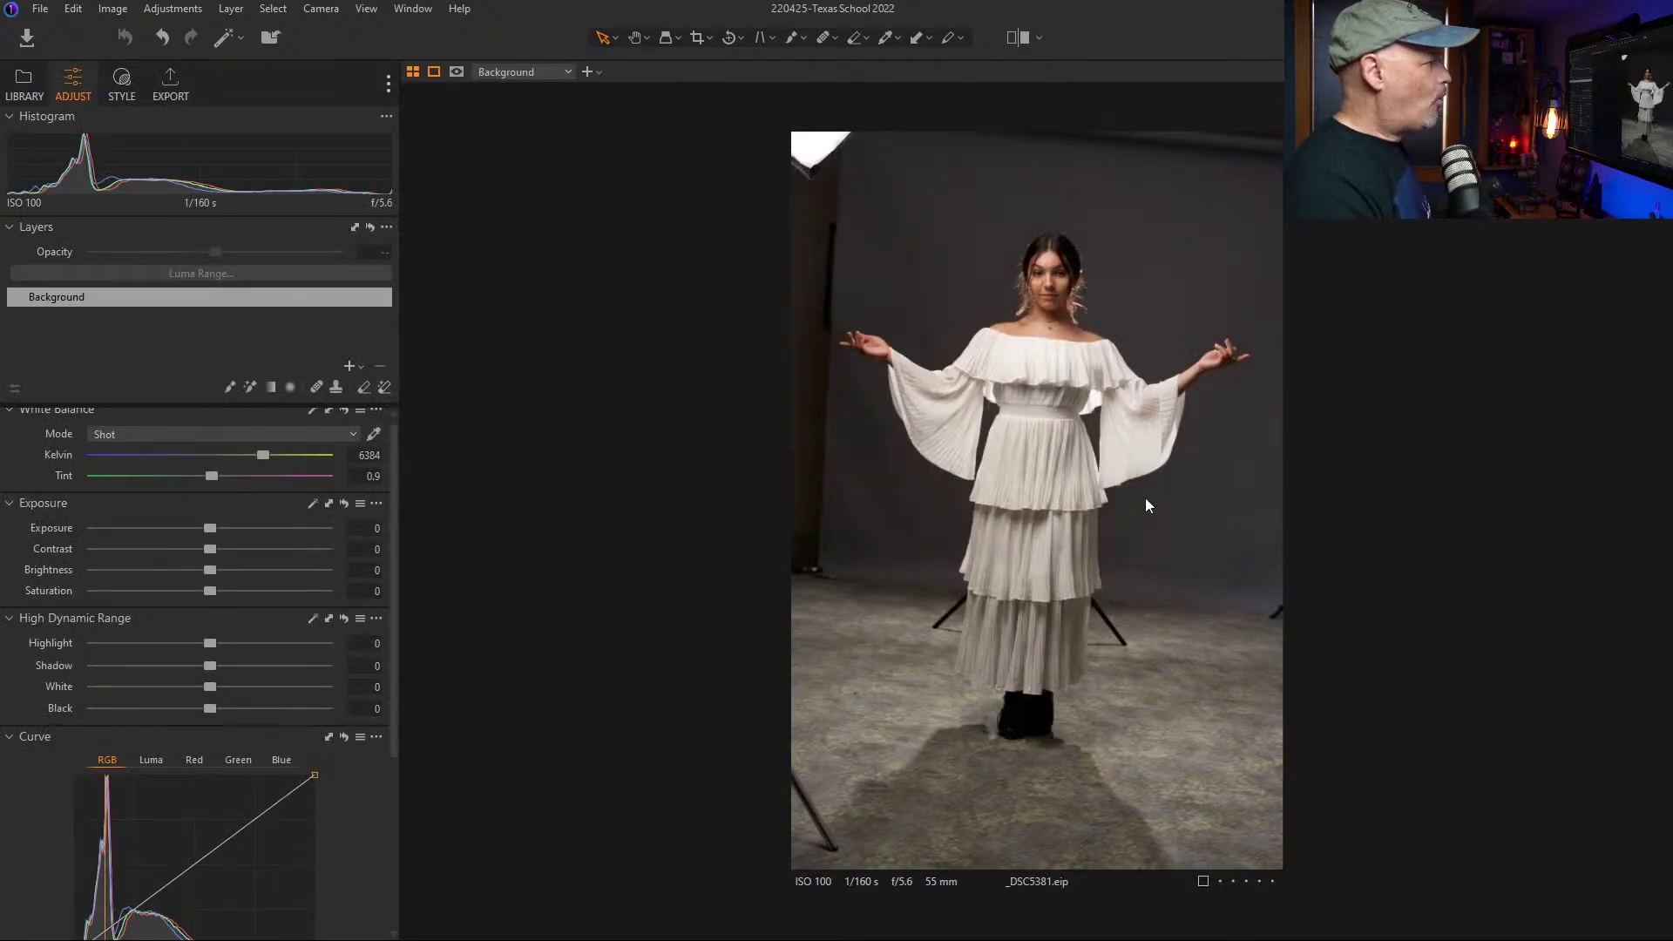
pyautogui.moveTo(210, 549); pyautogui.dragTo(262, 546)
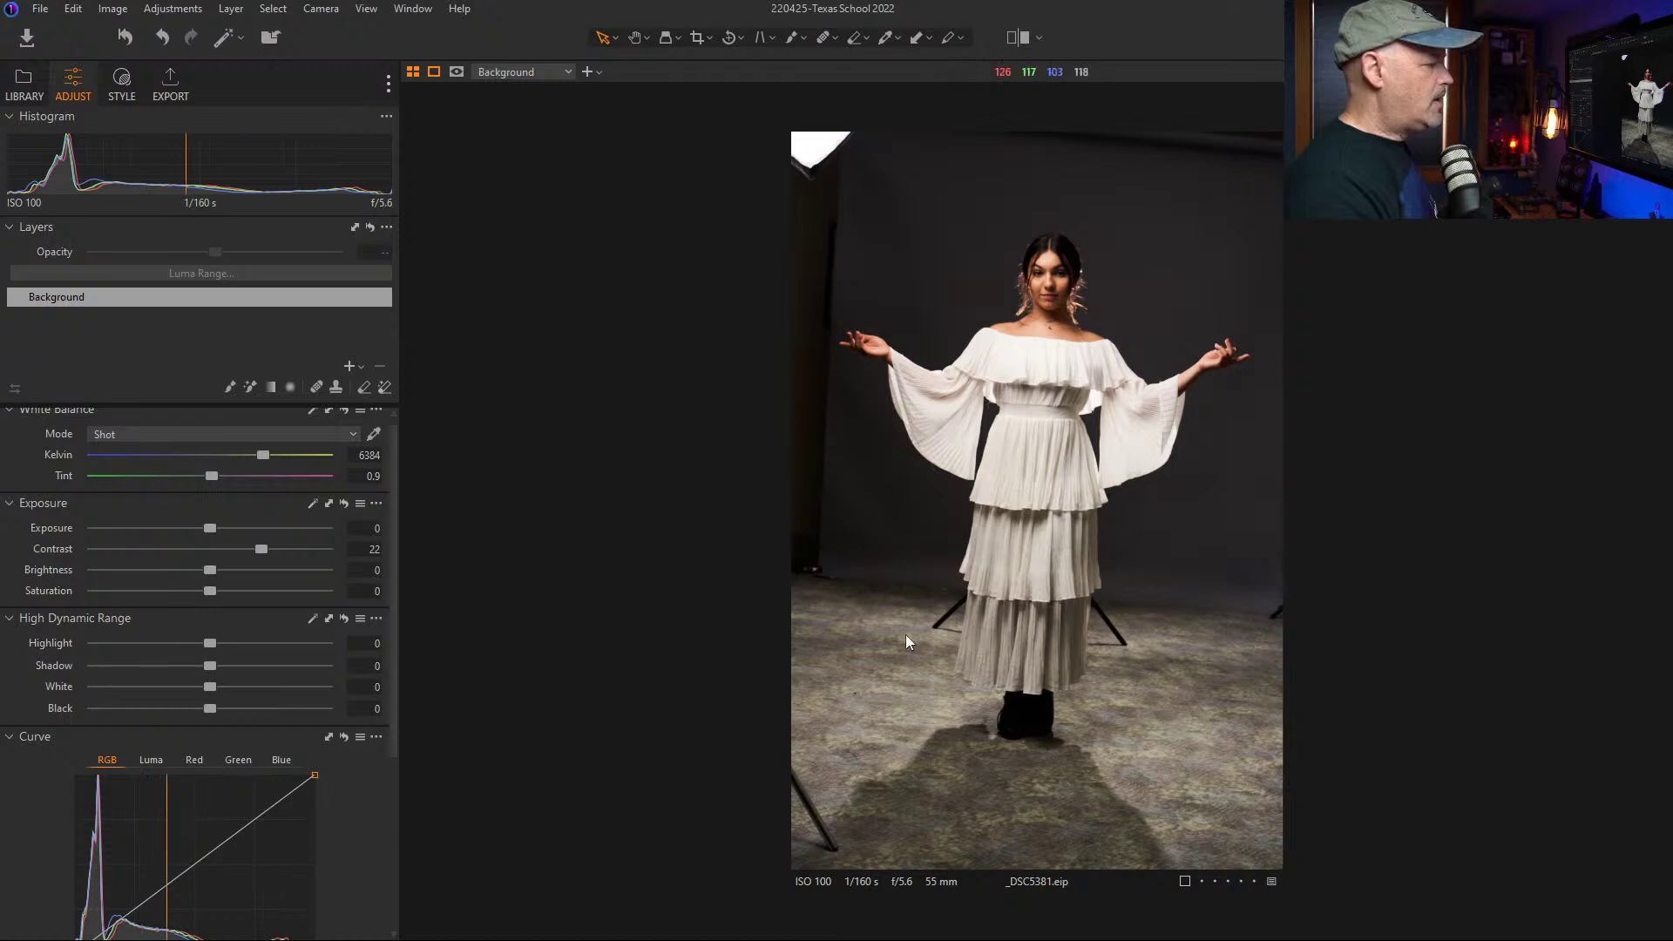
# Step: Export the adjusted photo with only the Quick Export recipe enabled and move the exported image's preview window out of the way
pyautogui.click(170, 85)
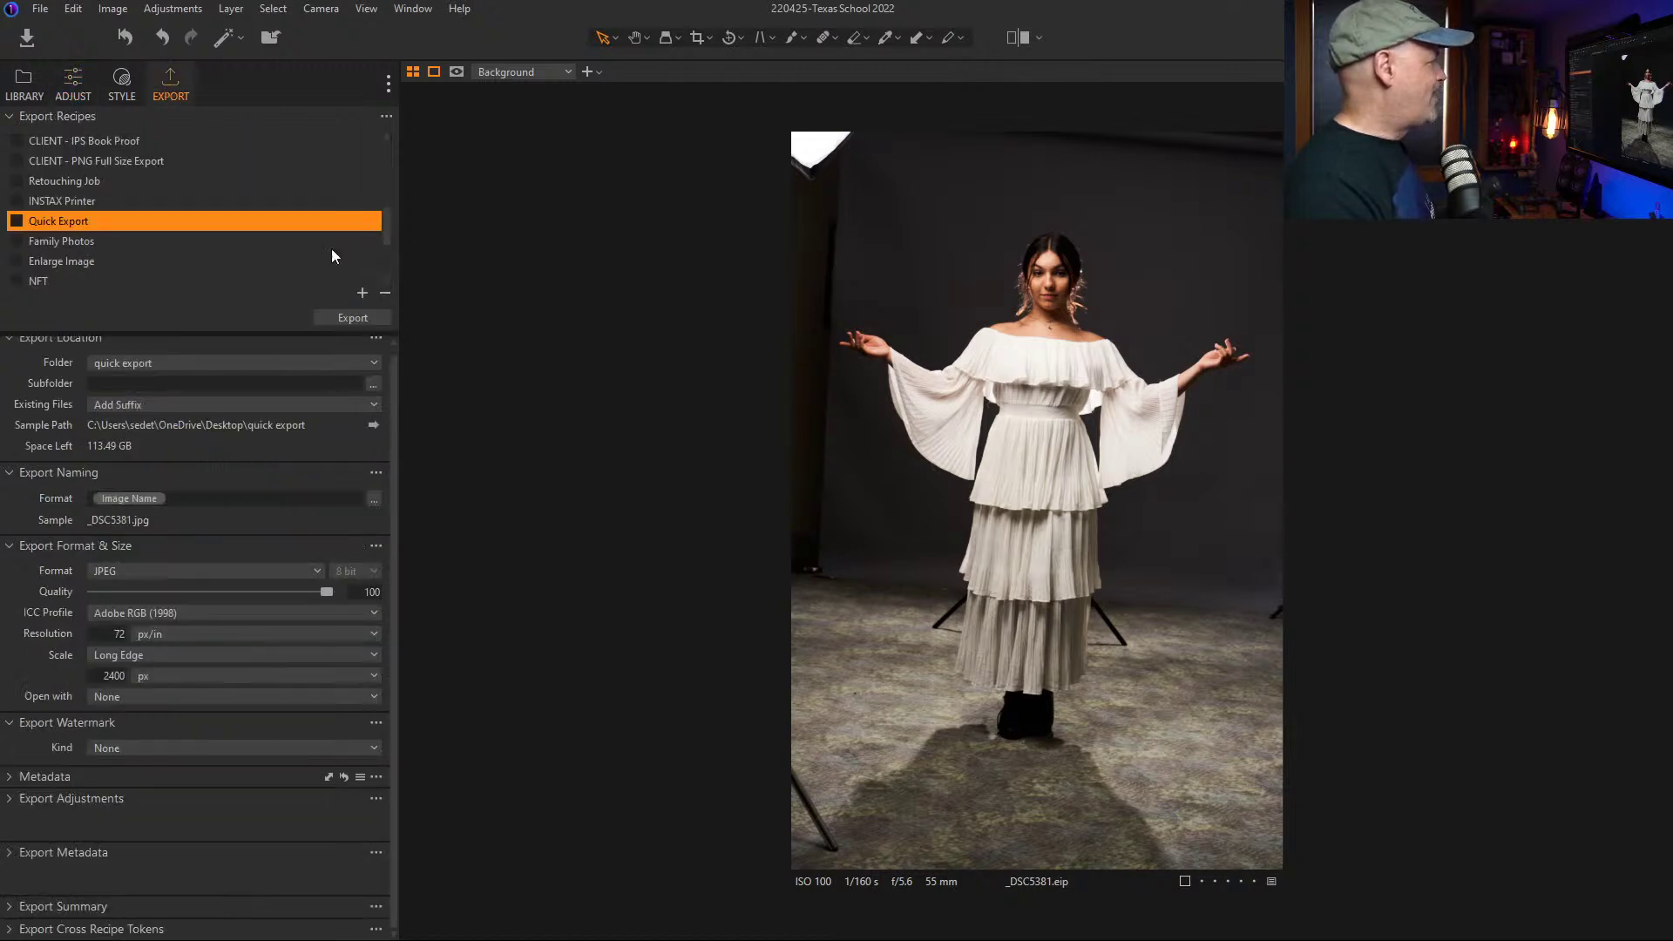
pyautogui.click(16, 222)
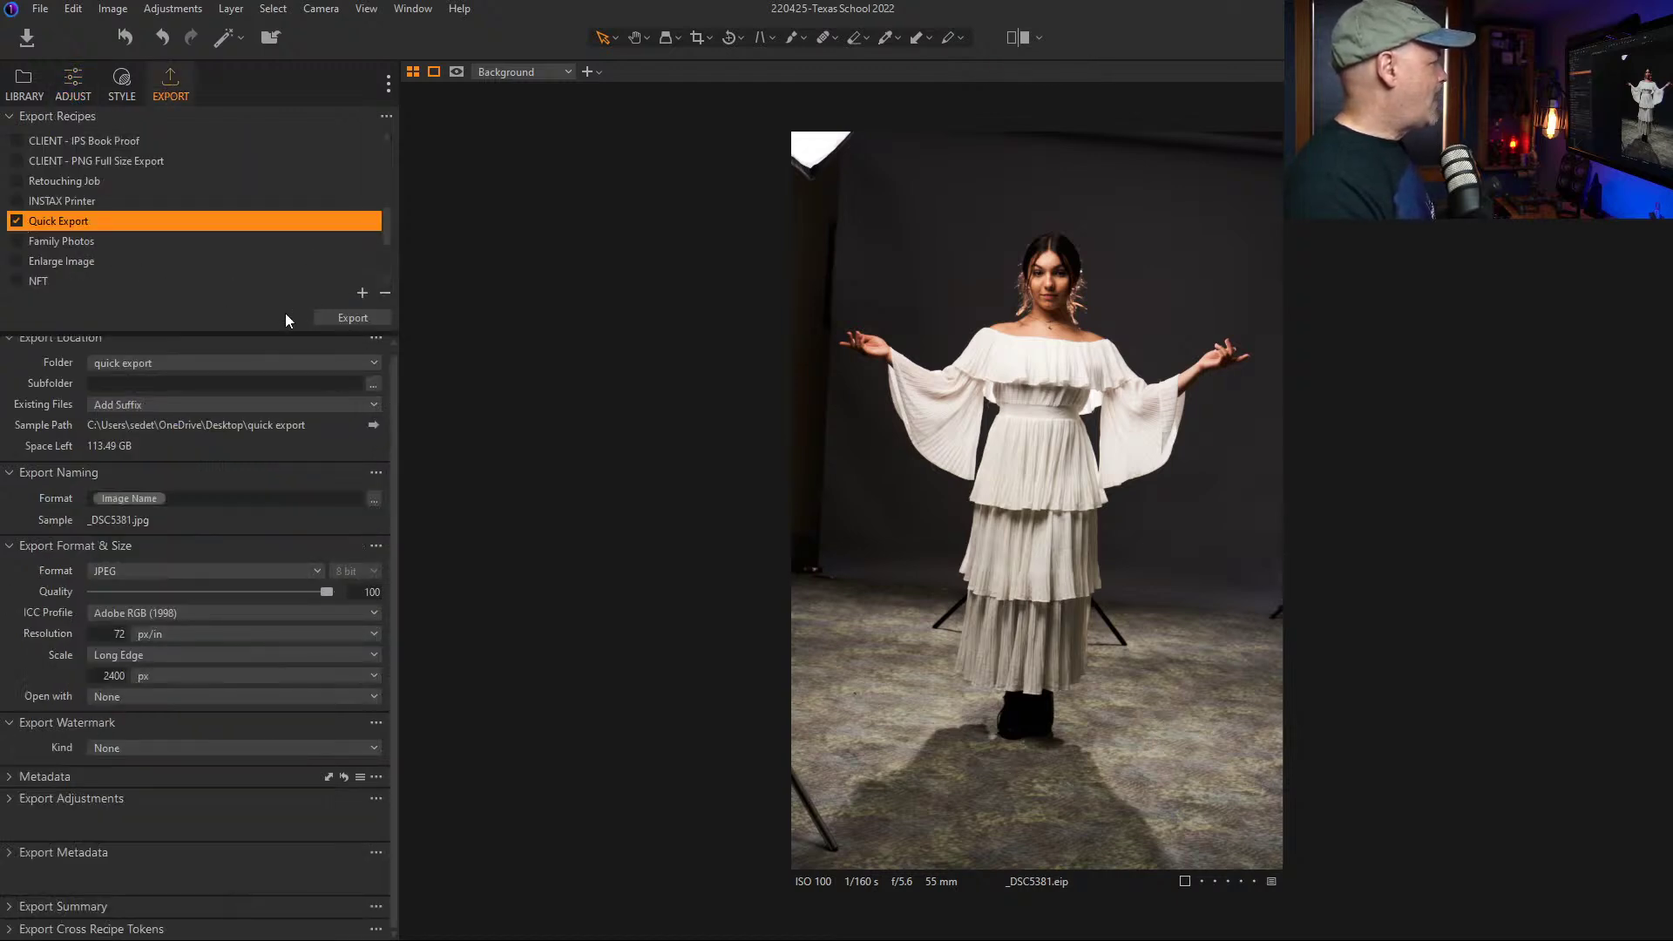
pyautogui.click(352, 318)
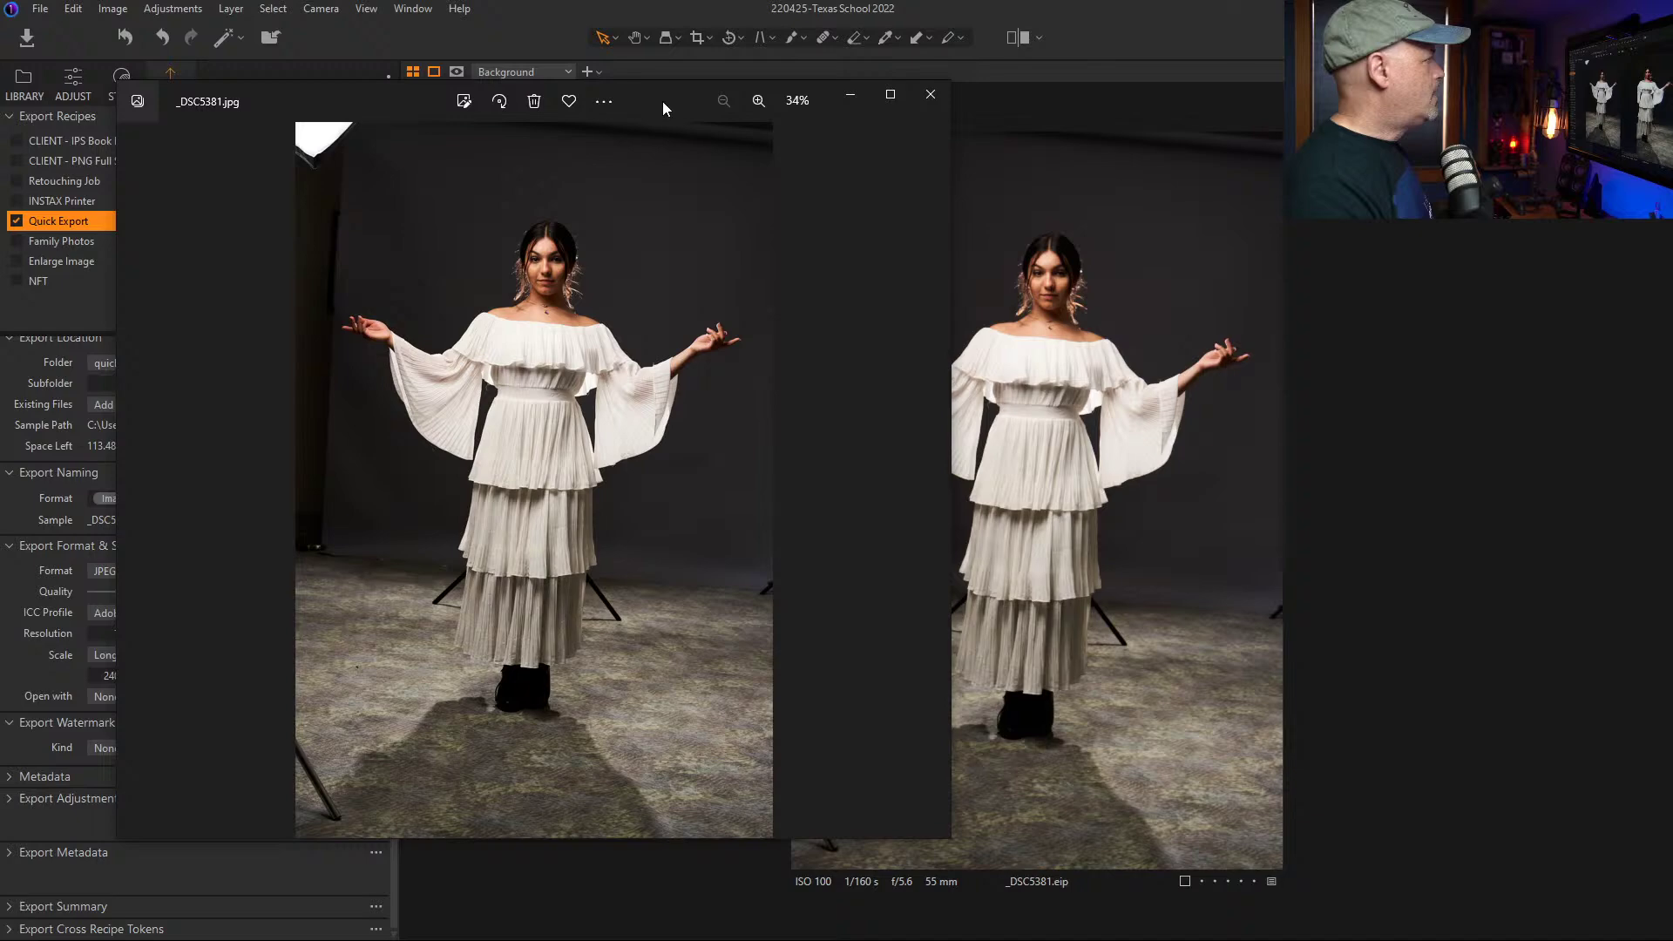
pyautogui.moveTo(662, 101); pyautogui.dragTo(1176, 157)
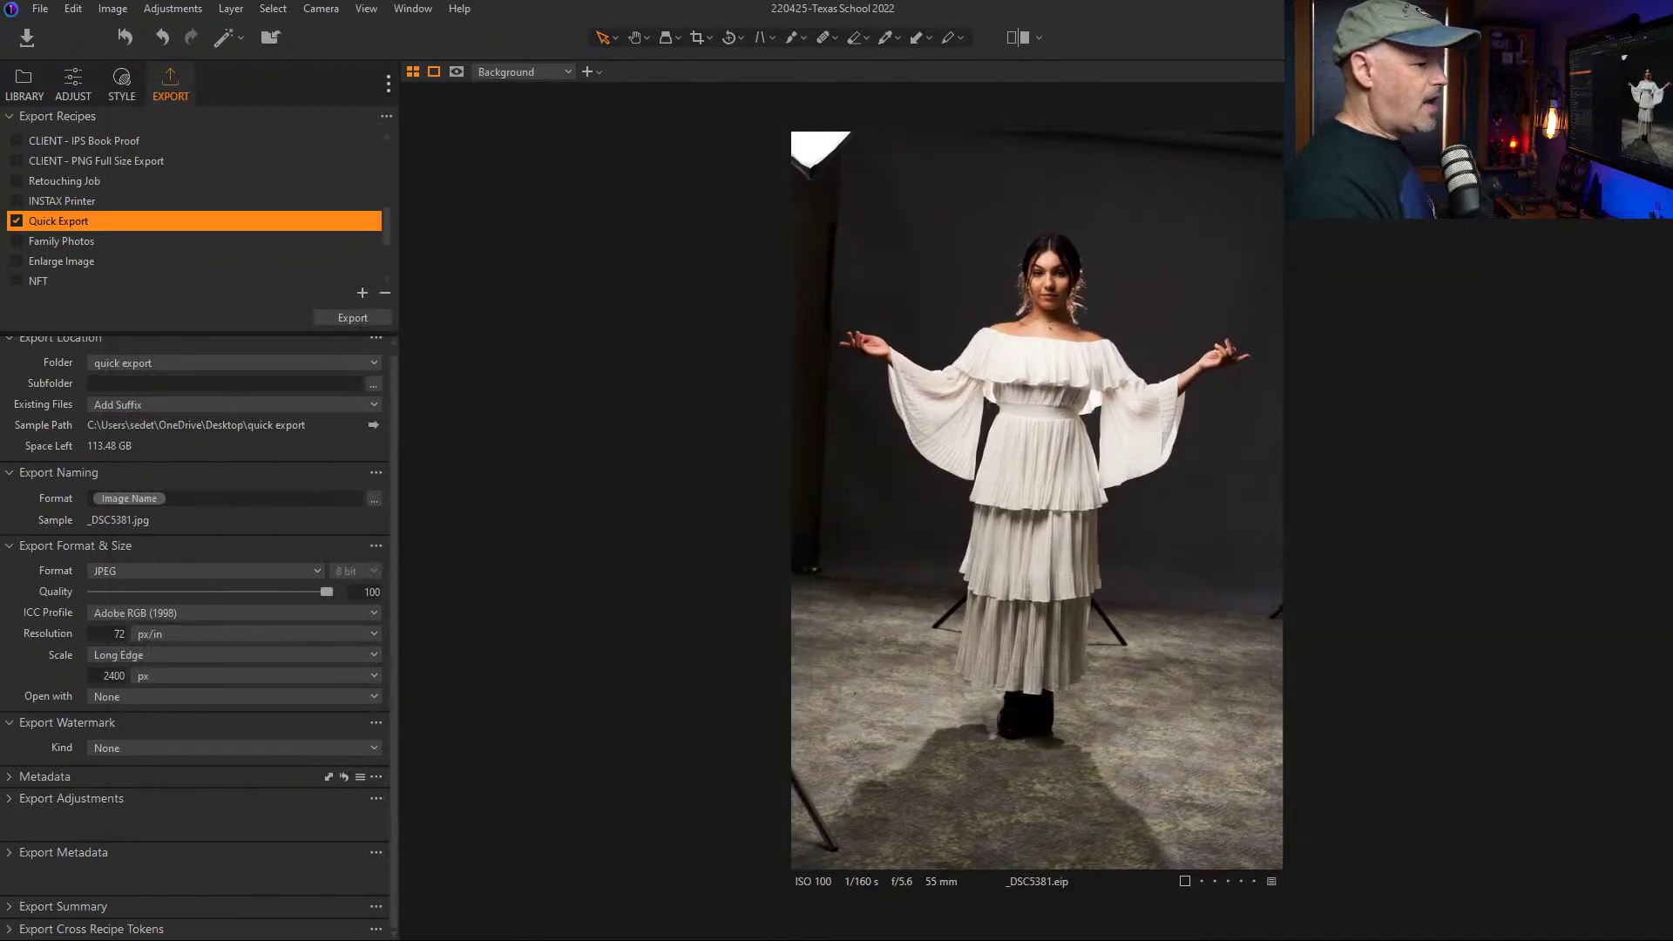
# Step: Switch to Discord and clear the unsent /imagine command from the Midjourney Bot chat
pyautogui.hotkey('alt', 'Tab')
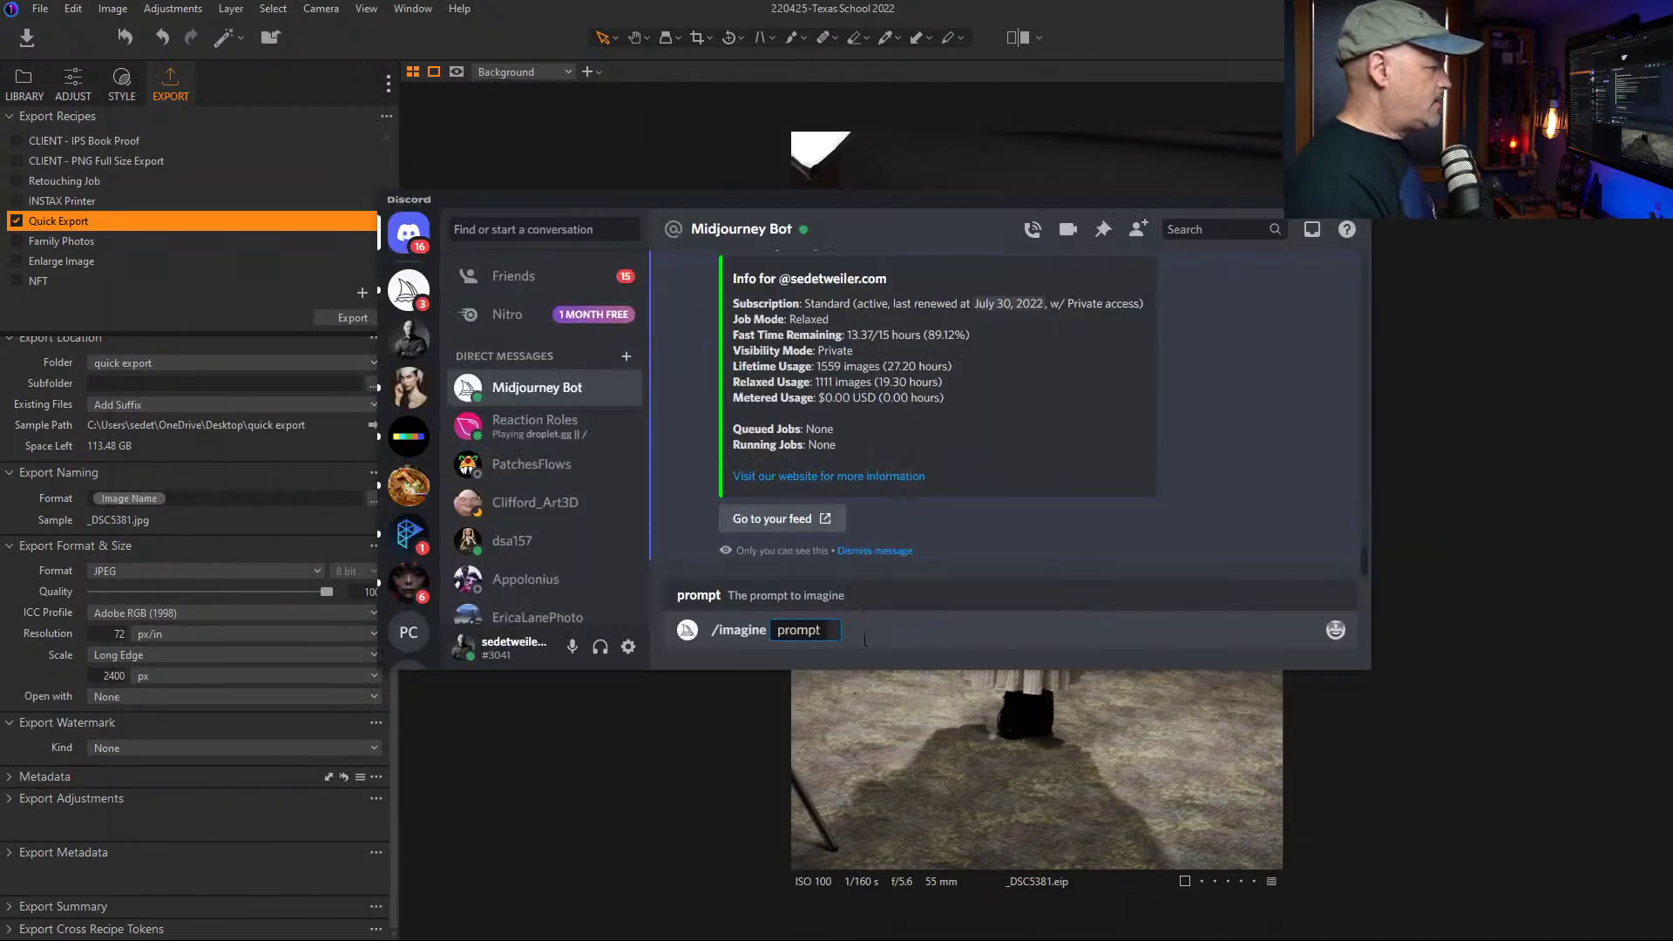
pyautogui.press('BackSpace')
pyautogui.press('BackSpace')
pyautogui.press('BackSpace')
pyautogui.press('BackSpace')
pyautogui.press('BackSpace')
pyautogui.press('BackSpace')
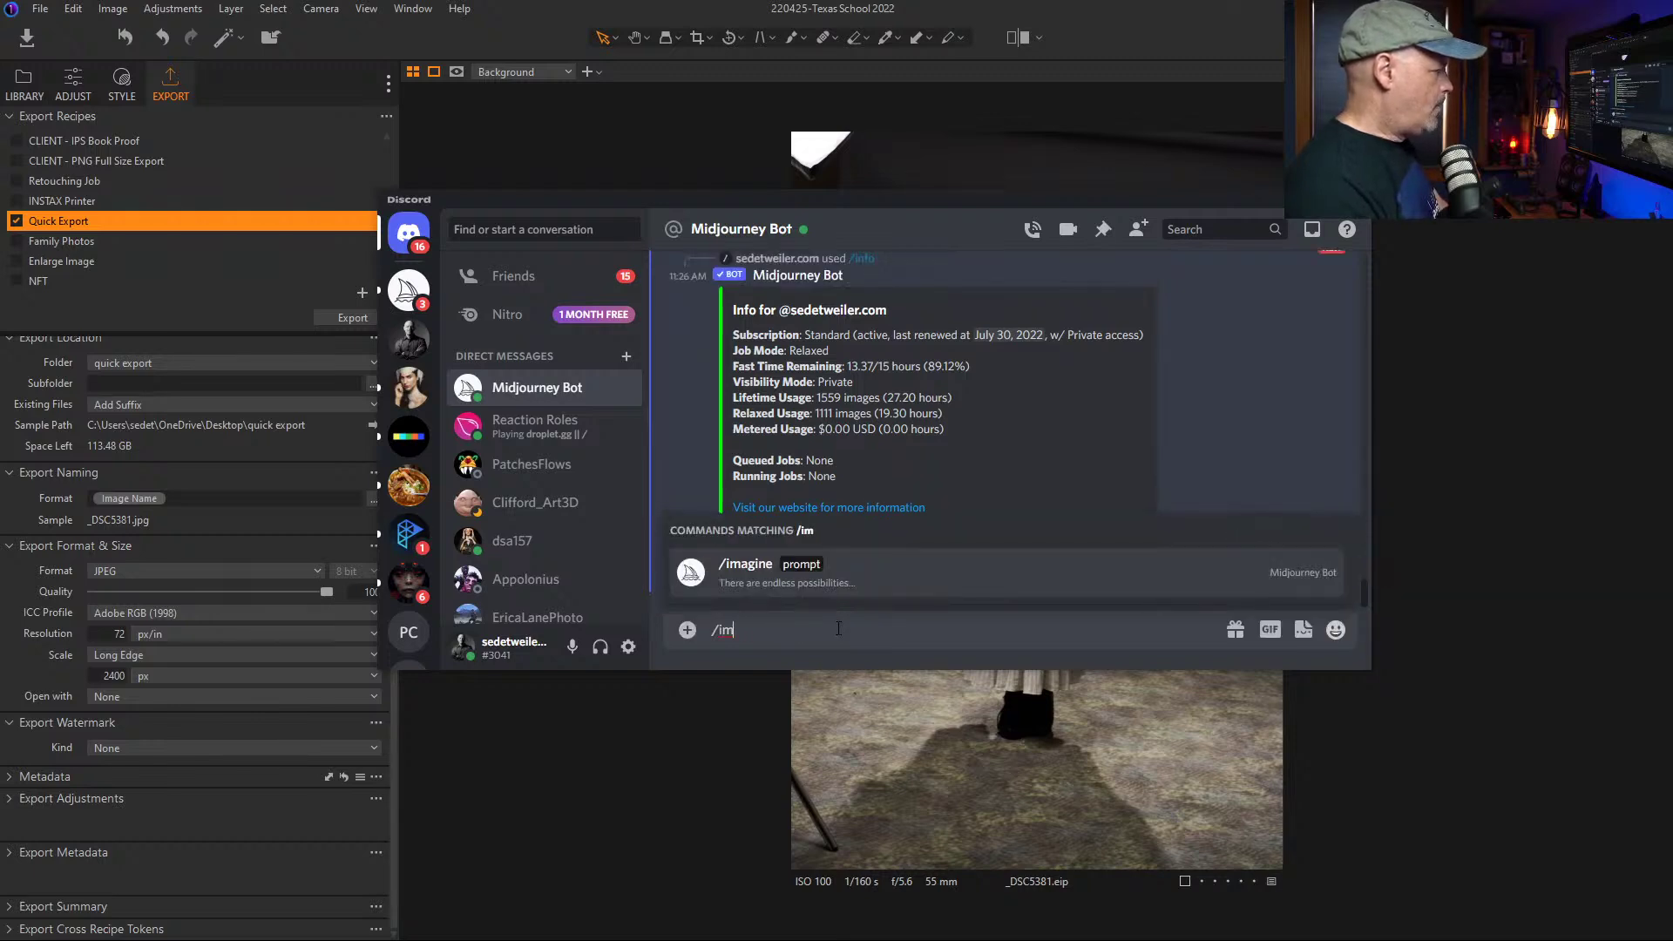
pyautogui.press('BackSpace')
pyautogui.press('BackSpace')
pyautogui.press('BackSpace')
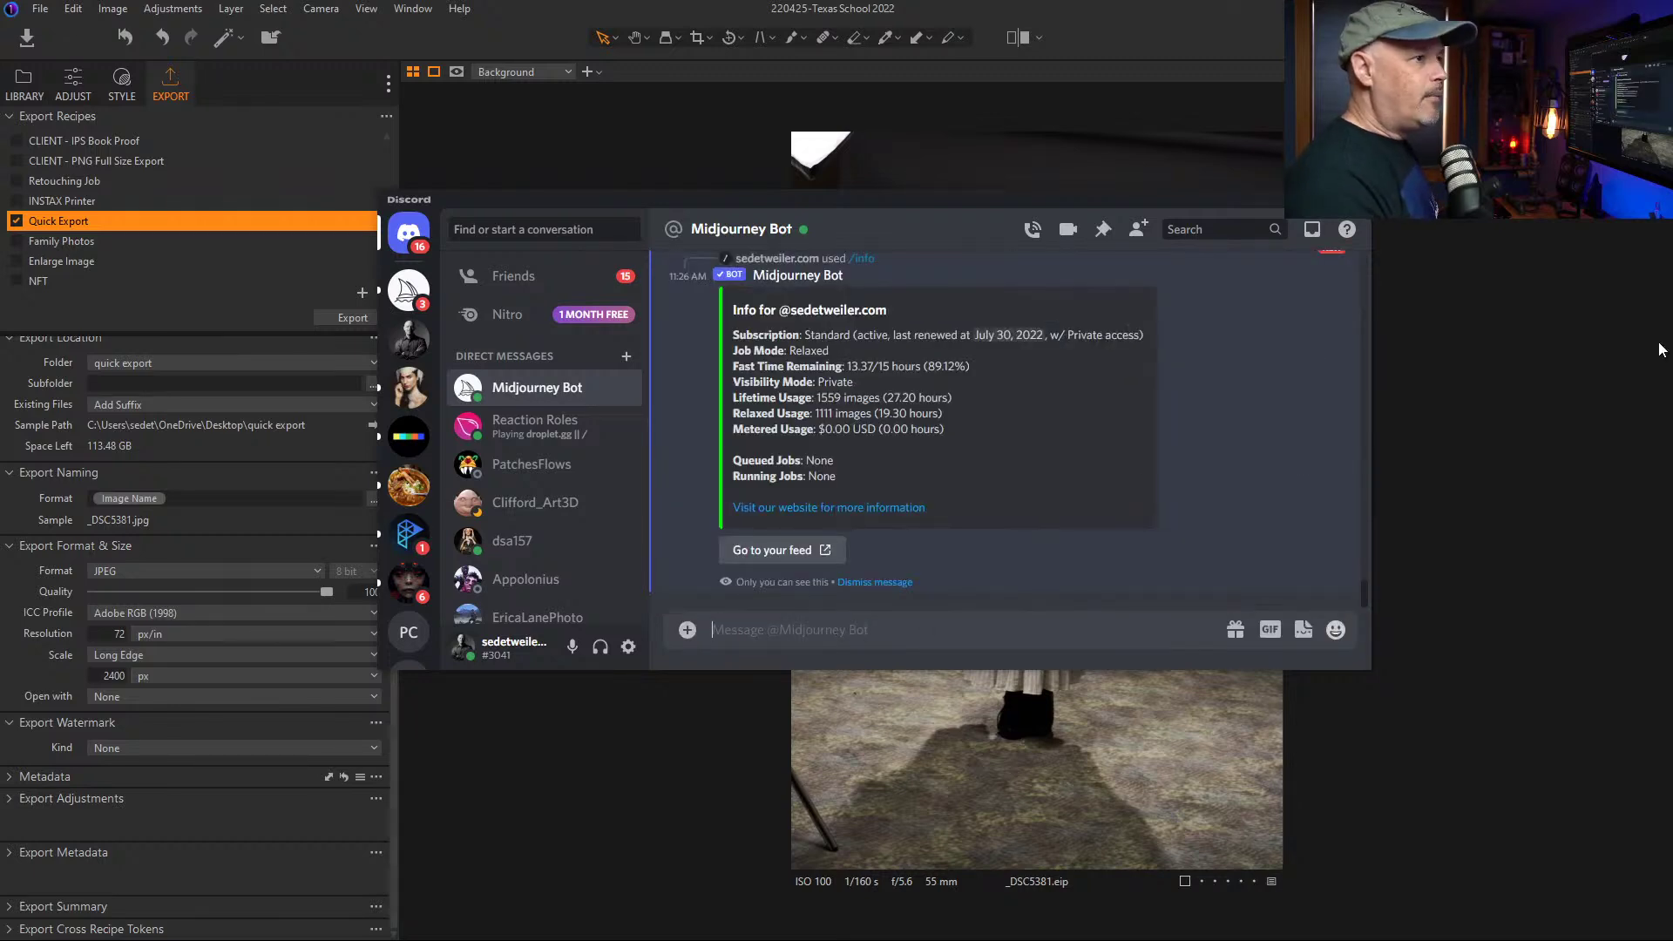
# Step: Send the exported _DSC5381.jpg to Midjourney Bot and copy the link of the sent image
pyautogui.moveTo(1659, 349); pyautogui.dragTo(871, 453)
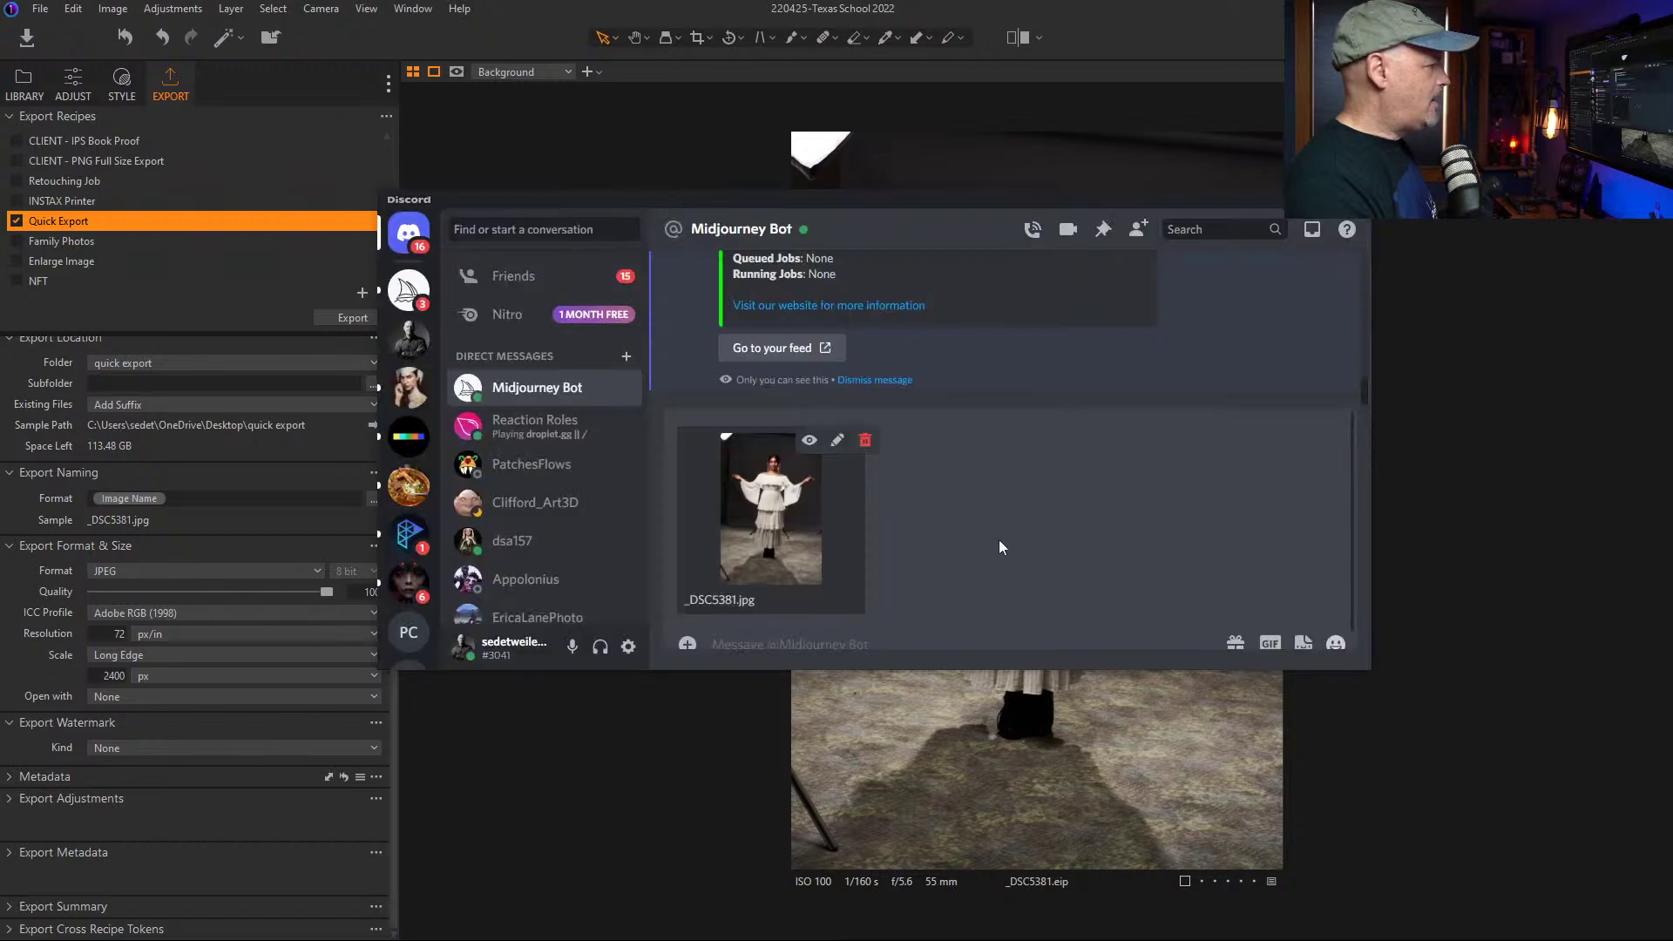
pyautogui.press('Return')
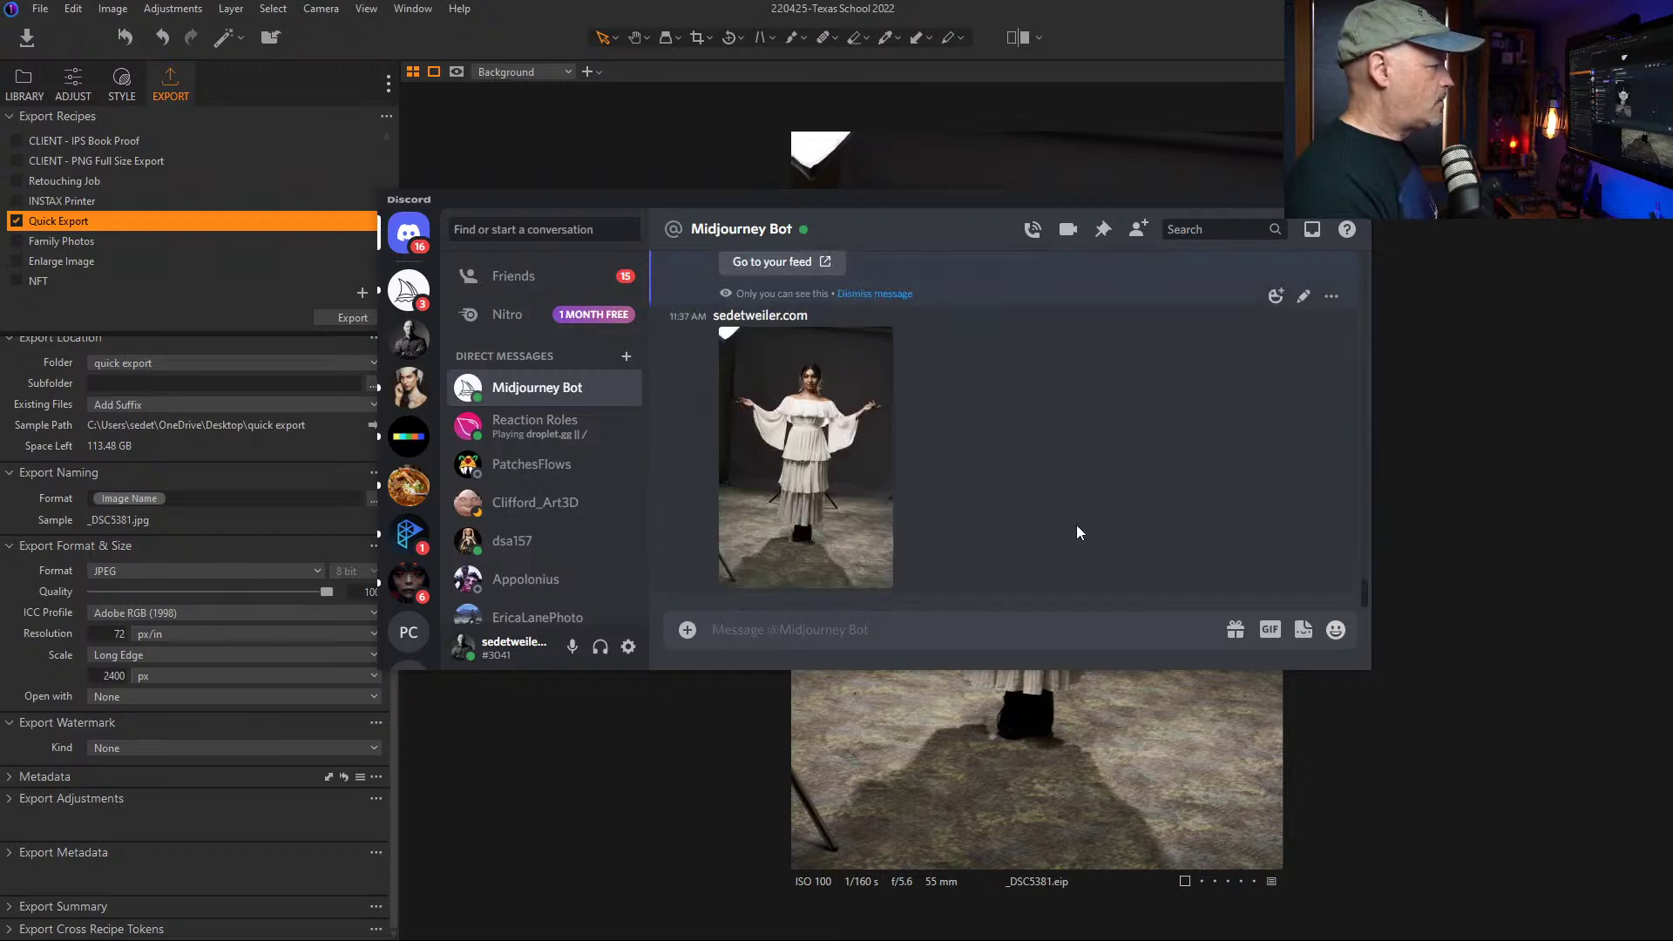
pyautogui.rightClick(805, 421)
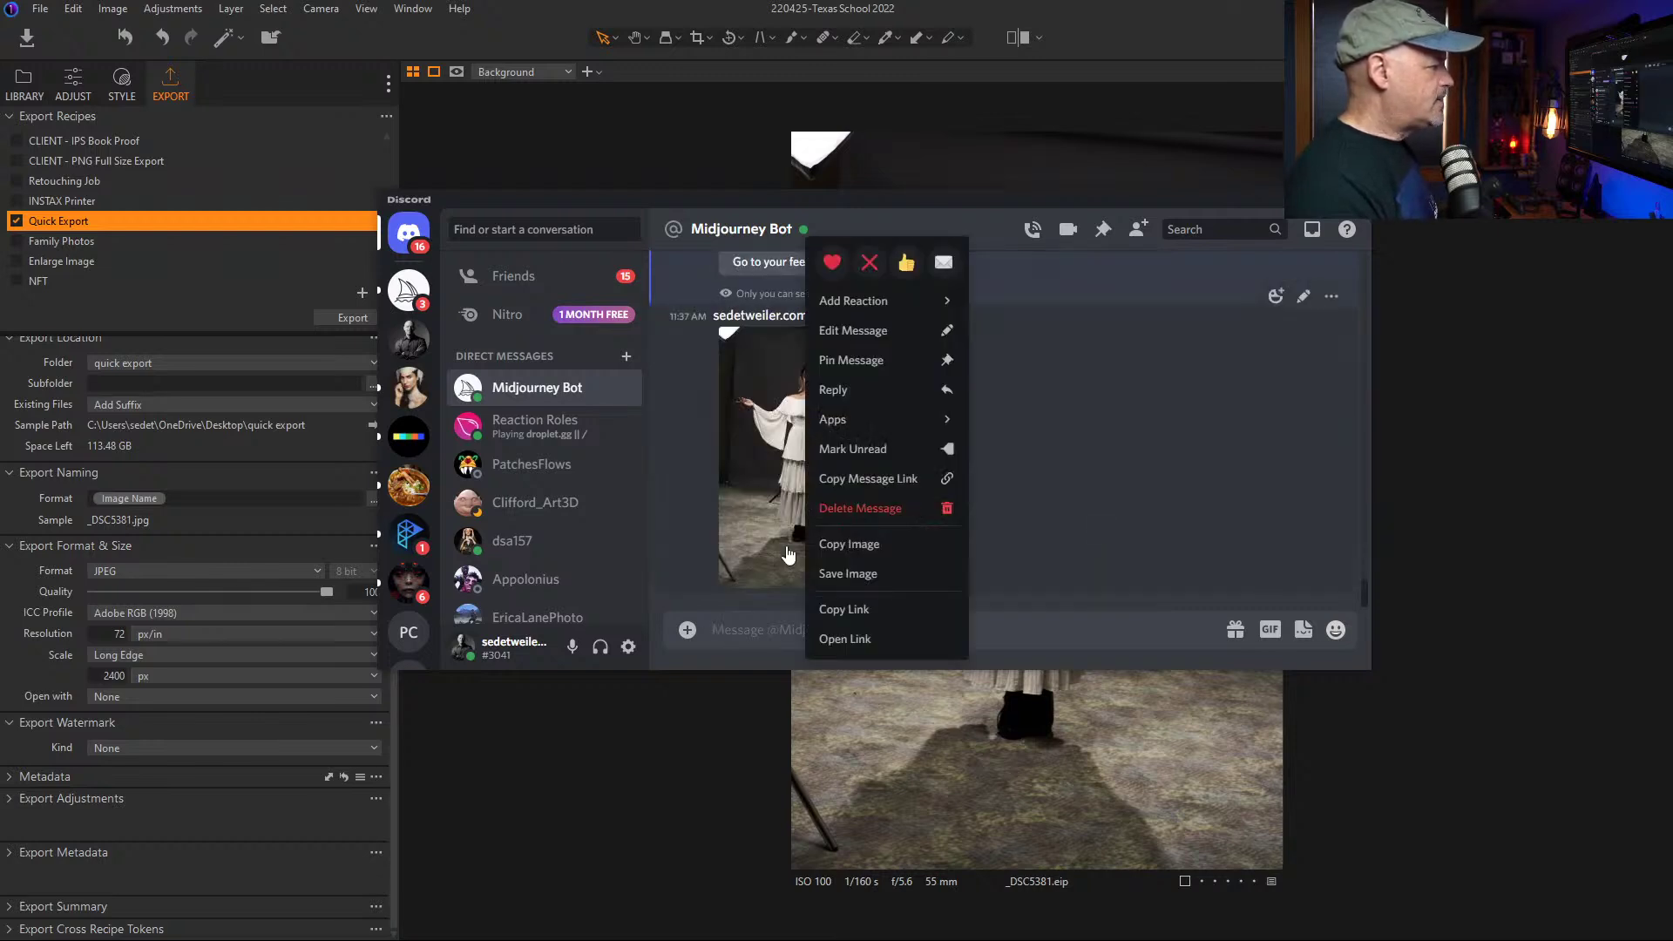
pyautogui.click(865, 609)
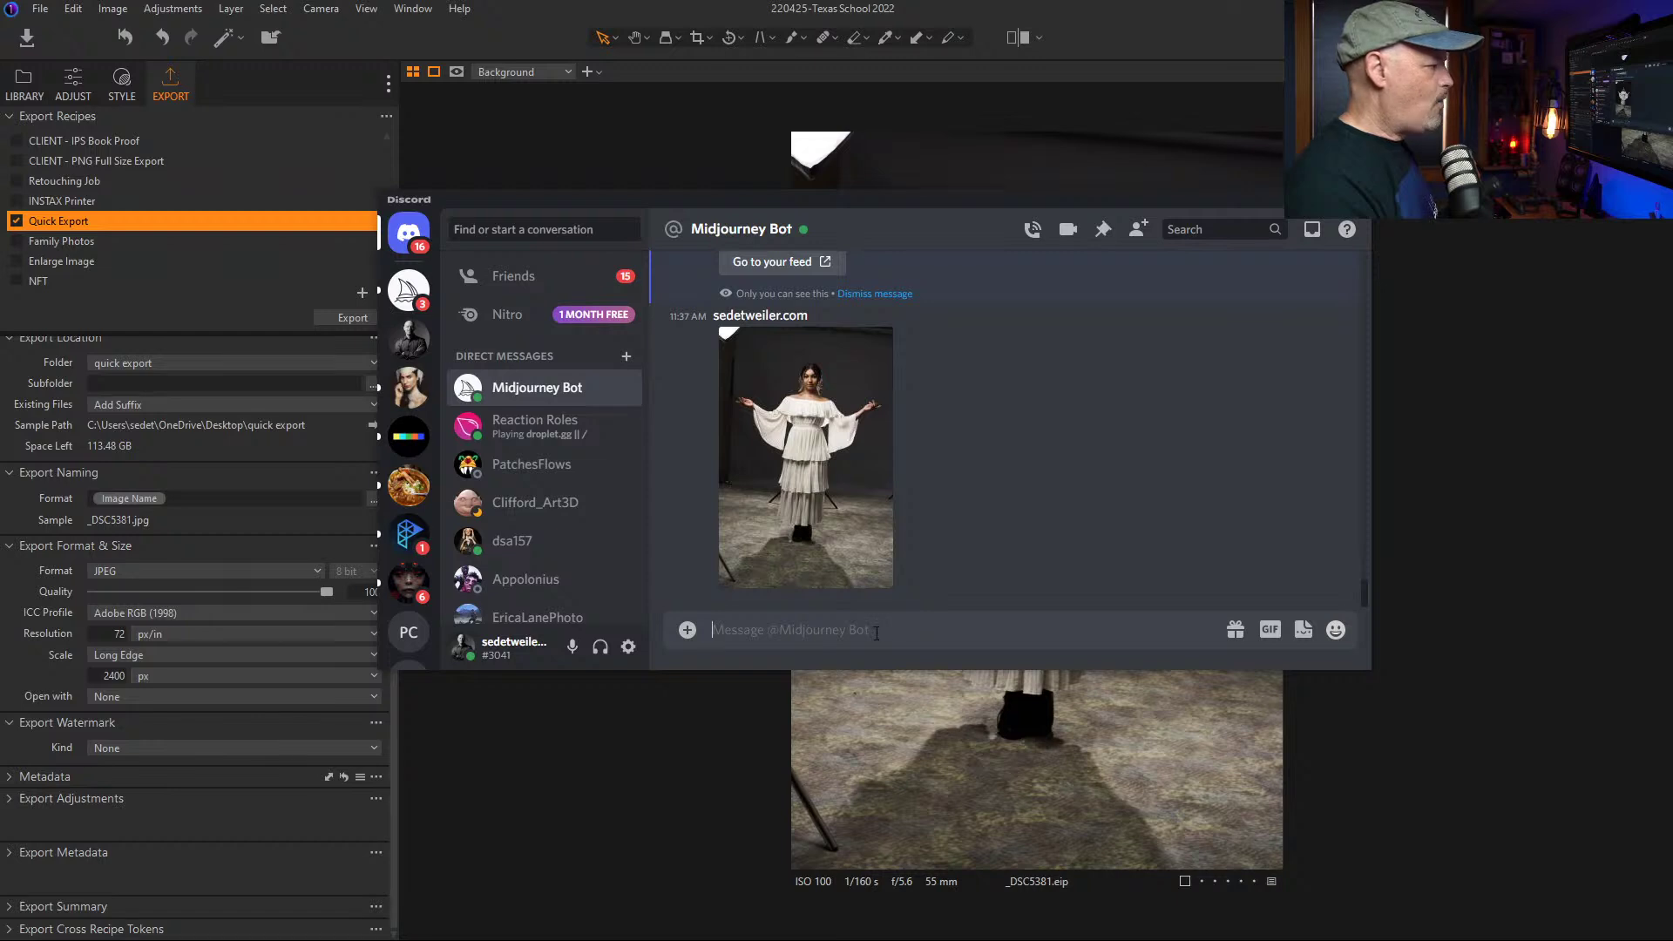
# Step: Start an /imagine prompt with the copied image link followed by "white flowers, luxury, hi-key"
pyautogui.write('/imagine prompt')
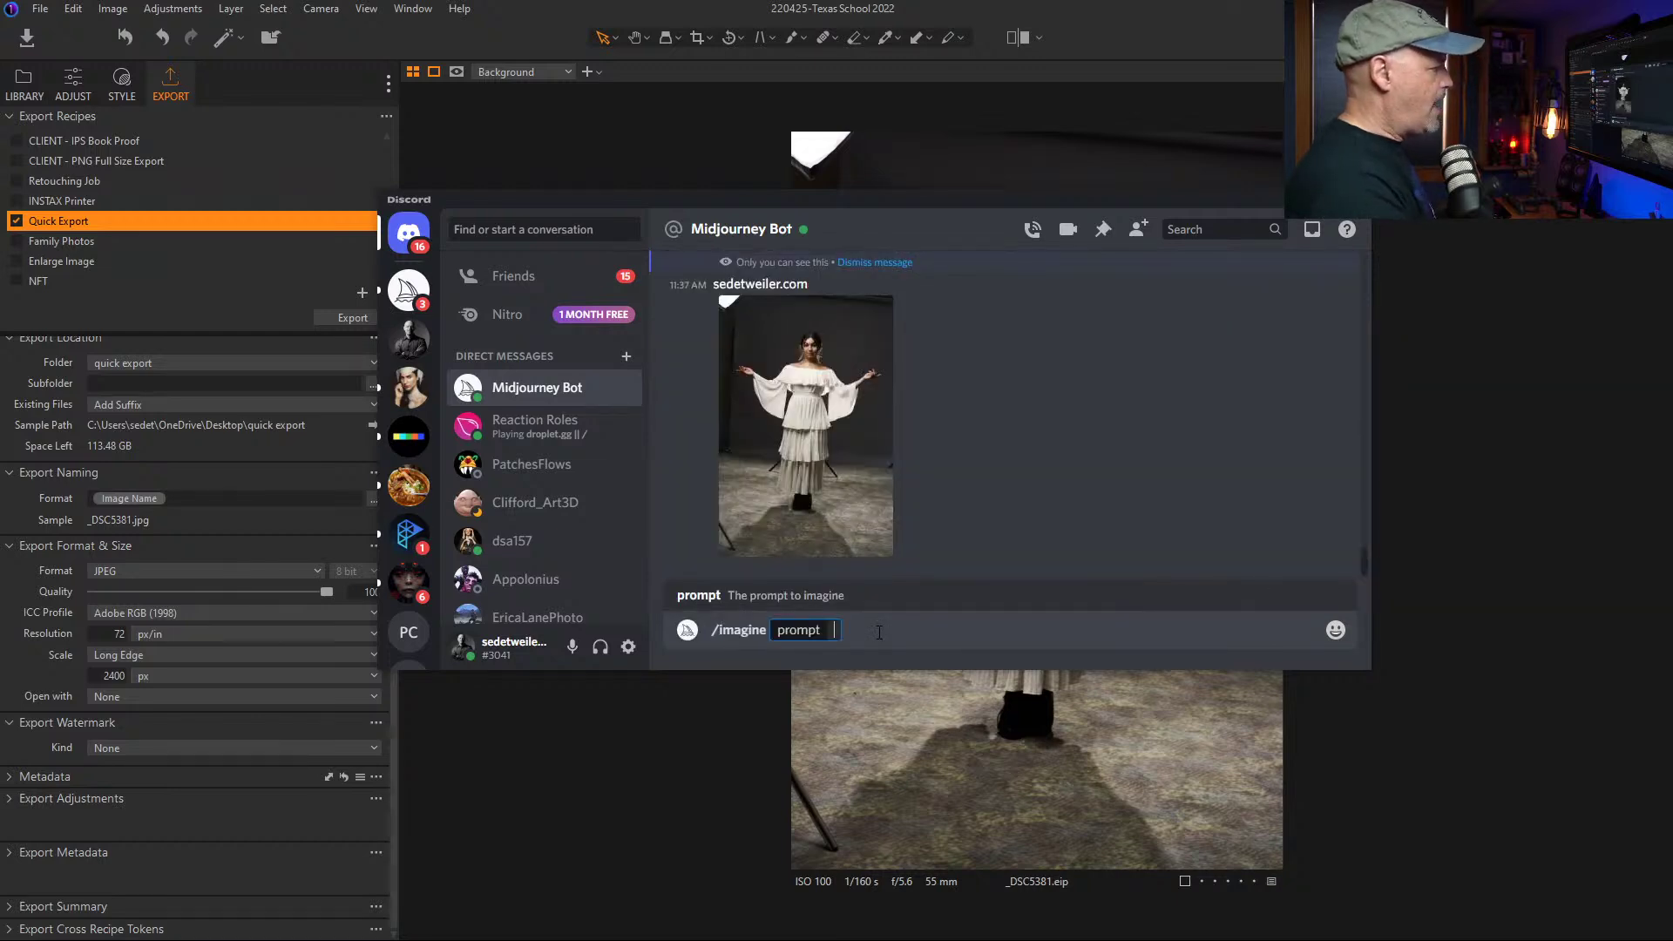
pyautogui.hotkey('ctrl', 'v')
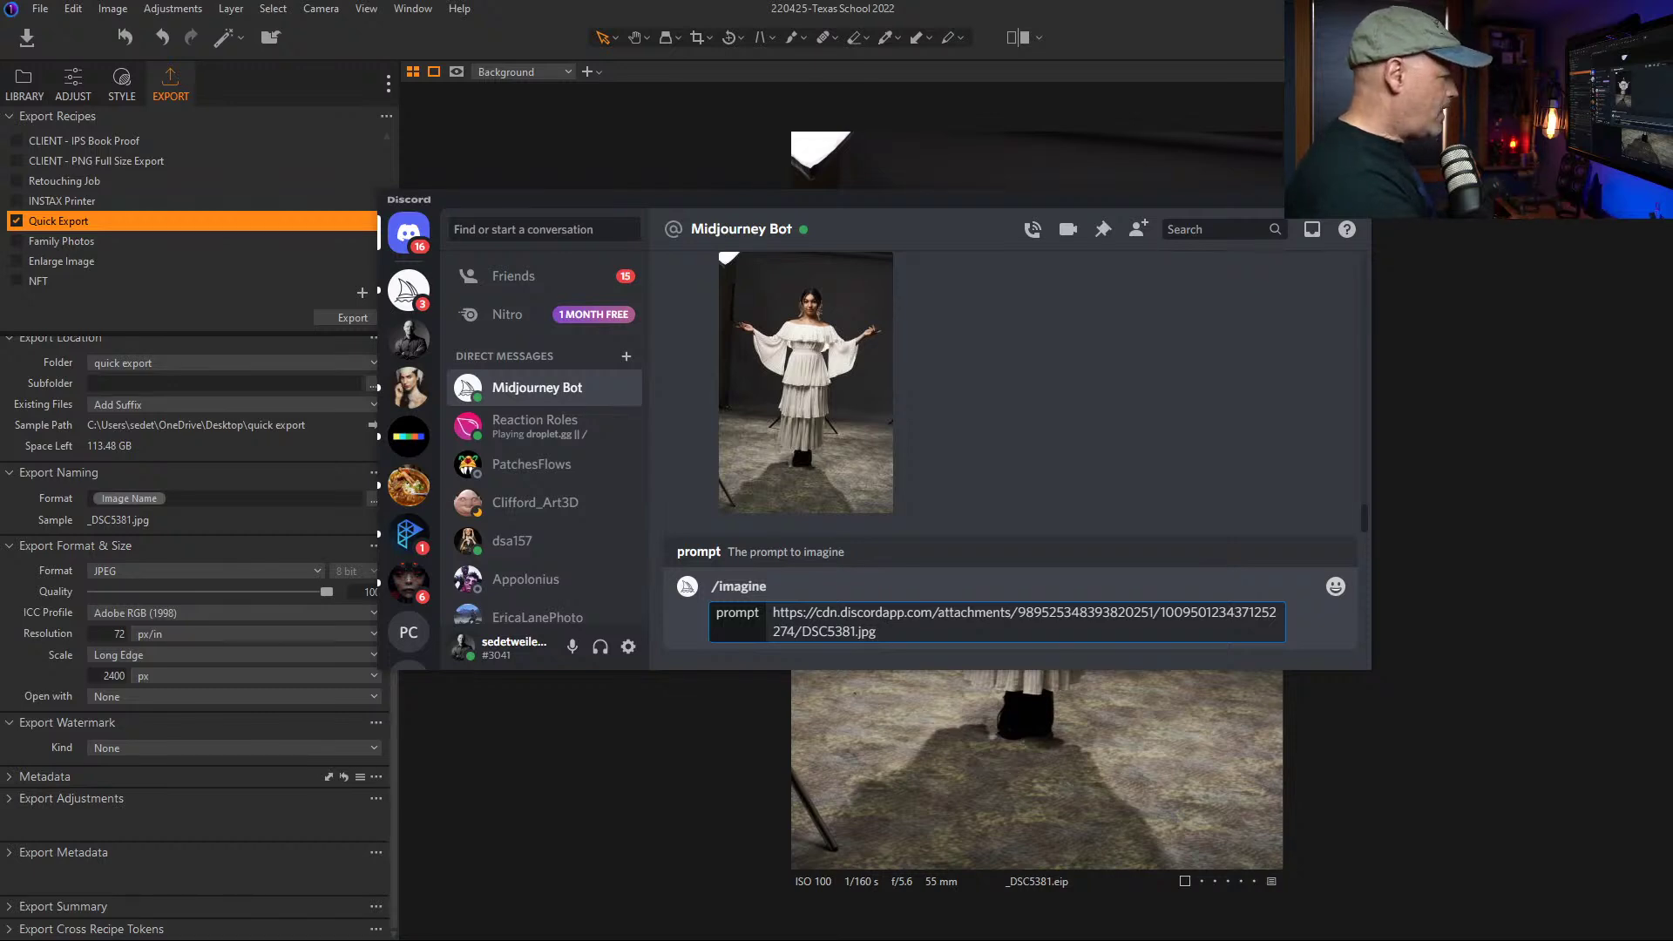
pyautogui.write('white flowers')
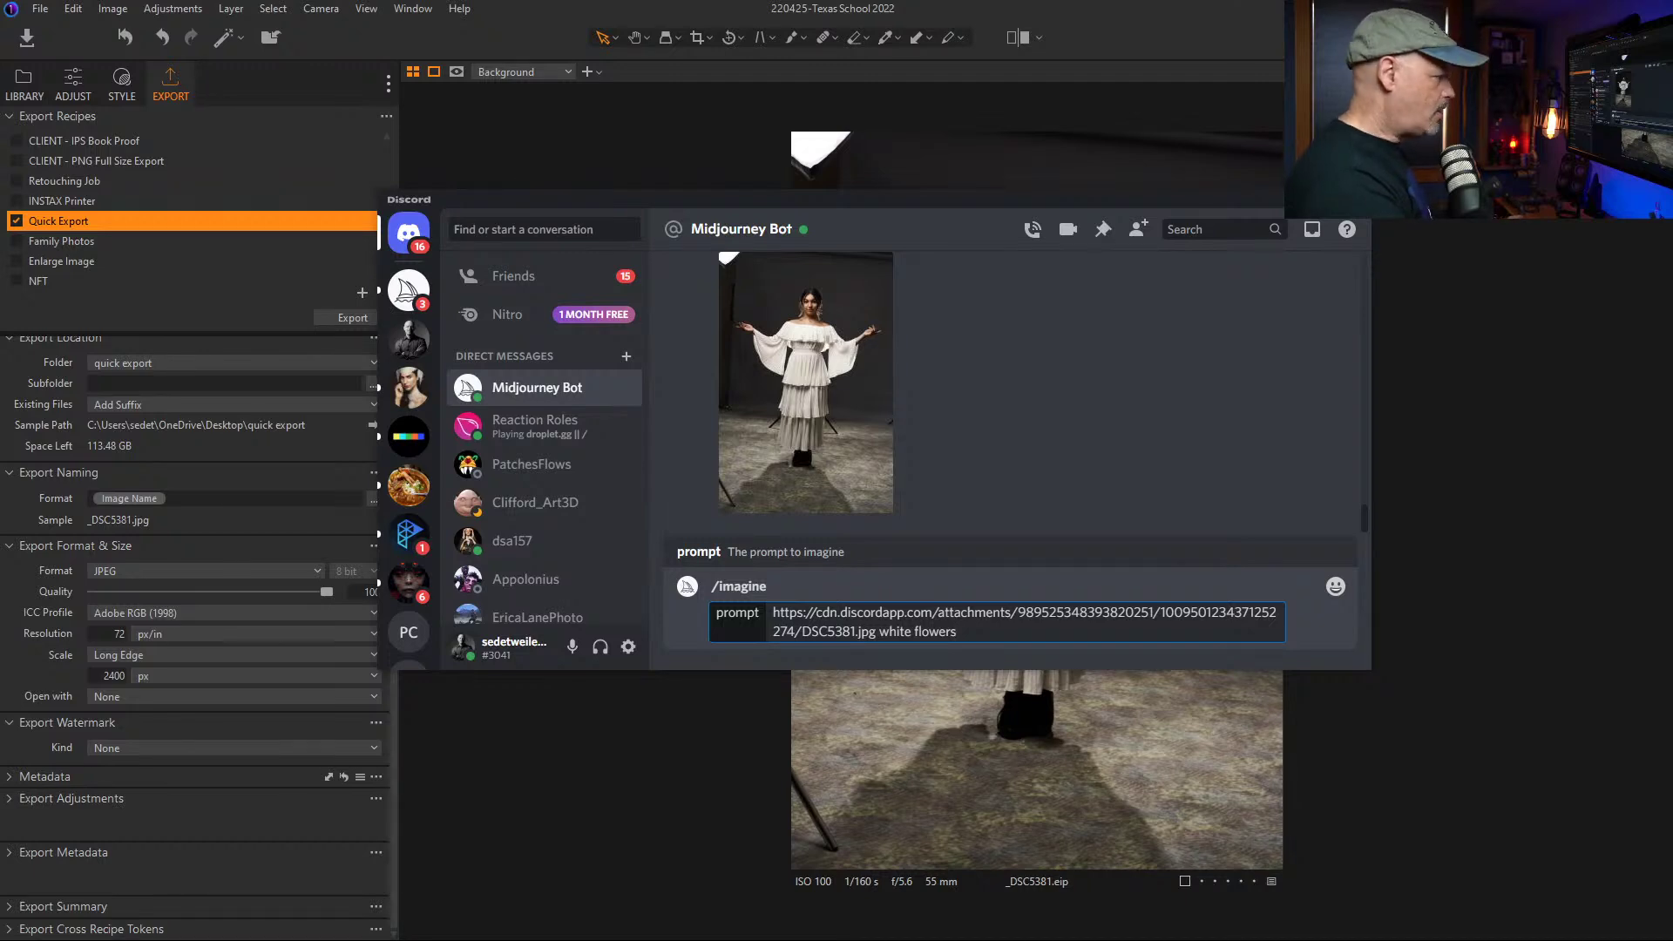
pyautogui.write(',')
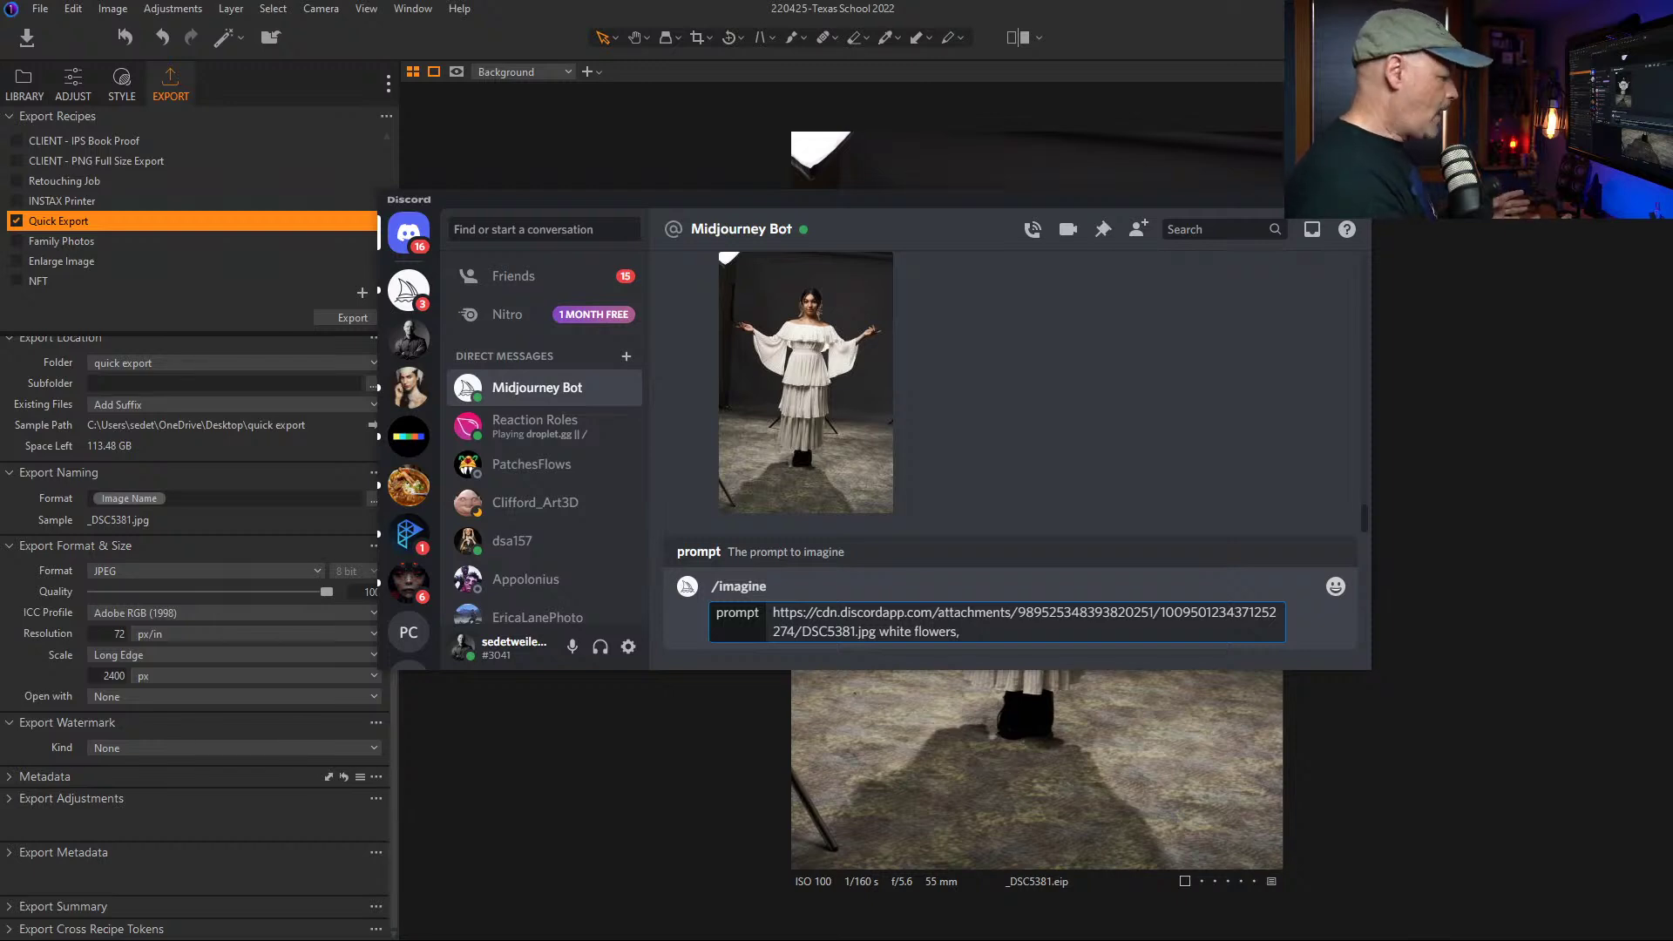
pyautogui.write('luxury')
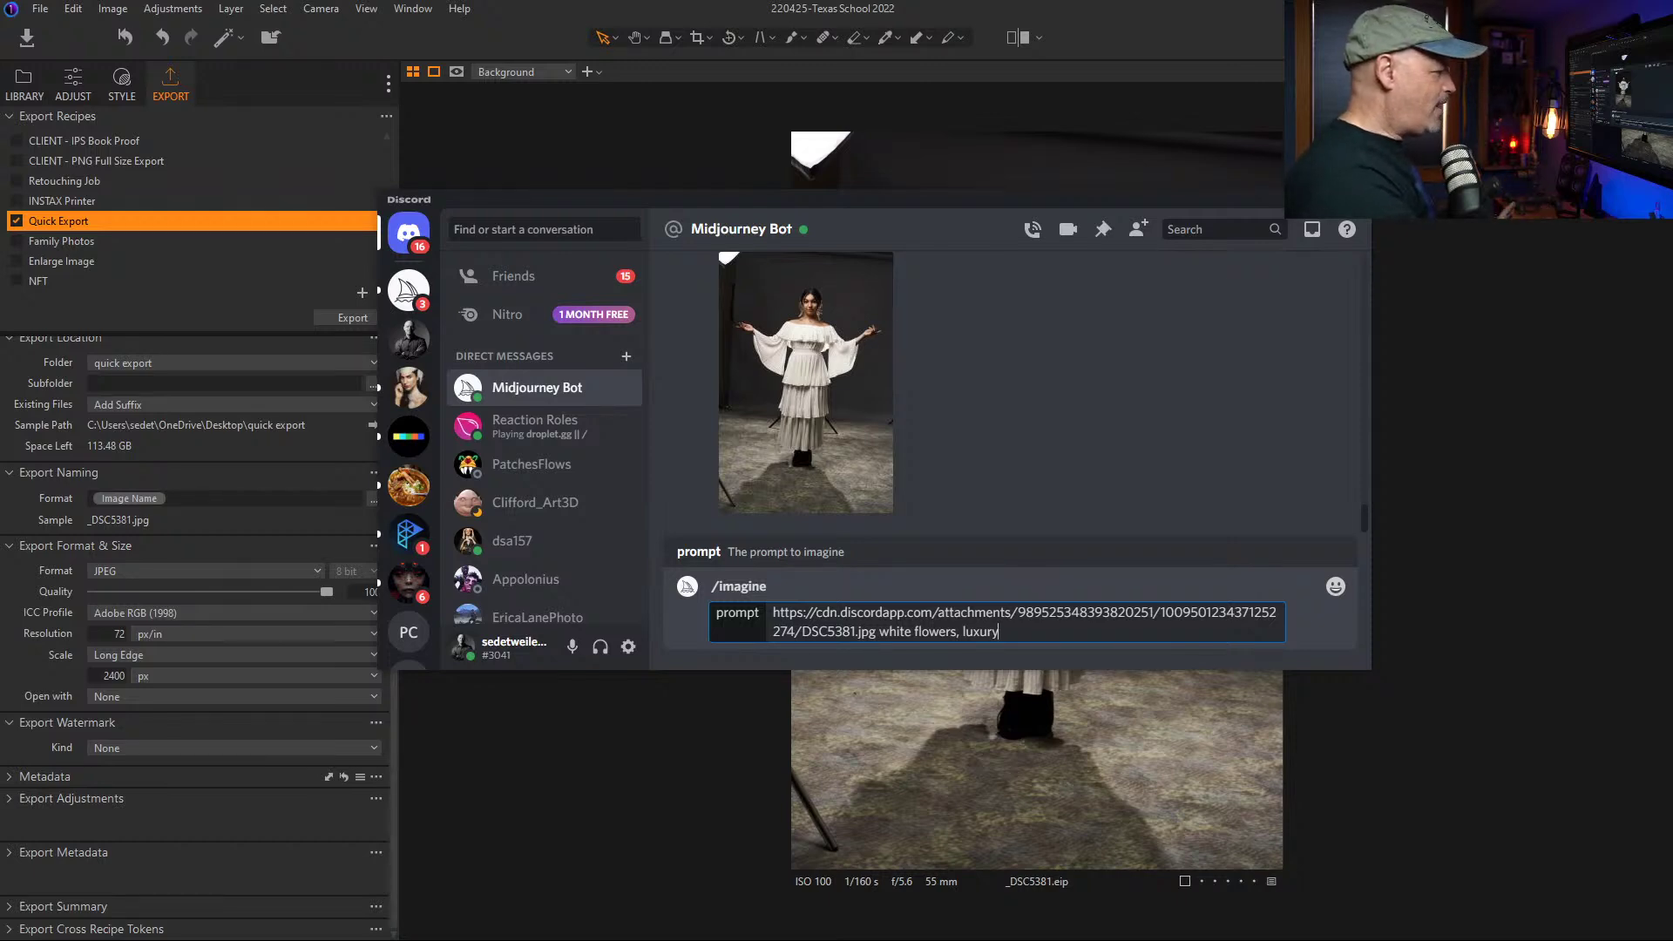
pyautogui.write(', hi-key')
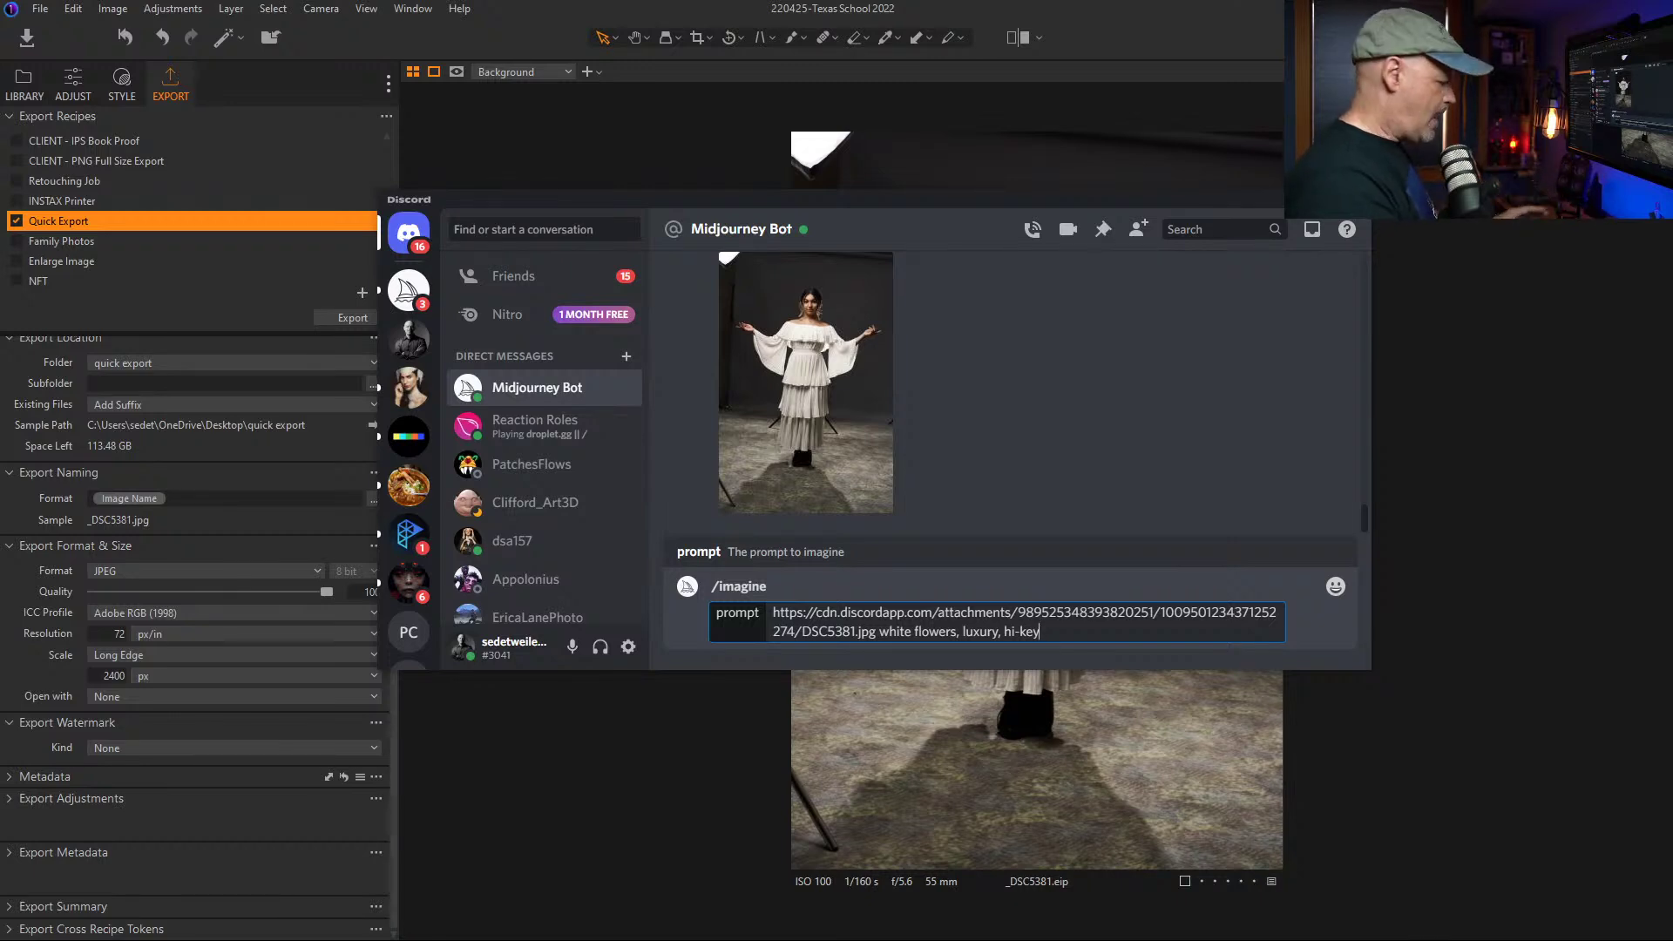
pyautogui.write(',')
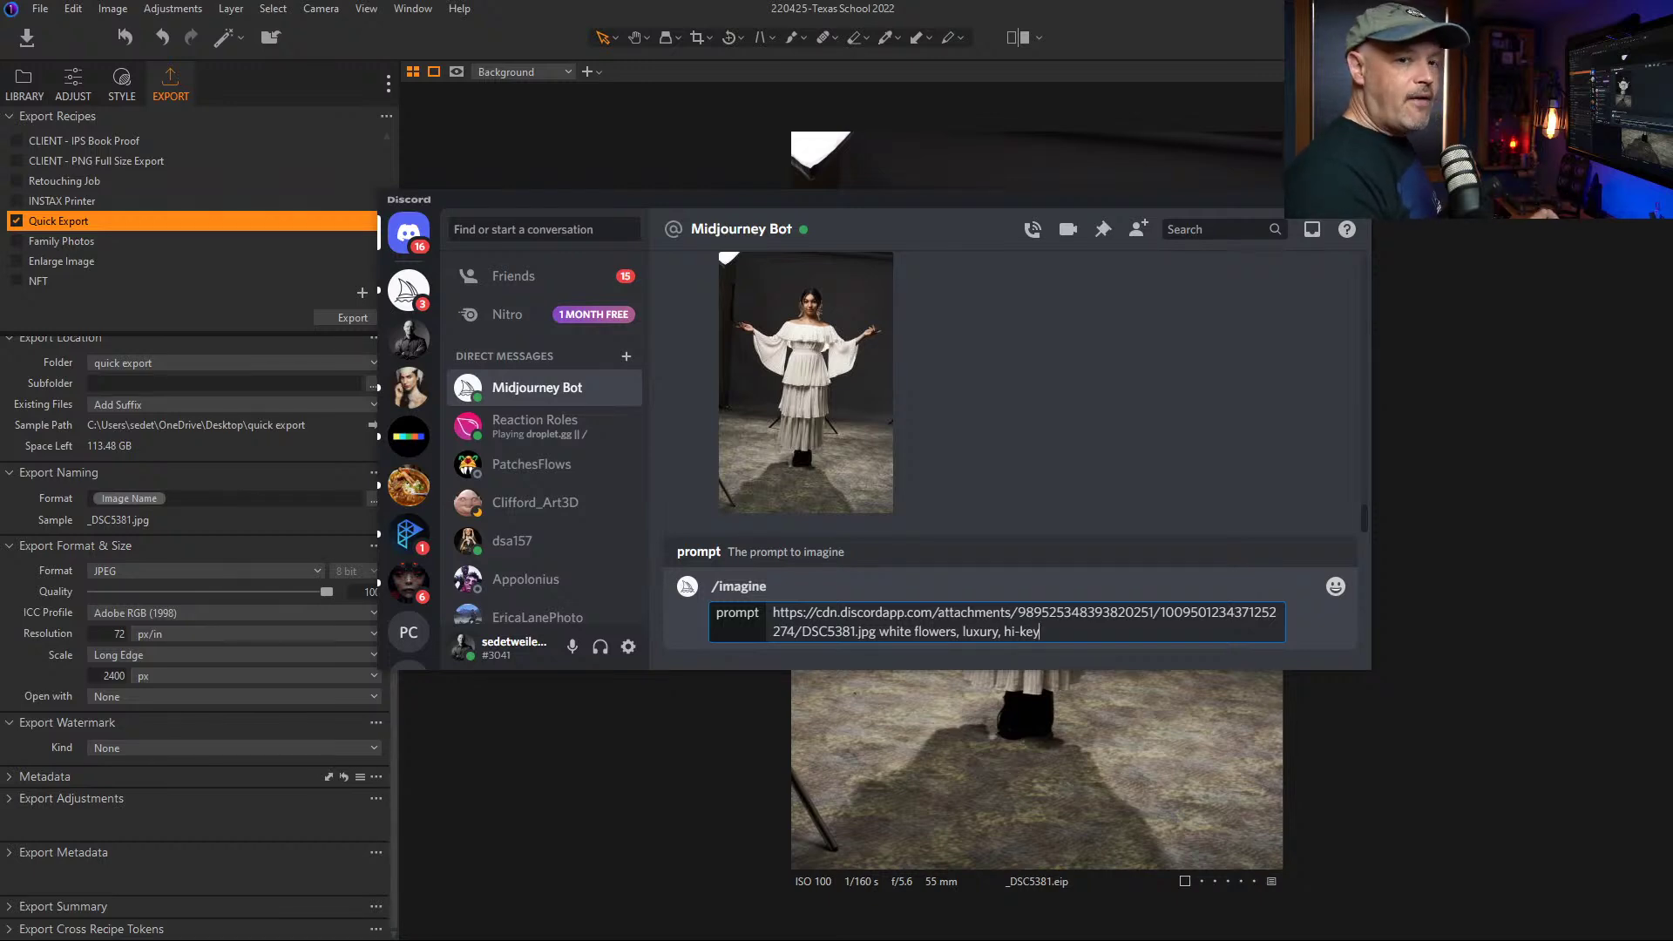
# Step: Add ", ornate" after hi-key and end the prompt with the image weight parameter "--iw 2"
pyautogui.write('--iw')
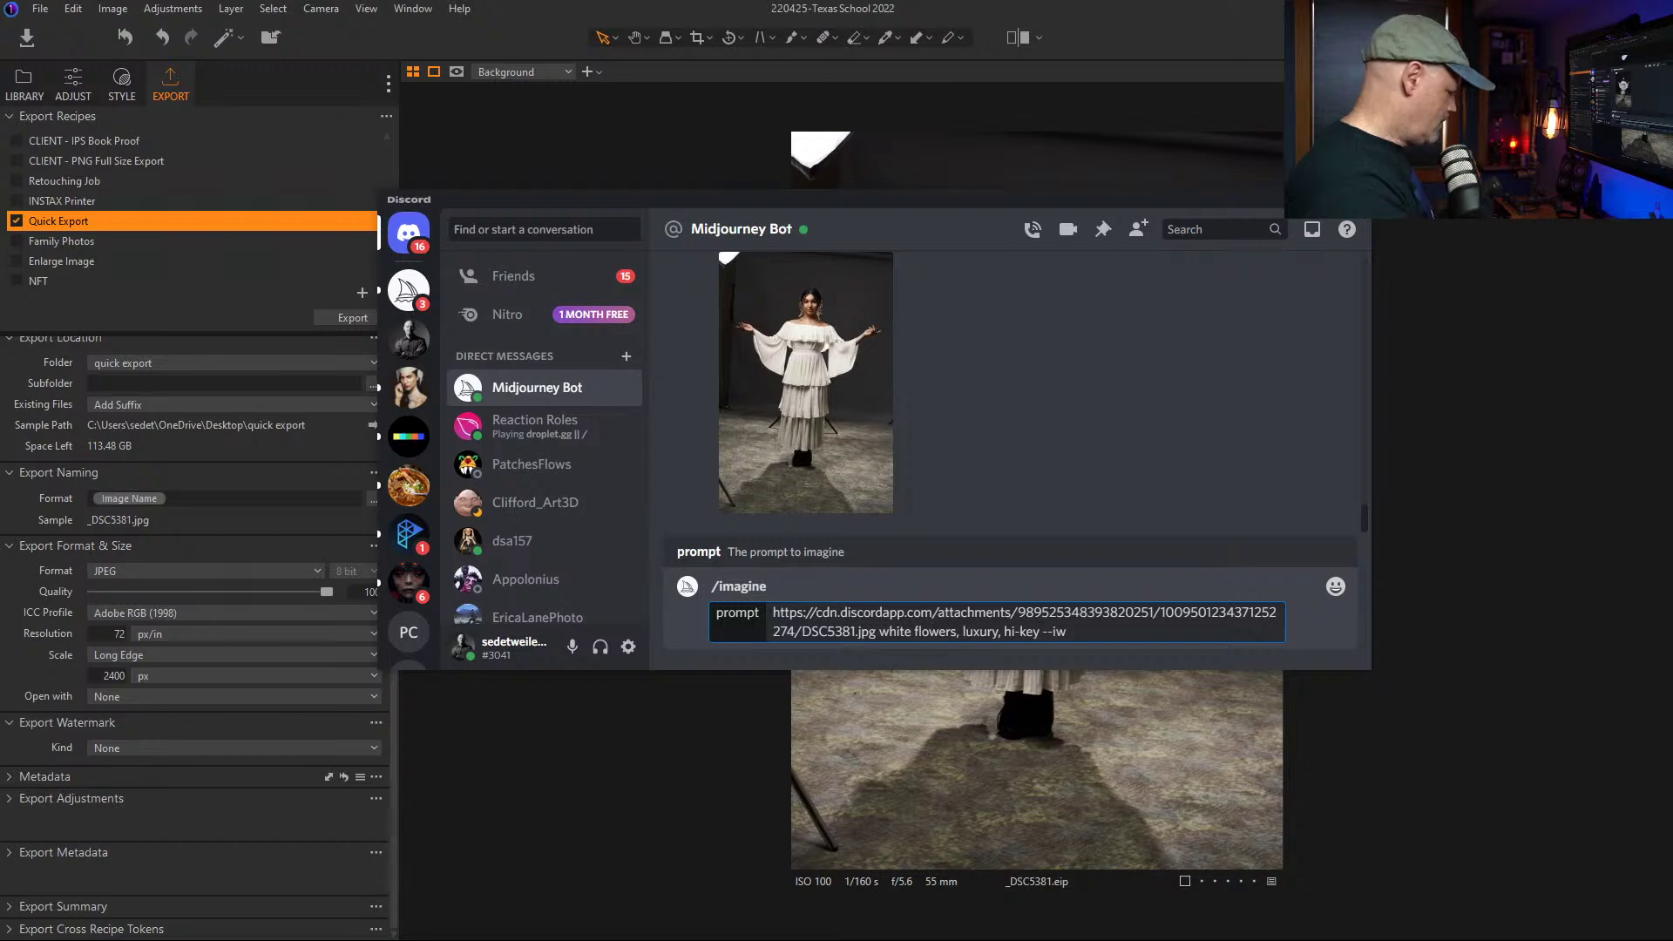
pyautogui.write(', ornate')
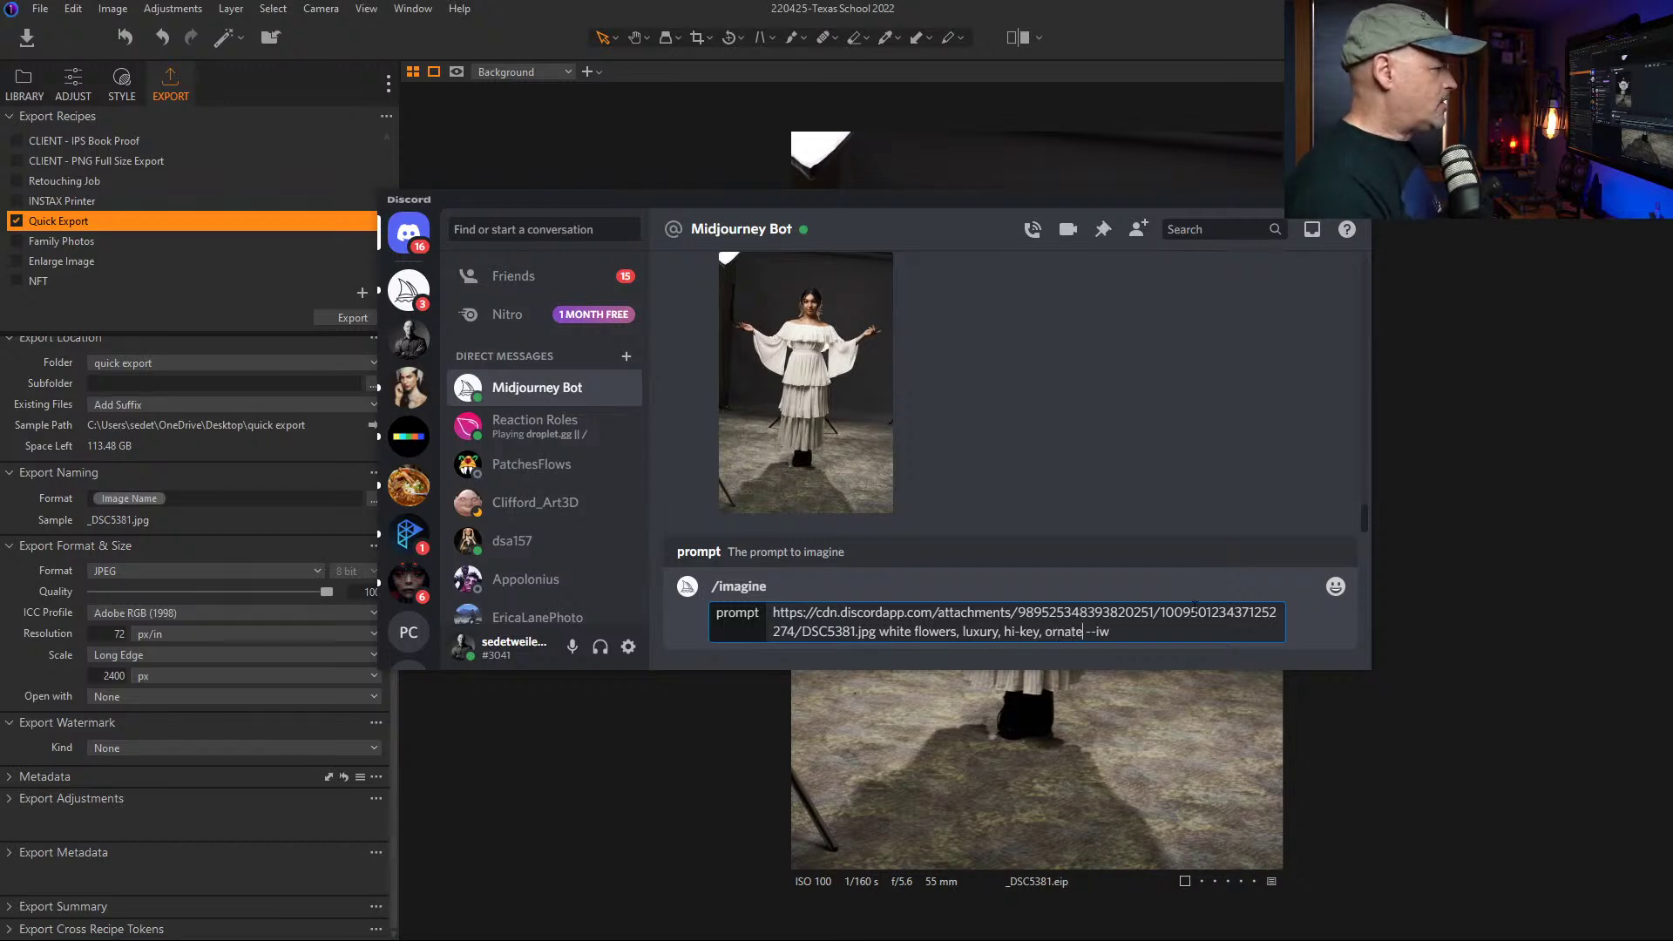
pyautogui.click(1171, 638)
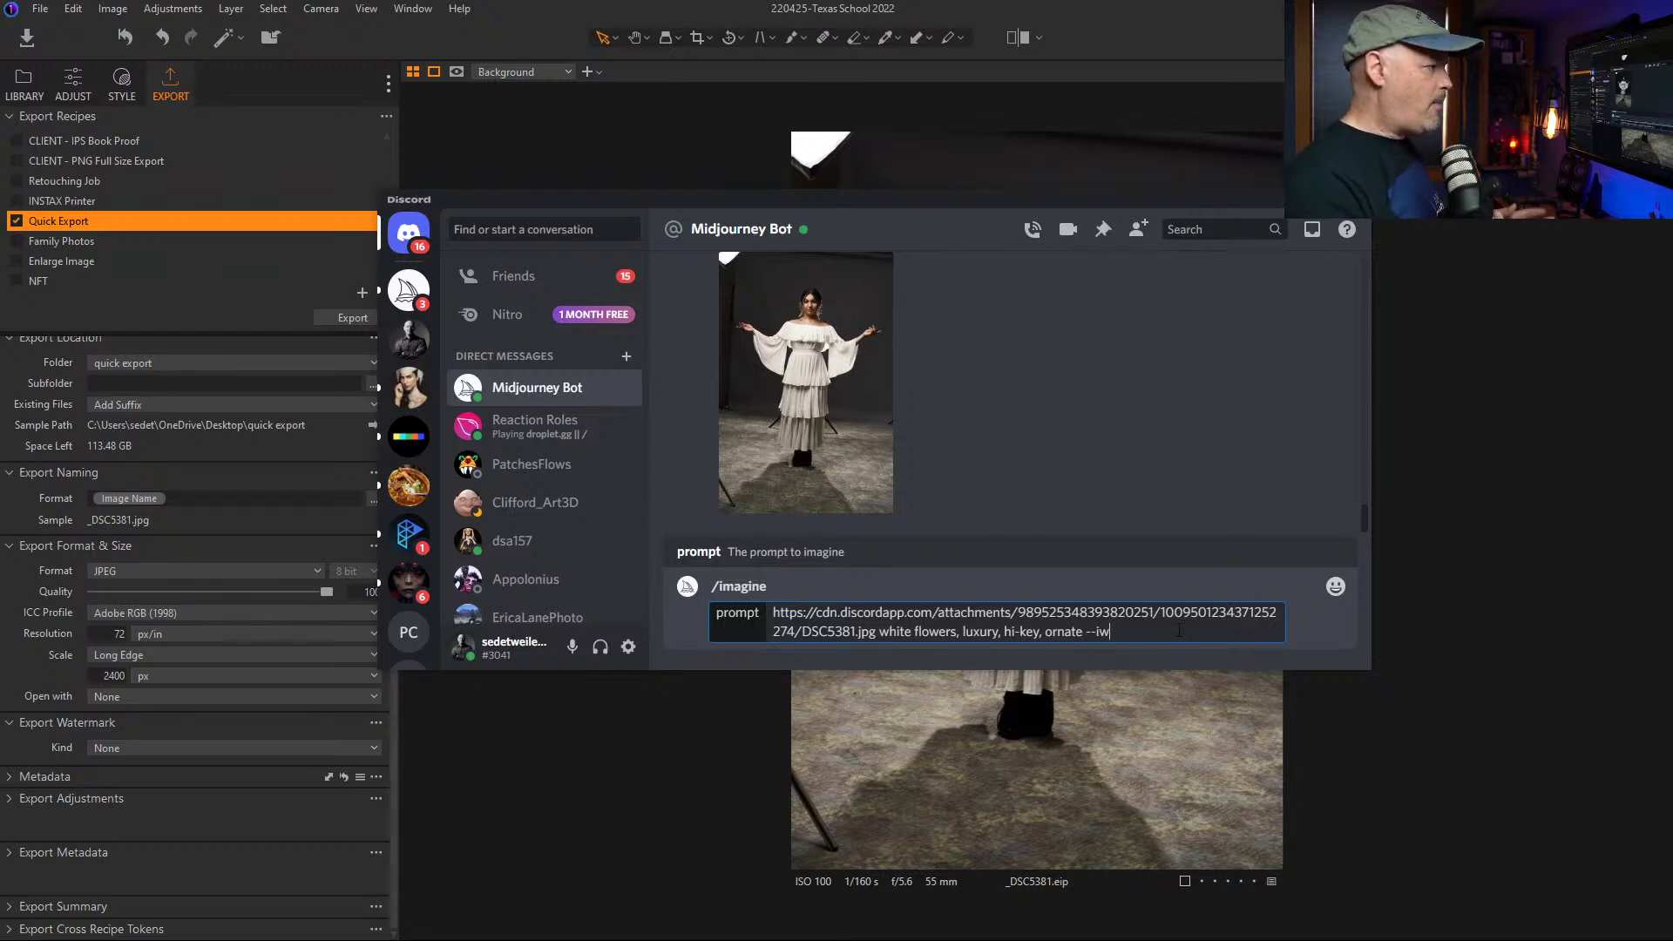
pyautogui.write('2')
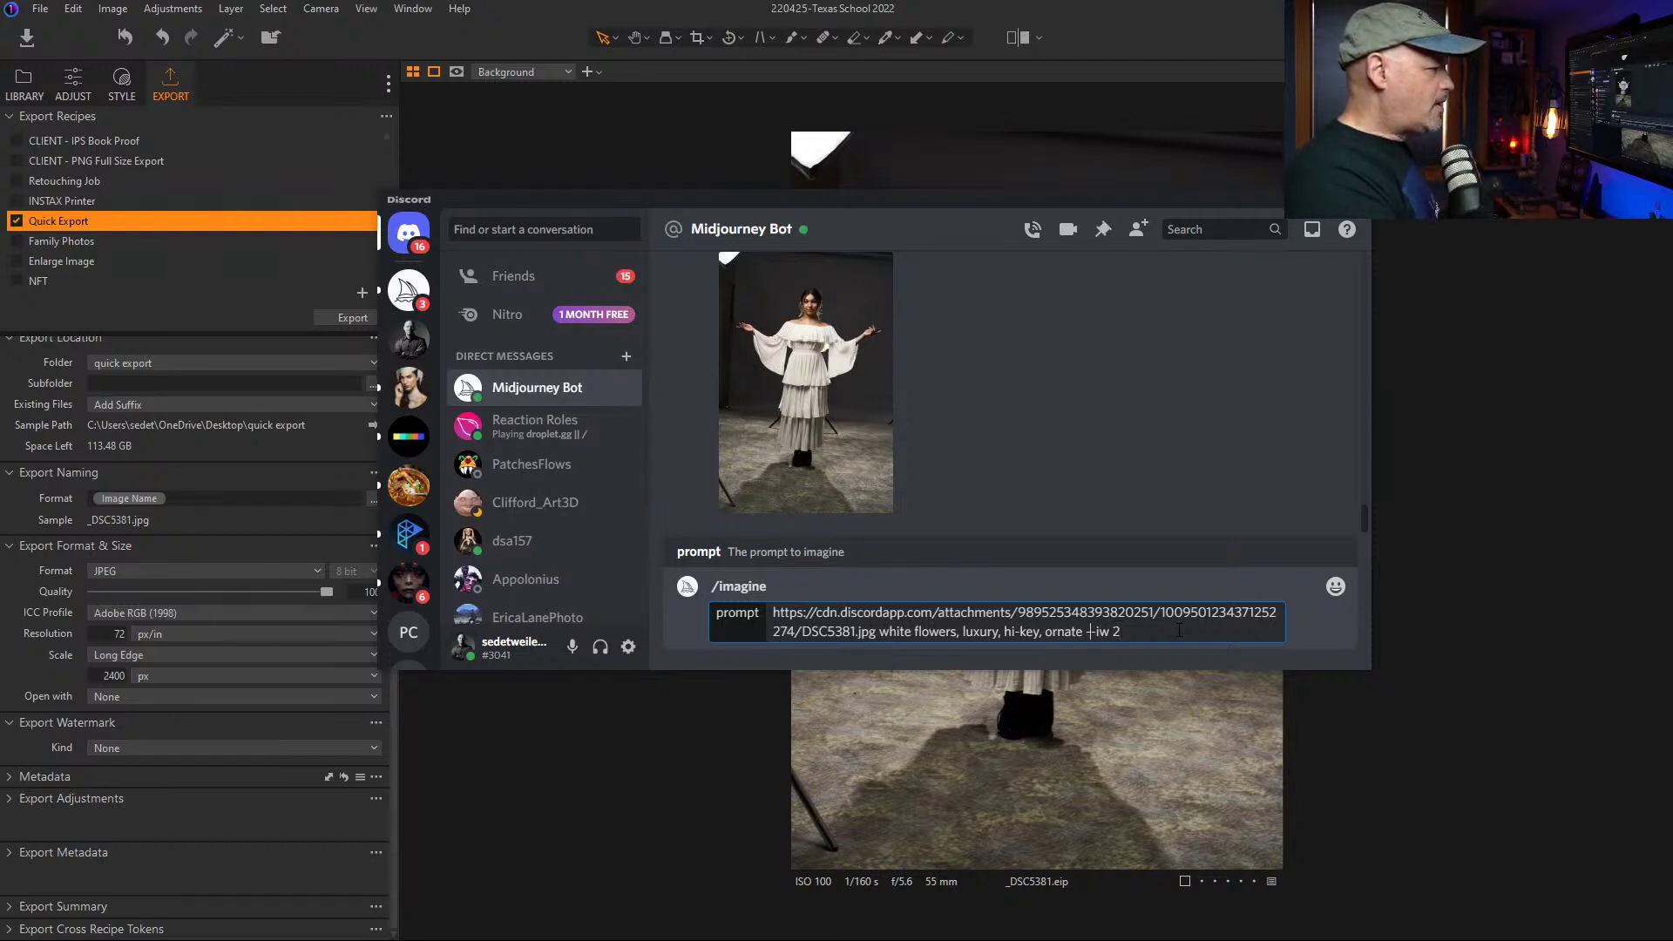
pyautogui.press('Left')
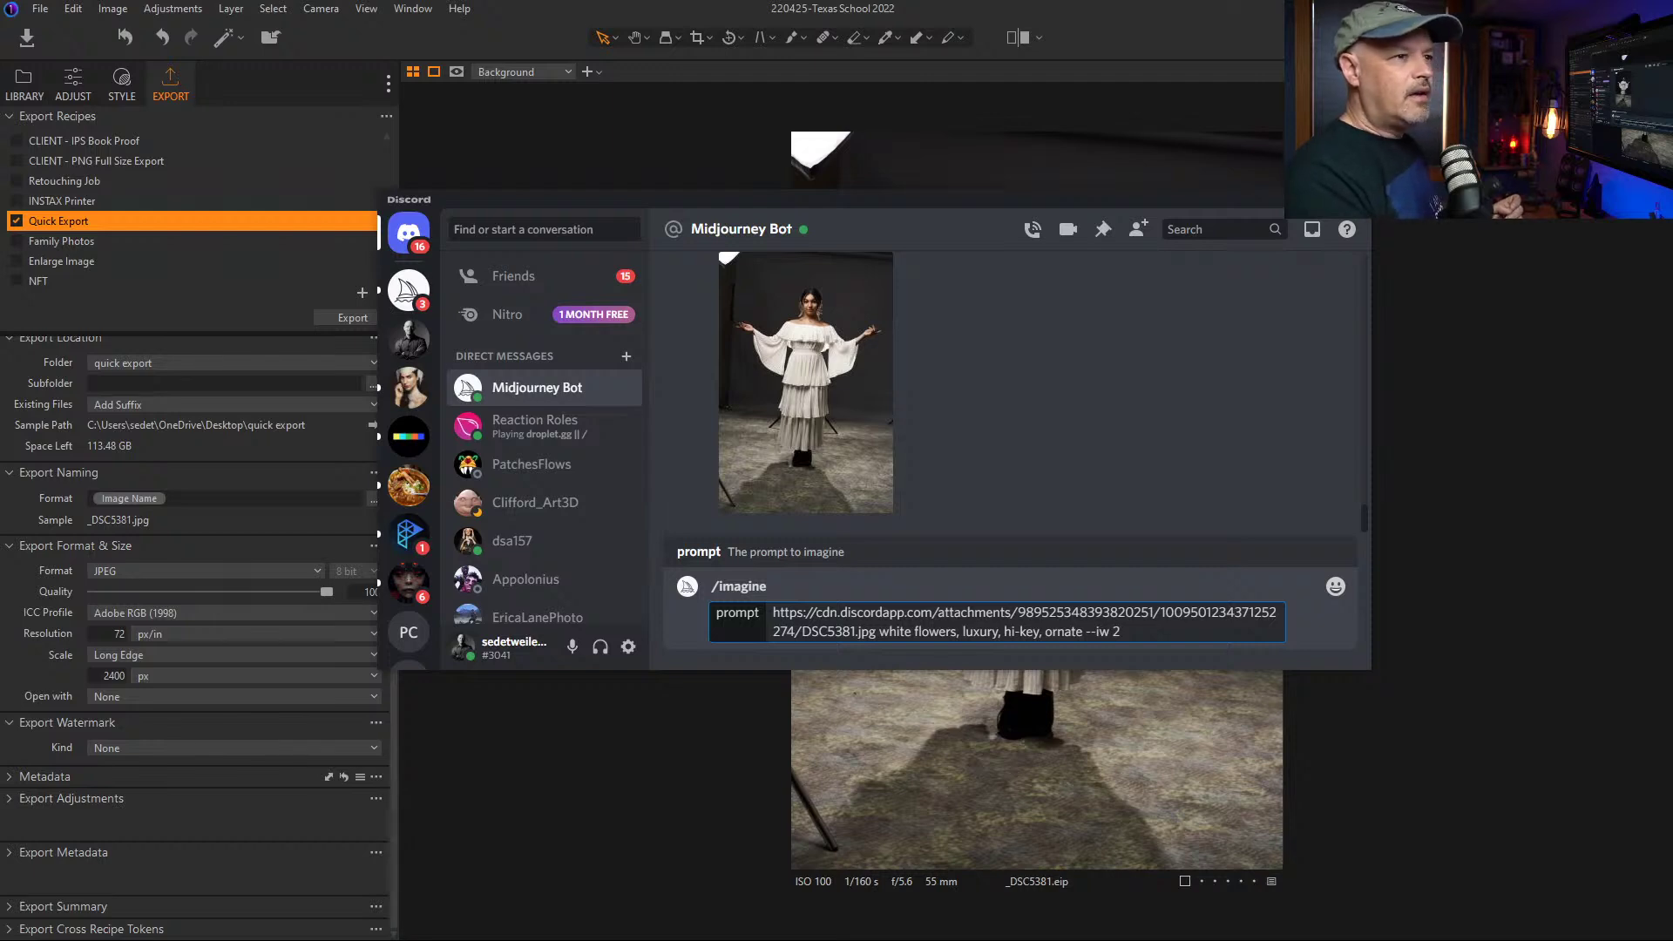
# Step: View the finished golden figure artwork in the photo viewer as an example and return to the Discord prompt
pyautogui.hotkey('alt', 'Tab')
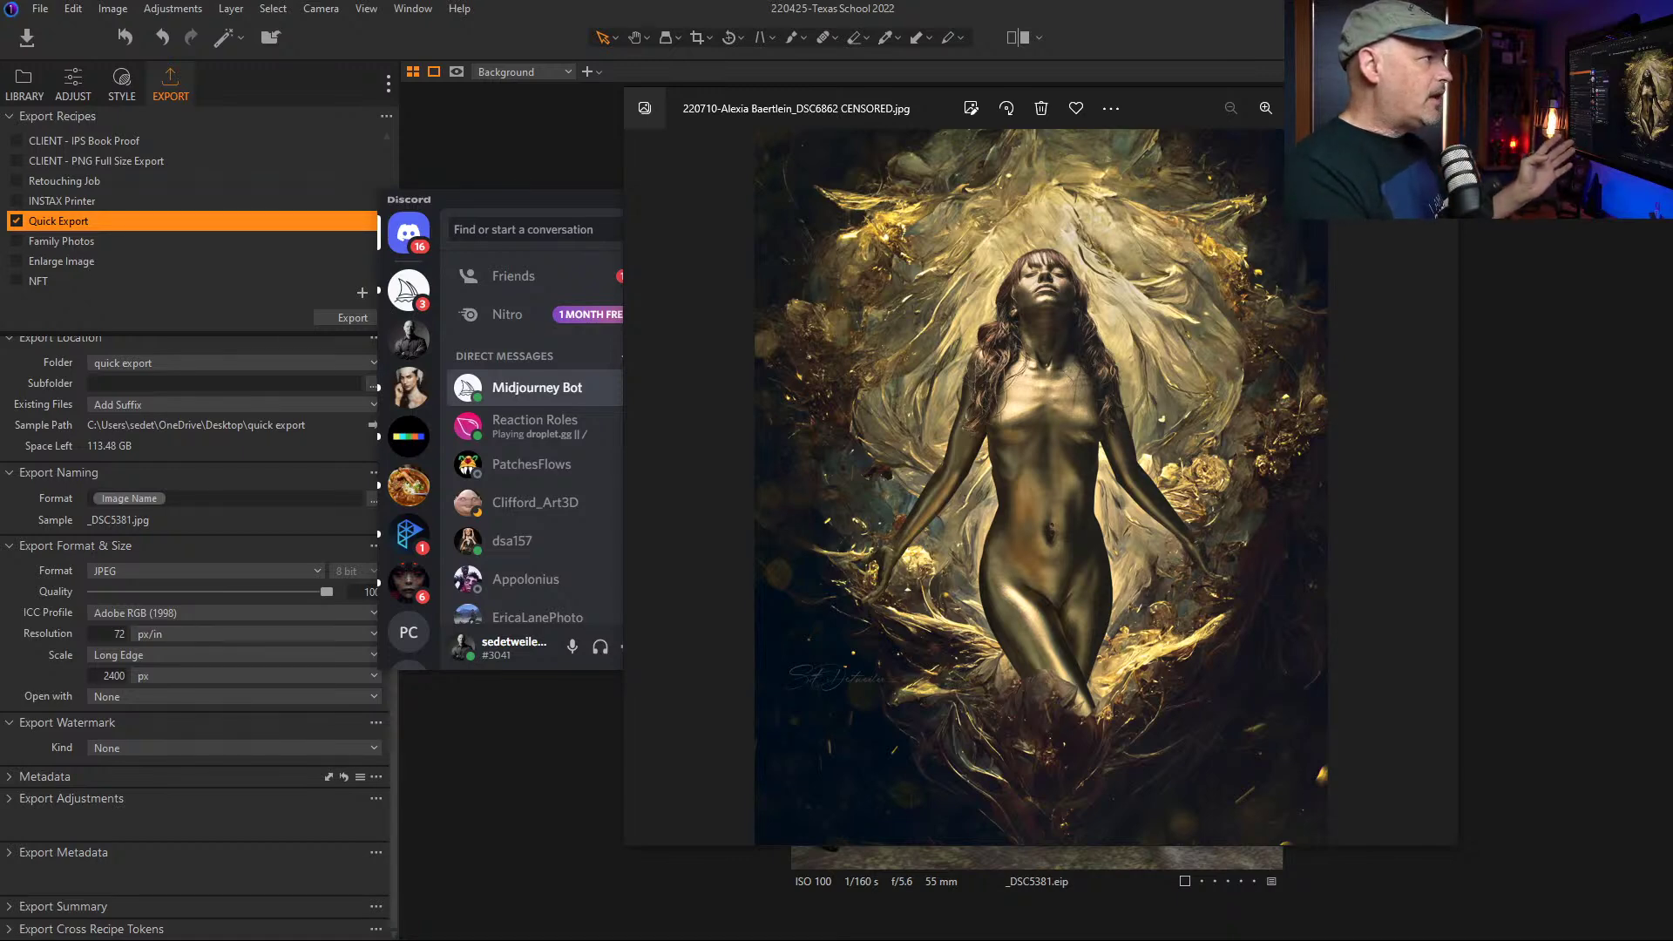
pyautogui.click(1437, 108)
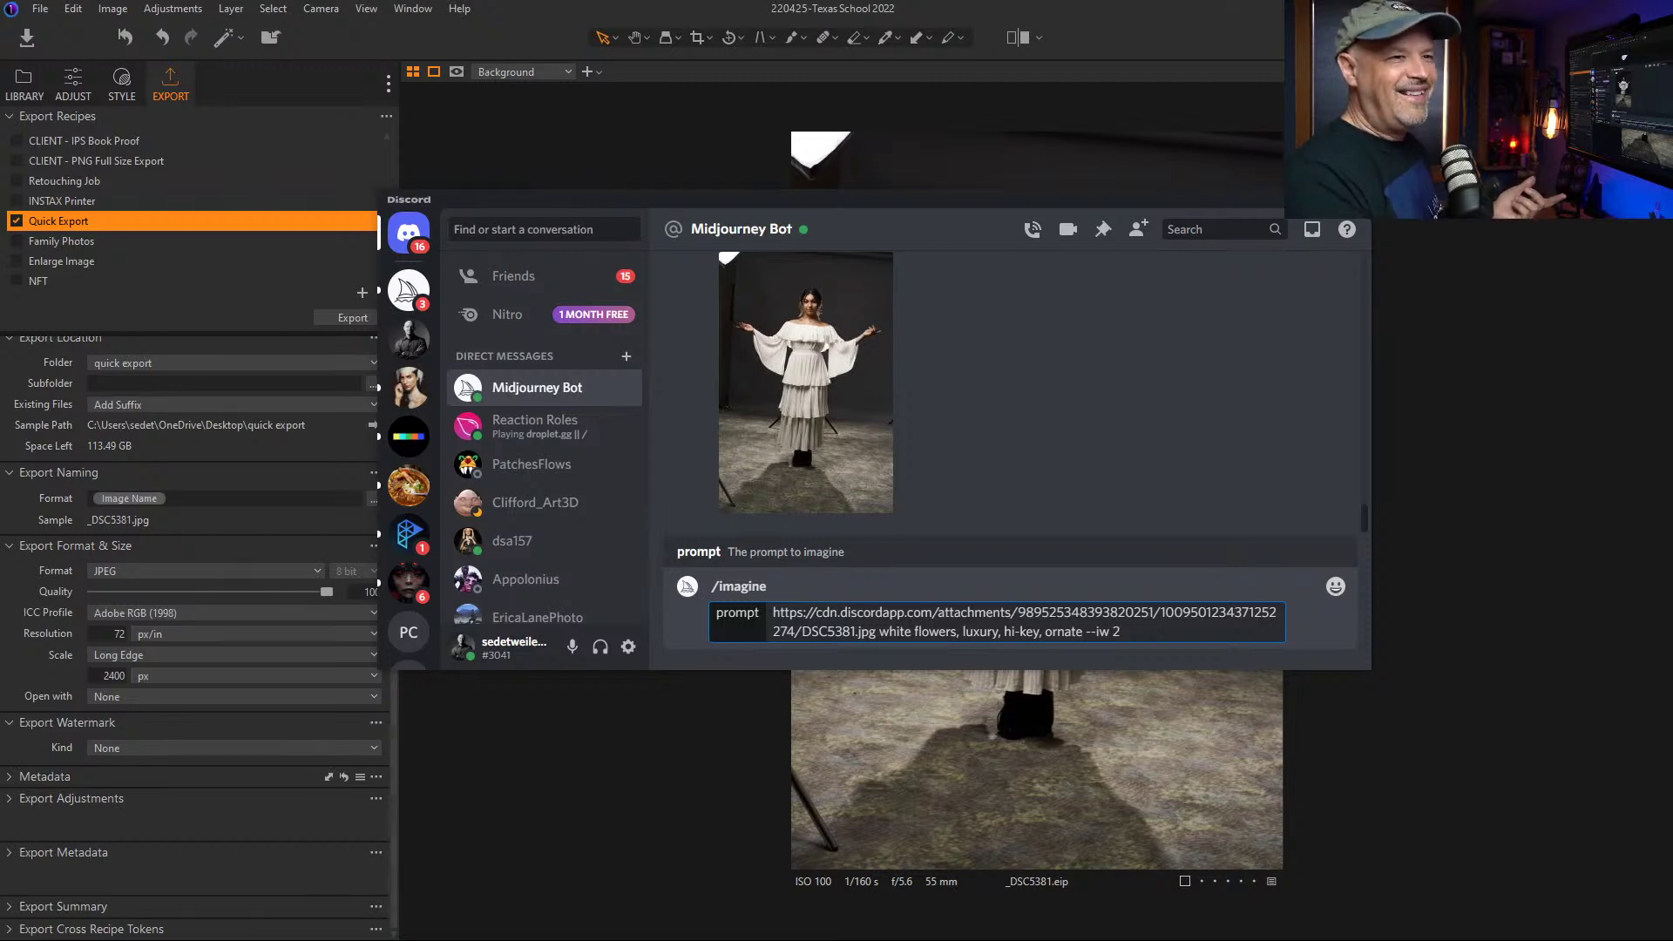
pyautogui.hotkey('alt', 'Tab')
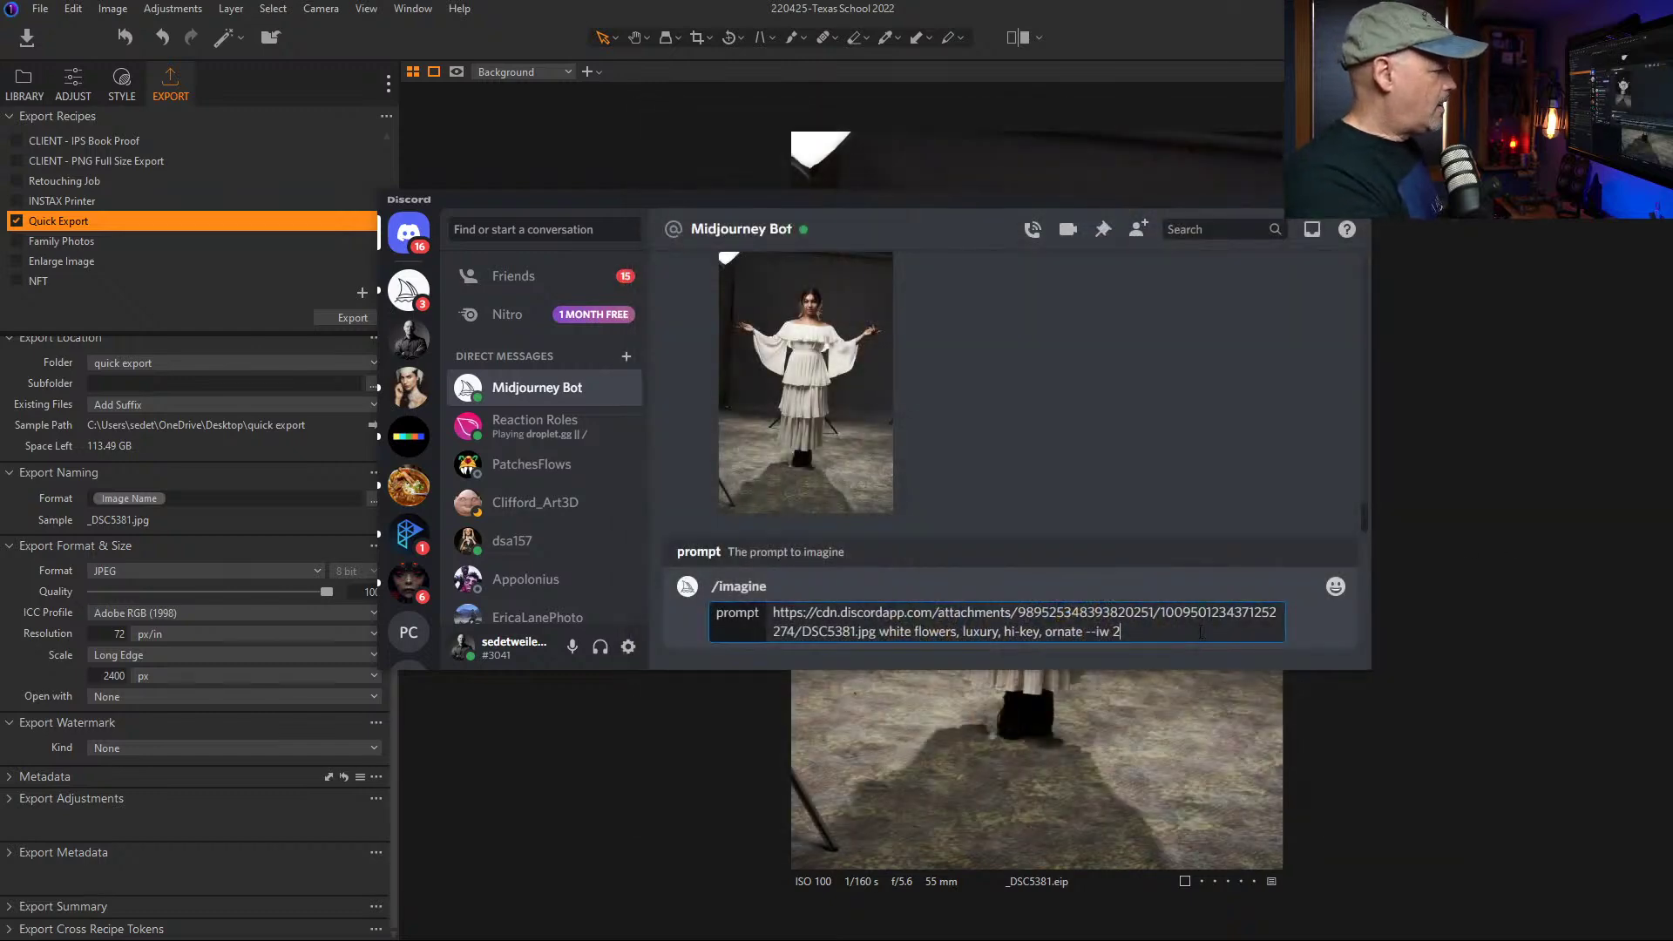
# Step: Submit the white-flowers prompt to Midjourney and extend the Discord window's height
pyautogui.press('Return')
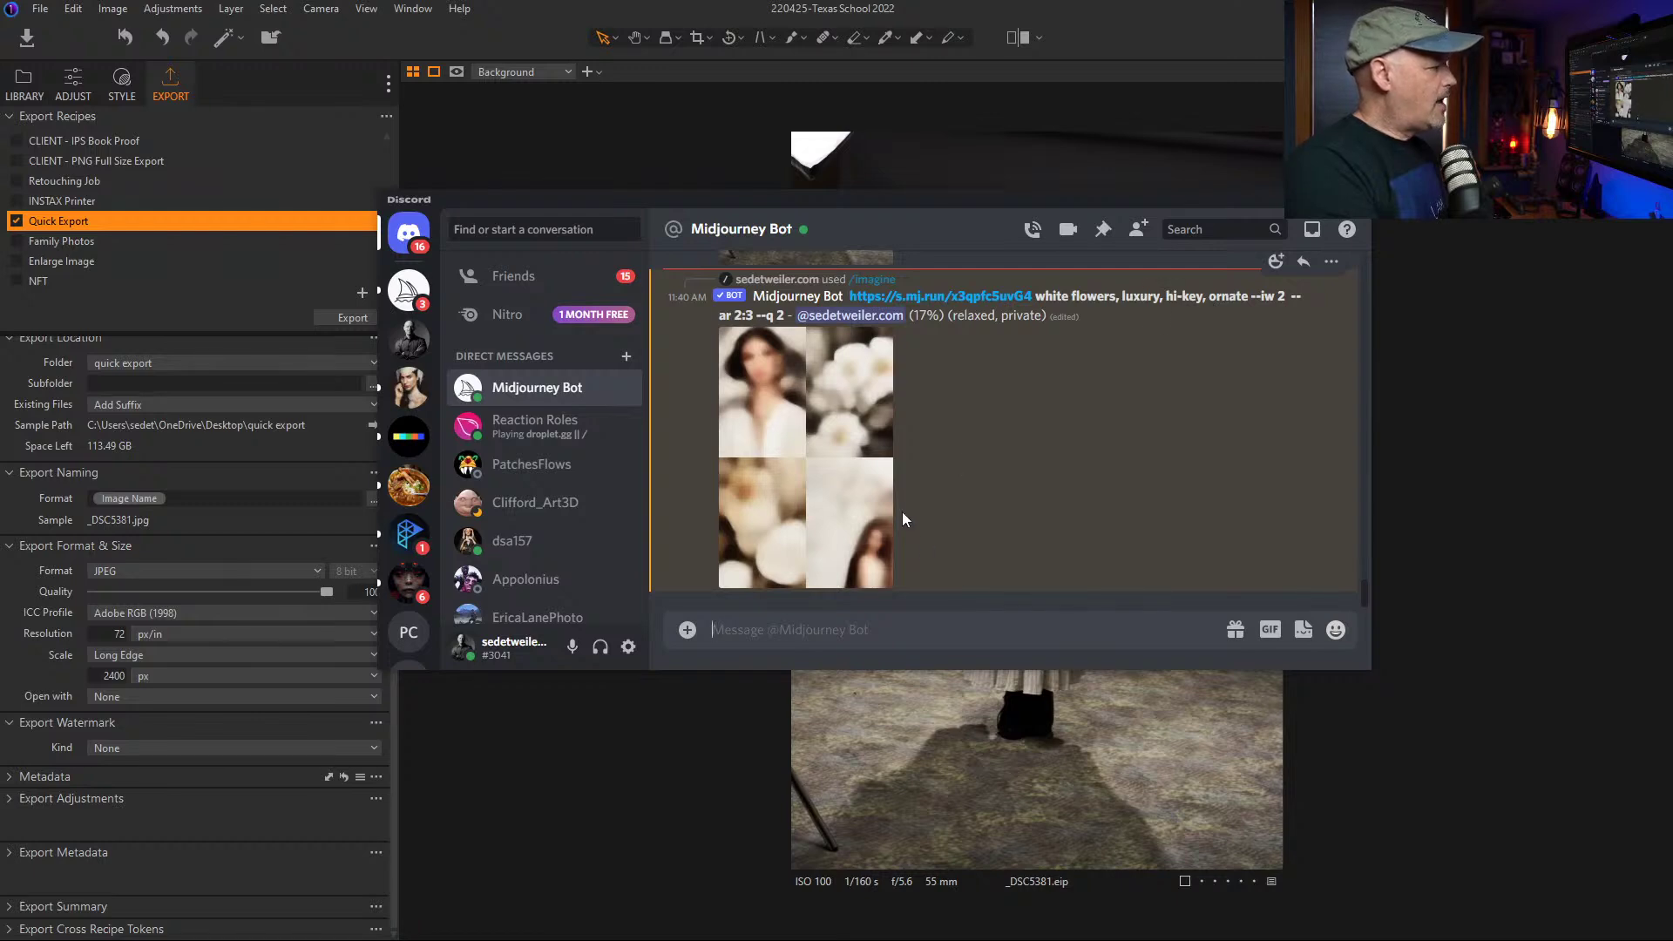
pyautogui.moveTo(993, 681); pyautogui.dragTo(1023, 835)
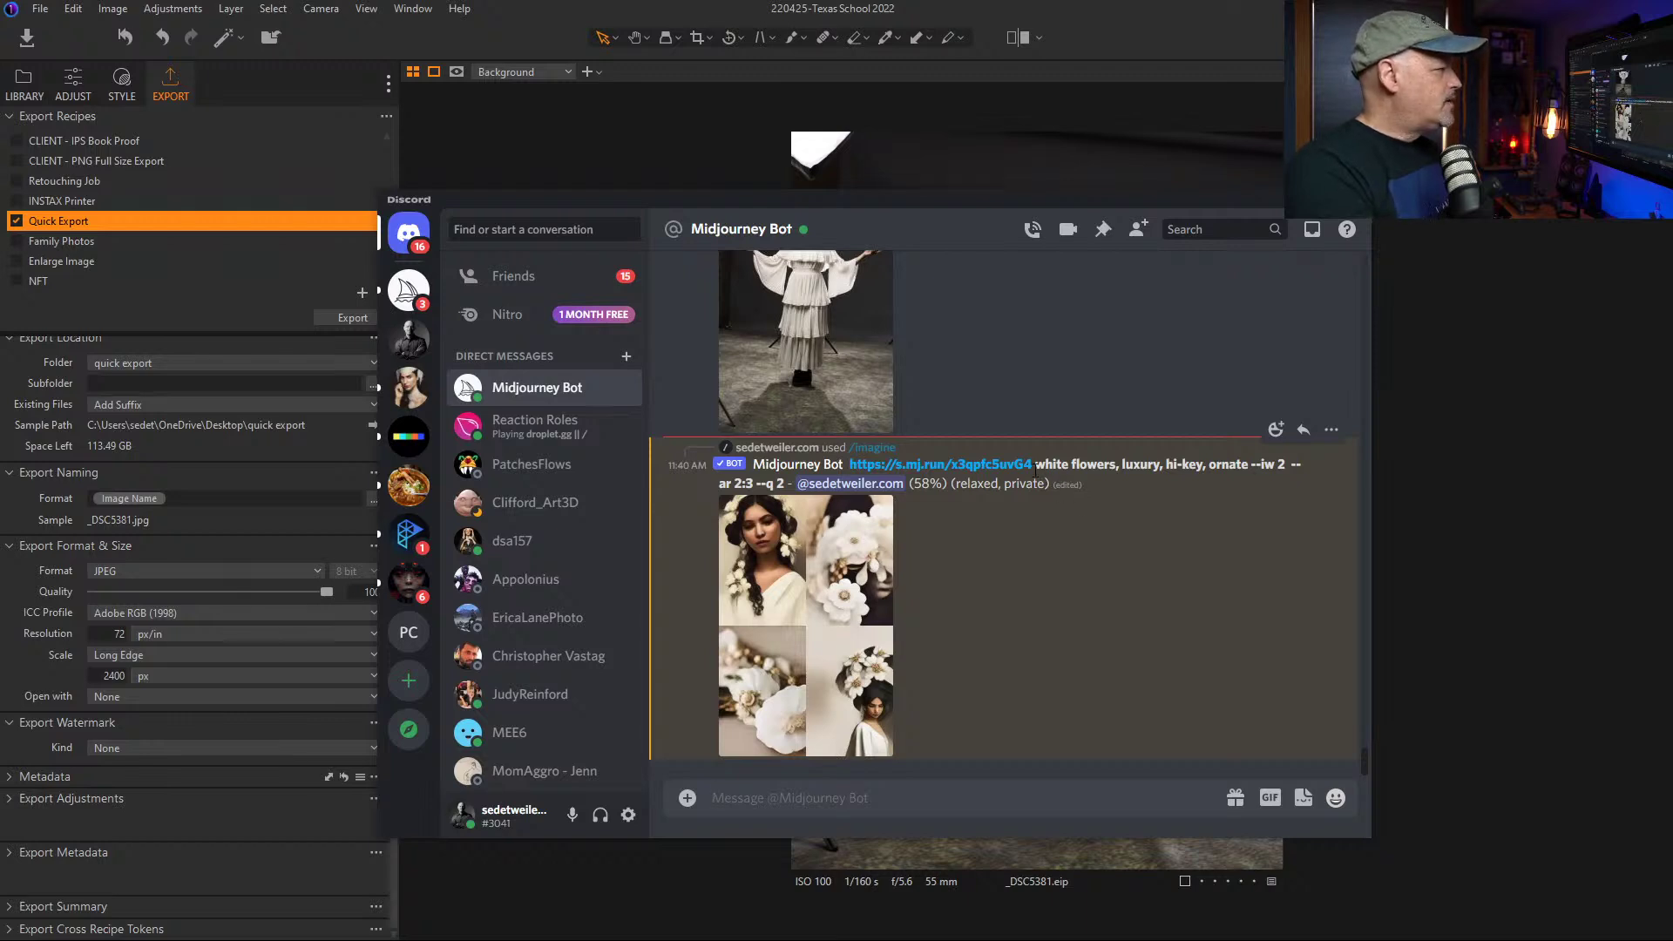
# Step: Paste the previous prompt into a new /imagine command, remove "hi-key" and add ", epic" after ornate
pyautogui.hotkey('ctrl', 'v')
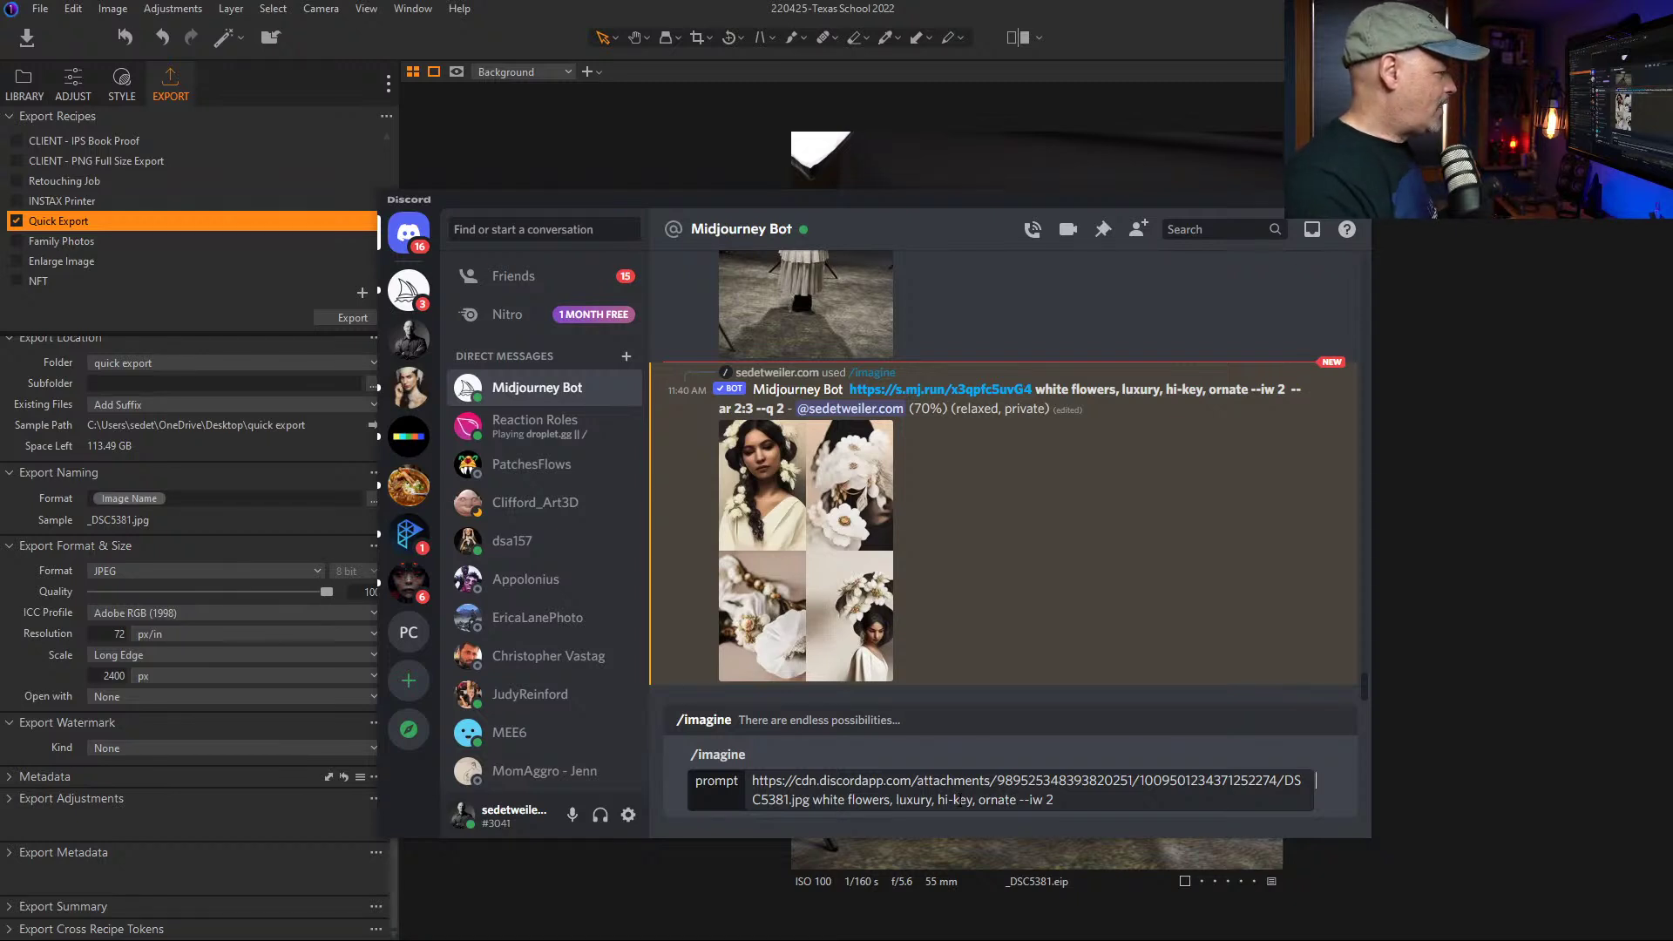
pyautogui.moveTo(938, 799); pyautogui.dragTo(999, 798)
pyautogui.click(983, 799)
pyautogui.press('BackSpace')
pyautogui.press('Delete')
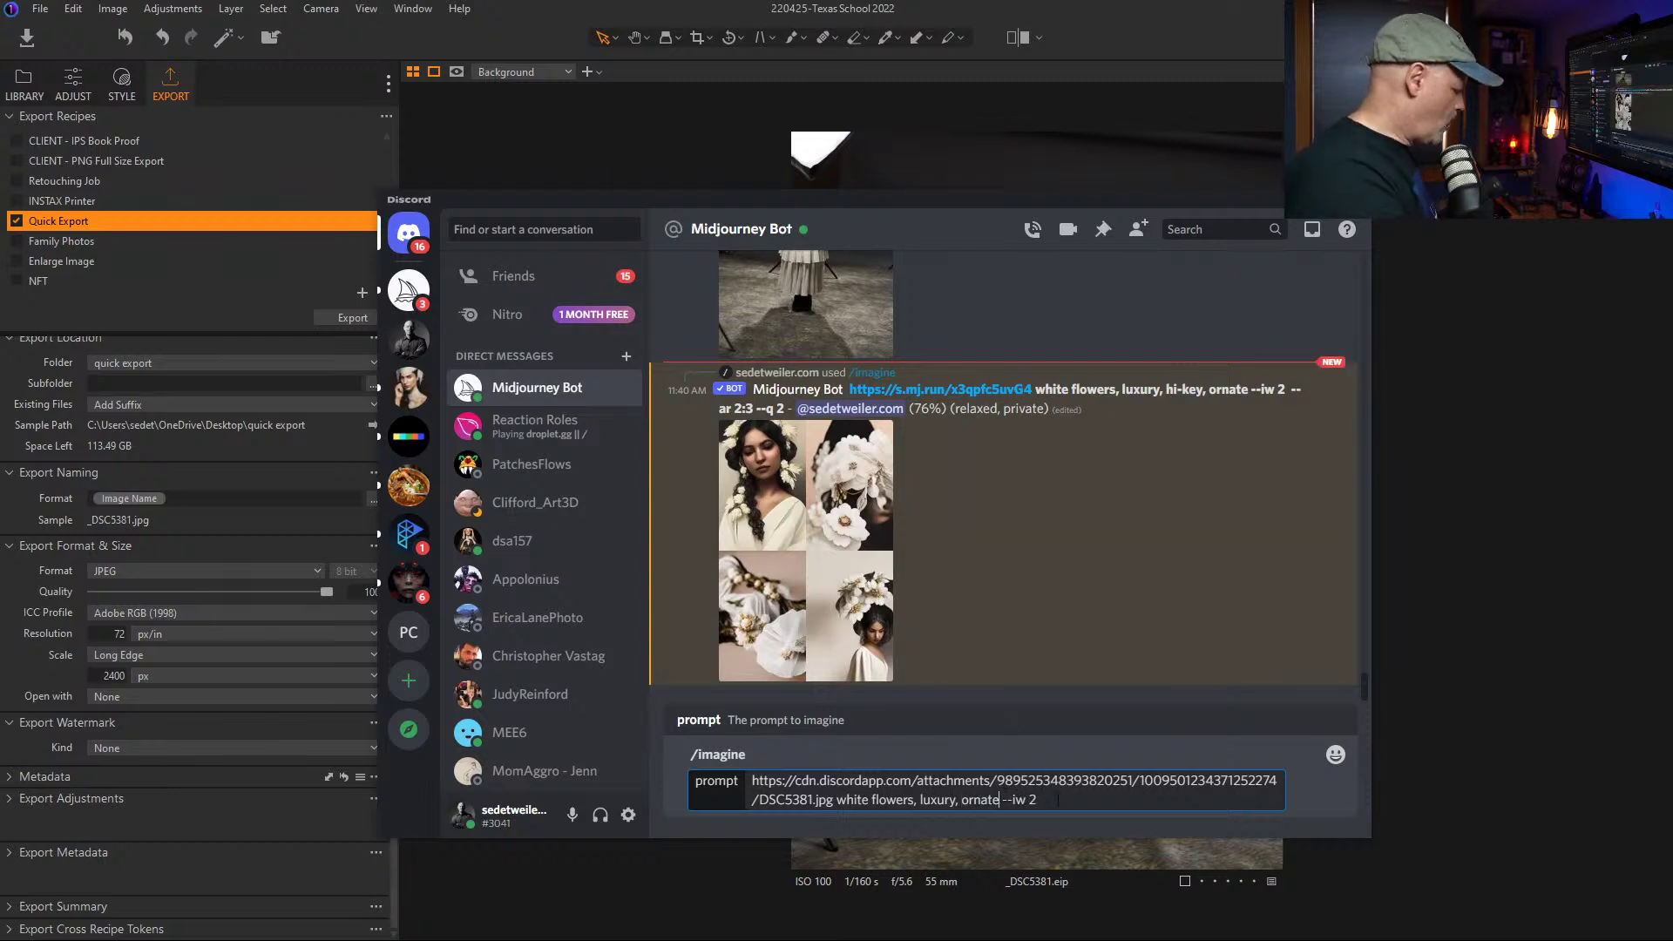
pyautogui.write(', epic')
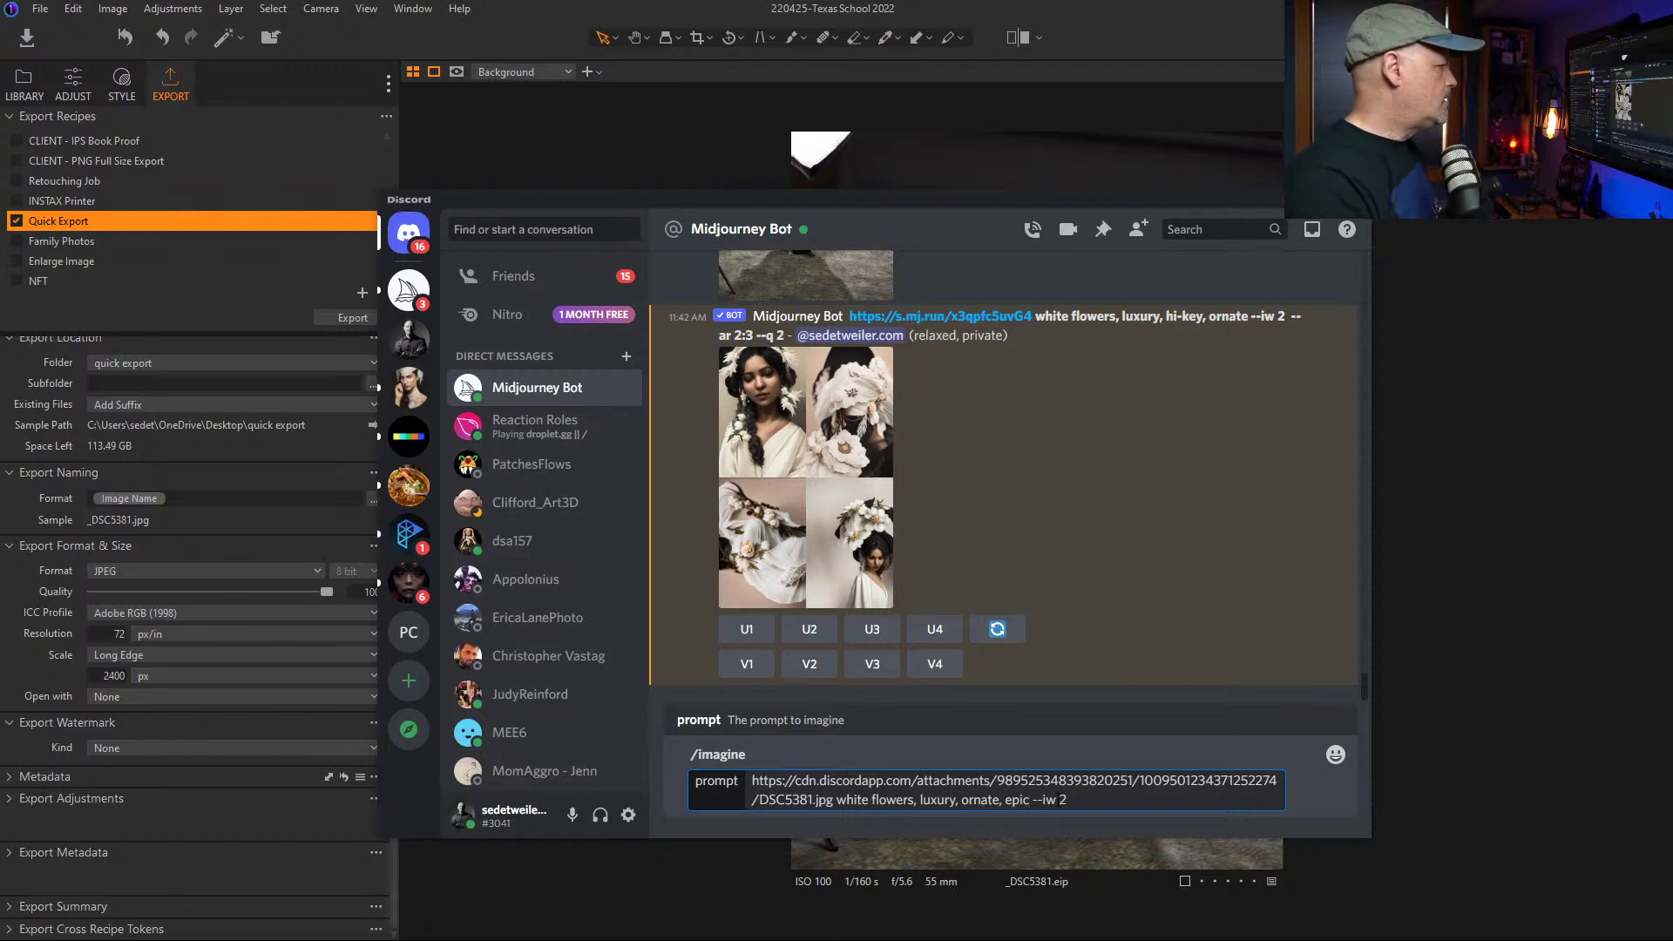
# Step: Preview the generated white-flower image grid enlarged, close it, and add ", intricate, floral" after epic in the prompt
pyautogui.click(783, 479)
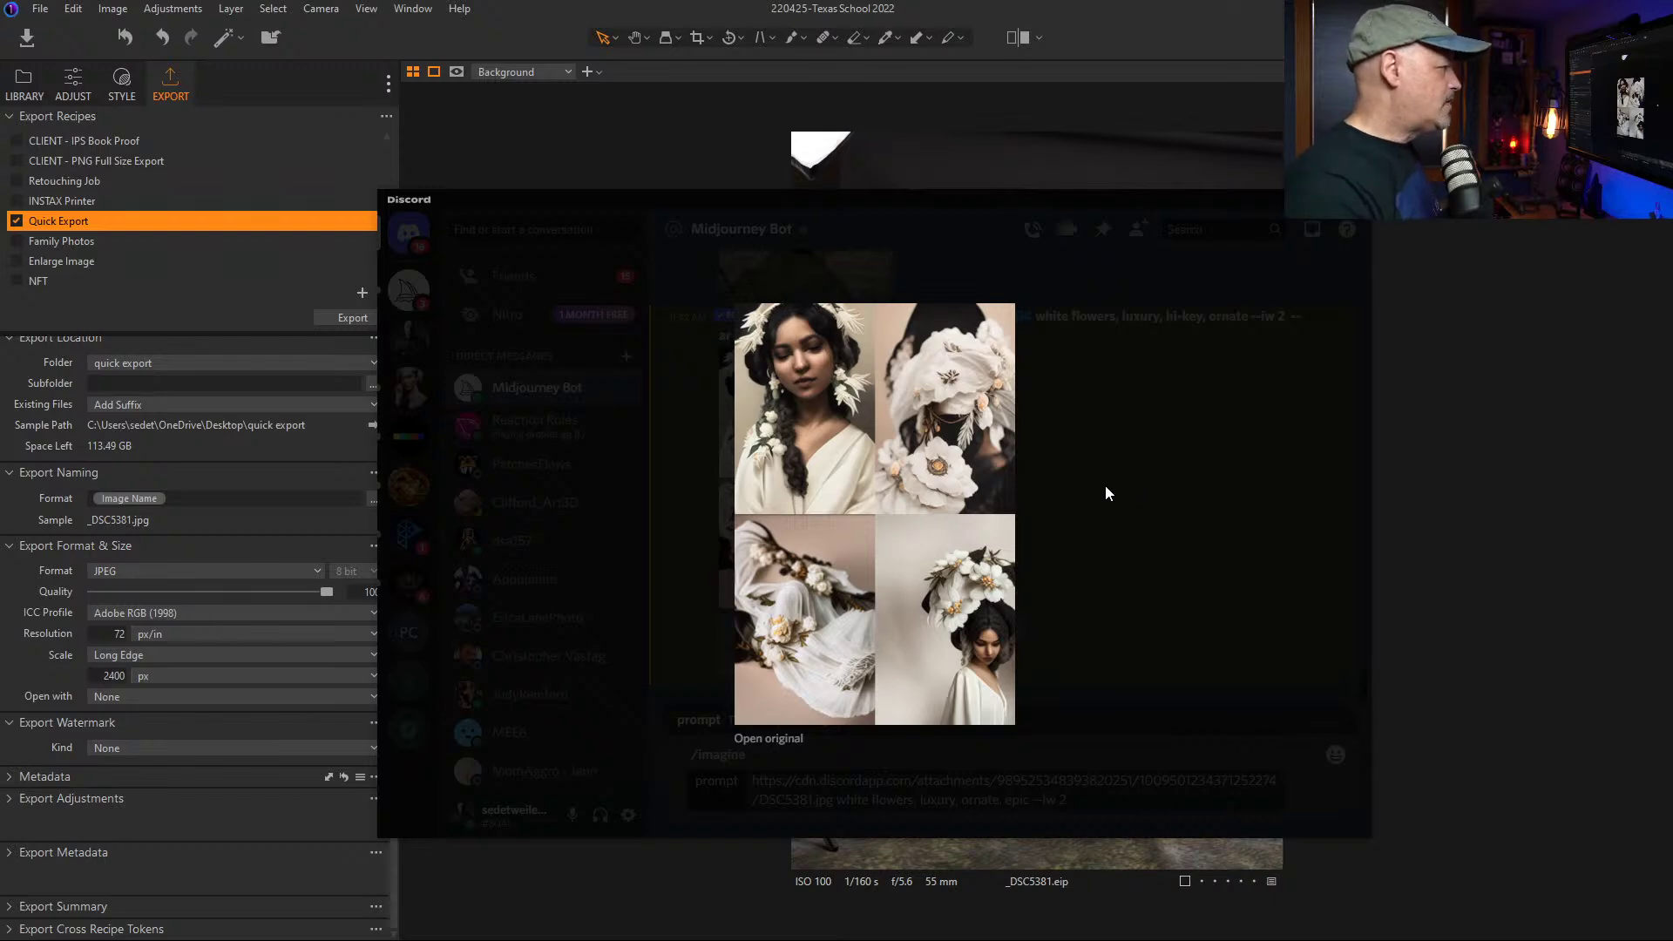
pyautogui.click(1183, 519)
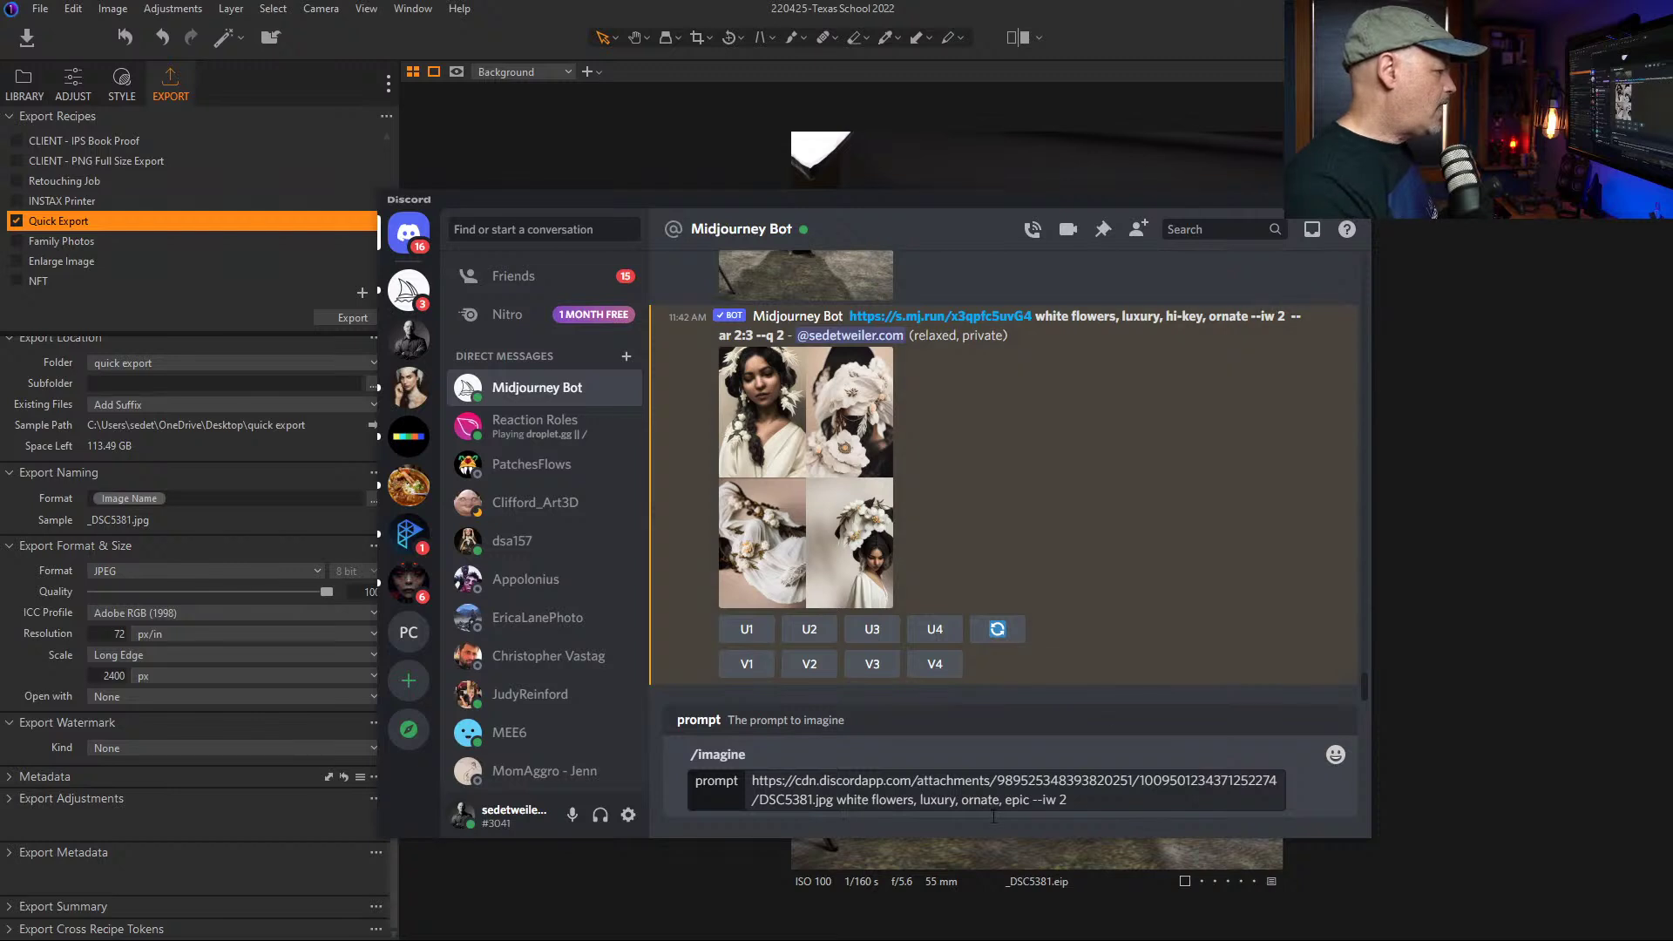
pyautogui.click(1034, 799)
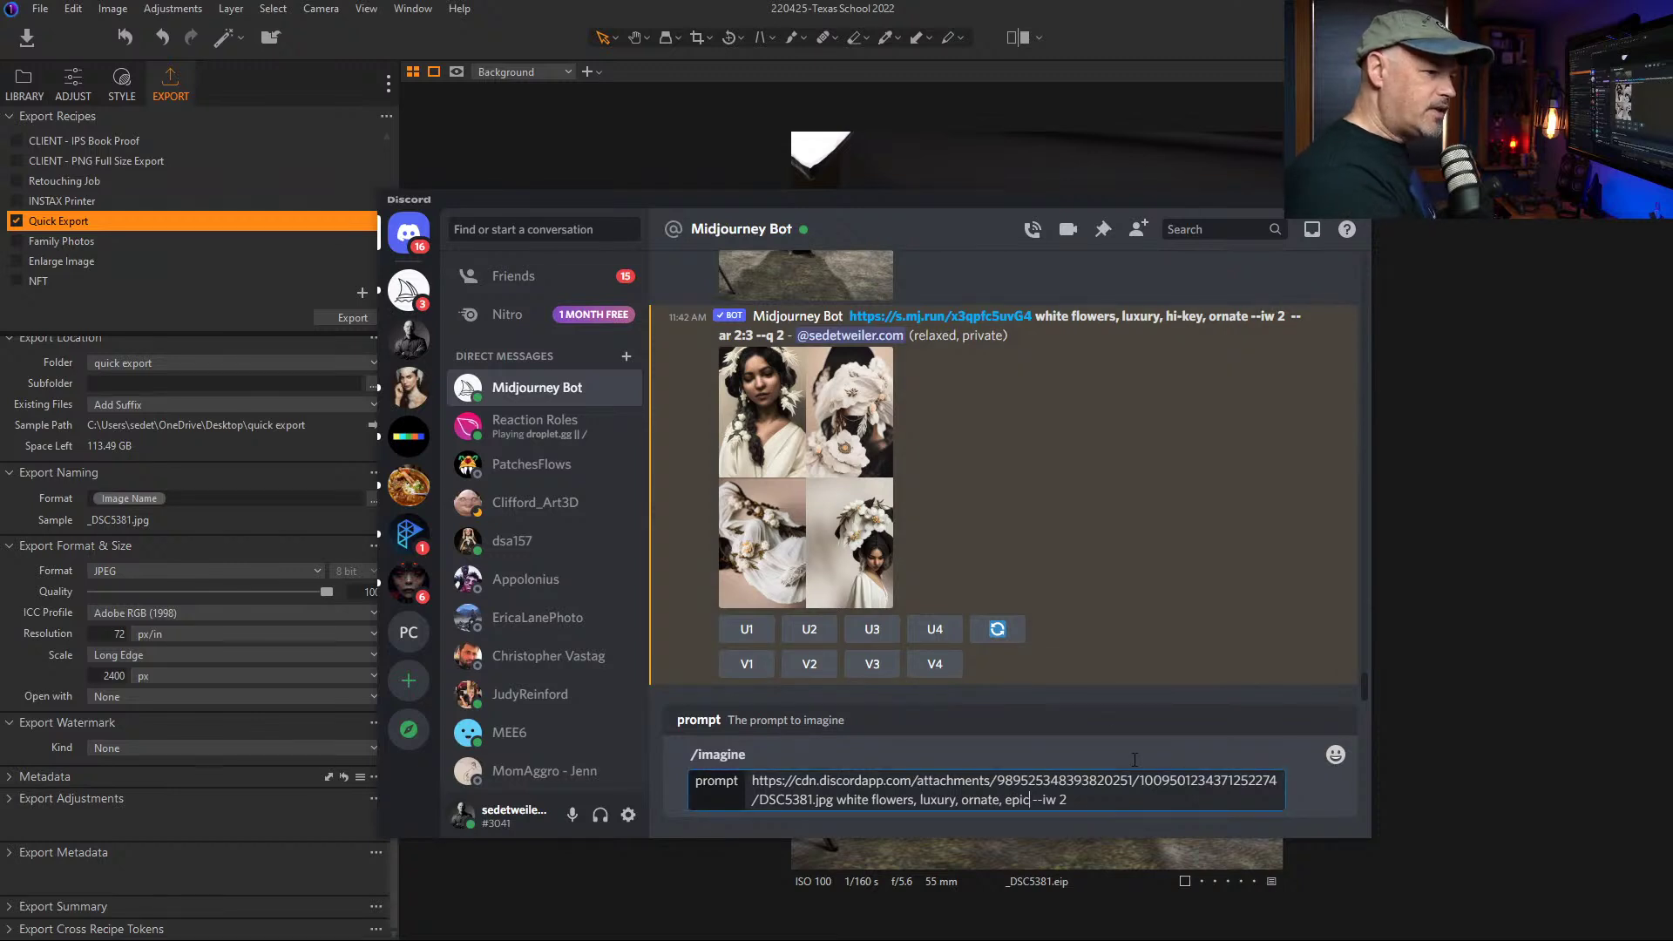
pyautogui.write(', intricate')
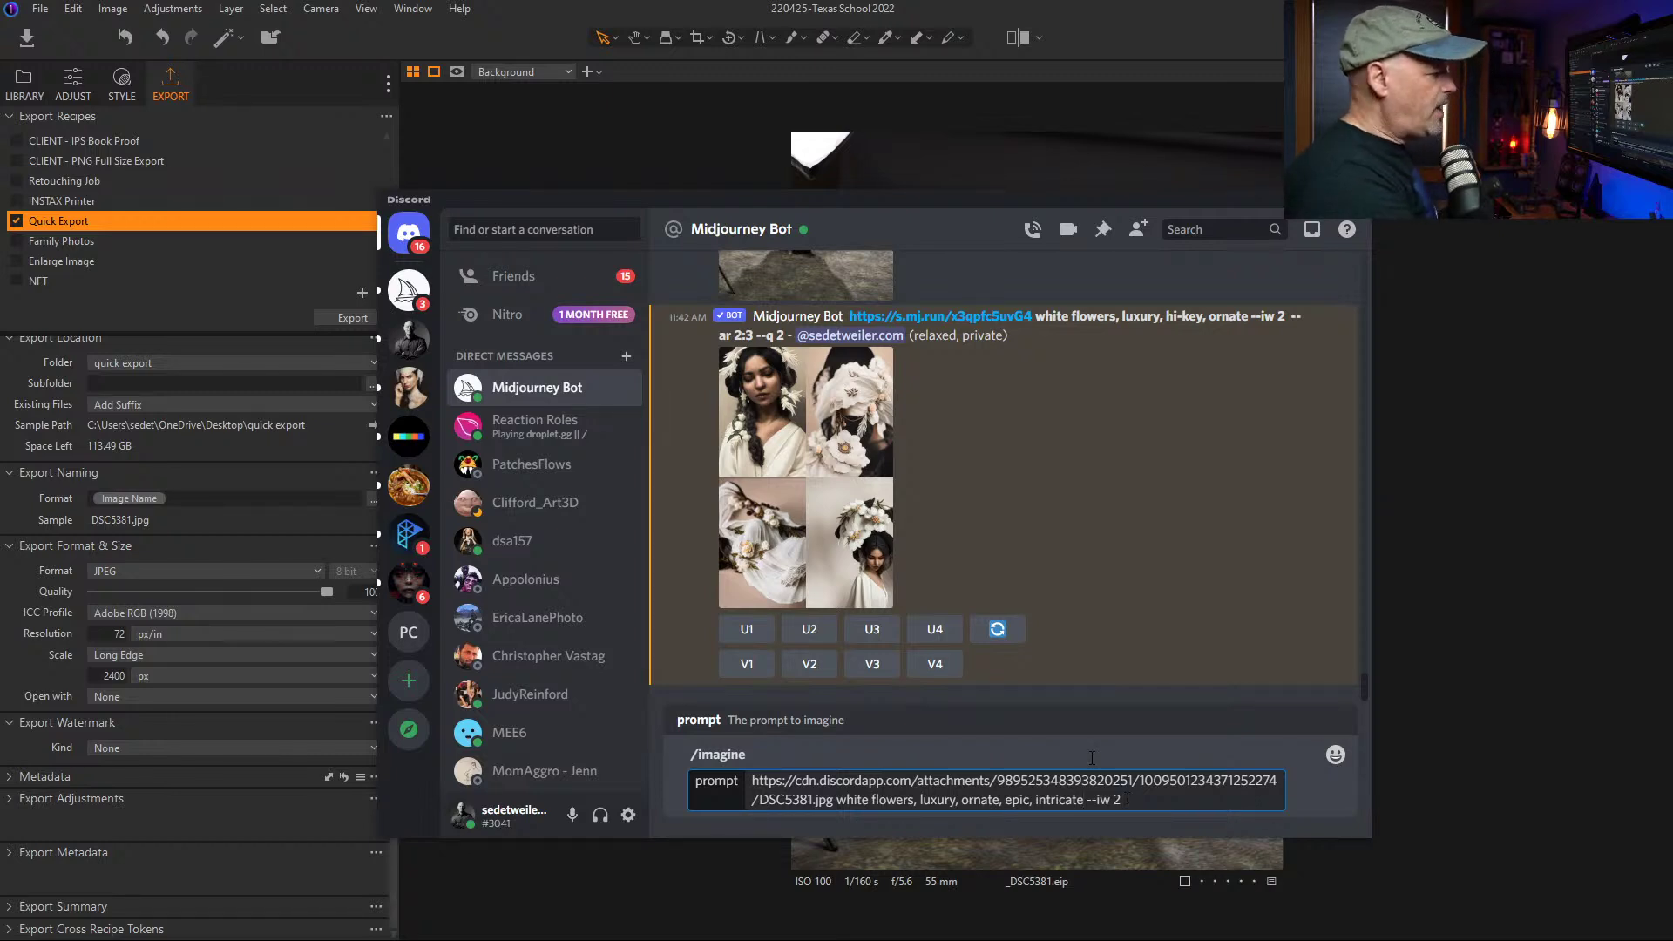
pyautogui.write(',')
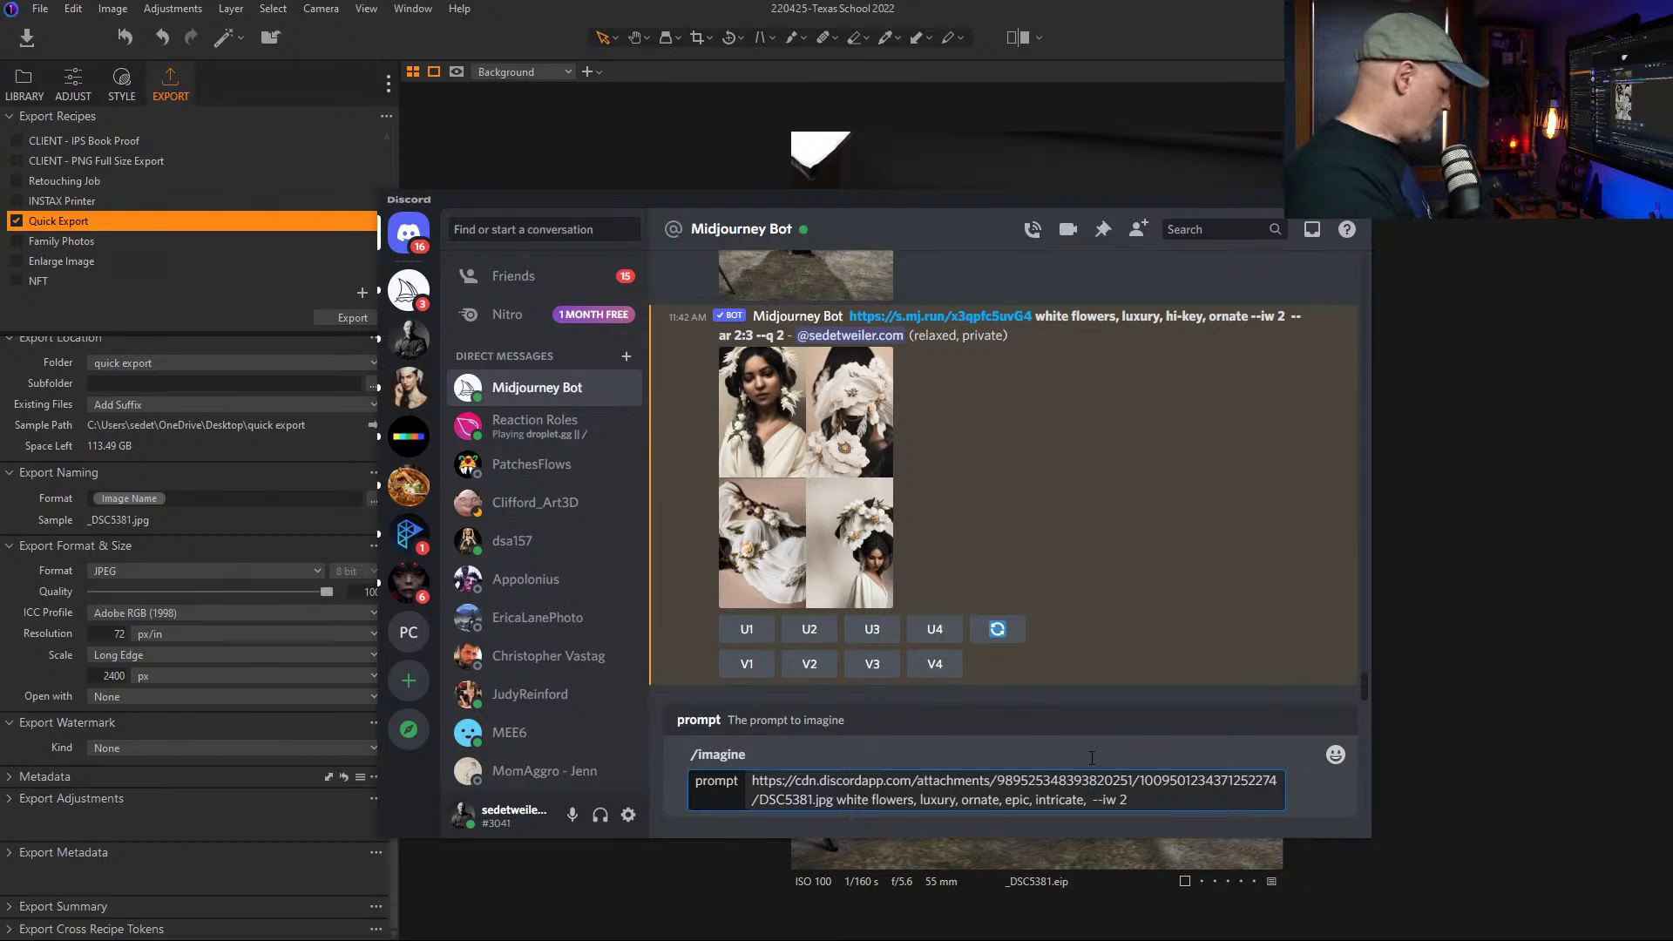
pyautogui.write('floral')
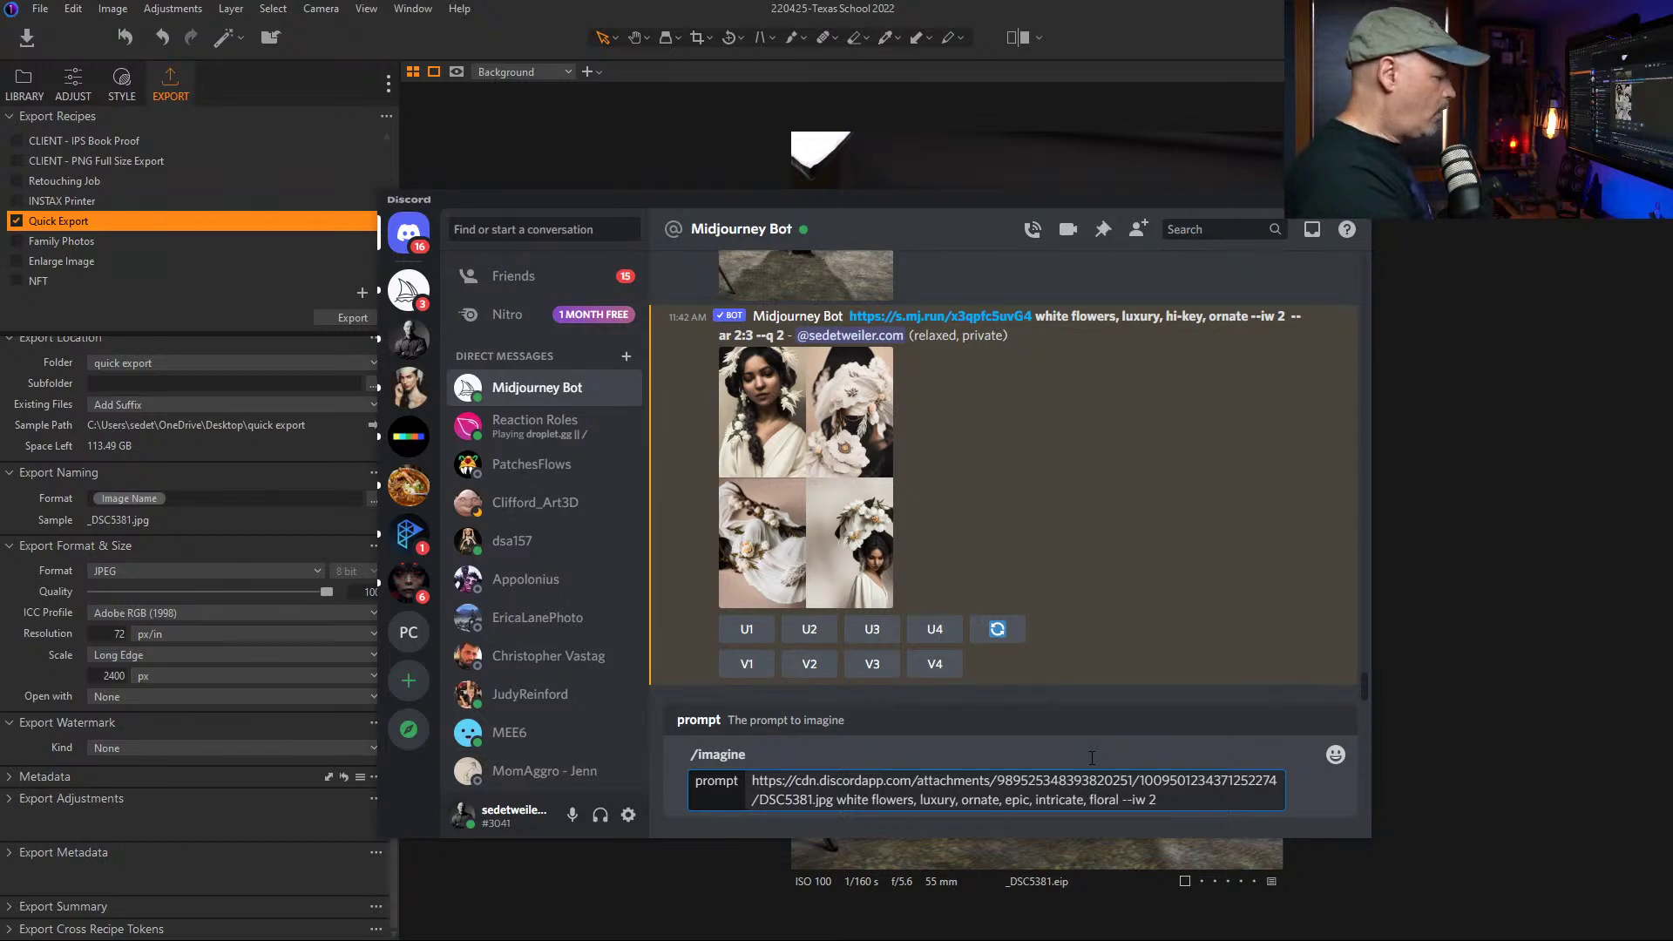
# Step: Add ", volumetric" after floral in the prompt, correcting the spelling
pyautogui.write(', ')
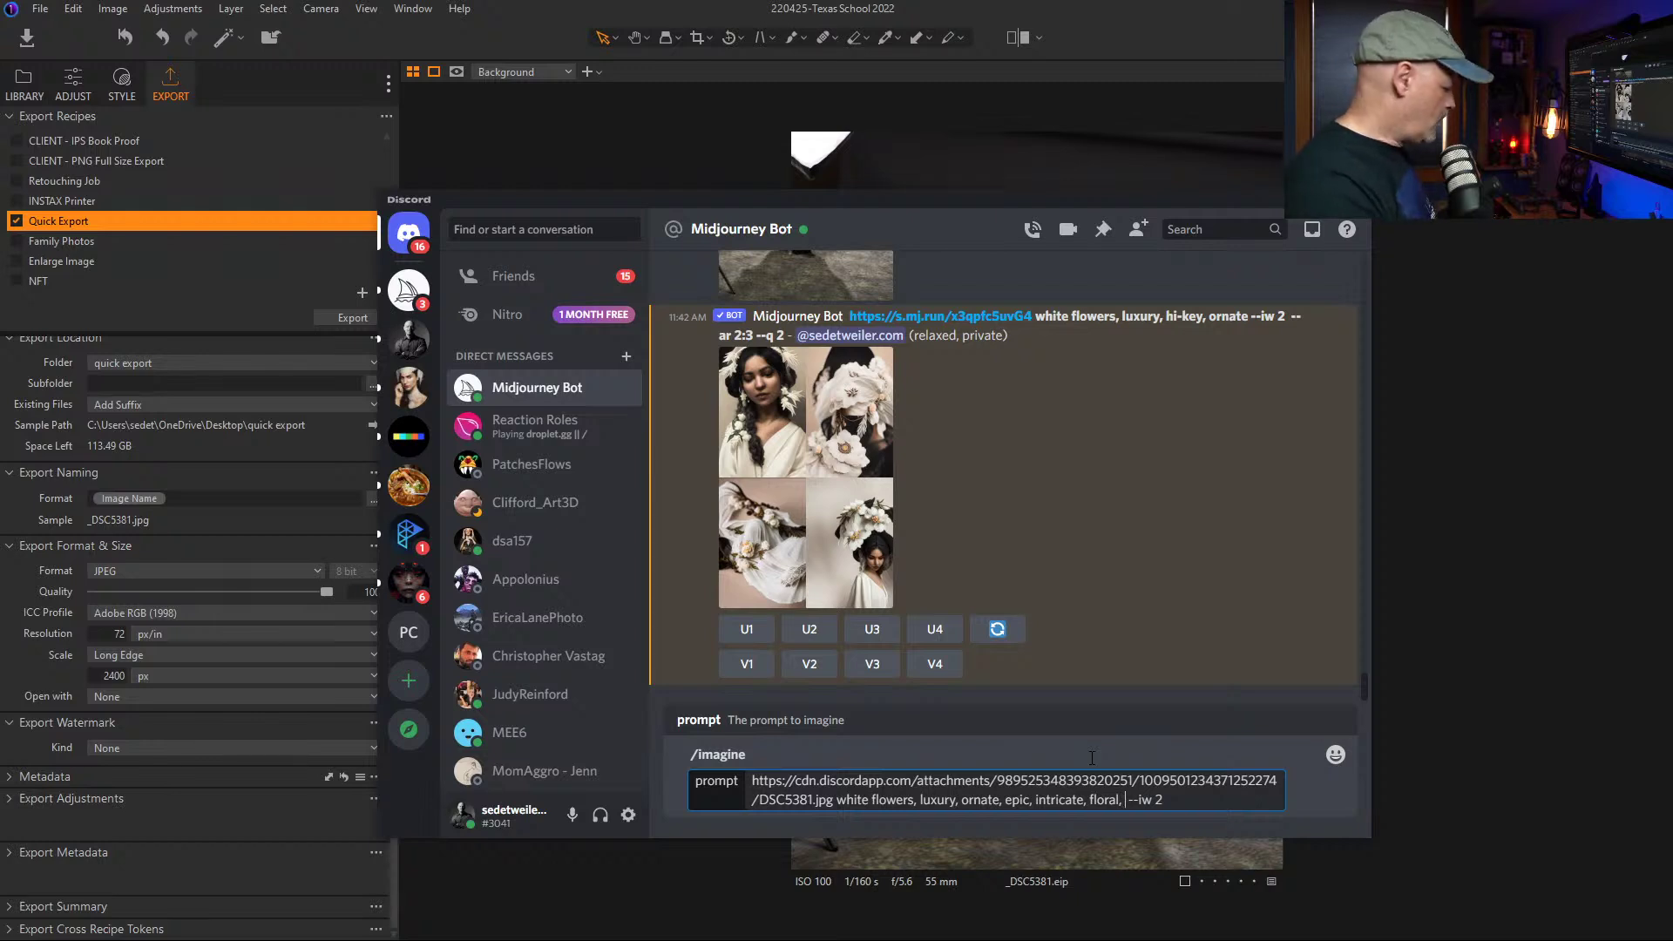
pyautogui.write('volumnettoc')
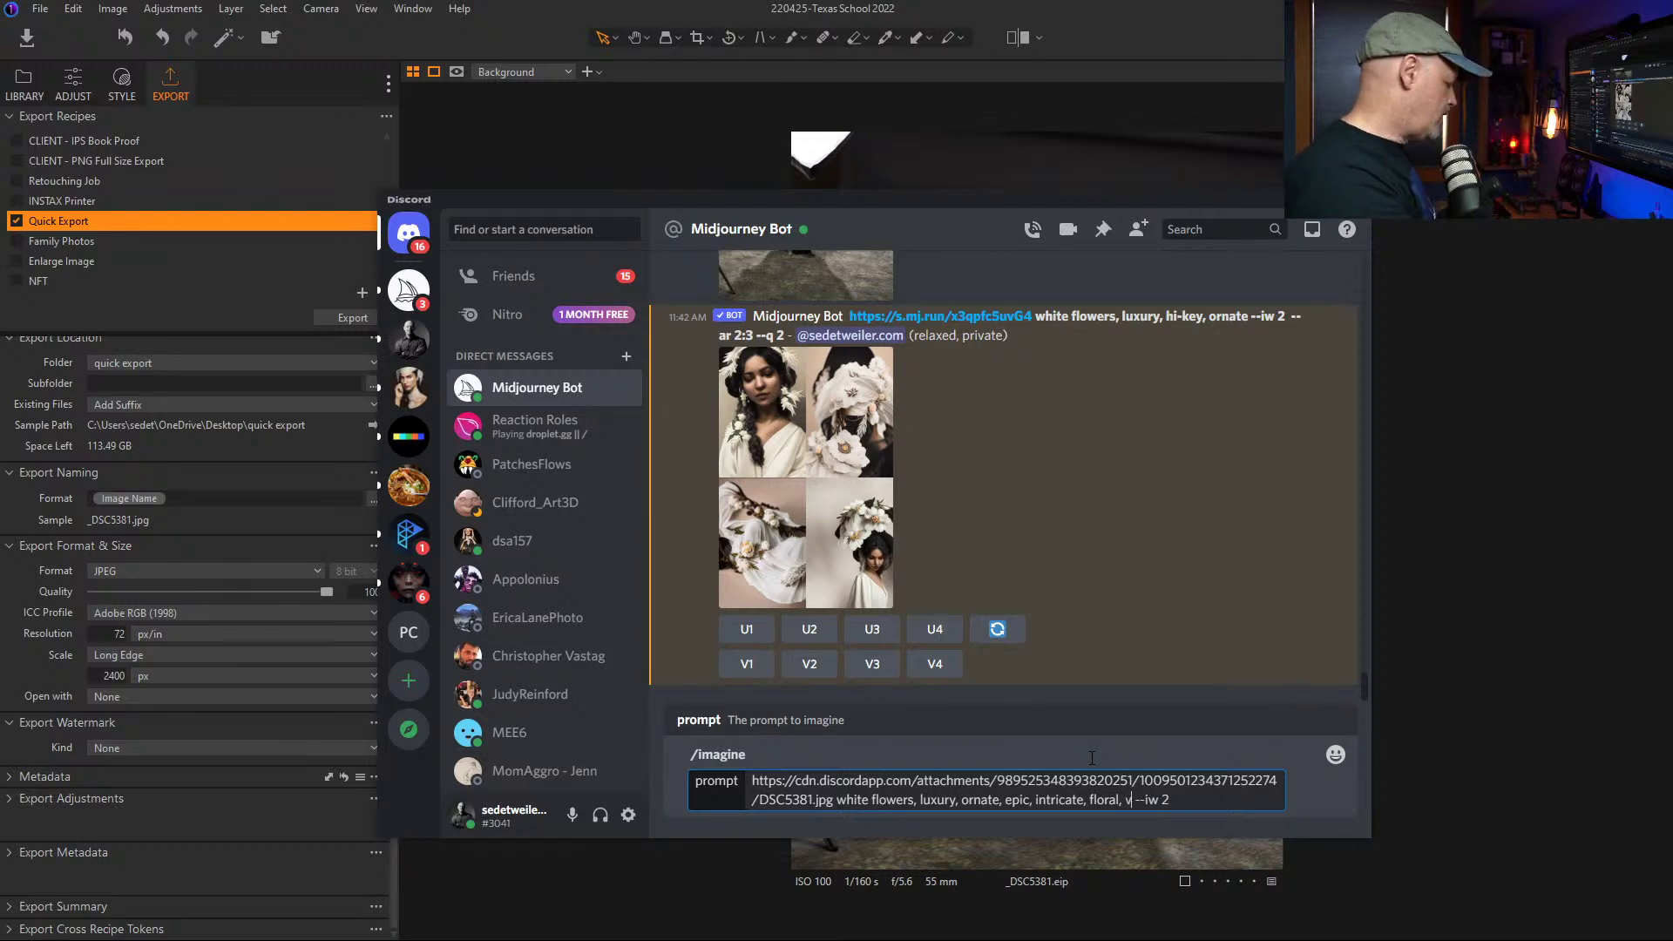
pyautogui.press('BackSpace')
pyautogui.press('BackSpace')
pyautogui.press('BackSpace')
pyautogui.press('BackSpace')
pyautogui.press('BackSpace')
pyautogui.press('BackSpace')
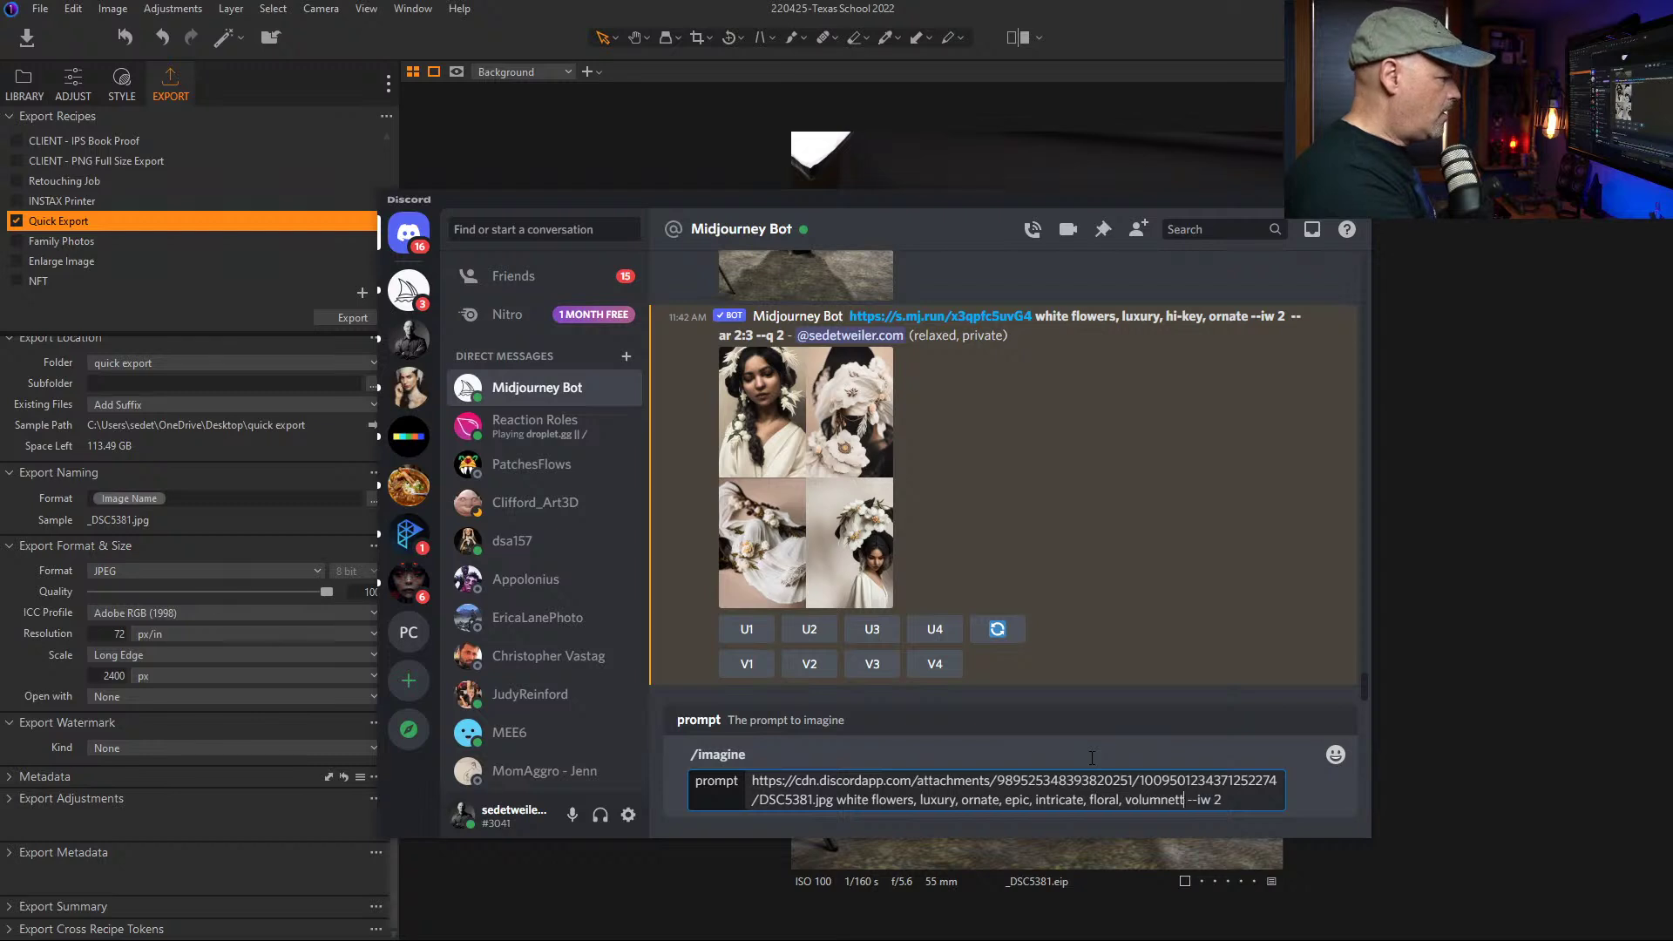
pyautogui.write('umetroc')
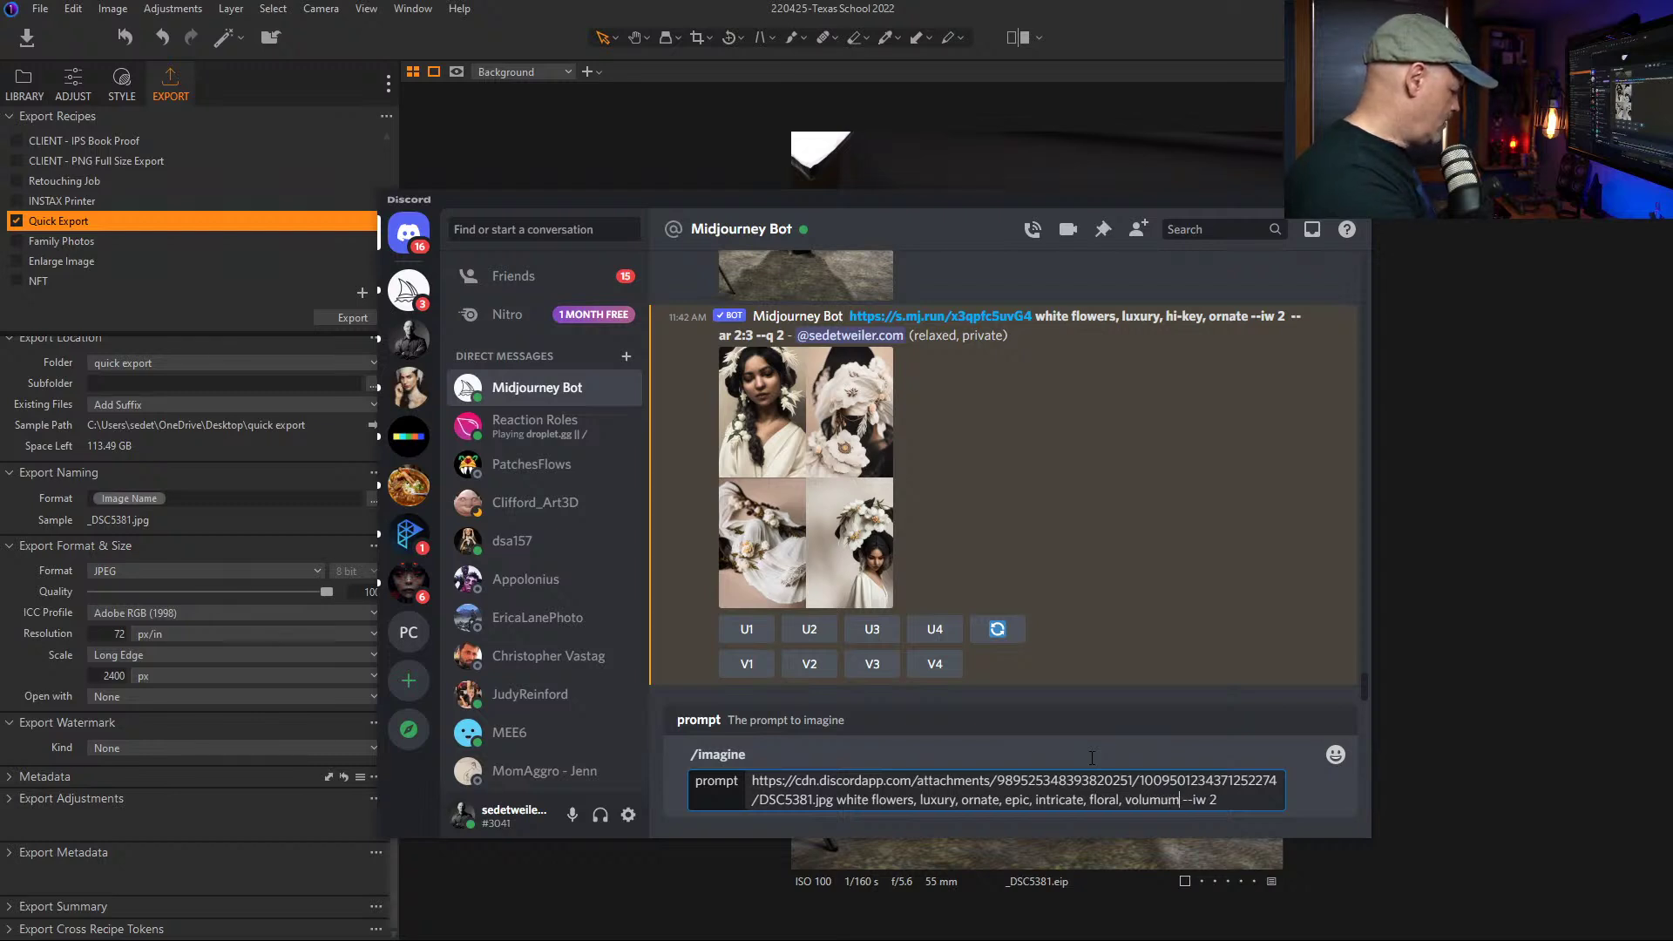
pyautogui.press('BackSpace')
pyautogui.press('BackSpace')
pyautogui.press('BackSpace')
pyautogui.press('BackSpace')
pyautogui.press('BackSpace')
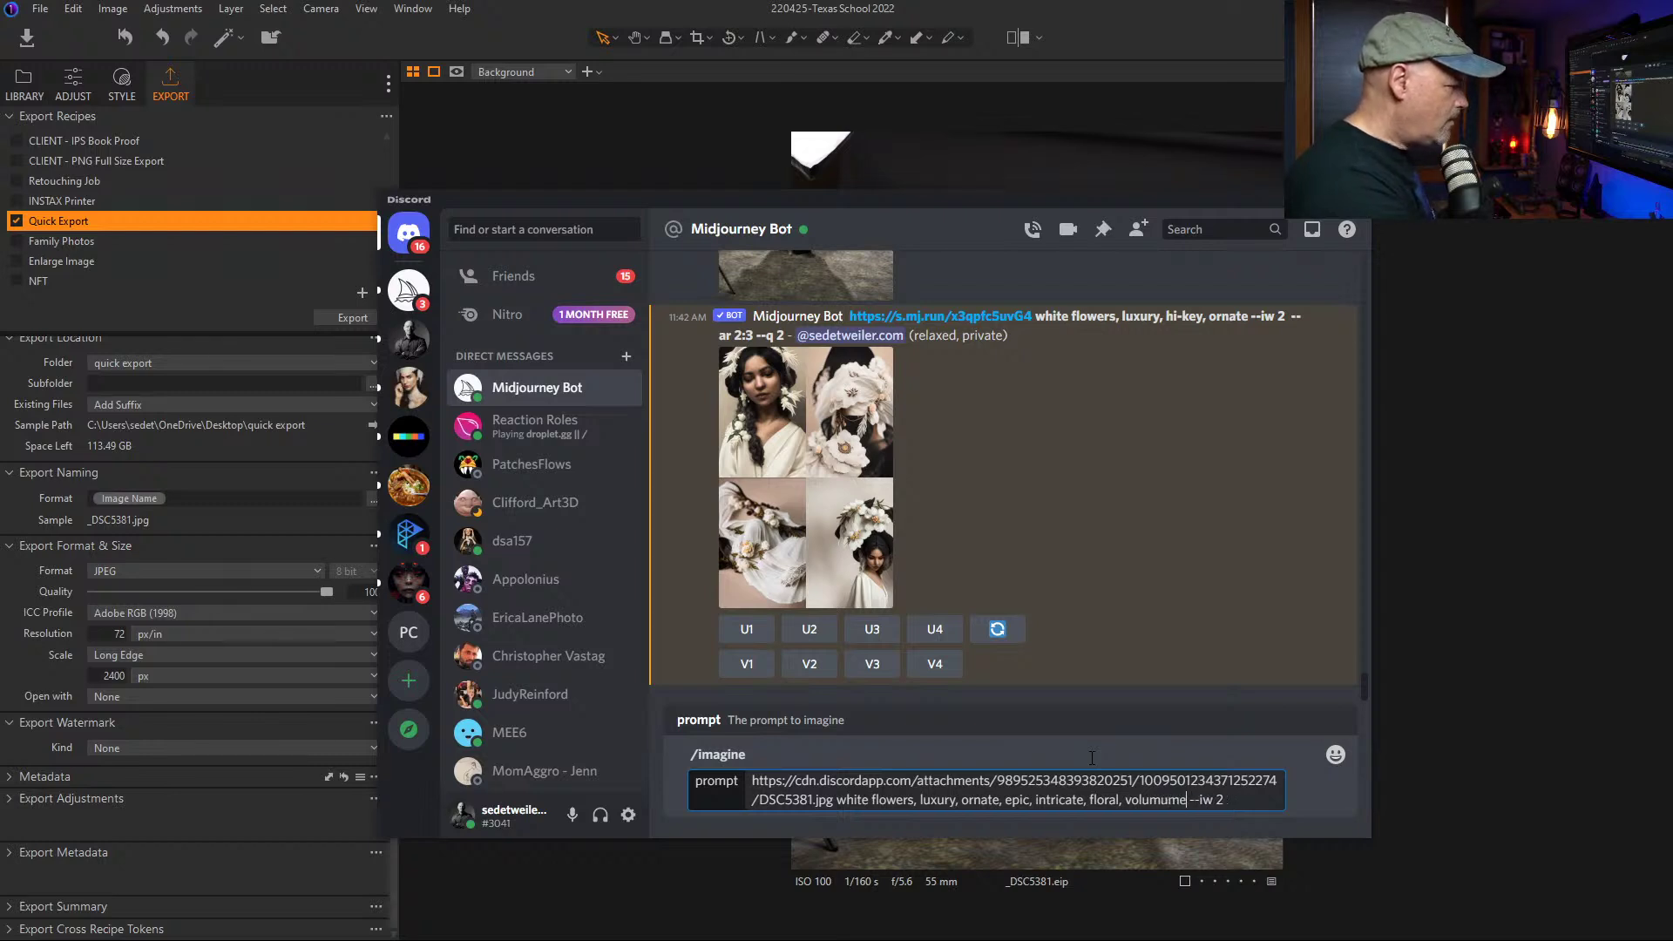
pyautogui.write('ety')
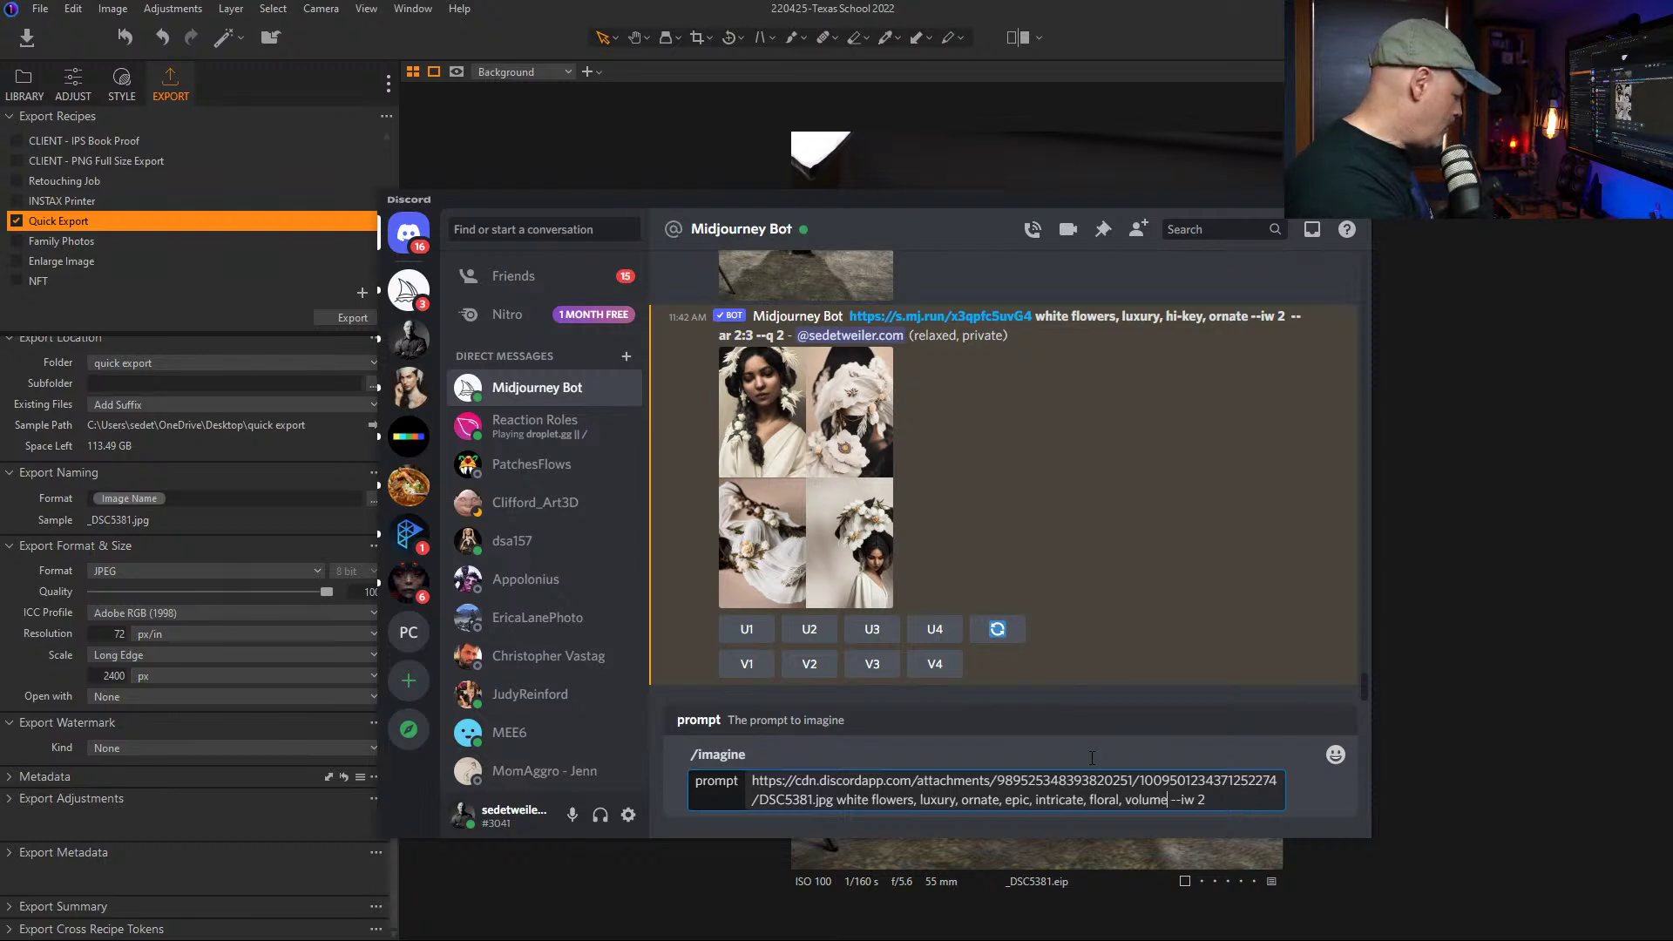
pyautogui.press('BackSpace')
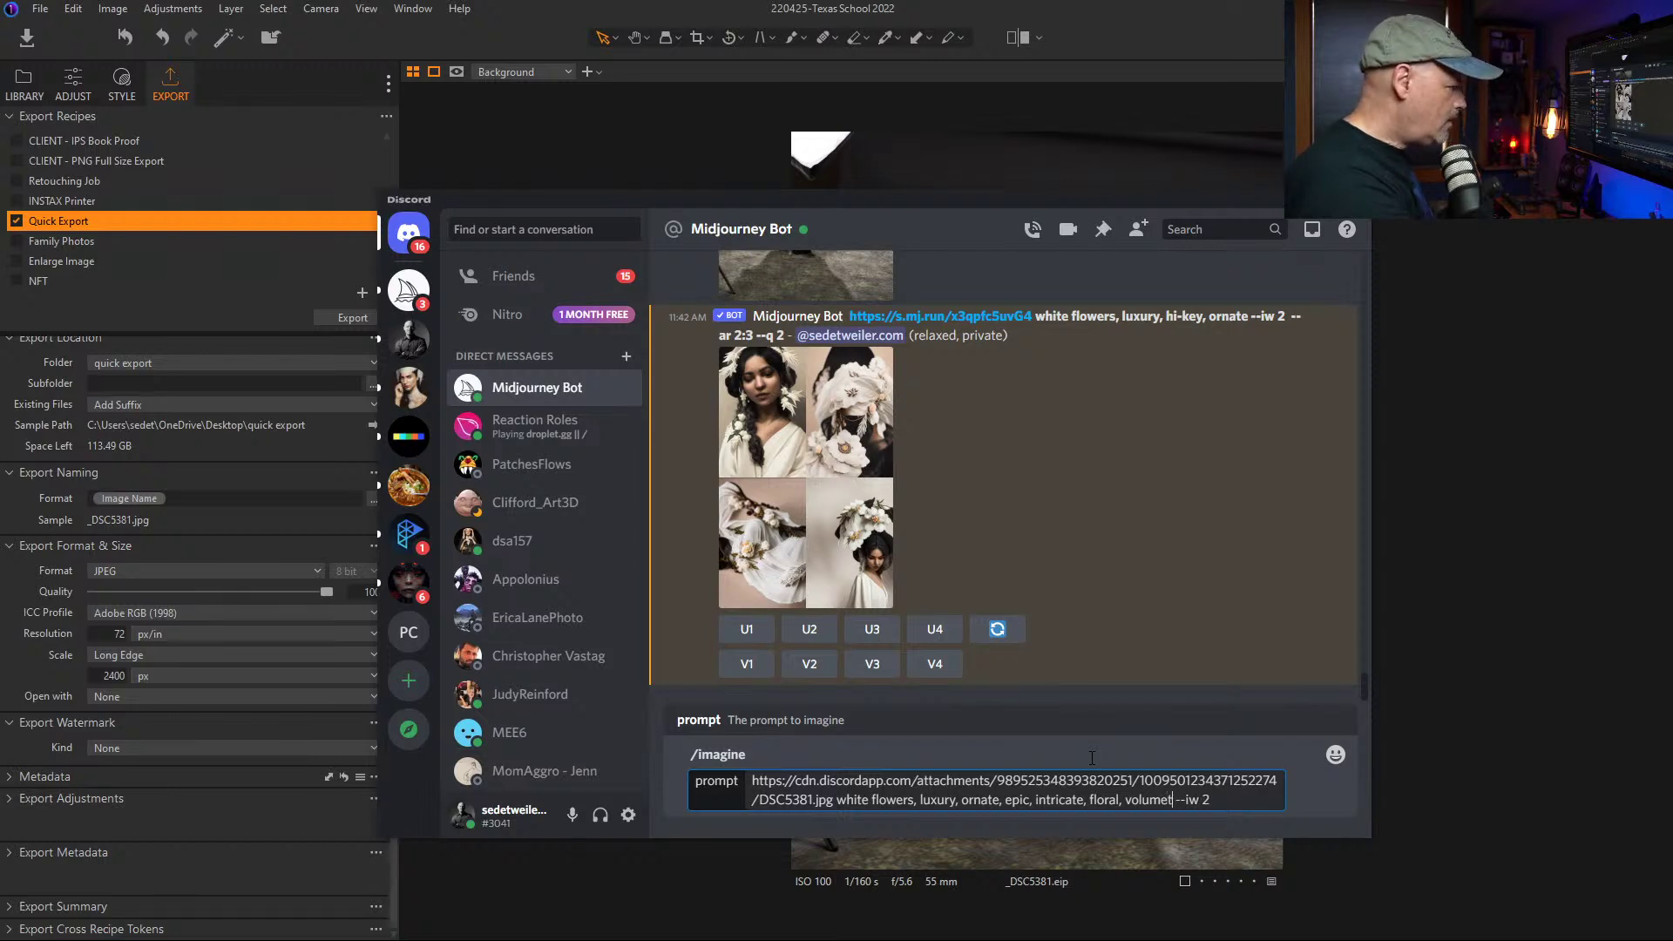
pyautogui.write('ric')
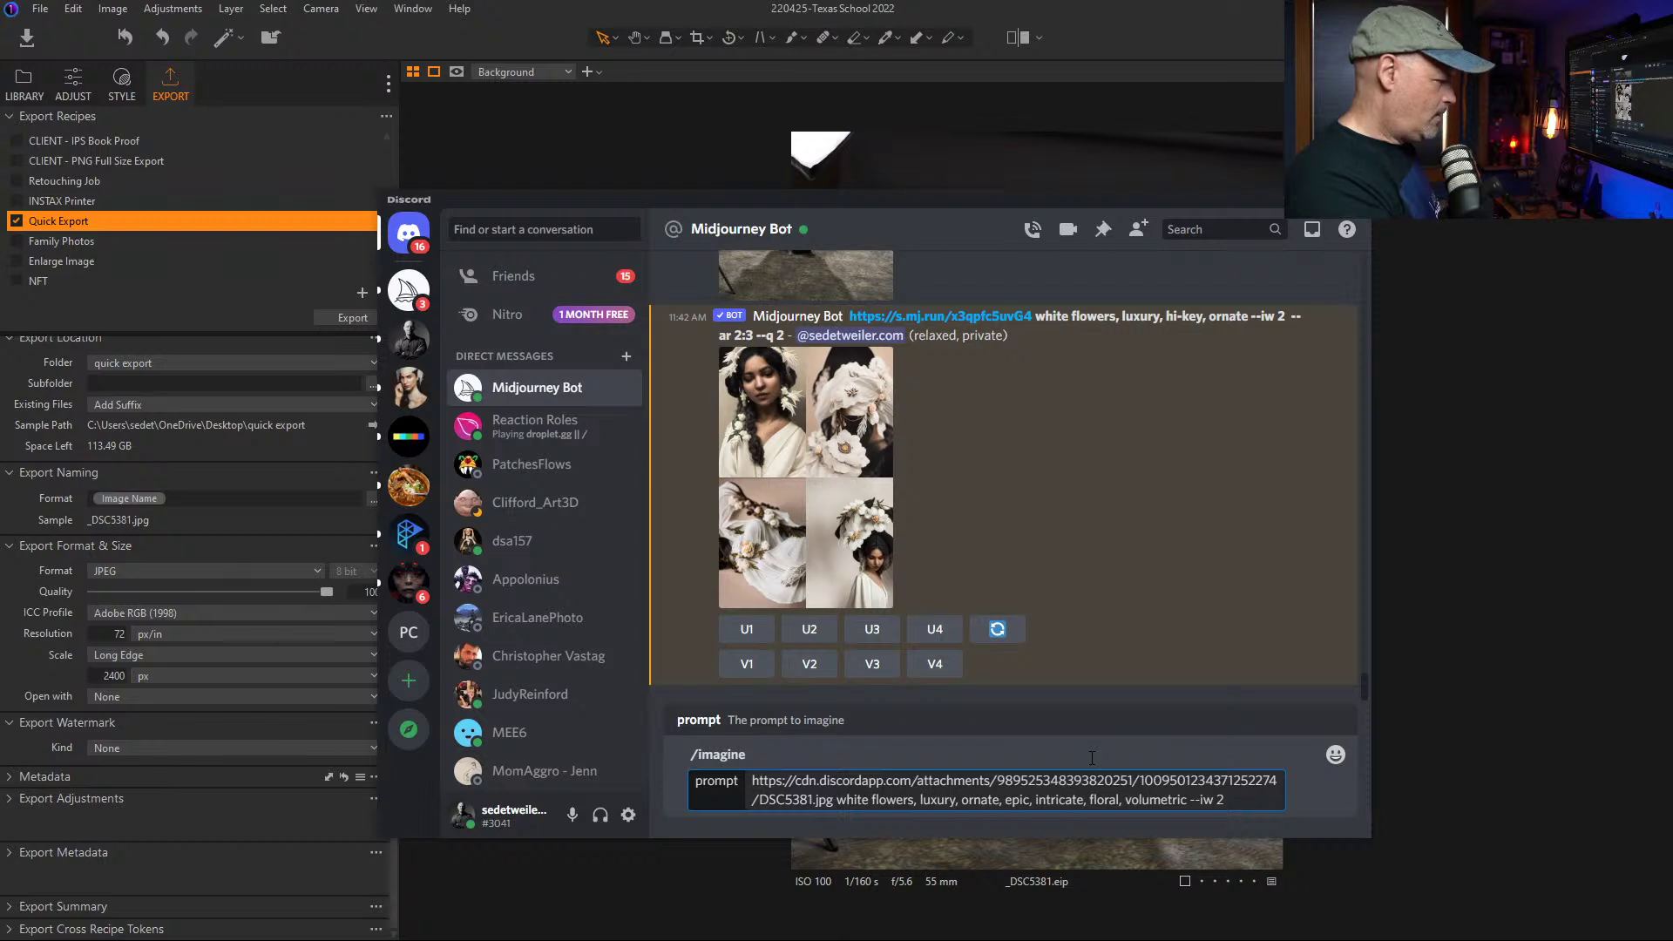
pyautogui.write('e')
pyautogui.press('BackSpace')
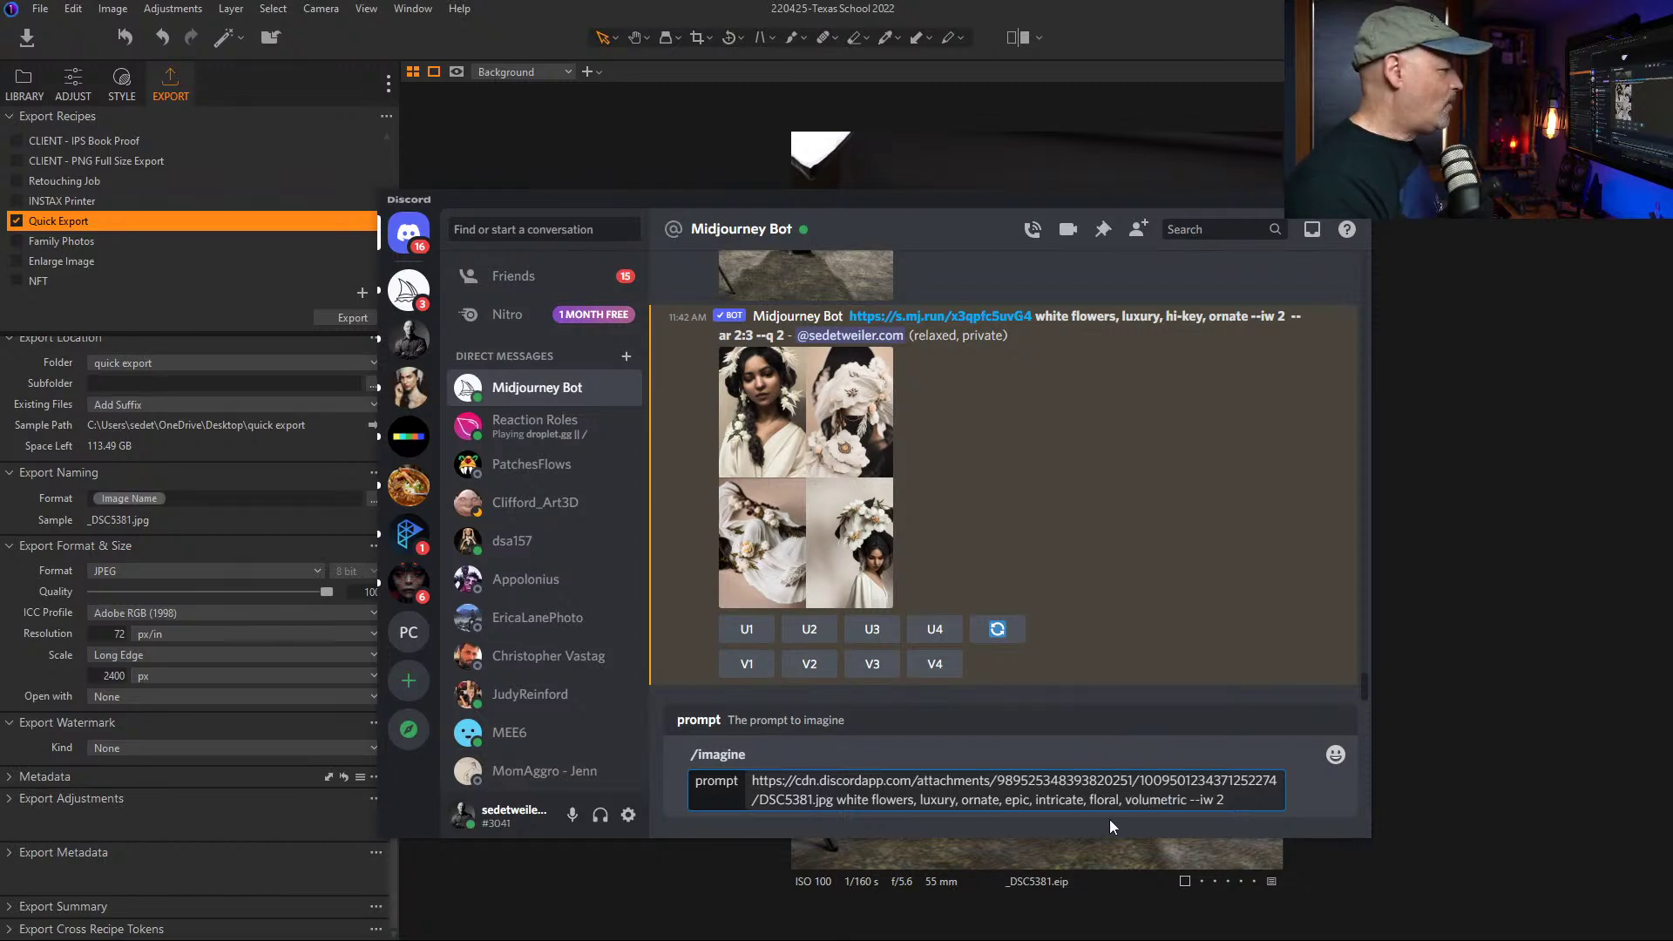
# Step: Add ", Elegant filigree" after volumetric, ahead of the image weight parameter
pyautogui.doubleClick(1140, 799)
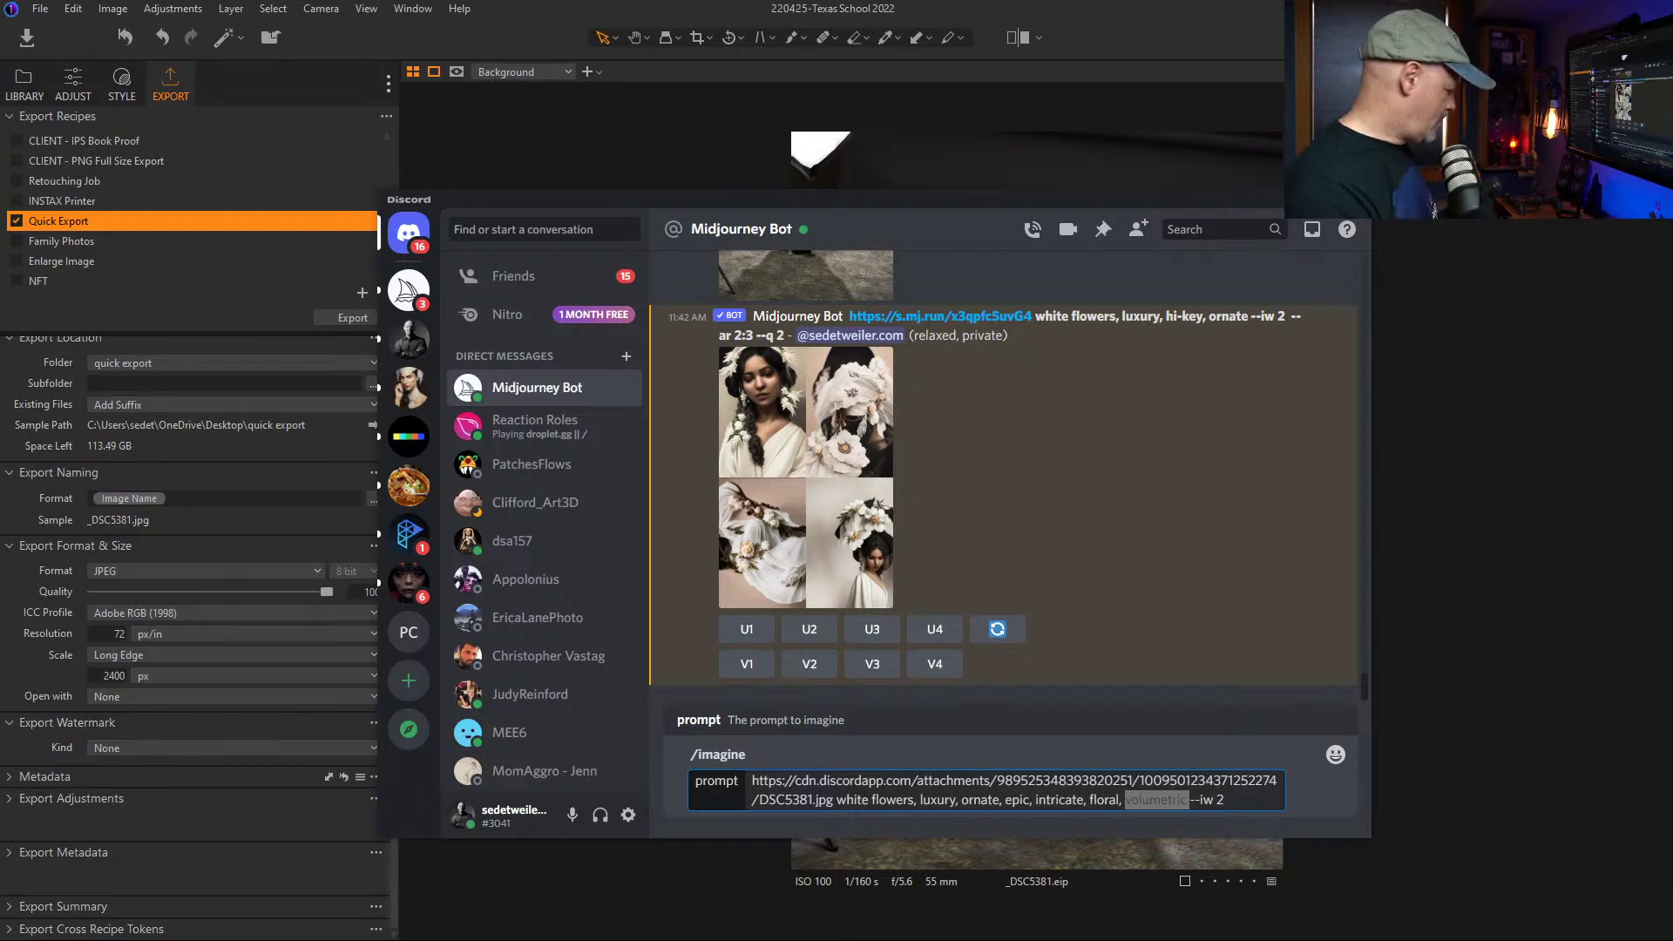
pyautogui.click(1169, 800)
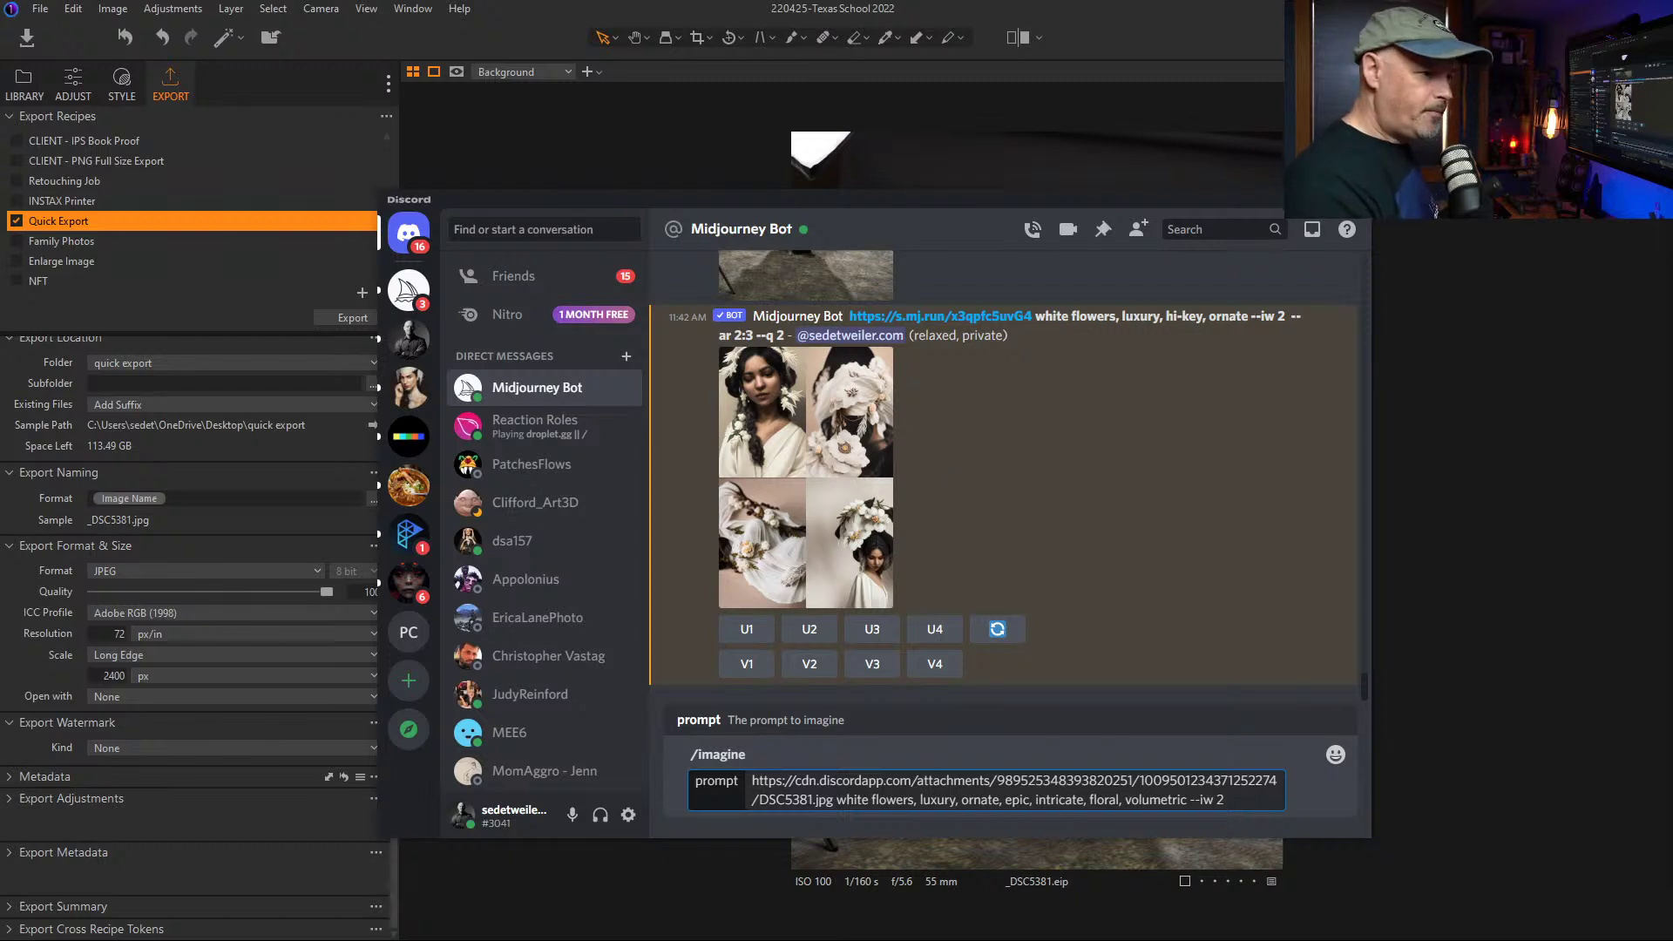
pyautogui.click(1185, 799)
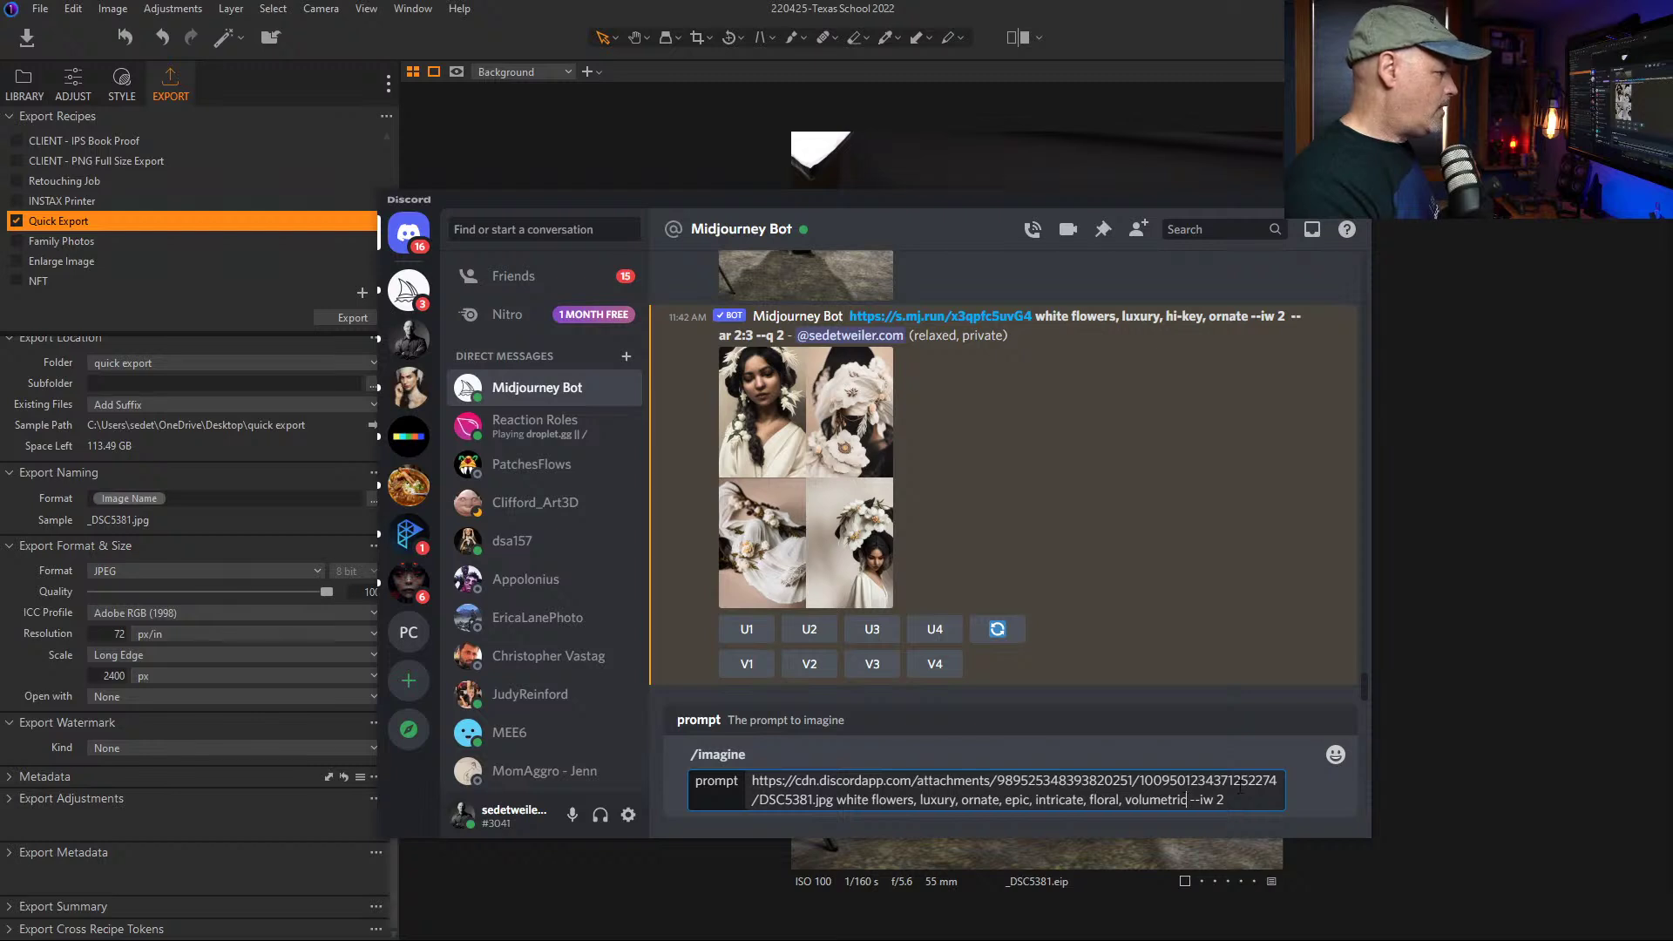
pyautogui.write(', Elegant filigree')
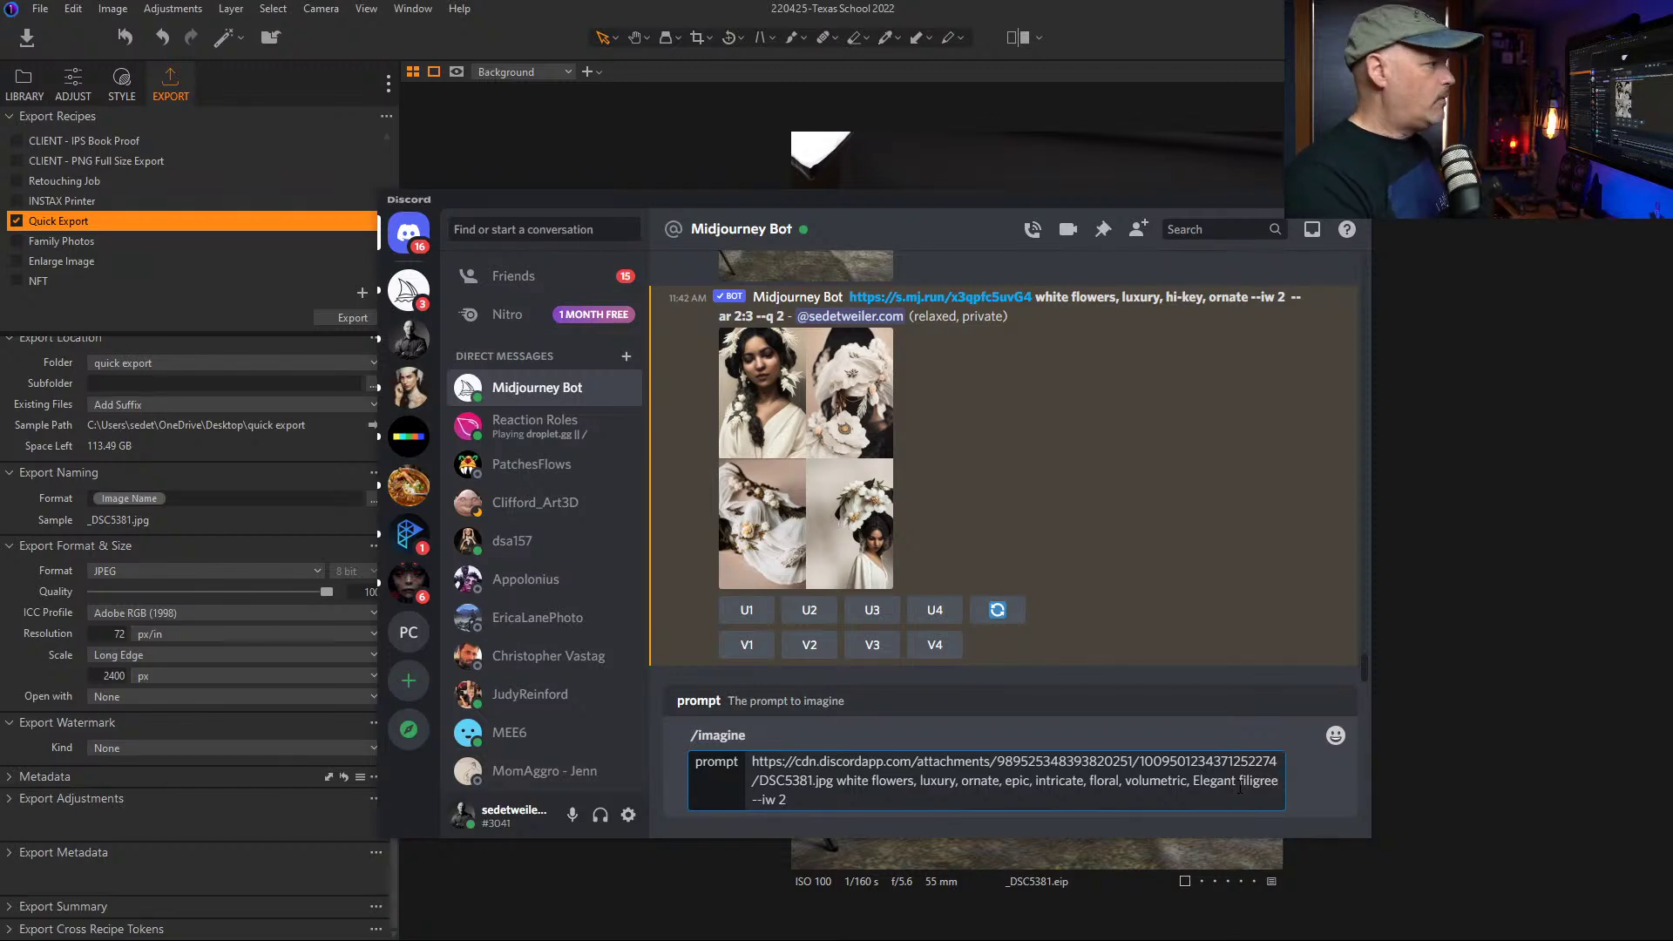
# Step: Move the Discord window aside to check the source portrait, bring it back over the photo, and submit the prompt
pyautogui.moveTo(1085, 202); pyautogui.dragTo(579, 204)
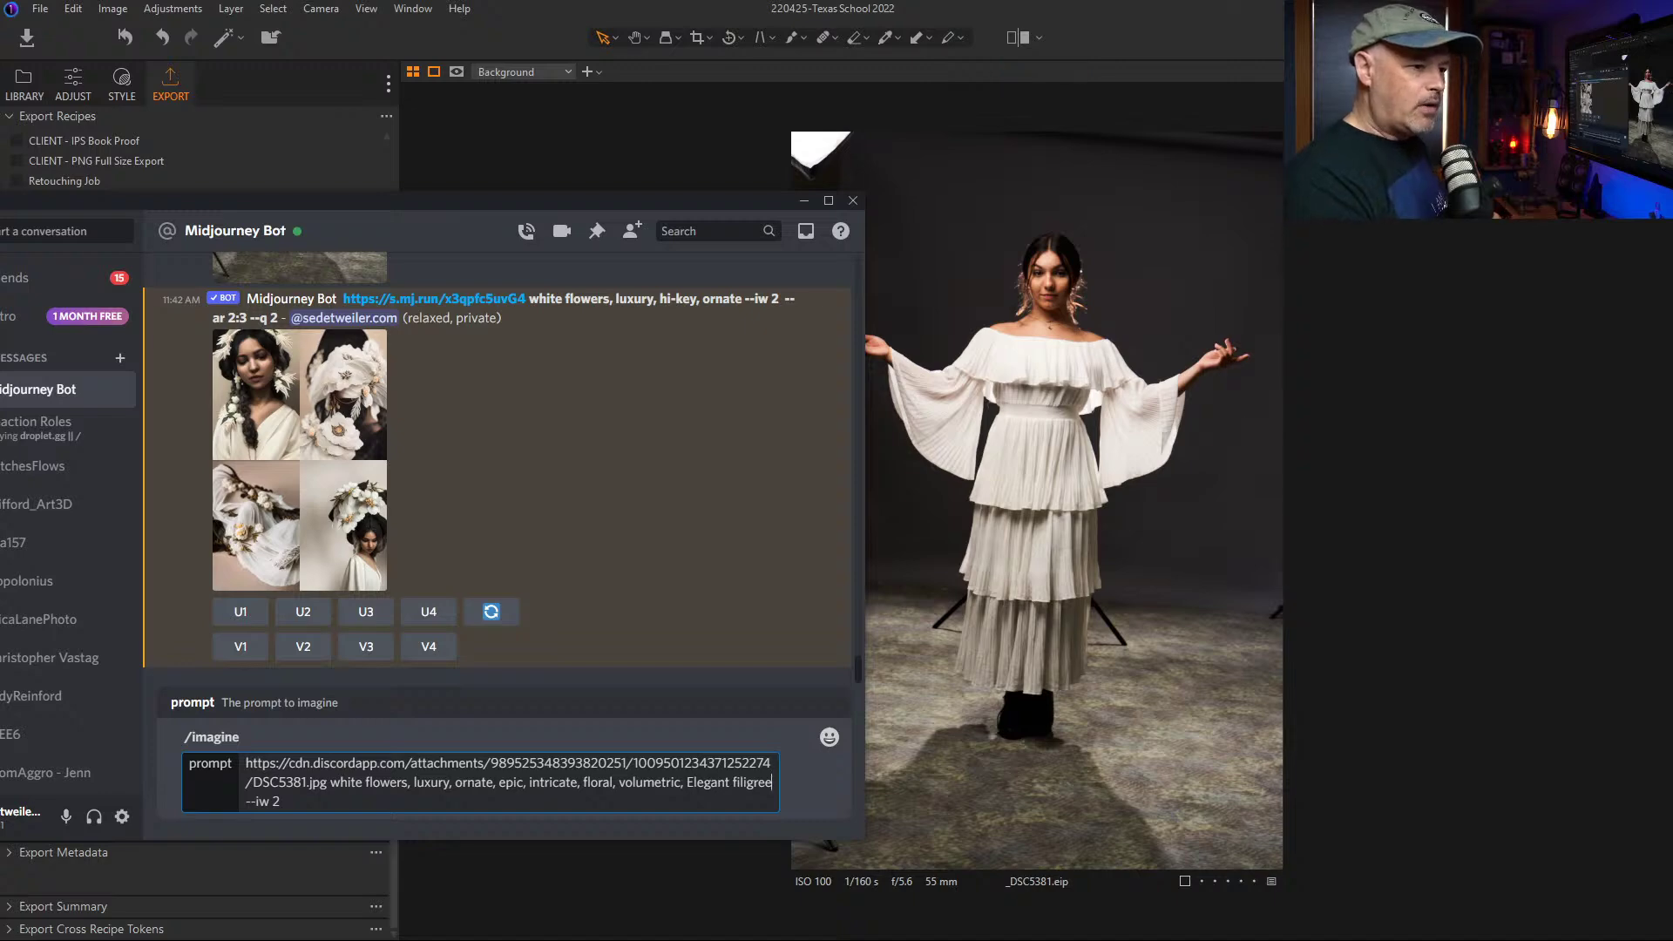
pyautogui.moveTo(770, 202); pyautogui.dragTo(1415, 158)
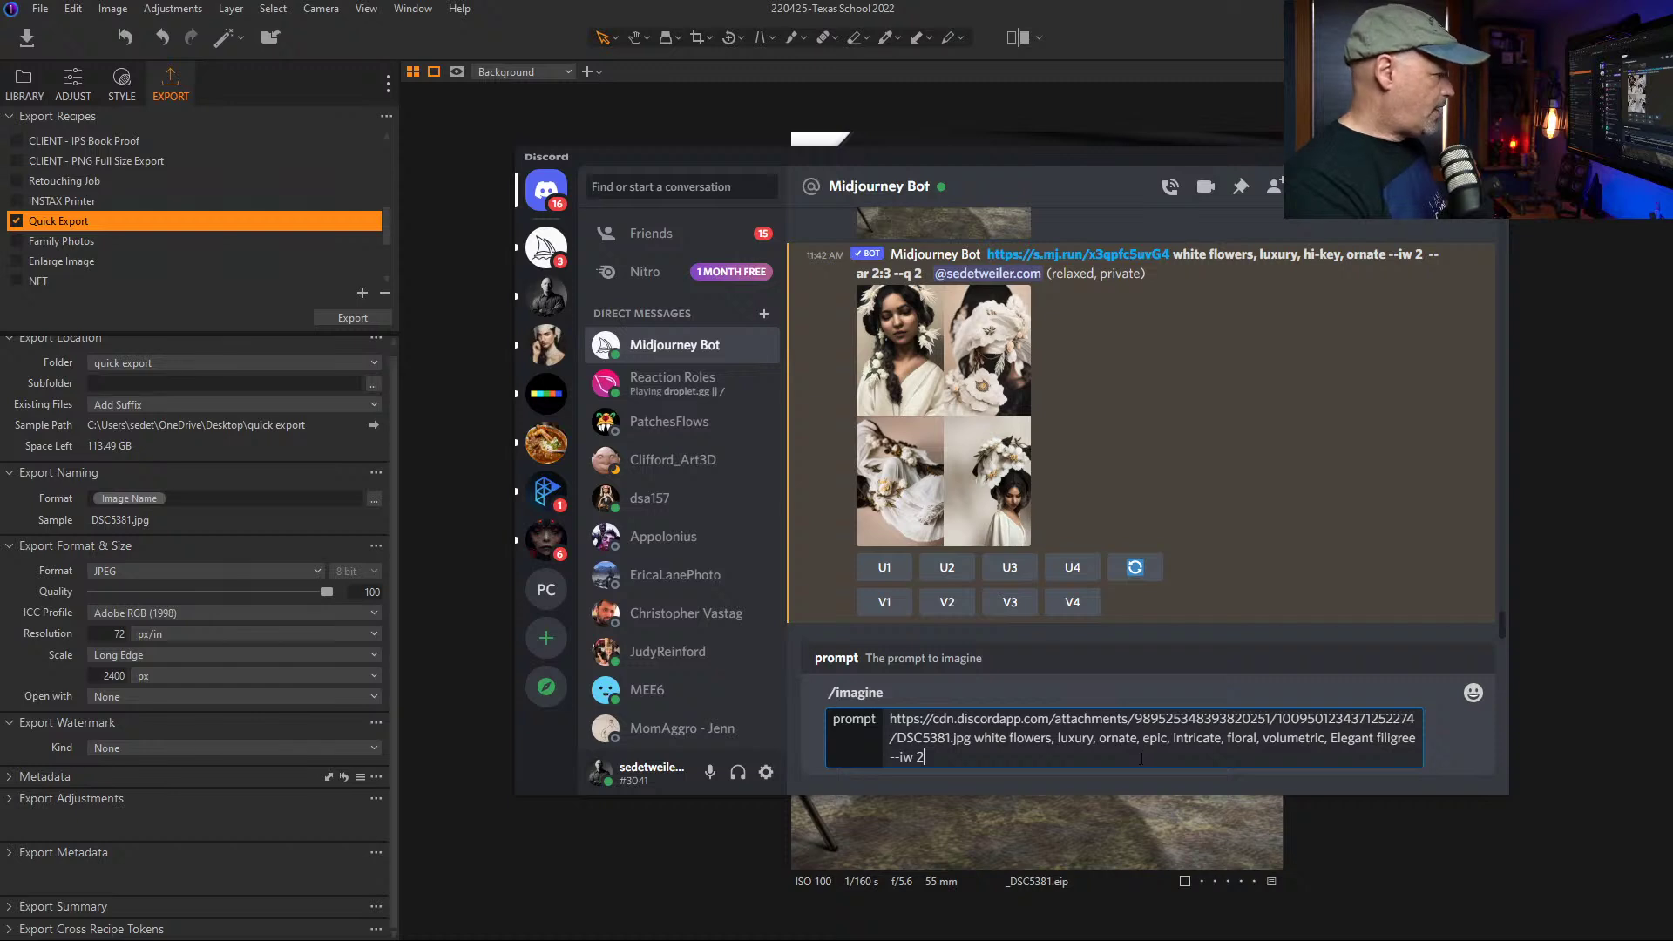
pyautogui.press('Return')
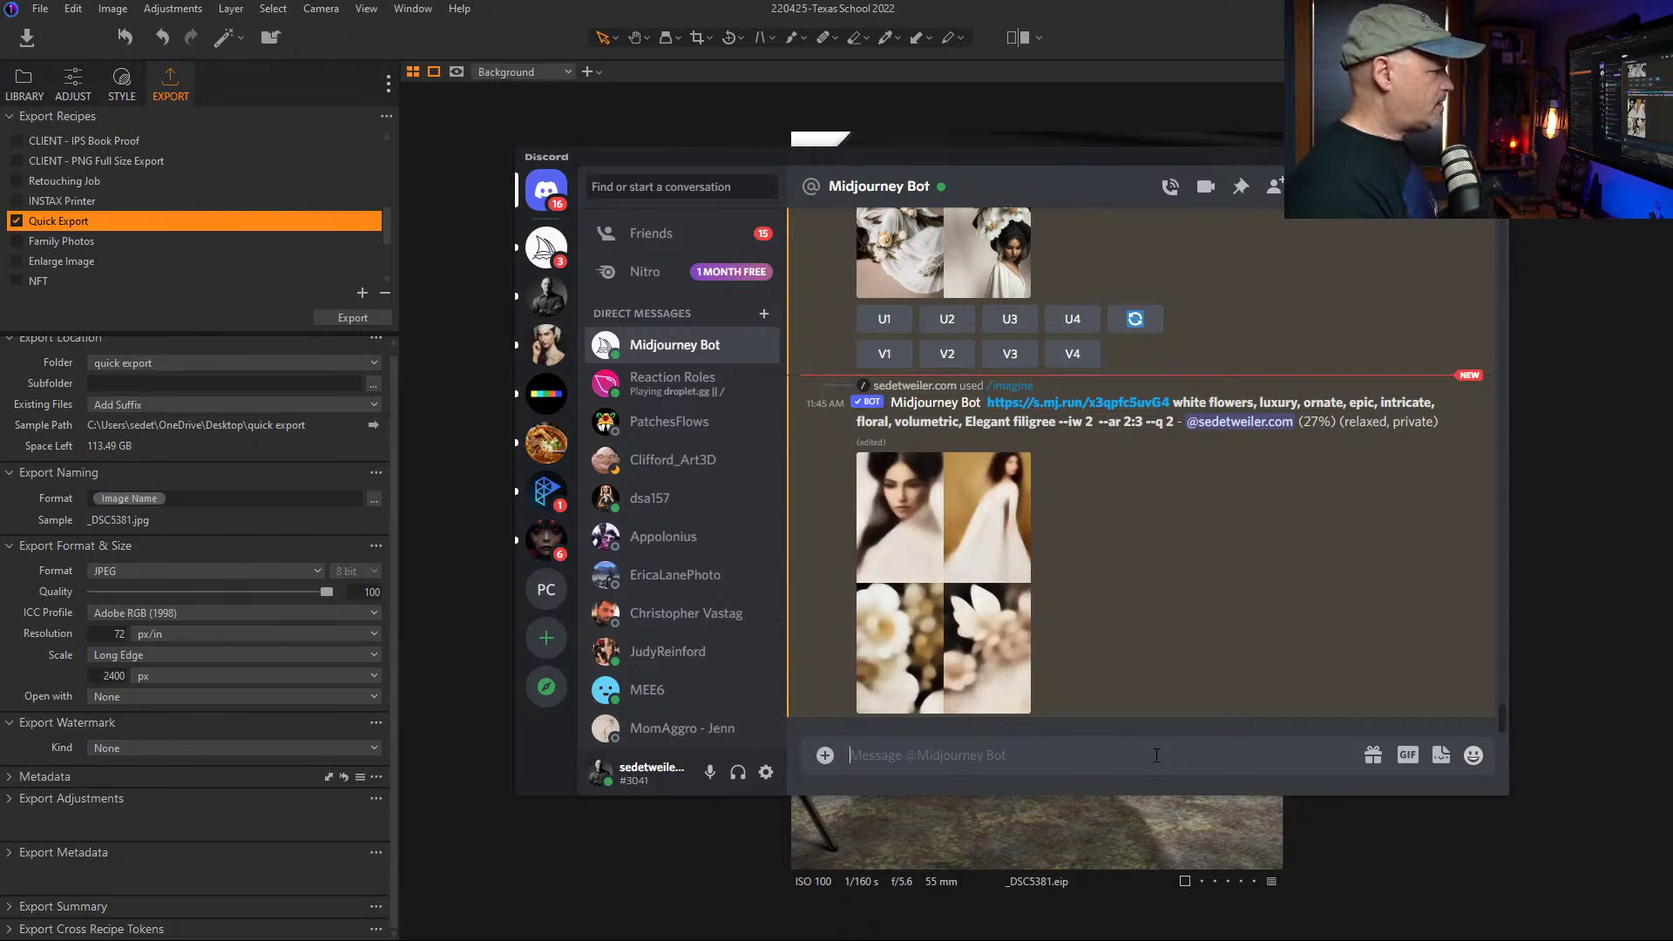
# Step: Start a new /imagine prompt reading "lots of white flowers and trees::2"
pyautogui.write('/i')
pyautogui.press('Tab')
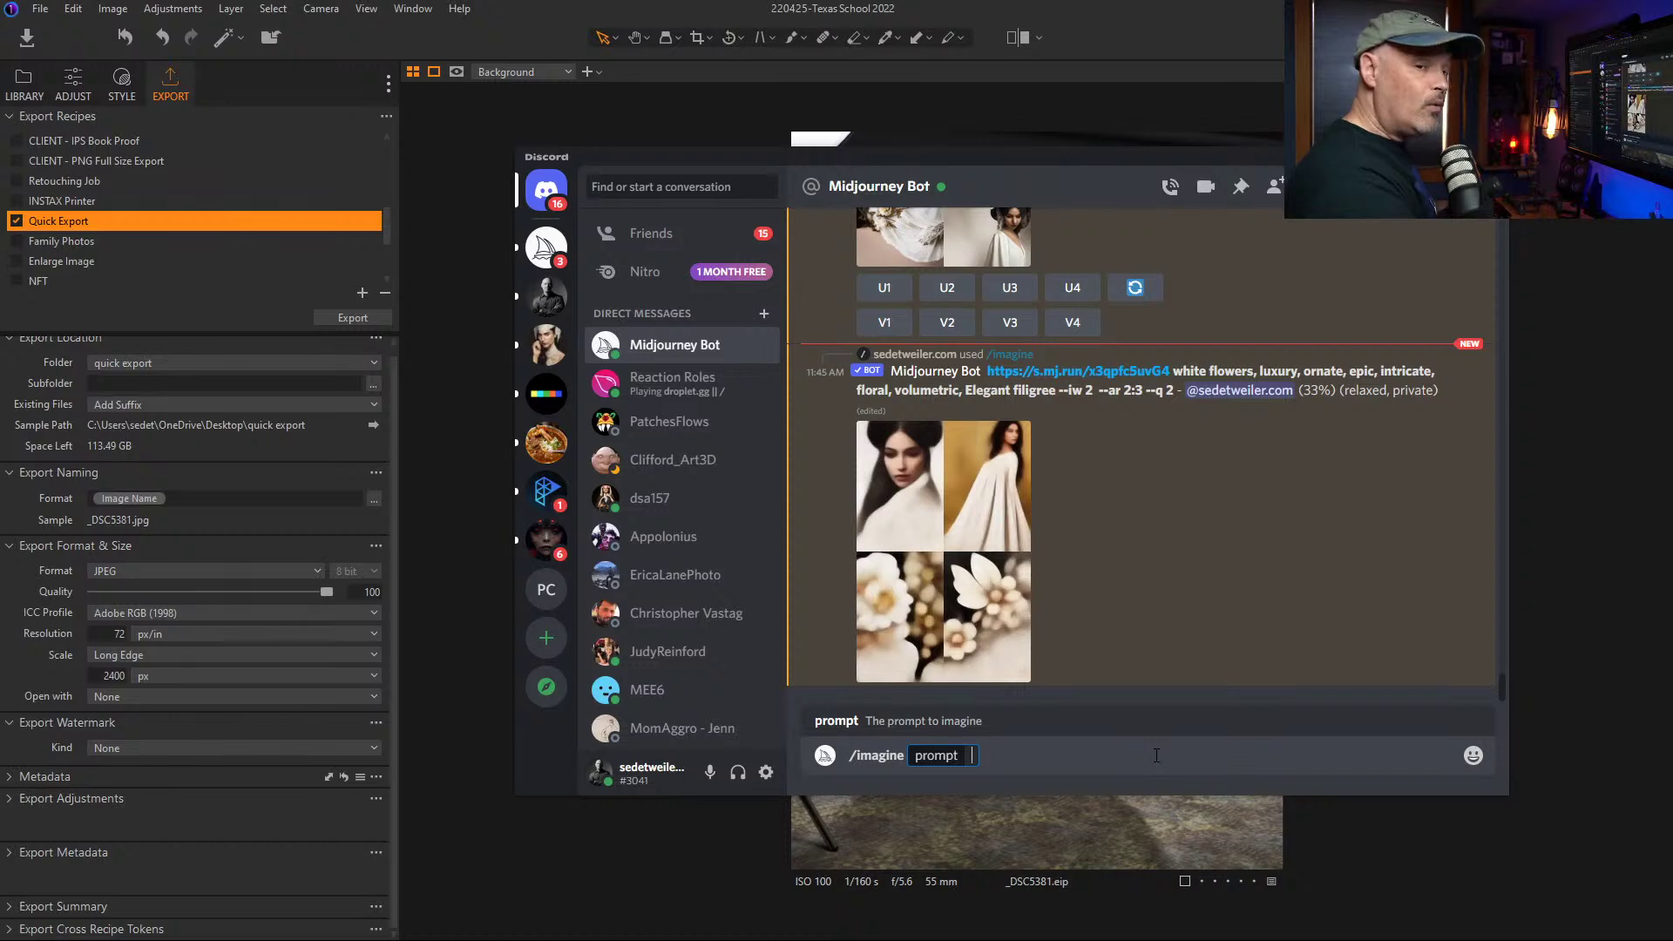
pyautogui.write('lots')
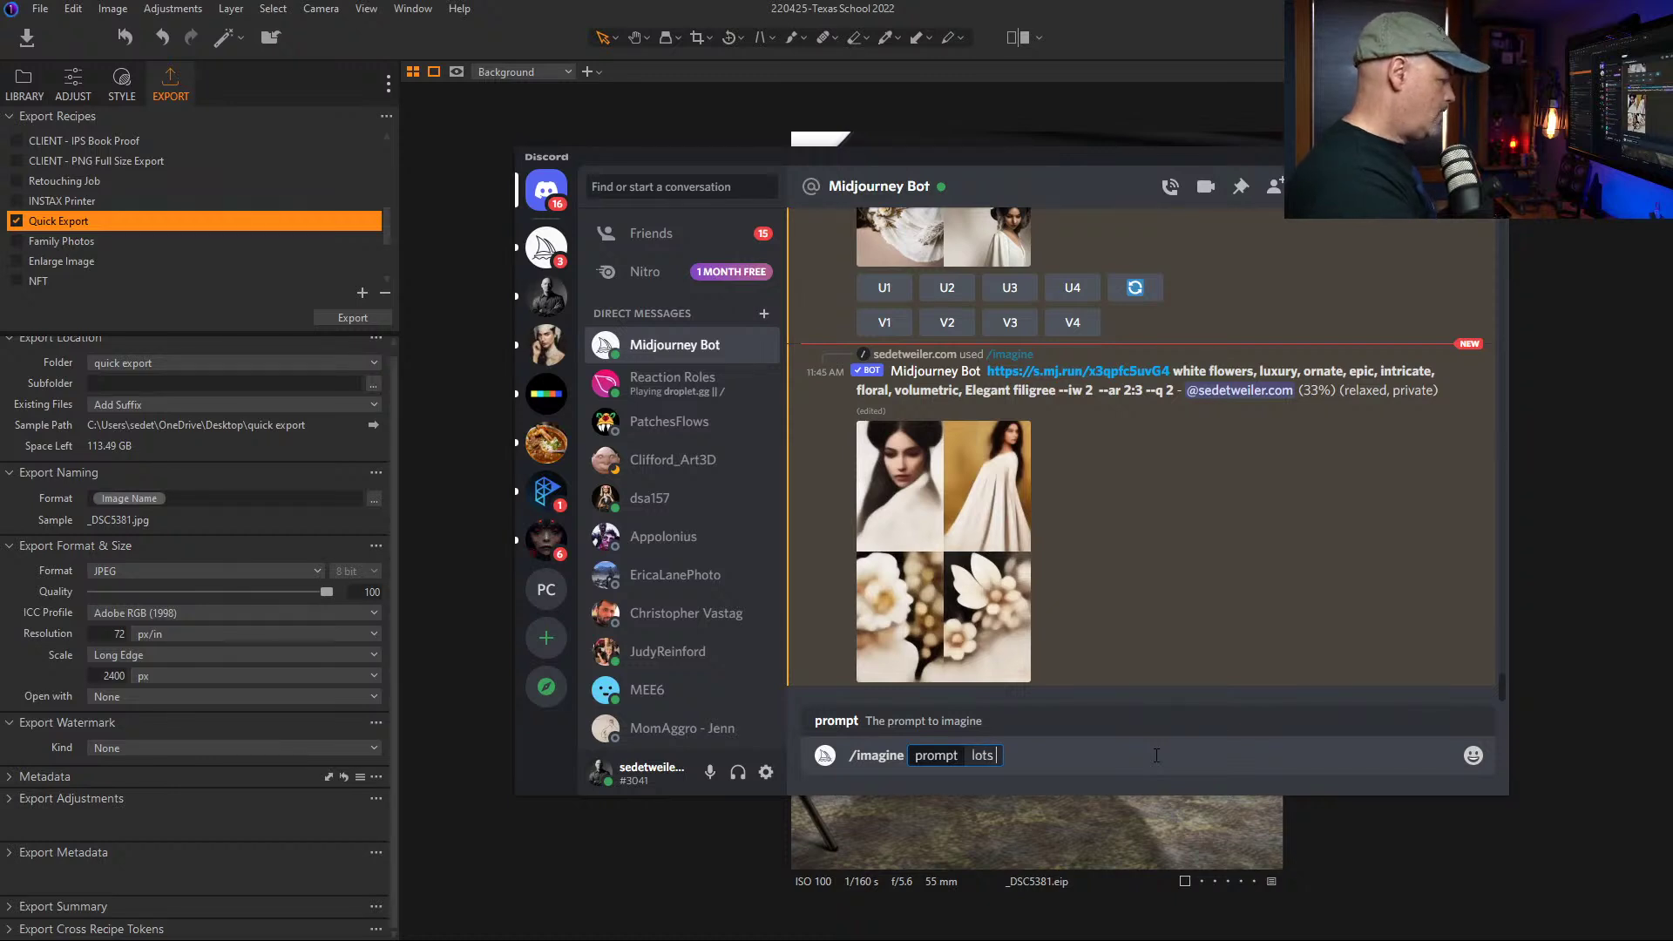
pyautogui.write(' of white ')
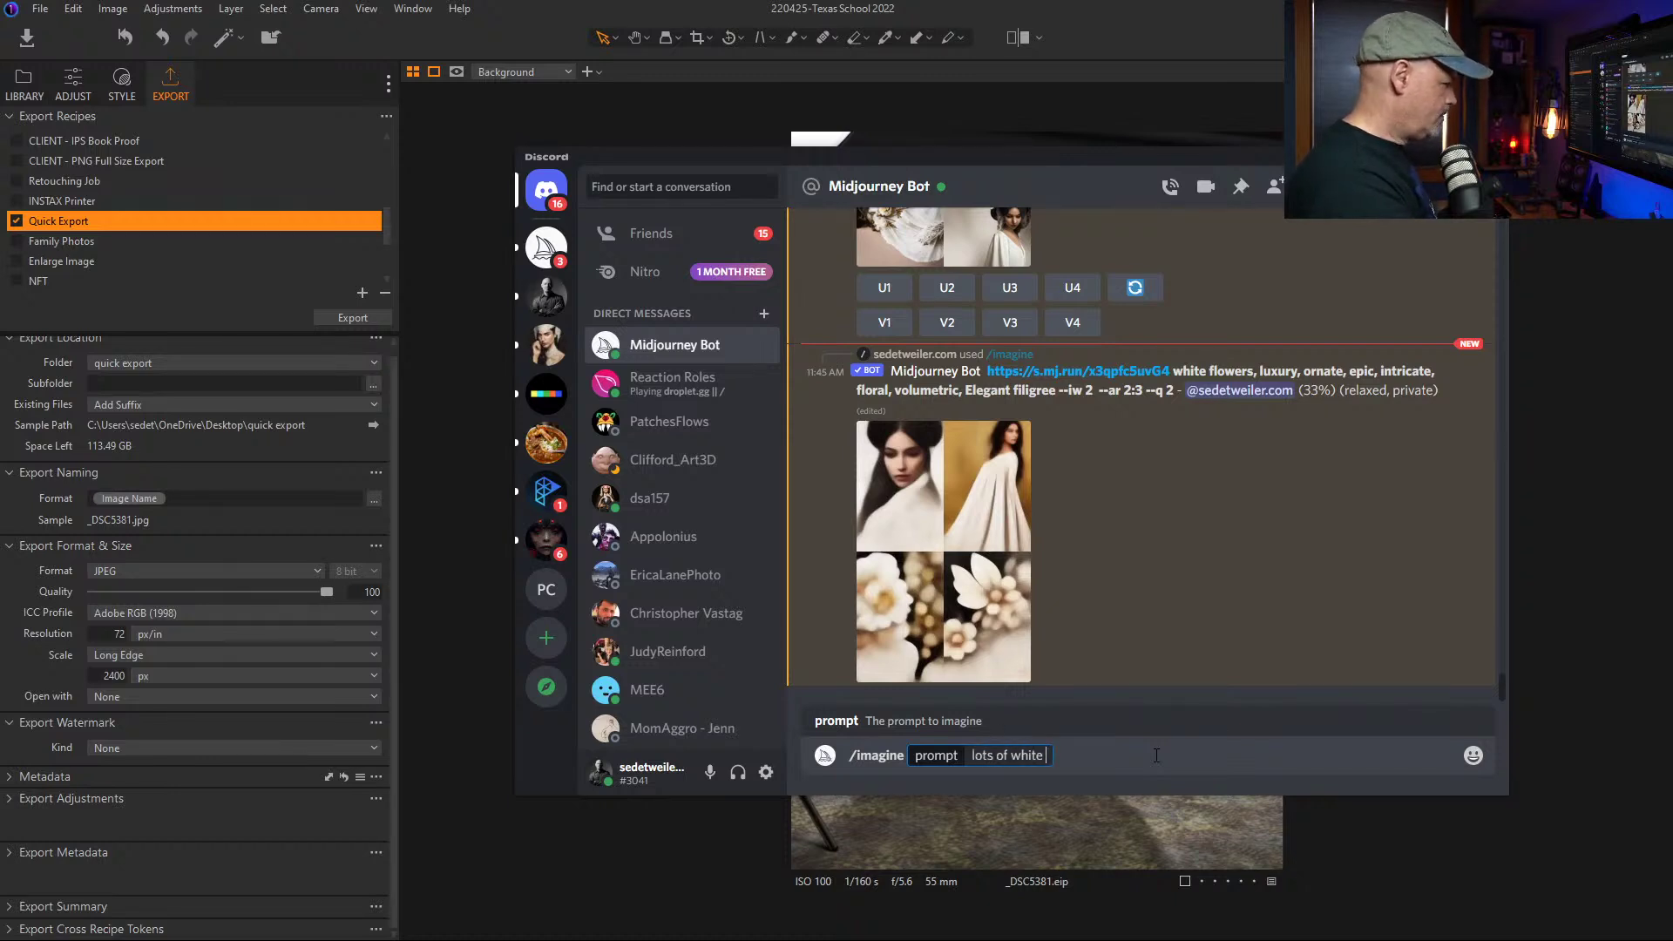
pyautogui.write('flowers')
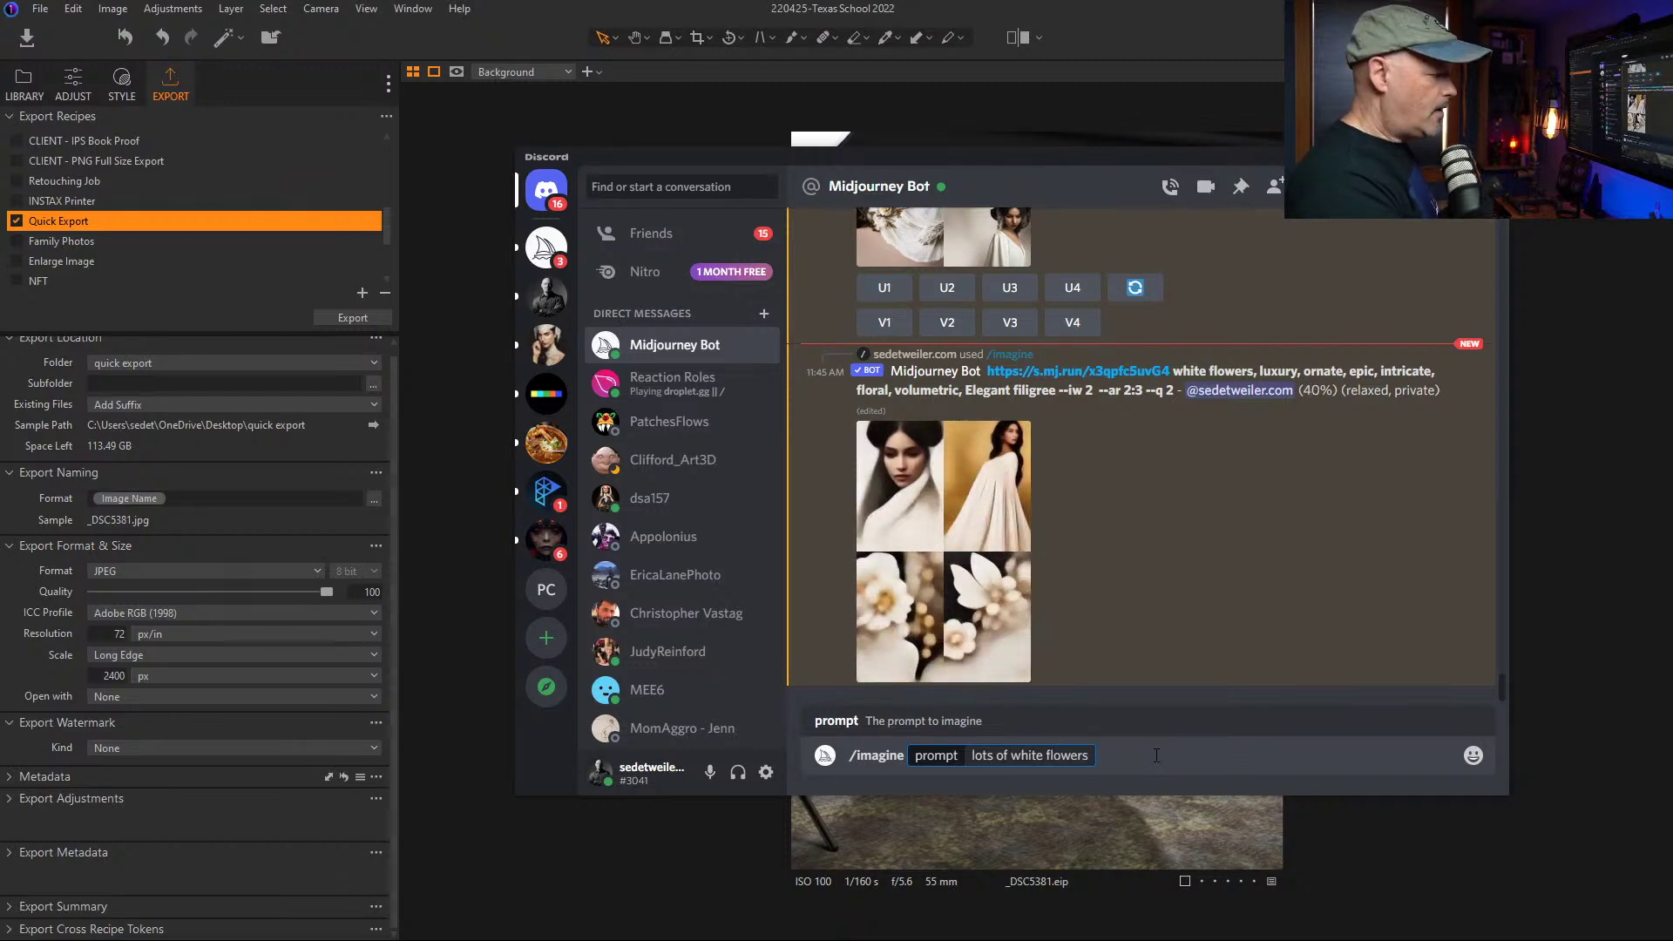
pyautogui.write(' and tr')
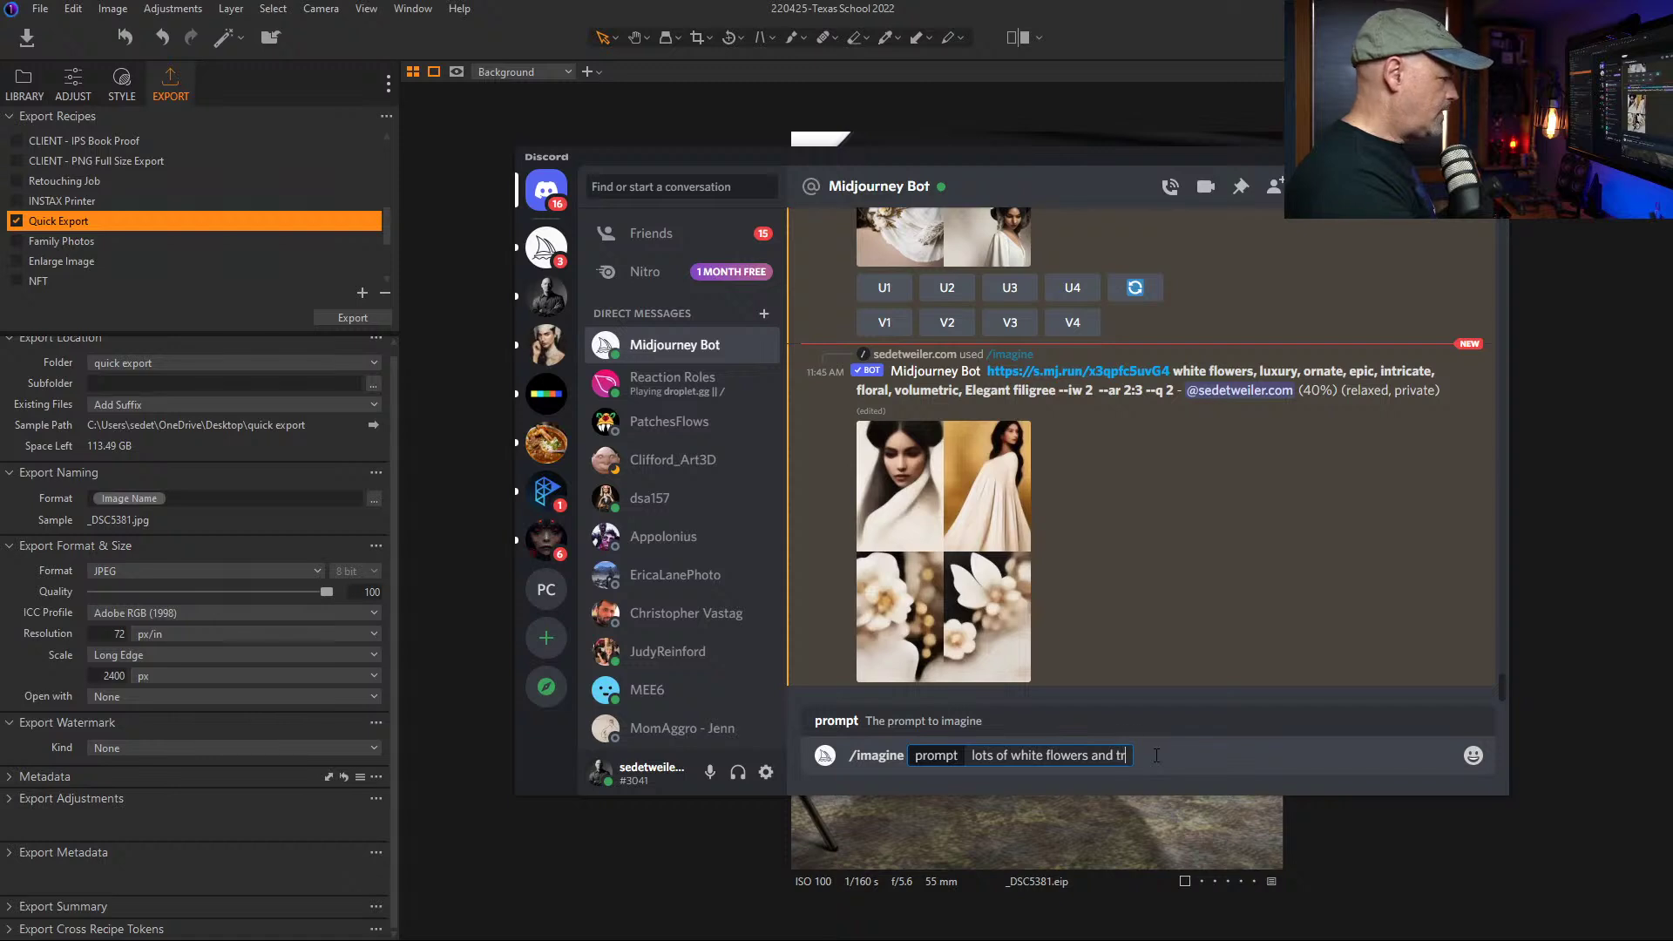
pyautogui.write('ees::')
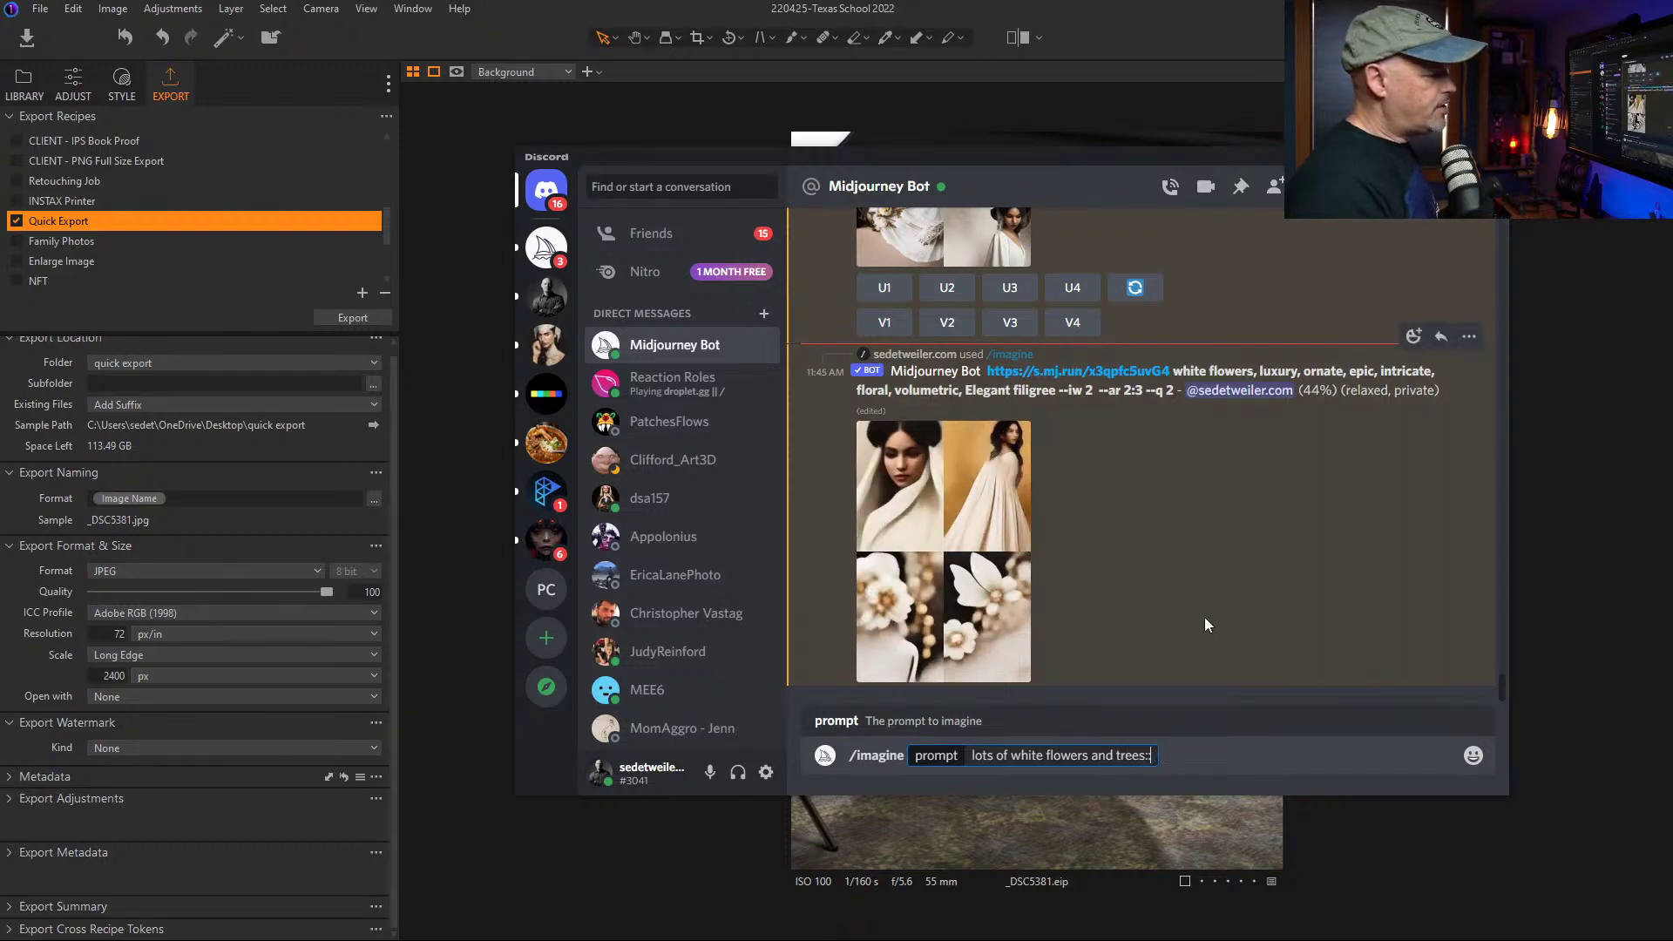
pyautogui.write('2')
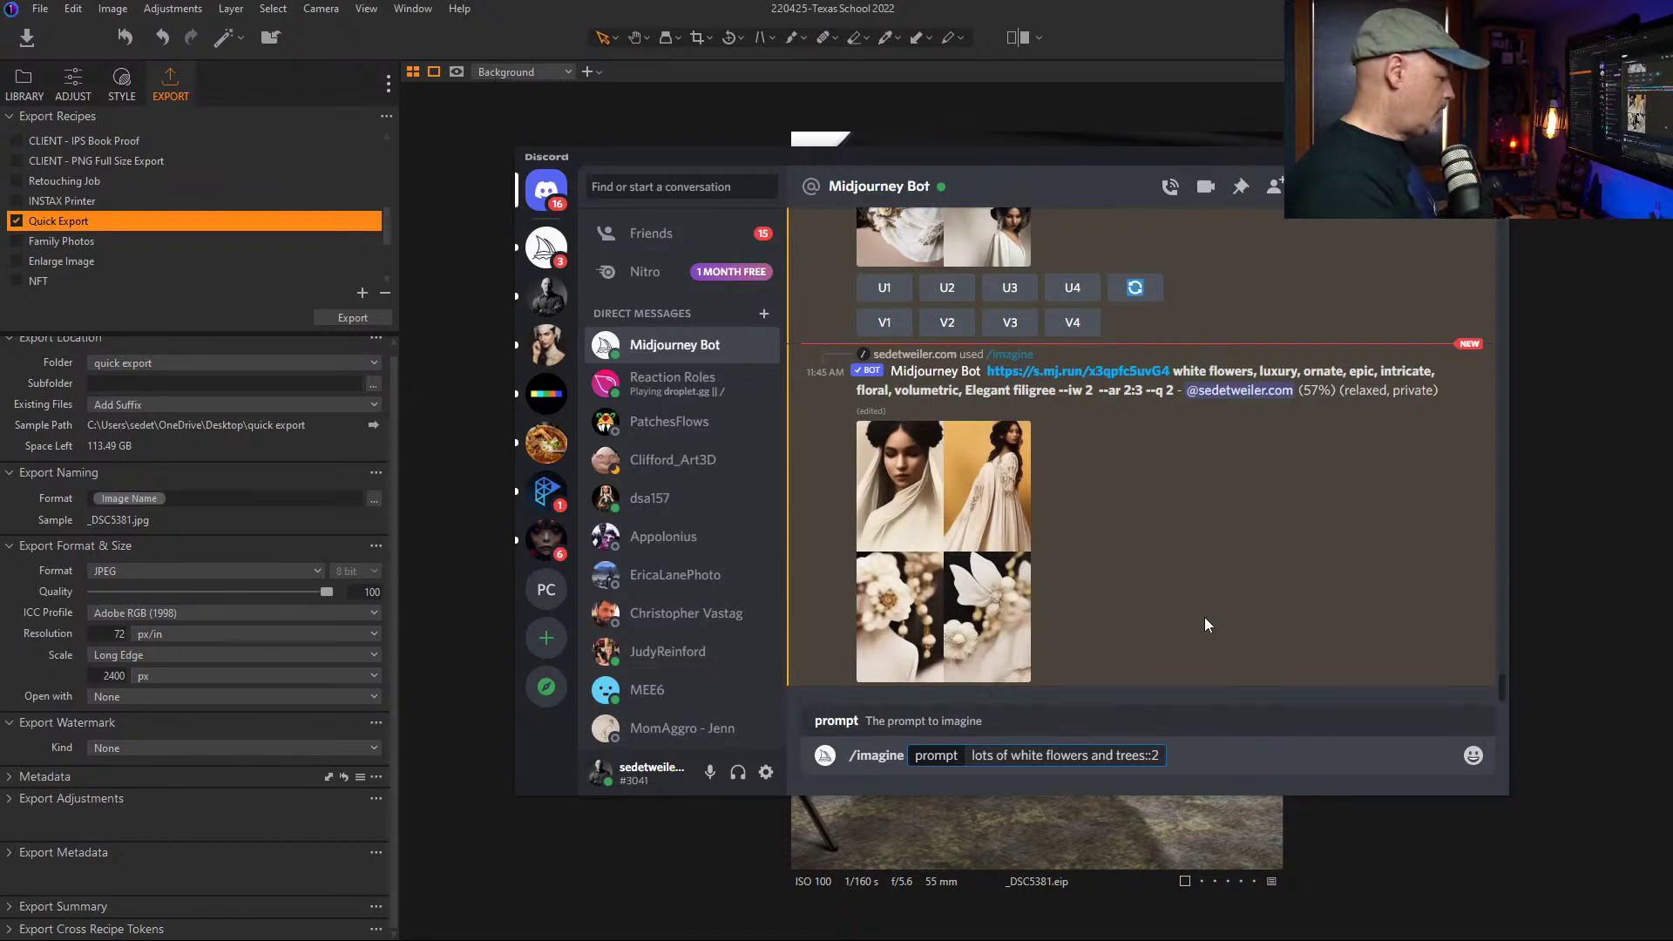
# Step: Continue the prompt with "intricate white petals, gray leaves on trees::1" after the first weighted phrase
pyautogui.write('intricate')
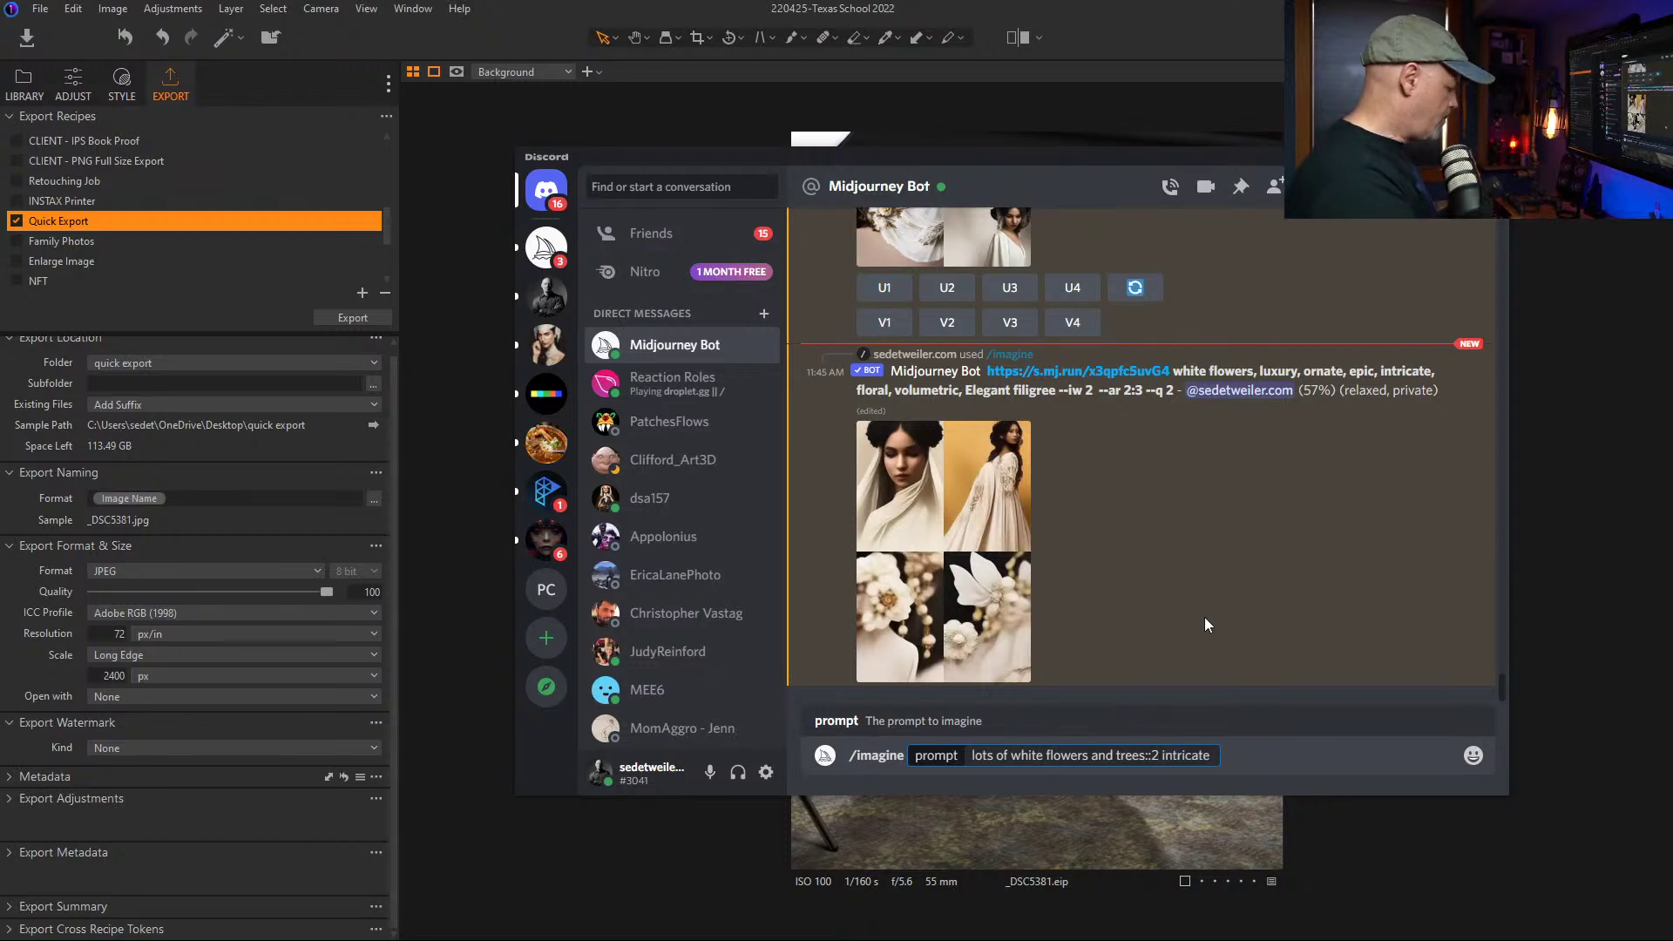
pyautogui.write(' w')
pyautogui.write('hite ')
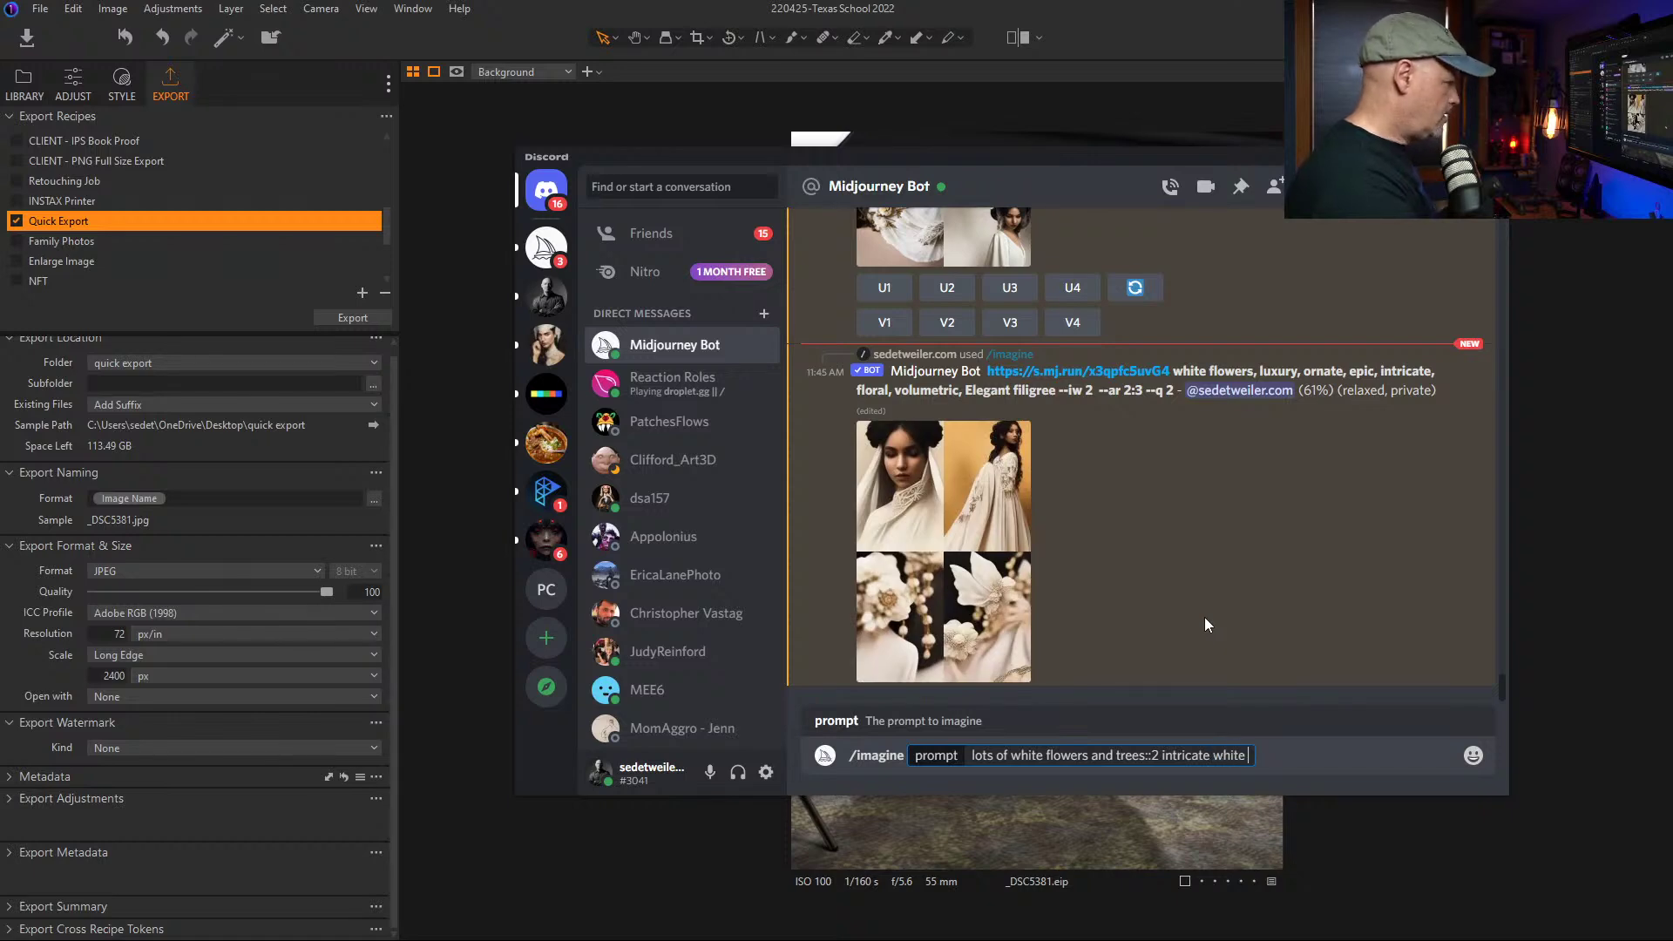
pyautogui.write('petals, ')
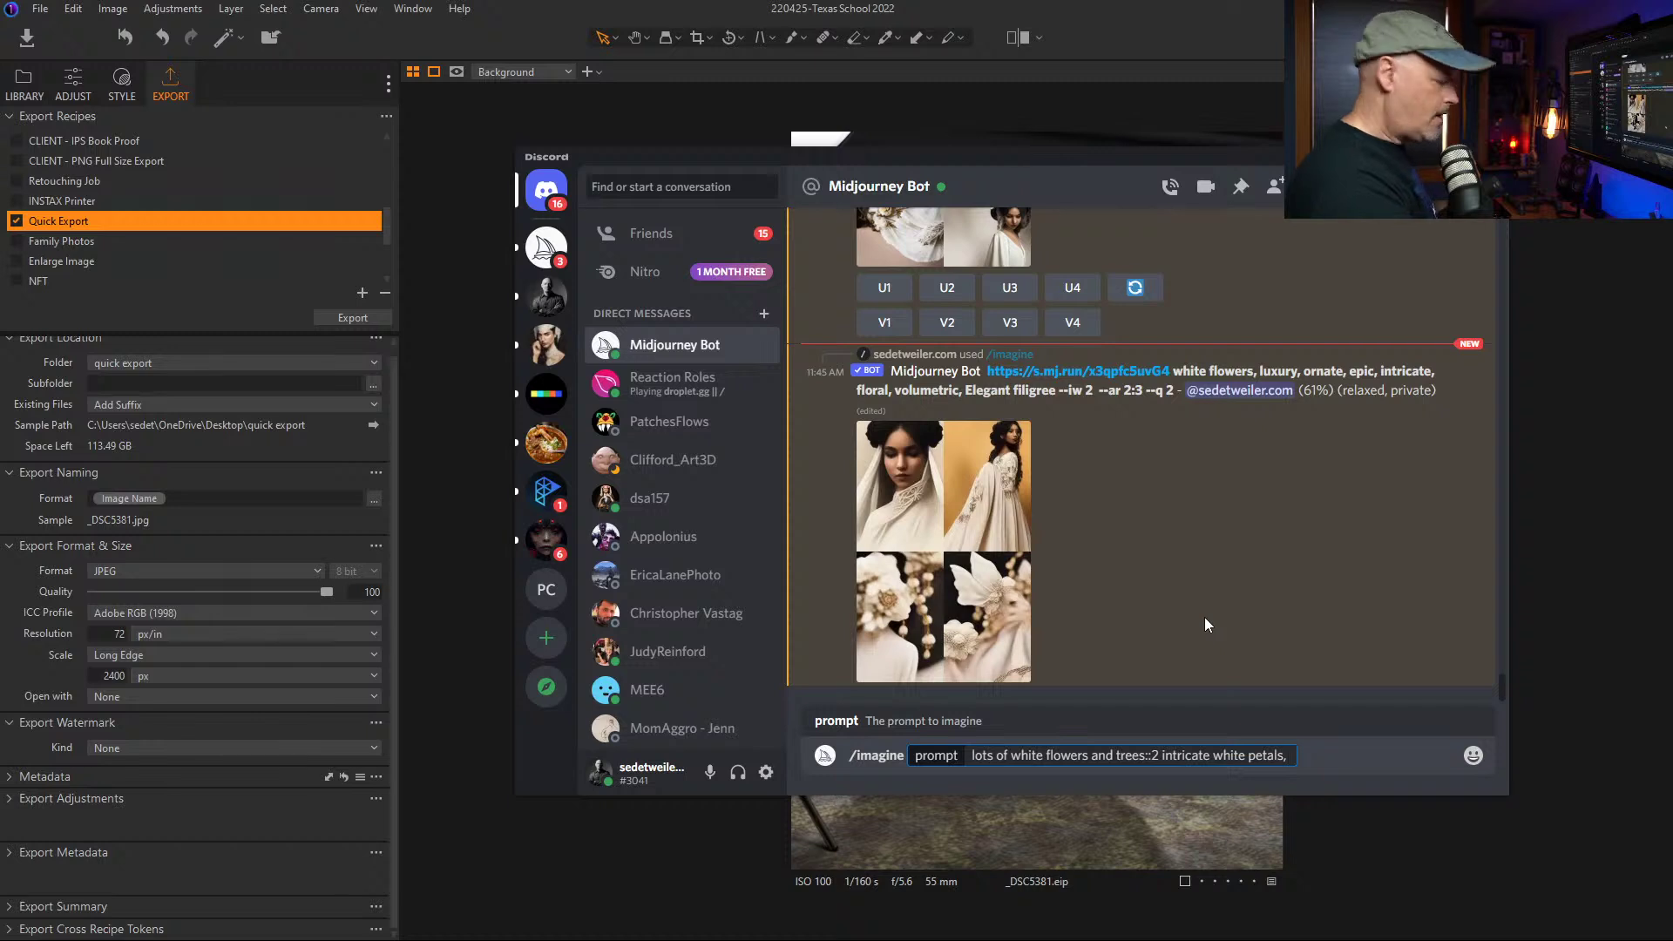
pyautogui.write('l')
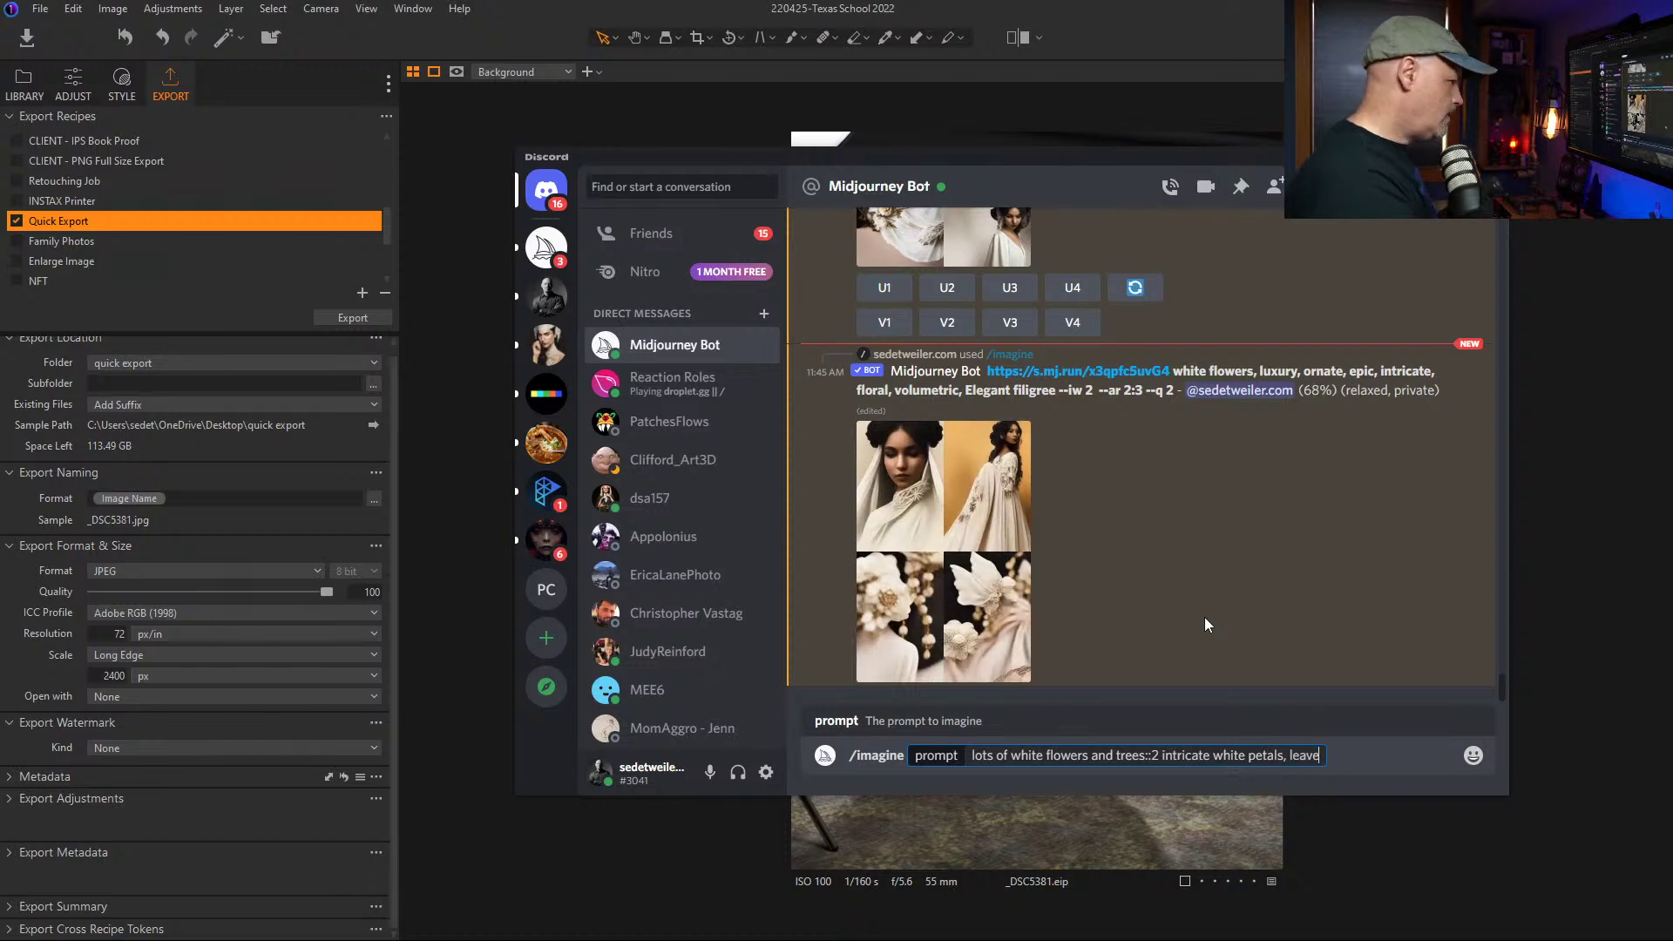
pyautogui.press('BackSpace')
pyautogui.write('g')
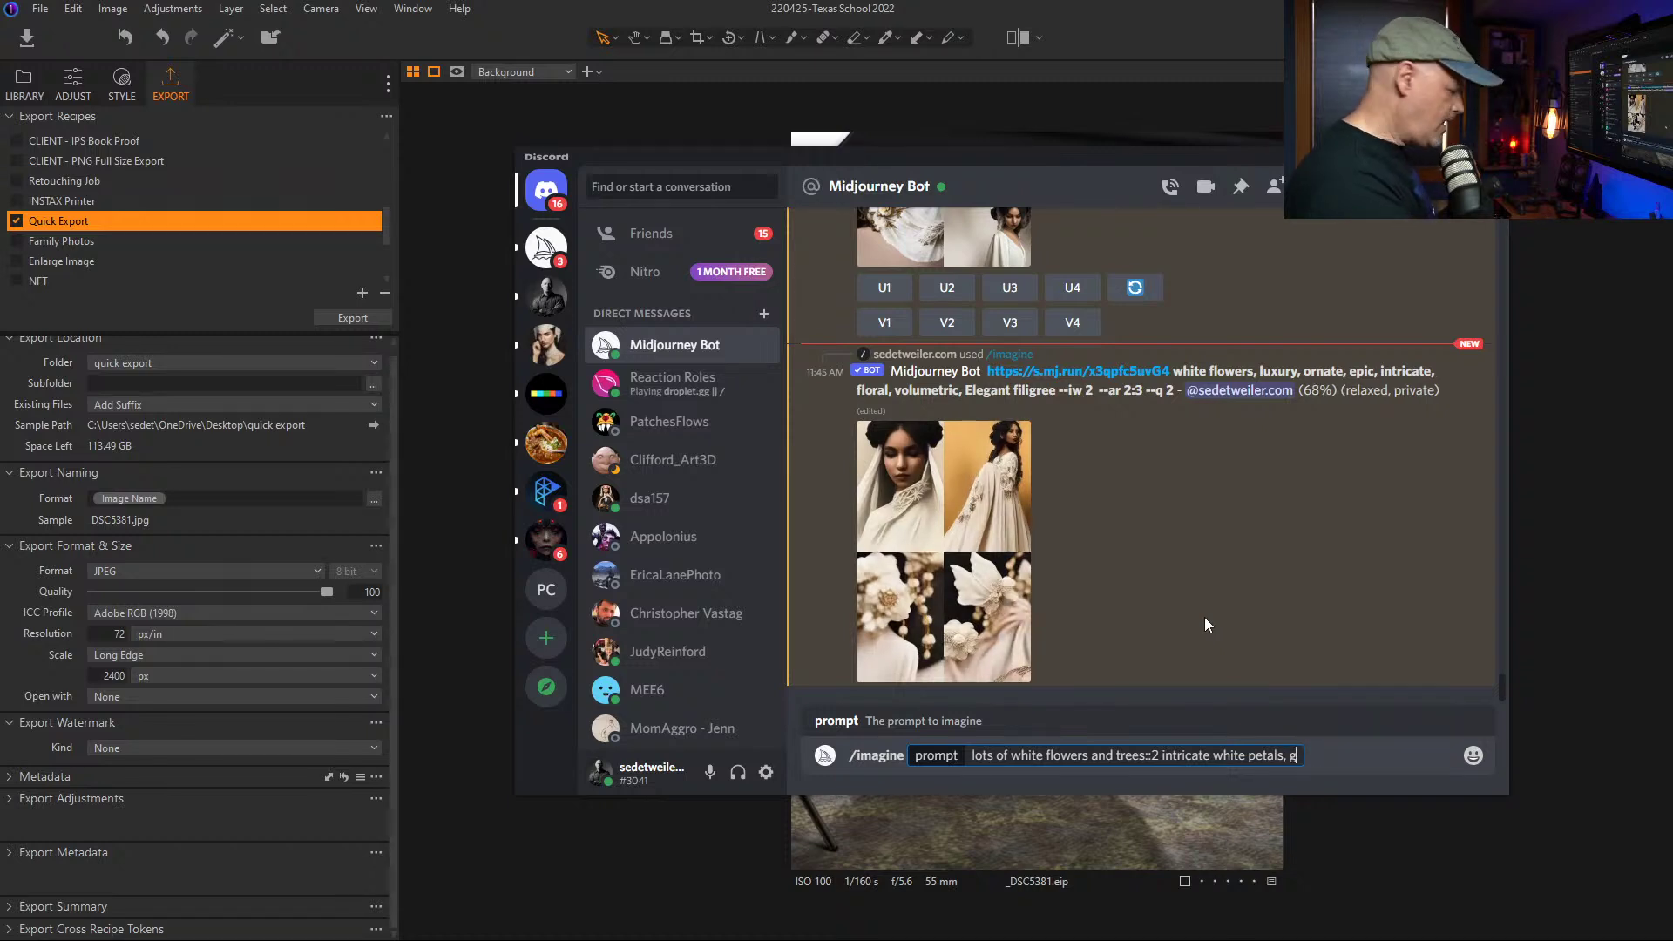
pyautogui.write('ray leaves on')
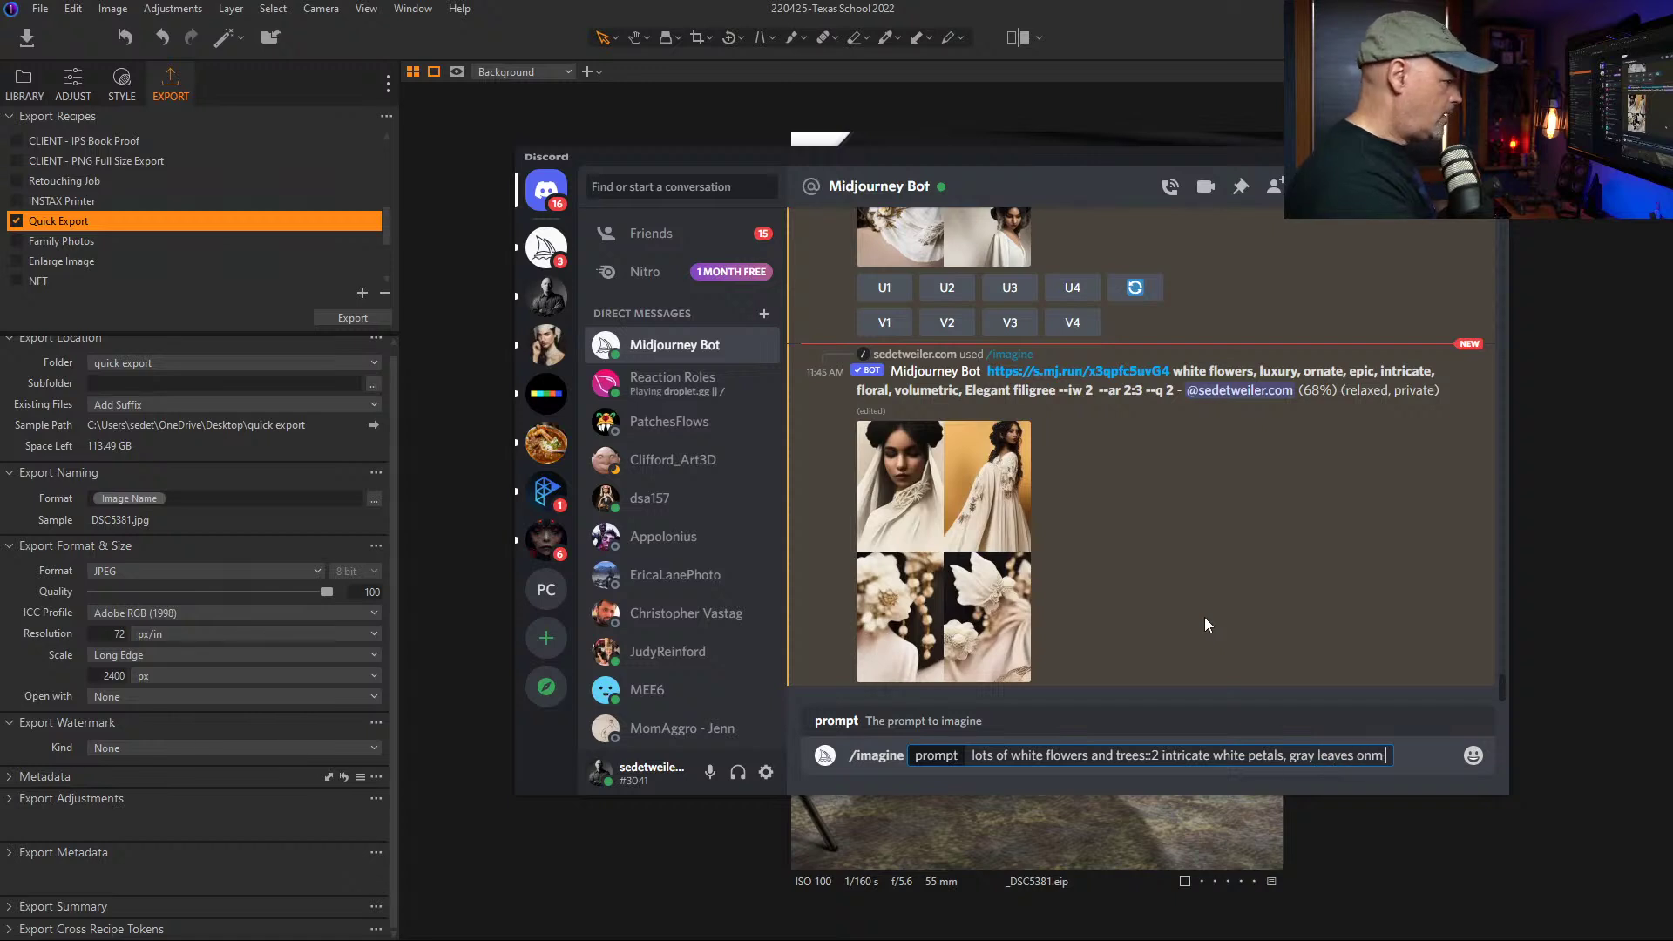
pyautogui.write(' trees')
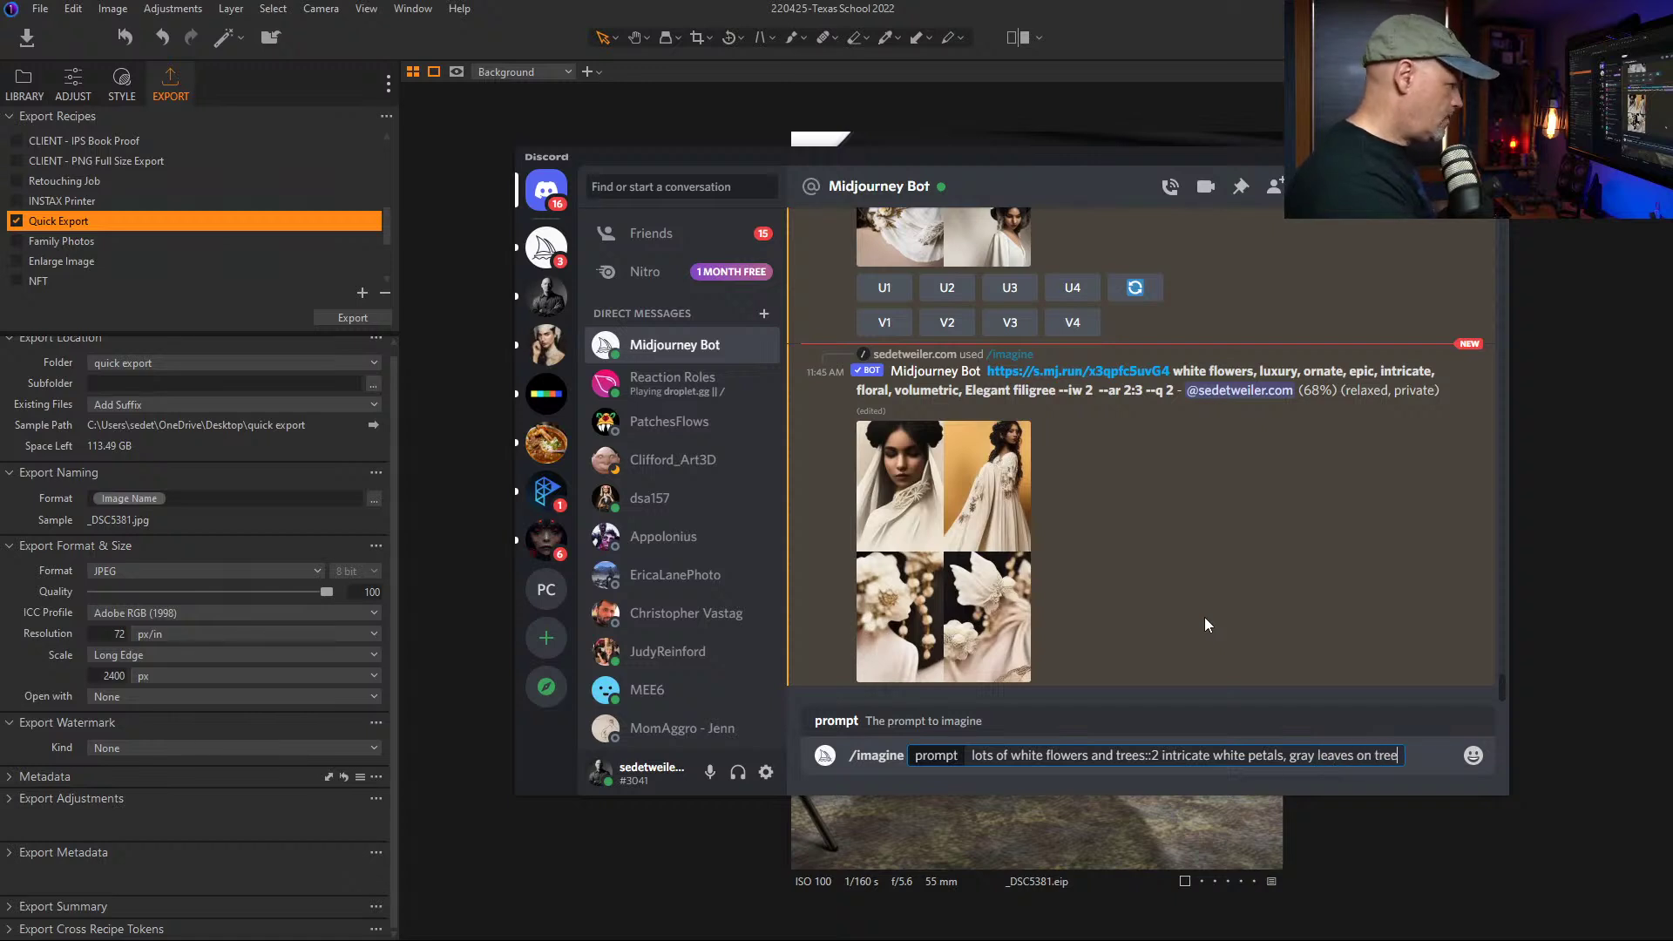
pyautogui.write('::1')
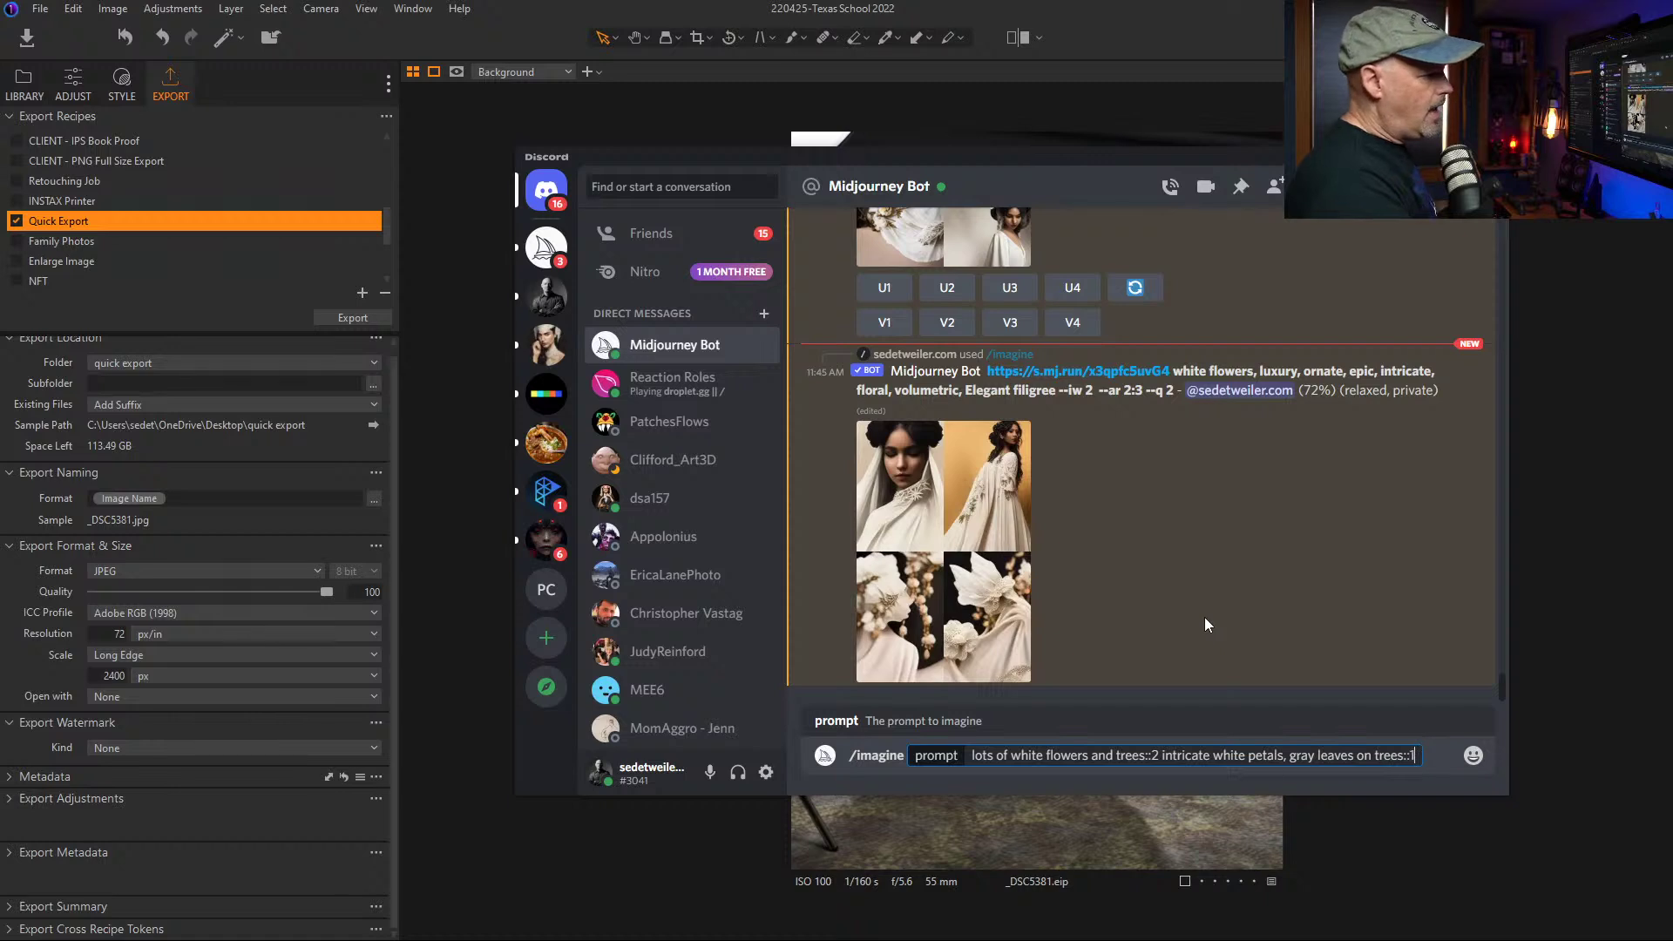
pyautogui.press('BackSpace')
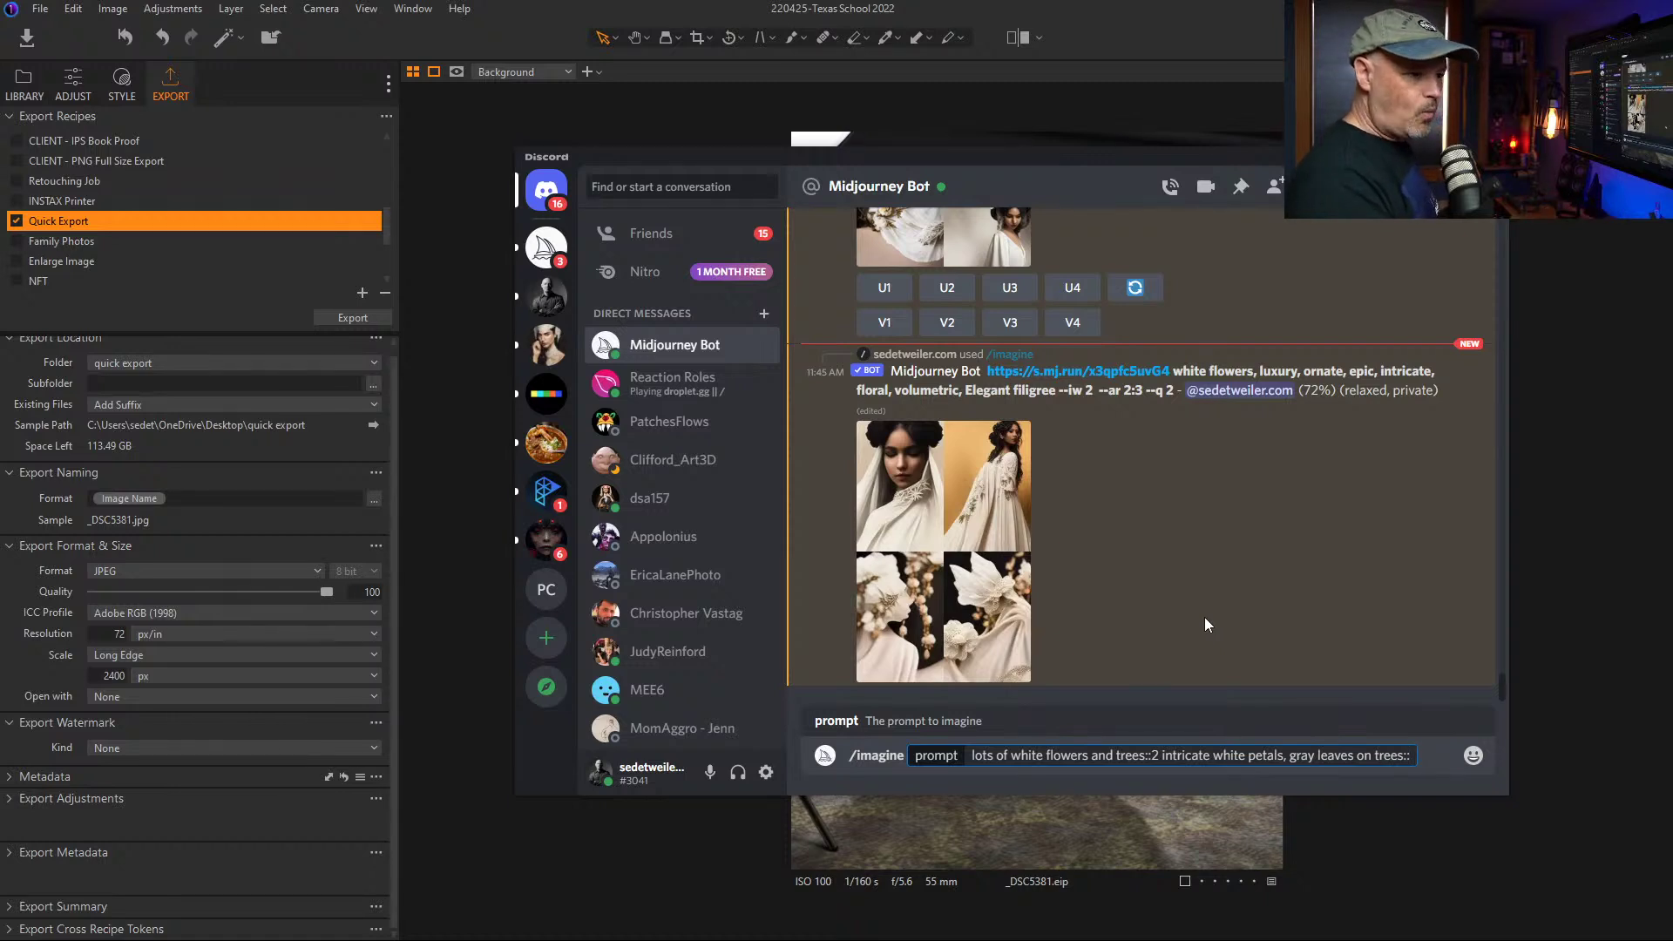
pyautogui.write('1')
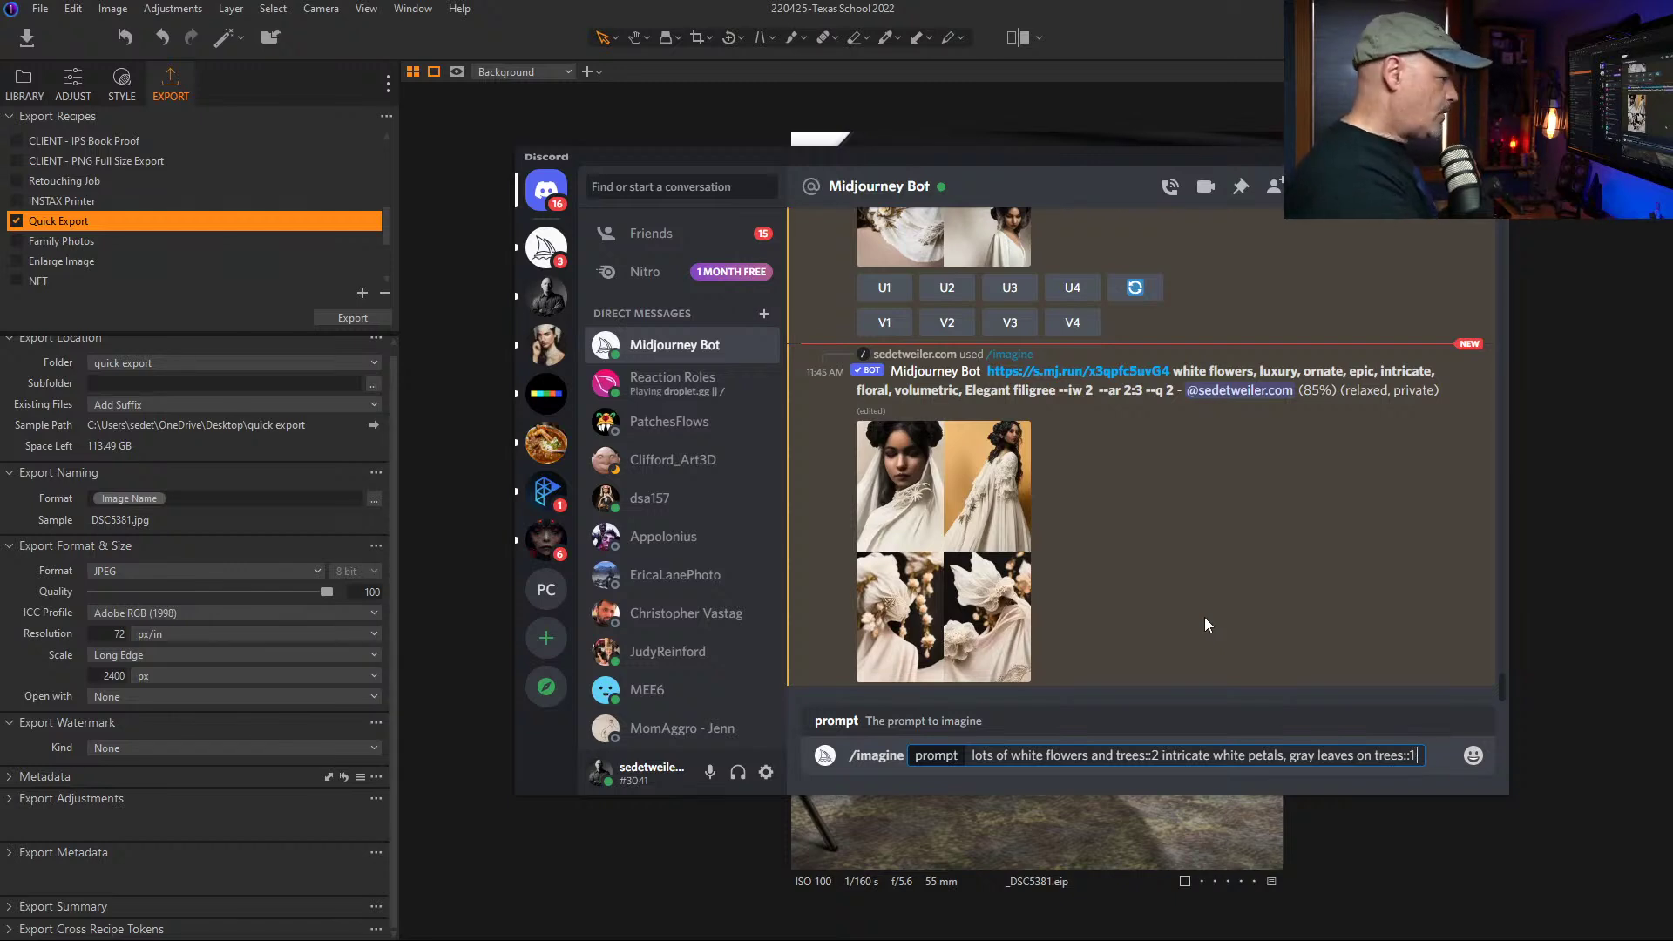
pyautogui.write('vray')
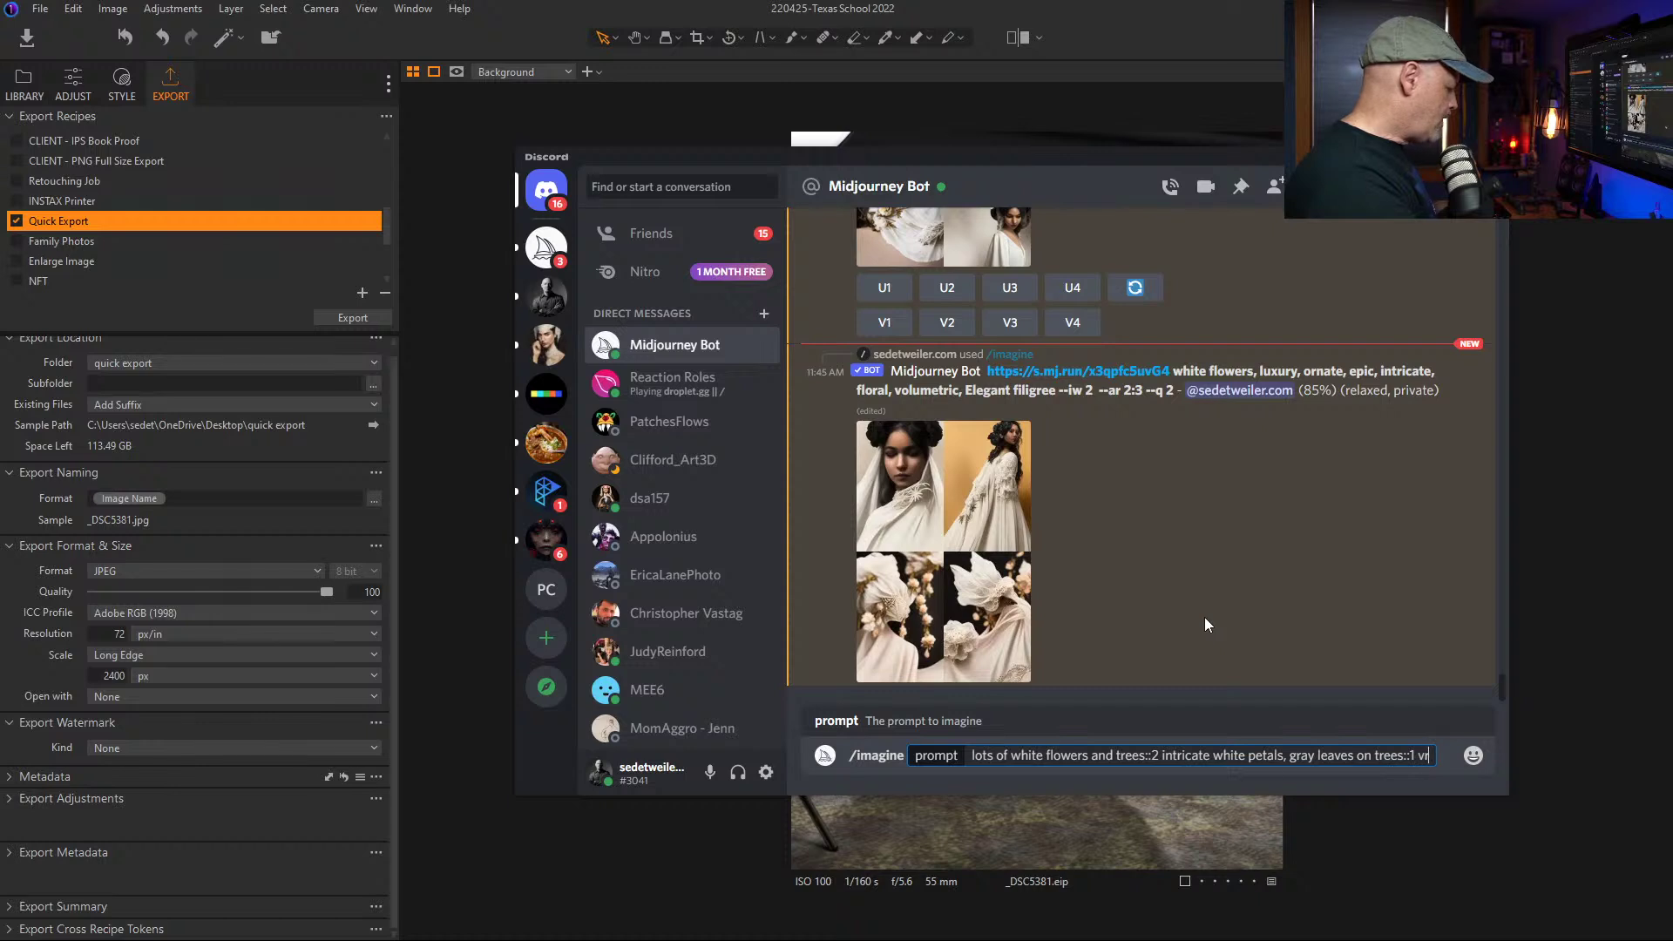
pyautogui.press('BackSpace')
pyautogui.press('BackSpace')
pyautogui.press('BackSpace')
pyautogui.press('BackSpace')
pyautogui.press('BackSpace')
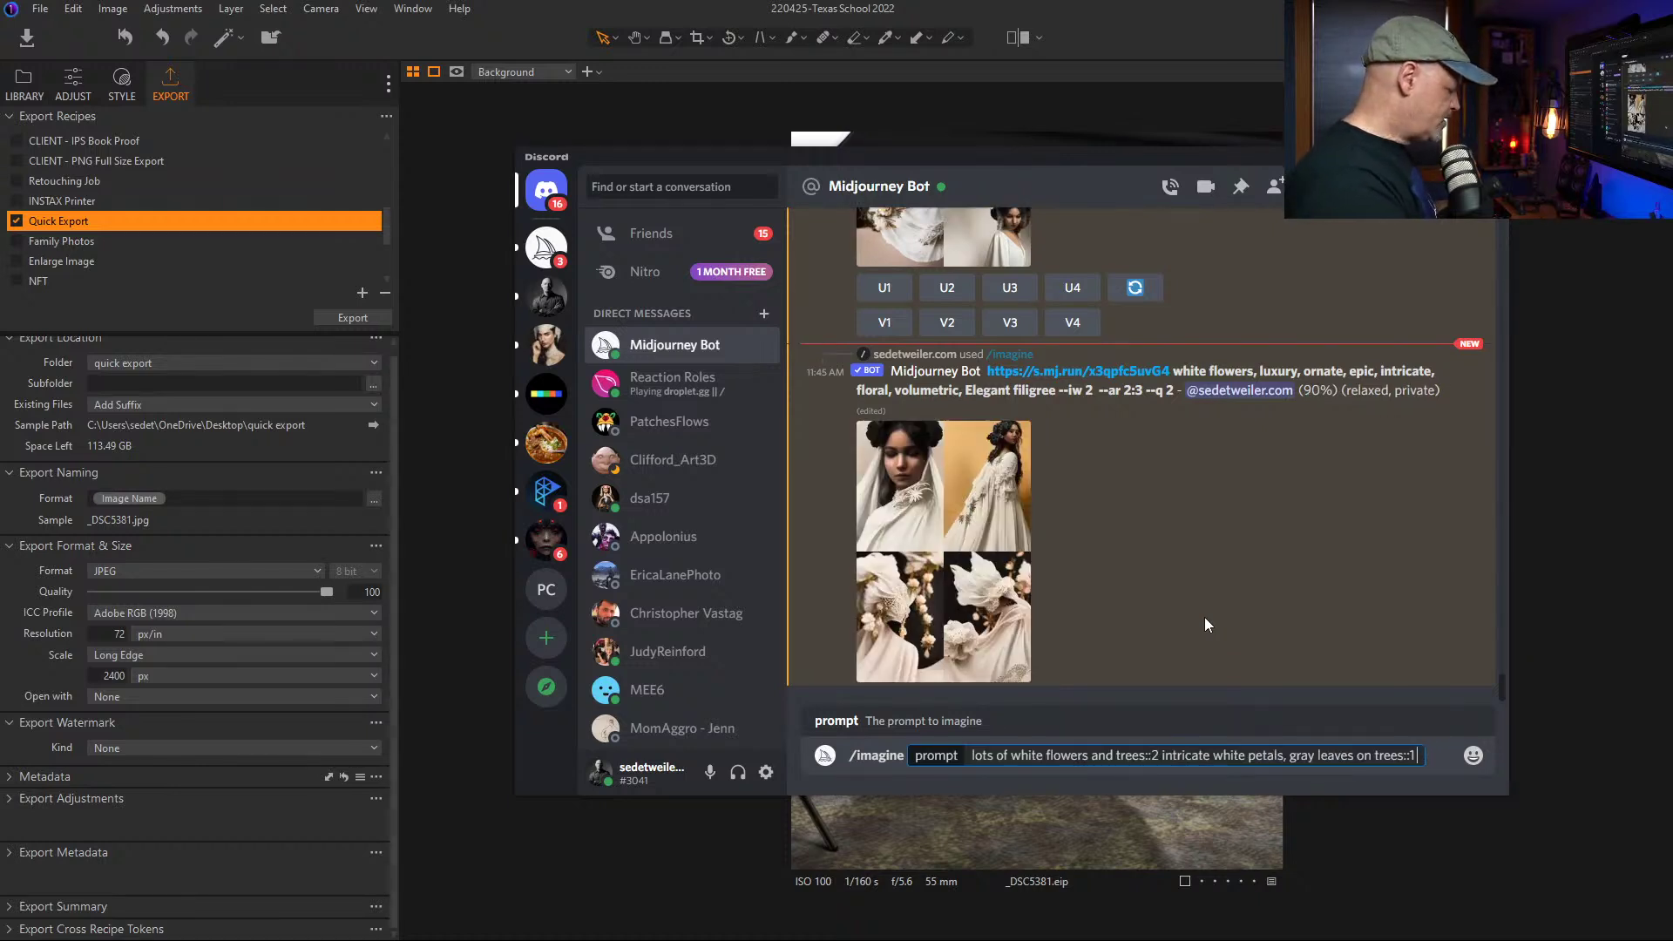
# Step: Append "oil on canvas, intricate, luxury" to the prompt after the second weighted phrase
pyautogui.write('oil on')
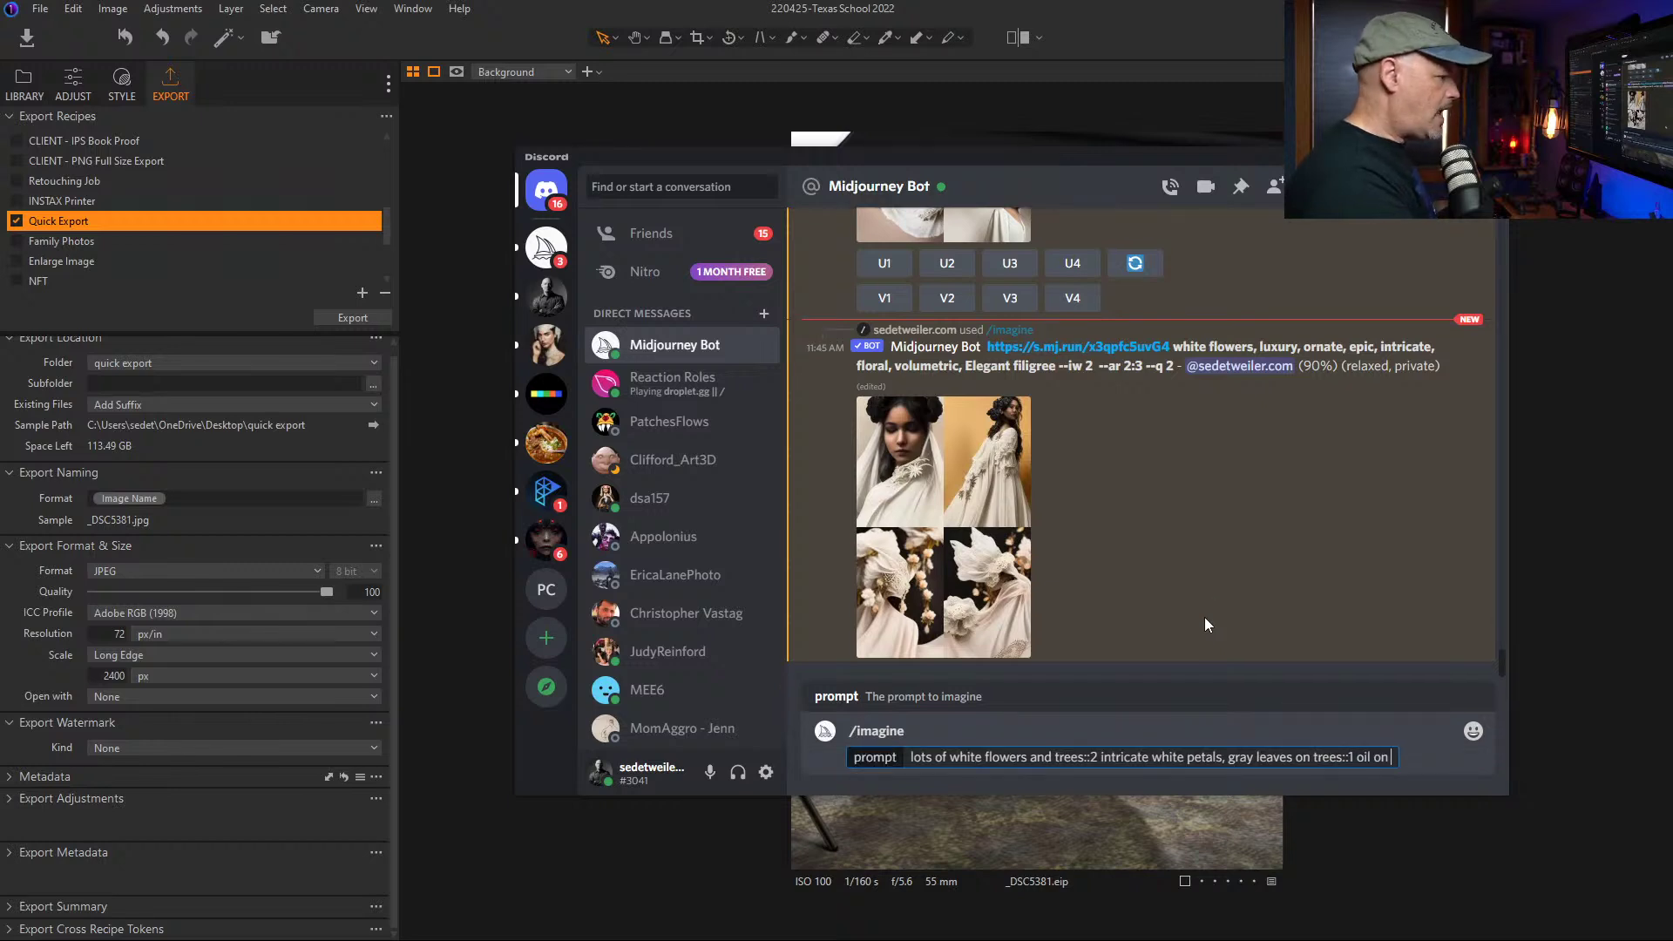
pyautogui.write(' canvas')
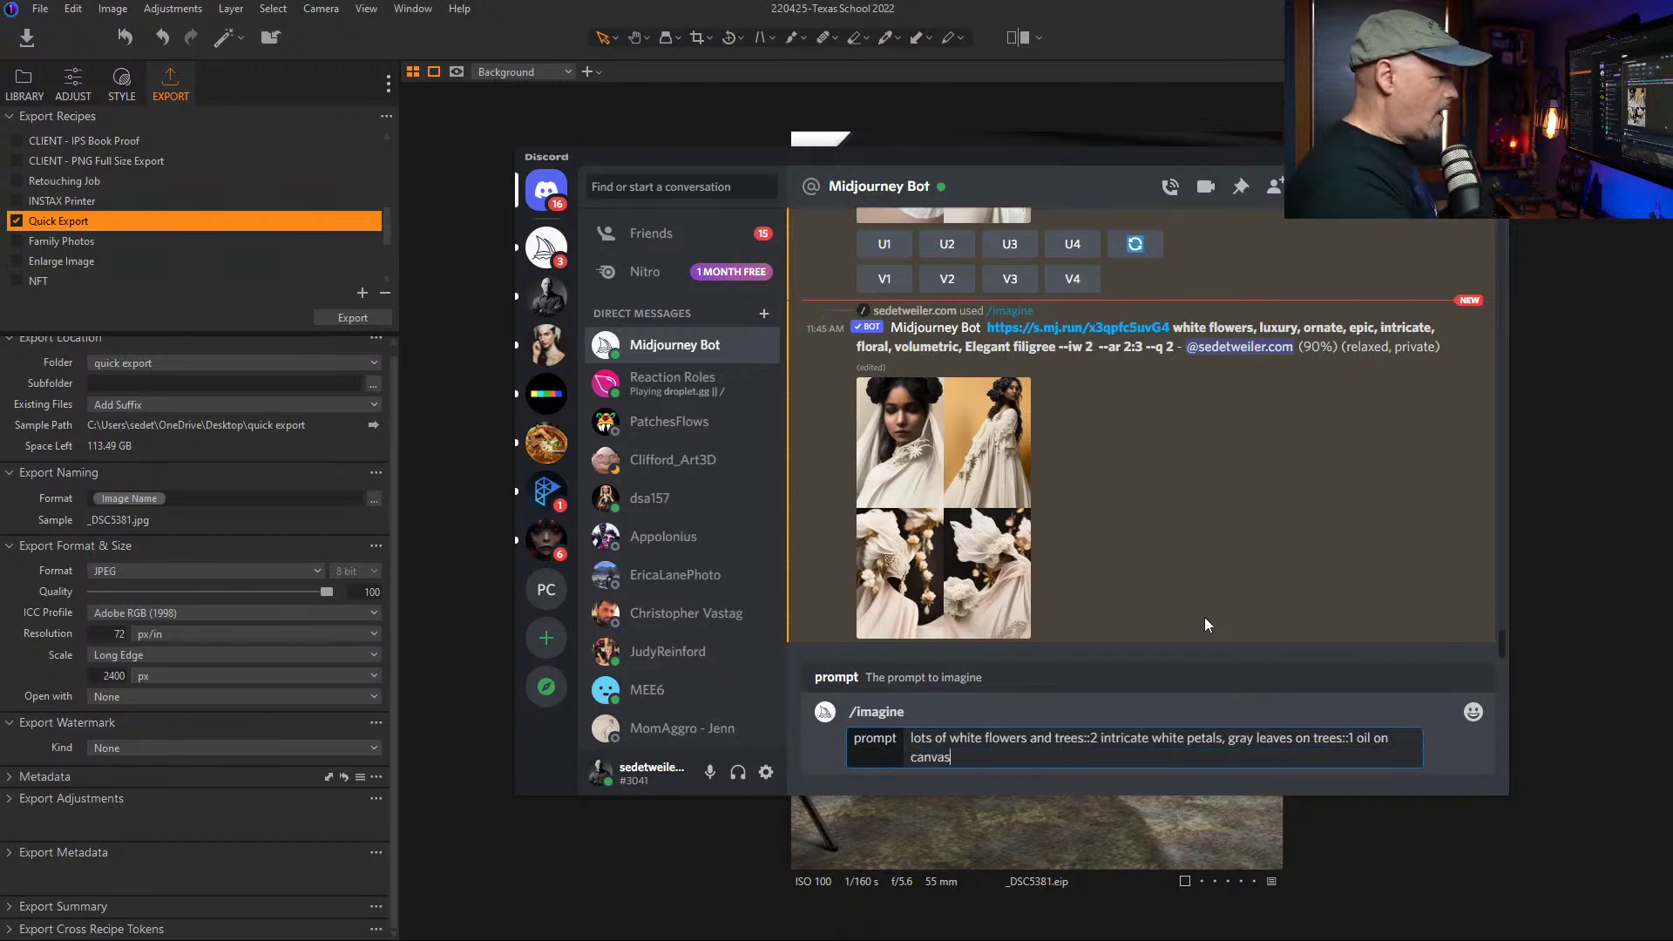
pyautogui.write(', intricate')
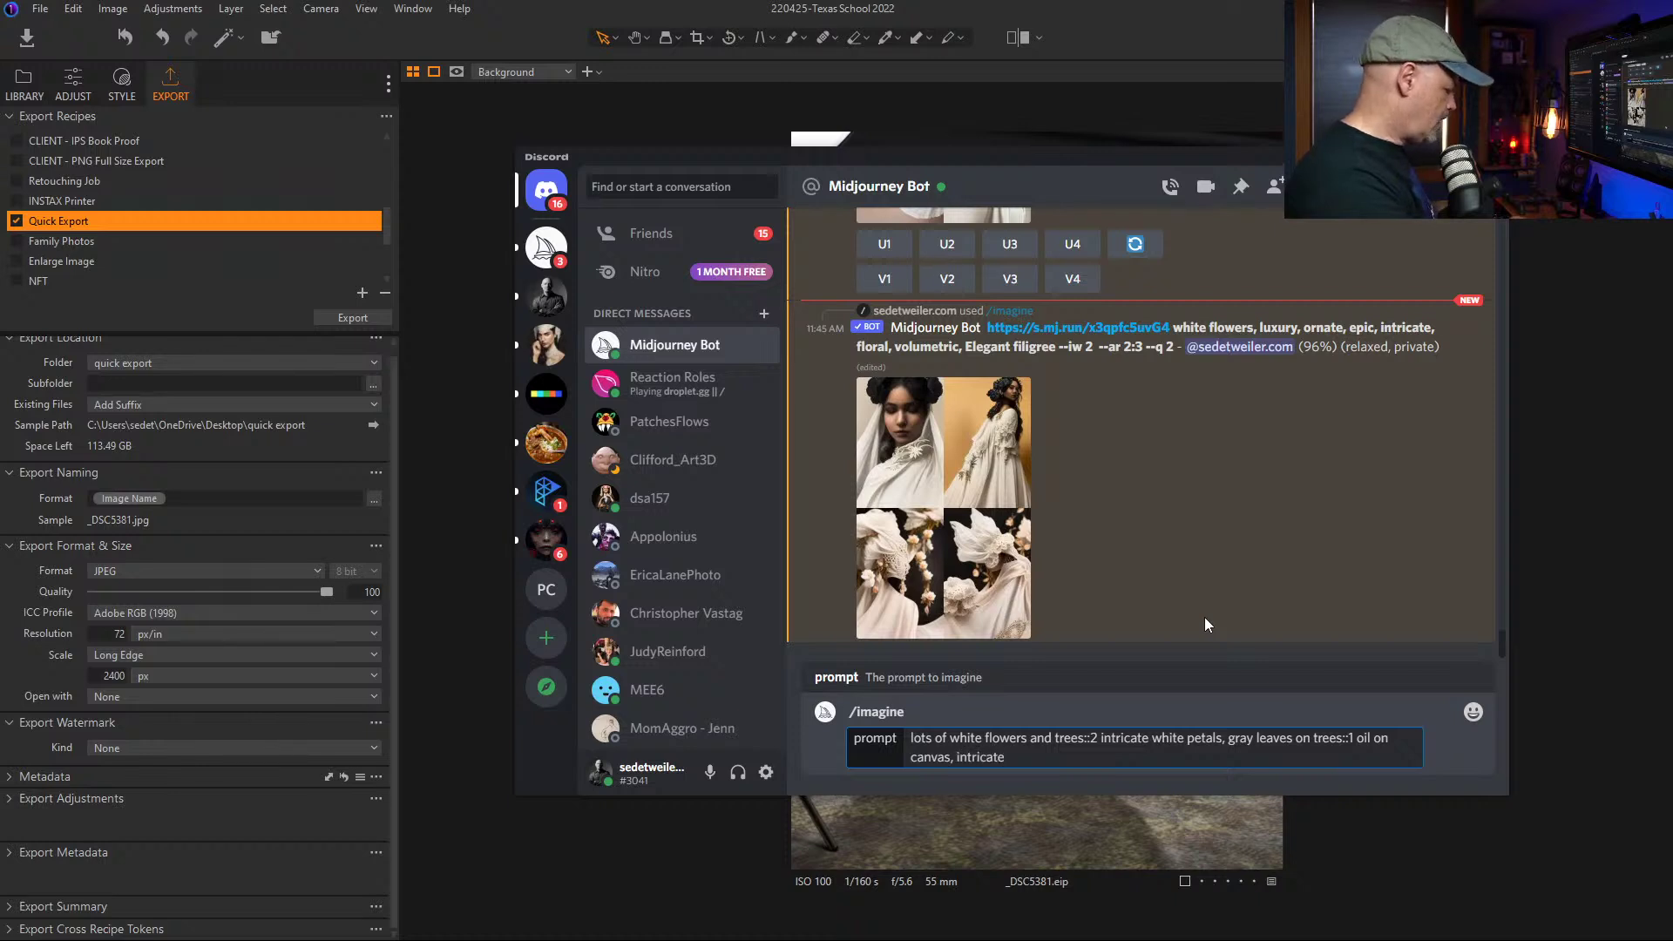
pyautogui.write(', luxu')
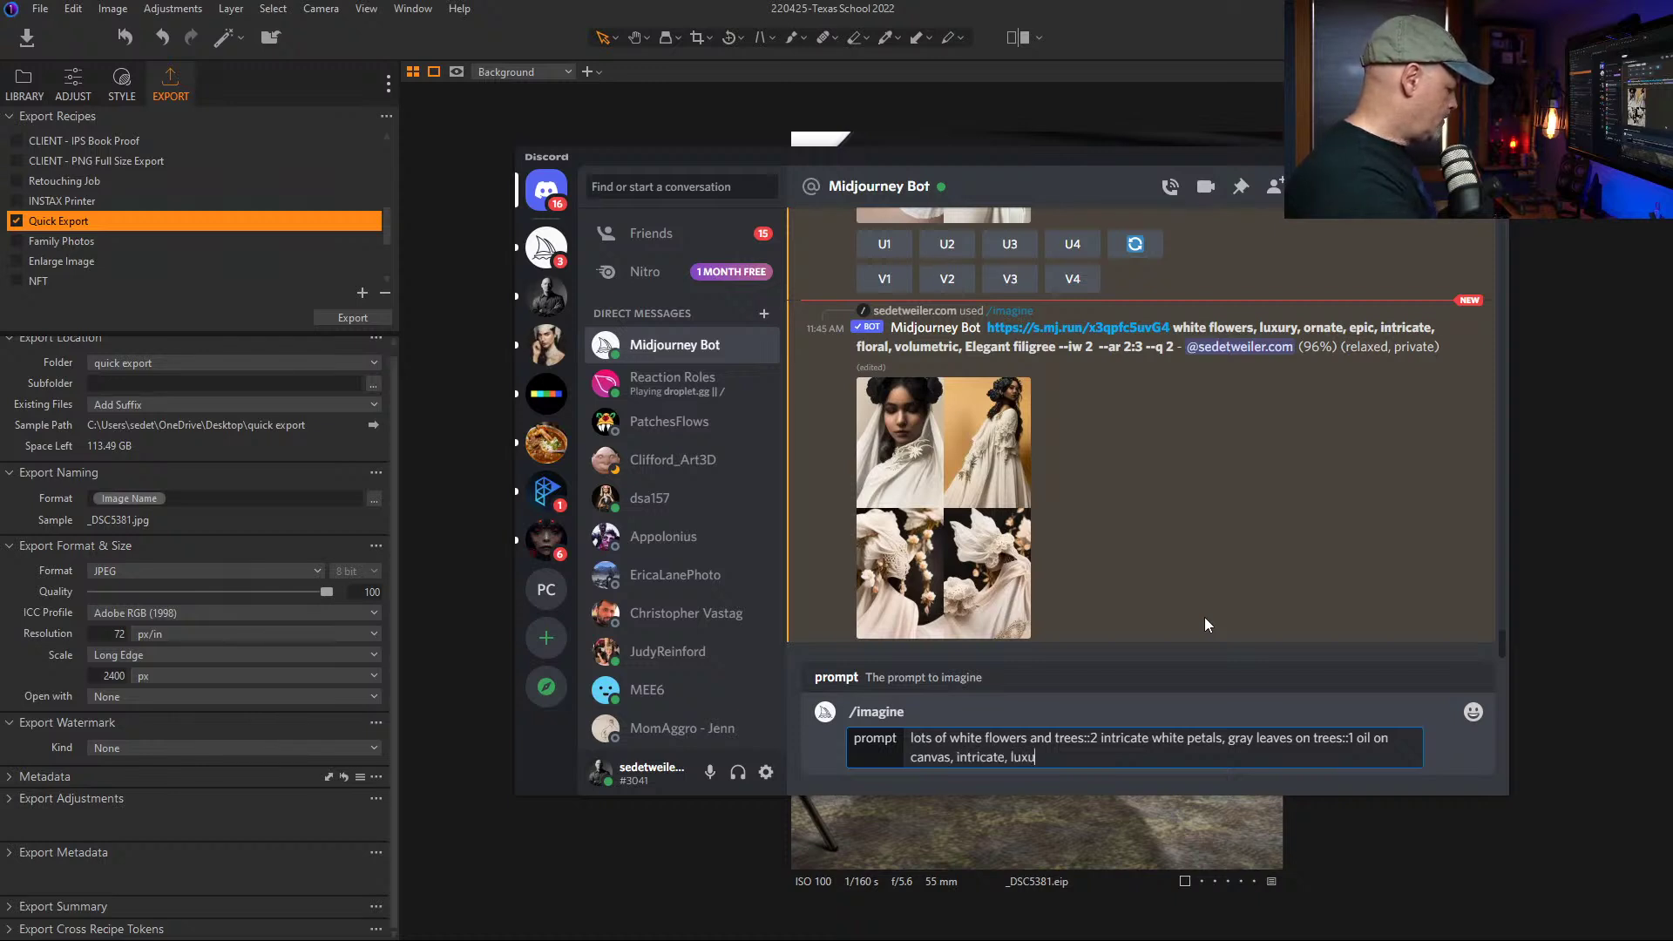
pyautogui.write('ry')
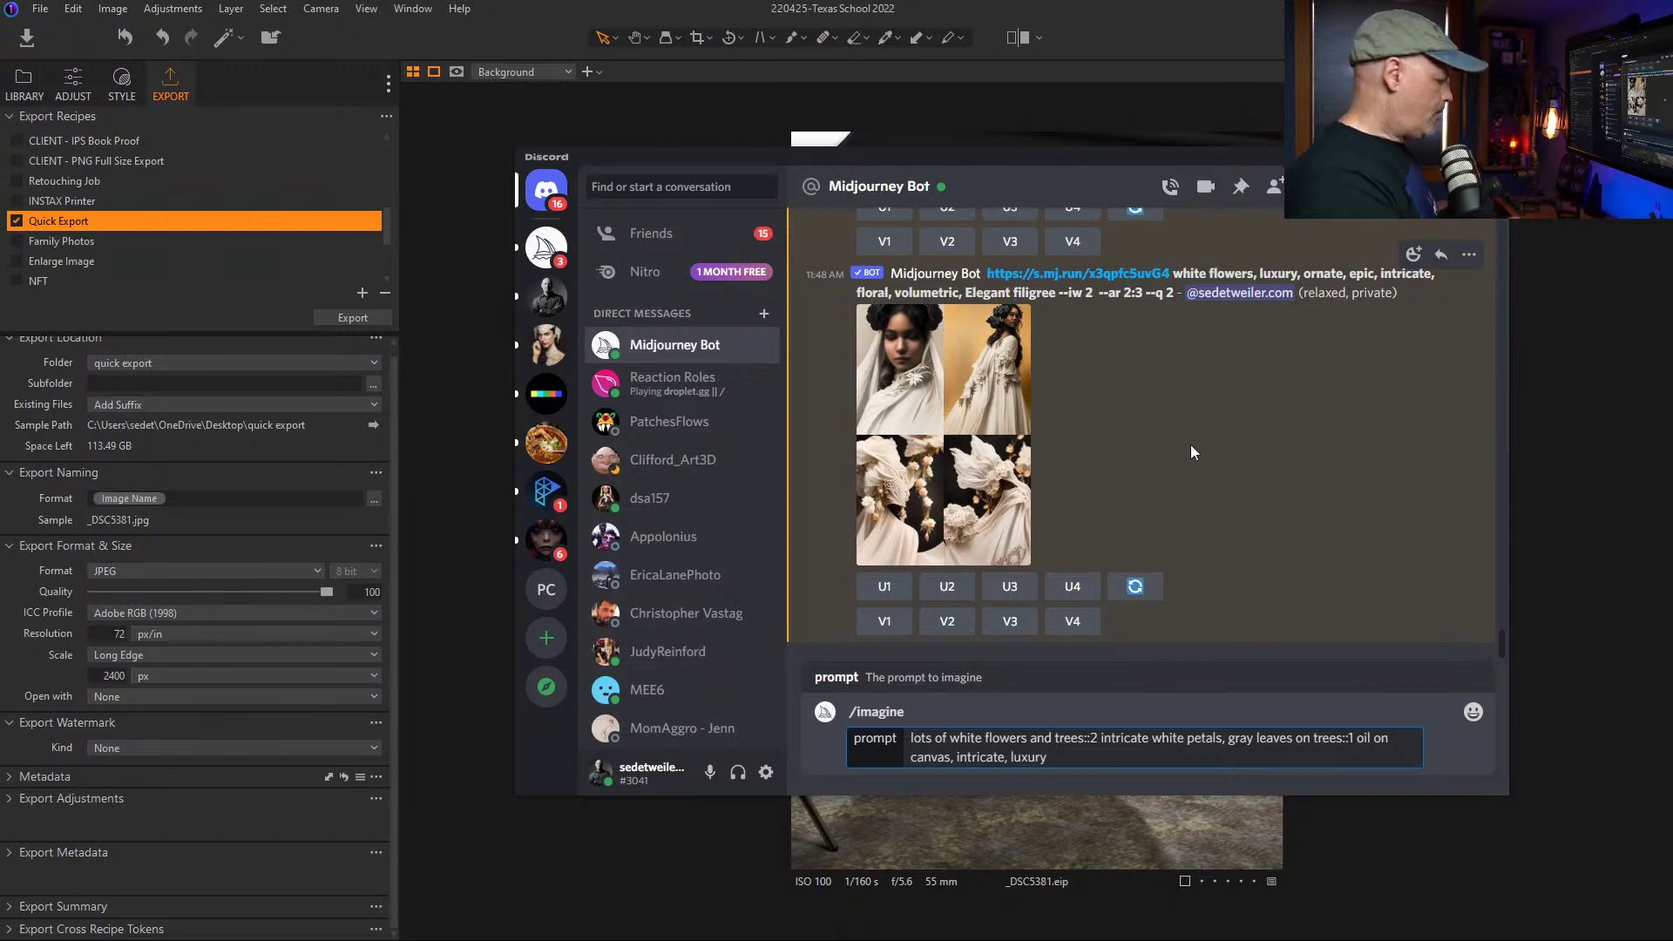
# Step: Add the stylize parameter "--s 10000" after luxury, correcting its prefix to a double dash
pyautogui.write('-s')
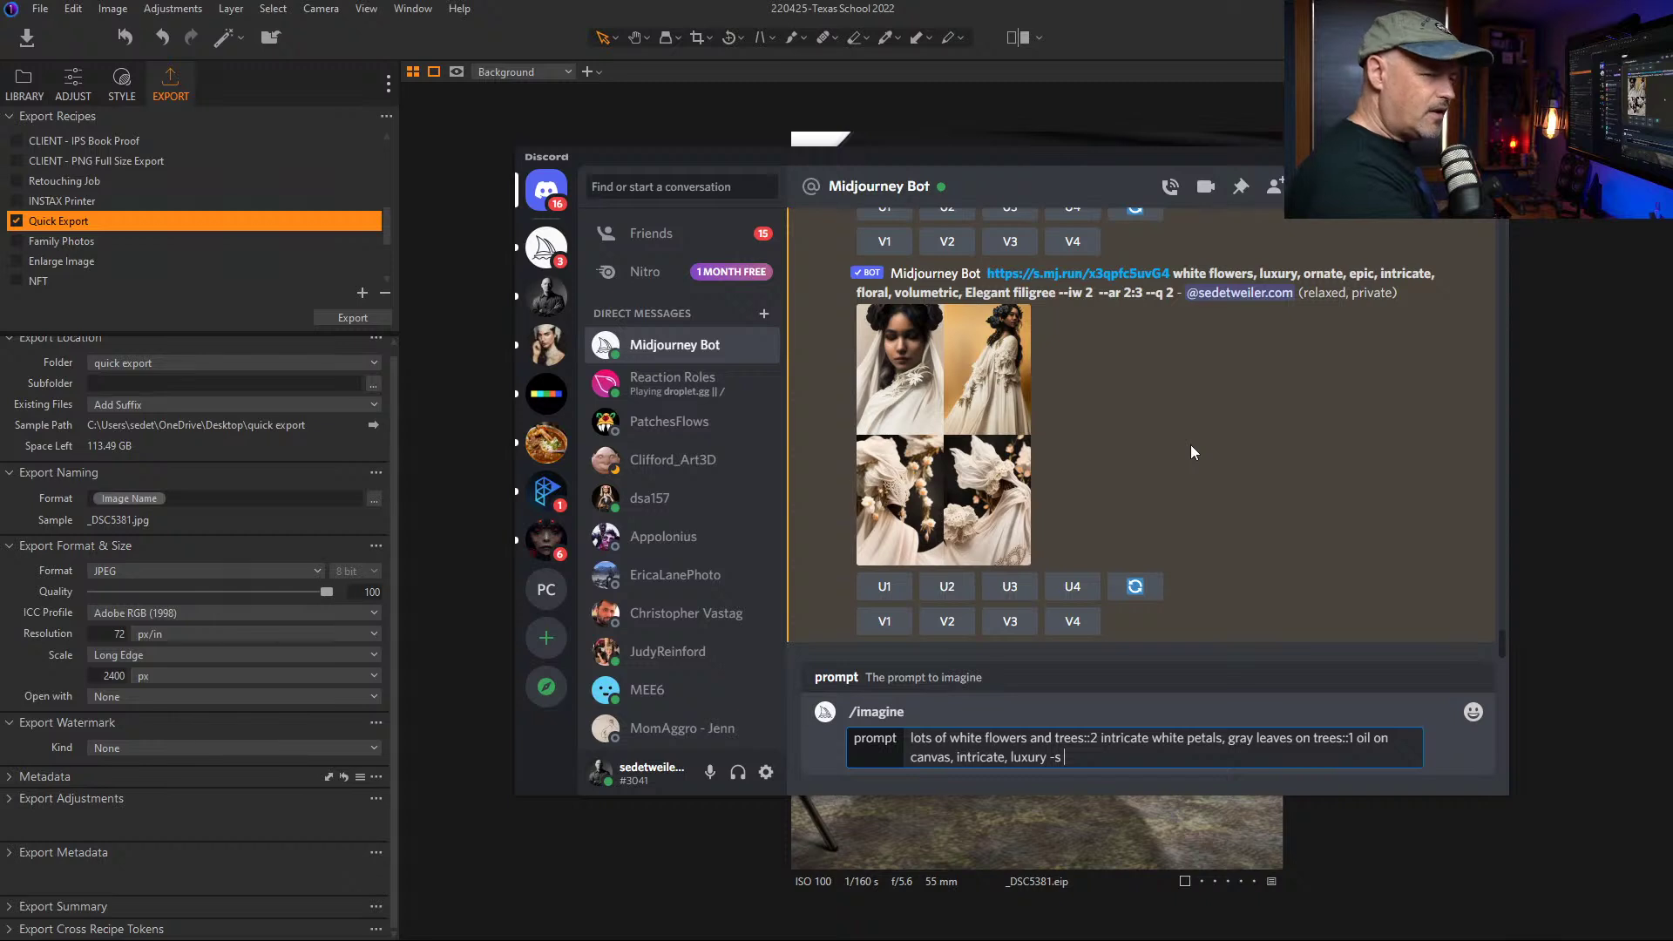
pyautogui.write(' 1000')
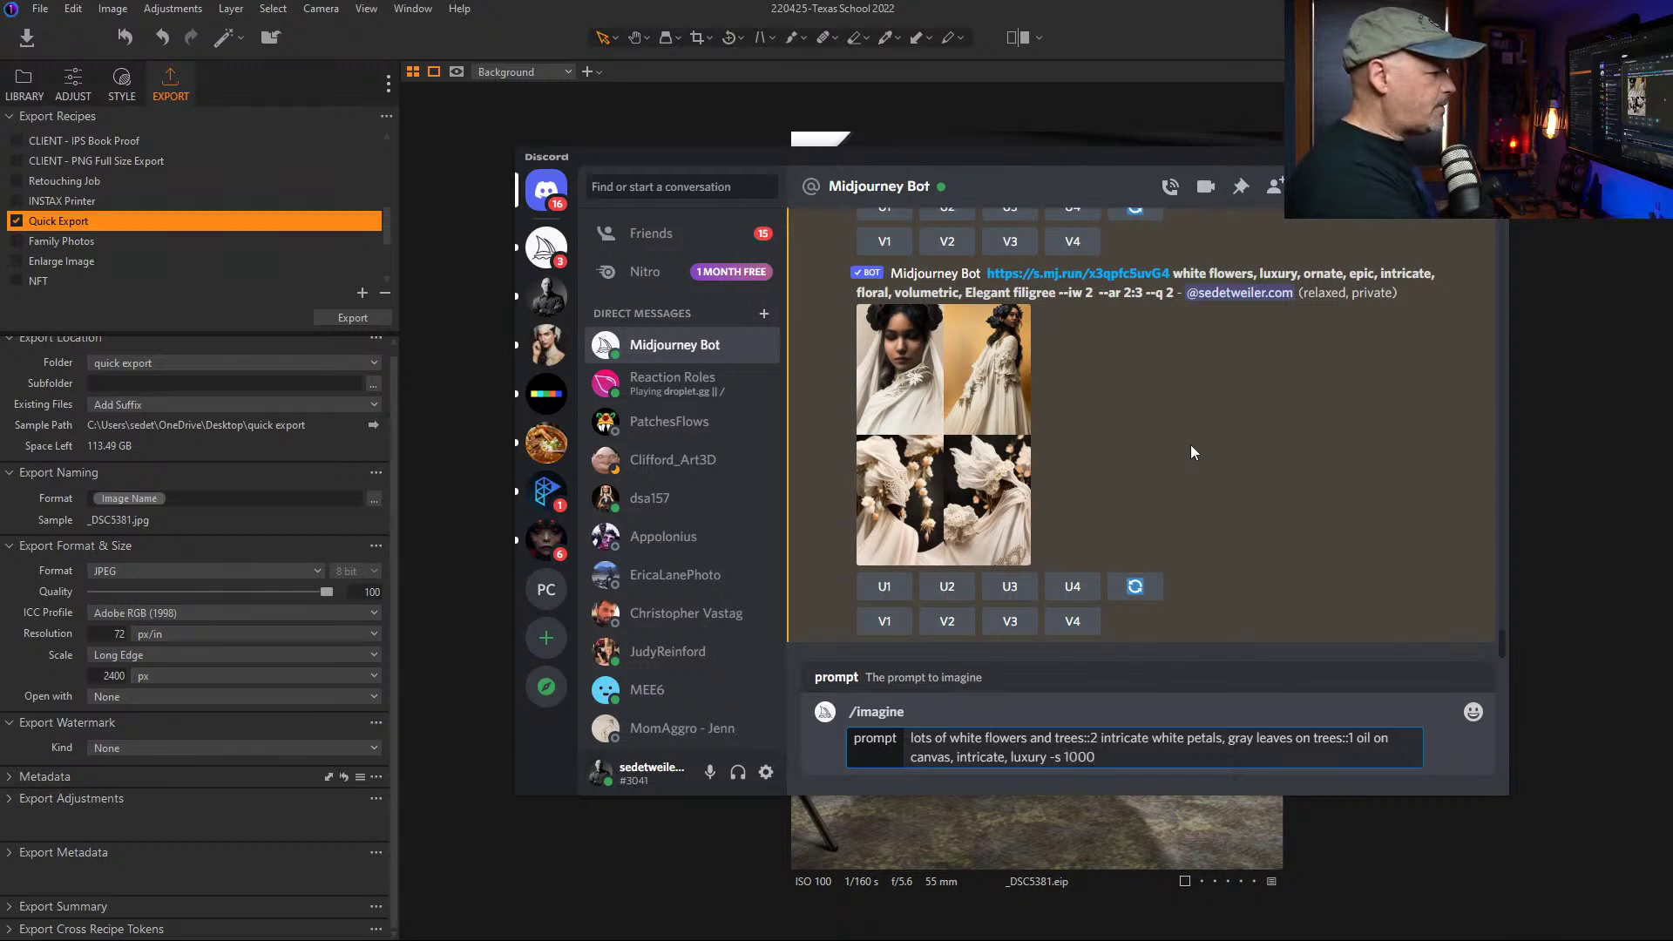
pyautogui.write('0')
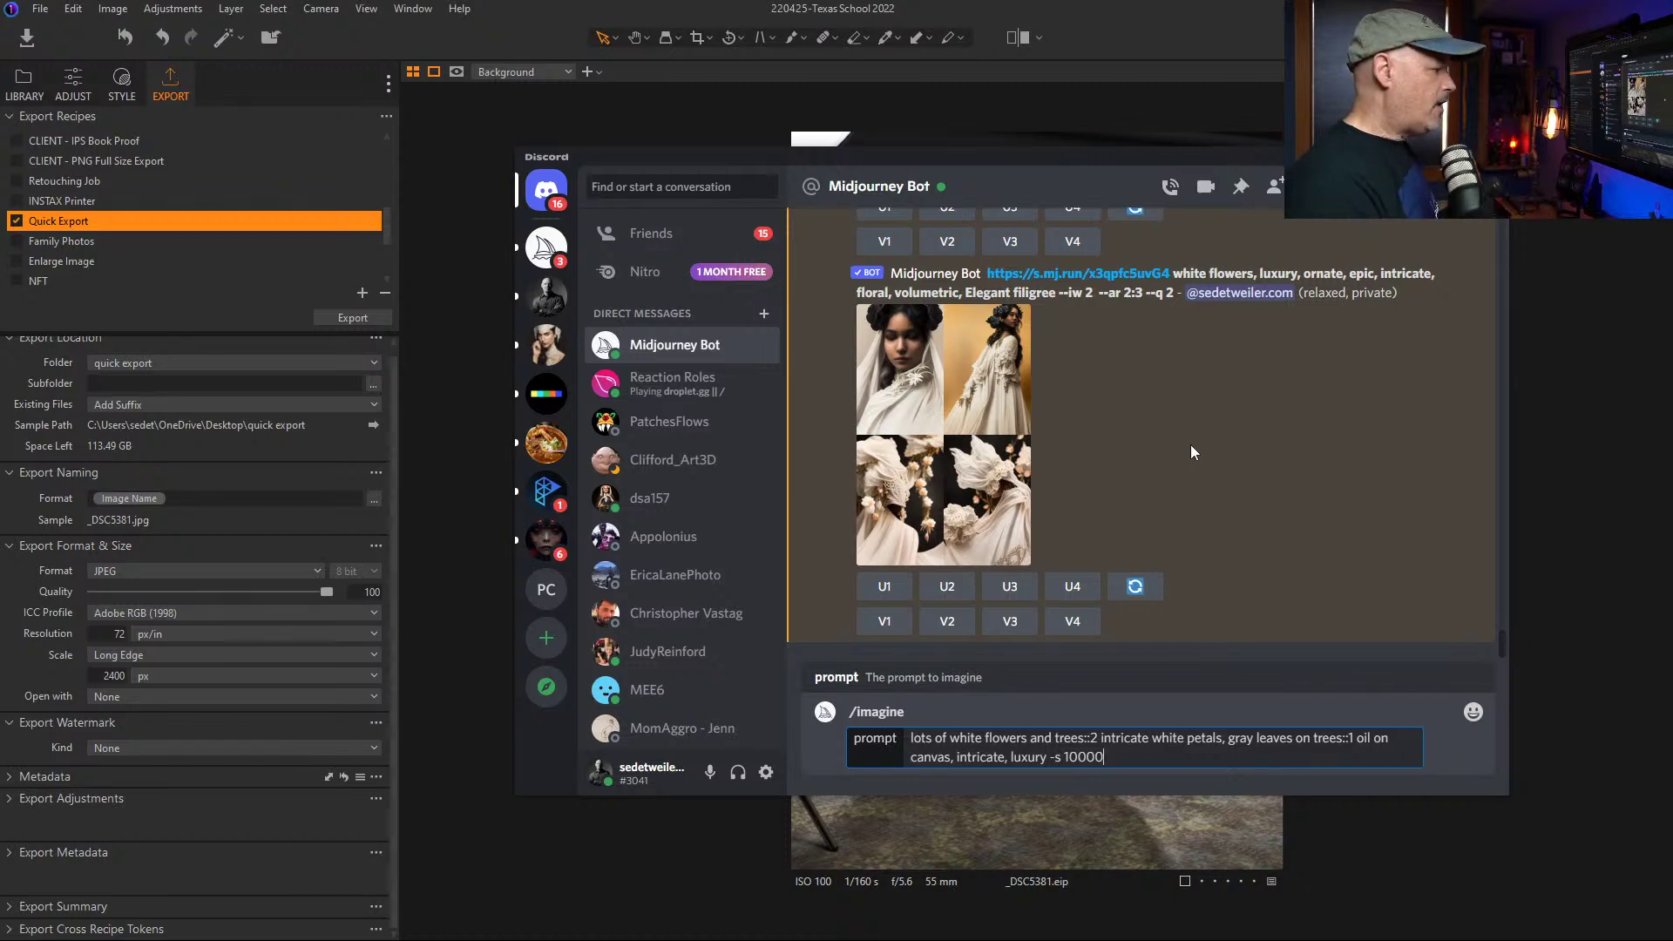
pyautogui.write('--')
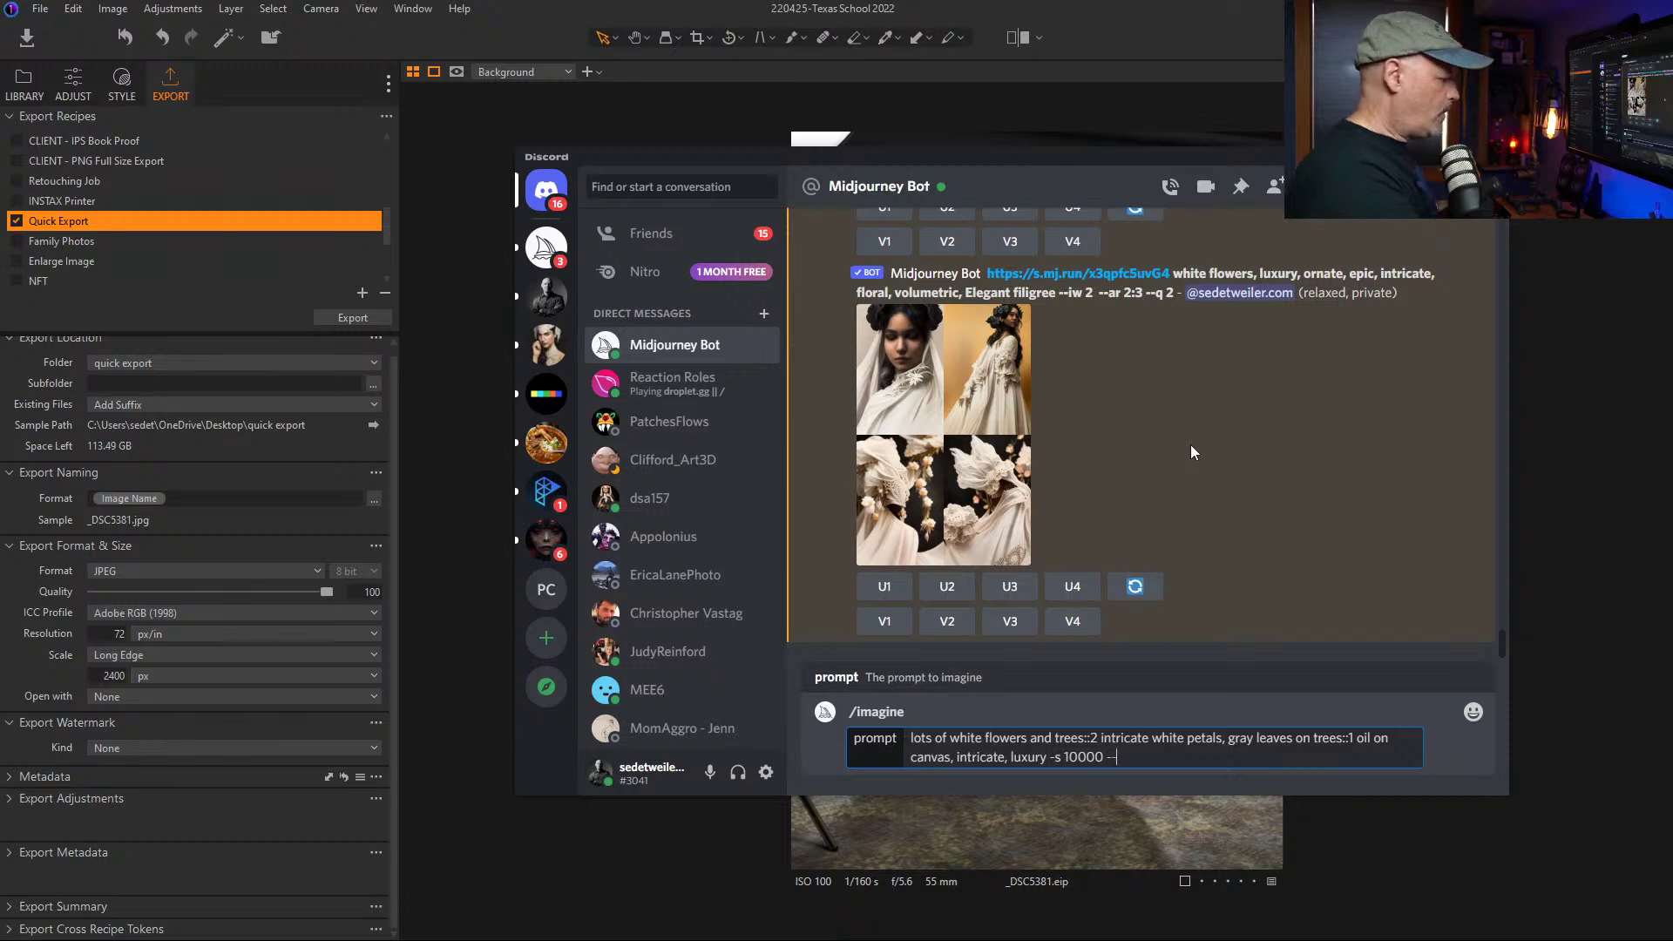
pyautogui.press('BackSpace')
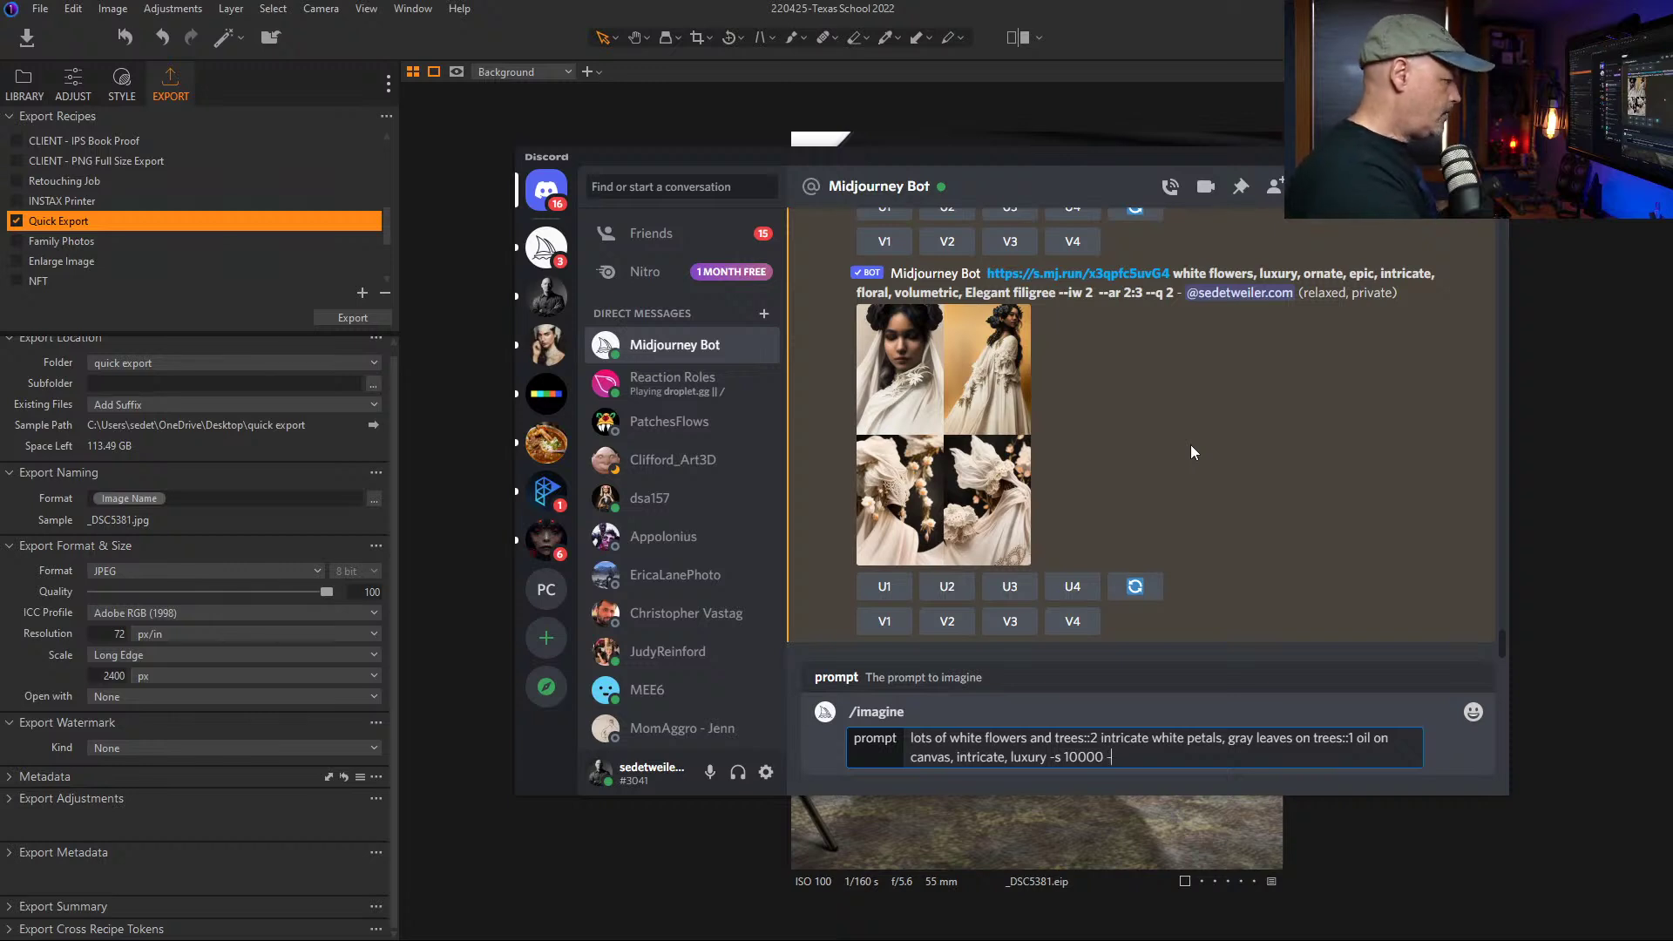
pyautogui.press('Left')
pyautogui.press('Left')
pyautogui.press('Left')
pyautogui.press('Left')
pyautogui.press('Left')
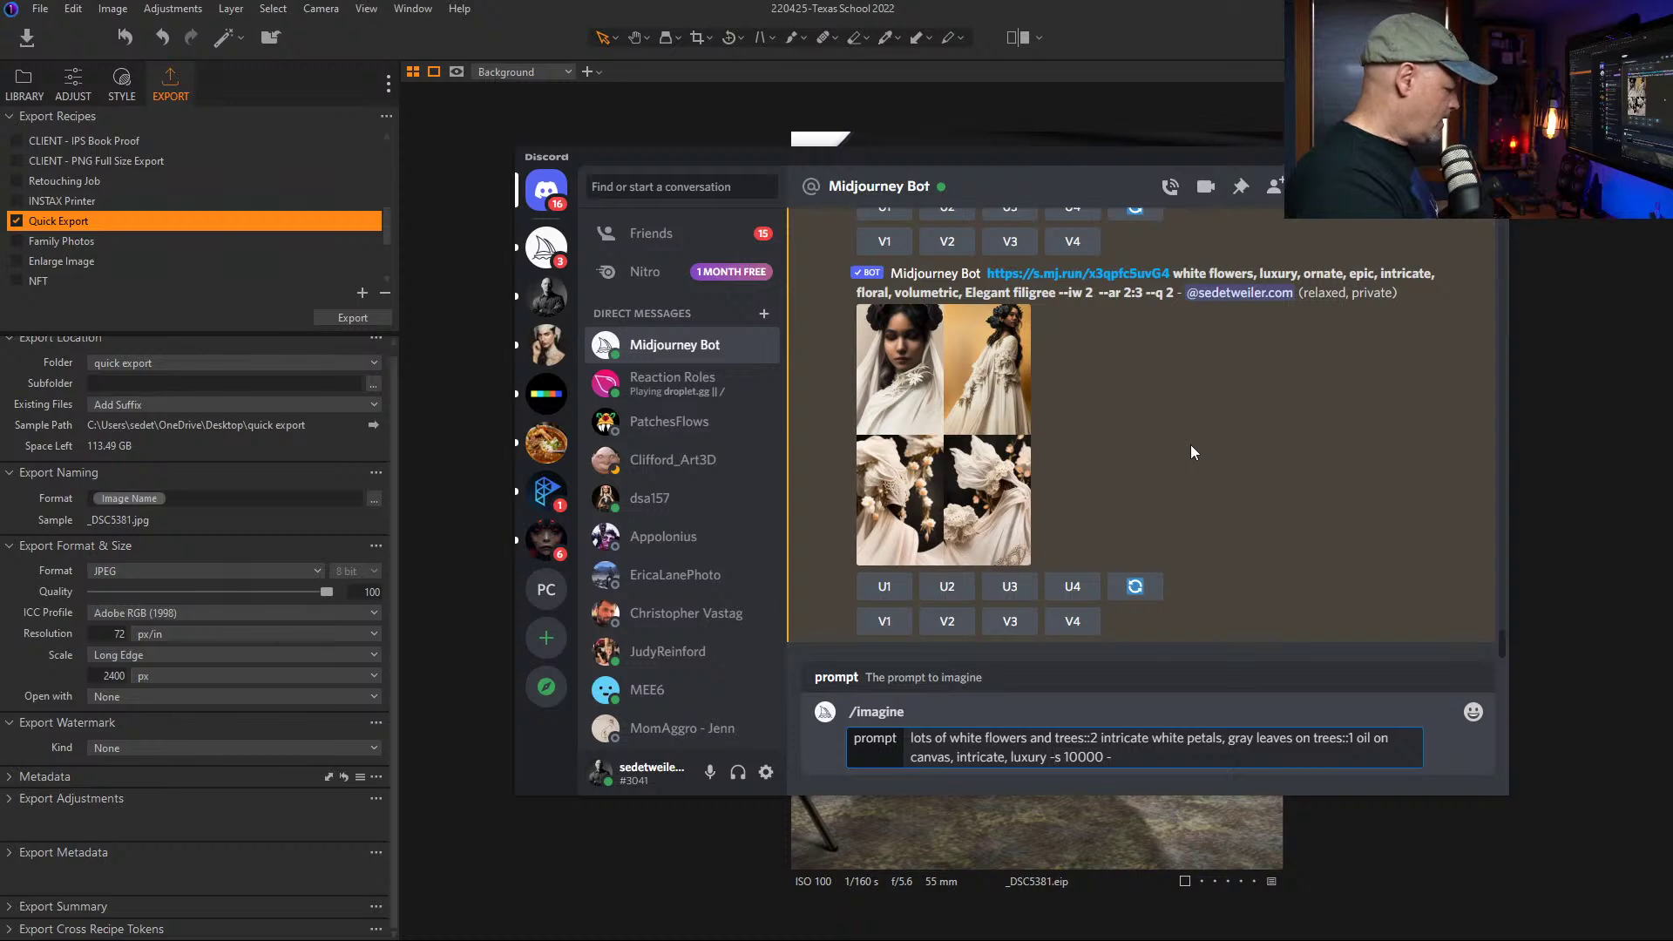
pyautogui.write('-')
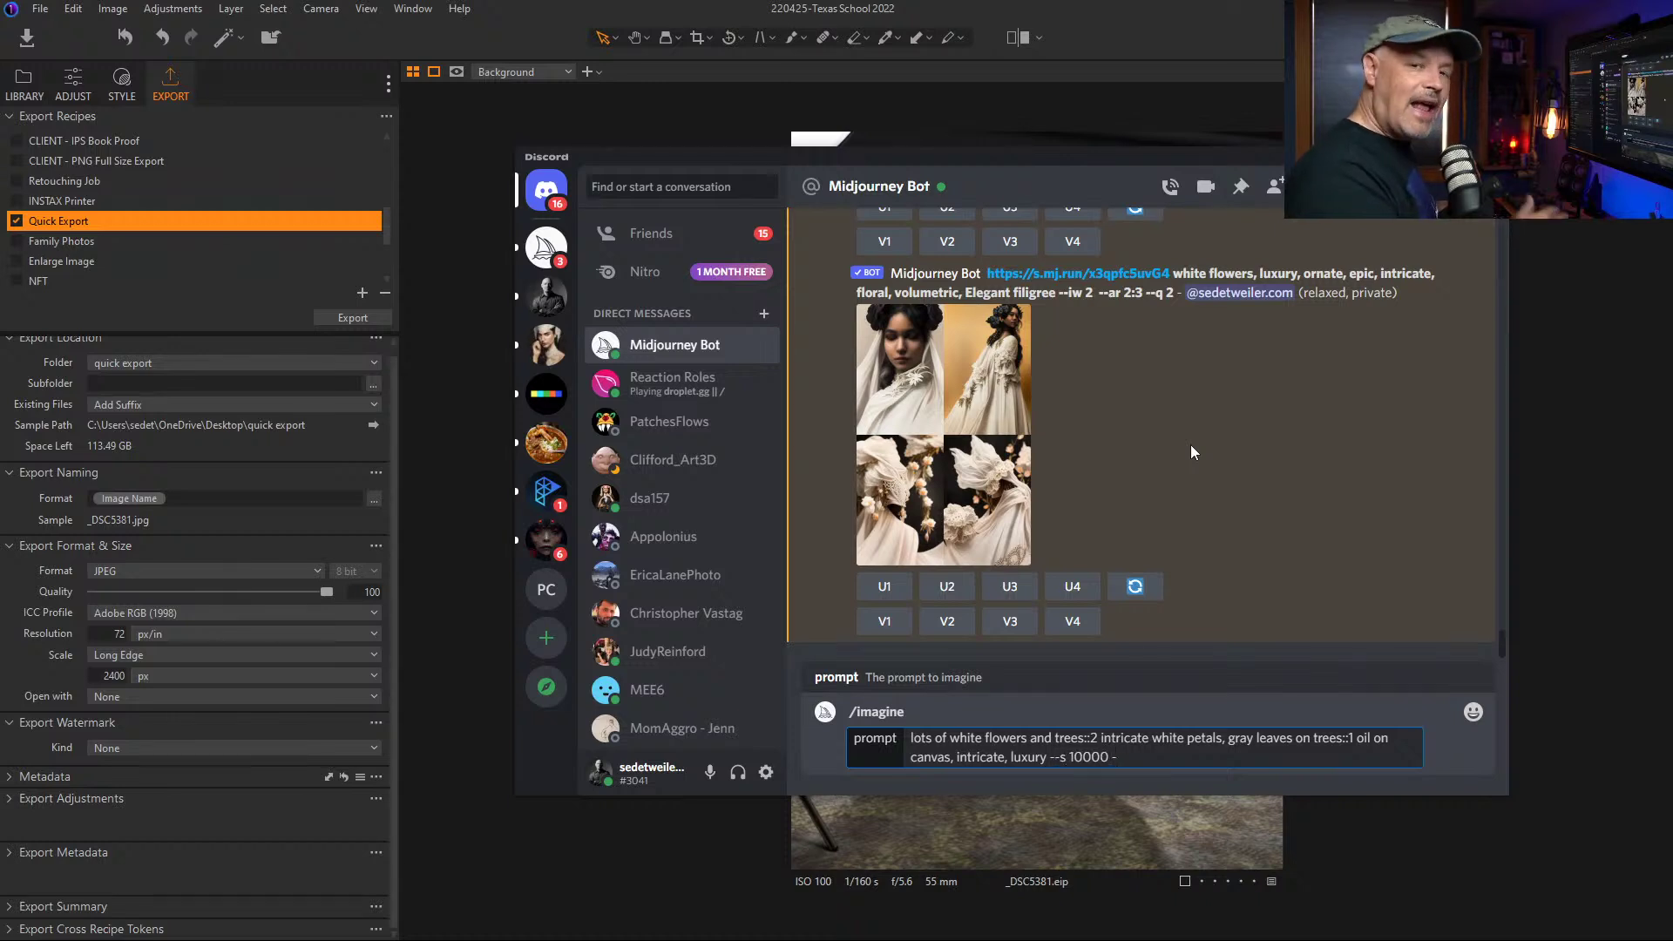
# Step: Add "--no people --portrait" to the end of the prompt and submit it
pyautogui.write('-')
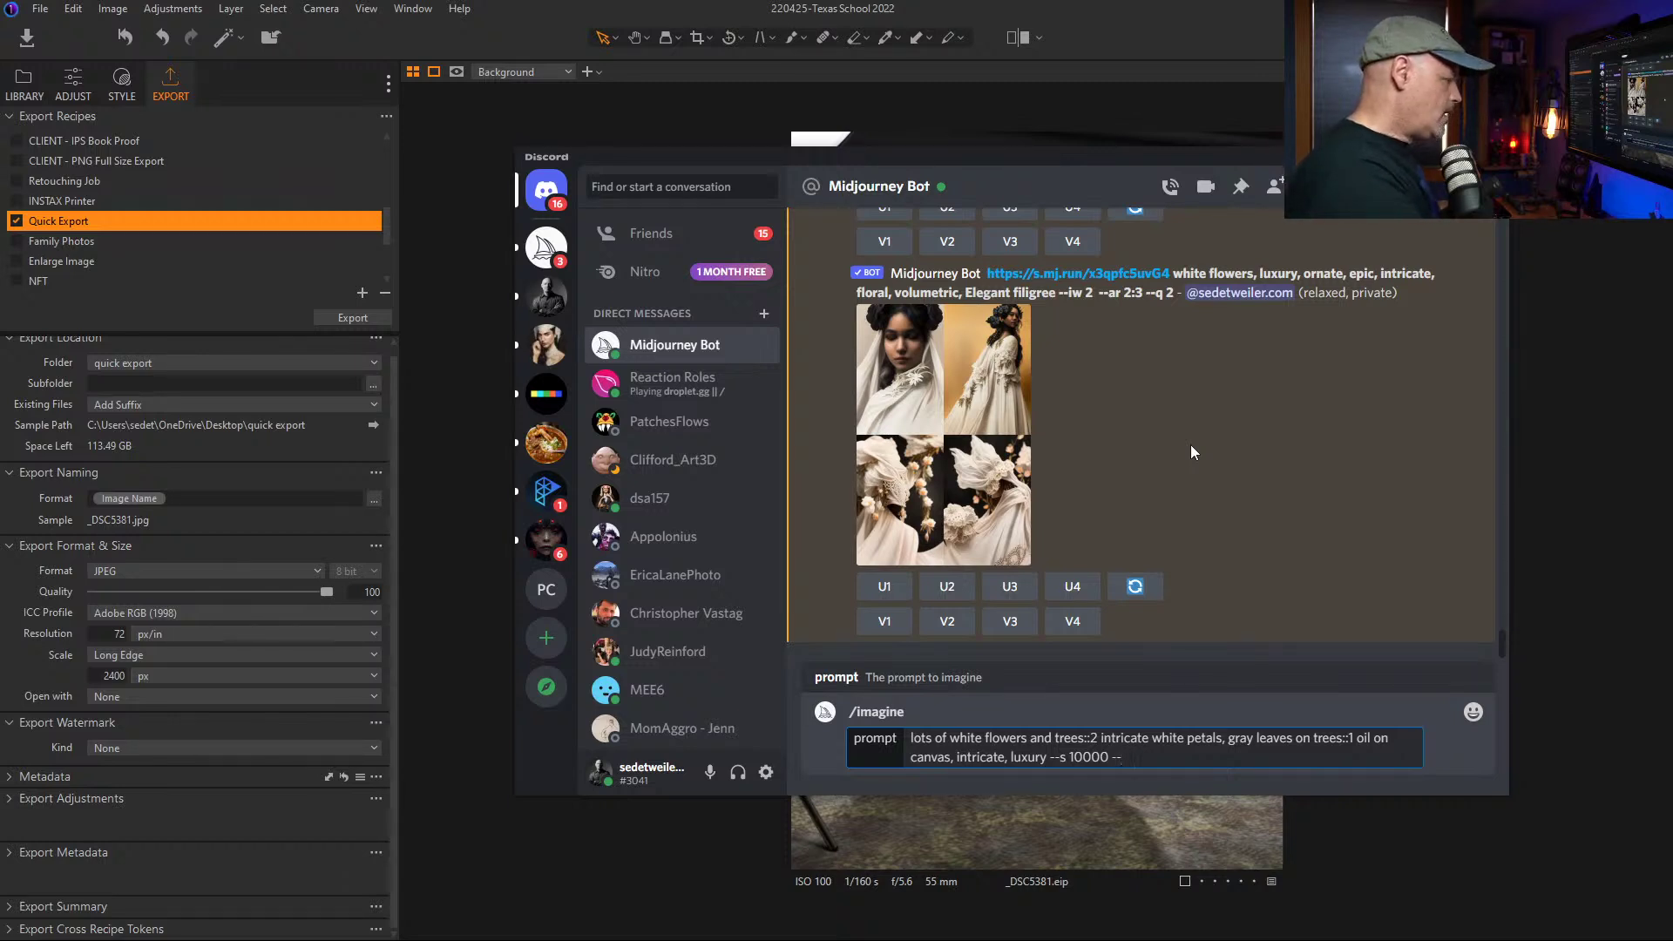
pyautogui.write('no people --porter')
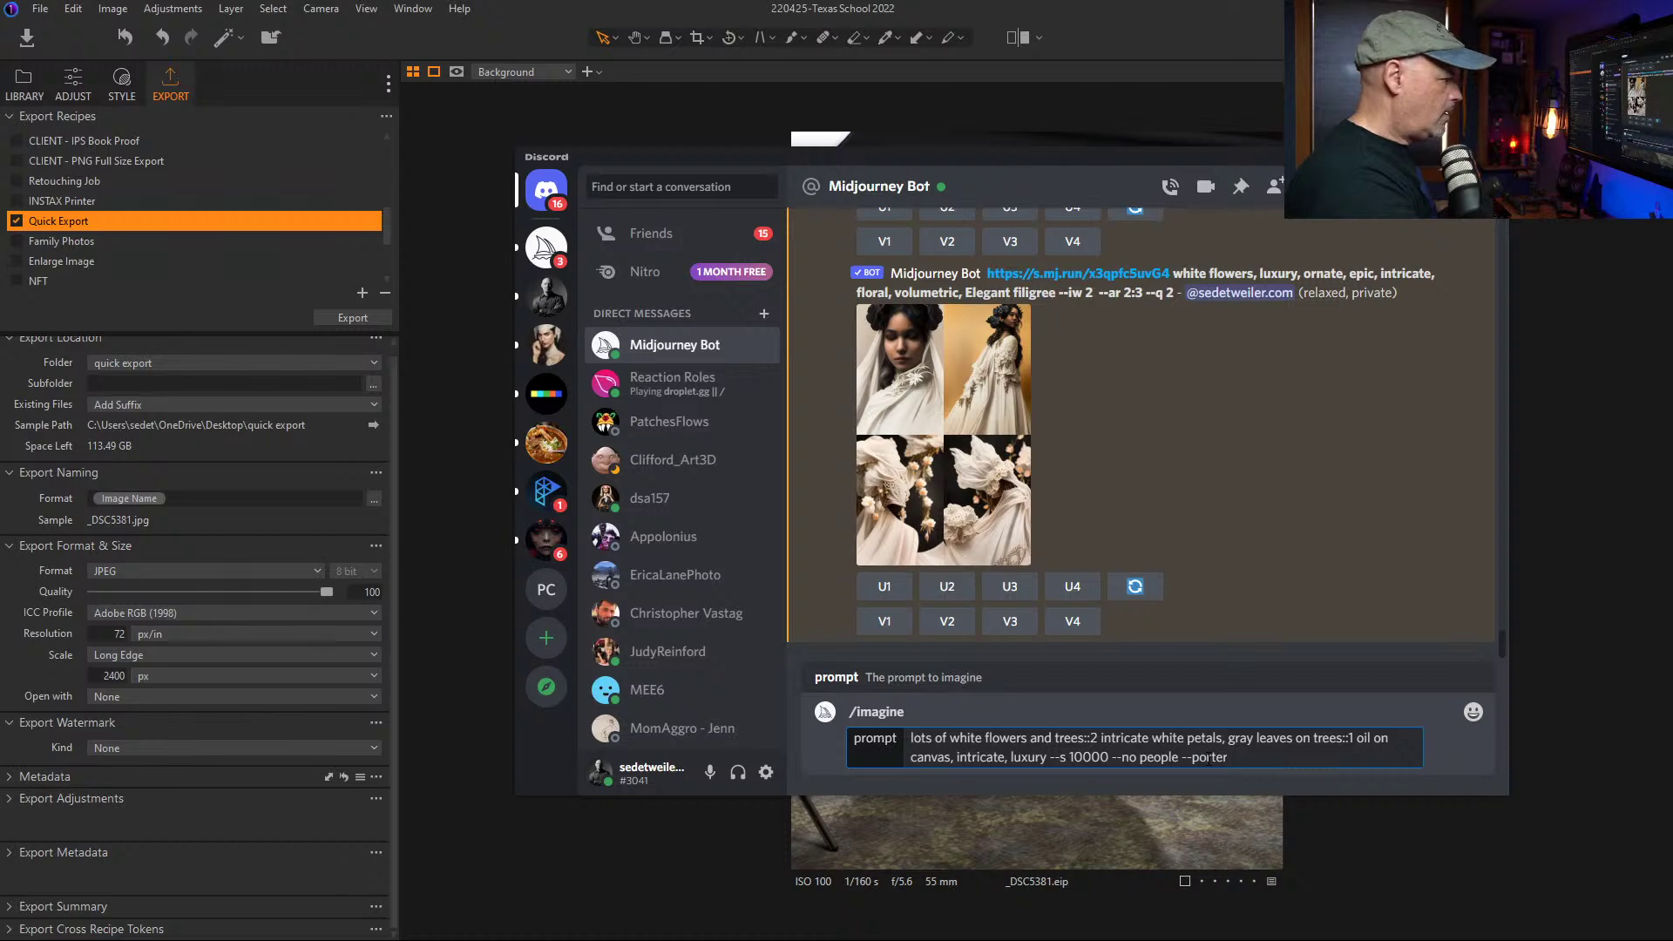
pyautogui.press('BackSpace')
pyautogui.press('BackSpace')
pyautogui.write('rait')
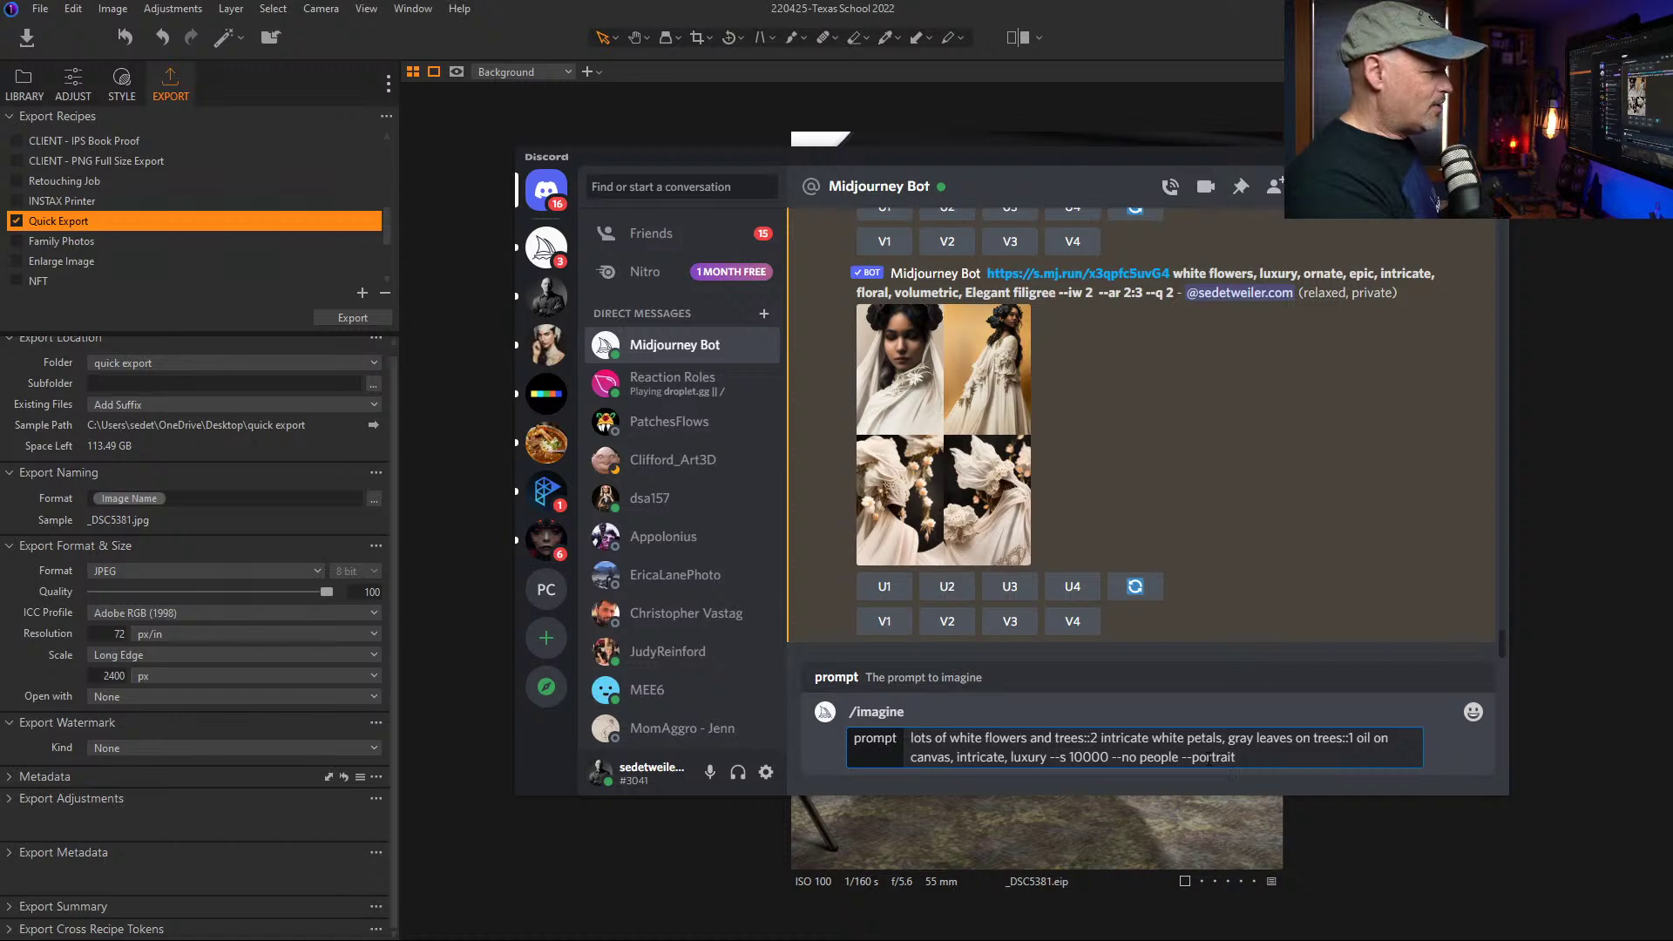
pyautogui.press('Return')
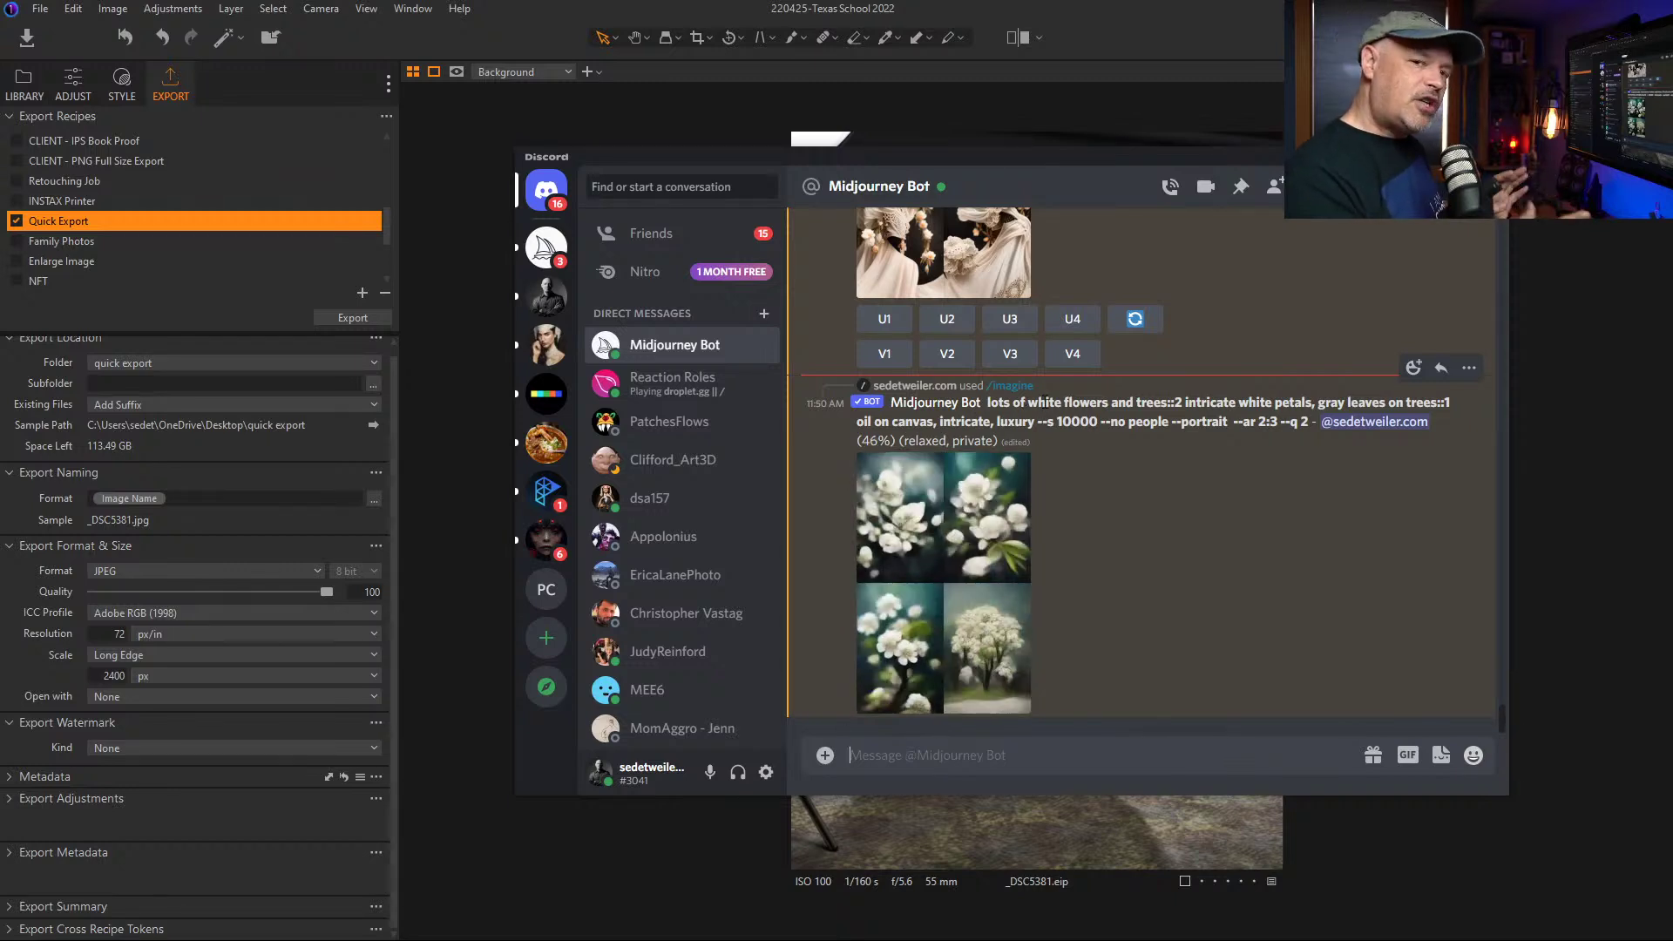
# Step: Copy the white flowers and trees prompt with its parameters and paste it into a new /imagine command
pyautogui.moveTo(1304, 421); pyautogui.dragTo(987, 403)
pyautogui.hotkey('ctrl', 'c')
pyautogui.click(1050, 757)
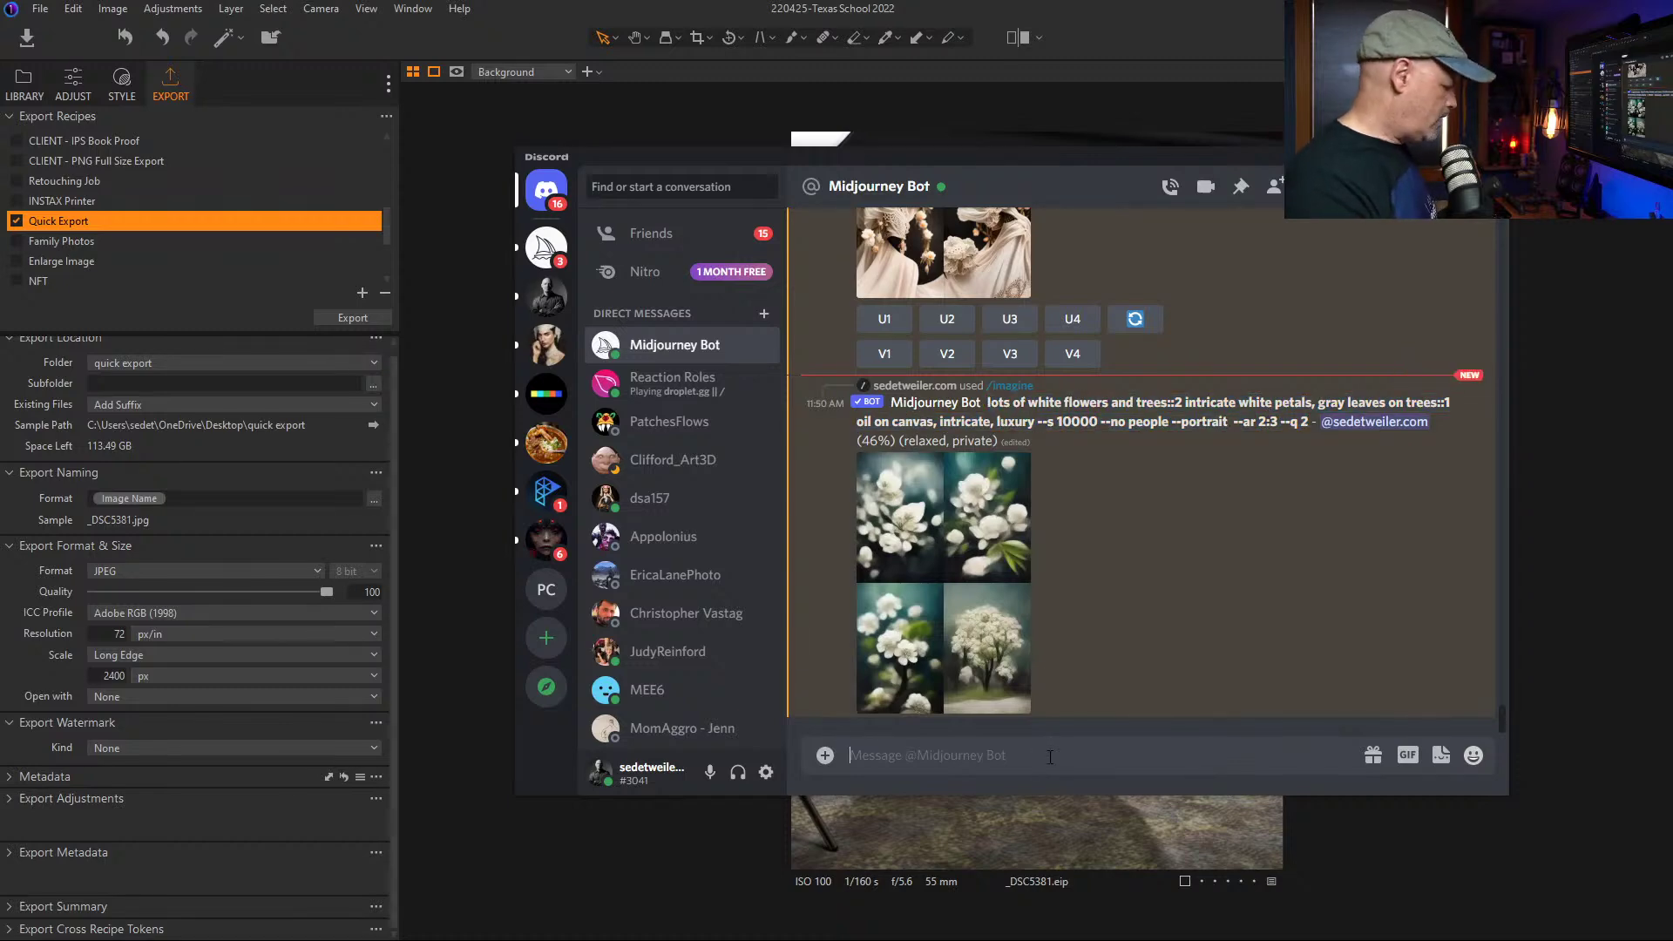
pyautogui.write('/i')
pyautogui.press('Tab')
pyautogui.hotkey('ctrl', 'v')
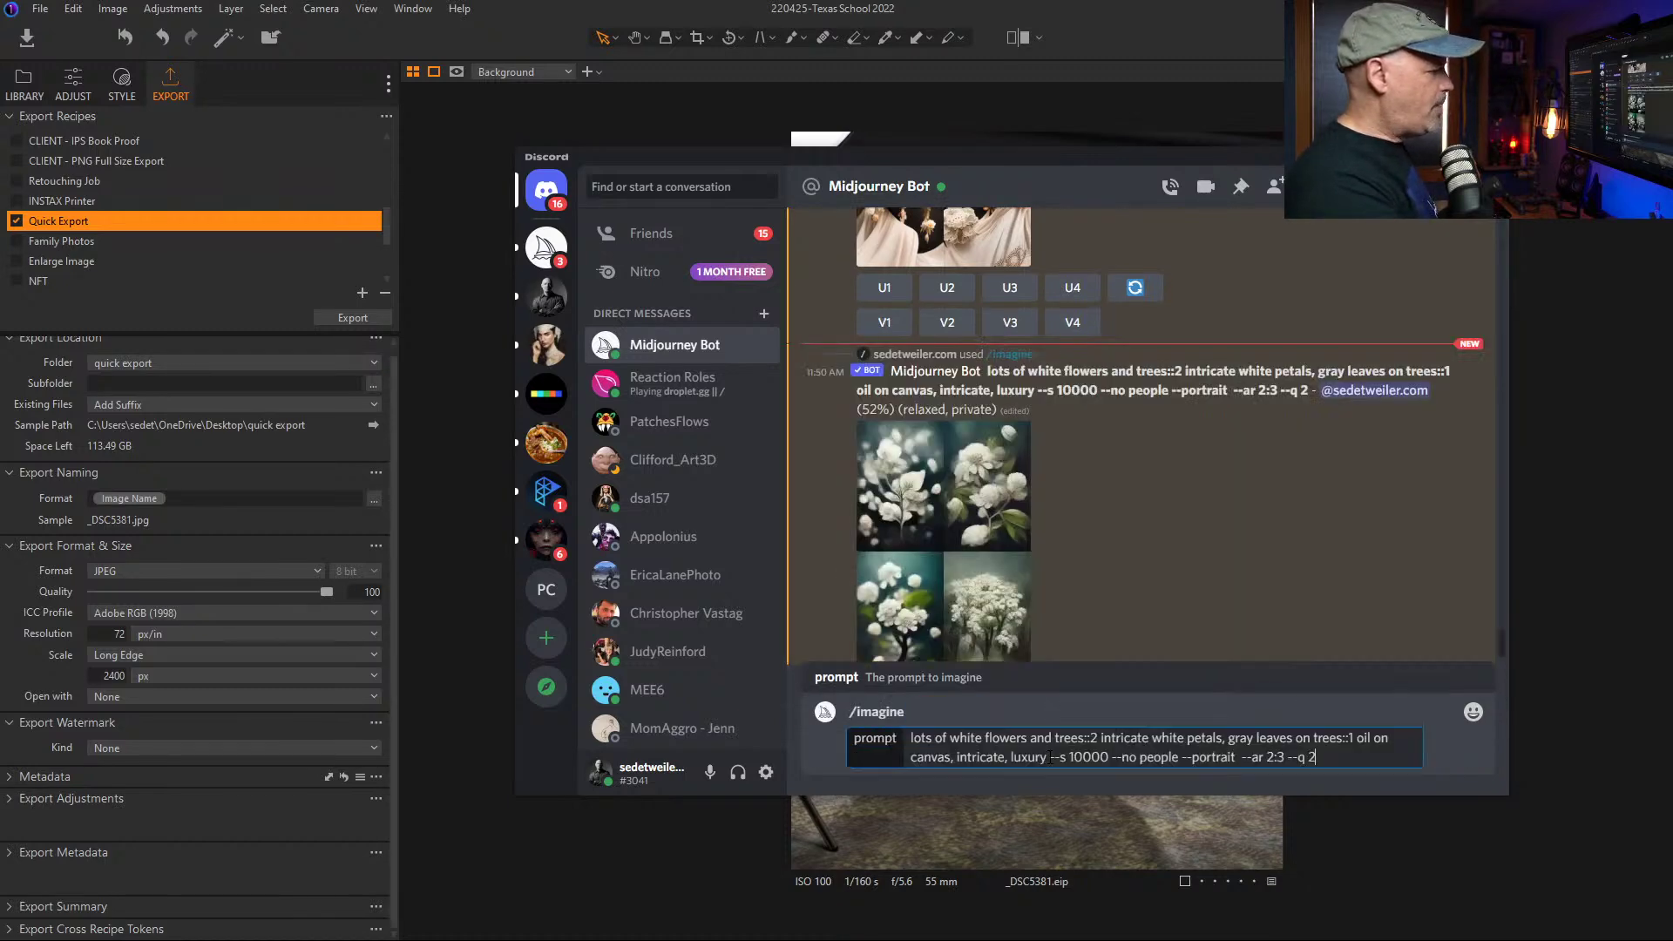
# Step: Replace "lots of" with "small" in the prompt and add the weight "::2" after "white flowers"
pyautogui.click(1024, 737)
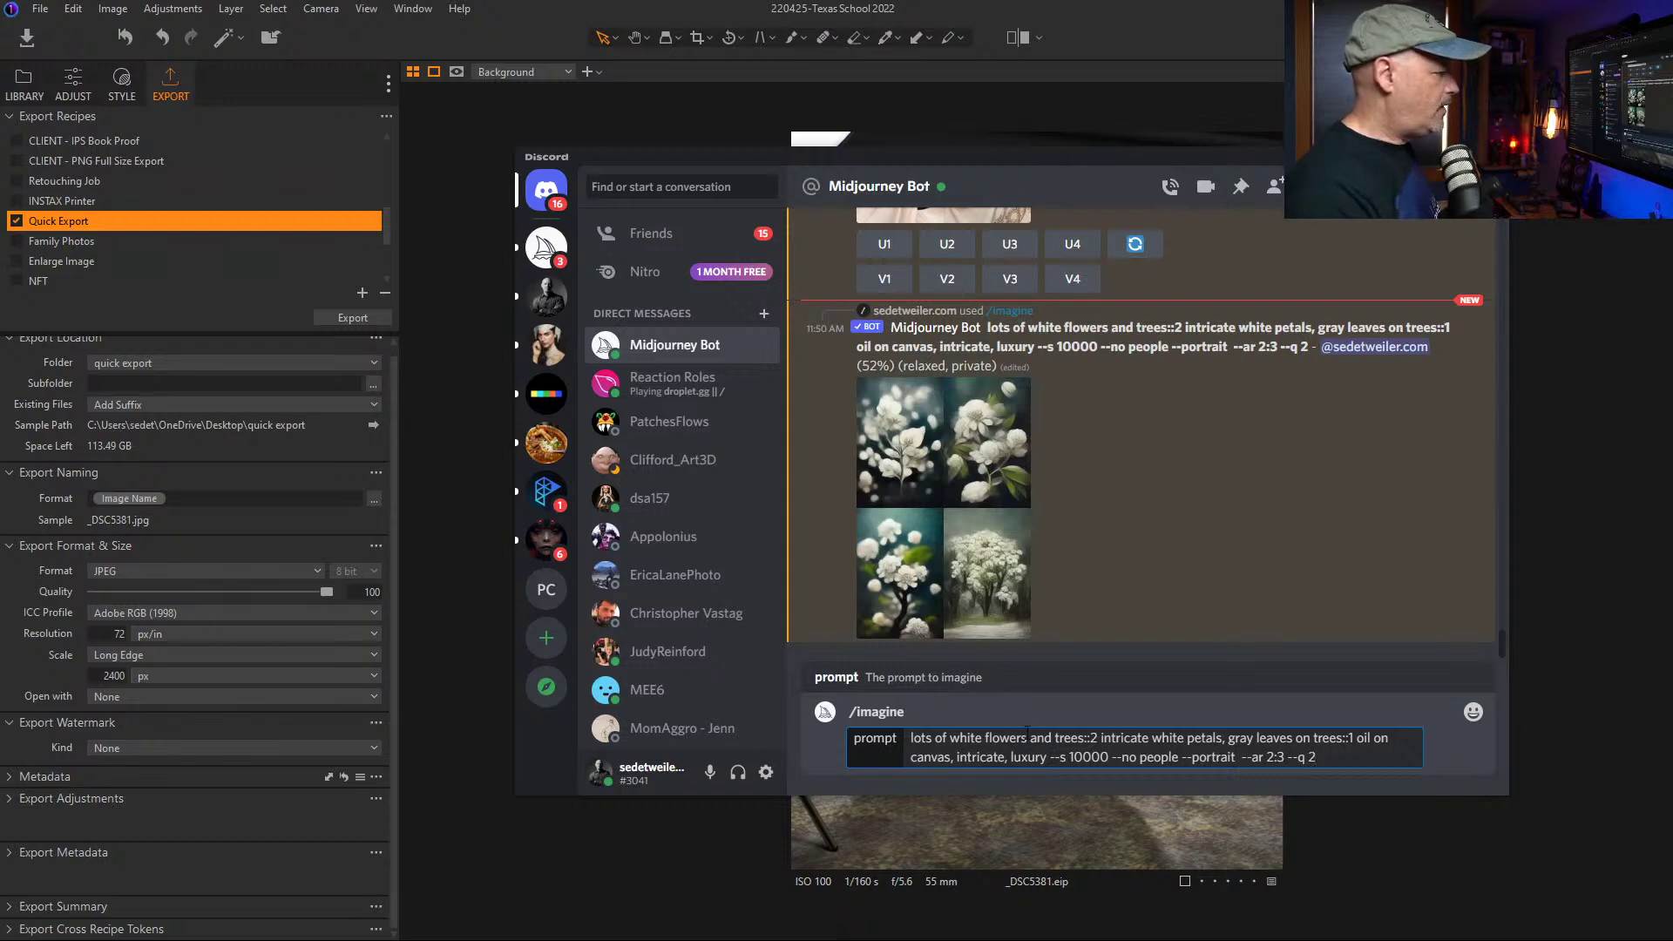
pyautogui.moveTo(949, 737); pyautogui.dragTo(910, 737)
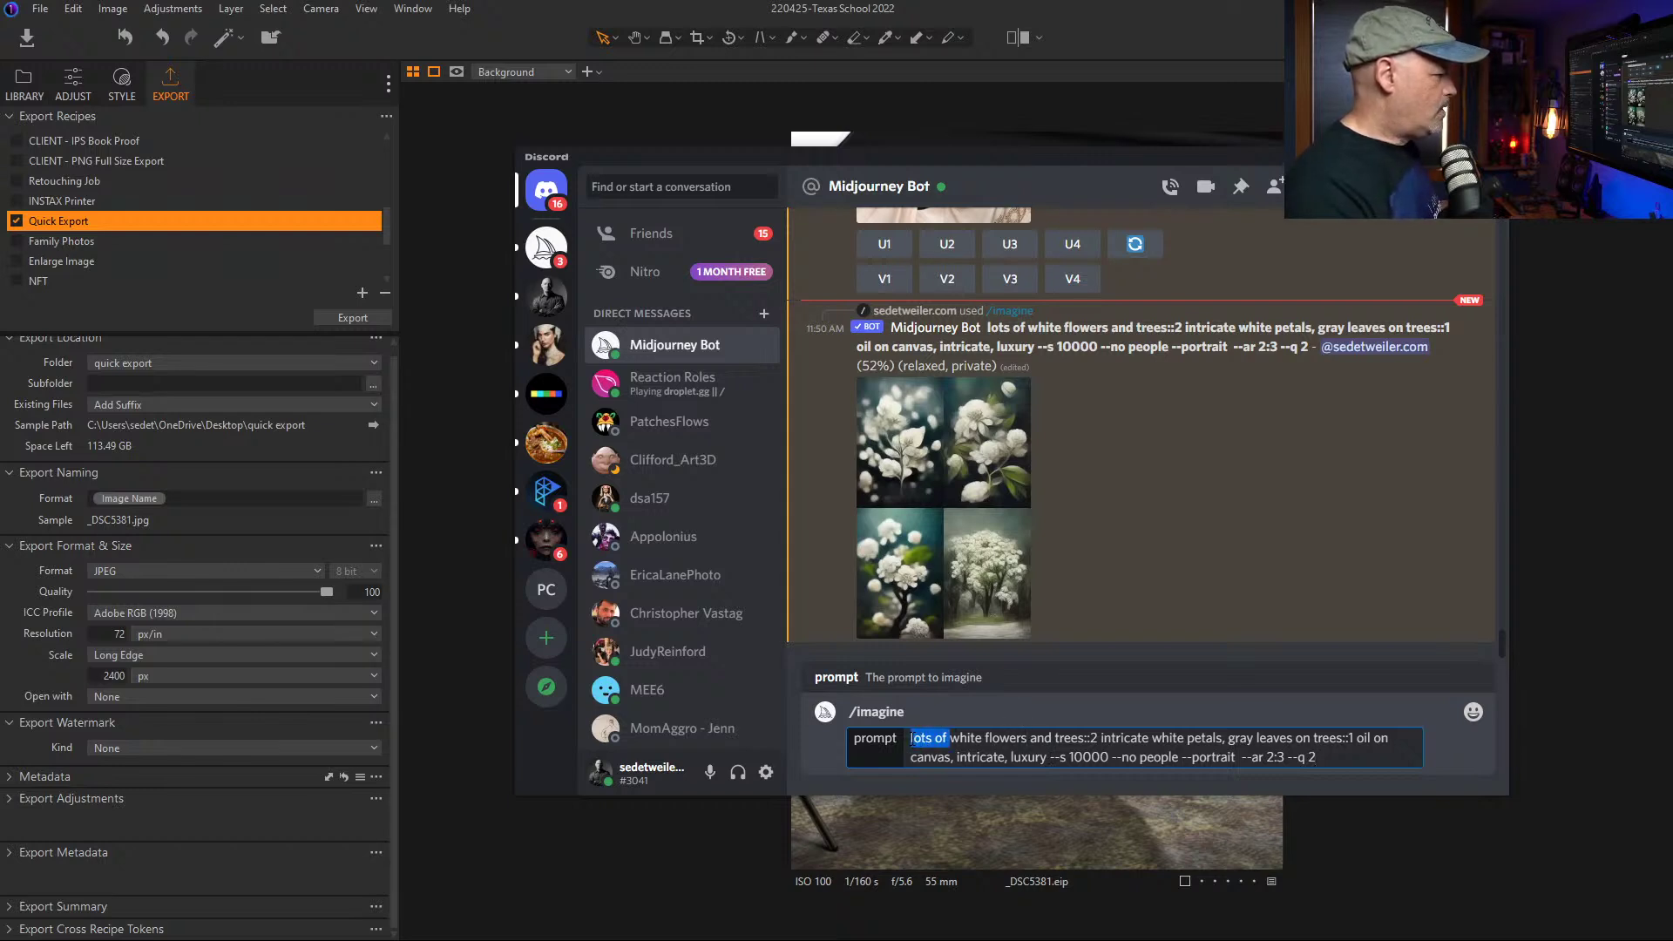
pyautogui.write('small ')
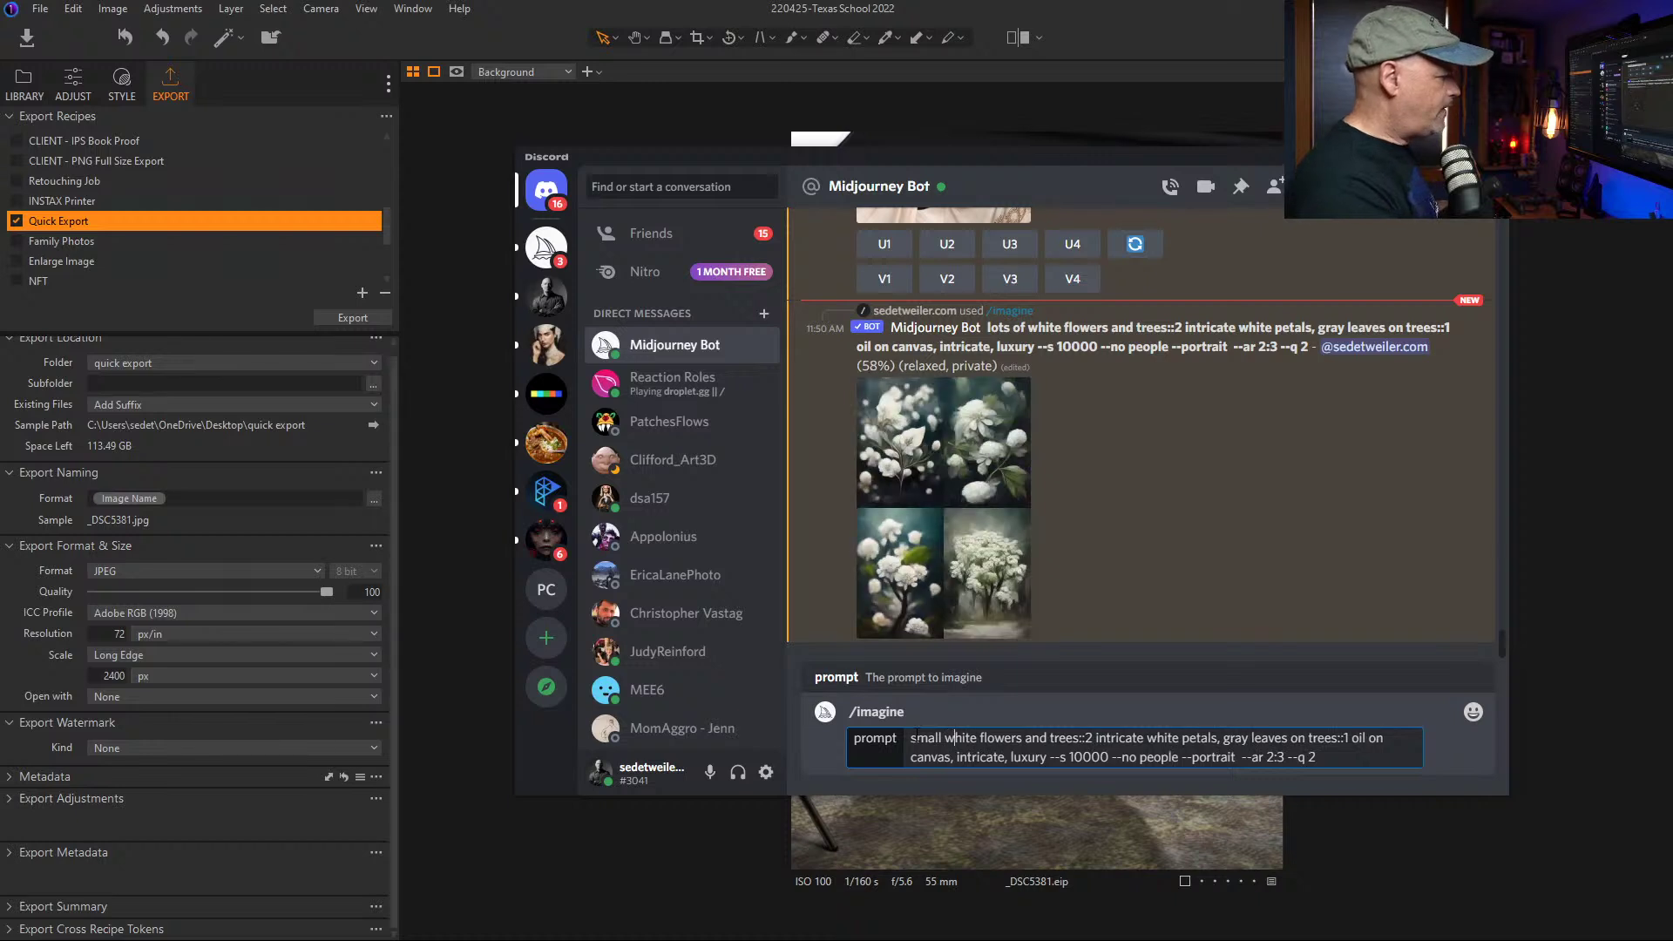
pyautogui.write('::2')
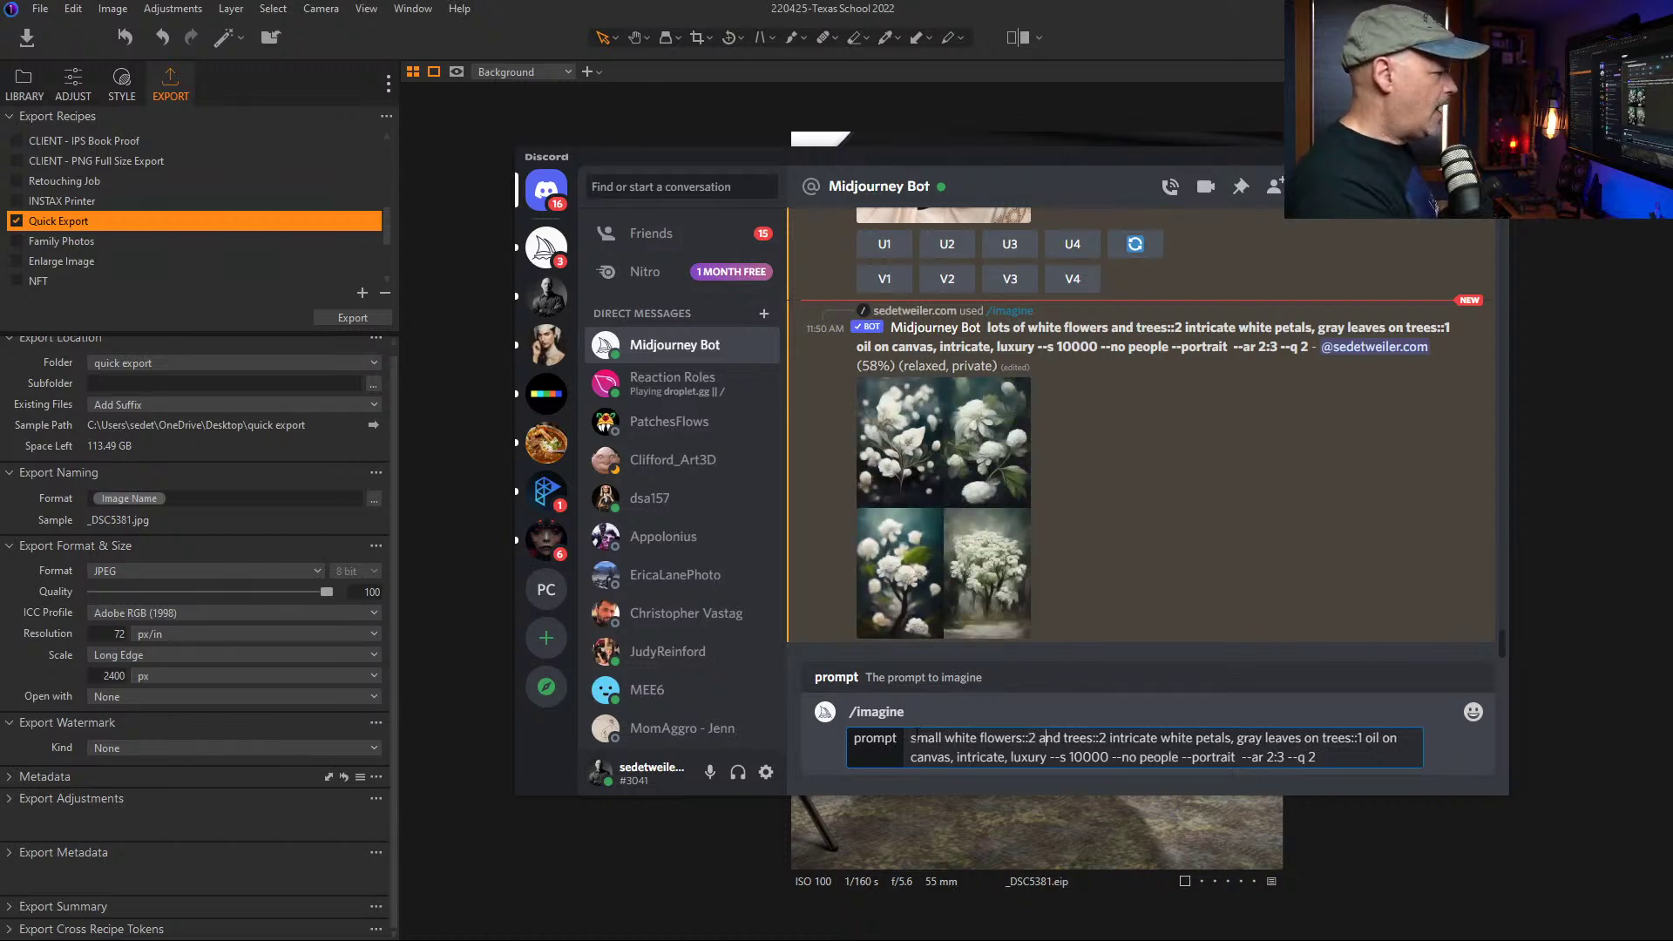
# Step: Remove "and" before trees and turn that phrase into "tall gray trees::3"
pyautogui.press('Delete')
pyautogui.press('Delete')
pyautogui.press('Delete')
pyautogui.press('Delete')
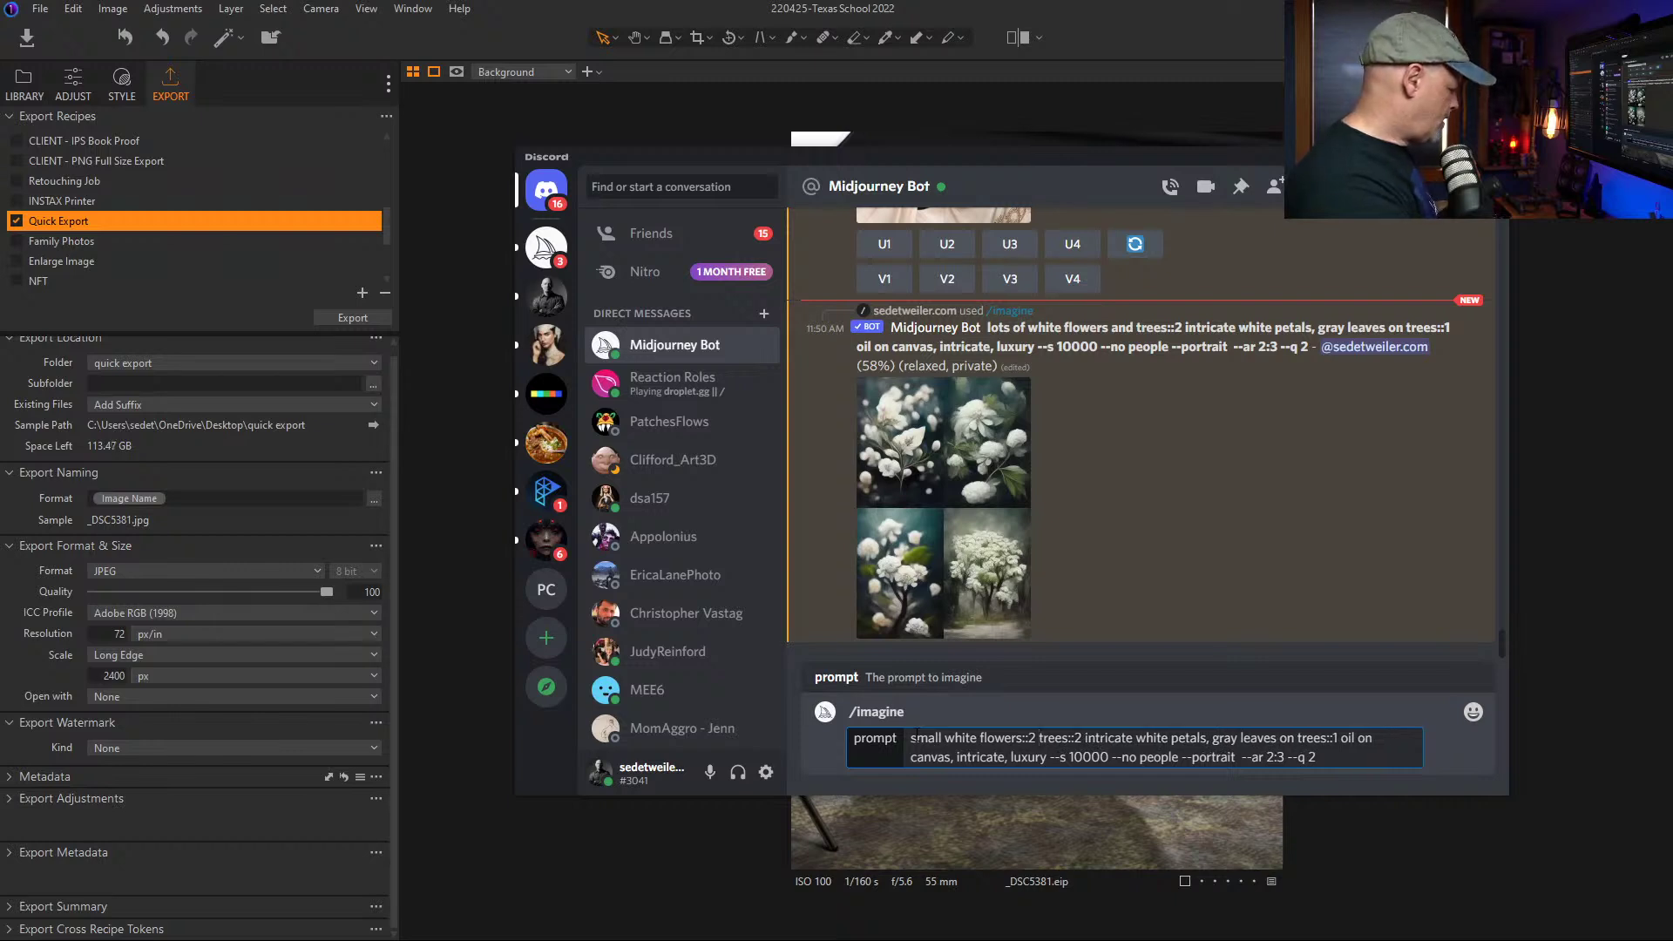
pyautogui.write('tall gray')
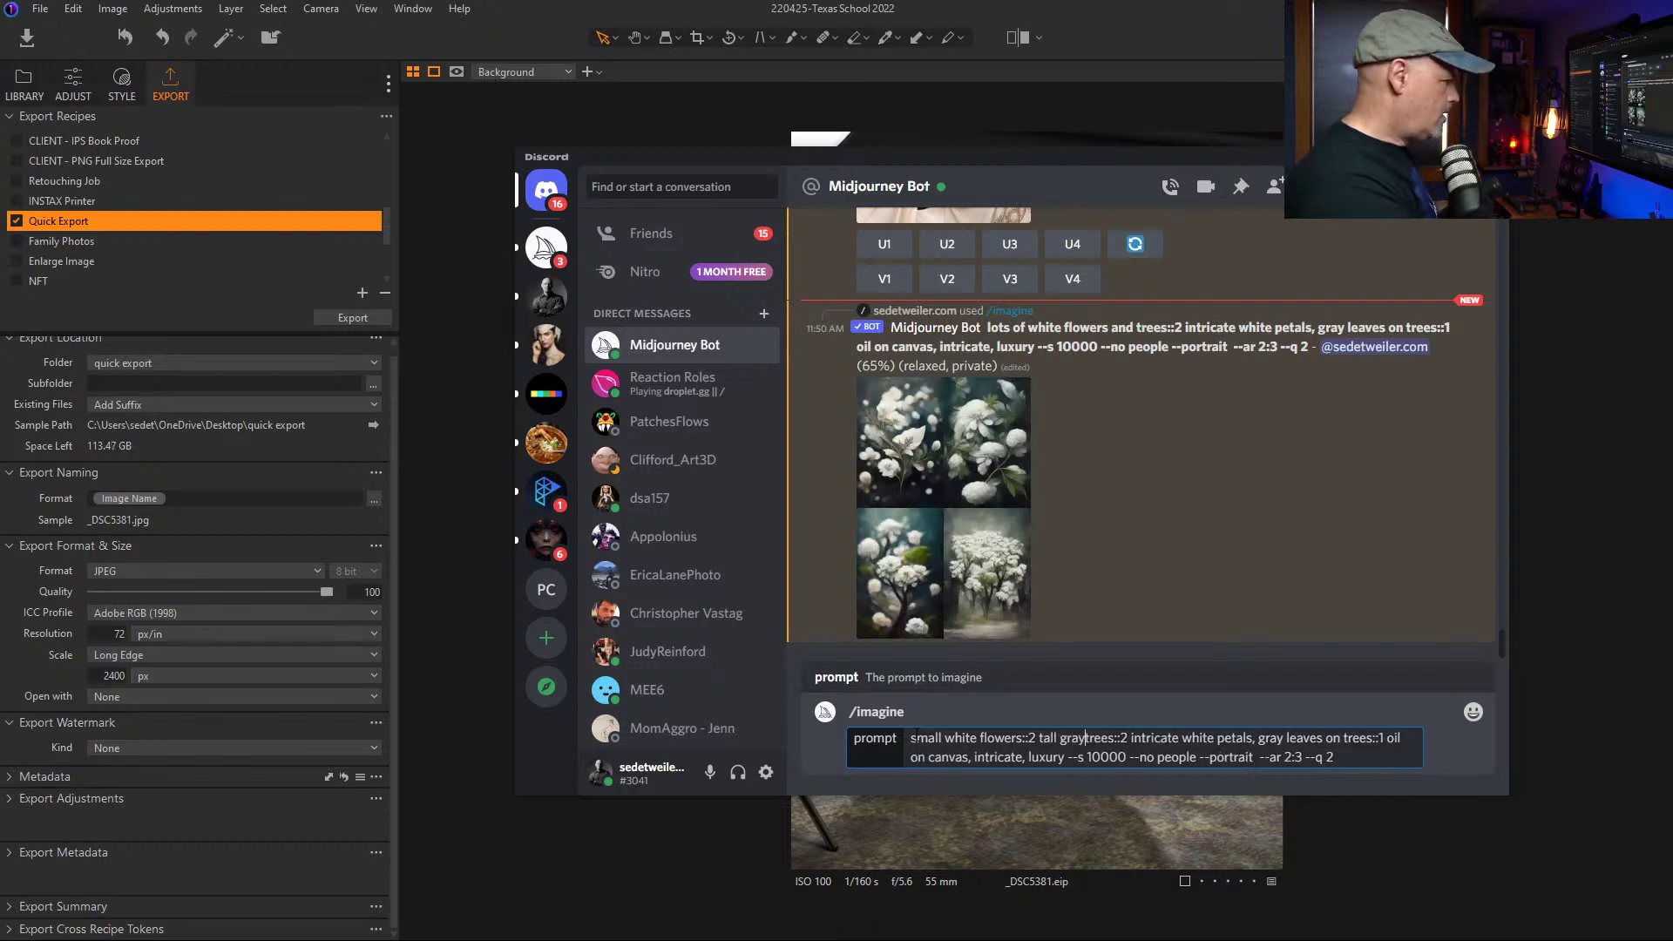
pyautogui.press('Right')
pyautogui.press('Right')
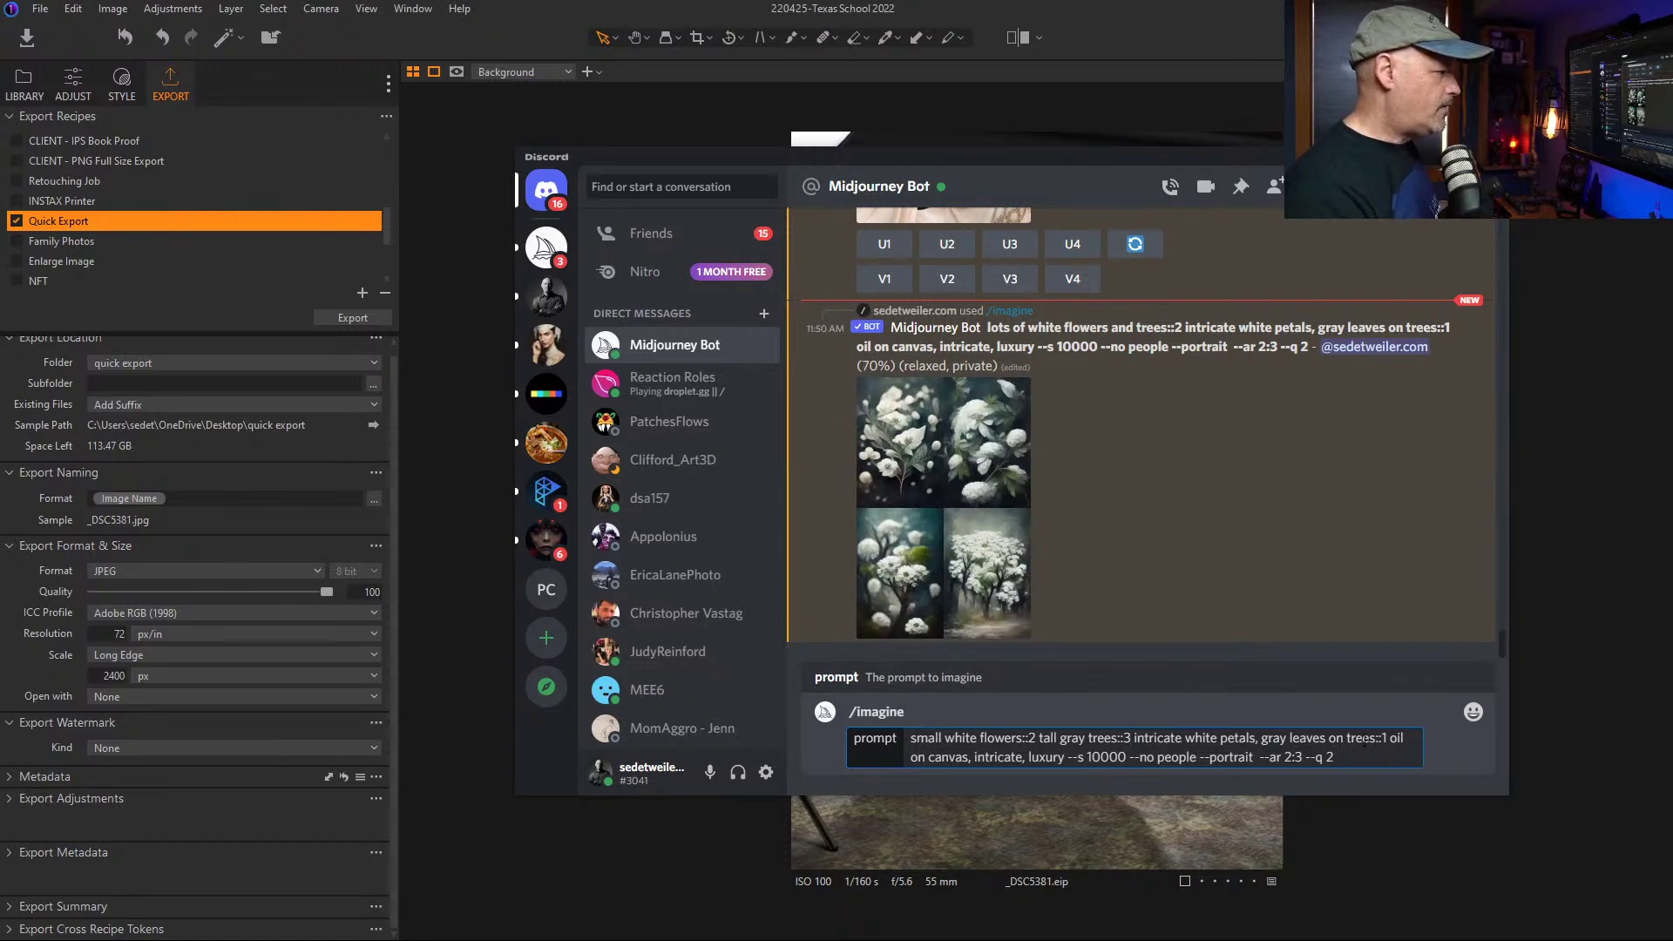
# Step: Replace the "::1" weight after "gray leaves on trees" with a comma and submit the prompt
pyautogui.moveTo(1385, 738); pyautogui.dragTo(1375, 738)
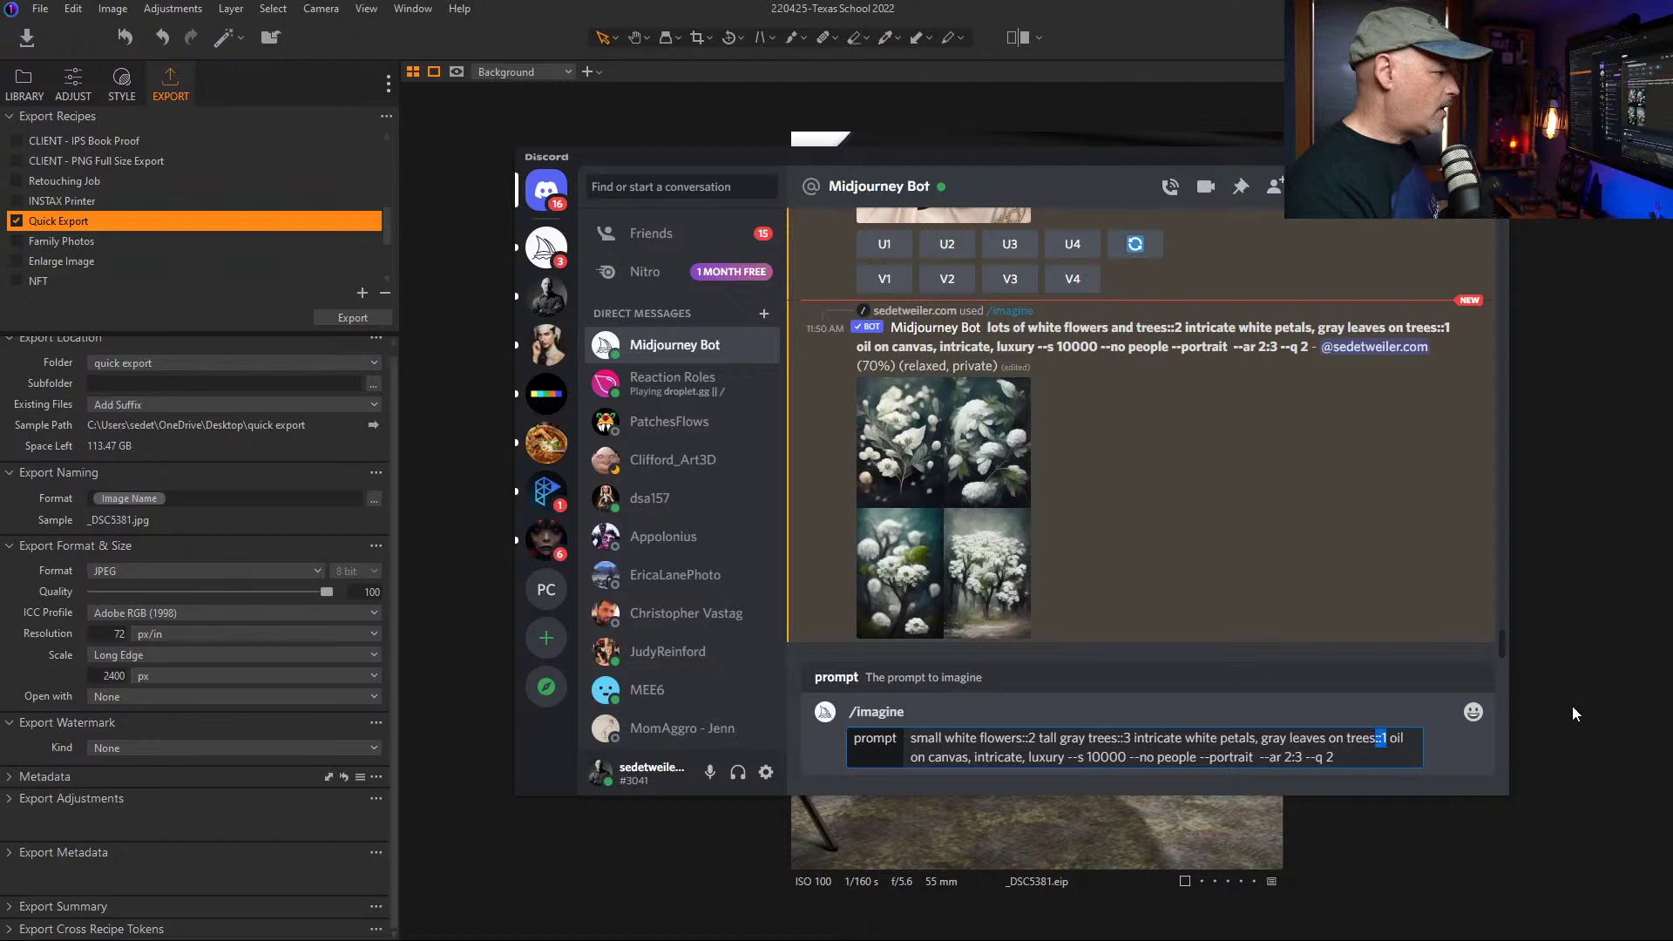
pyautogui.write(',')
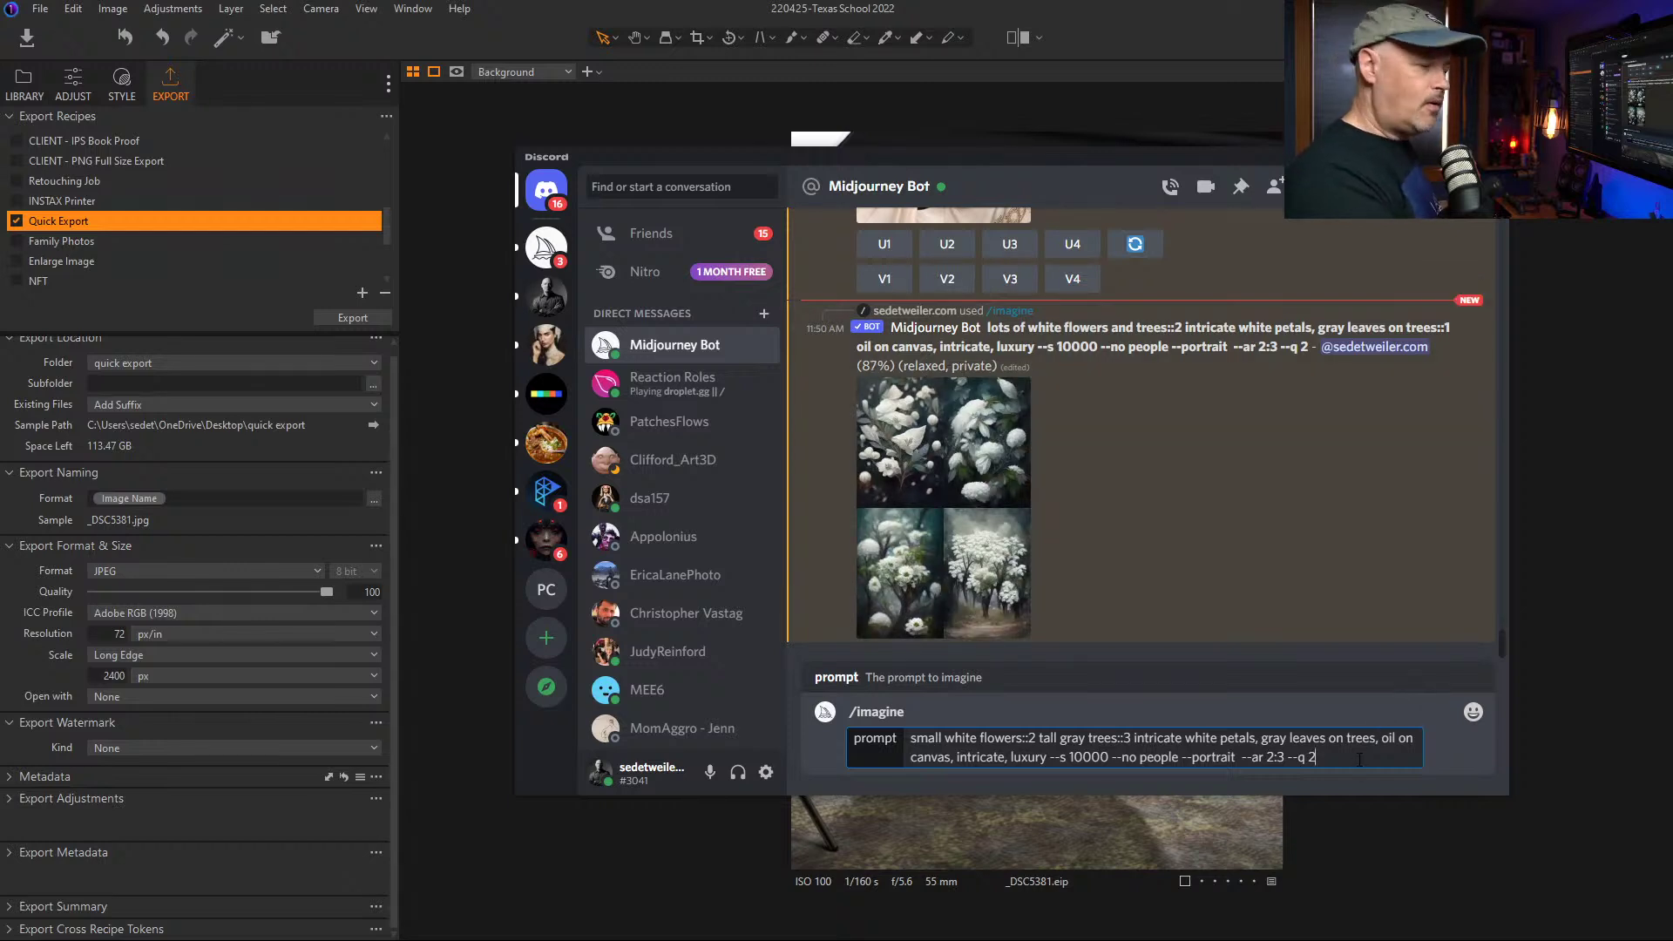
pyautogui.press('Return')
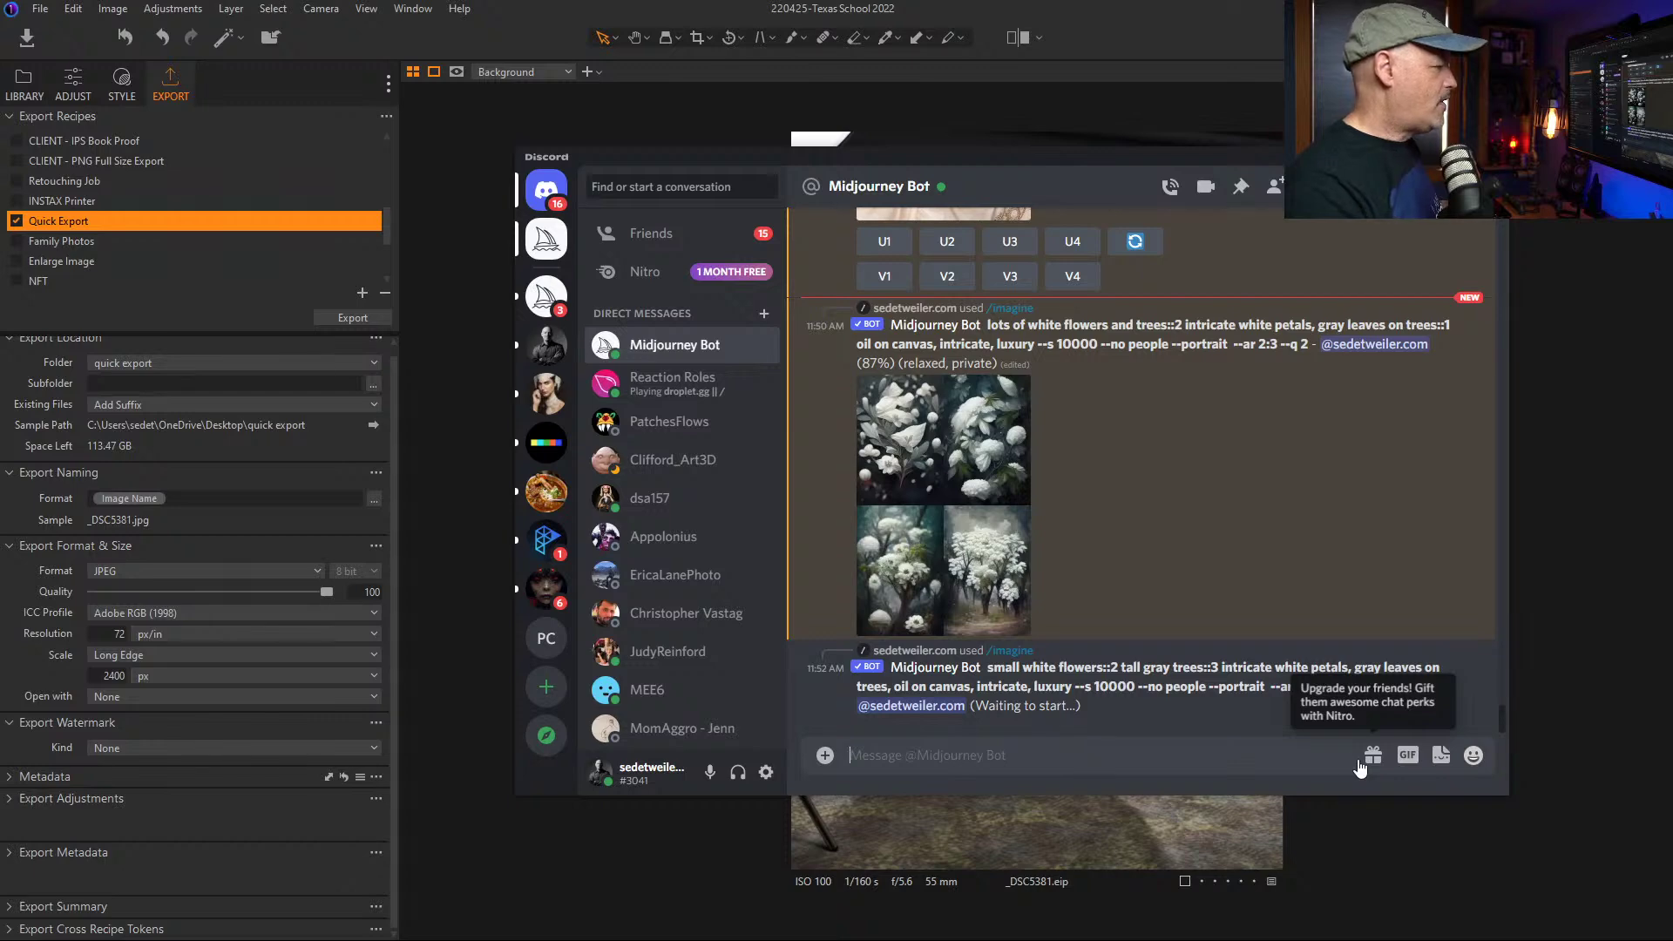
# Step: Enlarge the "lots of white flowers and trees" grid and compare it with the render of the new prompt
pyautogui.click(963, 521)
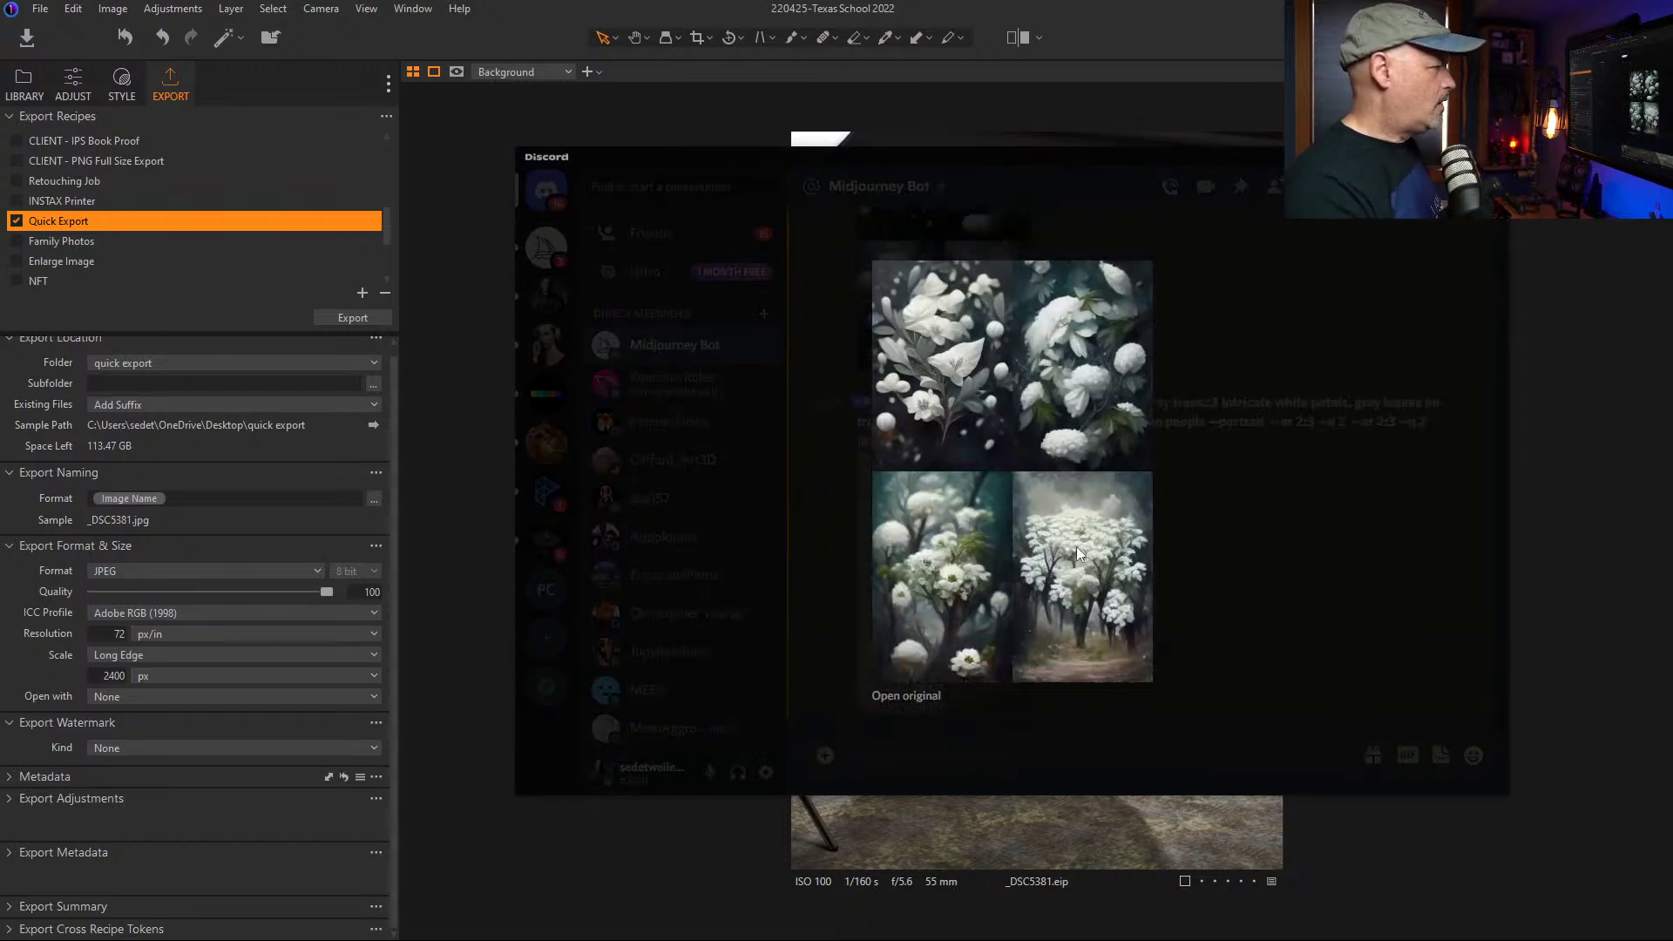
pyautogui.click(1305, 562)
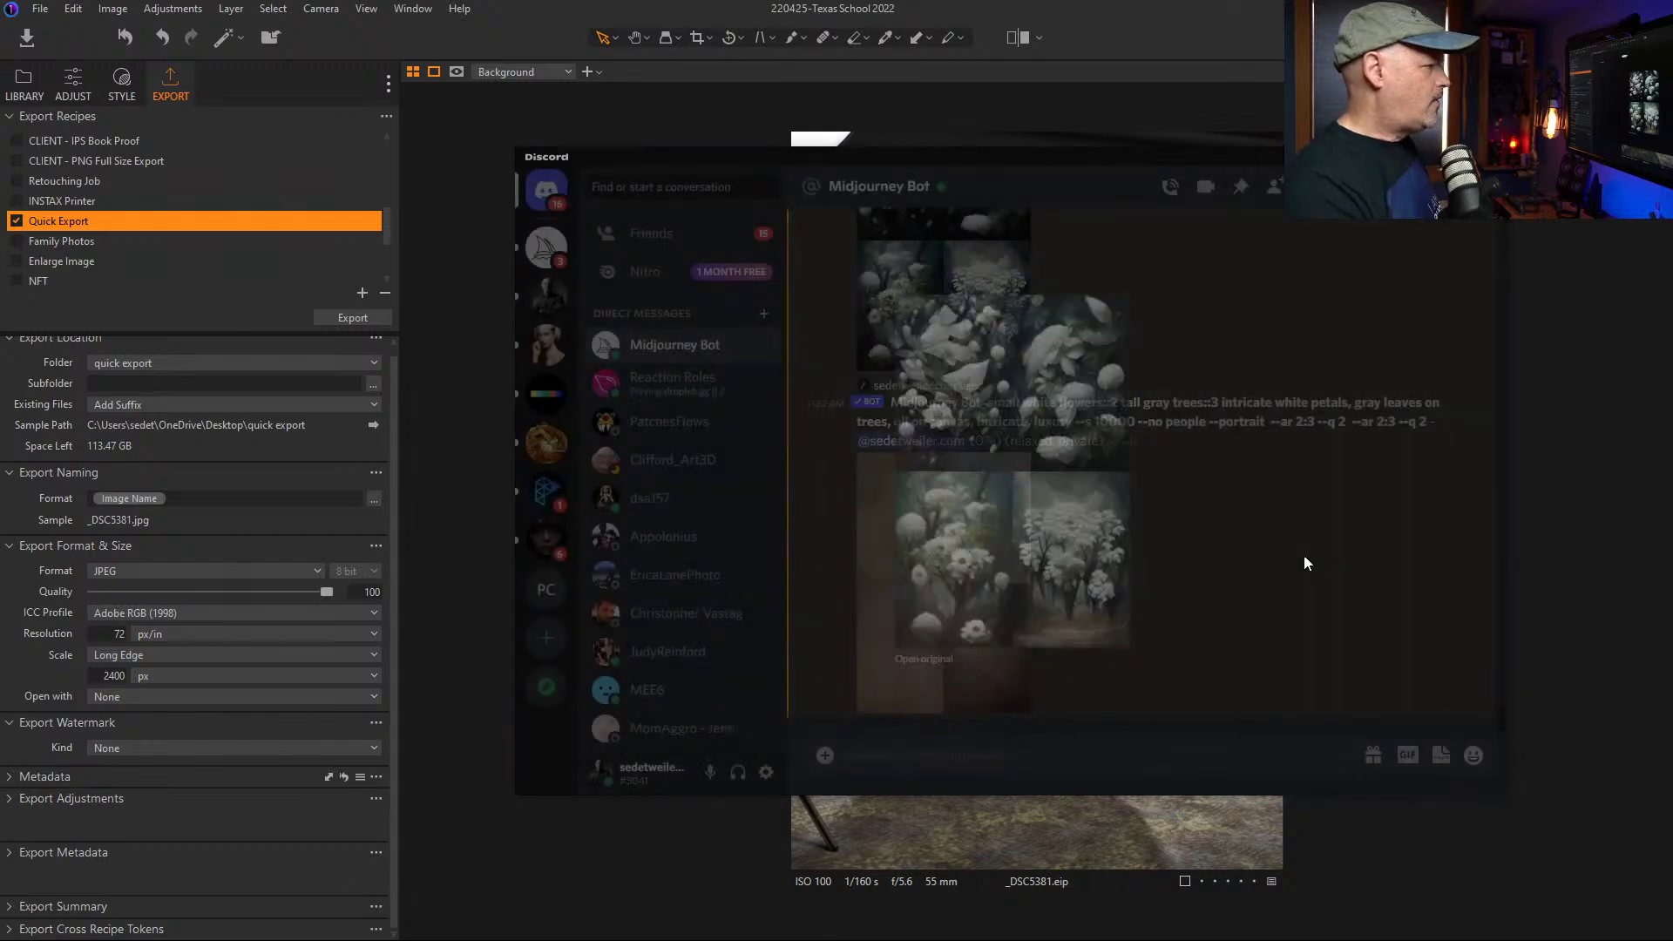
pyautogui.scroll(2, 1090, 363)
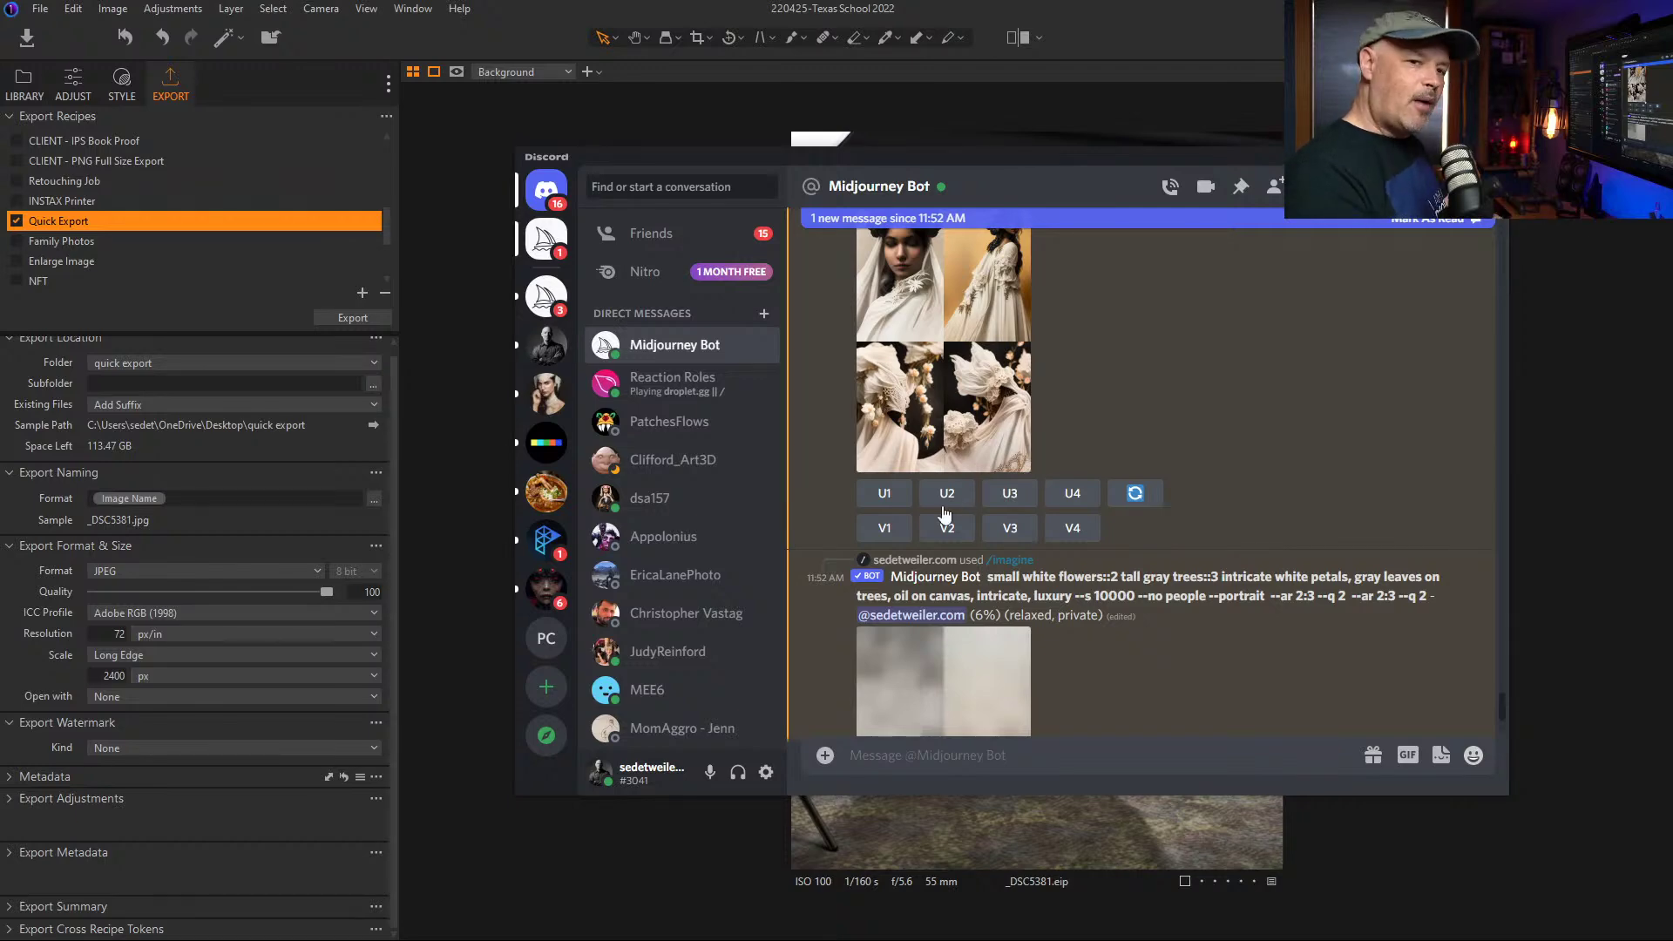
pyautogui.scroll(-3, 1316, 535)
pyautogui.scroll(-1, 1316, 540)
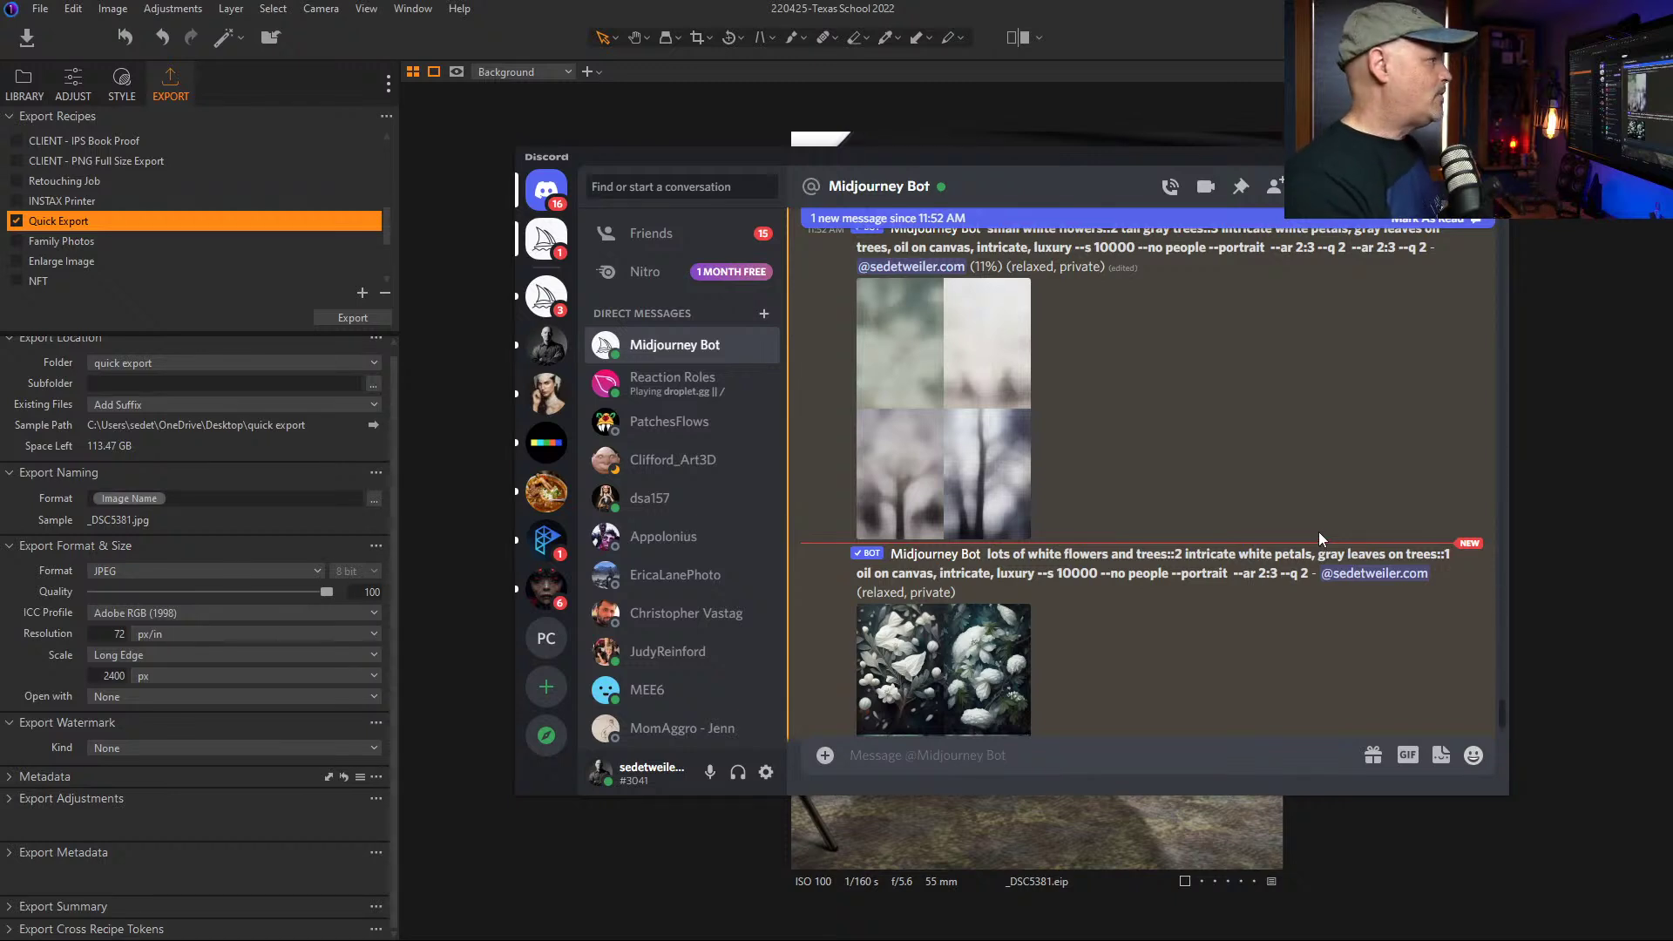
pyautogui.scroll(2, 1181, 490)
pyautogui.scroll(-1, 1179, 490)
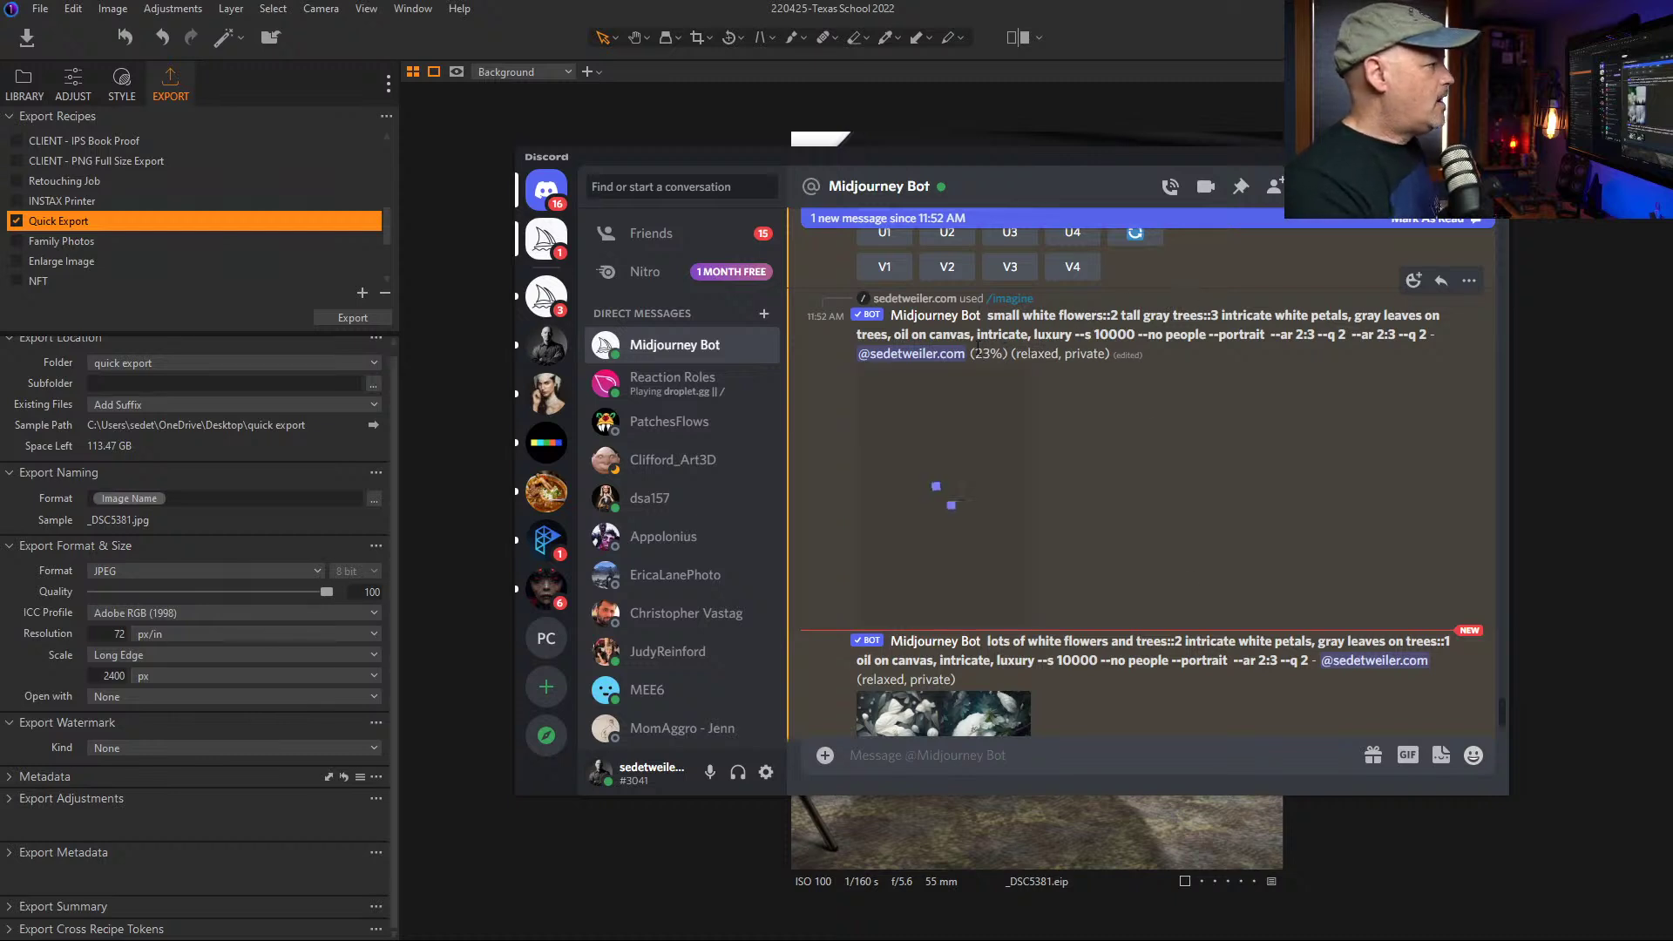
# Step: Reuse the last prompt in a new /imagine command with "small white flowers::3 tall gray trees::2" and submit it
pyautogui.click(1159, 739)
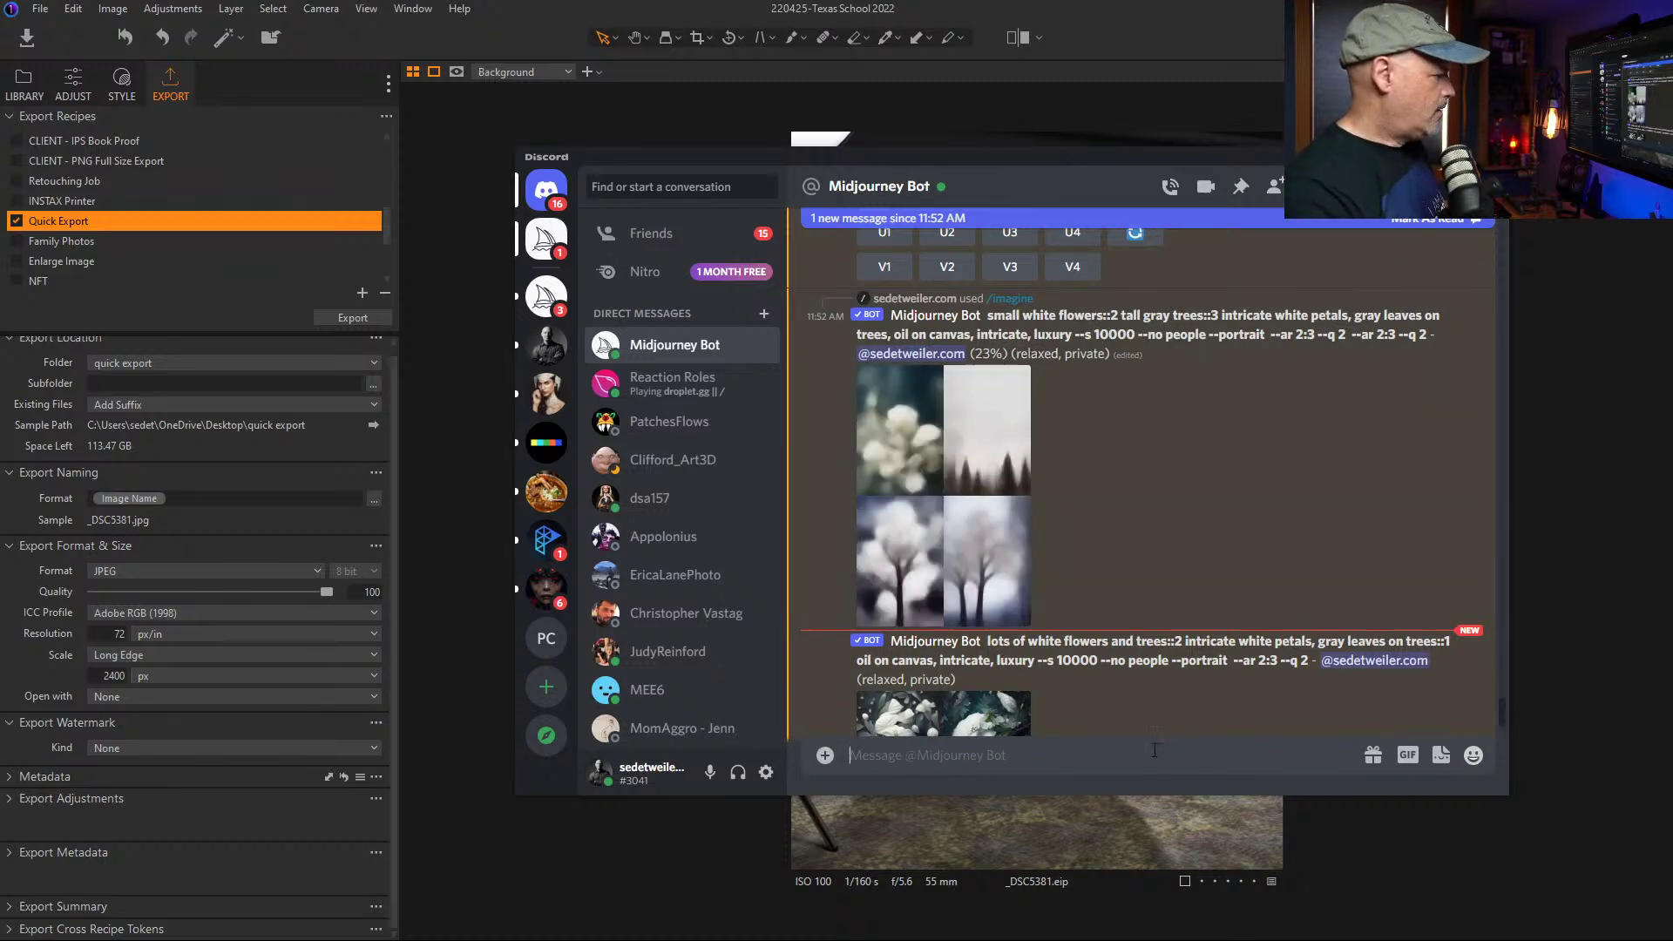
pyautogui.write('small white flowers::2 tall gray trees::3 intricate white petals, gray leaves on trees, oil on canvas, intricate, luxury --s 10000 --no people --portrait  --ar 2:3 --q 2')
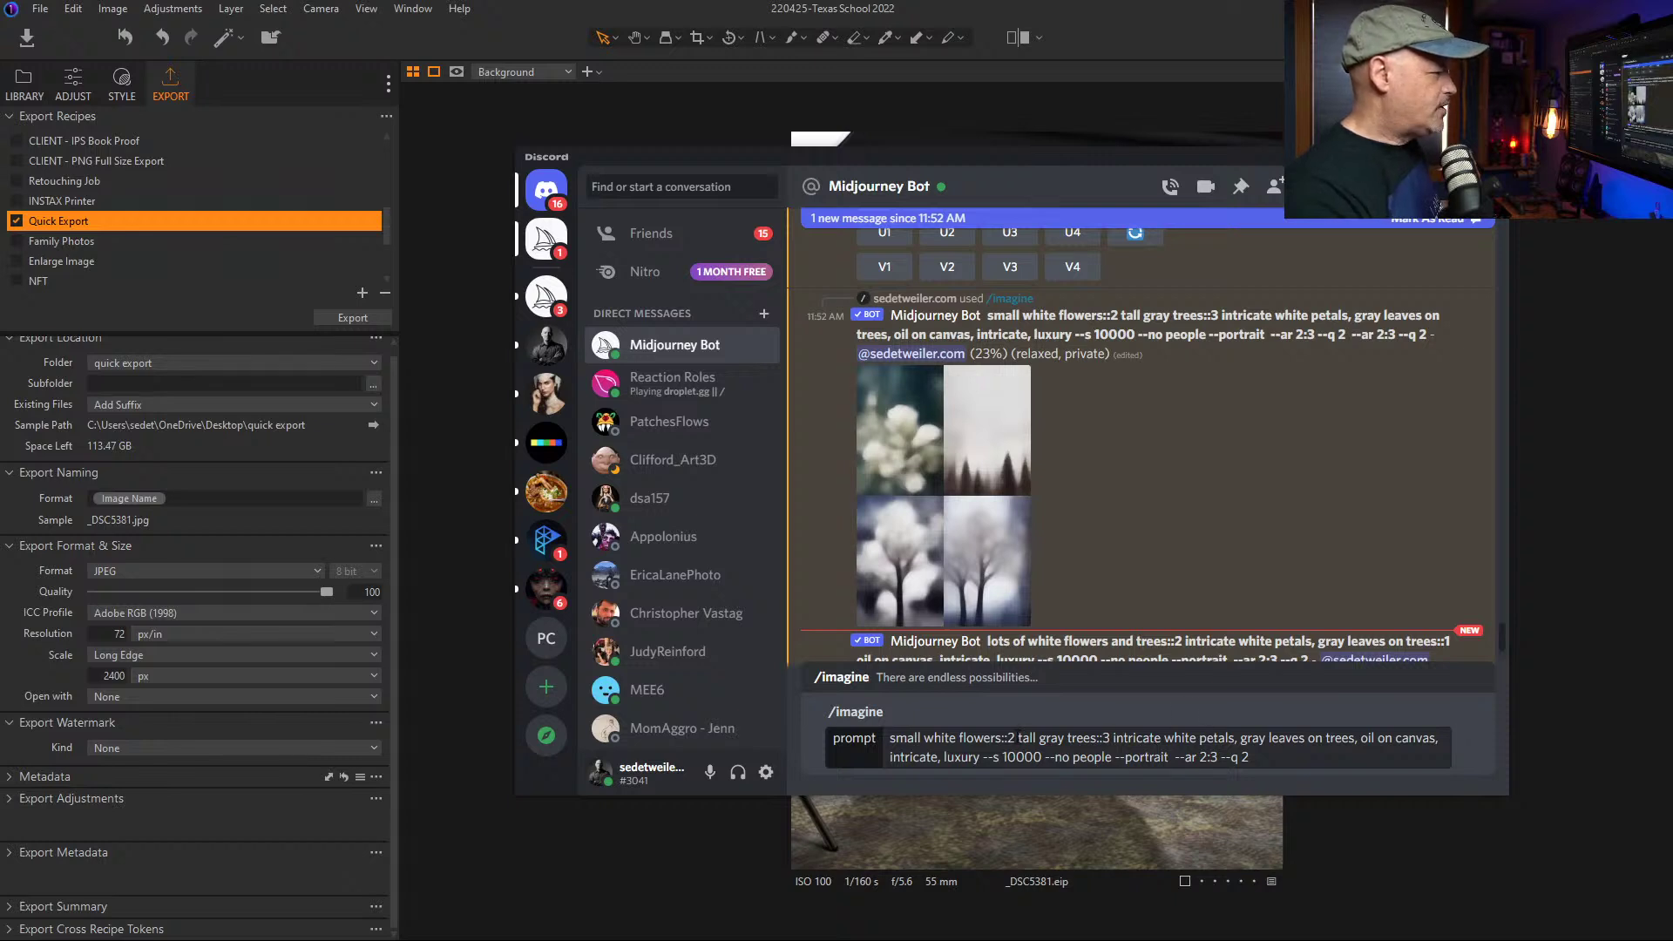
pyautogui.click(1015, 738)
pyautogui.press('BackSpace')
pyautogui.write('3')
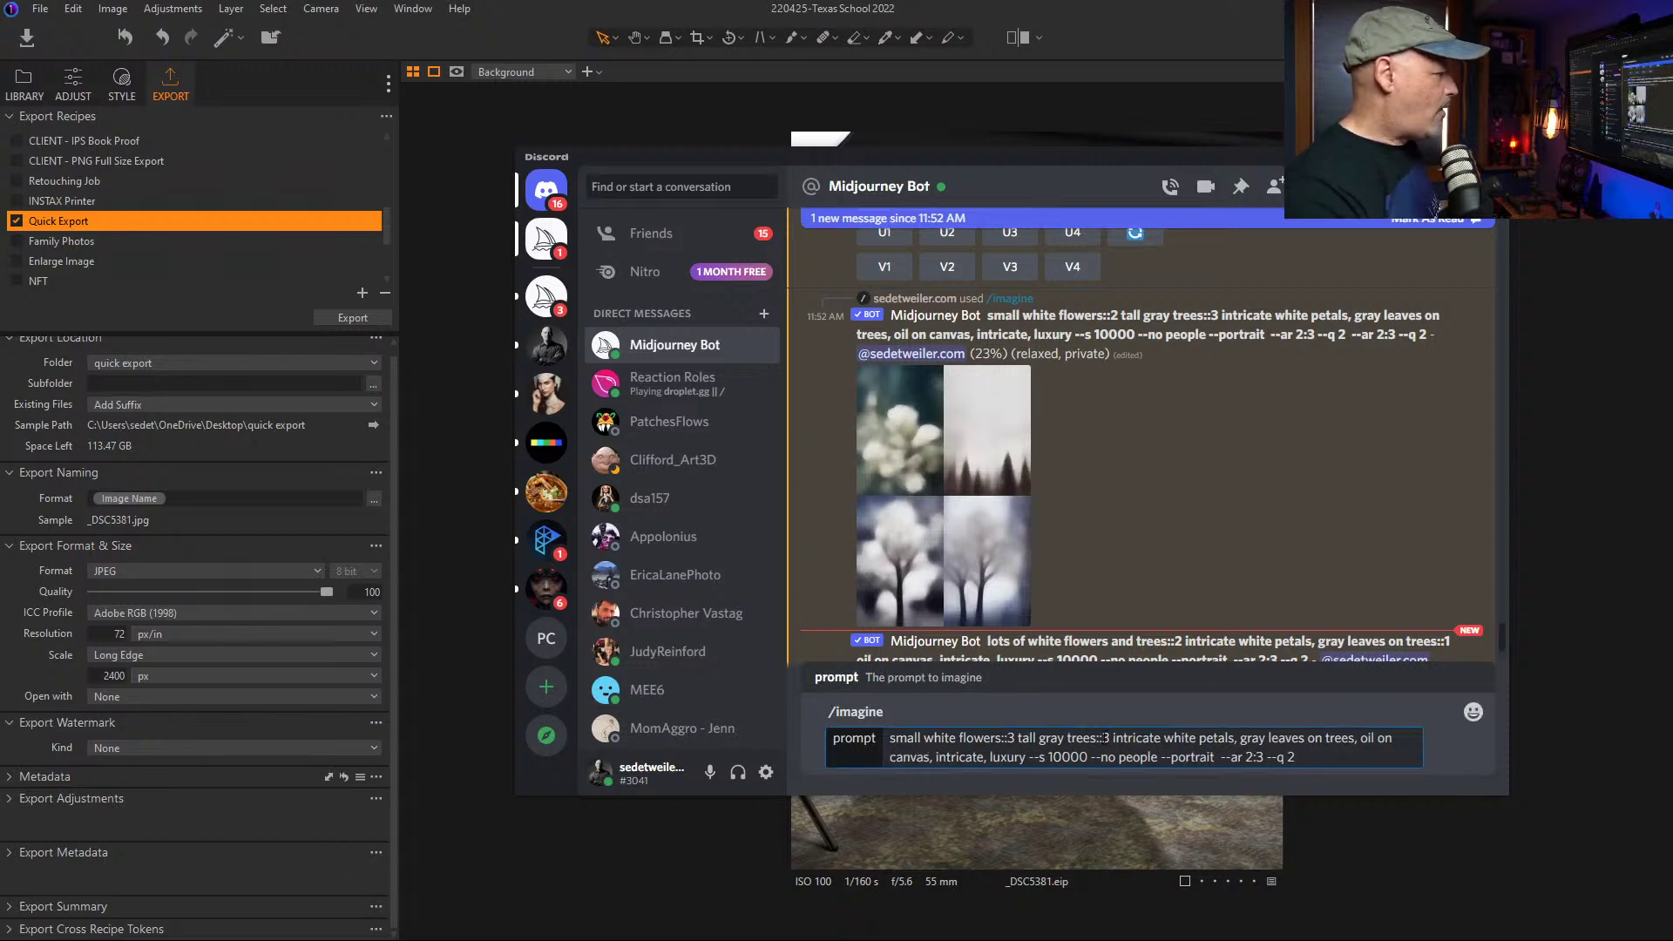
pyautogui.click(1106, 738)
pyautogui.press('BackSpace')
pyautogui.write('2')
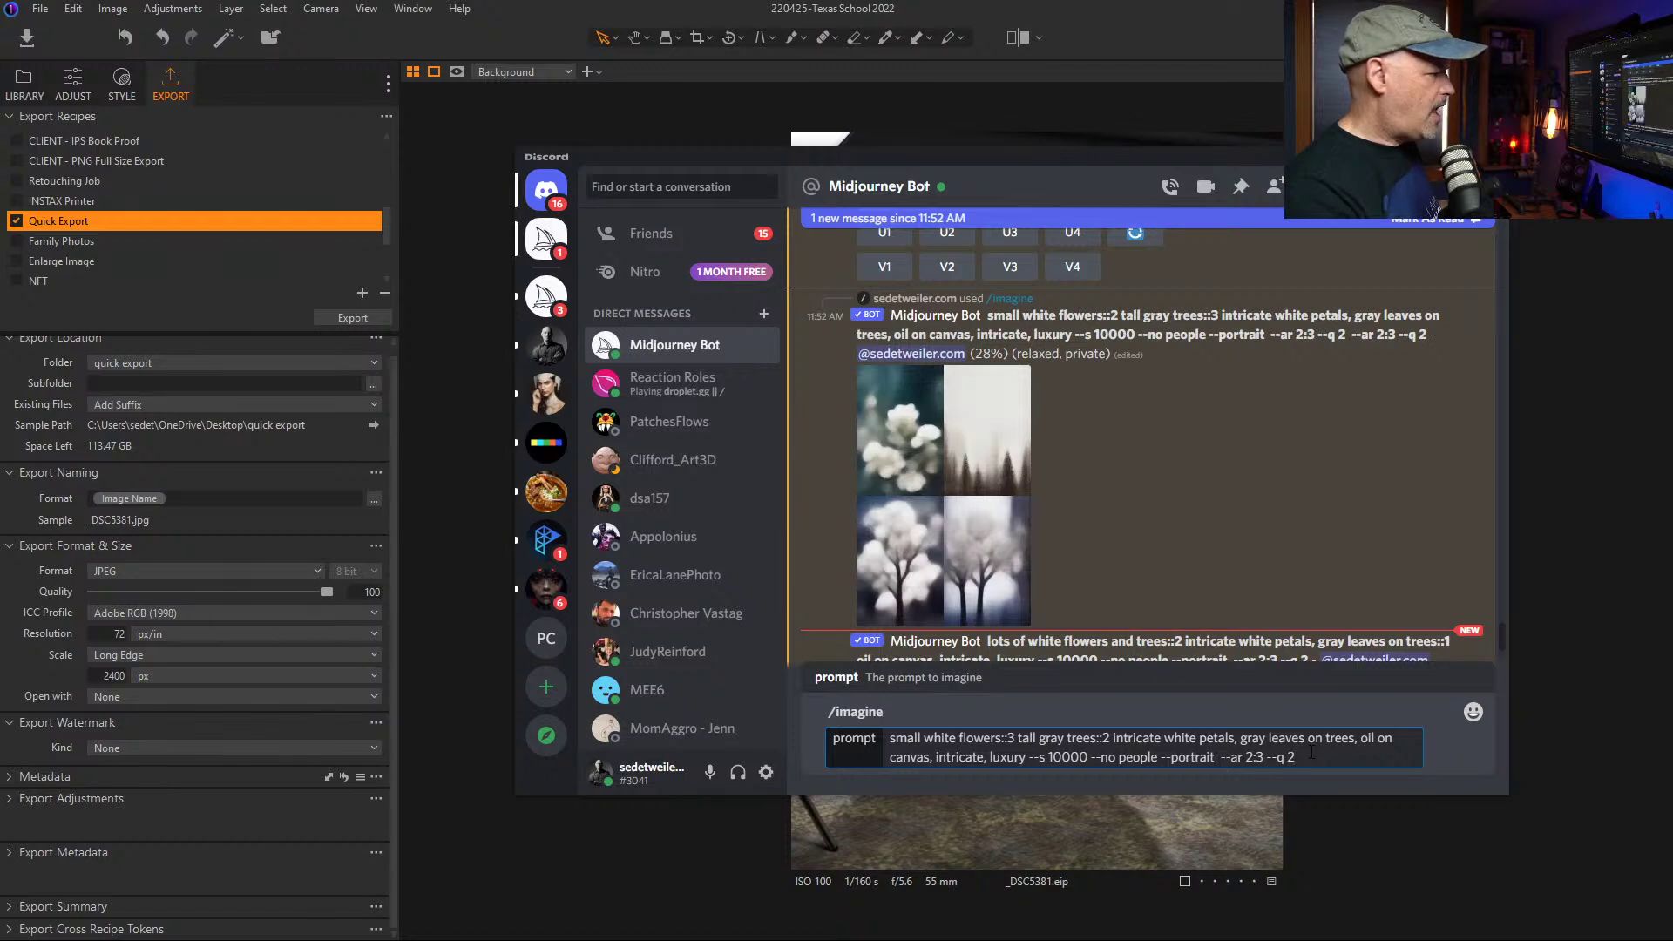
pyautogui.press('Return')
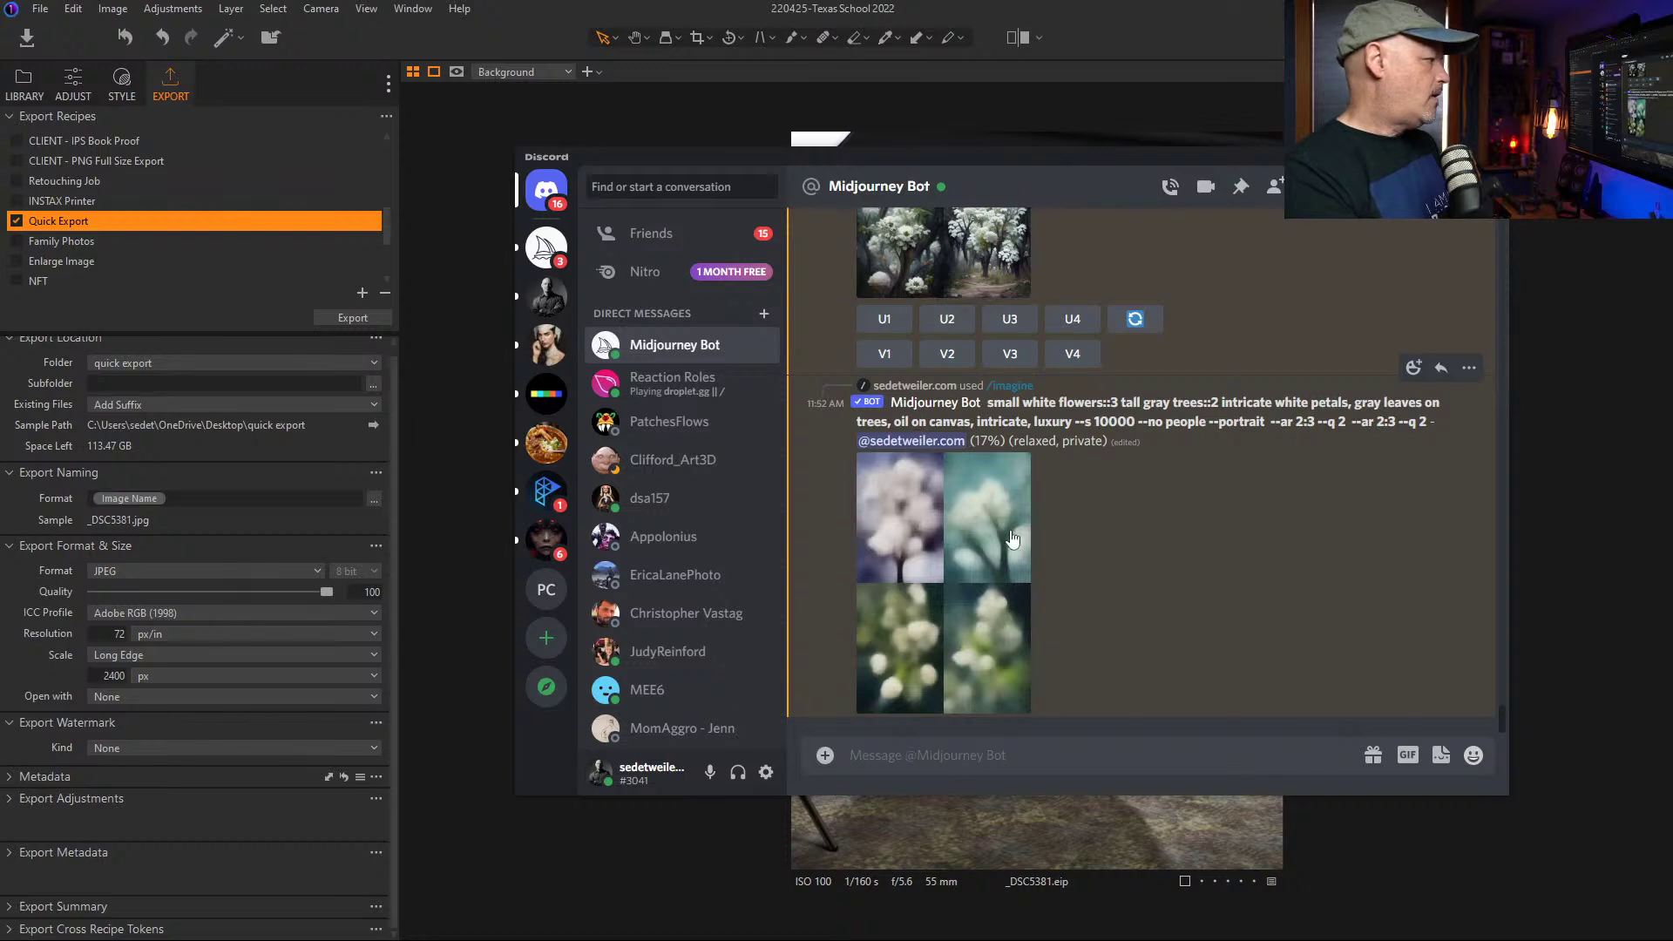
# Step: Examine the finished "lots of white flowers and trees" grid enlarged, and compare it with the tall gray trees::3 render
pyautogui.scroll(3, 1115, 561)
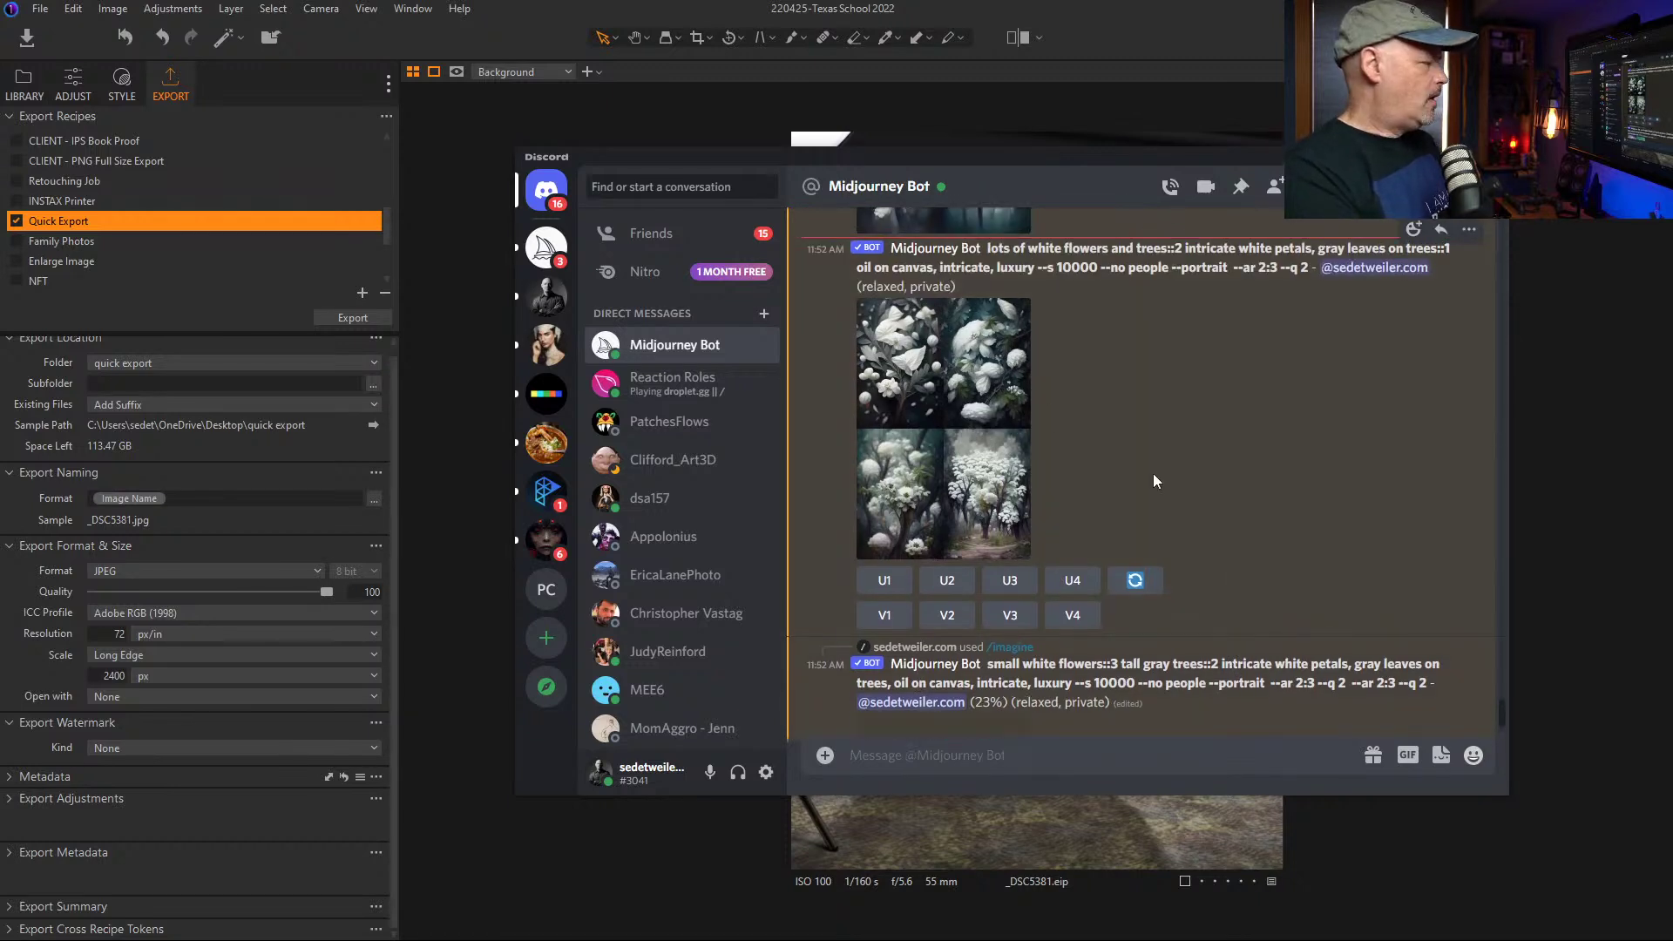
pyautogui.click(979, 448)
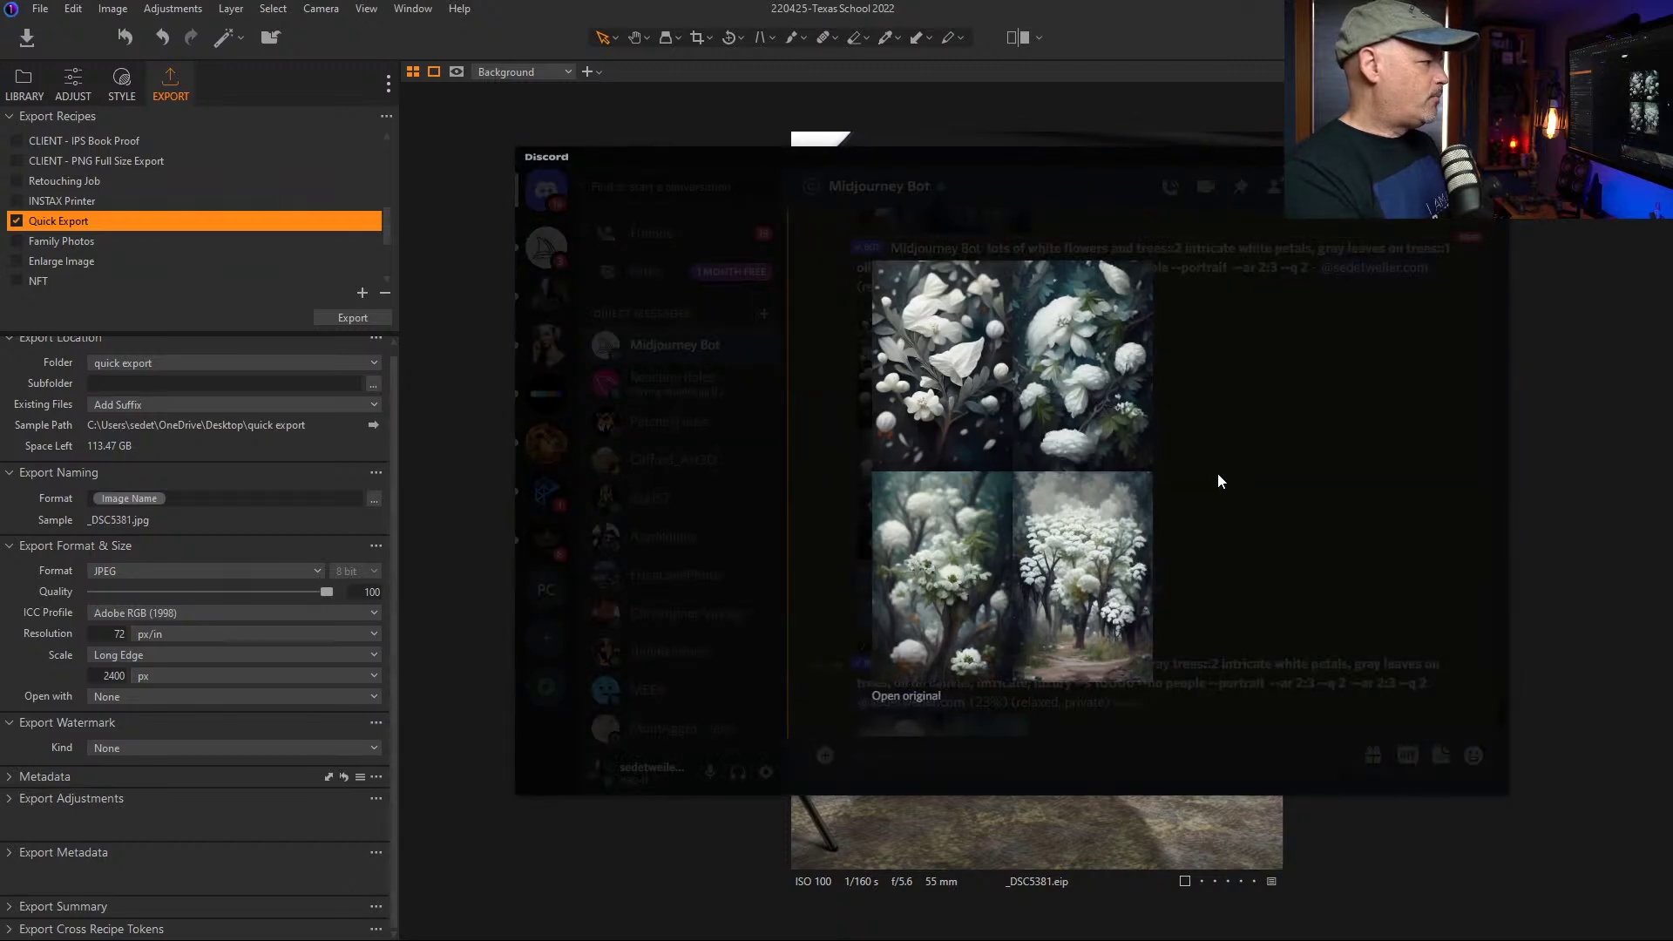
pyautogui.click(1226, 487)
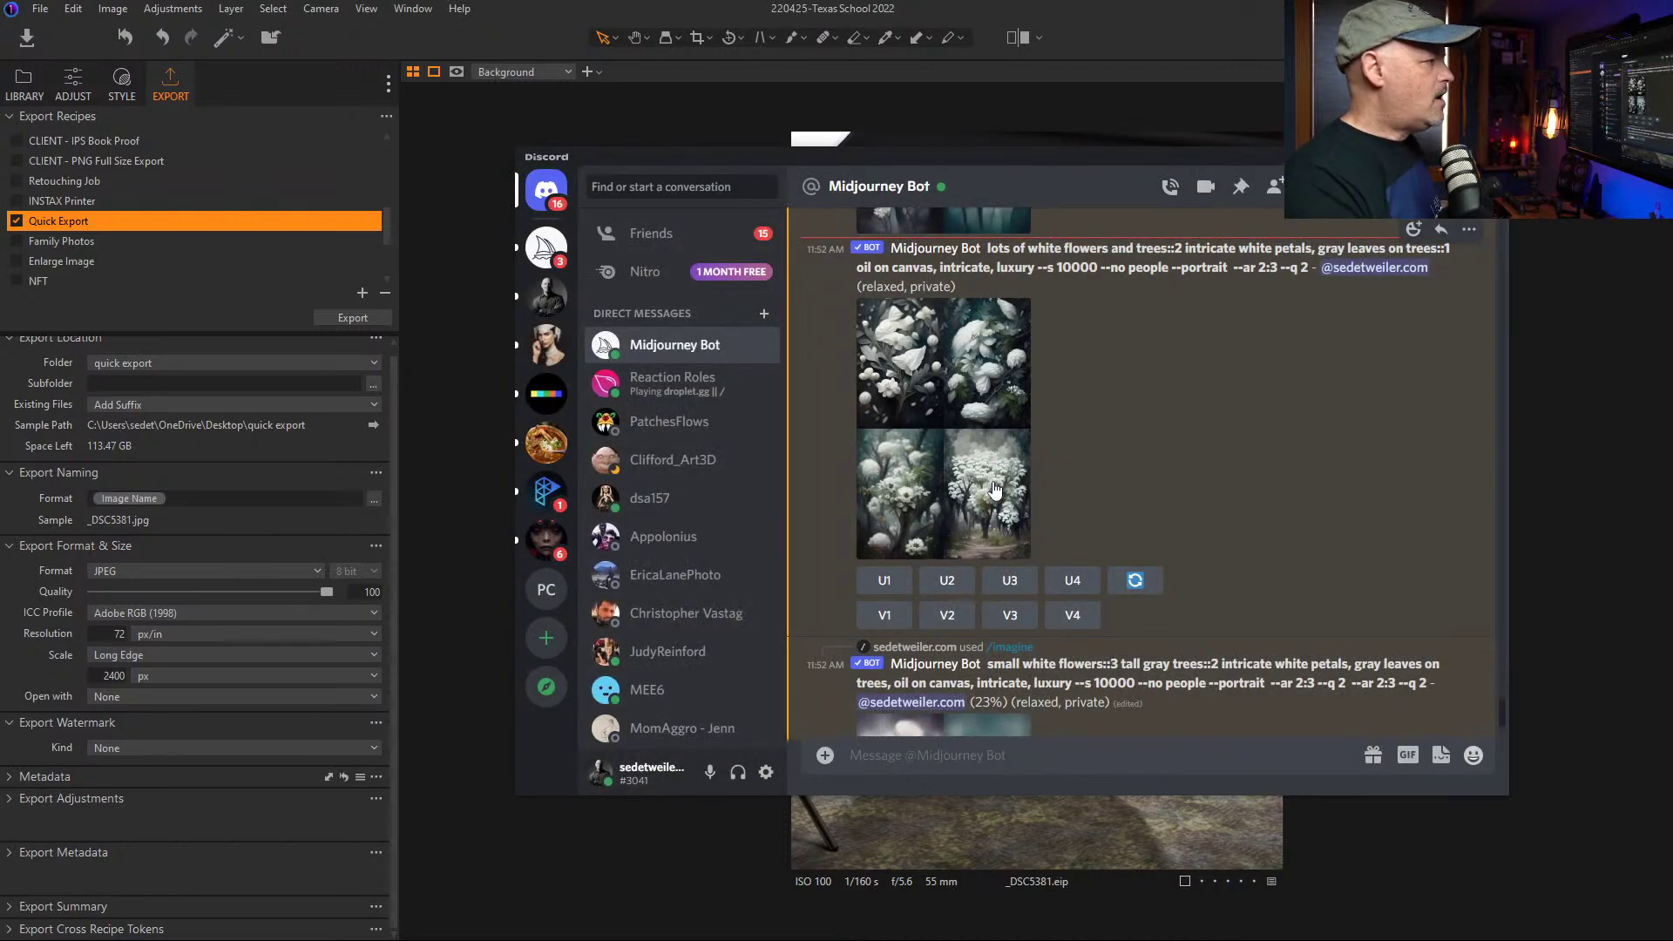
pyautogui.scroll(-3, 1139, 489)
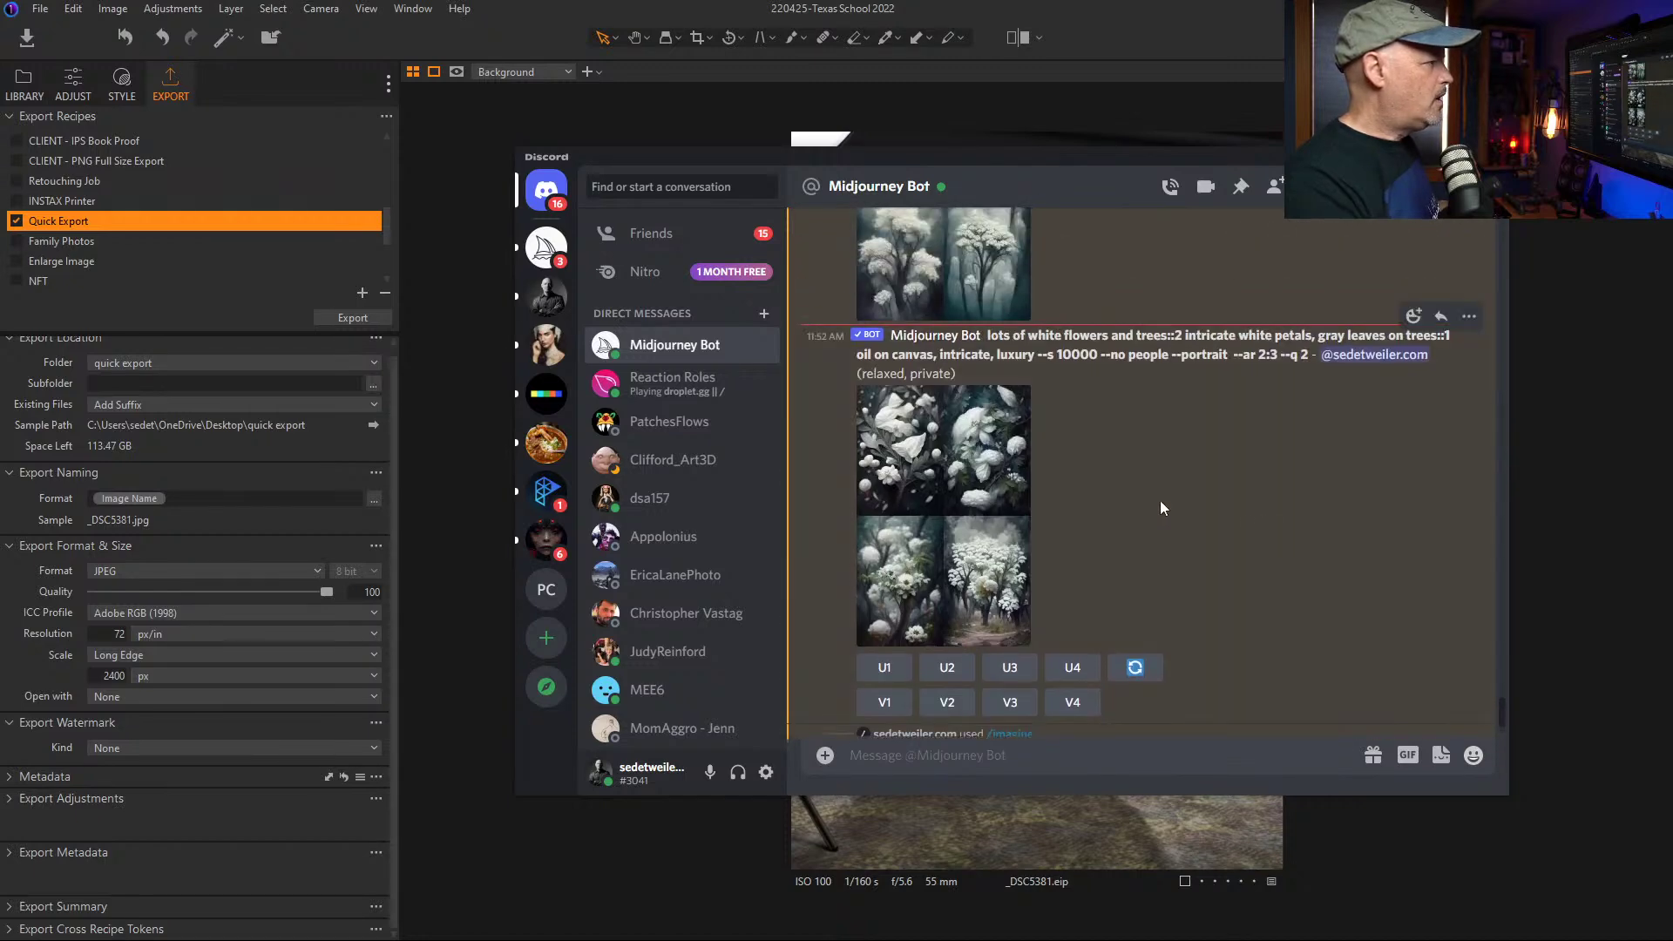
pyautogui.scroll(1, 1159, 508)
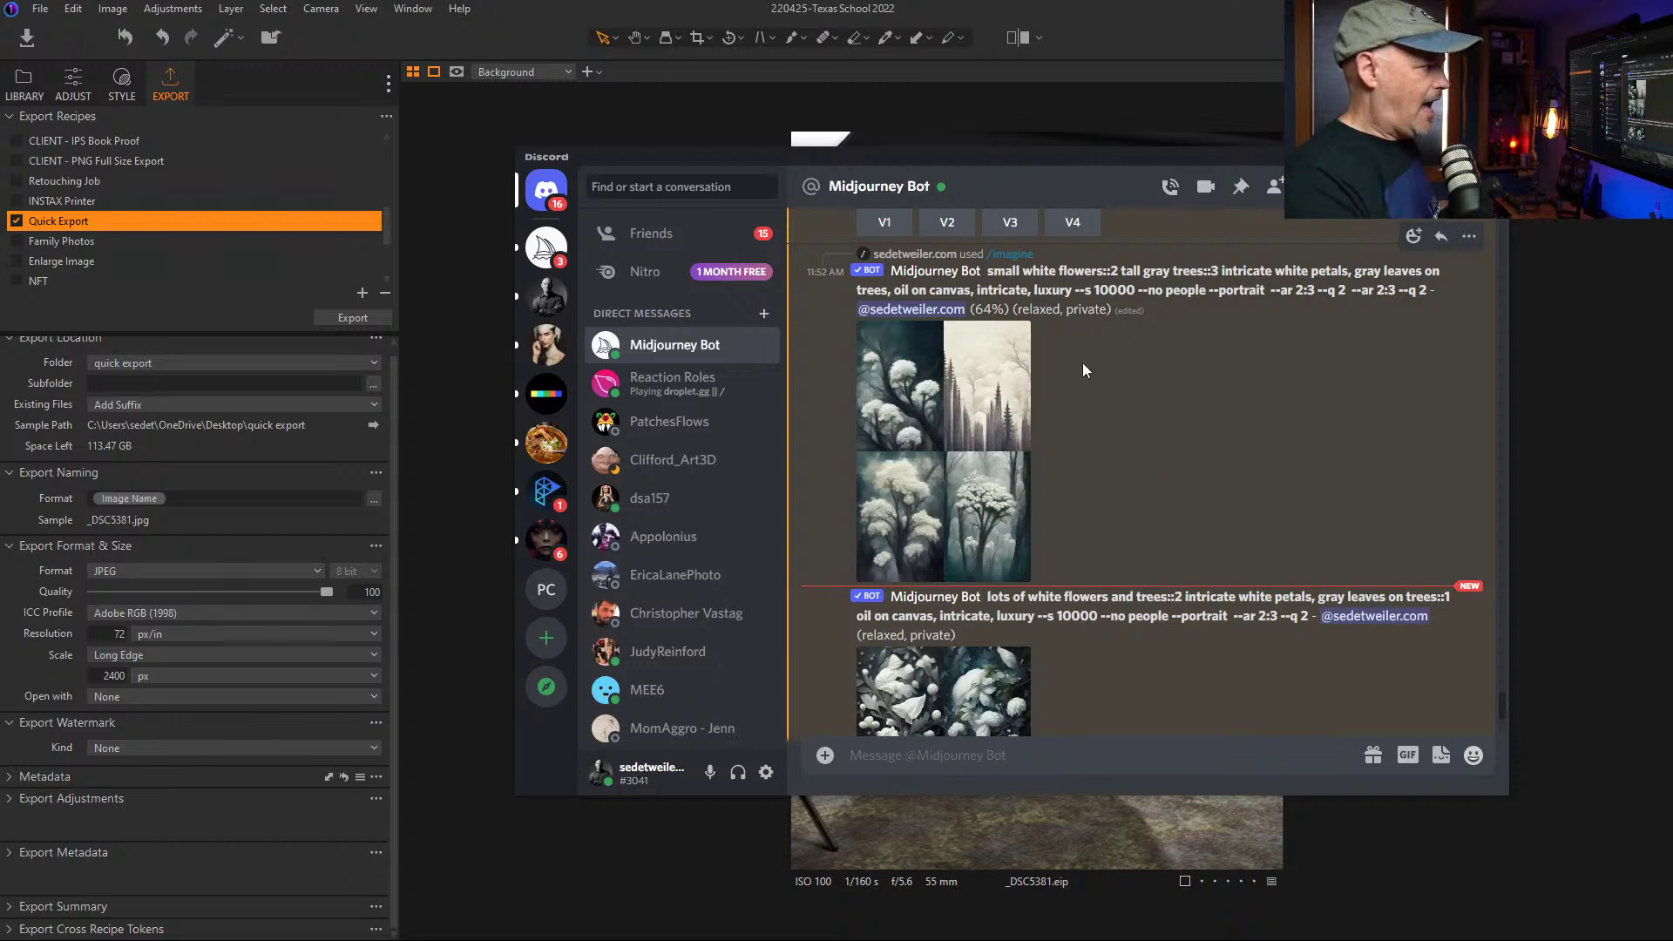
pyautogui.scroll(-2, 932, 518)
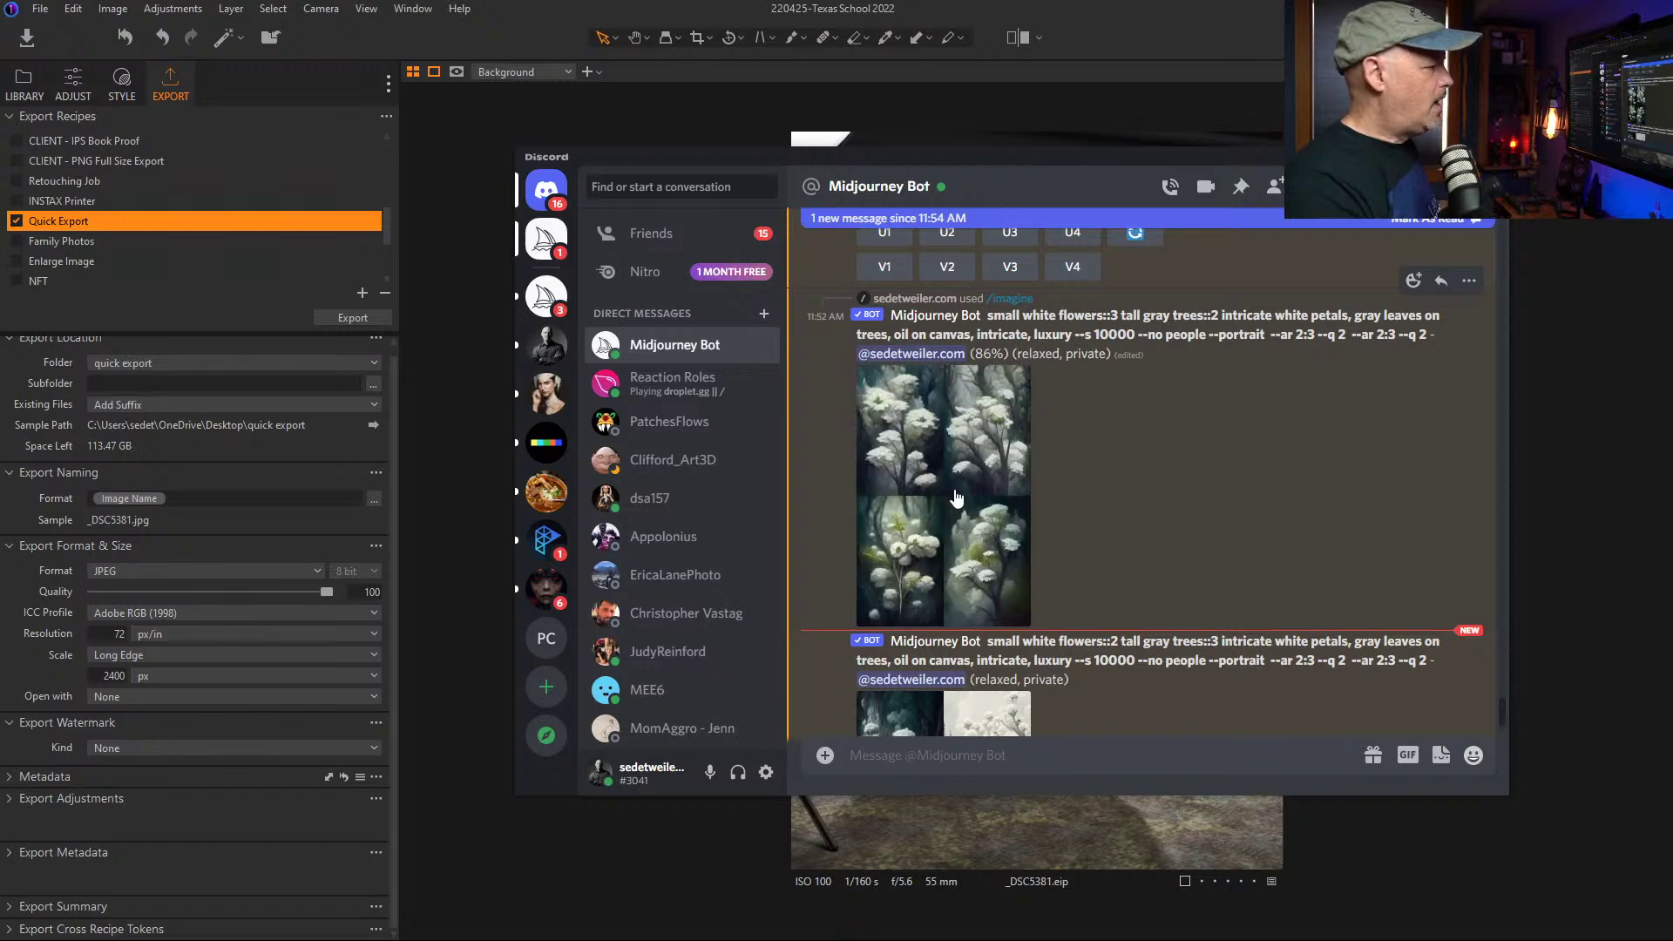
# Step: Inspect the flowers::3 and trees::3 grids enlarged, and request variations of the first image in the trees::3 grid
pyautogui.click(984, 535)
pyautogui.click(1204, 553)
pyautogui.scroll(-3, 1166, 512)
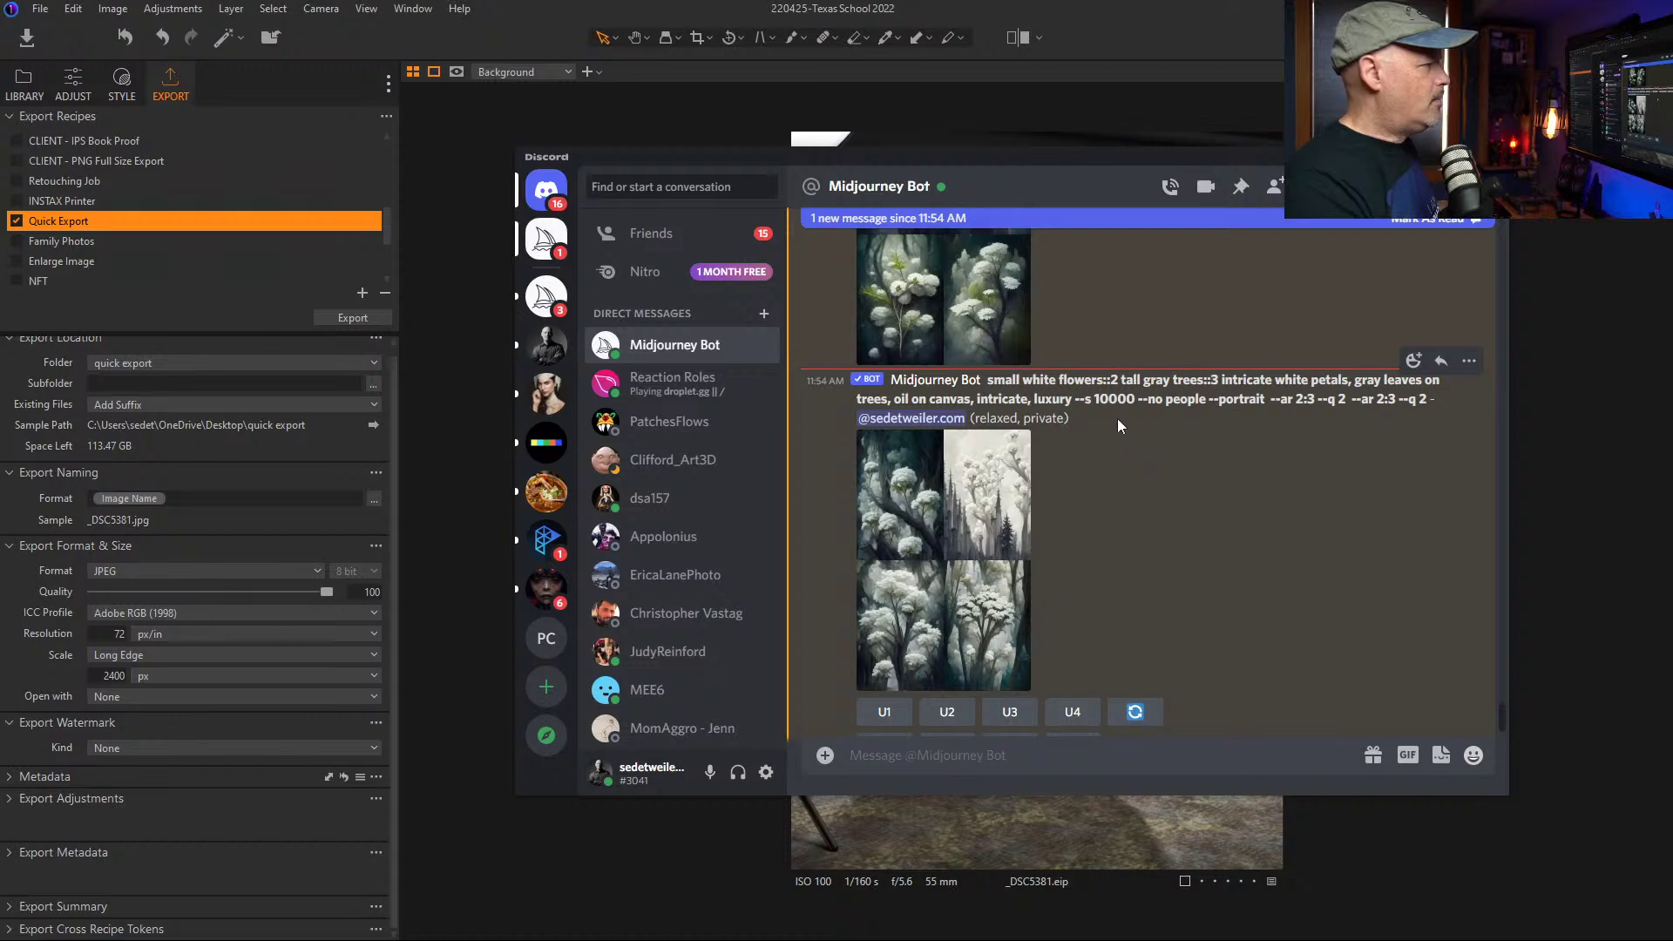
pyautogui.click(962, 567)
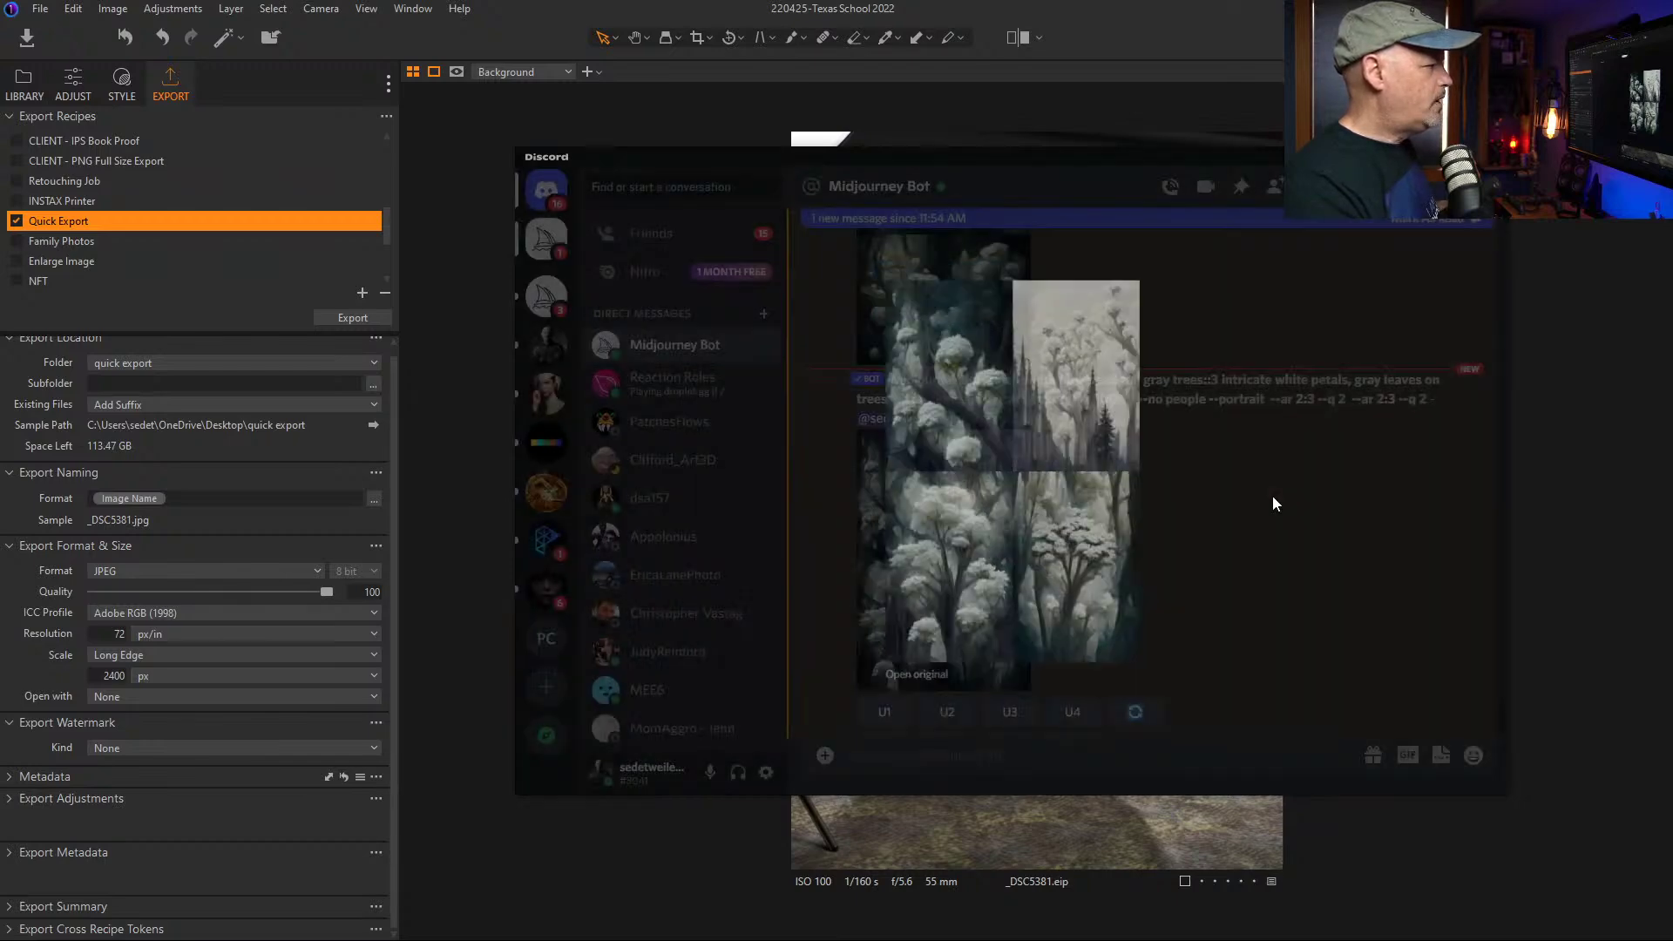
pyautogui.click(1272, 495)
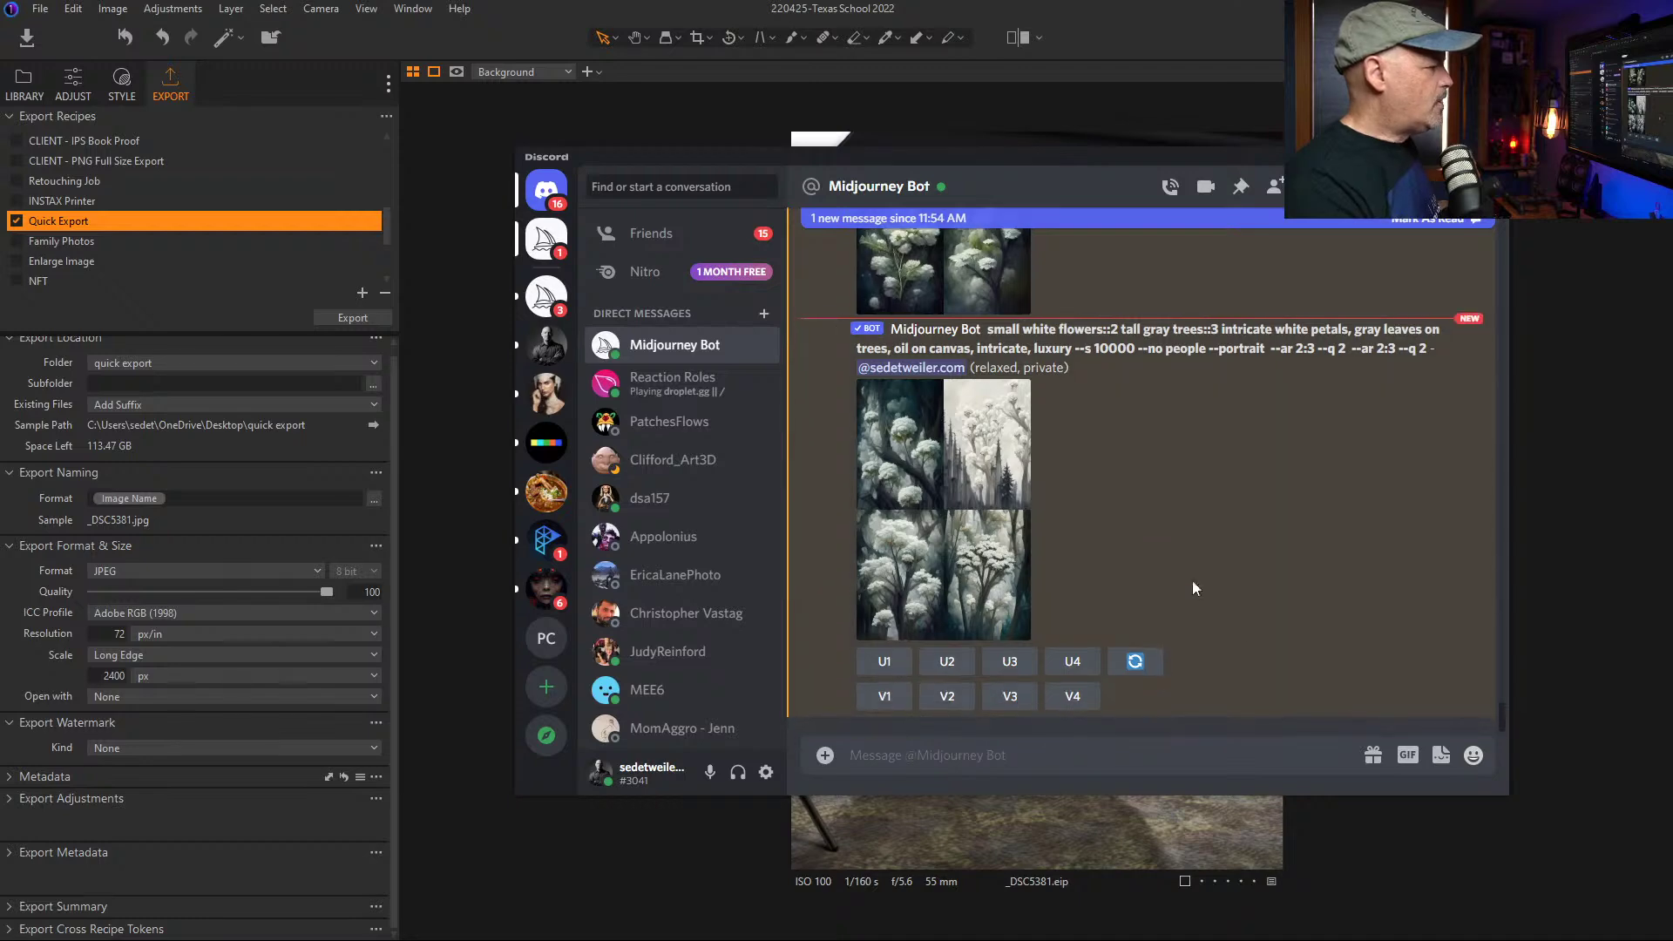
pyautogui.scroll(-1, 950, 714)
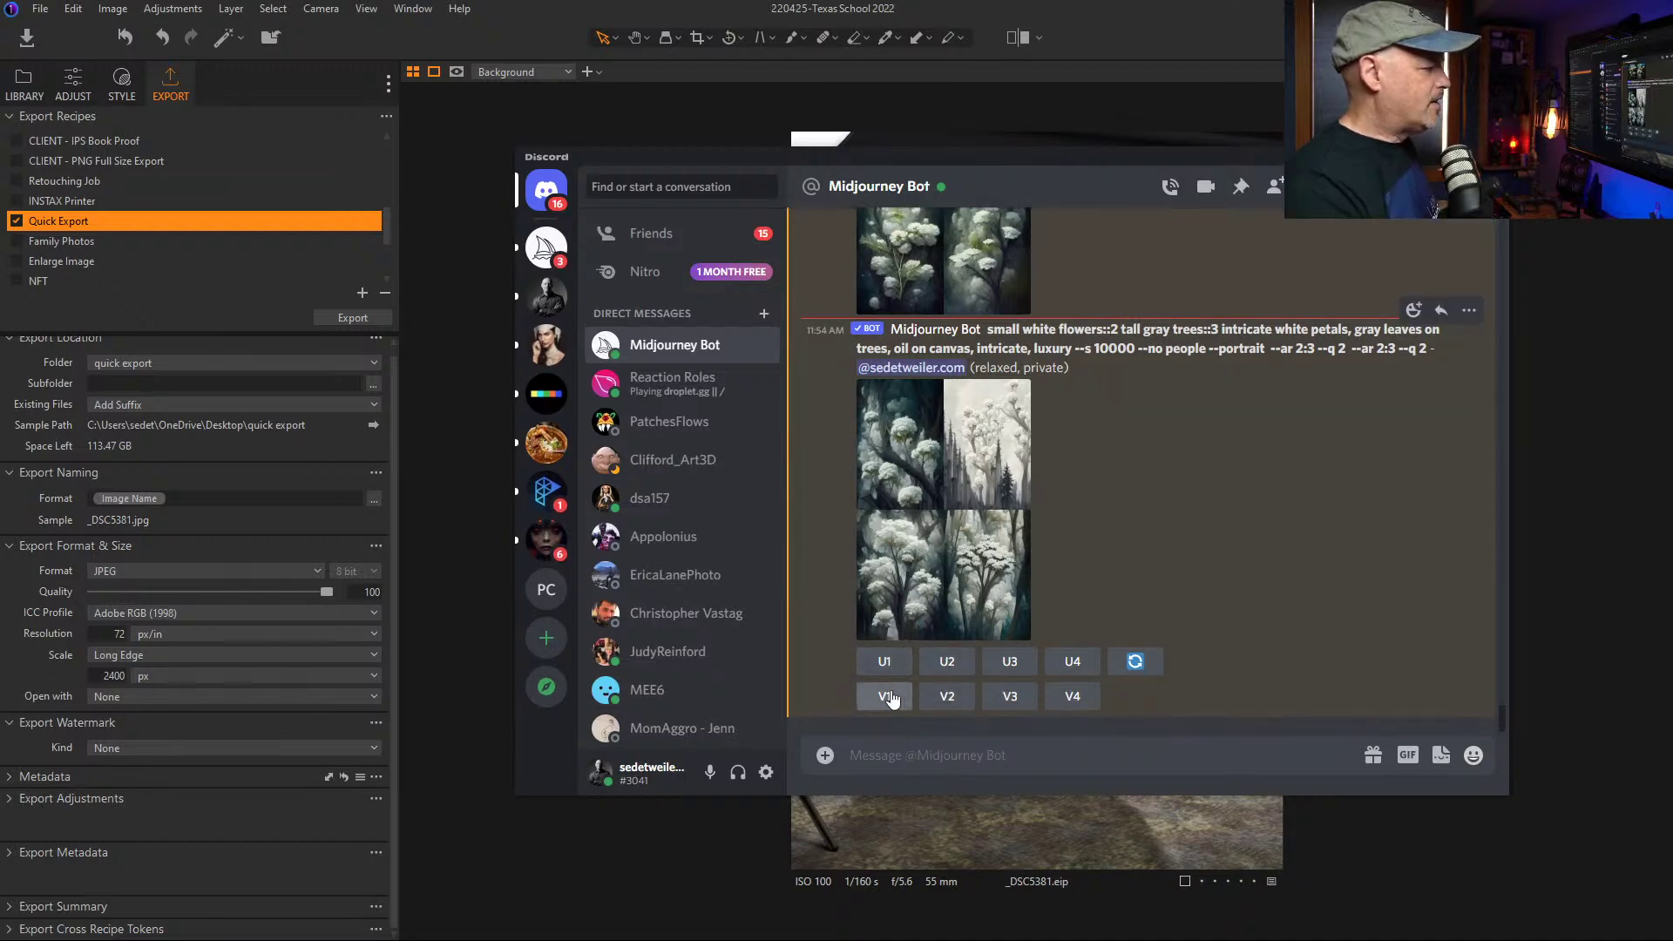
pyautogui.click(886, 696)
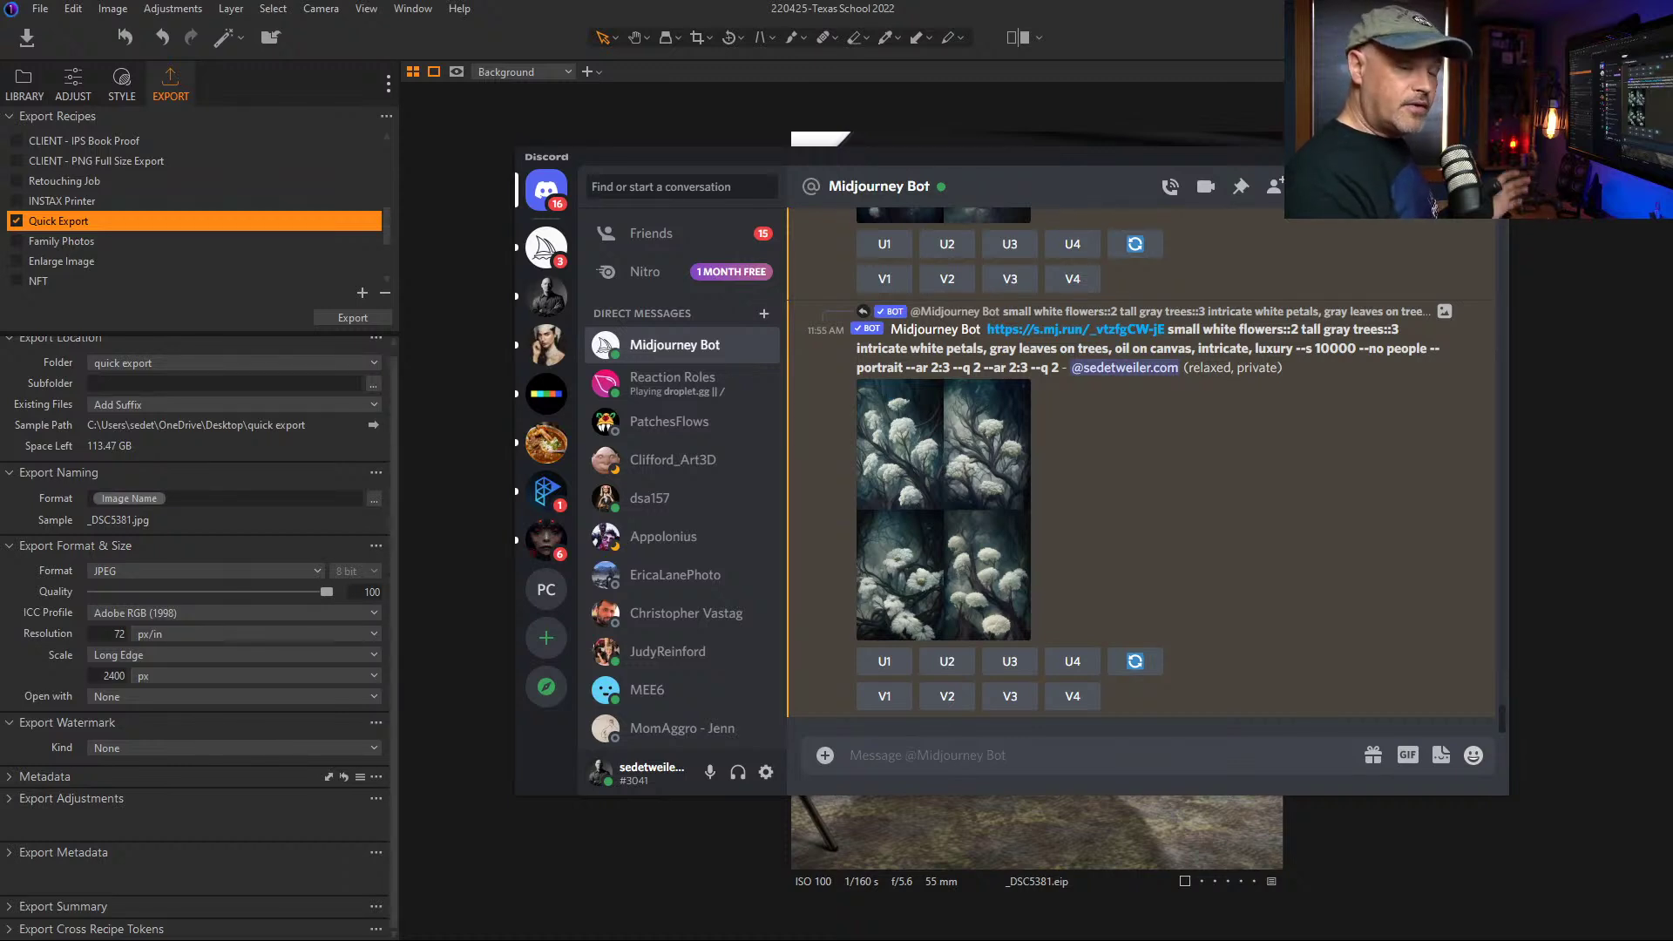
# Step: Enlarge the finished variations grid to examine its four dark flower images
pyautogui.click(978, 556)
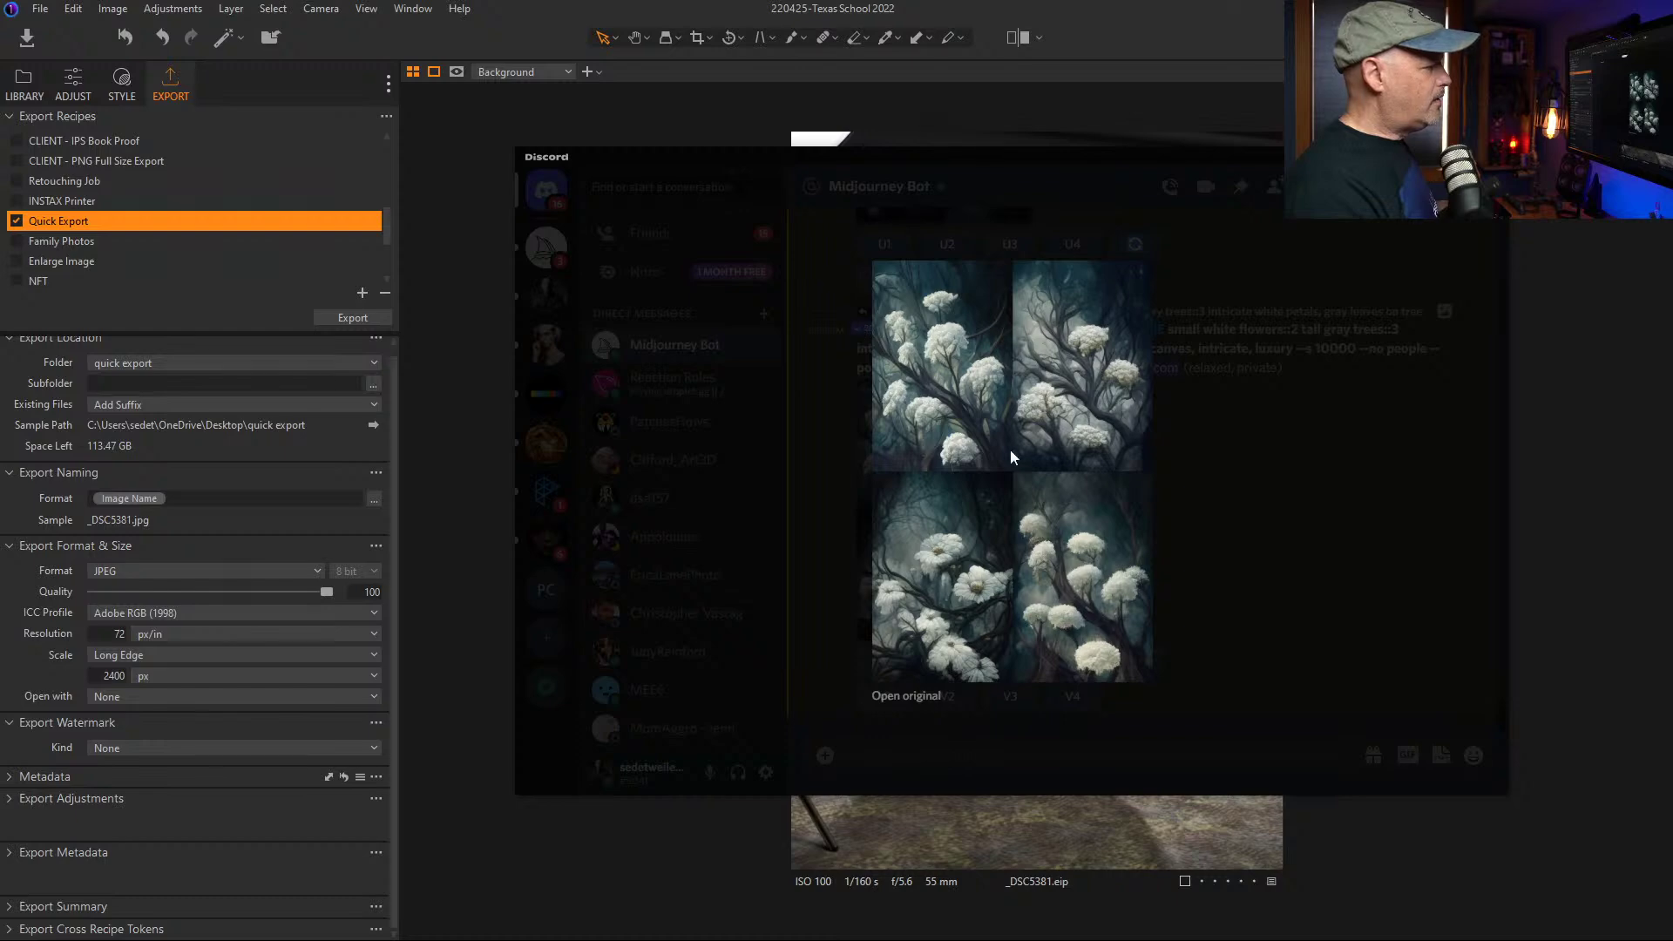
pyautogui.click(1283, 482)
pyautogui.click(971, 566)
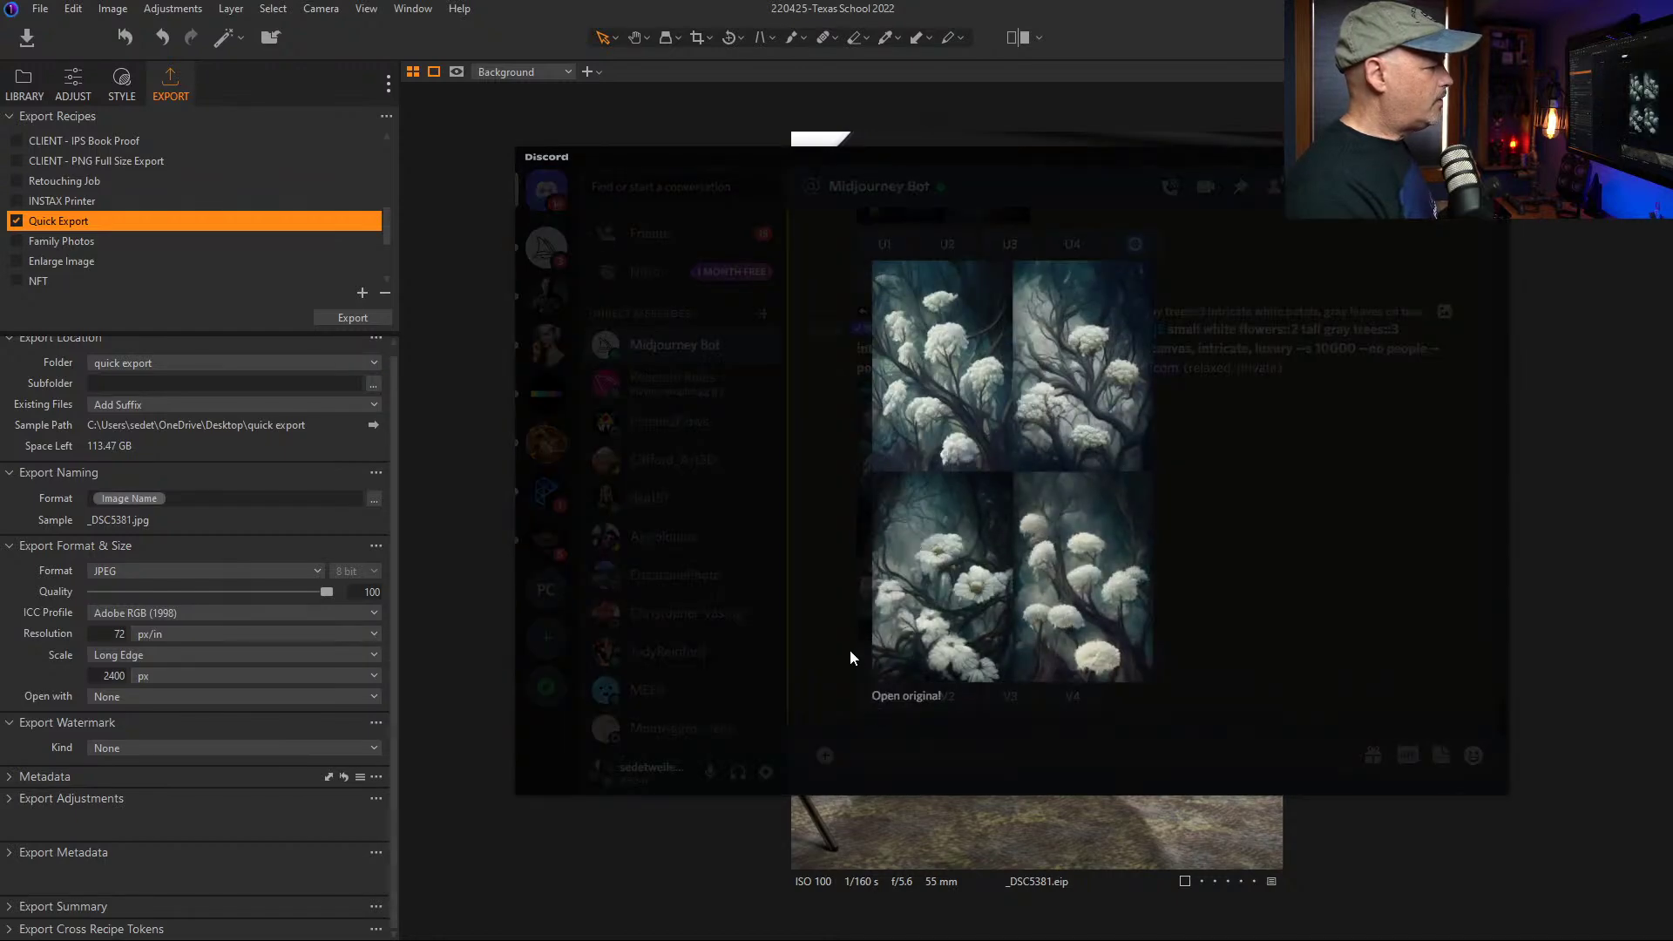
# Step: Upscale the first image in the dark flower variations grid and the fourth image in the small white flowers::3 grid
pyautogui.click(1298, 494)
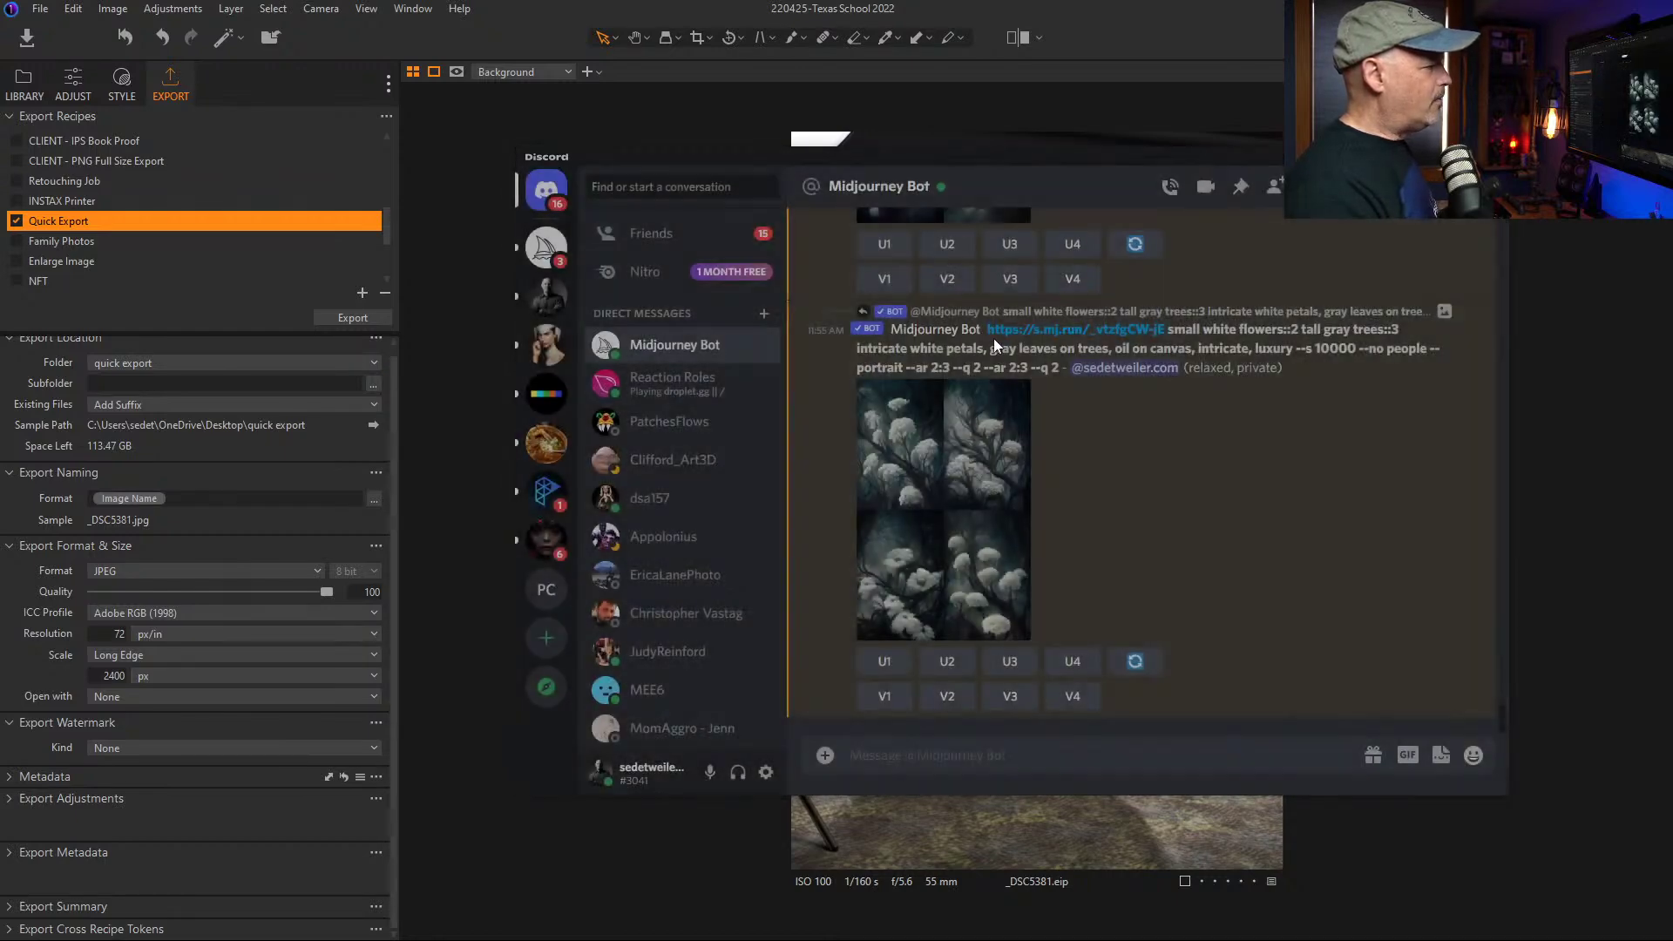
pyautogui.click(883, 662)
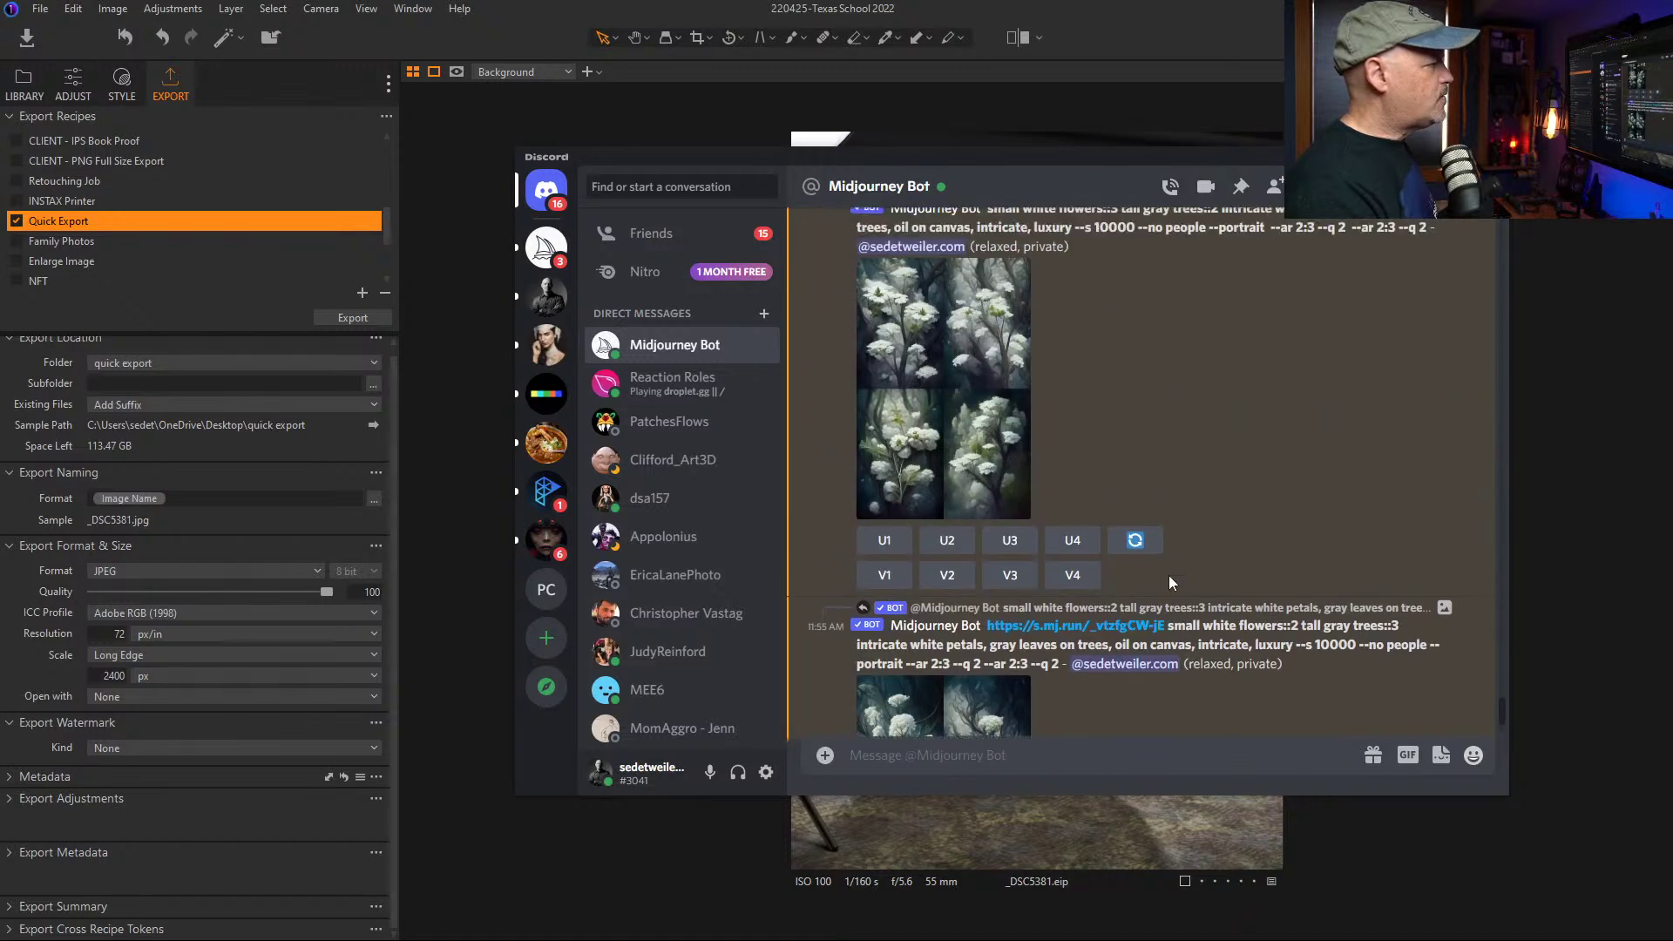
pyautogui.click(967, 510)
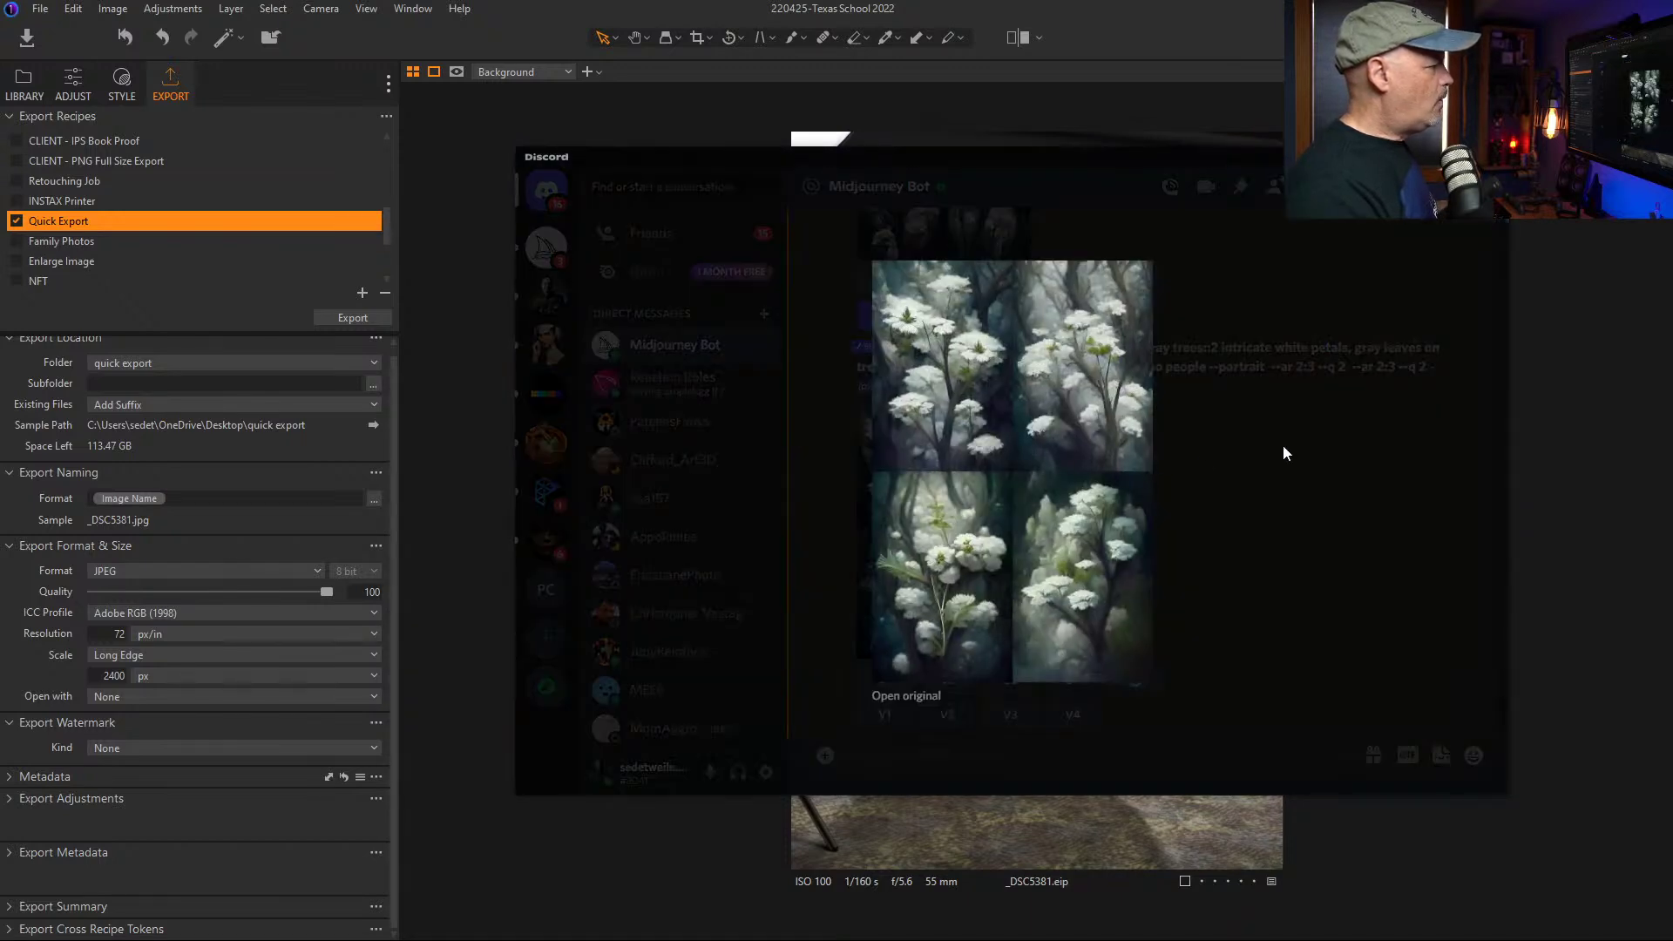
pyautogui.click(1283, 452)
pyautogui.click(1023, 553)
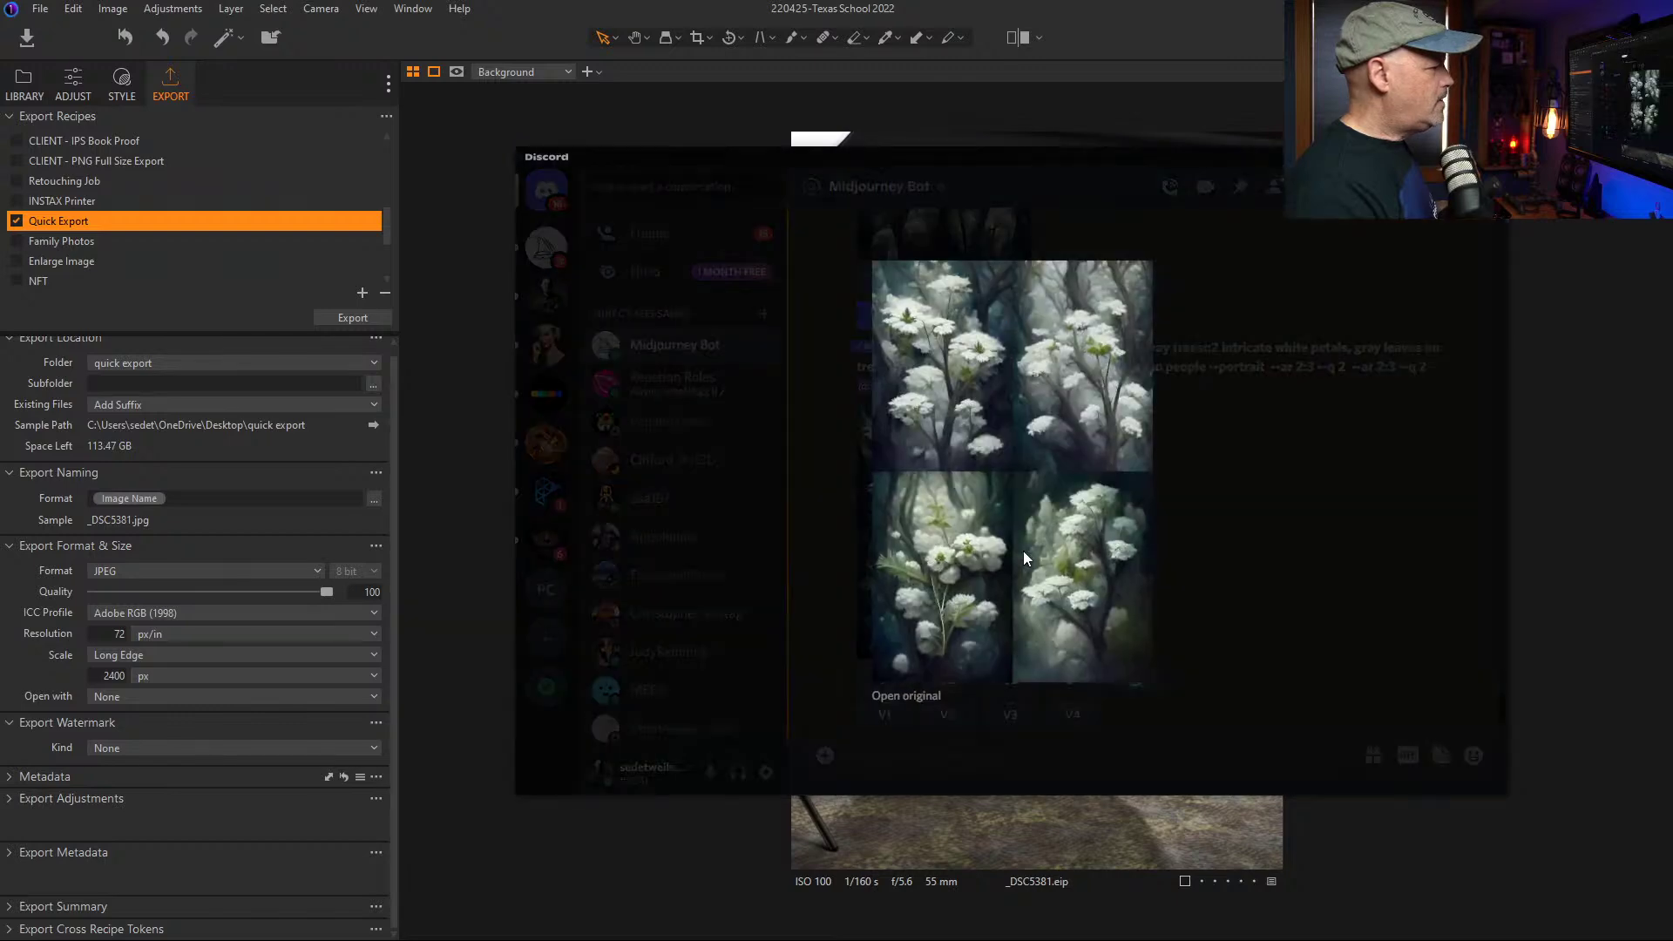
pyautogui.click(1253, 559)
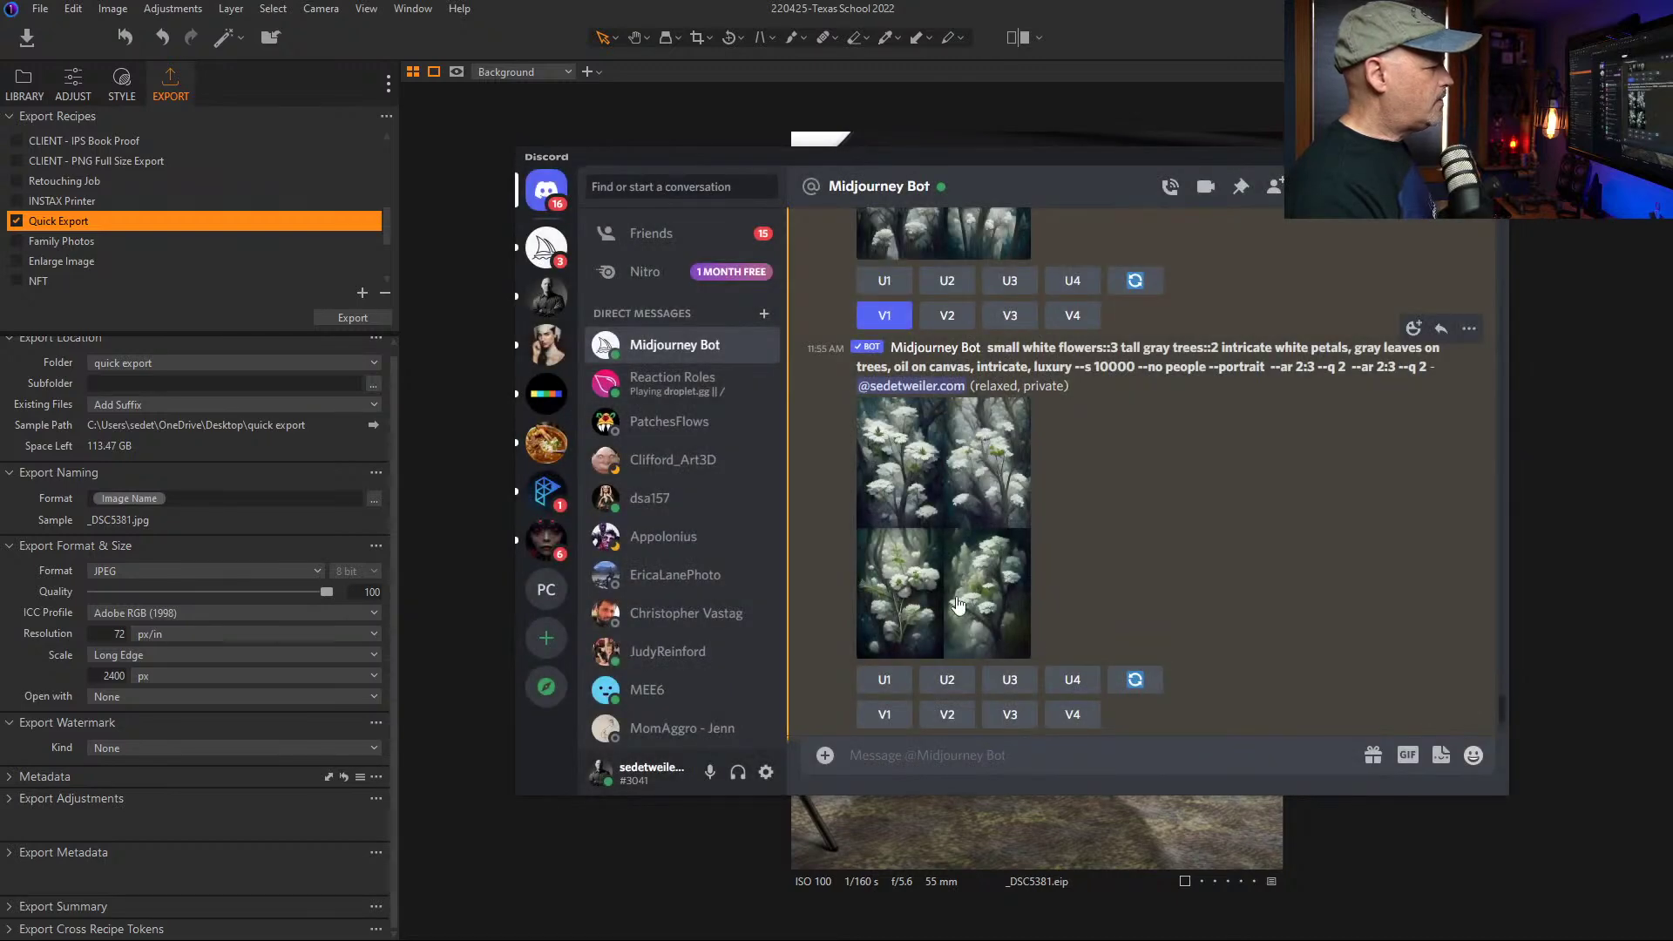
pyautogui.click(1072, 715)
# Step: Inspect the tall gray trees::3 and "lots of white flowers and trees" grids enlarged, and request variations of the latter's fourth image
pyautogui.scroll(5, 1180, 509)
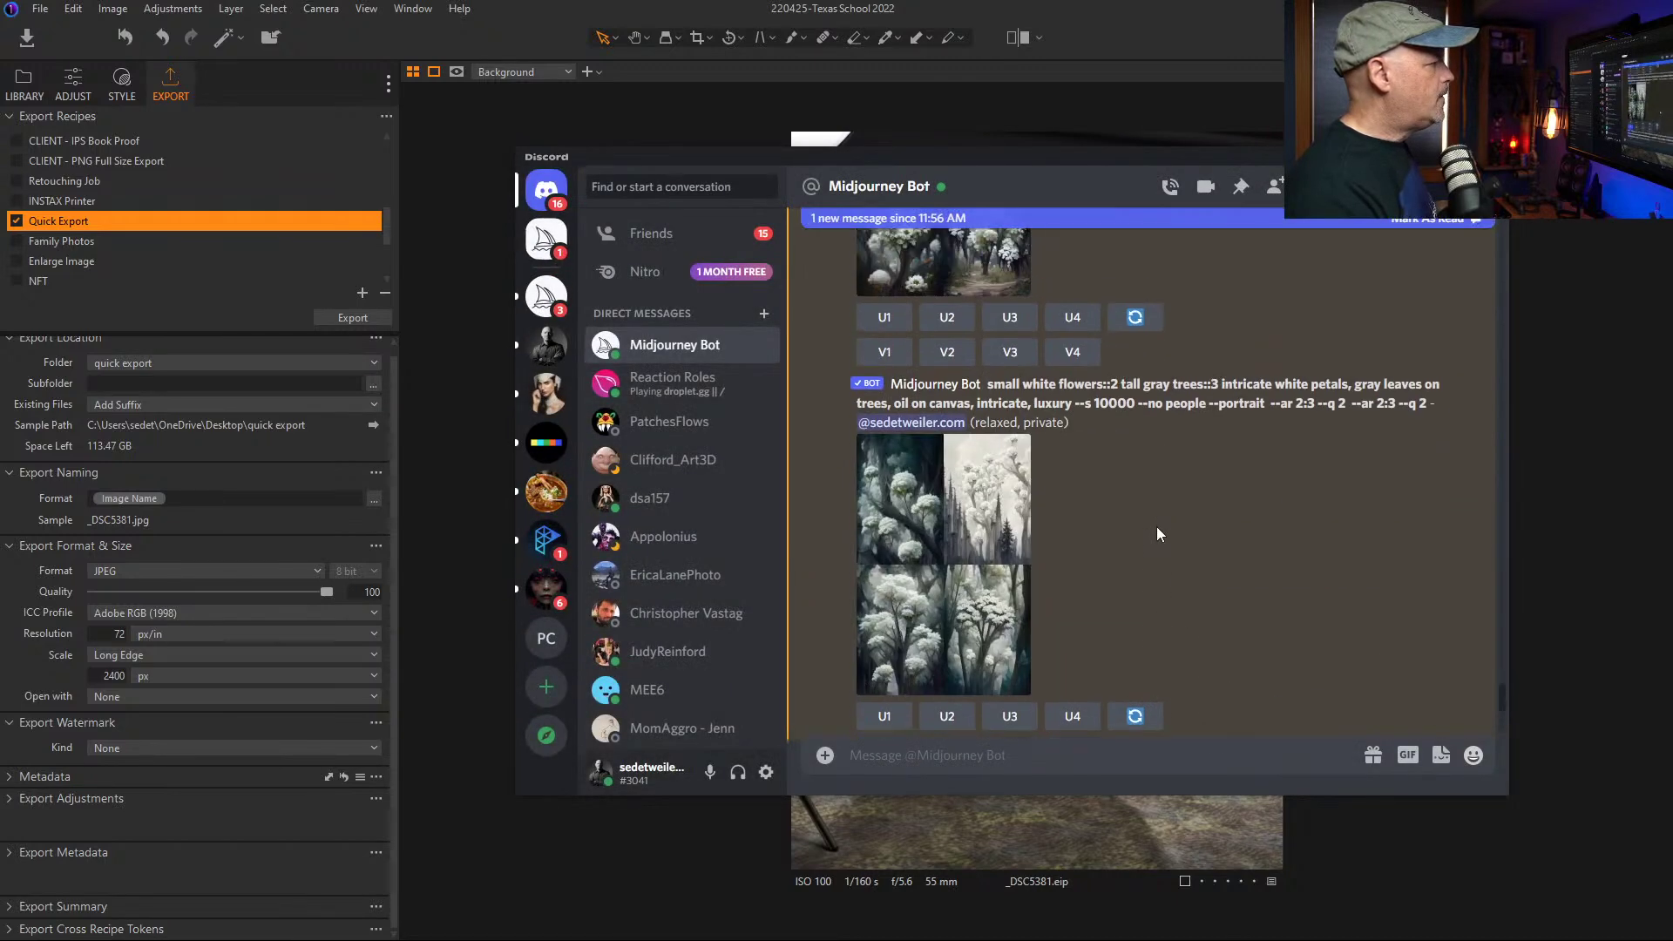
pyautogui.click(967, 524)
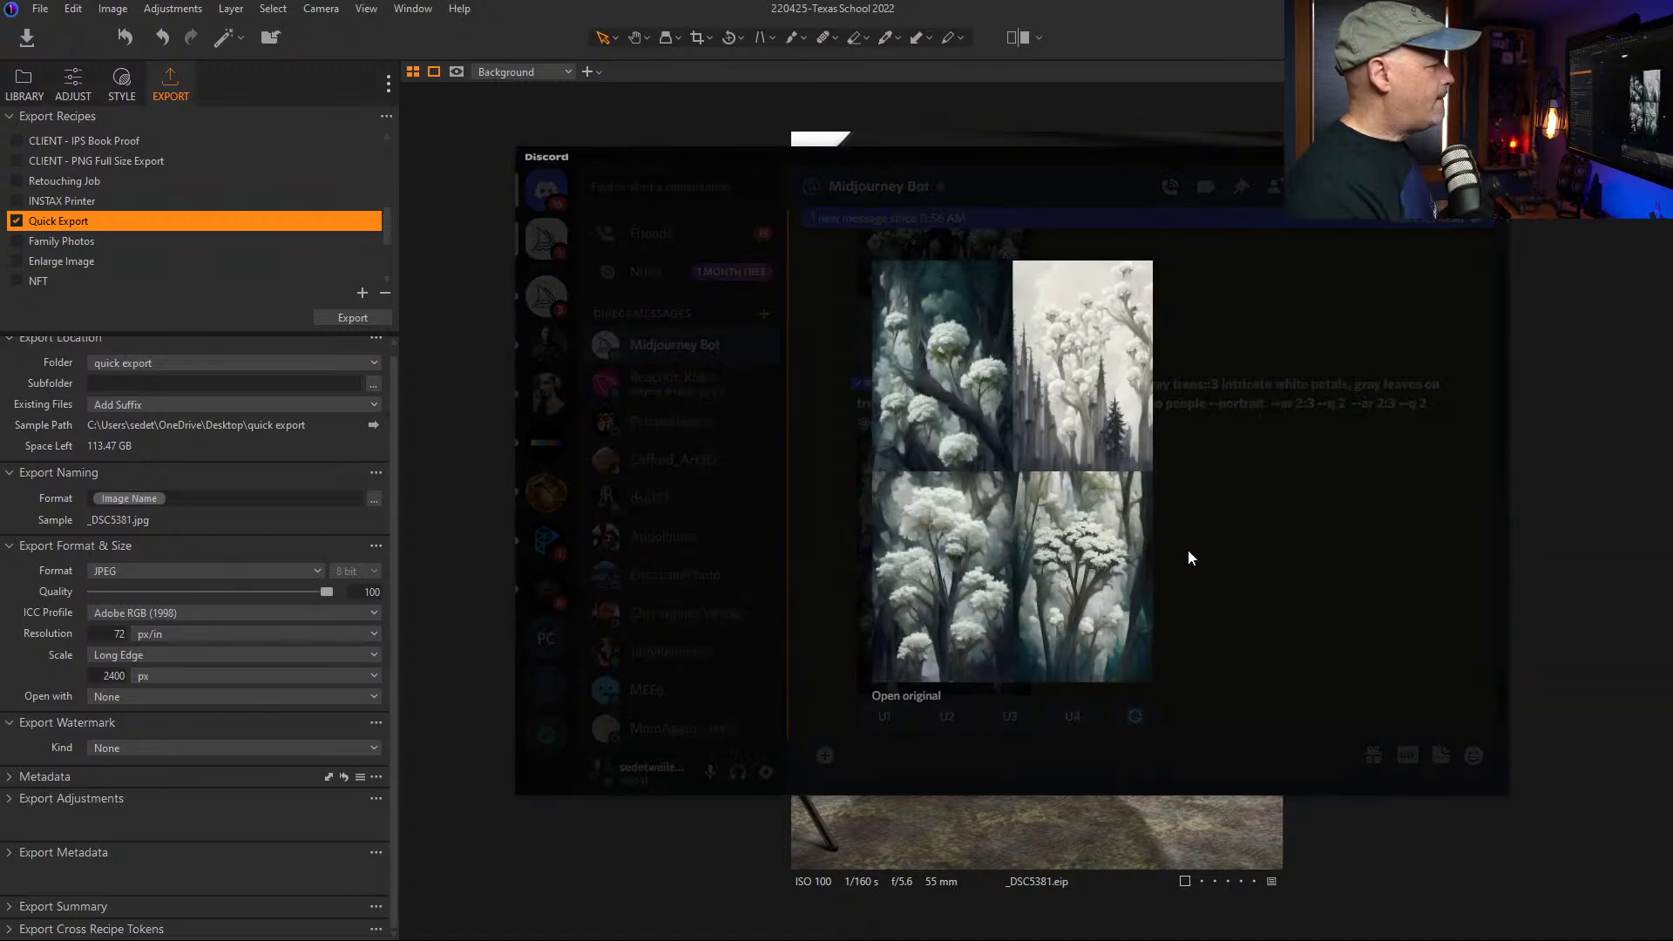
pyautogui.click(1211, 540)
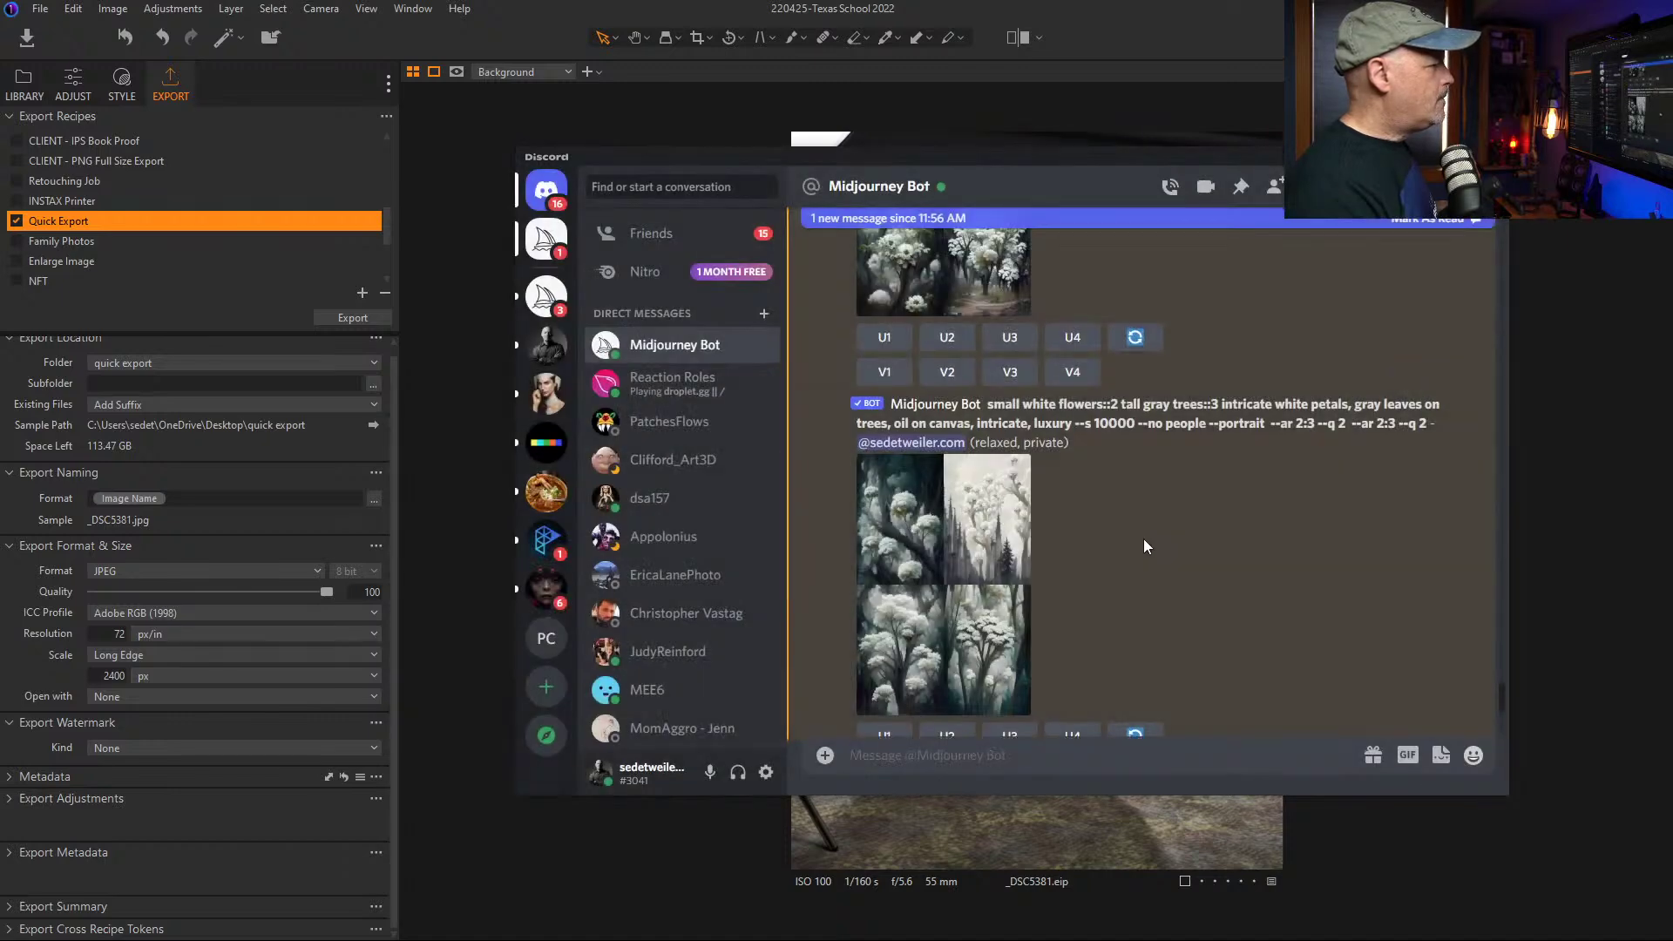
pyautogui.scroll(4, 1142, 538)
pyautogui.click(993, 487)
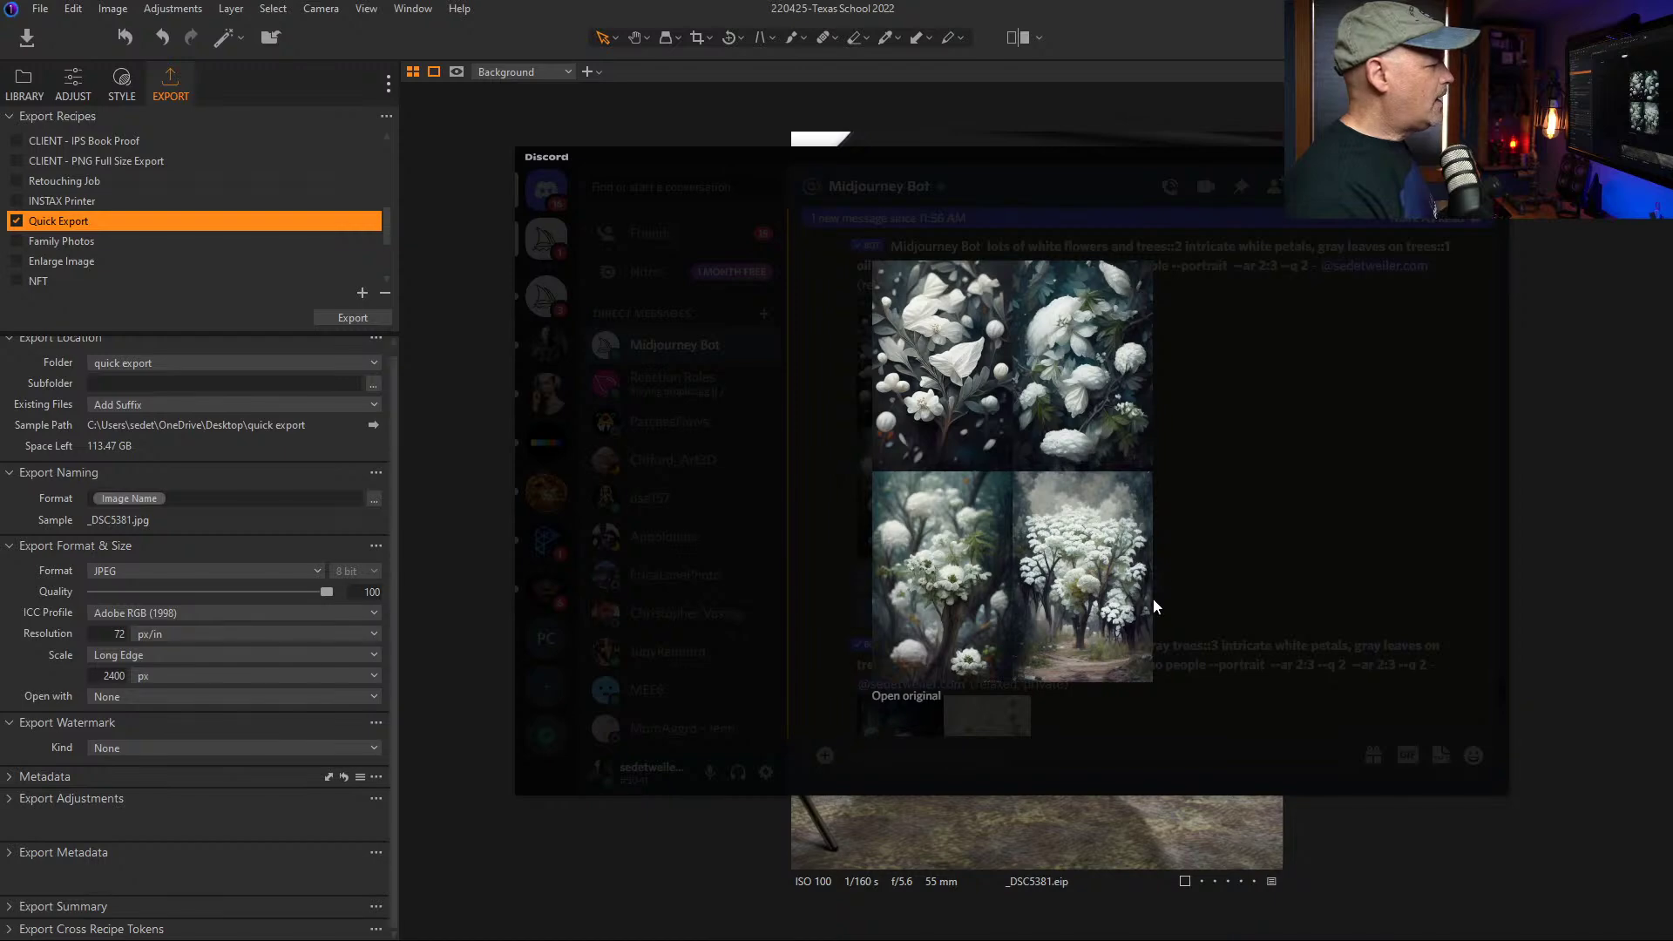
pyautogui.click(1241, 551)
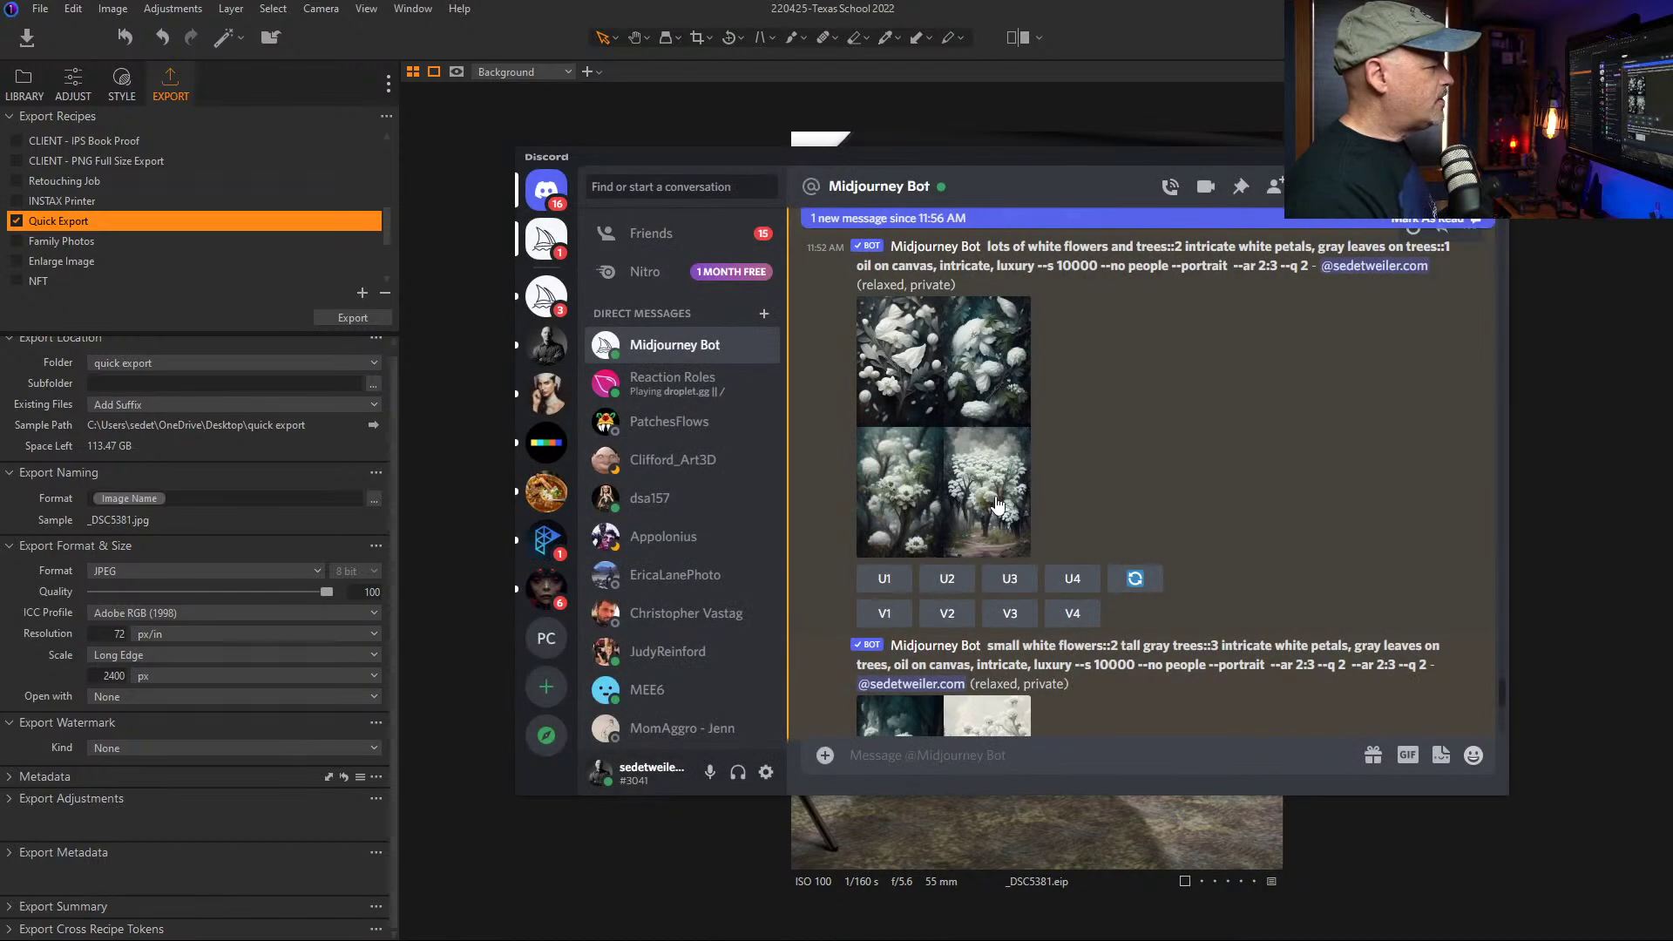
pyautogui.click(1075, 579)
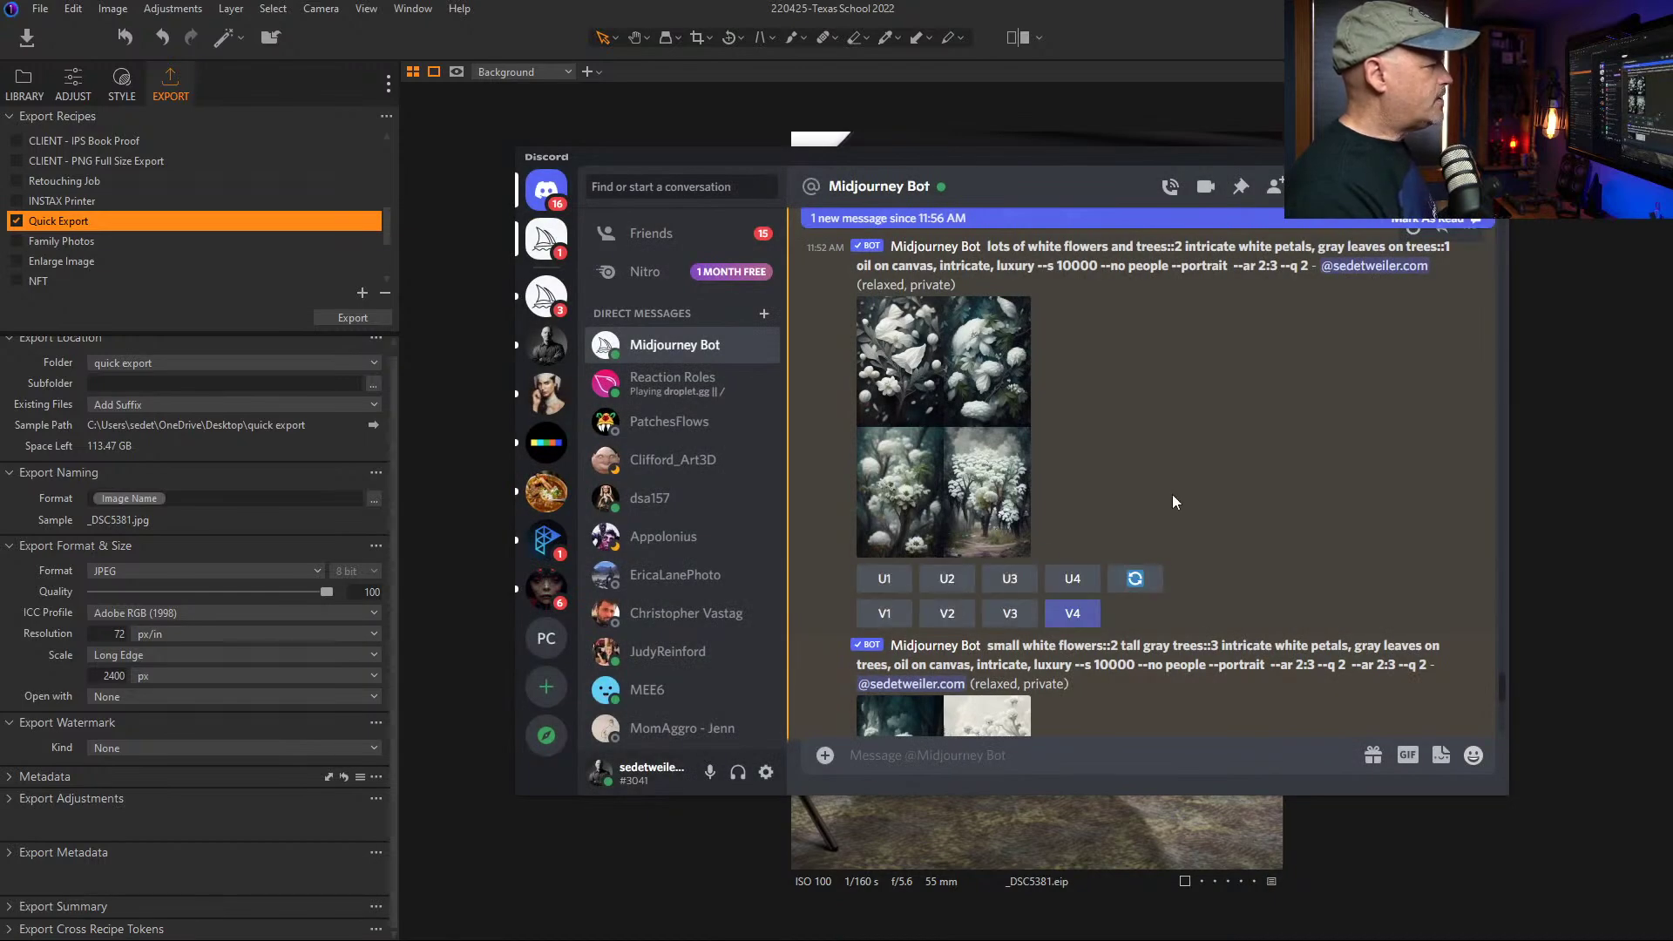
pyautogui.scroll(3, 1172, 494)
pyautogui.scroll(1, 1220, 533)
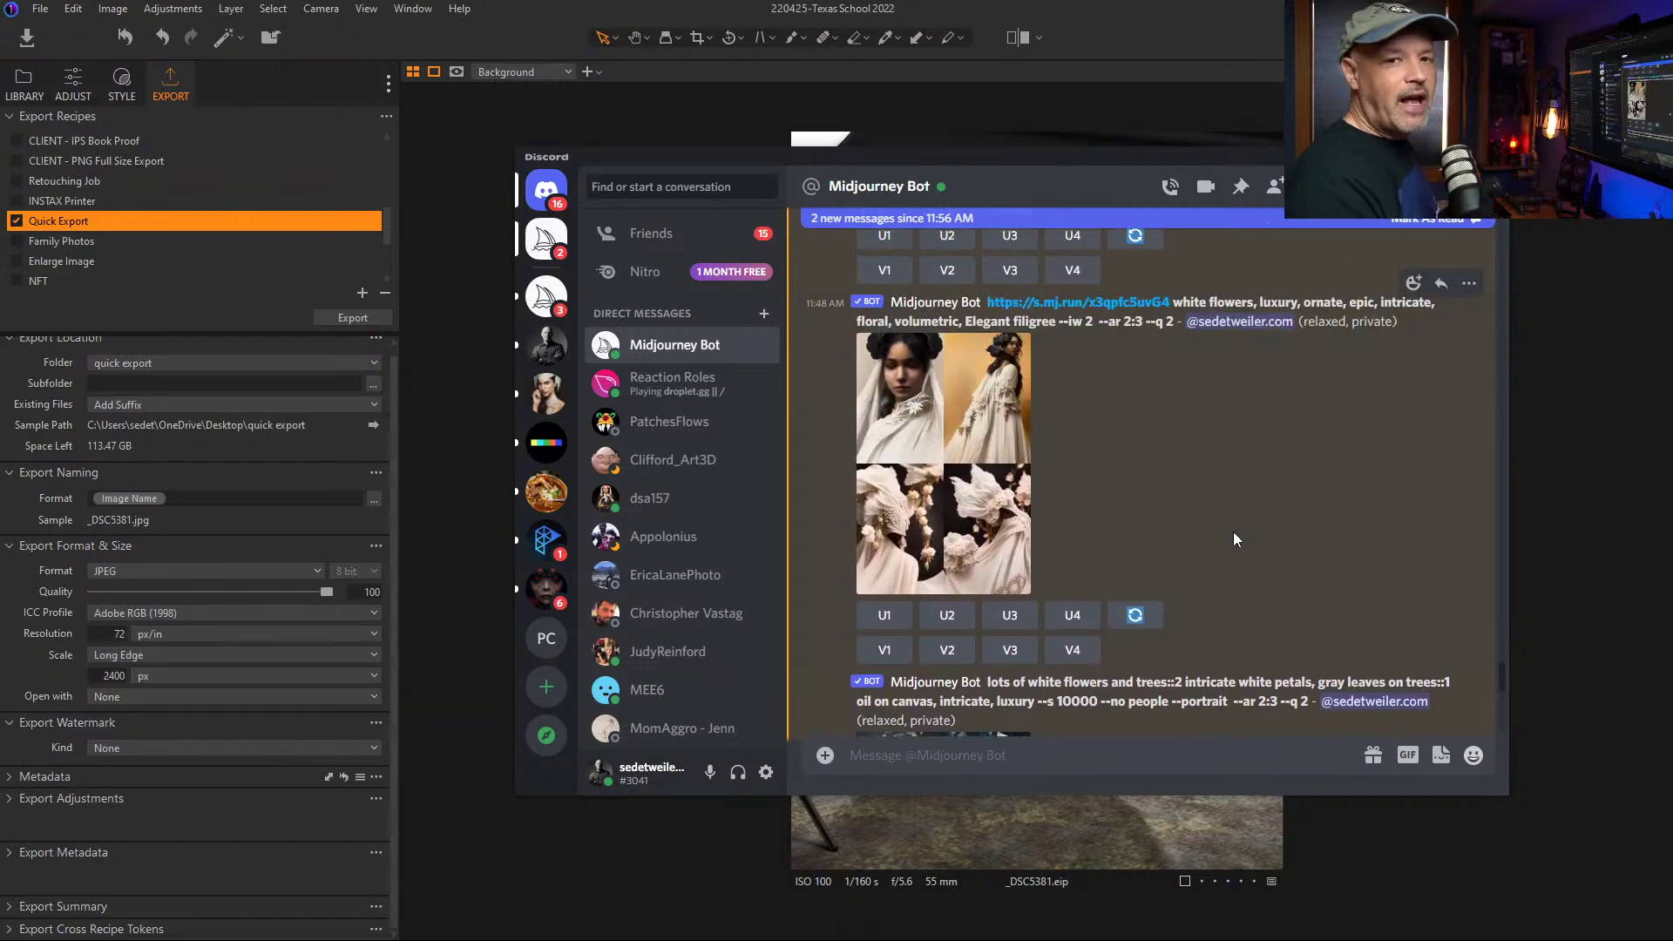
pyautogui.scroll(-5, 1232, 527)
pyautogui.scroll(-3, 1128, 499)
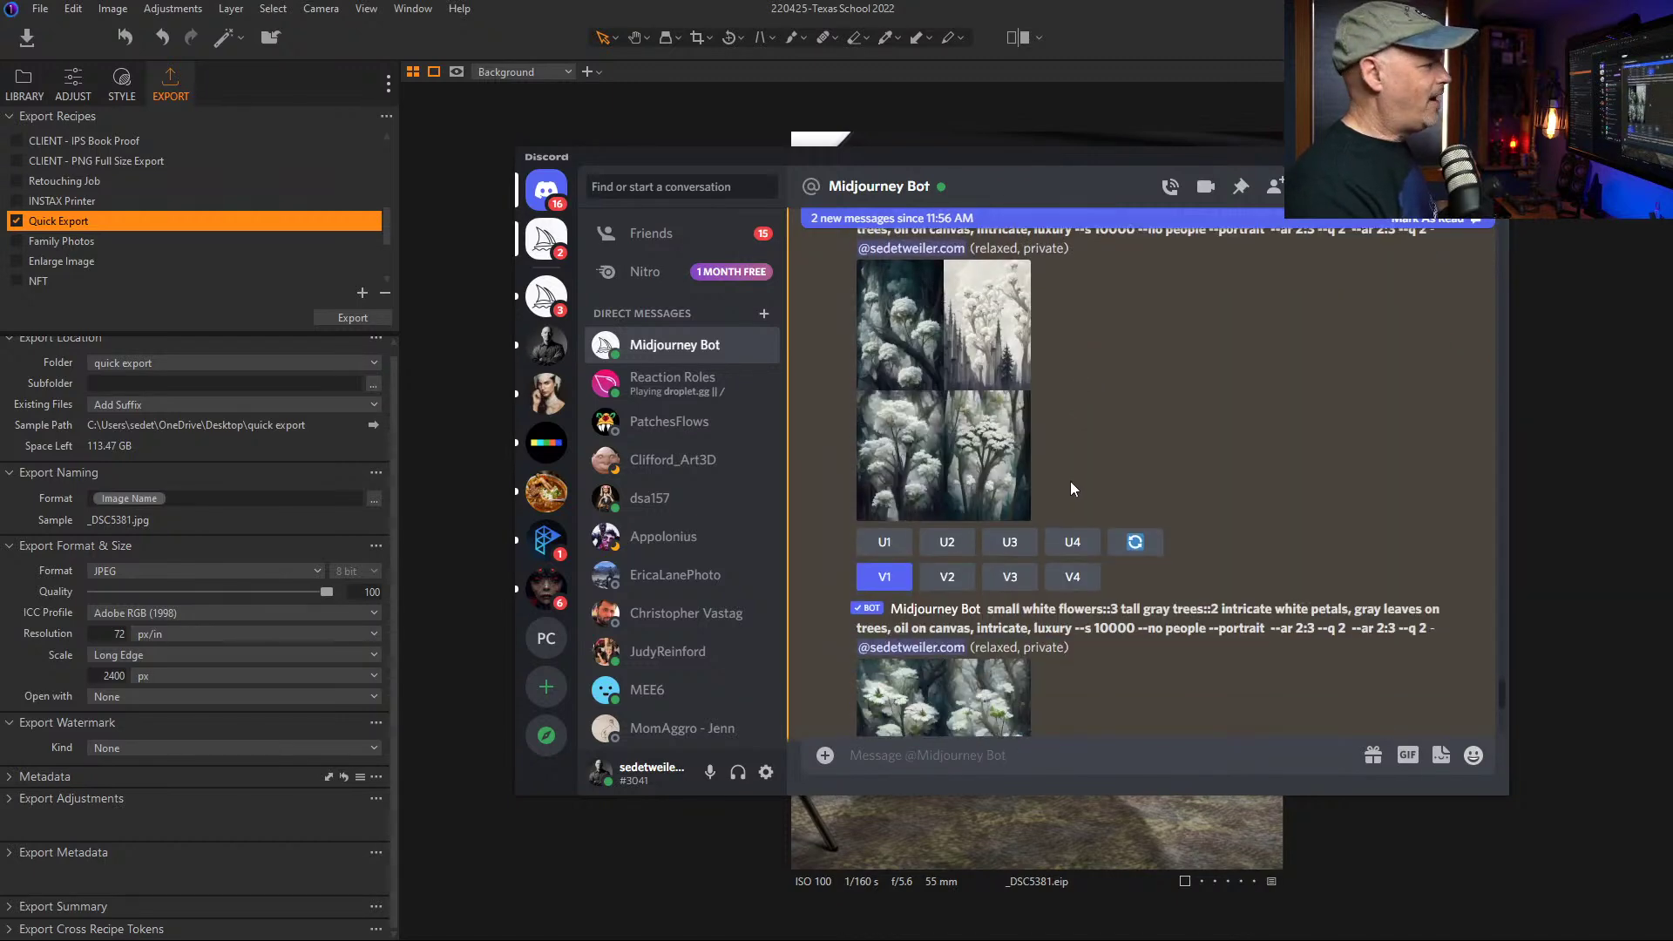
pyautogui.scroll(-10, 1132, 469)
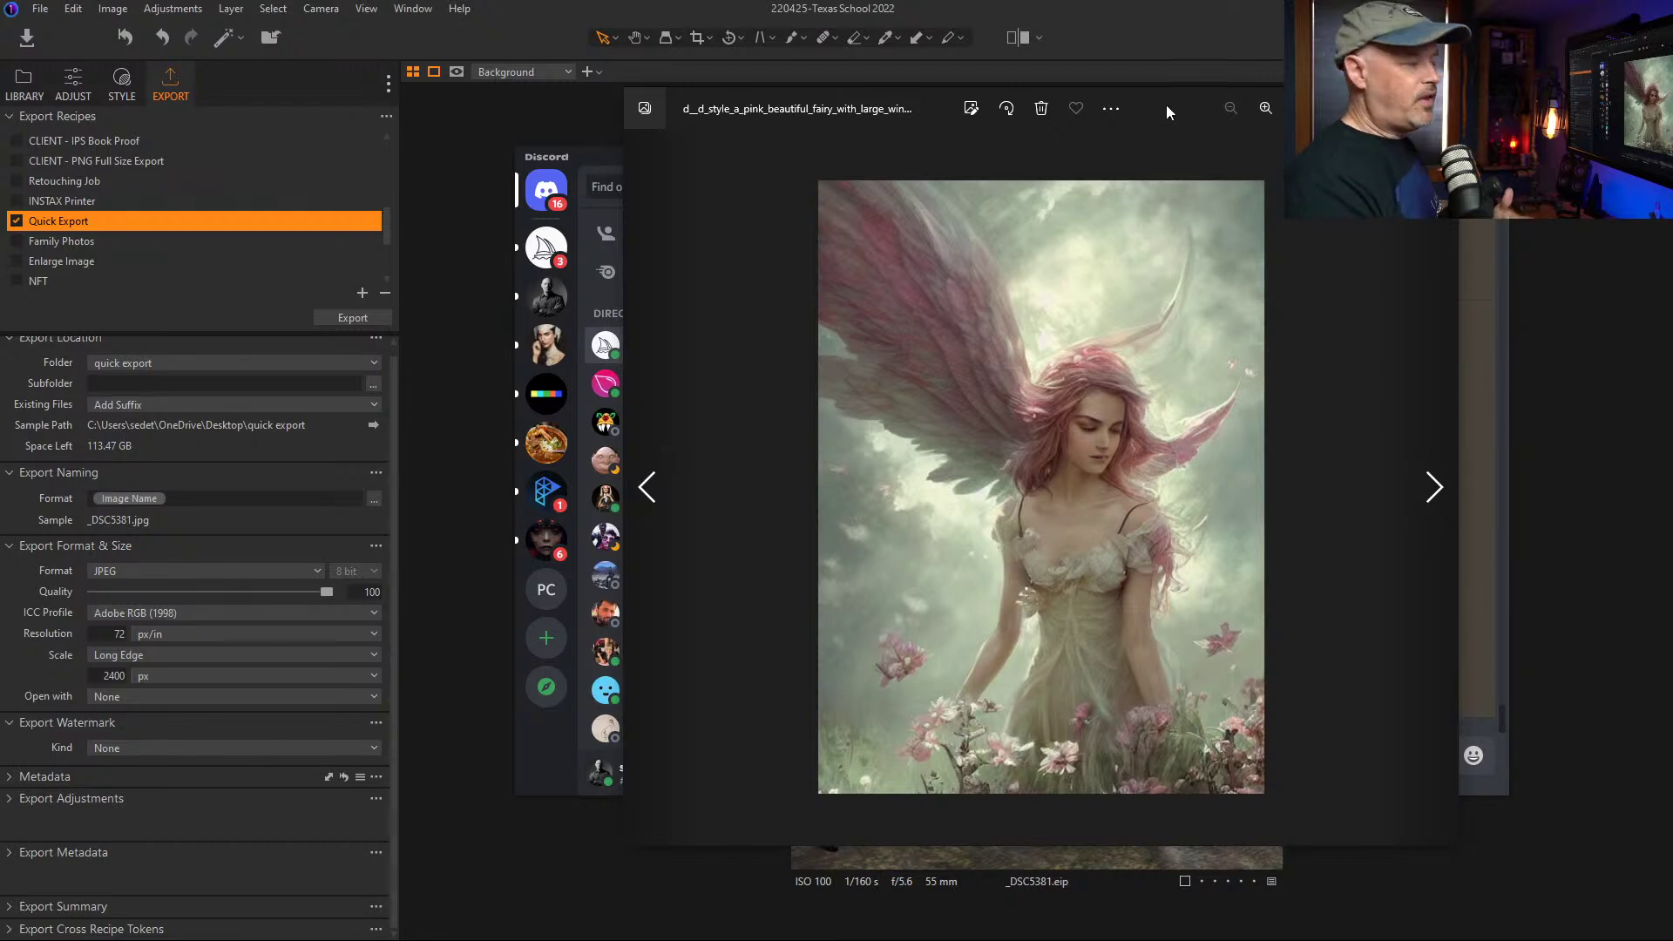
# Step: Compare the pink winged fairy renders in the photo viewer and close the viewer
pyautogui.moveTo(1165, 105); pyautogui.dragTo(1111, 97)
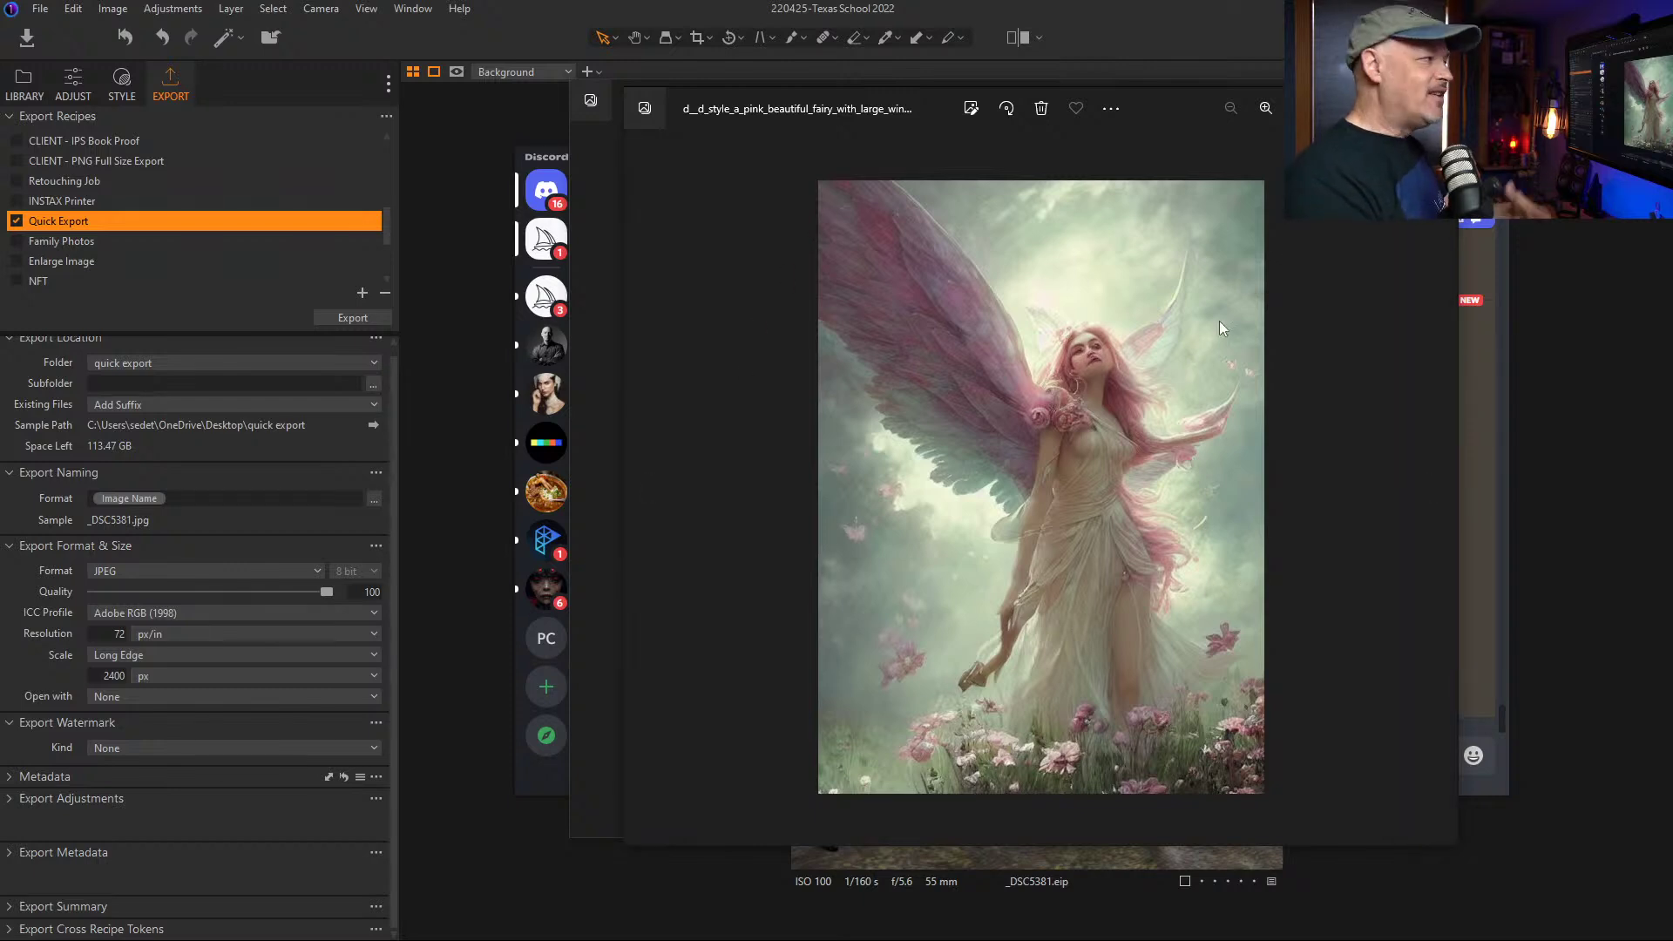
pyautogui.click(1433, 486)
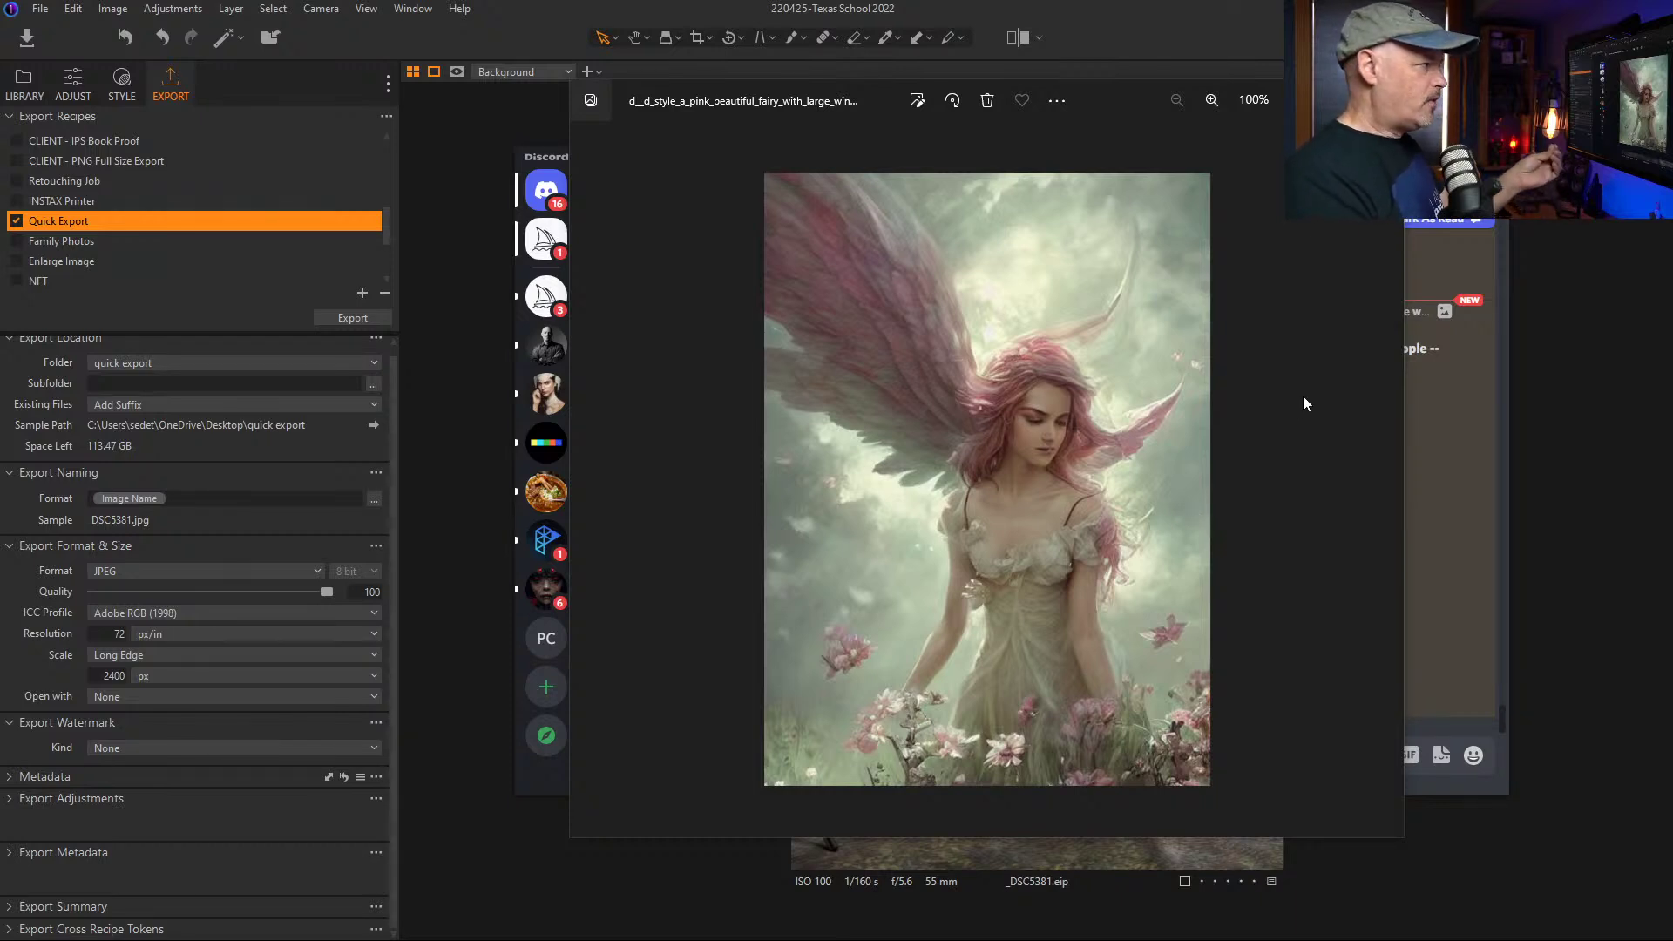
pyautogui.click(1380, 478)
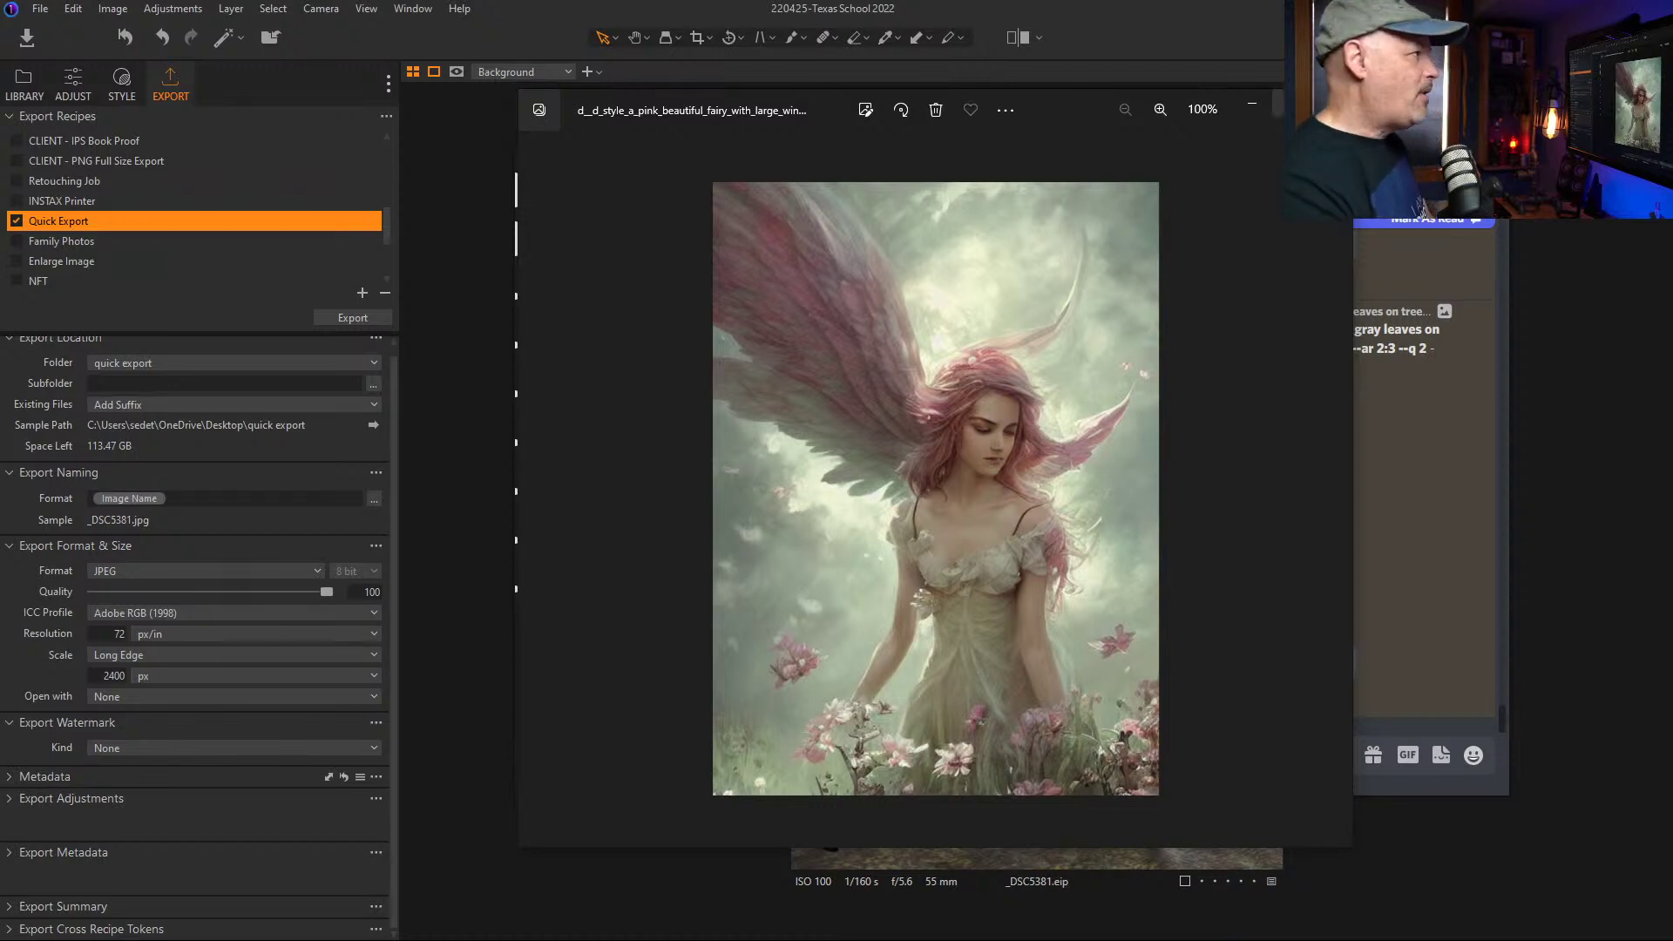
pyautogui.click(1331, 108)
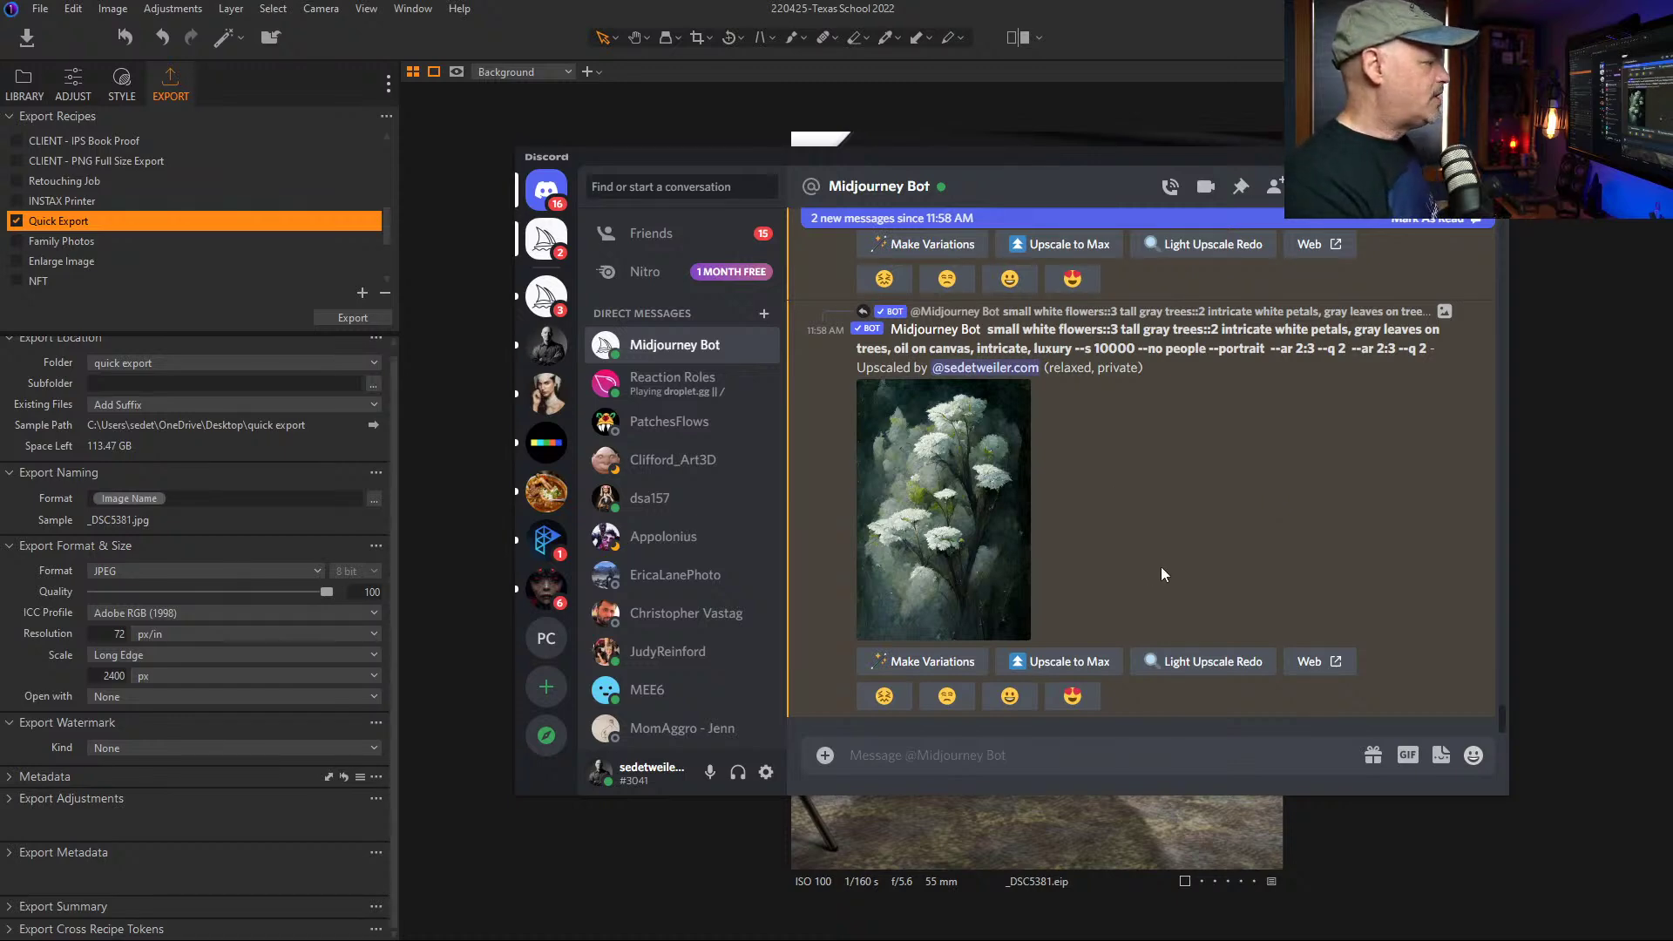
# Step: Open the original of the upscaled small white flowers::3 image and save it as a PNG in the MidJourney folder
pyautogui.click(989, 492)
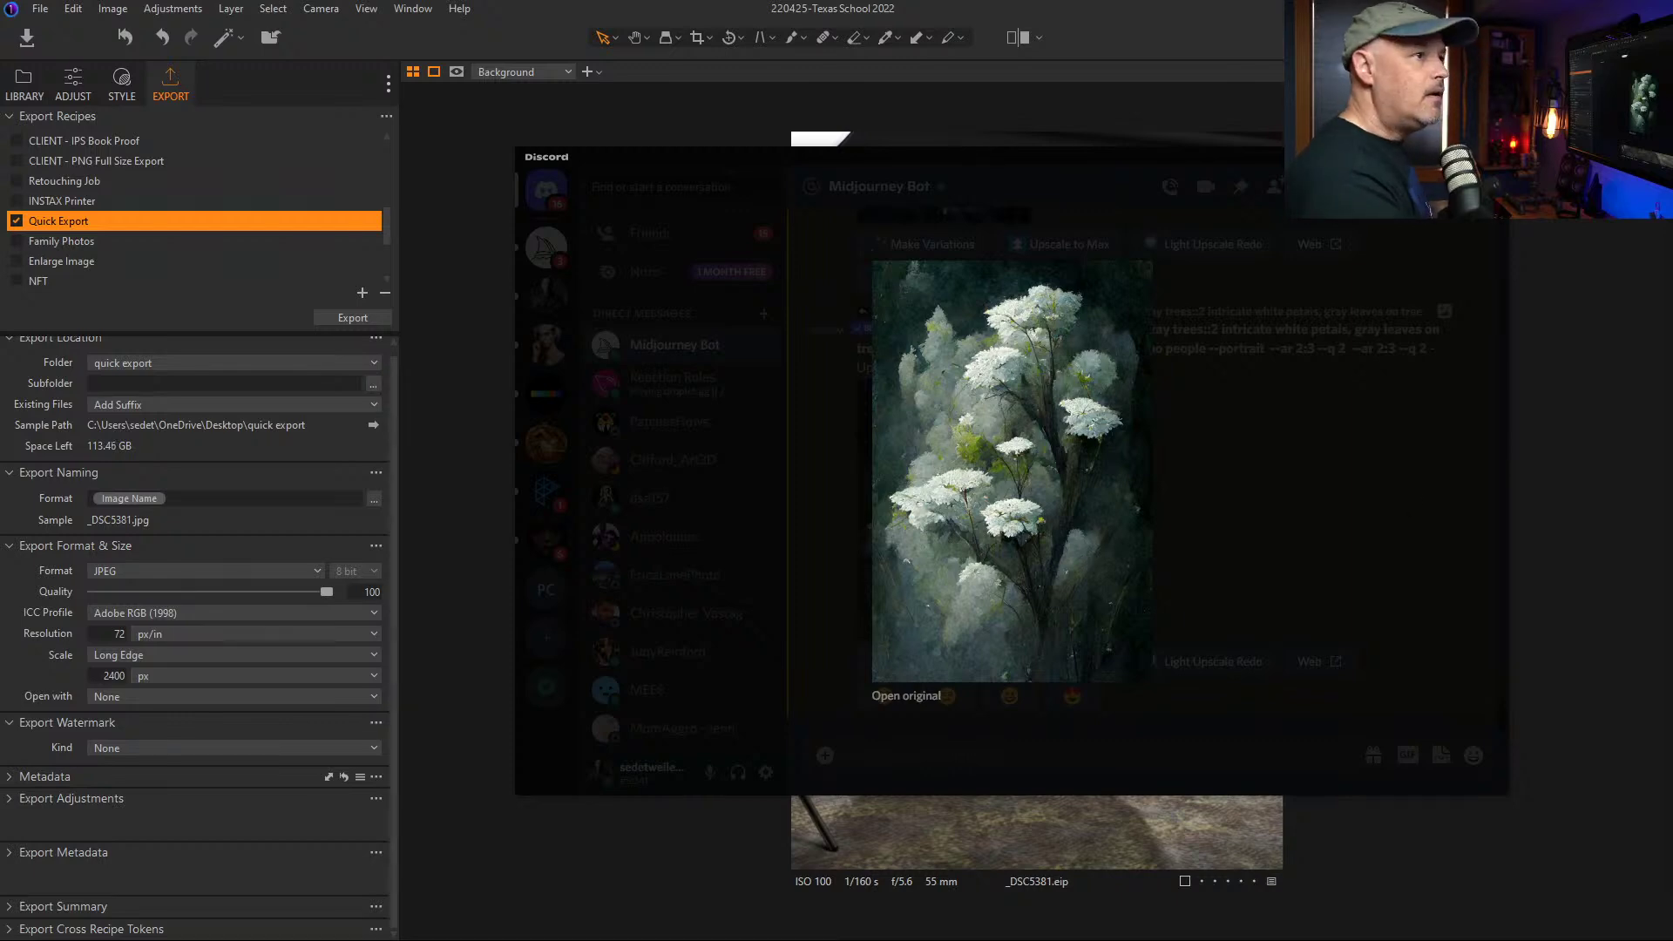
pyautogui.click(905, 696)
pyautogui.rightClick(1105, 277)
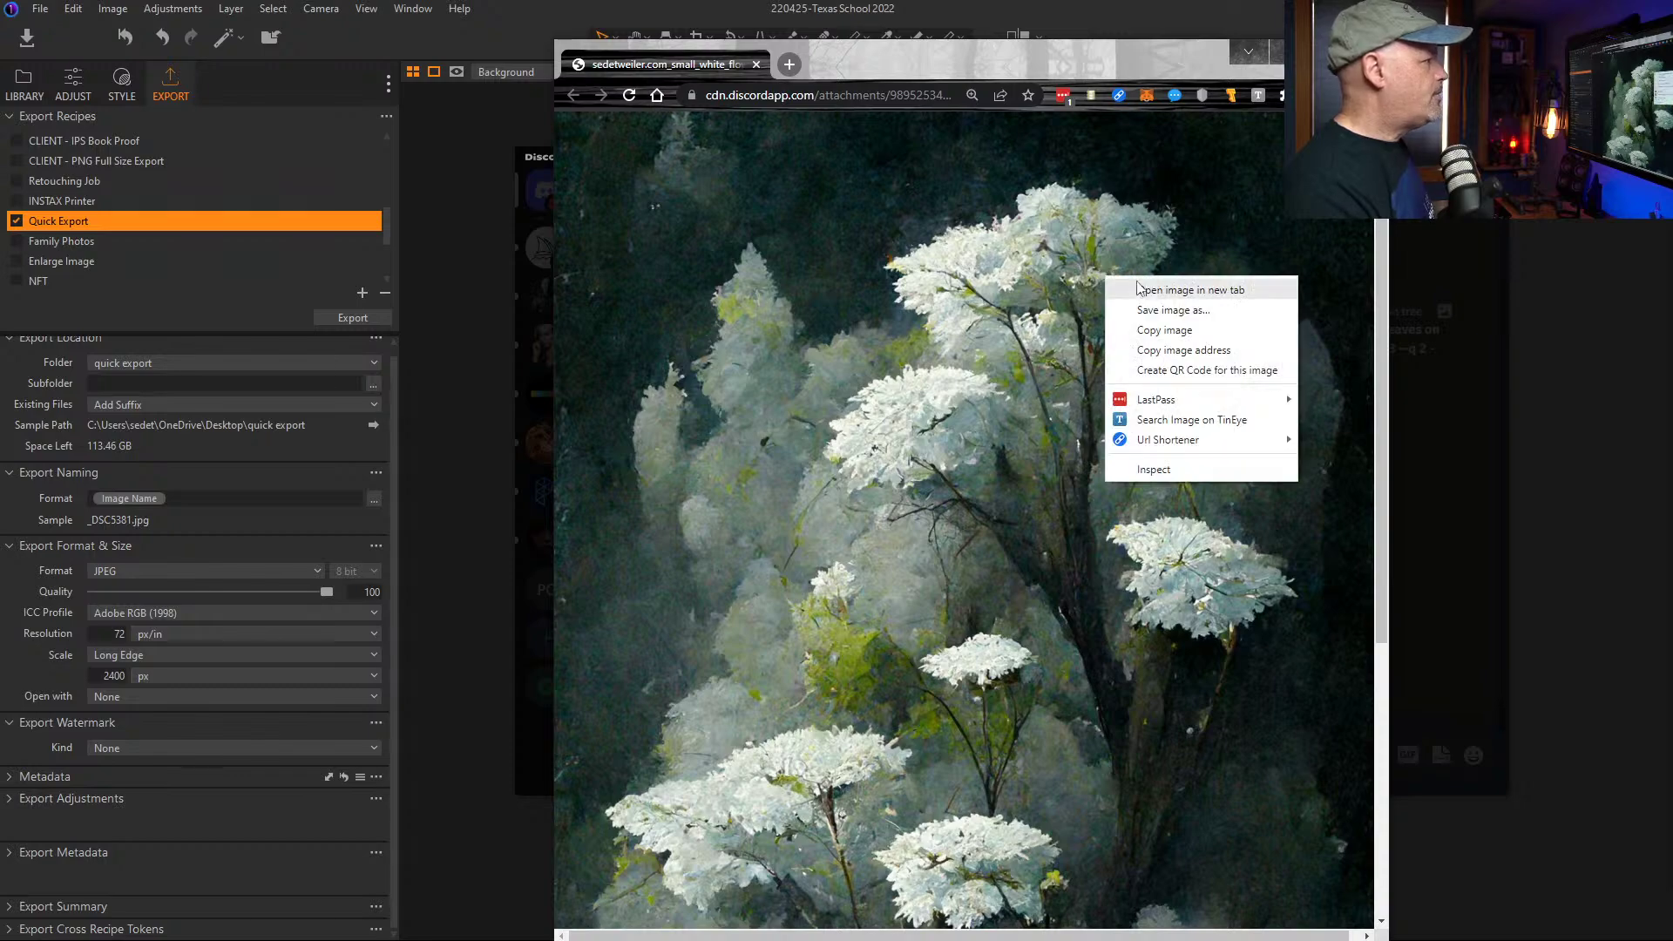
pyautogui.click(1173, 310)
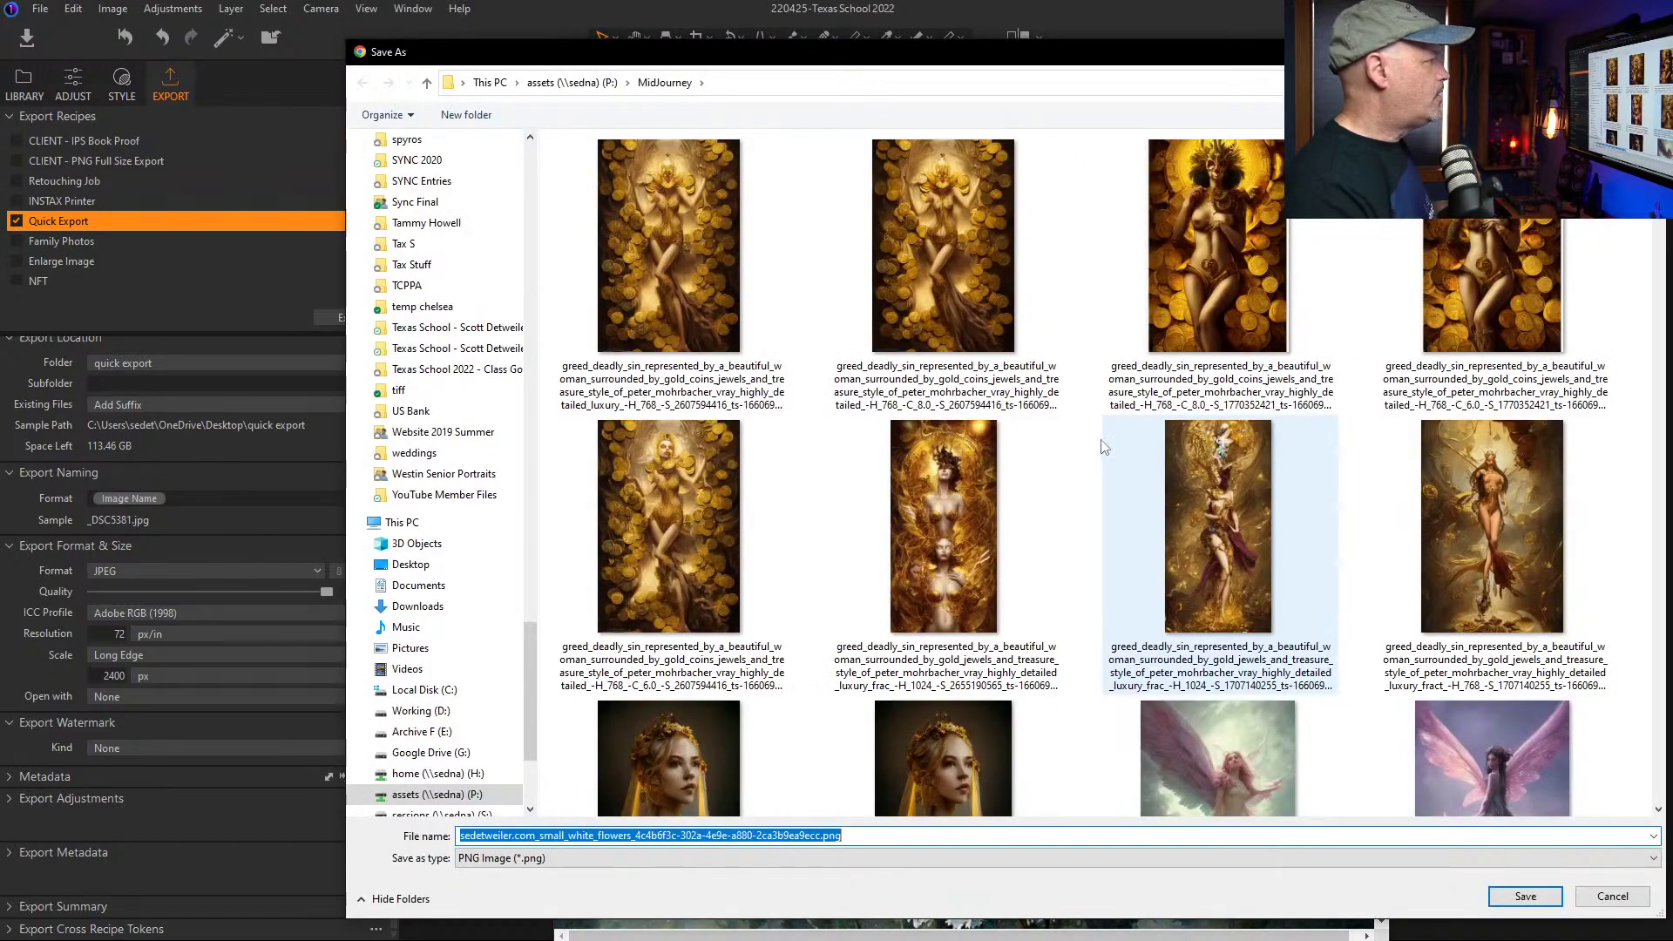
pyautogui.click(1525, 895)
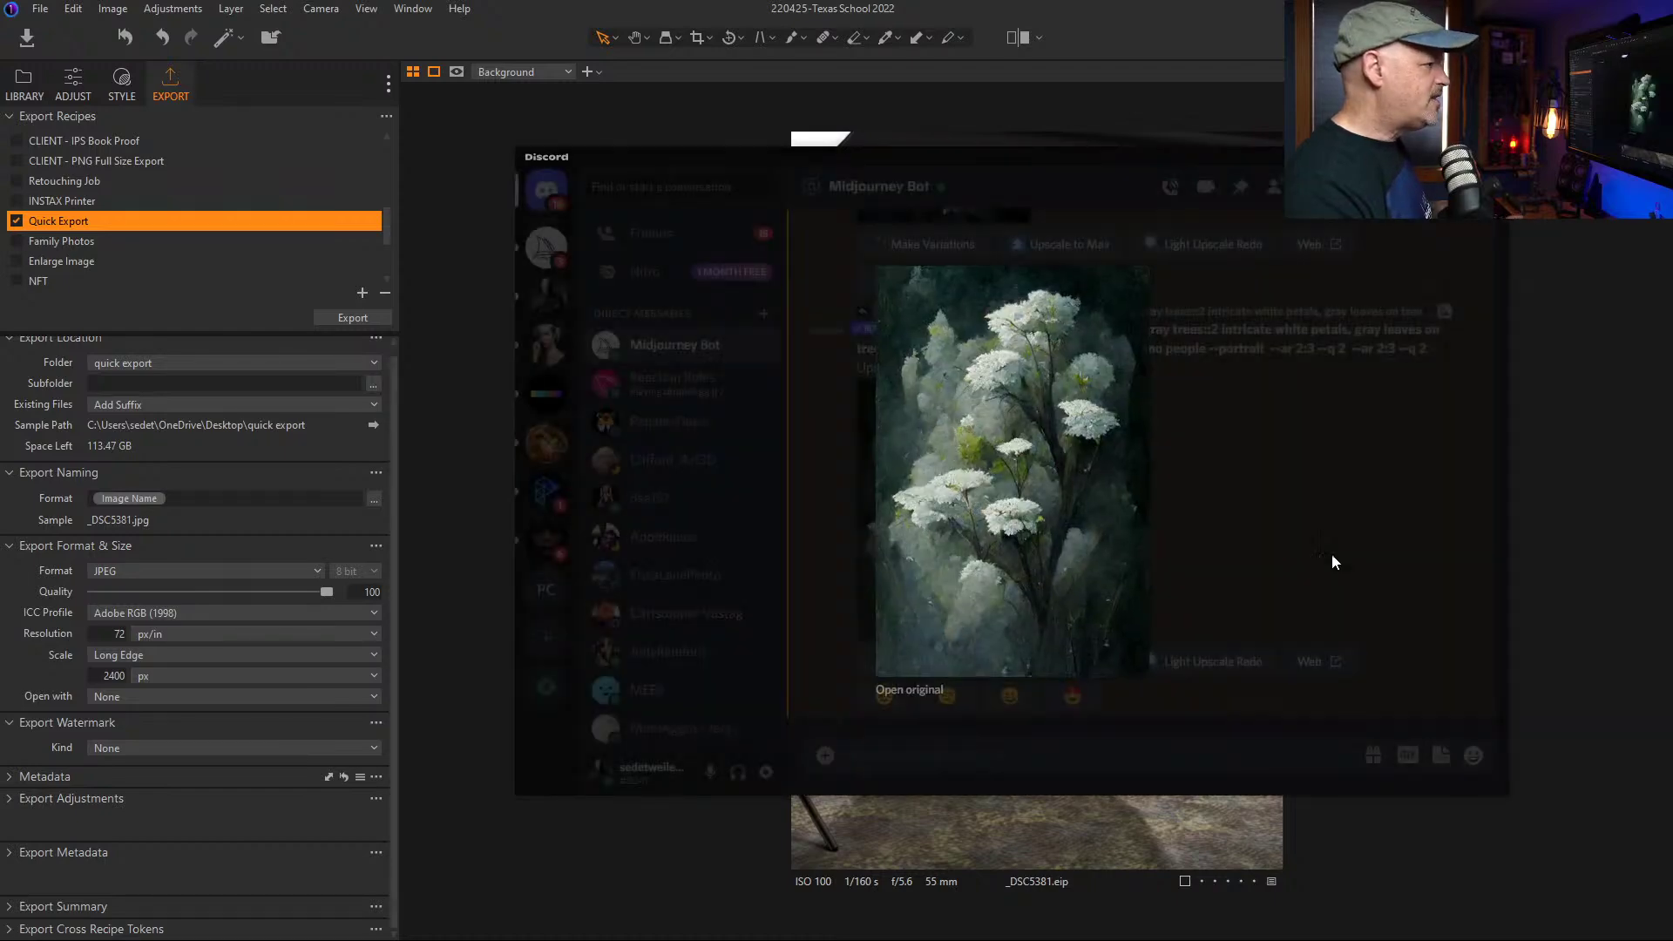
pyautogui.click(1331, 552)
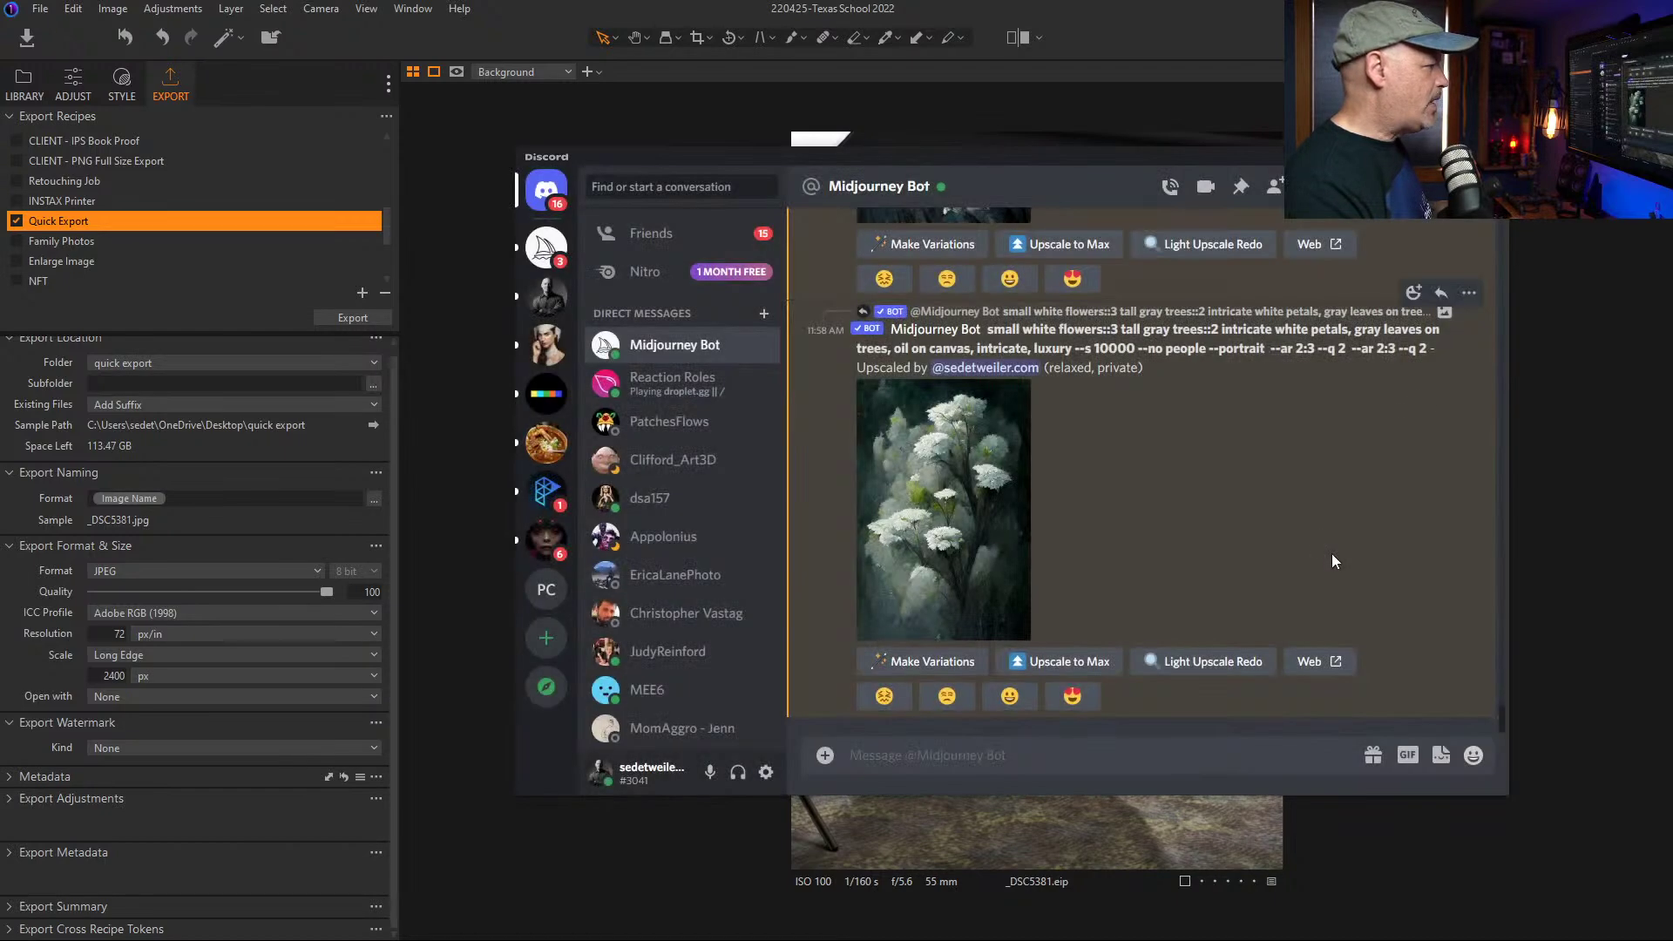
# Step: Maximize Discord, examine the finished white-blossom tree variations grid enlarged, and upscale its first image
pyautogui.press('super+Up')
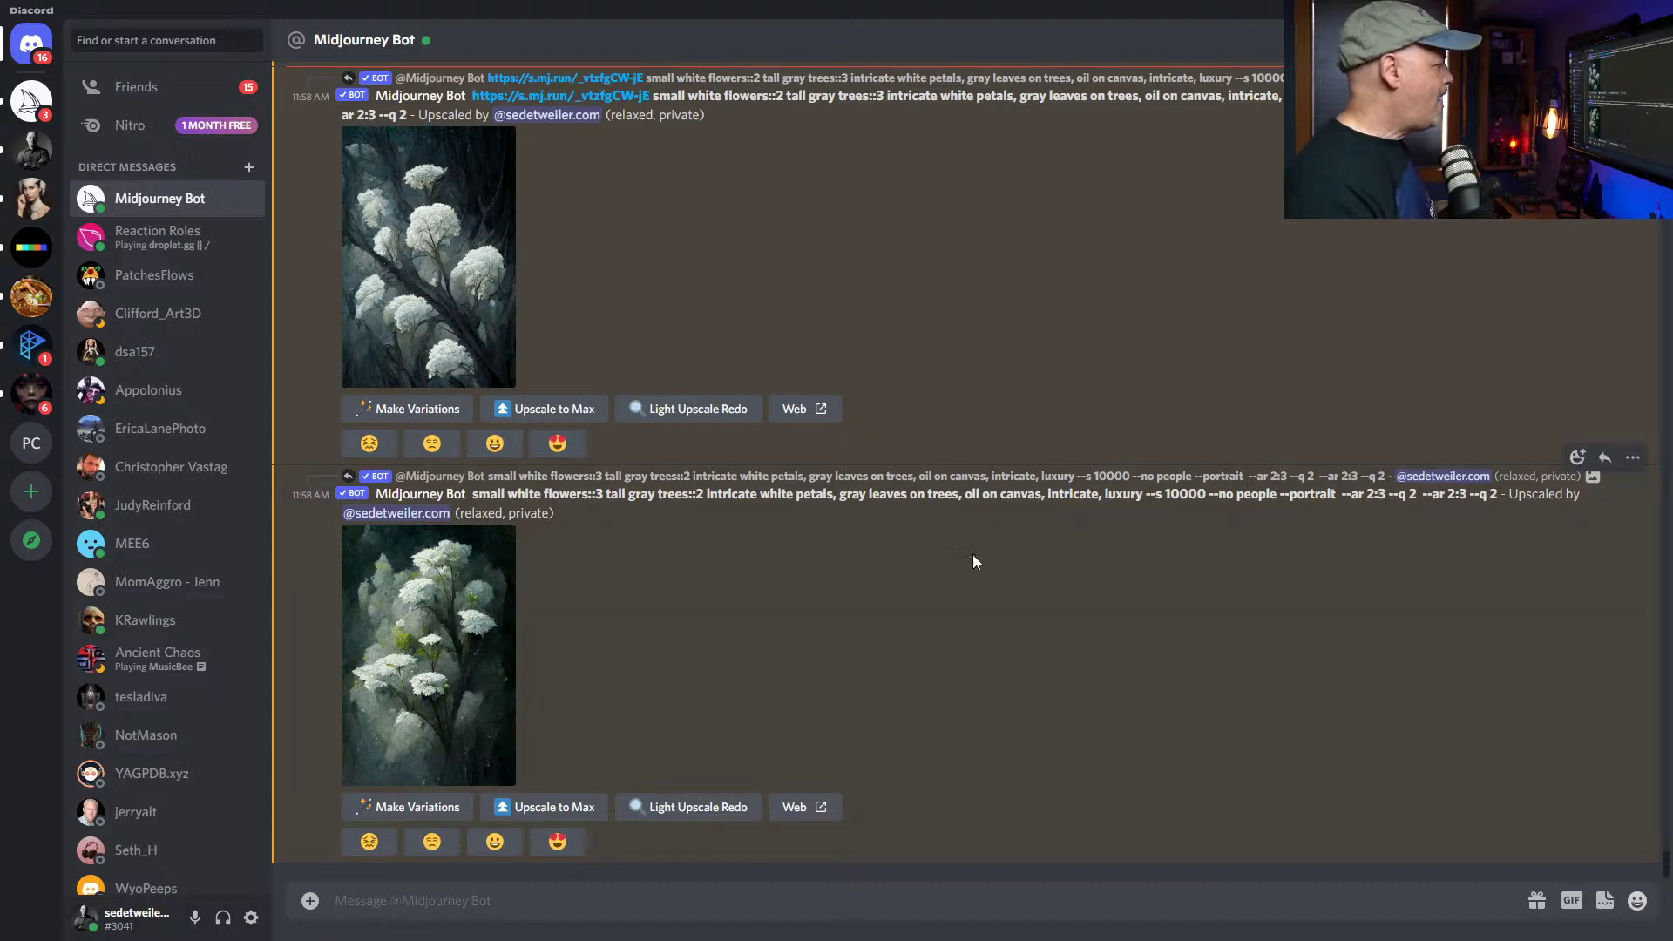
pyautogui.scroll(5, 937, 566)
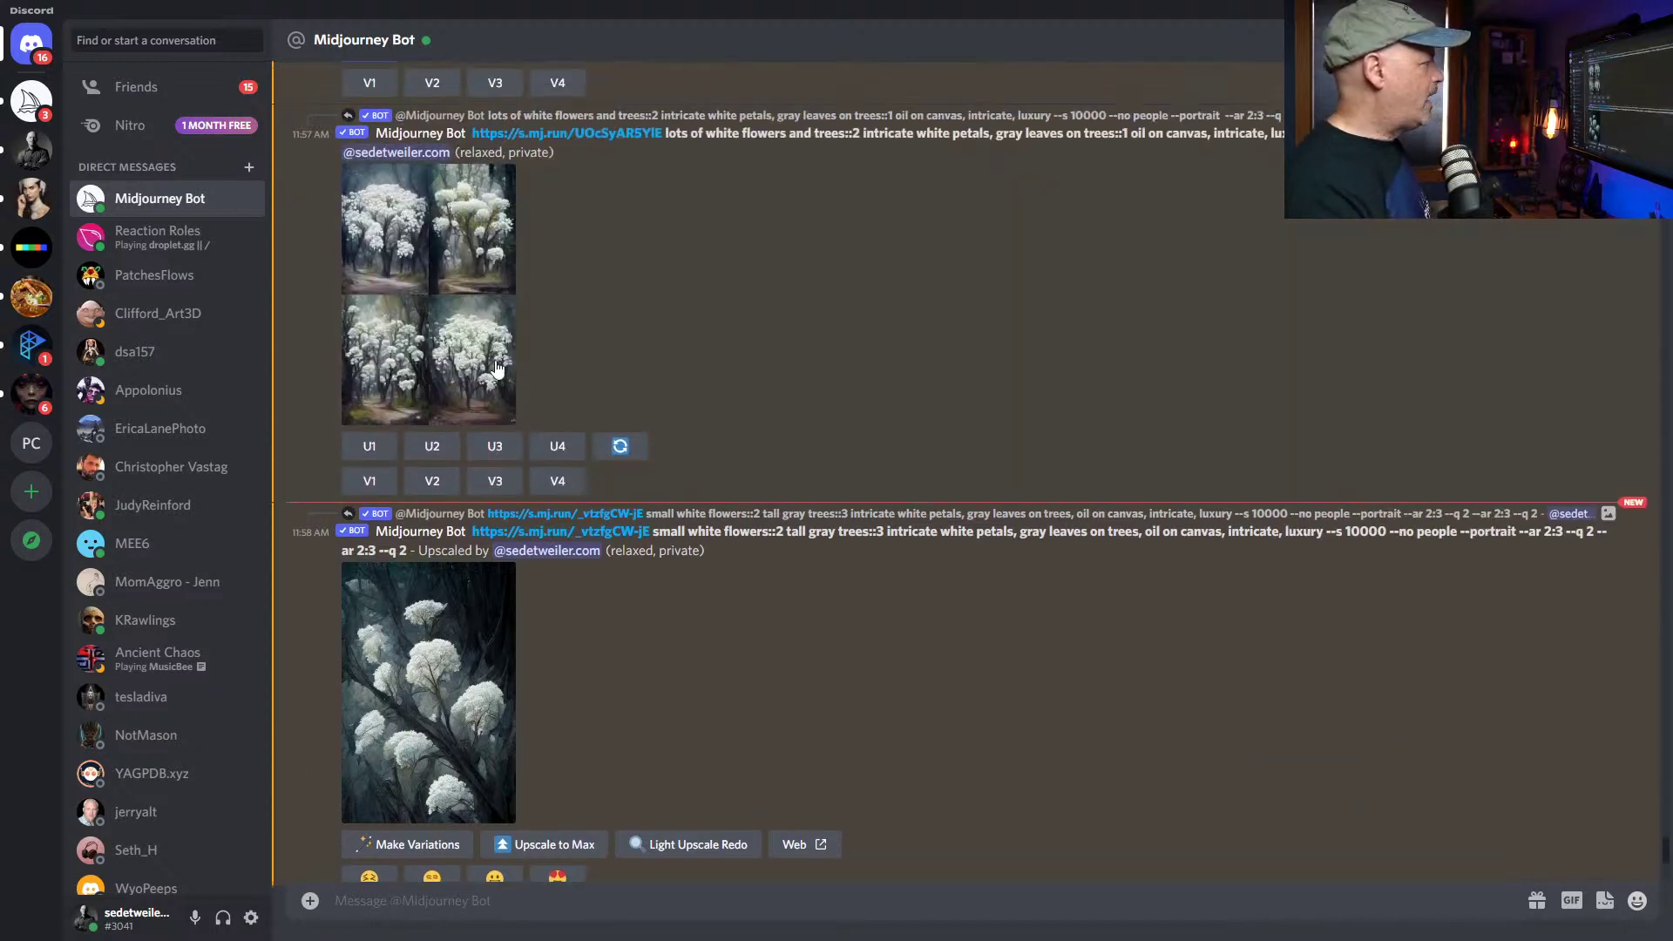
pyautogui.scroll(-5, 914, 519)
pyautogui.scroll(4, 909, 532)
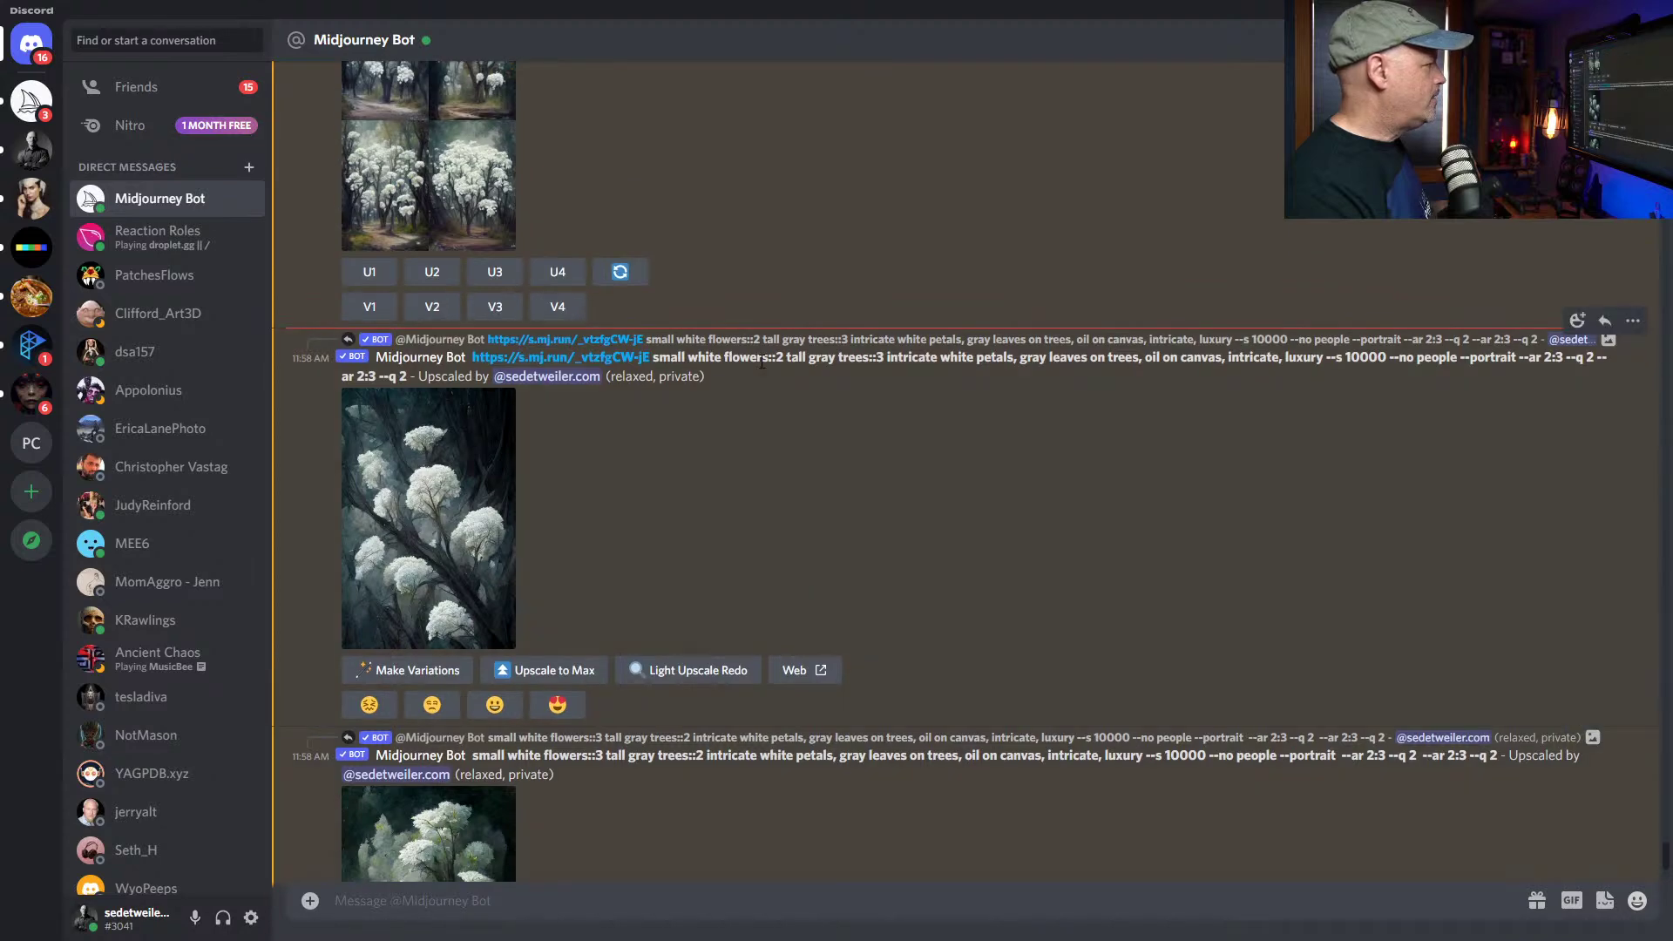
pyautogui.click(456, 317)
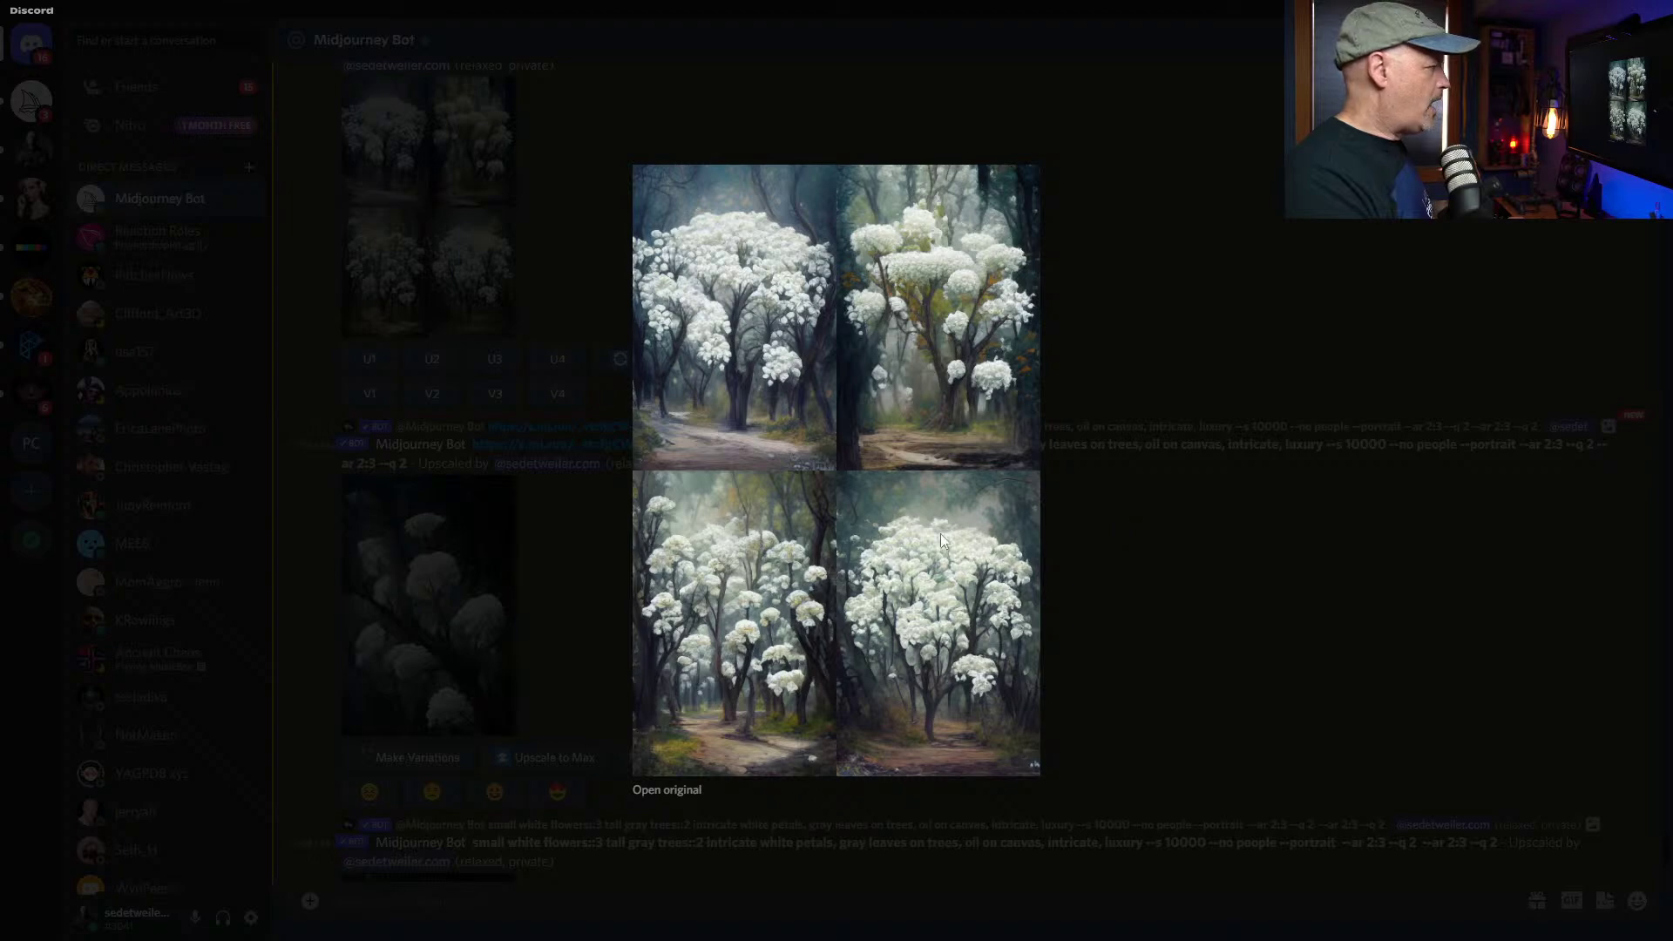
pyautogui.click(1138, 539)
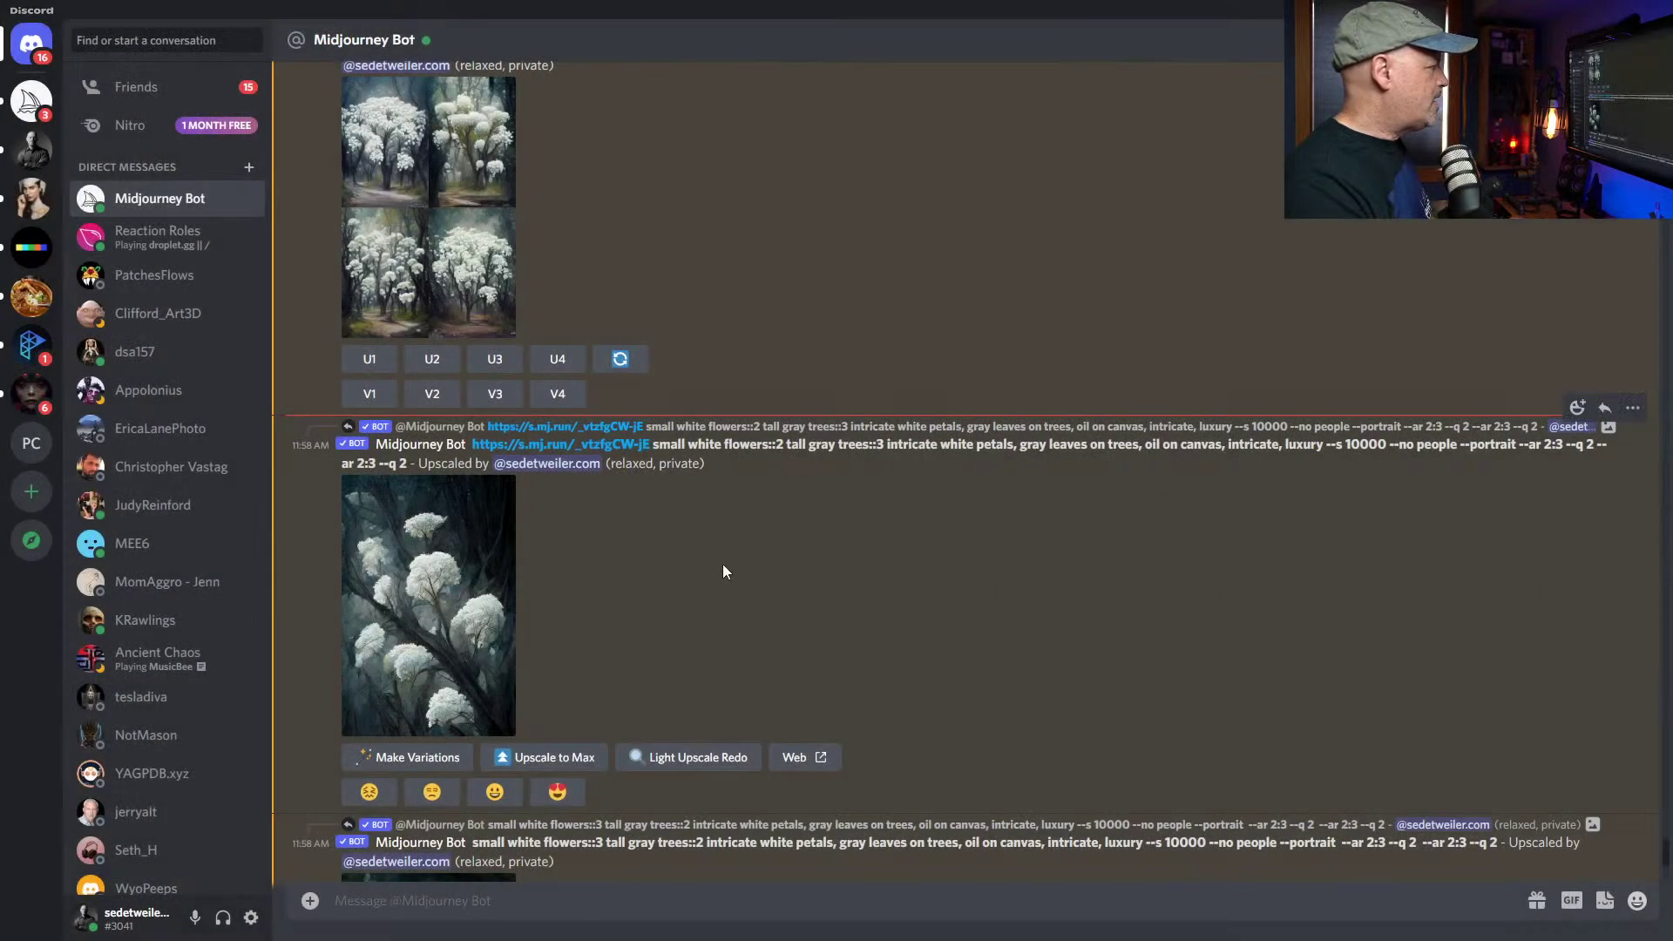
pyautogui.scroll(4, 385, 358)
pyautogui.scroll(5, 887, 453)
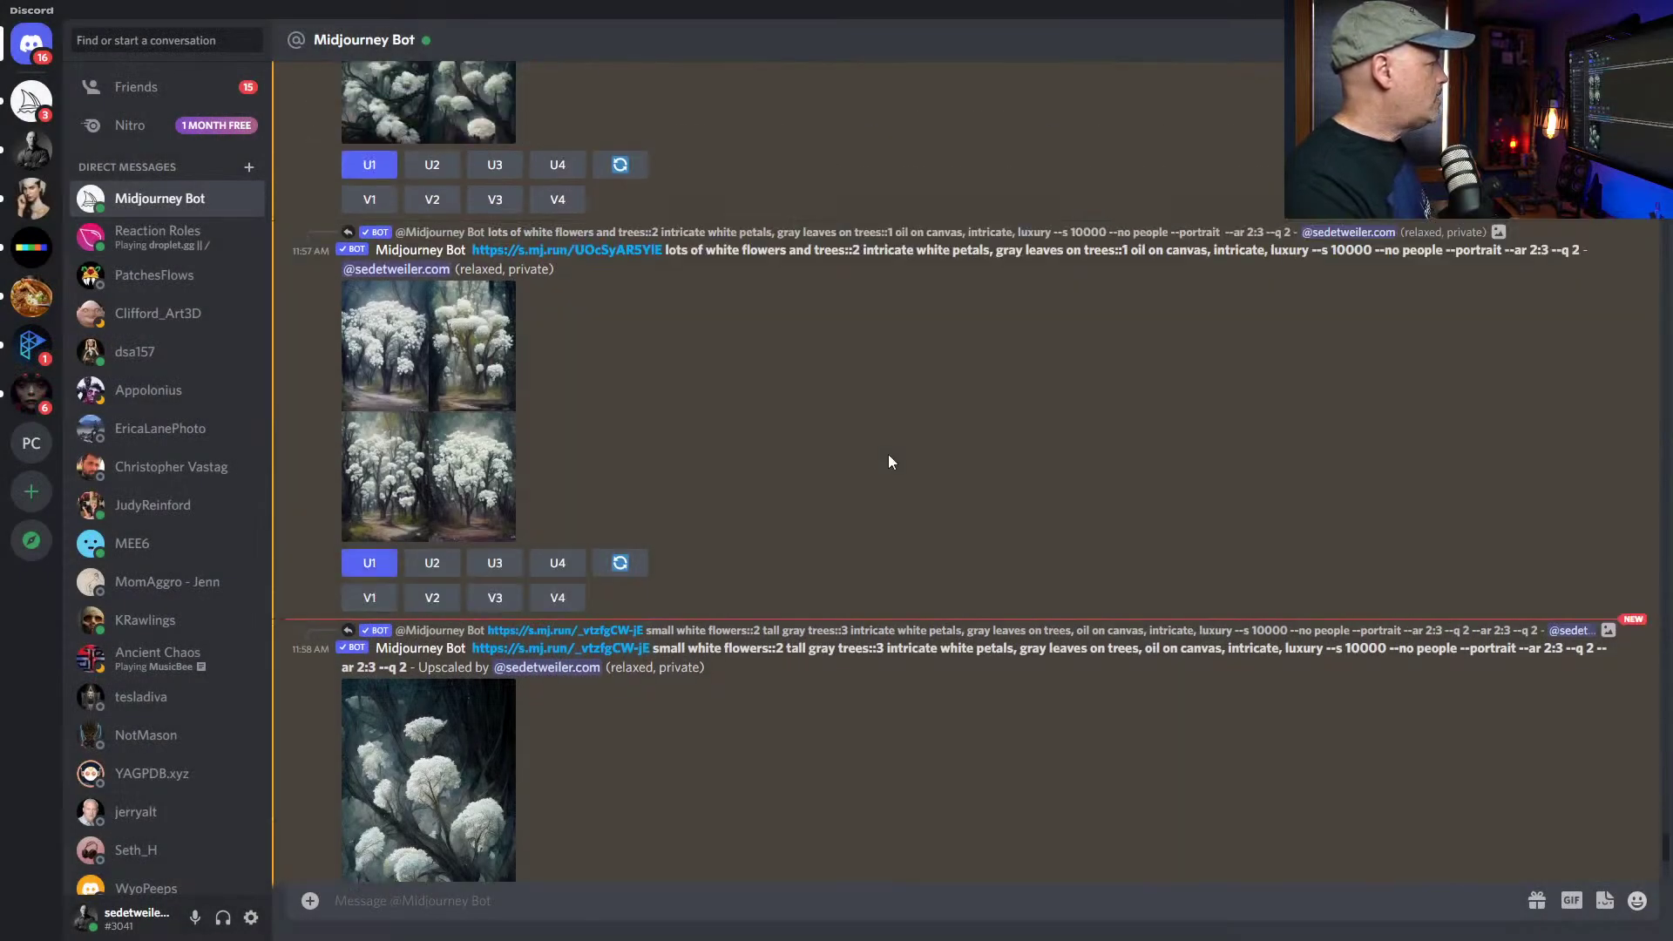
pyautogui.scroll(-8, 890, 462)
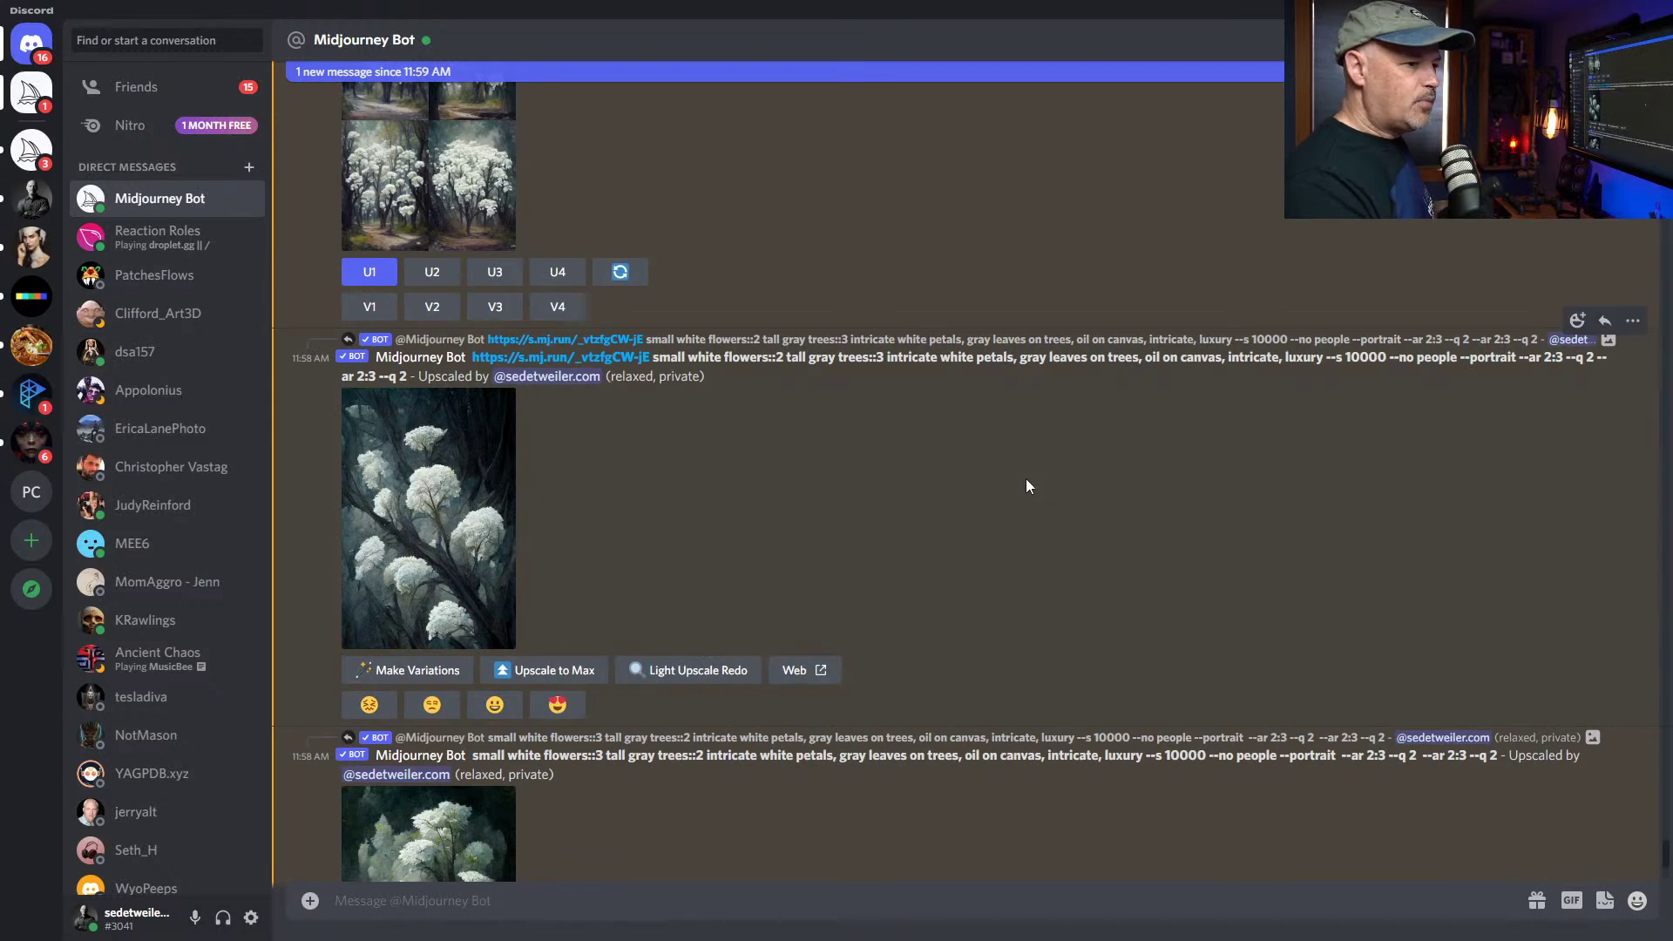
pyautogui.scroll(-4, 1026, 478)
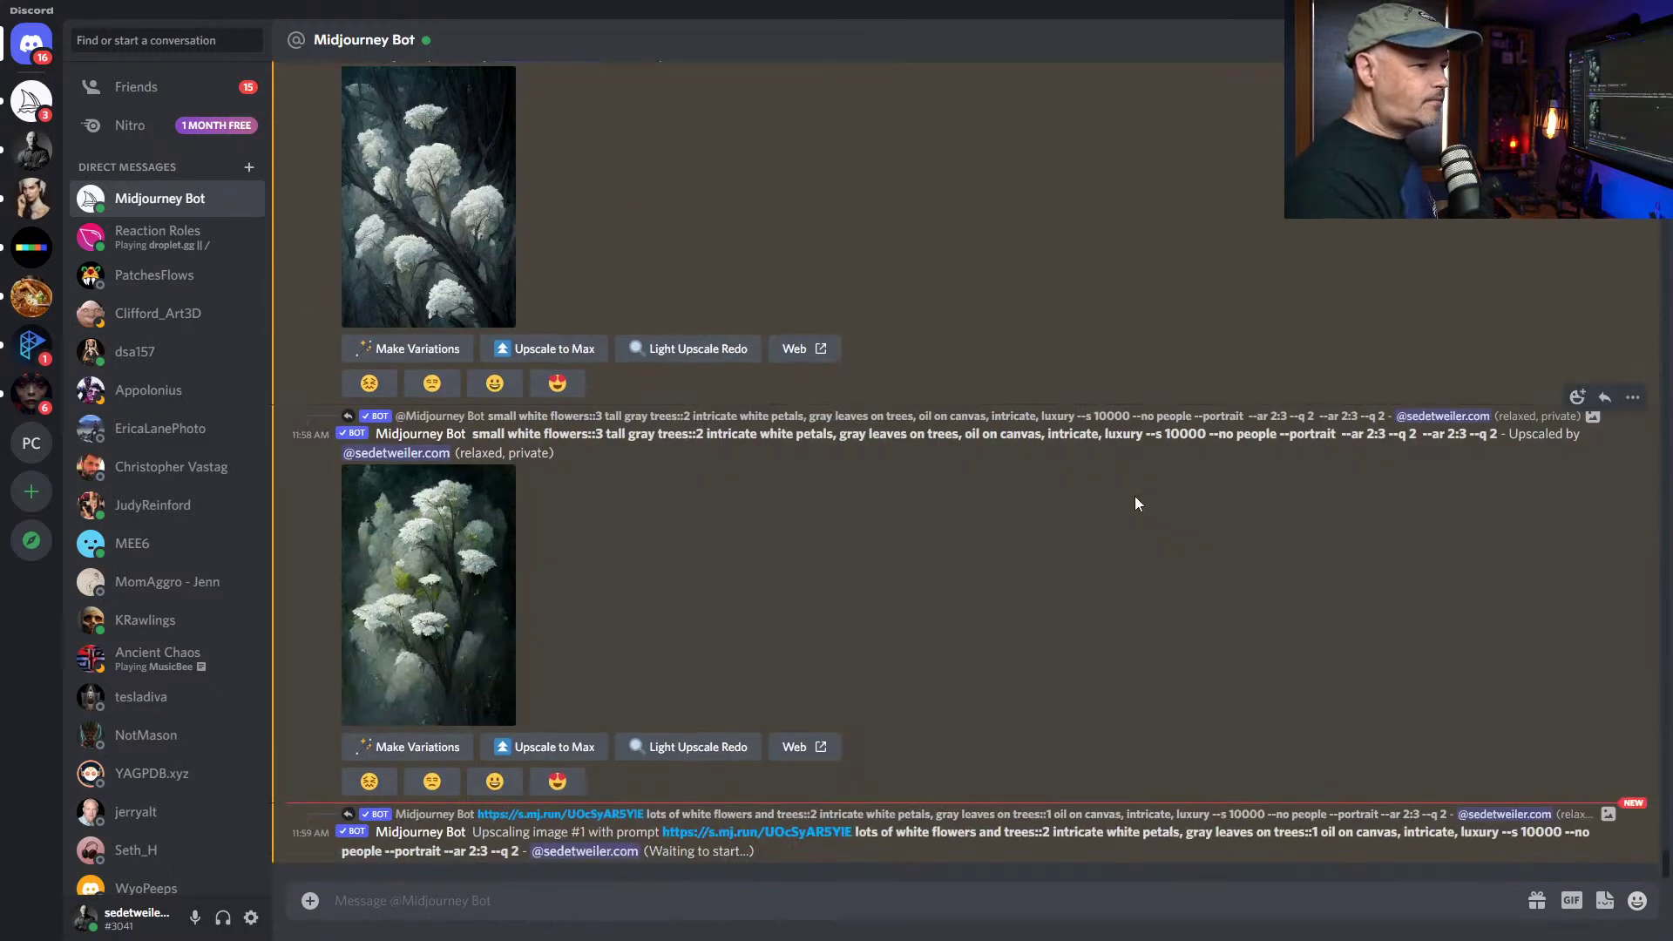
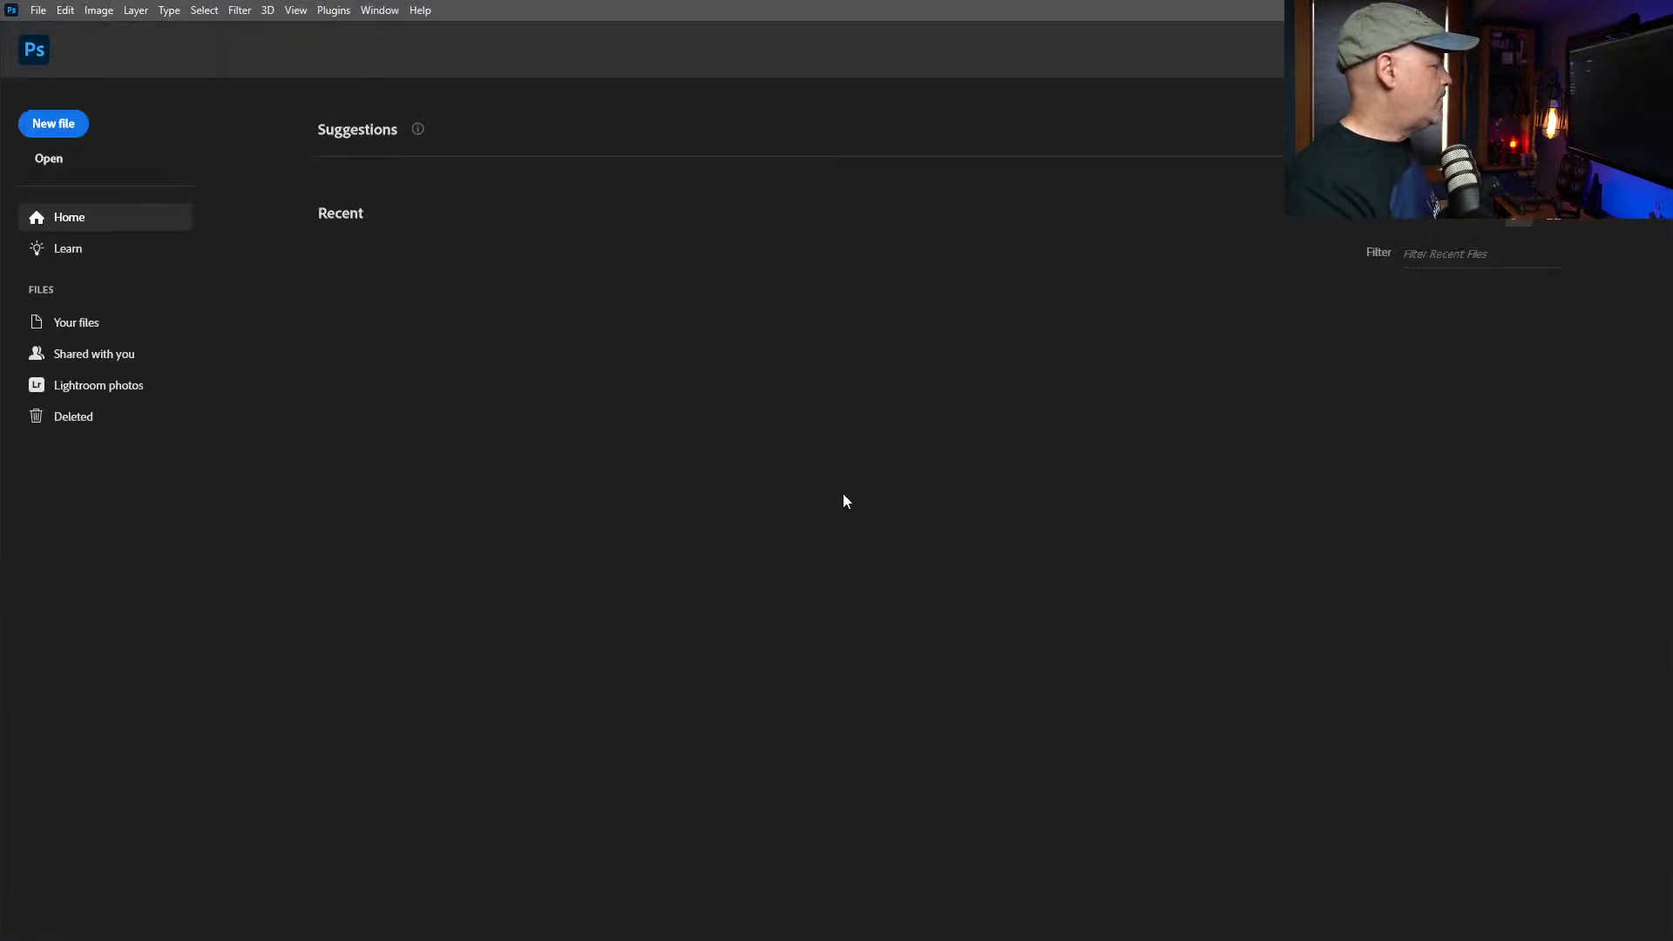
# Step: Switch from Photoshop back to Discord and inspect the finished upscale of the white-blossom tree enlarged
pyautogui.hotkey('alt', 'Tab')
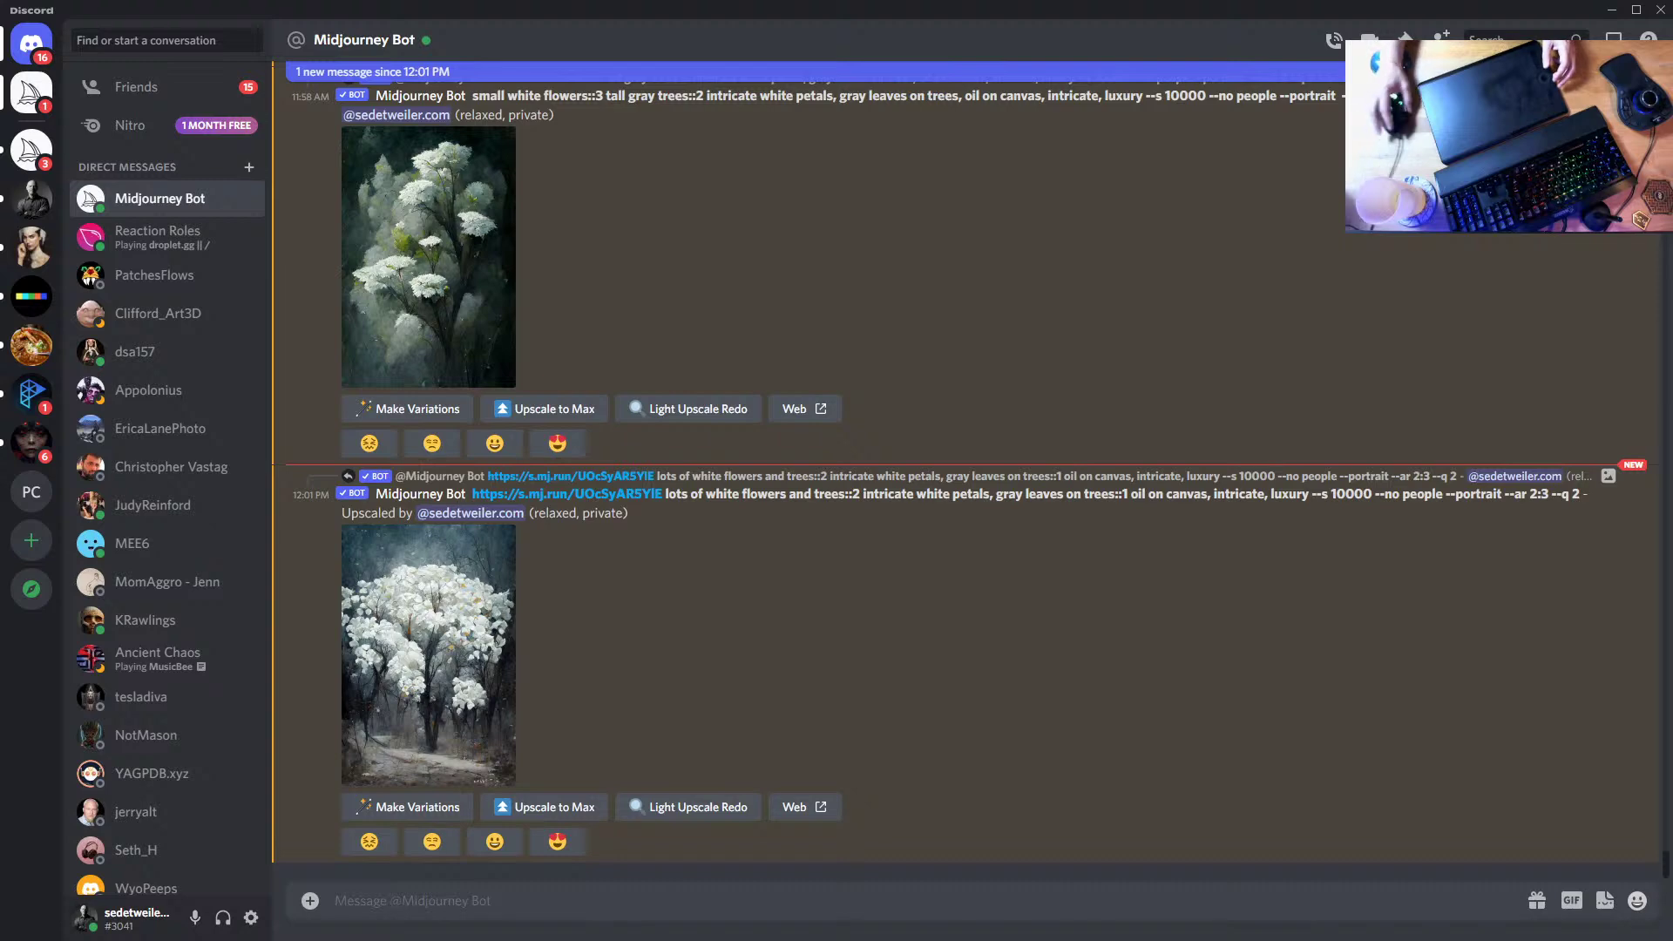
pyautogui.click(455, 609)
pyautogui.rightClick(949, 484)
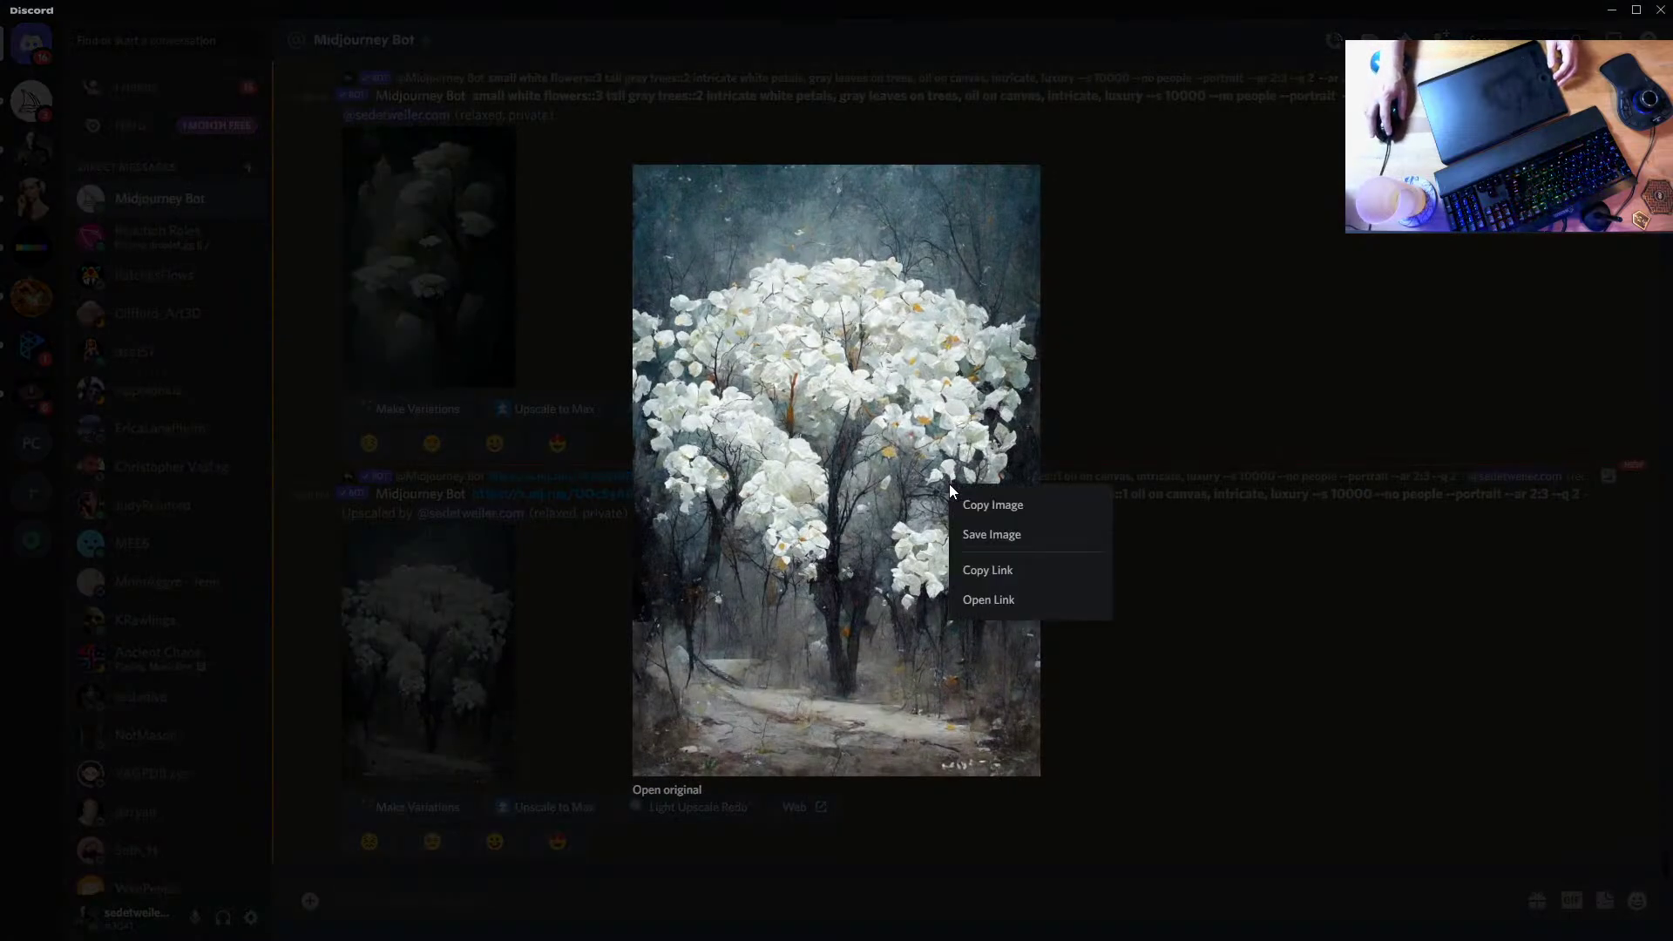
pyautogui.click(1225, 535)
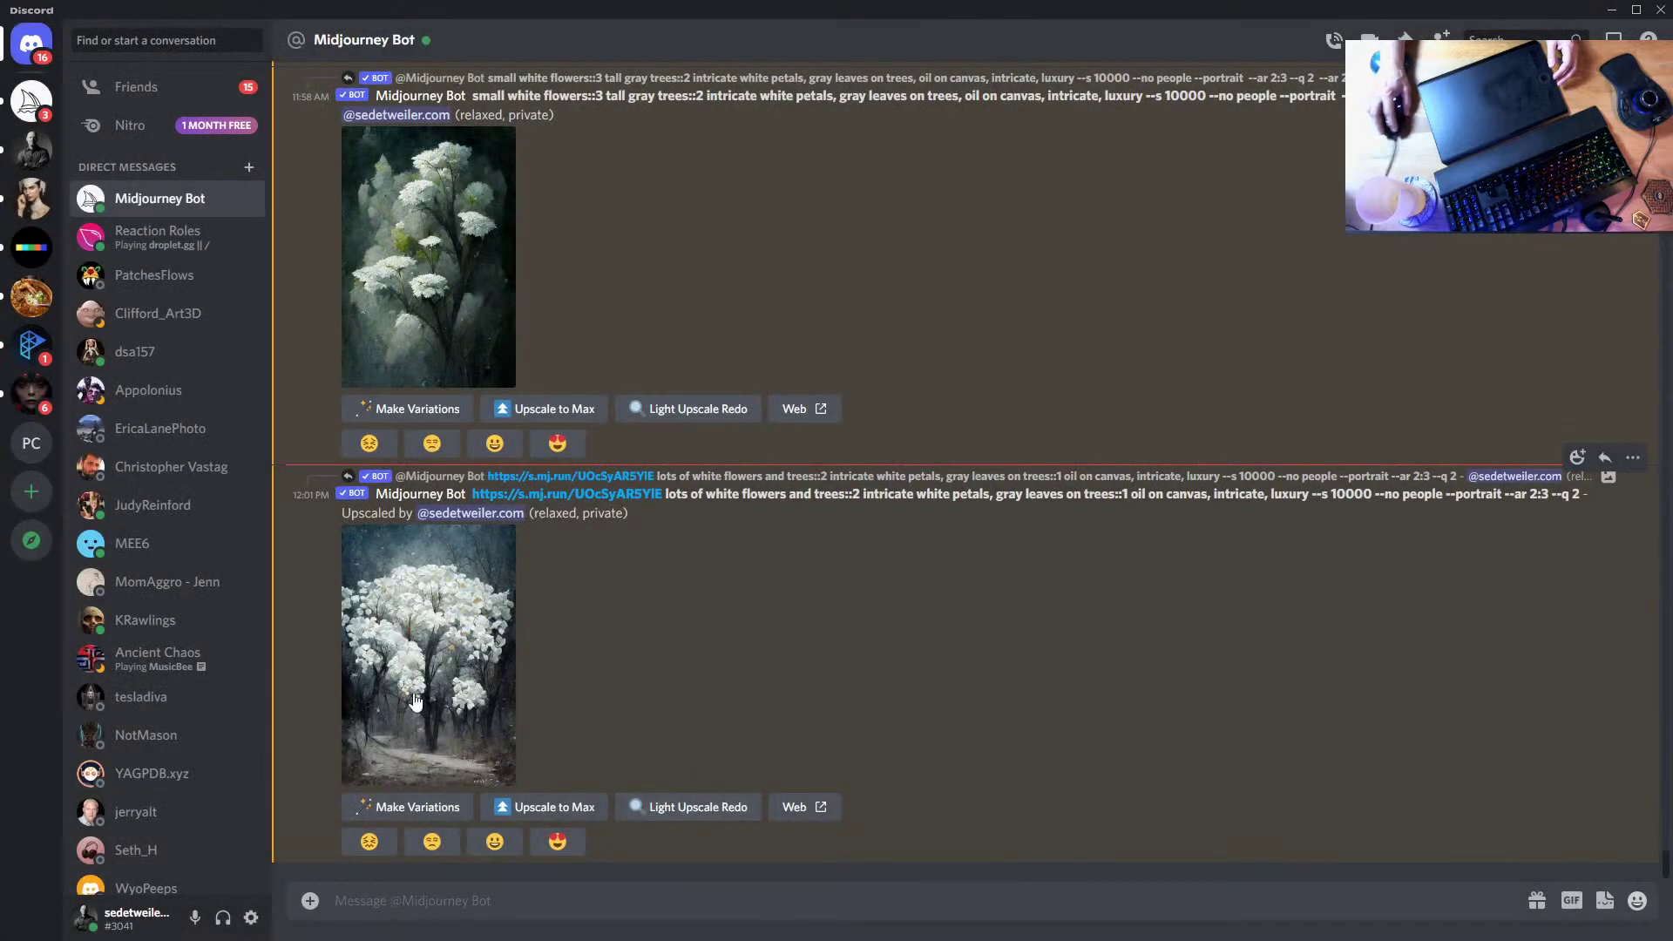
# Step: Open the original of the upscaled white-blossom tree, save the image, and close the browser window and enlarged preview
pyautogui.click(414, 700)
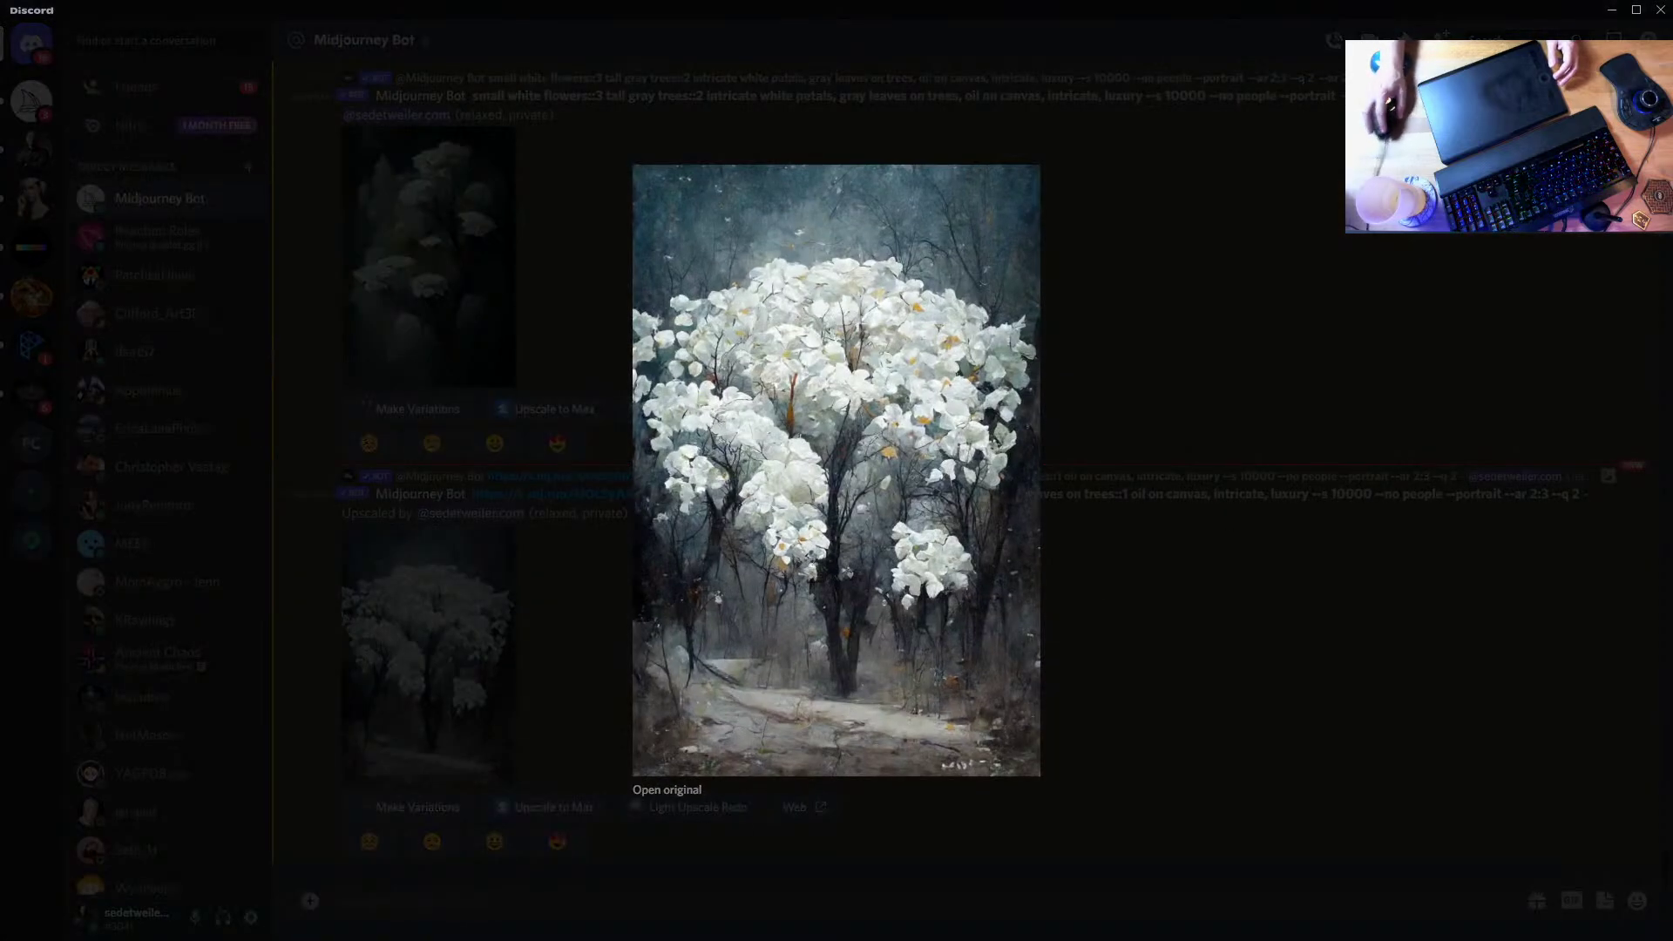
pyautogui.click(666, 789)
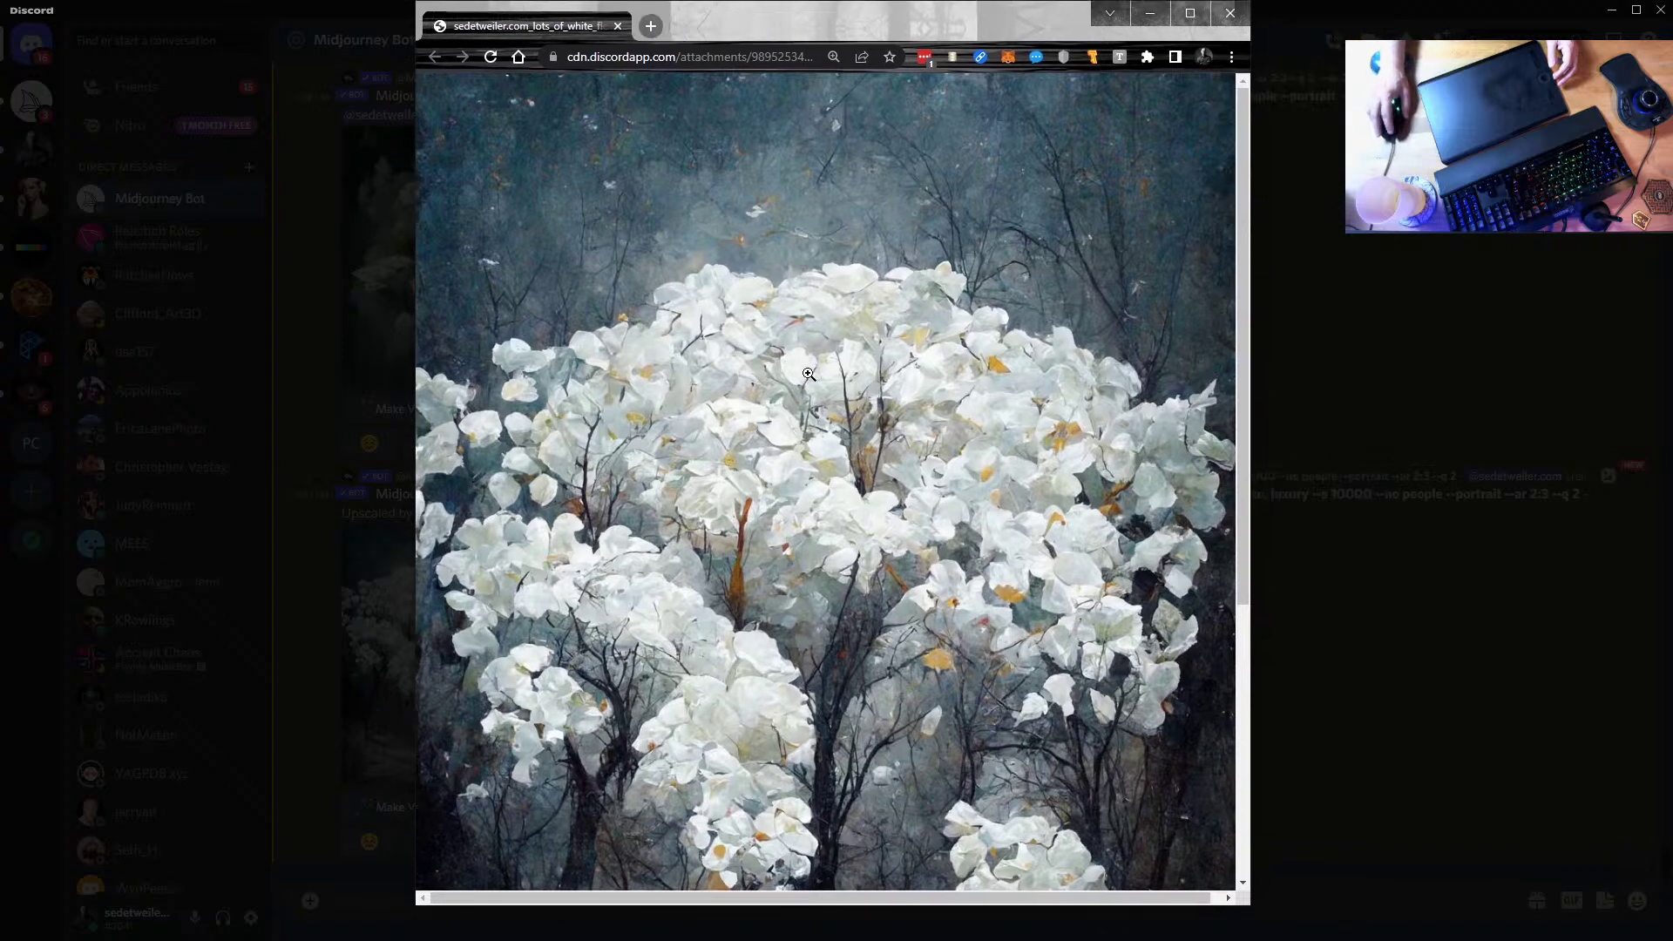
pyautogui.rightClick(810, 377)
pyautogui.click(875, 407)
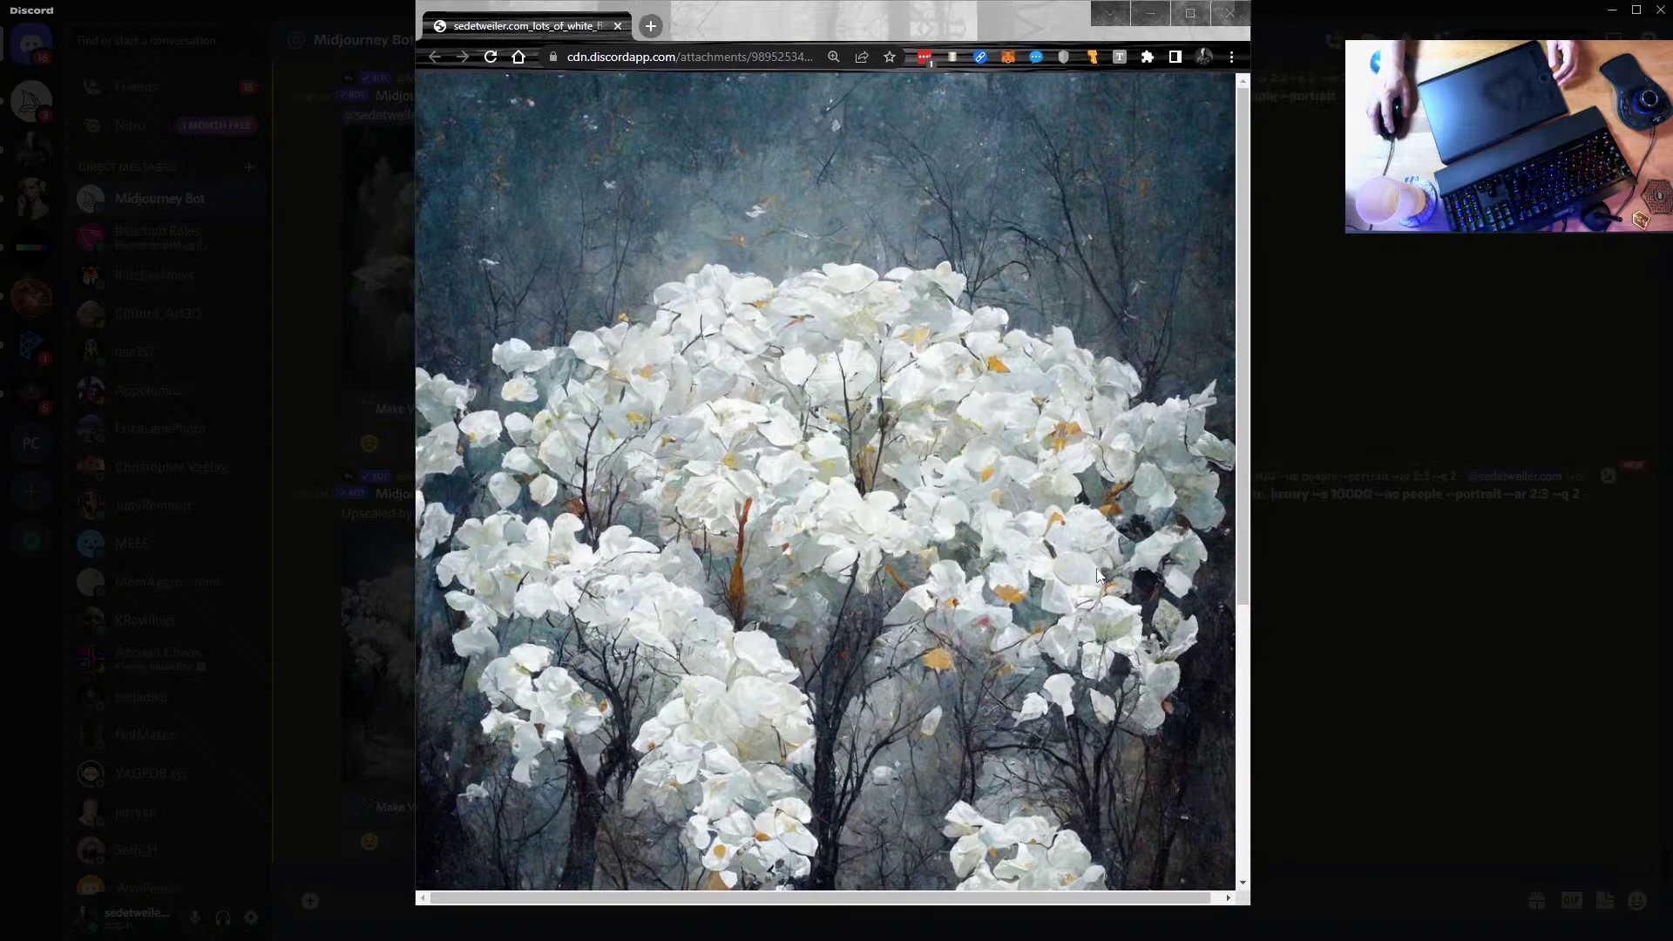
pyautogui.click(1601, 858)
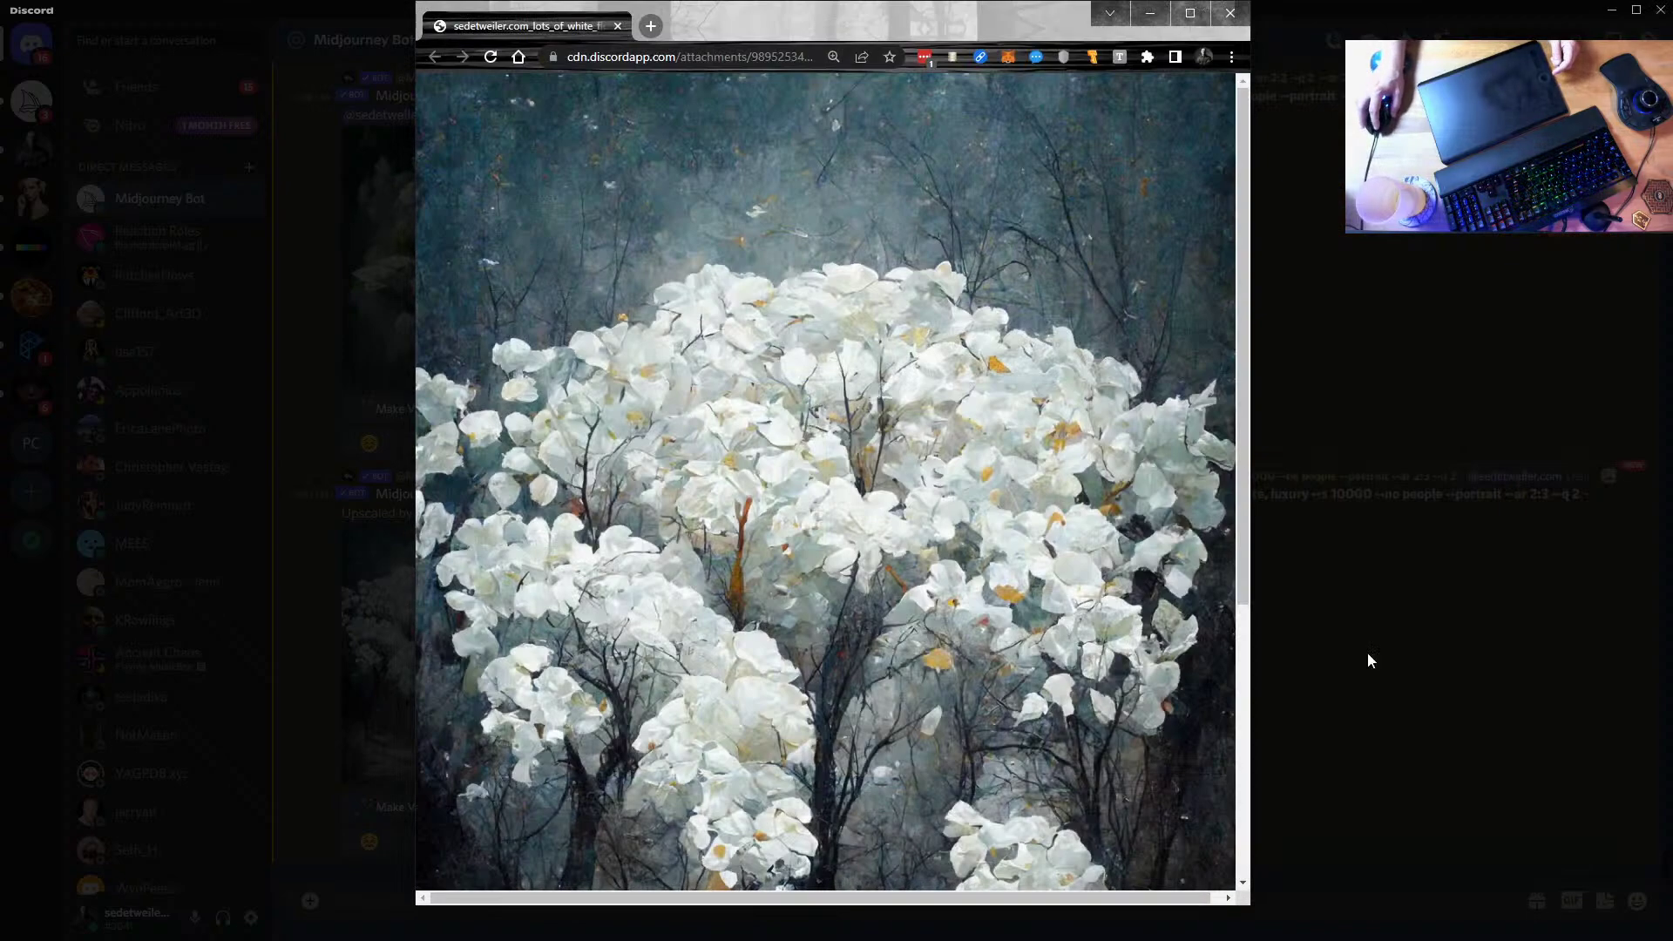
pyautogui.click(1230, 14)
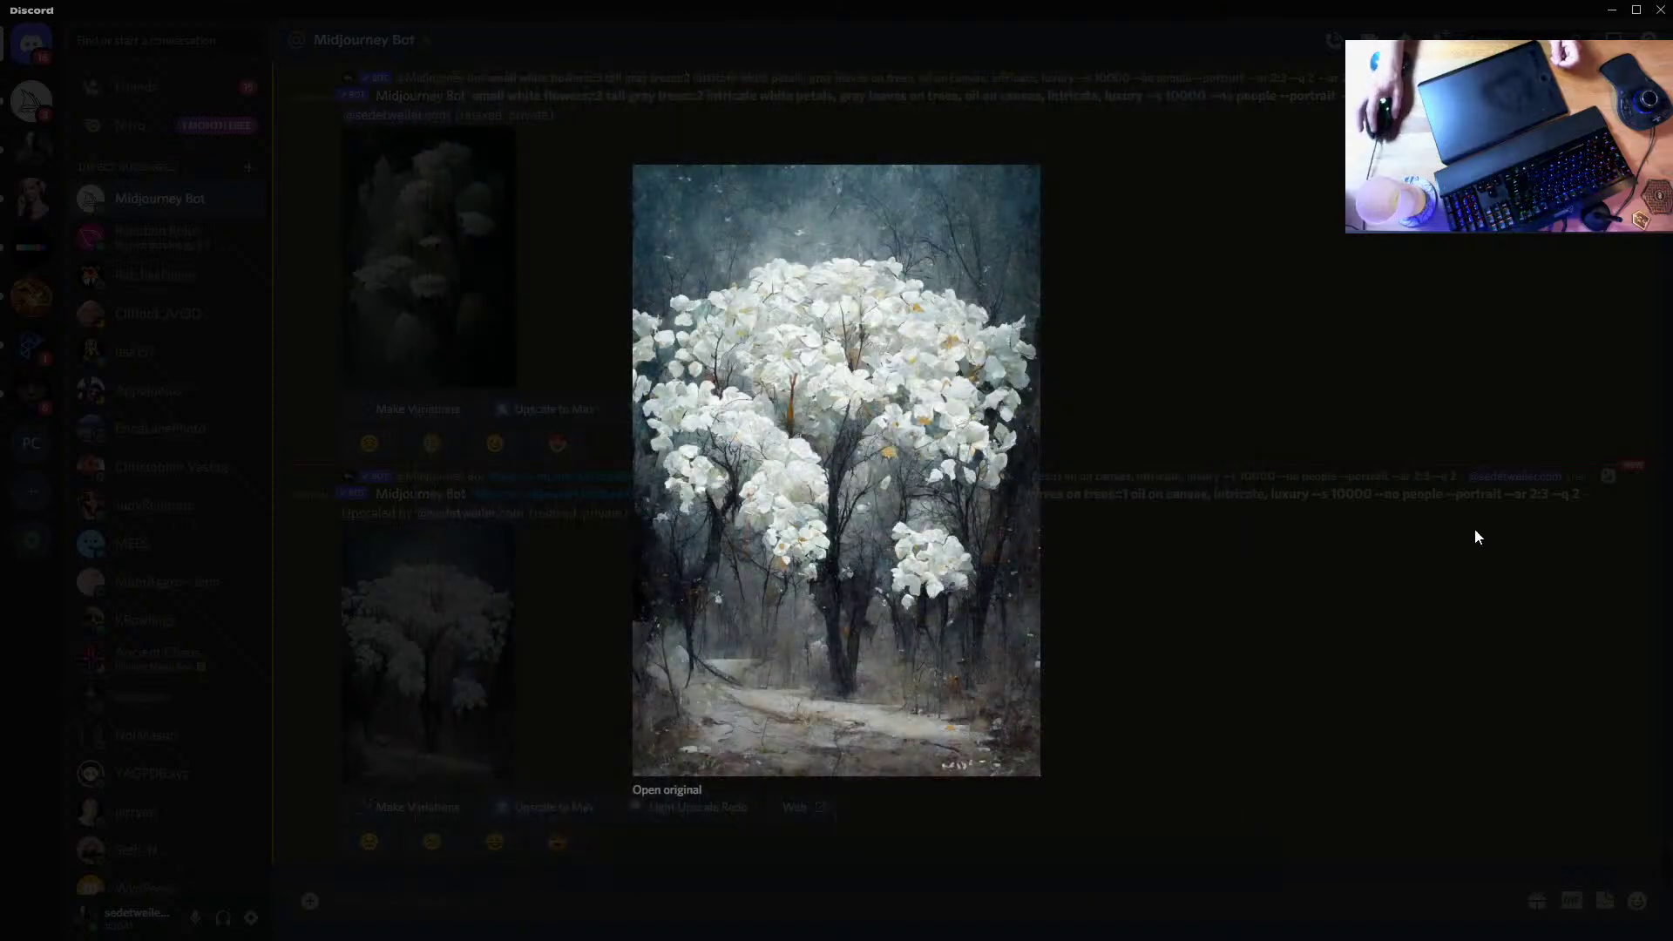
pyautogui.click(1222, 435)
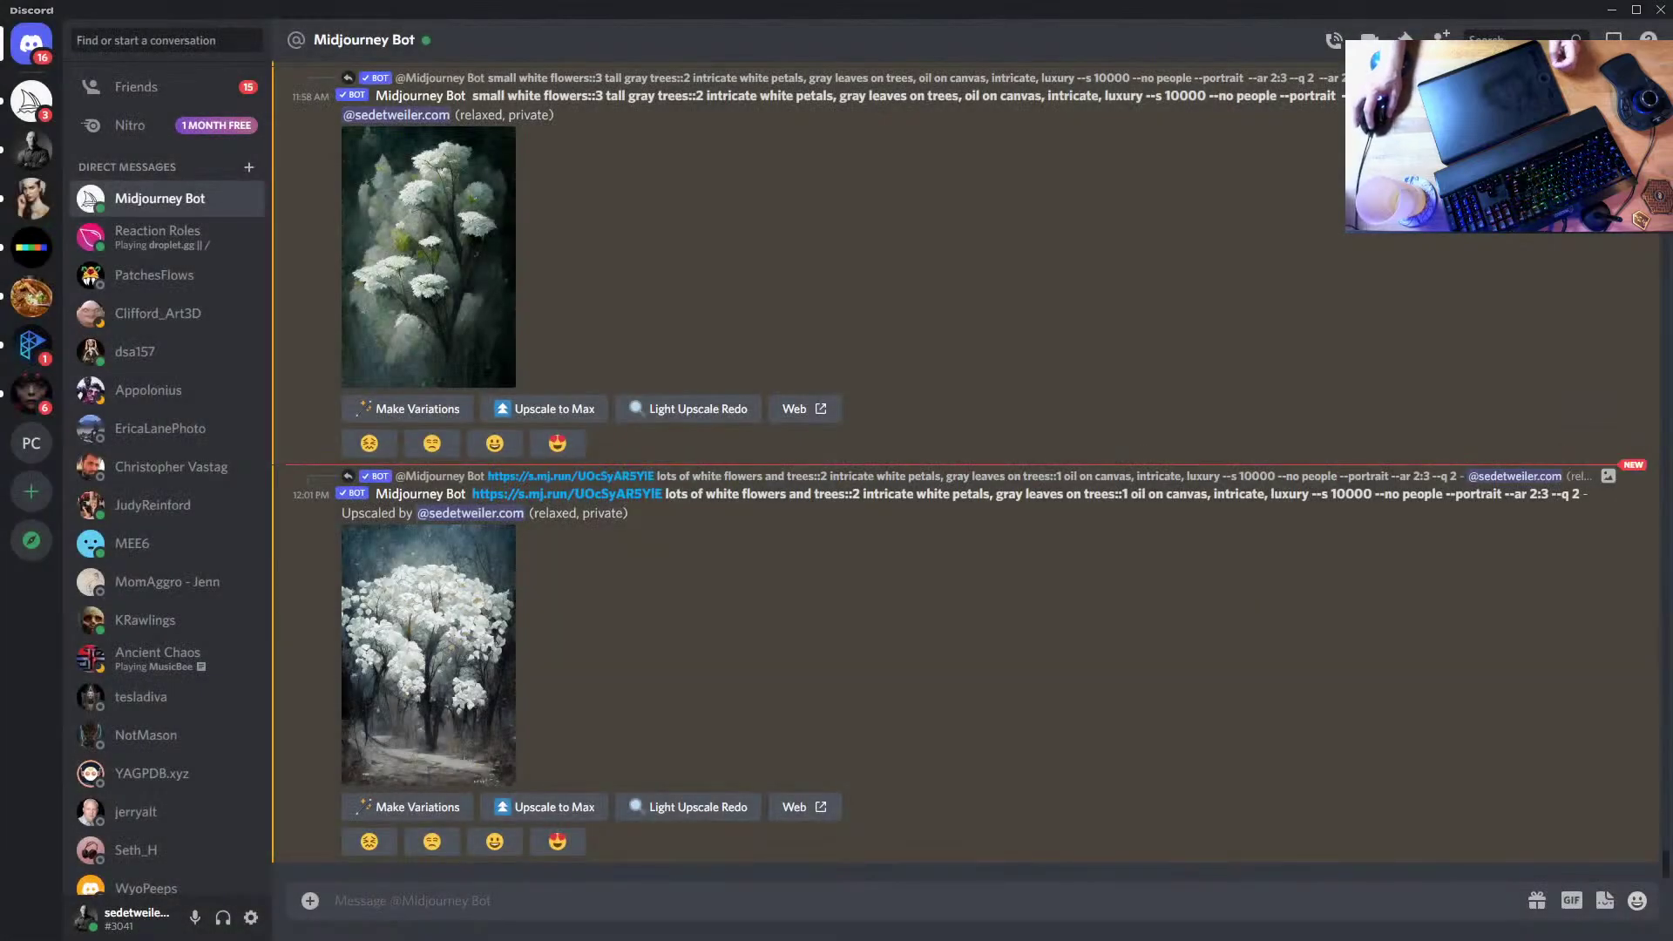
# Step: Switch to Capture One, reset the adjustments of the white-dress portrait, and set its Highlight to -28
pyautogui.hotkey('alt', 'Tab')
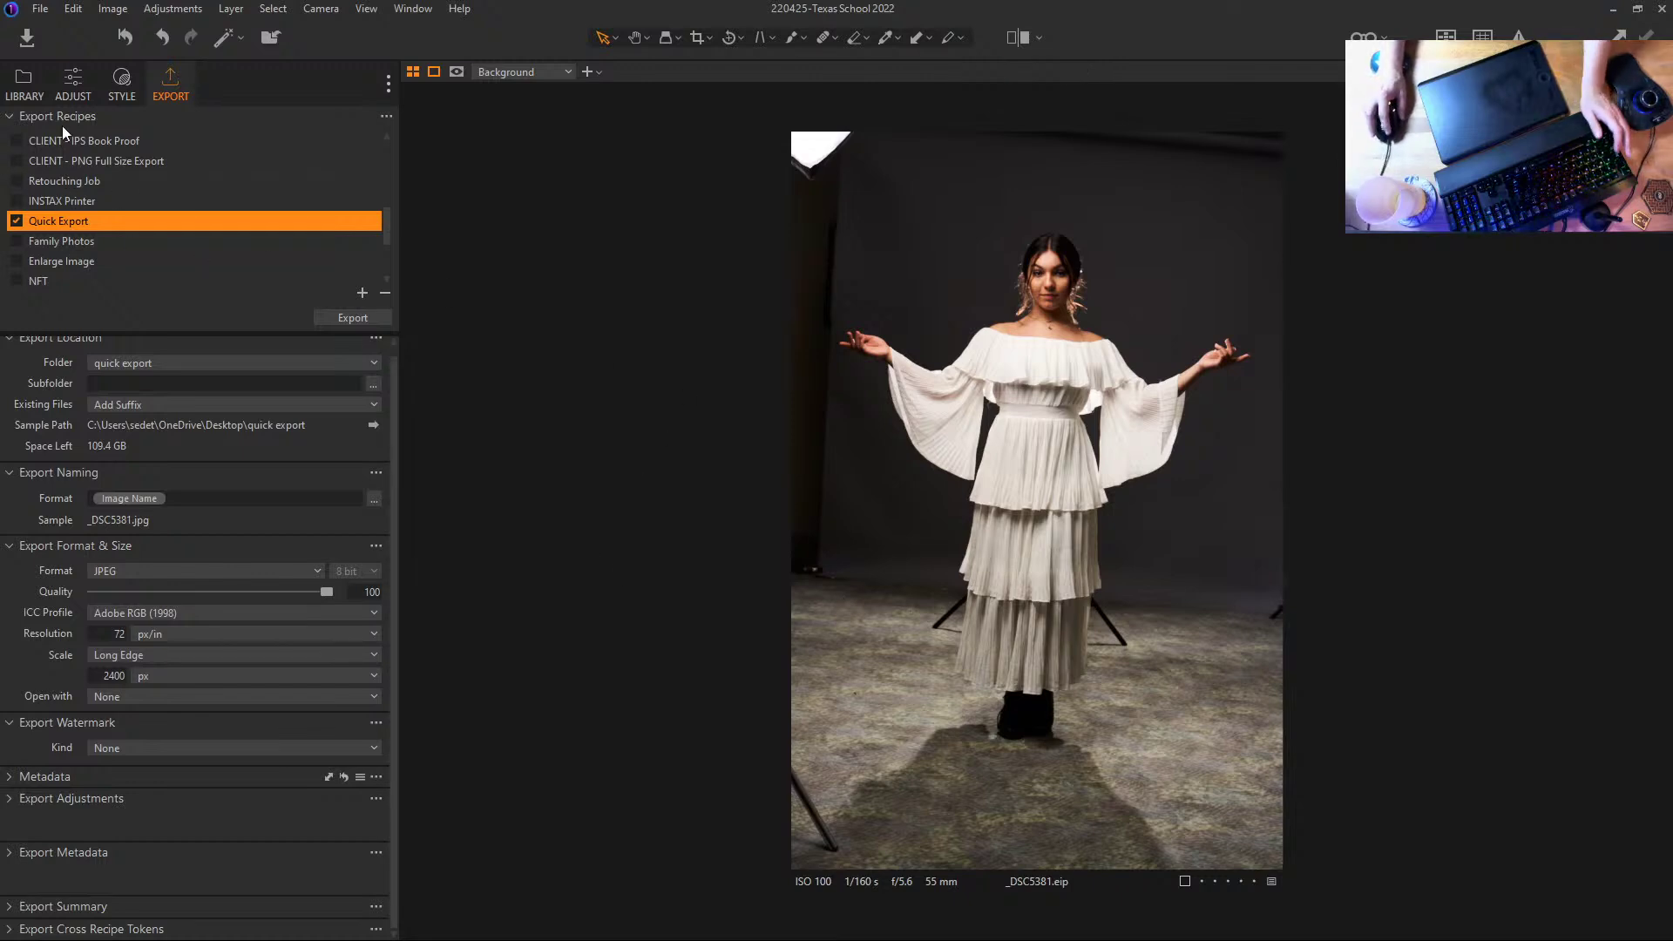
pyautogui.scroll(3, 148, 222)
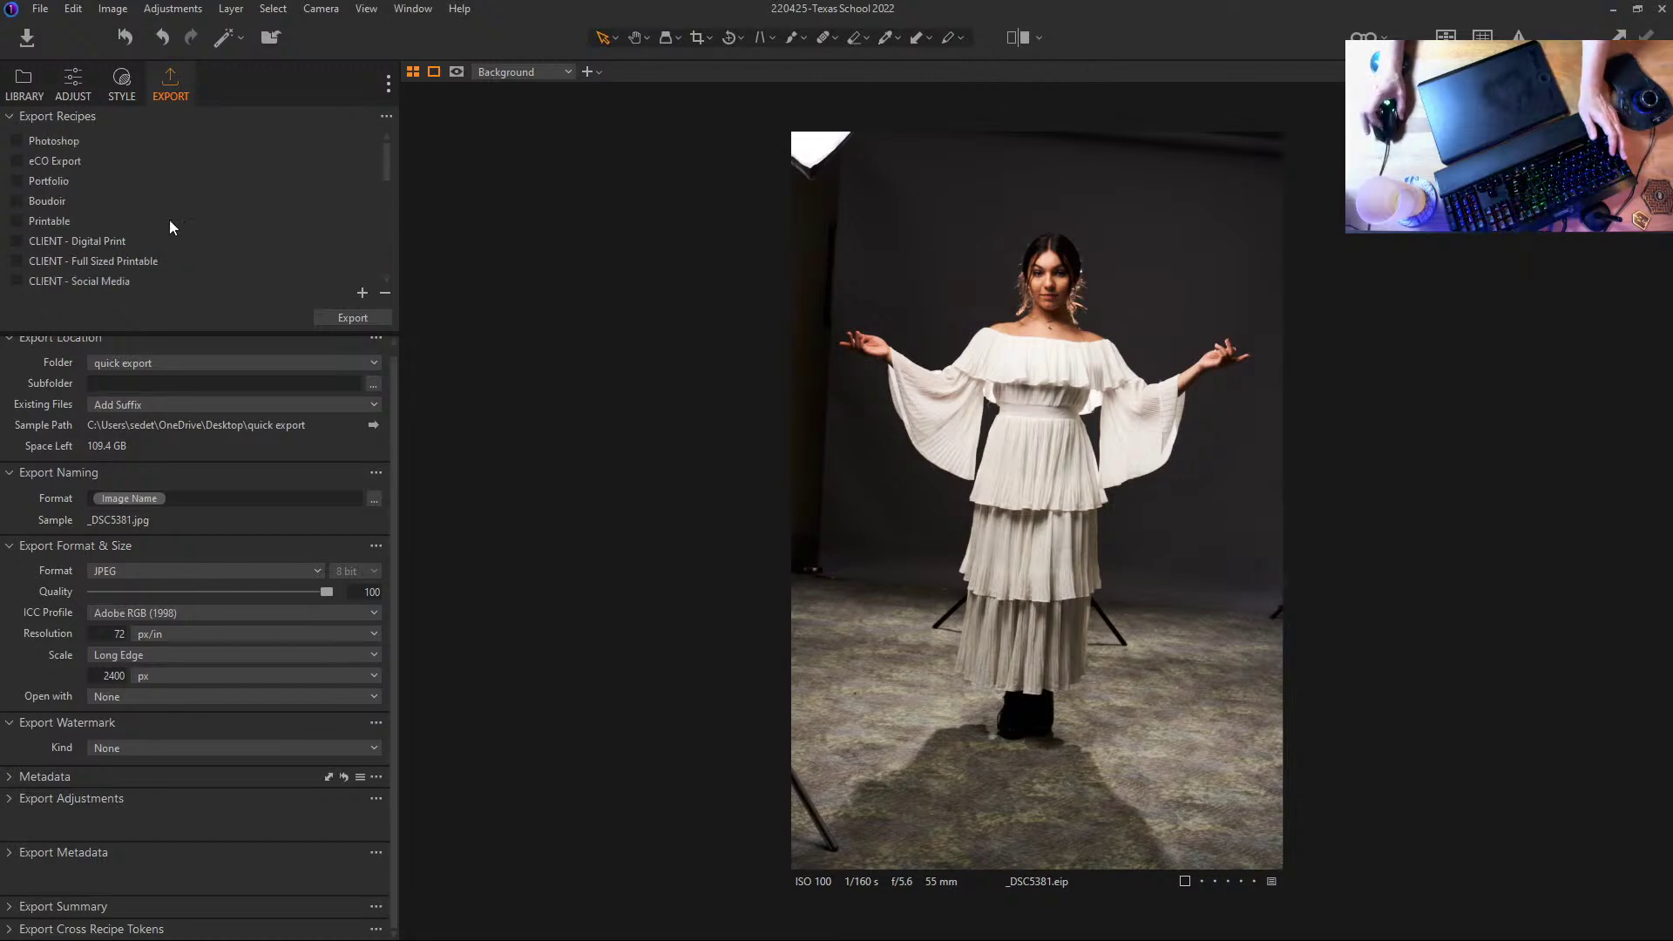
pyautogui.click(90, 140)
pyautogui.click(73, 83)
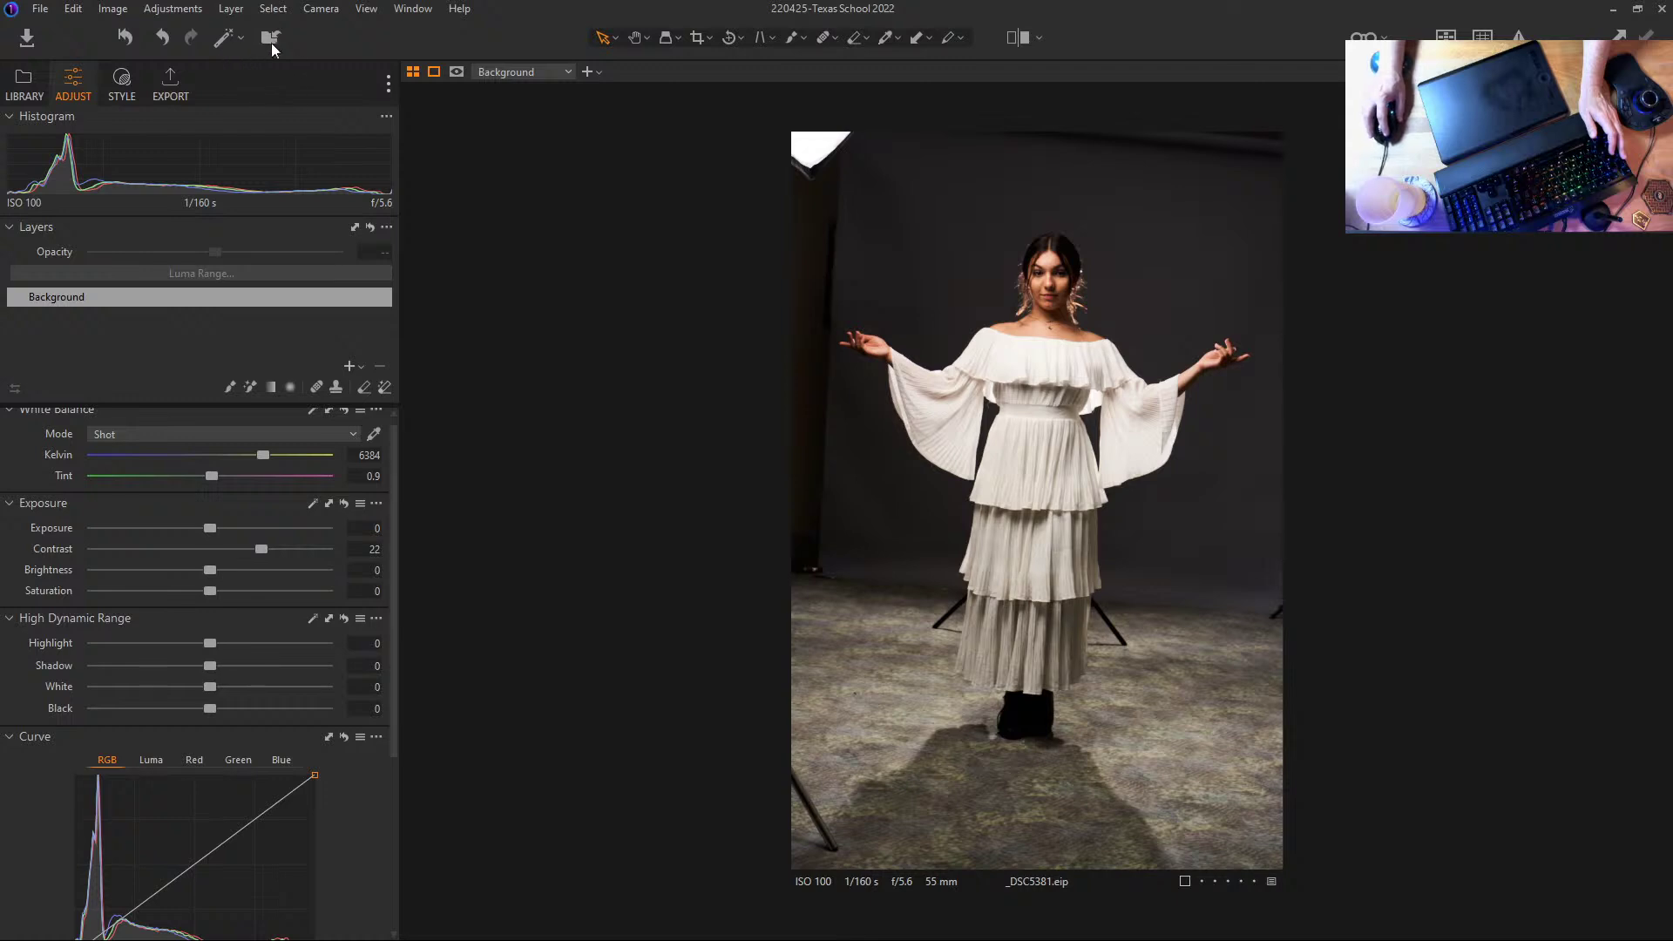
pyautogui.click(128, 38)
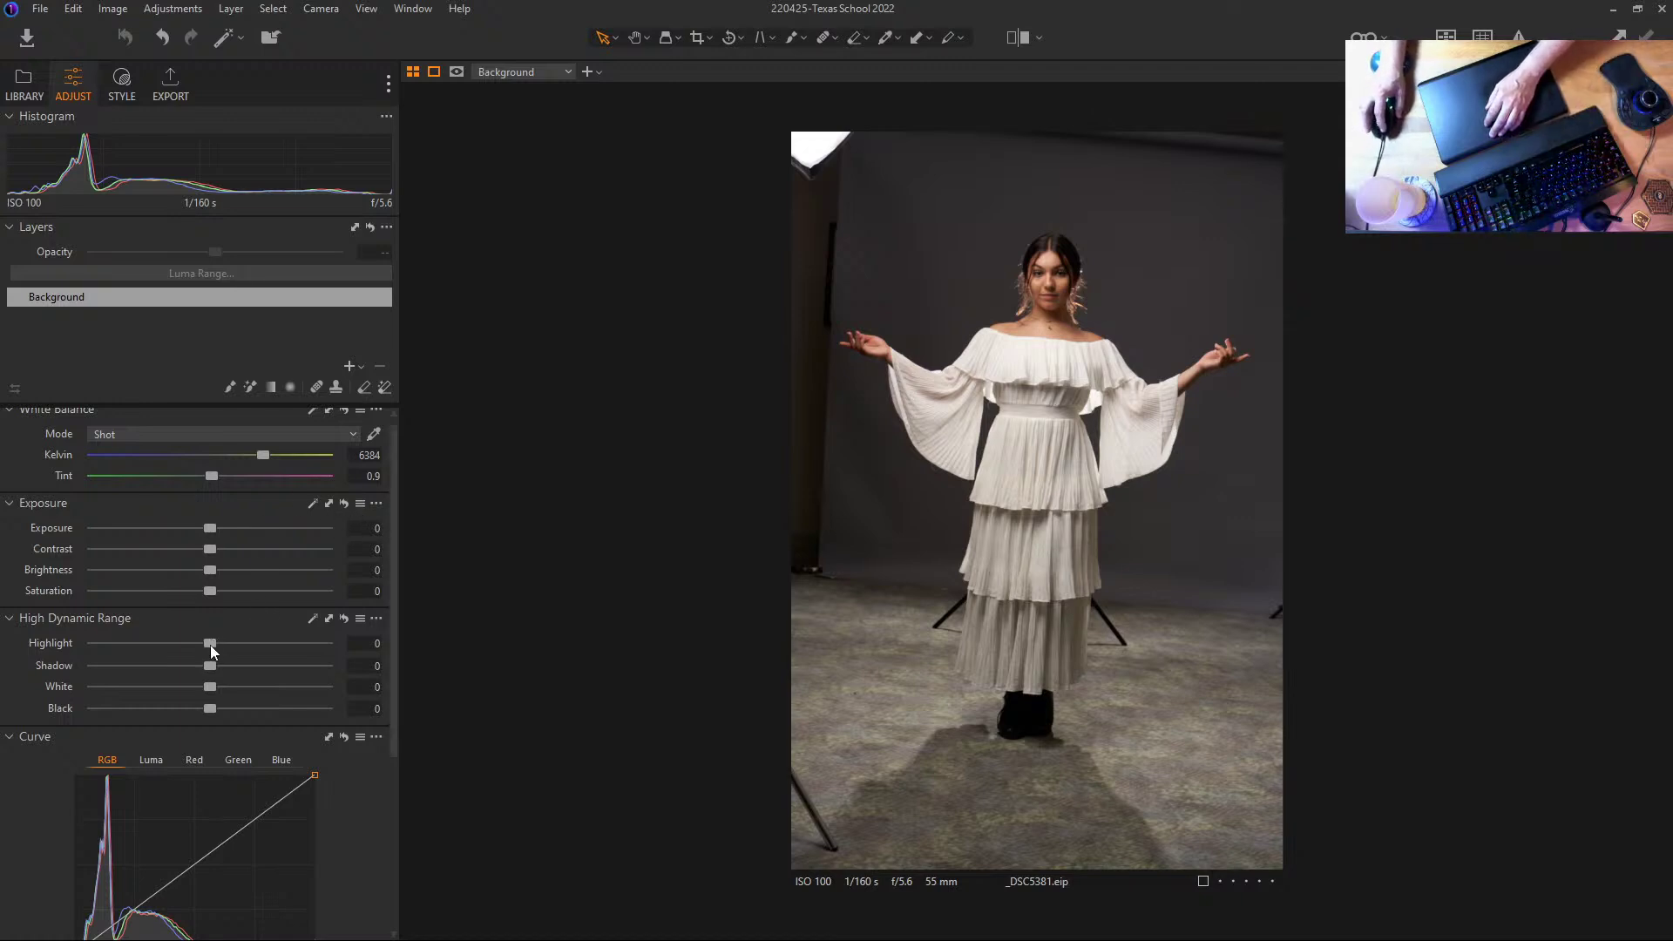
pyautogui.moveTo(210, 645); pyautogui.dragTo(178, 652)
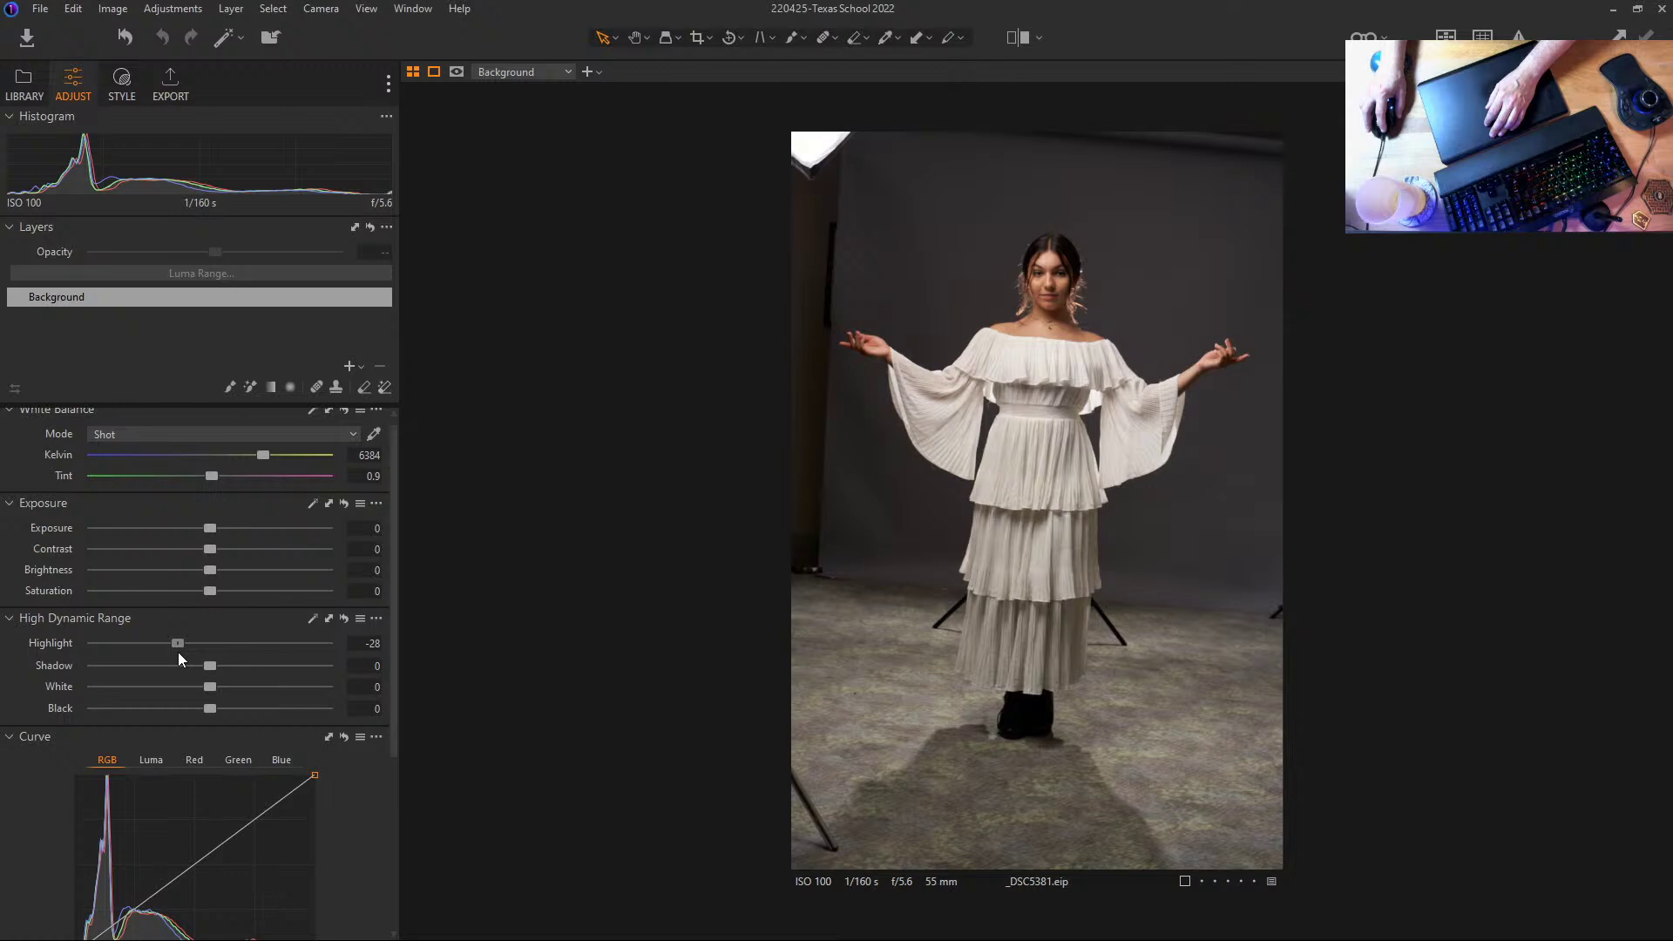
# Step: Straighten the portrait along the backdrop's lower edge and crop it to about 18.46 x 27.69 in around the model
pyautogui.press('r')
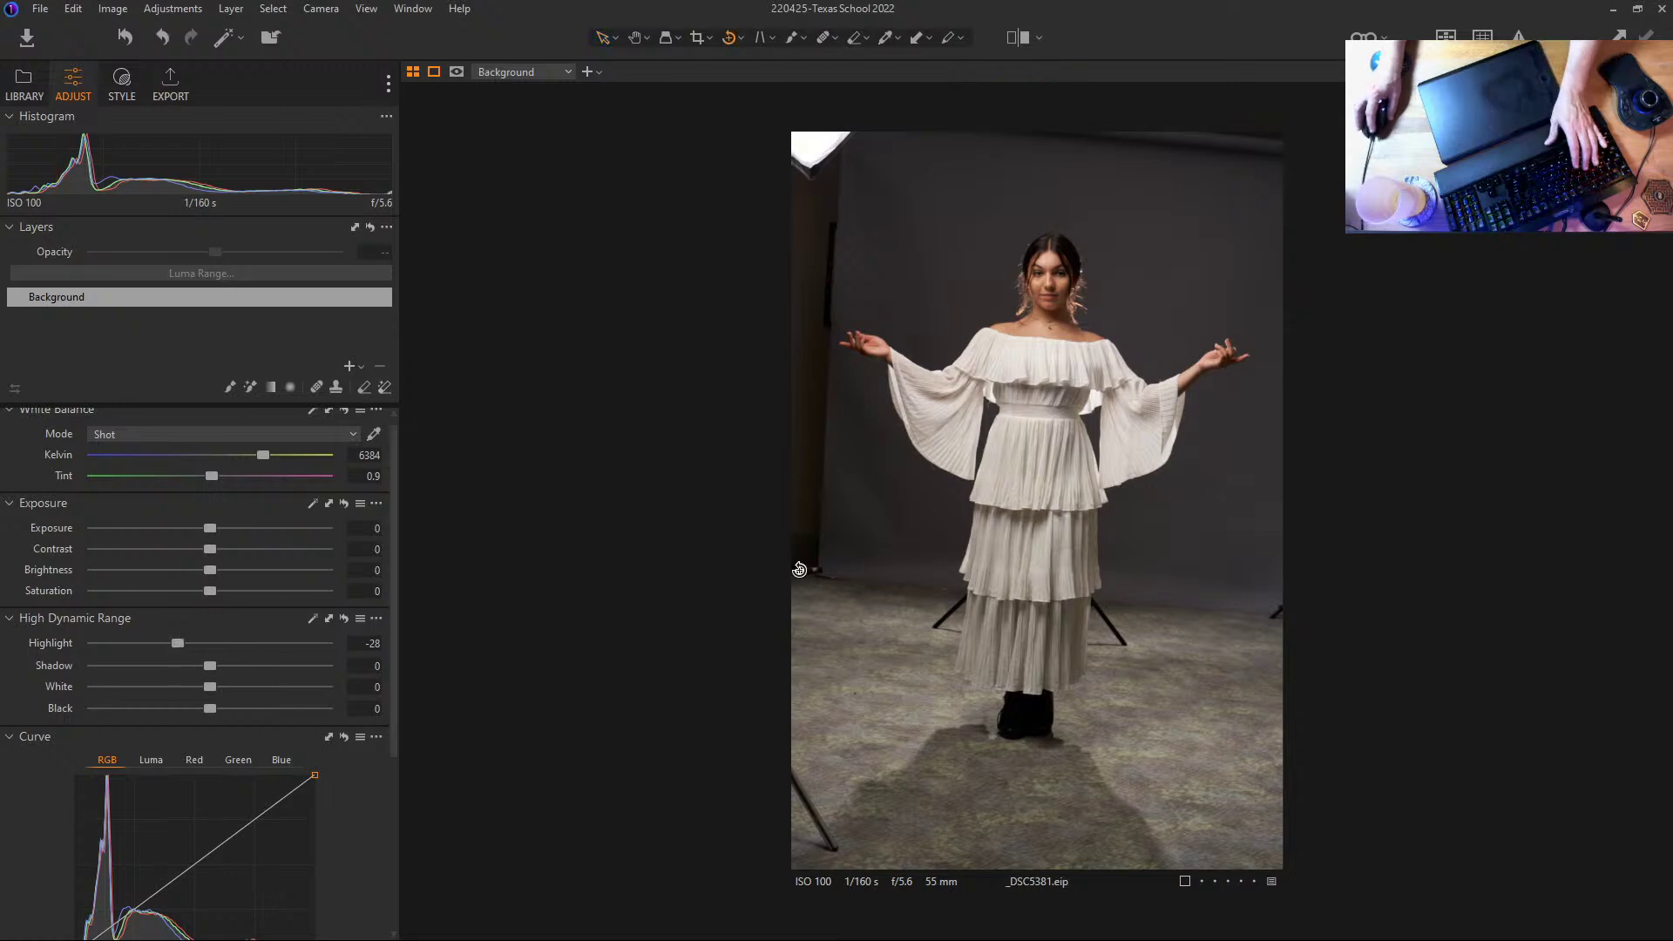
pyautogui.moveTo(803, 579); pyautogui.dragTo(1312, 622)
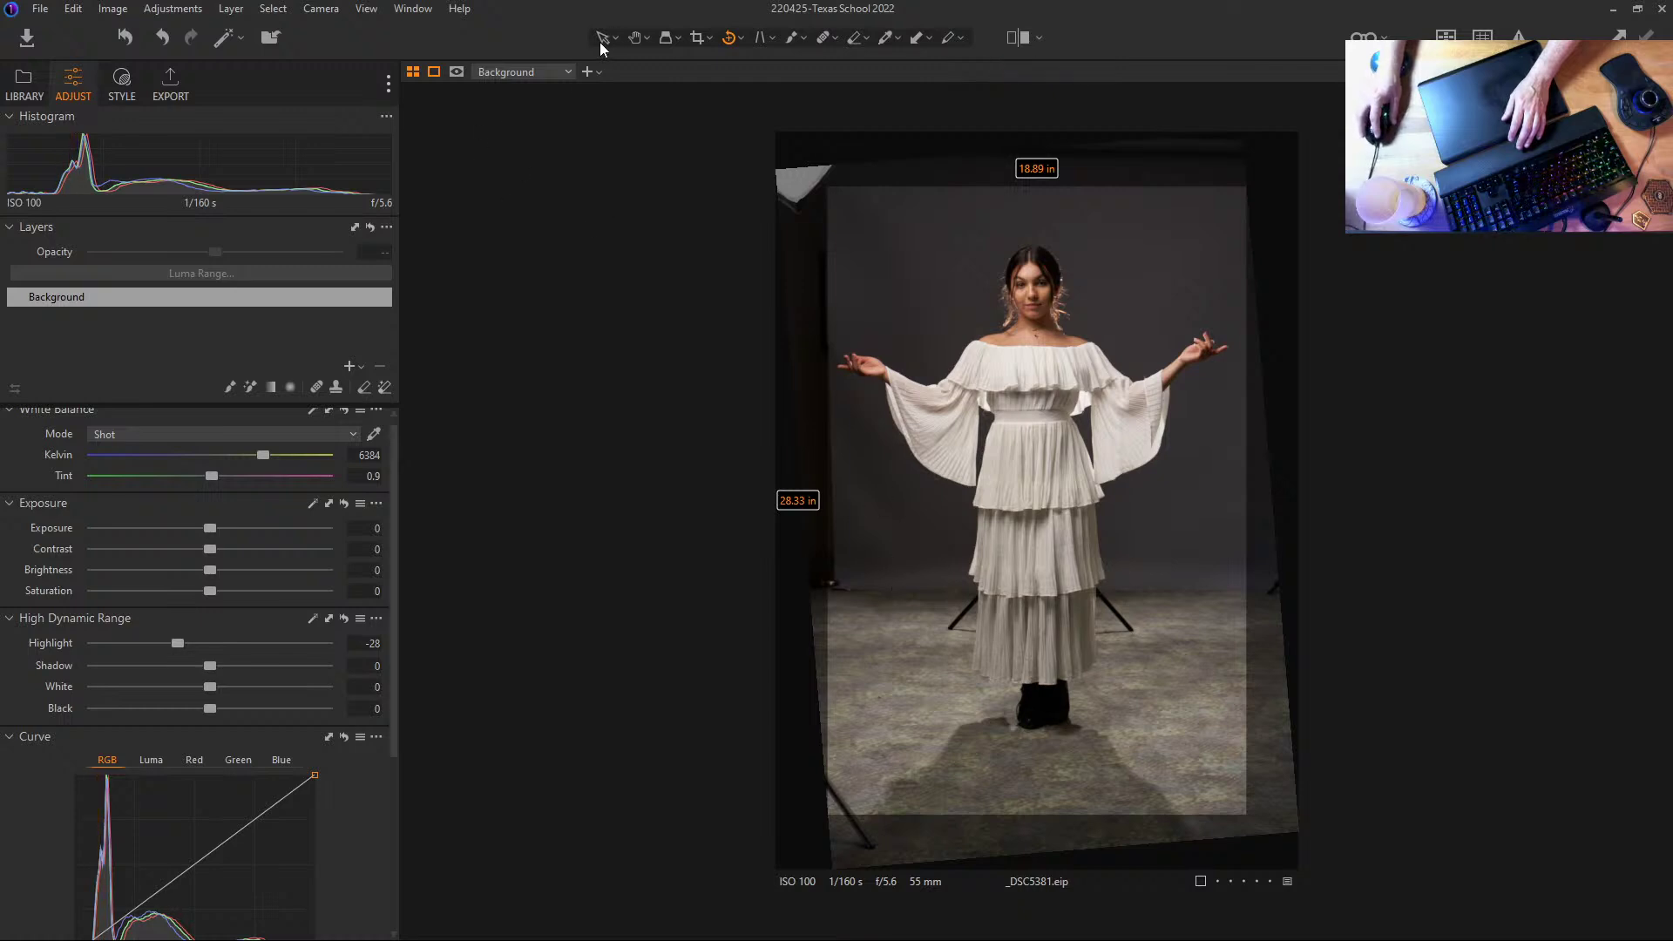
pyautogui.click(696, 38)
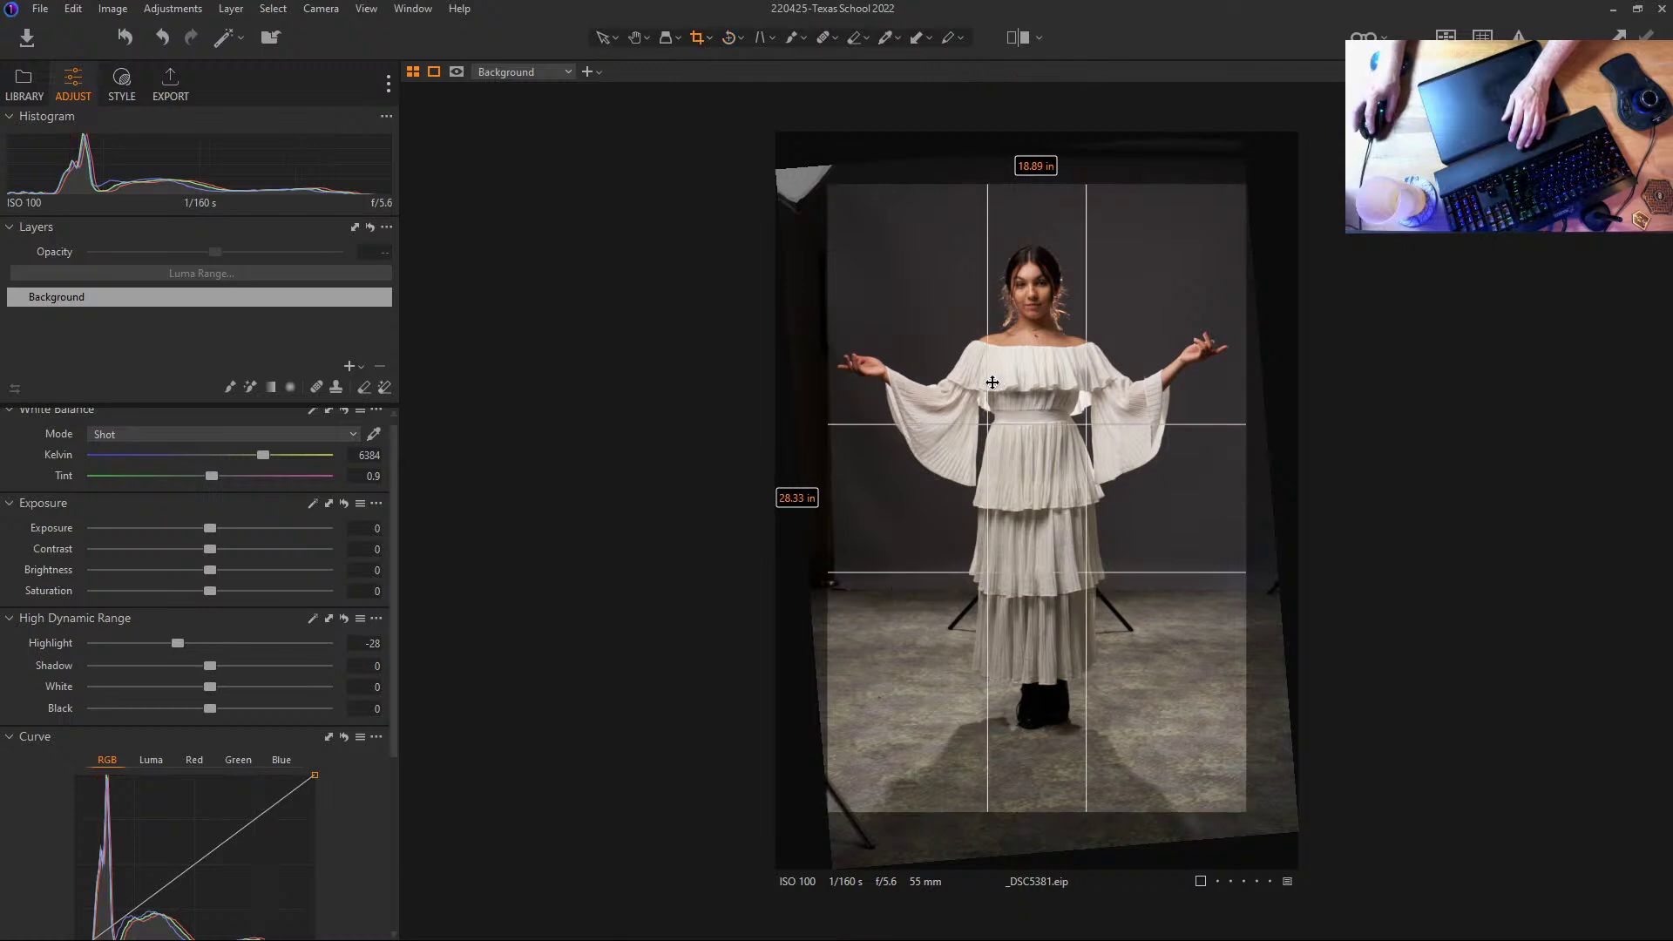
pyautogui.moveTo(1246, 809); pyautogui.dragTo(1236, 794)
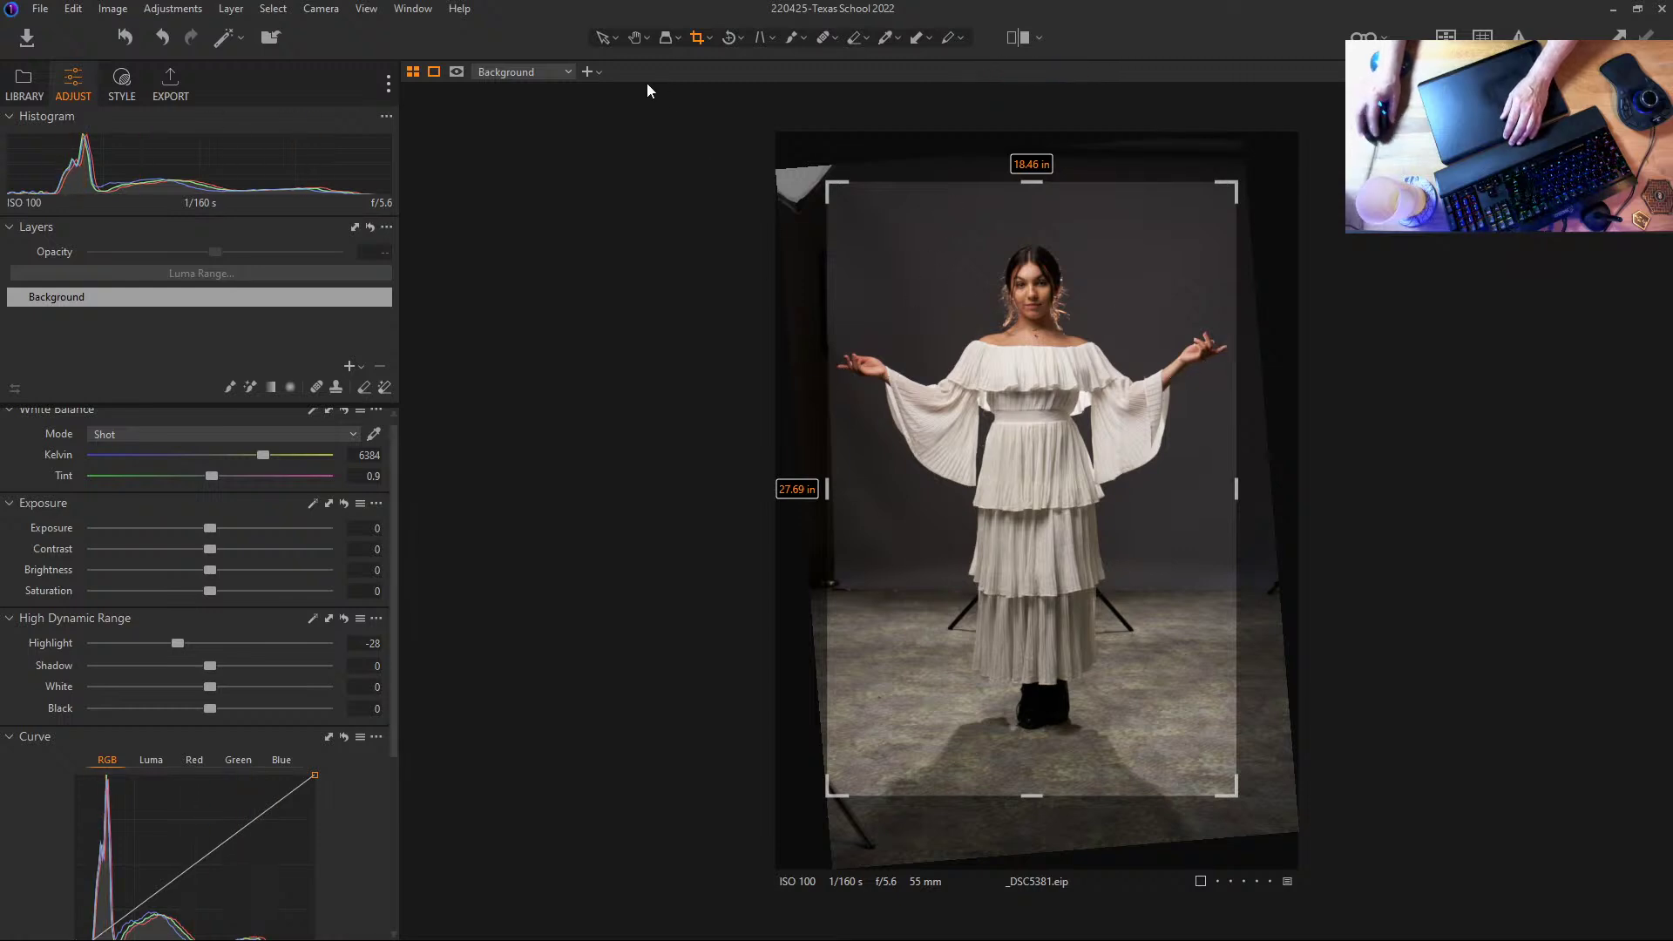
pyautogui.click(601, 38)
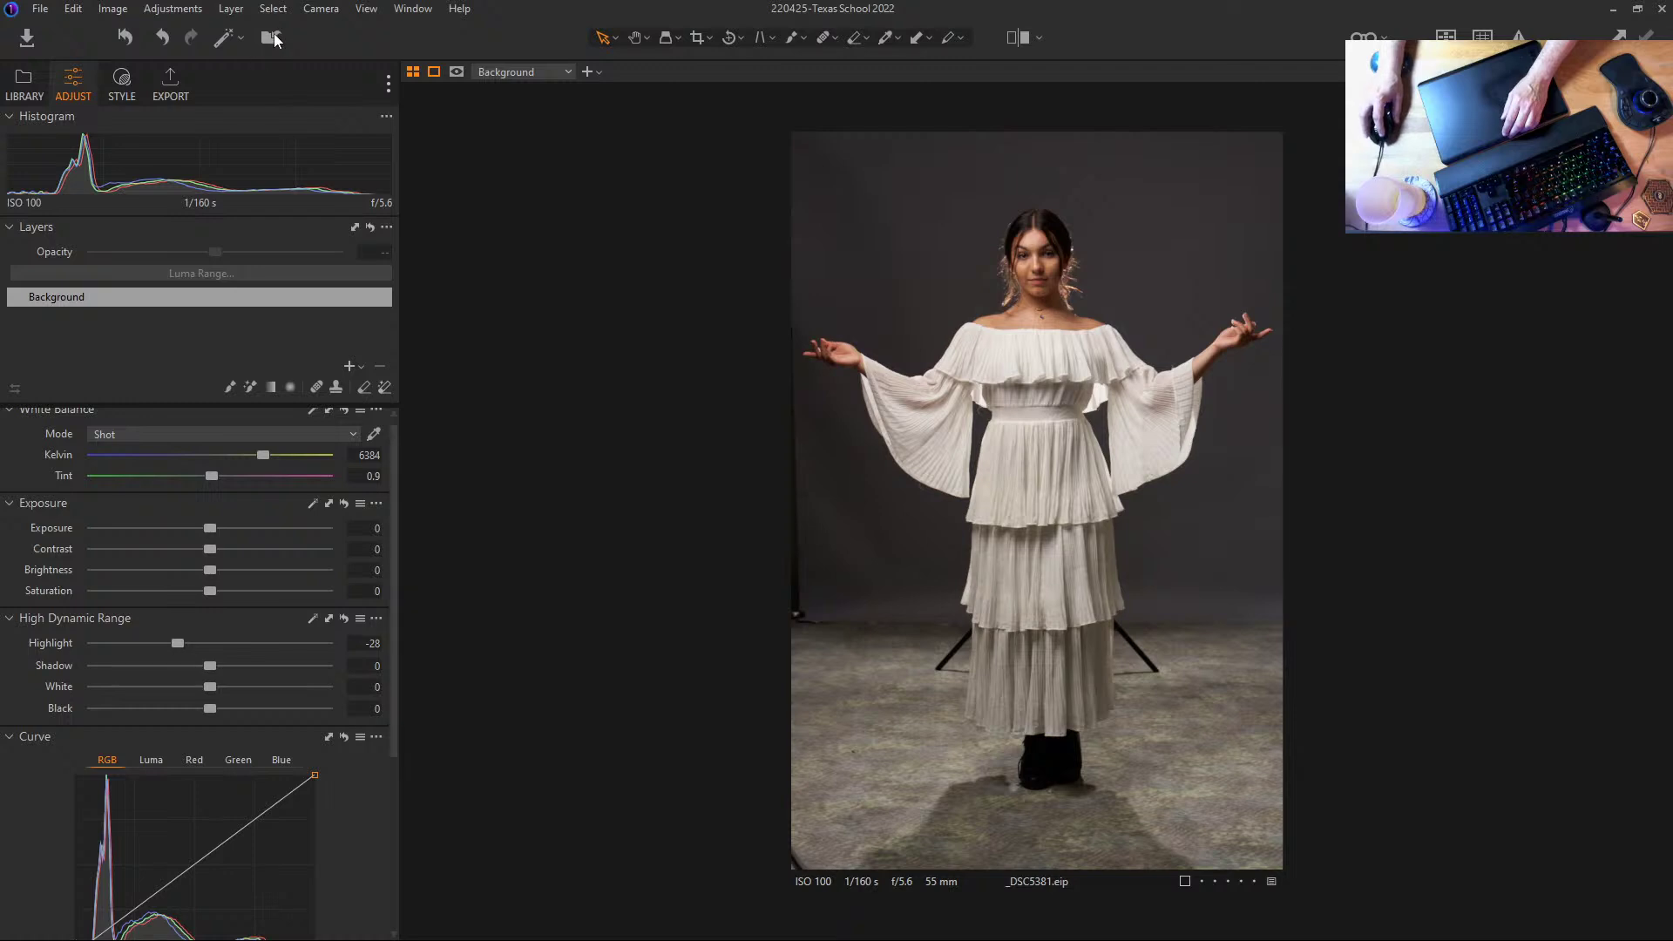
# Step: Export the cropped portrait with the Photoshop recipe as a 16-bit TIFF that opens in Adobe Photoshop 2022
pyautogui.click(174, 78)
pyautogui.click(17, 142)
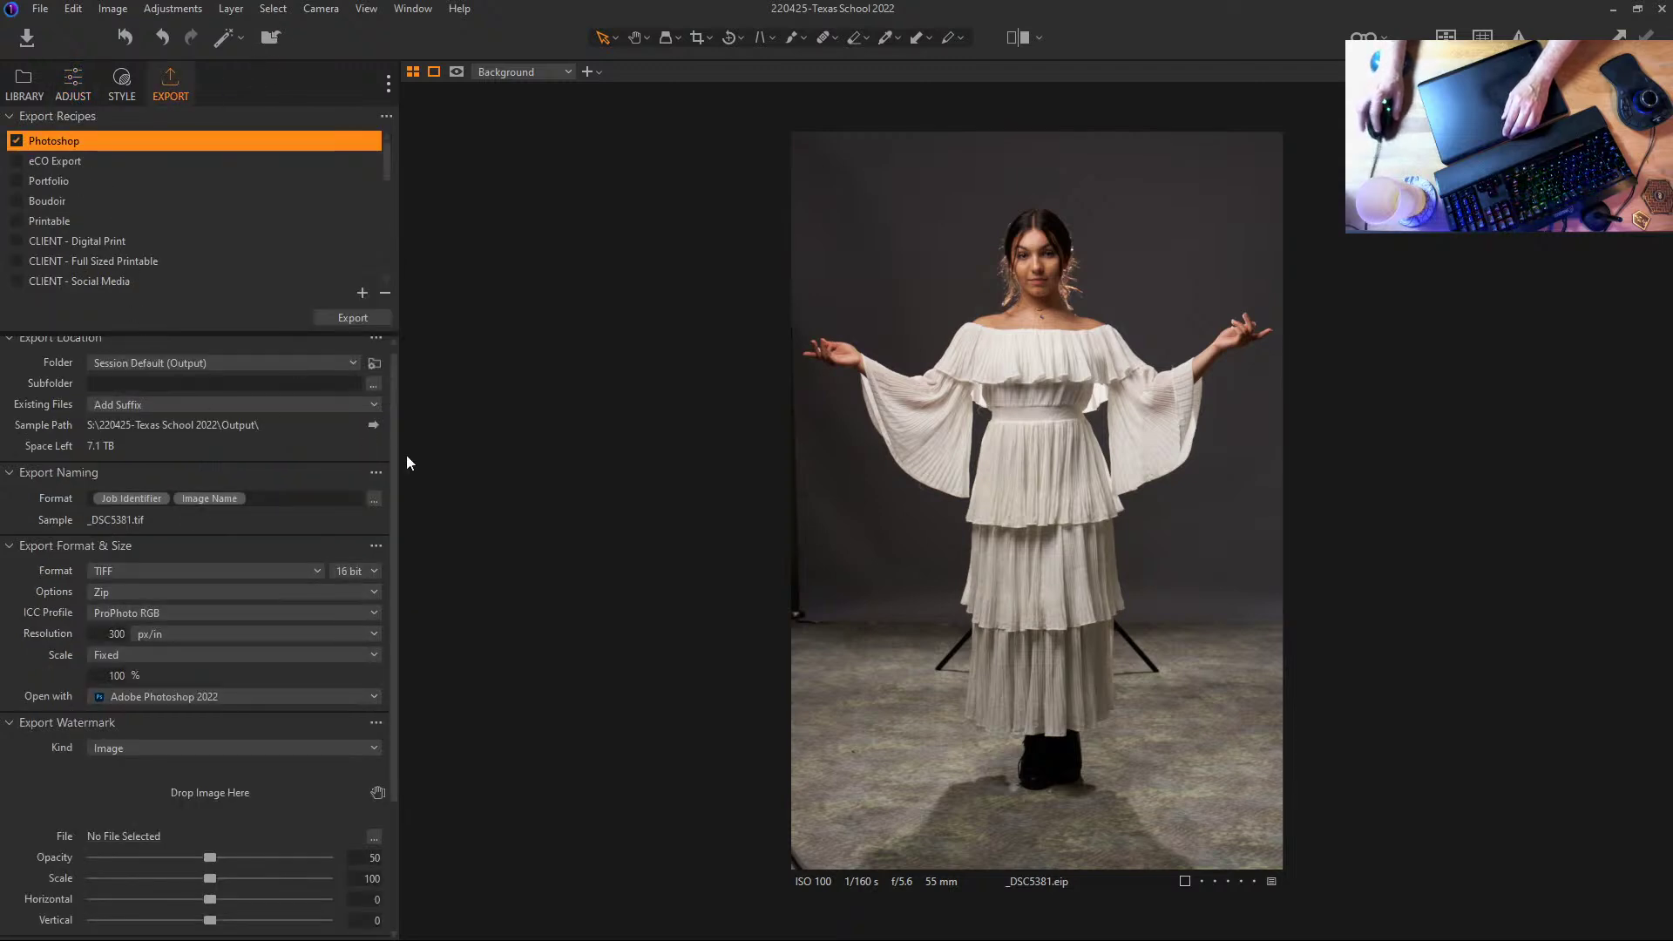
pyautogui.click(350, 318)
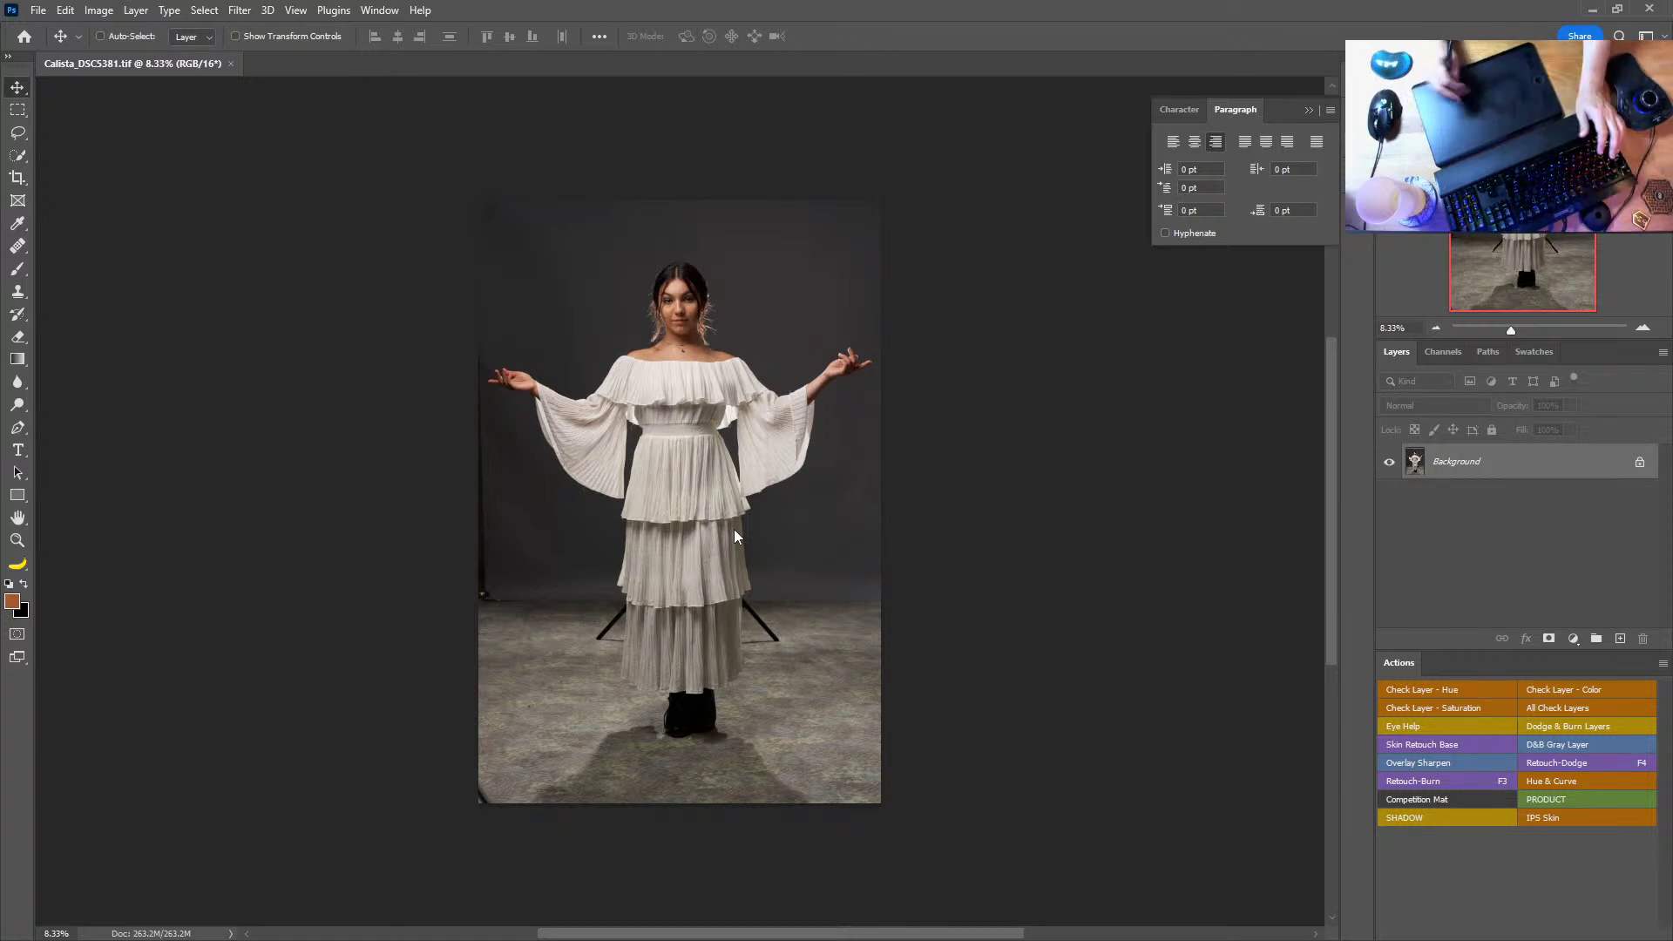
# Step: Place the saved white-blossom tree and small white flowers images as separate layers over the portrait
pyautogui.click(18, 518)
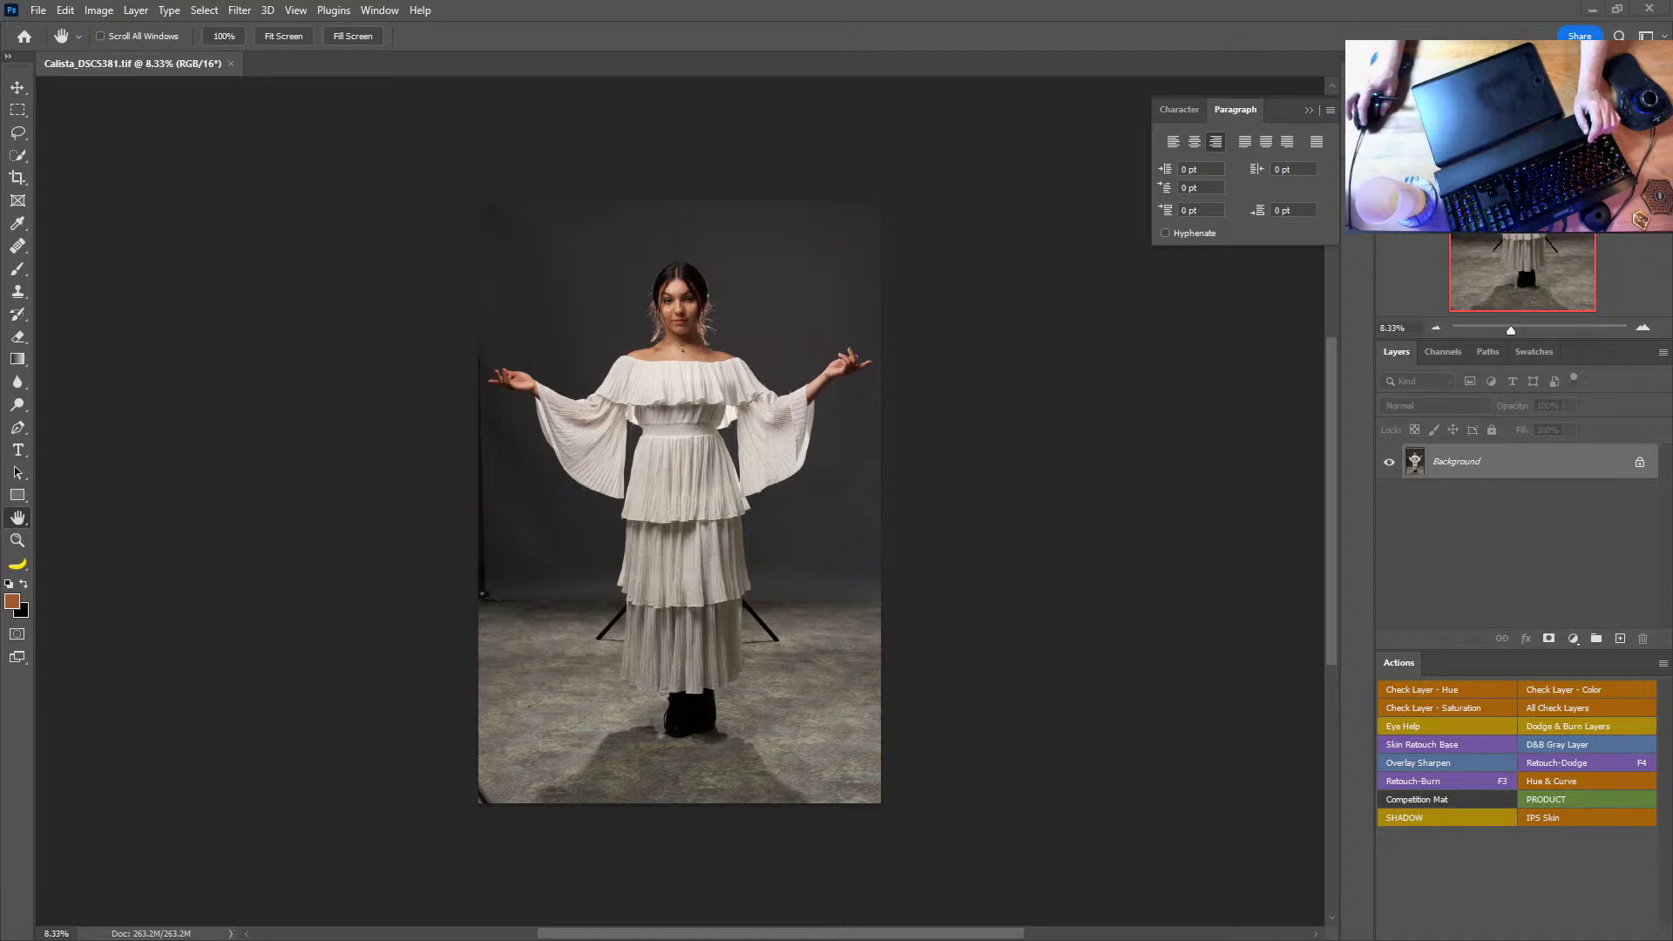
pyautogui.moveTo(1671, 515); pyautogui.dragTo(964, 531)
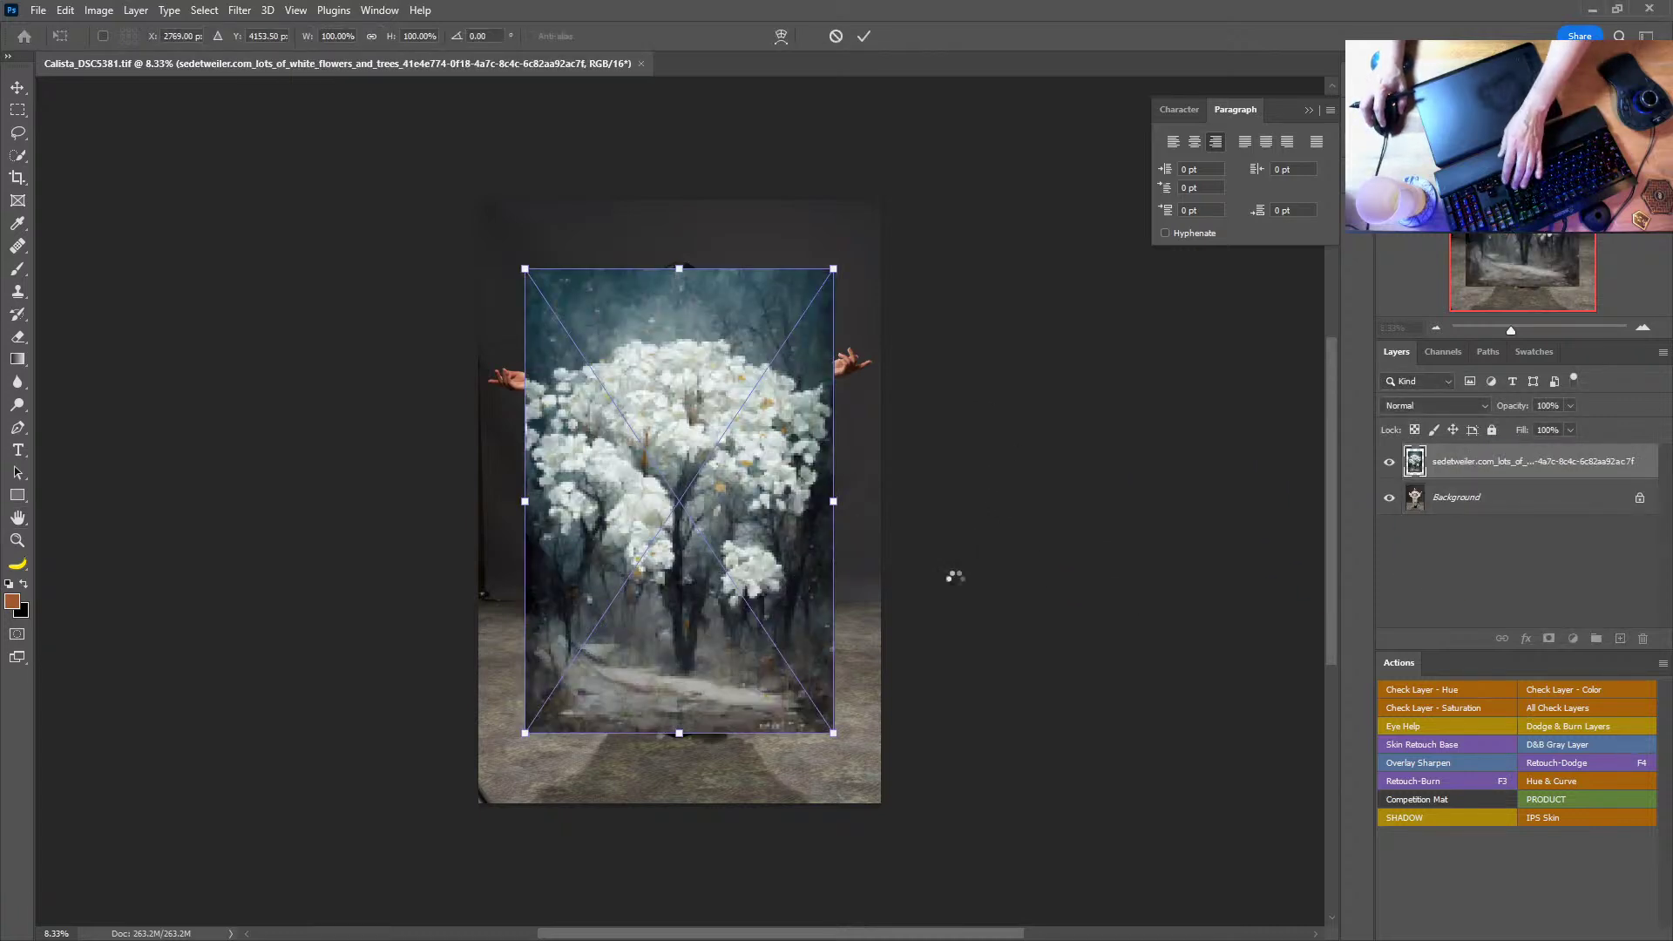
pyautogui.press('Return')
pyautogui.moveTo(1385, 656); pyautogui.dragTo(871, 523)
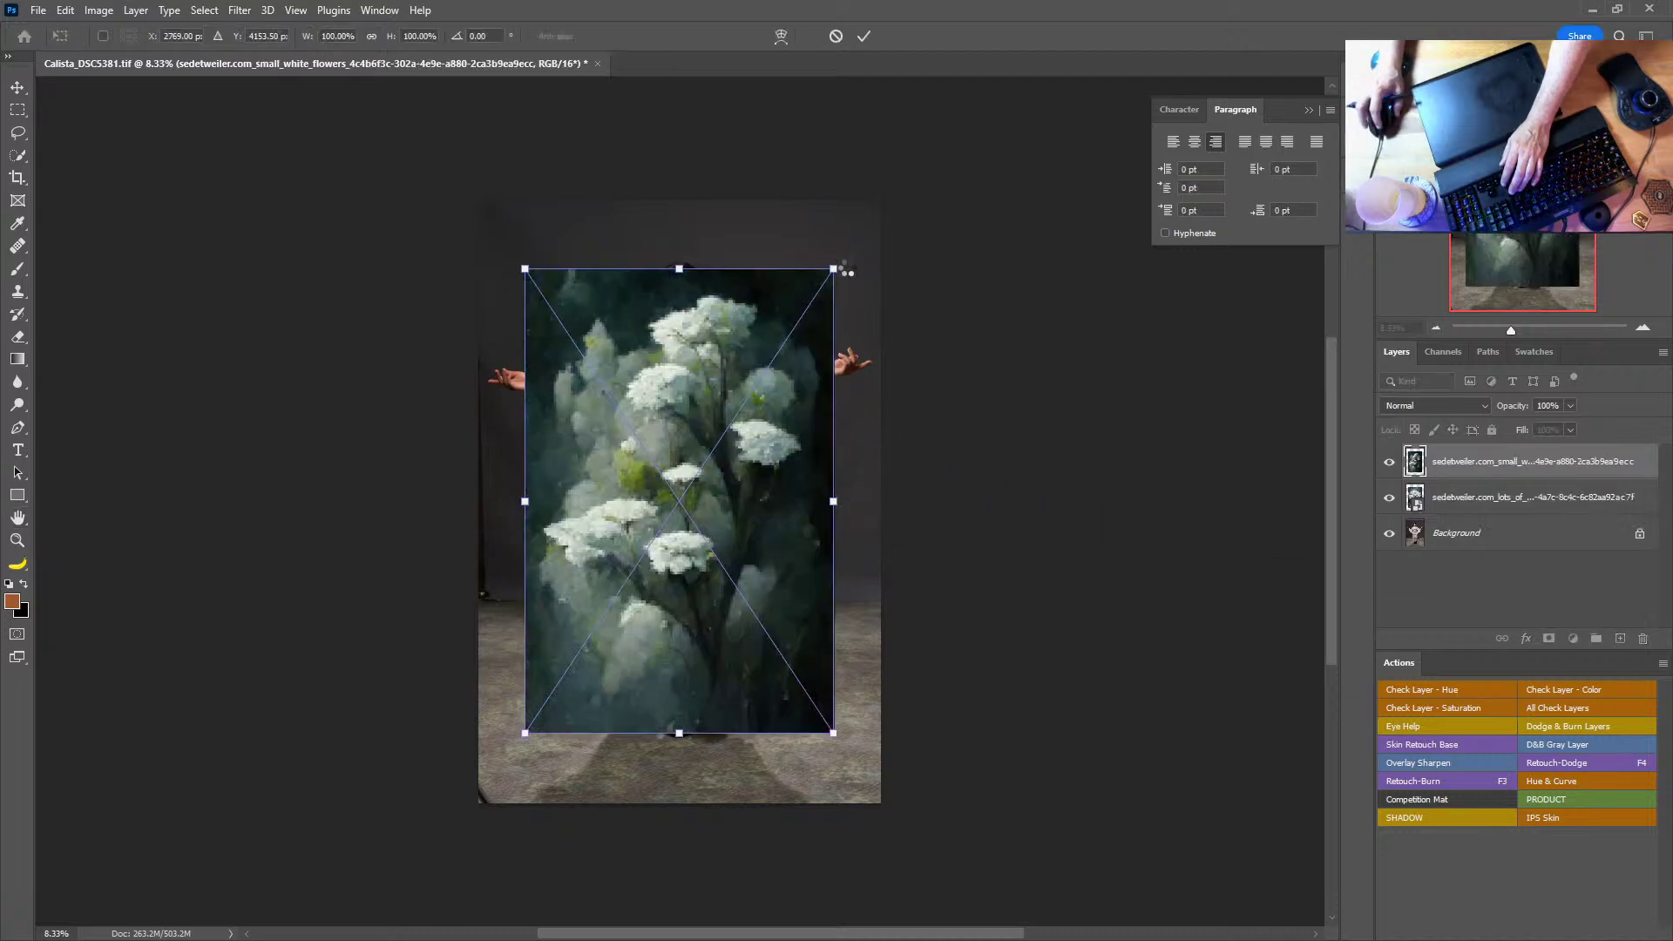
pyautogui.press('Return')
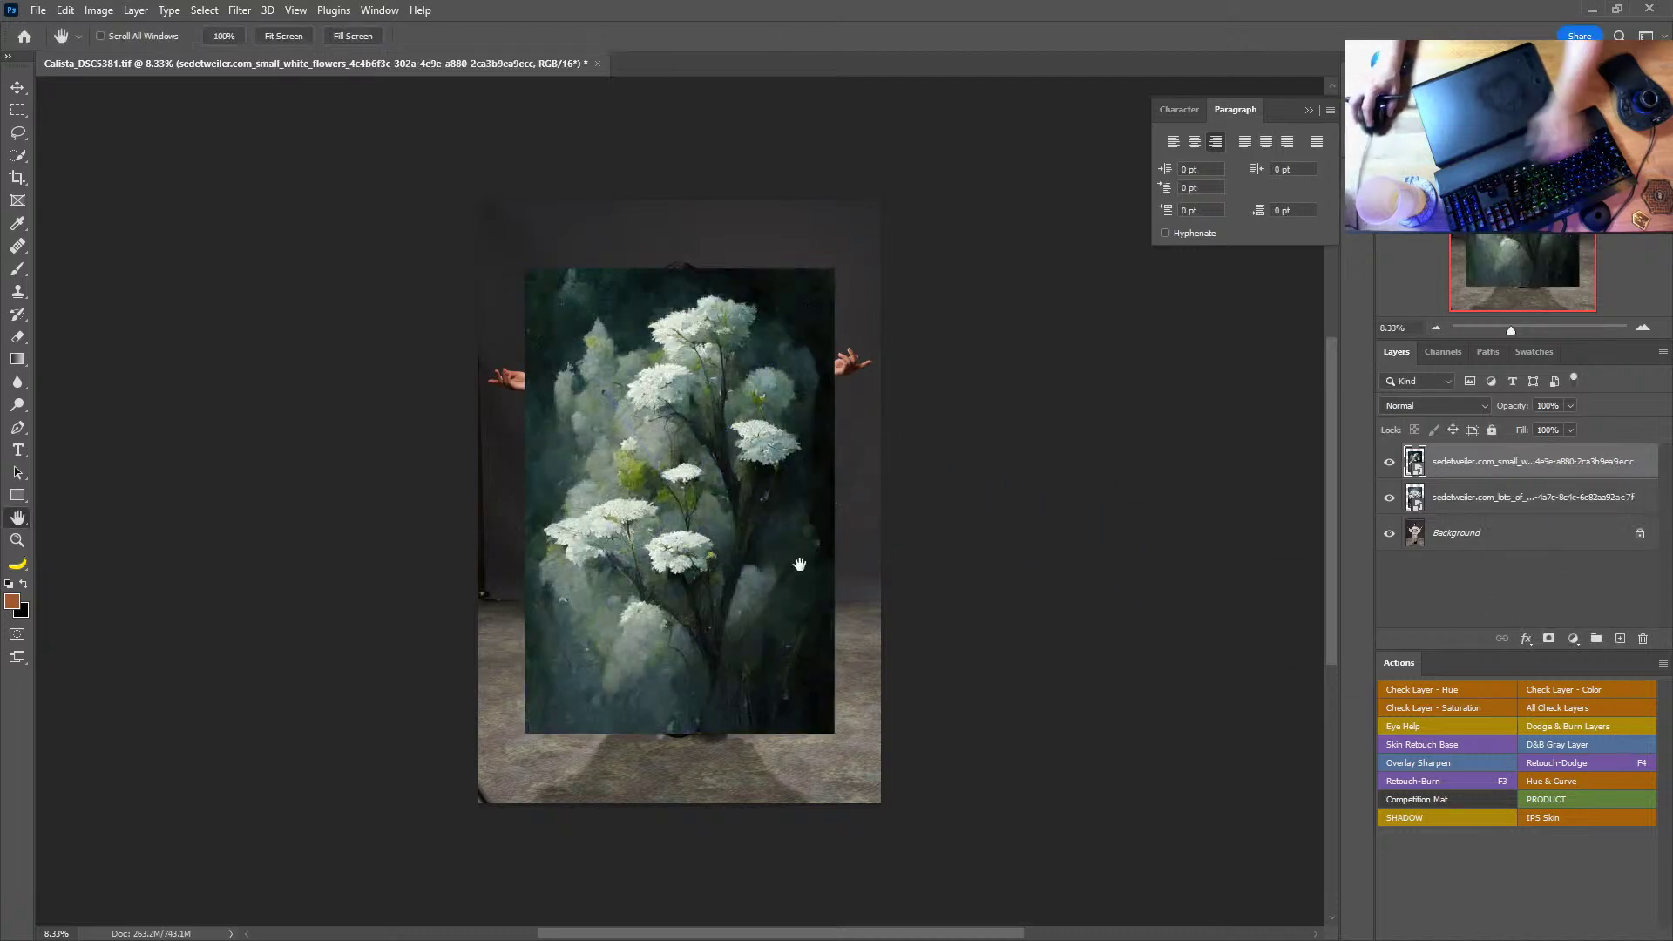
# Step: Hide the small white flowers layer and the white-blossom tree layer so only the portrait shows
pyautogui.click(1388, 463)
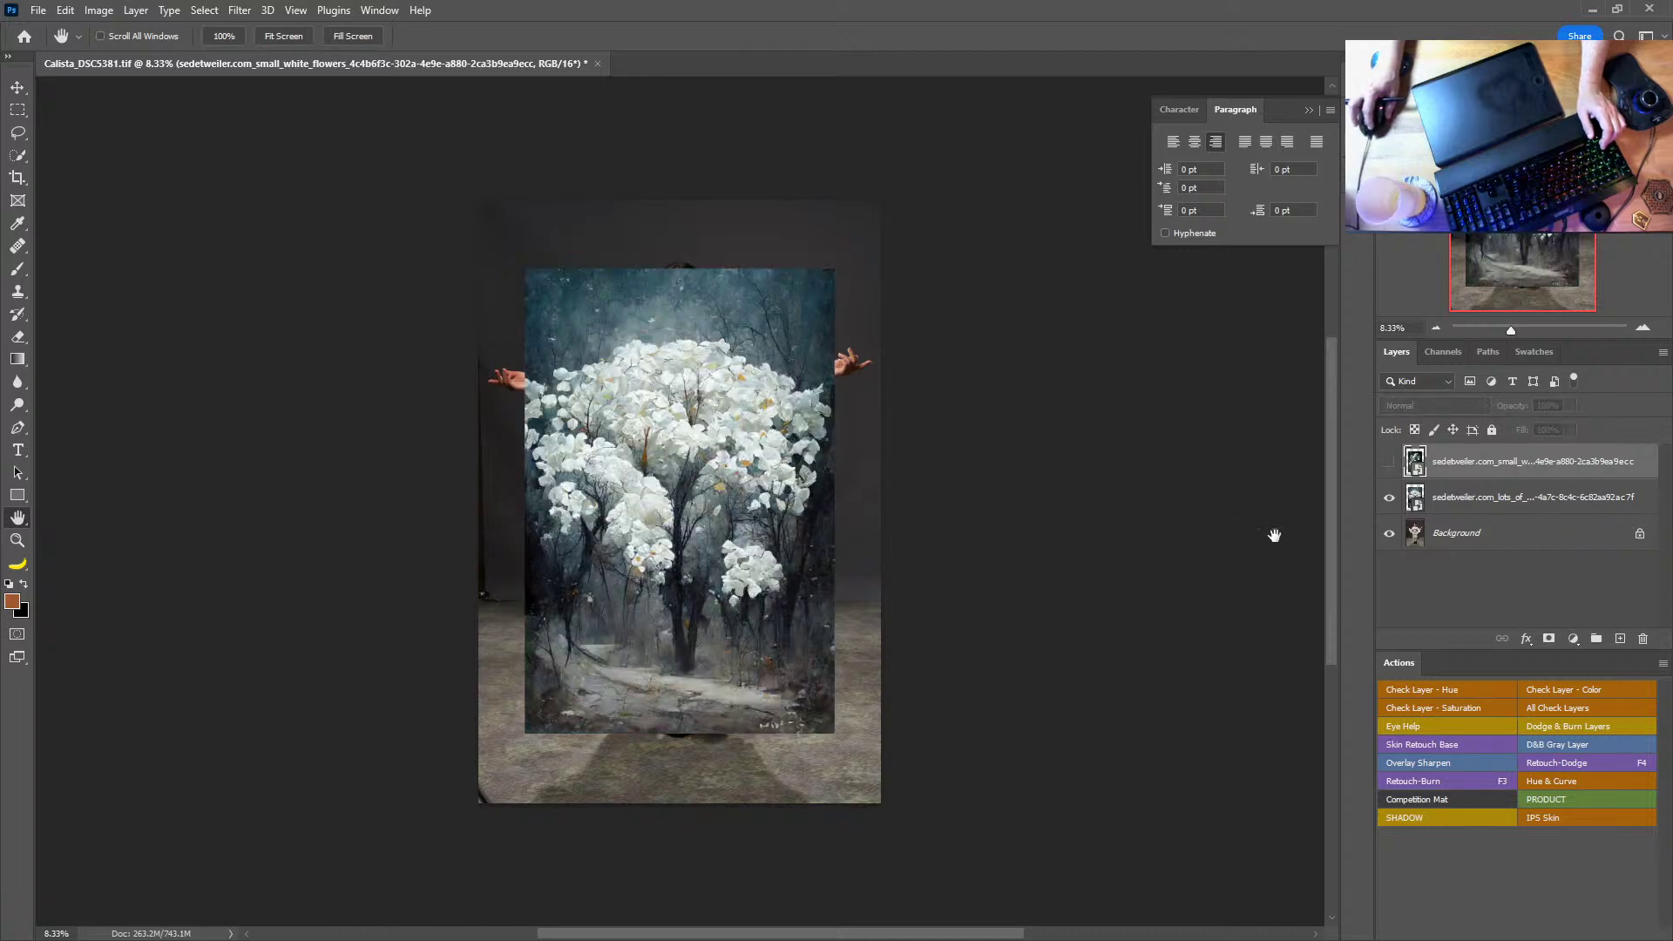
pyautogui.hotkey('ctrl', '+')
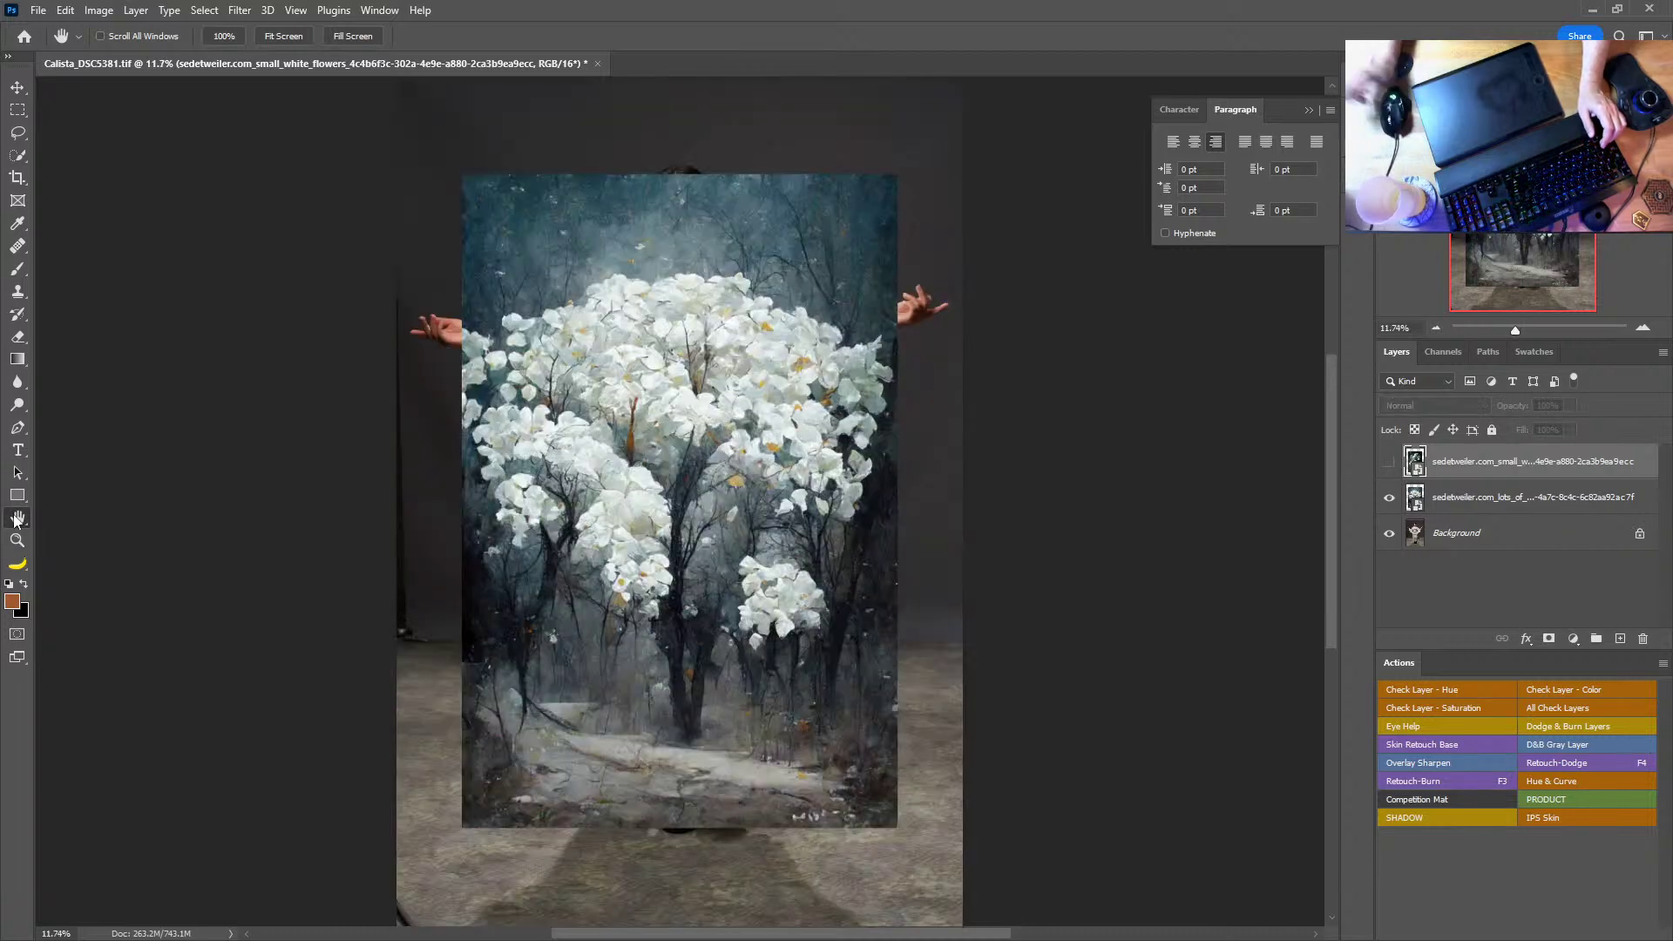
pyautogui.click(1388, 500)
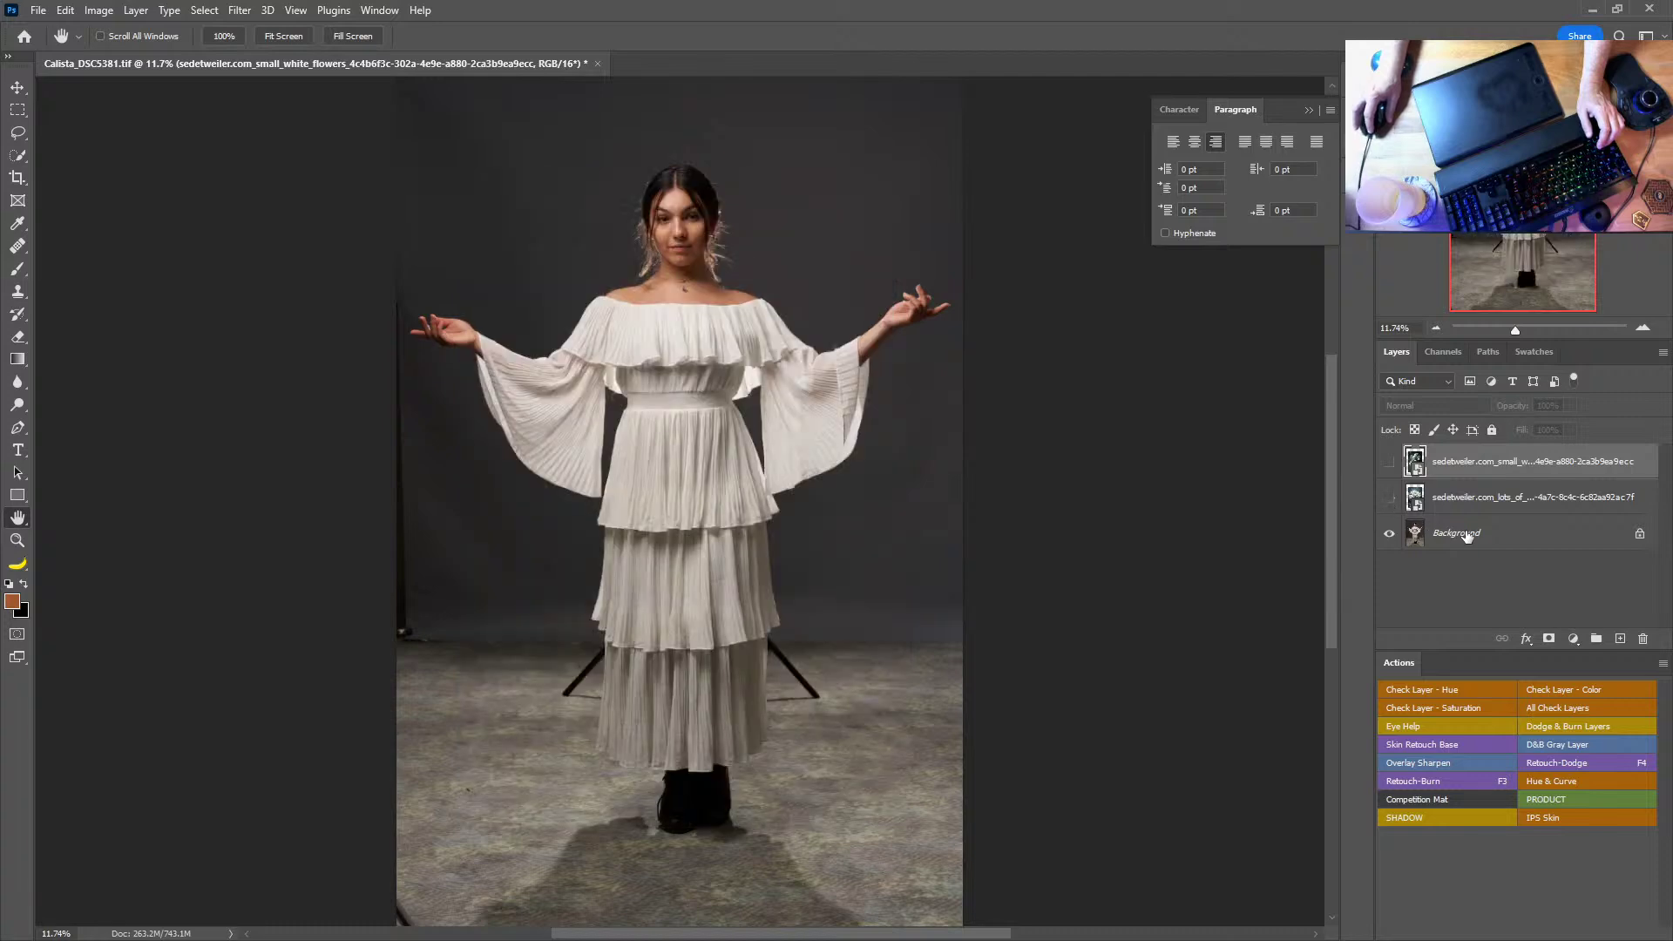
# Step: Select the subject on the Background layer and subtract the gap beside the waist with a Quick Selection brush sized 102
pyautogui.click(1467, 534)
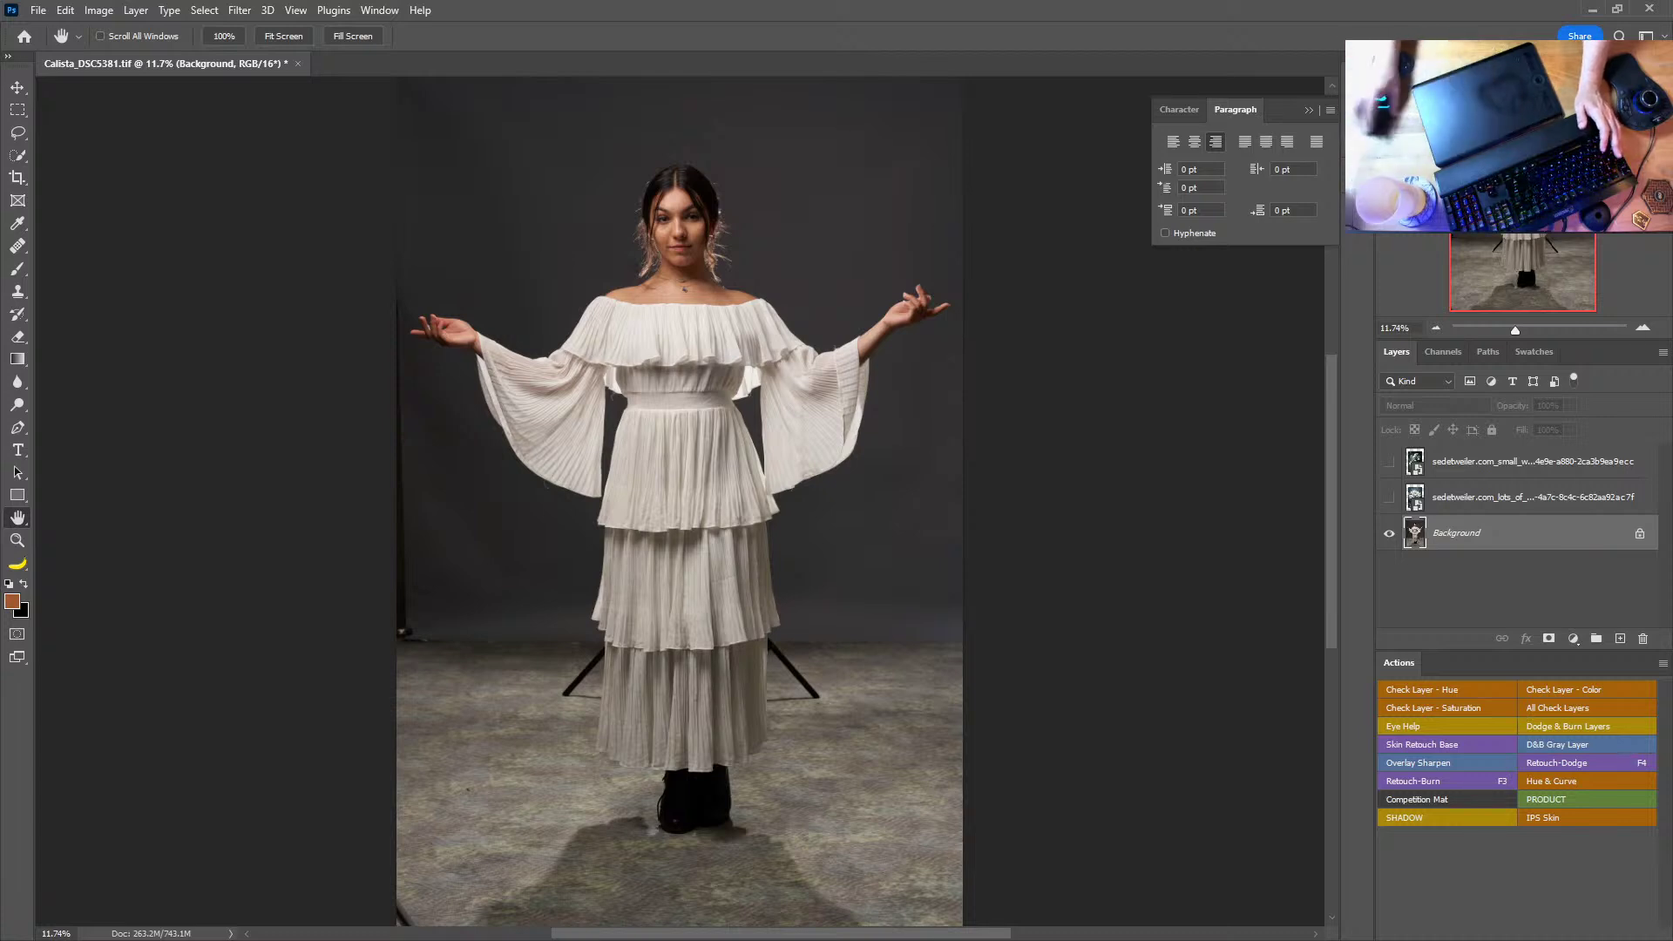
pyautogui.click(202, 10)
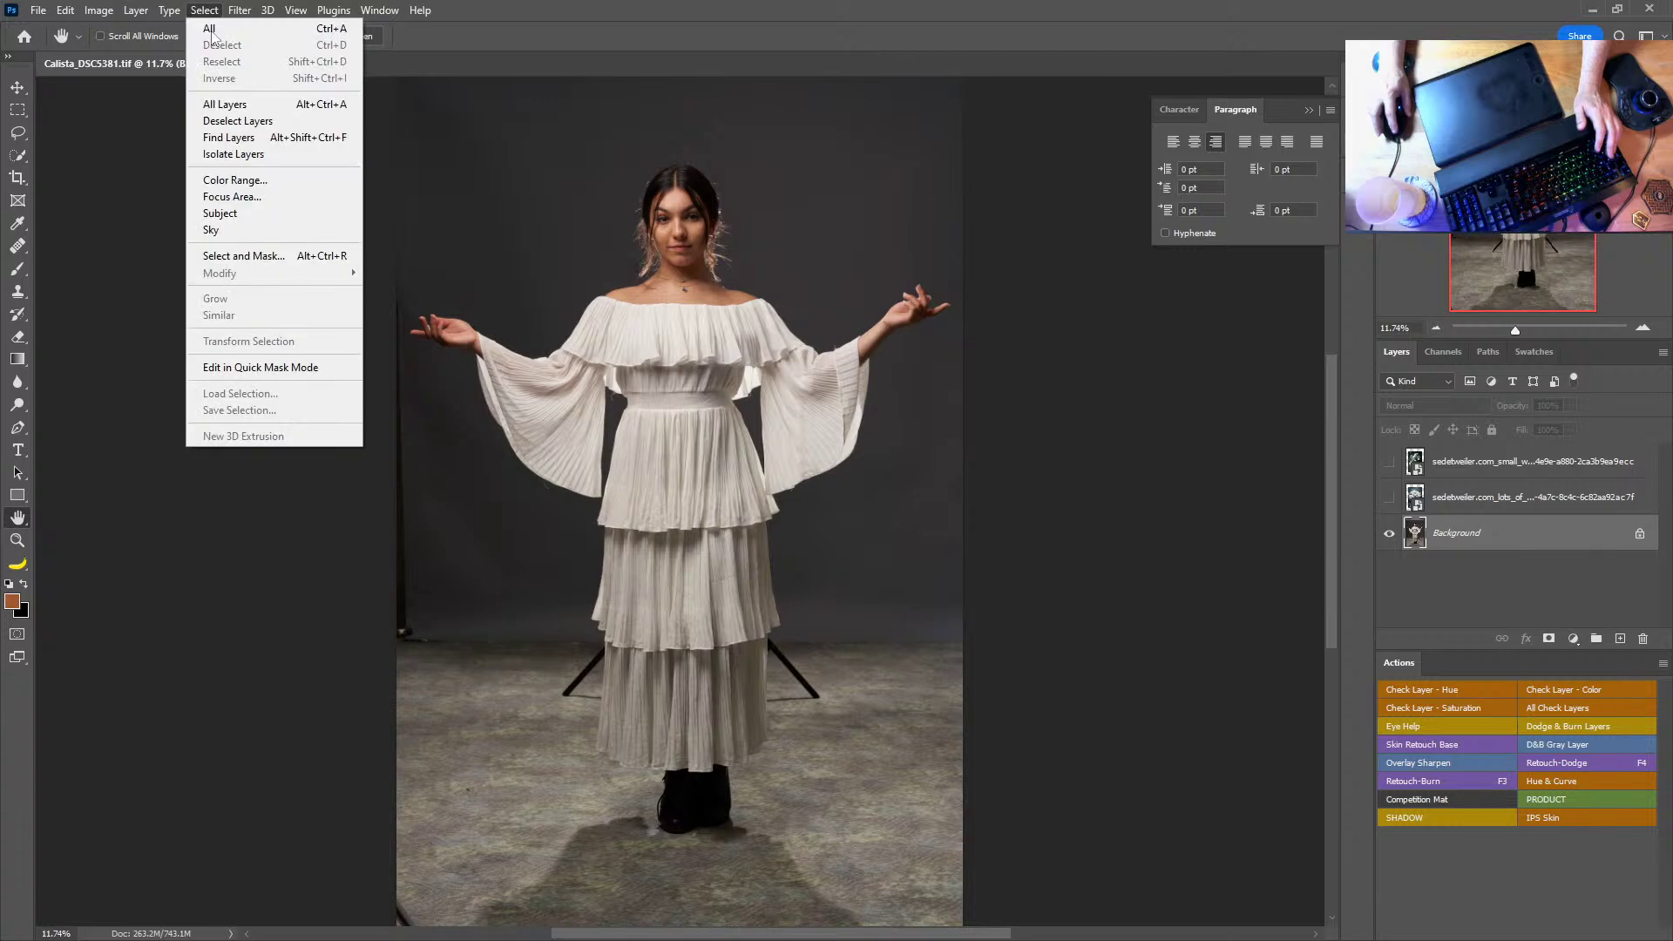
pyautogui.click(262, 213)
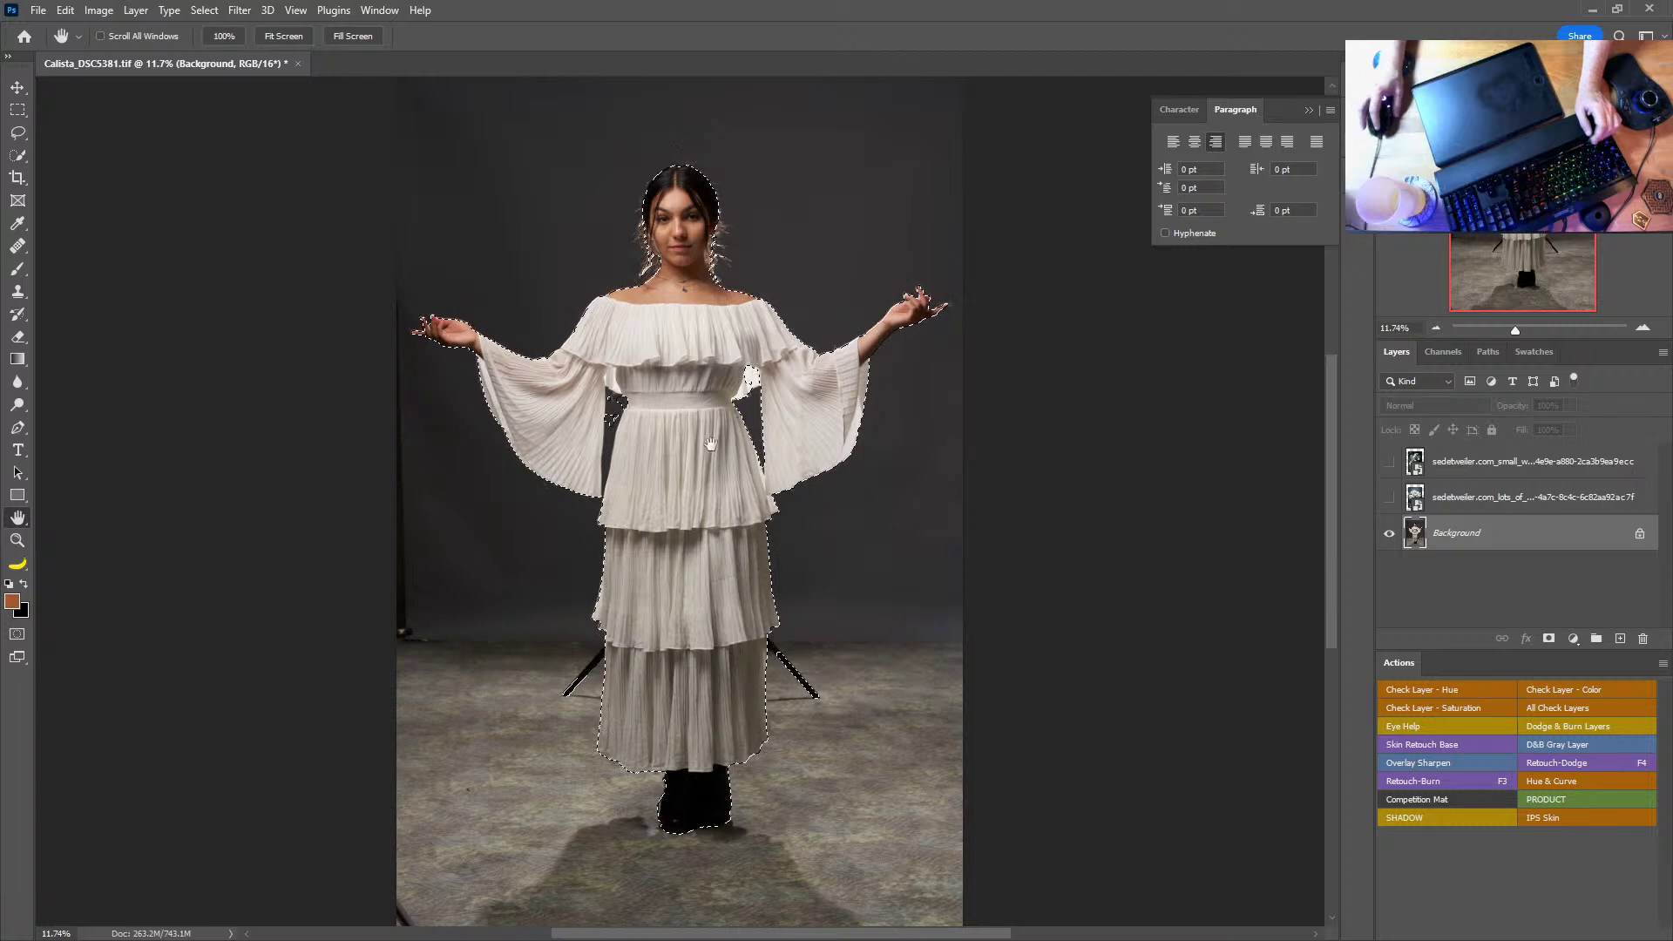
pyautogui.press('w')
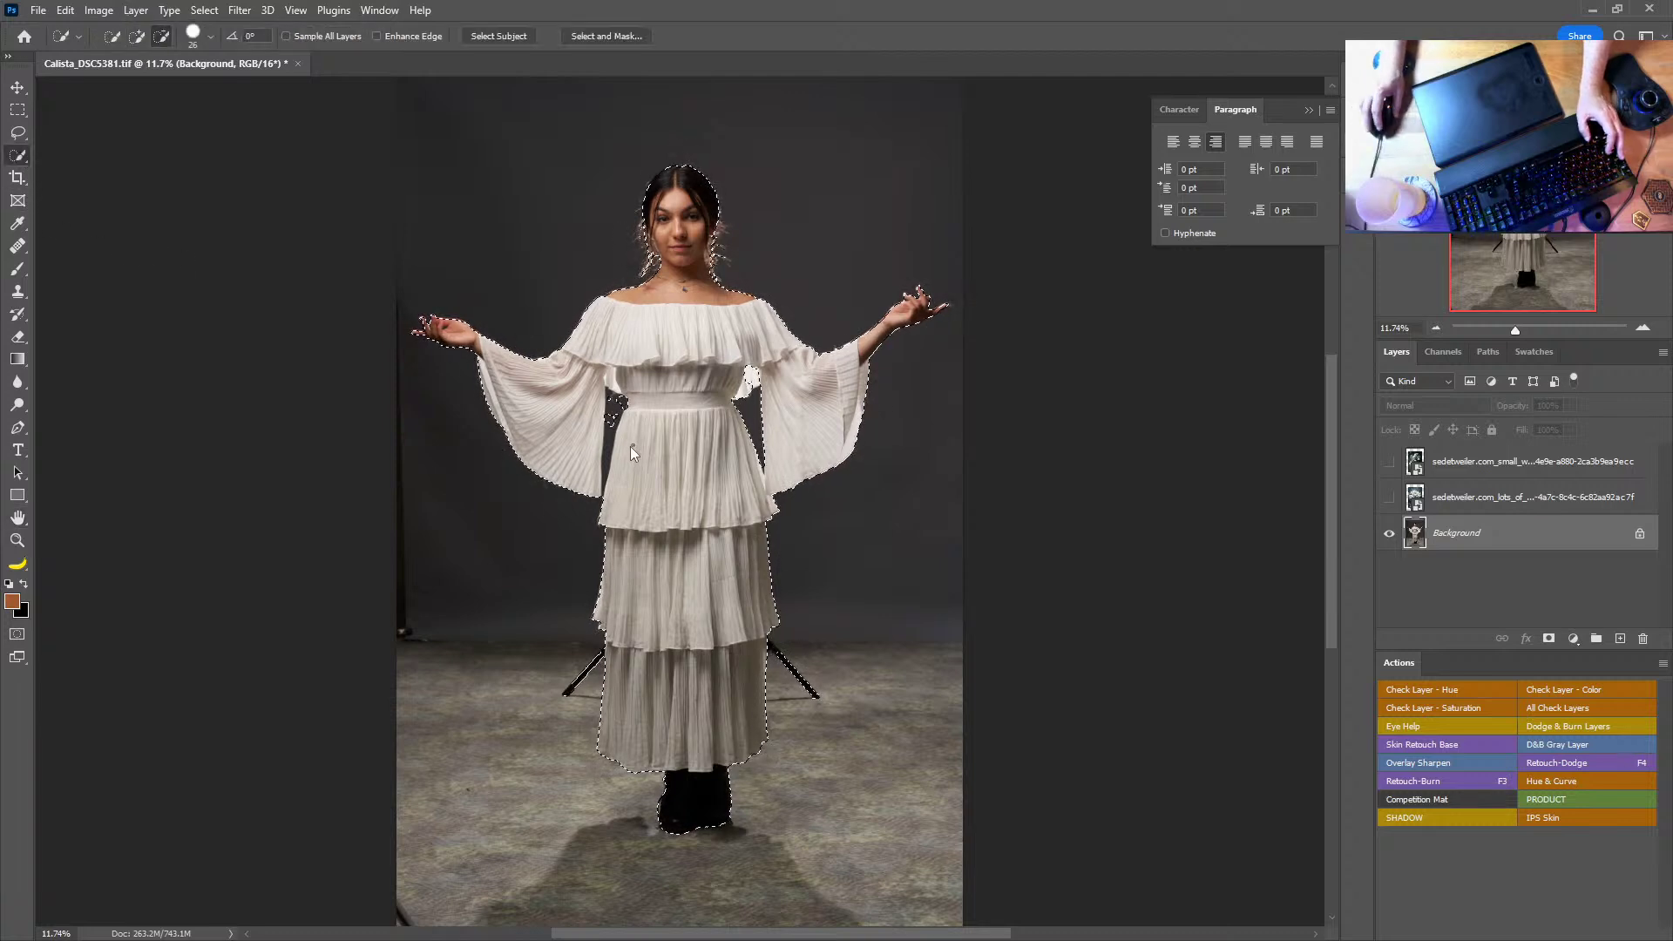
pyautogui.moveTo(630, 446); pyautogui.dragTo(618, 409)
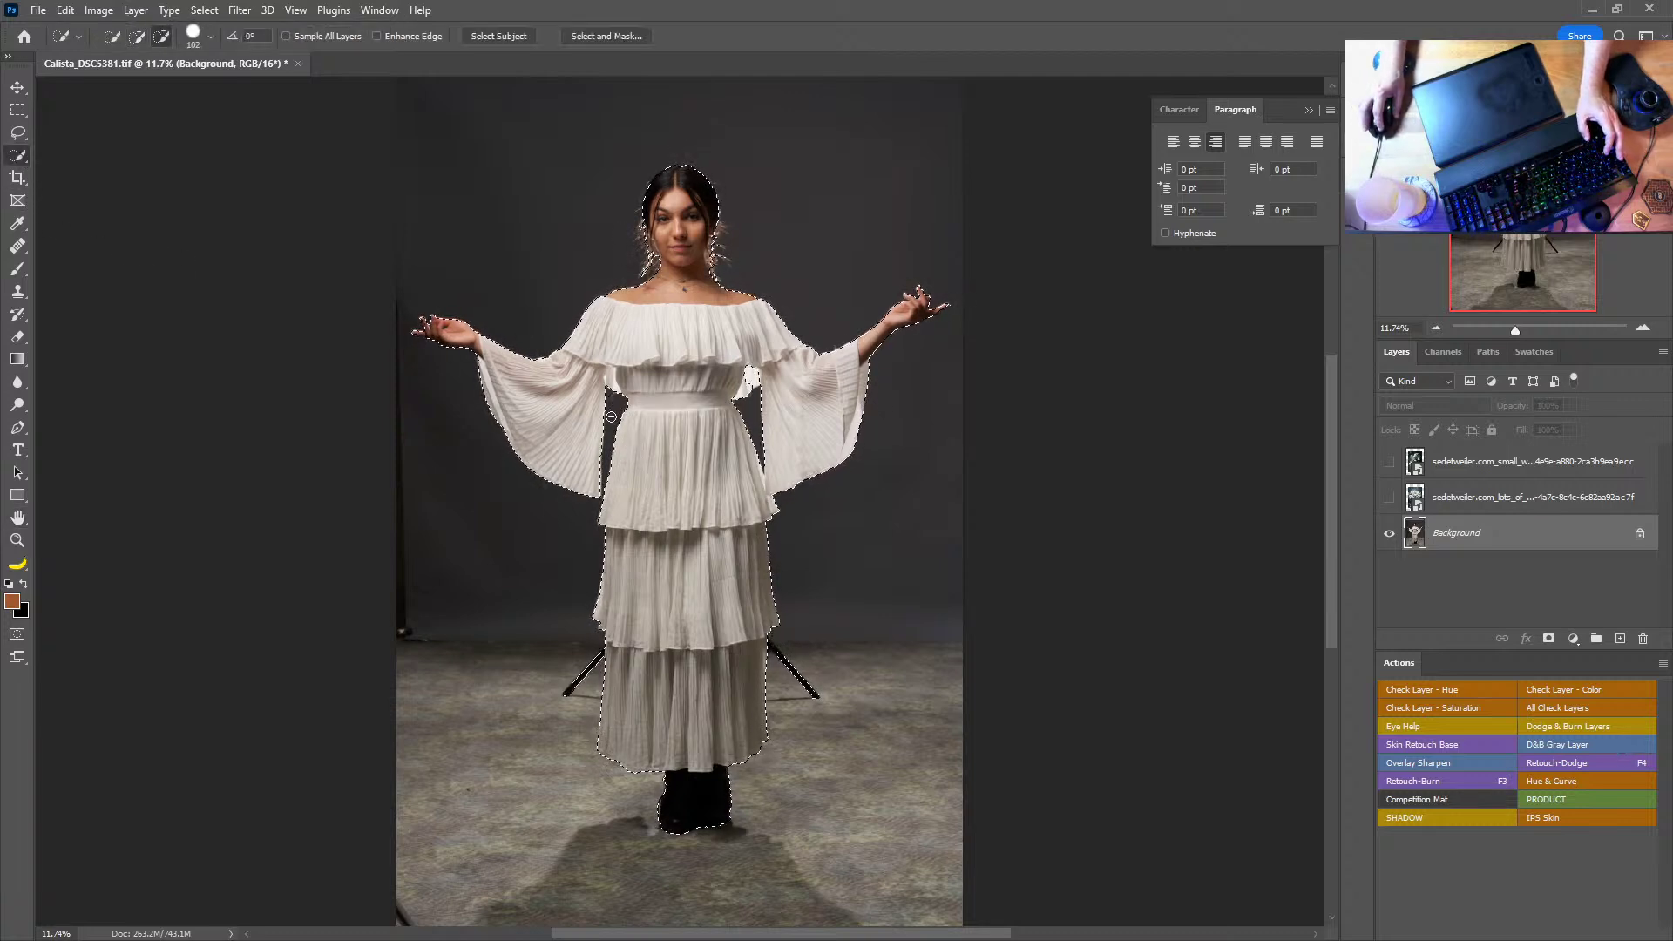
pyautogui.press('alt')
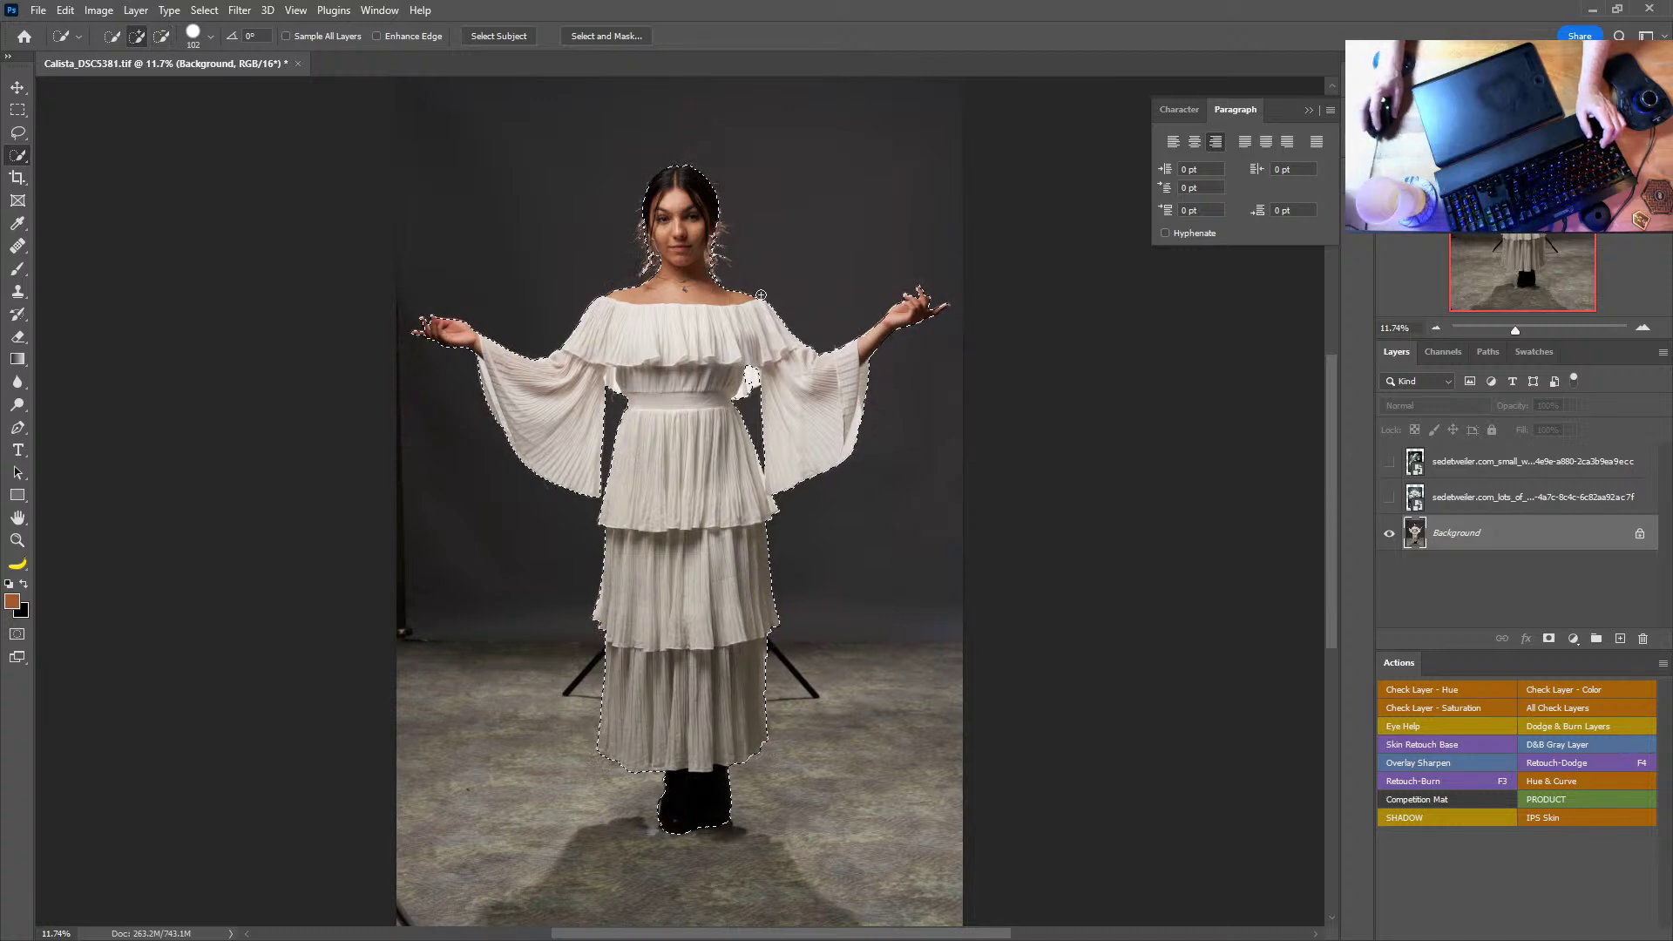
# Step: Open Refine Edge on the woman's selection and brush around her hair with a size 376 refine brush, then touch up the hands
pyautogui.click(205, 11)
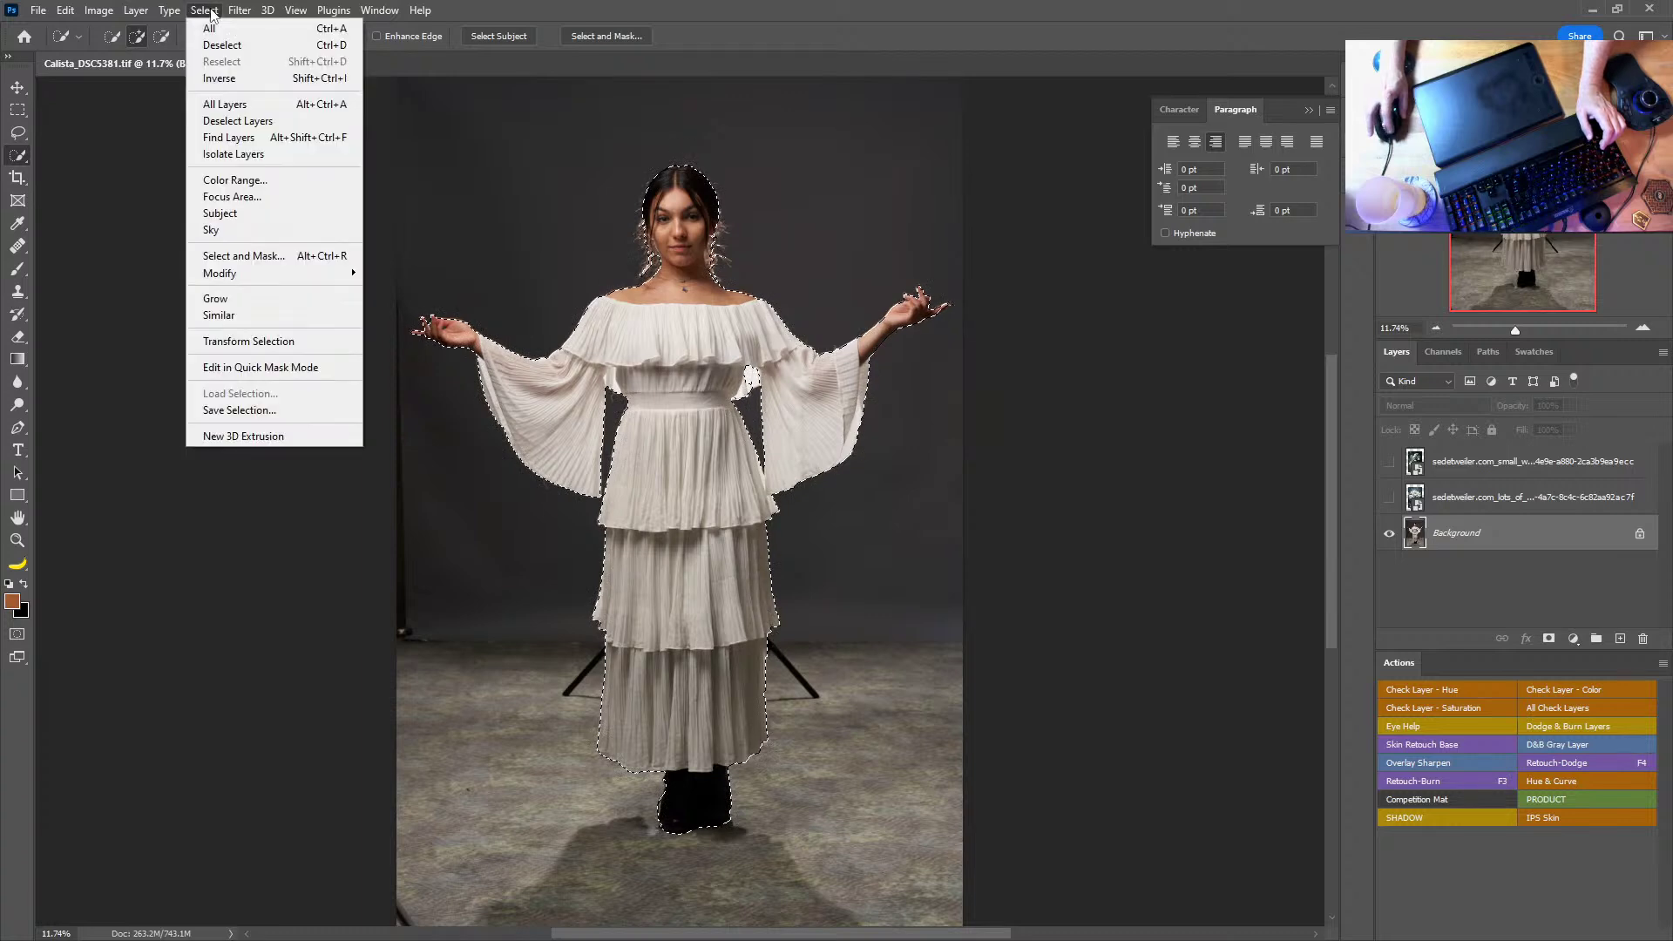
pyautogui.keyDown('shift'); pyautogui.click(259, 256); pyautogui.keyUp('shift')
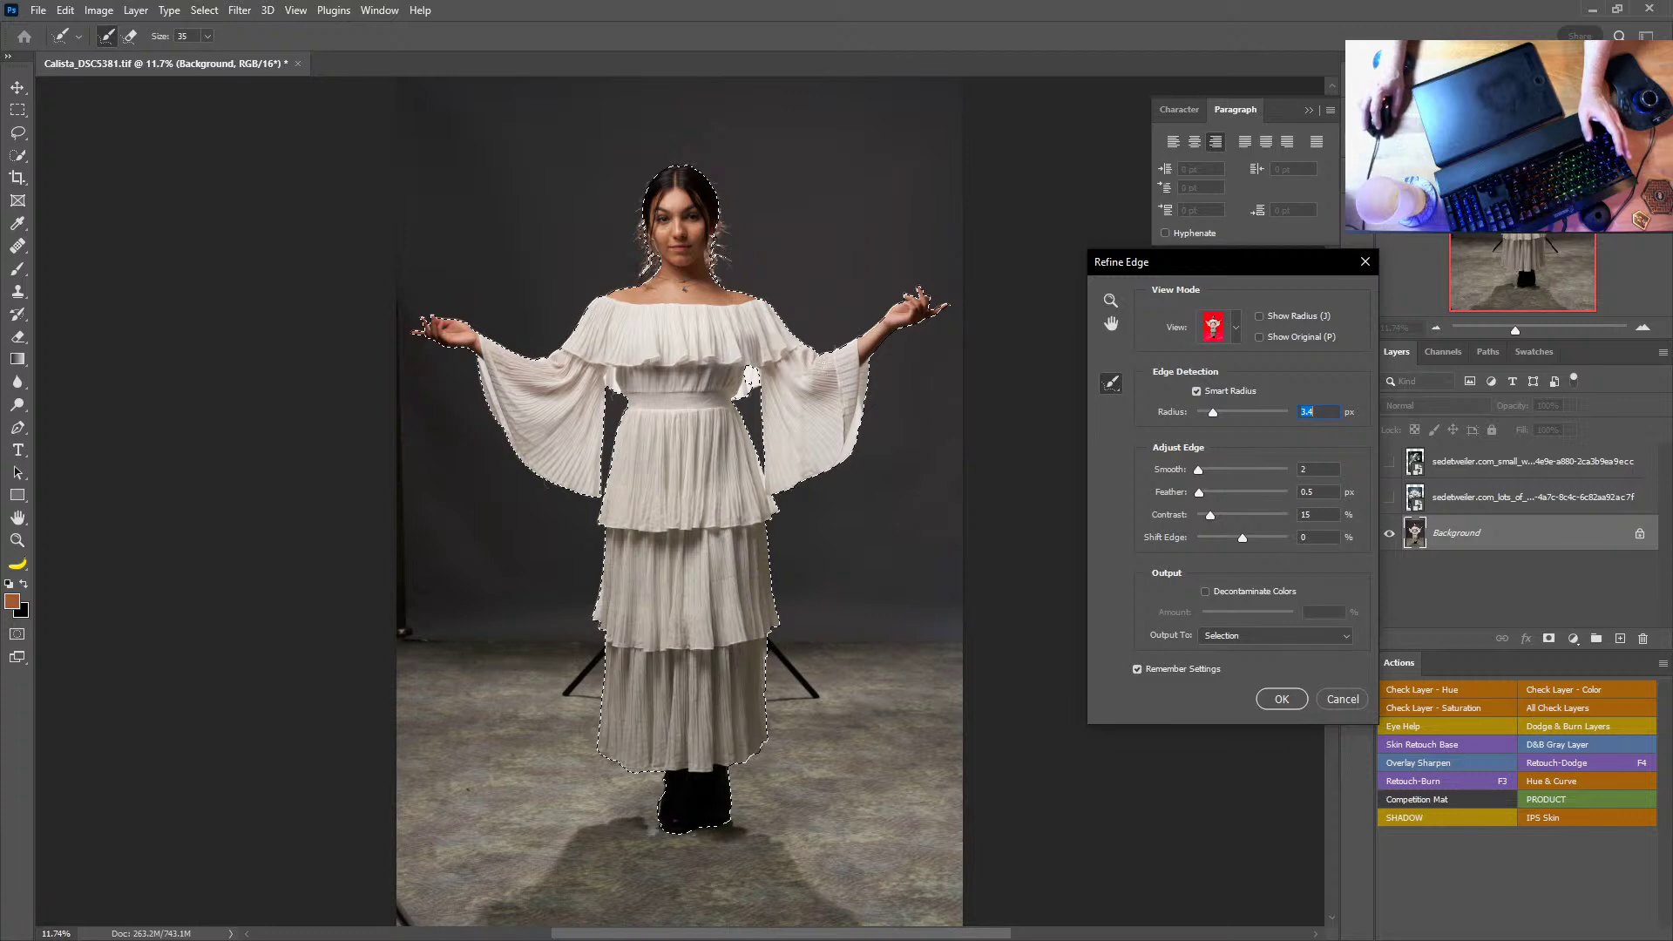
pyautogui.moveTo(874, 335); pyautogui.dragTo(893, 335)
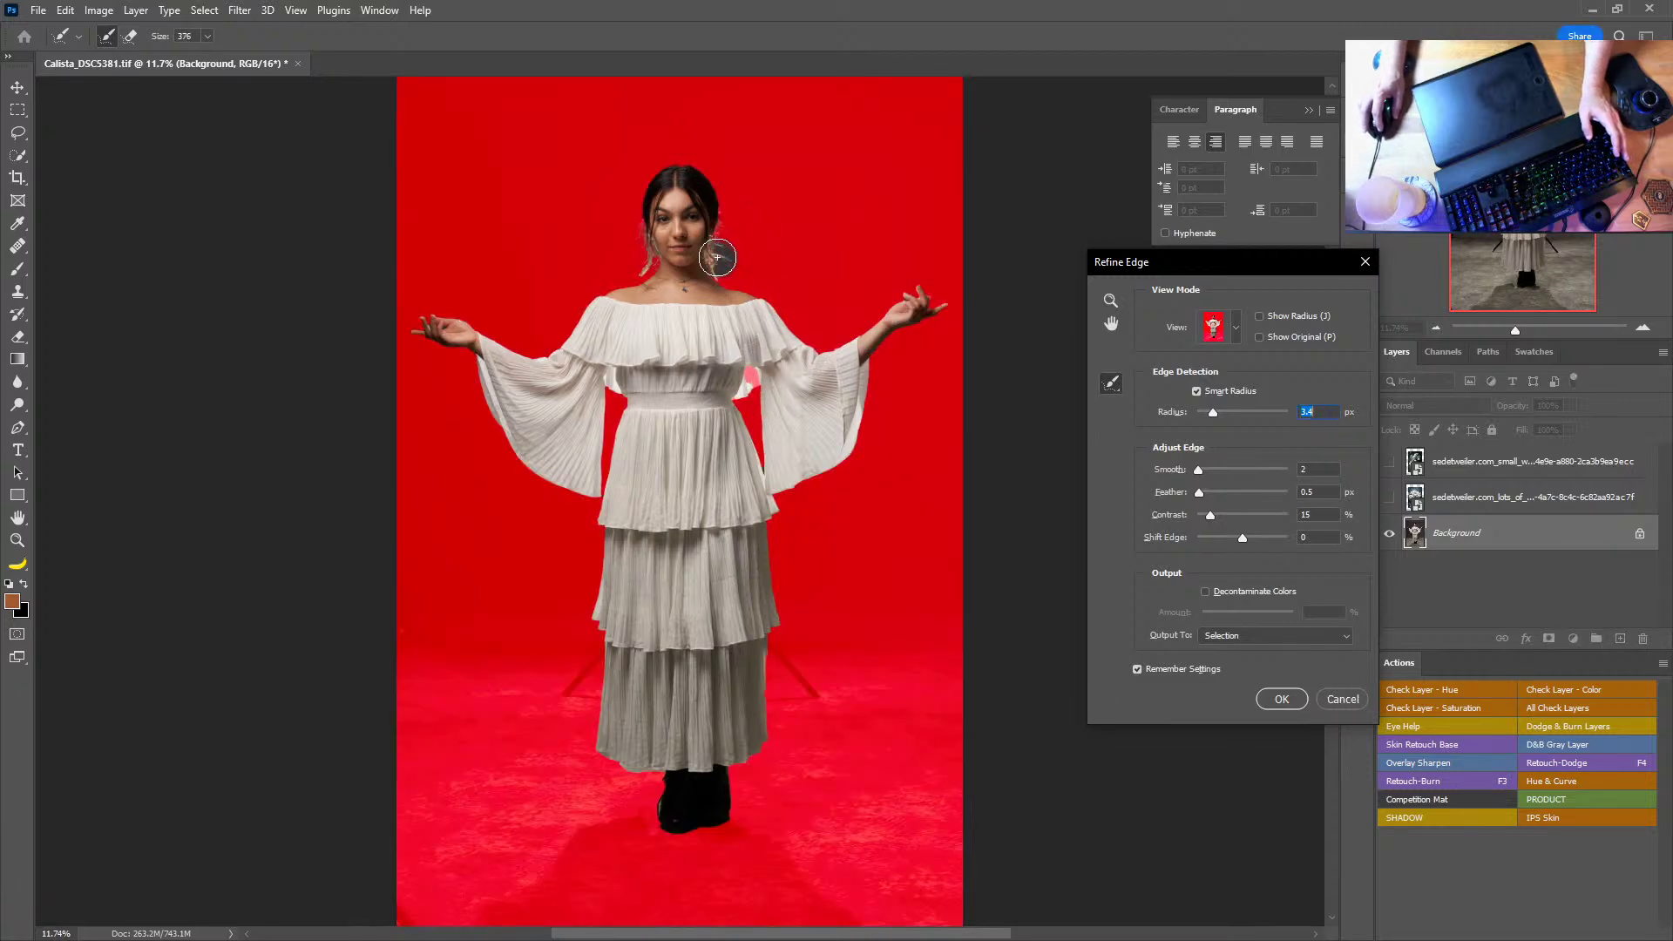
pyautogui.moveTo(690, 167)
pyautogui.mouseDown()
pyautogui.moveTo(630, 178)
pyautogui.moveTo(636, 287)
pyautogui.mouseUp()
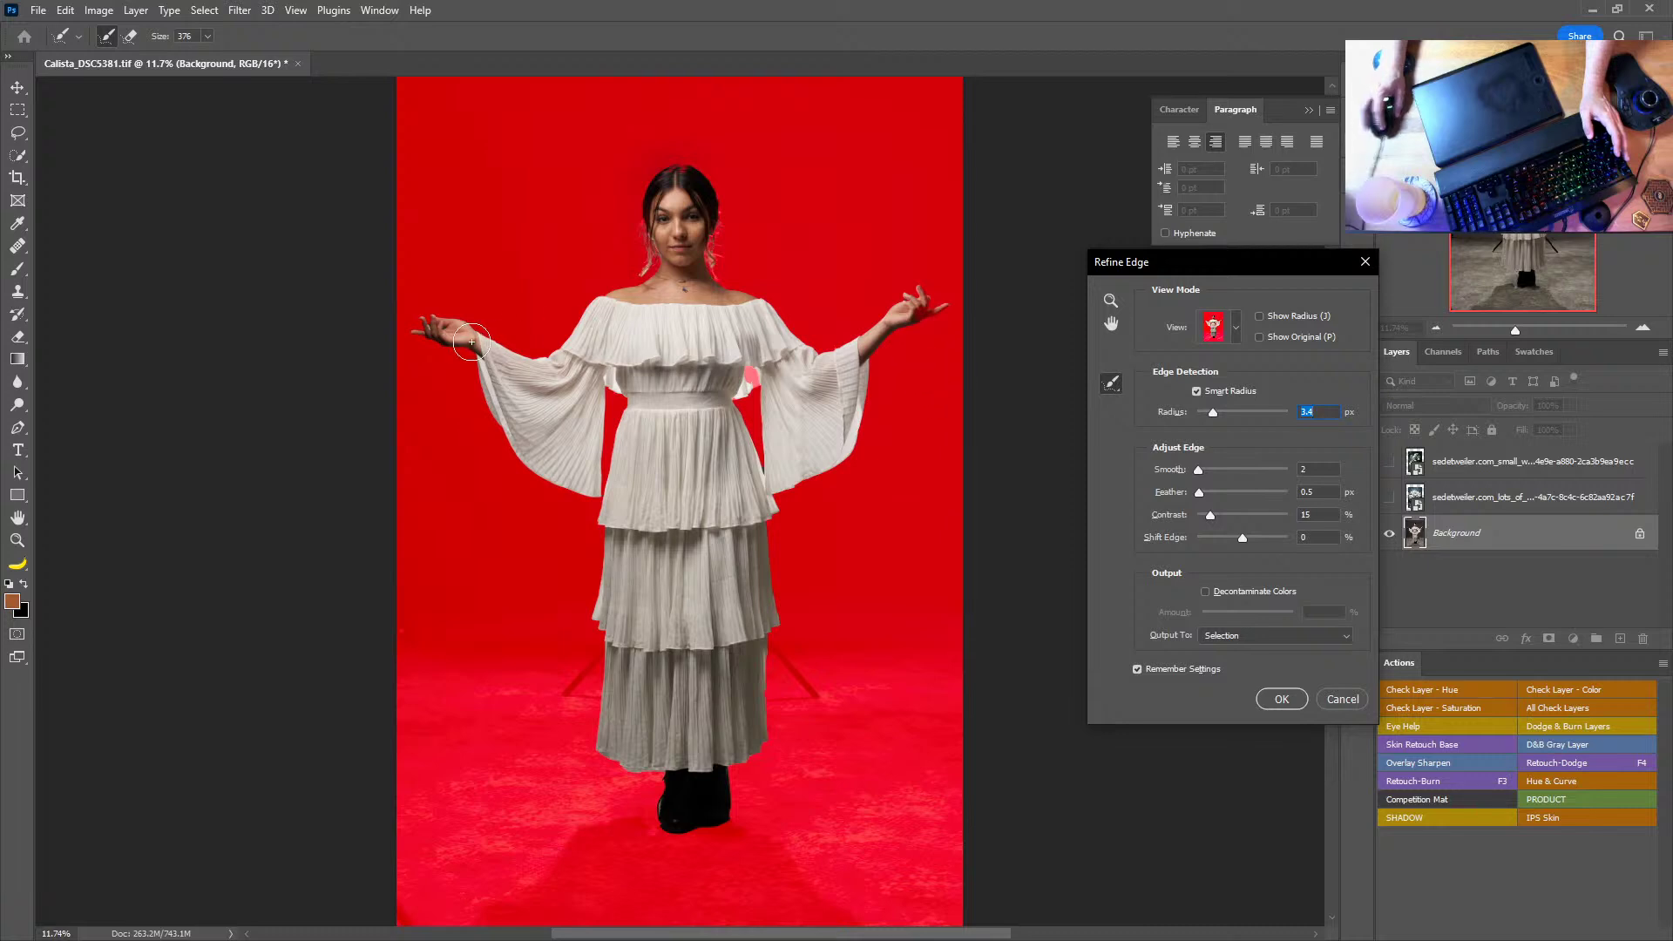
pyautogui.moveTo(923, 335); pyautogui.dragTo(888, 335)
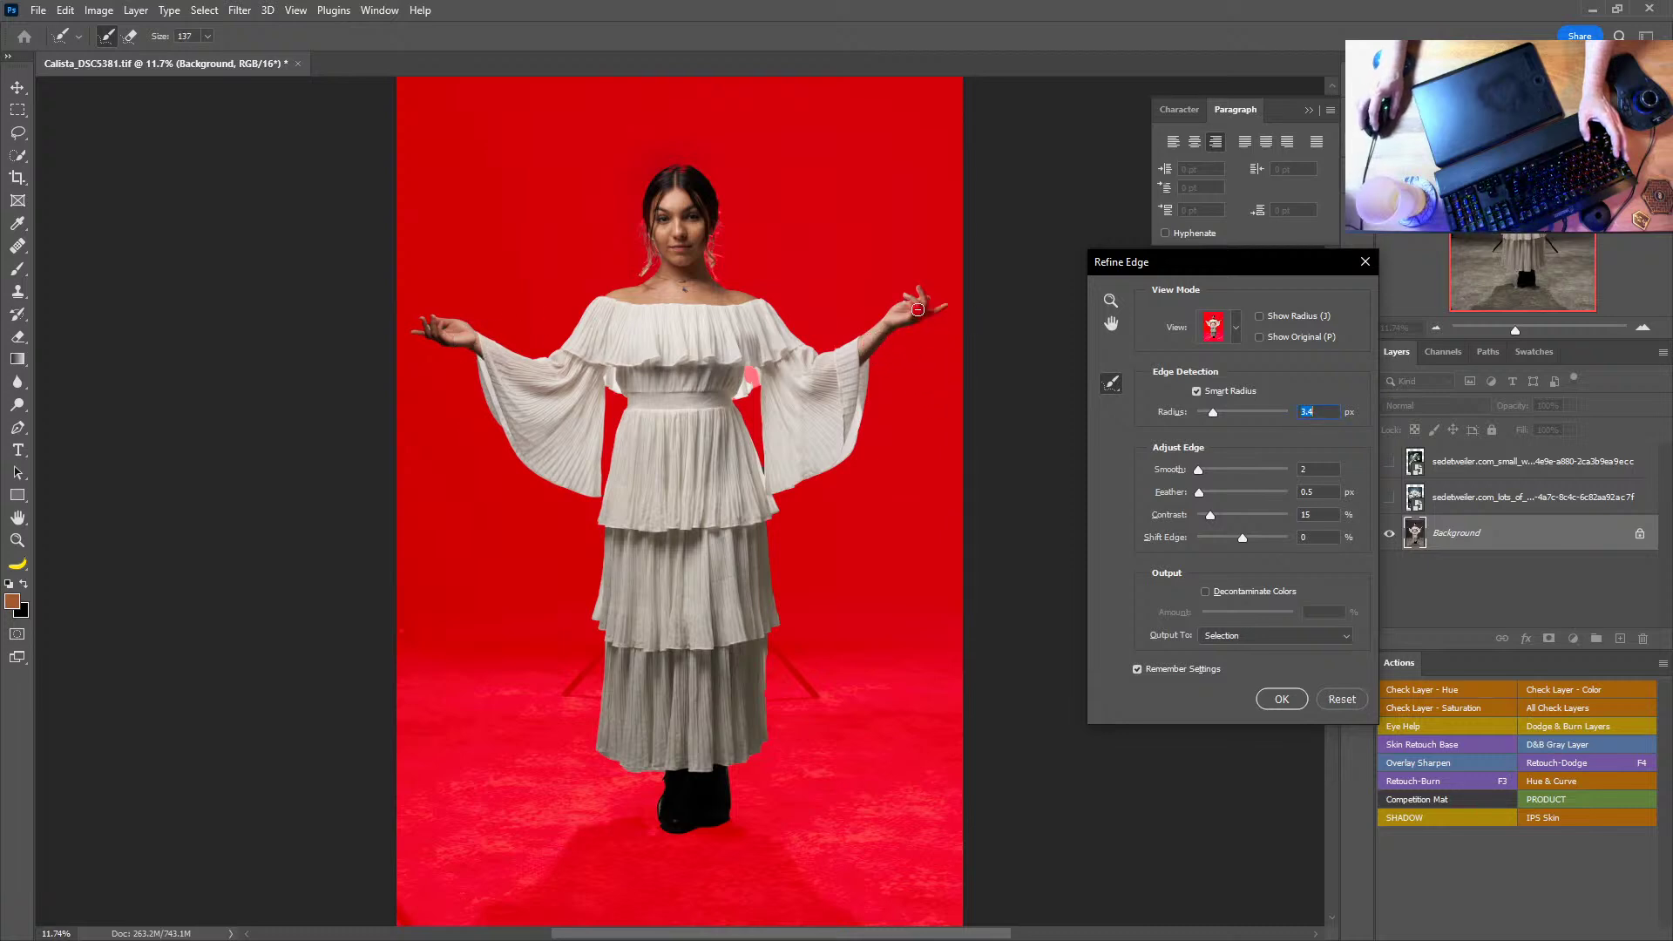
pyautogui.moveTo(463, 263); pyautogui.dragTo(477, 263)
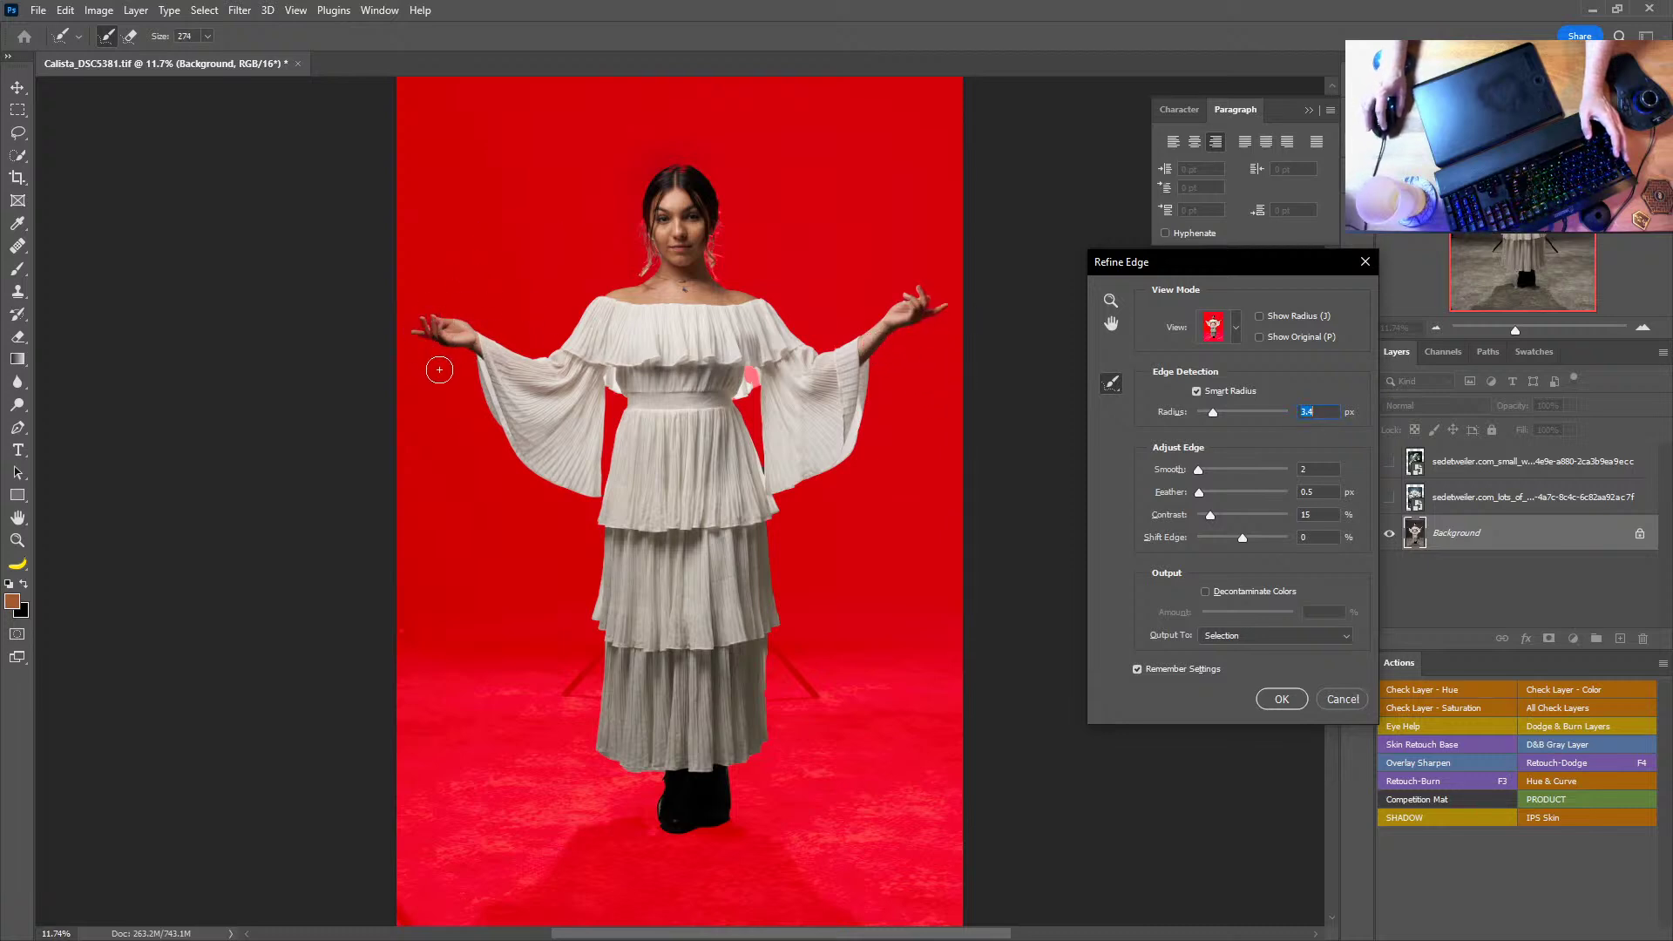
pyautogui.moveTo(446, 332); pyautogui.dragTo(440, 334)
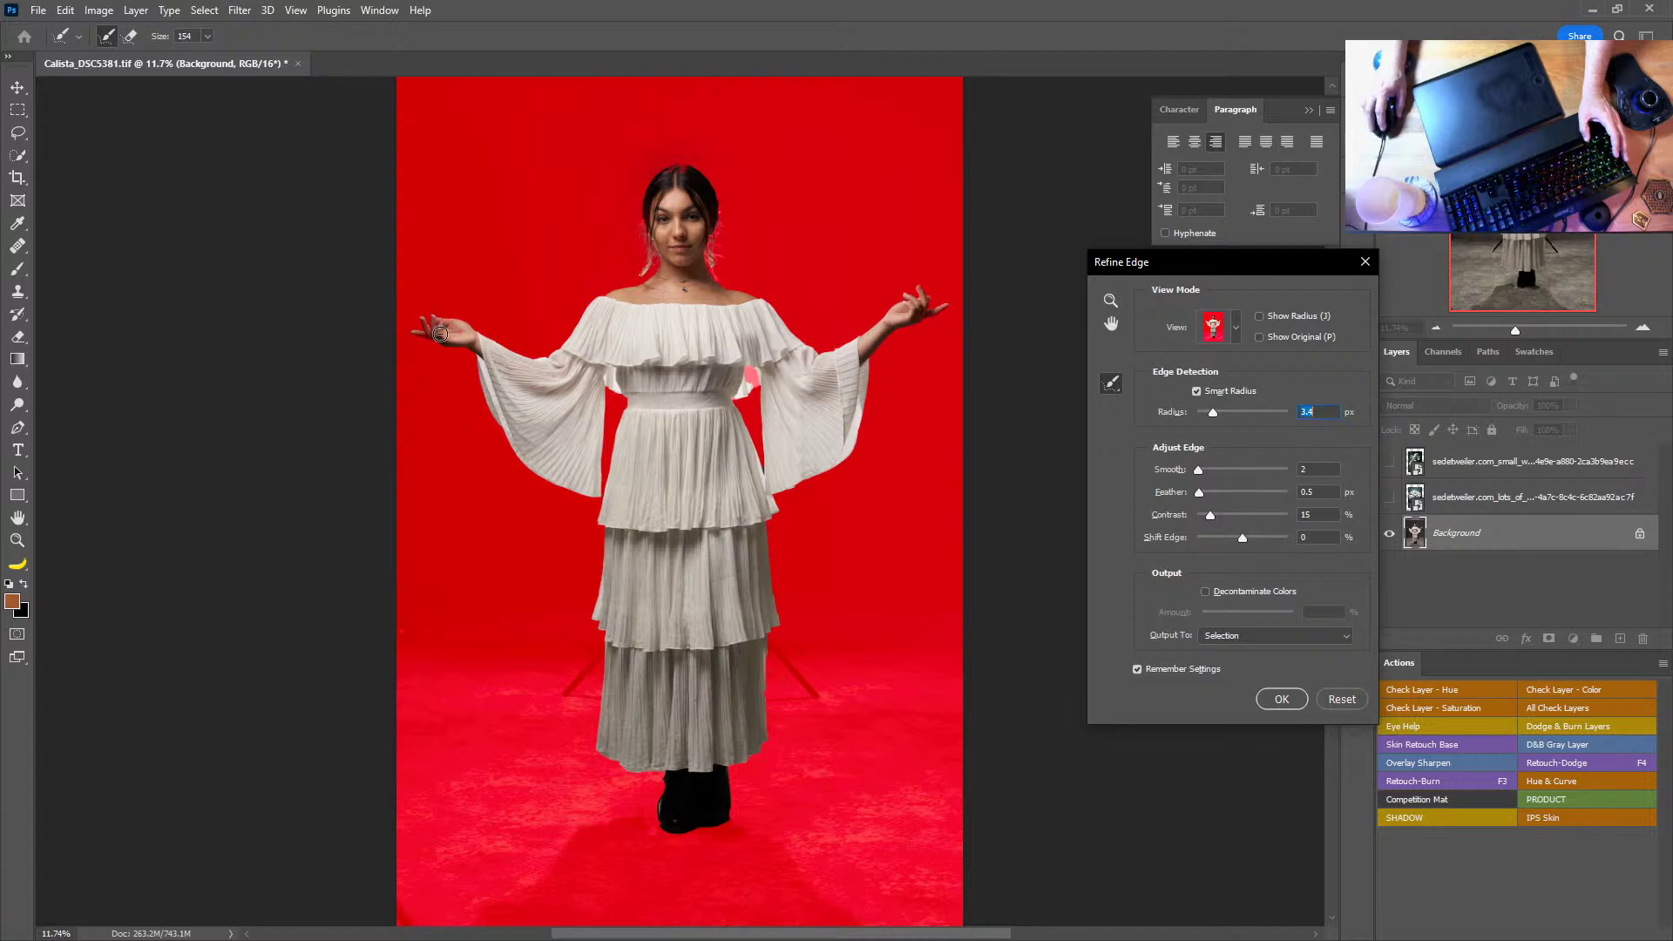
# Step: Refine the selection along the skirt hem and boots with a size 239 brush and output the result as a selection
pyautogui.moveTo(652, 663); pyautogui.dragTo(661, 663)
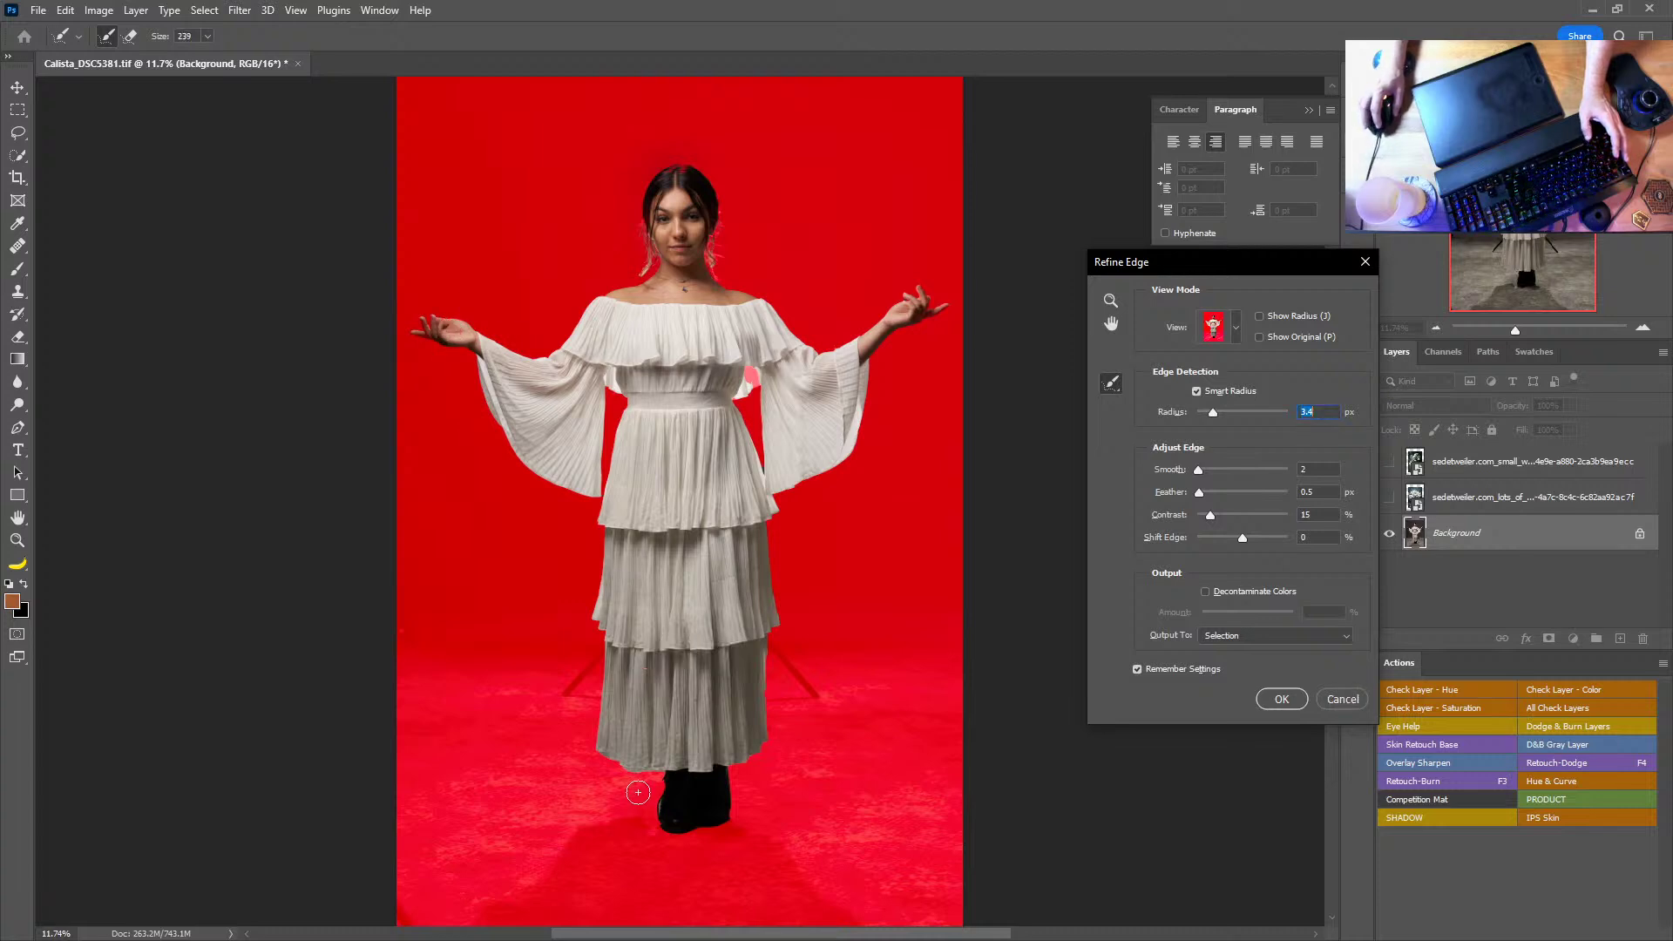
pyautogui.moveTo(657, 780)
pyautogui.mouseDown()
pyautogui.moveTo(669, 842)
pyautogui.moveTo(727, 828)
pyautogui.moveTo(731, 776)
pyautogui.mouseUp()
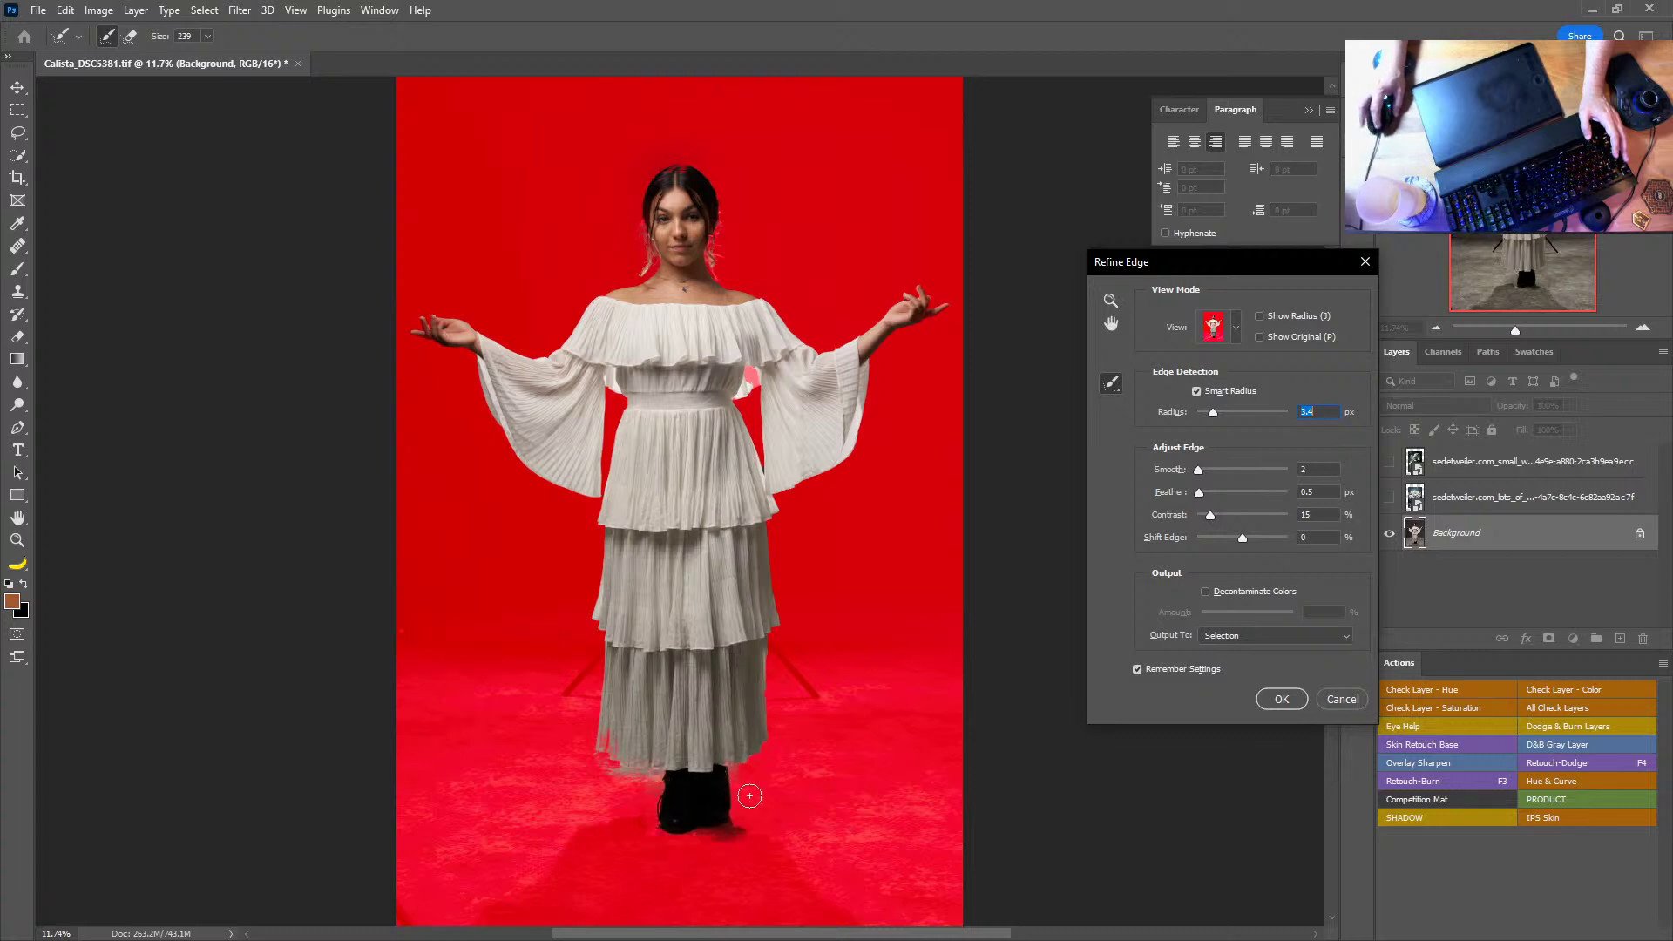
pyautogui.moveTo(607, 797); pyautogui.dragTo(625, 792)
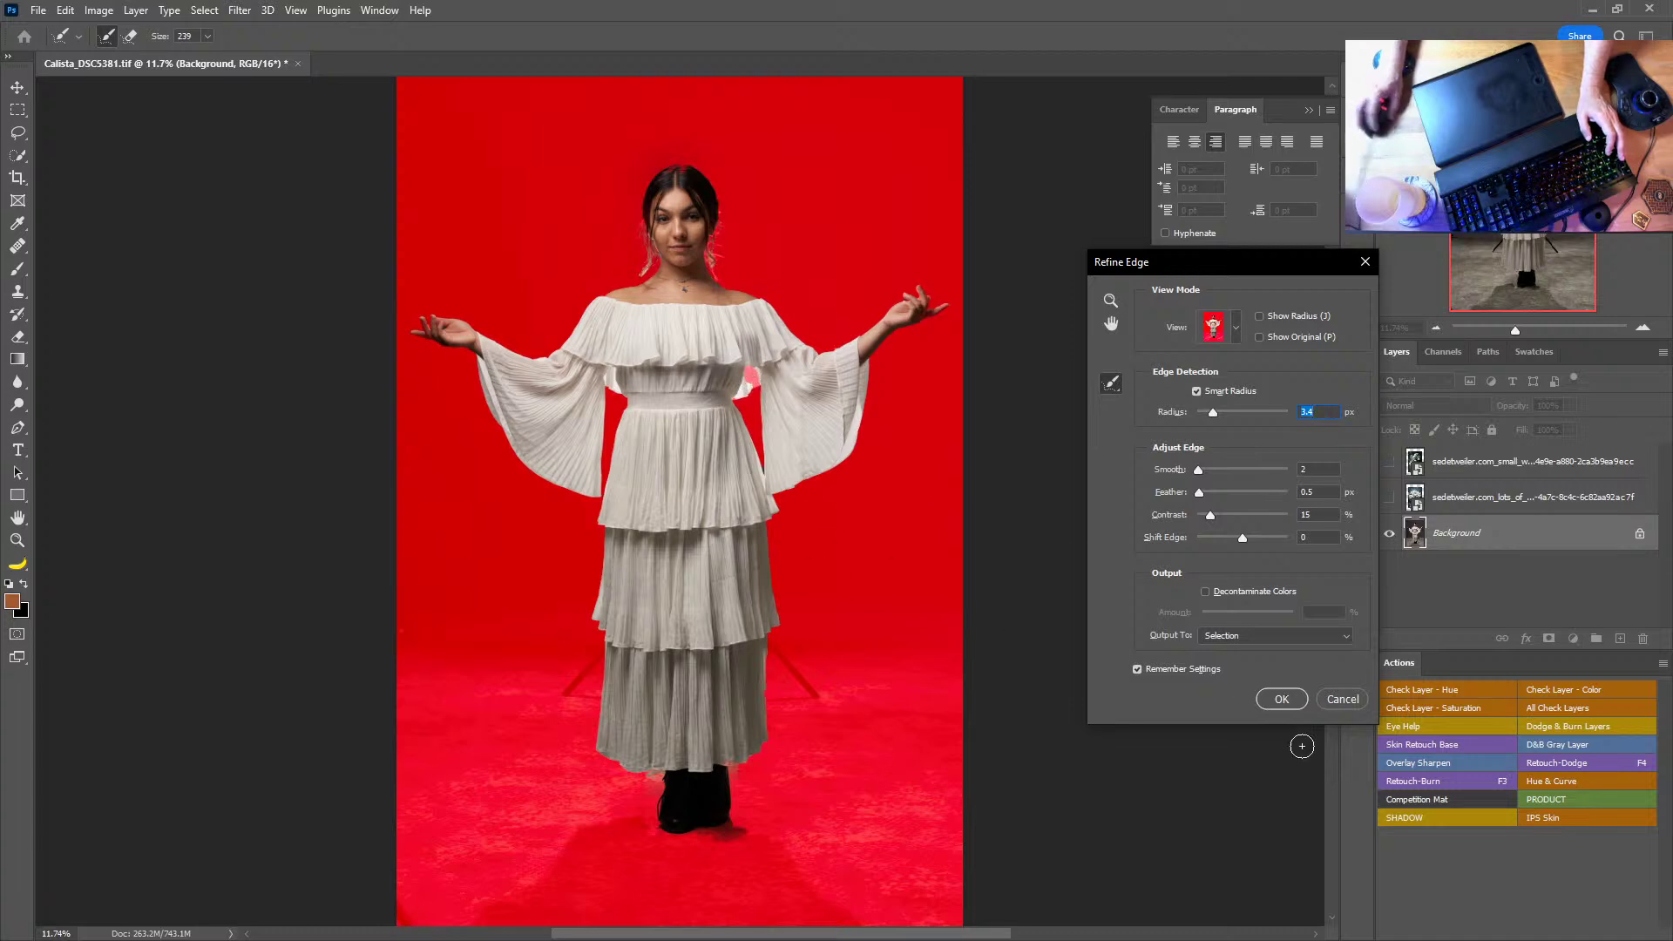
pyautogui.click(1278, 702)
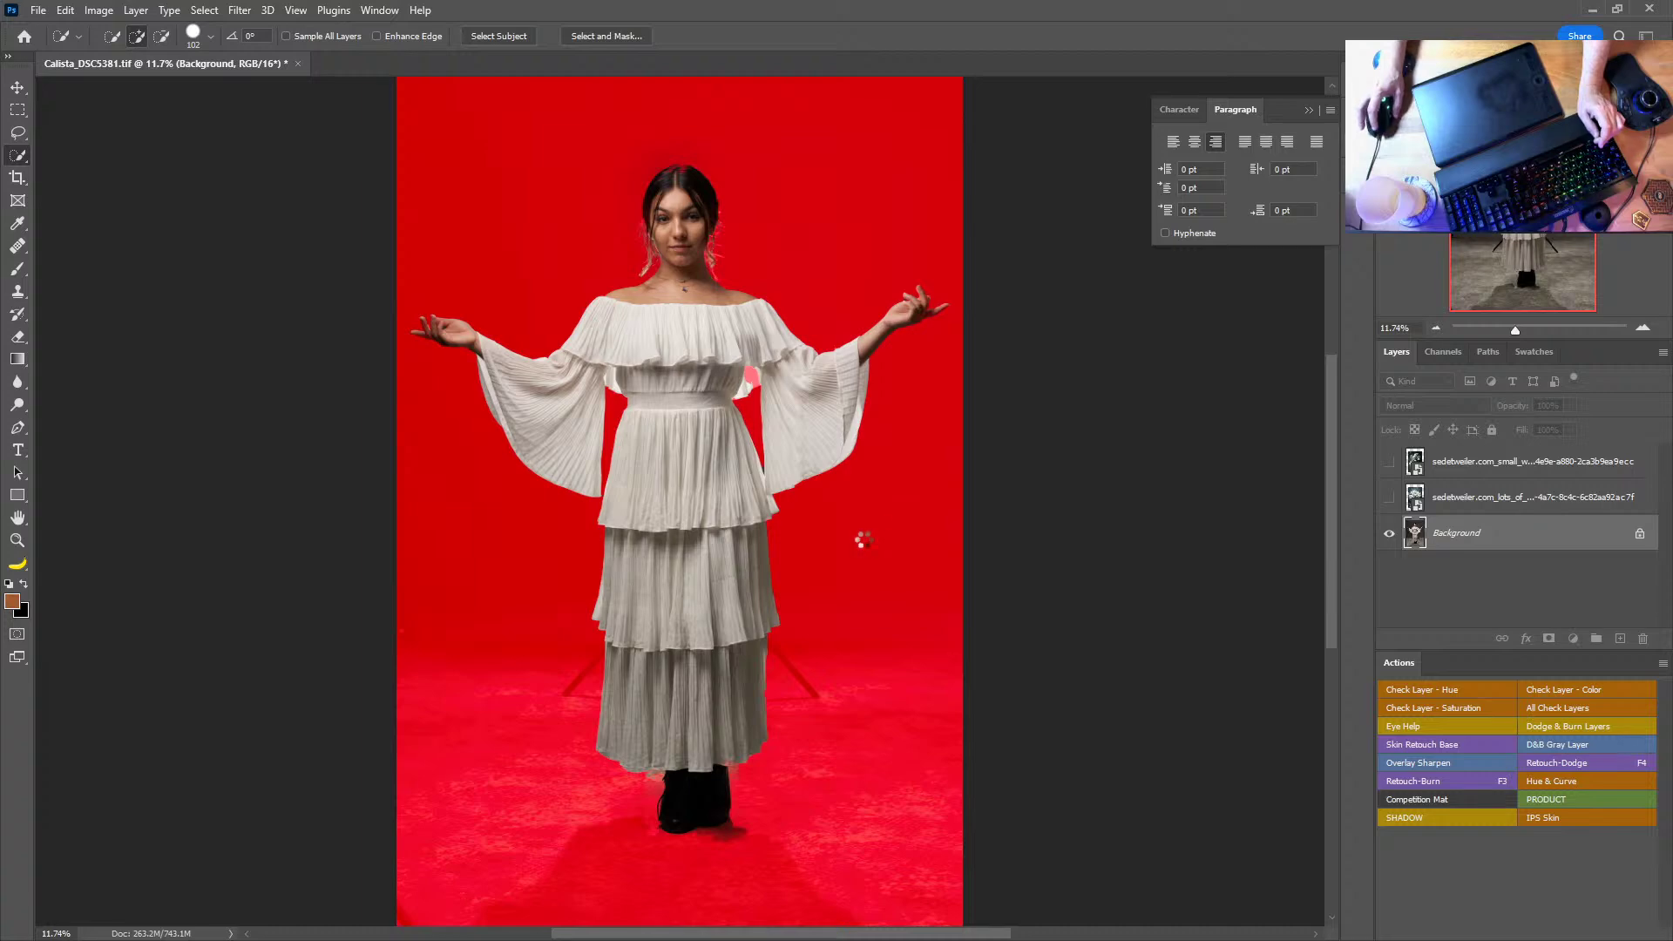
# Step: Add the unselected white sleeve fabric in the gap beside the waist to the selection with the Quick Selection tool
pyautogui.press('z')
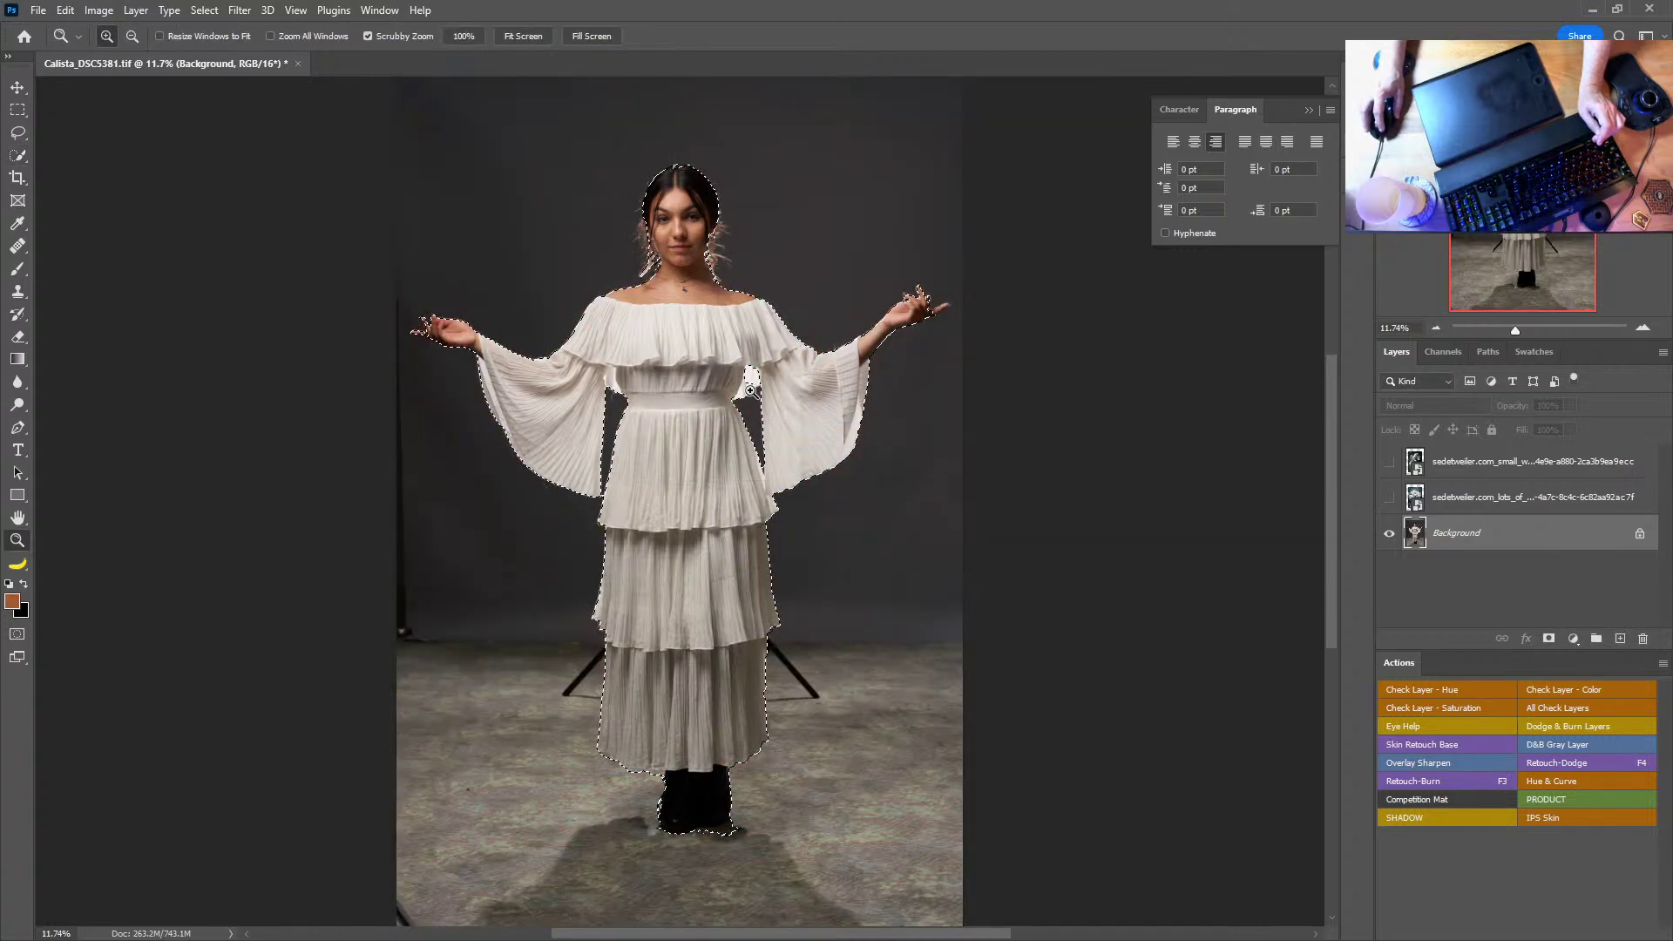
pyautogui.moveTo(757, 348); pyautogui.dragTo(866, 441)
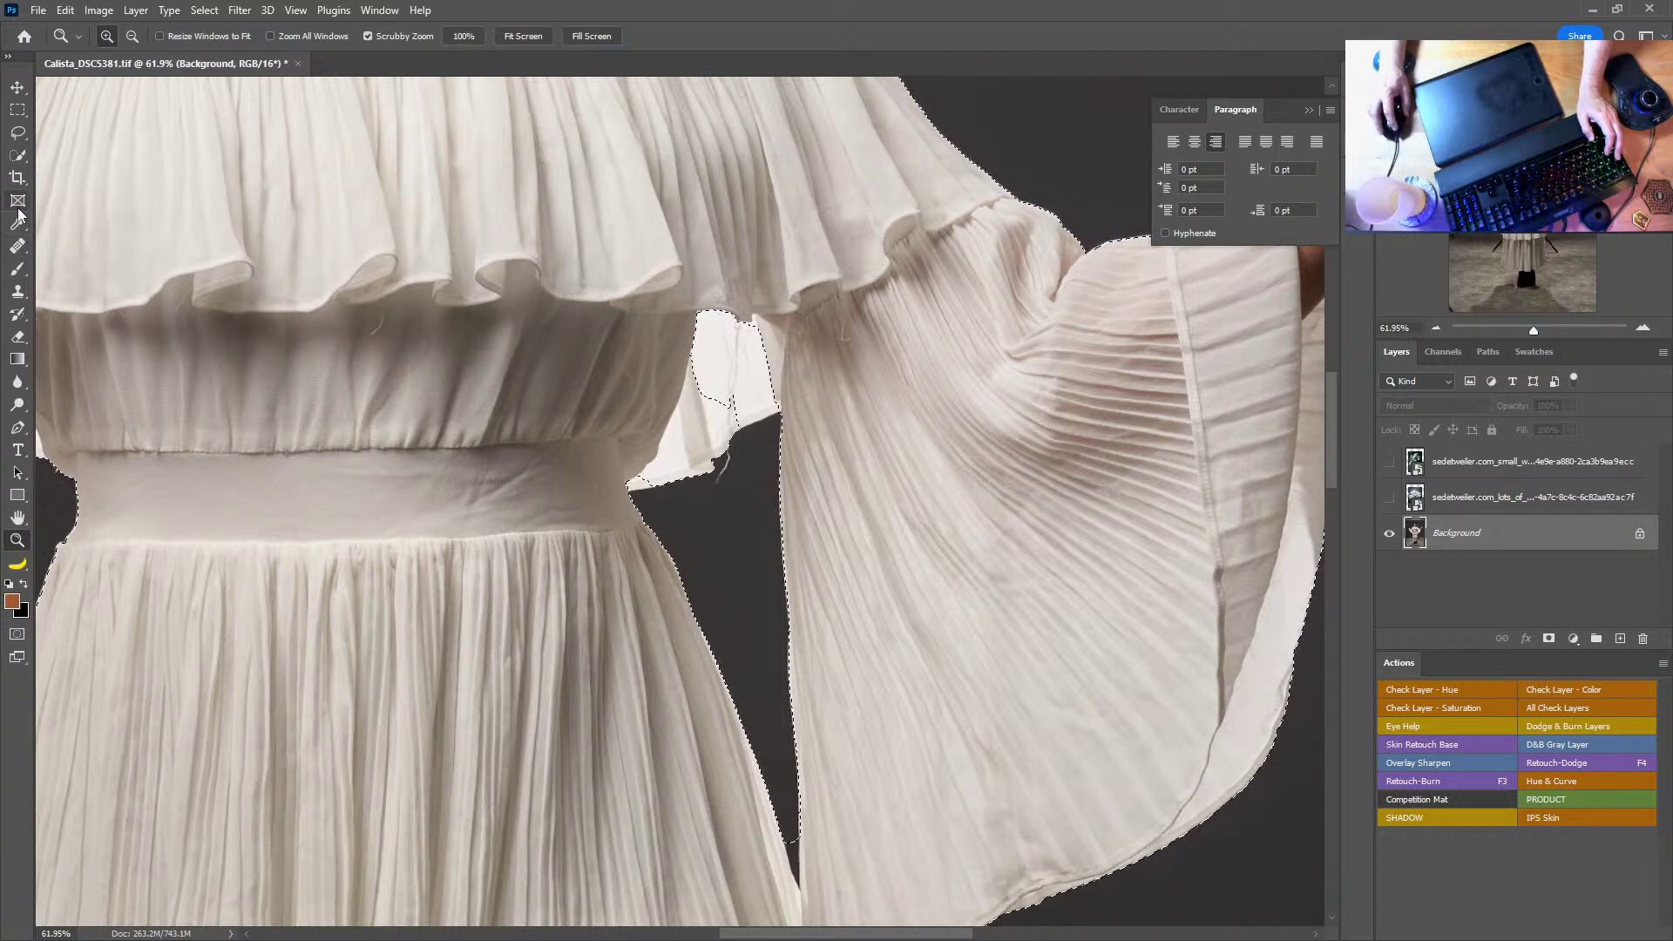
pyautogui.click(17, 155)
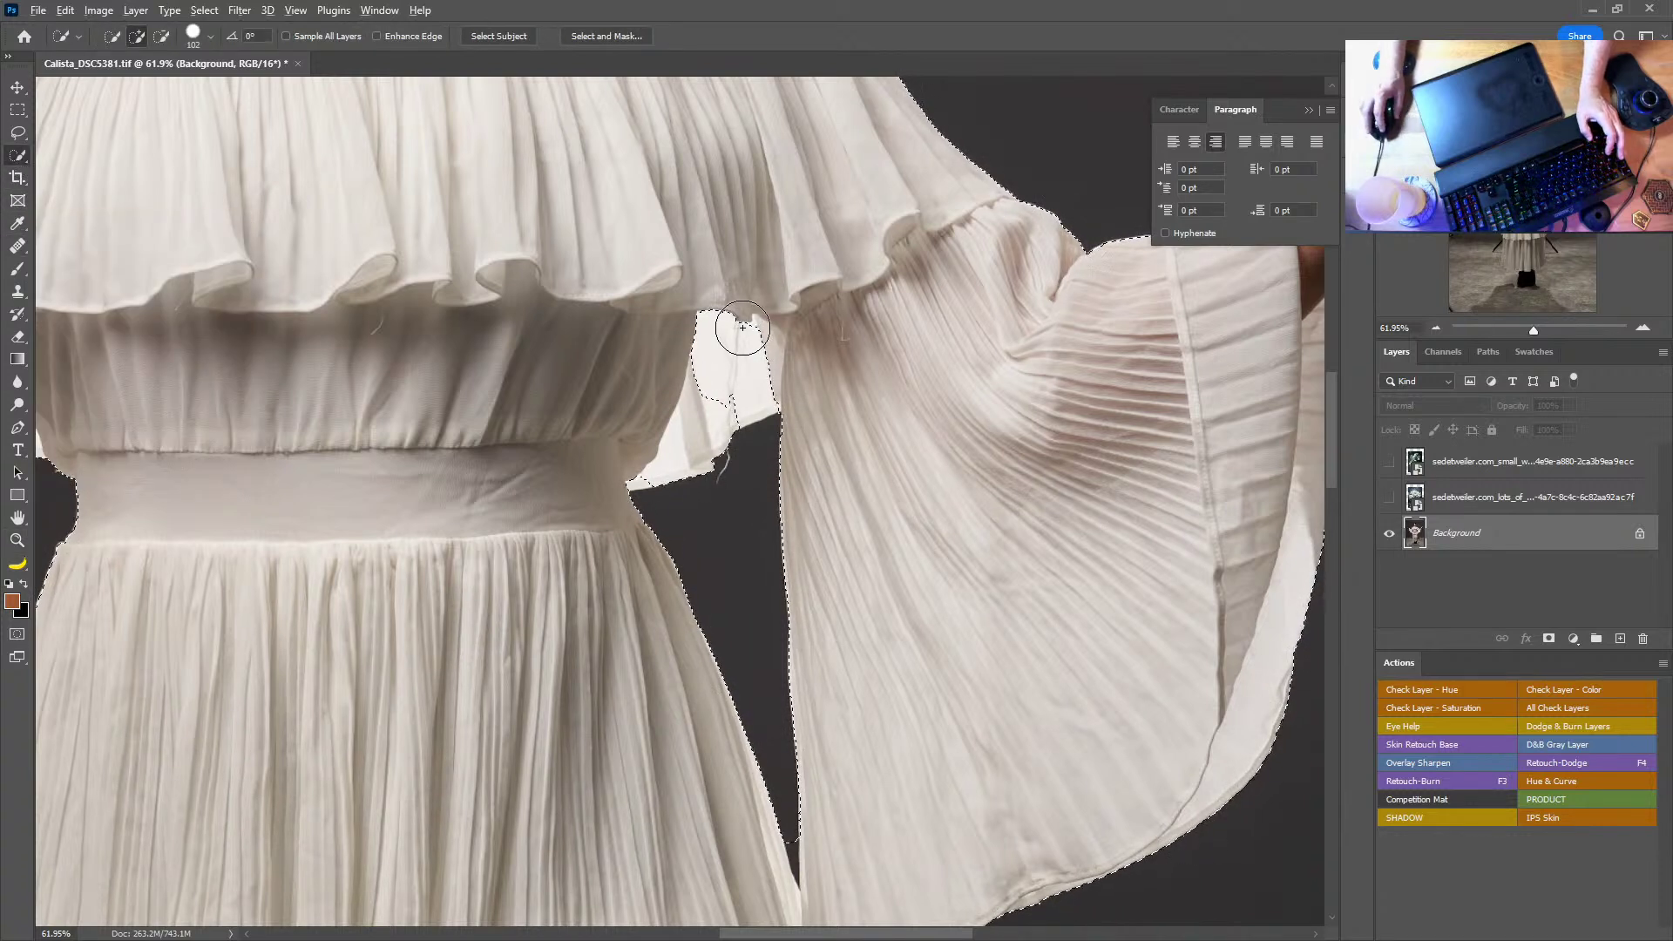
pyautogui.moveTo(738, 346); pyautogui.dragTo(714, 355)
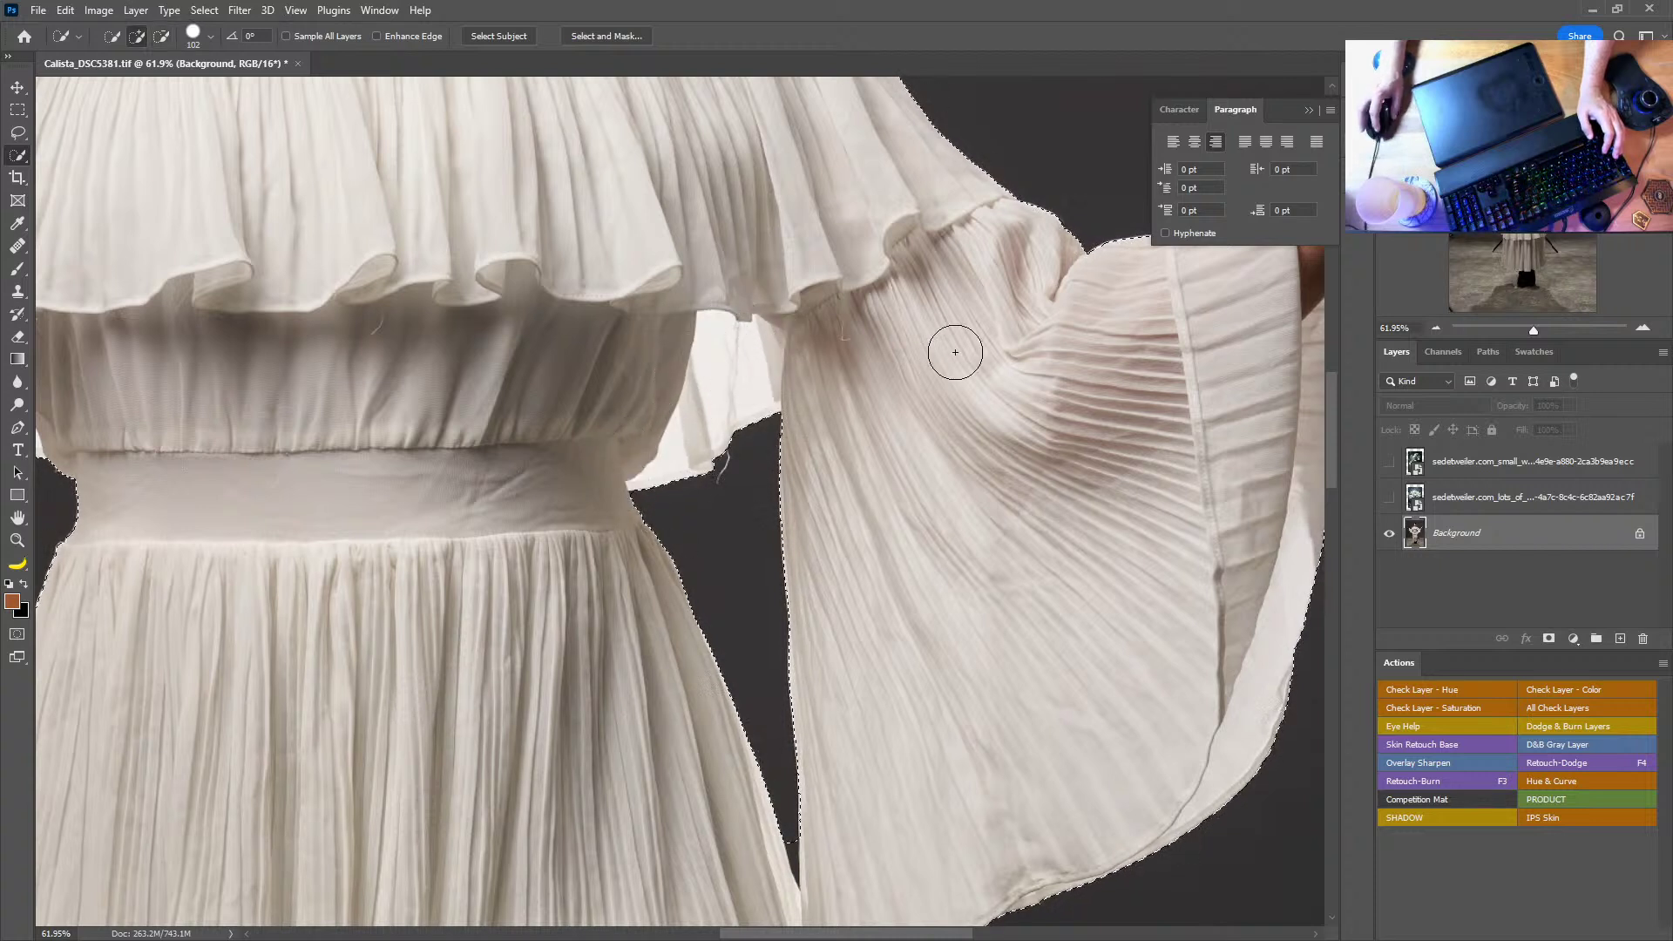
pyautogui.press('h')
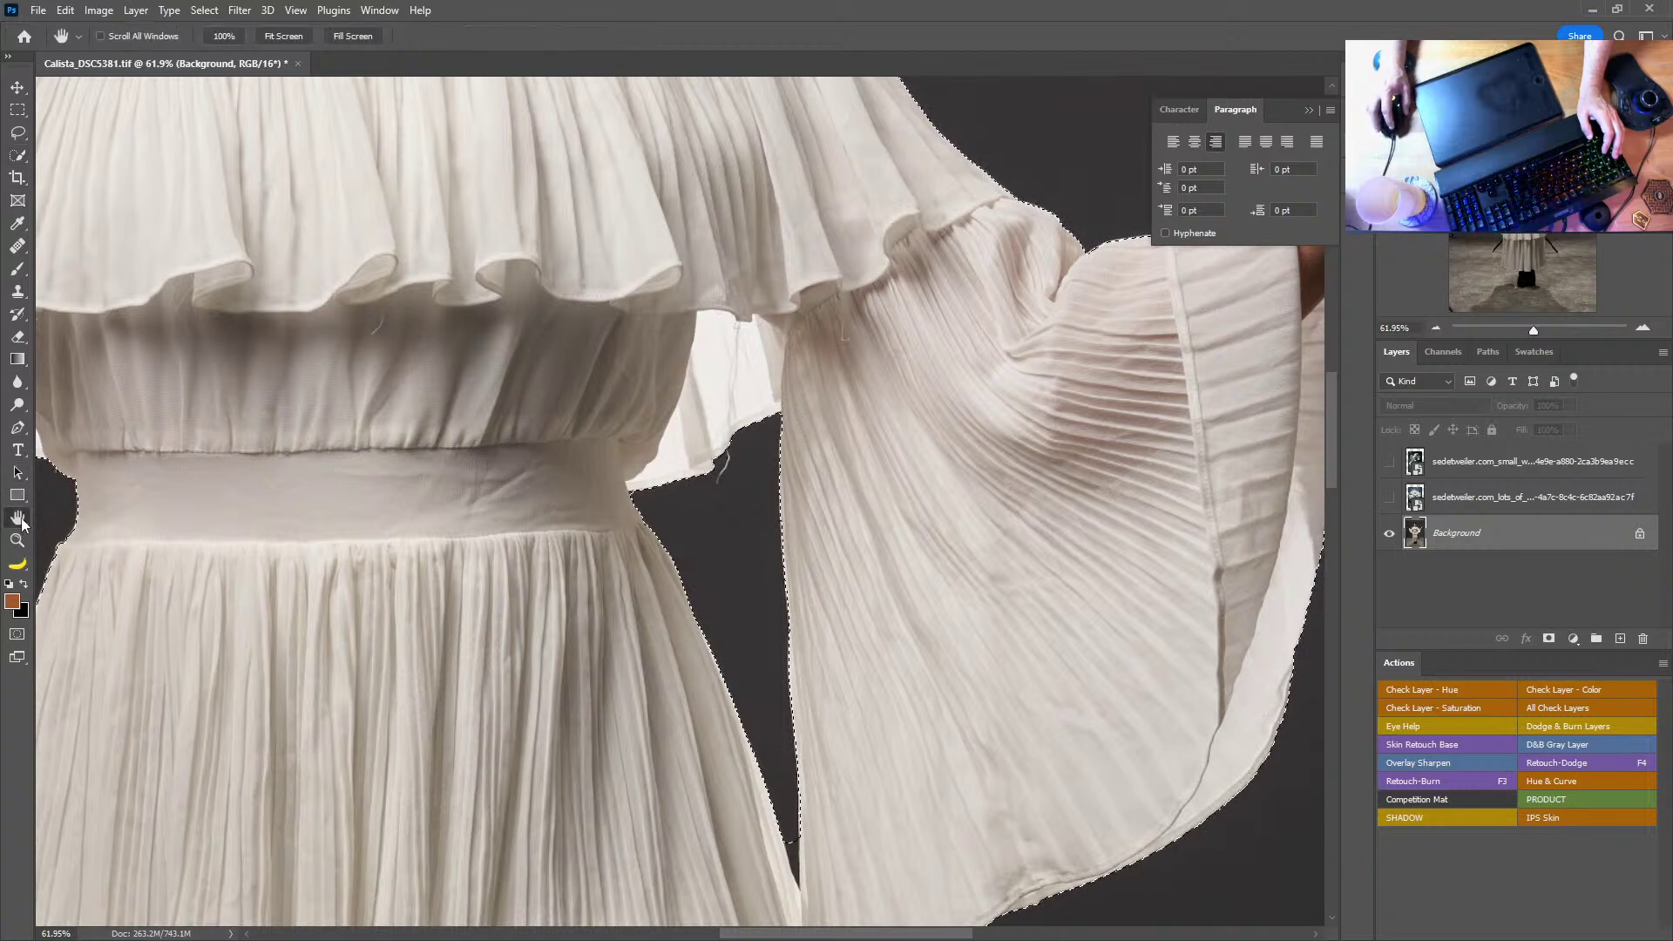
pyautogui.hotkey('ctrl', '0')
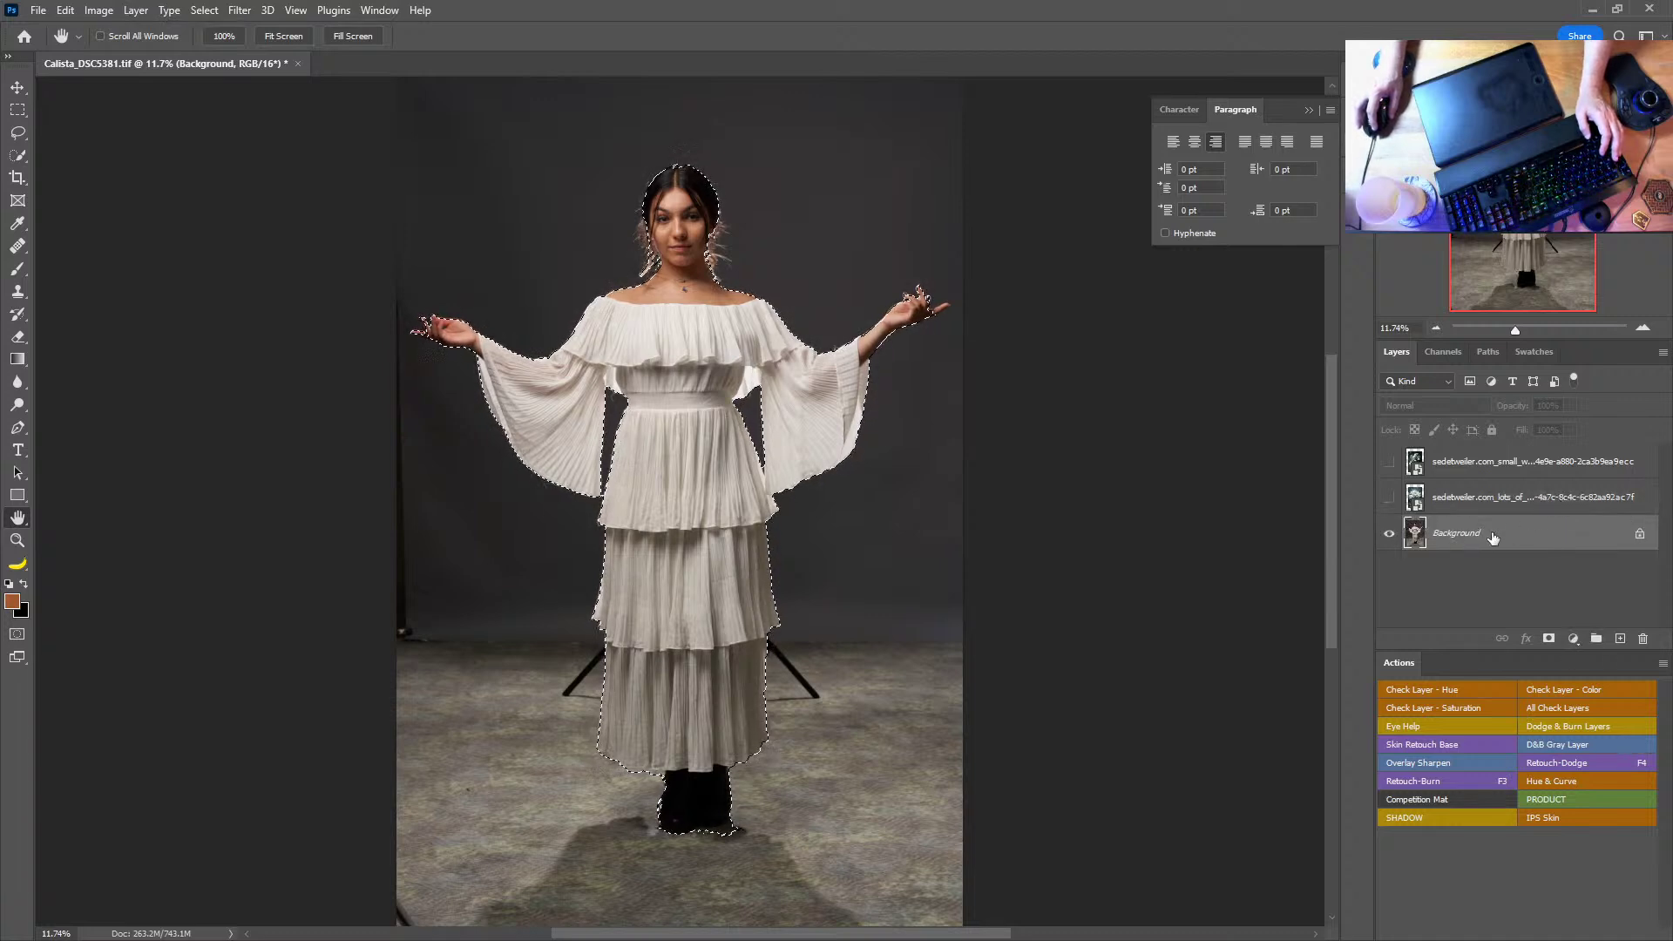
# Step: Convert the Background into a regular layer and duplicate it directly above the original
pyautogui.doubleClick(1461, 537)
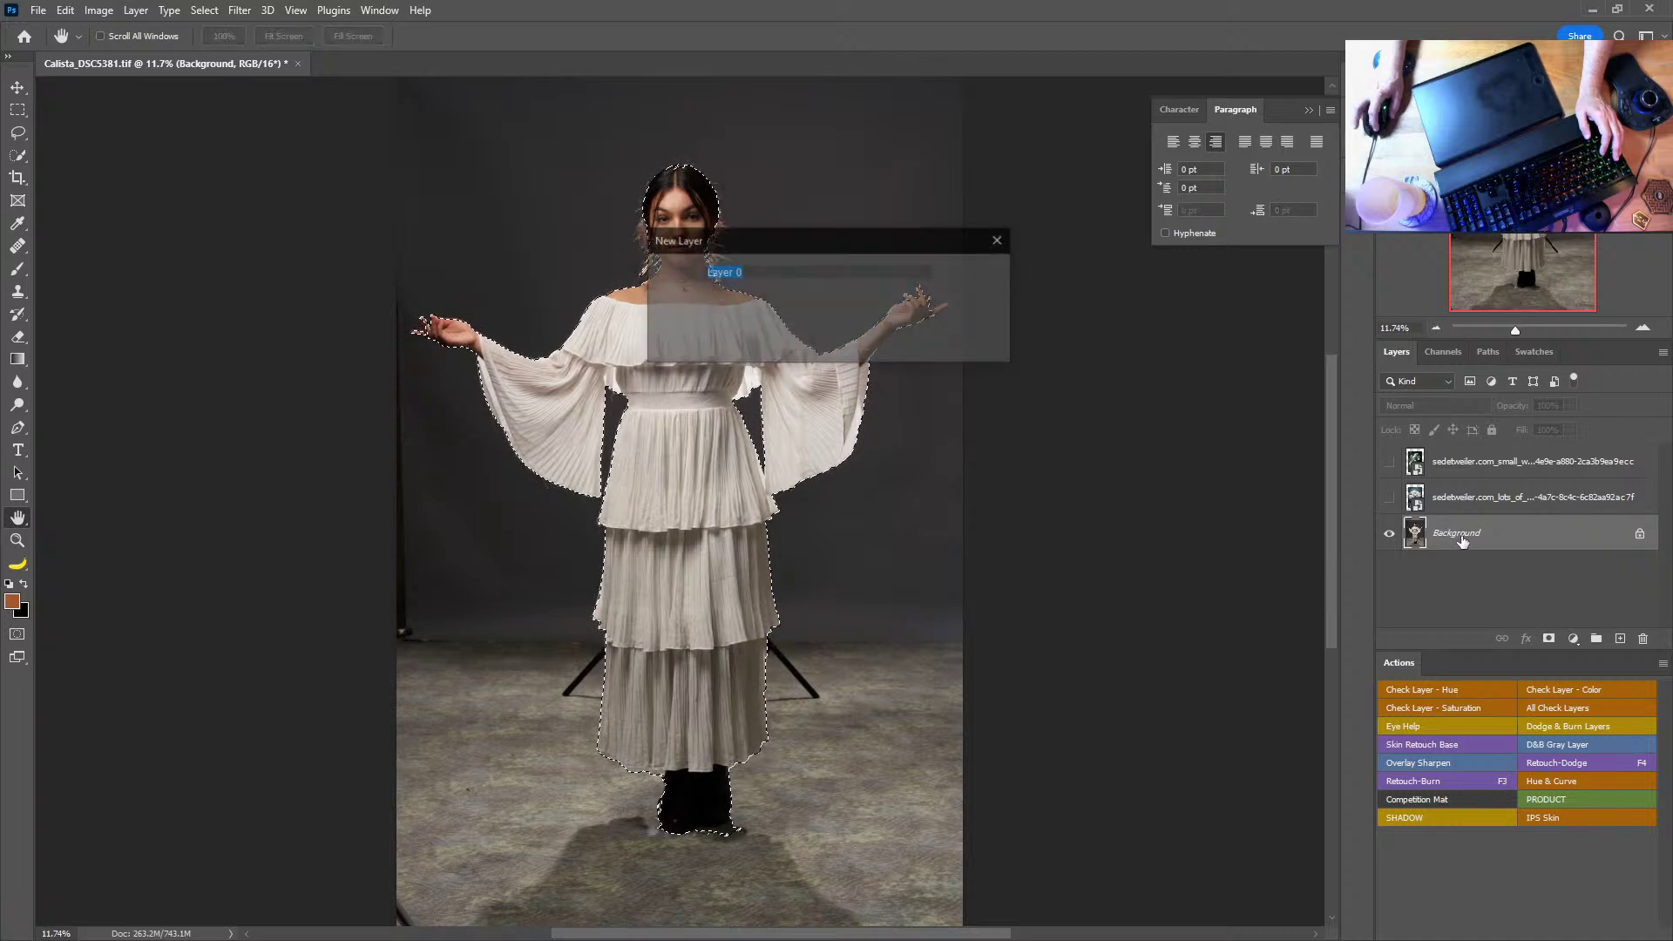
pyautogui.click(980, 272)
pyautogui.moveTo(1498, 532); pyautogui.dragTo(1498, 513)
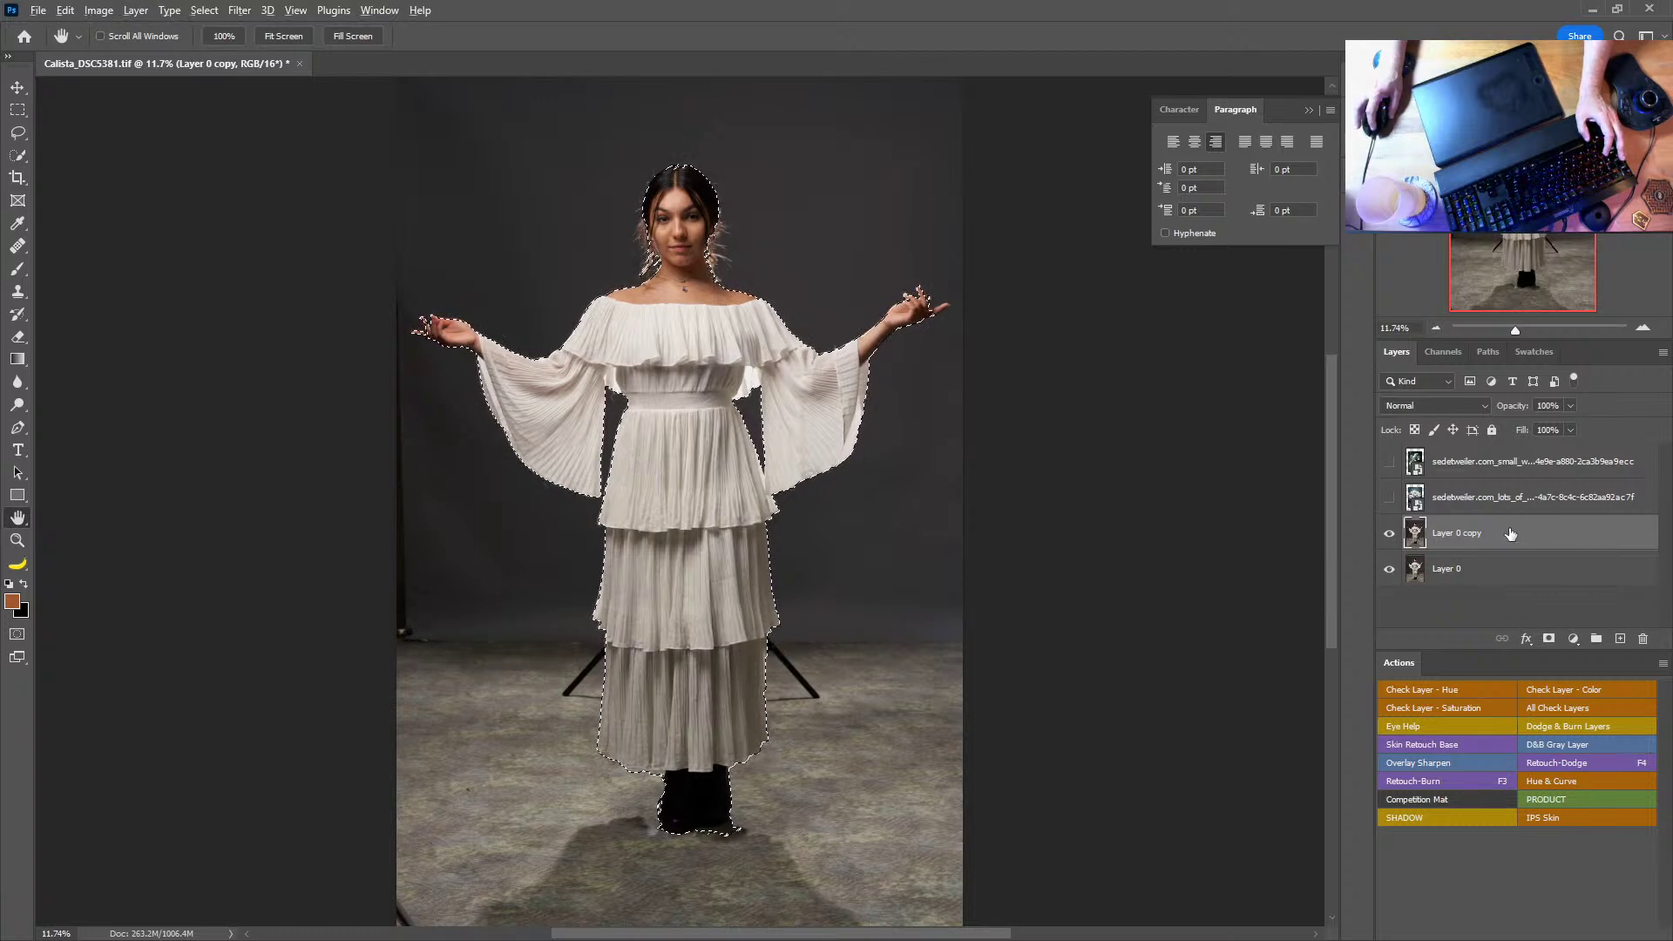
pyautogui.moveTo(1509, 533)
pyautogui.mouseDown()
pyautogui.moveTo(1512, 510)
pyautogui.moveTo(1511, 535)
pyautogui.mouseUp()
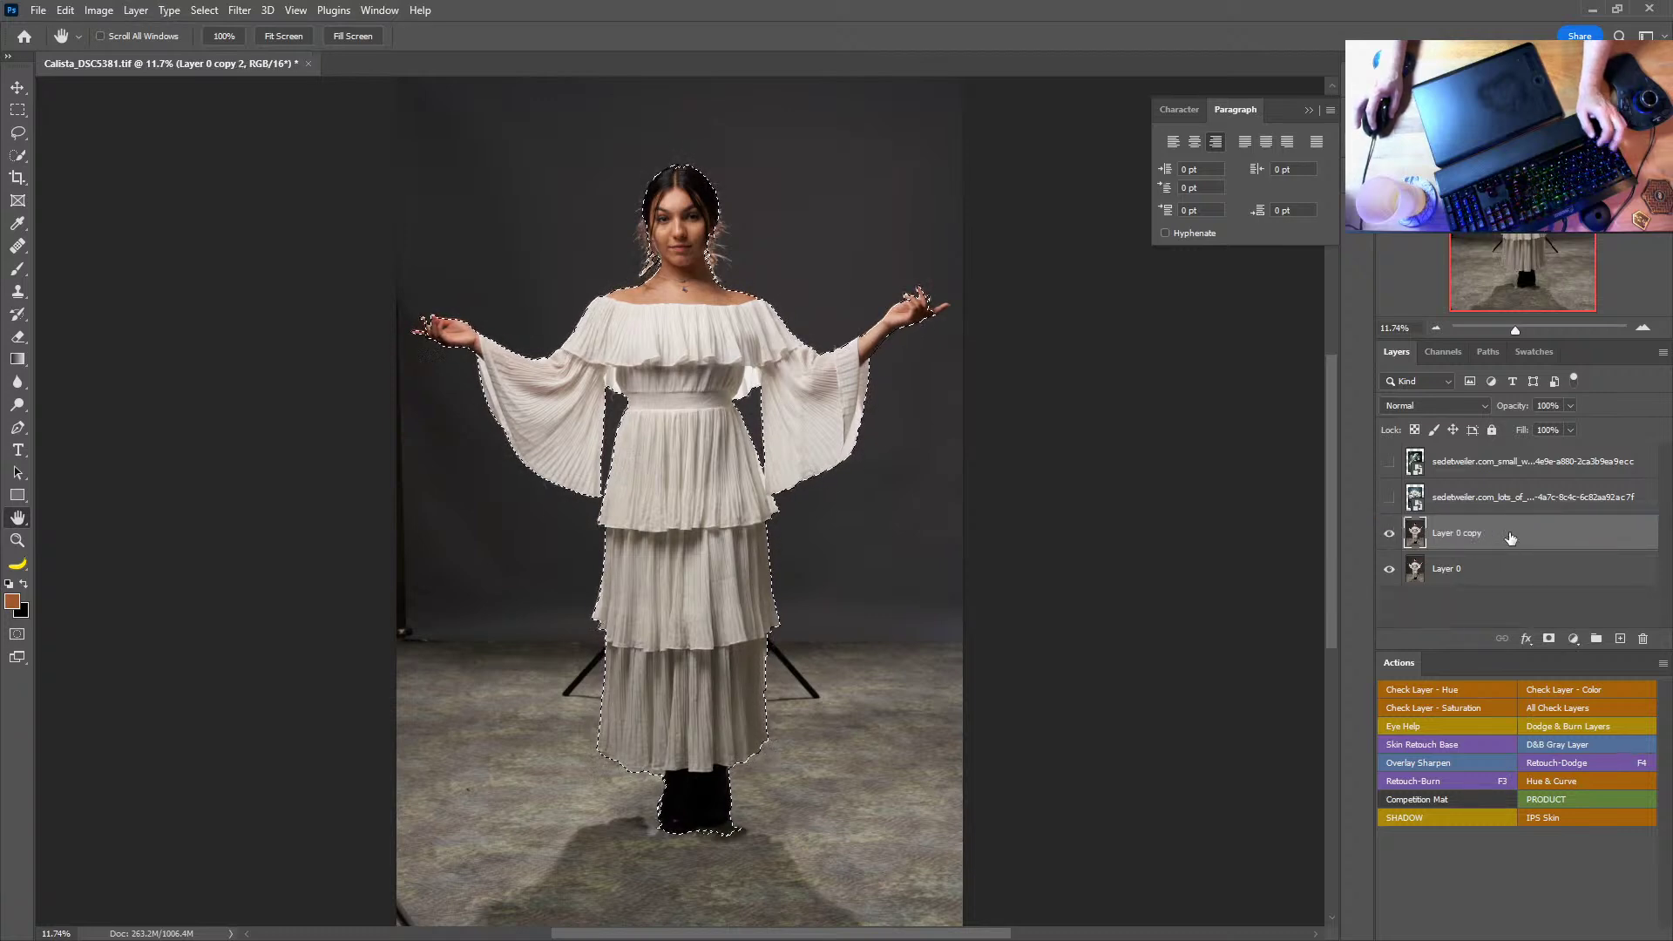
pyautogui.hotkey('ctrl', 'z')
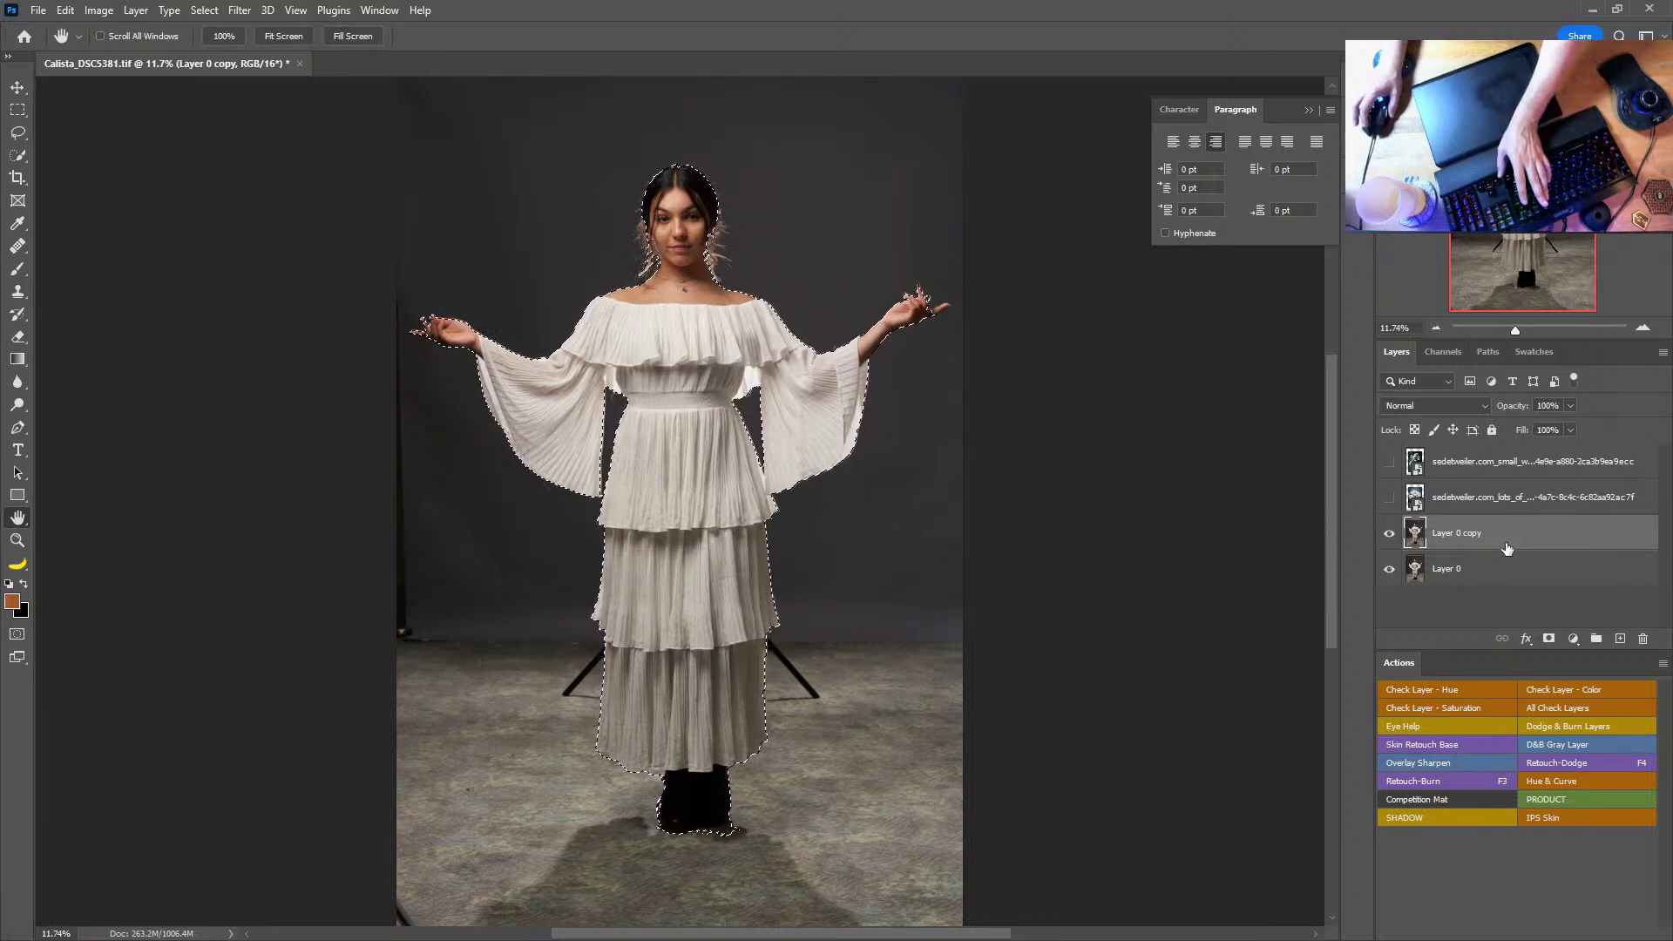
pyautogui.moveTo(1533, 537); pyautogui.dragTo(1612, 626)
pyautogui.hotkey('ctrl', 'z')
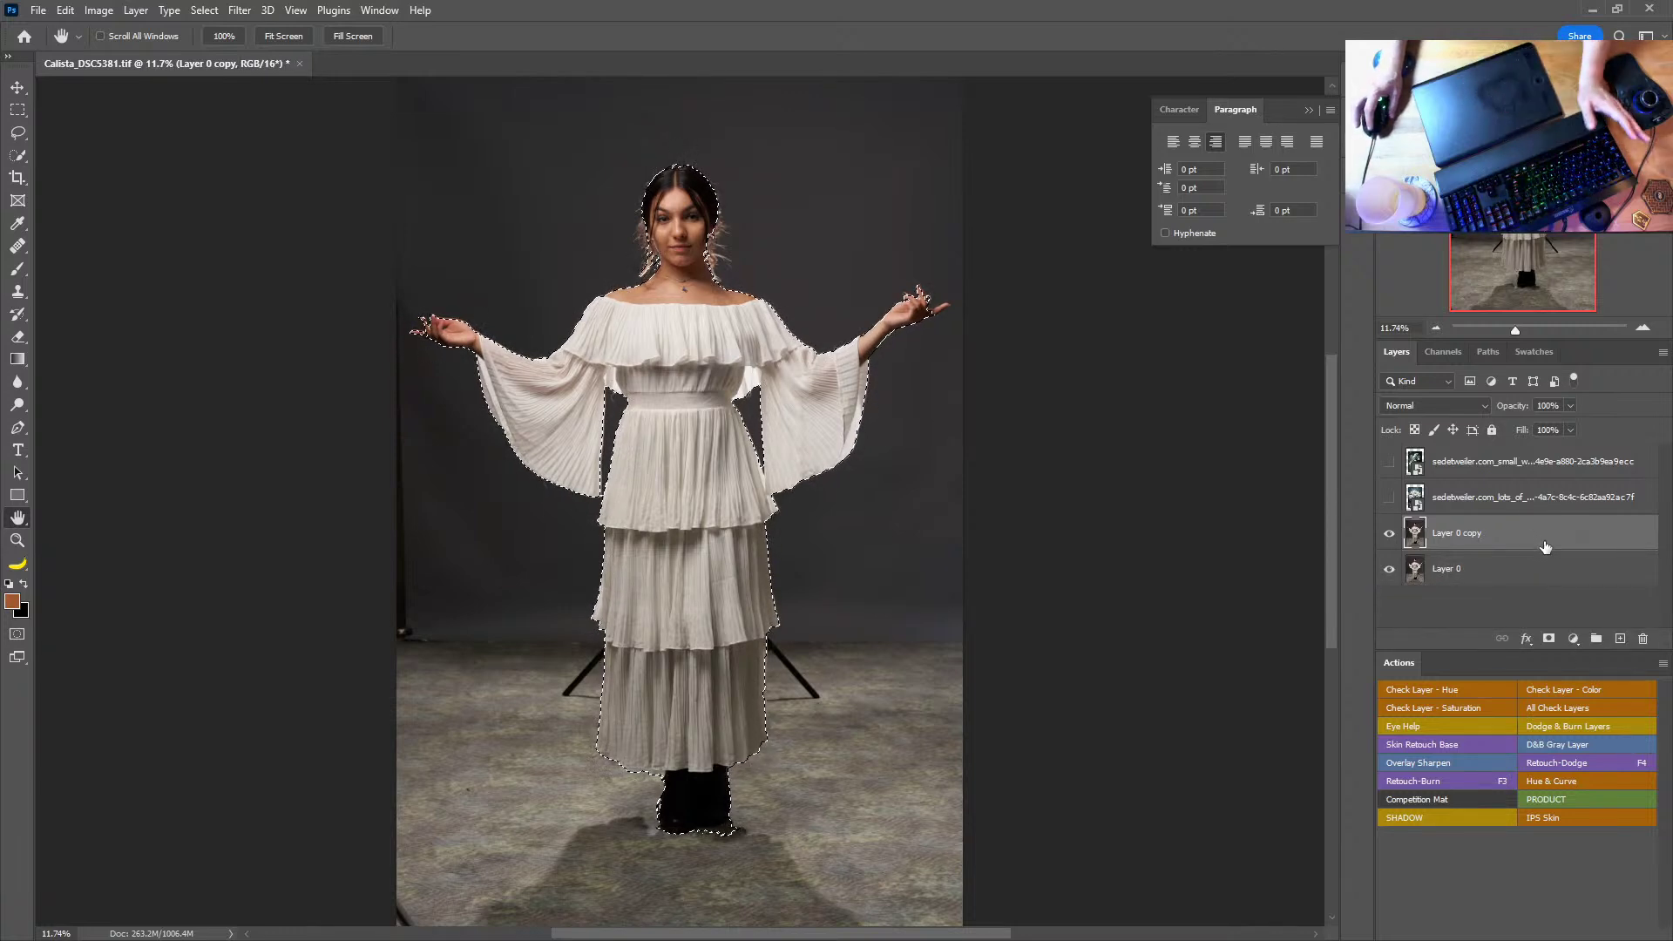
pyautogui.keyDown('alt'); pyautogui.moveTo(1552, 537); pyautogui.dragTo(1575, 548); pyautogui.keyUp('alt')
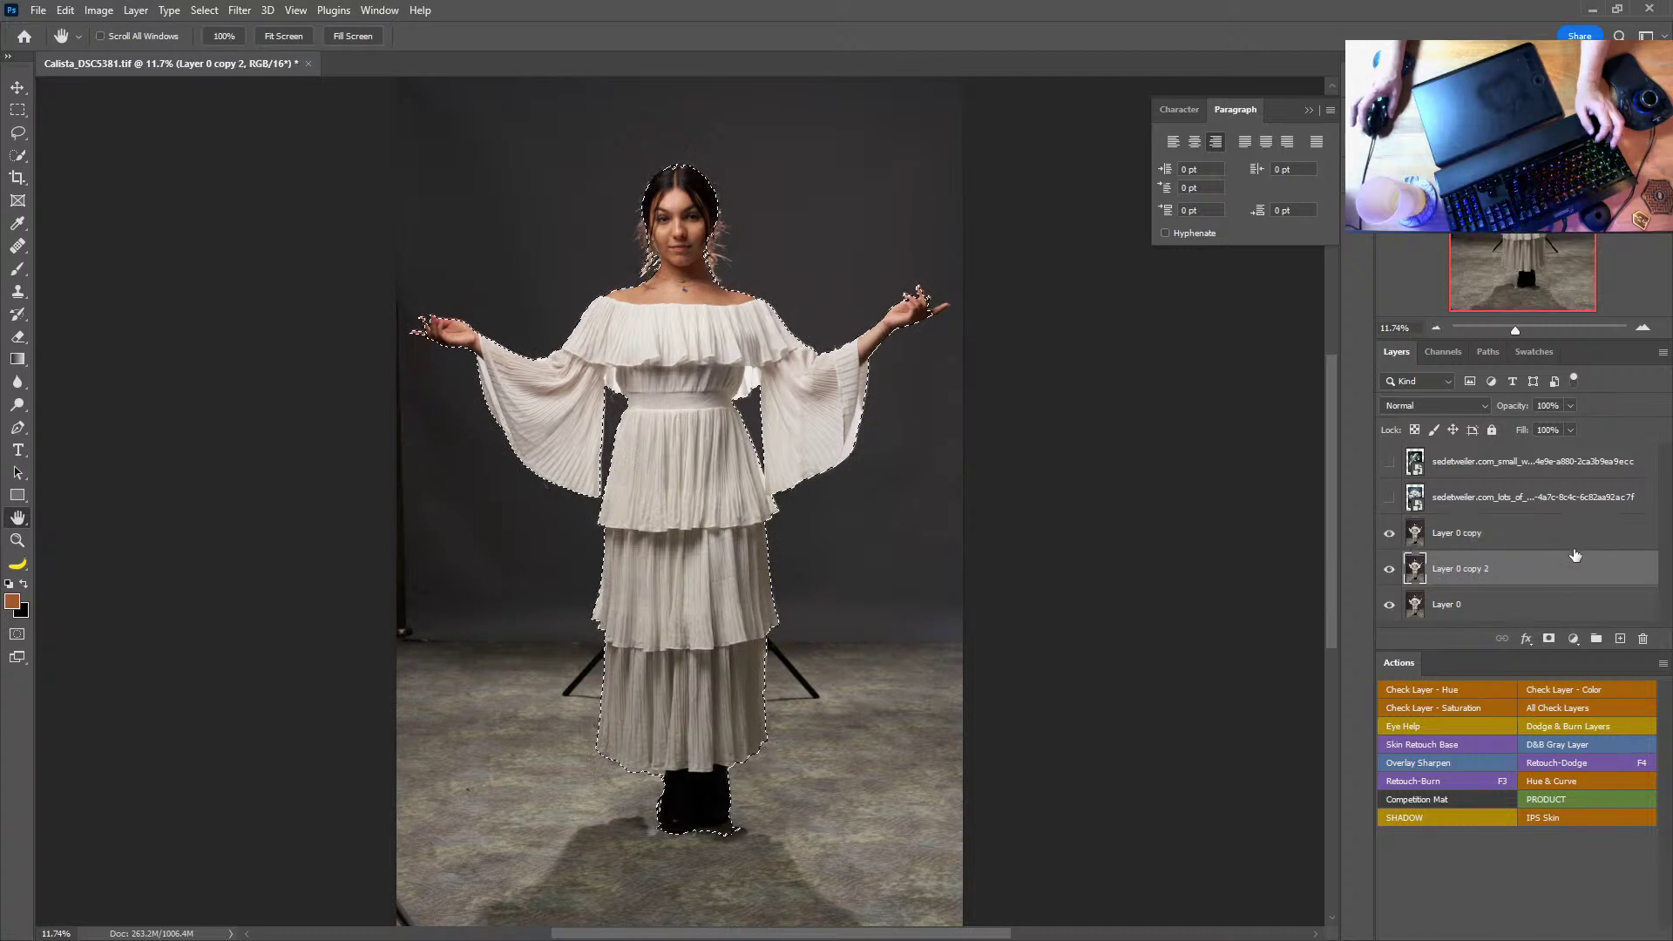
pyautogui.hotkey('ctrl', 'z')
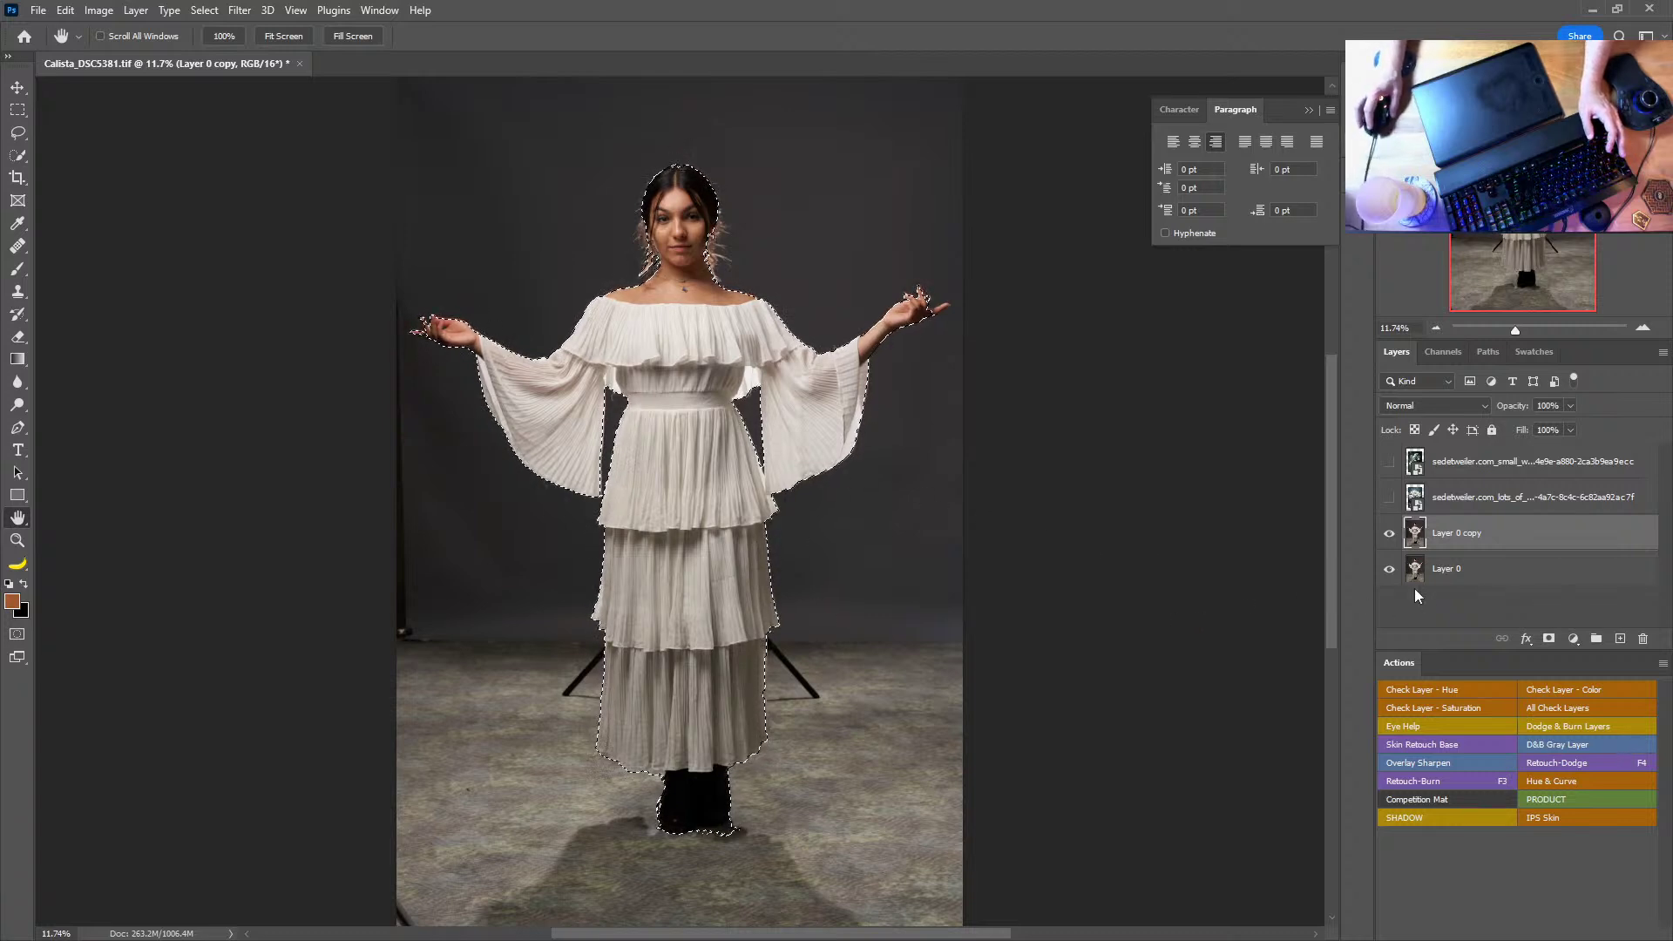
# Step: Save the woman's selection as a new unnamed channel in the document and deselect it
pyautogui.click(203, 10)
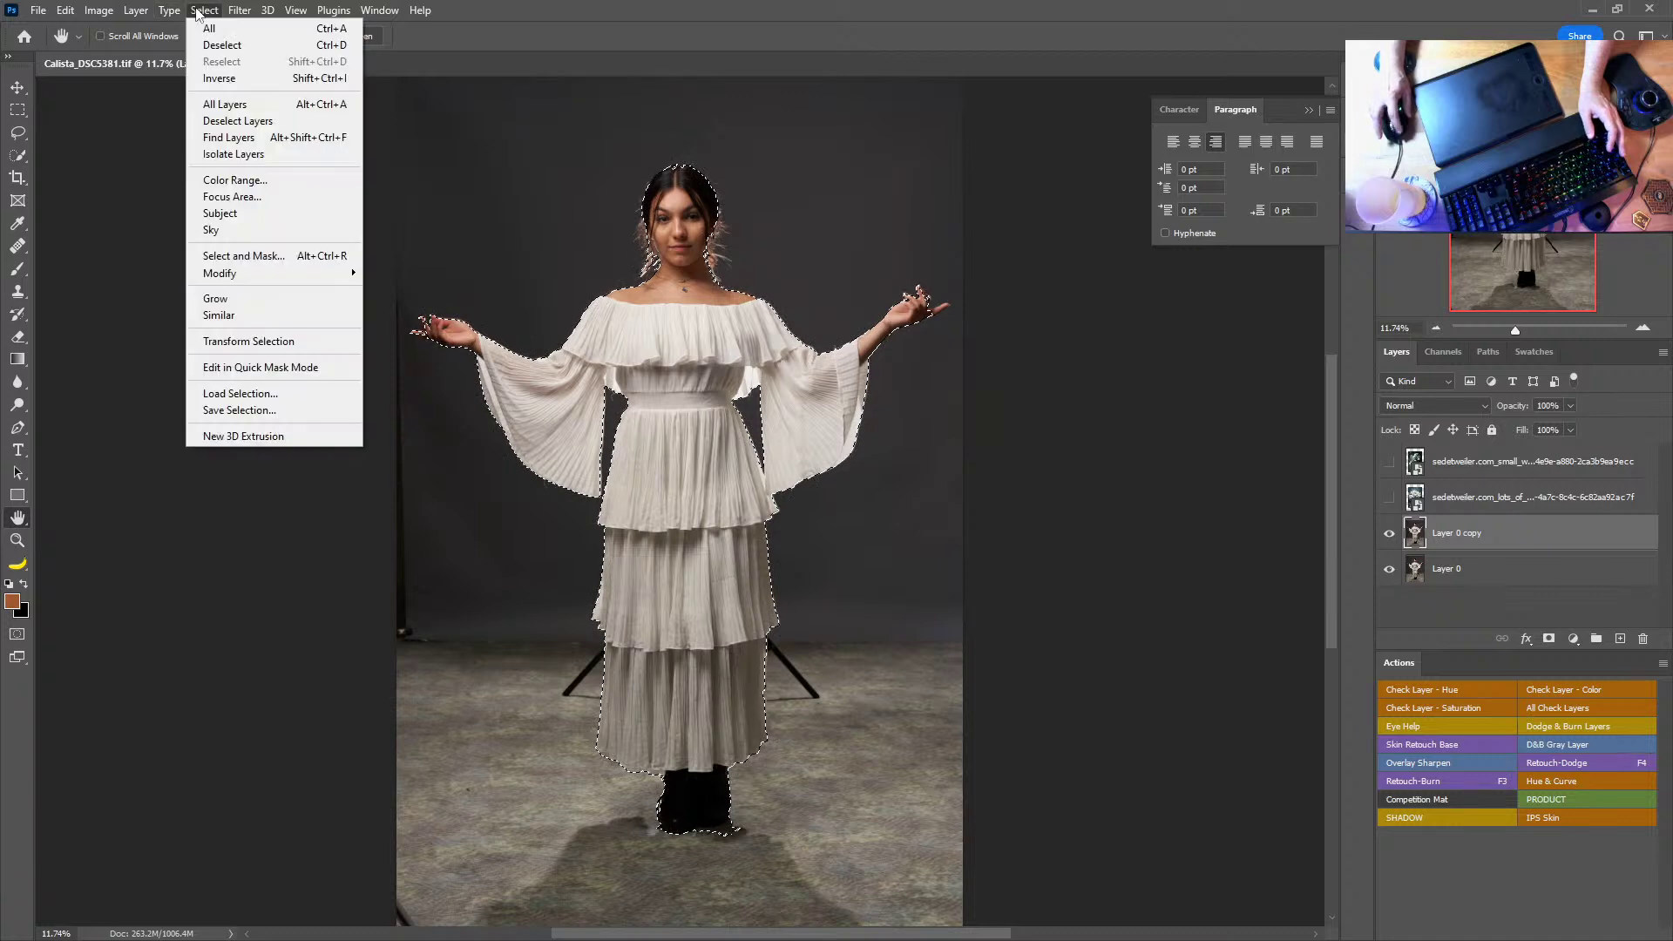
pyautogui.click(258, 411)
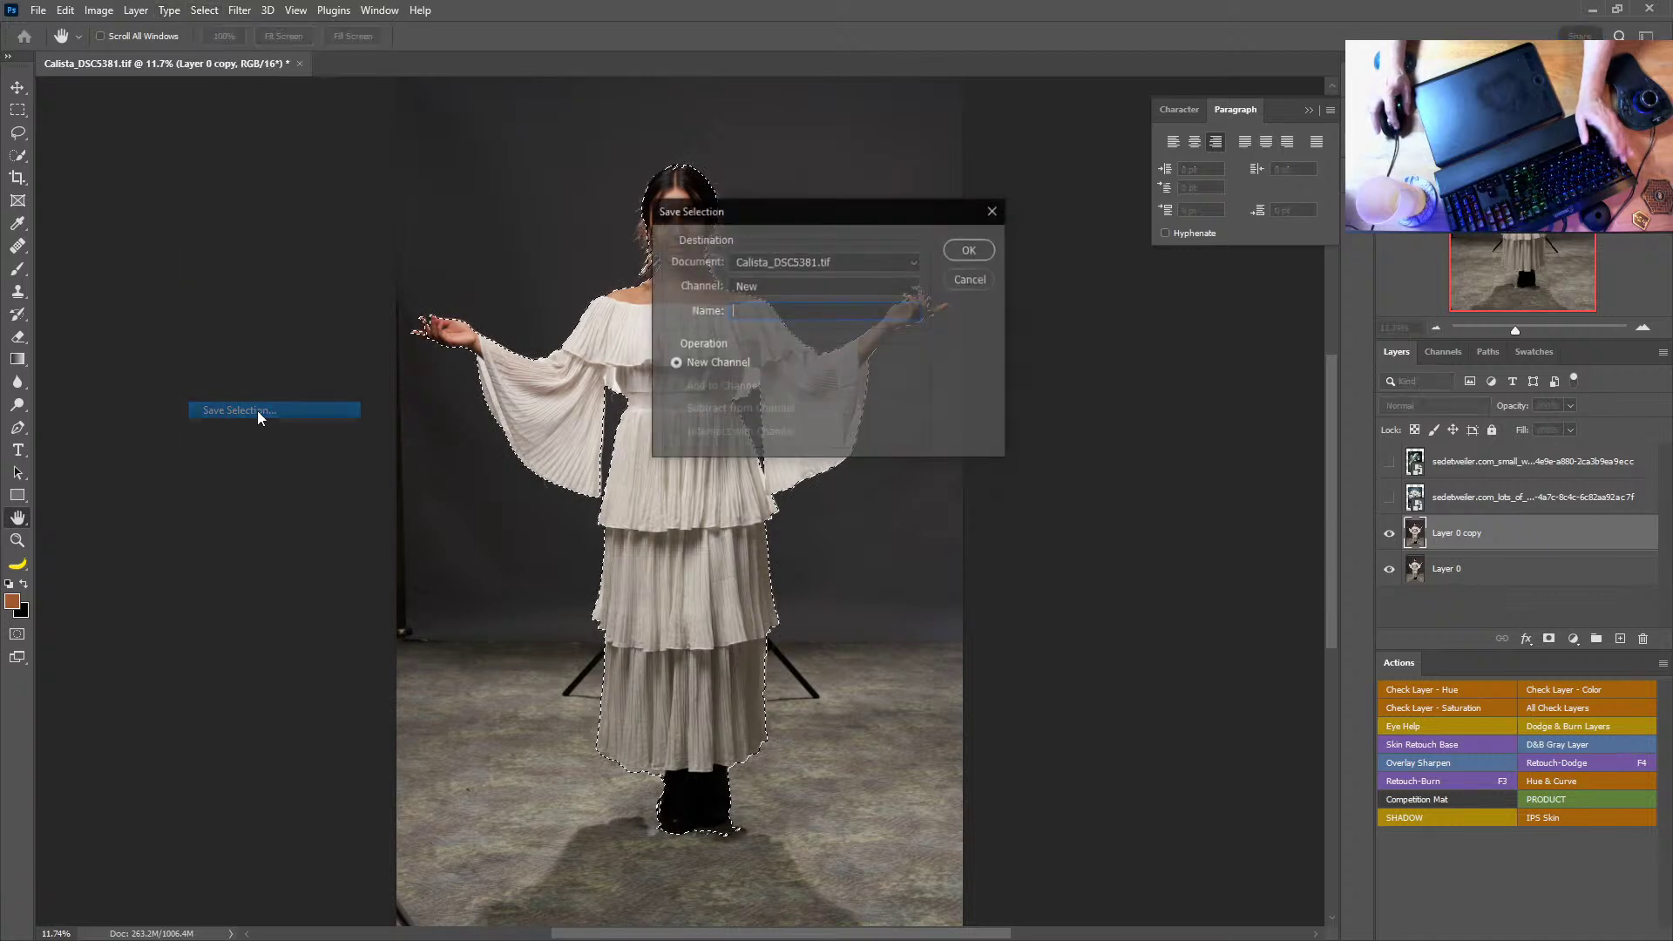
pyautogui.click(969, 250)
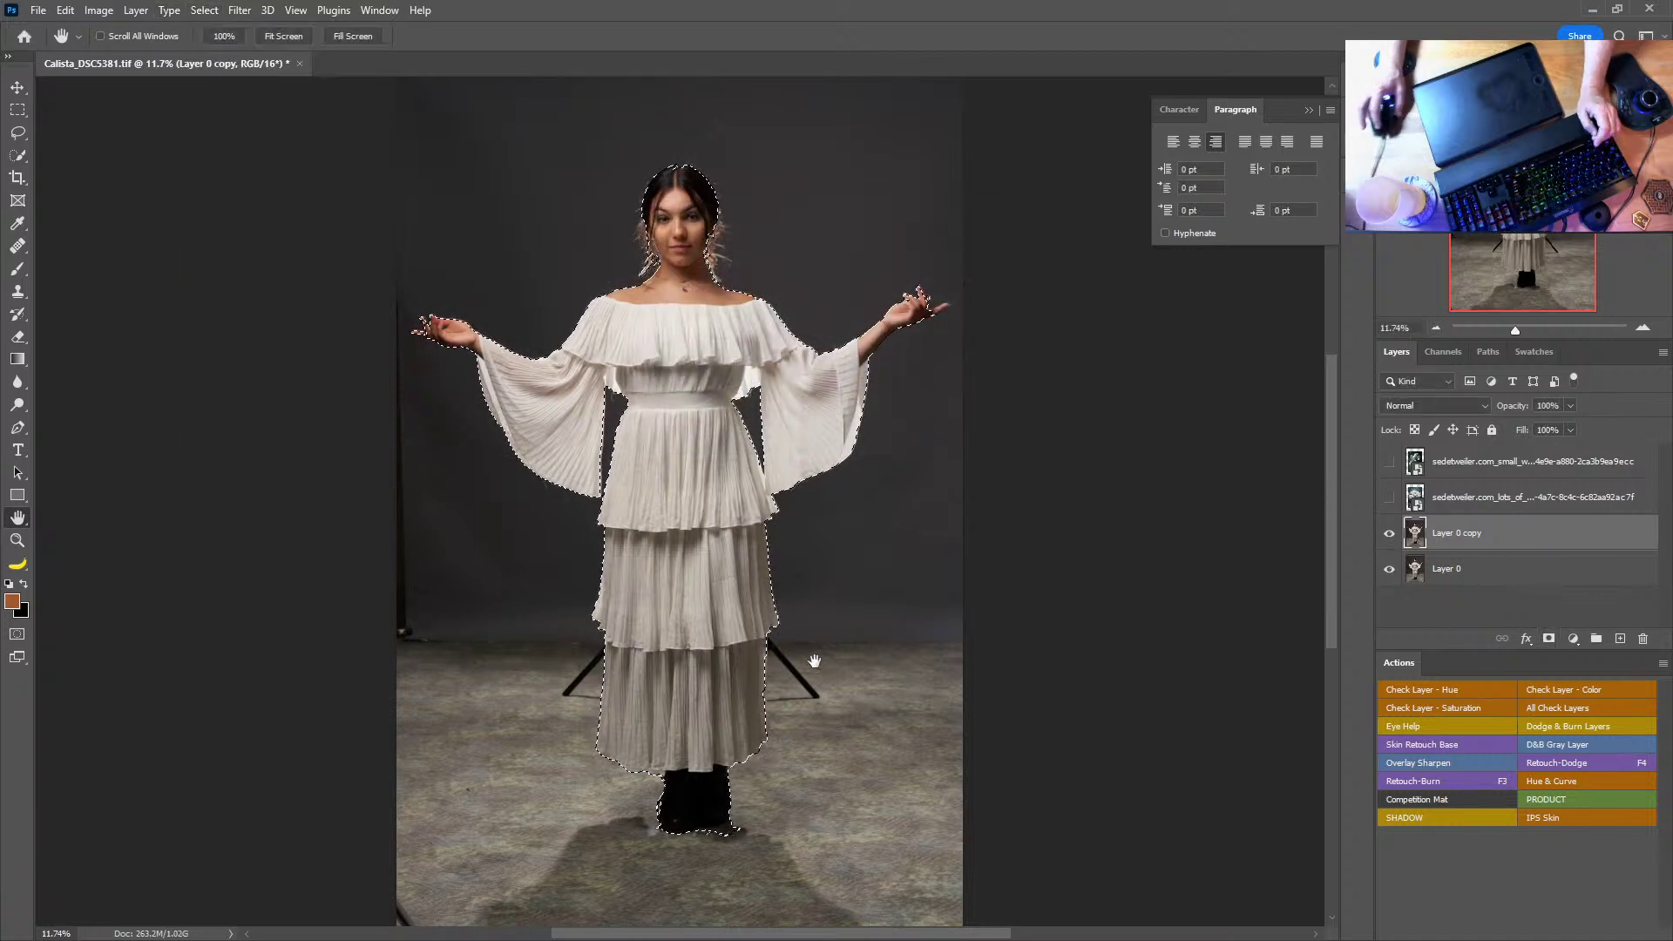
pyautogui.hotkey('ctrl', 'd')
# Step: Lasso the black stand leg and its shadow to the right of the skirt and remove them with a Content-Aware fill
pyautogui.press('z')
pyautogui.moveTo(791, 656); pyautogui.dragTo(649, 590)
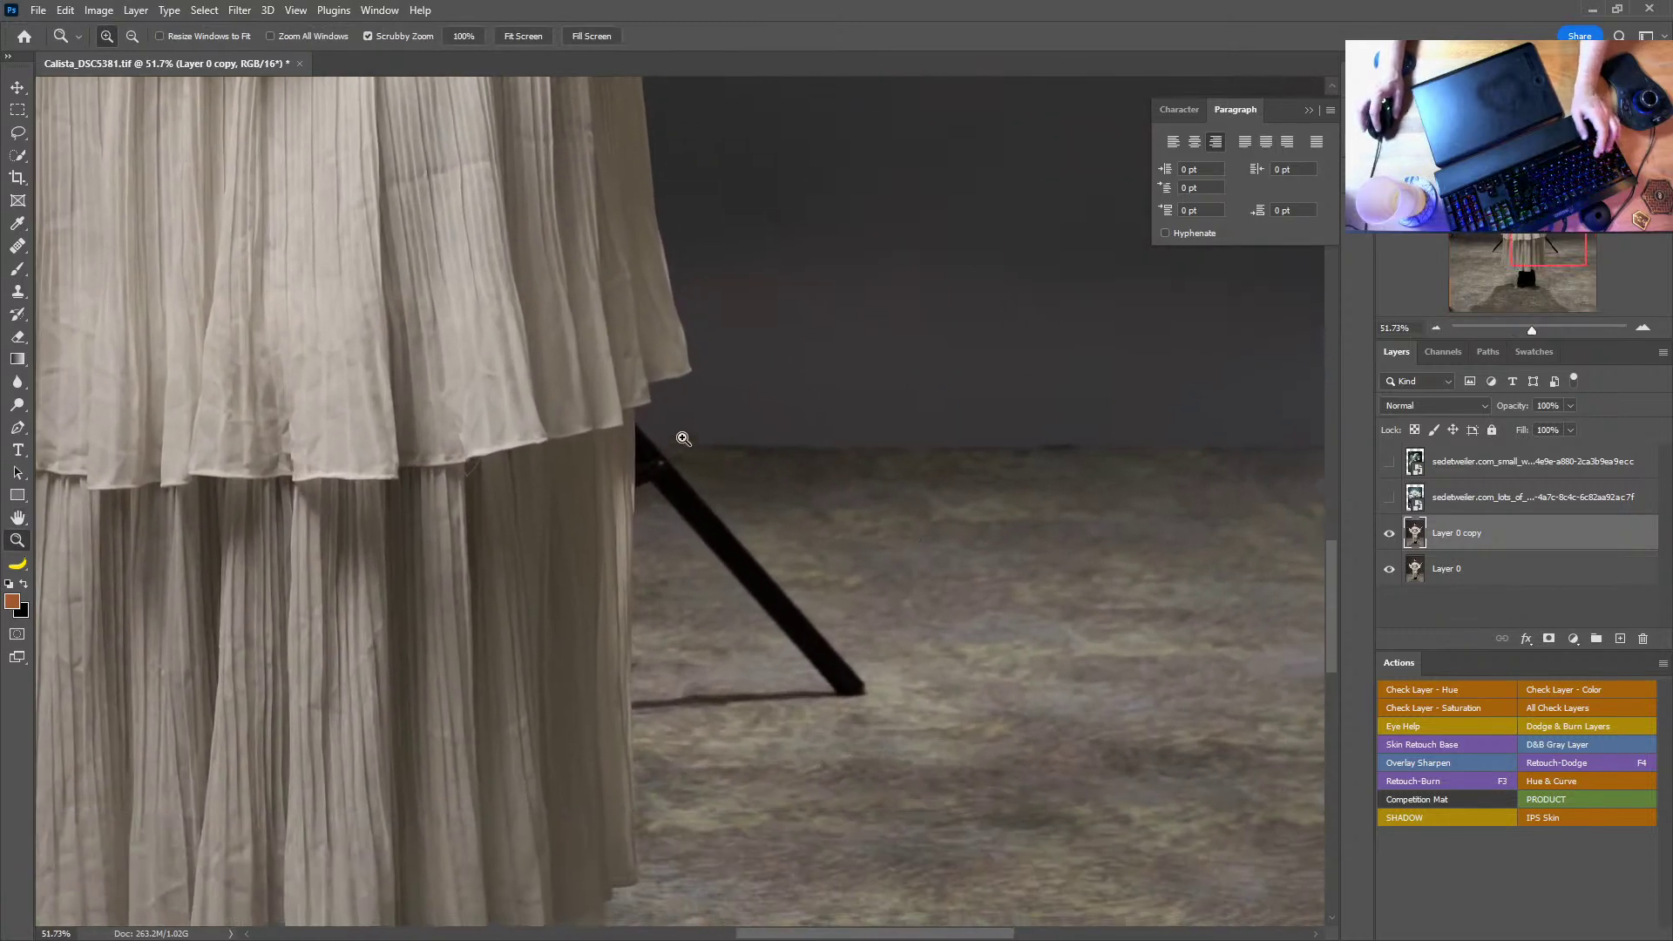
pyautogui.click(18, 133)
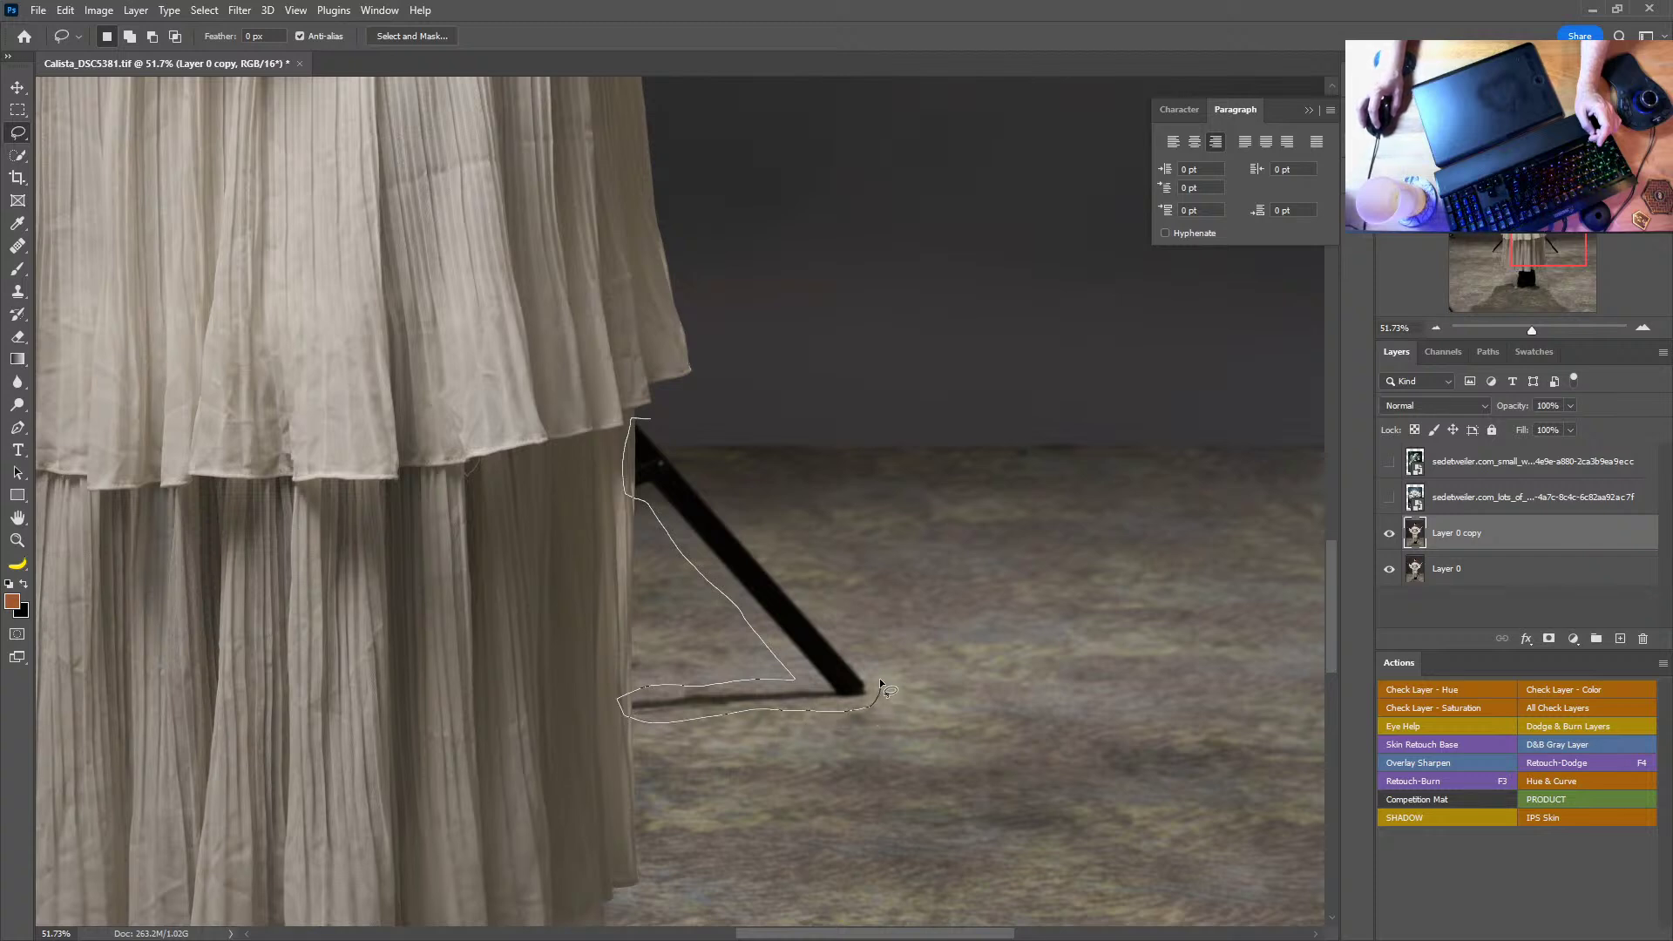
pyautogui.moveTo(887, 690); pyautogui.dragTo(882, 688)
pyautogui.hotkey('shift', 'F5')
pyautogui.press('Return')
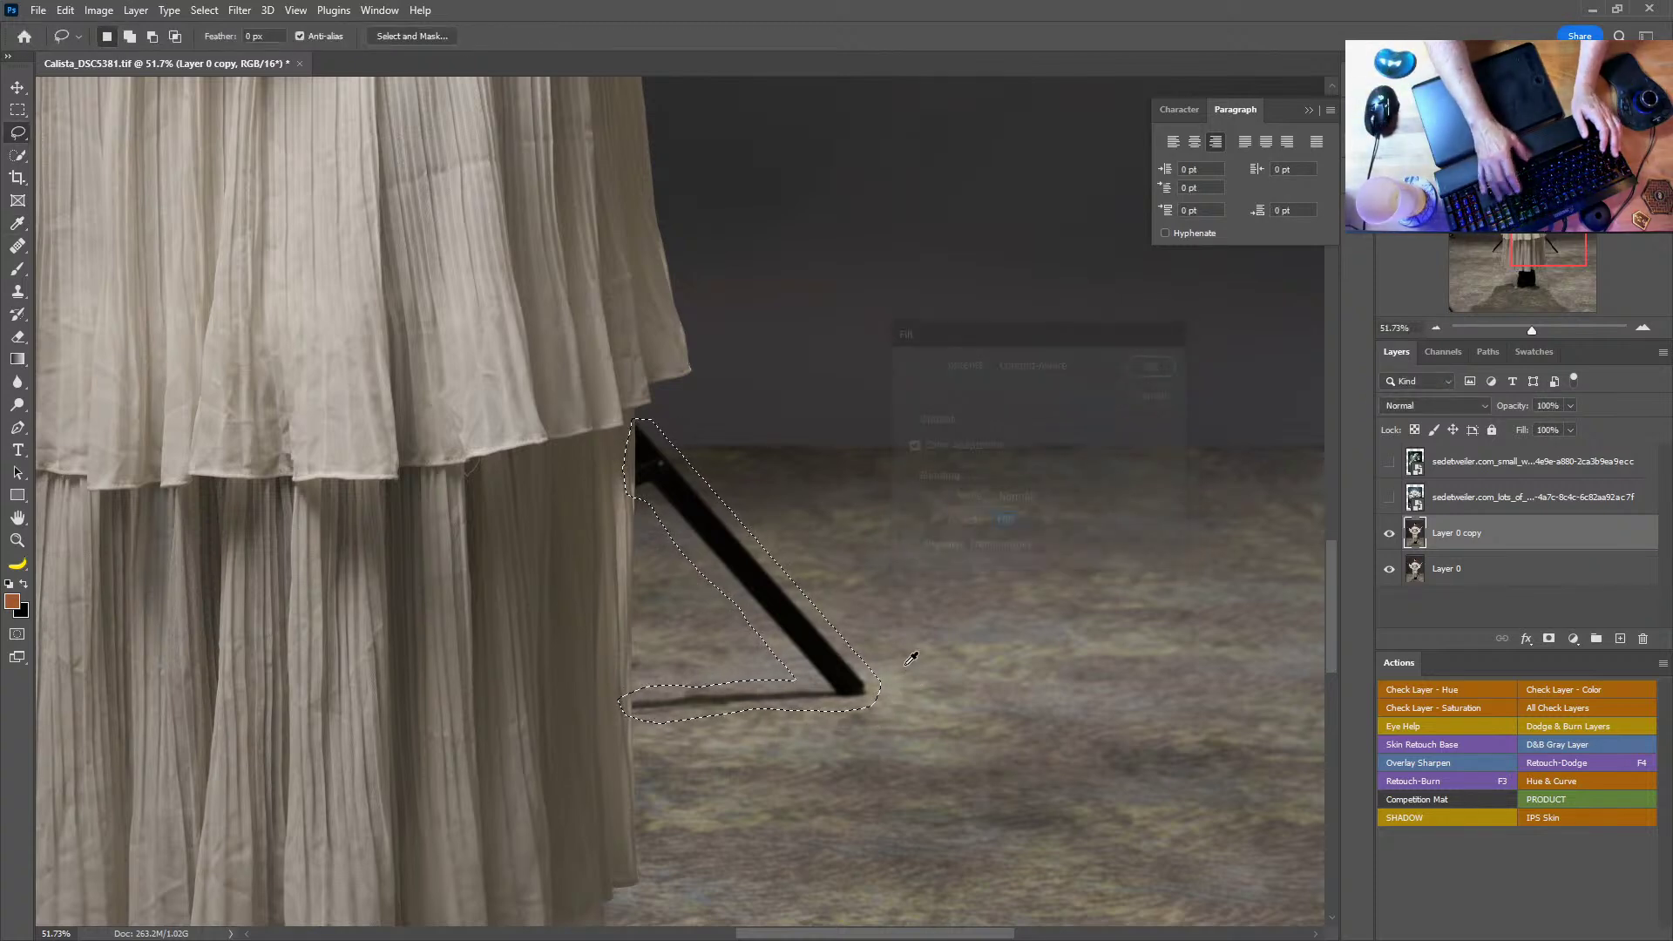
pyautogui.hotkey('ctrl', 'd')
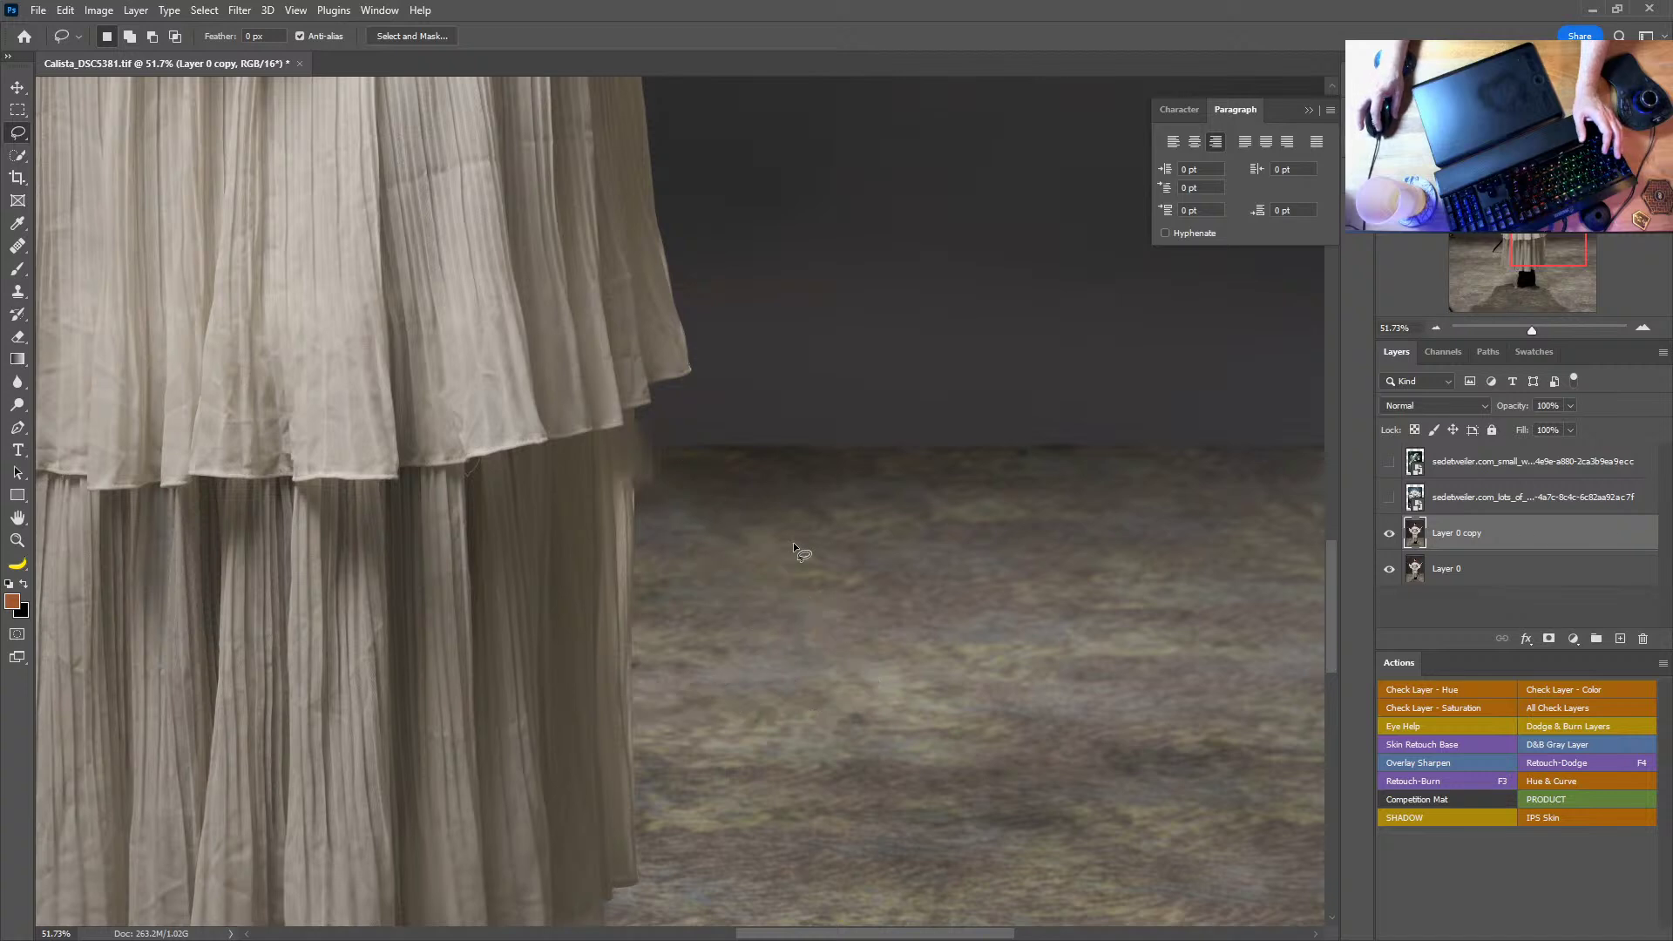
# Step: Lasso the stand leg and shadow to the left of the skirt, remove them with a Content-Aware fill, and deselect
pyautogui.moveTo(597, 534); pyautogui.dragTo(896, 515)
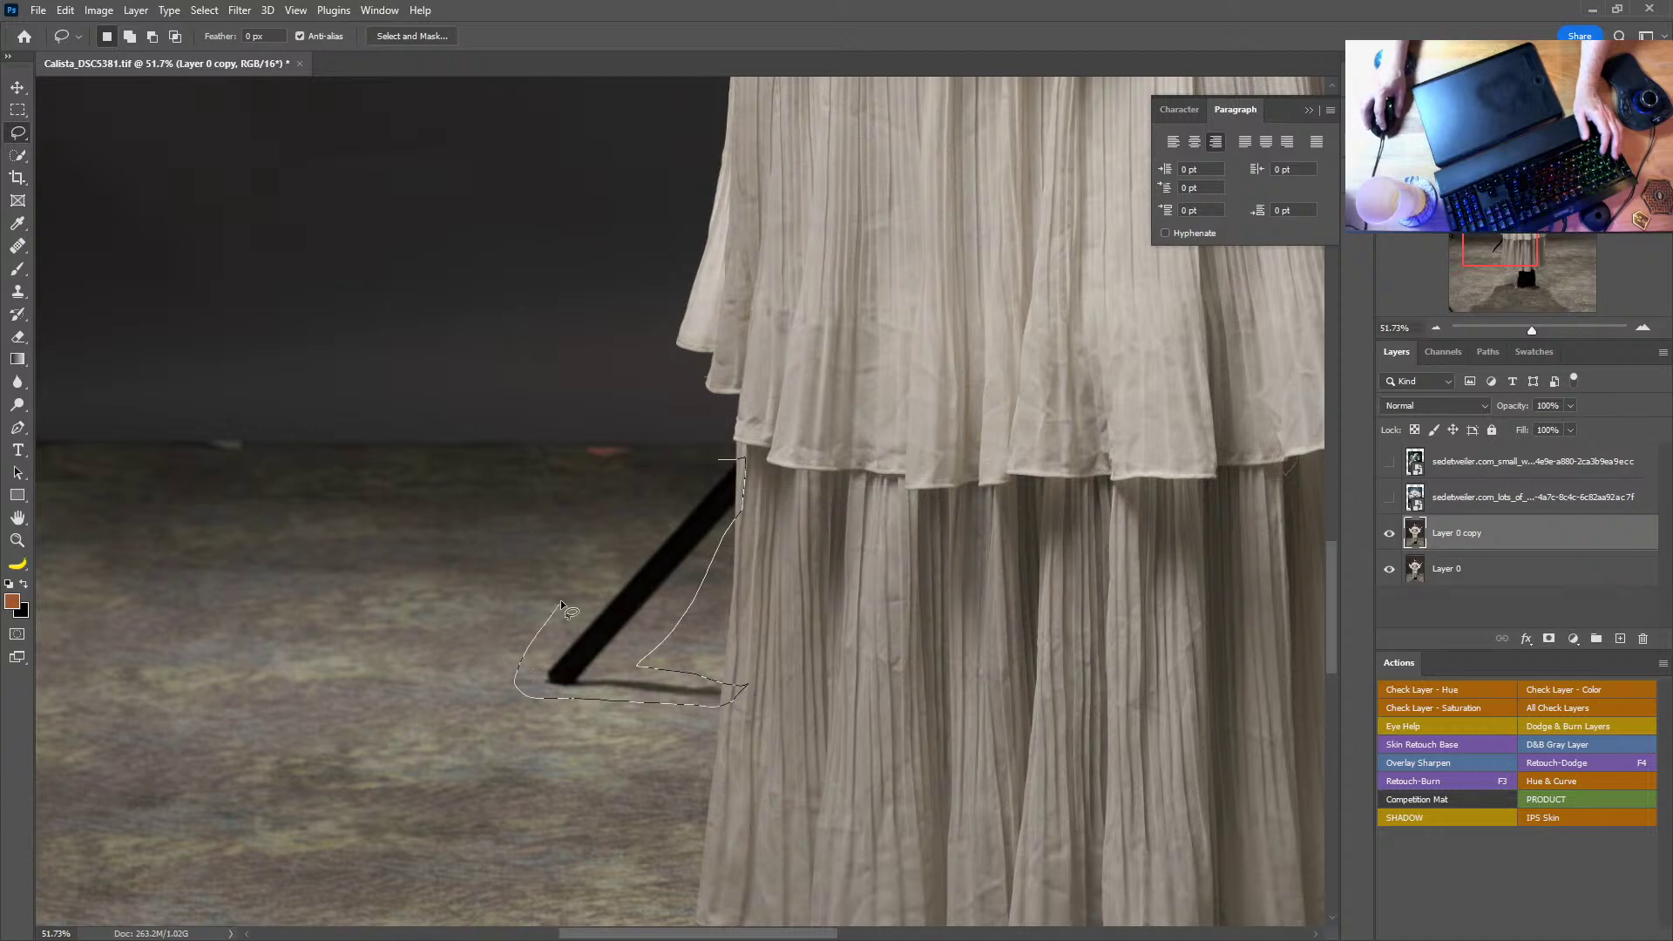
pyautogui.moveTo(562, 603); pyautogui.dragTo(566, 599)
pyautogui.hotkey('shift', 'BackSpace')
pyautogui.press('Return')
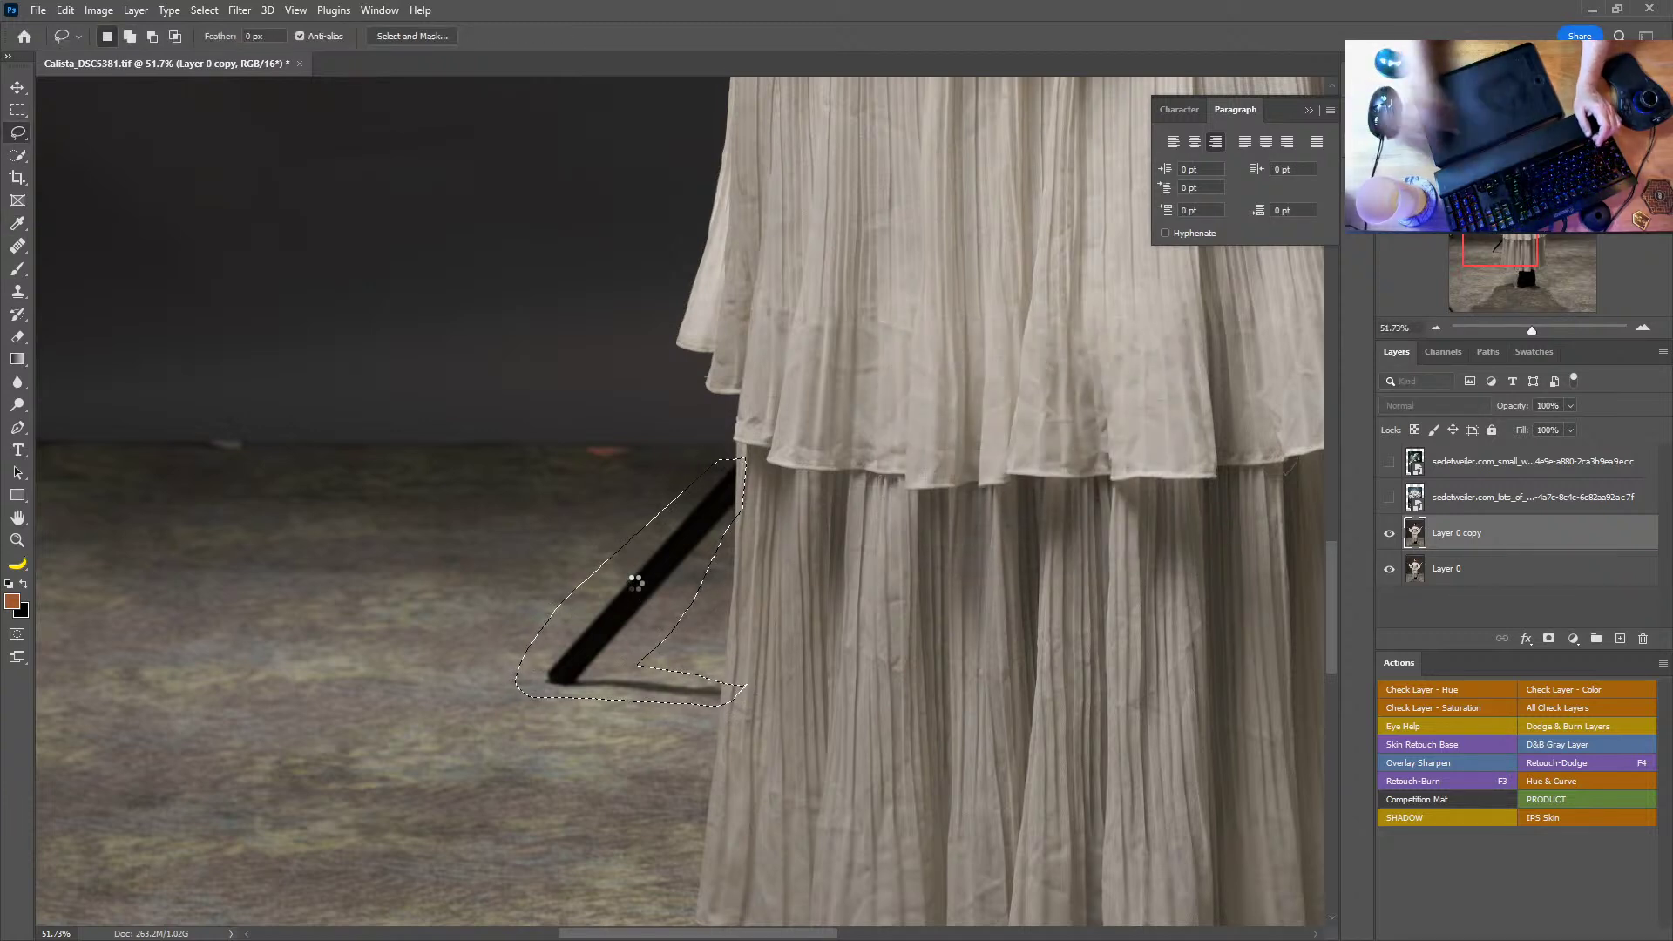
pyautogui.hotkey('ctrl', 'd')
# Step: Try to rebuild the skirt's edge beside the removed right stand leg with the Clone Stamp, sampling the clean edge below, and undo it
pyautogui.moveTo(885, 485); pyautogui.dragTo(452, 437)
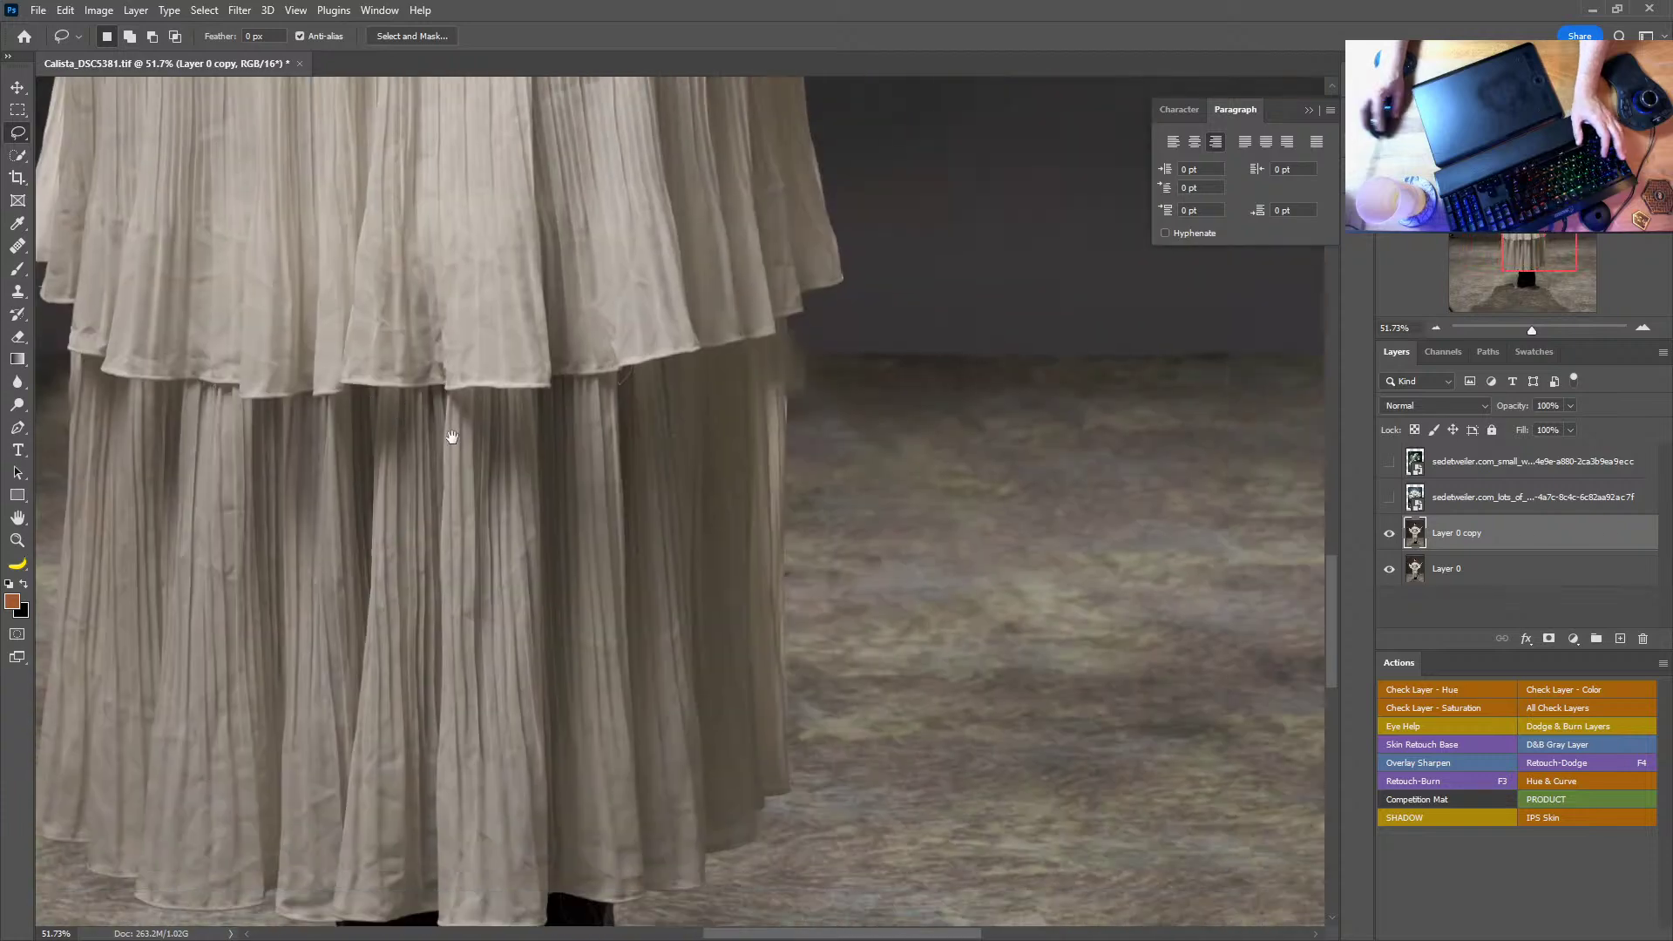
pyautogui.press('z')
pyautogui.moveTo(870, 440)
pyautogui.mouseDown()
pyautogui.moveTo(880, 429)
pyautogui.moveTo(867, 437)
pyautogui.mouseUp()
pyautogui.press('s')
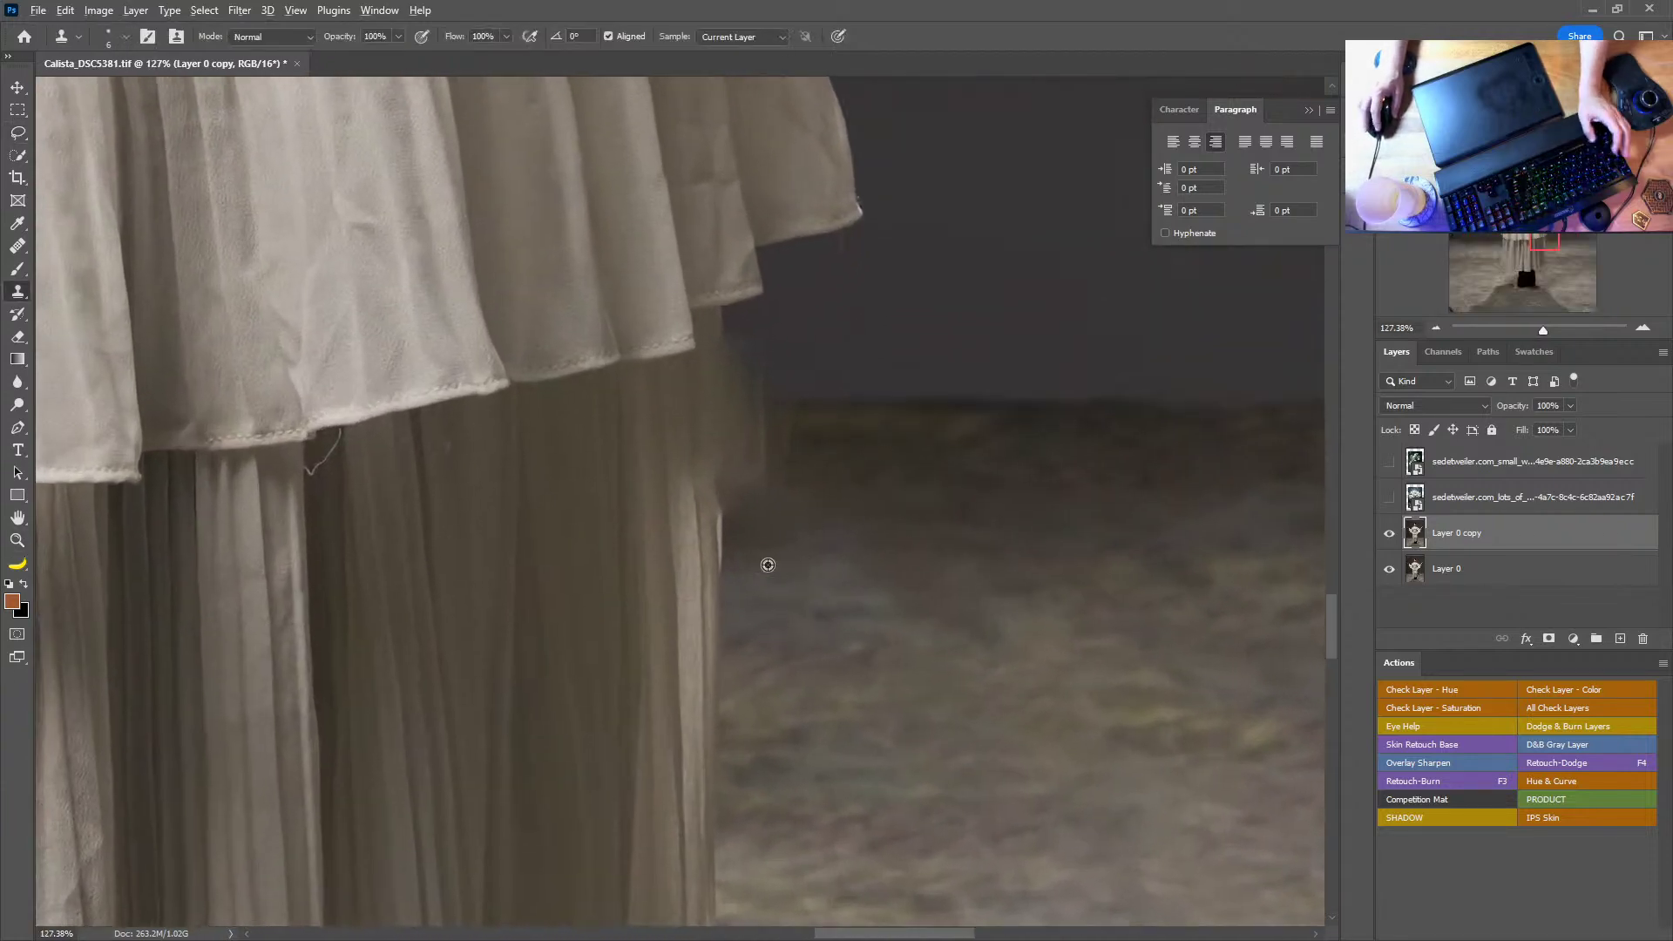
pyautogui.keyDown('alt'); pyautogui.click(721, 643); pyautogui.keyUp('alt')
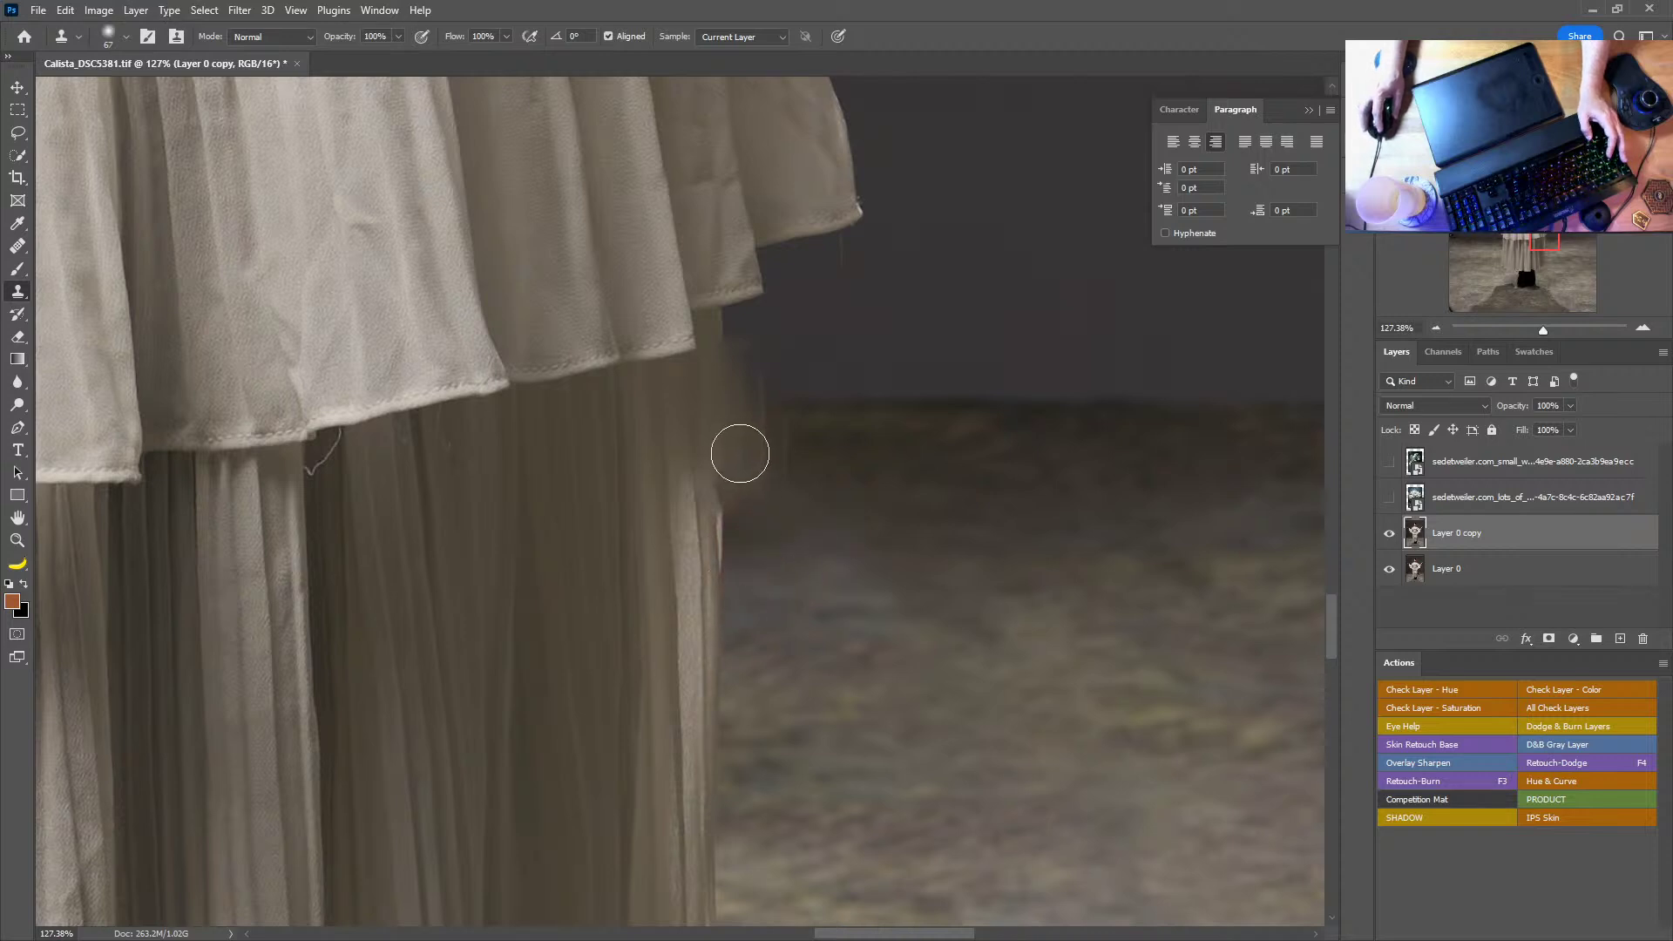
pyautogui.moveTo(723, 482)
pyautogui.mouseDown()
pyautogui.moveTo(724, 370)
pyautogui.moveTo(728, 504)
pyautogui.mouseUp()
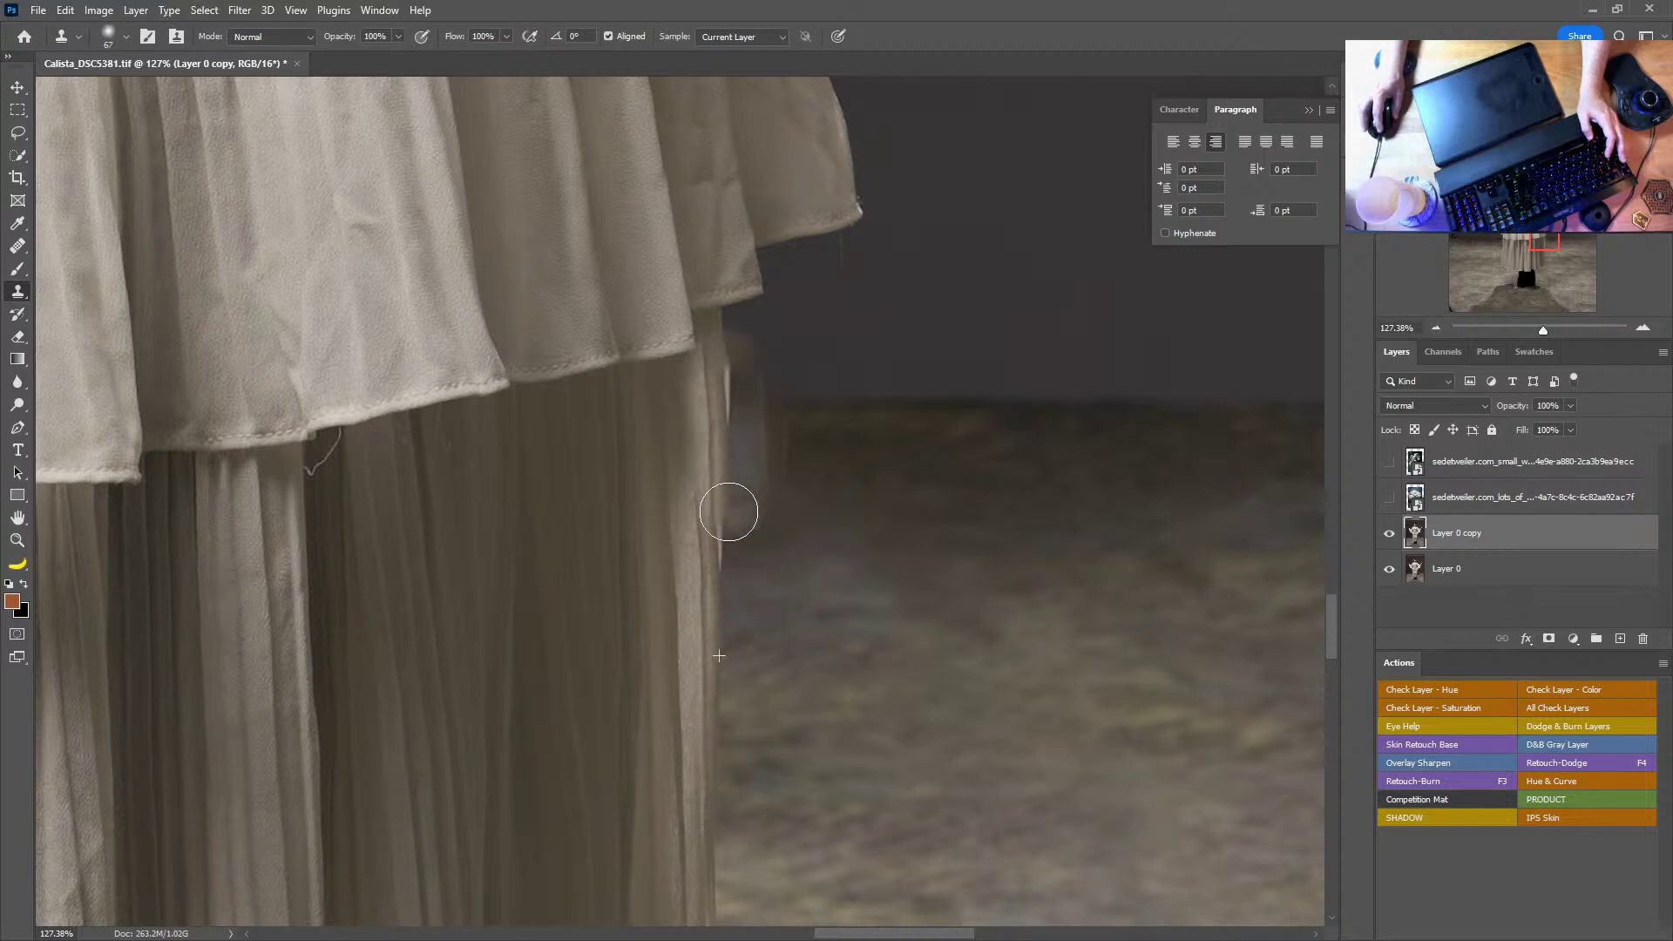
pyautogui.hotkey('ctrl', 'z')
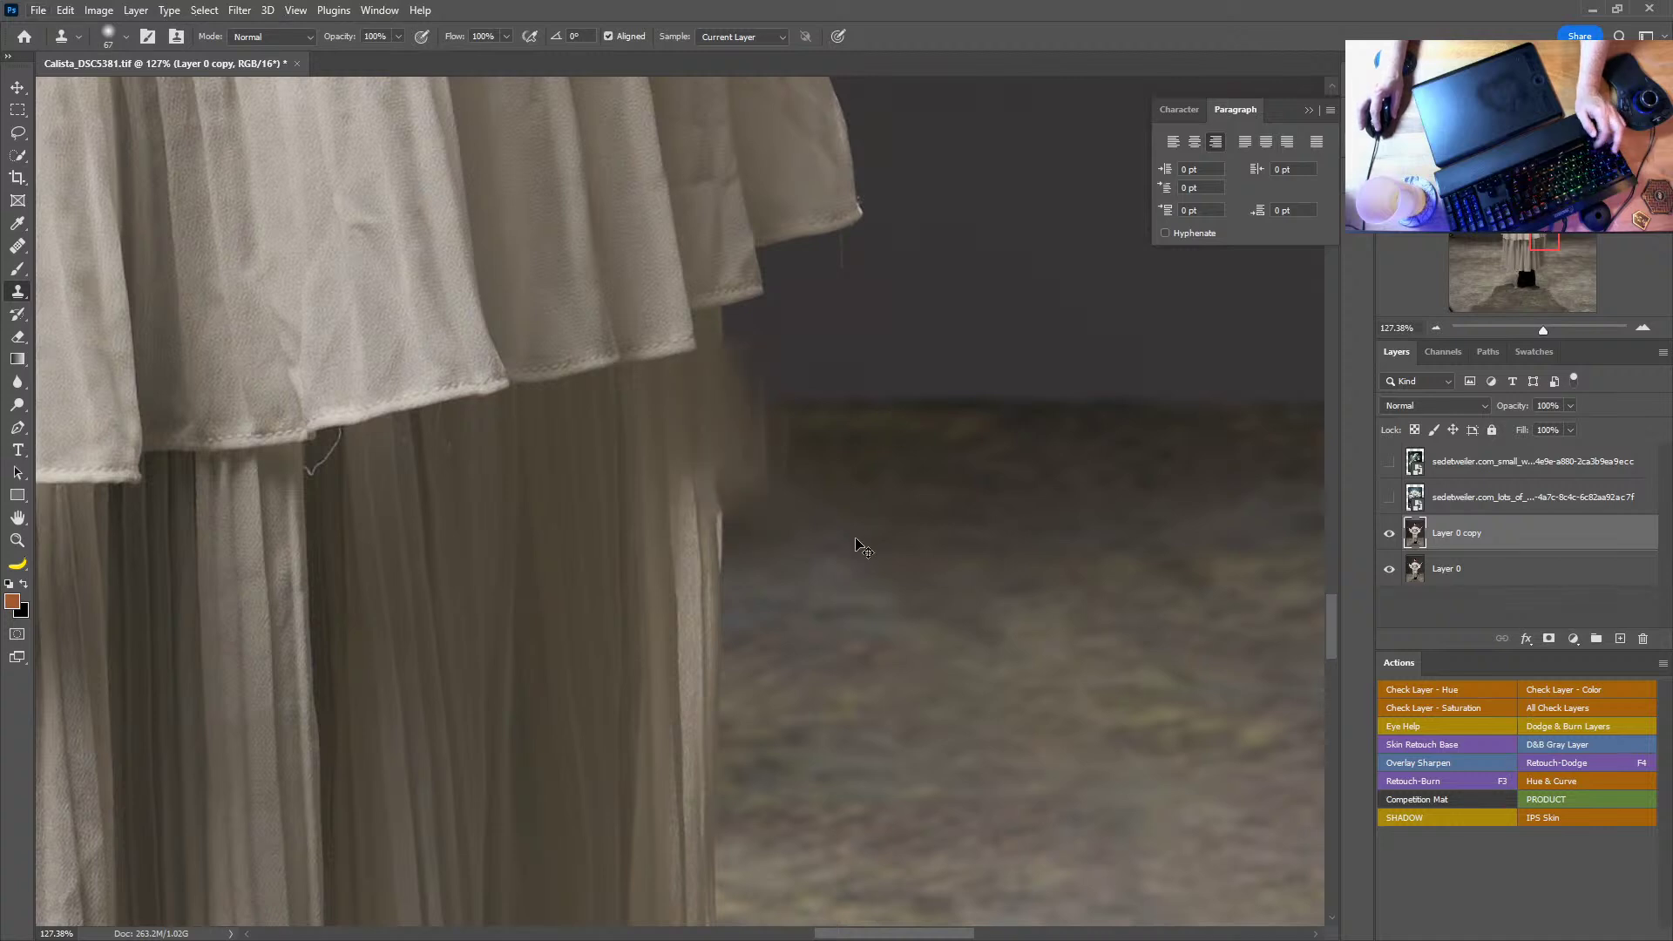
# Step: Try to patch the smudge beside the skirt's right edge with the Patch tool, undo the patch, and deselect
pyautogui.click(19, 134)
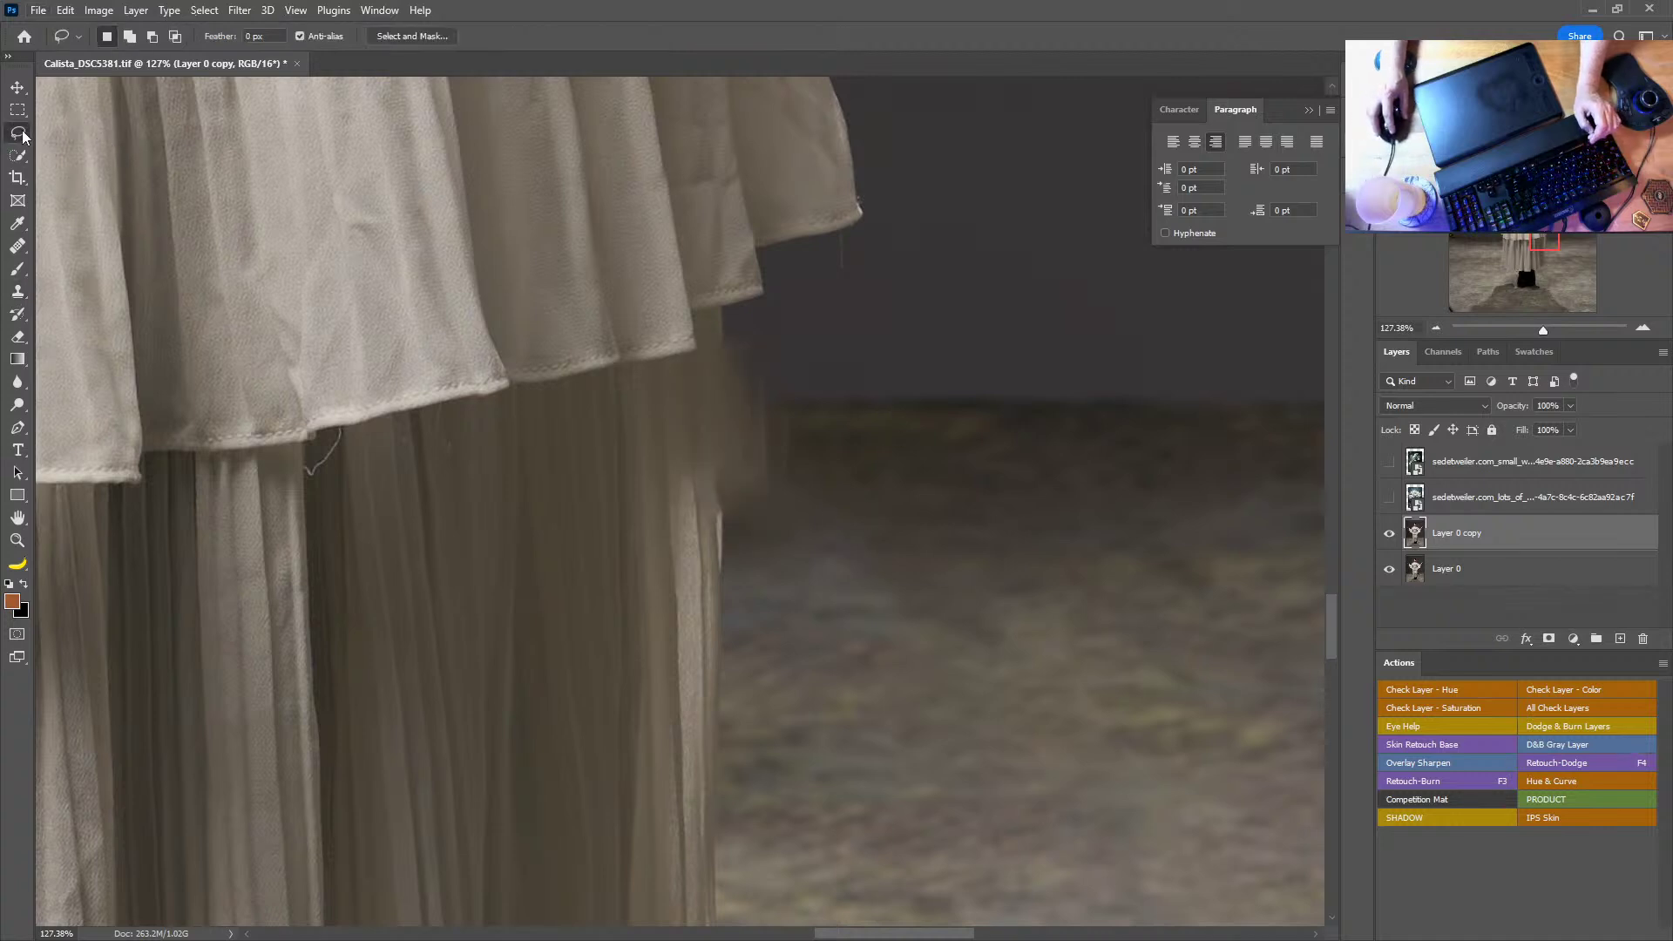
pyautogui.click(17, 246)
pyautogui.click(78, 280)
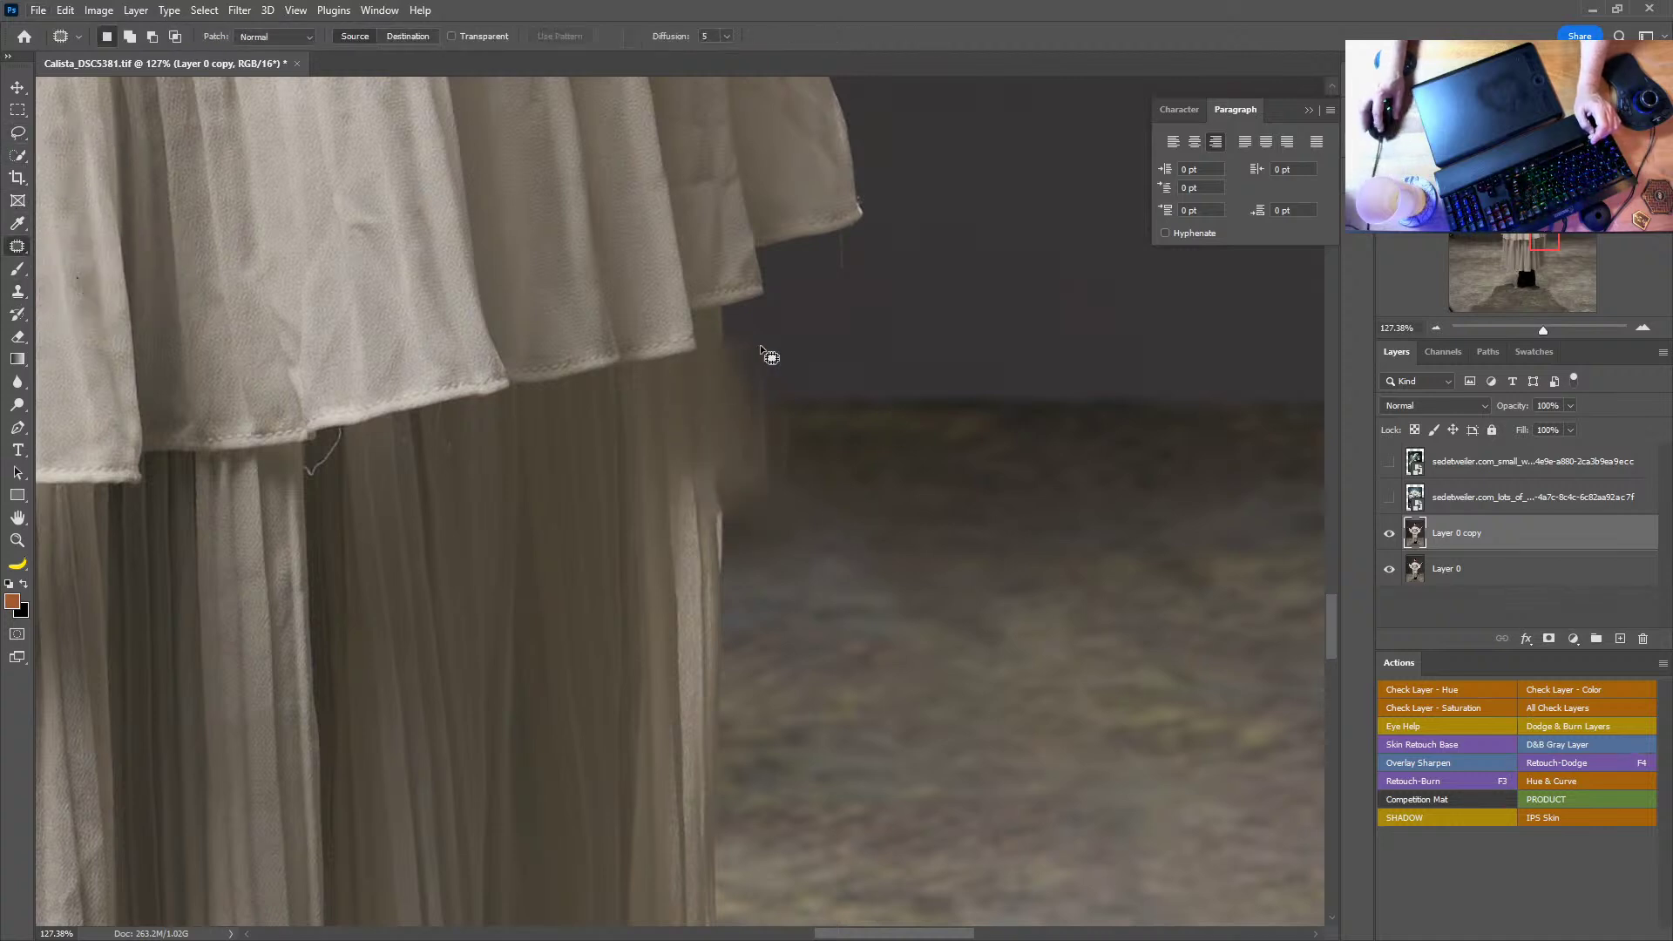
pyautogui.moveTo(770, 334)
pyautogui.mouseDown()
pyautogui.moveTo(707, 331)
pyautogui.moveTo(702, 518)
pyautogui.moveTo(780, 521)
pyautogui.moveTo(807, 354)
pyautogui.mouseUp()
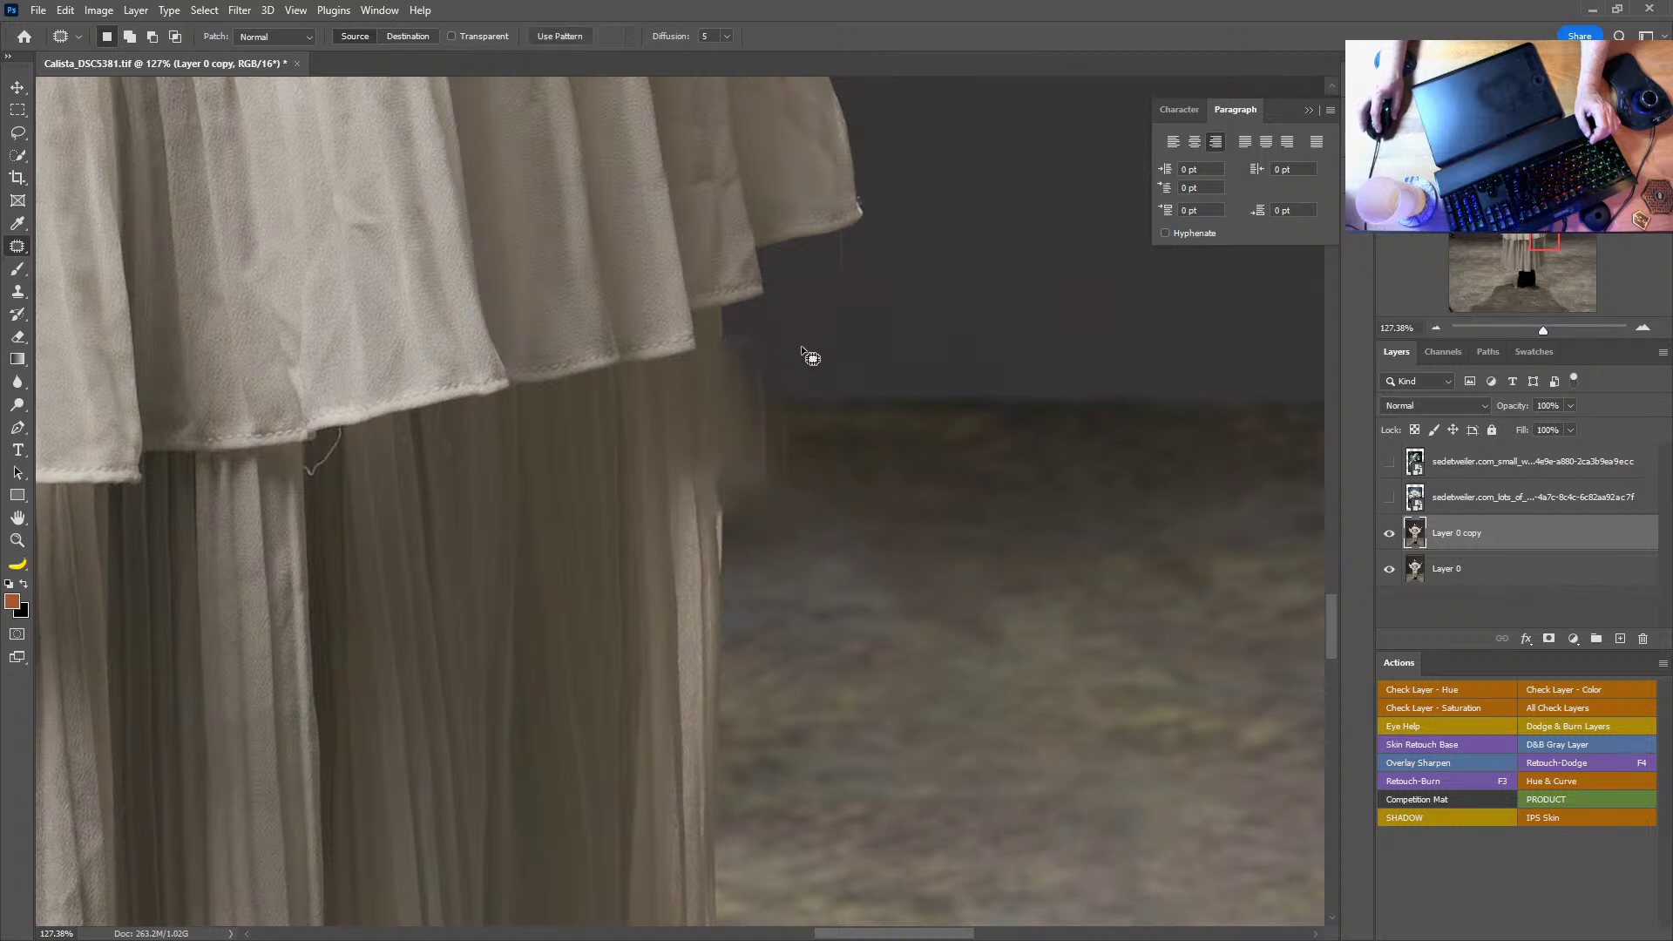
pyautogui.moveTo(771, 439); pyautogui.dragTo(764, 680)
pyautogui.hotkey('ctrl', 'd')
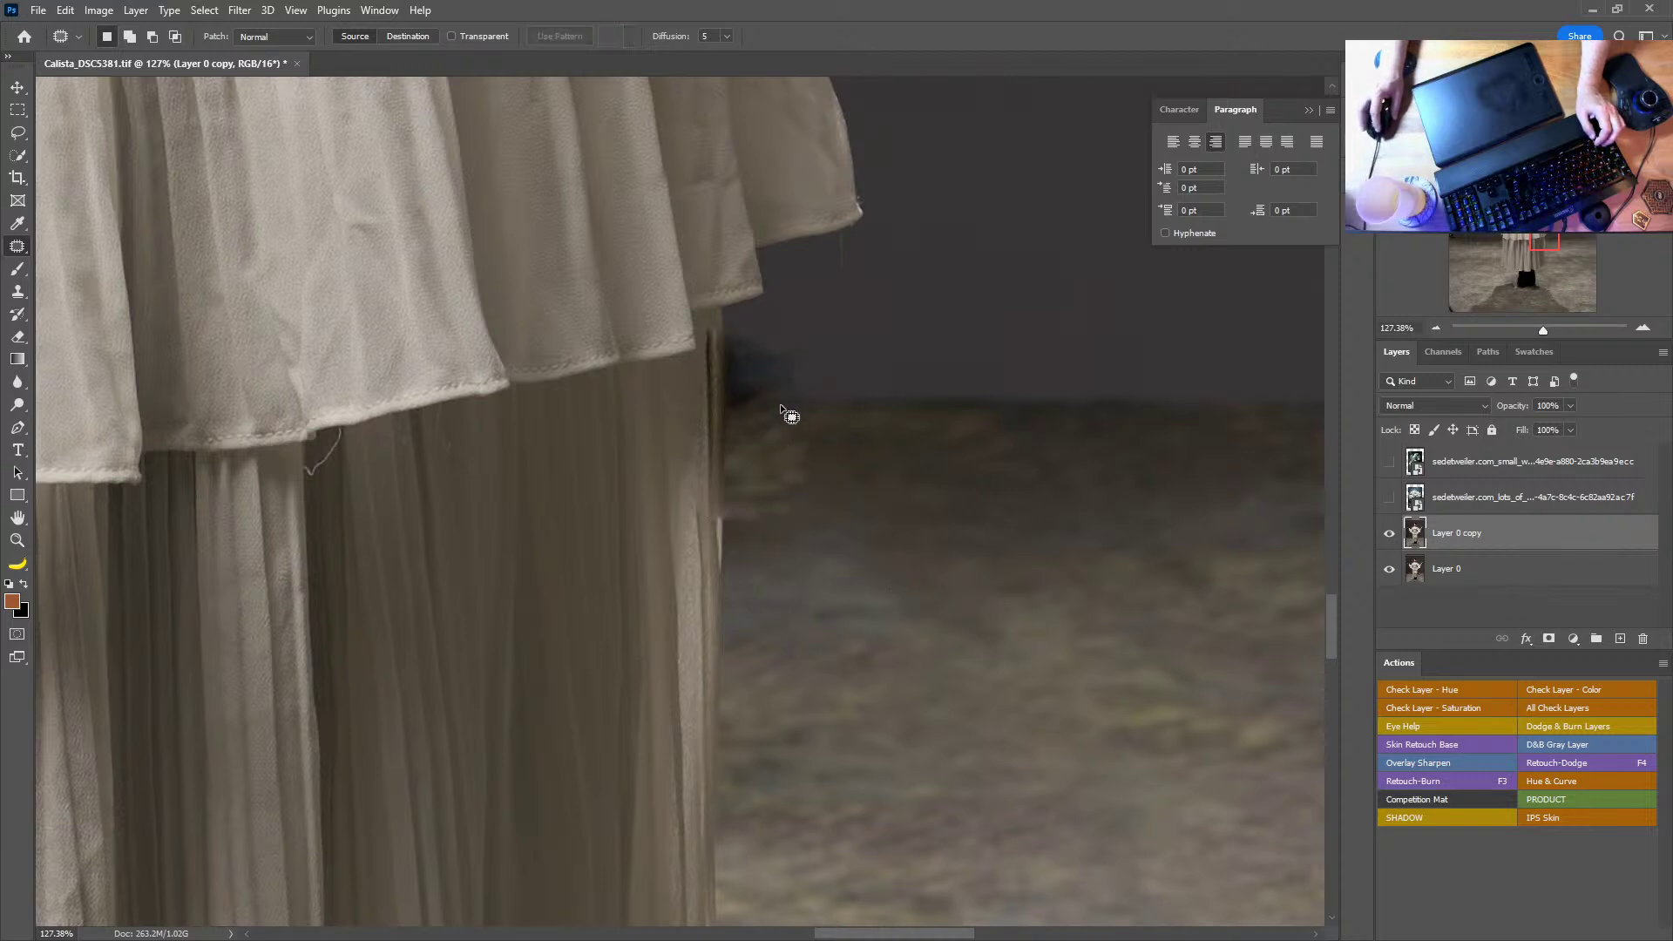
pyautogui.hotkey('ctrl', 'shift', 'd')
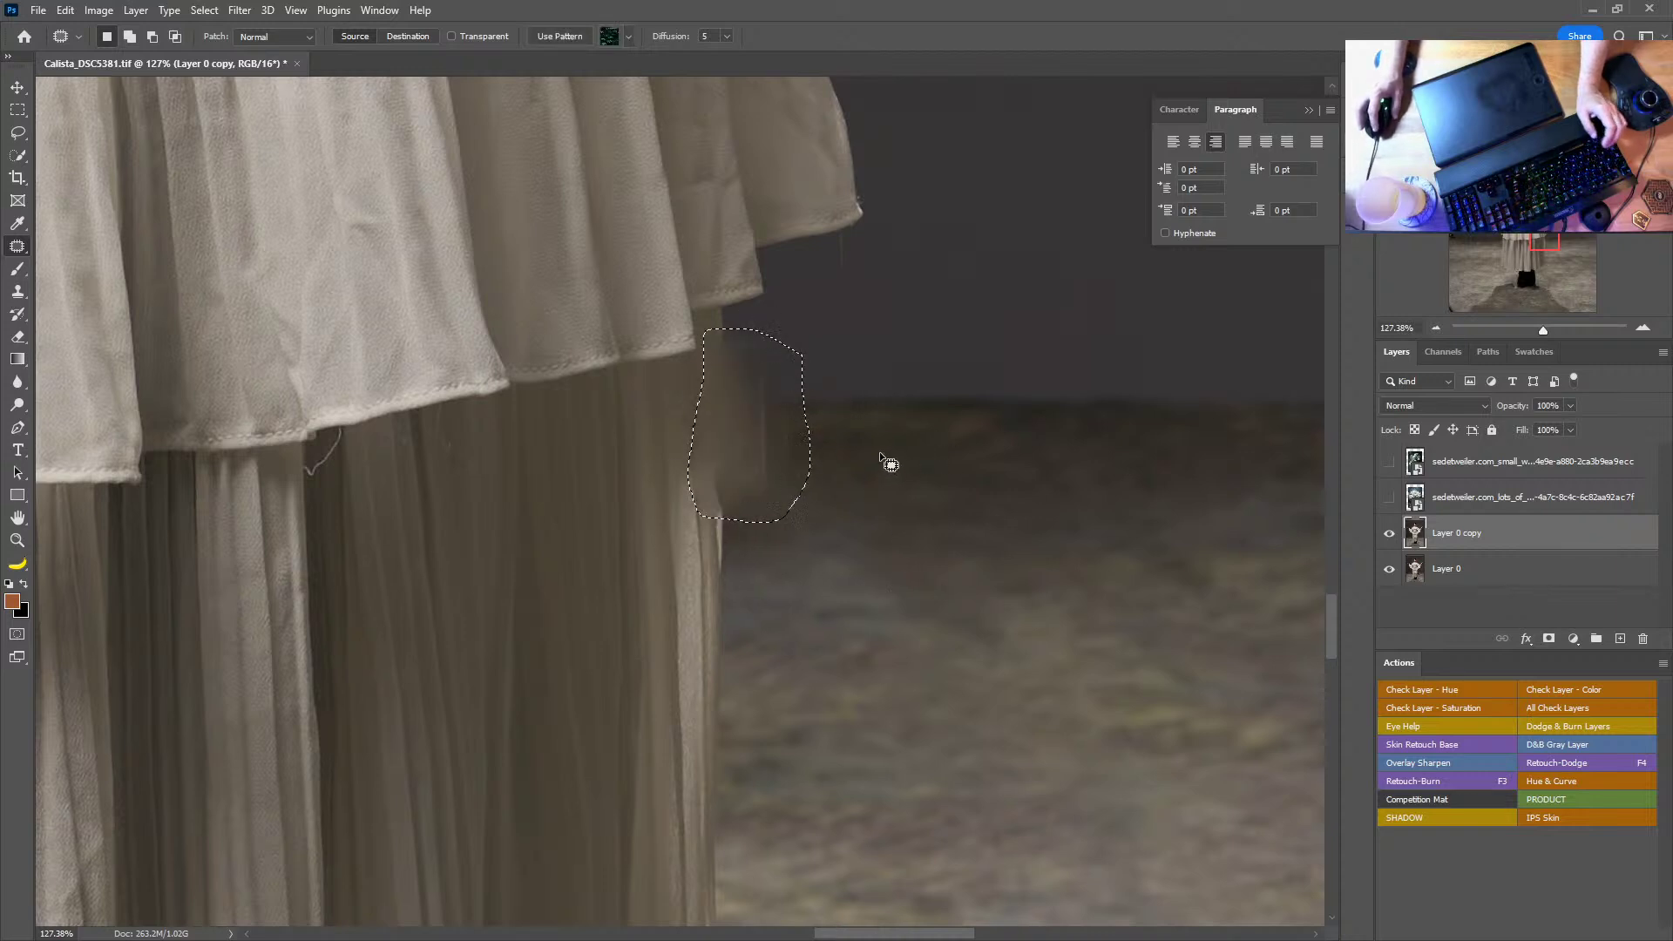
pyautogui.press('s')
pyautogui.hotkey('ctrl', 'd')
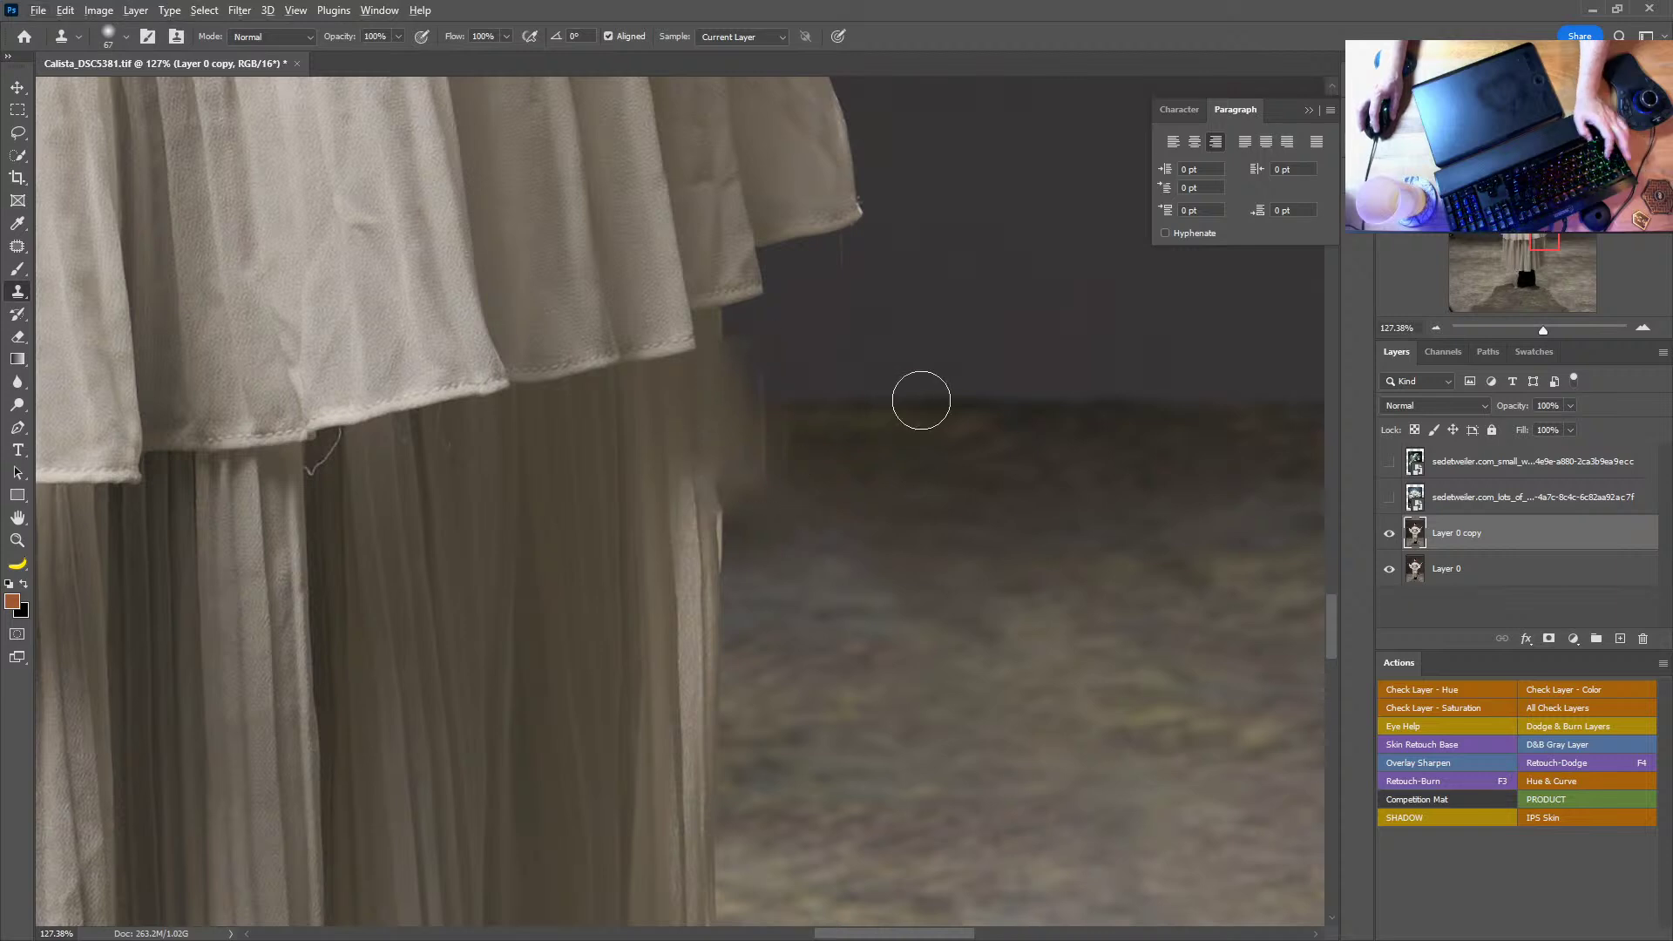
# Step: Clone clean skirt edge and backdrop over the smudge on the skirt's right side below the upper ruffle, using a smaller brush near the hem
pyautogui.moveTo(730, 400)
pyautogui.mouseDown()
pyautogui.moveTo(736, 338)
pyautogui.moveTo(754, 474)
pyautogui.moveTo(760, 439)
pyautogui.moveTo(784, 441)
pyautogui.moveTo(746, 493)
pyautogui.mouseUp()
pyautogui.moveTo(735, 560); pyautogui.dragTo(754, 587)
pyautogui.keyDown('alt'); pyautogui.click(717, 684); pyautogui.keyUp('alt')
pyautogui.moveTo(719, 487); pyautogui.dragTo(721, 444)
pyautogui.keyDown('alt'); pyautogui.click(854, 553); pyautogui.keyUp('alt')
pyautogui.moveTo(829, 512)
pyautogui.mouseDown()
pyautogui.moveTo(810, 516)
pyautogui.moveTo(777, 470)
pyautogui.moveTo(810, 466)
pyautogui.moveTo(750, 474)
pyautogui.moveTo(762, 545)
pyautogui.mouseUp()
pyautogui.moveTo(850, 390); pyautogui.dragTo(864, 483)
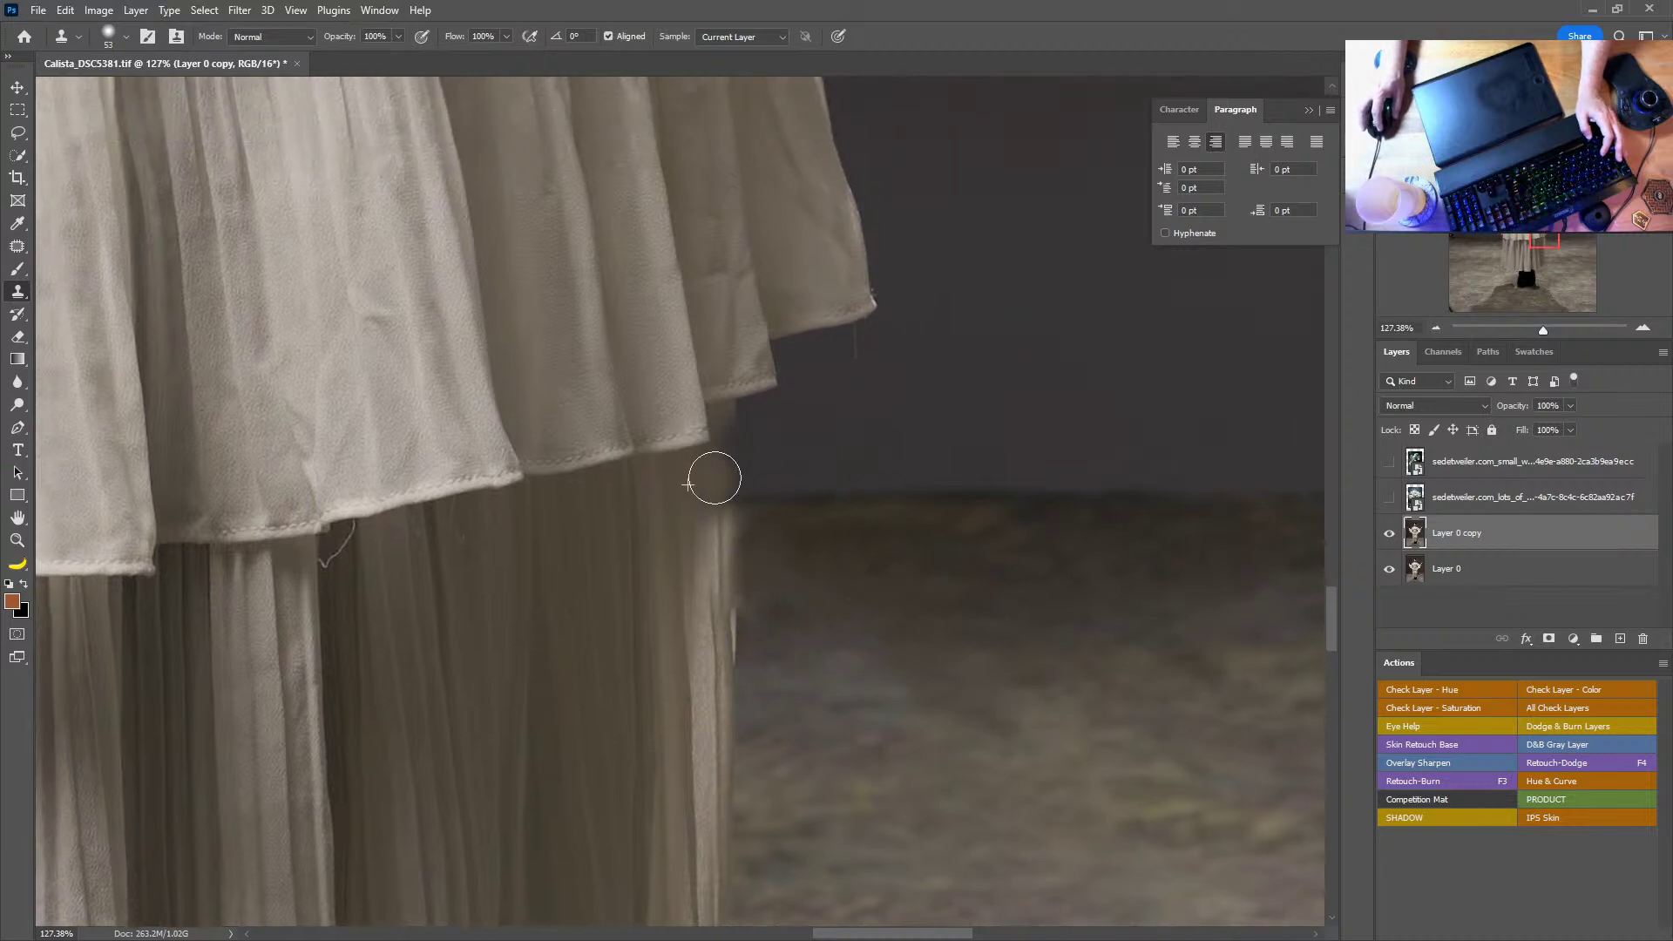
pyautogui.press('[')
pyautogui.moveTo(723, 449); pyautogui.dragTo(714, 516)
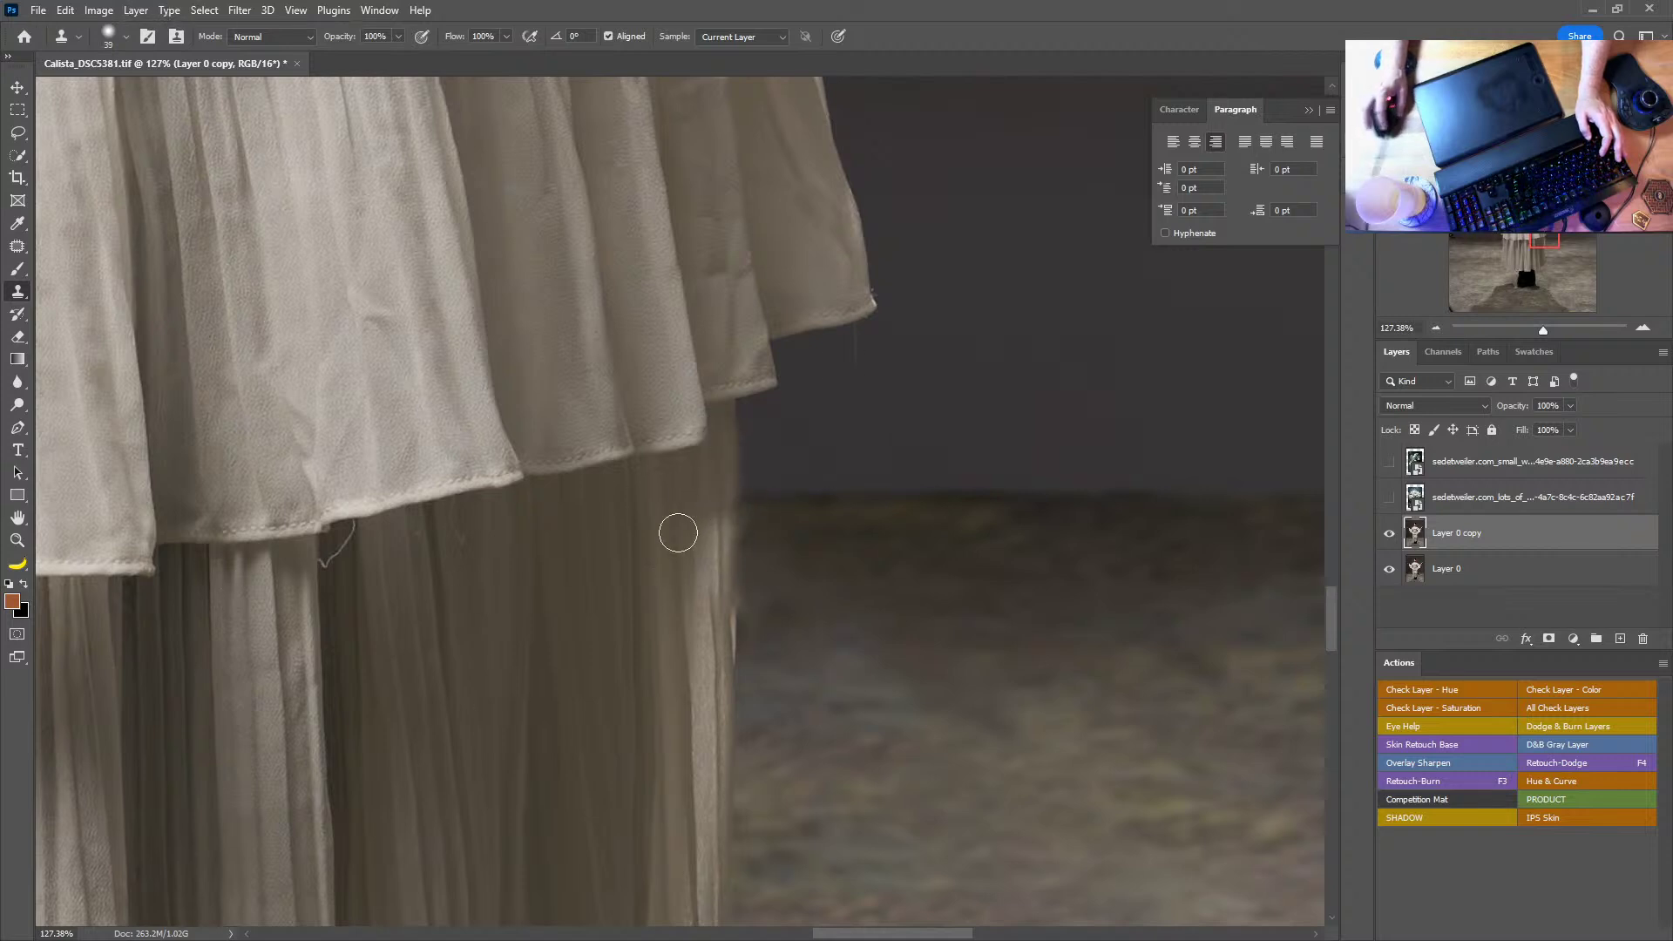
# Step: Select the dark stand along the photo's left edge with the Polygonal Lasso, remove it with a Content-Aware fill, and deselect
pyautogui.doubleClick(17, 518)
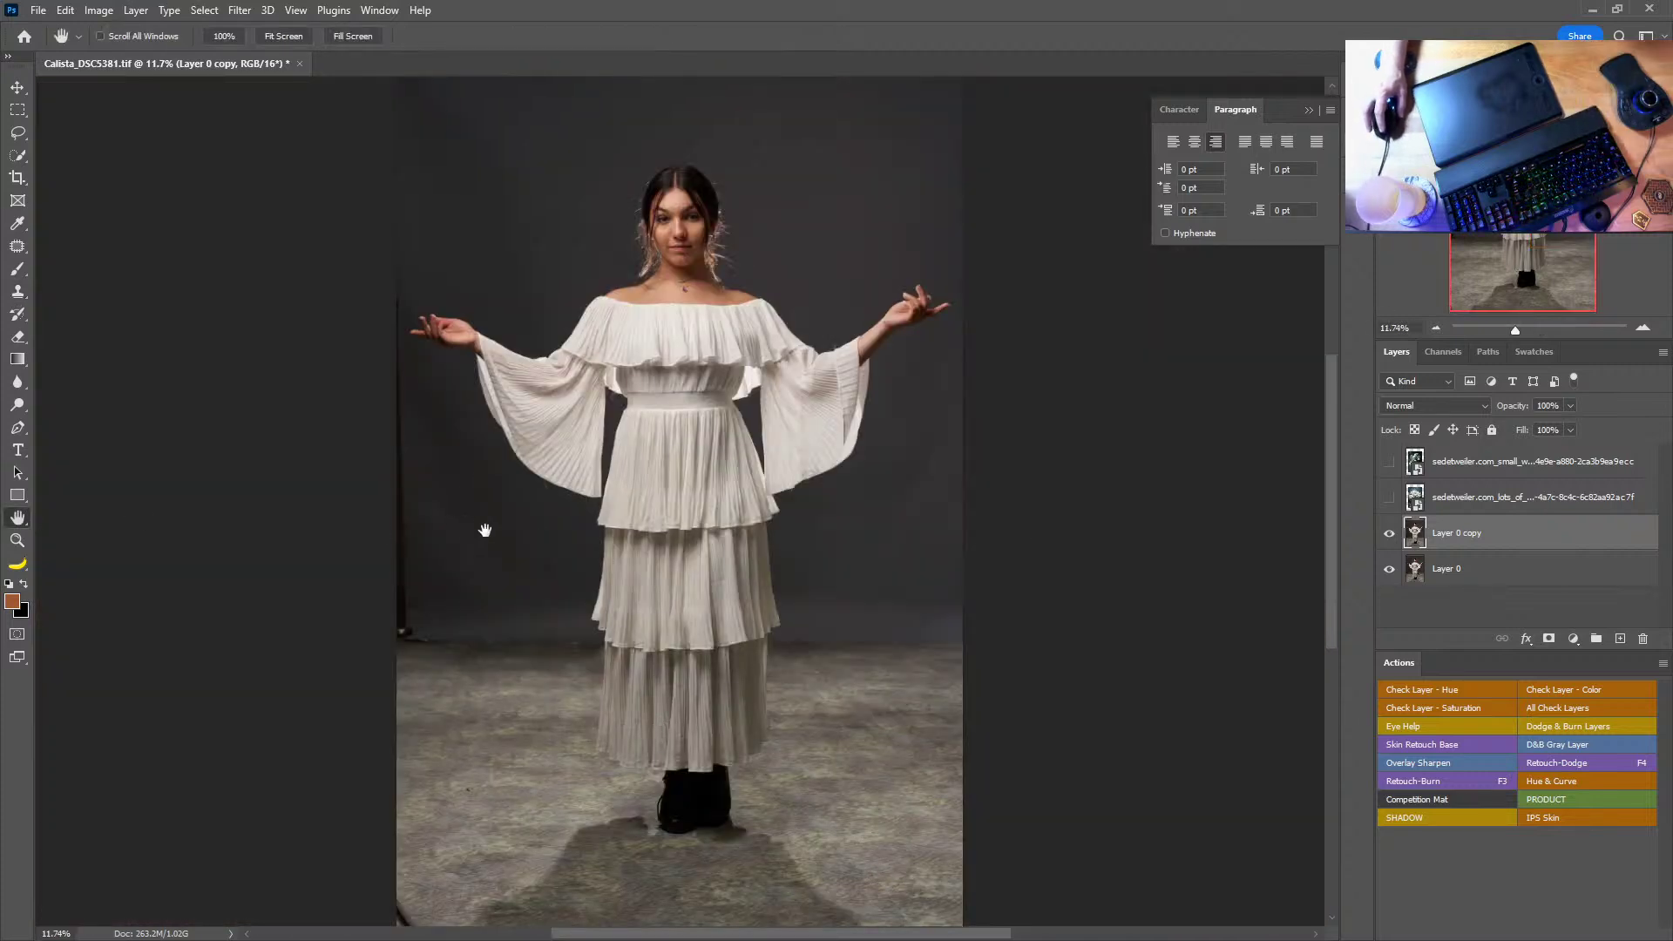
pyautogui.click(17, 132)
pyautogui.click(104, 150)
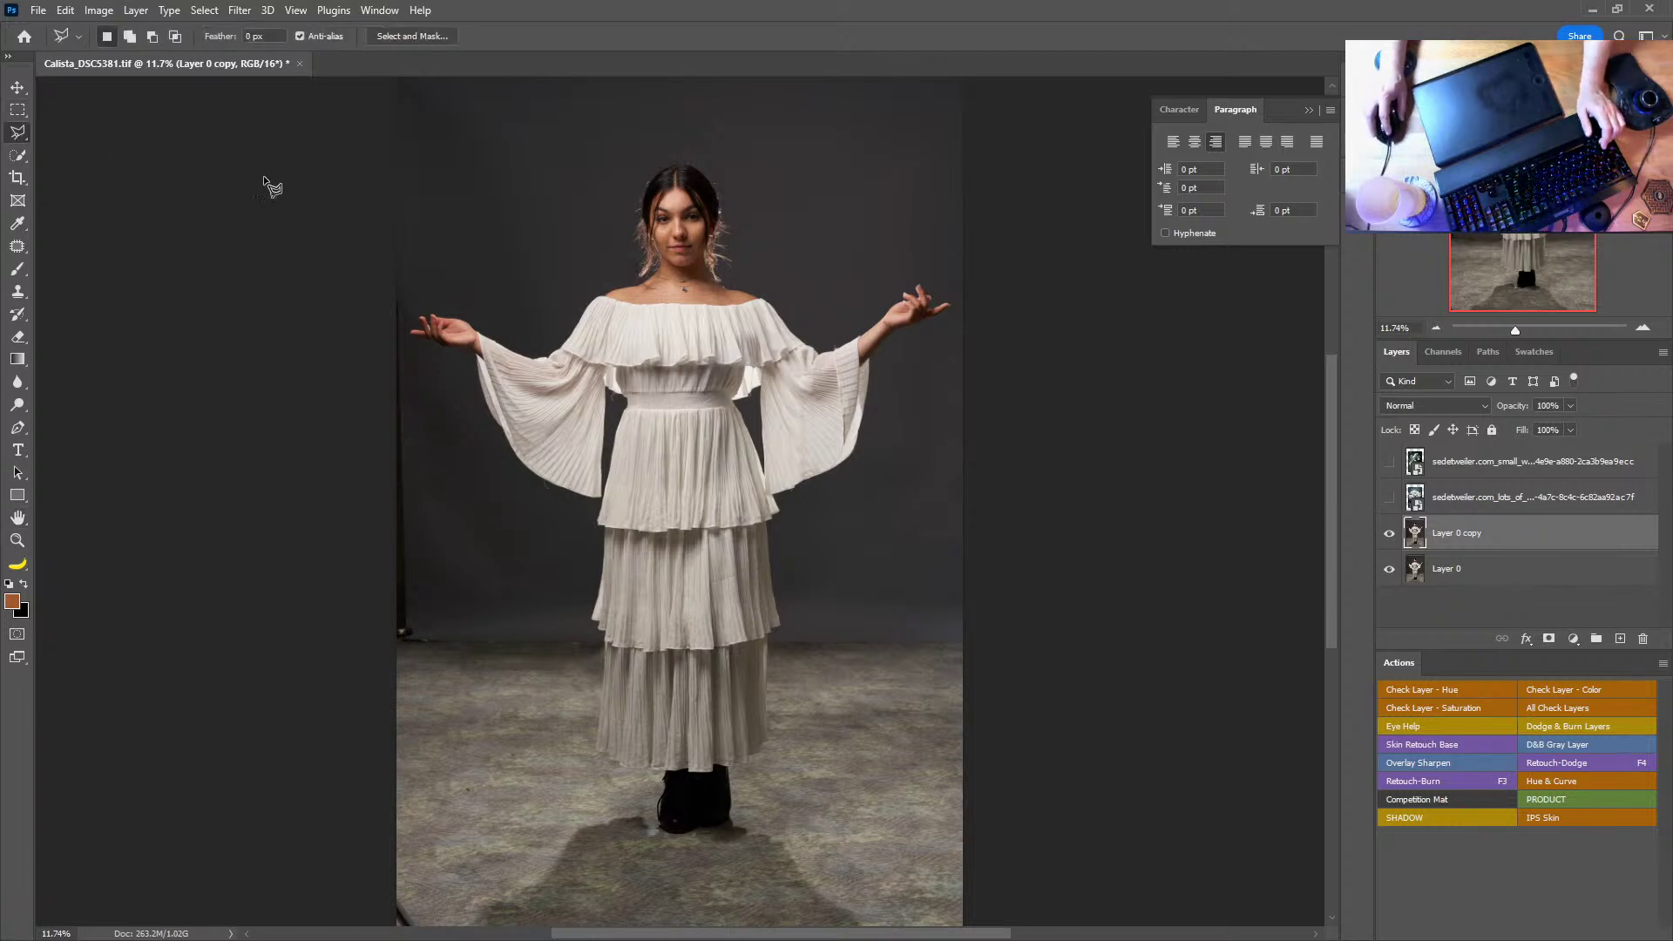
pyautogui.click(399, 110)
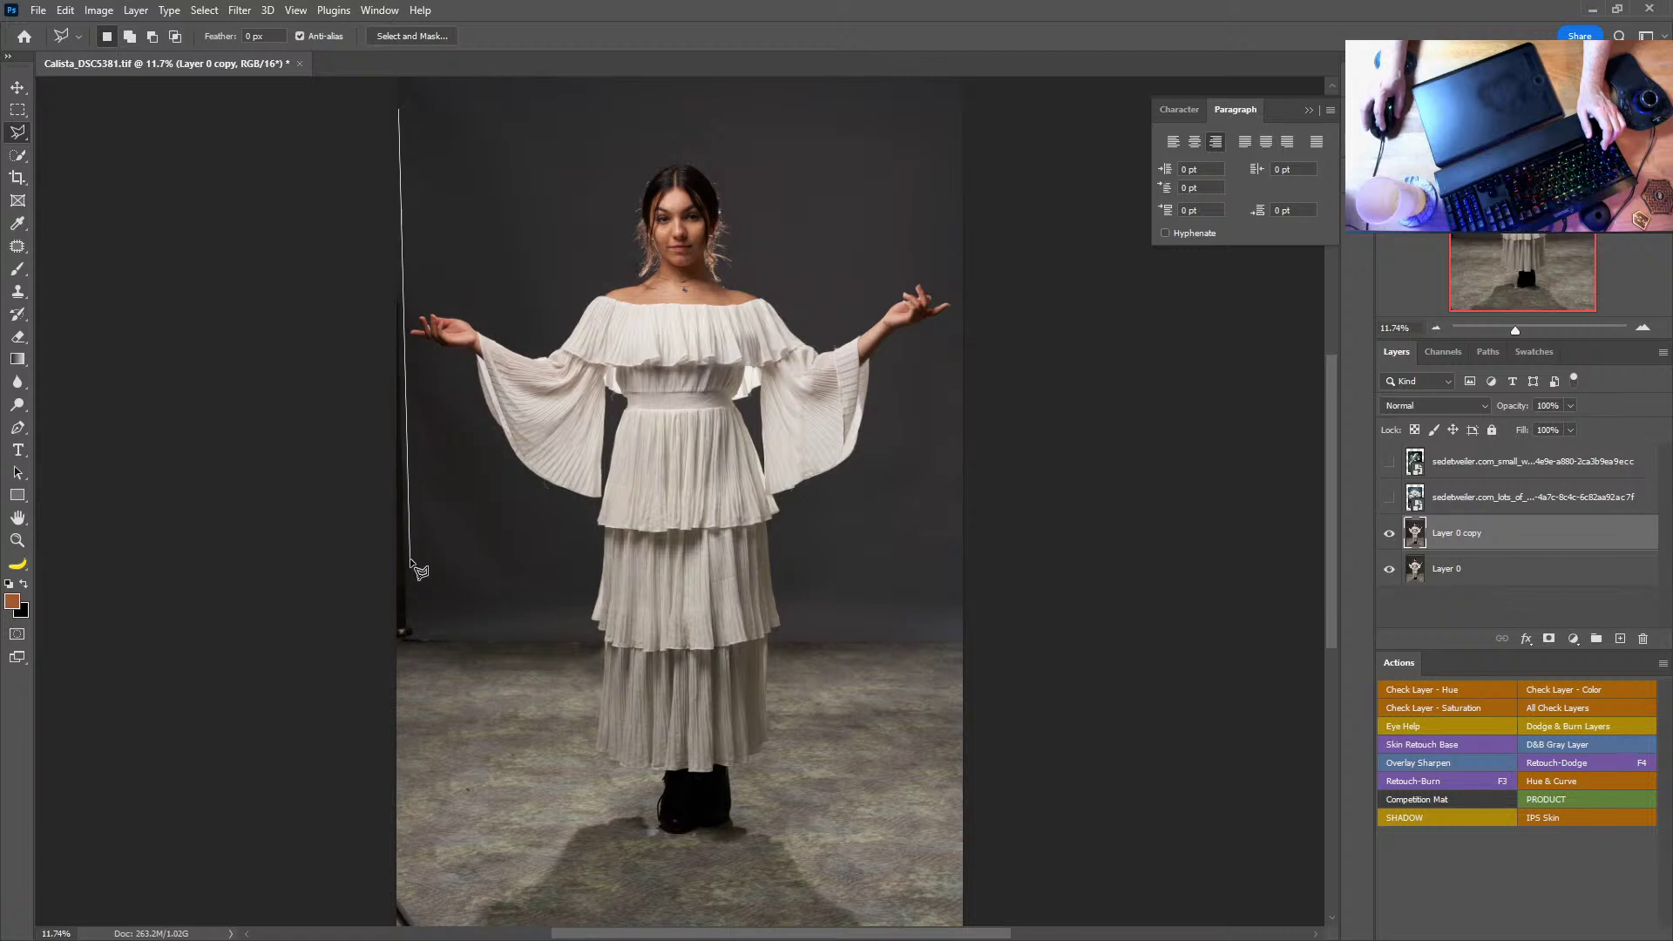
pyautogui.click(413, 614)
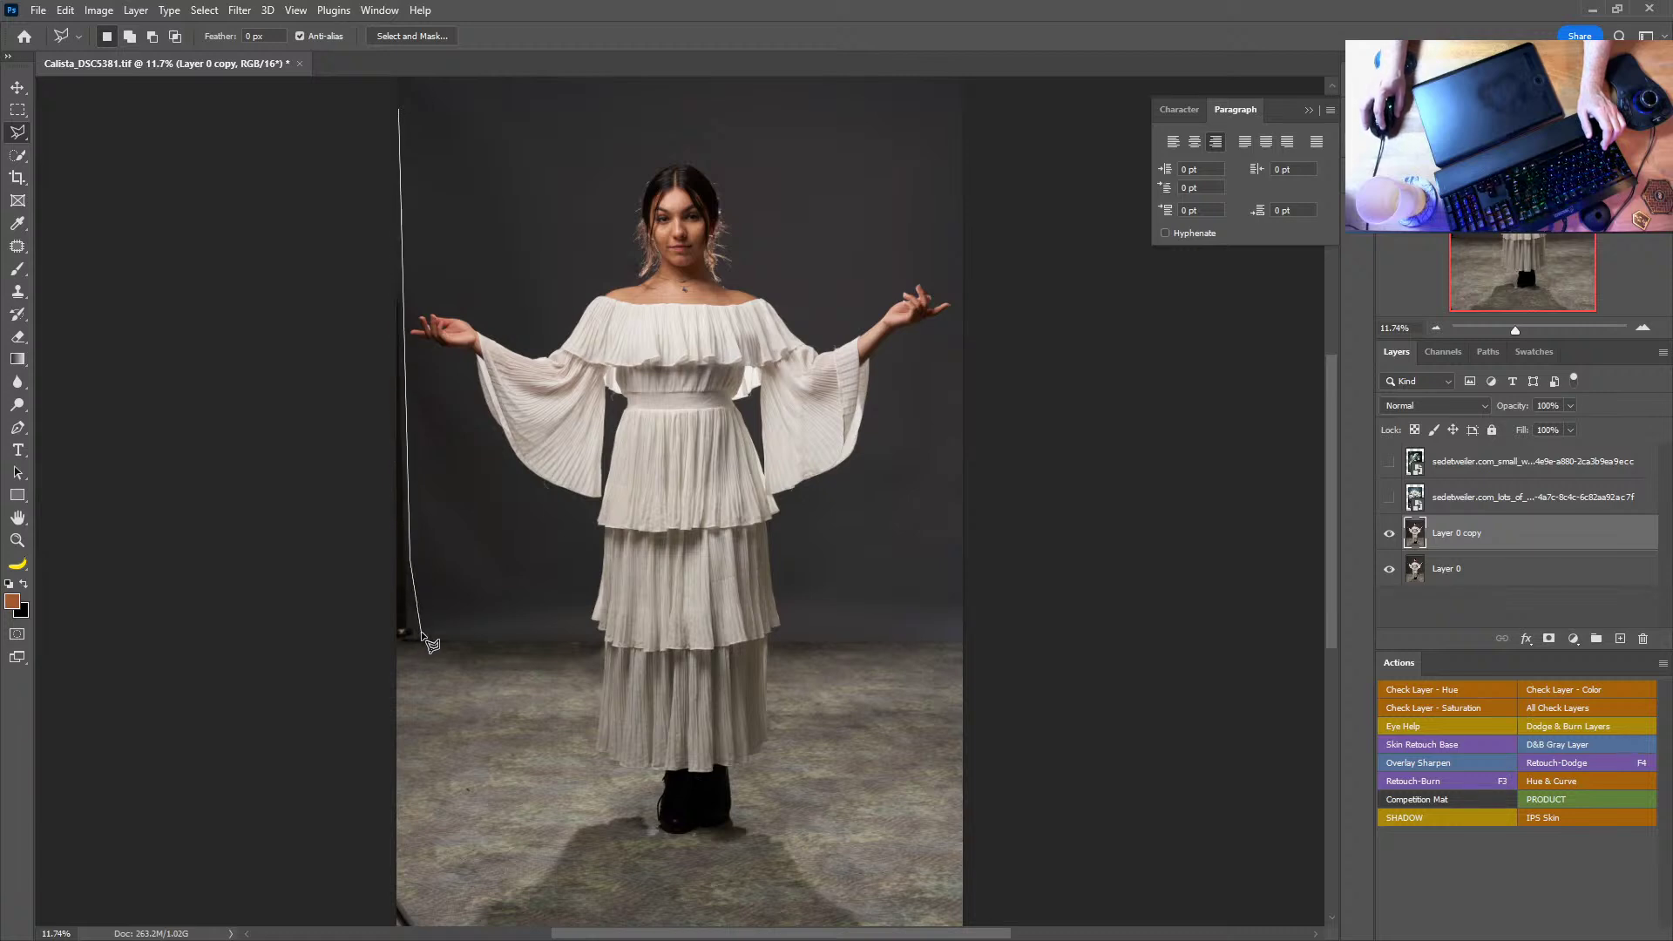
pyautogui.click(376, 647)
pyautogui.doubleClick(366, 123)
pyautogui.hotkey('shift', 'BackSpace')
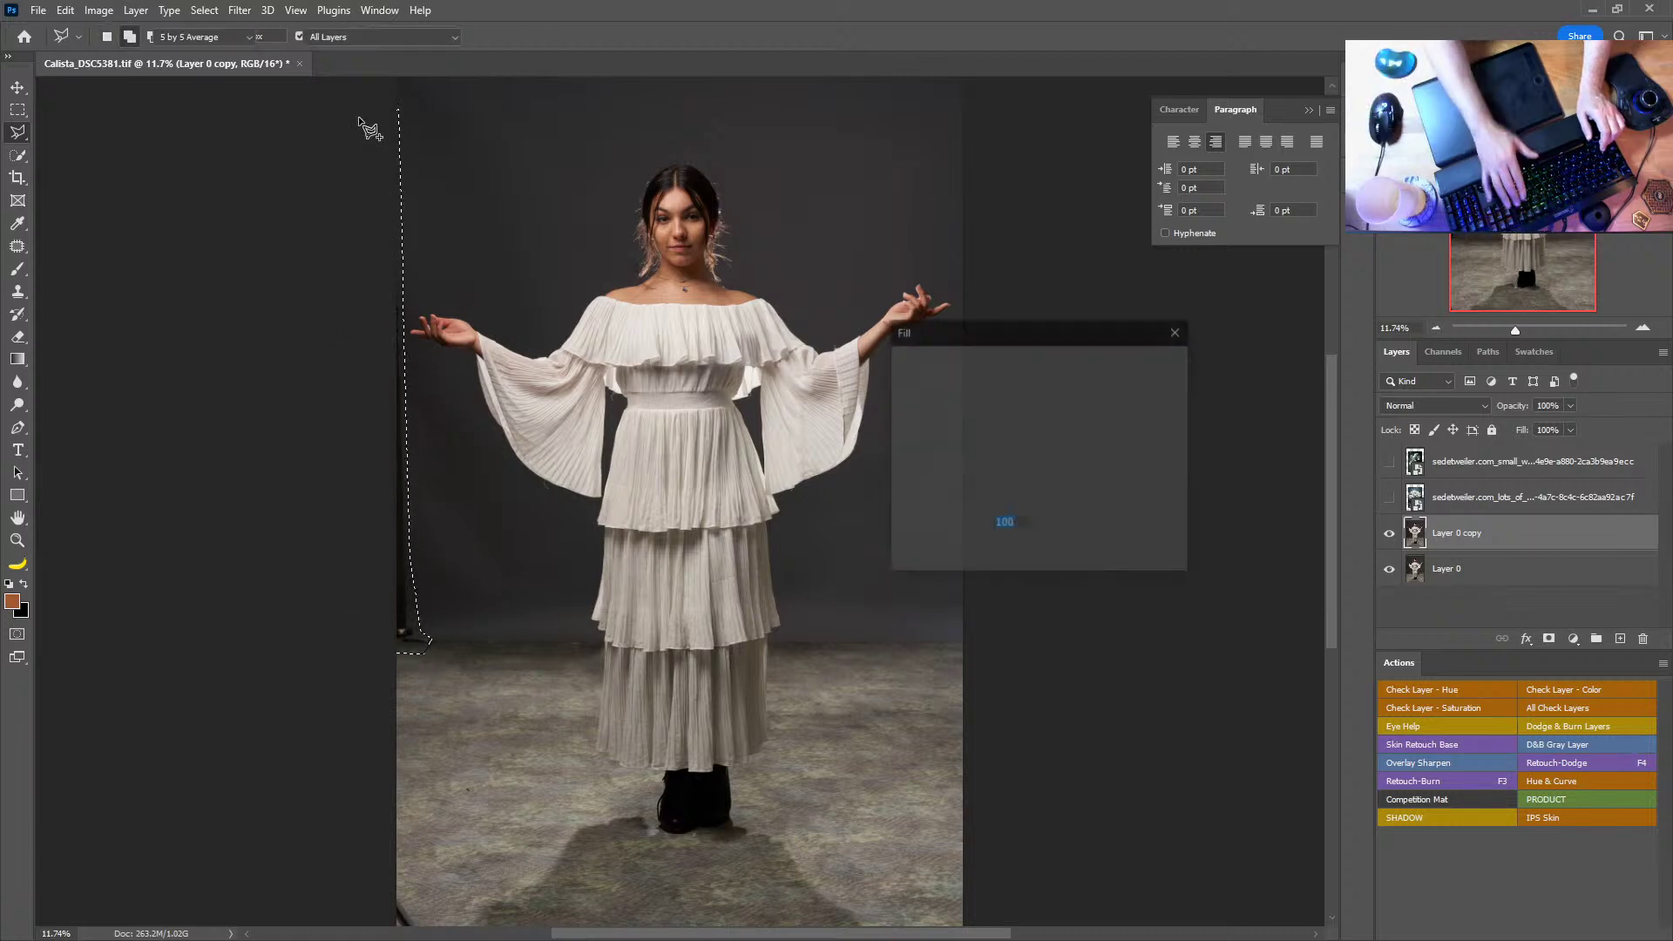
pyautogui.press('Return')
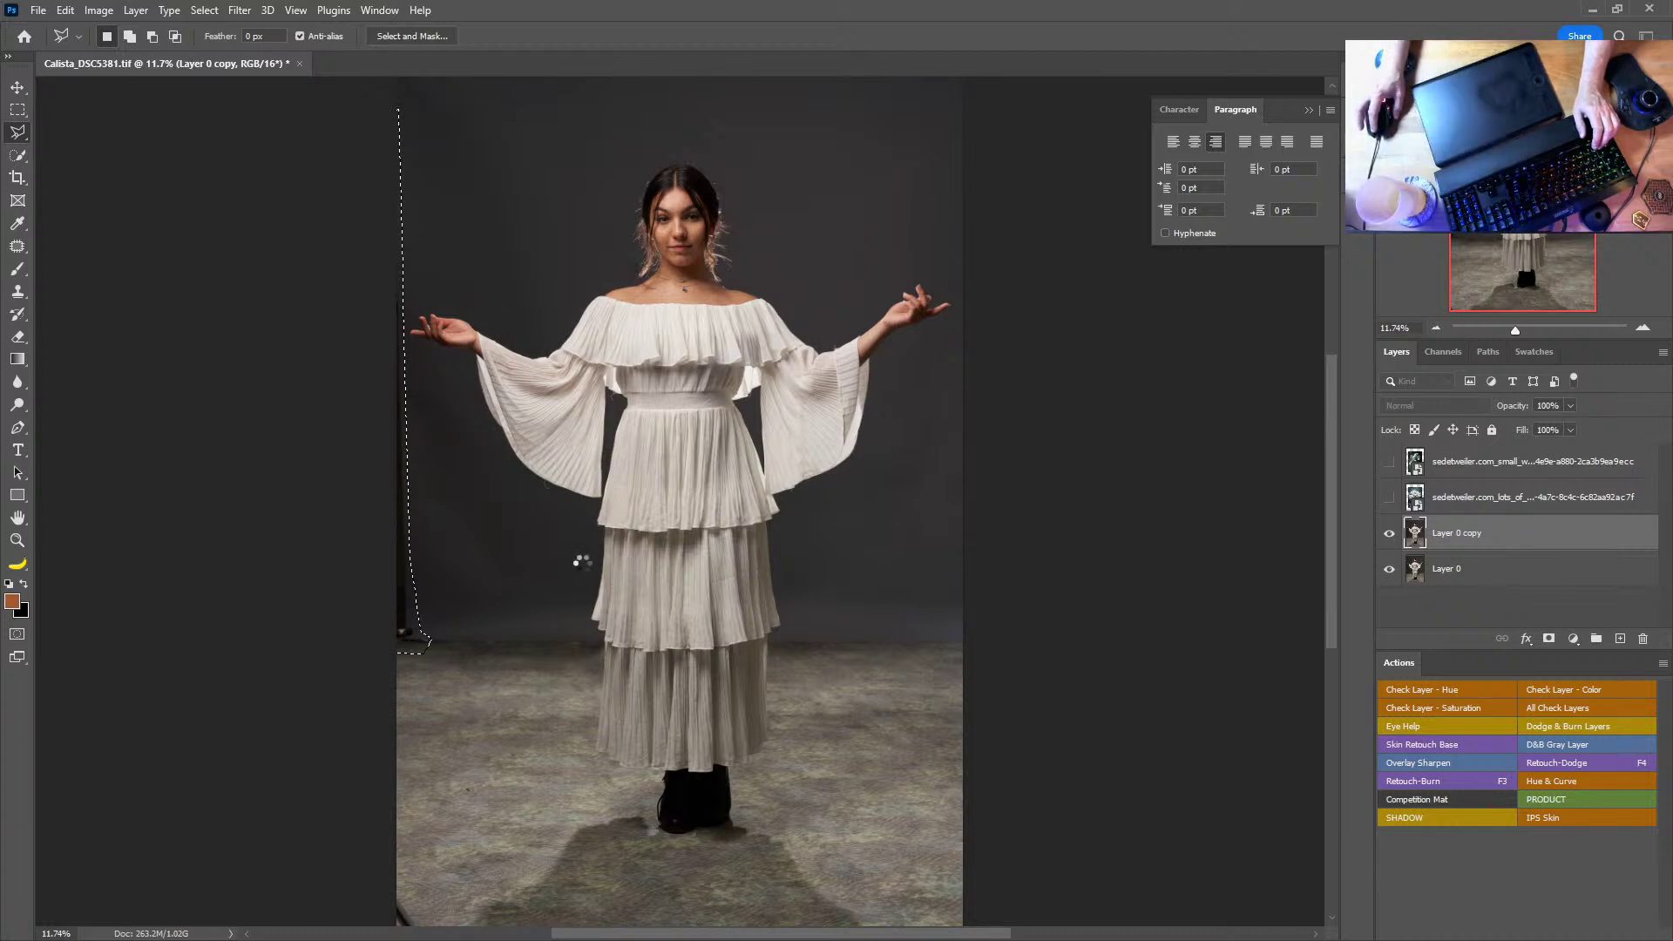
pyautogui.hotkey('ctrl', 'd')
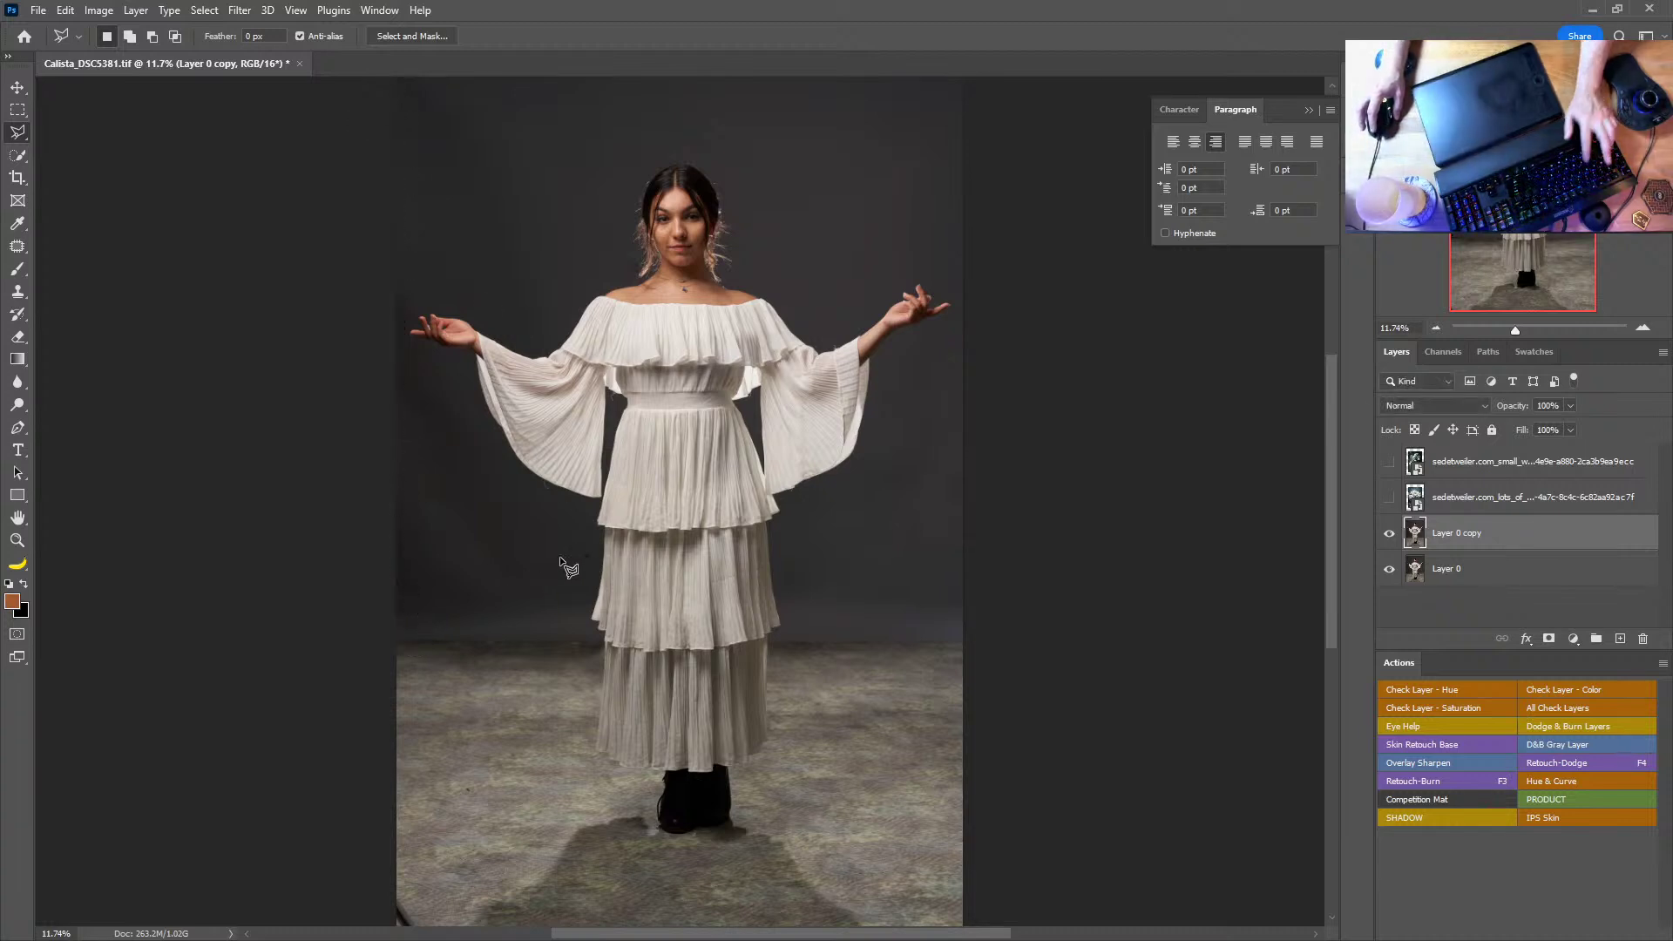
# Step: Outline the dark object in the photo's lower-left corner with the Polygonal Lasso, remove it with a Content-Aware fill, and deselect
pyautogui.moveTo(907, 640); pyautogui.dragTo(959, 475)
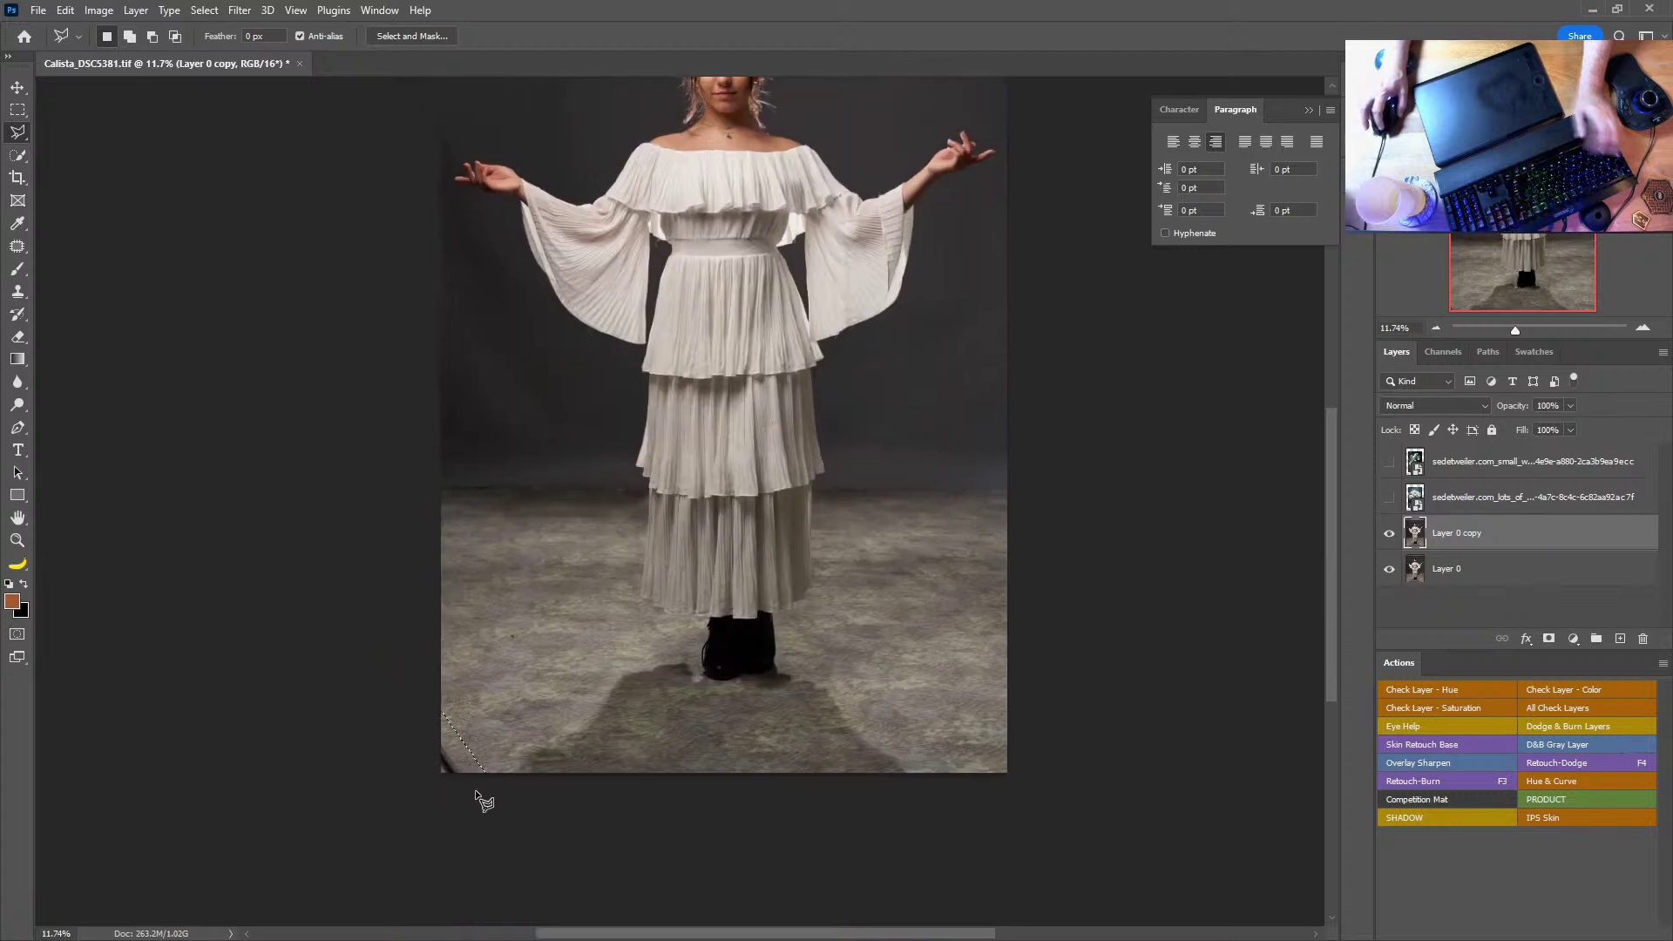
pyautogui.hotkey('shift', 'BackSpace')
pyautogui.press('Return')
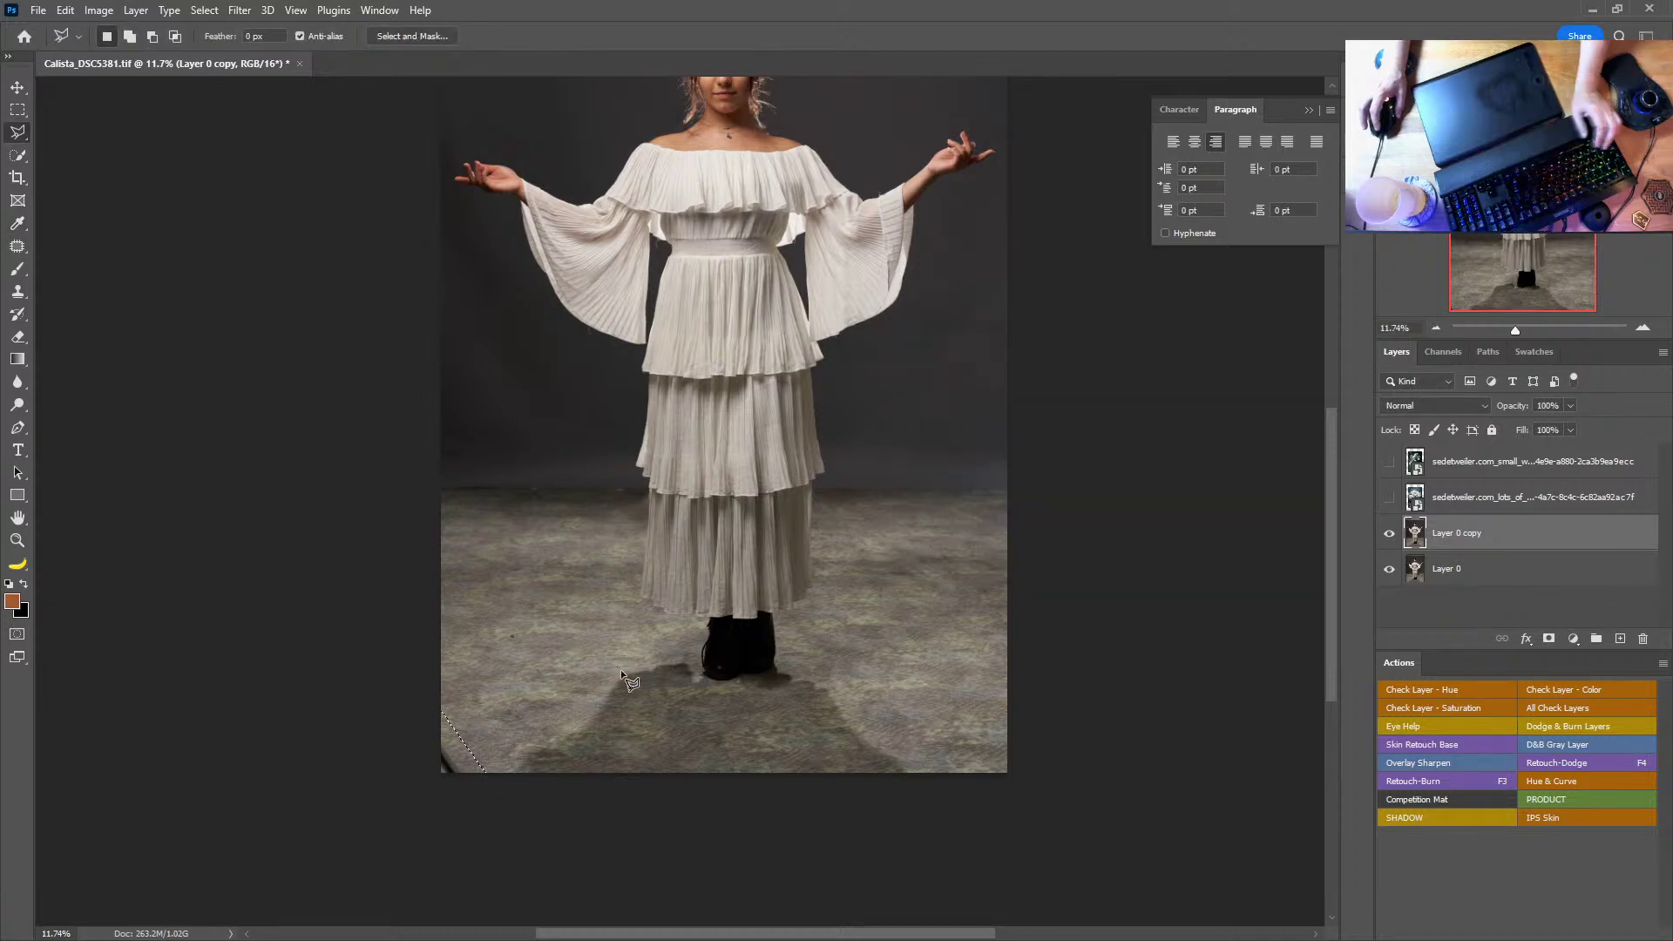
pyautogui.scroll(3, 674, 532)
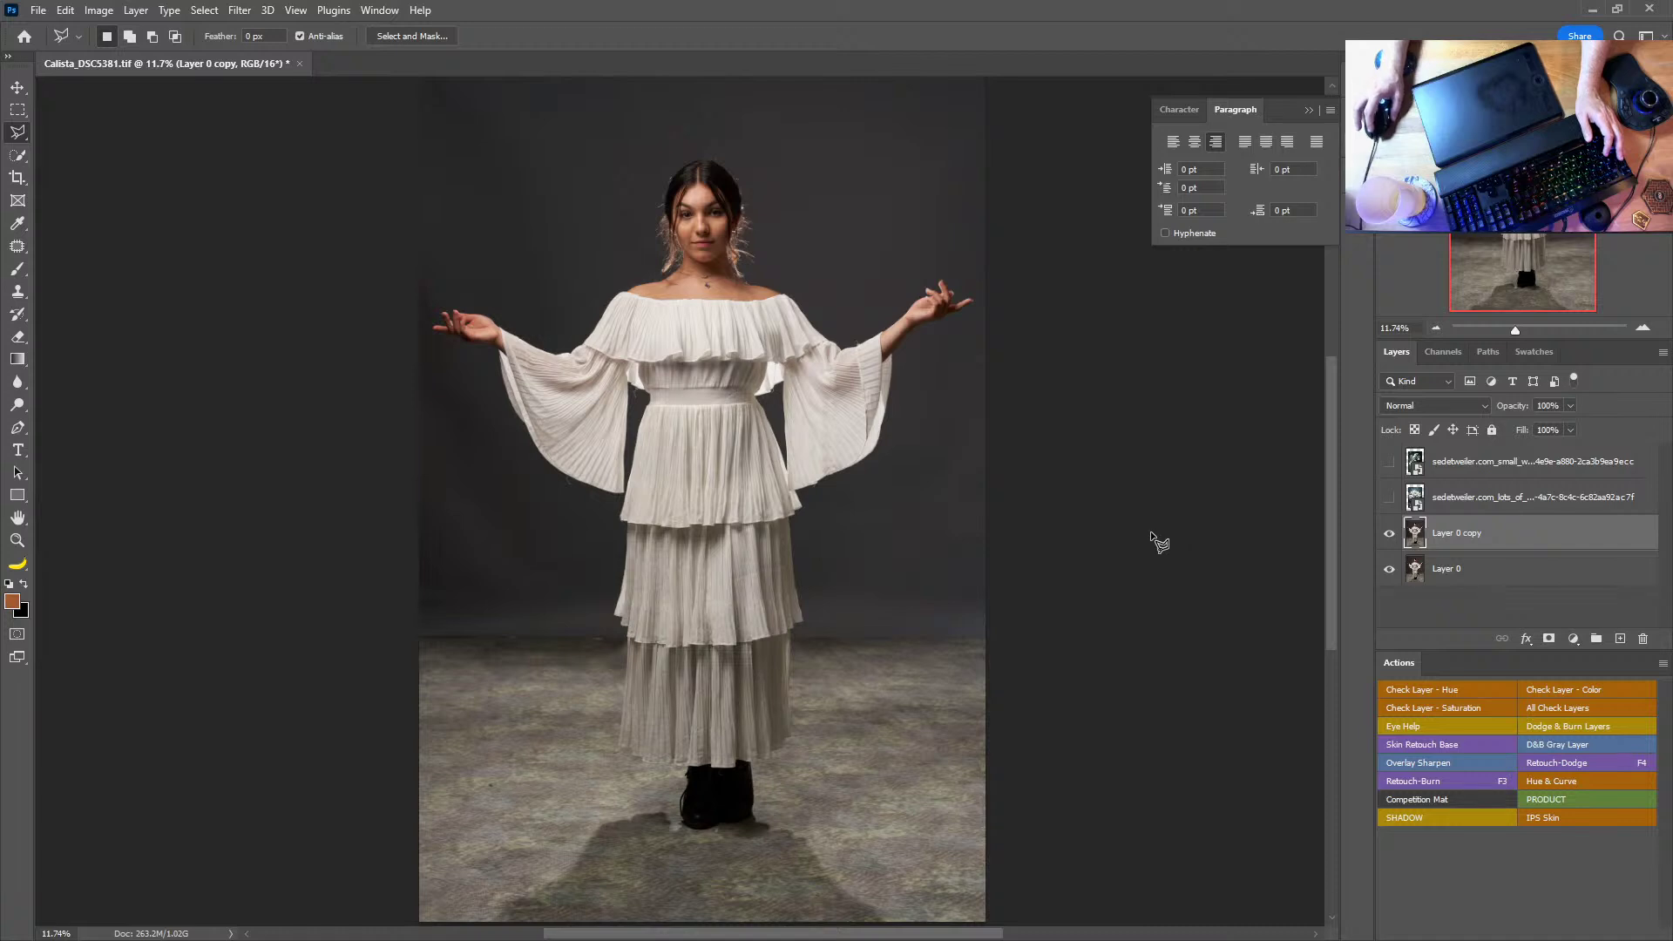
pyautogui.click(19, 520)
pyautogui.hscroll(1, 562, 563)
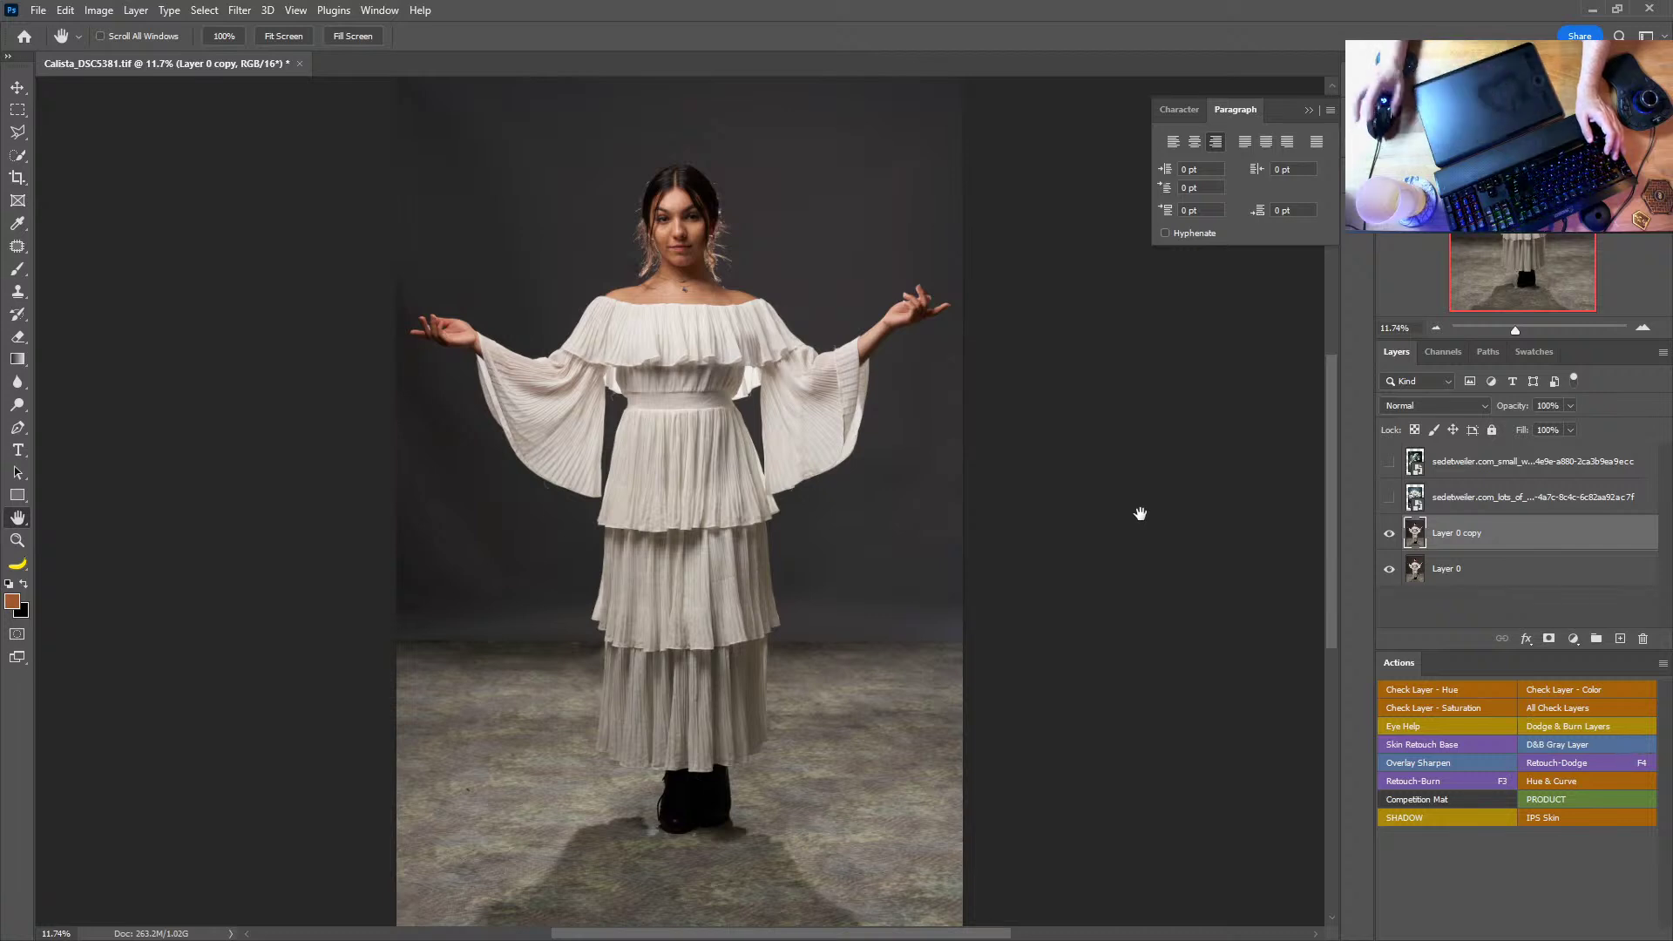
# Step: Show the lots_of_white_flowers_and_trees layer, scale it to 129.80% to span the photo's full width, and shift it upward
pyautogui.click(19, 89)
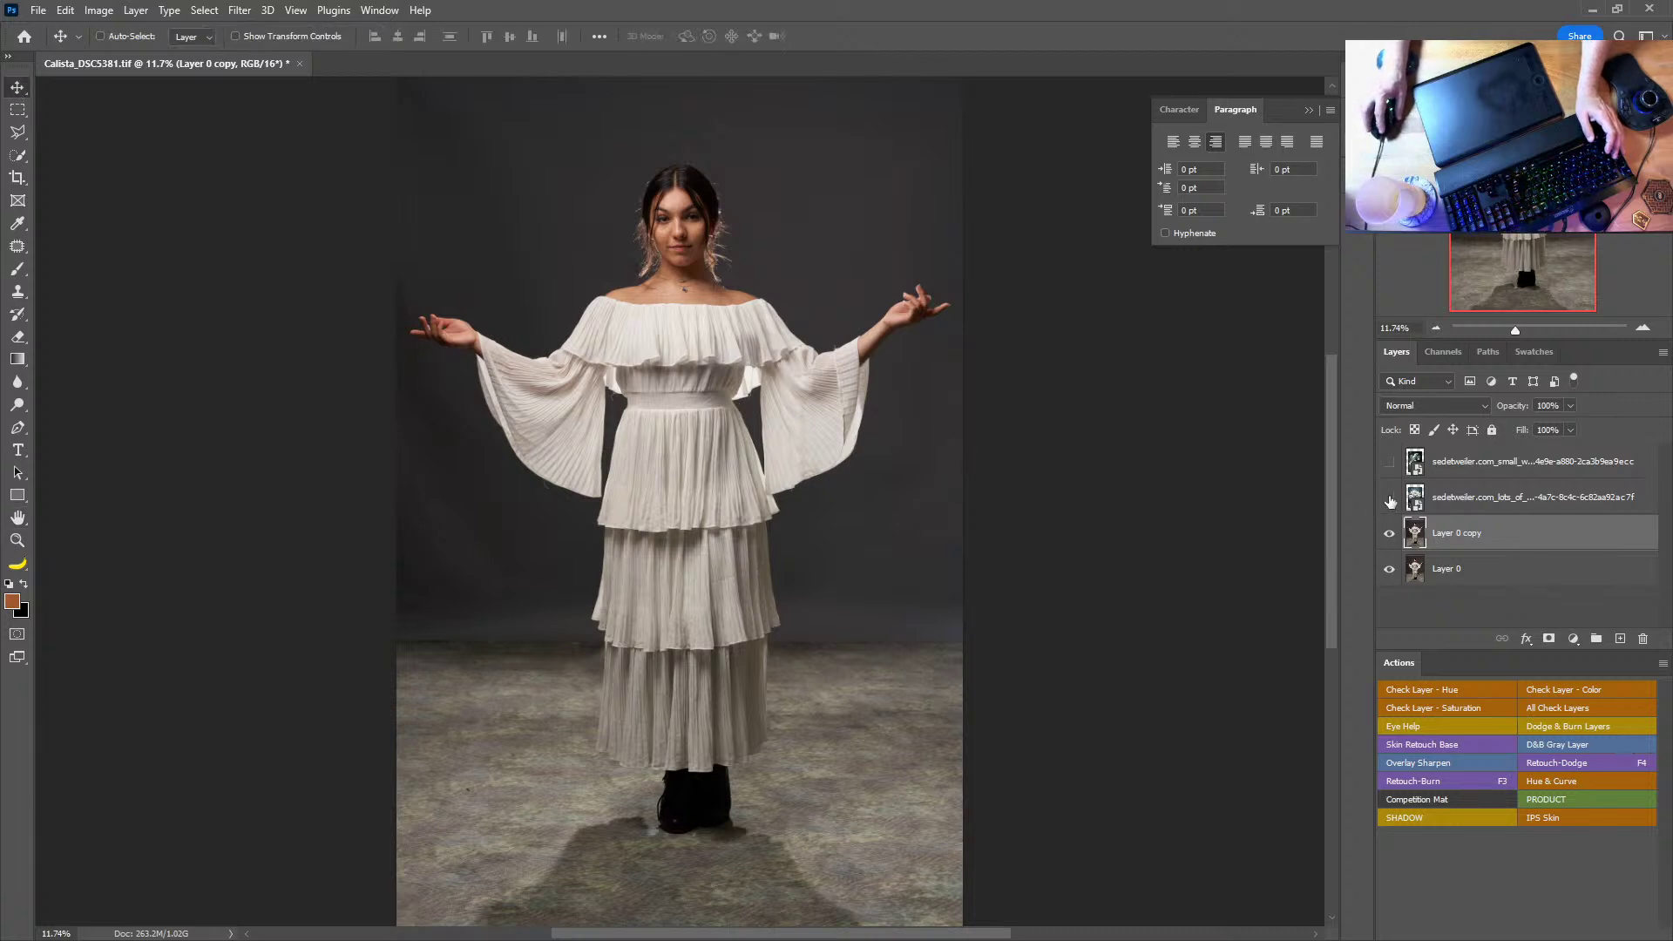
pyautogui.click(1486, 503)
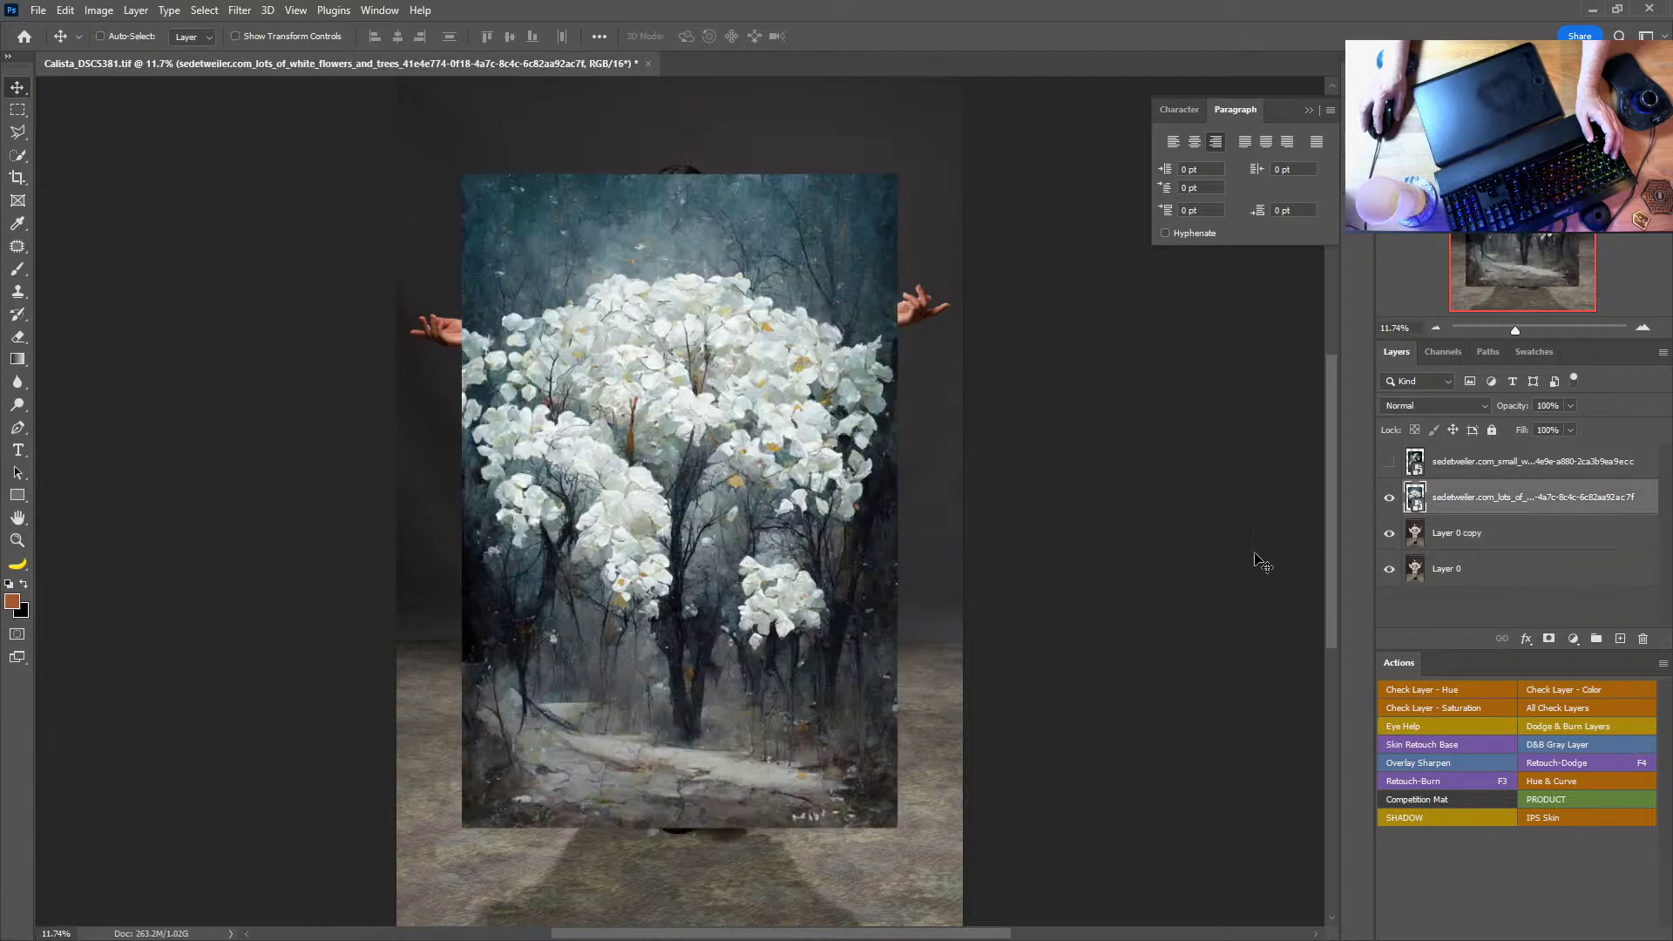
pyautogui.hotkey('ctrl', 't')
pyautogui.moveTo(833, 475); pyautogui.dragTo(780, 425)
pyautogui.scroll(-2, 775, 423)
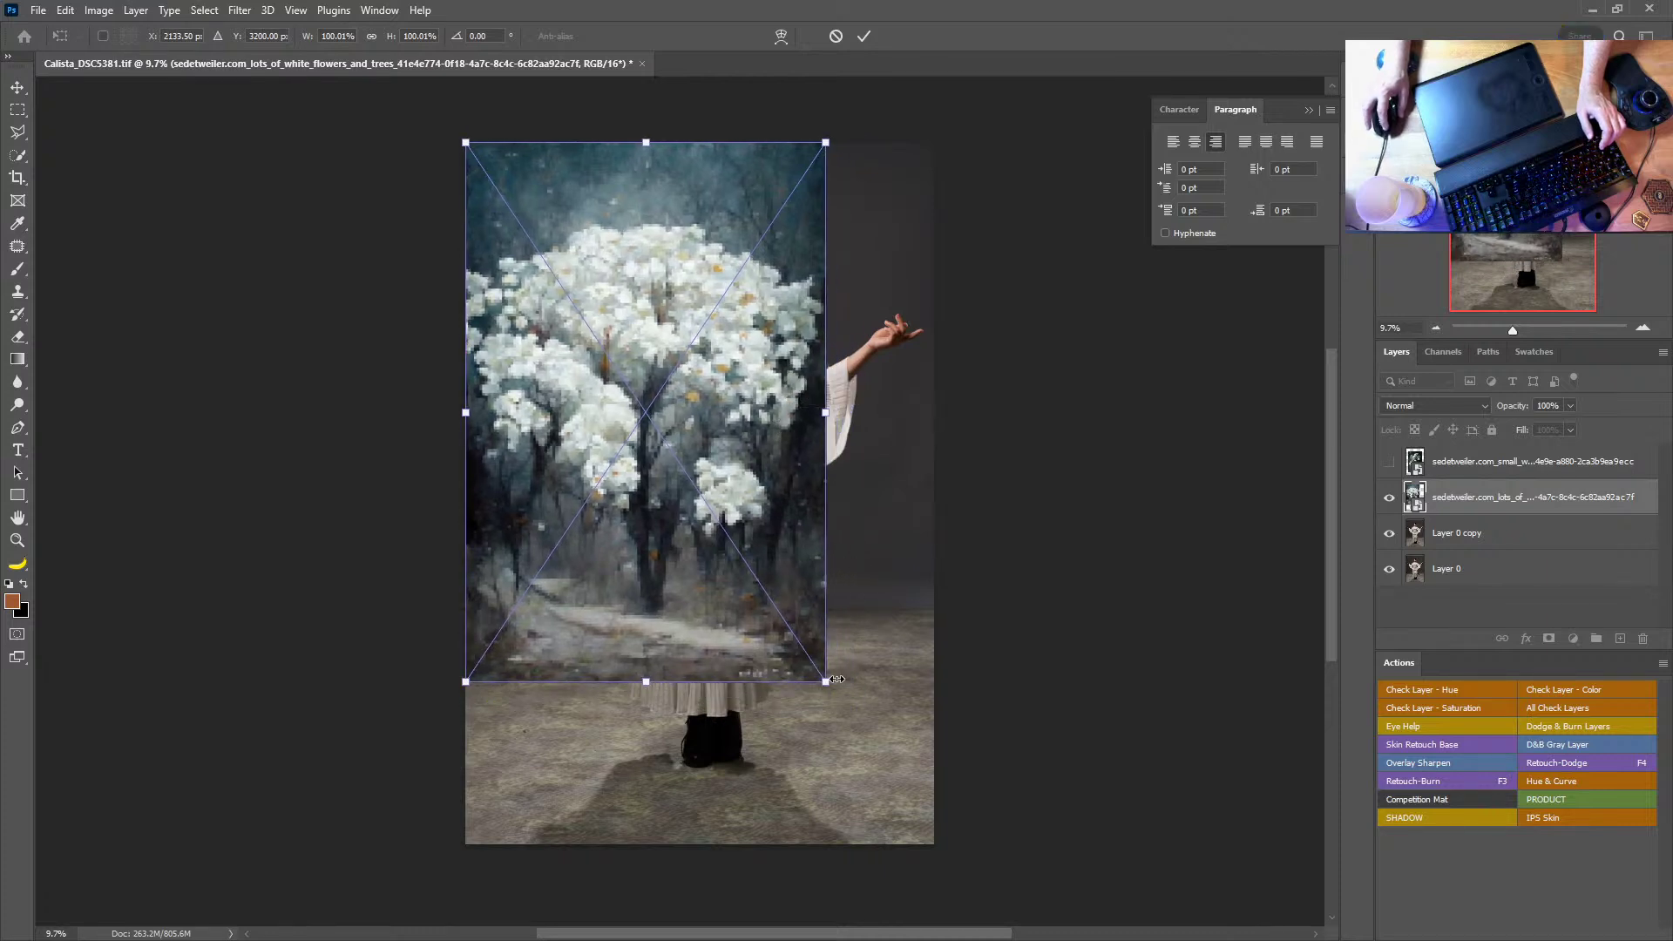
pyautogui.moveTo(825, 680); pyautogui.dragTo(935, 841)
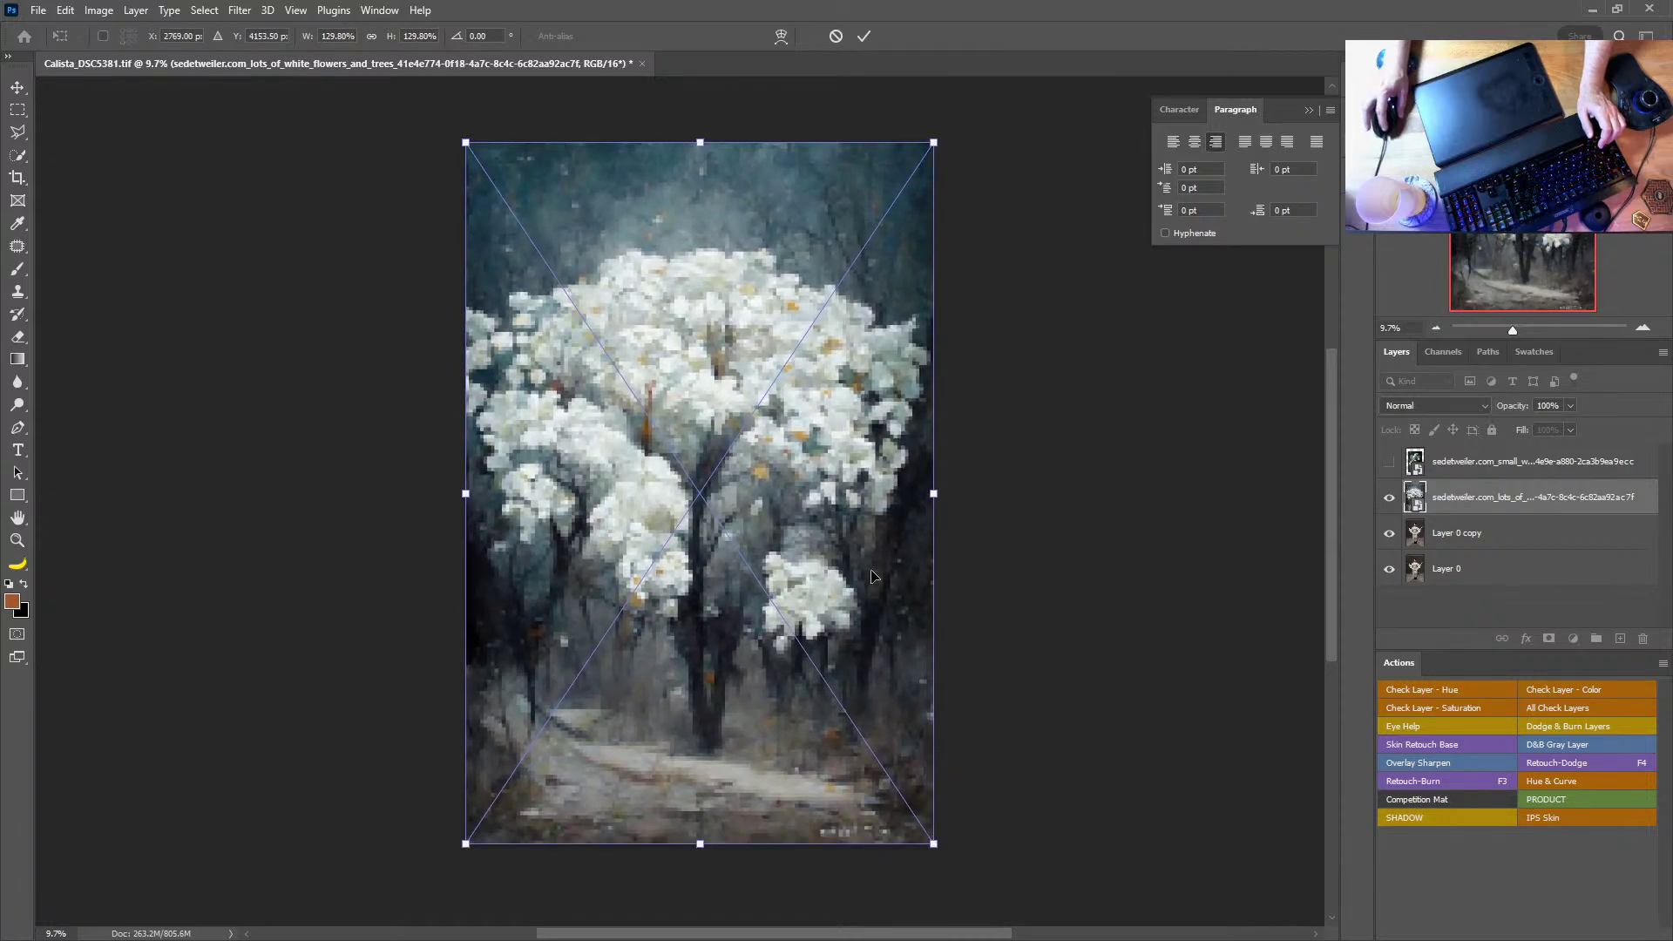
pyautogui.moveTo(907, 539); pyautogui.dragTo(908, 455)
pyautogui.press('Return')
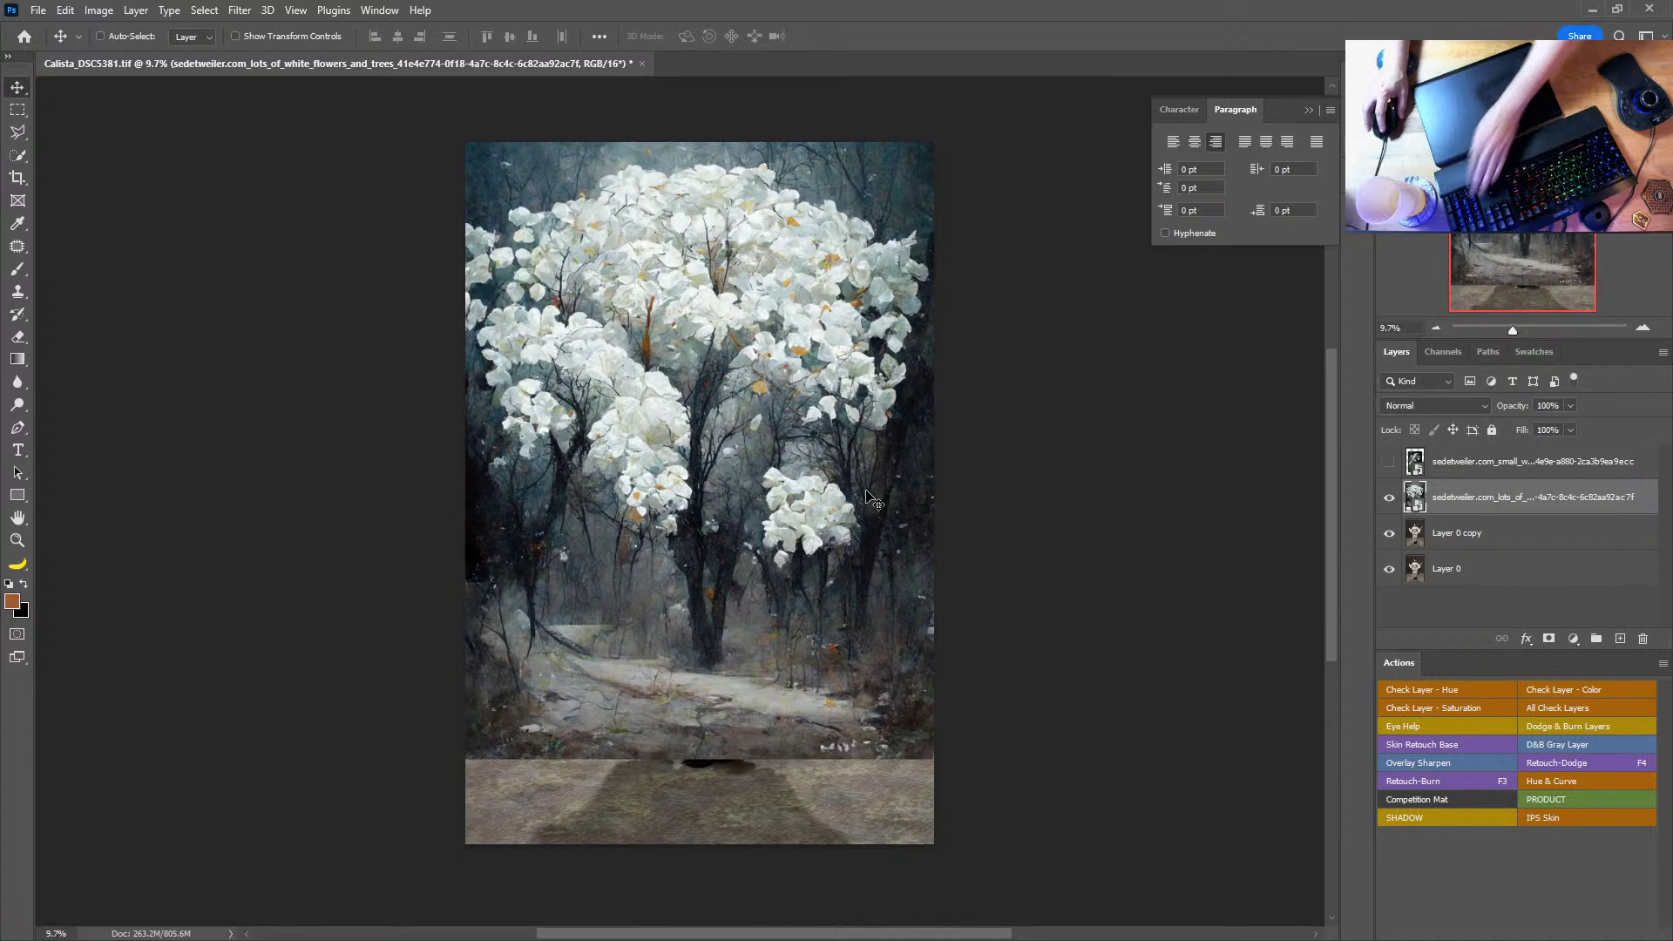
# Step: Lower the tree artwork's opacity to 50%, move it slightly down to align it with the woman, and restore the opacity to 100%
pyautogui.press('5')
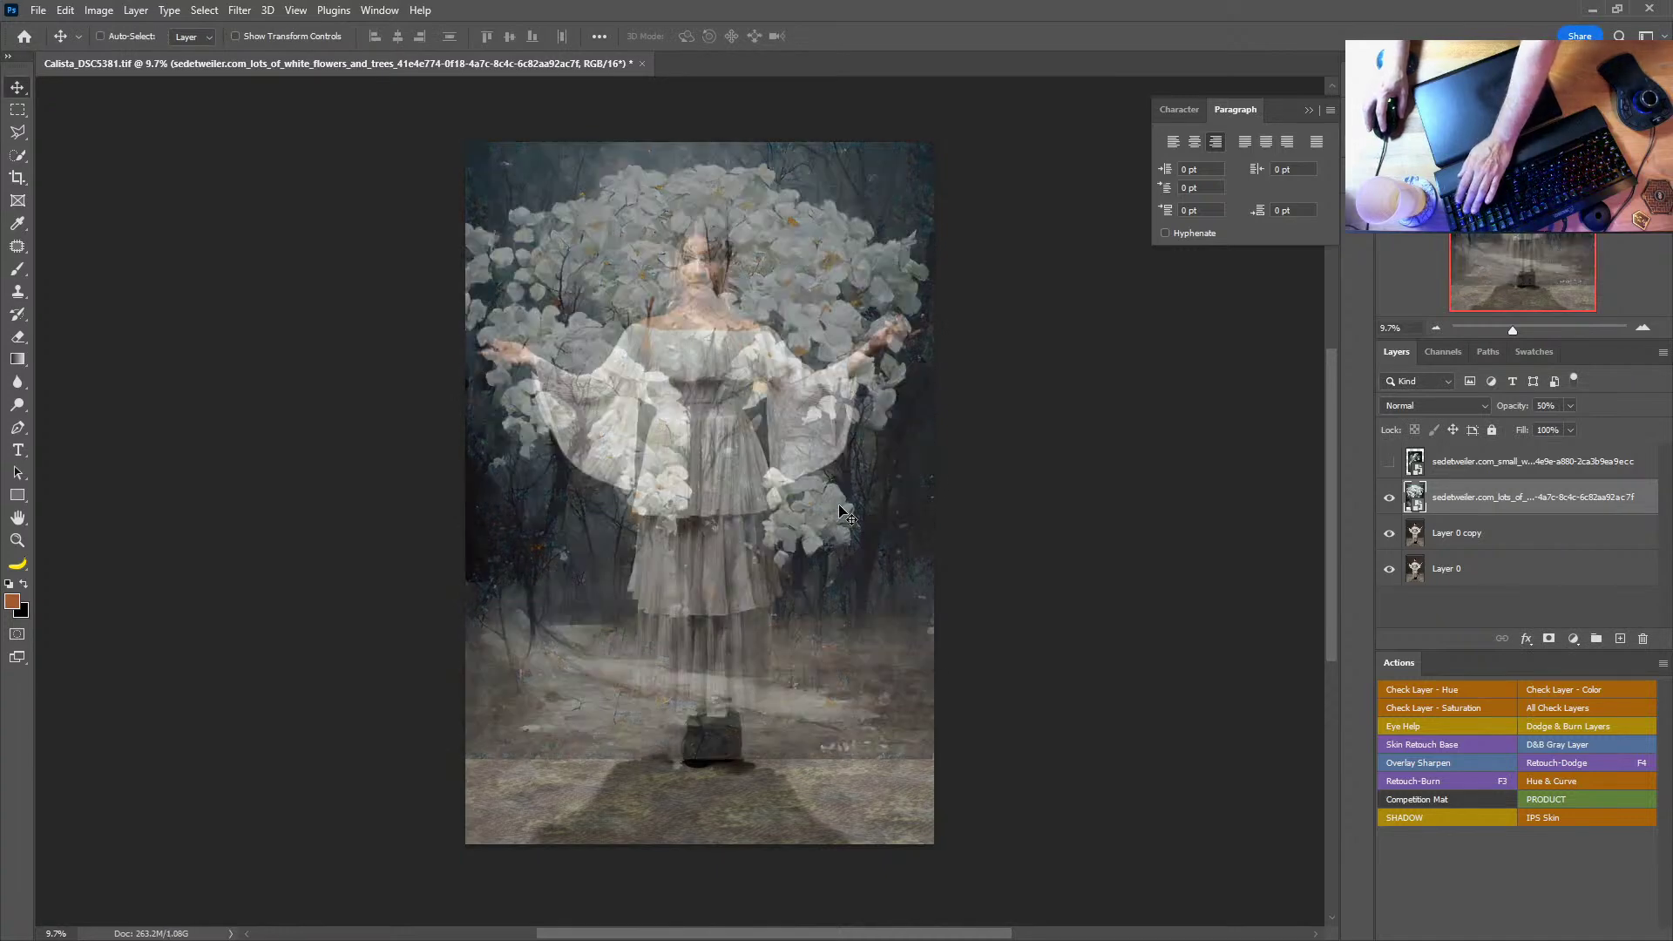
pyautogui.moveTo(841, 511); pyautogui.dragTo(827, 552)
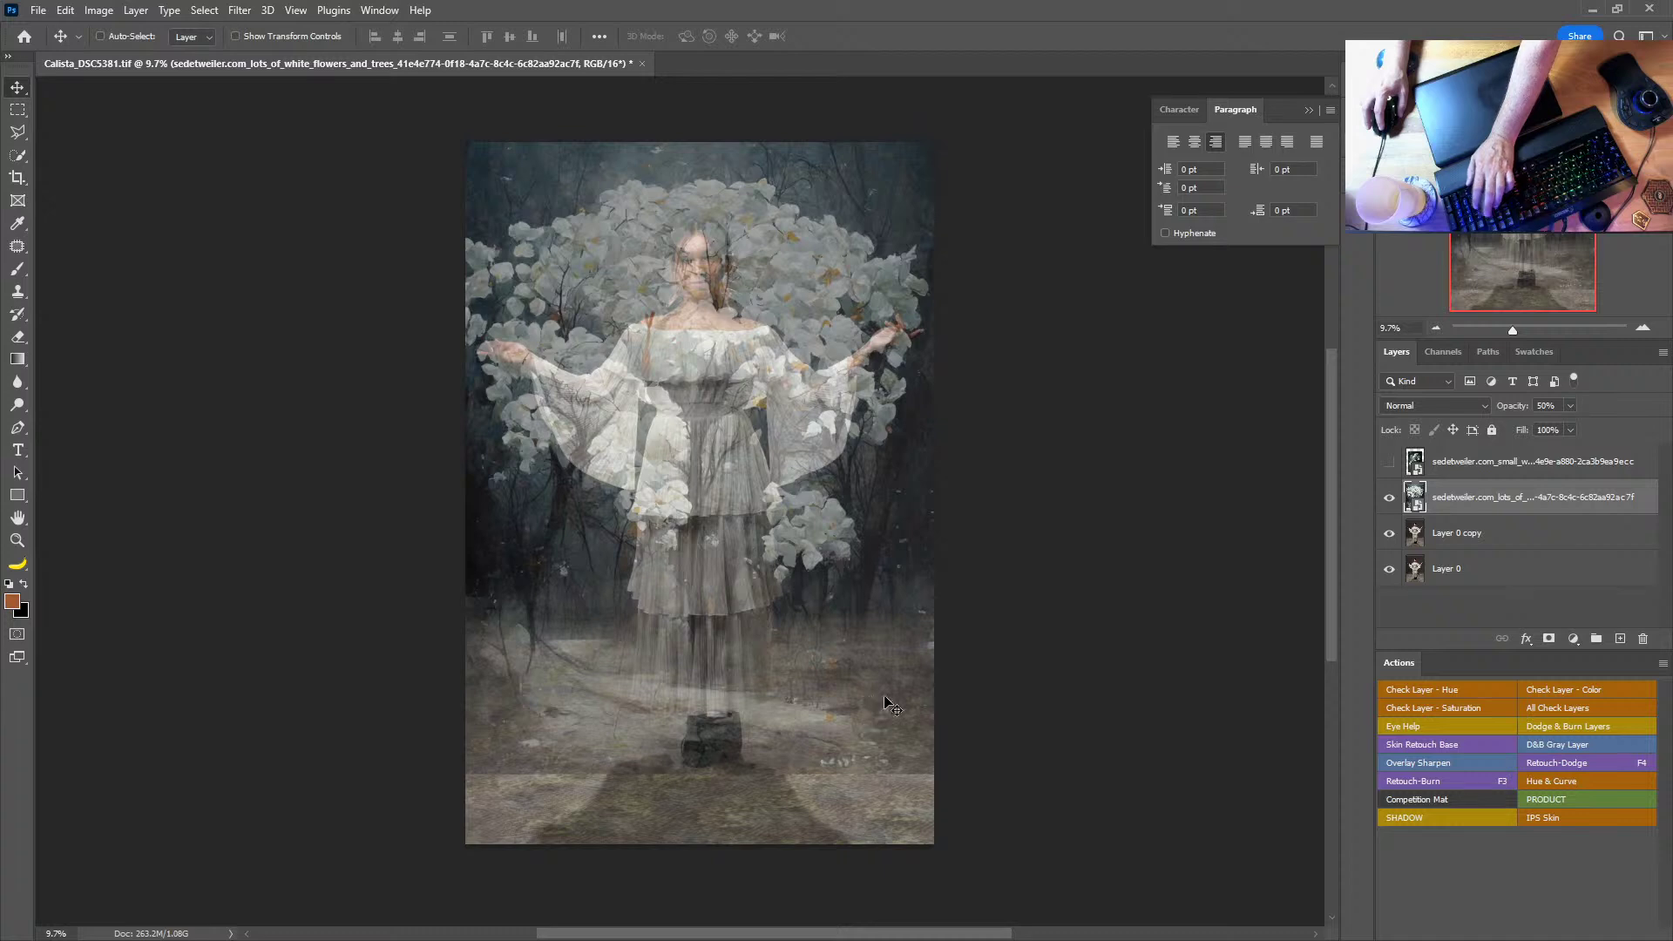
pyautogui.press('0')
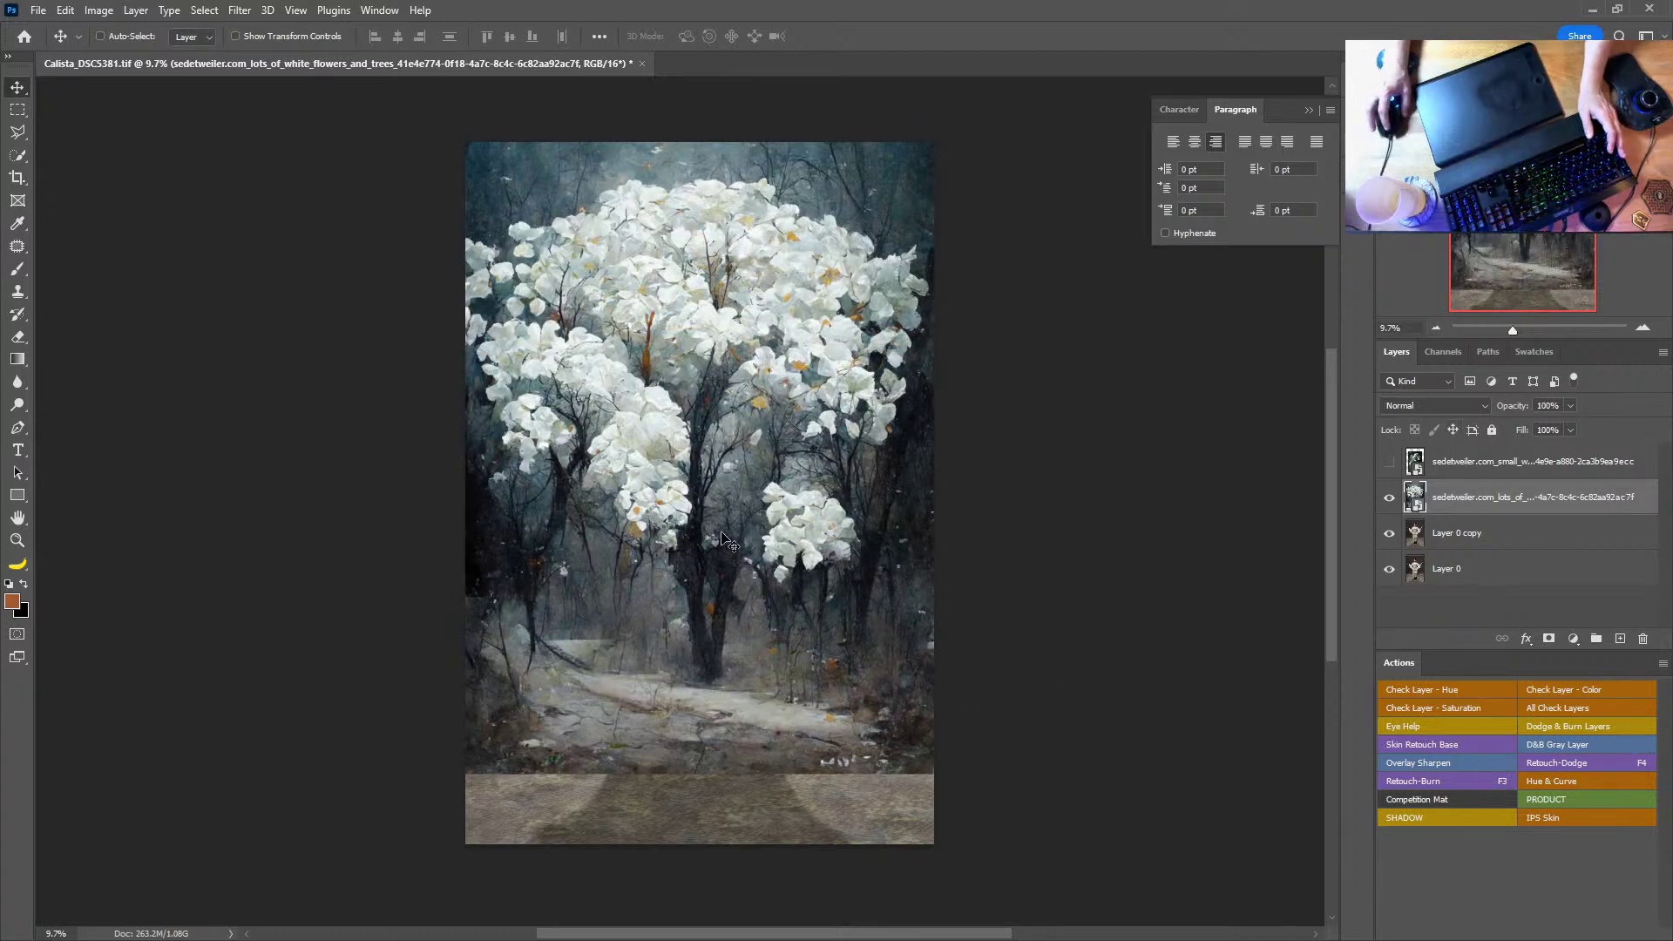
# Step: Load the woman's saved selection from channel 1 as a new selection over the tree artwork
pyautogui.click(204, 10)
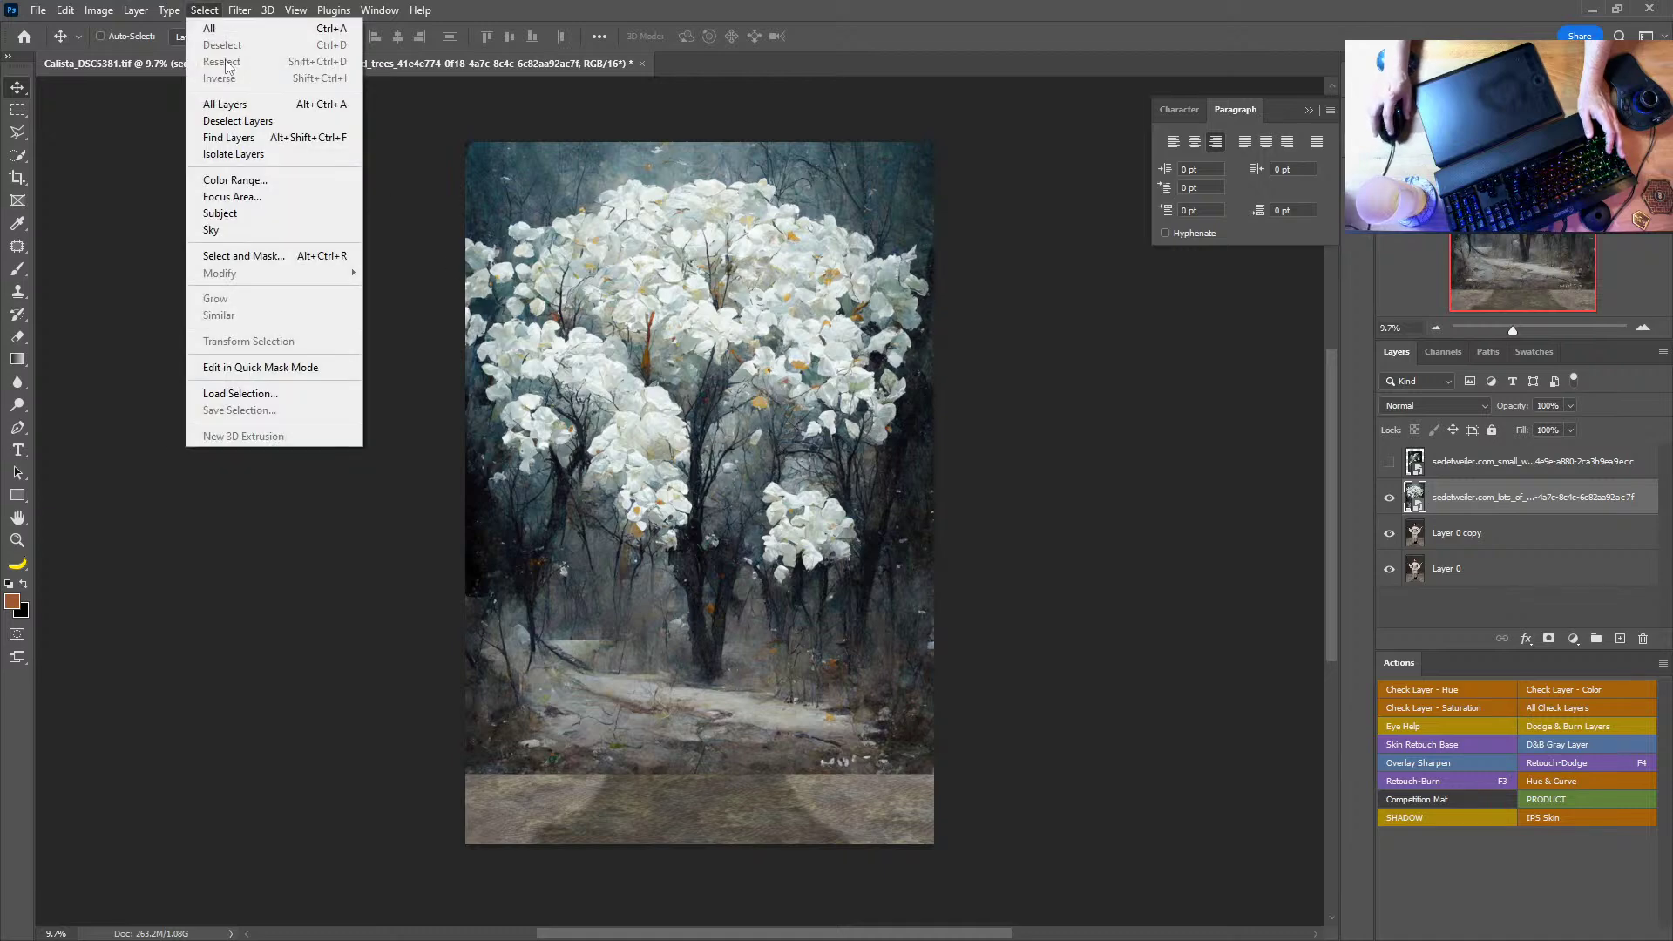
pyautogui.click(318, 391)
pyautogui.click(819, 288)
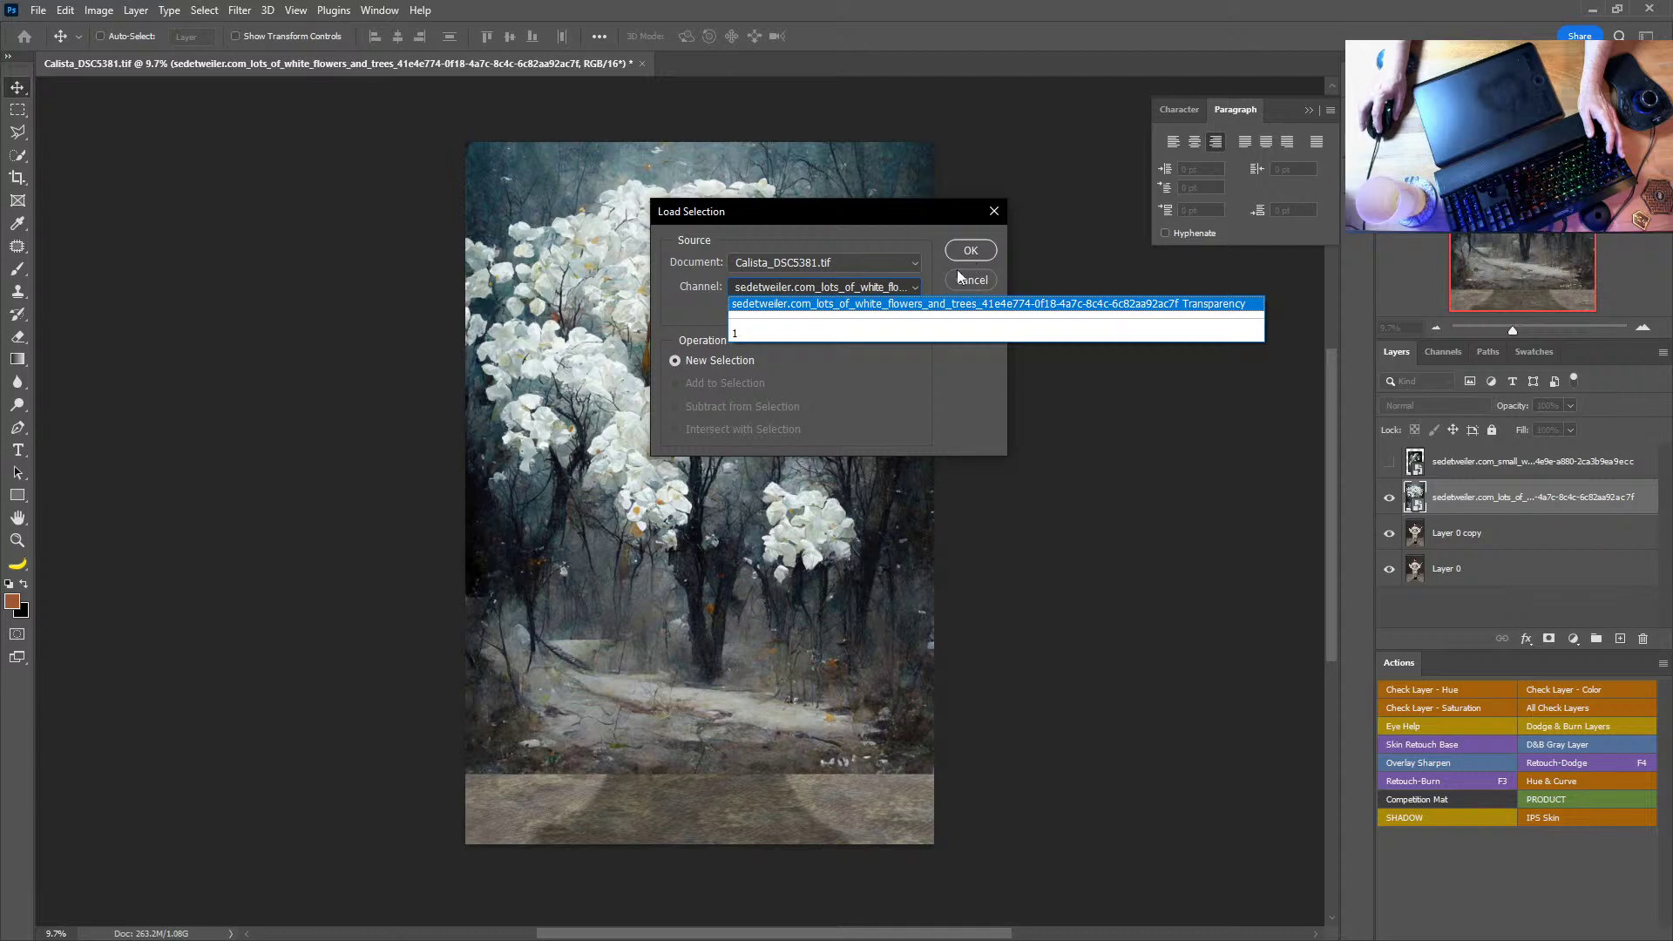
pyautogui.click(856, 333)
pyautogui.click(970, 251)
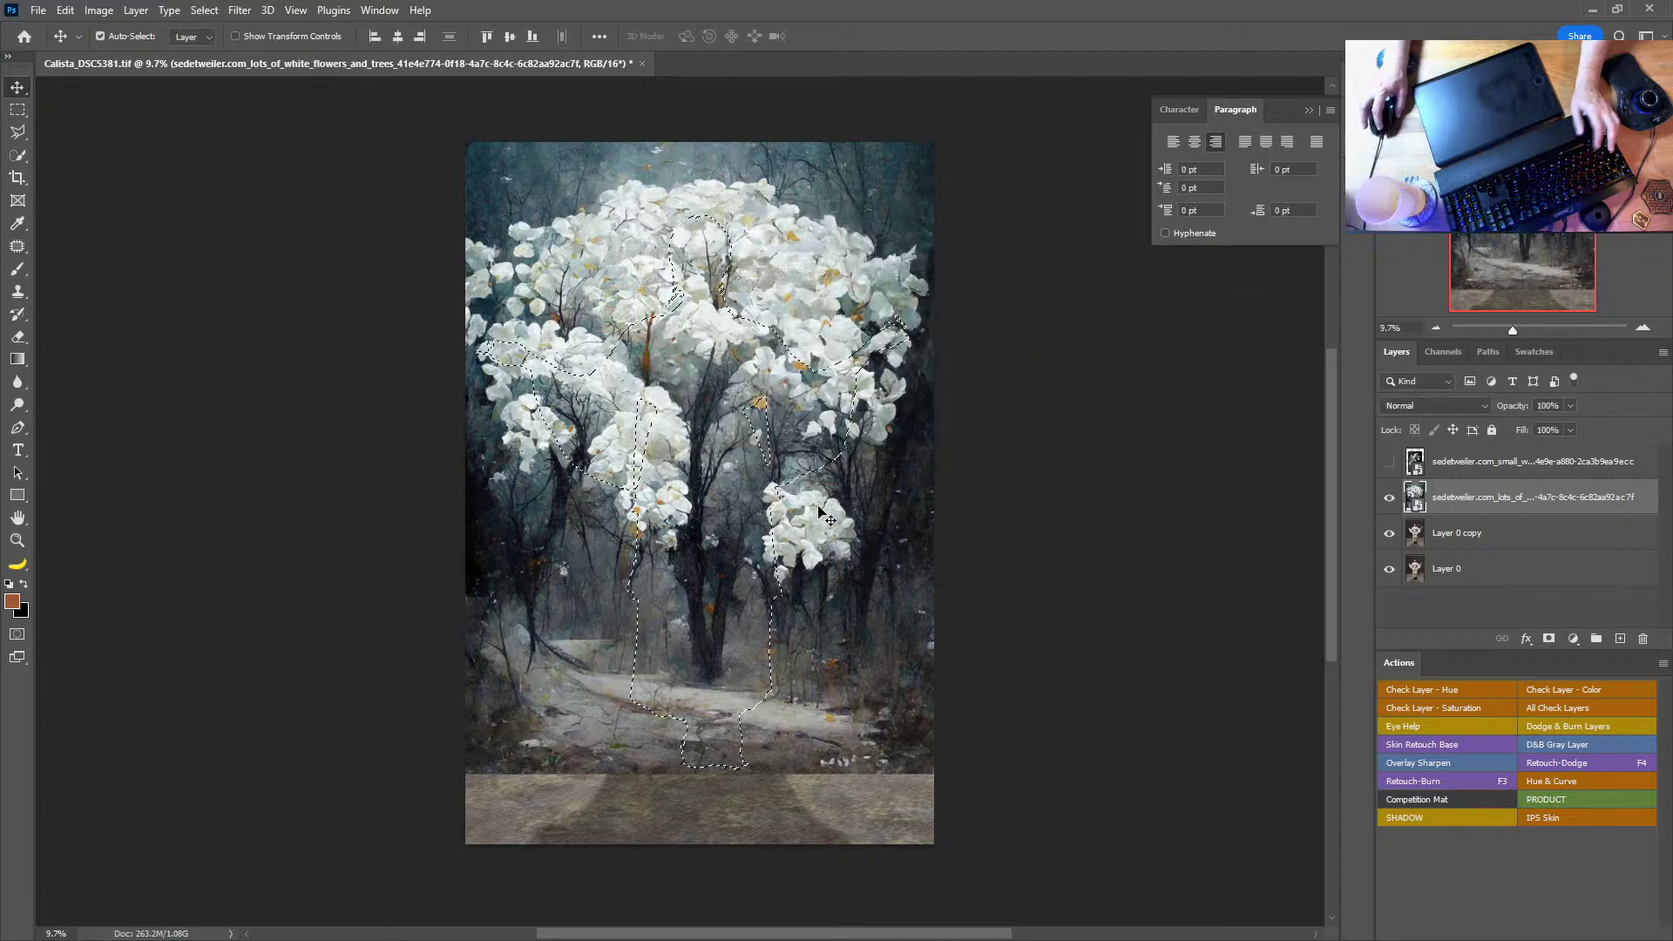
# Step: Reload the woman's selection from channel 1 and add it to the tree artwork layer as an inverted mask so she shows through
pyautogui.hotkey('ctrl', 'd')
pyautogui.click(1443, 351)
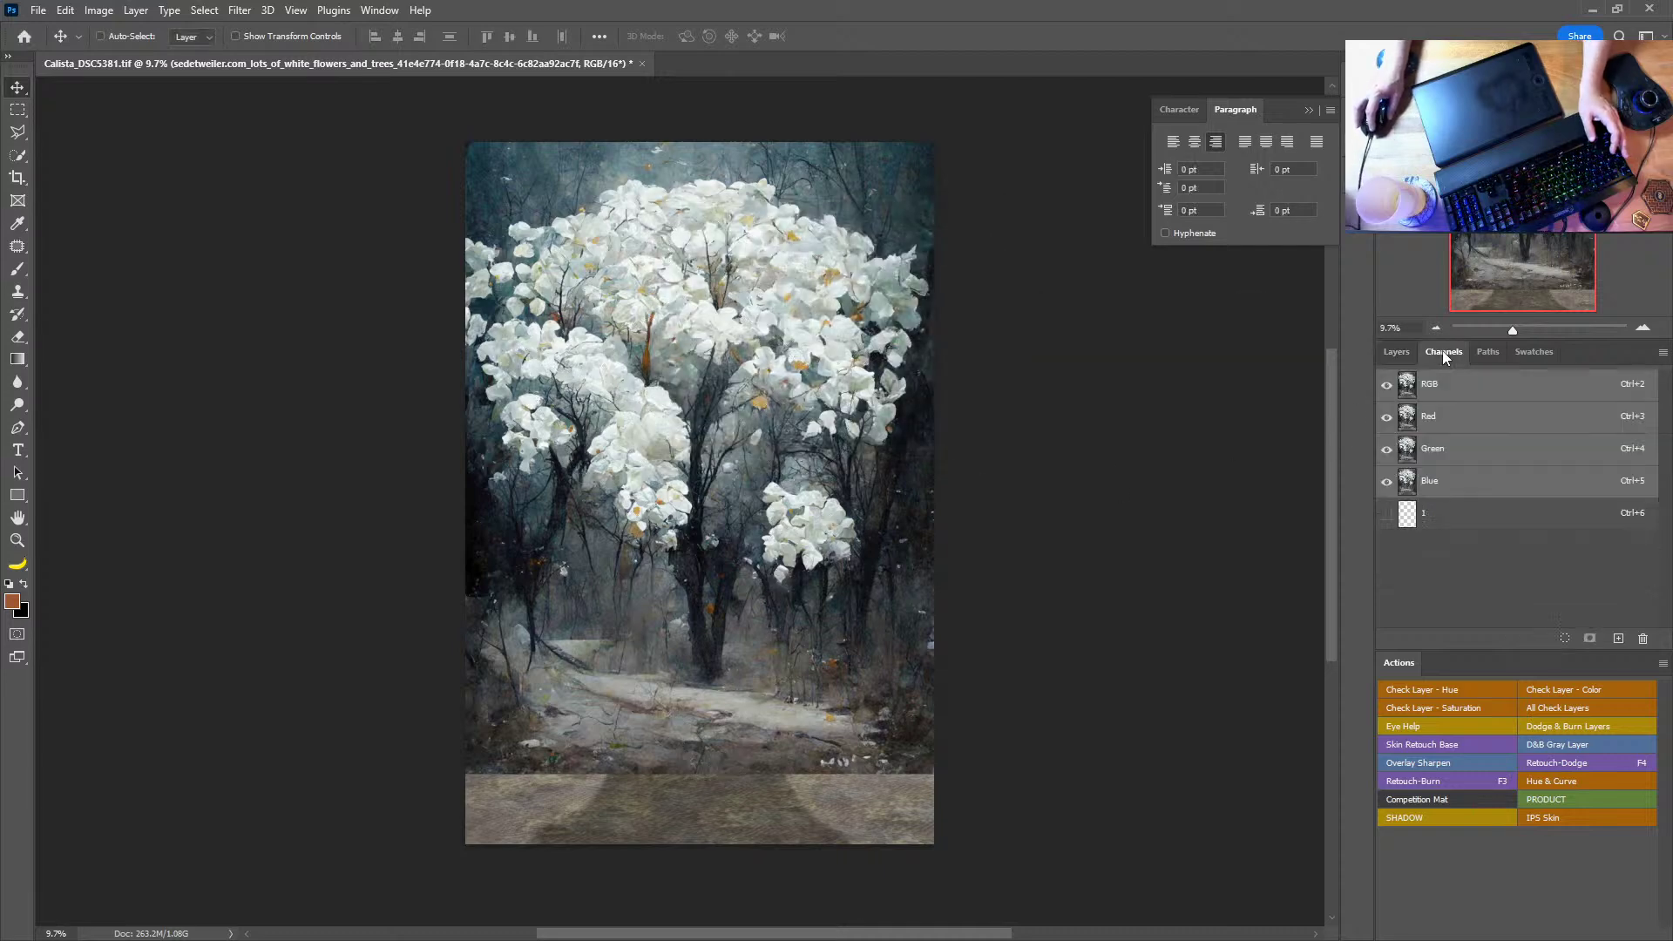
pyautogui.keyDown('ctrl'); pyautogui.click(1407, 514); pyautogui.keyUp('ctrl')
pyautogui.click(1398, 352)
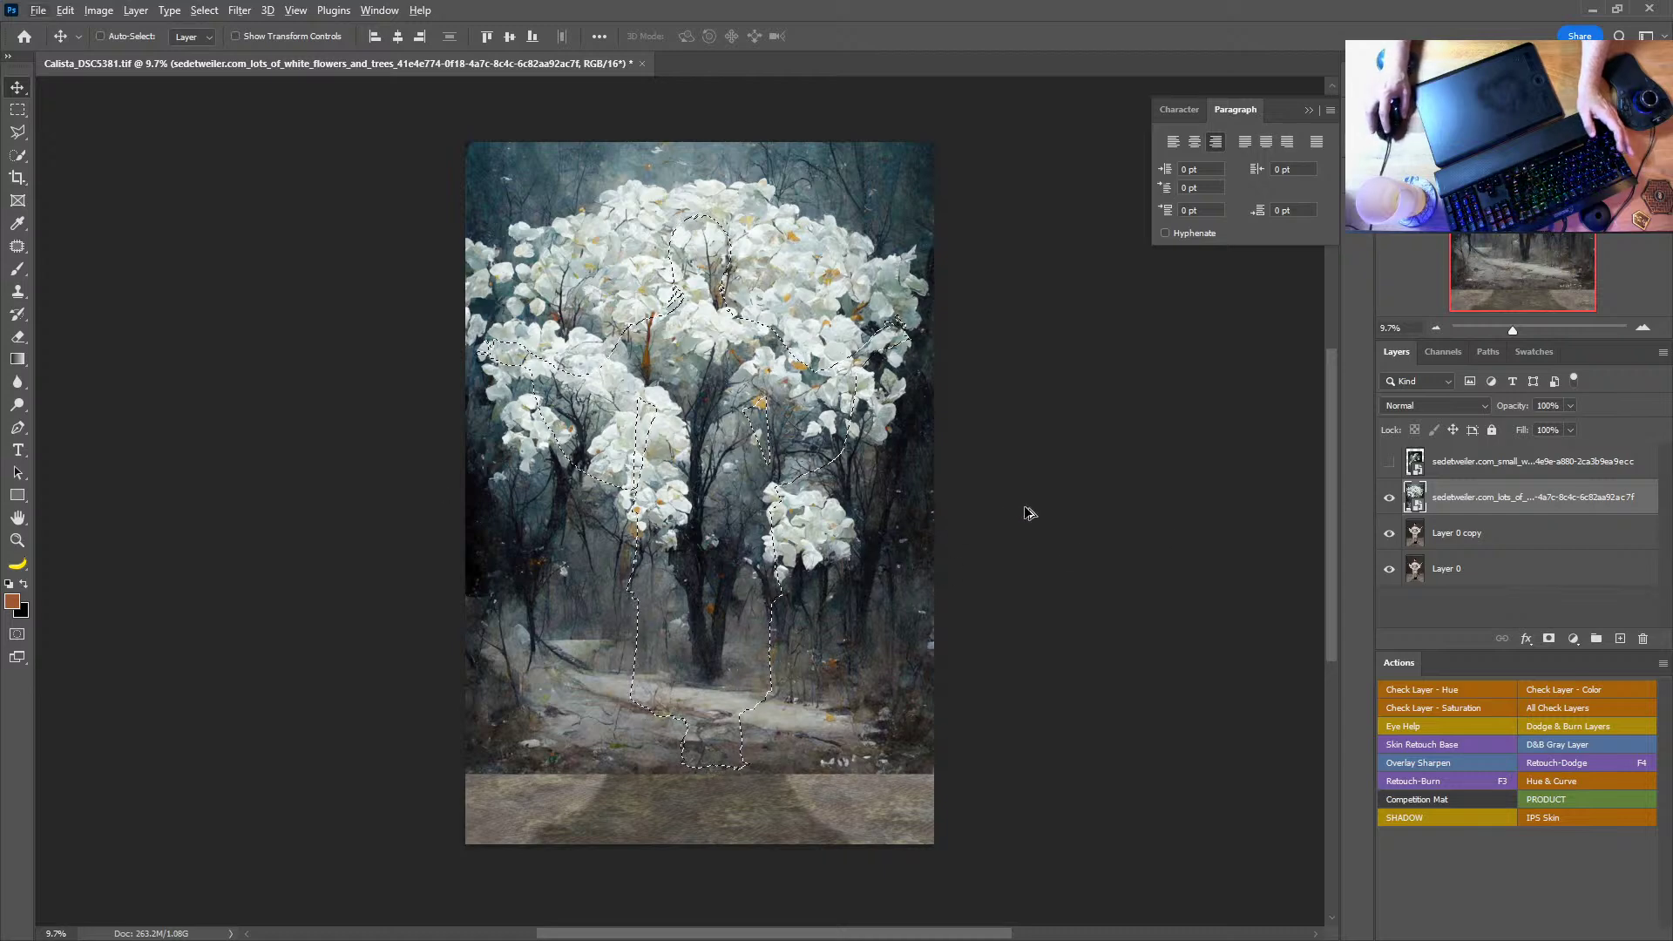
pyautogui.keyDown('alt'); pyautogui.click(1548, 638); pyautogui.keyUp('alt')
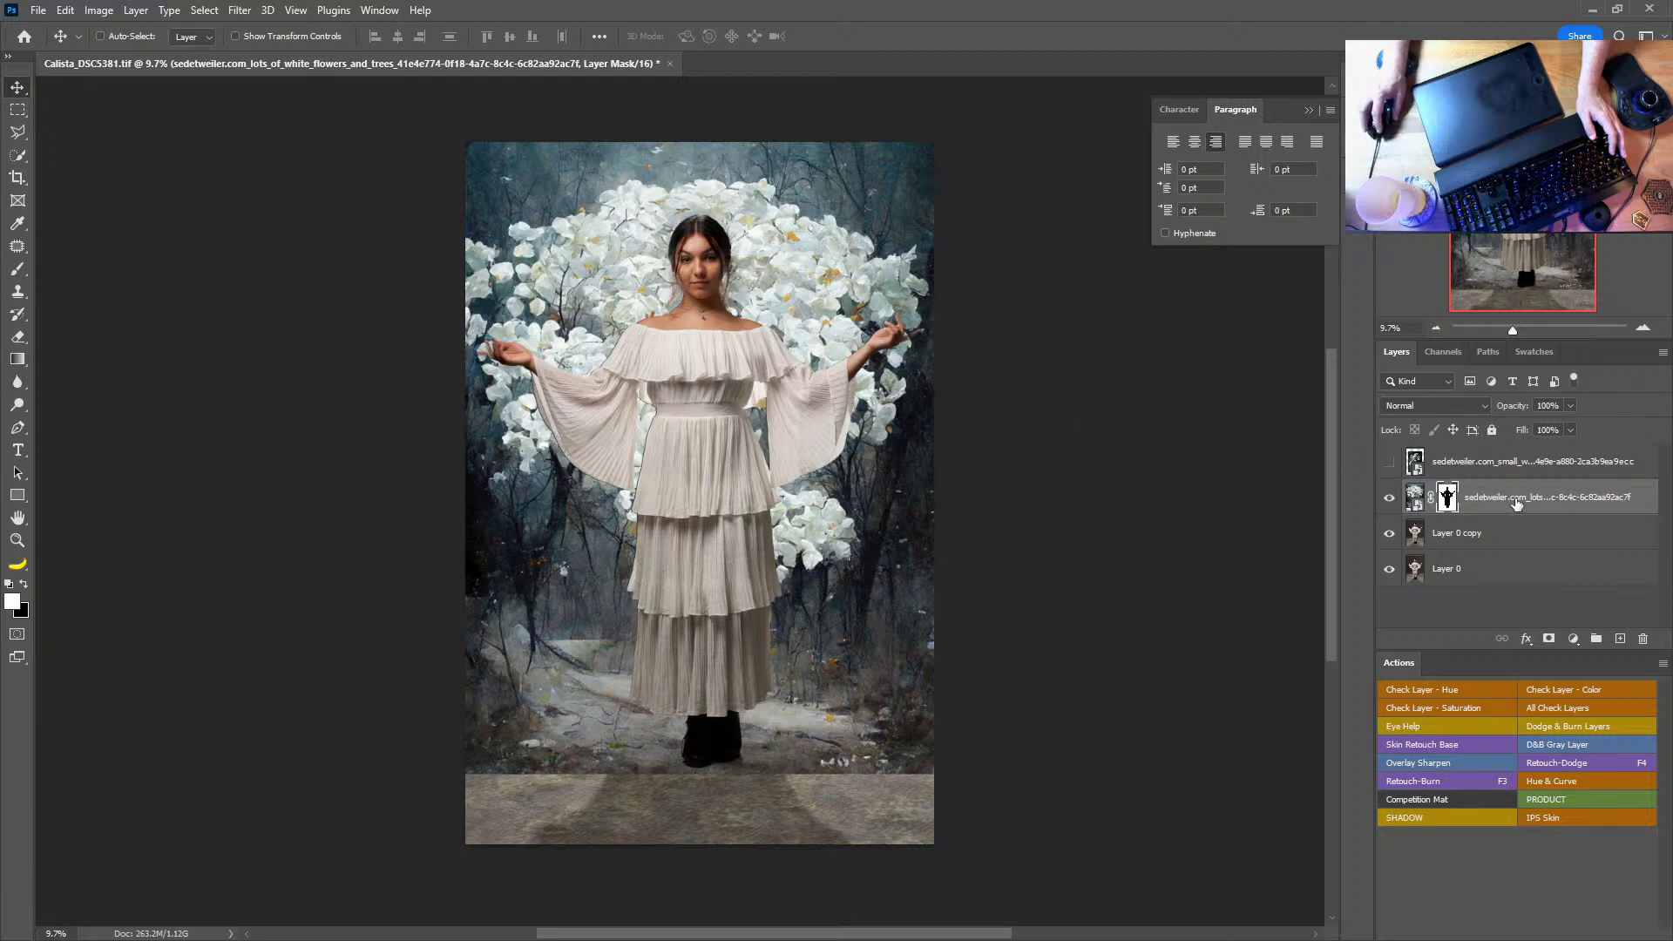
# Step: Try the Soft Light blend mode on the masked tree artwork
pyautogui.click(1475, 405)
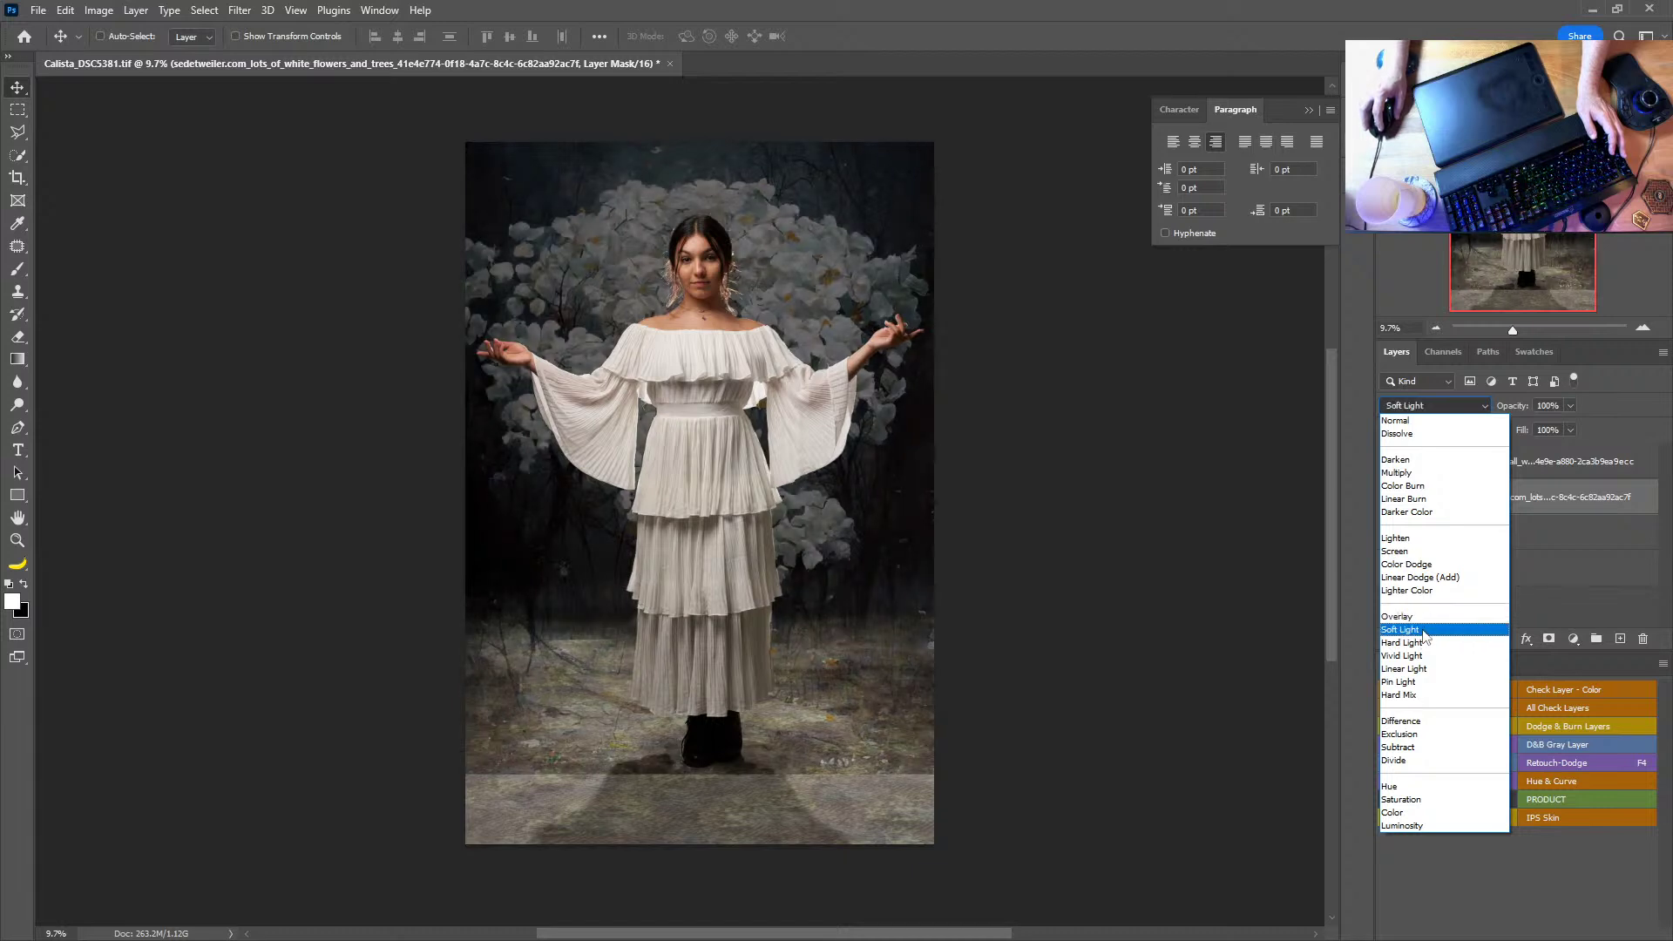
pyautogui.click(1425, 630)
pyautogui.click(1506, 539)
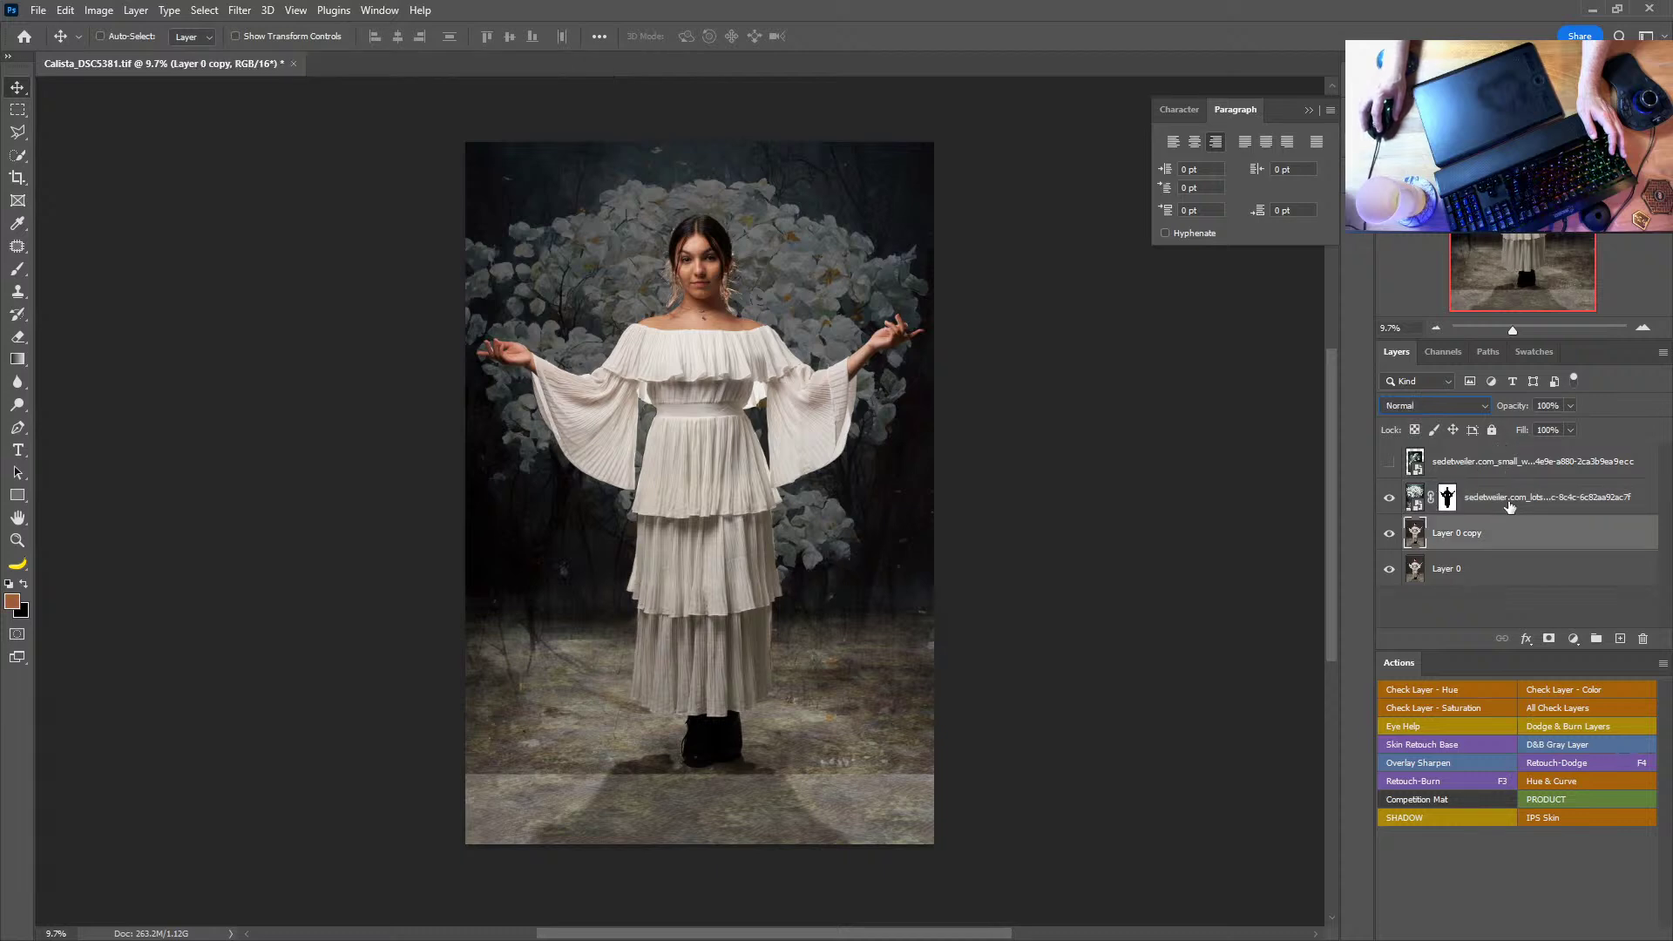
# Step: Hide the tree artwork, show the small_white_flowers layer, and scale it to 129.80% so it fills the whole canvas
pyautogui.click(1509, 501)
pyautogui.click(1389, 498)
pyautogui.click(1402, 468)
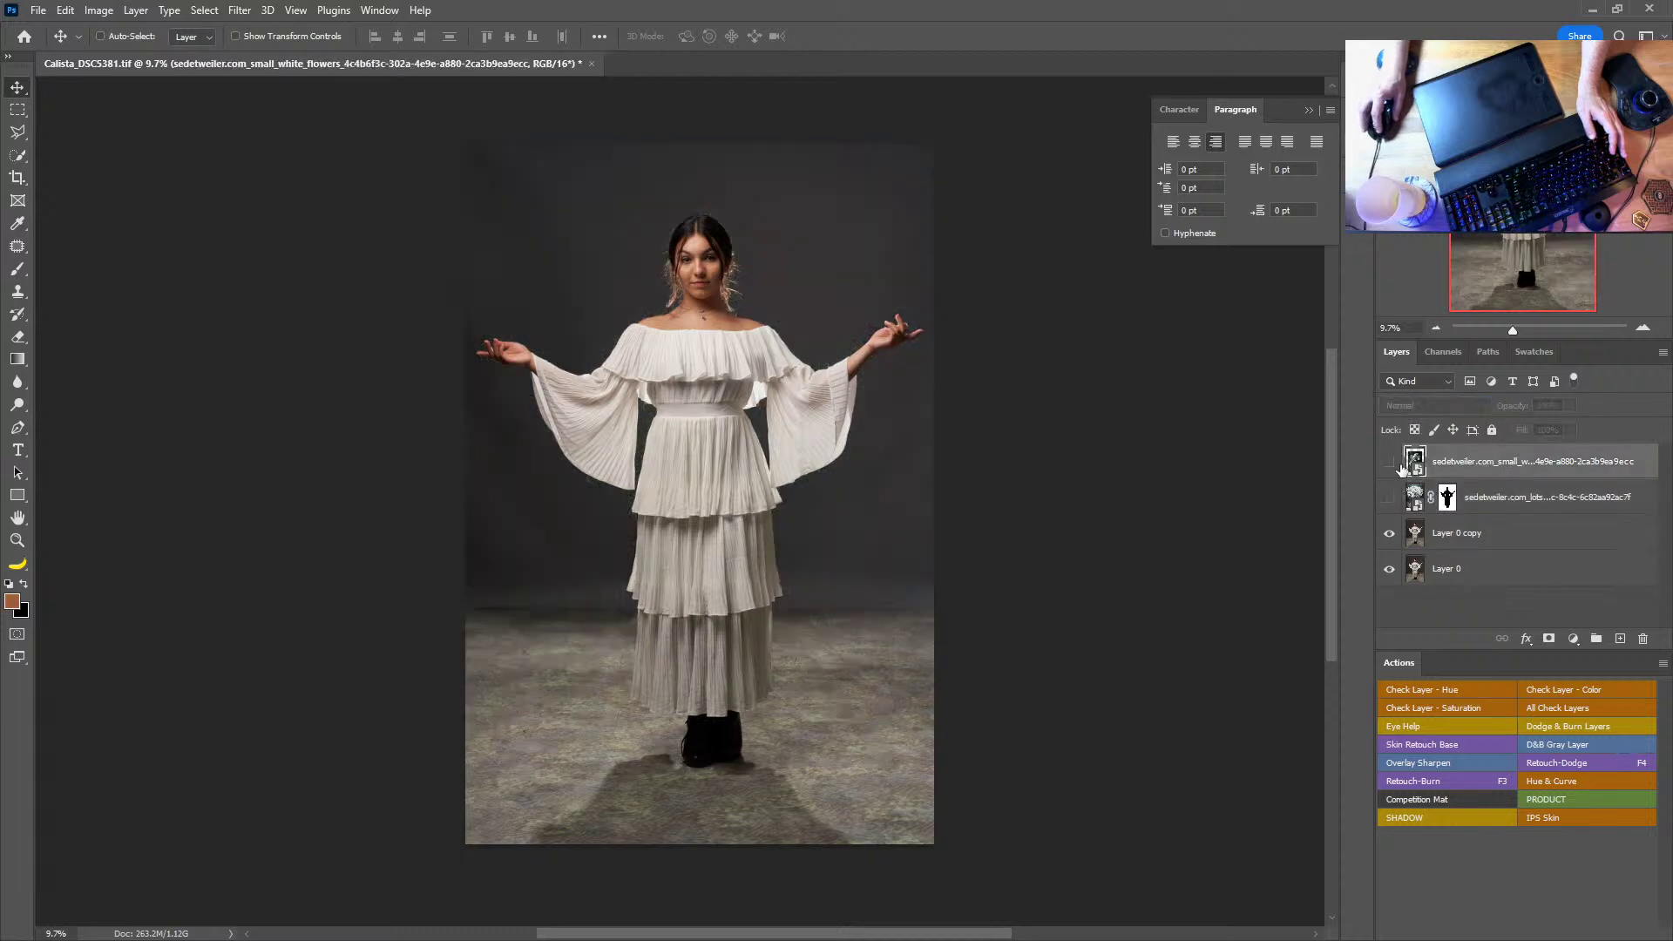
pyautogui.click(1385, 469)
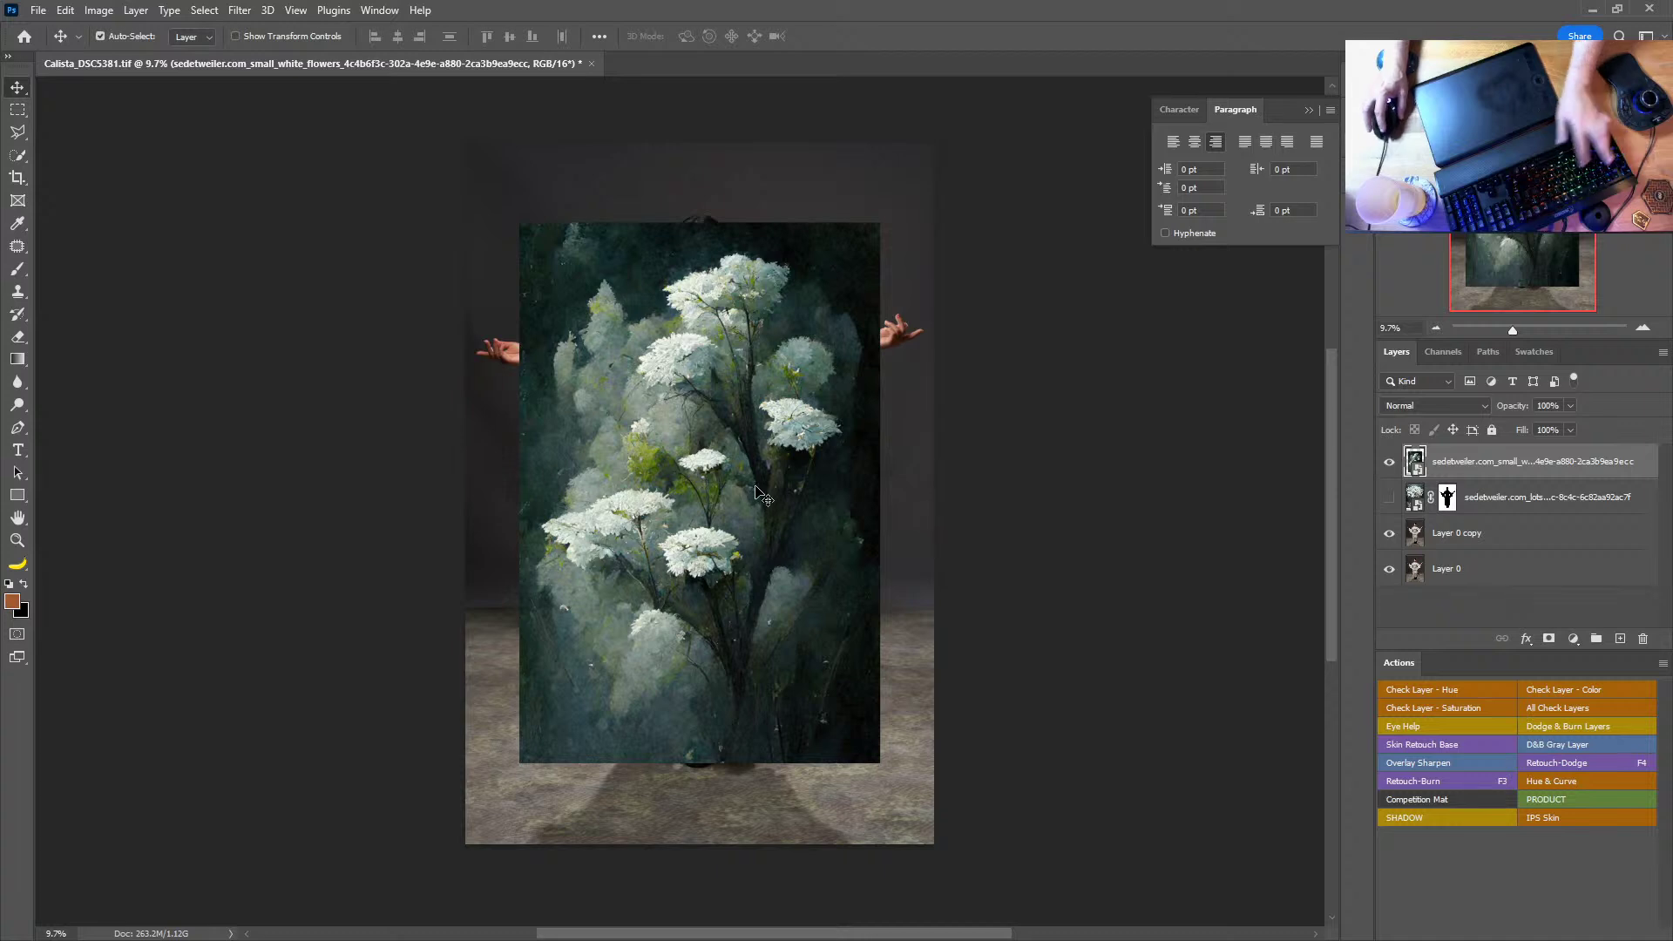
pyautogui.hotkey('ctrl', 't')
pyautogui.moveTo(730, 465); pyautogui.dragTo(674, 379)
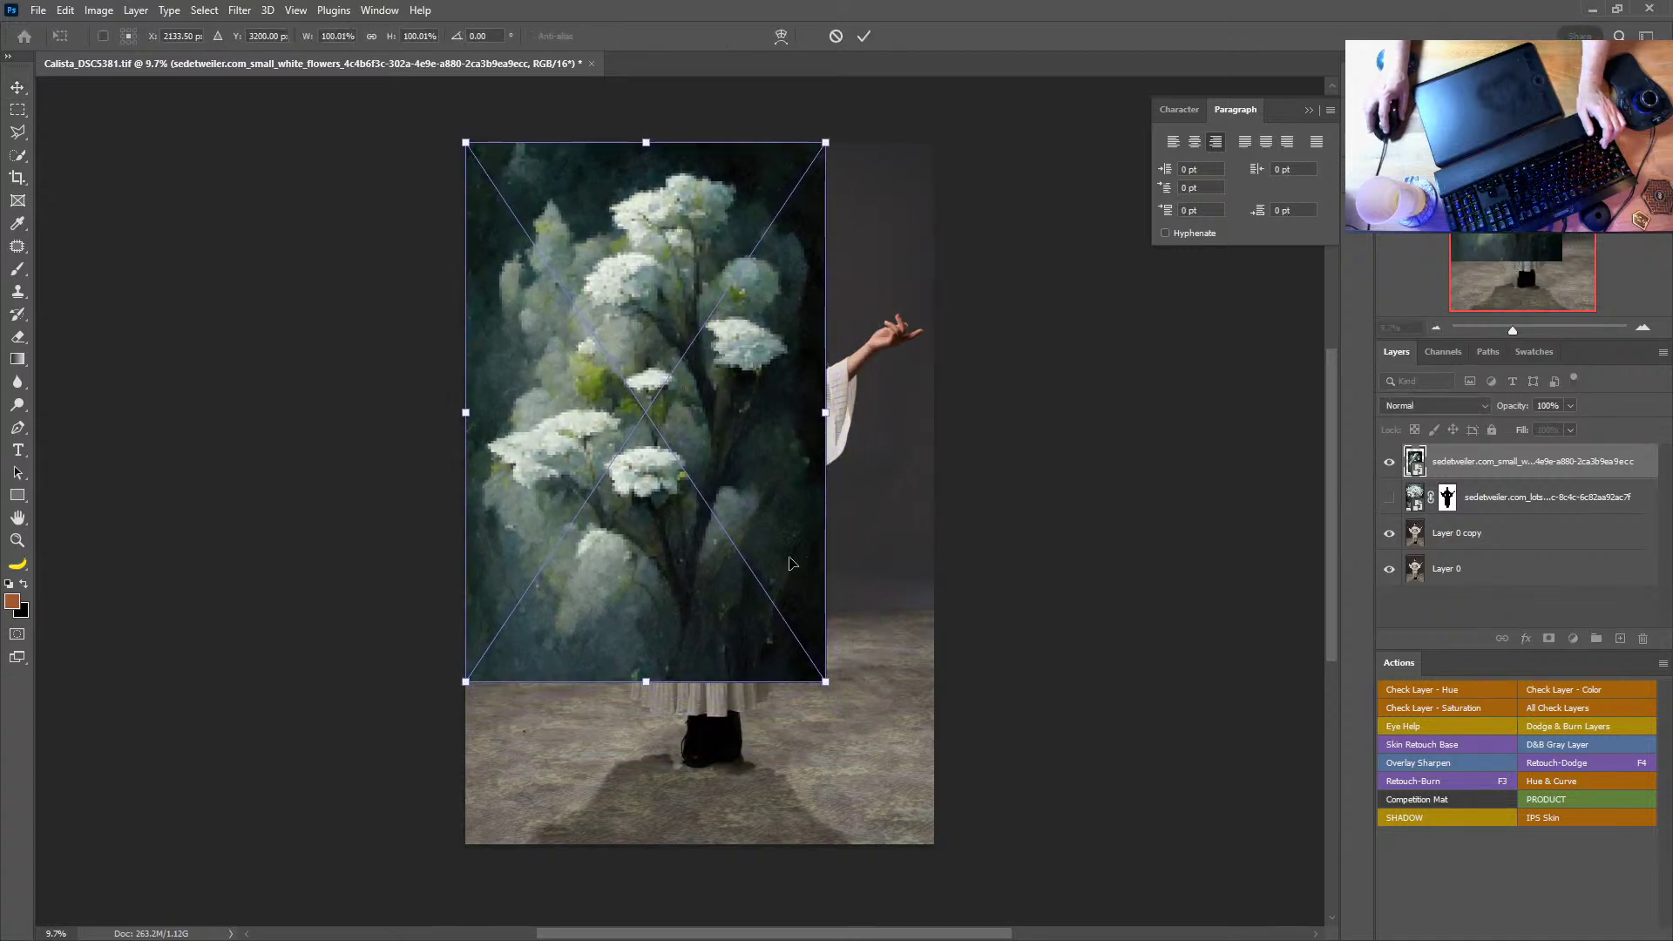
pyautogui.moveTo(825, 682); pyautogui.dragTo(930, 844)
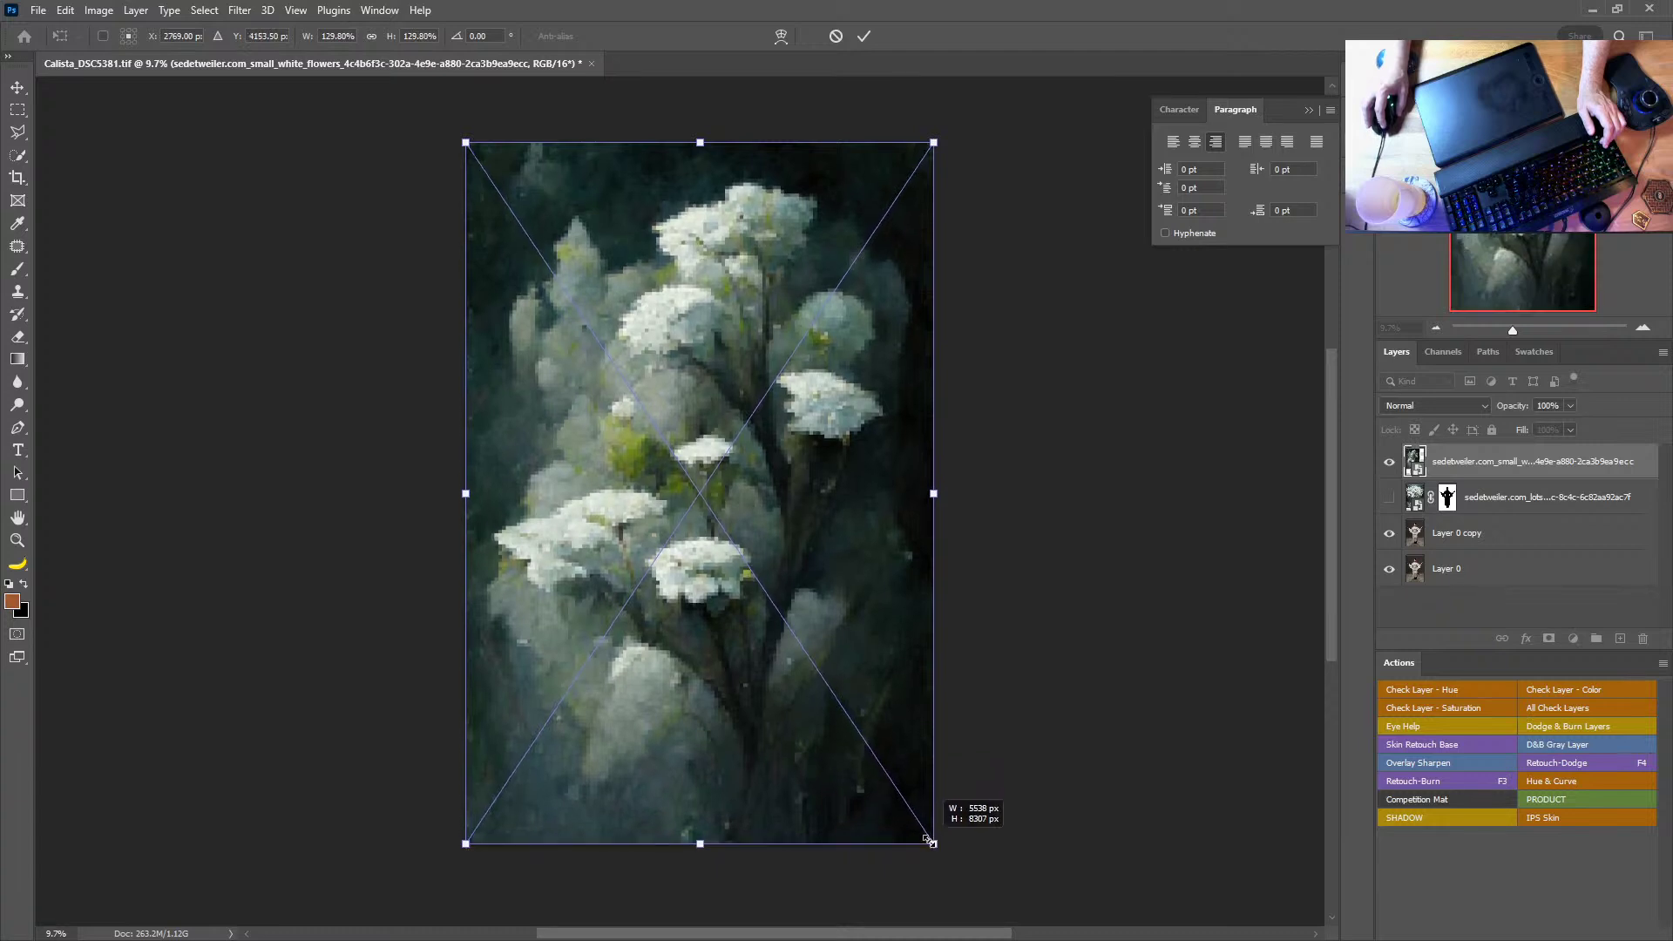
pyautogui.press('Return')
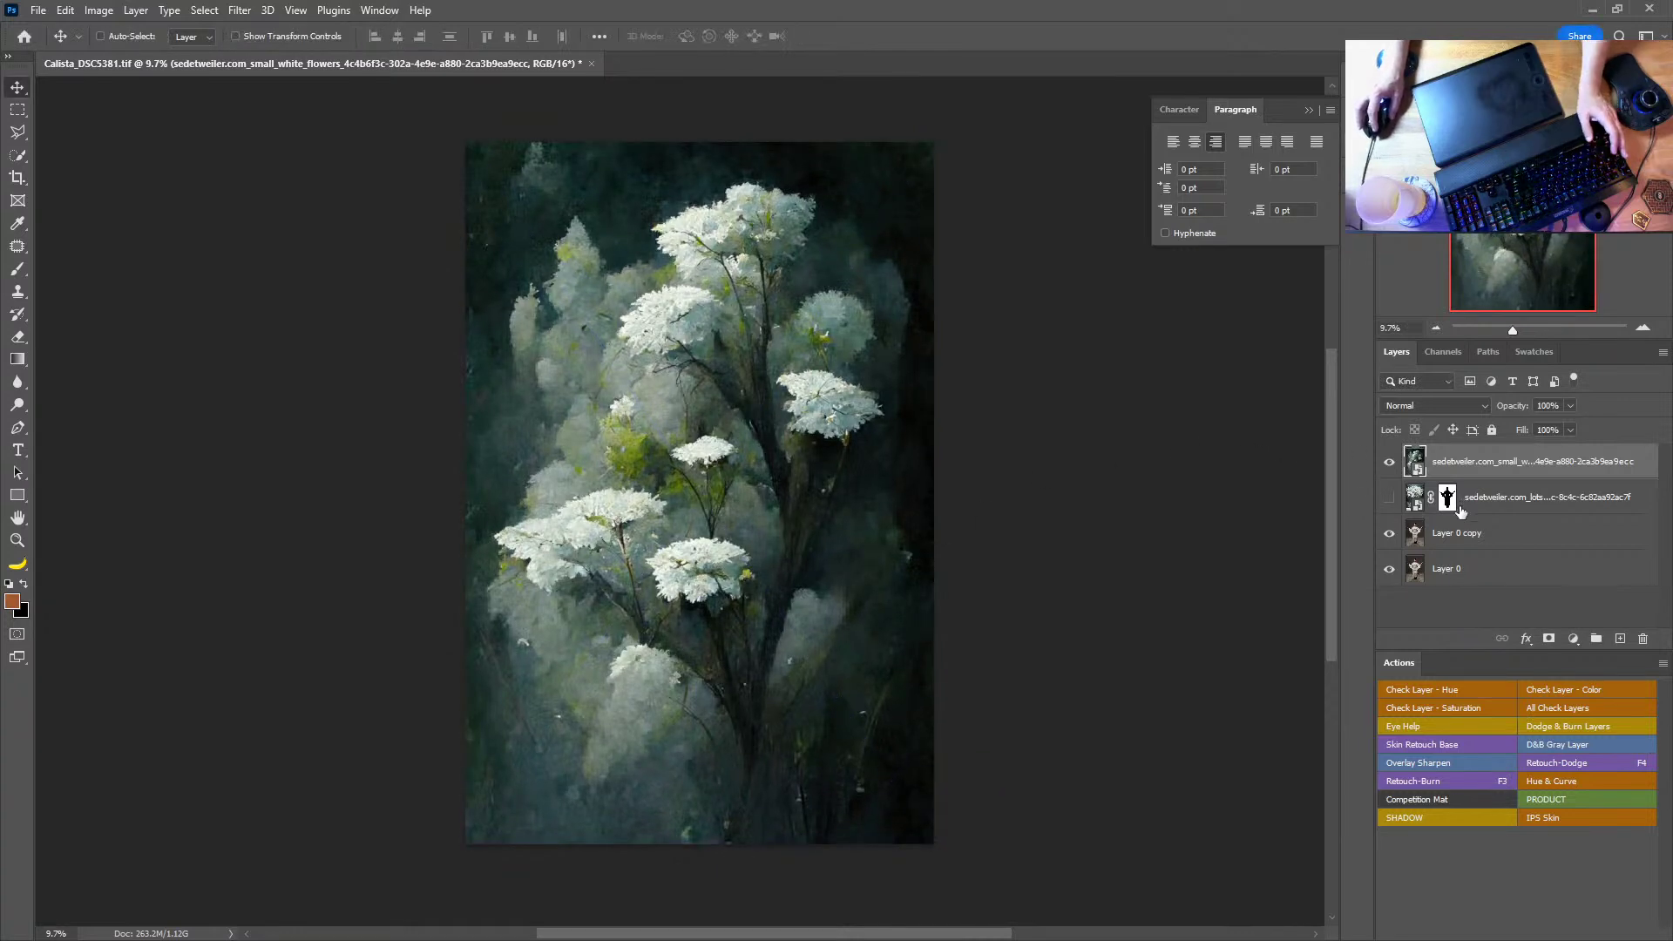
# Step: Copy the tree artwork's mask onto the small_white_flowers layer and set that layer's blend mode to Exclusion
pyautogui.moveTo(1461, 511); pyautogui.dragTo(1451, 471)
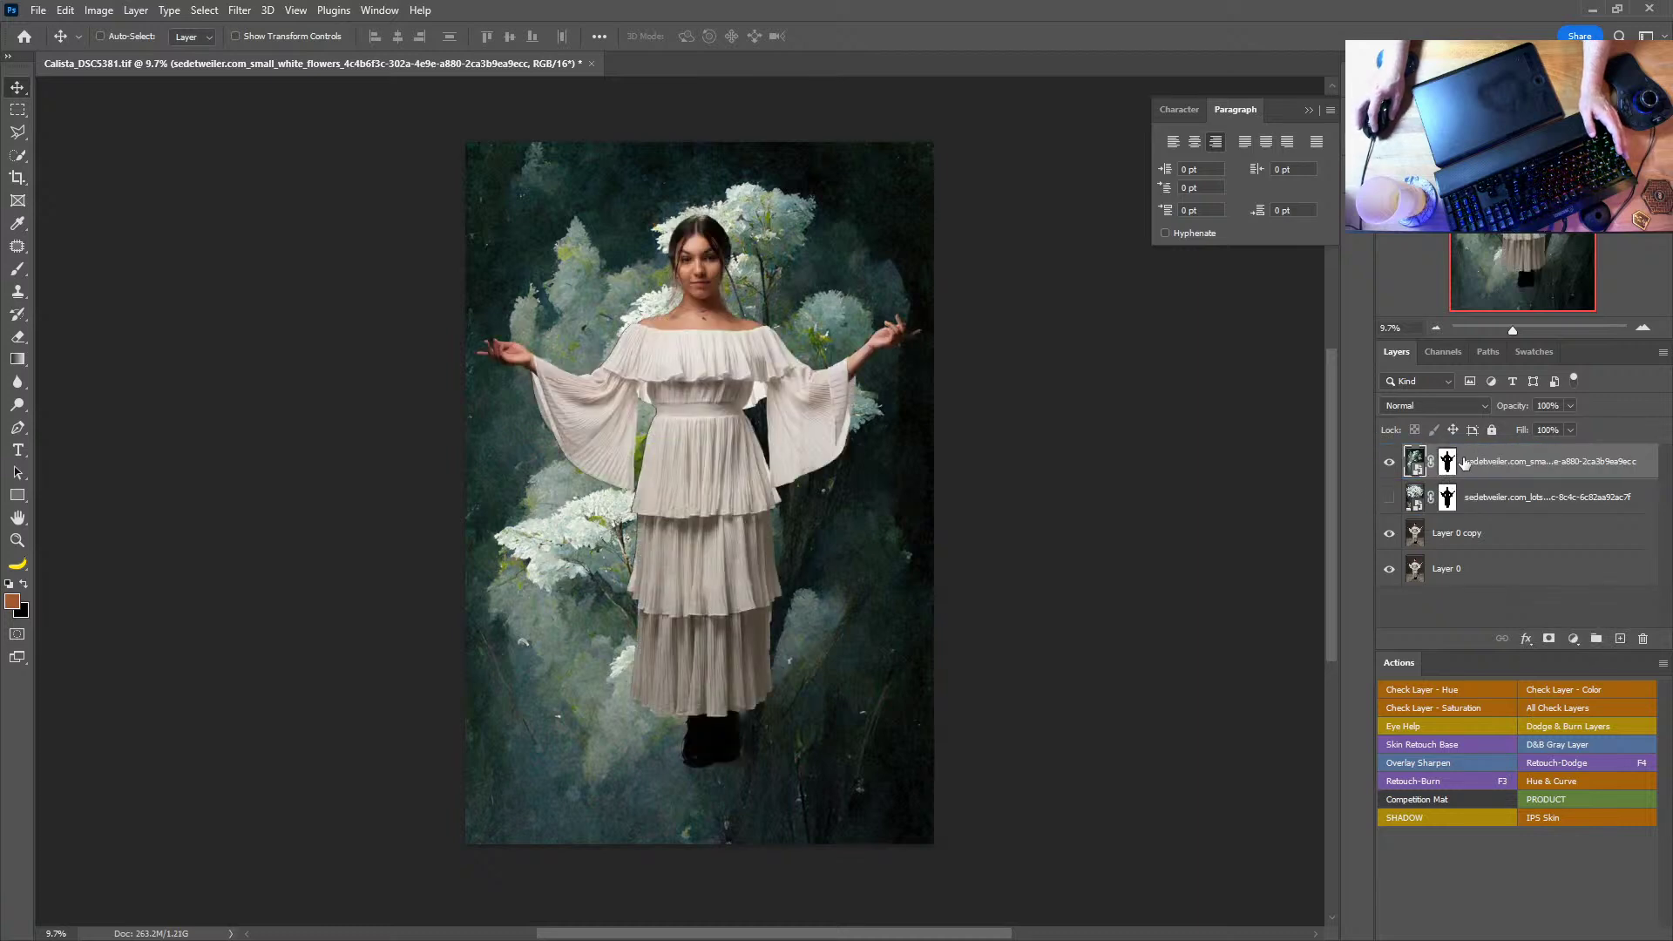
pyautogui.click(1460, 407)
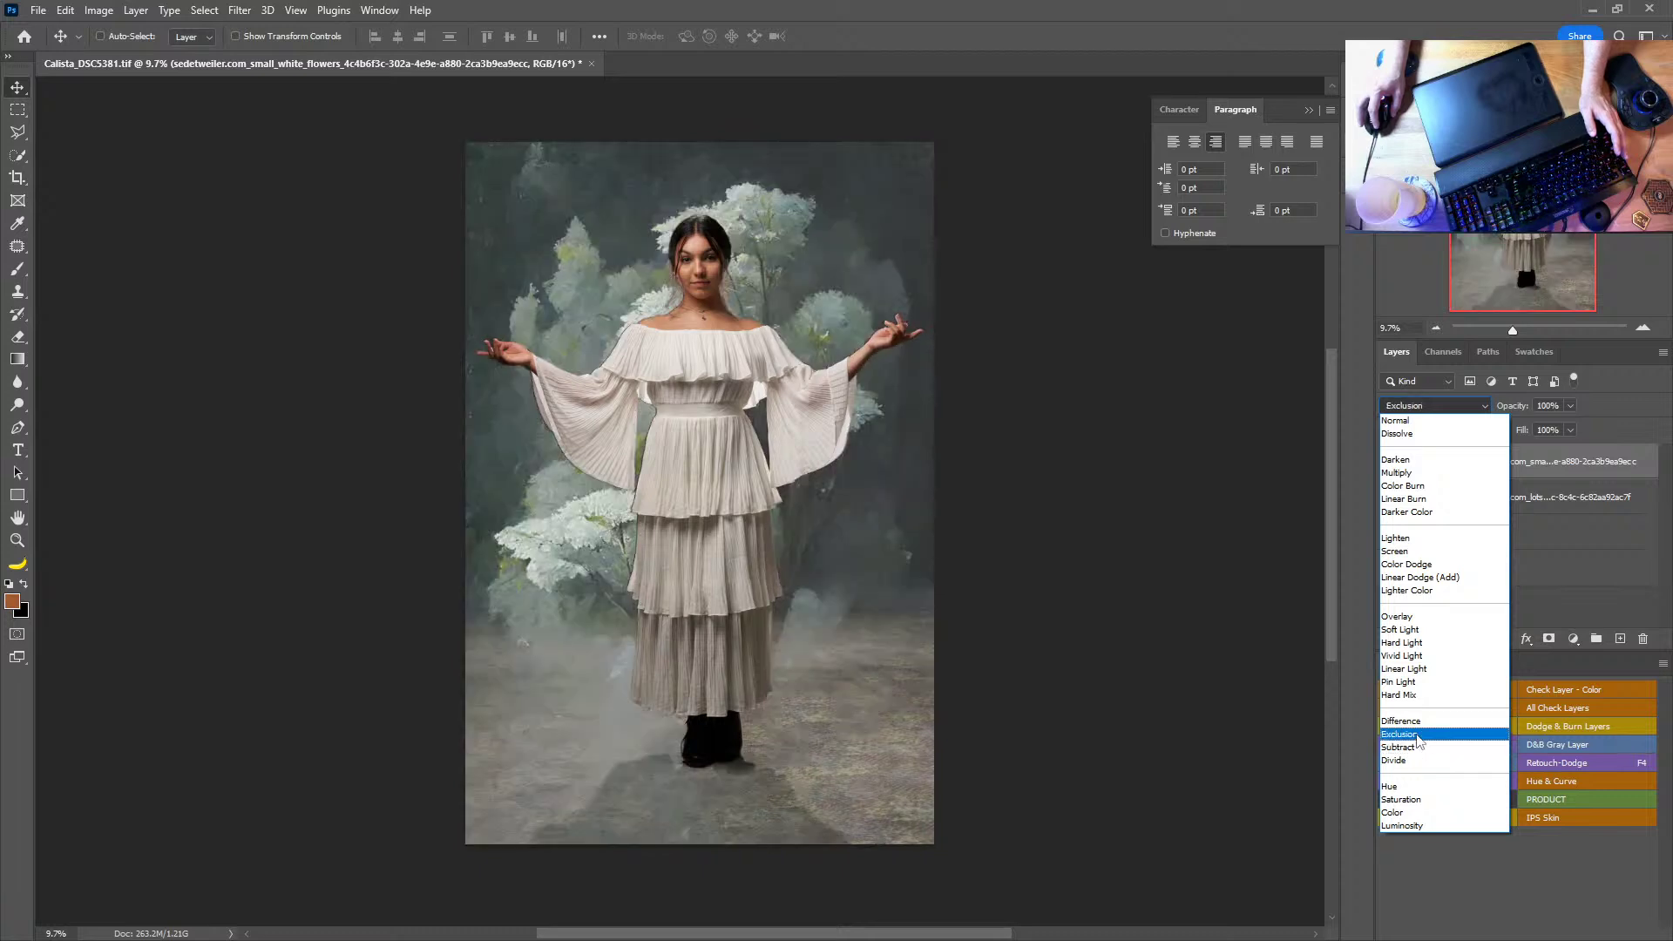
pyautogui.click(1415, 734)
# Step: Bring back the tree artwork in Normal blend mode and delete the small_white_flowers layer
pyautogui.hotkey('ctrl', ',')
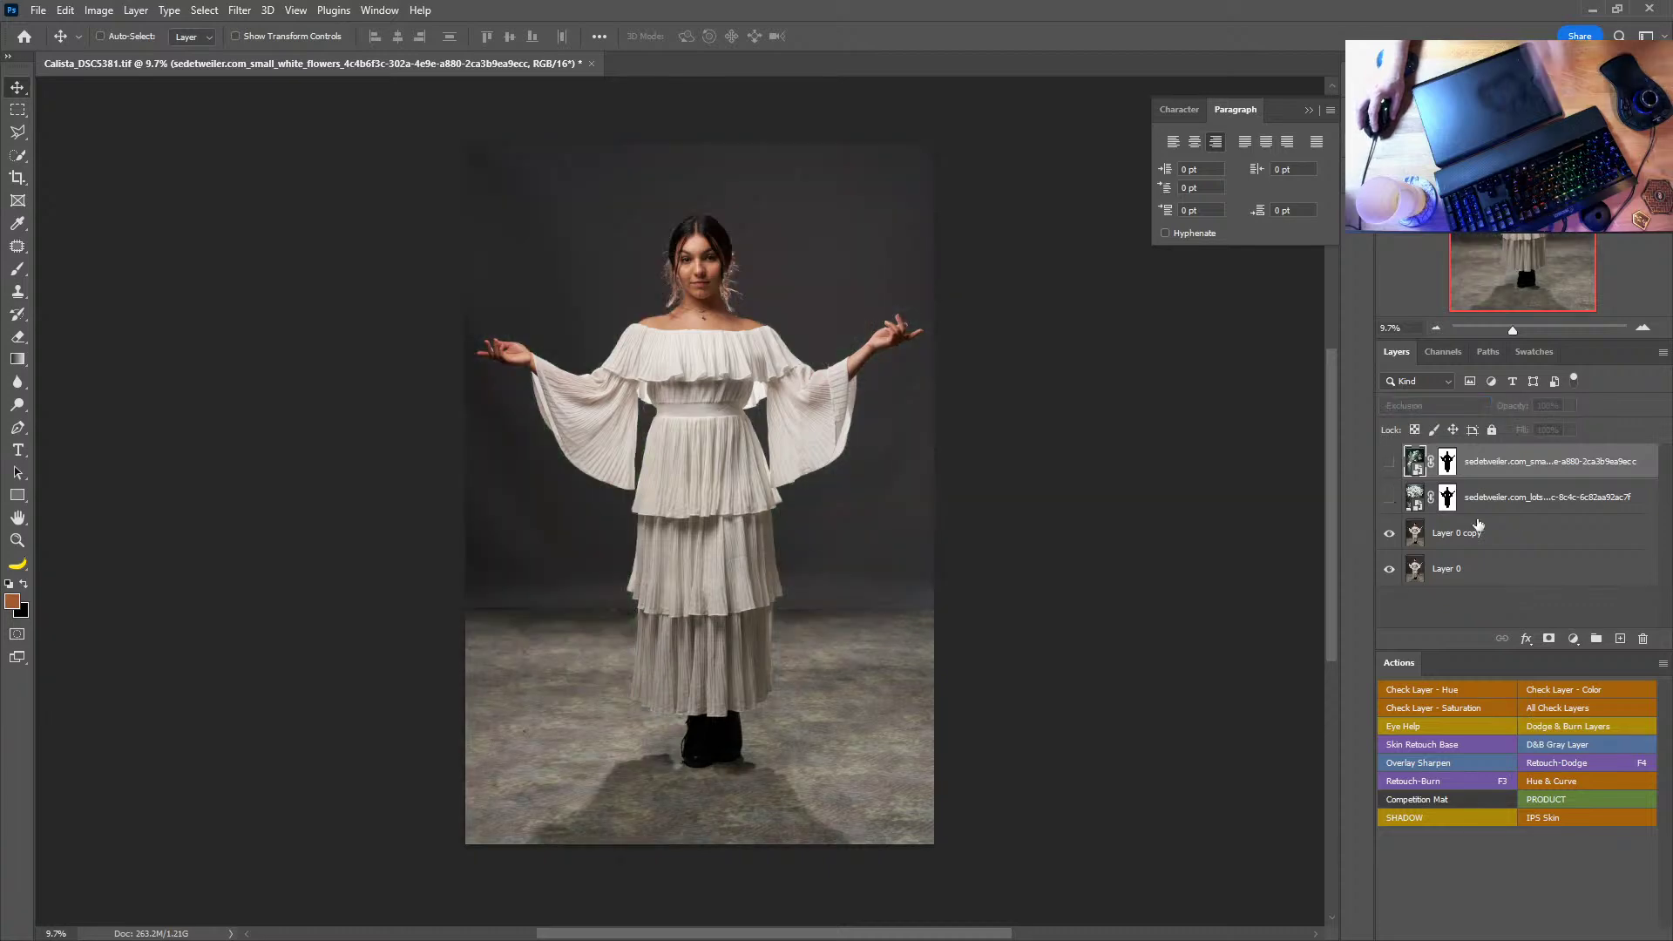
pyautogui.click(1481, 498)
pyautogui.click(1389, 497)
pyautogui.click(1427, 406)
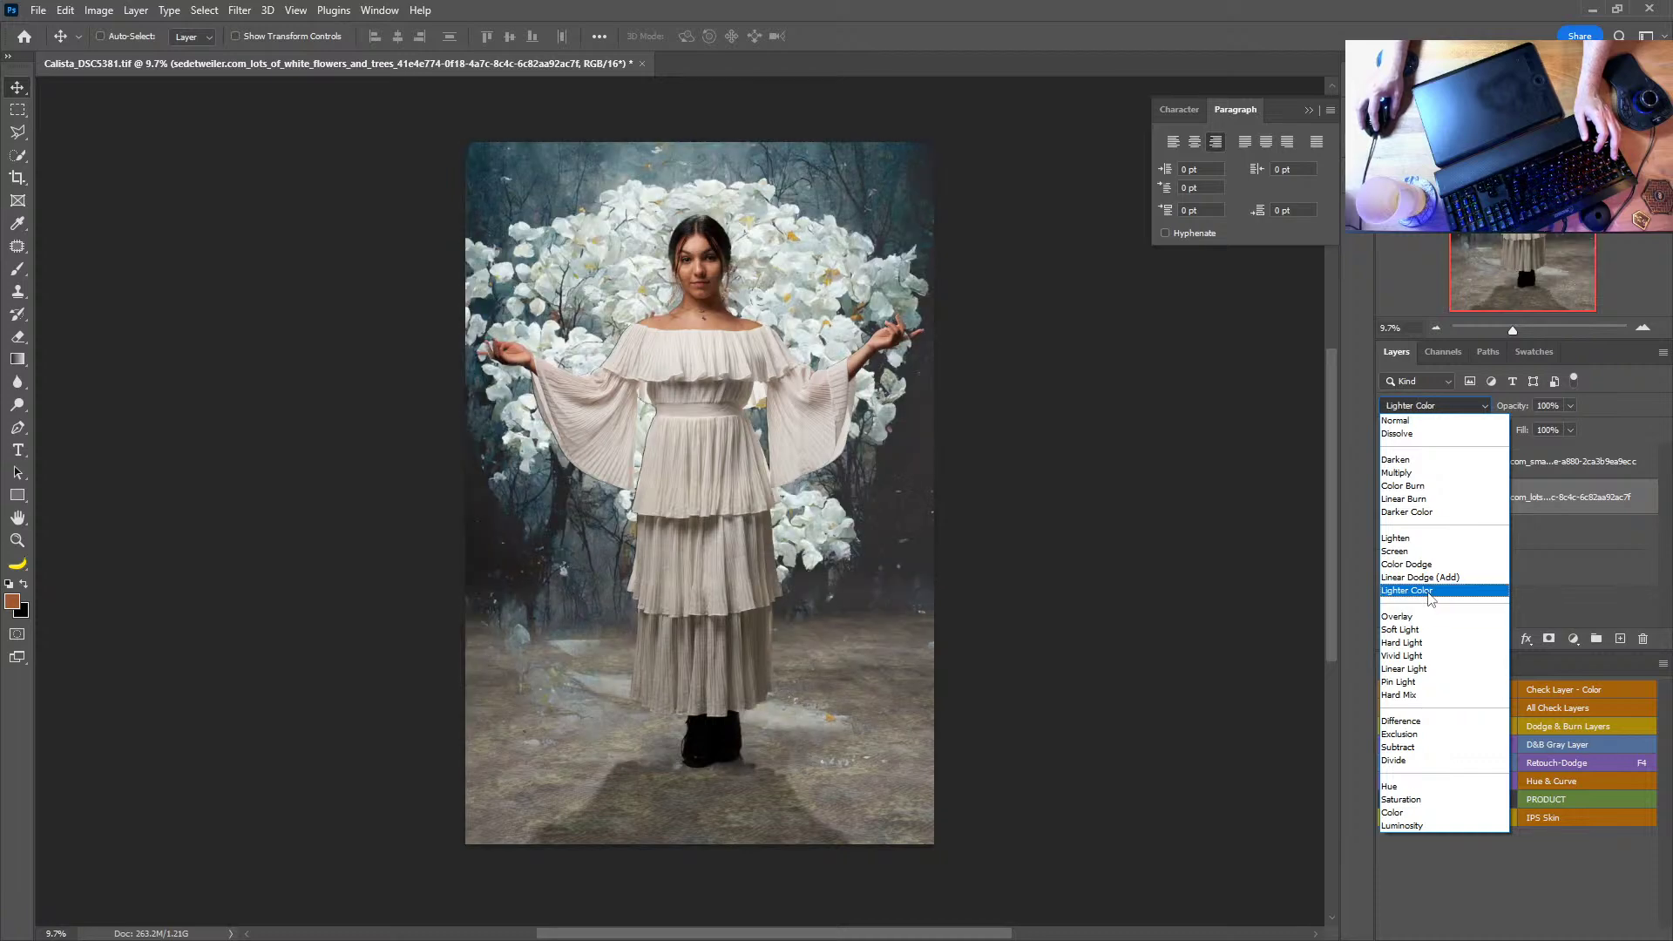
pyautogui.click(1422, 421)
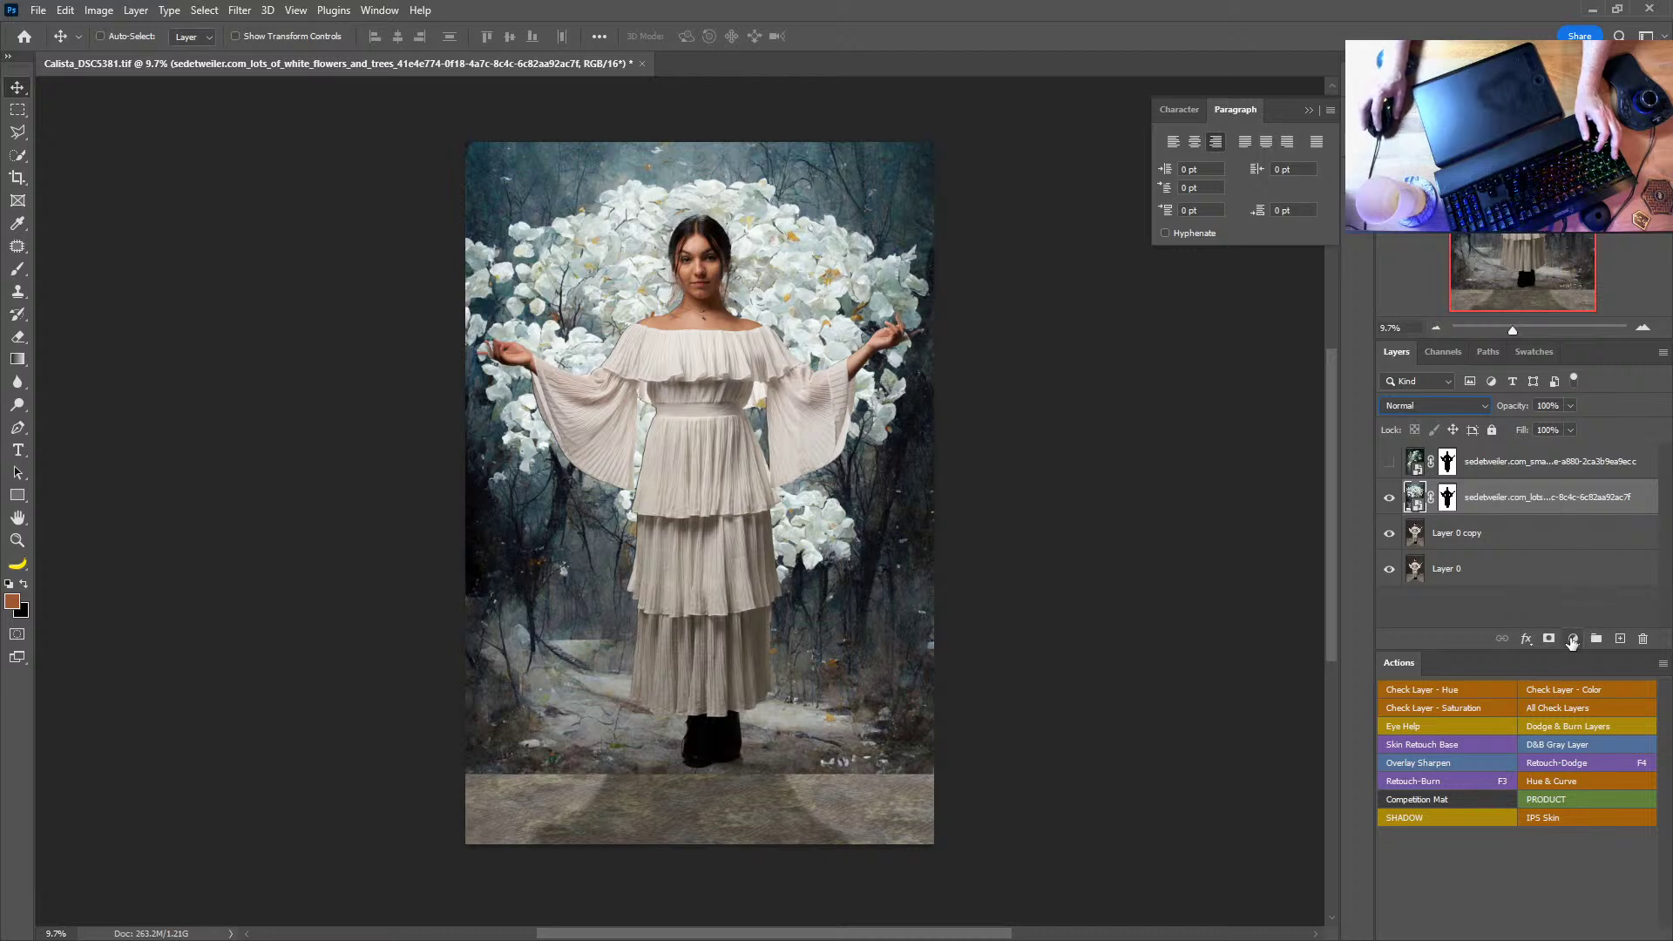
pyautogui.click(1509, 476)
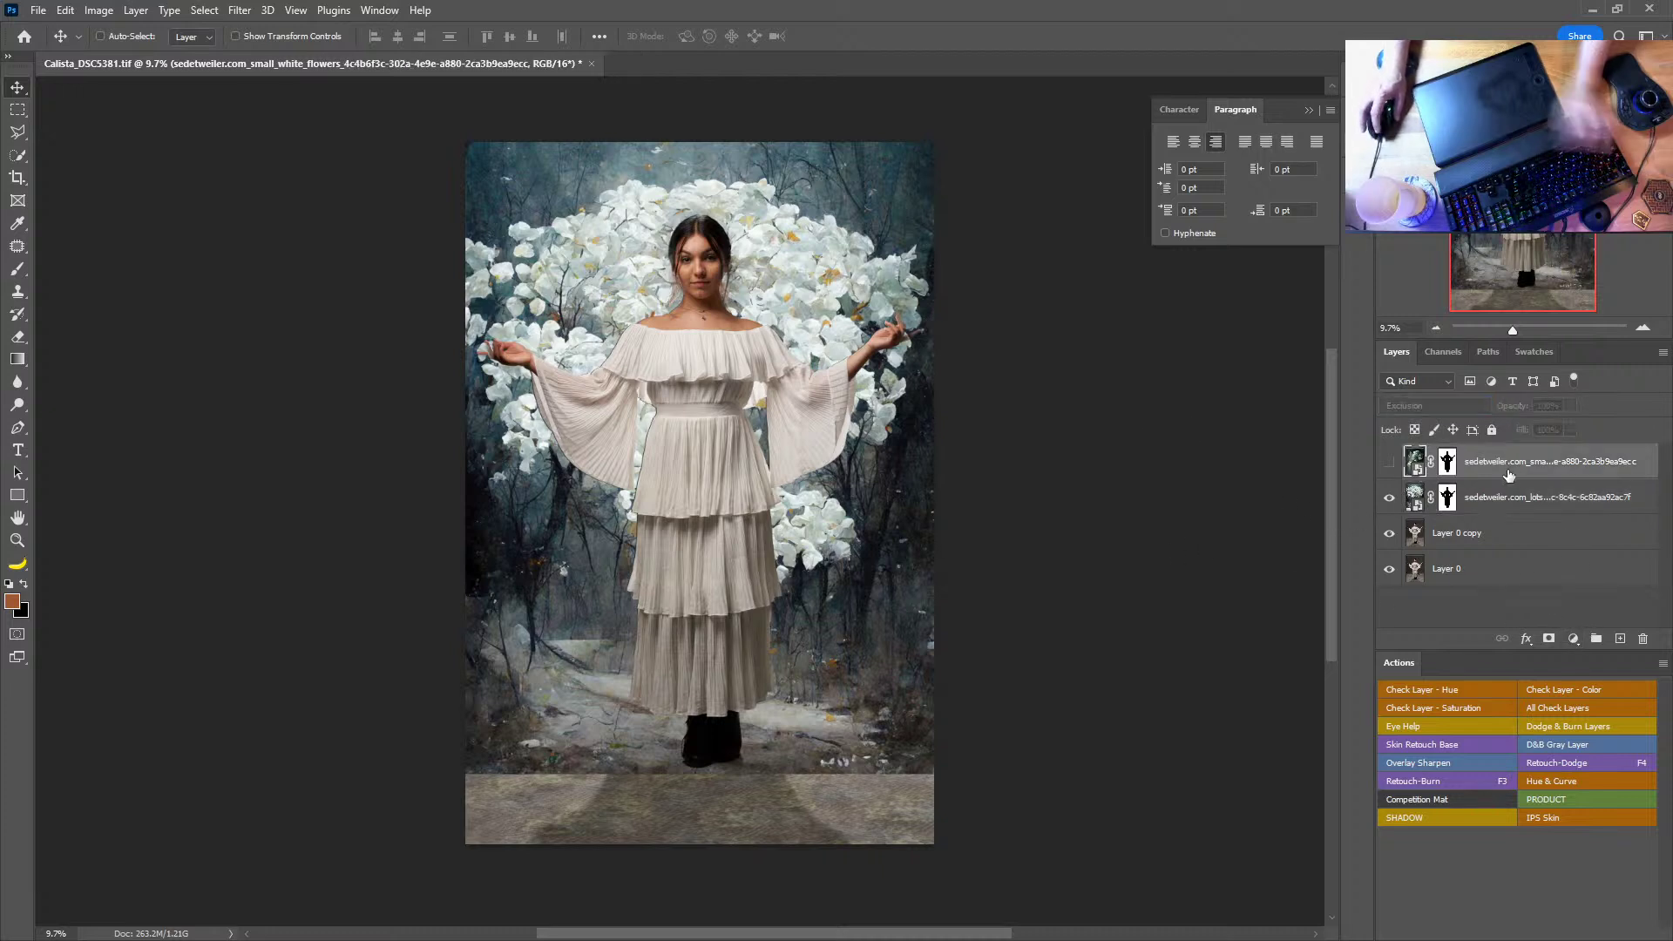
pyautogui.press('Delete')
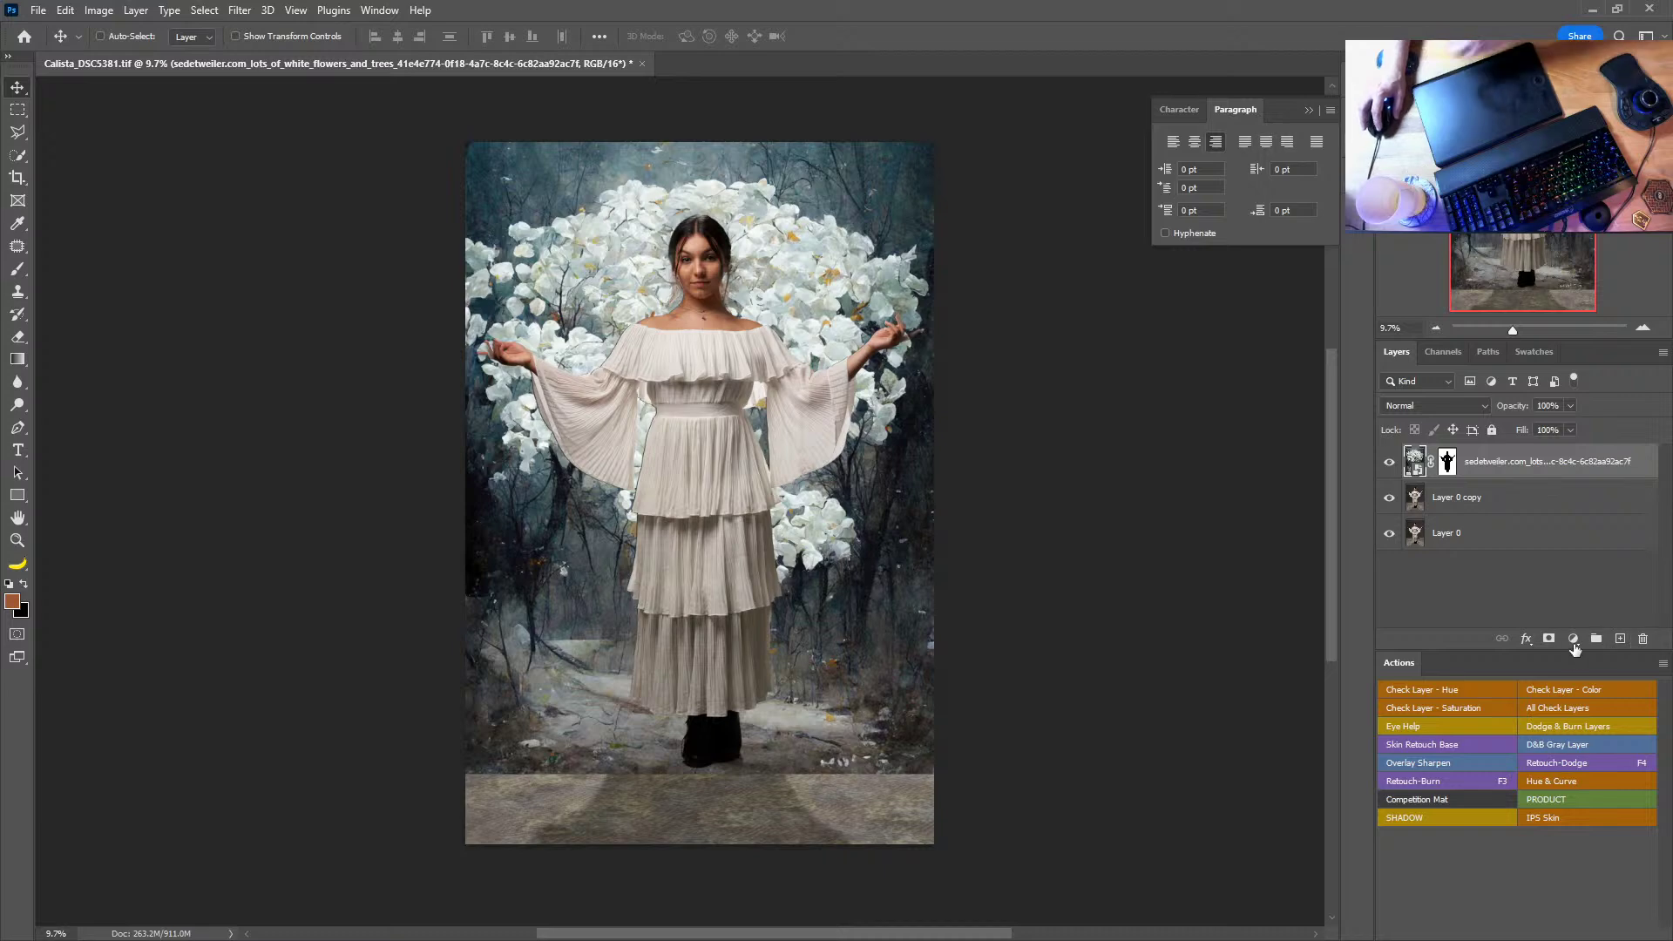
# Step: Add a neutral gray (9c9c9c) Solid Color fill layer above the tree artwork and set its blend mode to Hue
pyautogui.click(1574, 640)
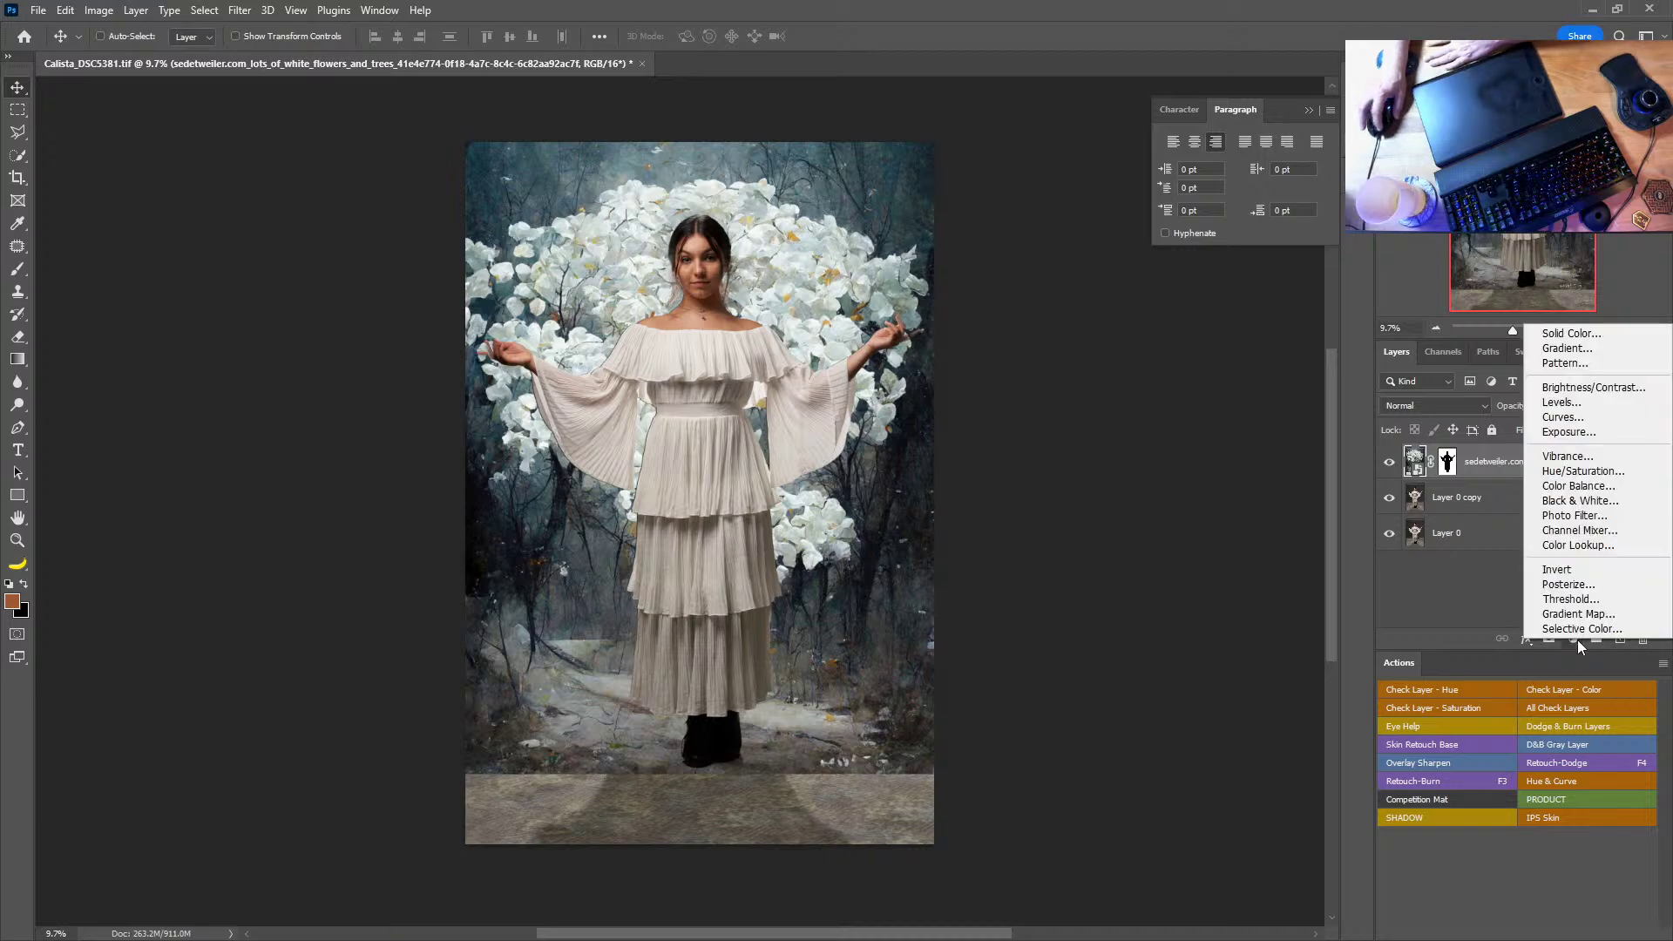
pyautogui.click(1568, 334)
pyautogui.moveTo(1142, 639); pyautogui.dragTo(1113, 642)
pyautogui.click(1397, 660)
pyautogui.moveTo(1209, 610); pyautogui.dragTo(1036, 617)
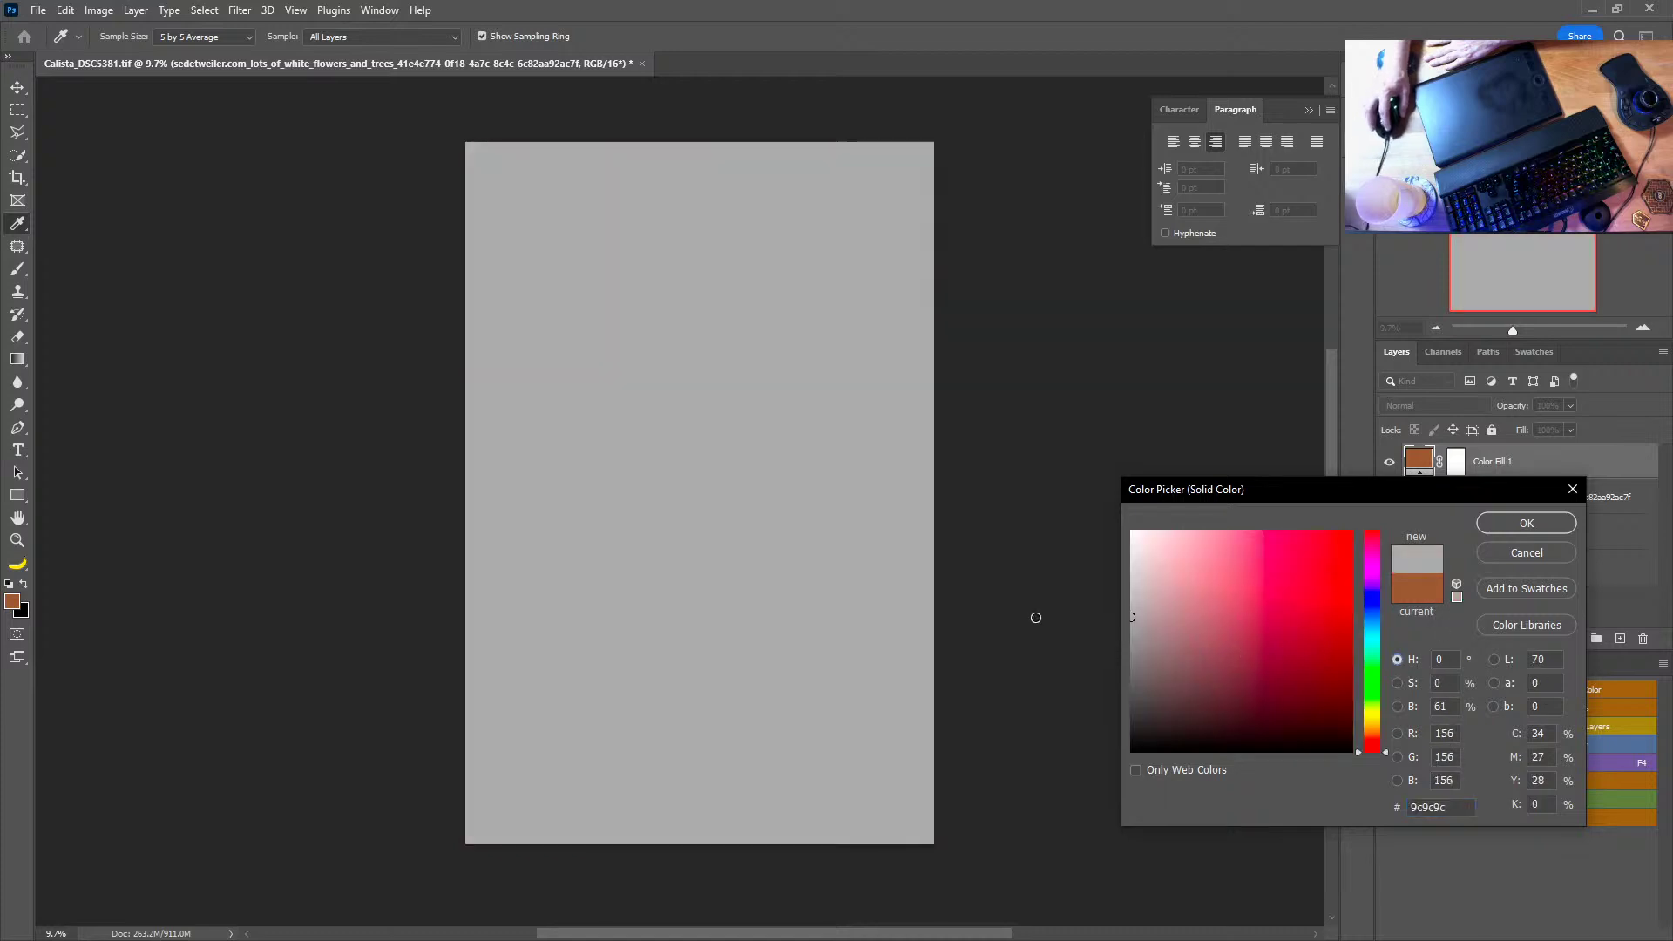
pyautogui.click(1534, 524)
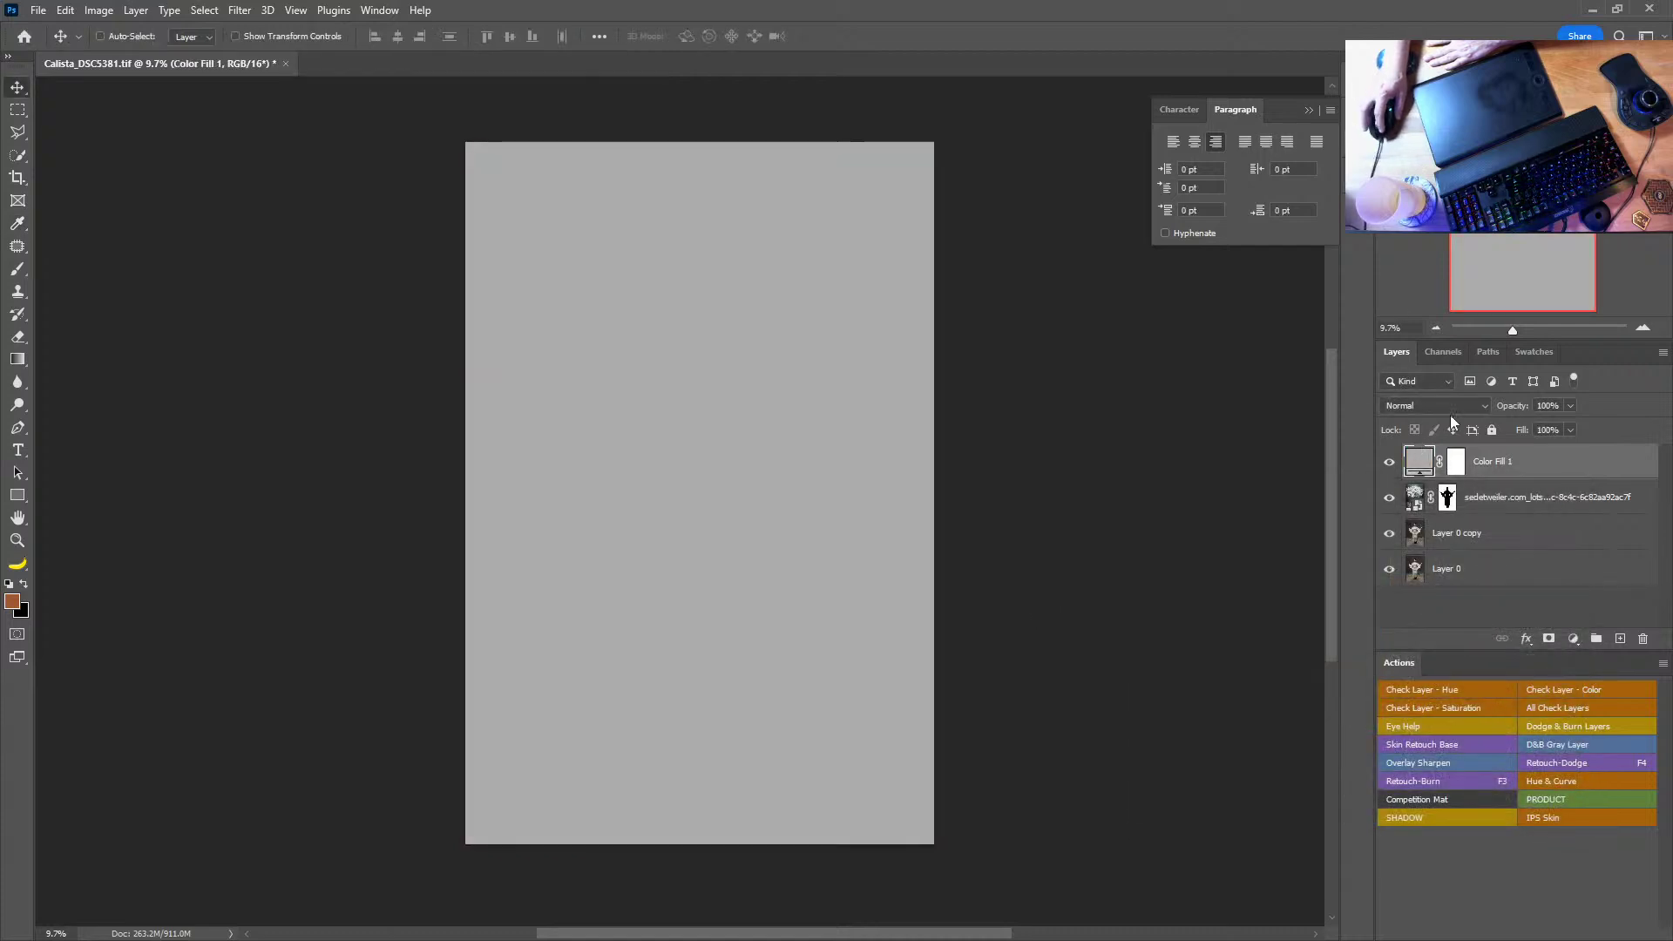
pyautogui.click(1456, 408)
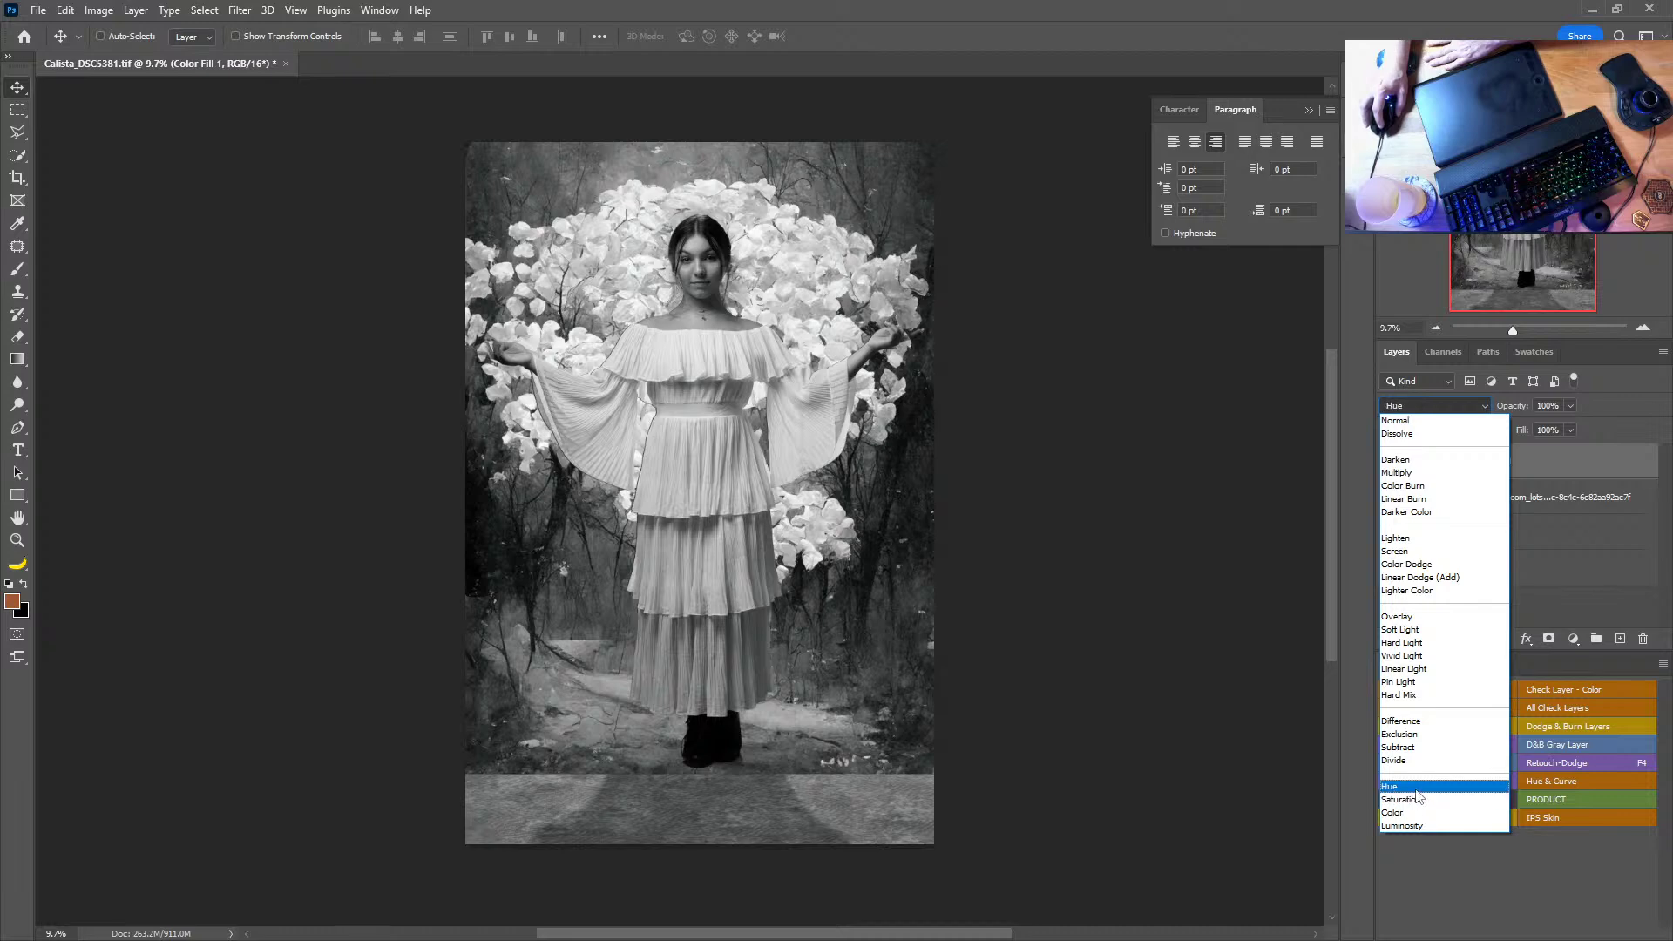
pyautogui.click(1411, 786)
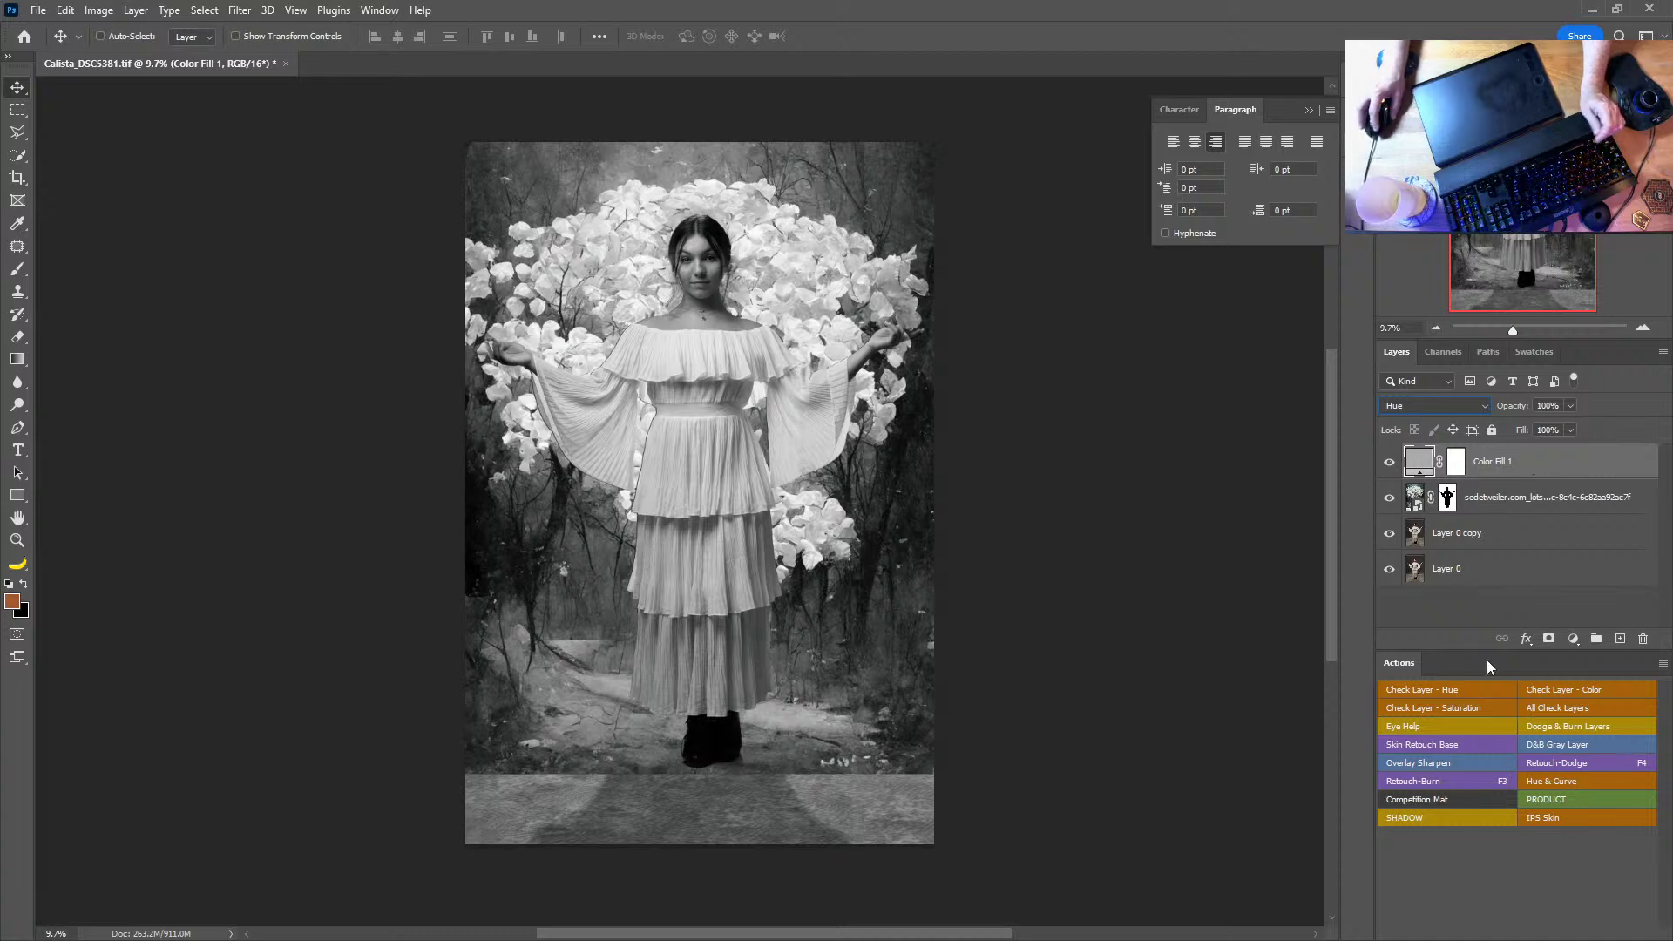
# Step: Add a Curves adjustment layer, move it below the gray fill layer, and clip it to the tree artwork
pyautogui.click(1574, 641)
pyautogui.click(1568, 415)
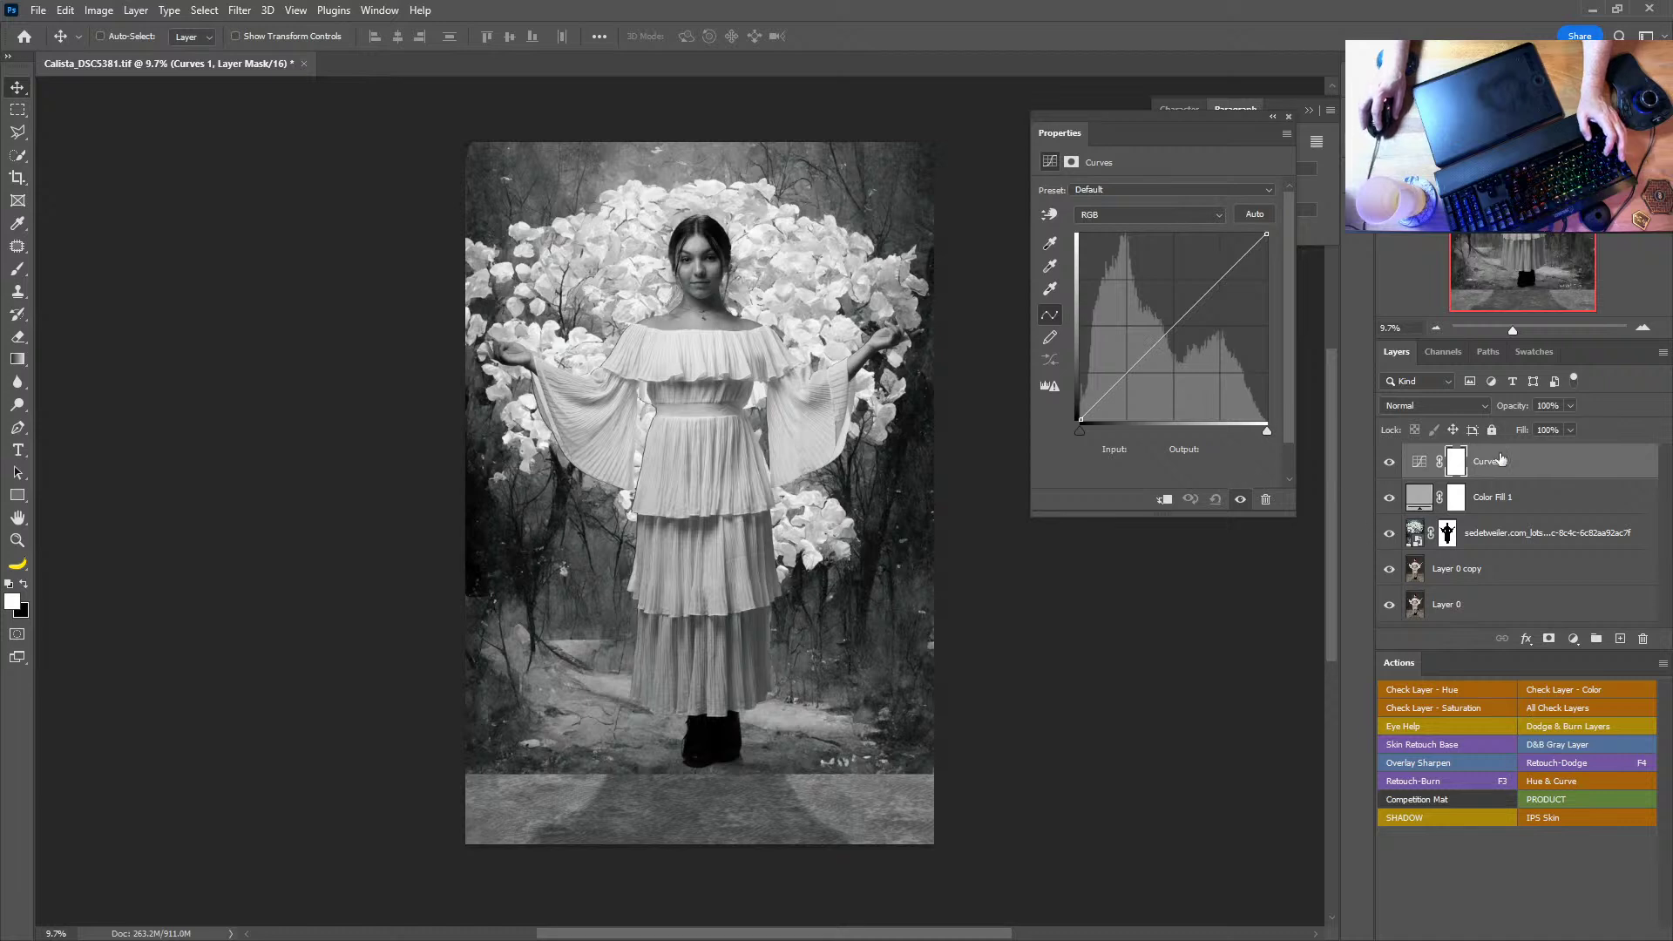
pyautogui.moveTo(1500, 464); pyautogui.dragTo(1498, 521)
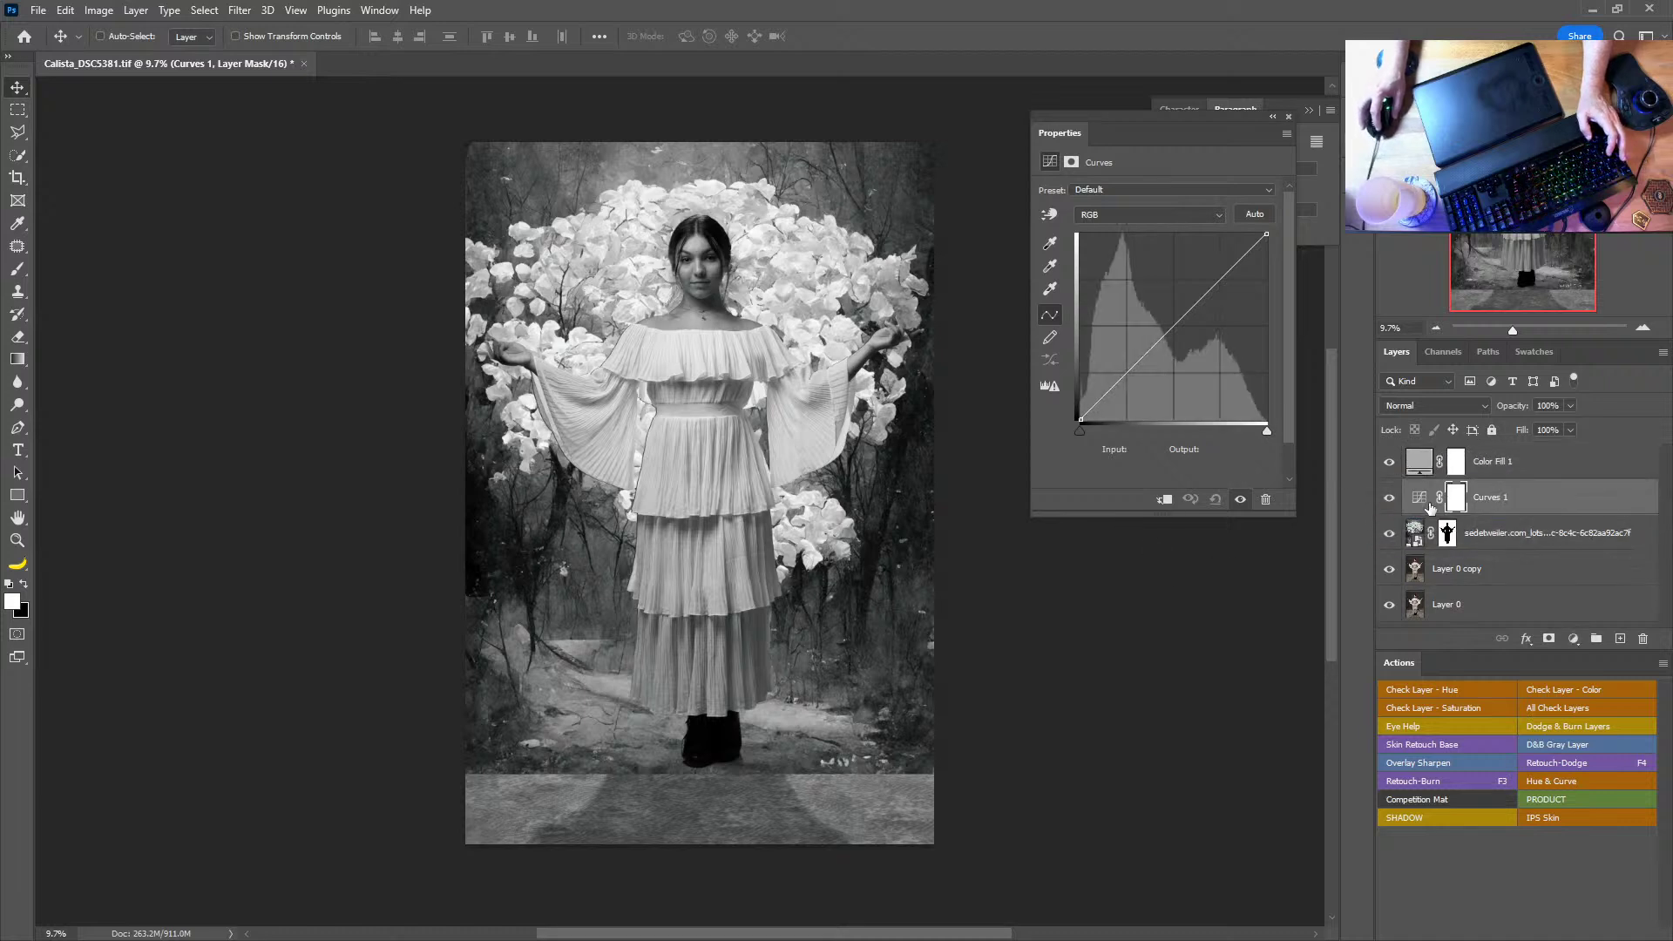
pyautogui.keyDown('alt'); pyautogui.click(1495, 512); pyautogui.keyUp('alt')
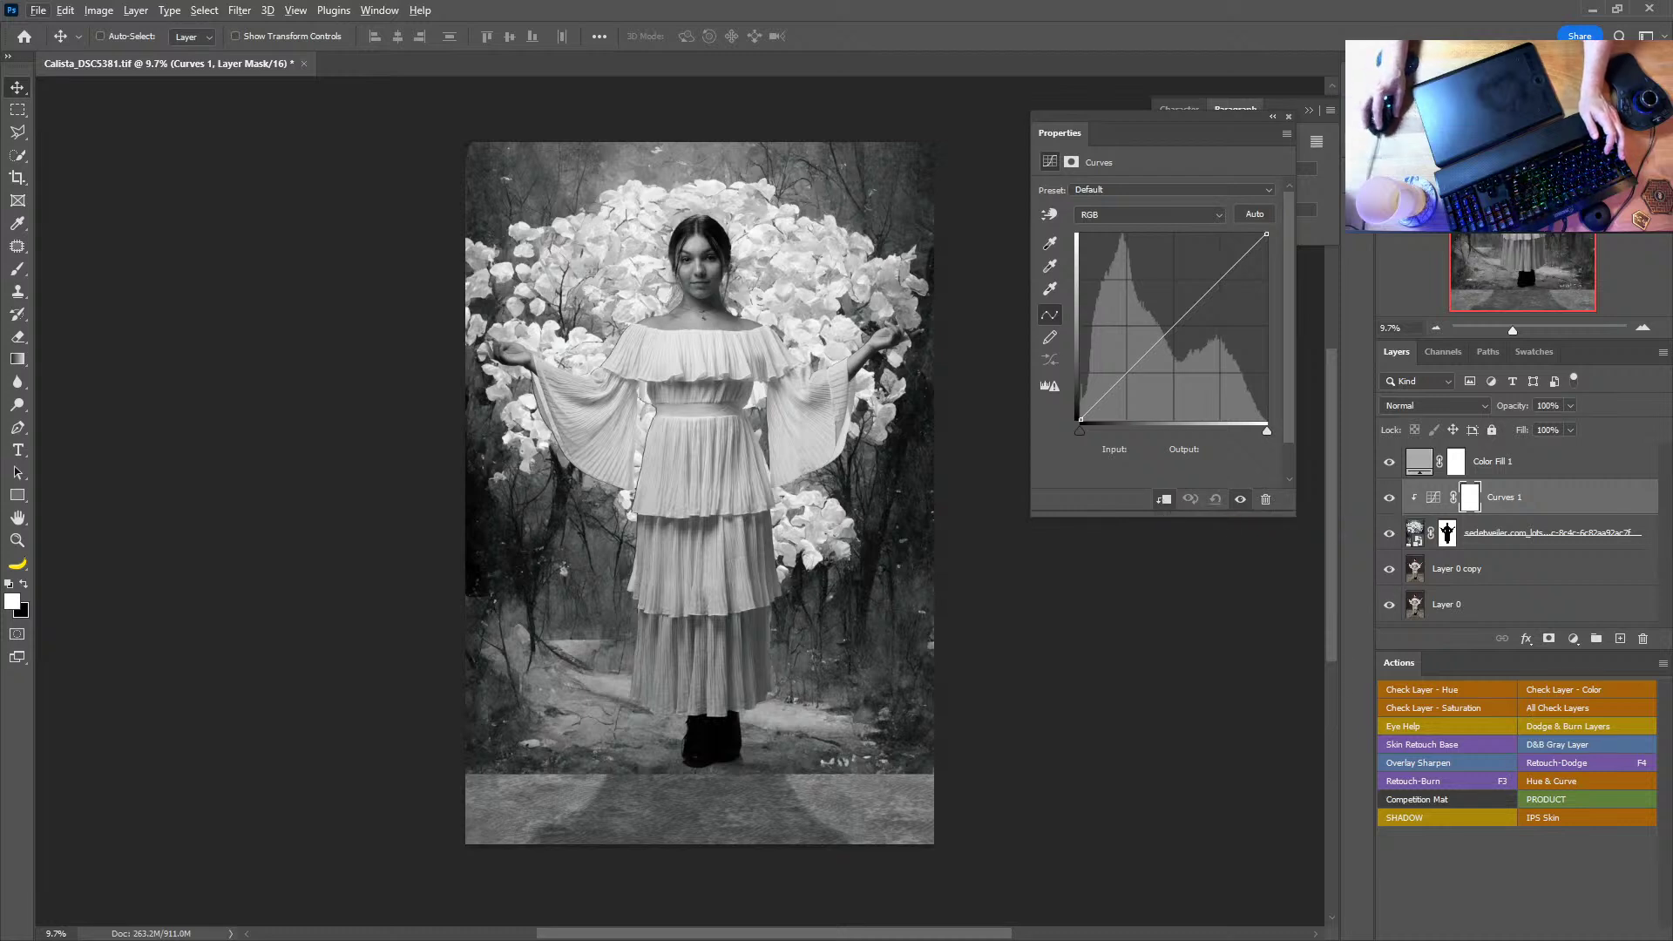
pyautogui.hotkey('alt', 'Tab')
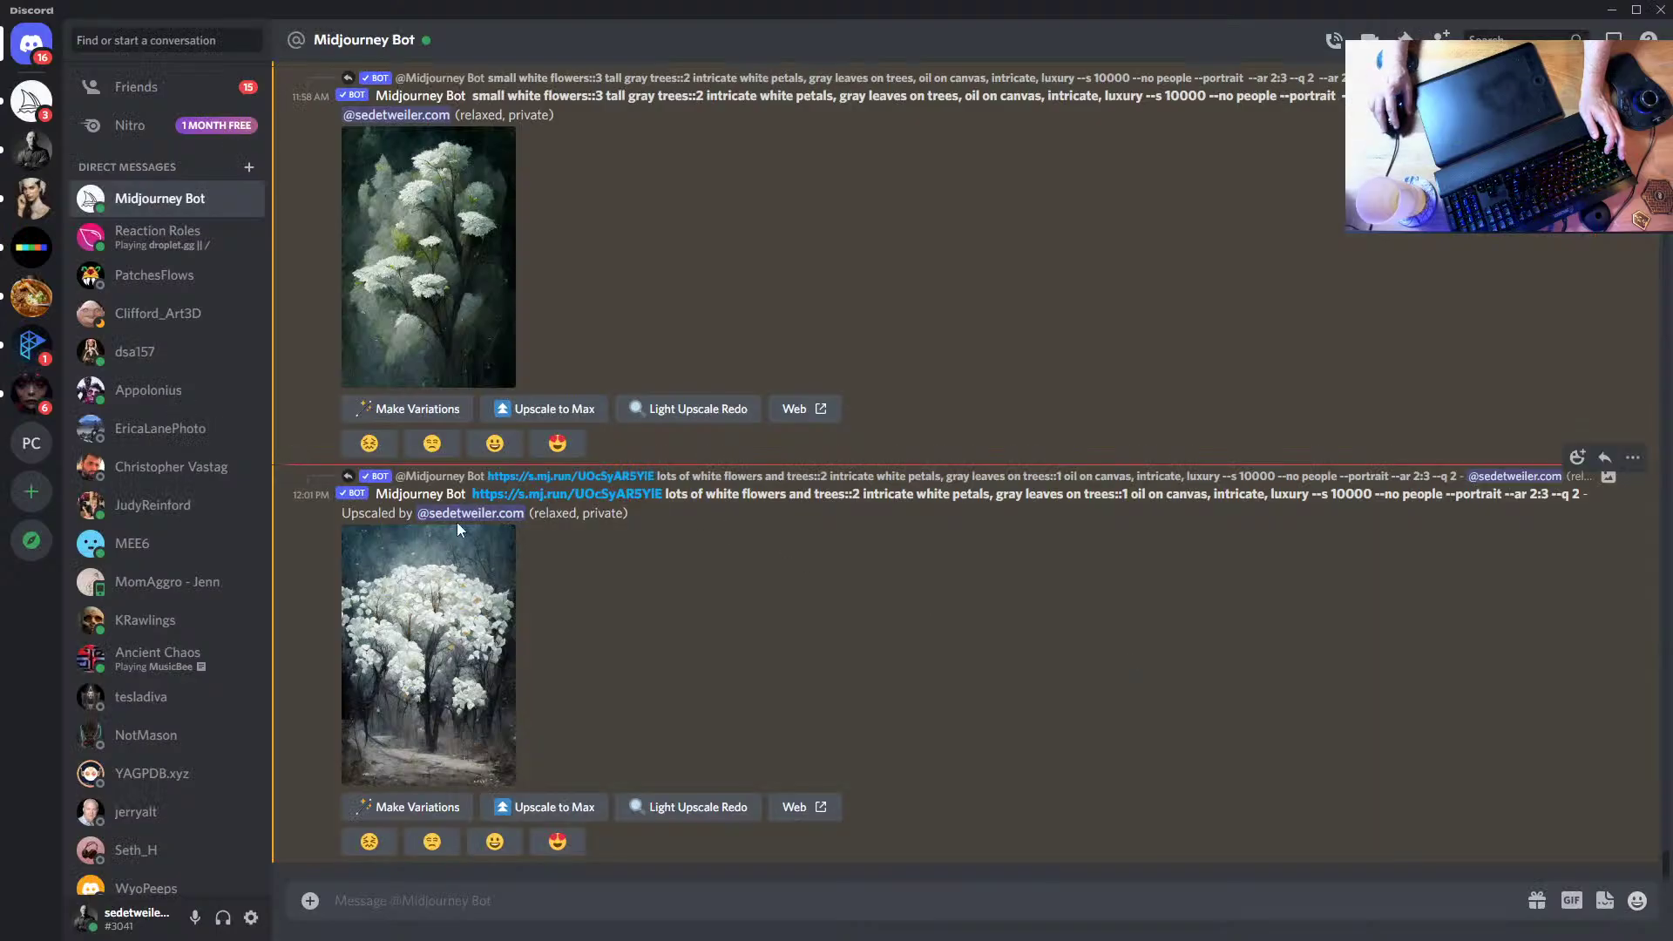
pyautogui.rightClick(399, 500)
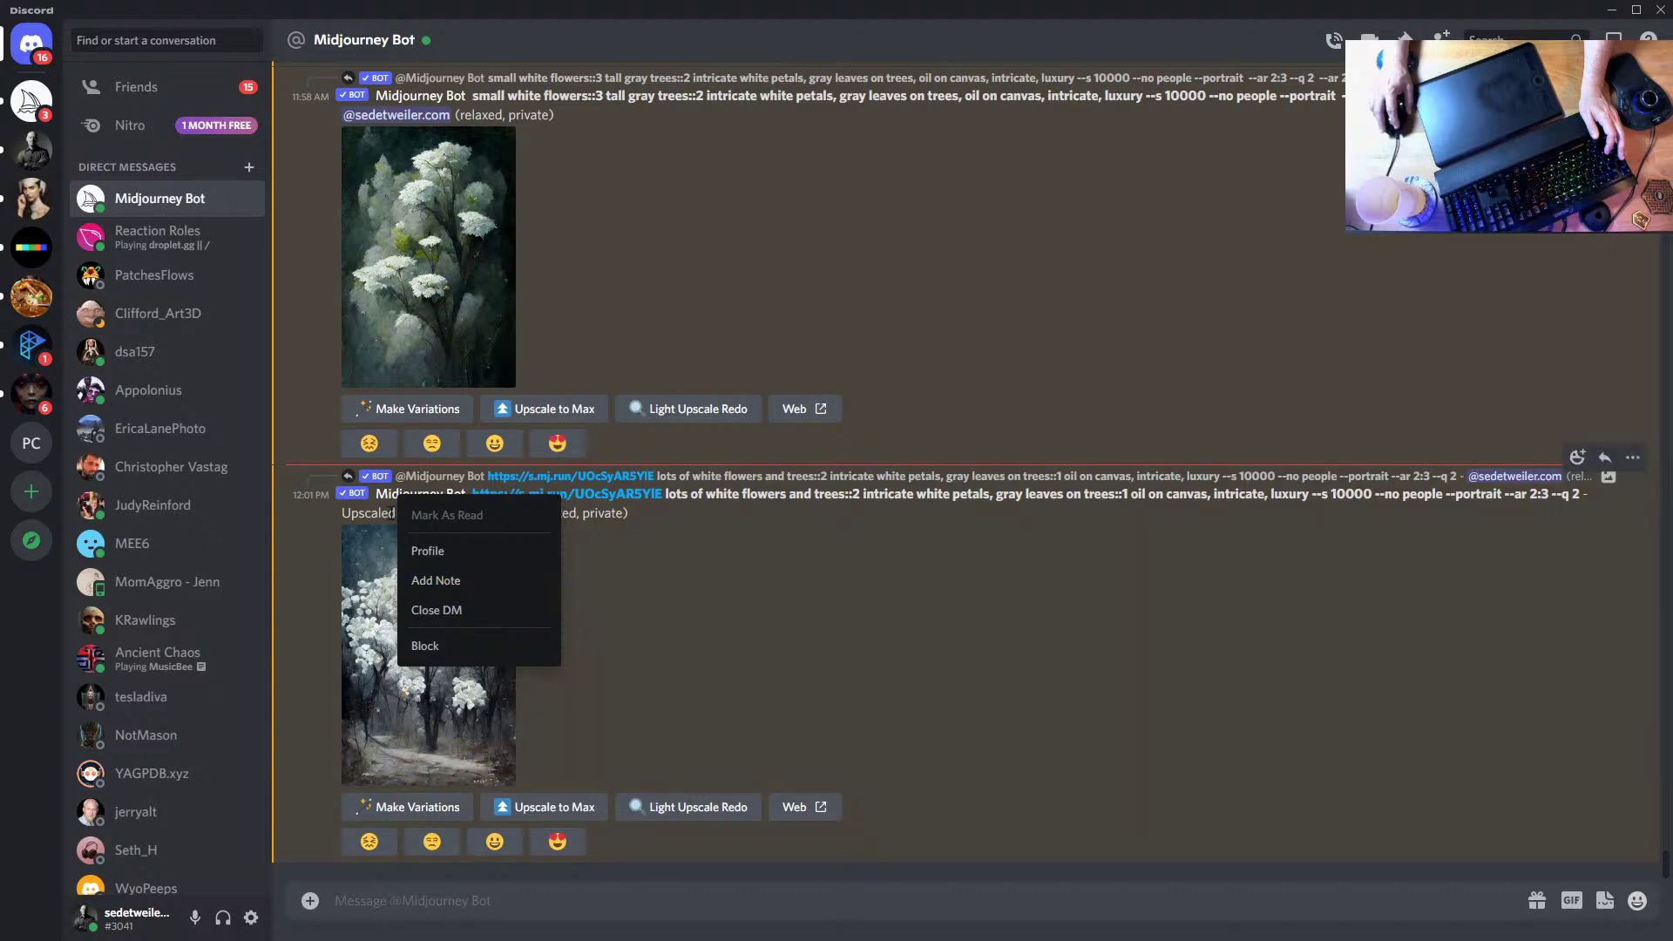
pyautogui.click(922, 567)
pyautogui.hotkey('alt', 'Tab')
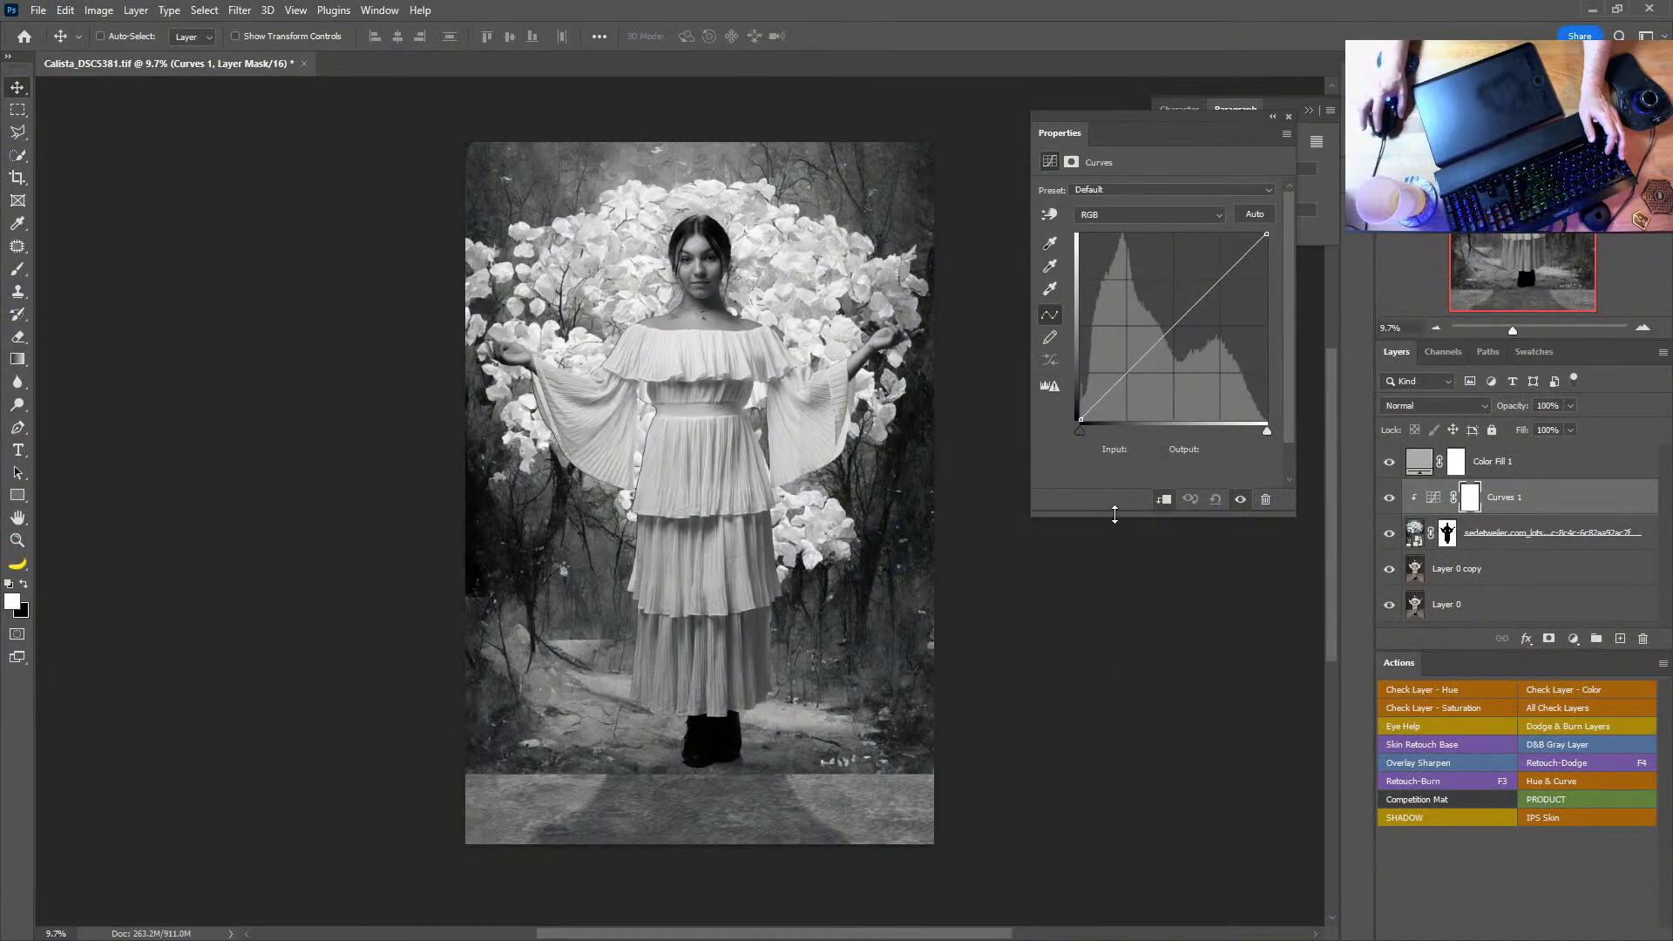
# Step: Darken the tree artwork with a curve point at input 140, output 89, and lift the black point to output 12
pyautogui.moveTo(1168, 331); pyautogui.dragTo(1182, 355)
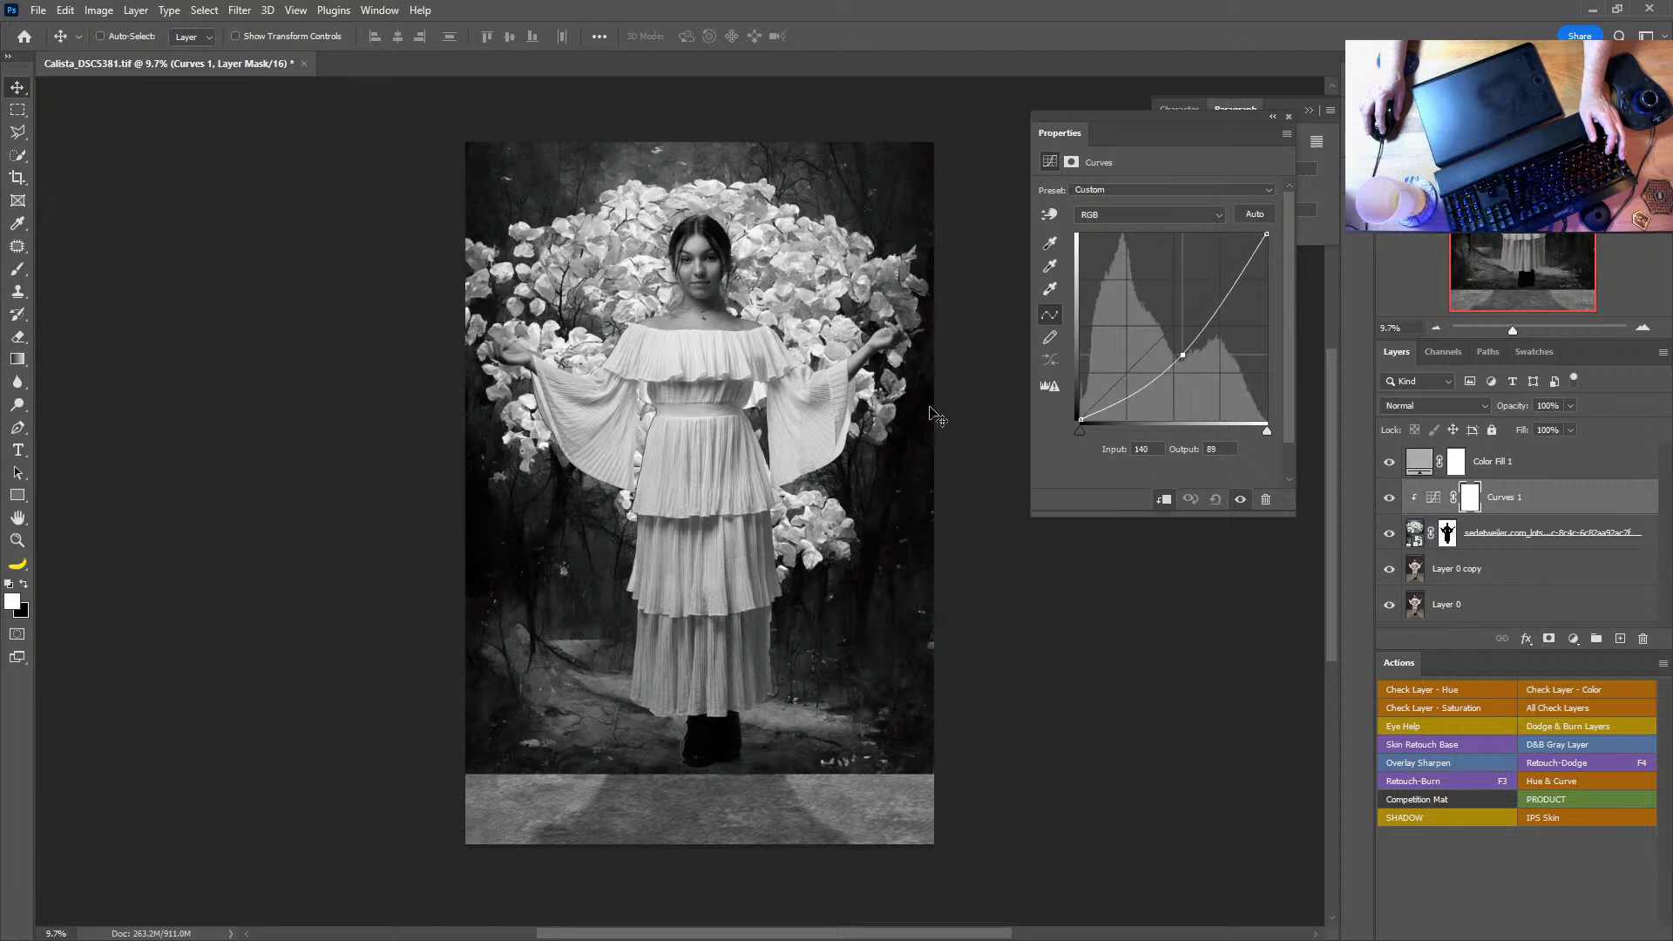
pyautogui.moveTo(1081, 419); pyautogui.dragTo(1075, 413)
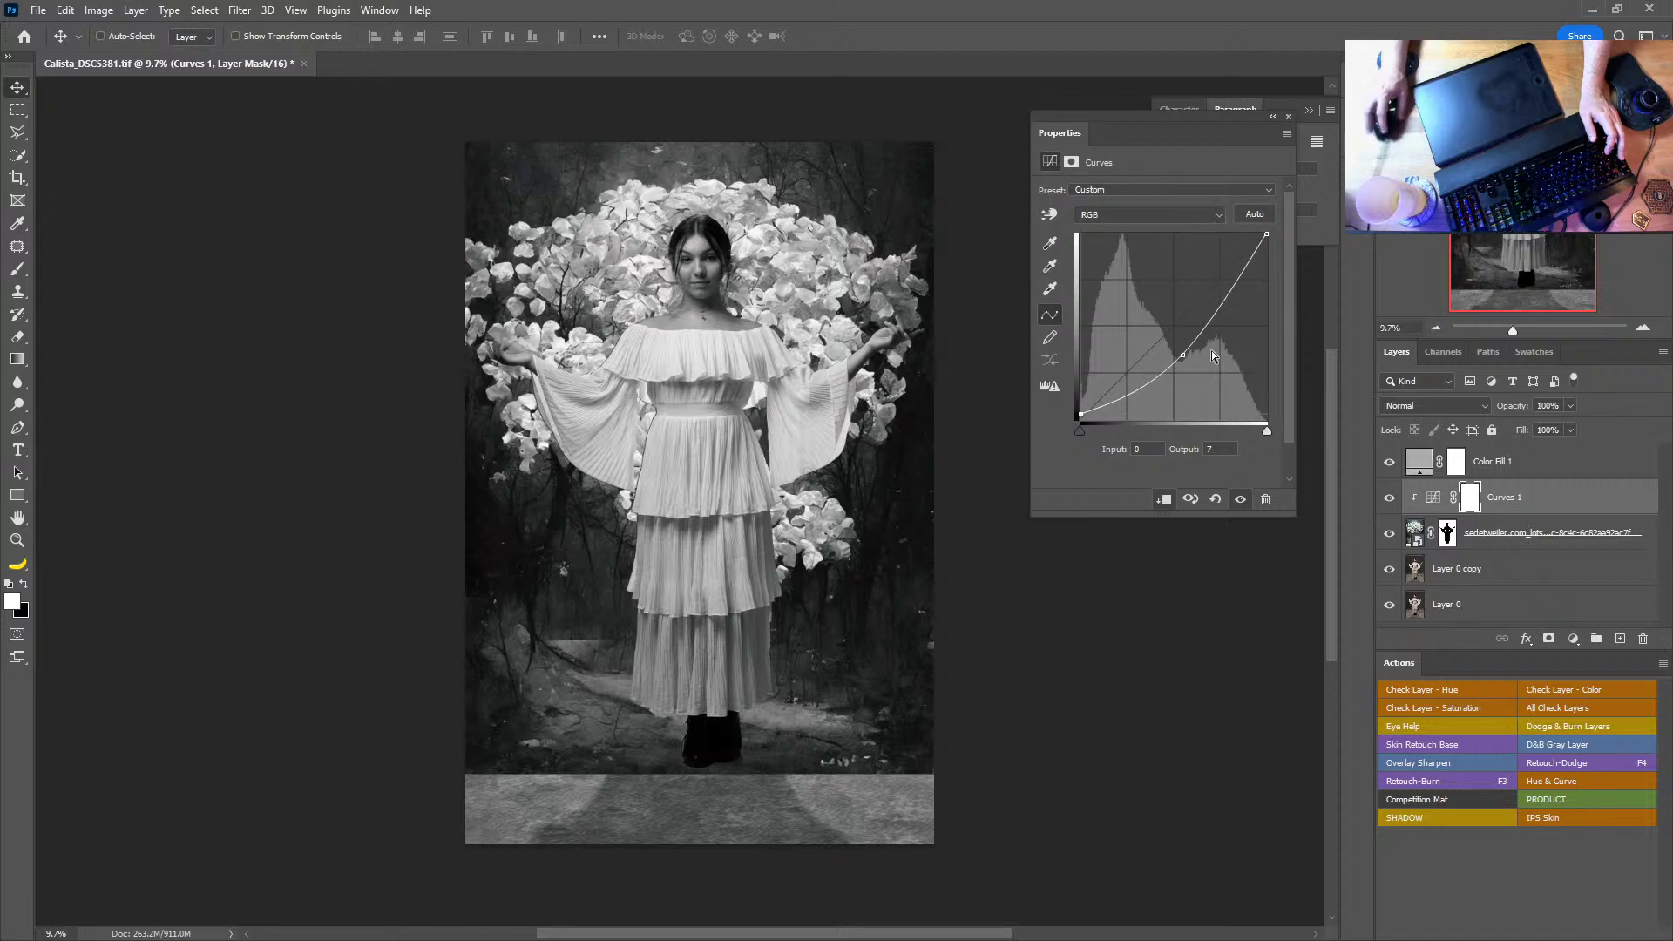
pyautogui.click(1389, 498)
pyautogui.click(1390, 499)
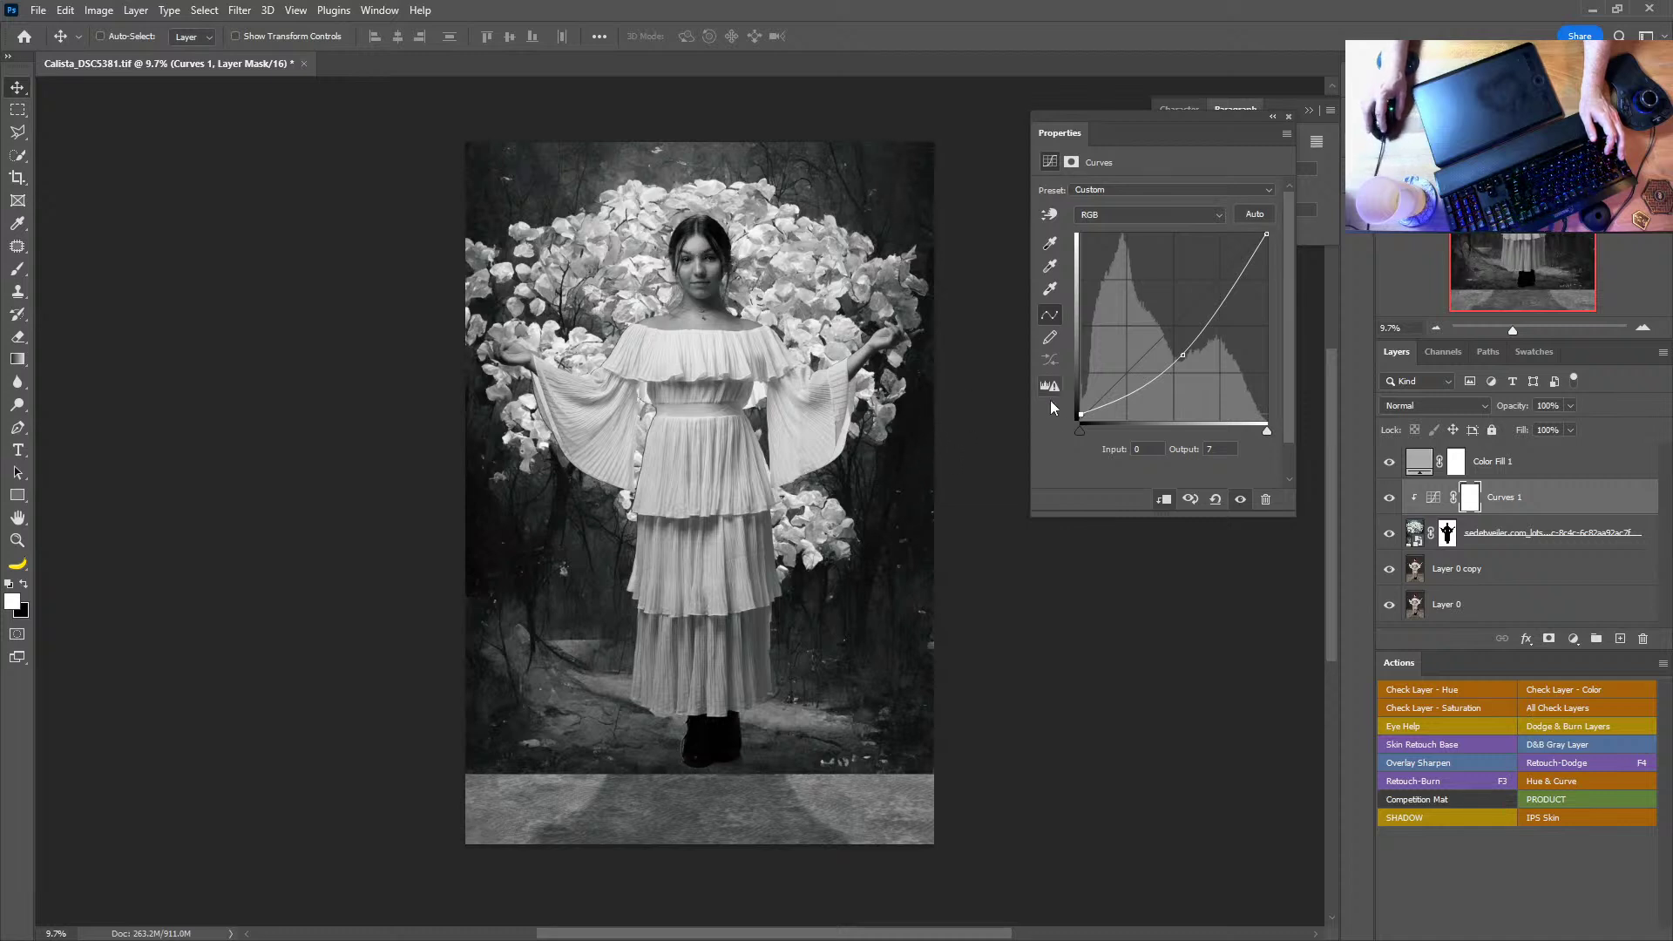
pyautogui.moveTo(1080, 415); pyautogui.dragTo(1069, 412)
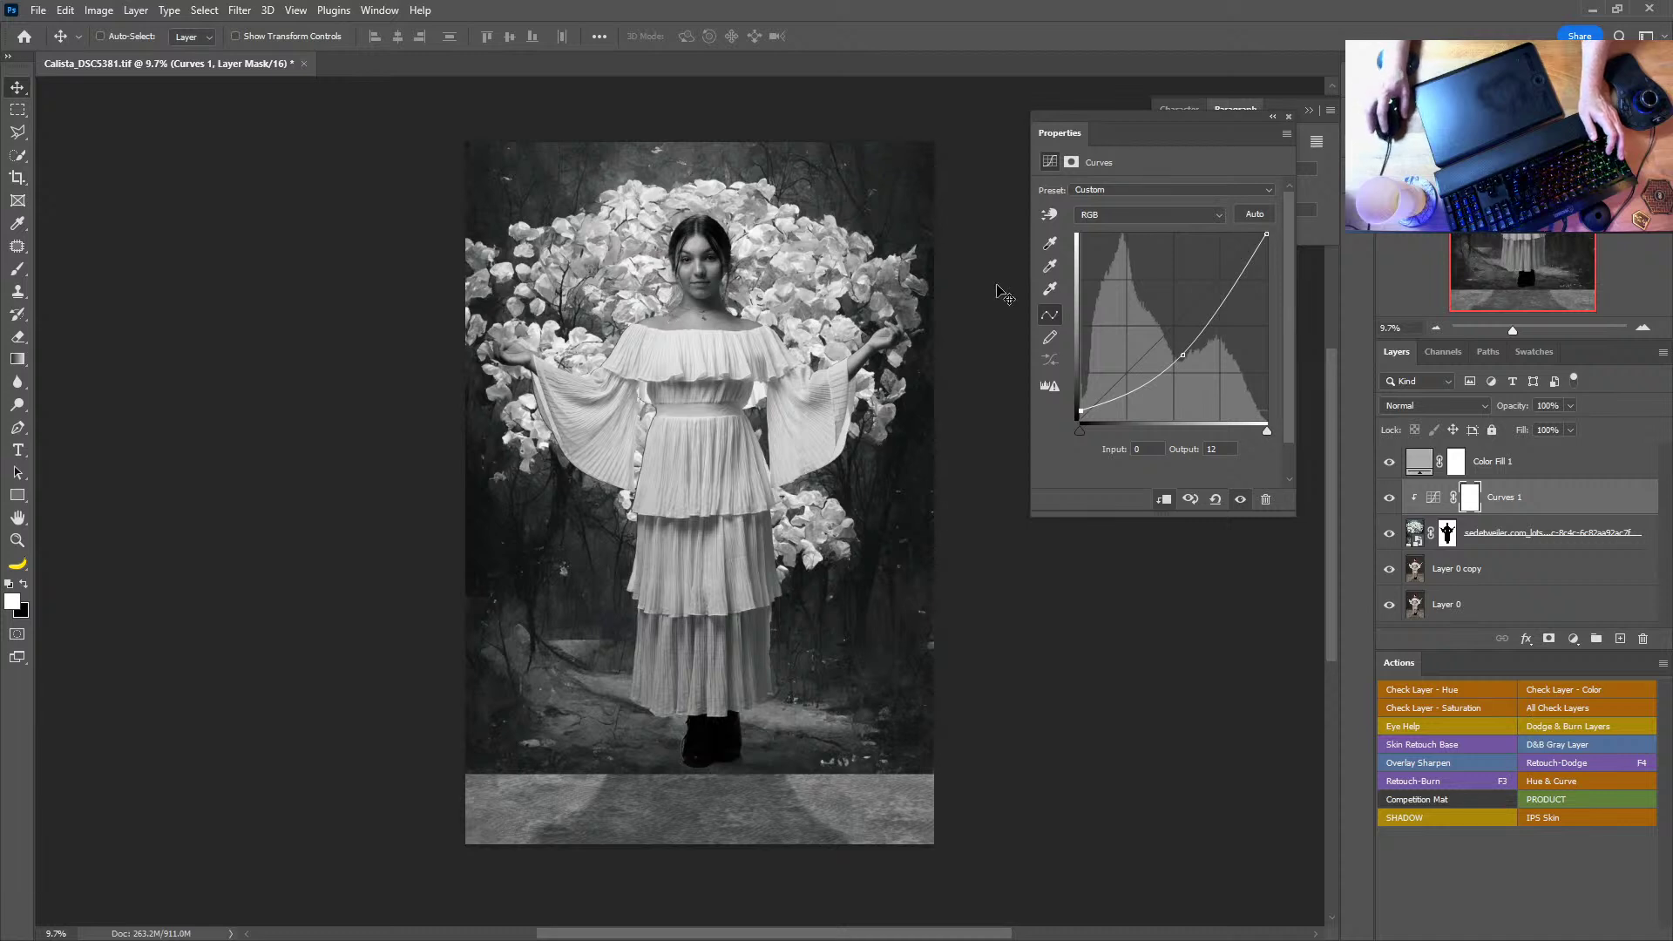
pyautogui.click(1288, 118)
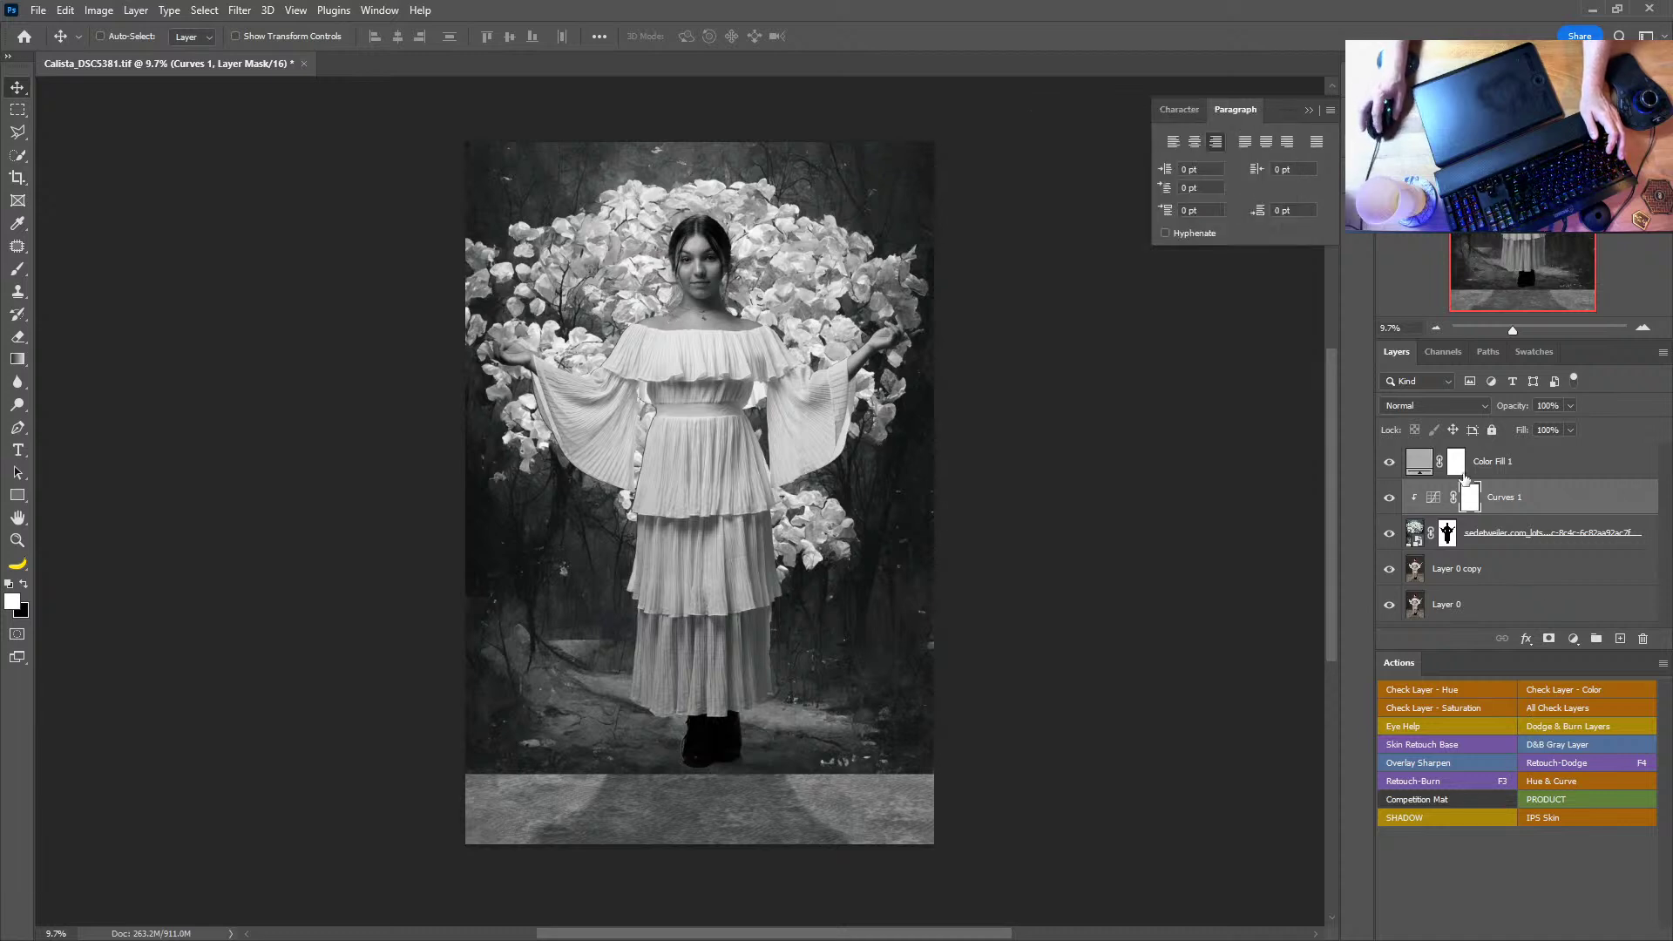
pyautogui.click(1389, 463)
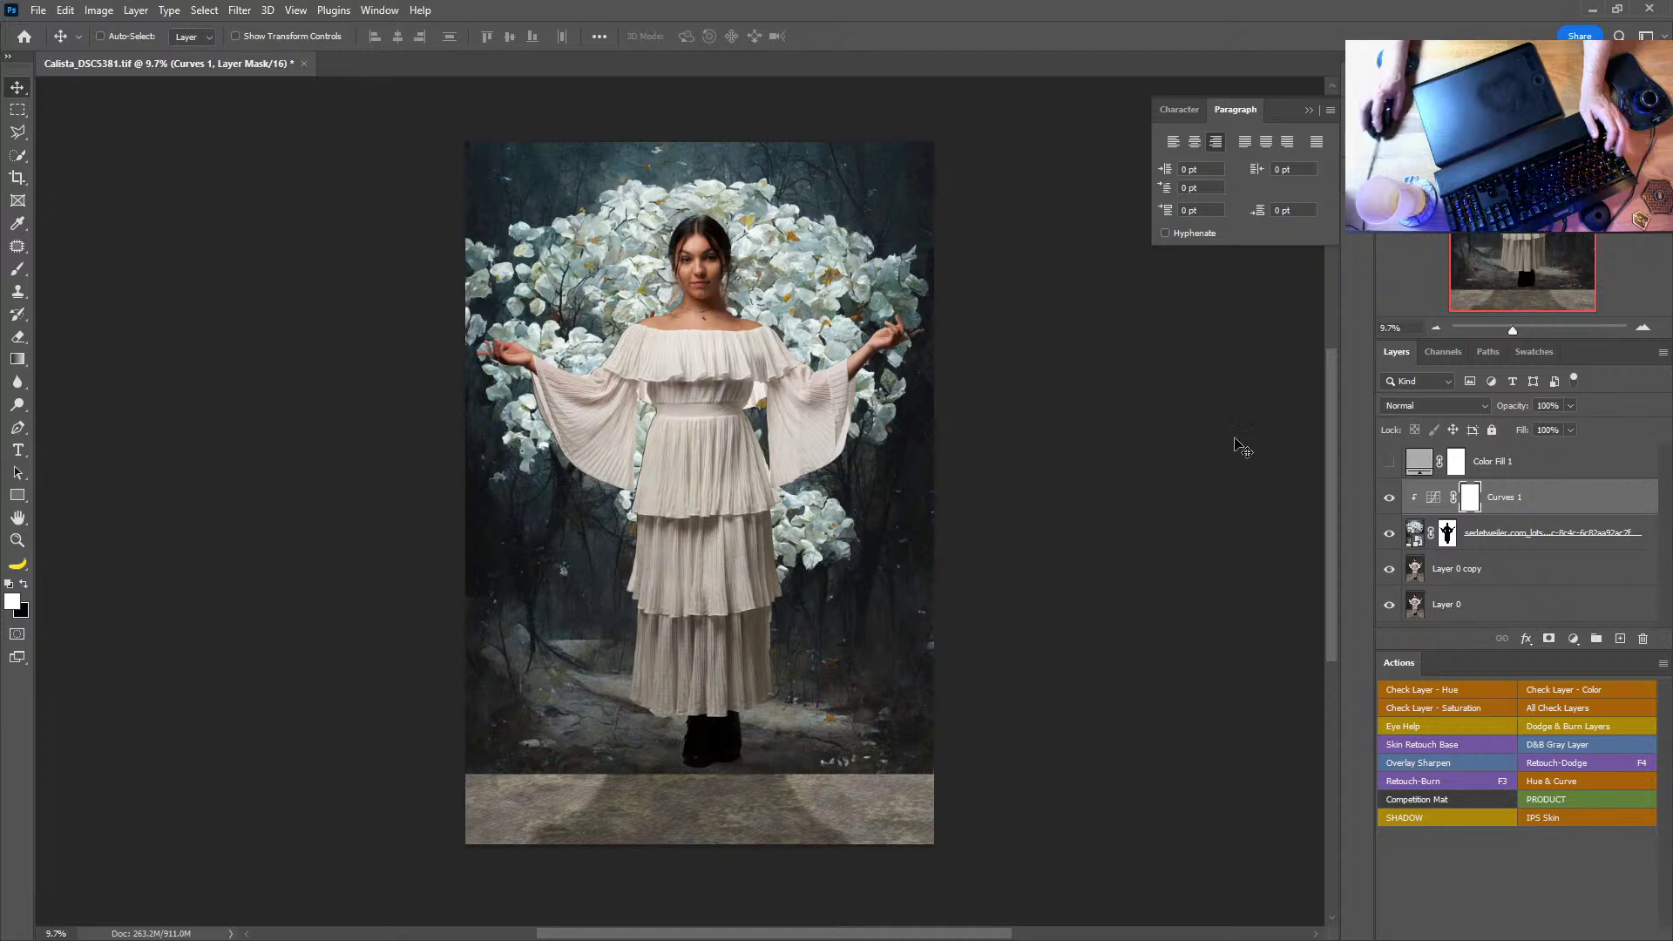
pyautogui.click(1390, 464)
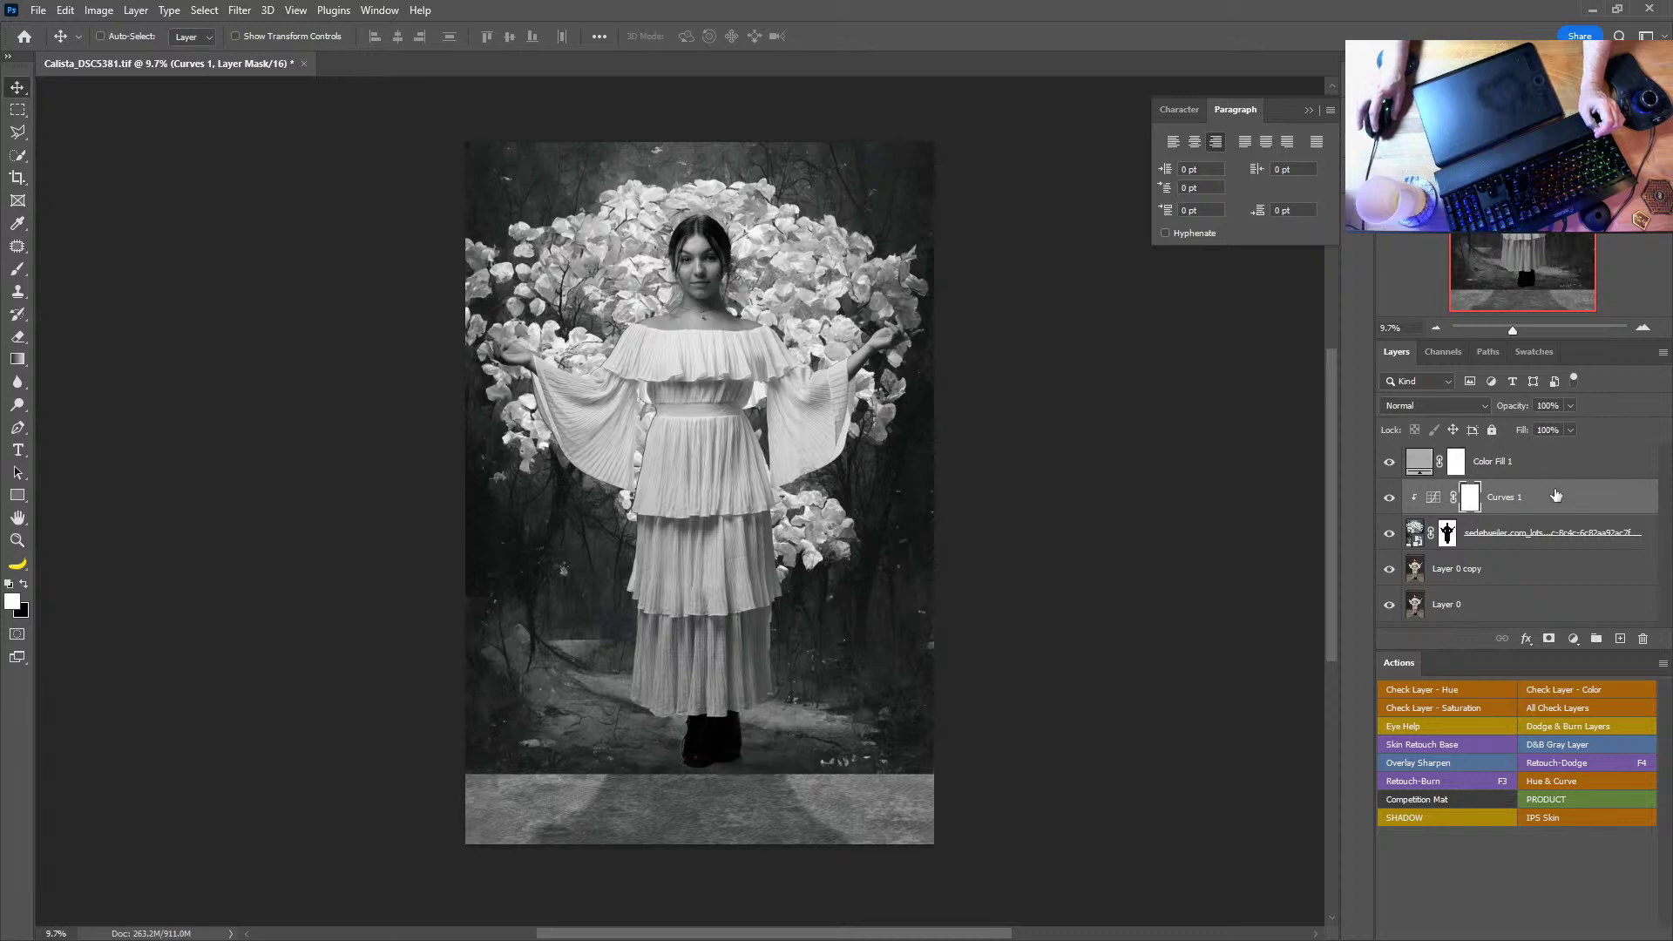
# Step: Change the gray Color Fill 1 layer's blend mode to Luminosity
pyautogui.click(1531, 470)
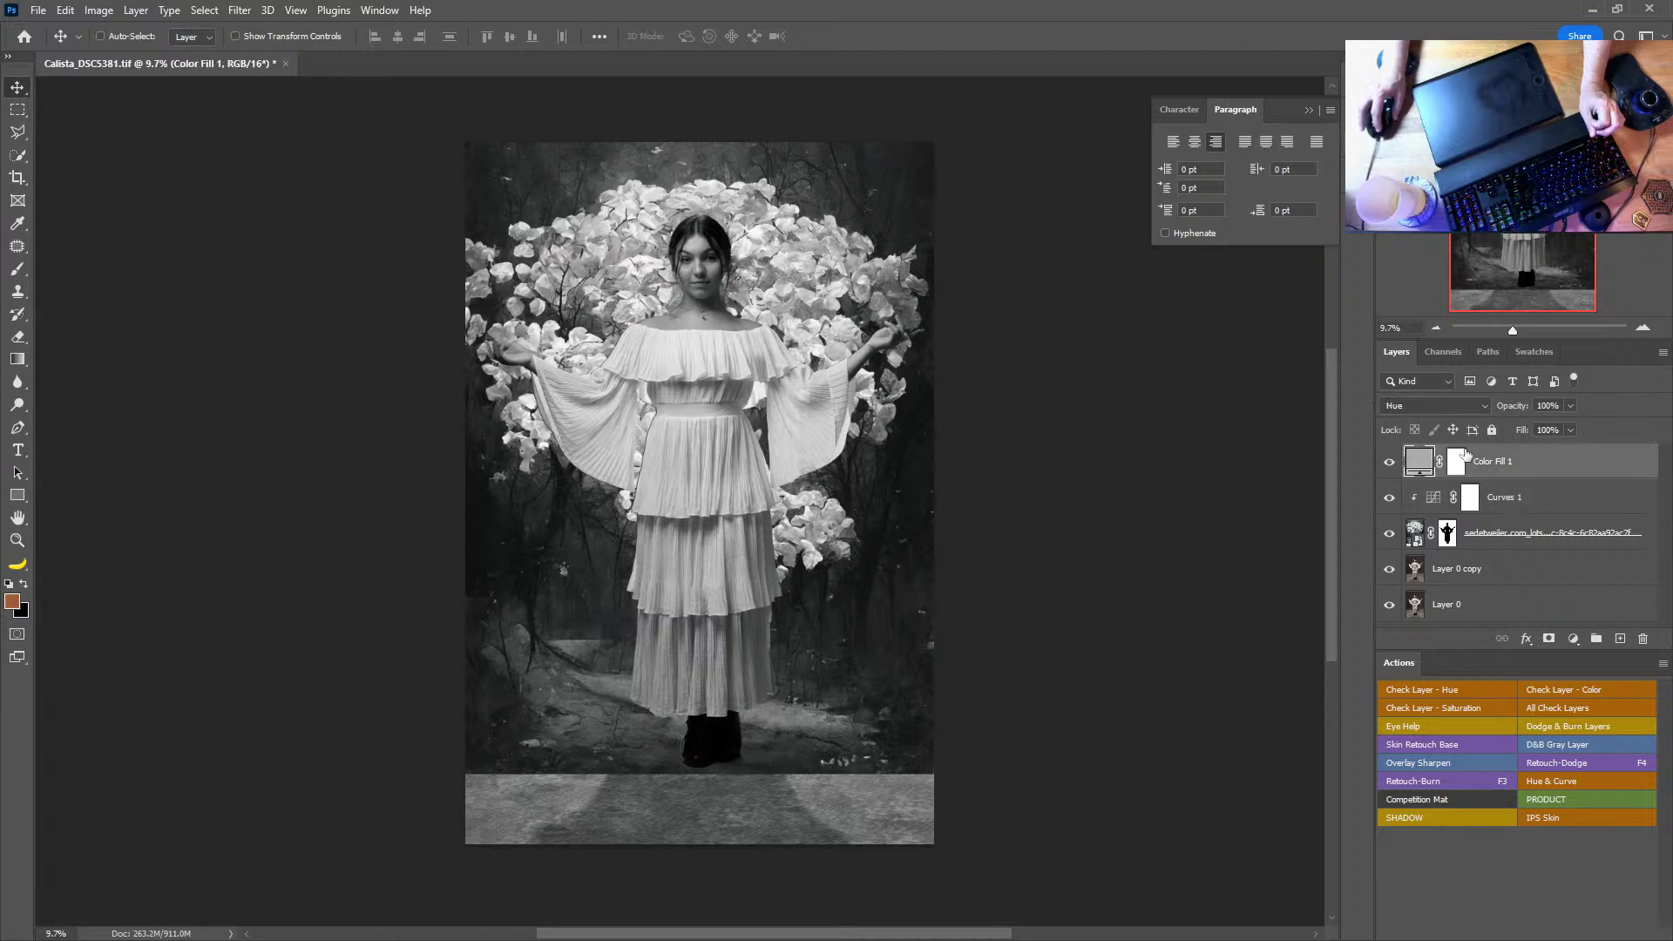
pyautogui.click(1433, 405)
pyautogui.click(1424, 826)
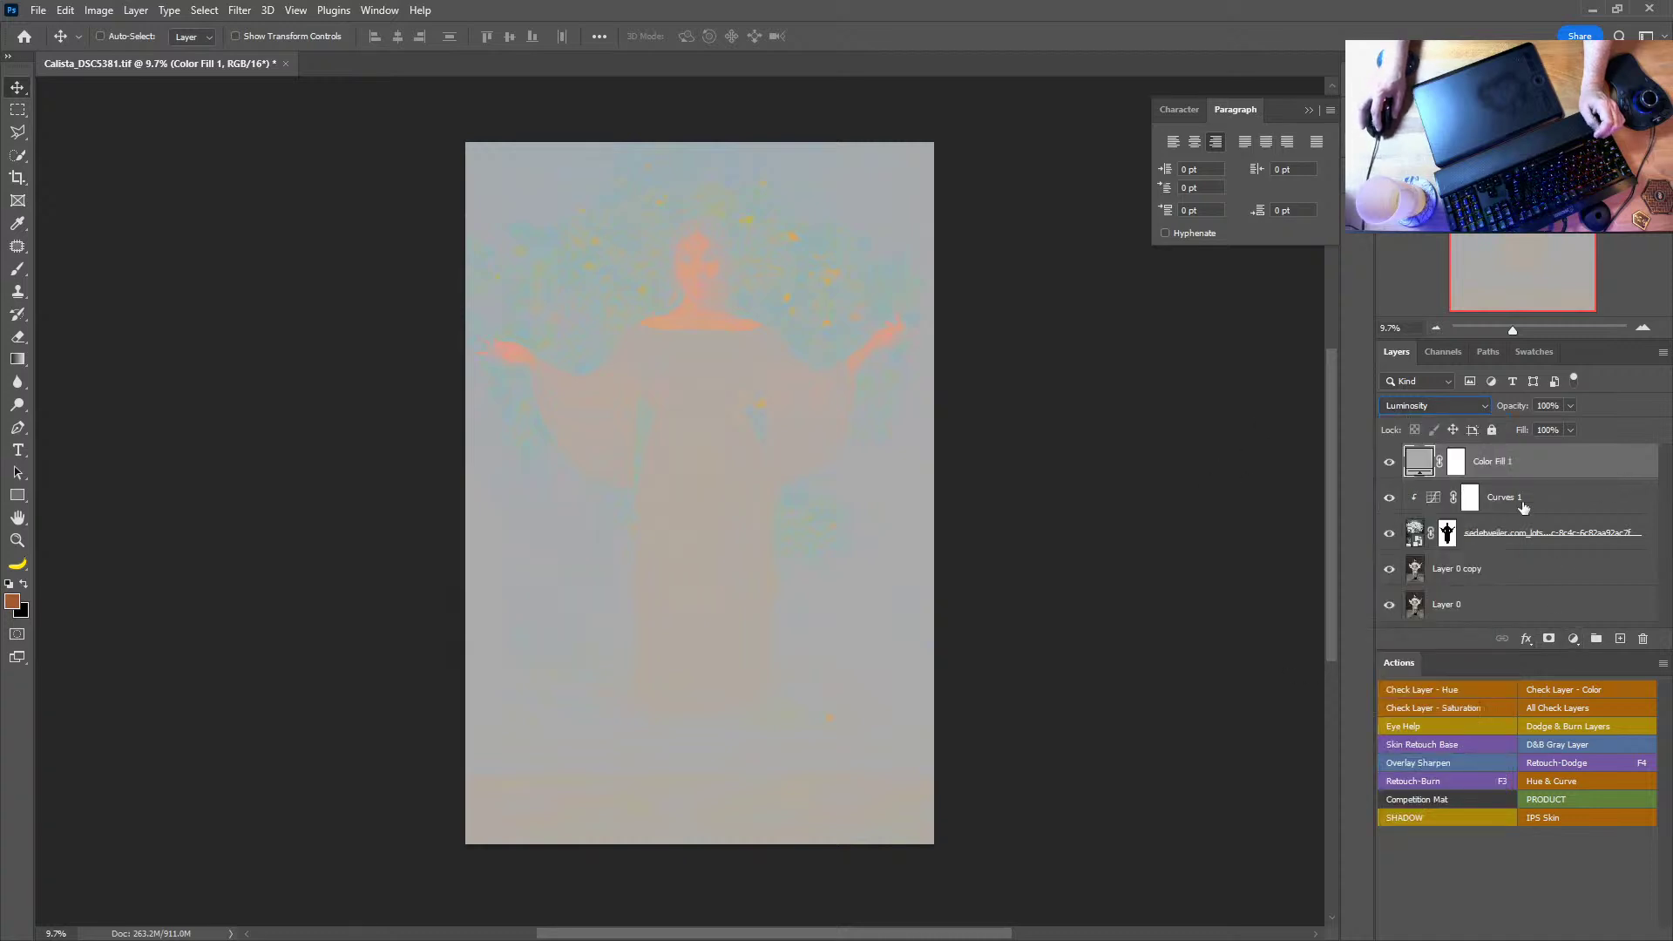
# Step: Add a Color Balance adjustment layer directly above Curves 1 and clip it to the tree artwork
pyautogui.click(1524, 497)
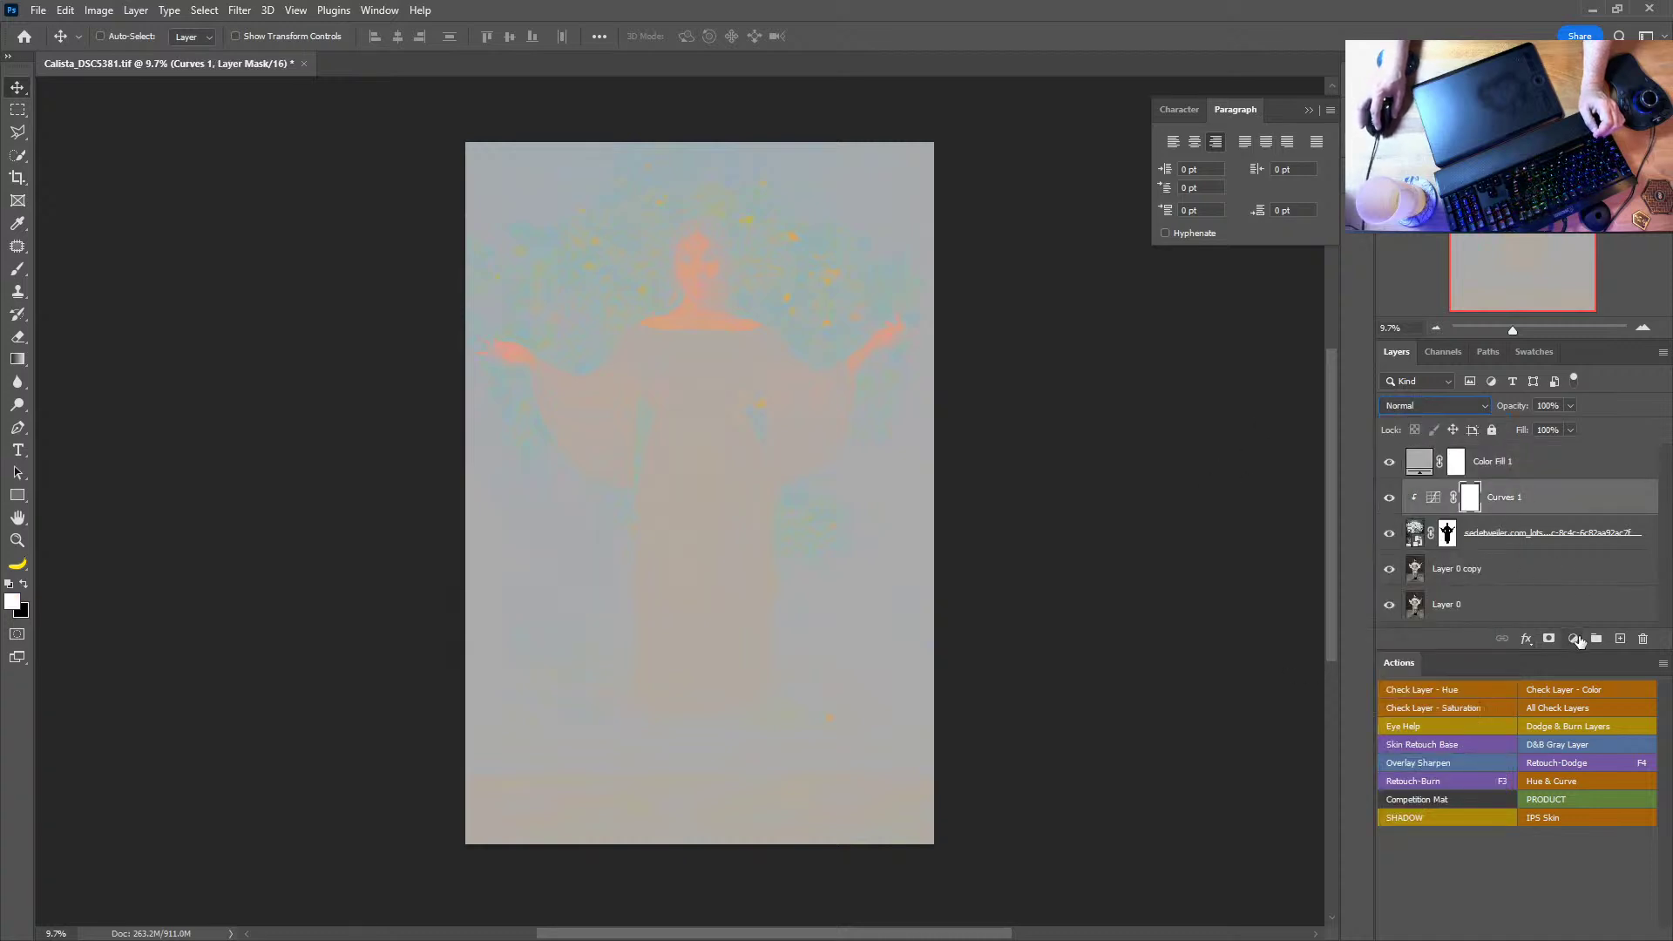
pyautogui.click(1574, 639)
pyautogui.click(1556, 486)
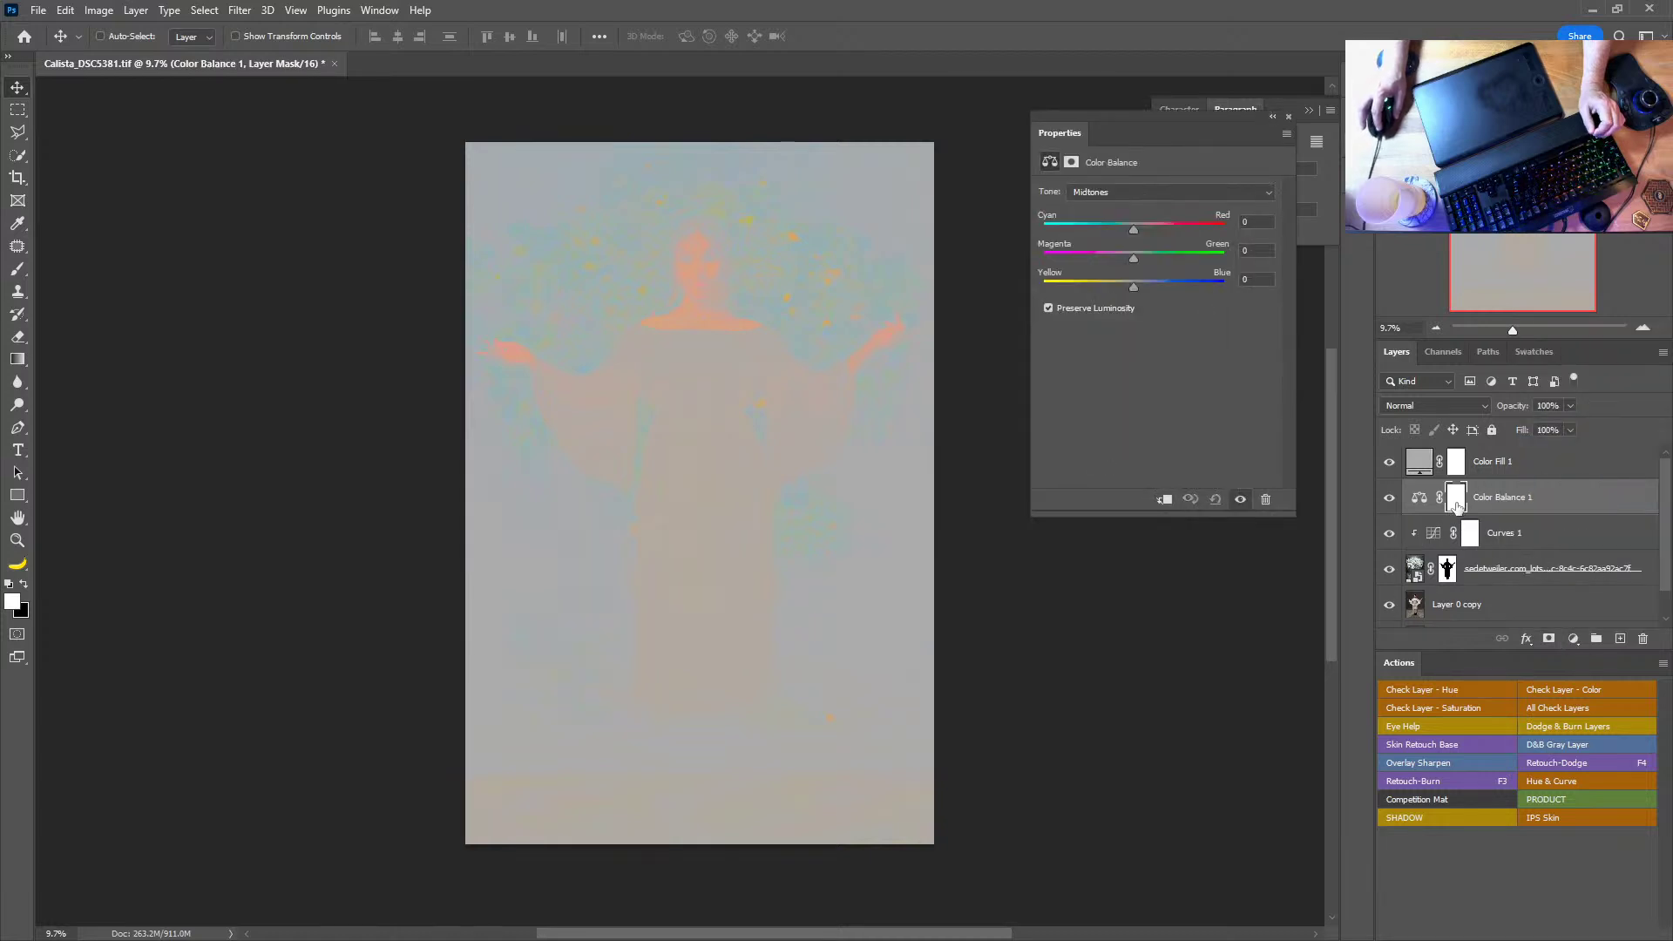
pyautogui.moveTo(1477, 521); pyautogui.dragTo(1481, 507)
pyautogui.keyDown('alt'); pyautogui.click(1480, 507); pyautogui.keyUp('alt')
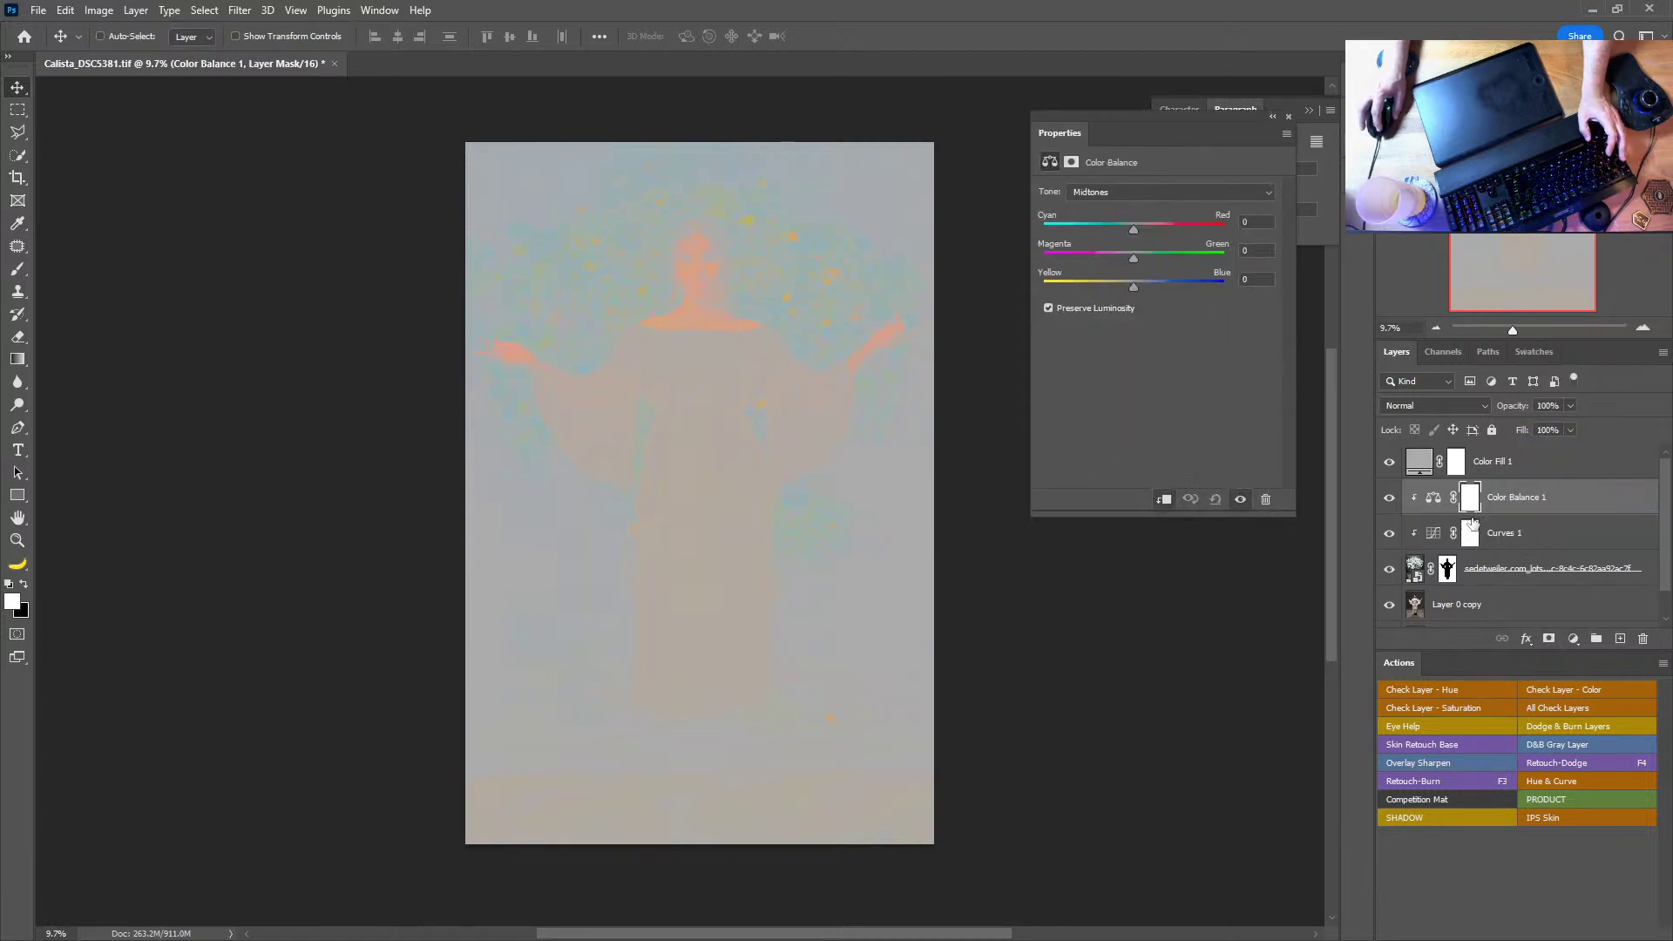
# Step: Add a Curves layer above the gray fill and steepen it, moving the black point to input 130 and the white point inward
pyautogui.click(1516, 466)
pyautogui.click(1572, 639)
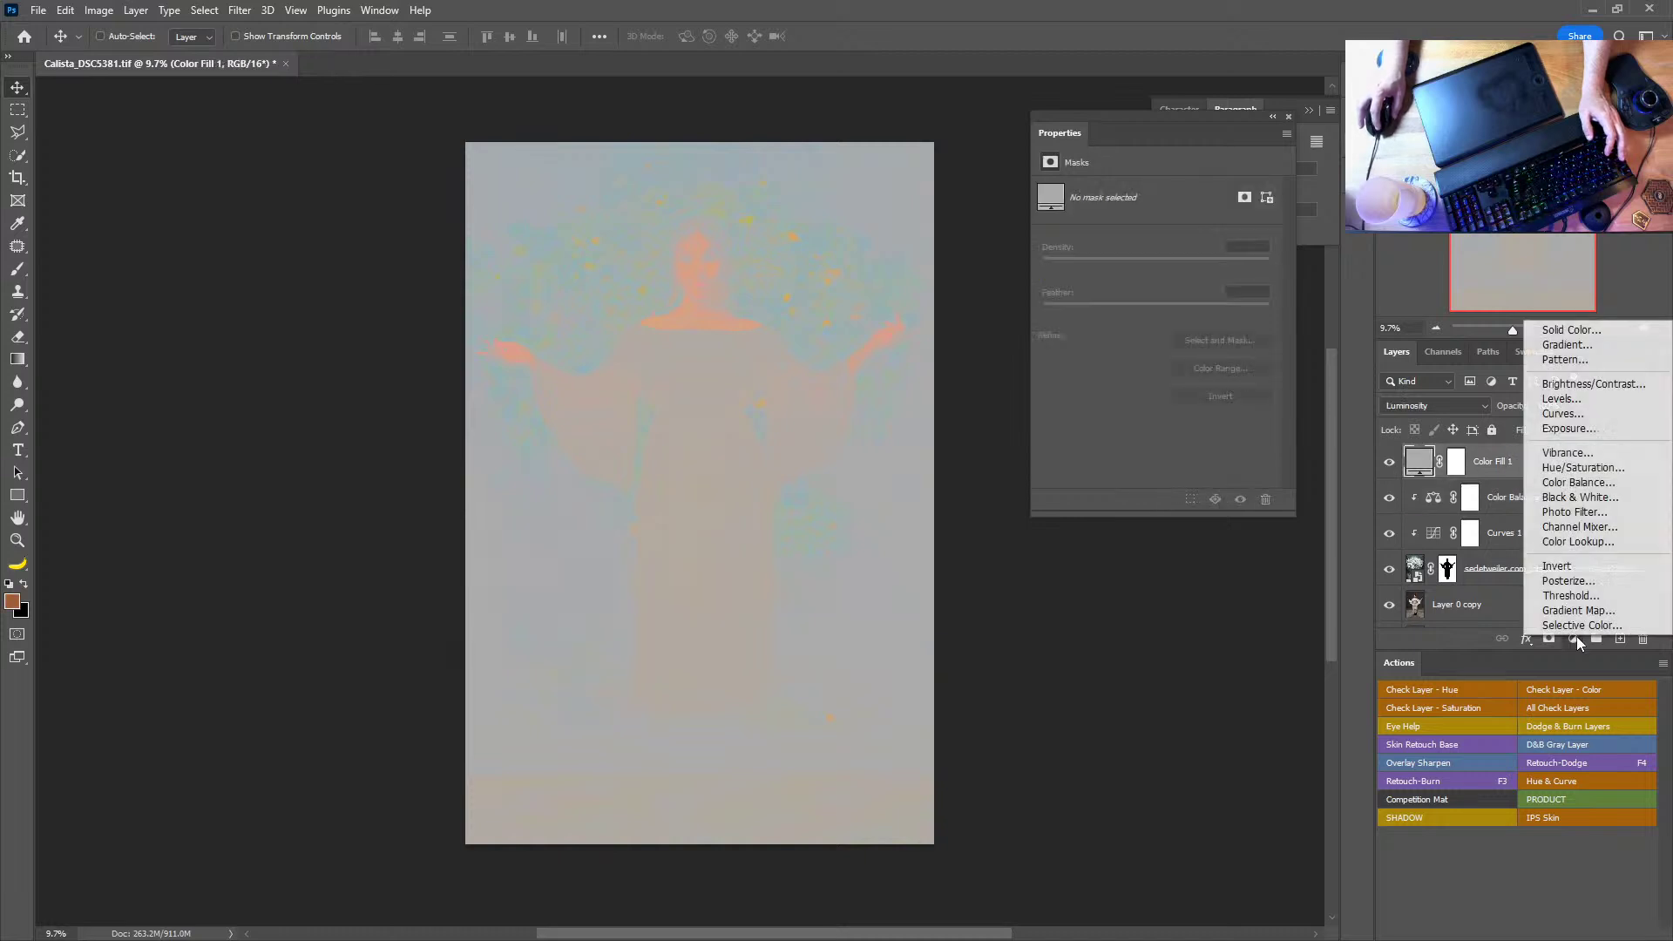
pyautogui.click(1564, 415)
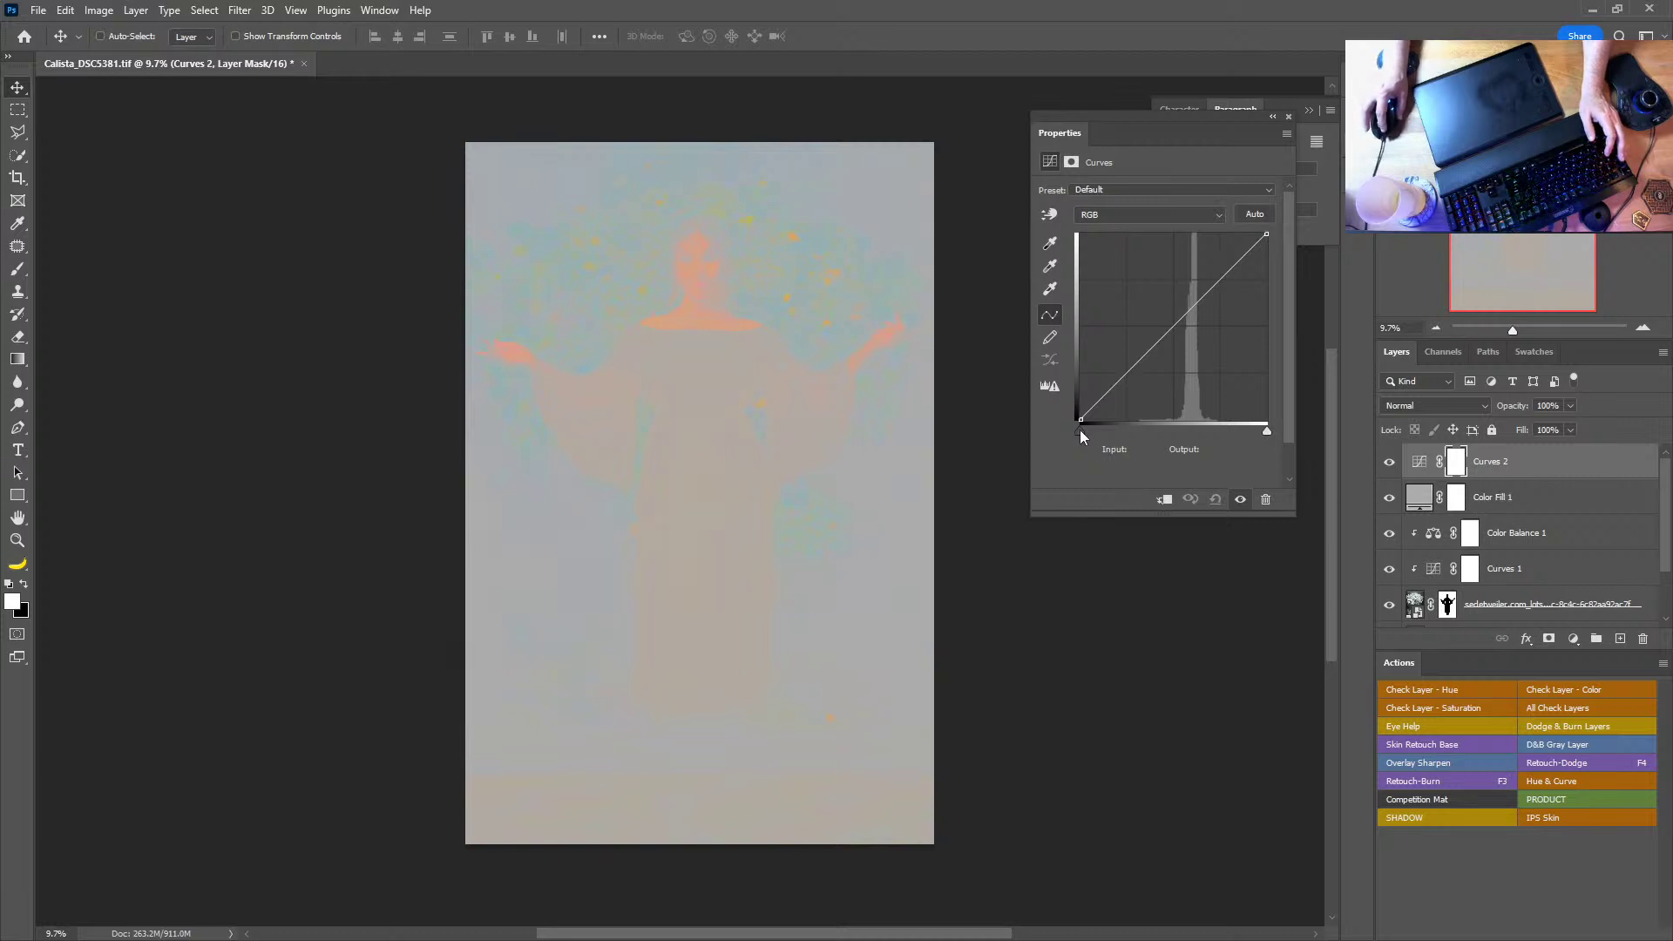
pyautogui.moveTo(1080, 430); pyautogui.dragTo(1169, 434)
pyautogui.moveTo(1259, 431); pyautogui.dragTo(1175, 428)
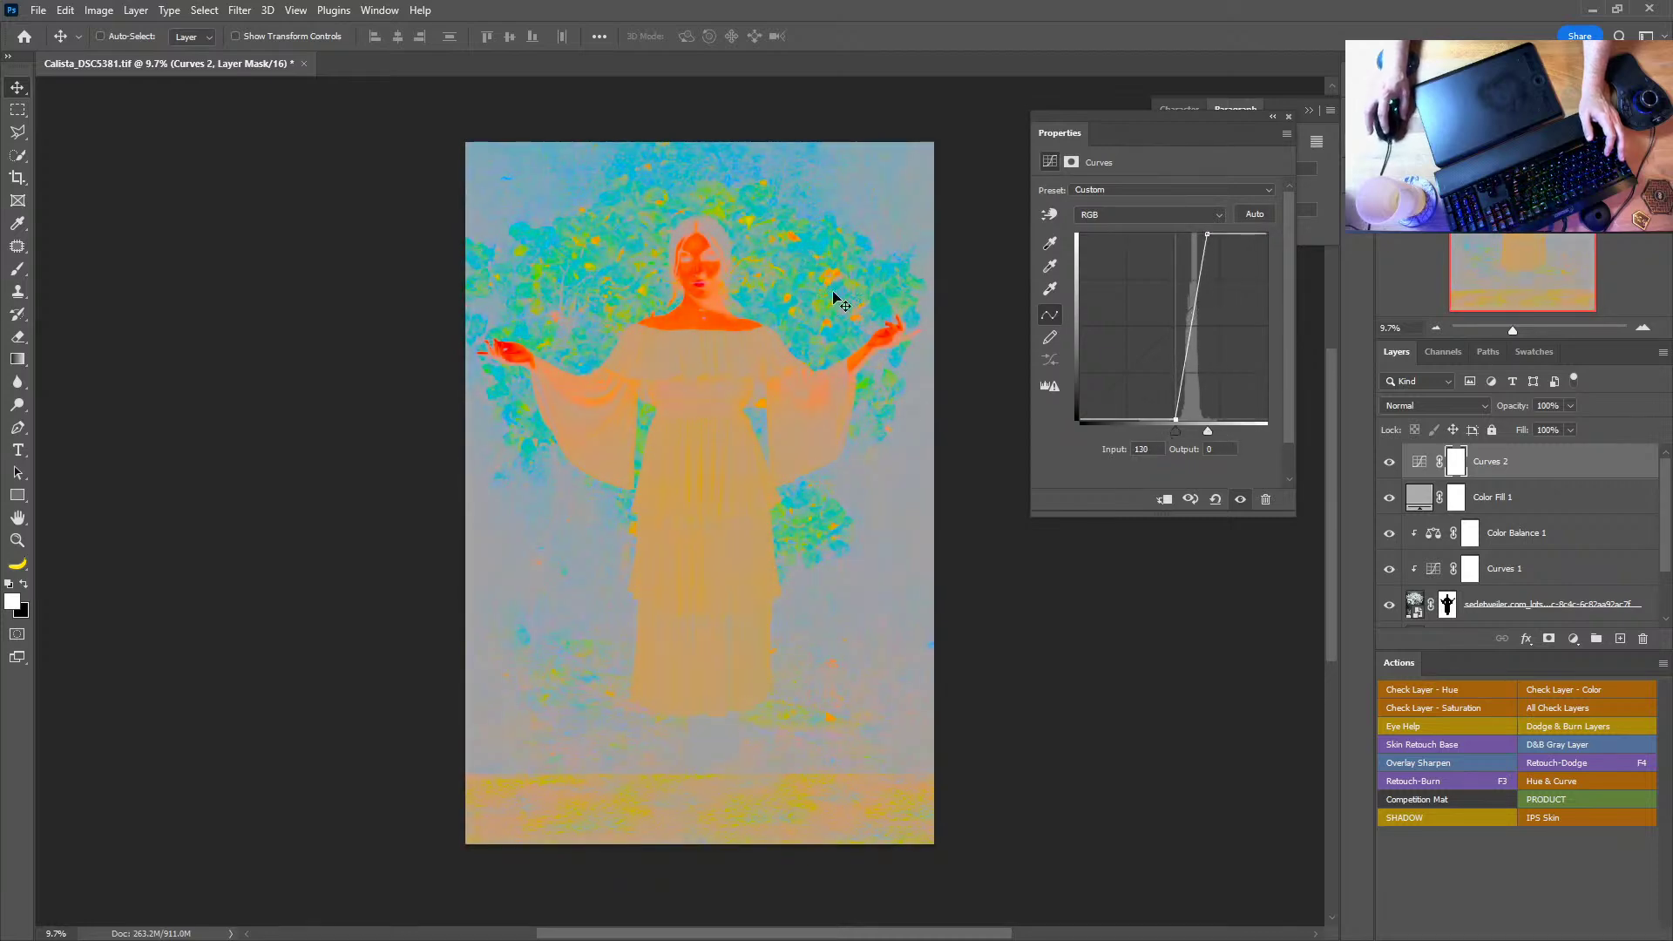
# Step: In the clipped Color Balance layer, set the Shadows to Cyan–Red +4 and Yellow–Blue -10
pyautogui.click(1518, 537)
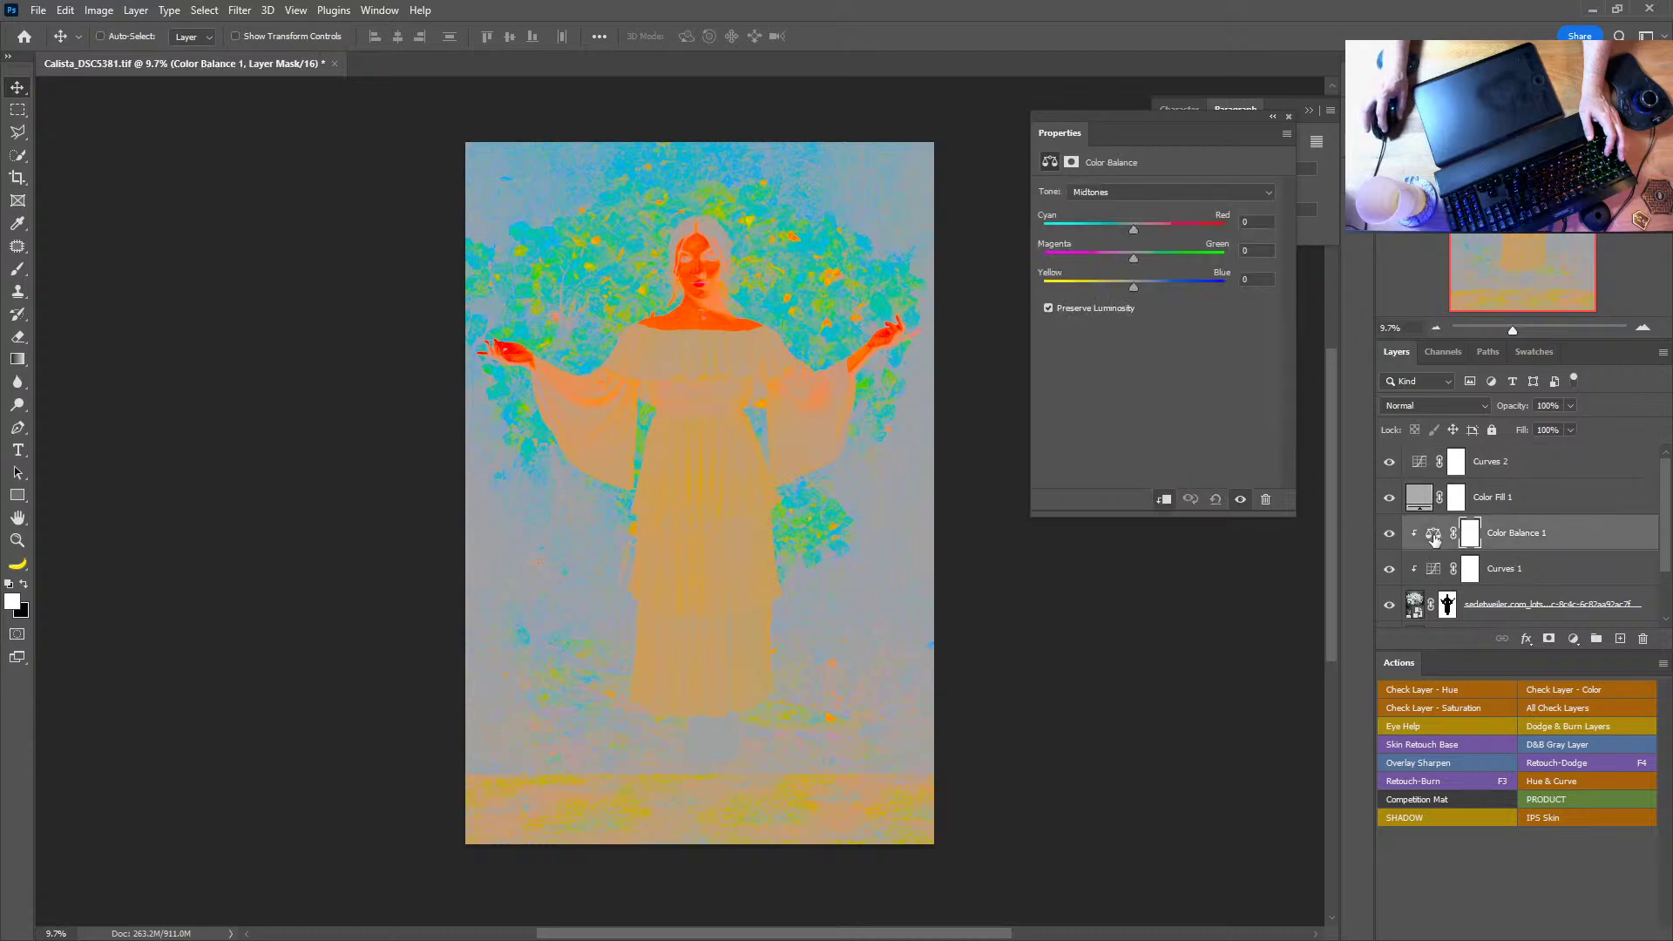
pyautogui.click(1103, 193)
pyautogui.click(1096, 207)
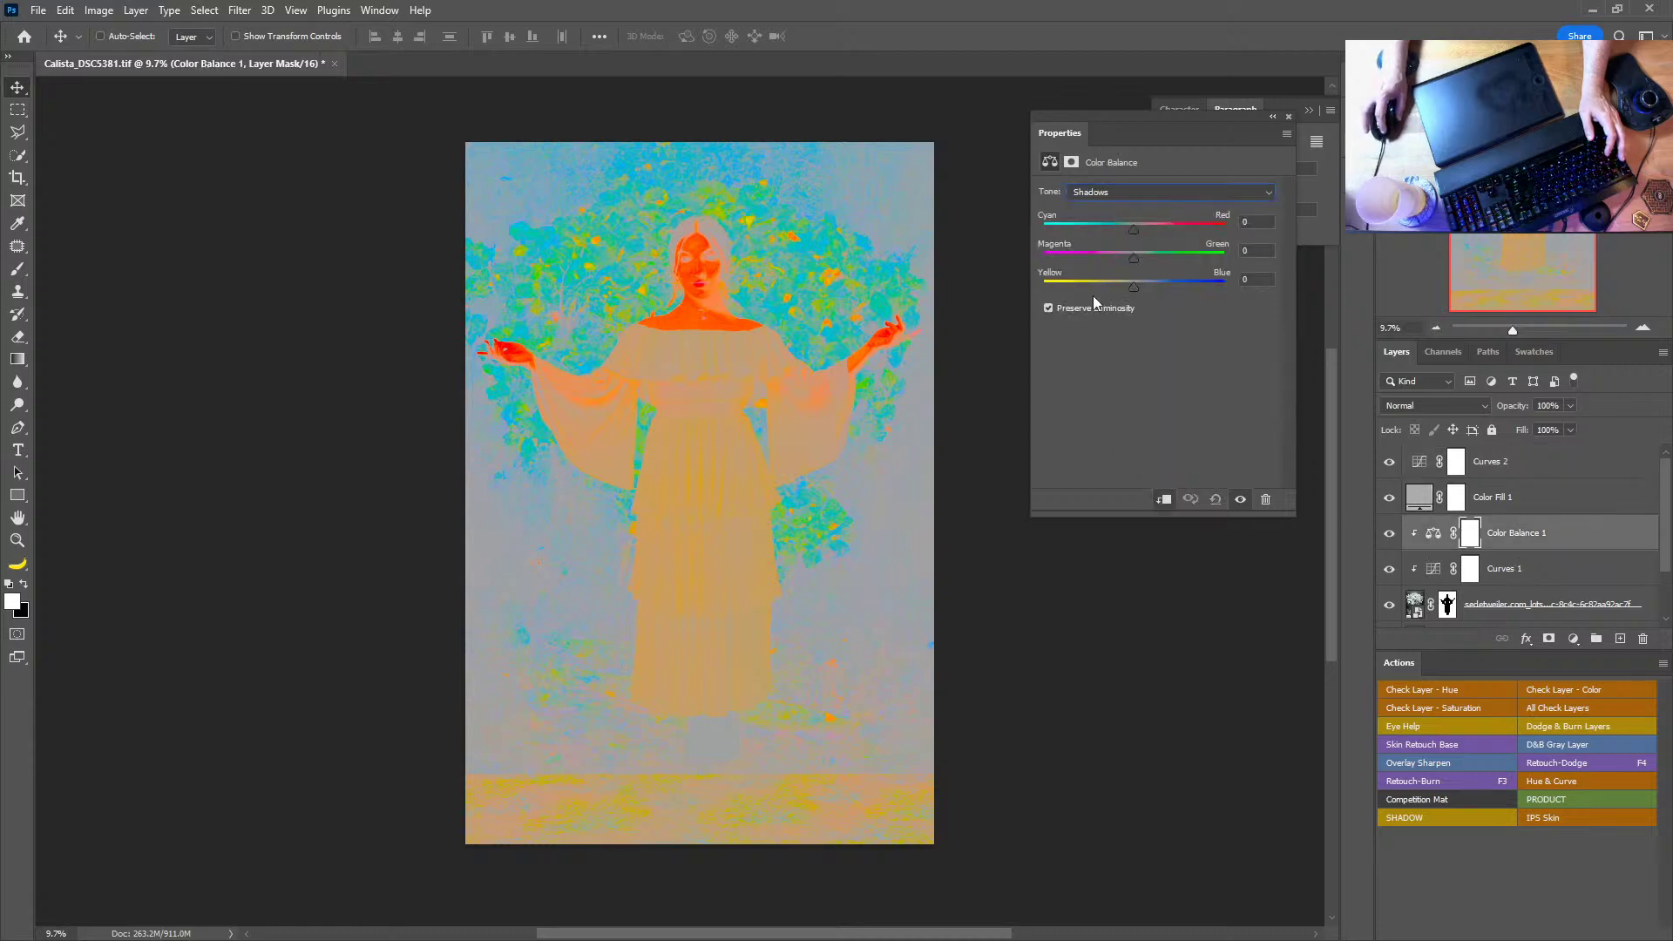
pyautogui.moveTo(1133, 230)
pyautogui.mouseDown()
pyautogui.moveTo(1094, 225)
pyautogui.moveTo(1158, 216)
pyautogui.moveTo(1122, 223)
pyautogui.moveTo(1148, 221)
pyautogui.moveTo(1105, 254)
pyautogui.moveTo(1162, 248)
pyautogui.moveTo(1122, 253)
pyautogui.moveTo(1122, 291)
pyautogui.moveTo(1133, 261)
pyautogui.mouseUp()
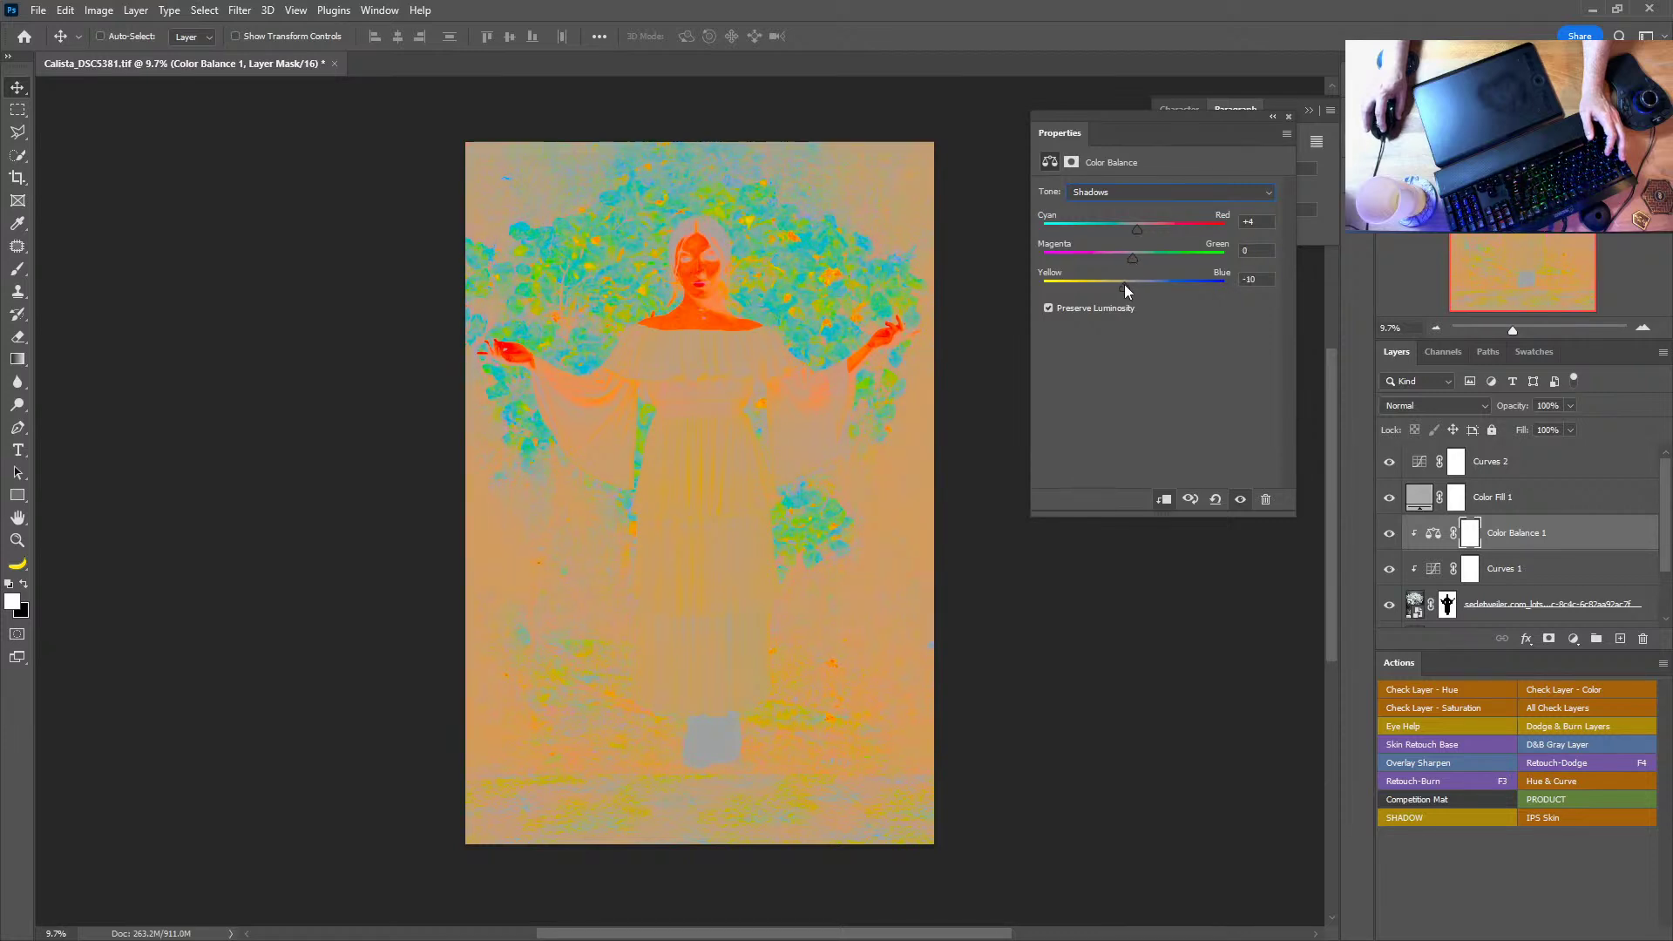
# Step: In Color Balance, set the shadows' cyan-red balance to +3 and the midtones' magenta-green balance to +1
pyautogui.moveTo(1132, 227); pyautogui.dragTo(1136, 228)
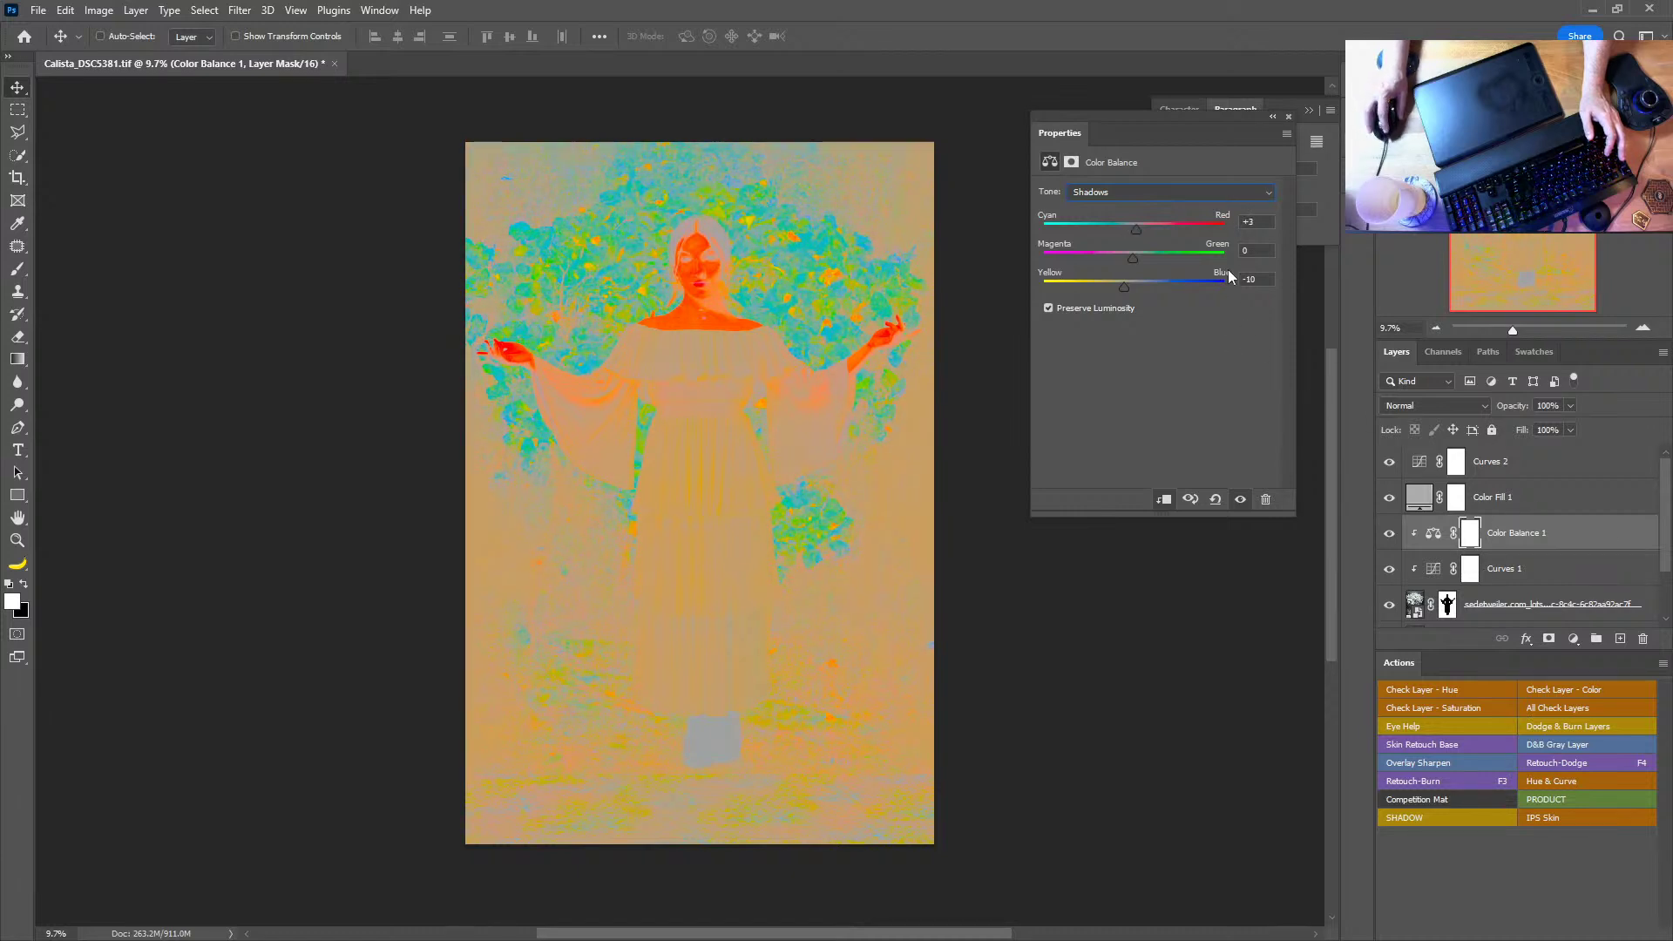
pyautogui.click(1211, 194)
pyautogui.click(1136, 220)
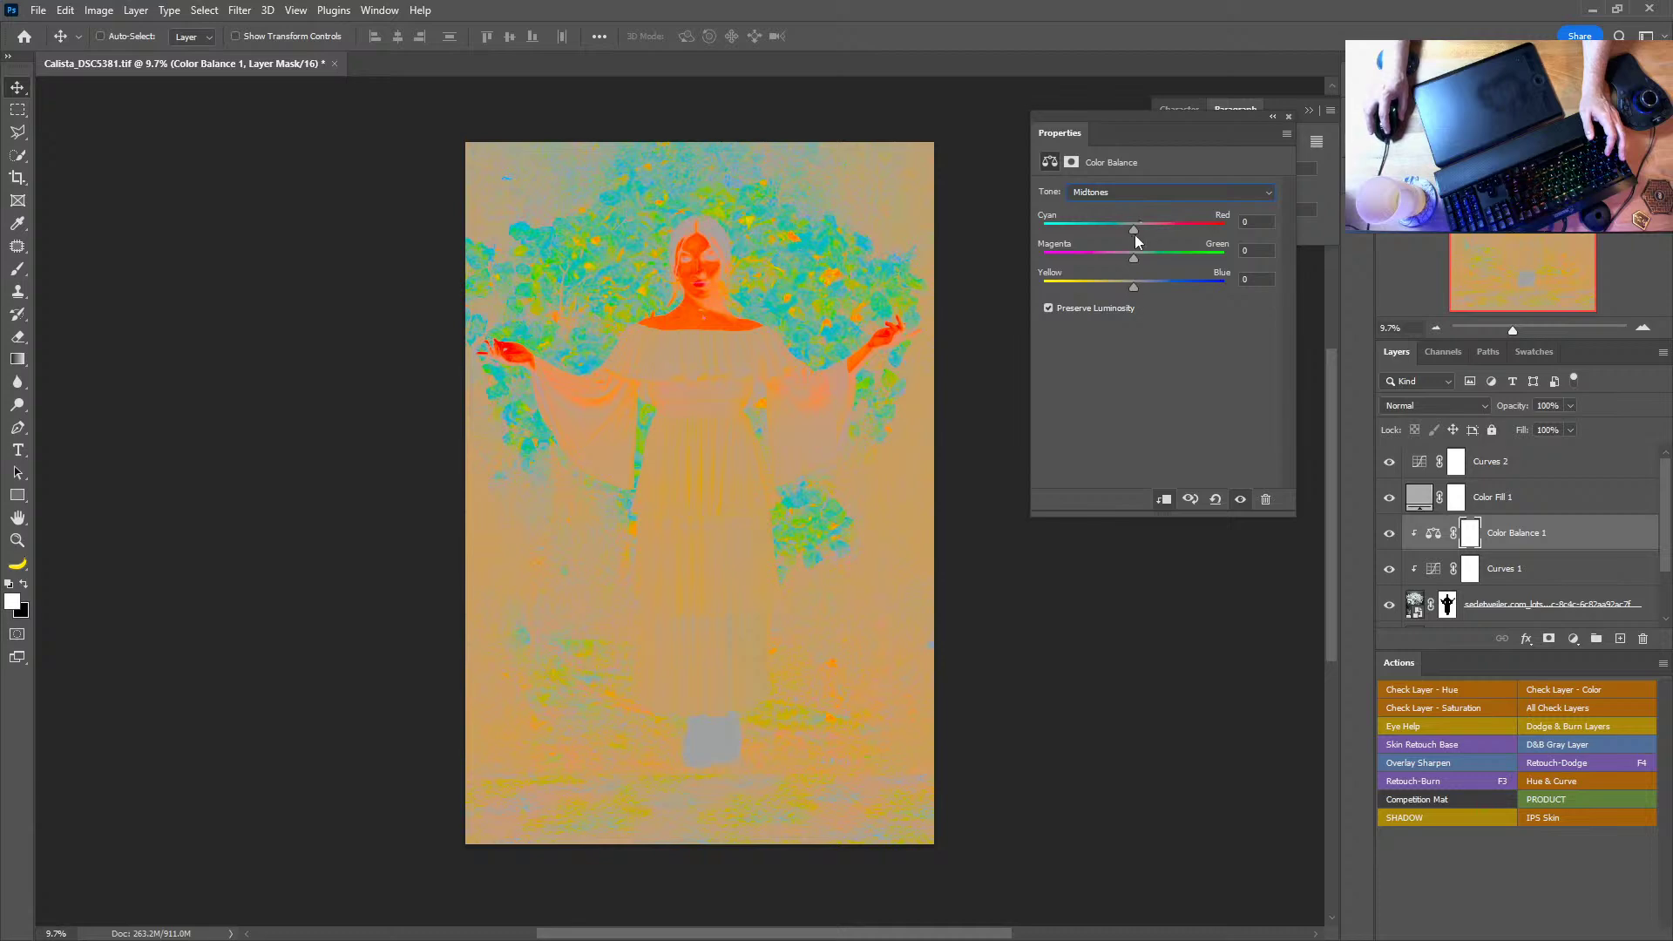
pyautogui.moveTo(1138, 228); pyautogui.dragTo(1132, 296)
# Step: Set the Color Balance highlights to +26 cyan-red, -3 magenta-green and -14 yellow-blue, and hide the Color Fill 1 and Curves 2 layers
pyautogui.click(1136, 192)
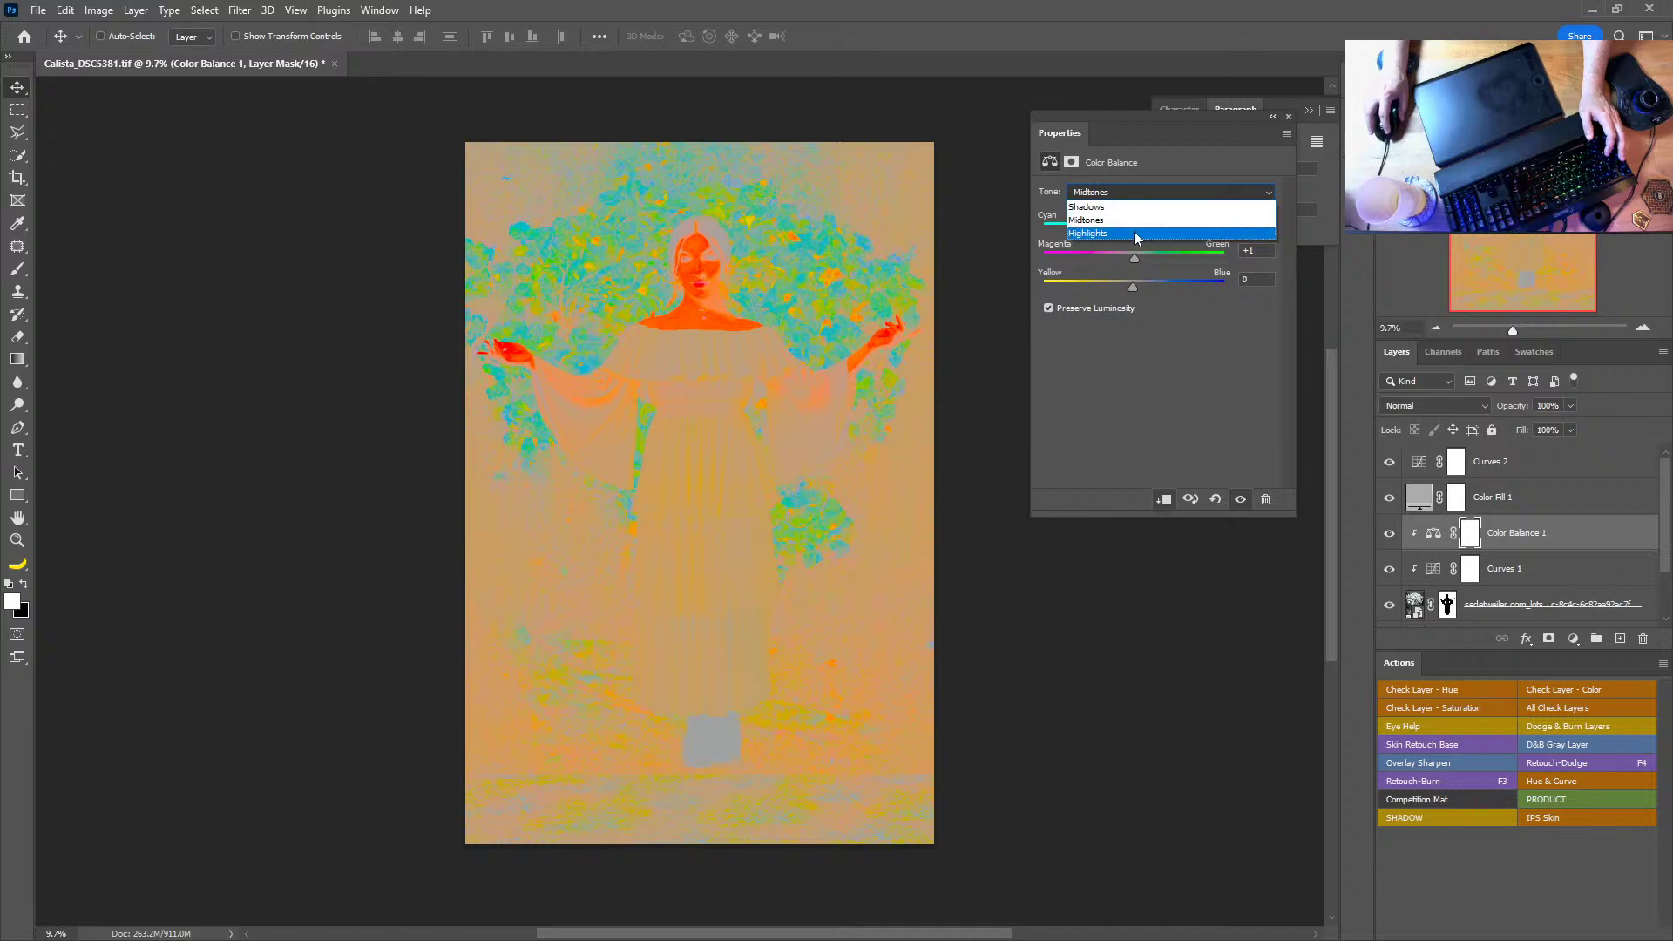
pyautogui.click(1134, 234)
pyautogui.moveTo(1136, 228); pyautogui.dragTo(1155, 230)
pyautogui.moveTo(1133, 257)
pyautogui.mouseDown()
pyautogui.moveTo(1111, 289)
pyautogui.moveTo(1131, 258)
pyautogui.mouseUp()
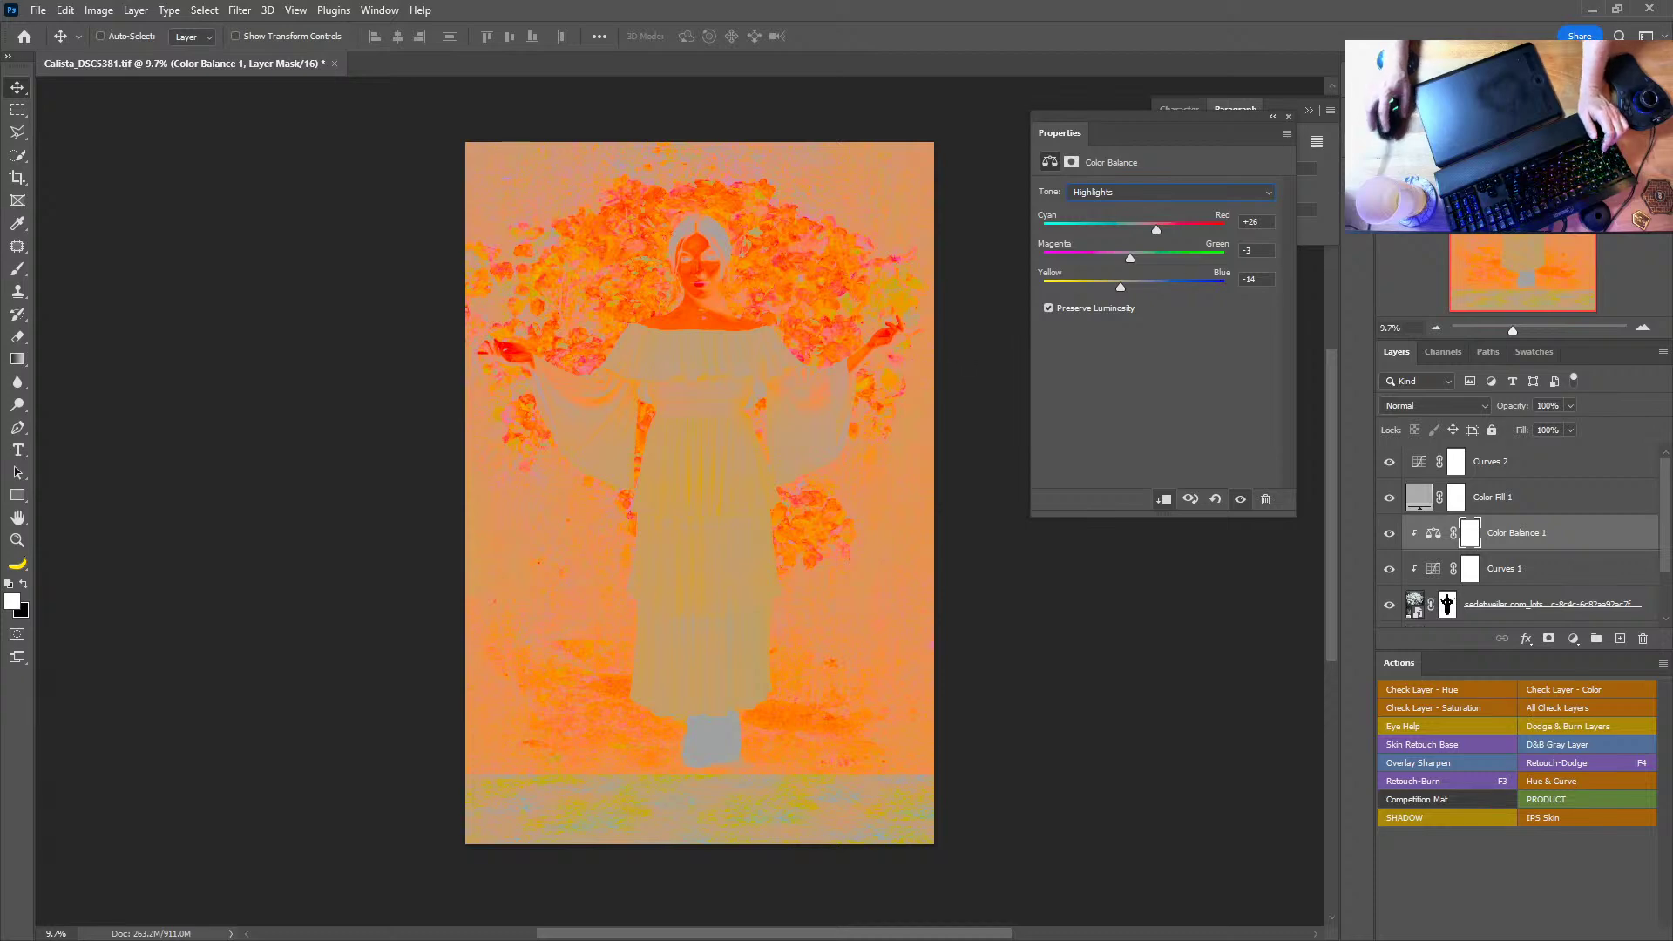
pyautogui.click(1288, 116)
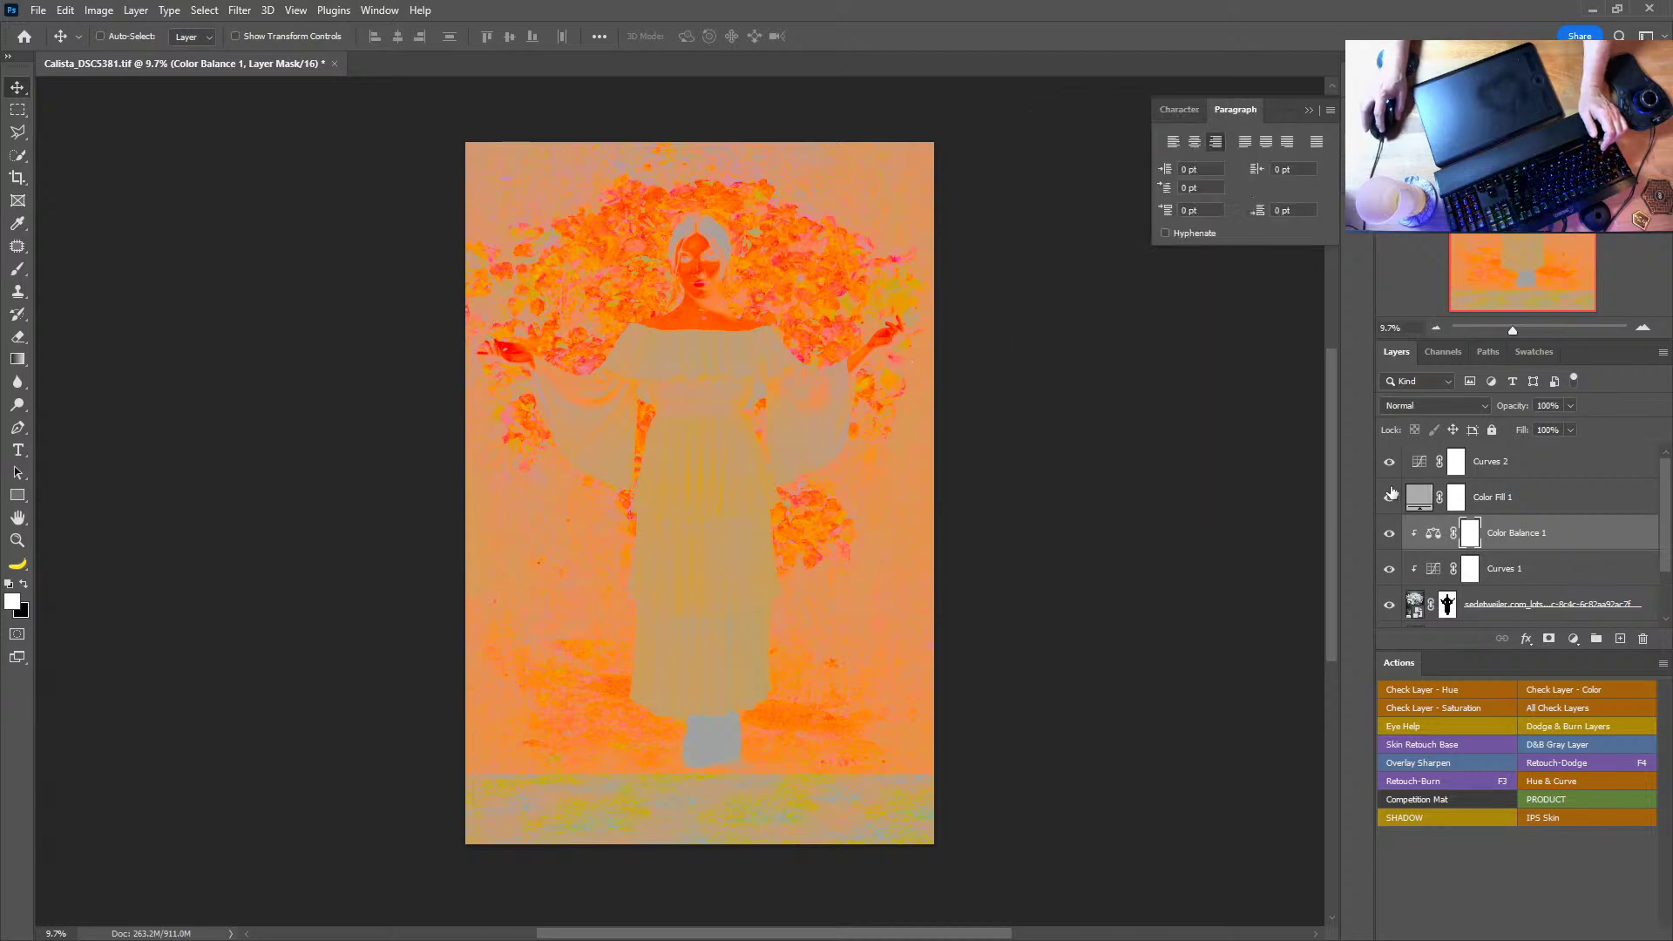
pyautogui.moveTo(1389, 494); pyautogui.dragTo(1389, 461)
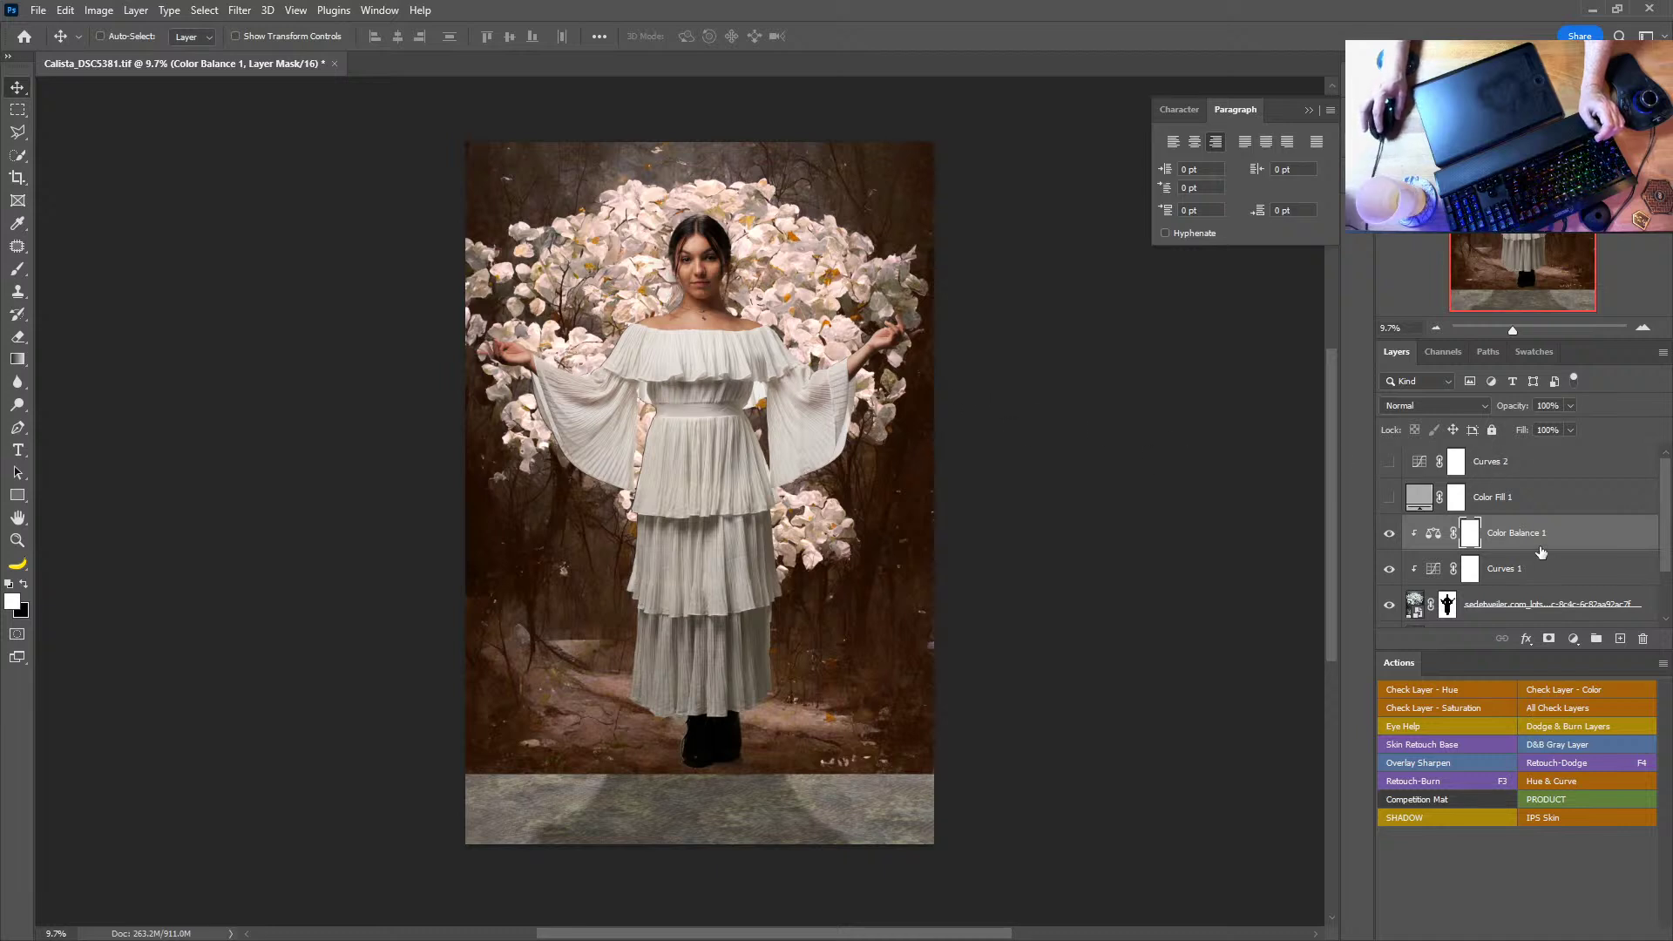
# Step: Add a Hue/Saturation adjustment above Color Balance 1, clip it to the background image and set Saturation to -25
pyautogui.click(1573, 638)
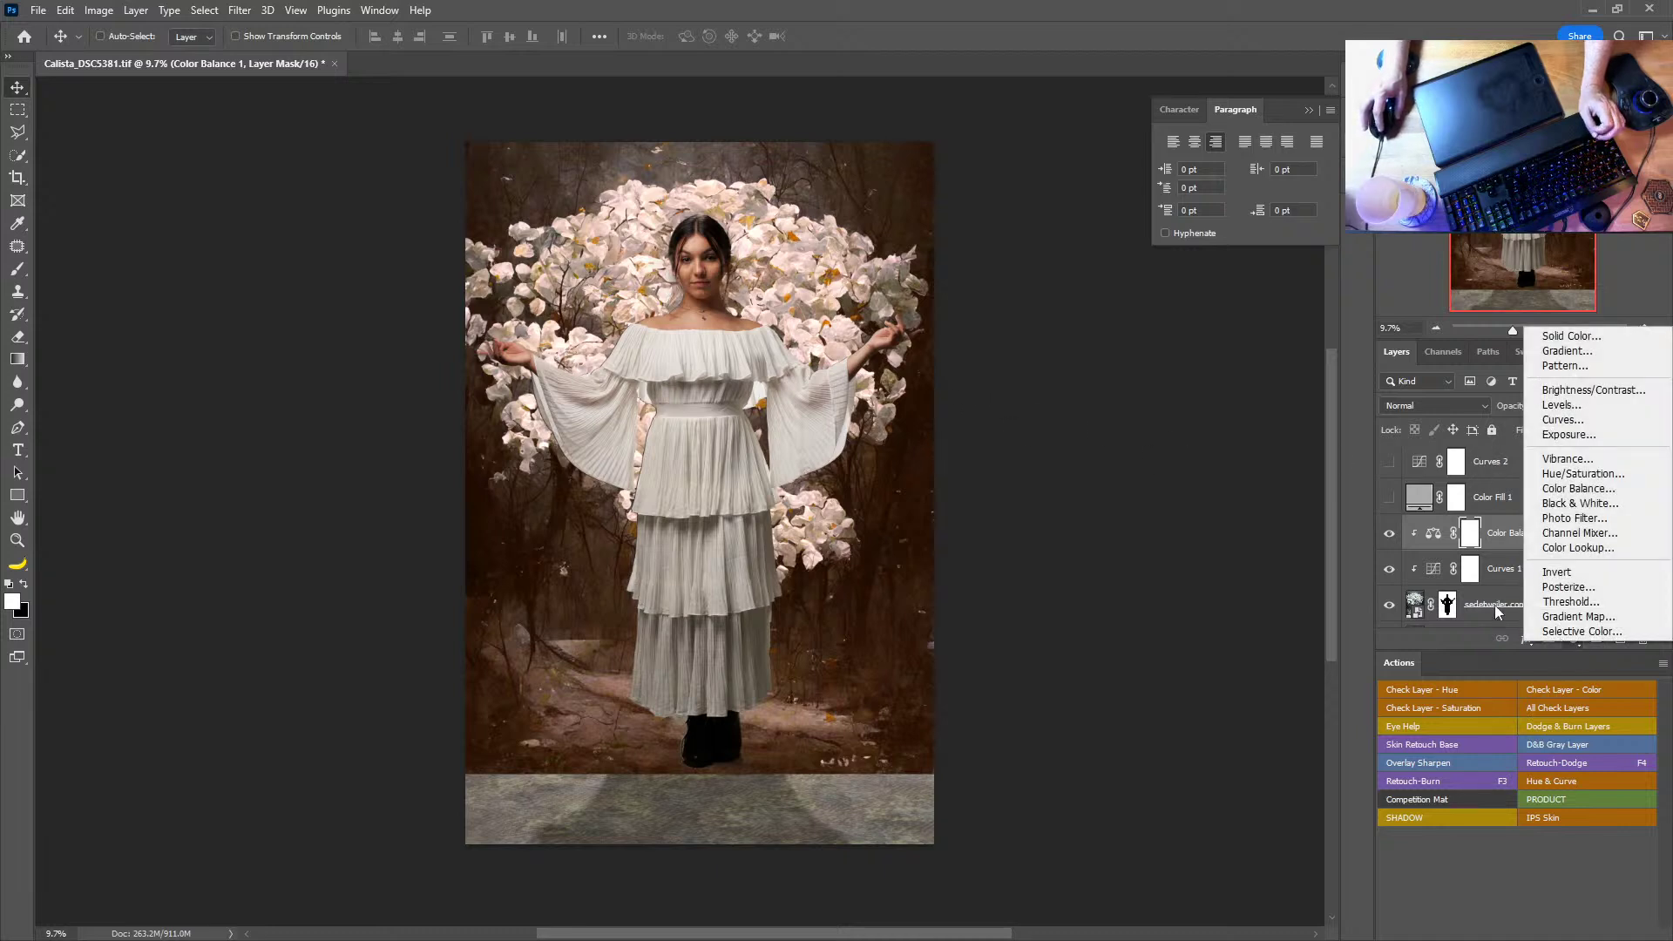
pyautogui.click(1583, 475)
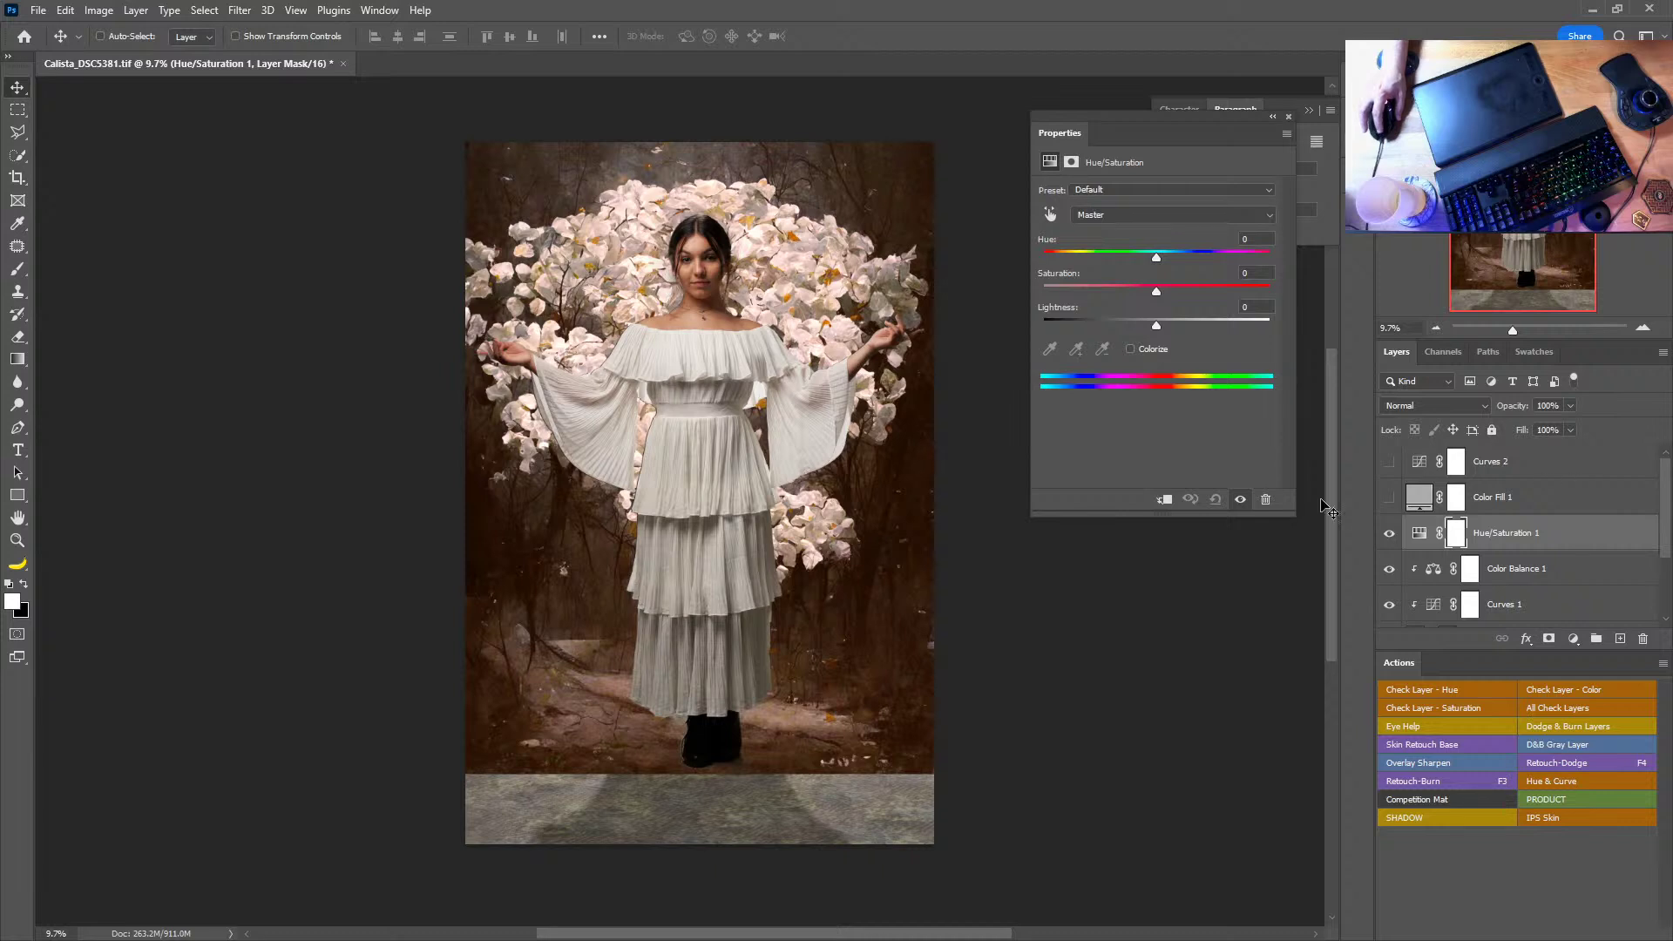
pyautogui.click(1164, 499)
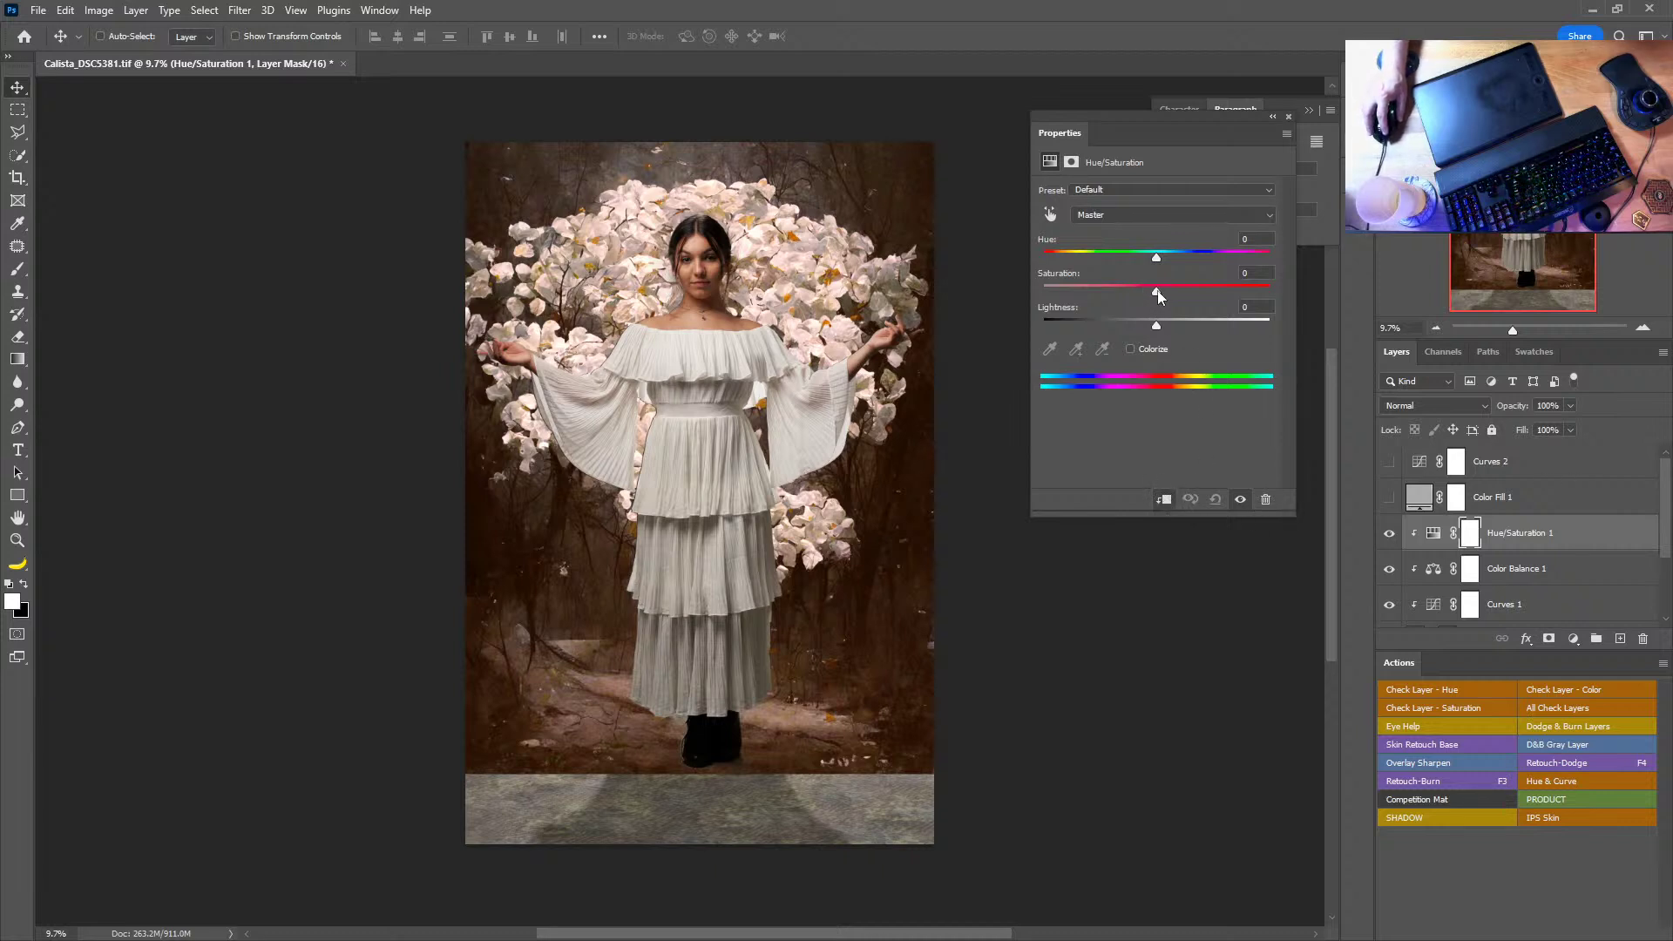
pyautogui.moveTo(1158, 291); pyautogui.dragTo(1137, 295)
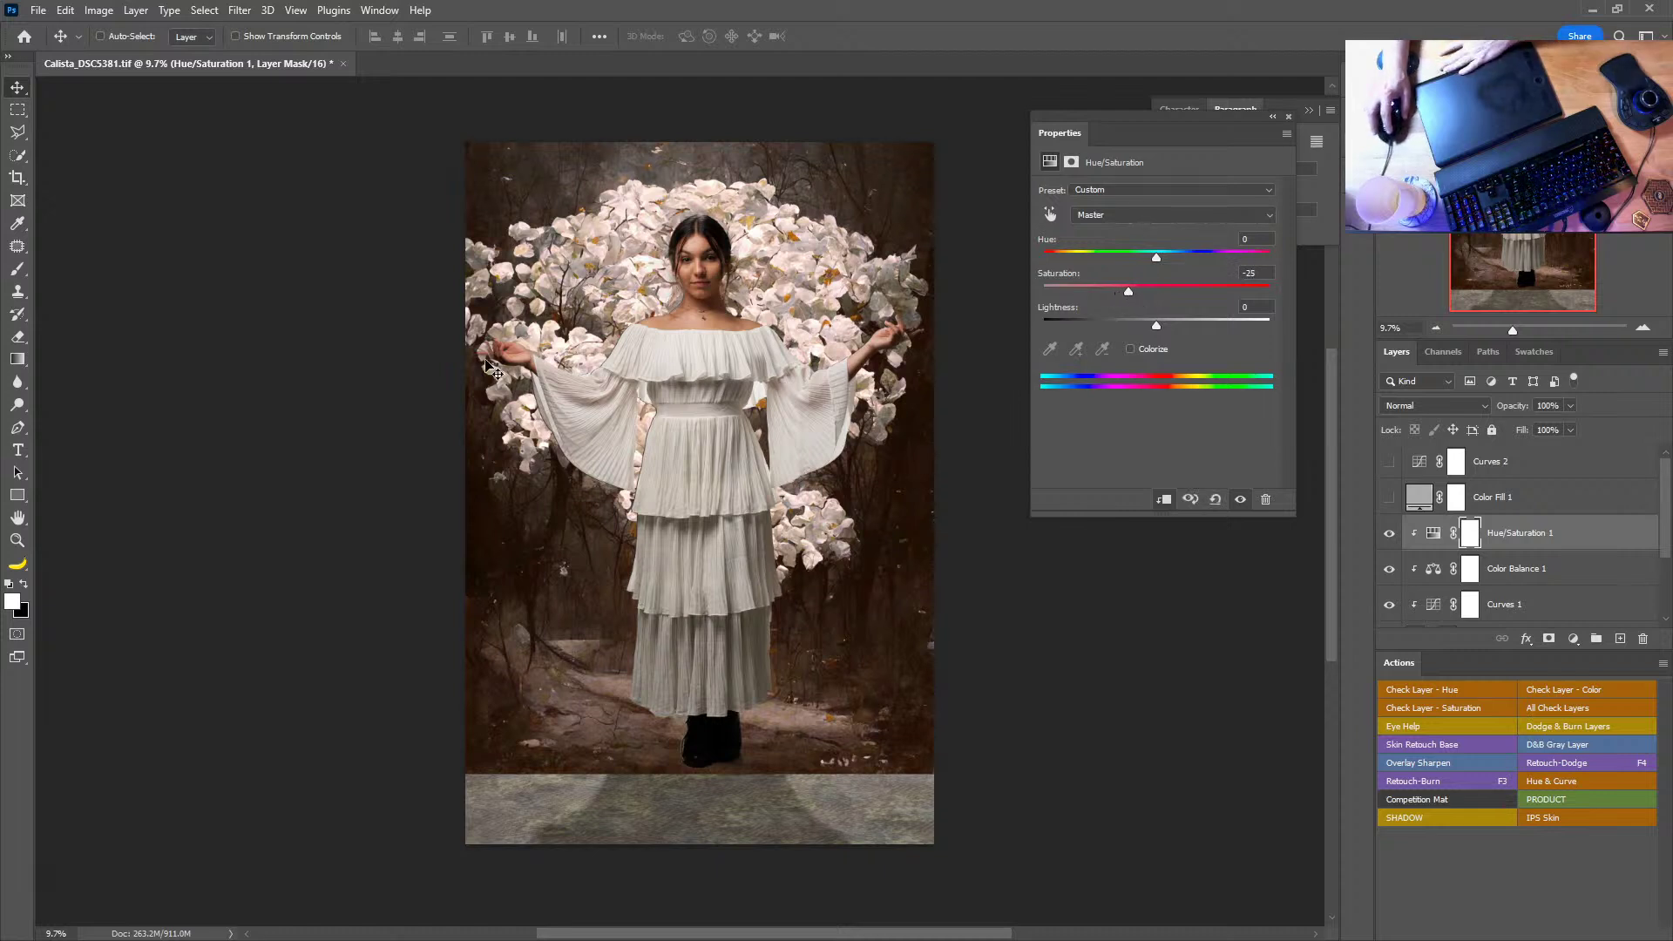
pyautogui.click(1288, 116)
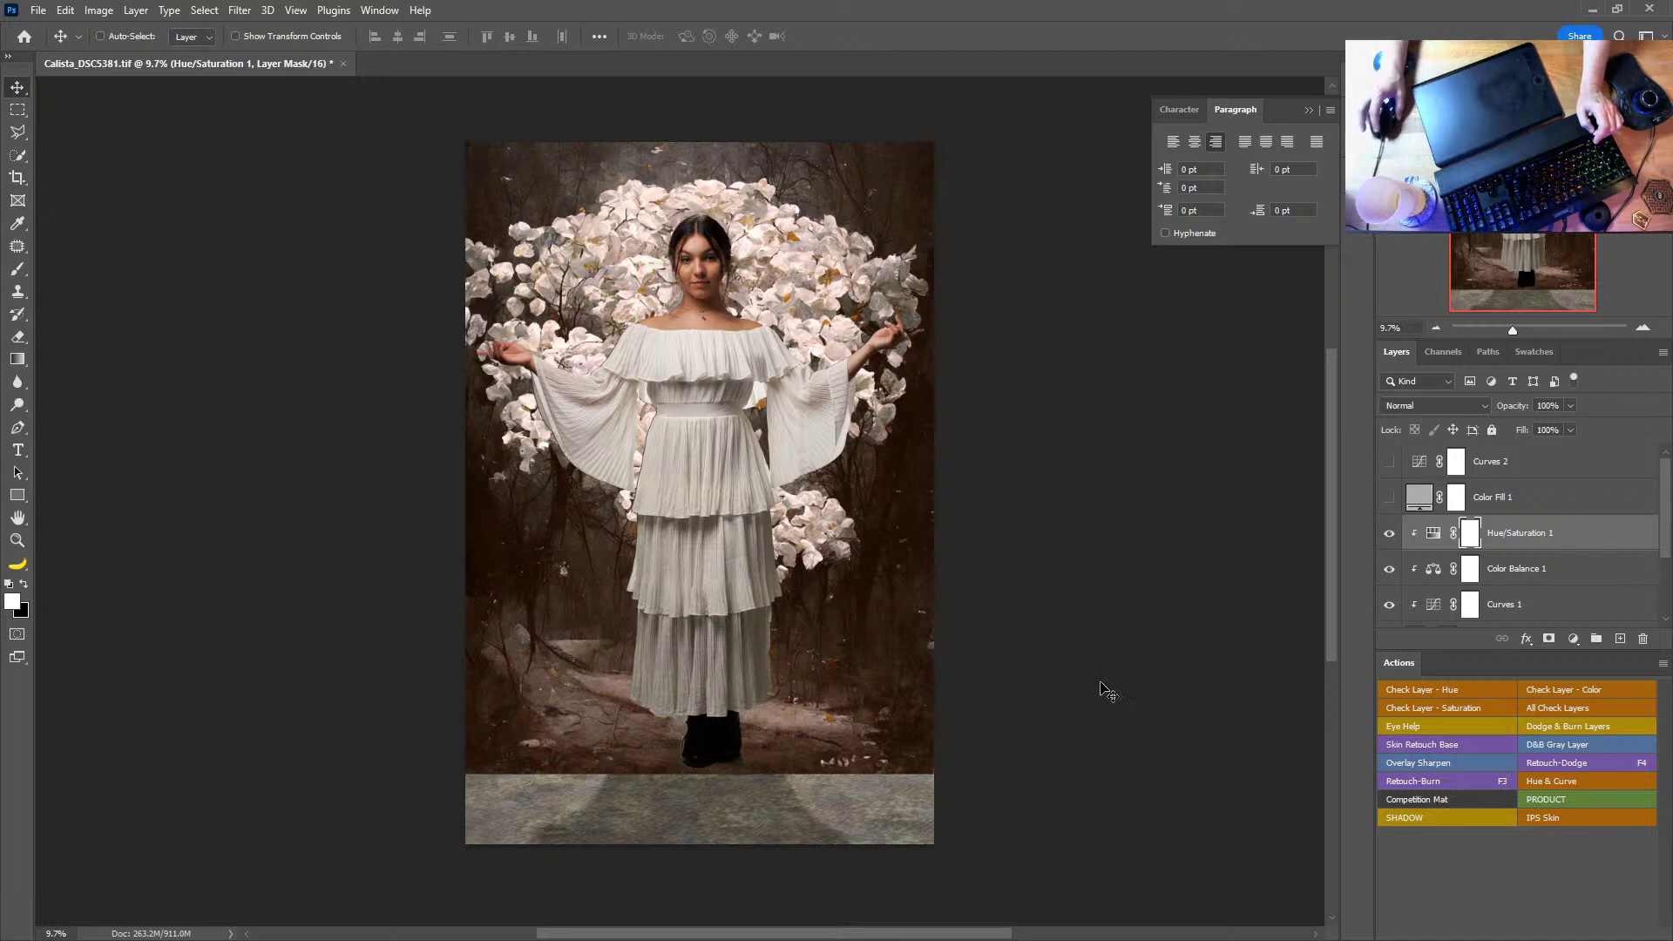
# Step: Select the white flowers and trees background layer and rasterize it
pyautogui.click(1531, 498)
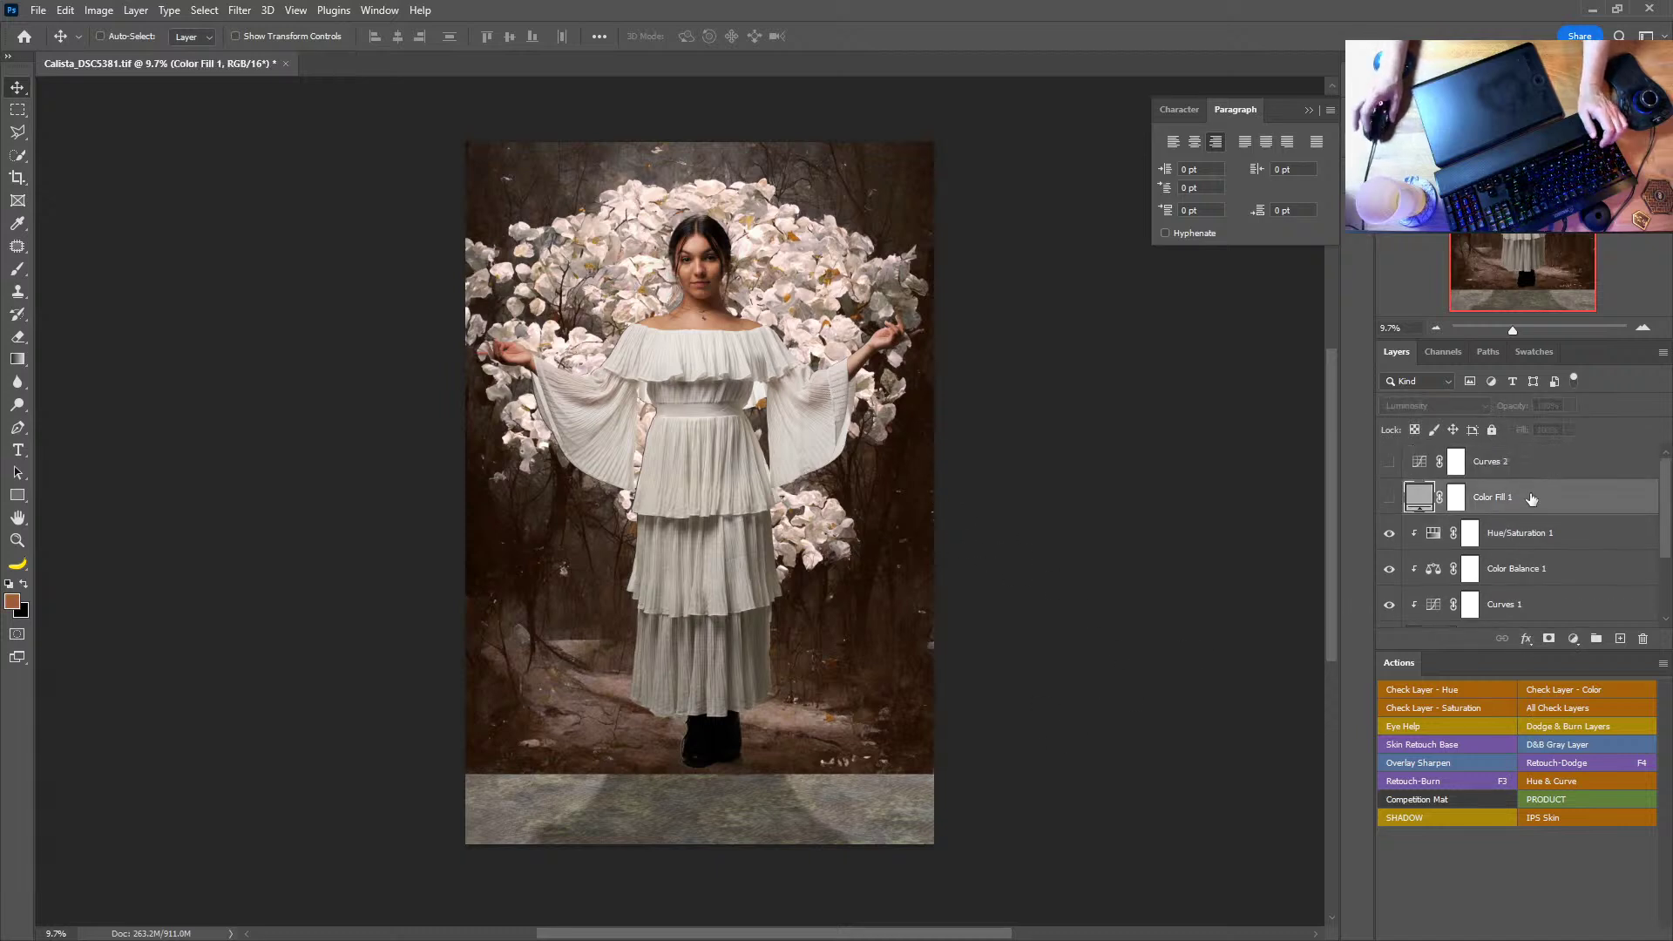
pyautogui.click(1533, 532)
pyautogui.scroll(-3, 1520, 549)
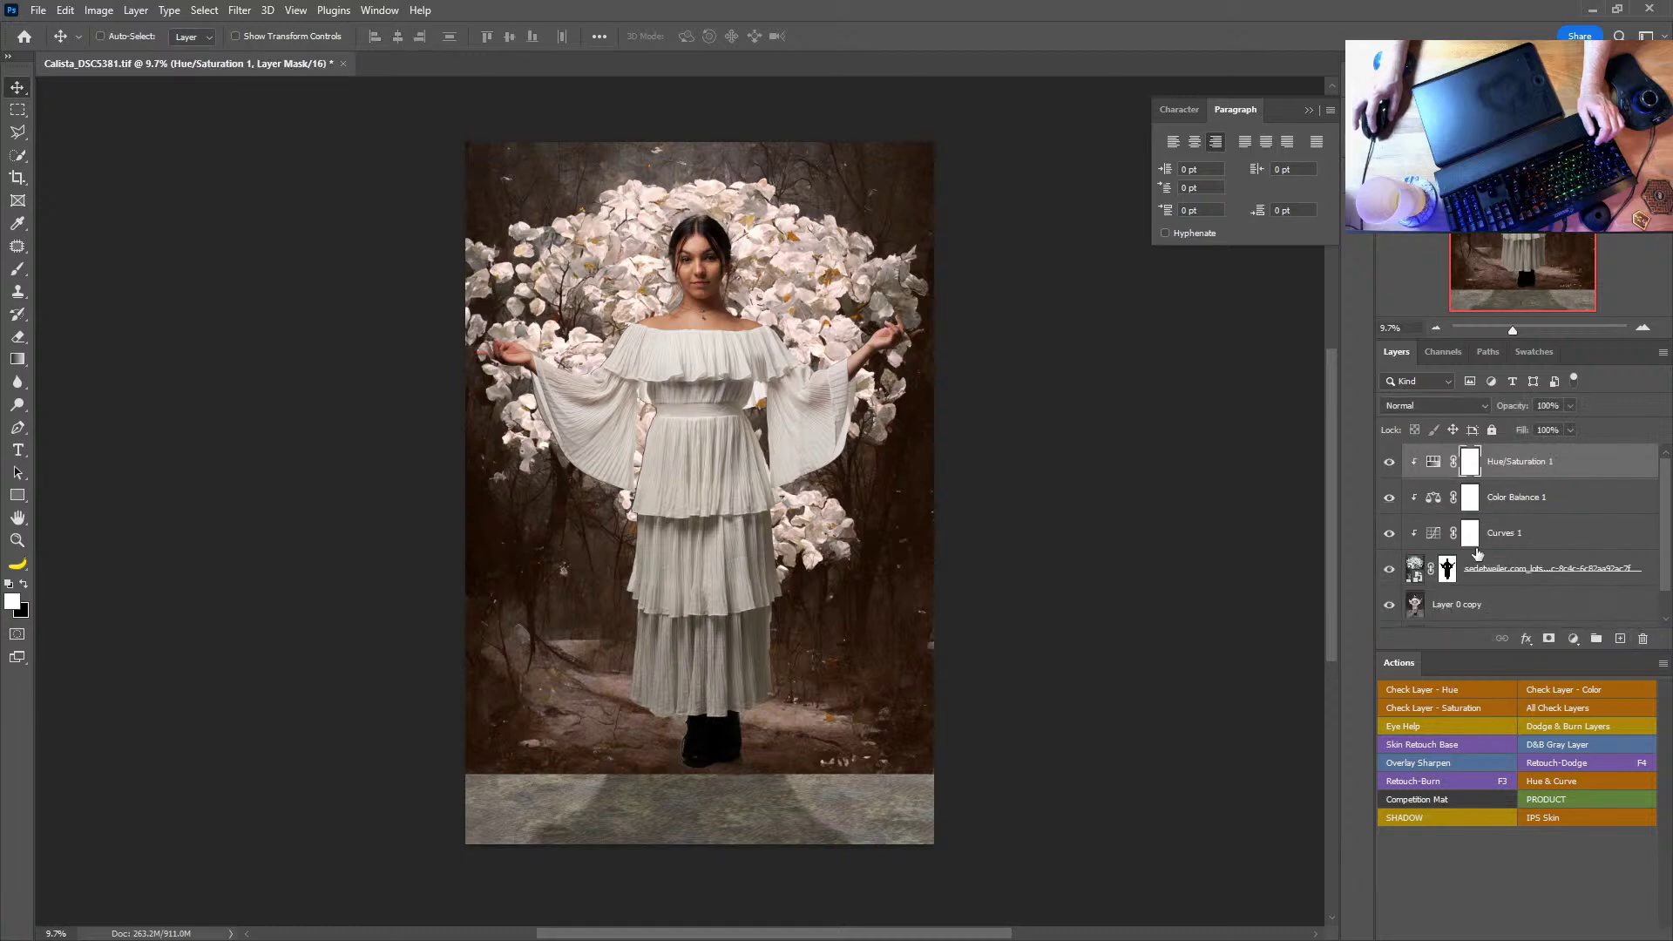
pyautogui.click(1416, 540)
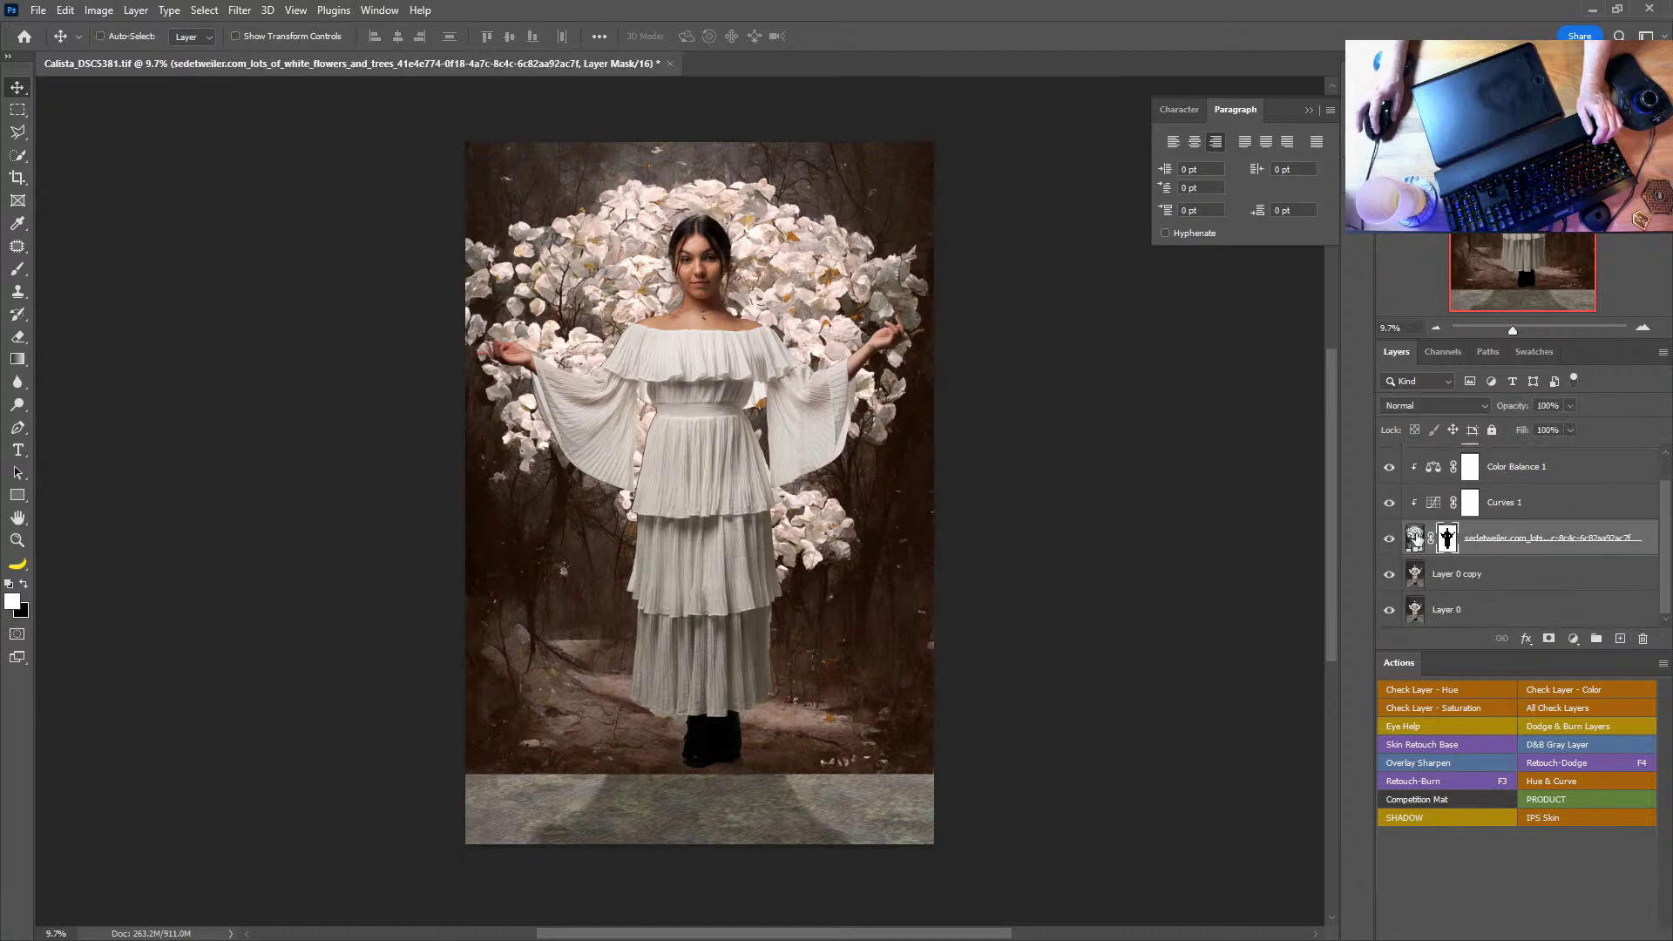
pyautogui.rightClick(1417, 541)
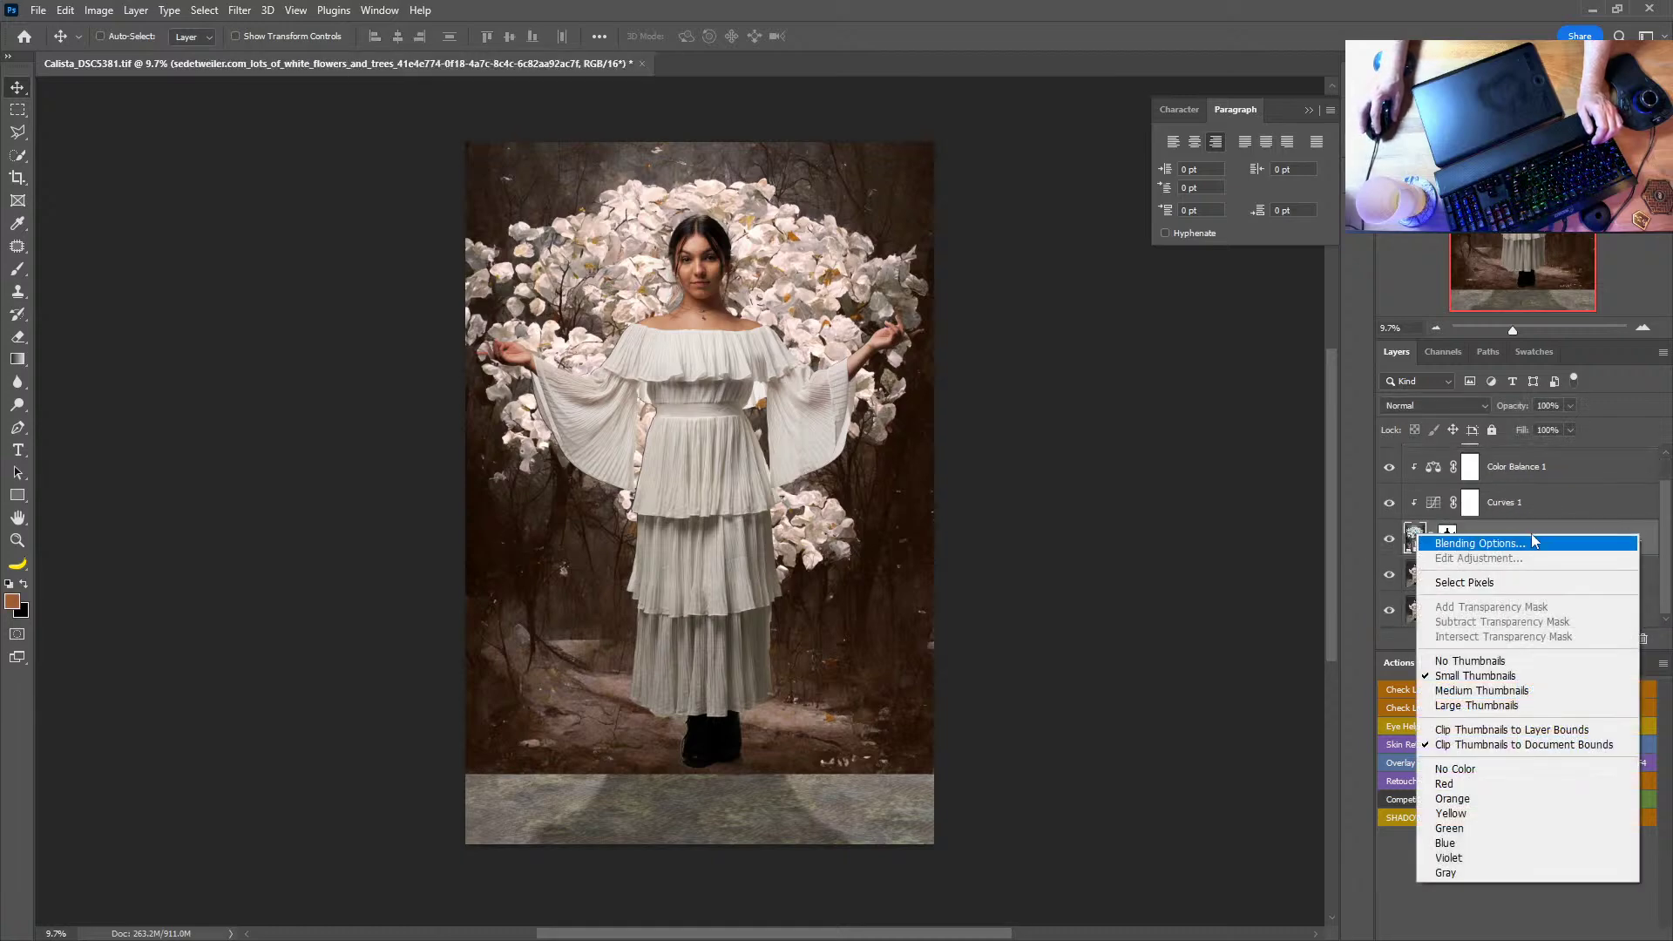
pyautogui.click(1638, 540)
pyautogui.rightClick(1634, 537)
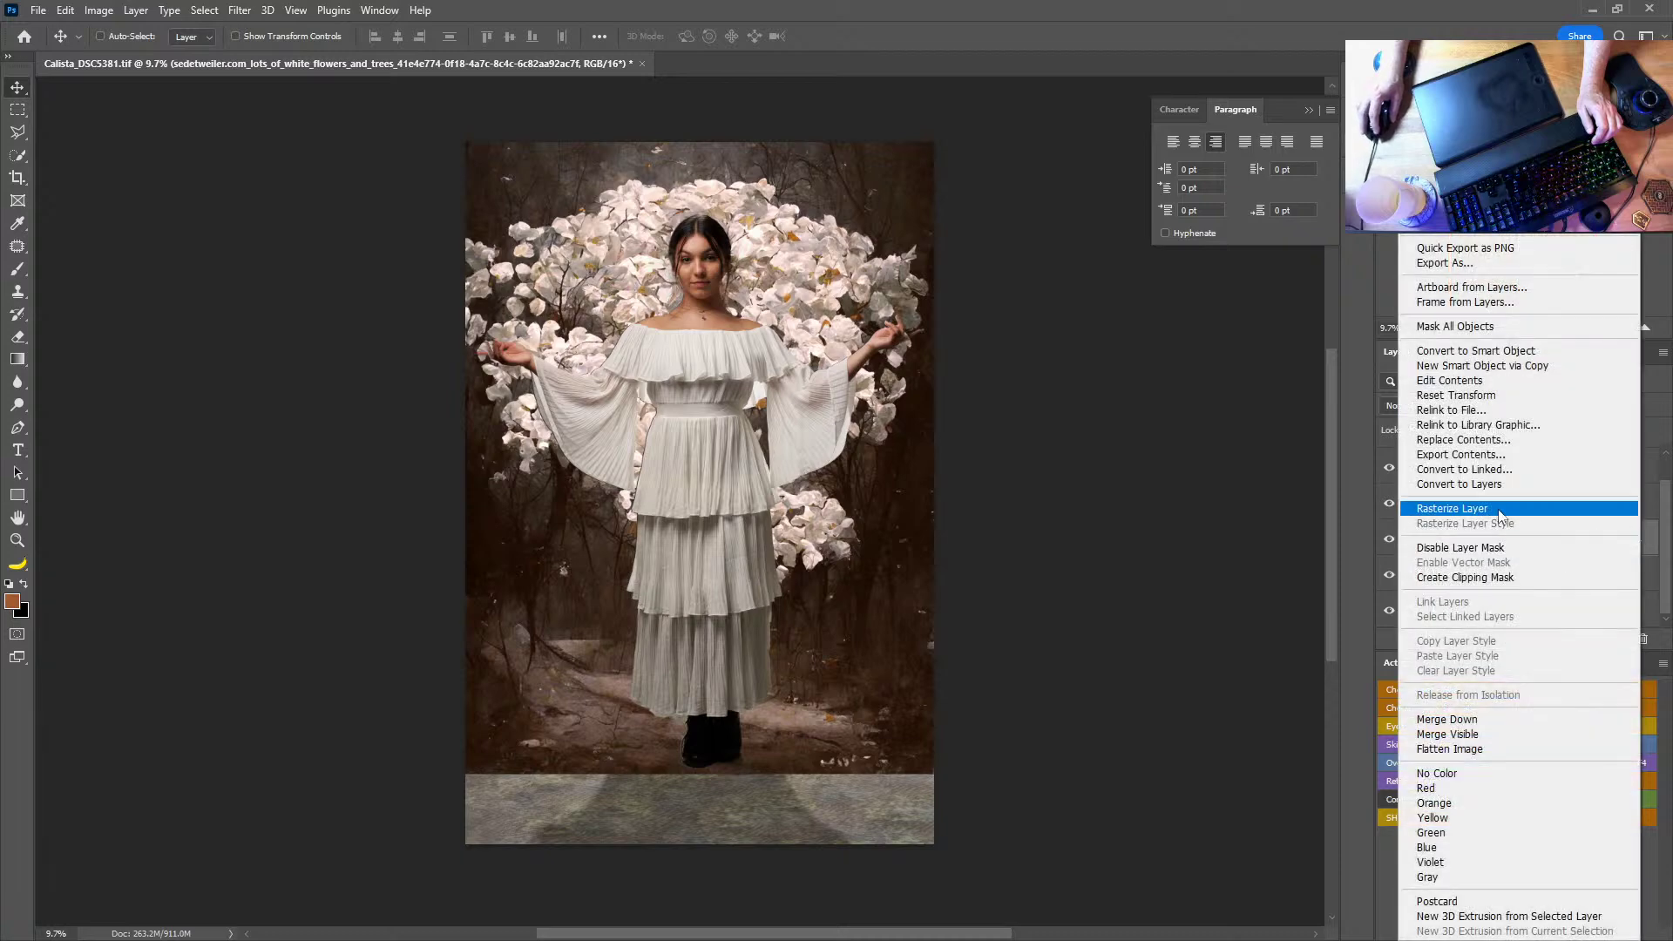
pyautogui.click(1453, 508)
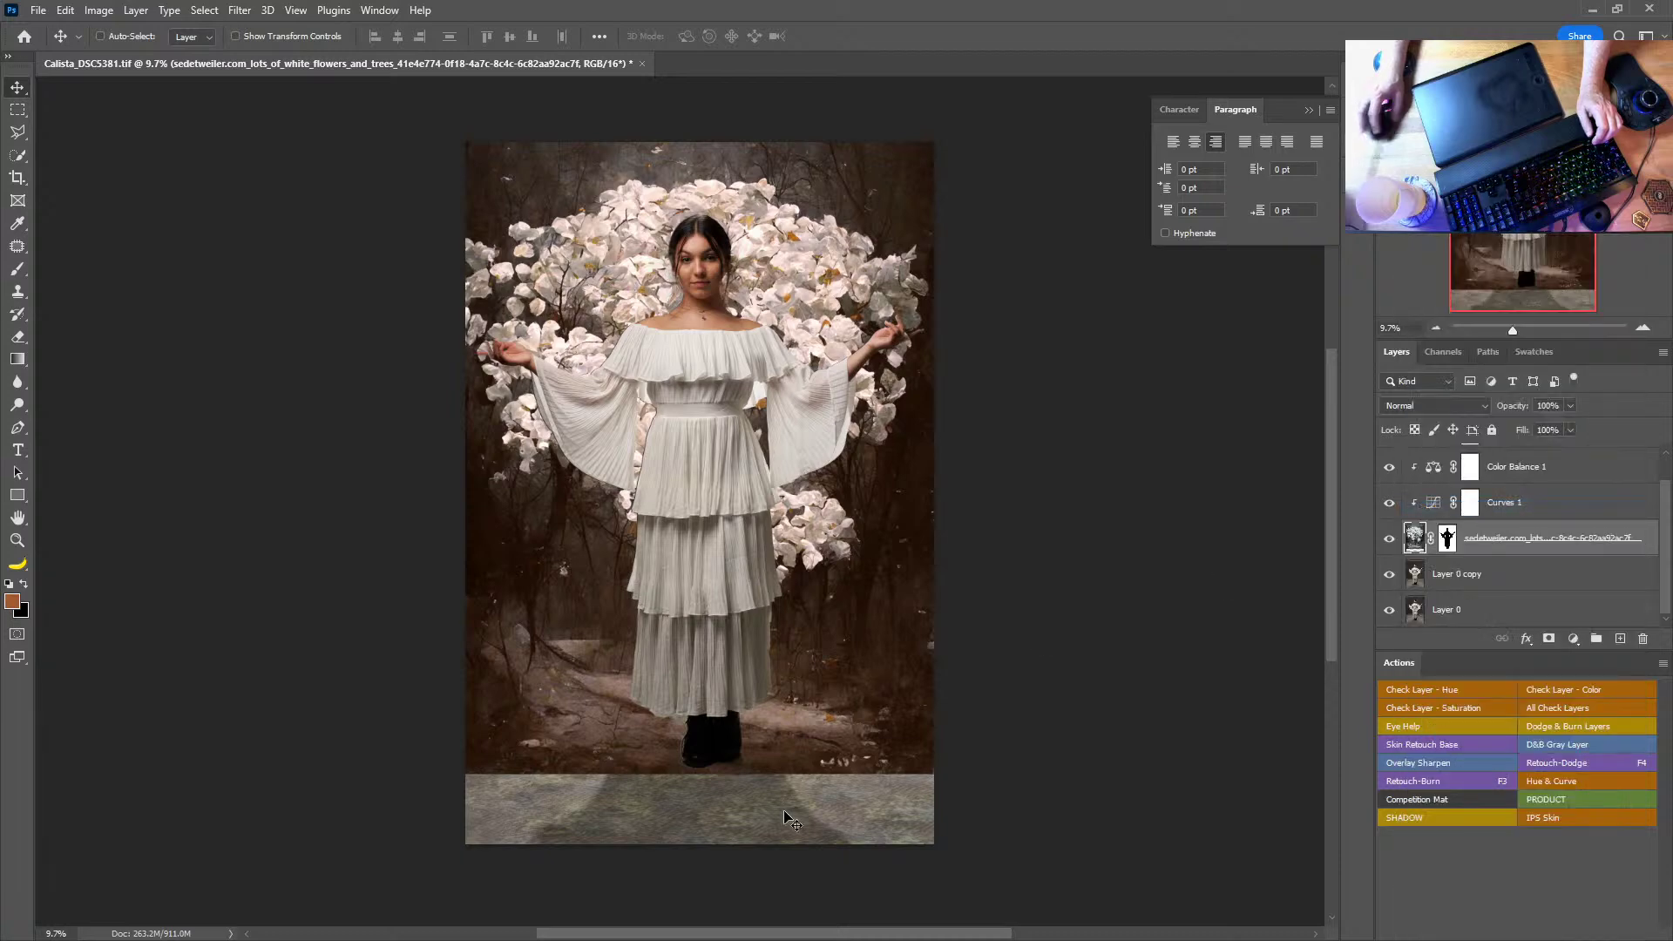
# Step: Disable the flowers and trees layer's mask and marquee-select the full-width studio floor strip beneath the forest image
pyautogui.click(17, 109)
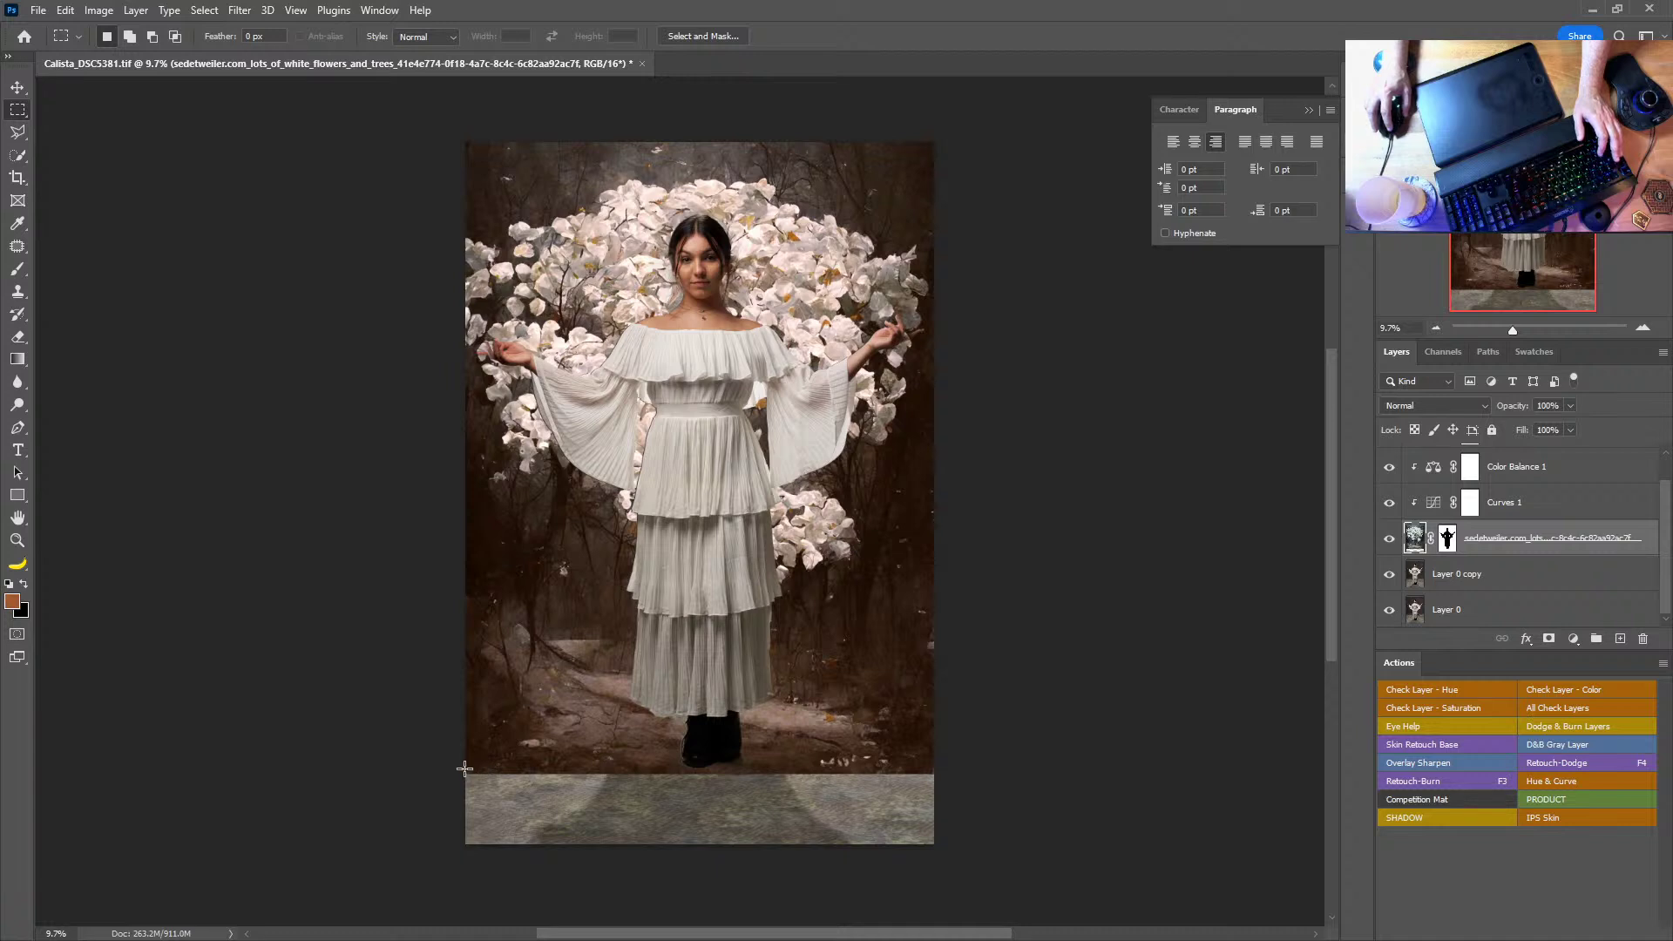
pyautogui.moveTo(476, 768); pyautogui.dragTo(929, 668)
pyautogui.keyDown('shift'); pyautogui.click(1446, 539); pyautogui.keyUp('shift')
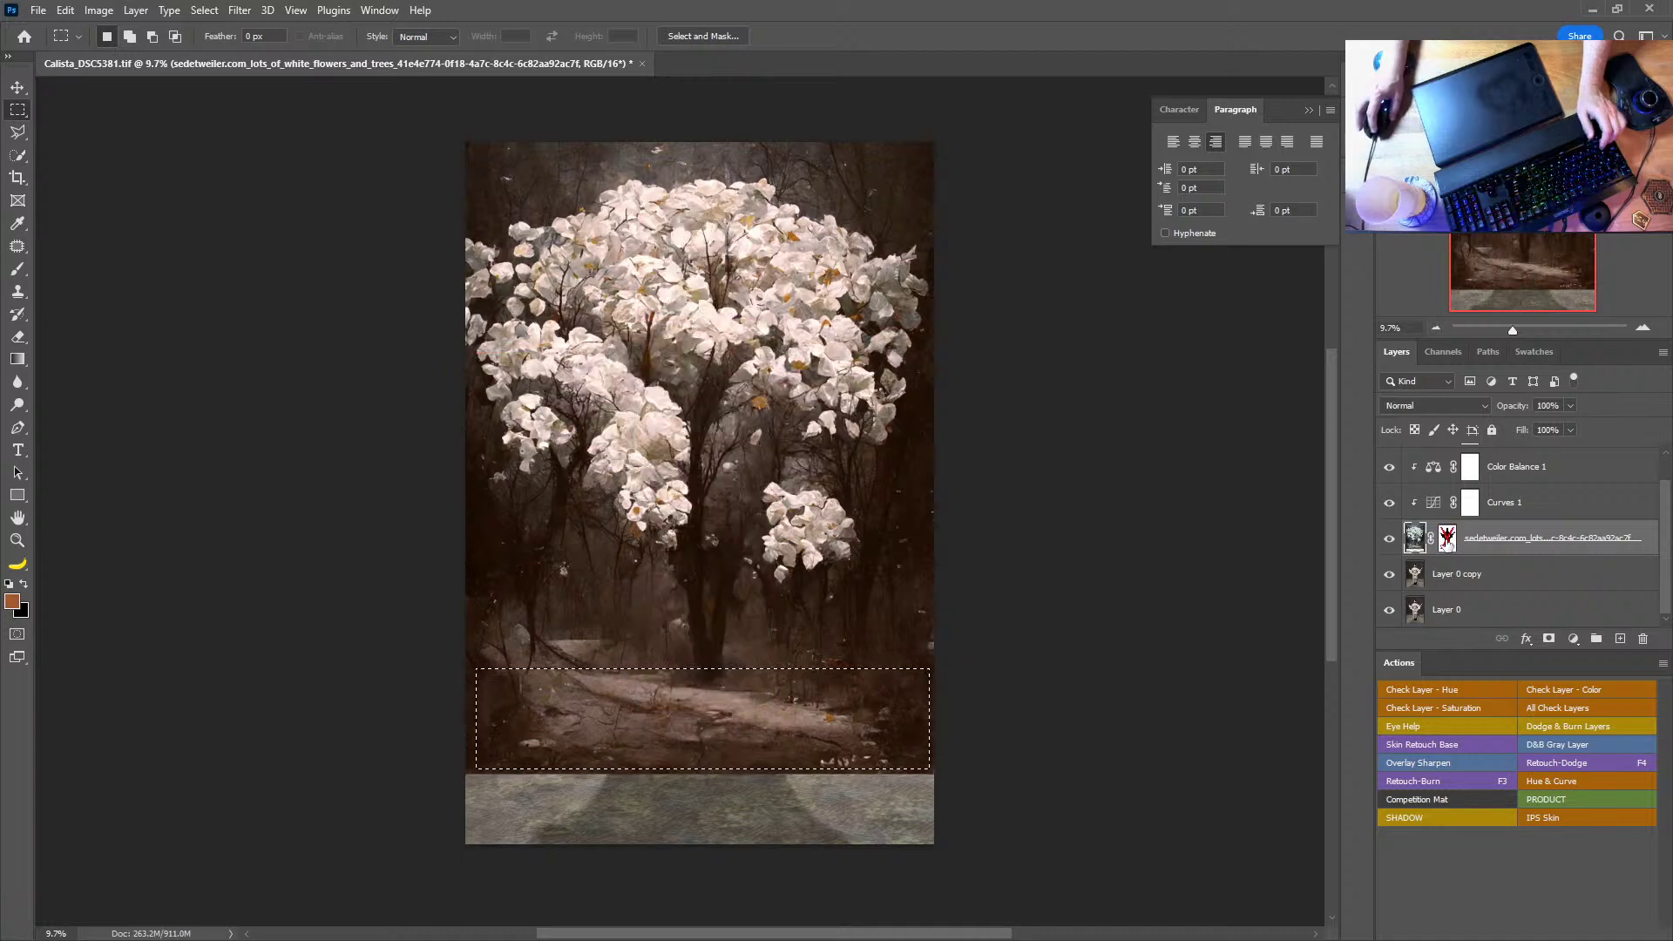
pyautogui.keyDown('shift'); pyautogui.click(1446, 538); pyautogui.keyUp('shift')
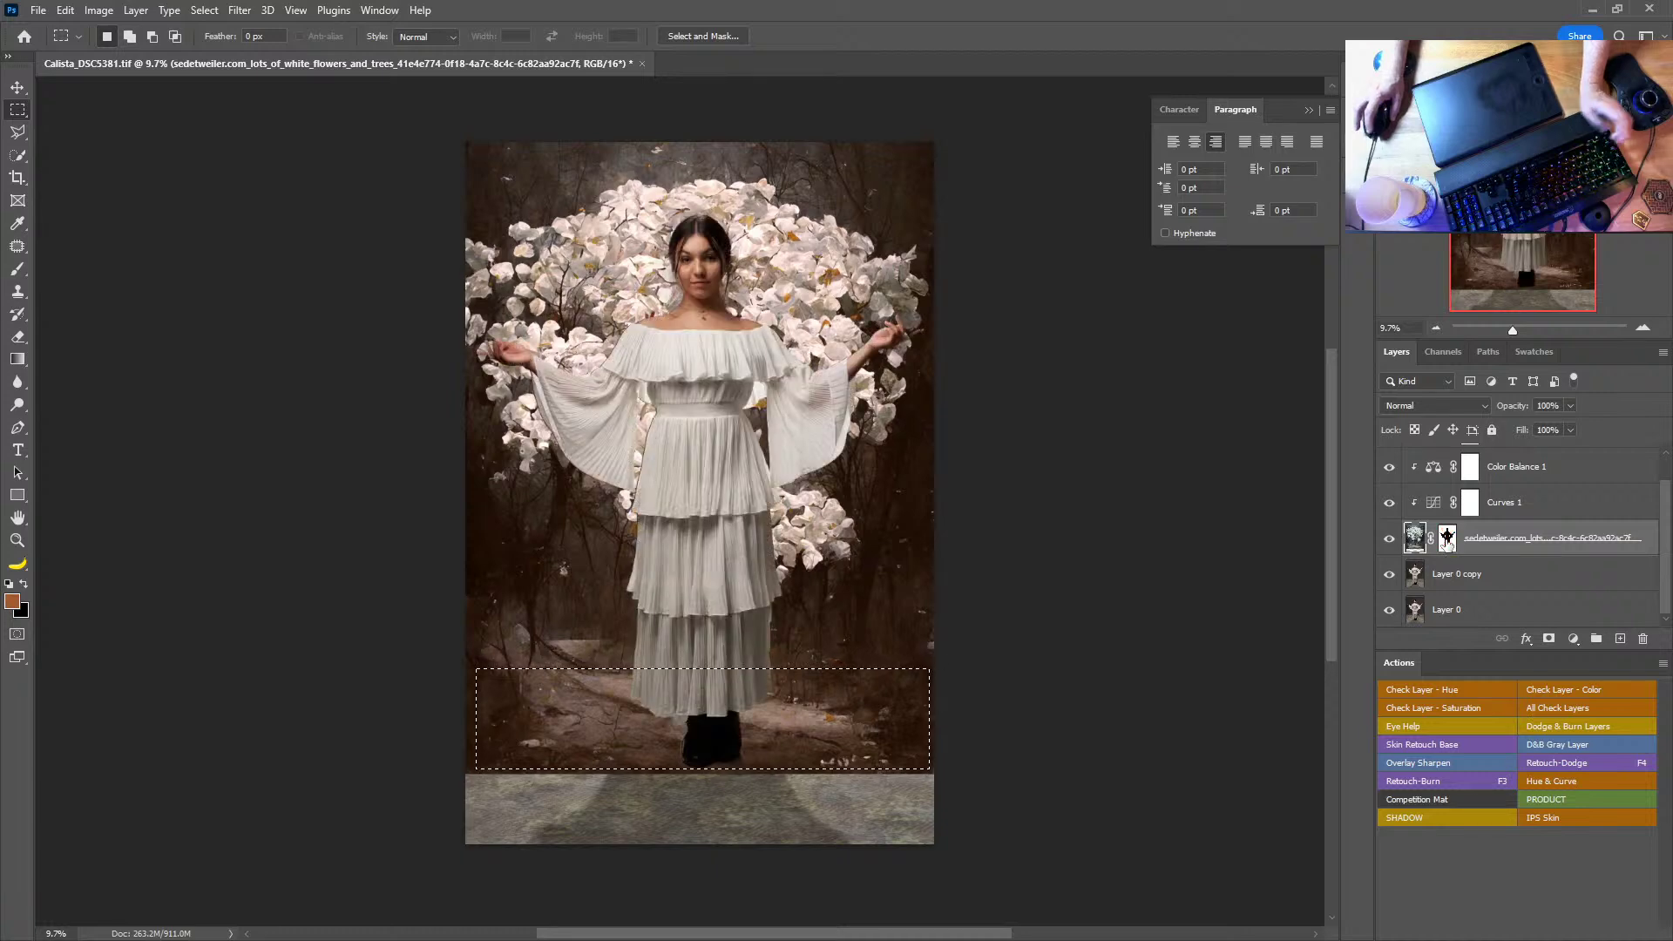
pyautogui.keyDown('shift'); pyautogui.click(1446, 538); pyautogui.keyUp('shift')
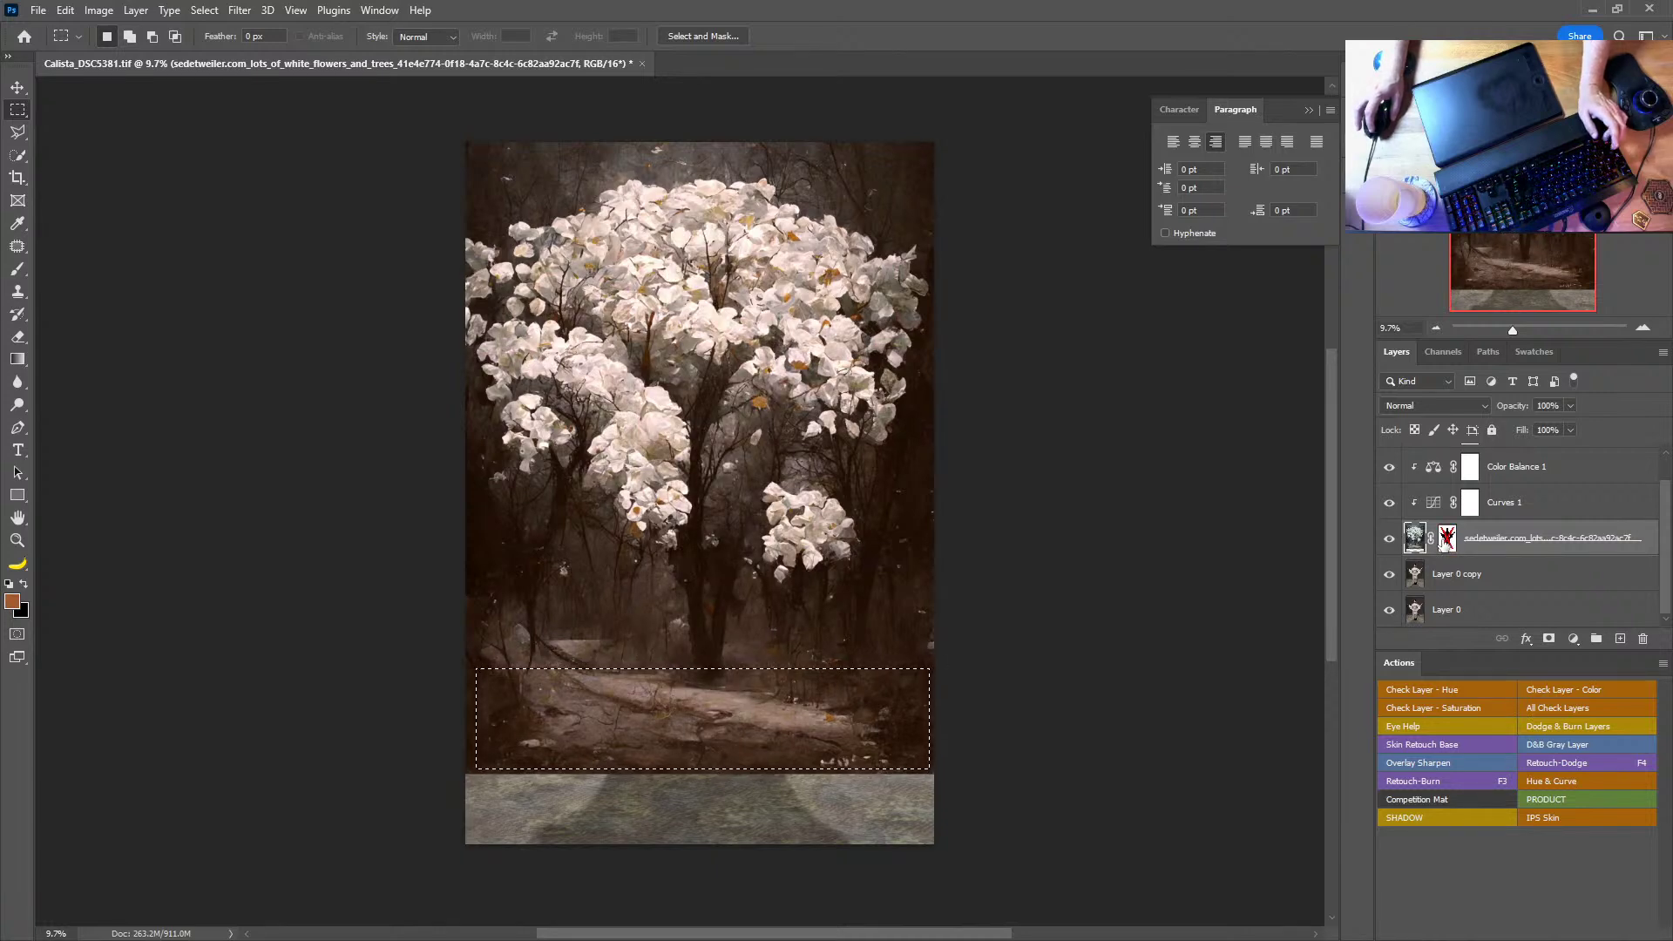
pyautogui.moveTo(465, 705); pyautogui.dragTo(1036, 882)
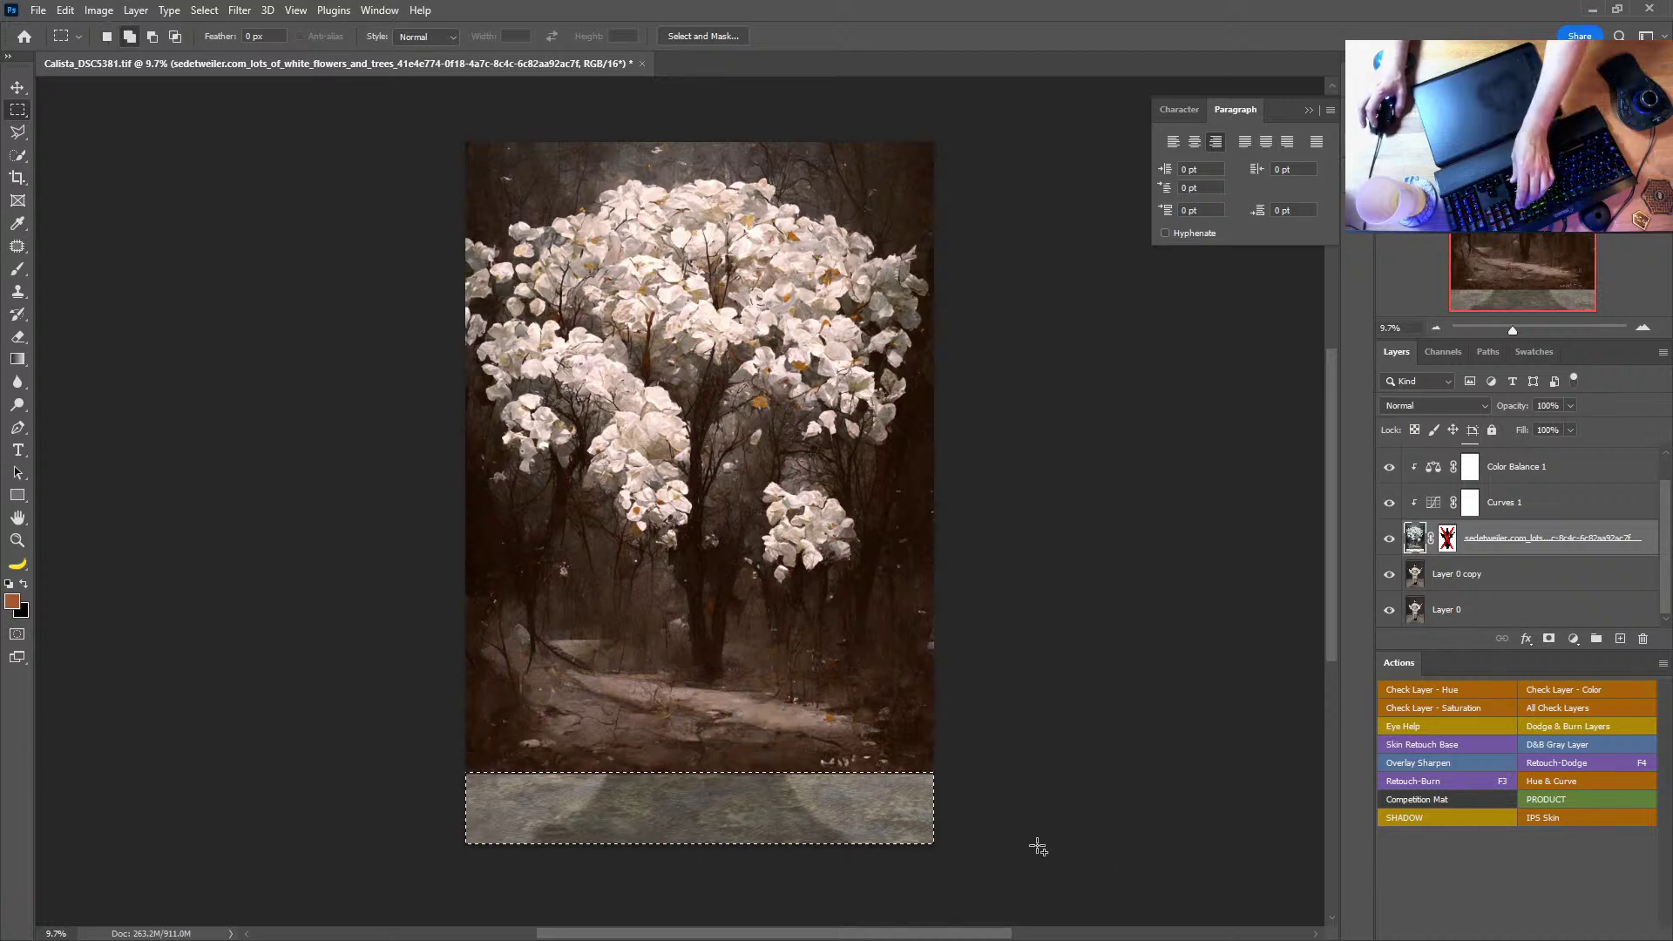
# Step: Fill the selected floor strip with matching forest ground, deselect it and re-enable the layer mask
pyautogui.hotkey('shift', 'BackSpace')
pyautogui.press('Return')
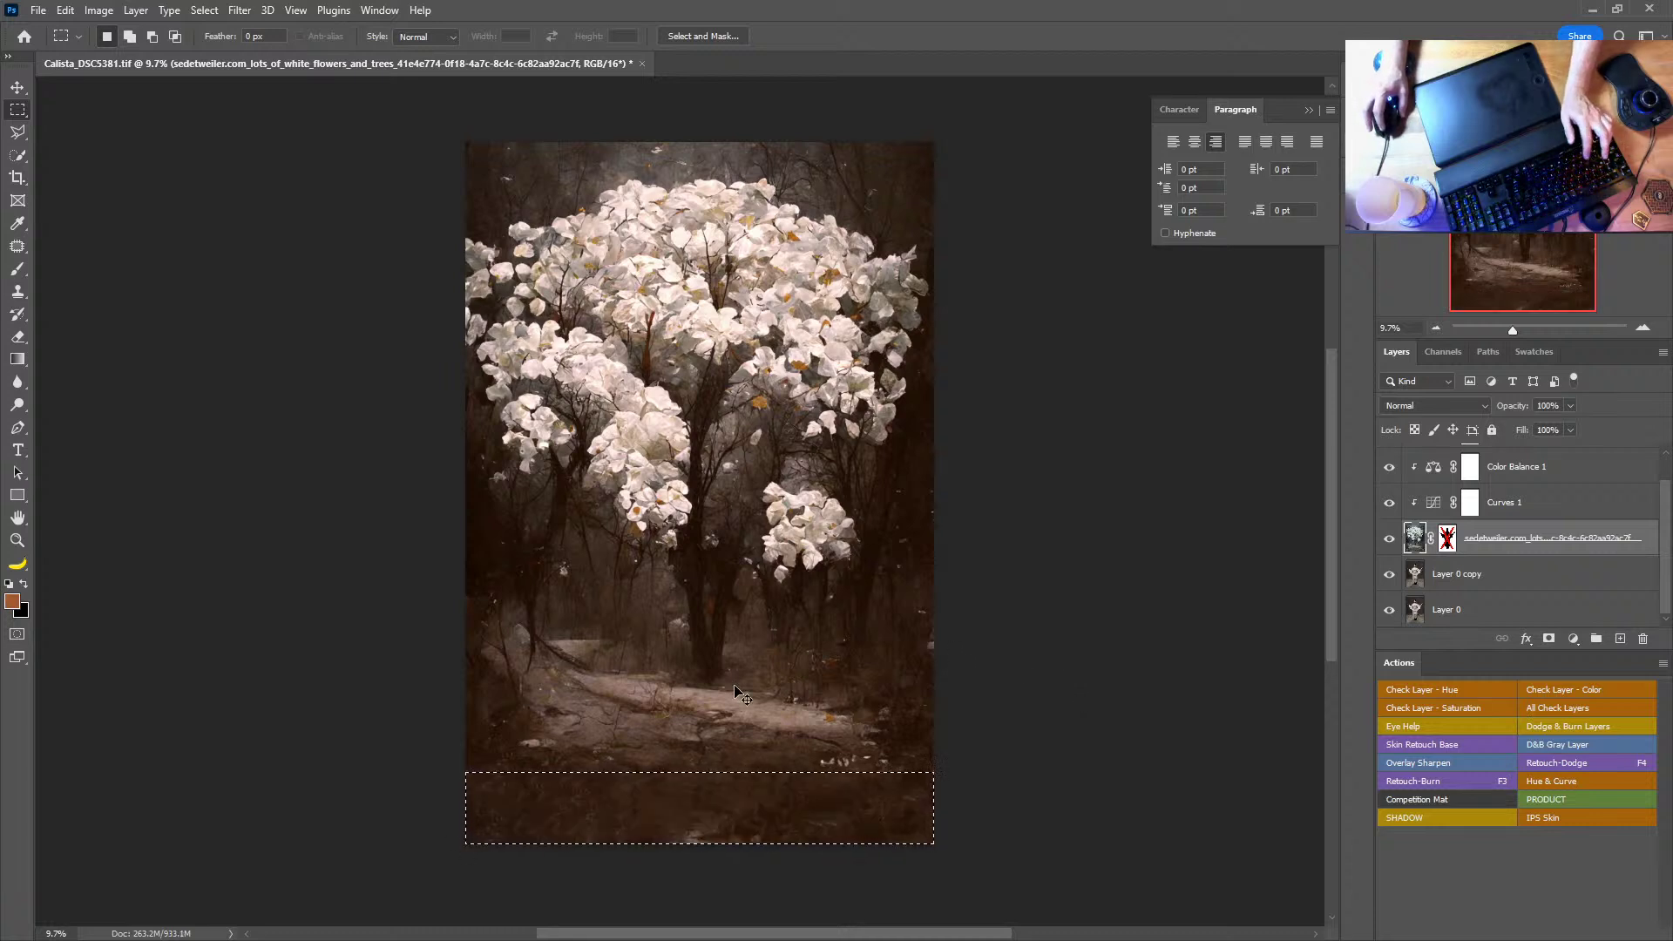
pyautogui.hotkey('ctrl', 'd')
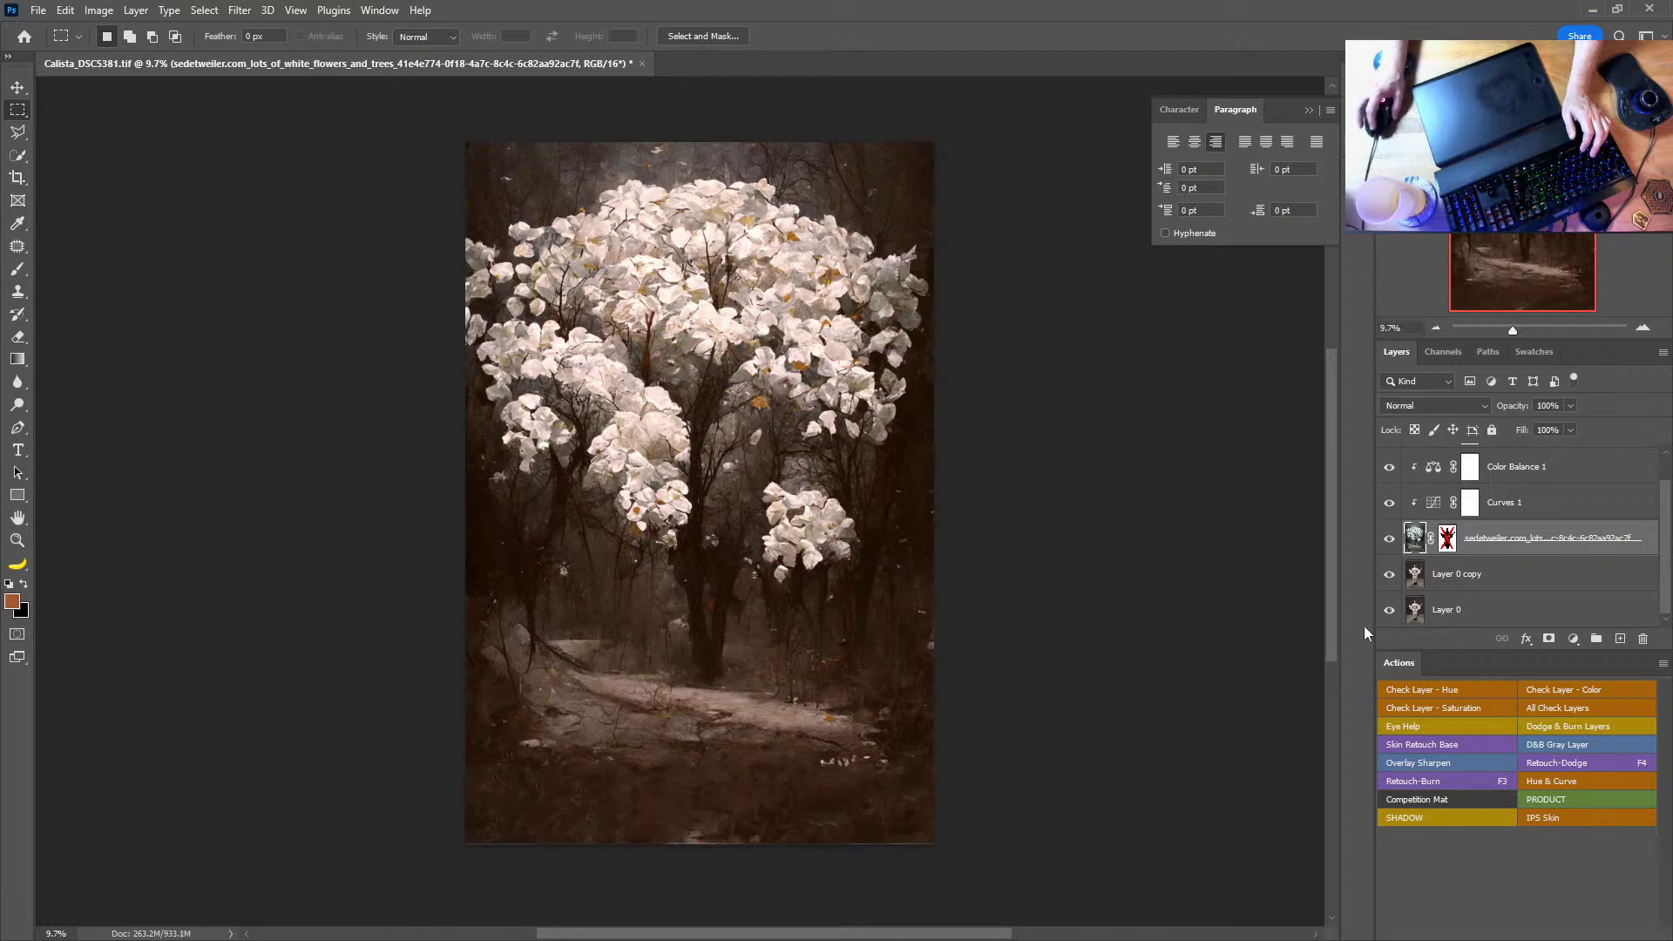
pyautogui.keyDown('shift'); pyautogui.click(1447, 538); pyautogui.keyUp('shift')
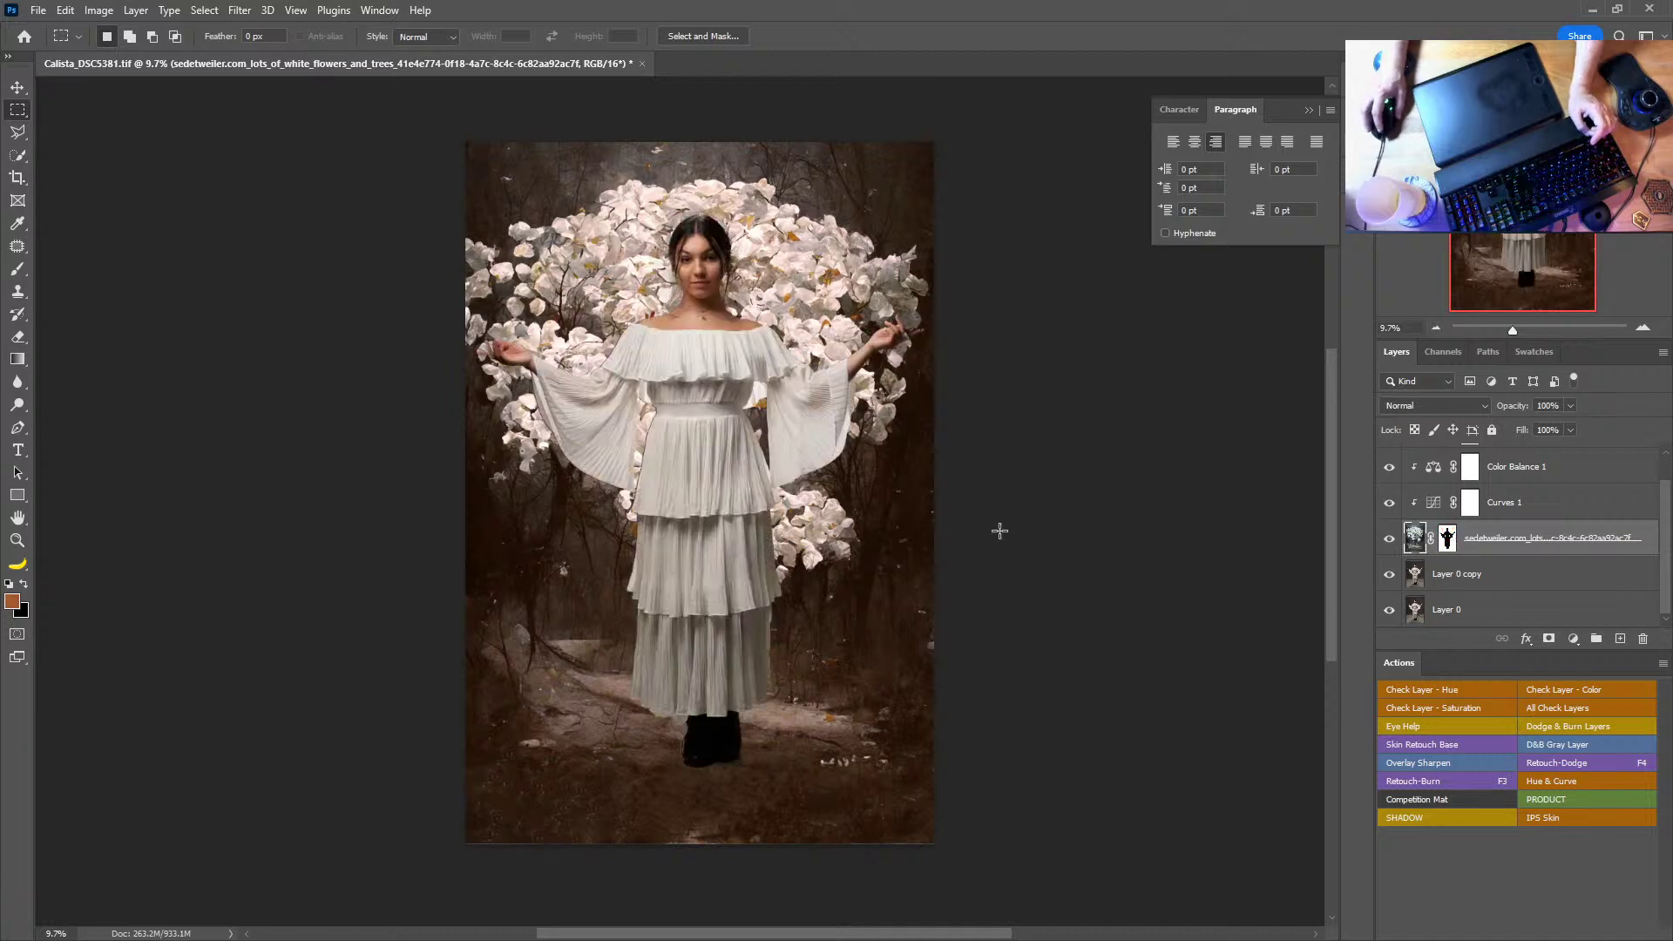
# Step: Compare the composite with the studio shot by toggling the layer mask and isolating Layer 0 copy
pyautogui.press('F2')
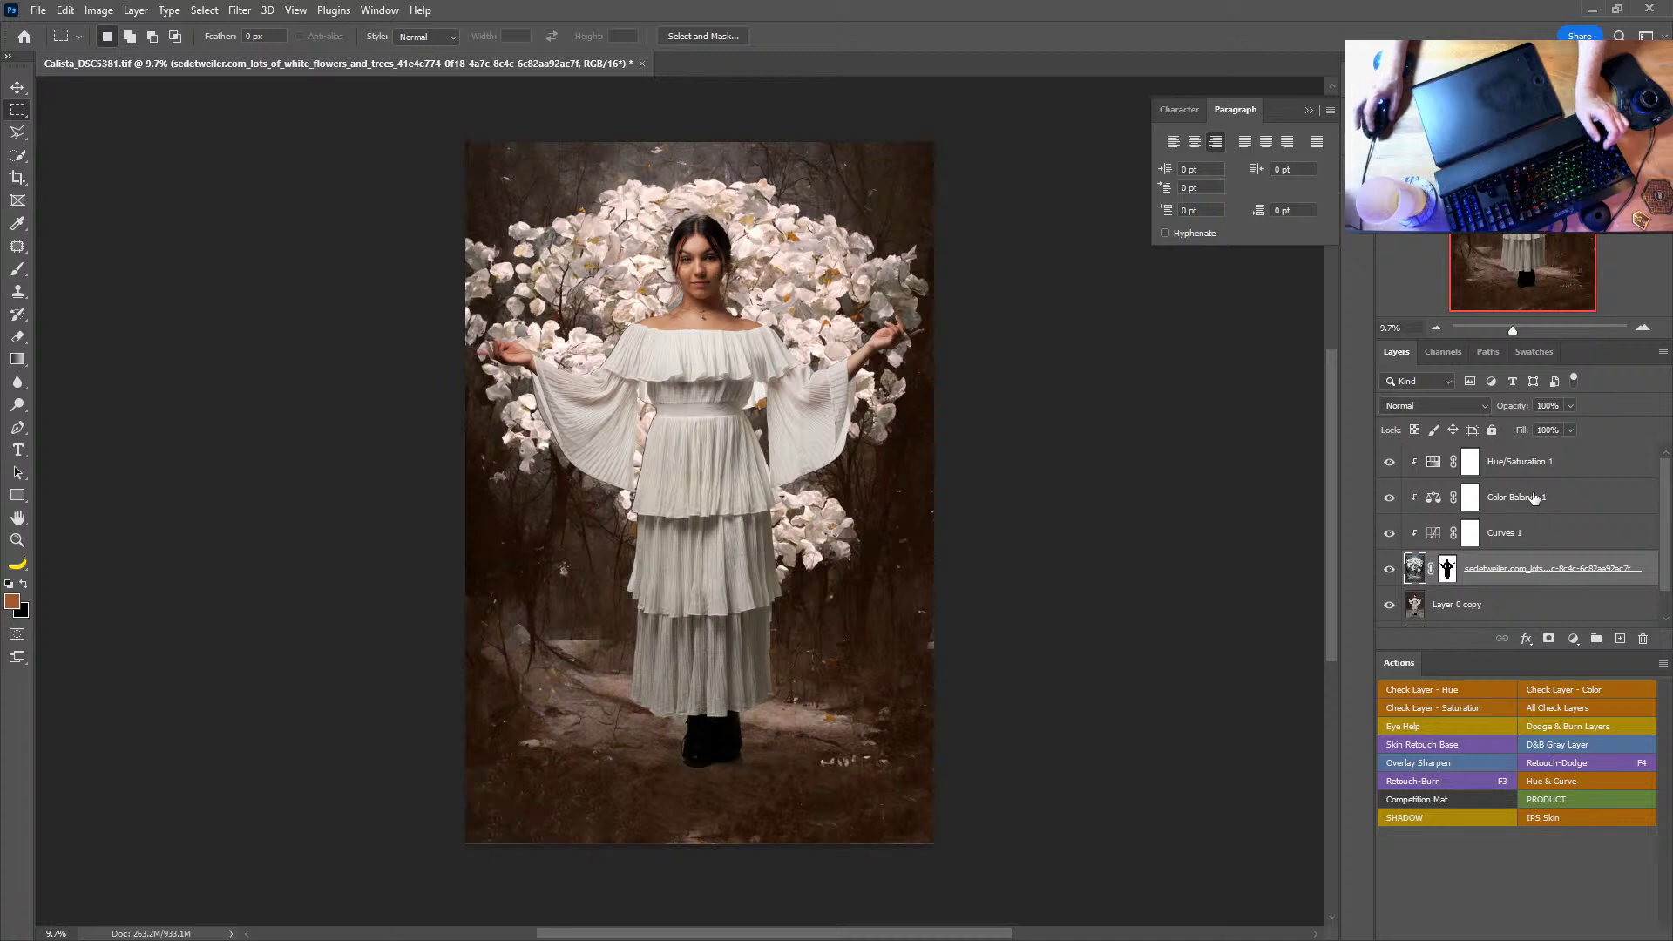
pyautogui.keyDown('shift'); pyautogui.click(1448, 570); pyautogui.keyUp('shift')
pyautogui.keyDown('shift'); pyautogui.click(1447, 571); pyautogui.keyUp('shift')
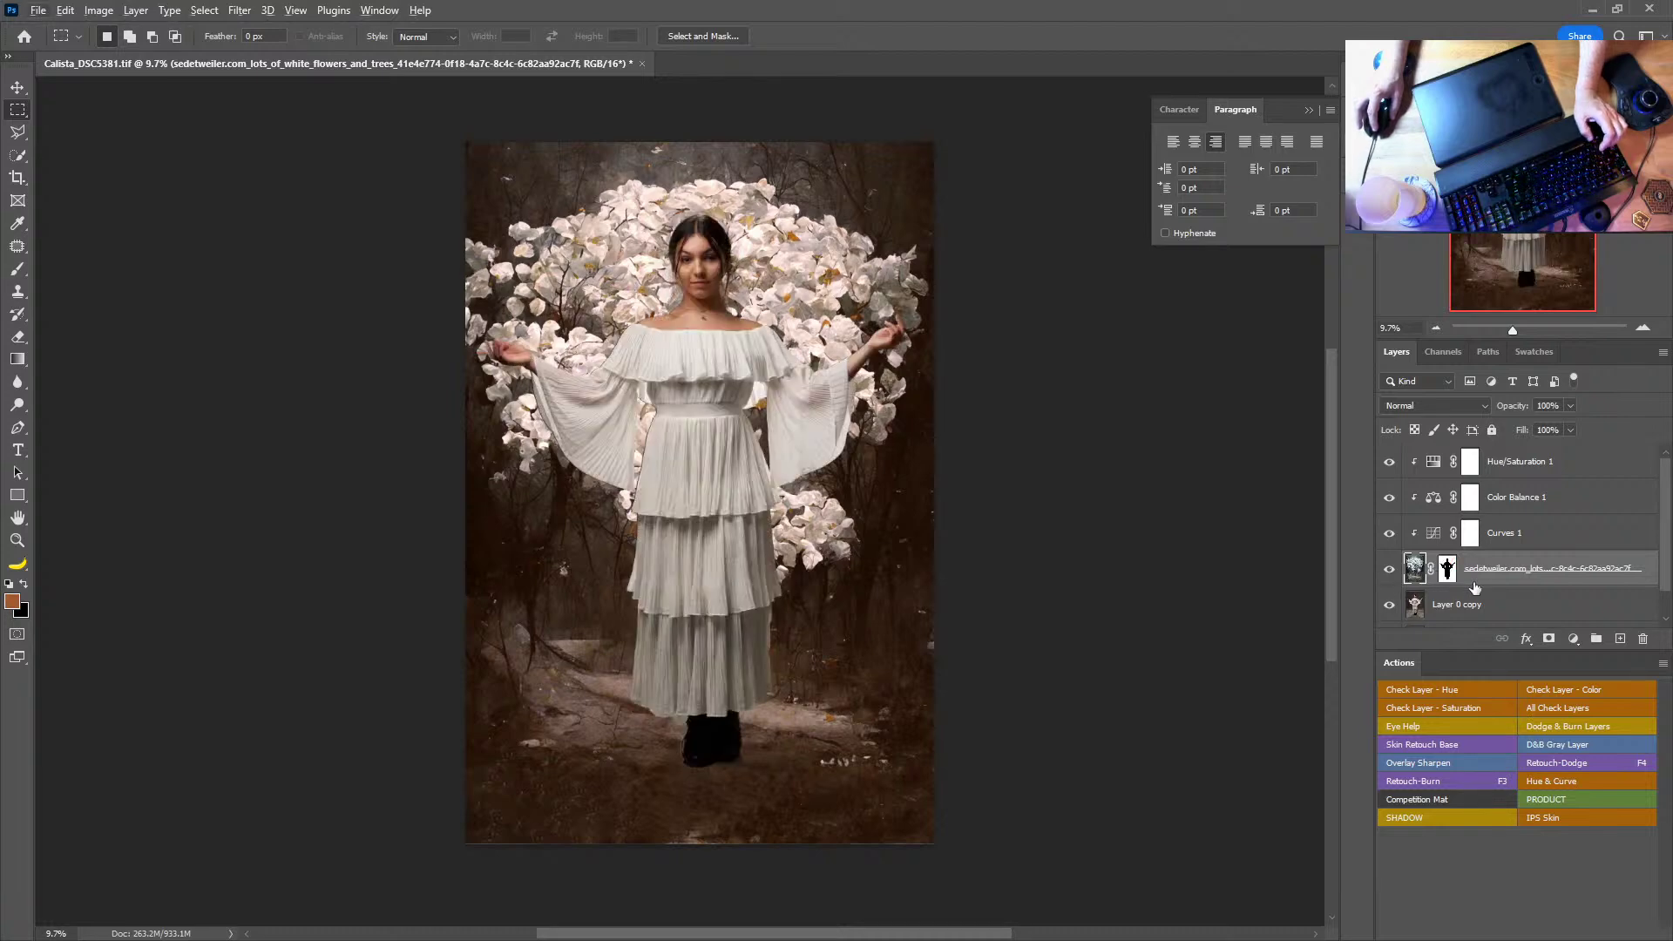
pyautogui.scroll(-1, 1474, 588)
pyautogui.keyDown('alt'); pyautogui.click(1390, 574); pyautogui.keyUp('alt')
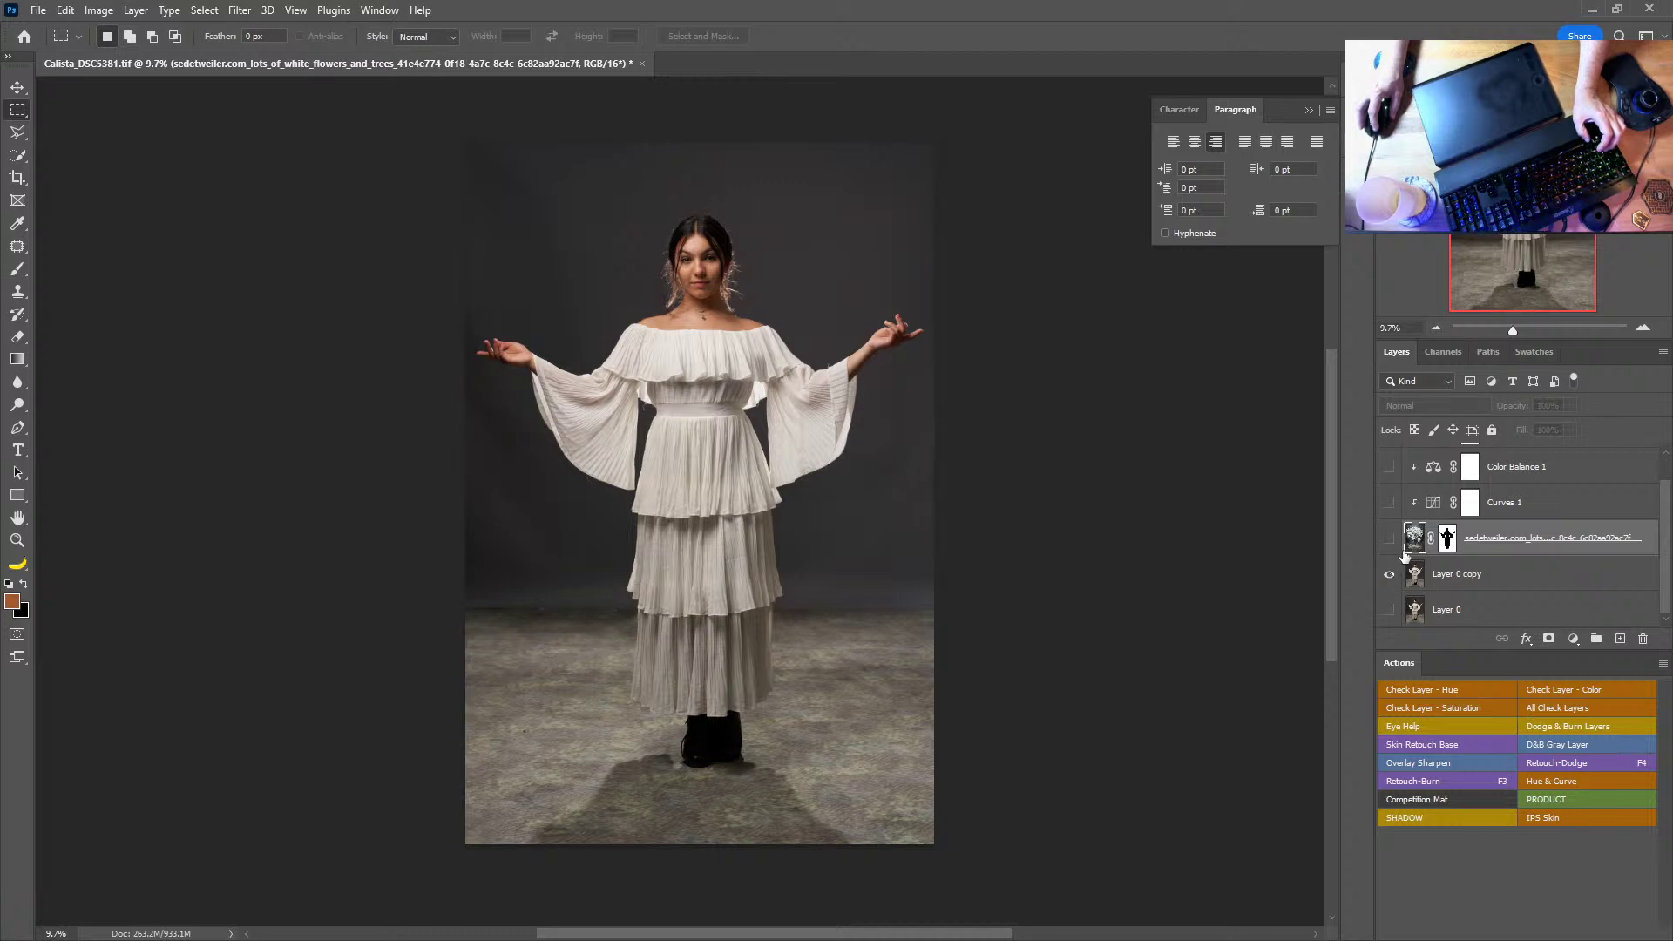
pyautogui.keyDown('alt'); pyautogui.click(1388, 575); pyautogui.keyUp('alt')
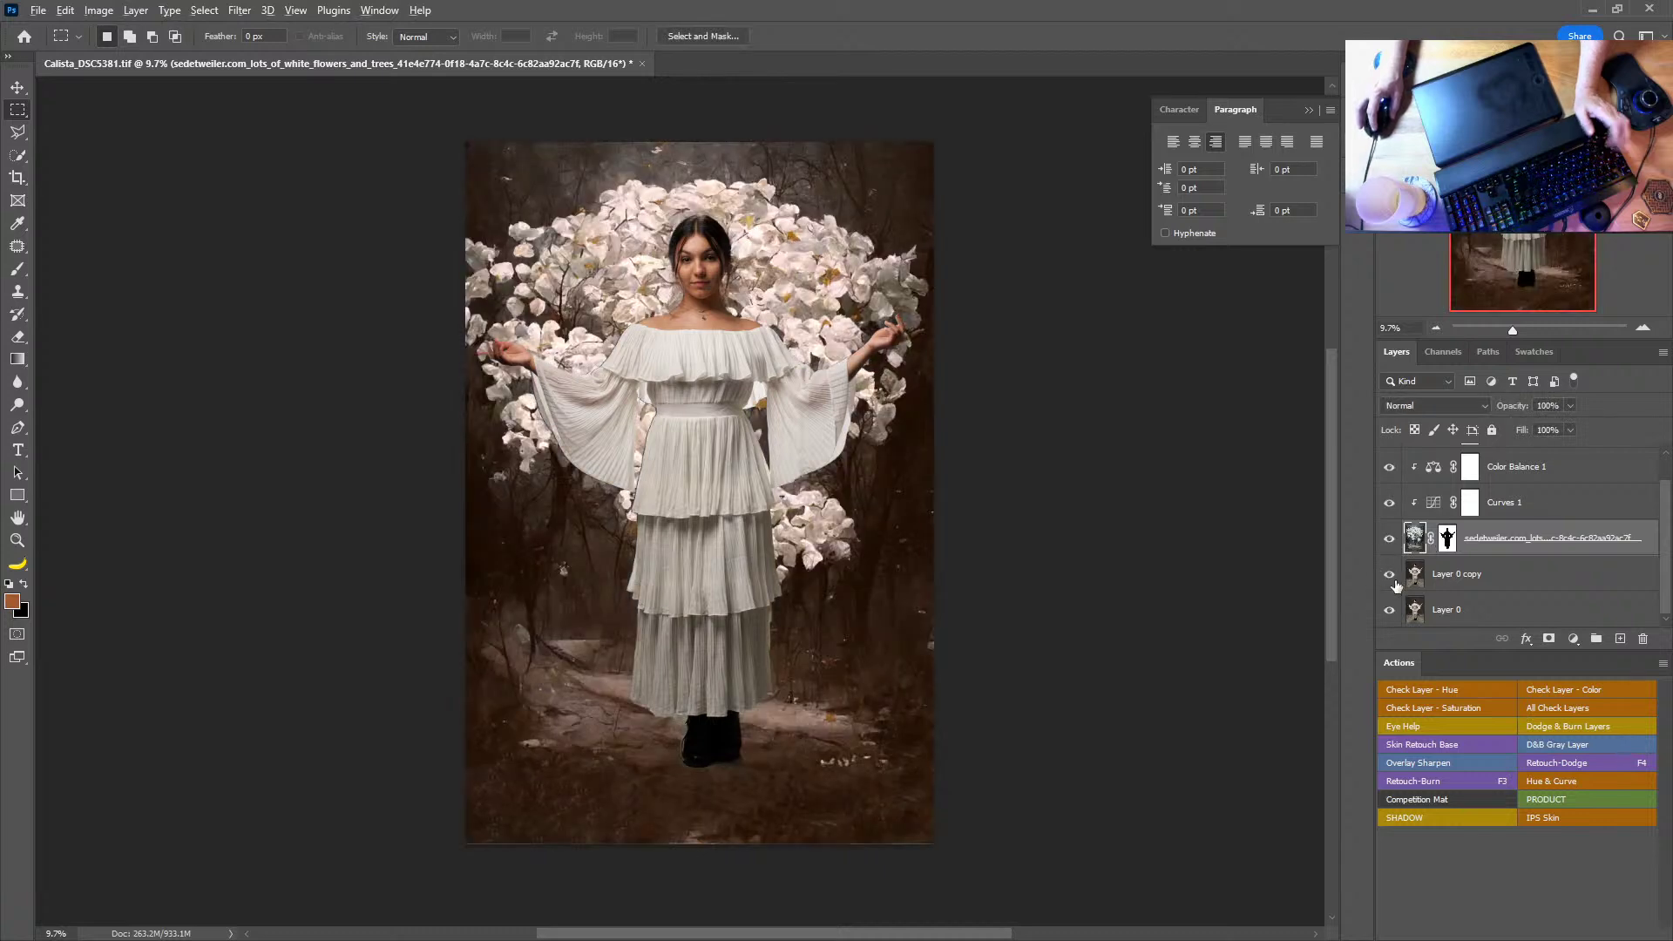
pyautogui.keyDown('alt'); pyautogui.click(1388, 576); pyautogui.keyUp('alt')
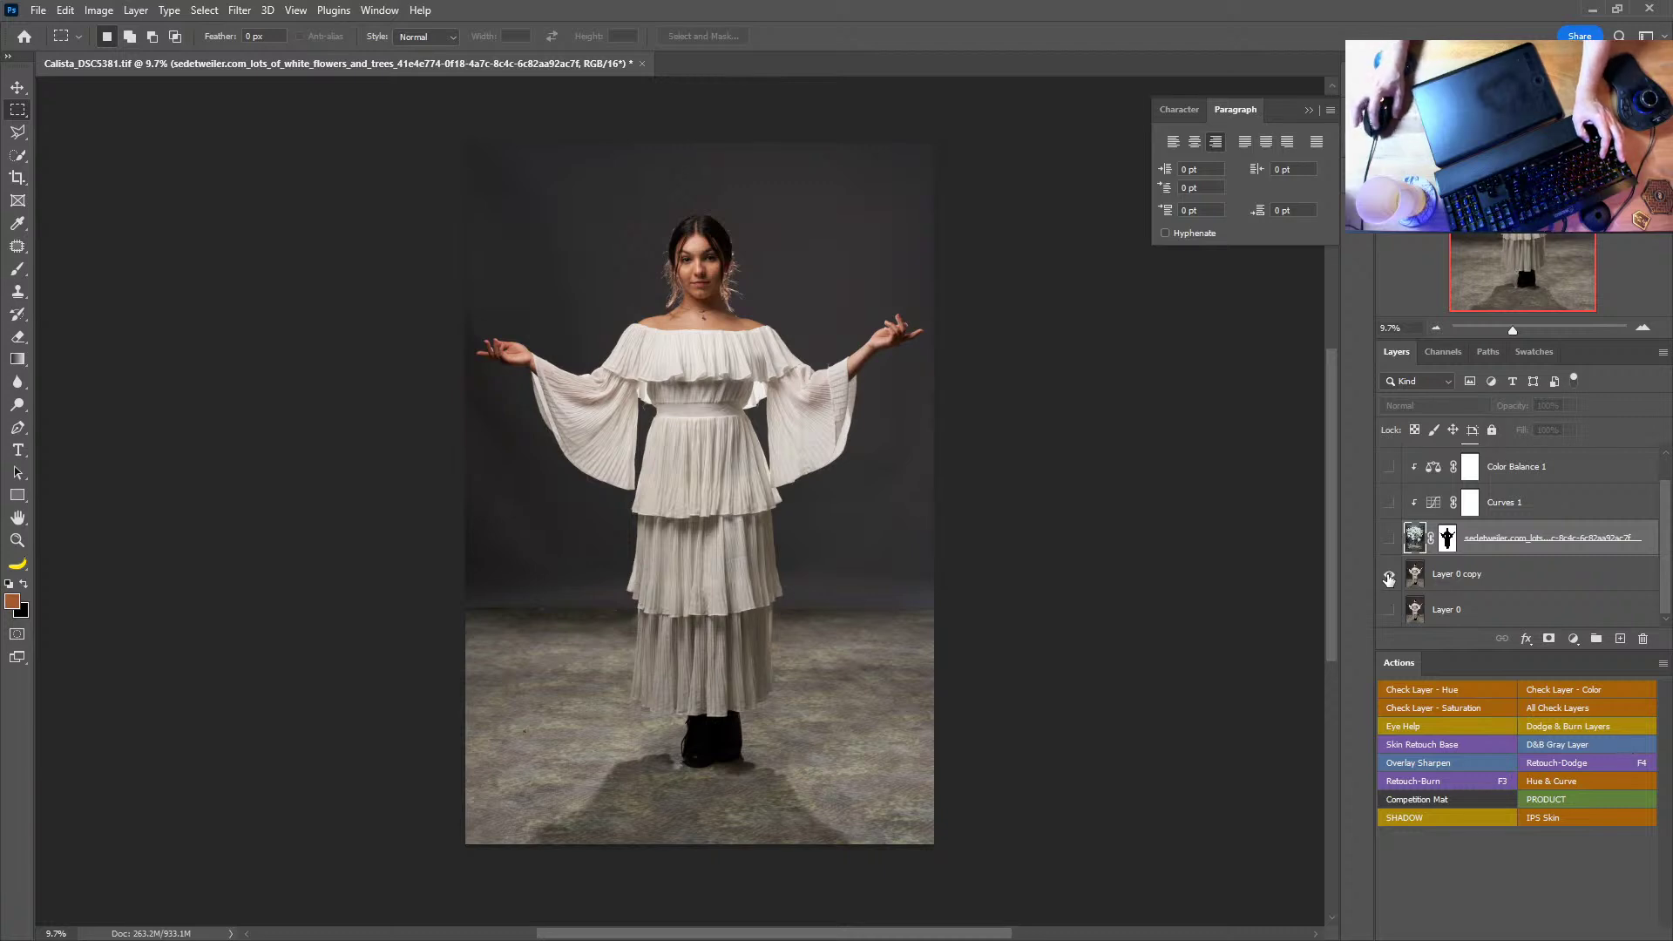
pyautogui.keyDown('alt'); pyautogui.click(1388, 576); pyautogui.keyUp('alt')
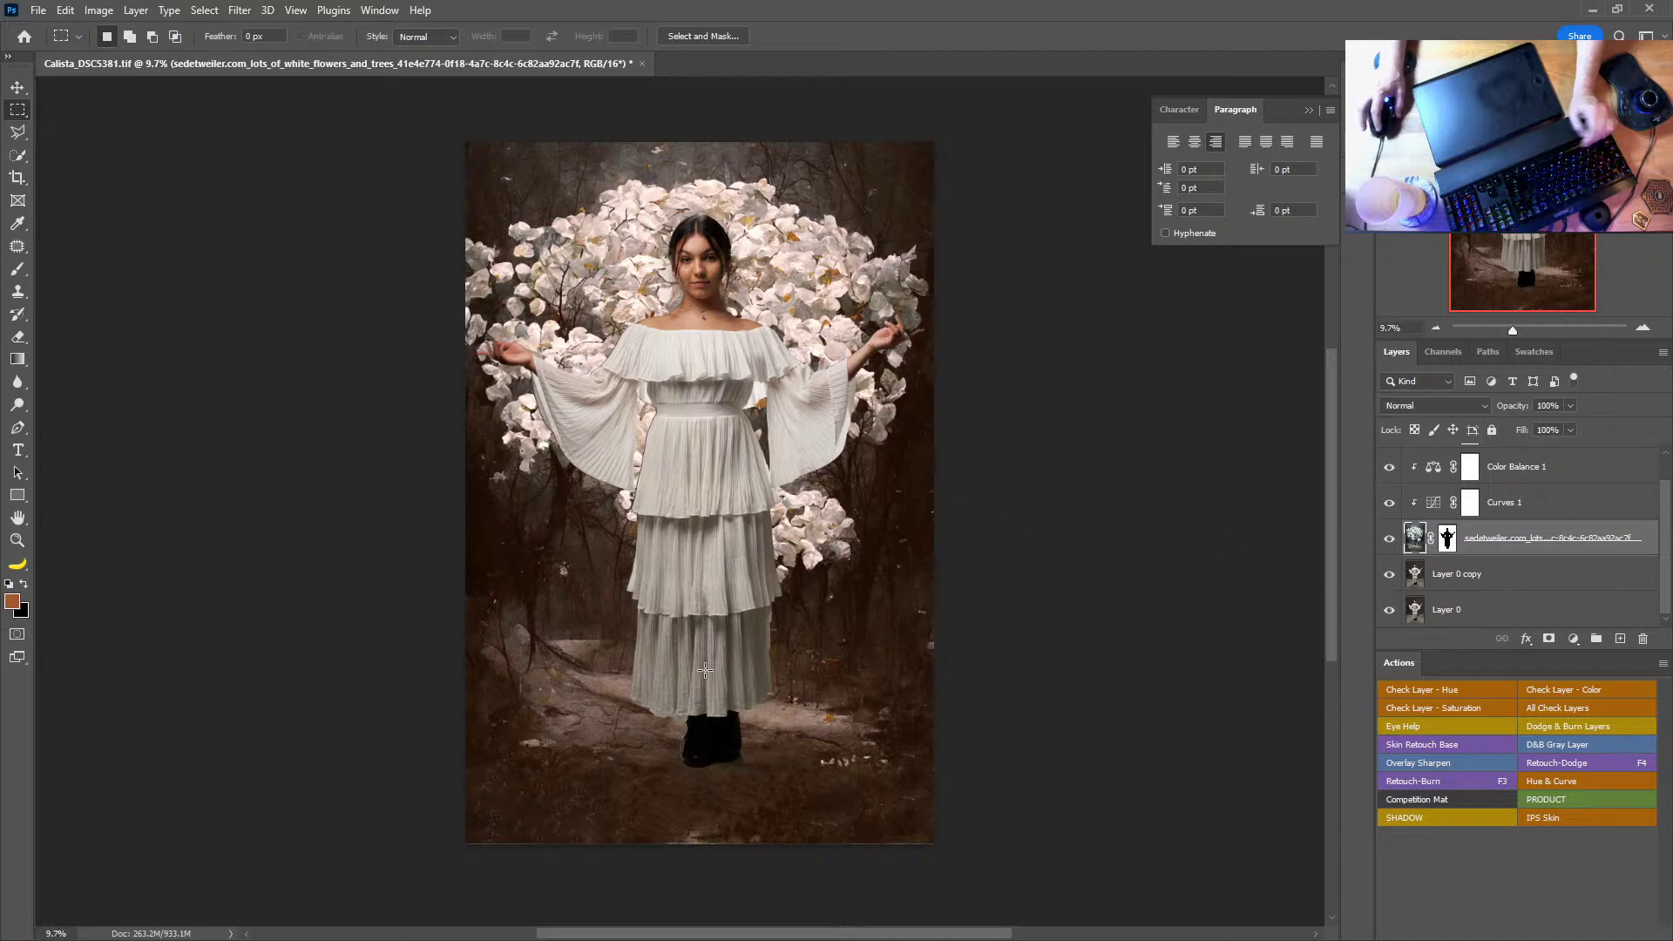
pyautogui.press('b')
pyautogui.keyDown('alt'); pyautogui.rightClick(723, 764); pyautogui.keyUp('alt')
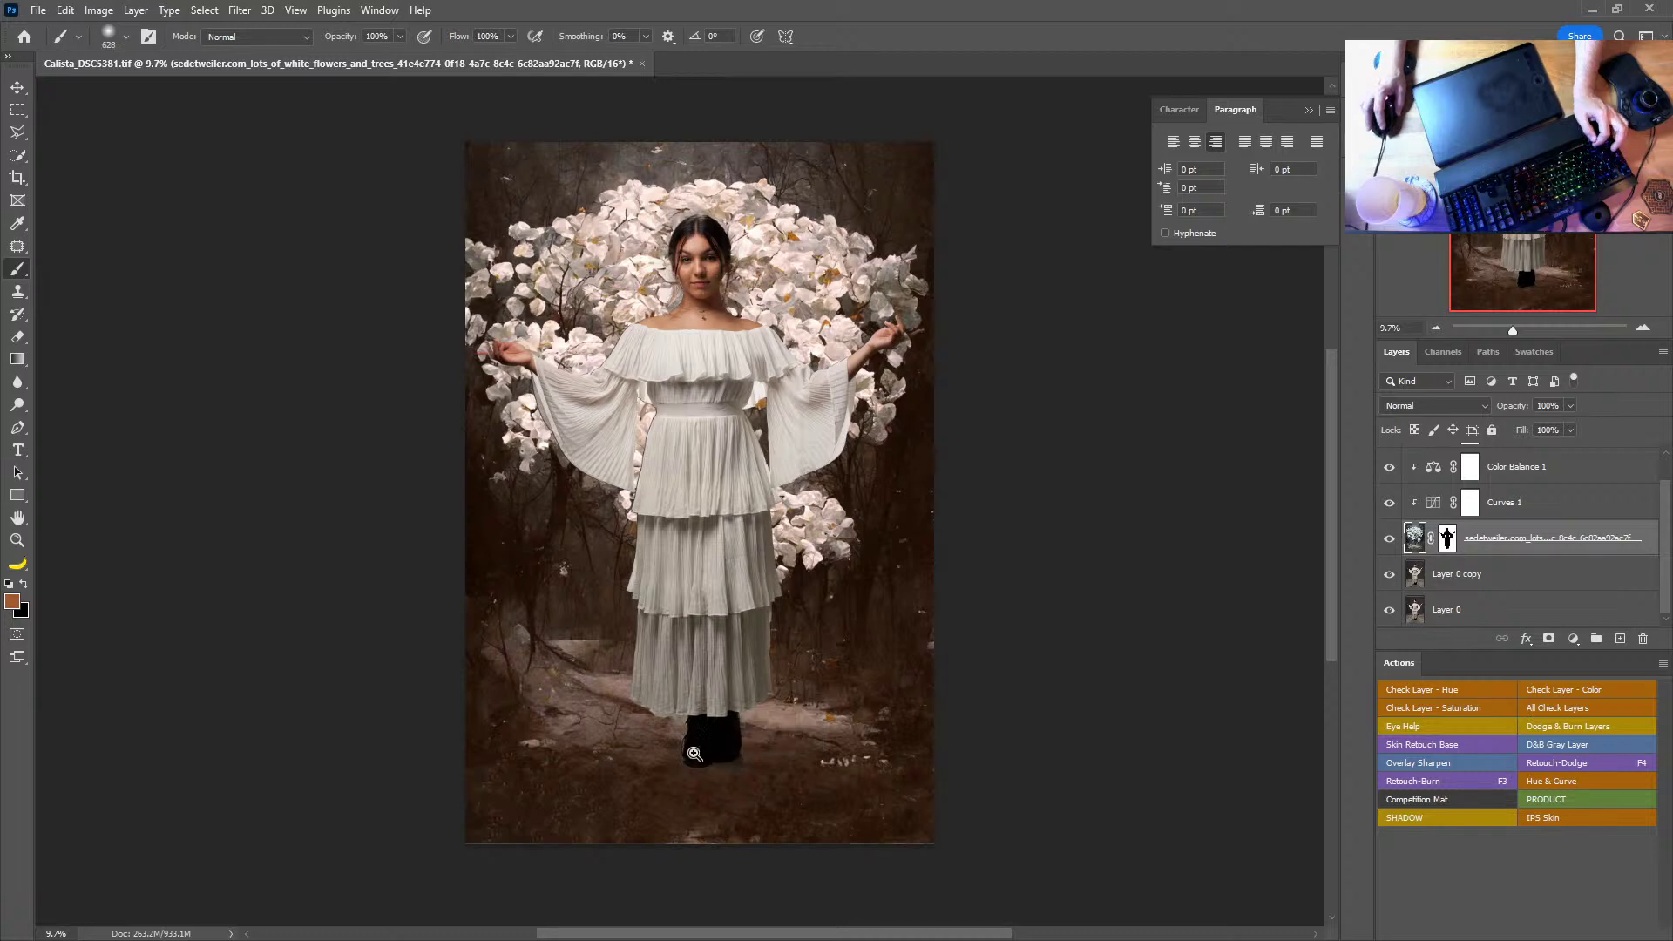
pyautogui.moveTo(795, 782)
pyautogui.mouseDown()
pyautogui.moveTo(728, 754)
pyautogui.moveTo(805, 792)
pyautogui.moveTo(848, 672)
pyautogui.mouseUp()
pyautogui.hotkey('ctrl', 'z')
# Step: Try brushing on the flowers and trees layer's mask along the edges of the boots
pyautogui.press('z')
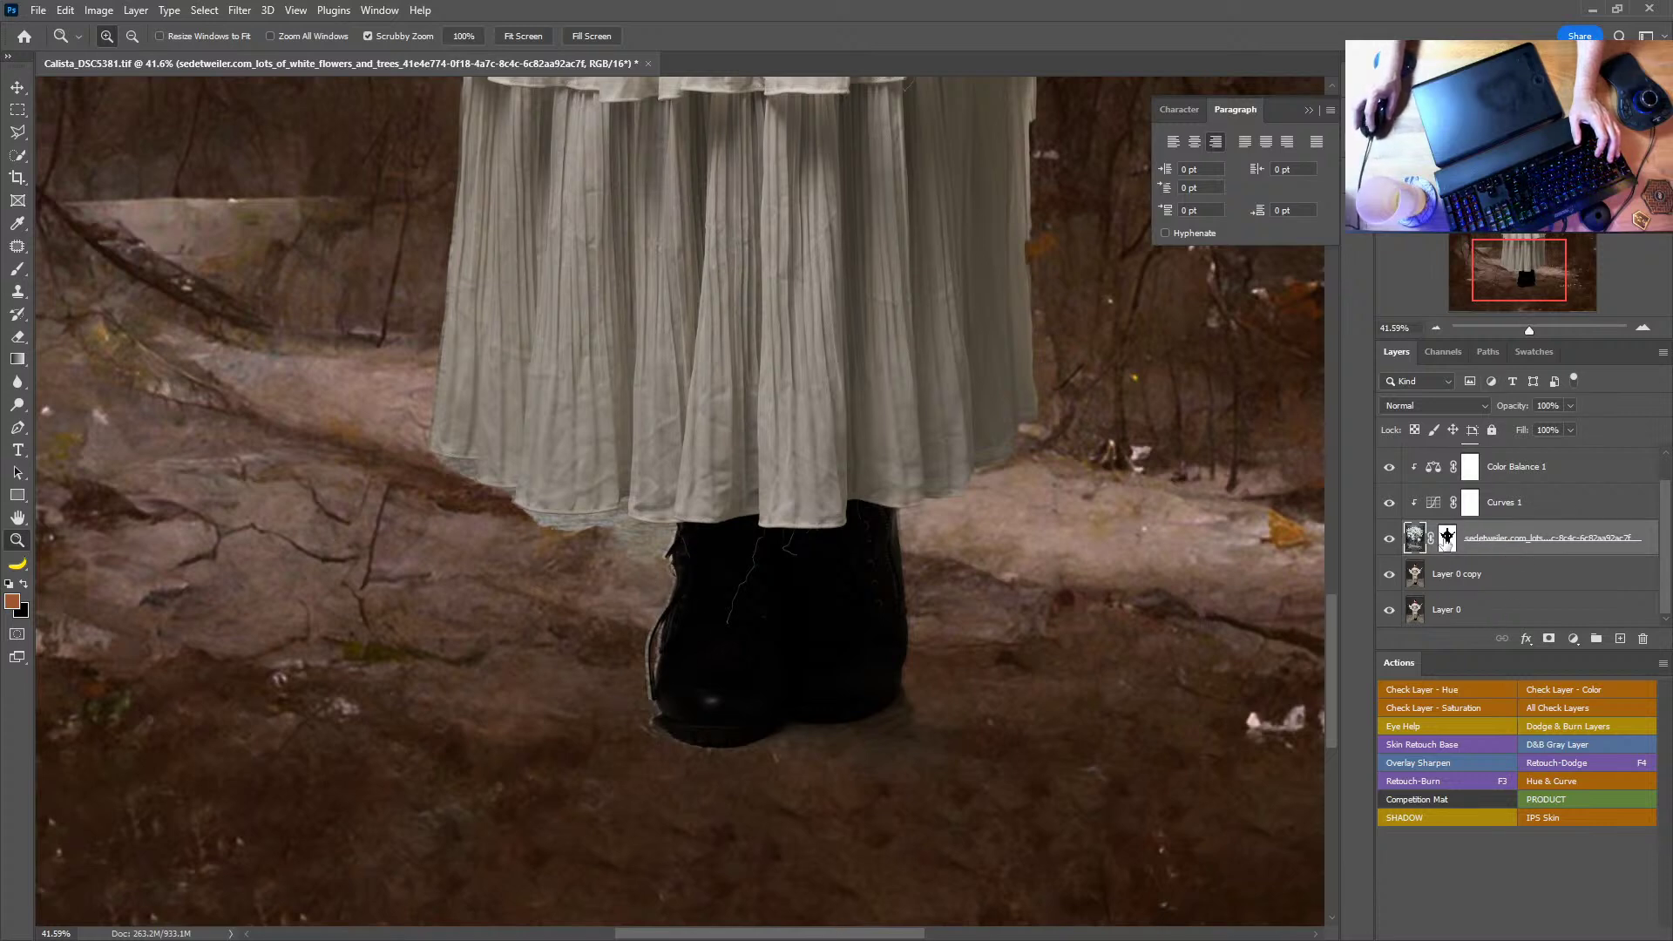
pyautogui.click(1446, 538)
pyautogui.press('b')
pyautogui.moveTo(662, 679)
pyautogui.mouseDown()
pyautogui.moveTo(679, 649)
pyautogui.moveTo(662, 644)
pyautogui.mouseUp()
pyautogui.press('x')
pyautogui.moveTo(694, 736)
pyautogui.mouseDown()
pyautogui.moveTo(837, 806)
pyautogui.moveTo(773, 761)
pyautogui.moveTo(642, 714)
pyautogui.mouseUp()
pyautogui.hotkey('ctrl', 'z')
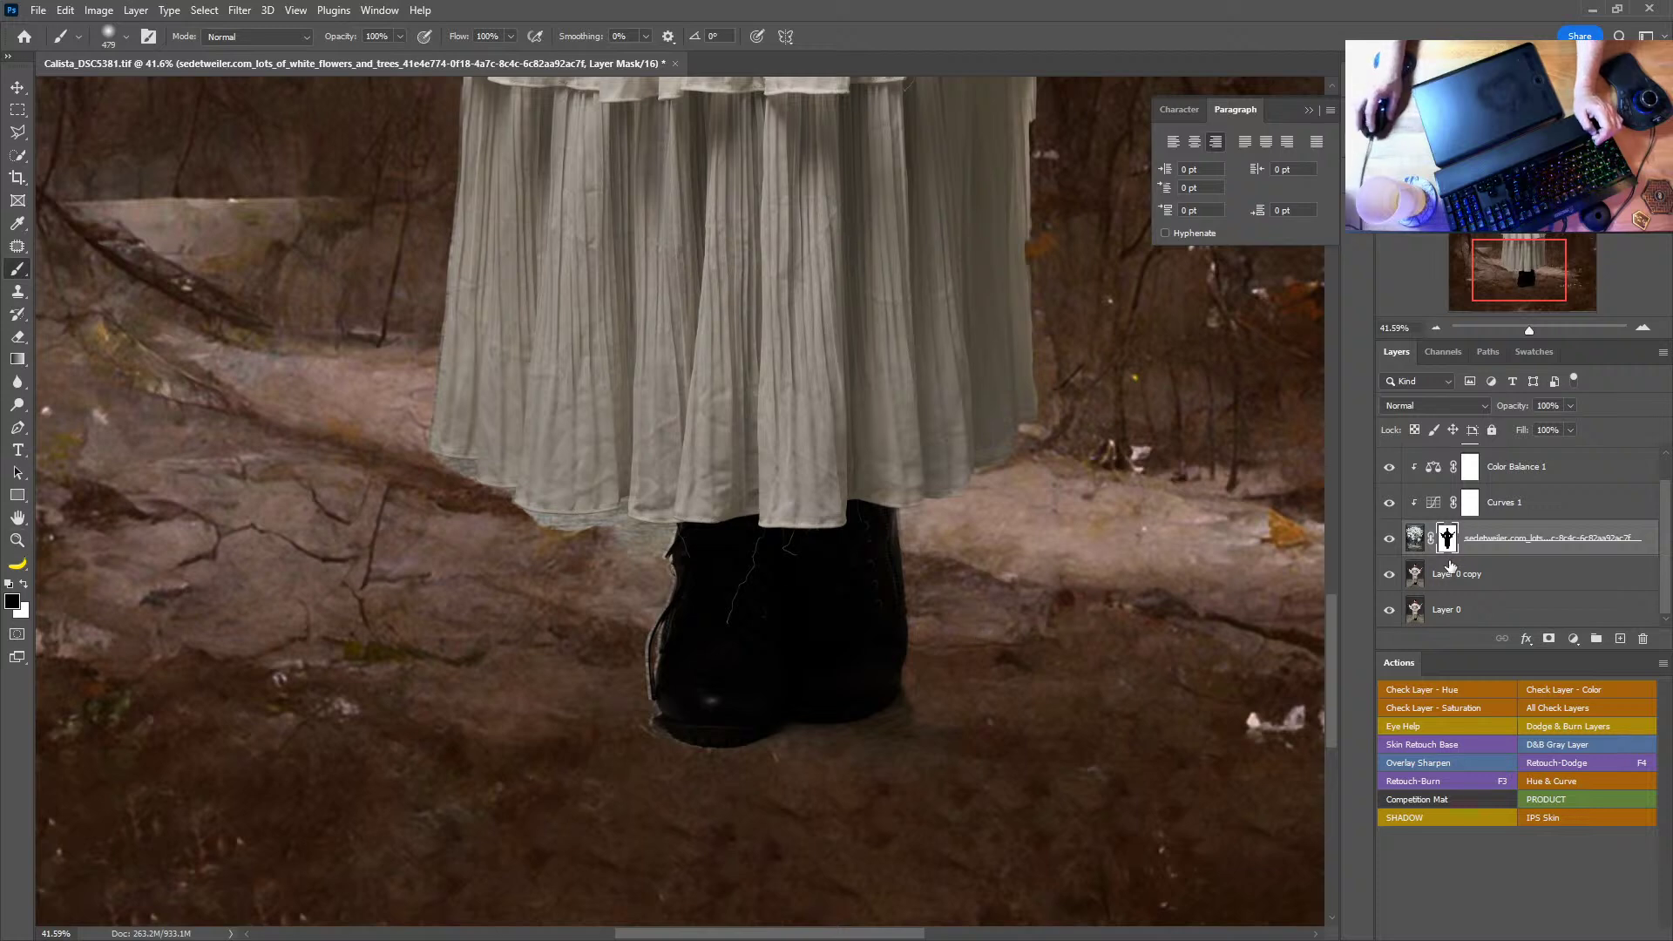
# Step: Isolate Layer 0 and select the boots and their floor shadow with the Quick Selection tool, discarding the first selection
pyautogui.keyDown('alt'); pyautogui.click(1389, 611); pyautogui.keyUp('alt')
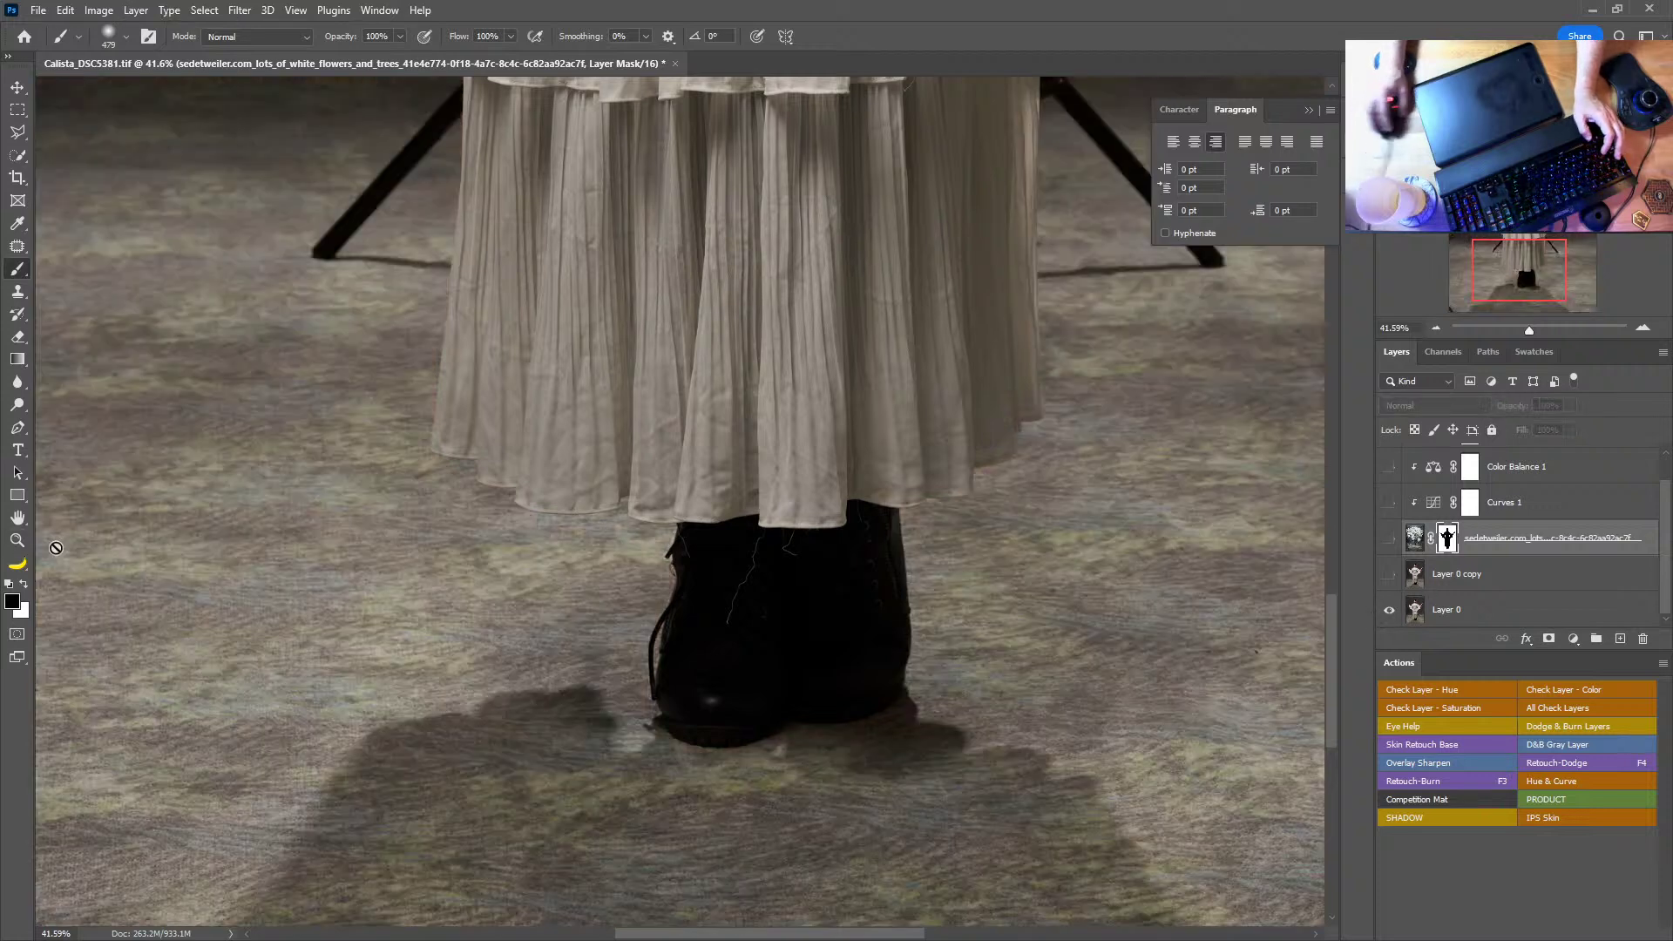
pyautogui.doubleClick(18, 518)
pyautogui.click(18, 159)
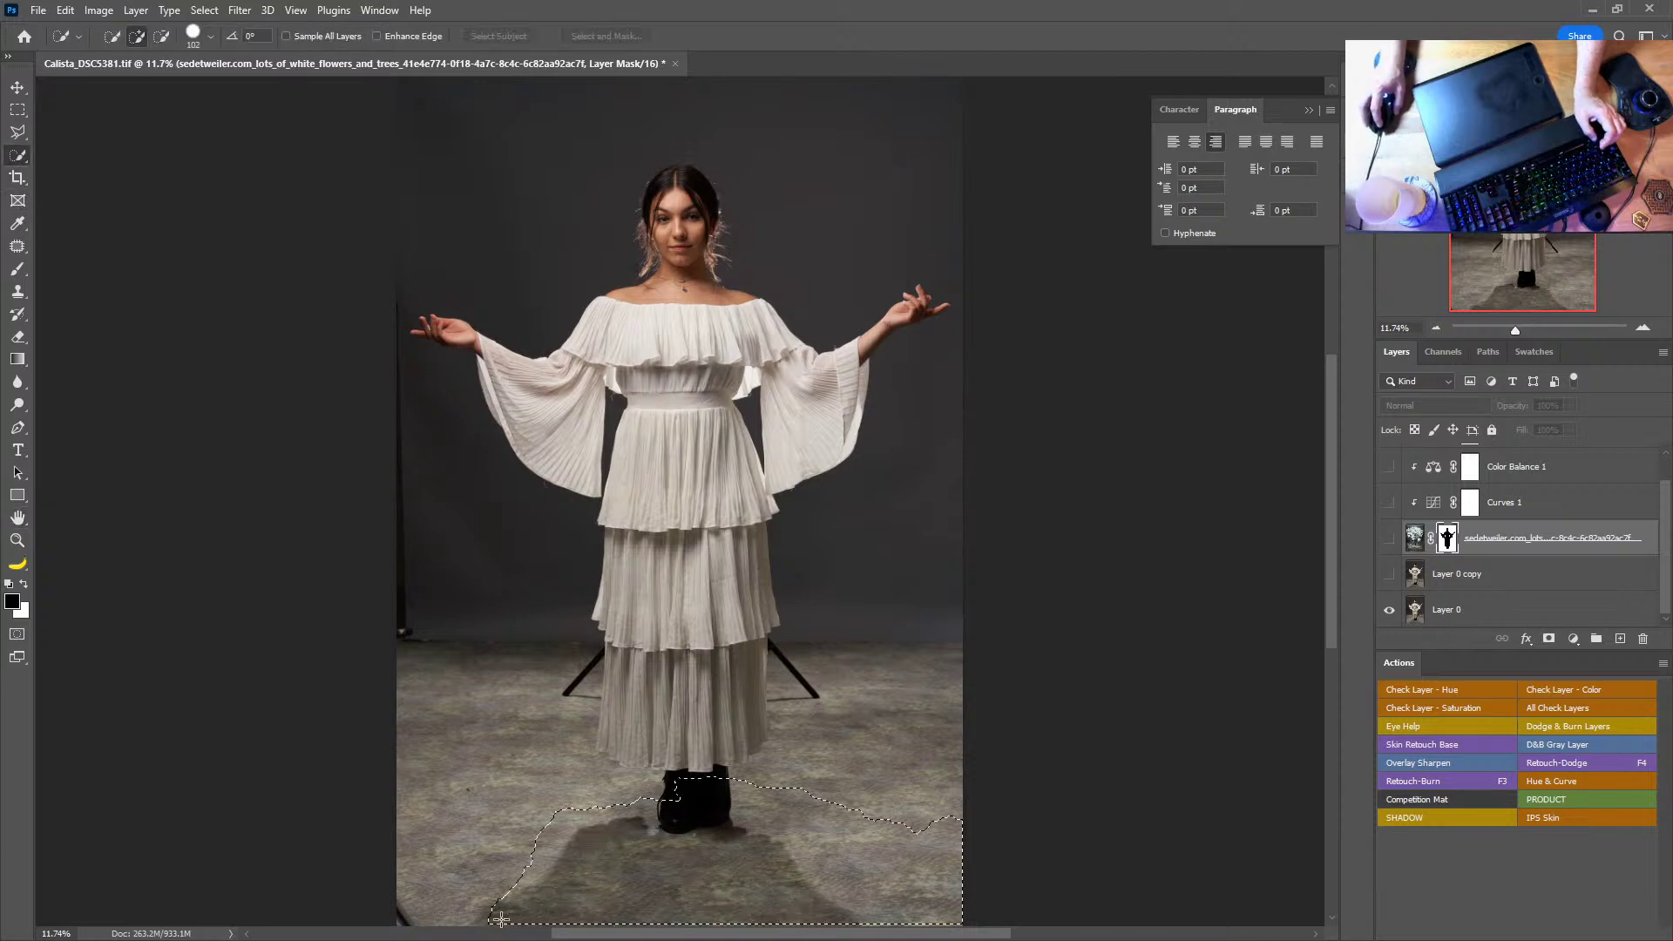
pyautogui.click(1485, 610)
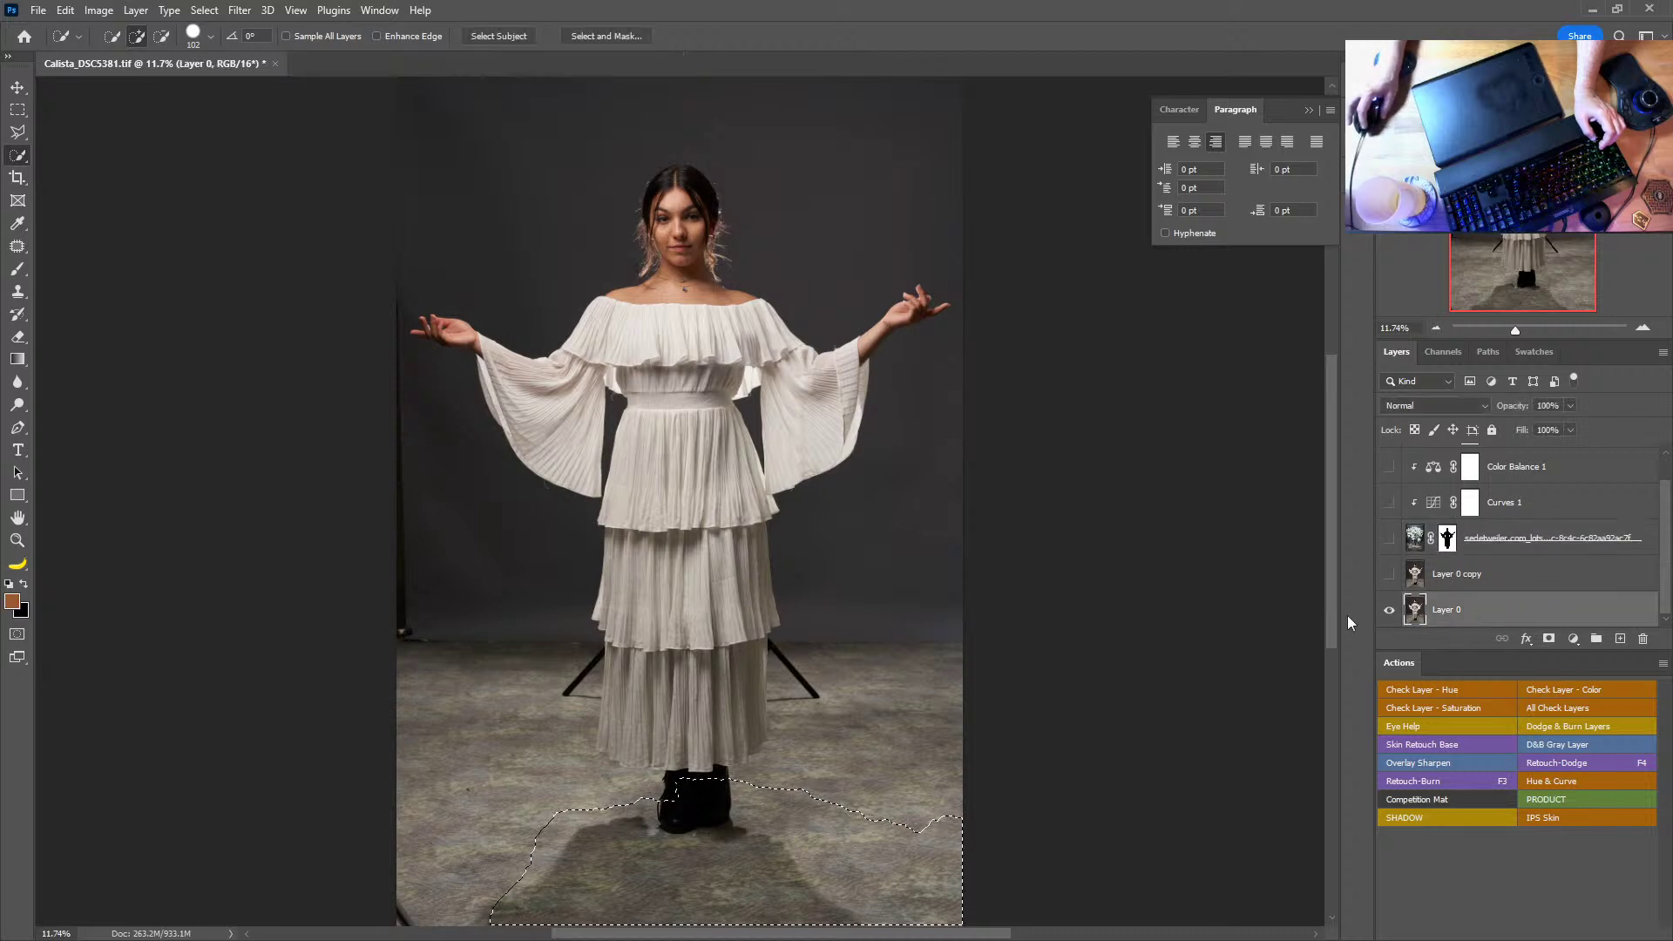
pyautogui.hotkey('ctrl', 'd')
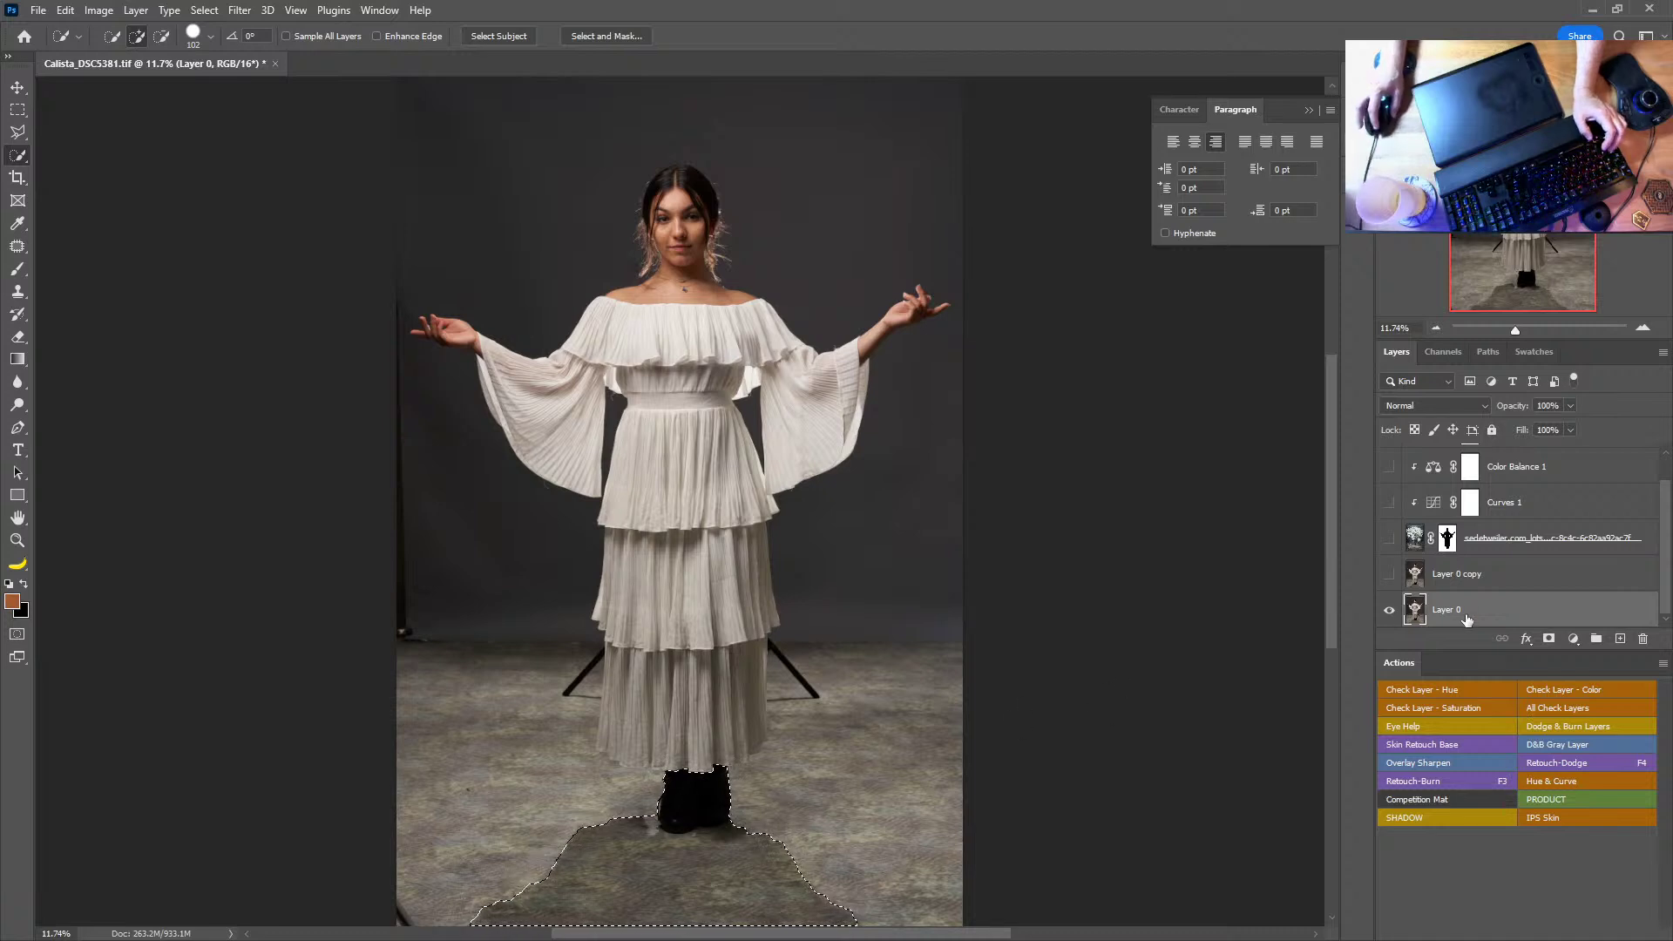
# Step: Add a Curves adjustment clipped to the flowers and trees layer, masked by the shadow selection, and check its mask
pyautogui.scroll(1, 1546, 509)
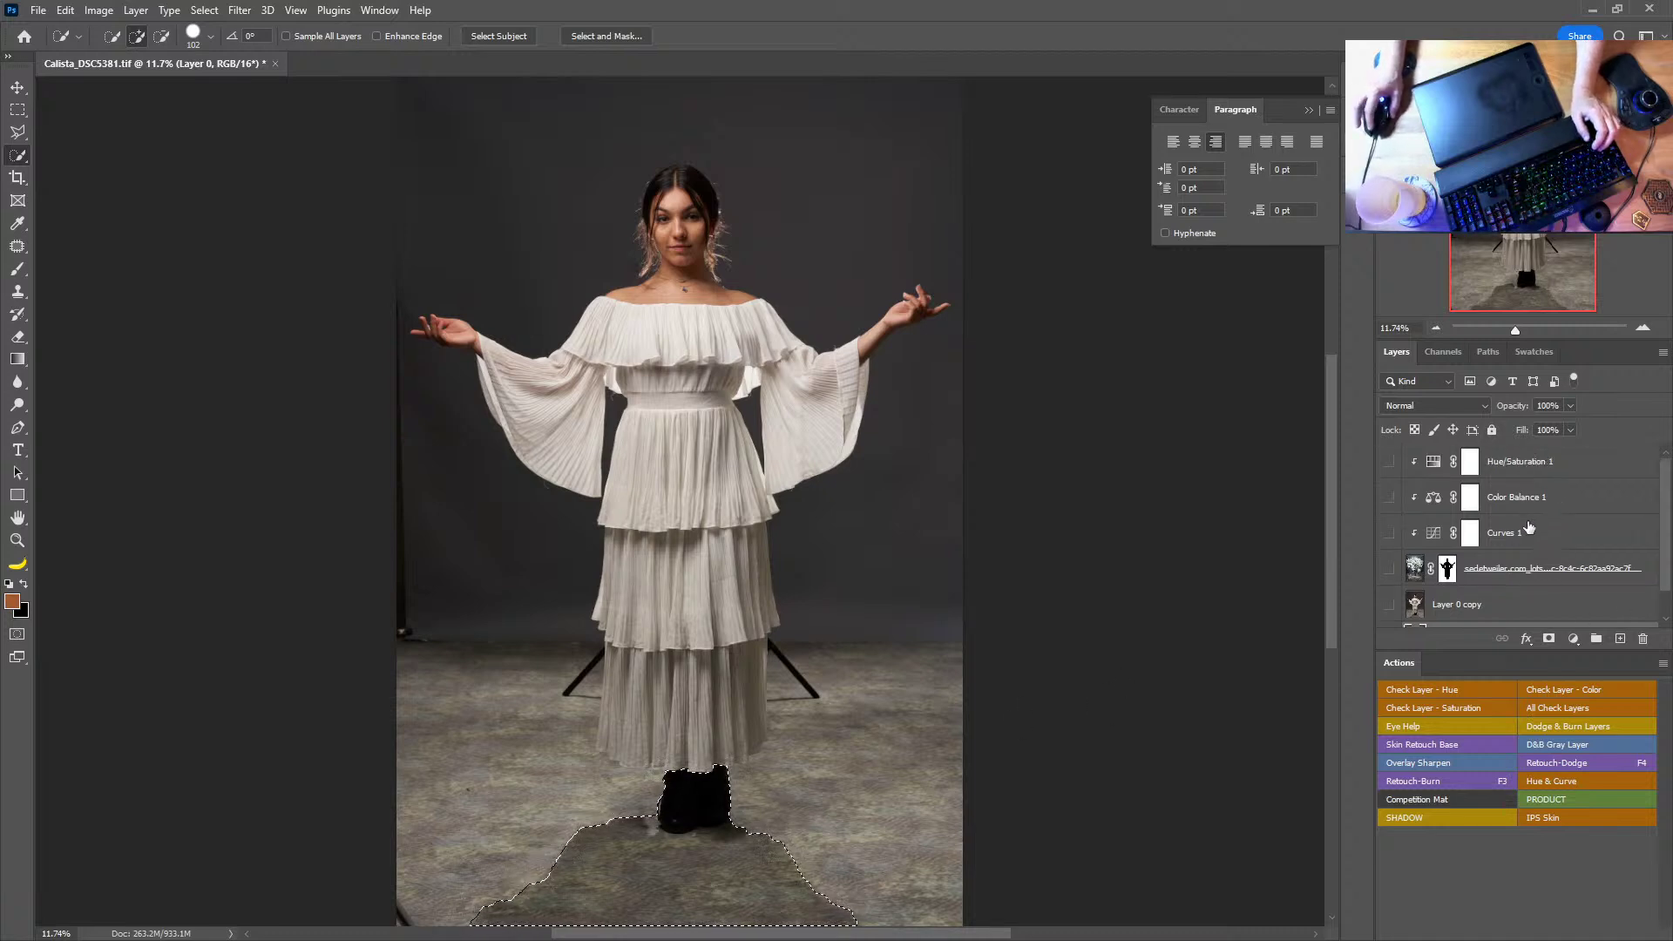
pyautogui.click(1546, 589)
pyautogui.click(1573, 638)
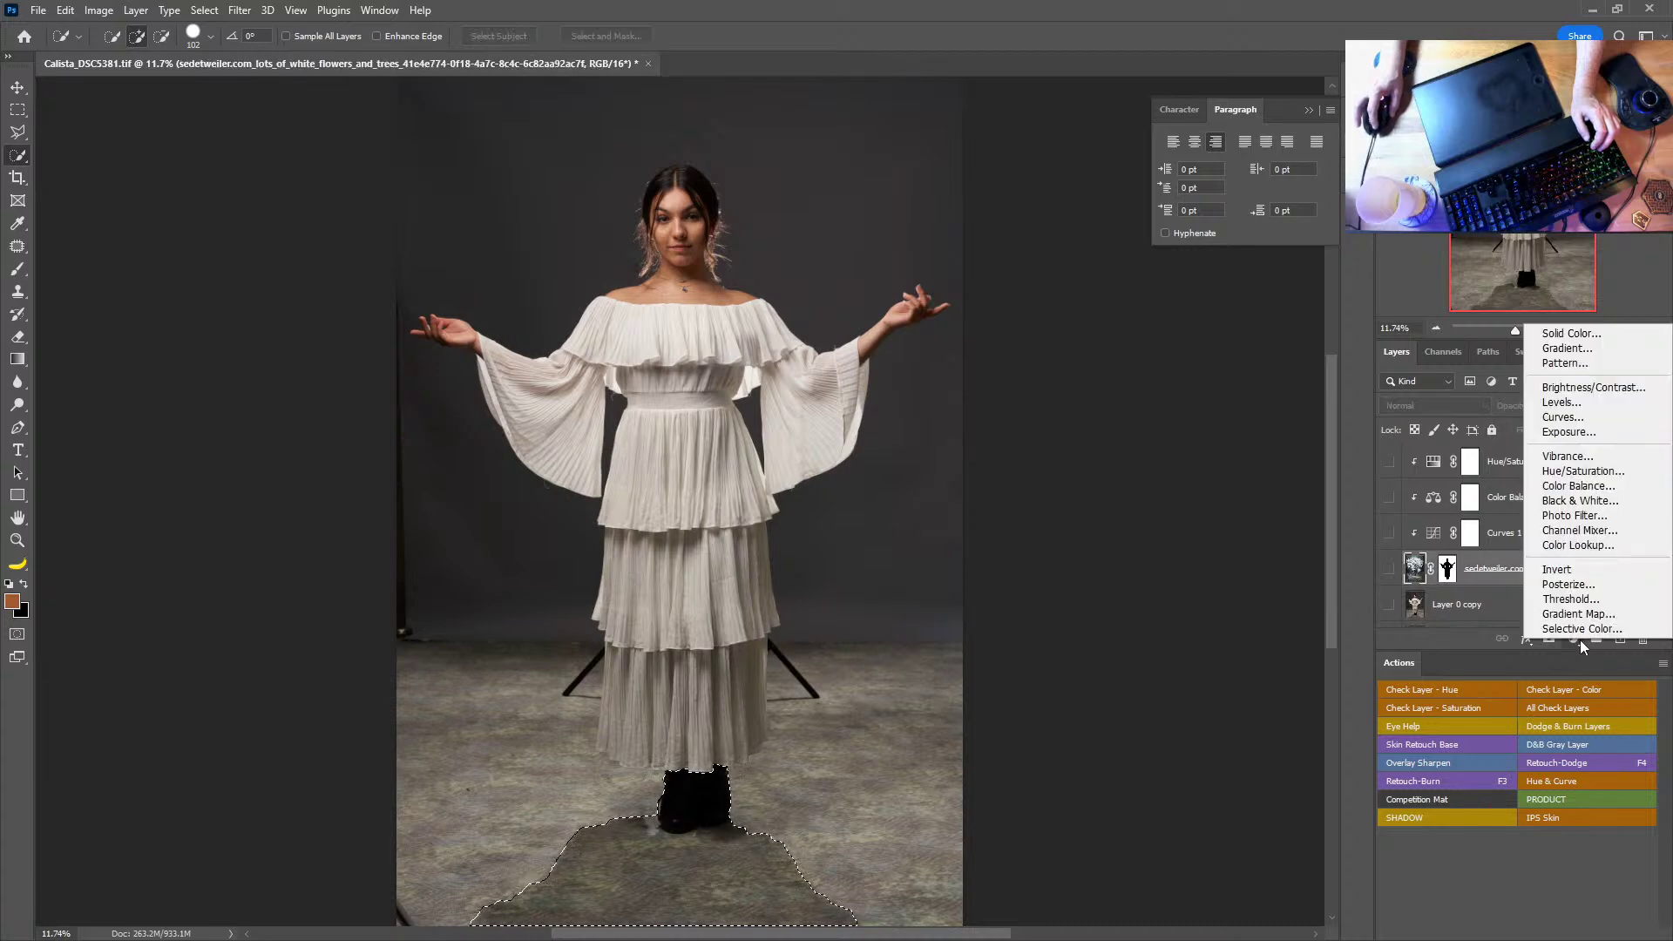
pyautogui.click(1548, 421)
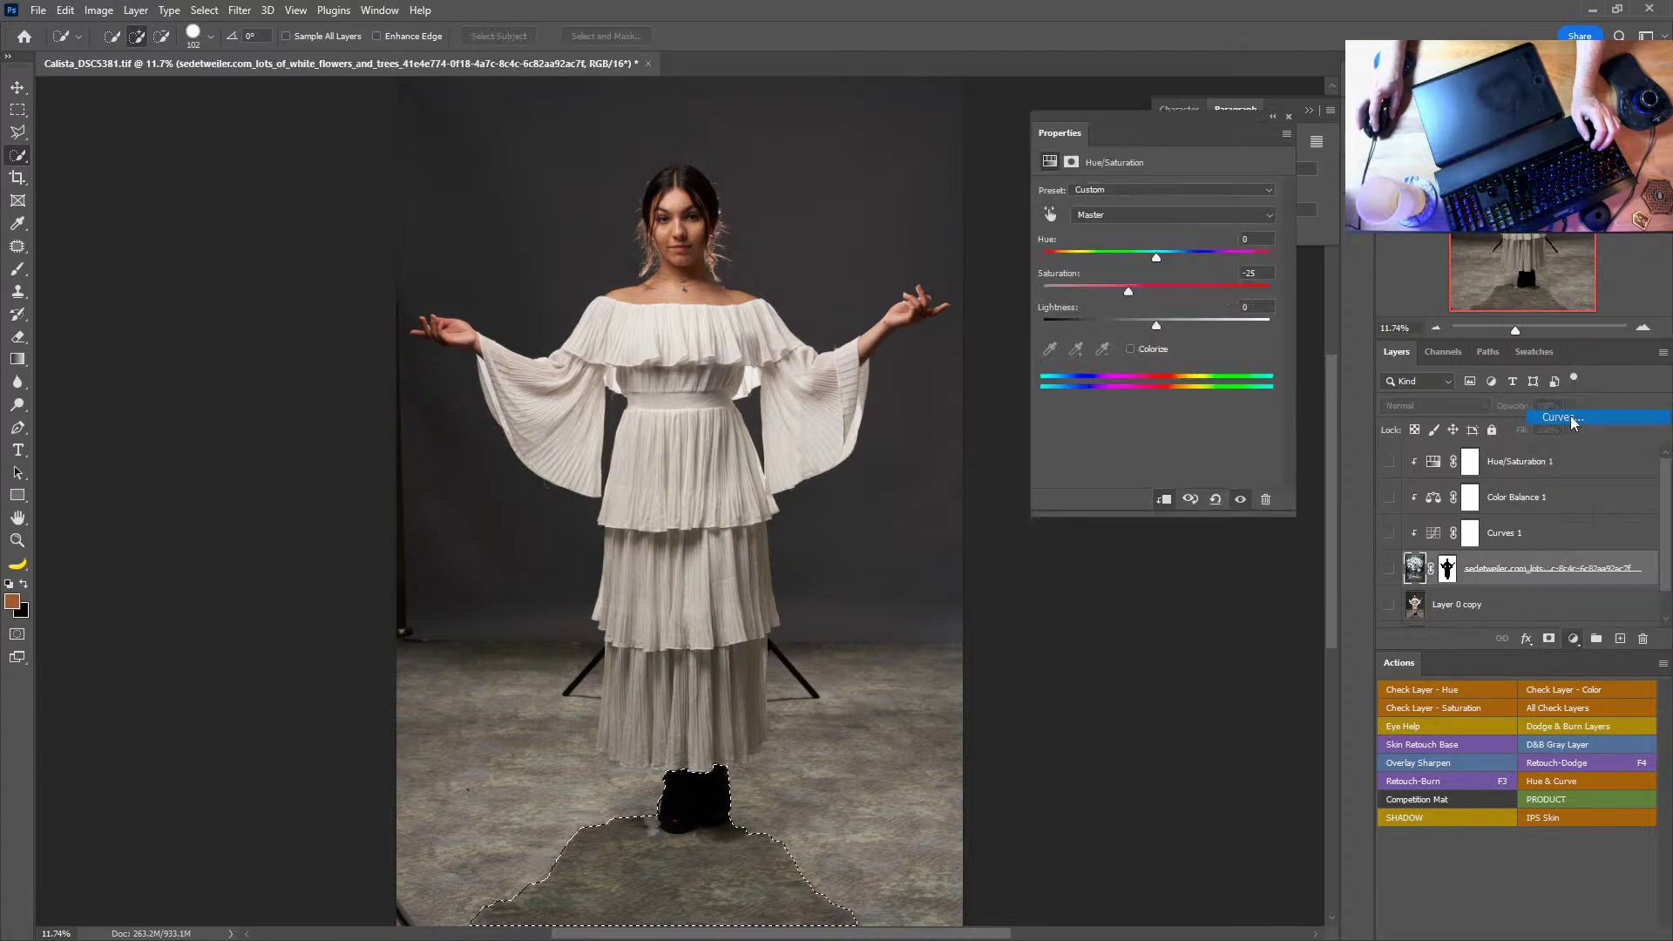
pyautogui.keyDown('alt'); pyautogui.click(1470, 575); pyautogui.keyUp('alt')
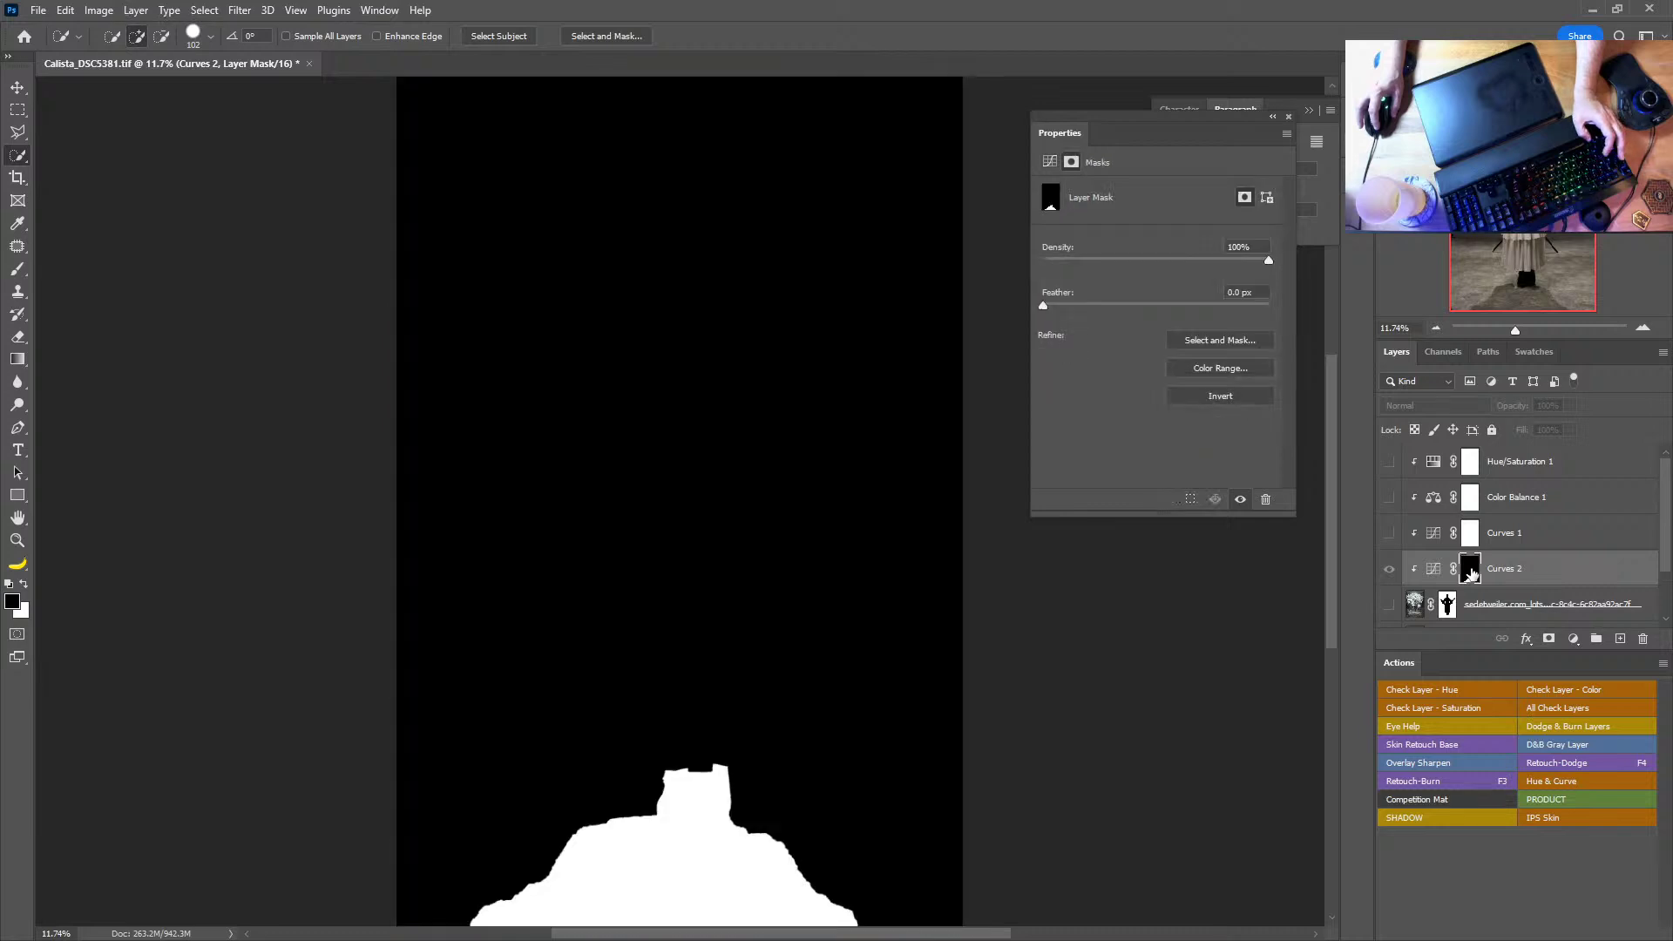
pyautogui.keyDown('alt'); pyautogui.click(1472, 573); pyautogui.keyUp('alt')
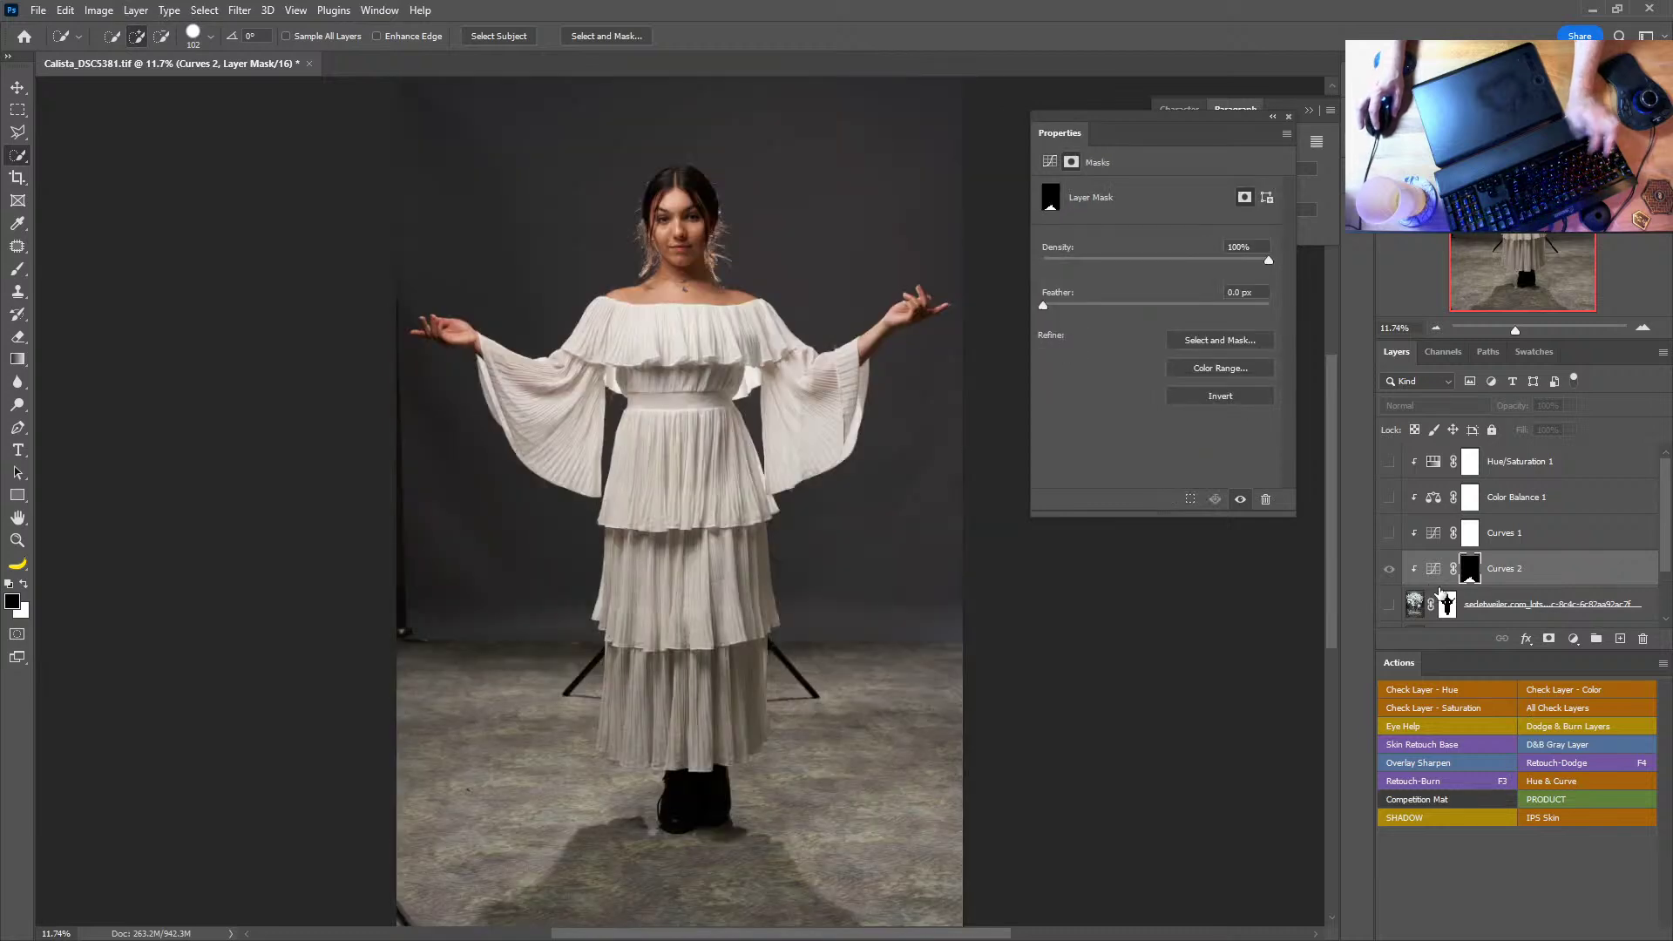
# Step: Make all layers visible and darken the Curves 2 curve from input 136 to output 99
pyautogui.scroll(-2, 1486, 563)
pyautogui.moveTo(1385, 525); pyautogui.dragTo(1386, 410)
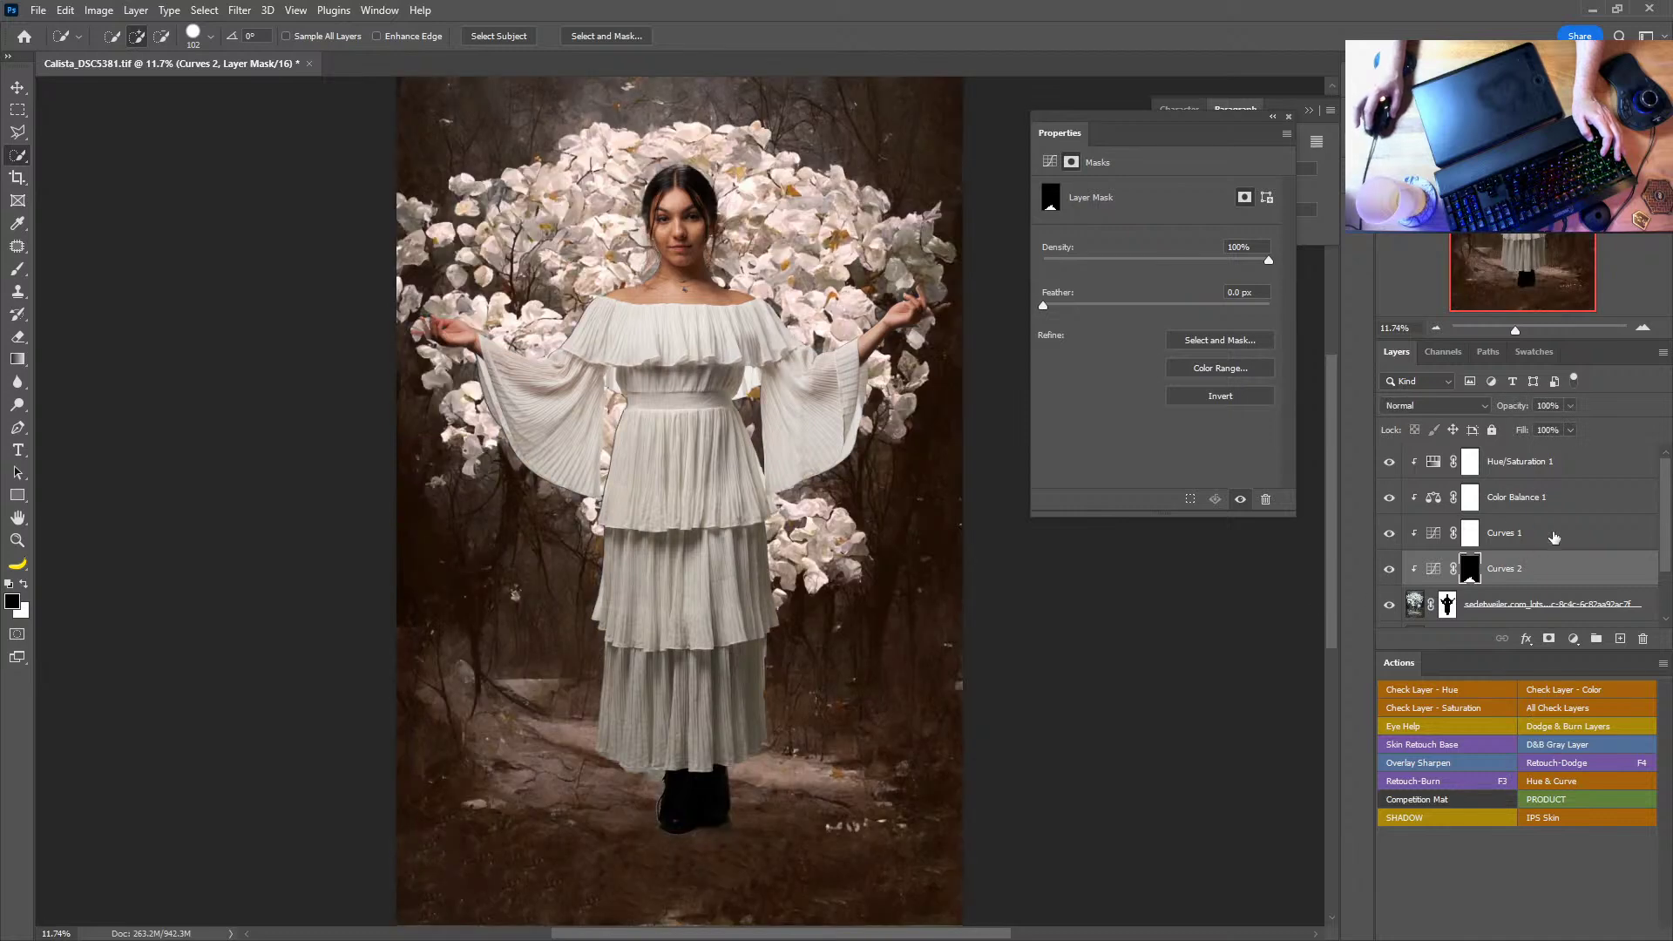
pyautogui.click(1433, 568)
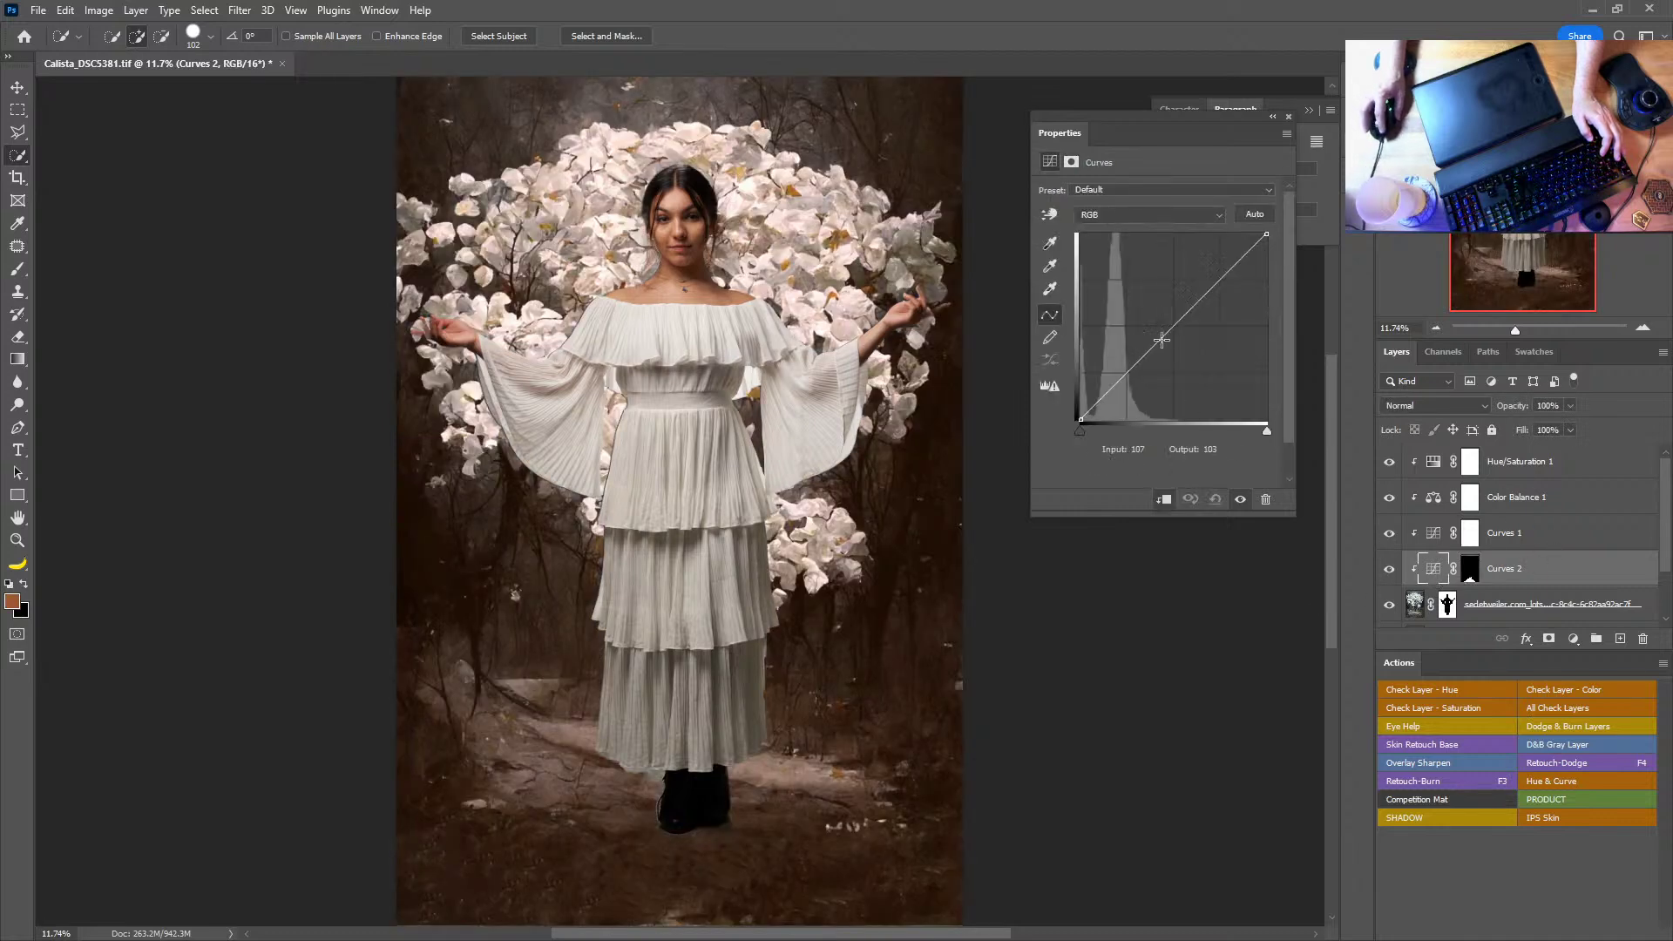
pyautogui.moveTo(1189, 313); pyautogui.dragTo(1180, 347)
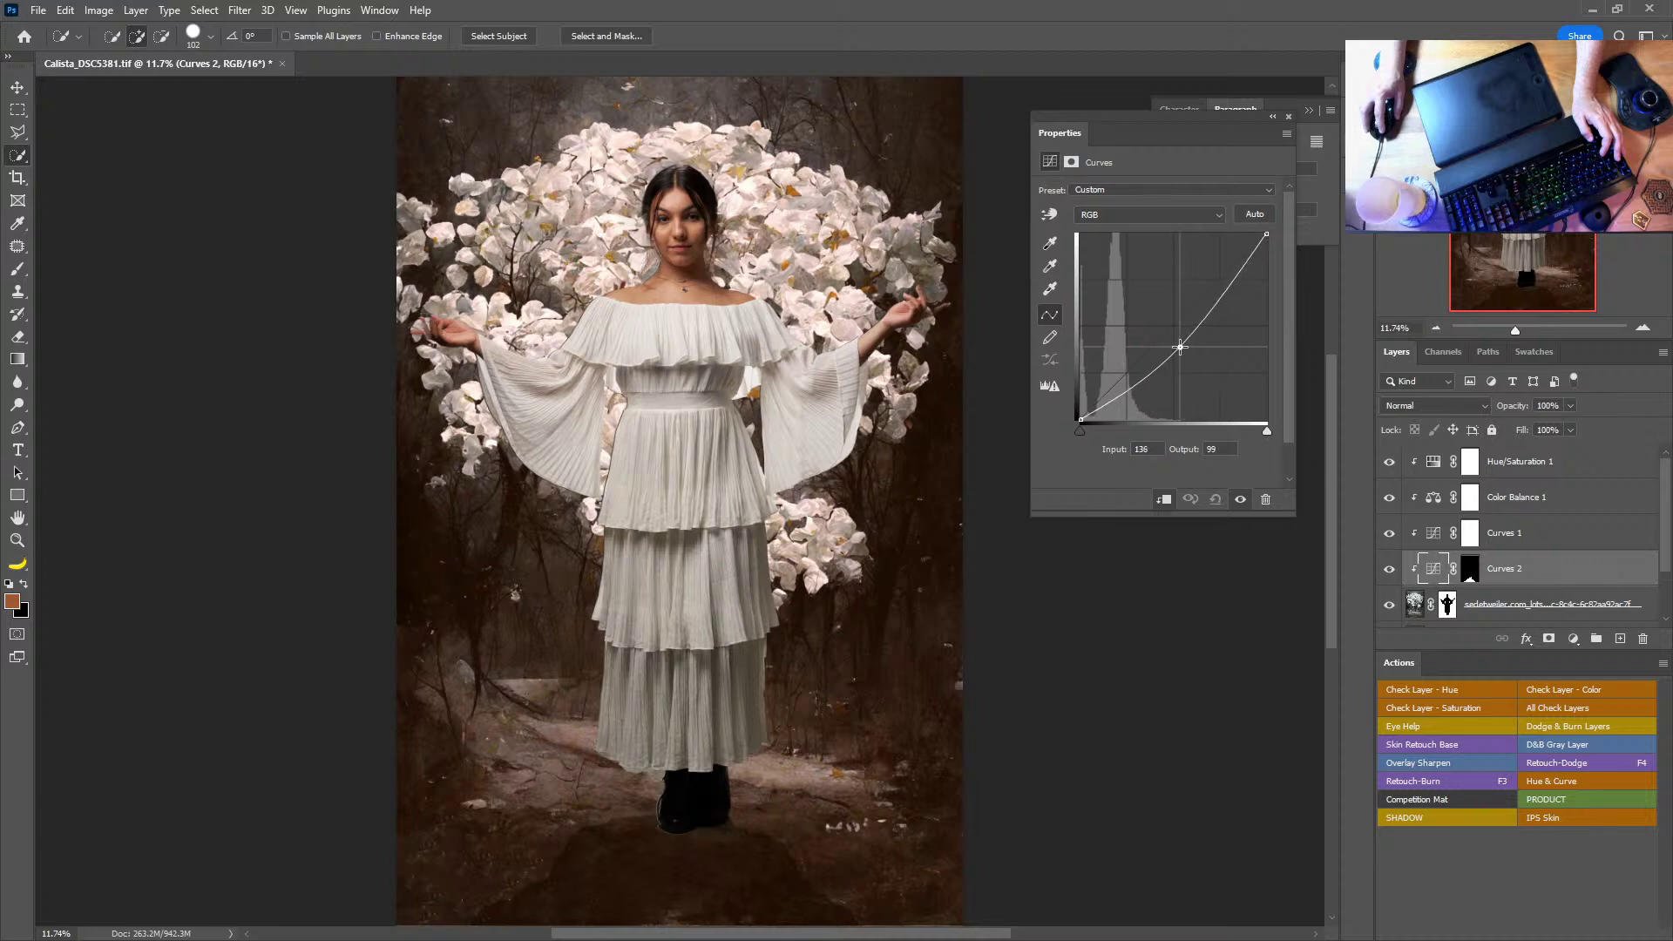
# Step: Soften the Curves 2 mask with a Gaussian Blur of 81.2 pixels radius and return to the composite
pyautogui.keyDown('alt'); pyautogui.click(1470, 573); pyautogui.keyUp('alt')
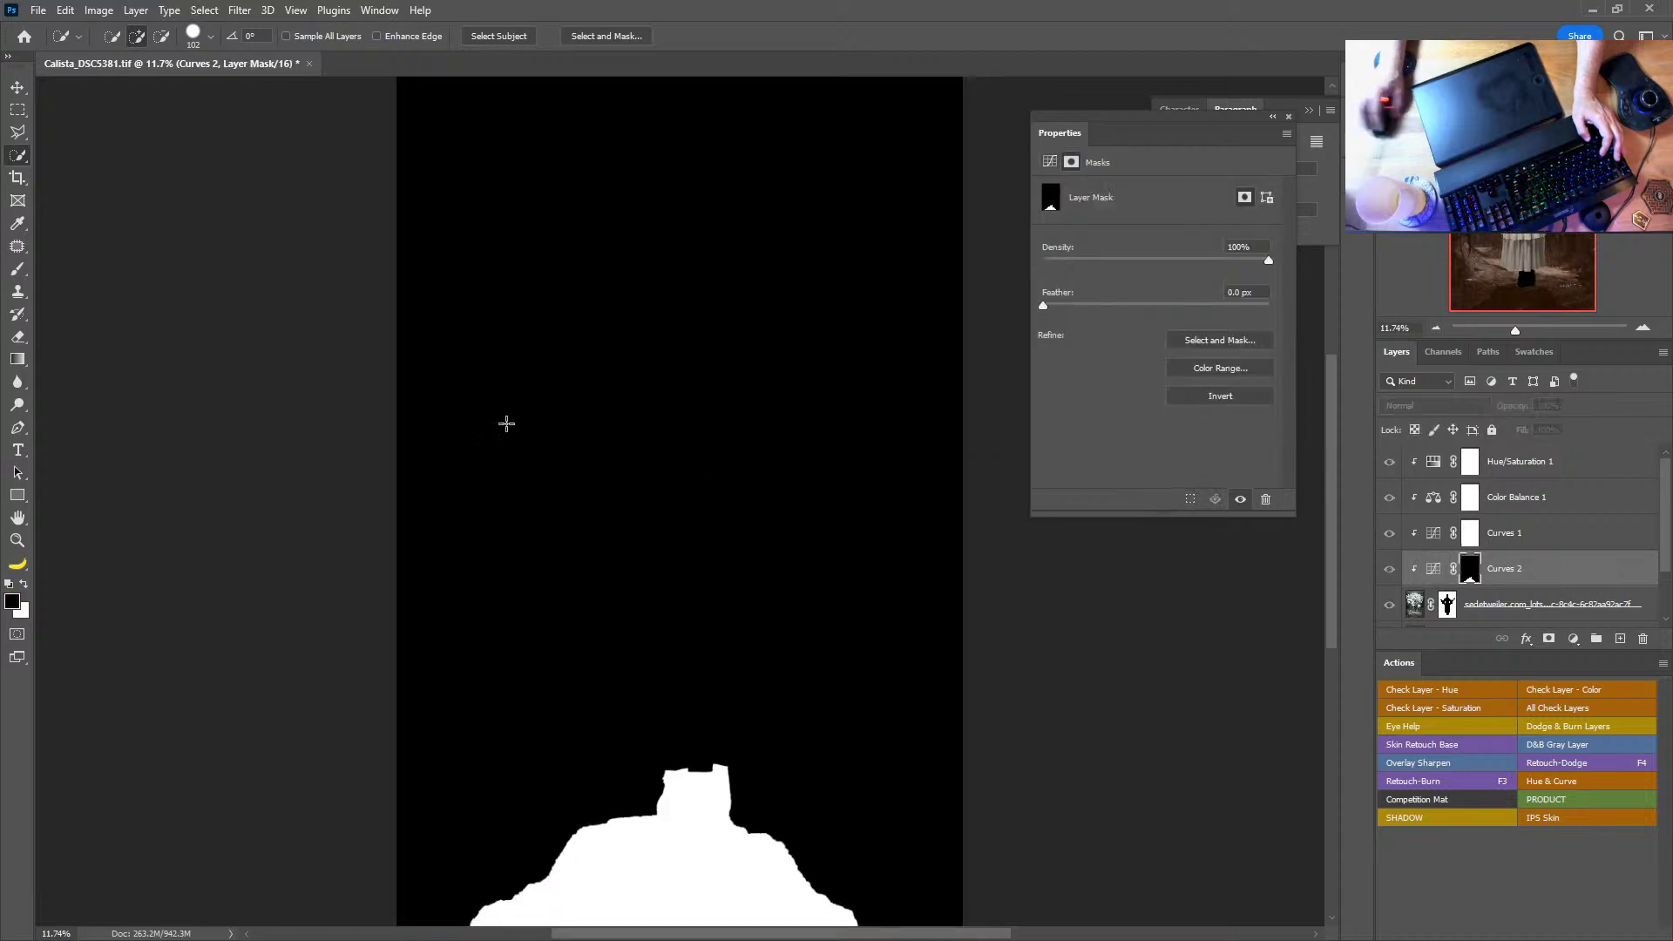
pyautogui.click(246, 11)
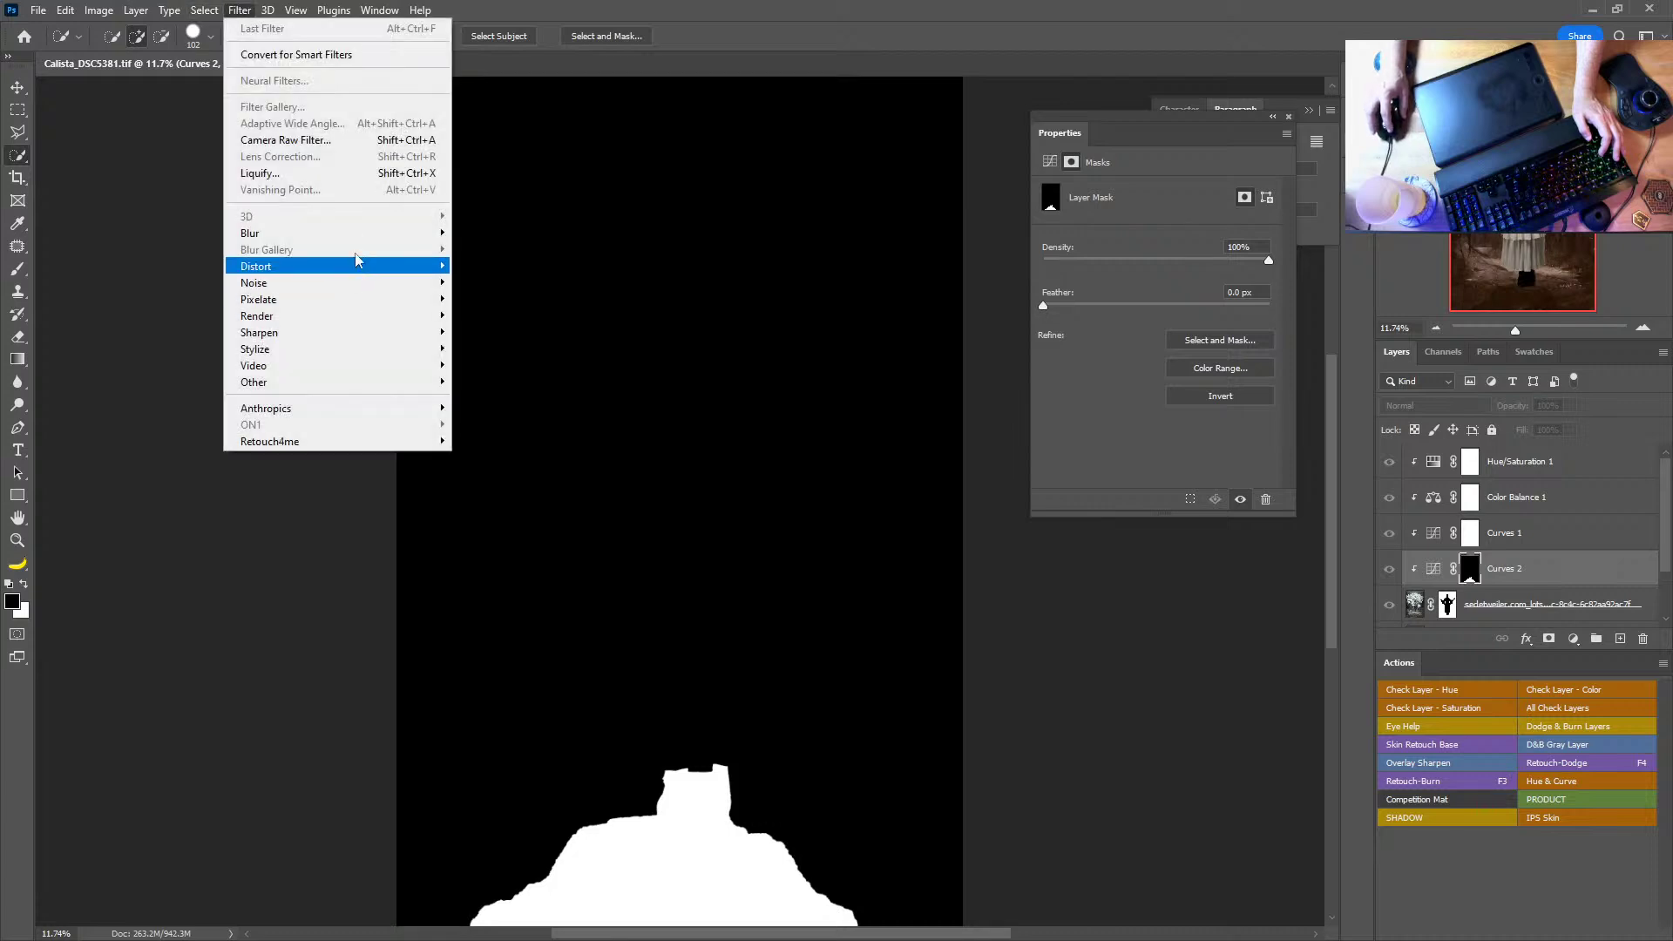
pyautogui.moveTo(357, 234)
pyautogui.click(475, 299)
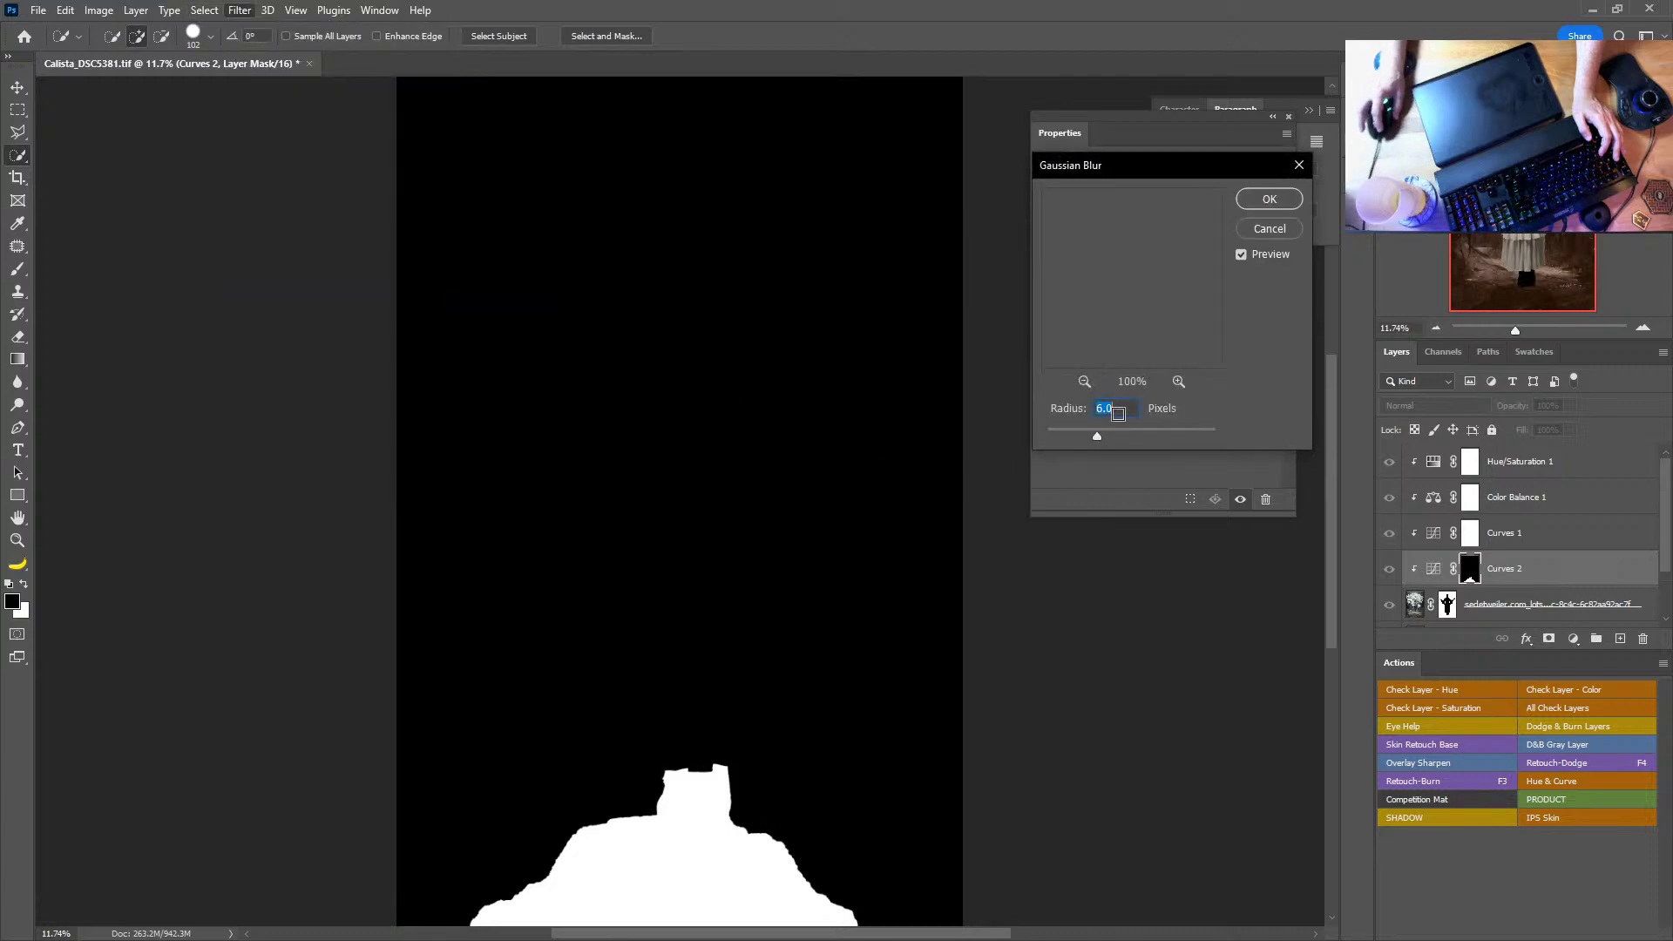
pyautogui.moveTo(1166, 437); pyautogui.dragTo(1138, 436)
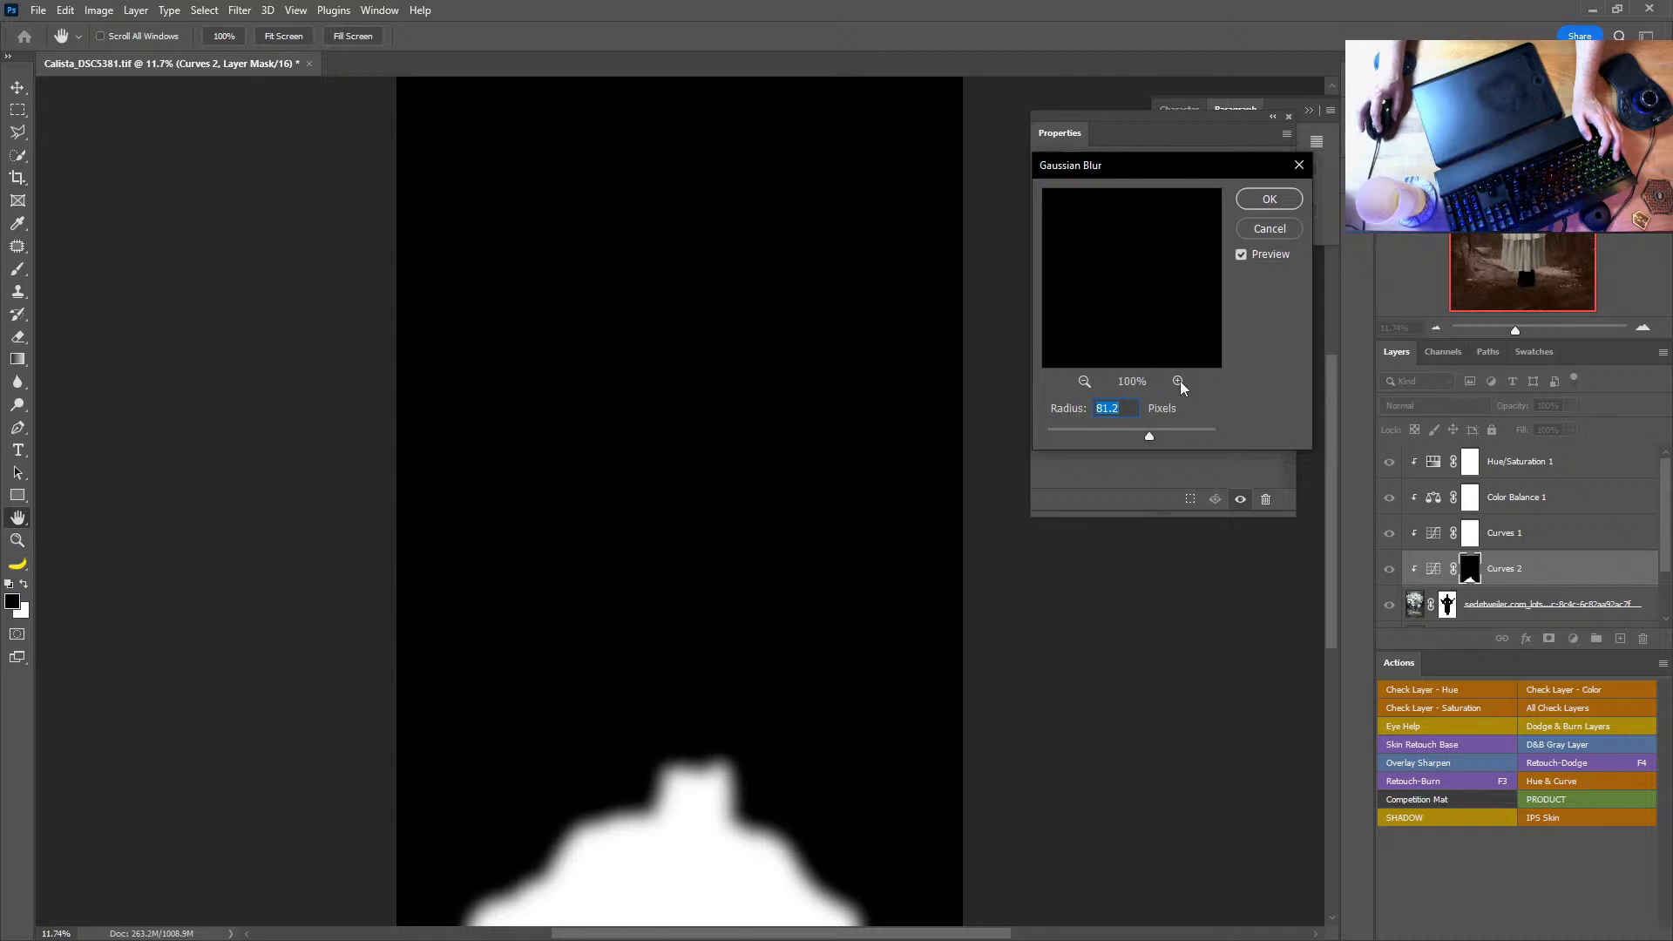
pyautogui.click(1269, 199)
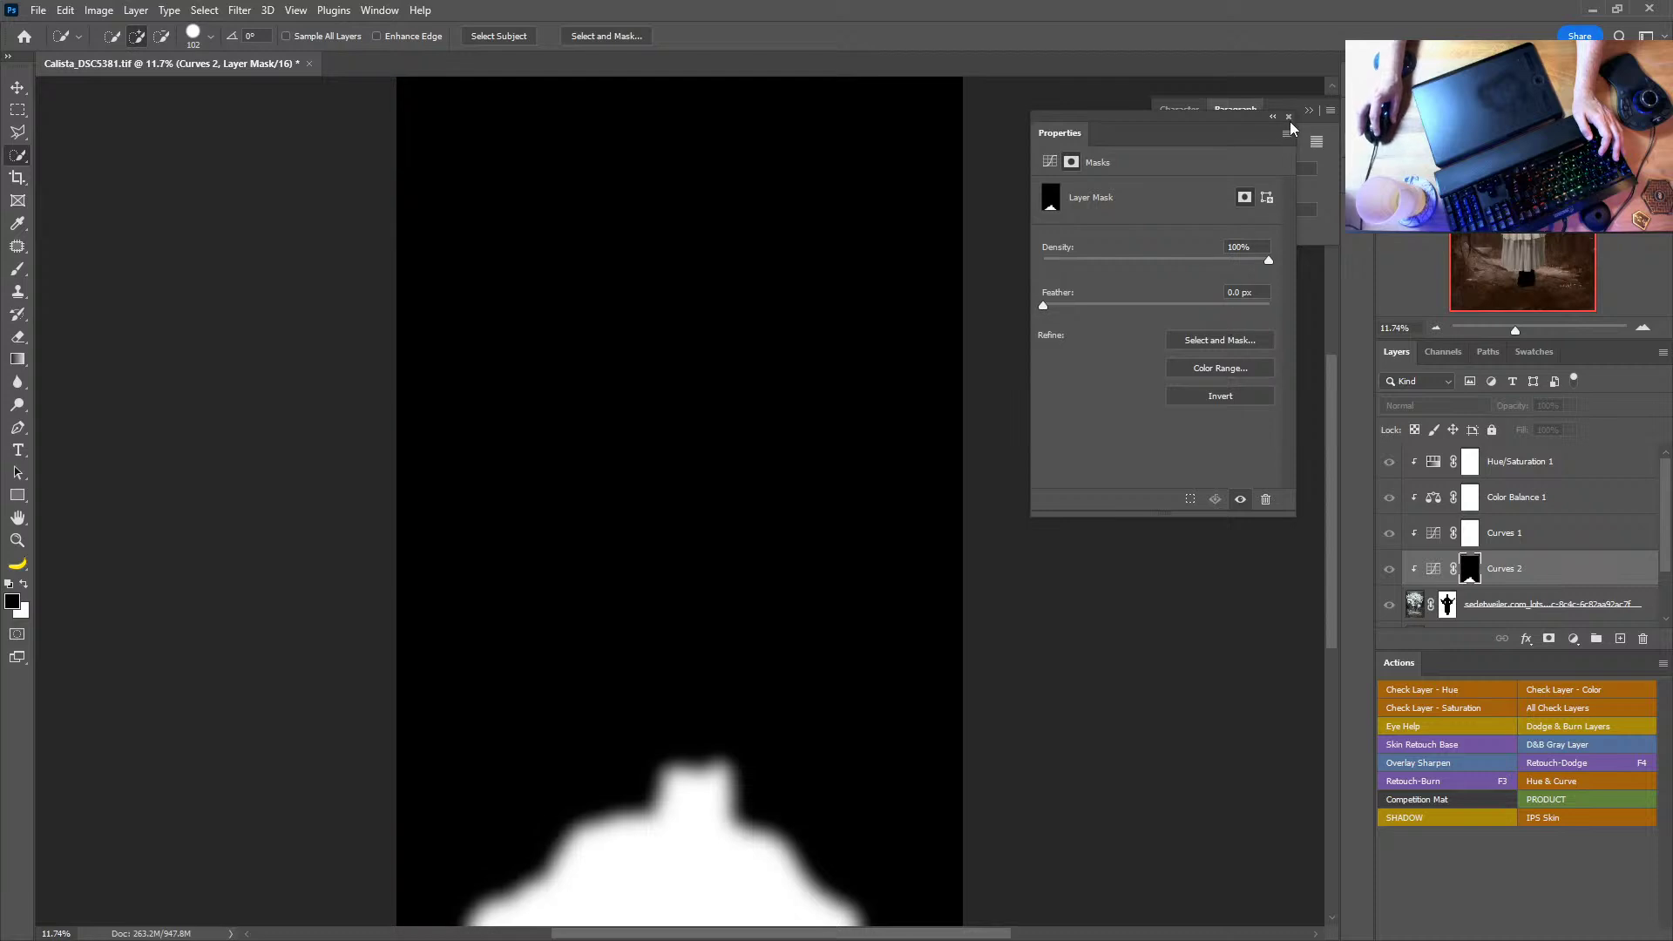
pyautogui.keyDown('alt'); pyautogui.click(1472, 576); pyautogui.keyUp('alt')
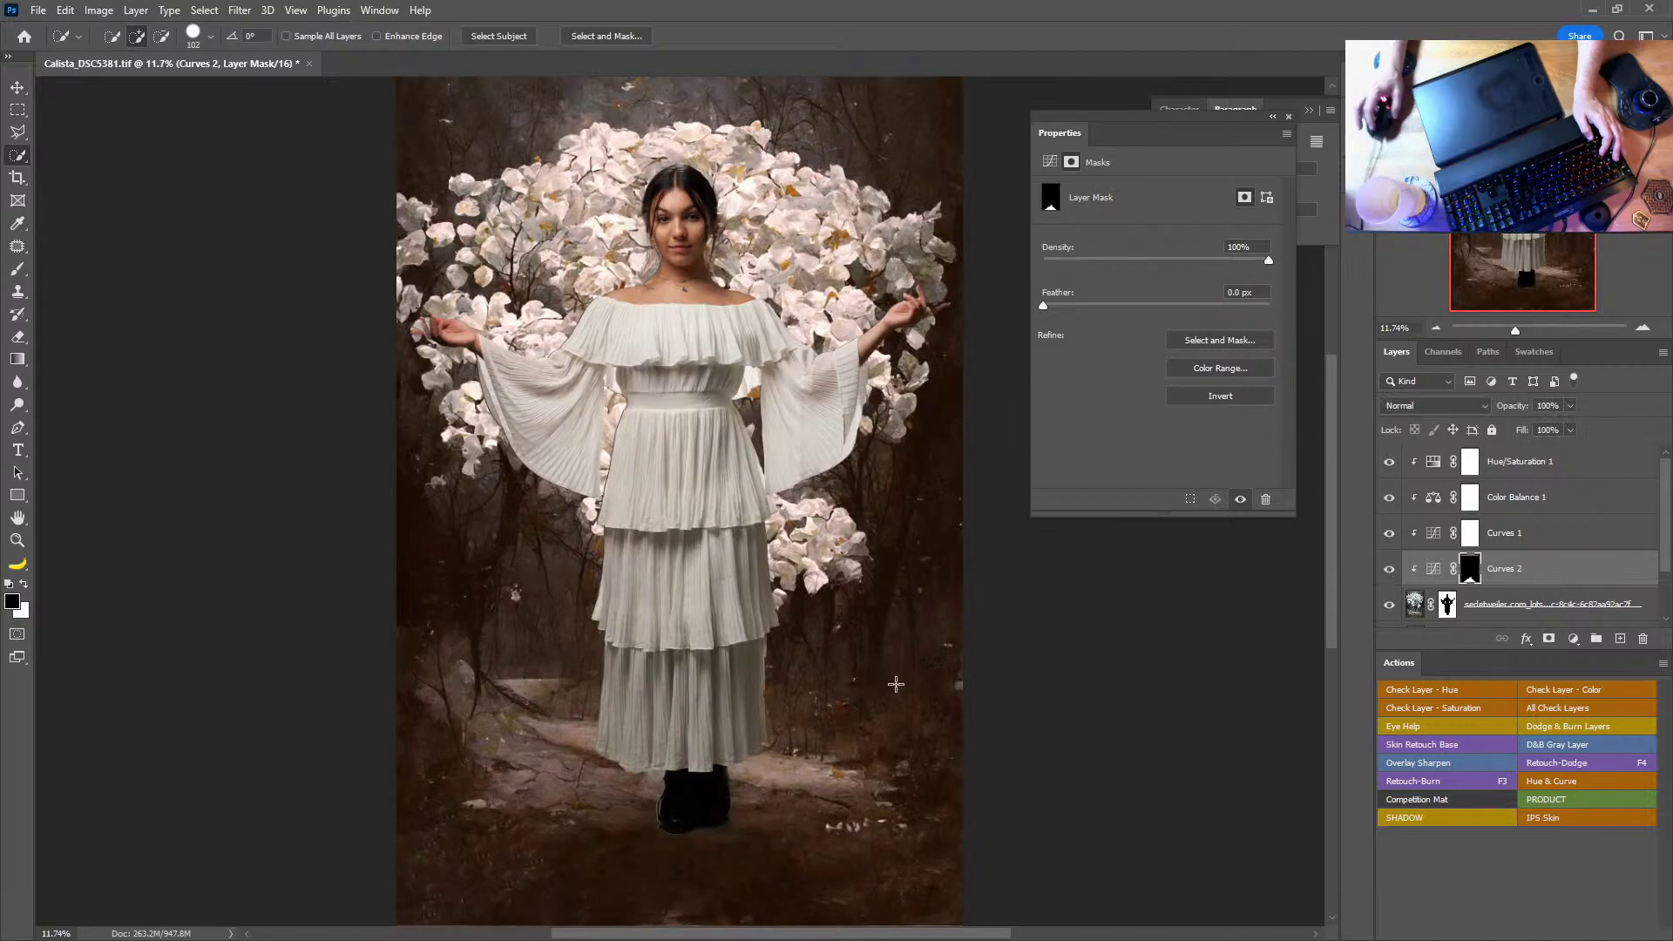
# Step: Darken the ground shadow further by moving the Curves 2 midpoint to a higher input at output 99
pyautogui.click(1433, 568)
pyautogui.moveTo(1177, 329); pyautogui.dragTo(1189, 346)
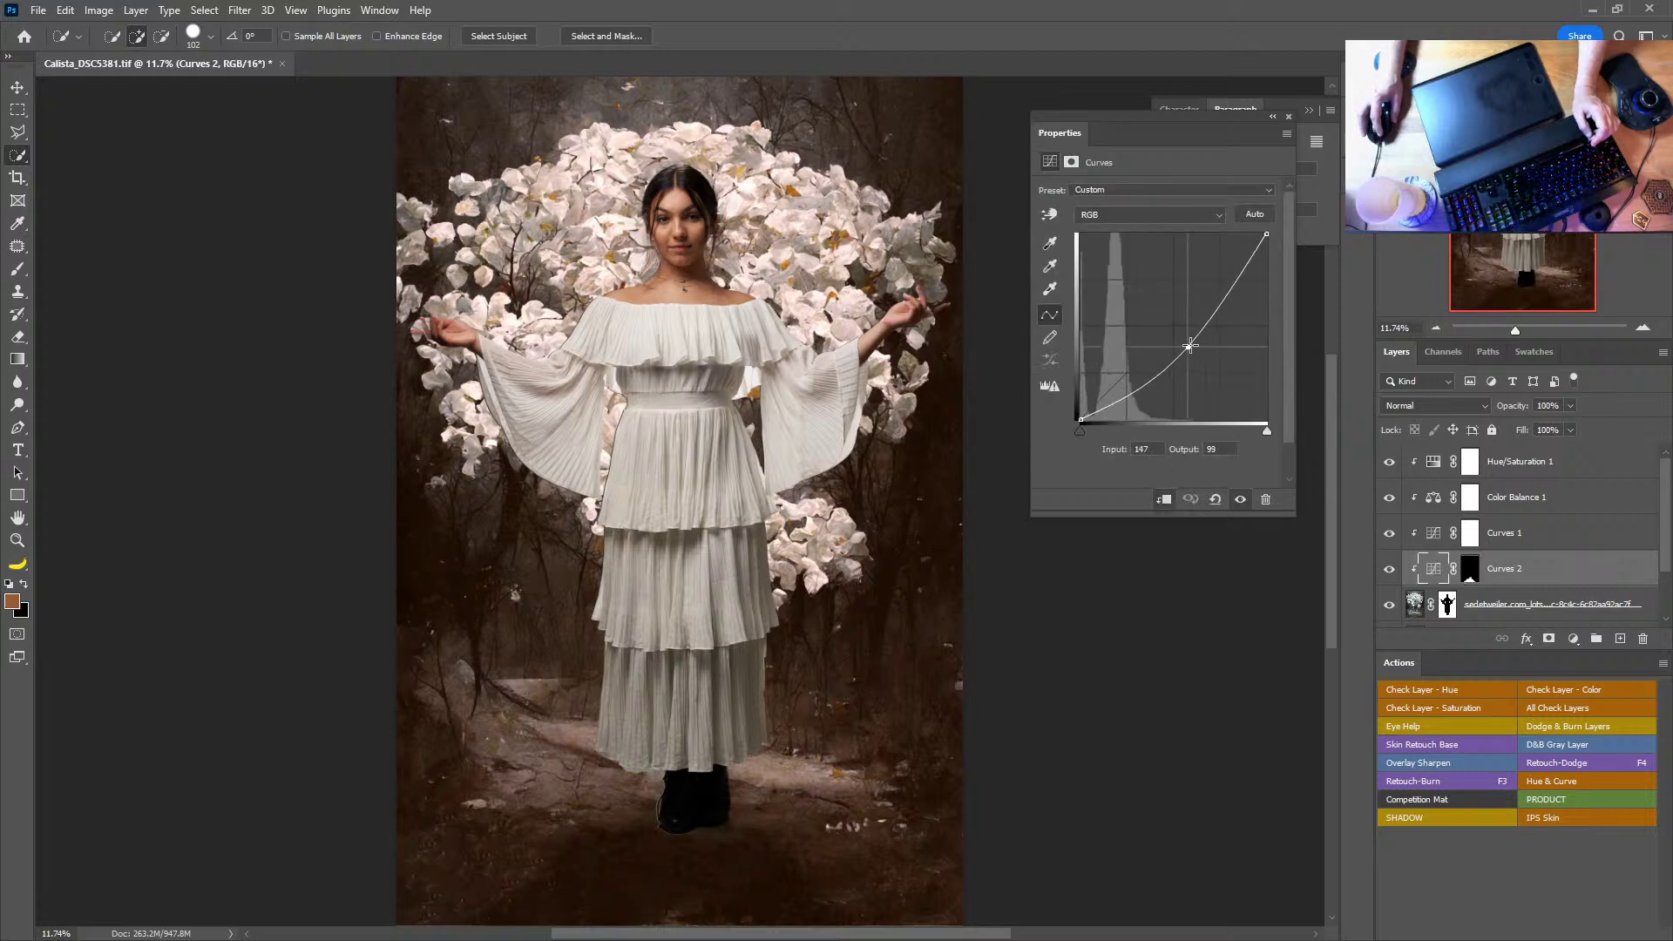
pyautogui.click(1289, 116)
# Step: Target the flowers and trees layer's mask and set up a 162 px brush for retouching around the boots
pyautogui.press('z')
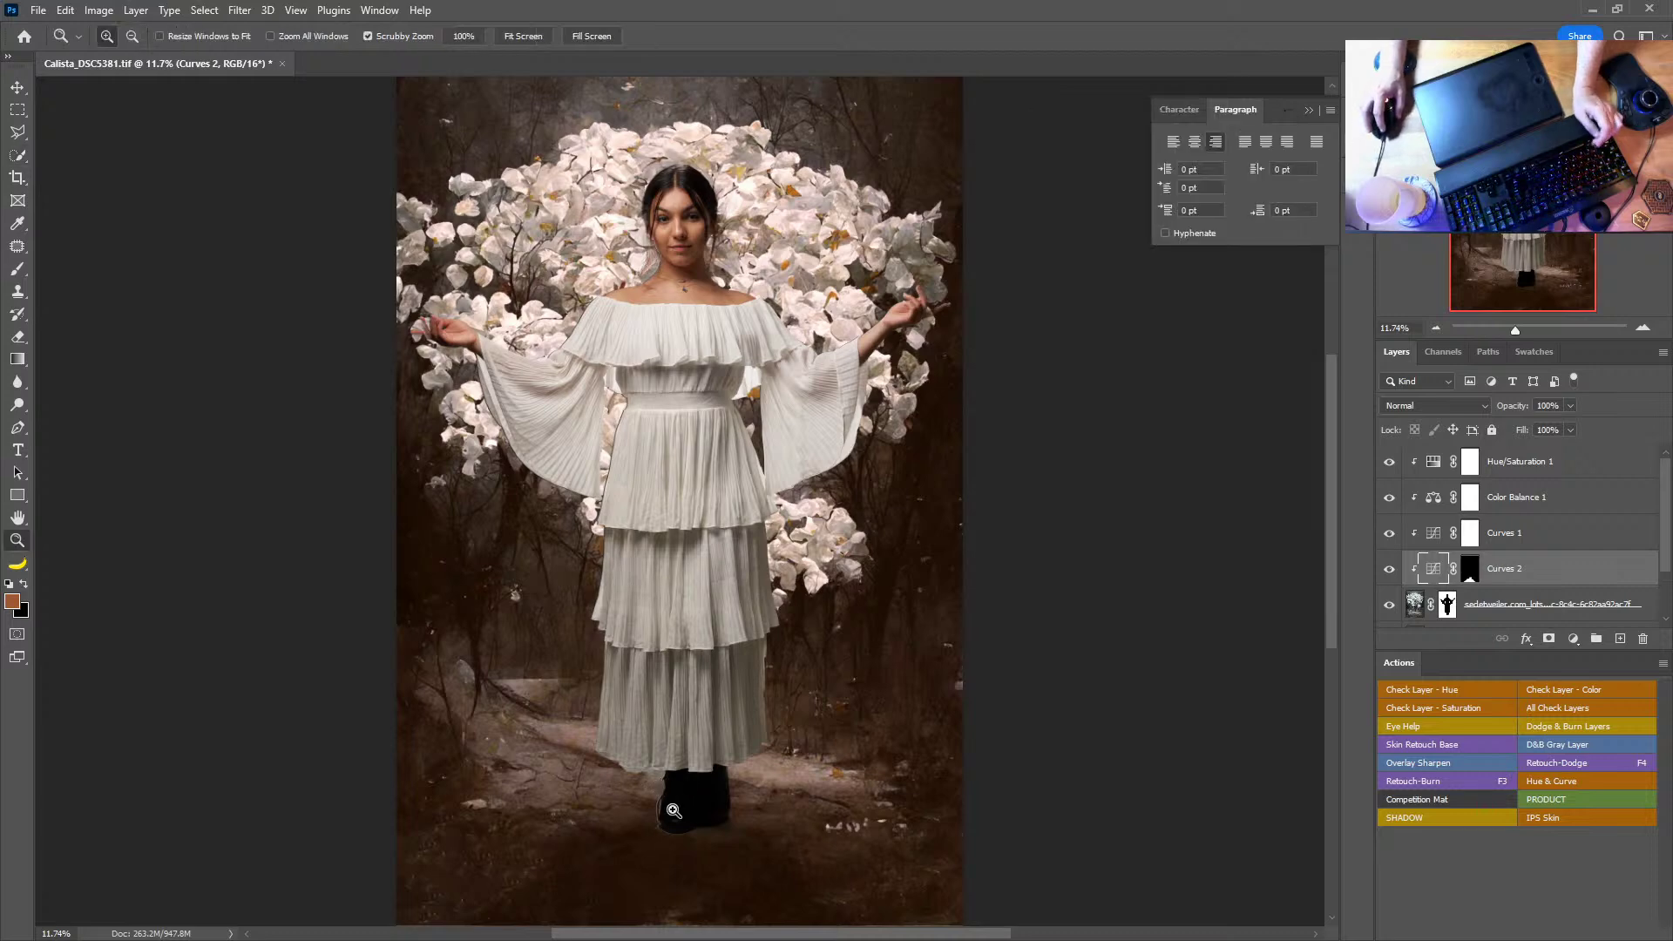
pyautogui.moveTo(667, 810)
pyautogui.mouseDown()
pyautogui.moveTo(795, 840)
pyautogui.moveTo(851, 697)
pyautogui.mouseUp()
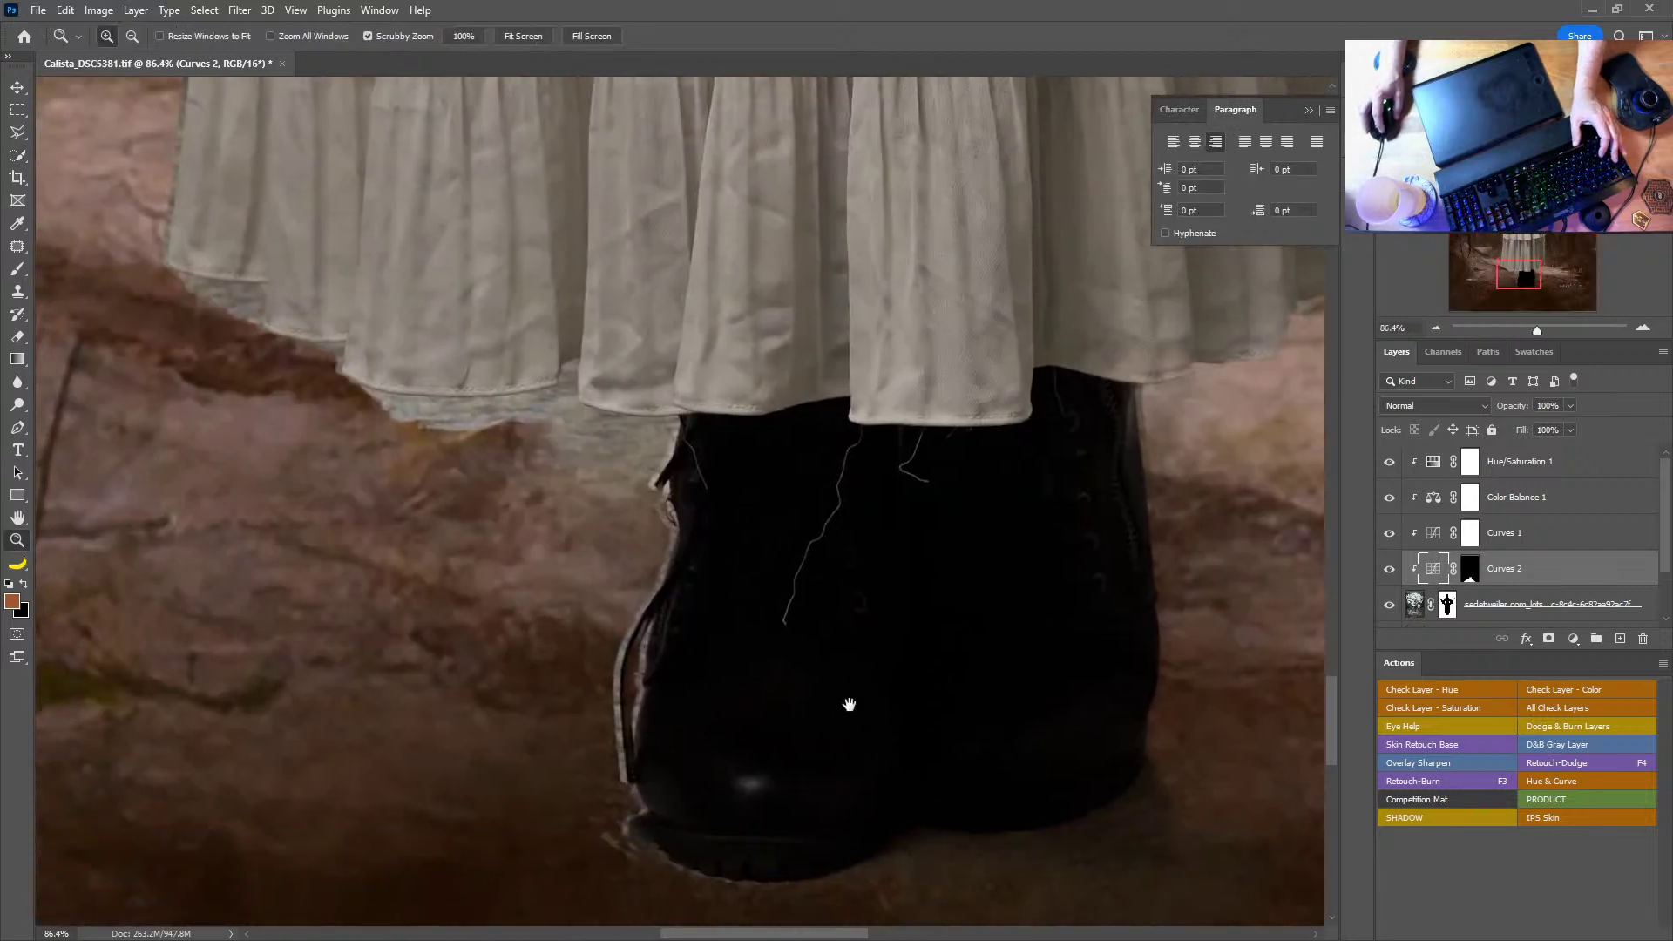
pyautogui.click(1453, 605)
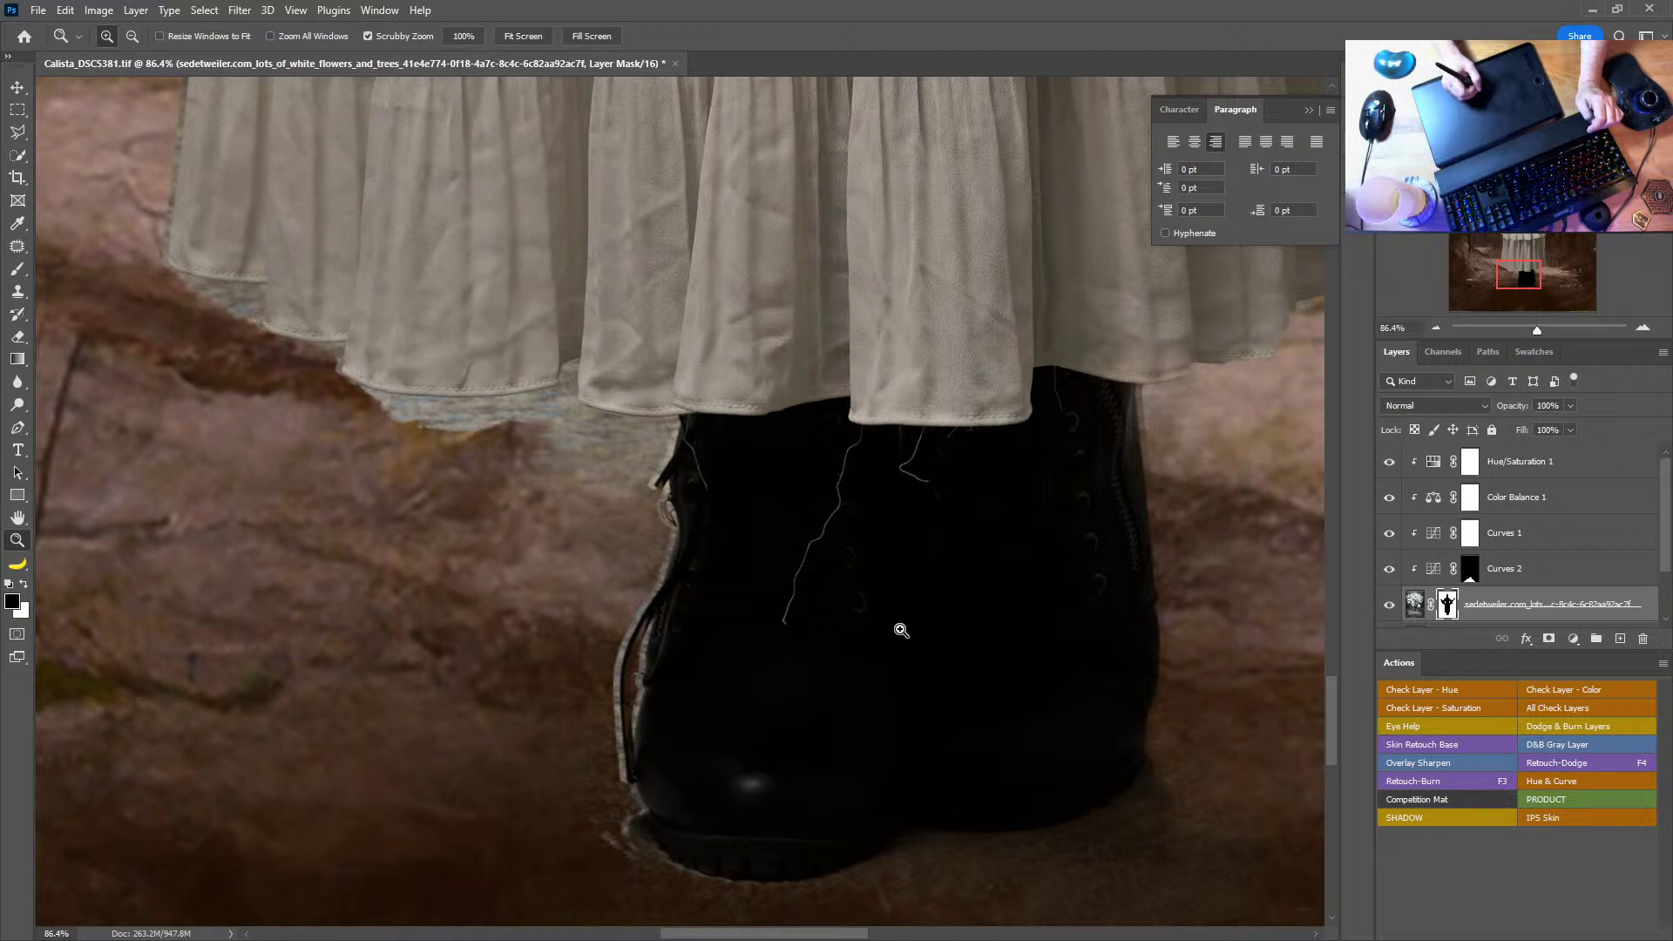
pyautogui.press('b')
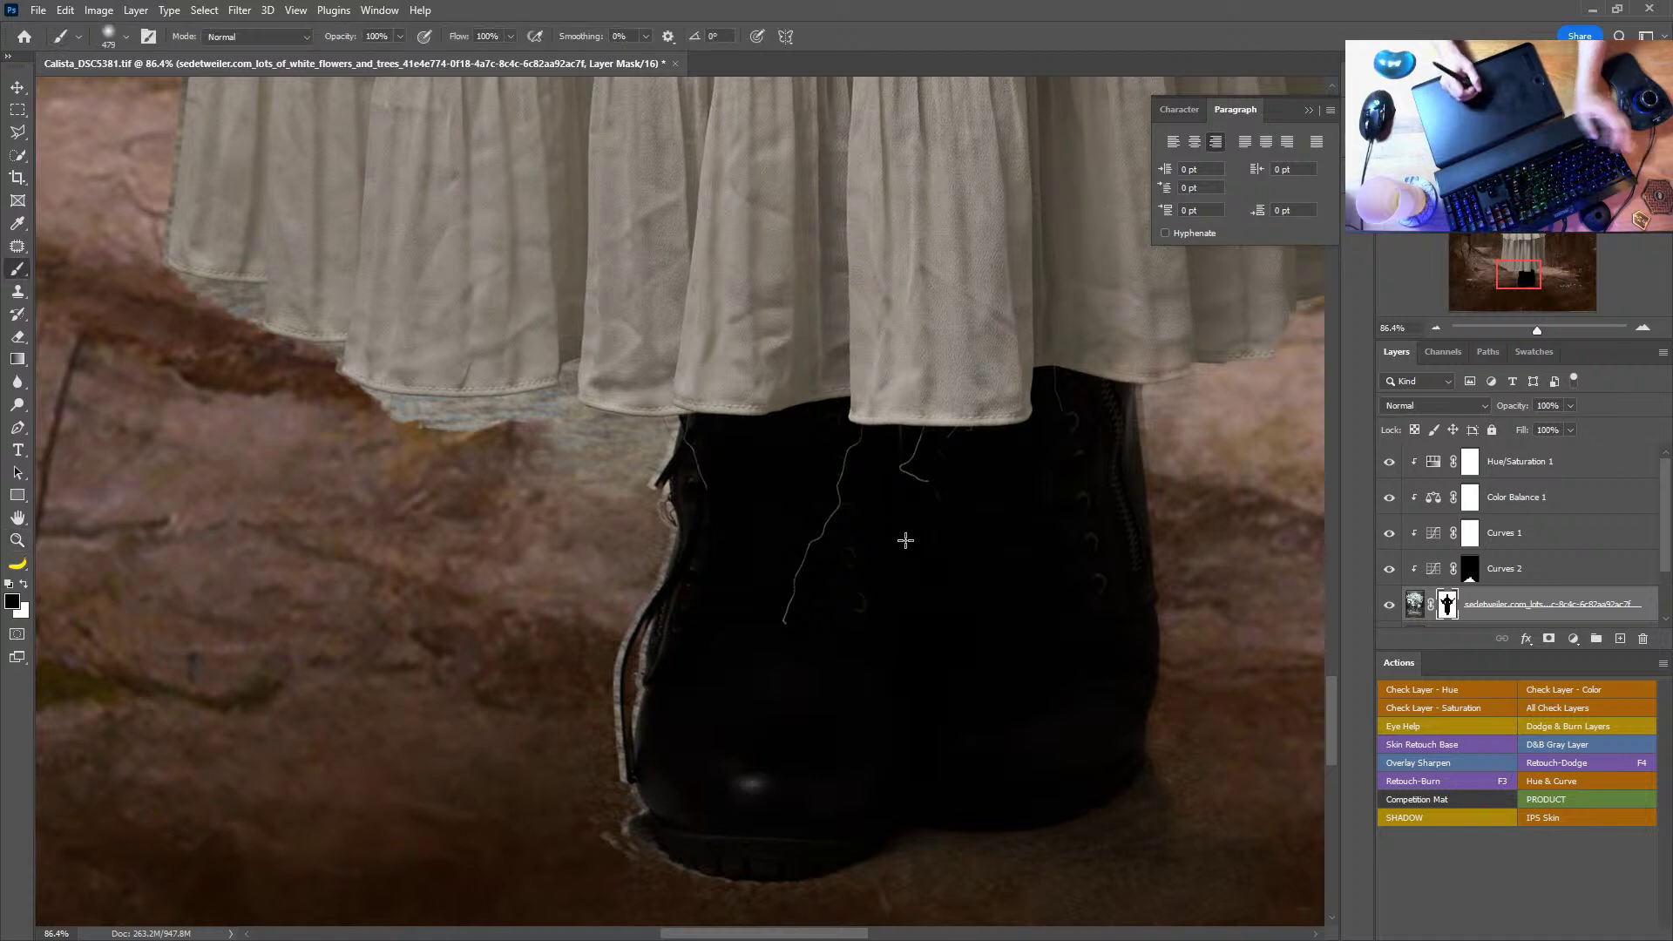
pyautogui.moveTo(926, 504); pyautogui.dragTo(692, 484)
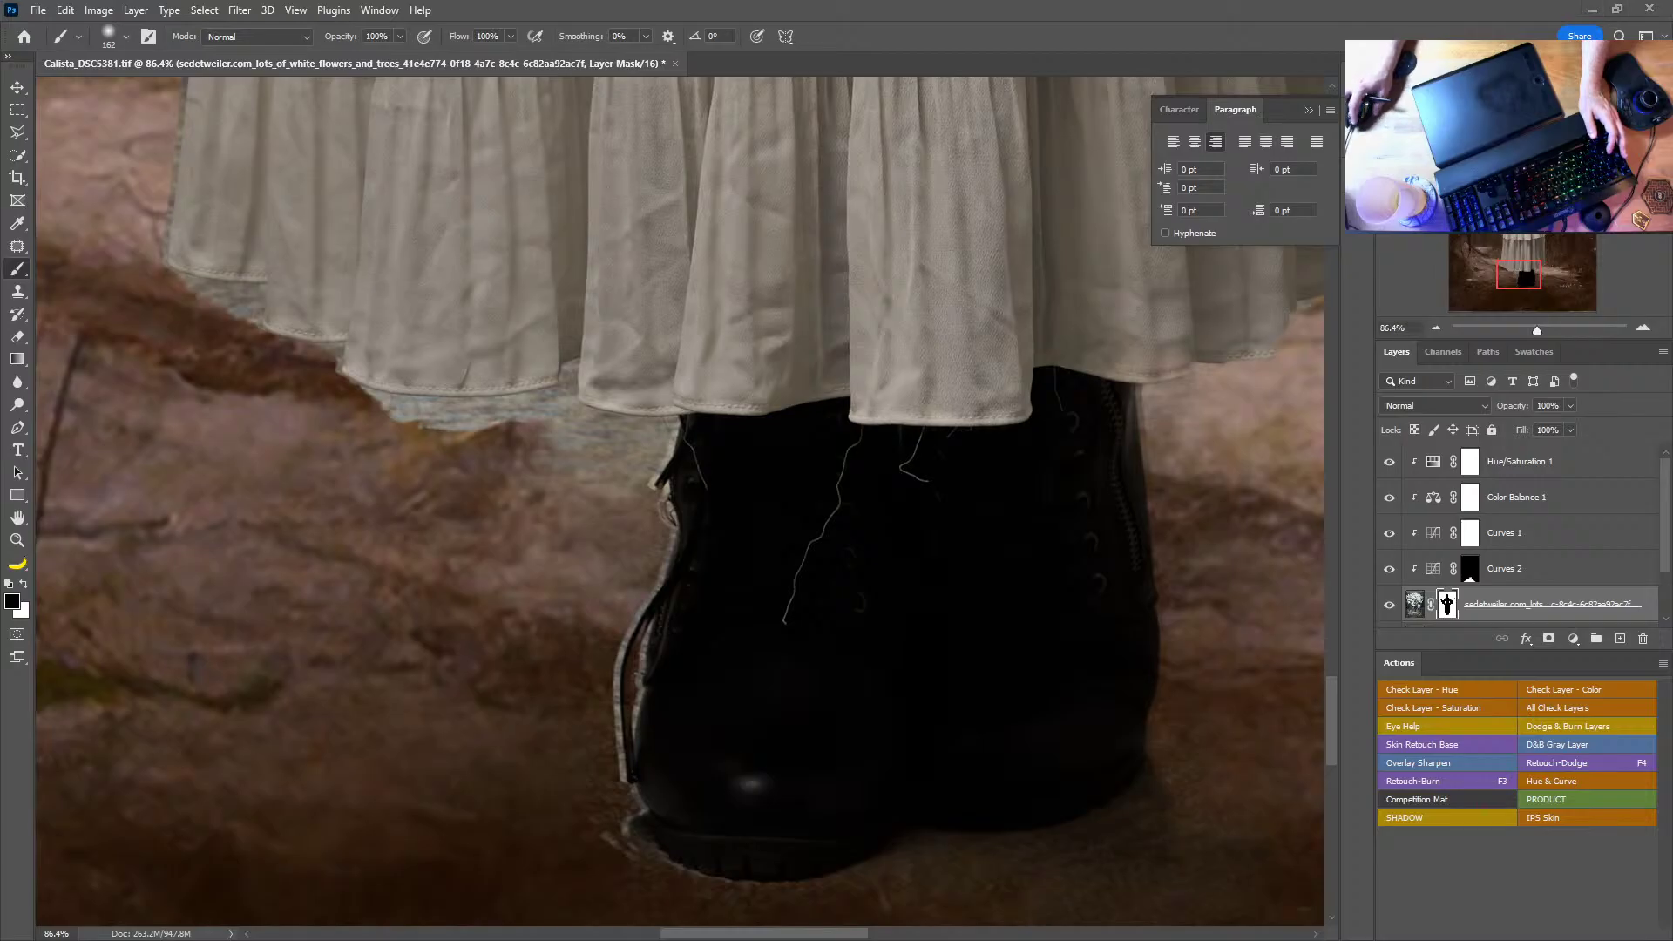
# Step: Switch to Discord, look over the midjourney and vip-midjourney channels, and return to Photoshop
pyautogui.hotkey('alt', 'Tab')
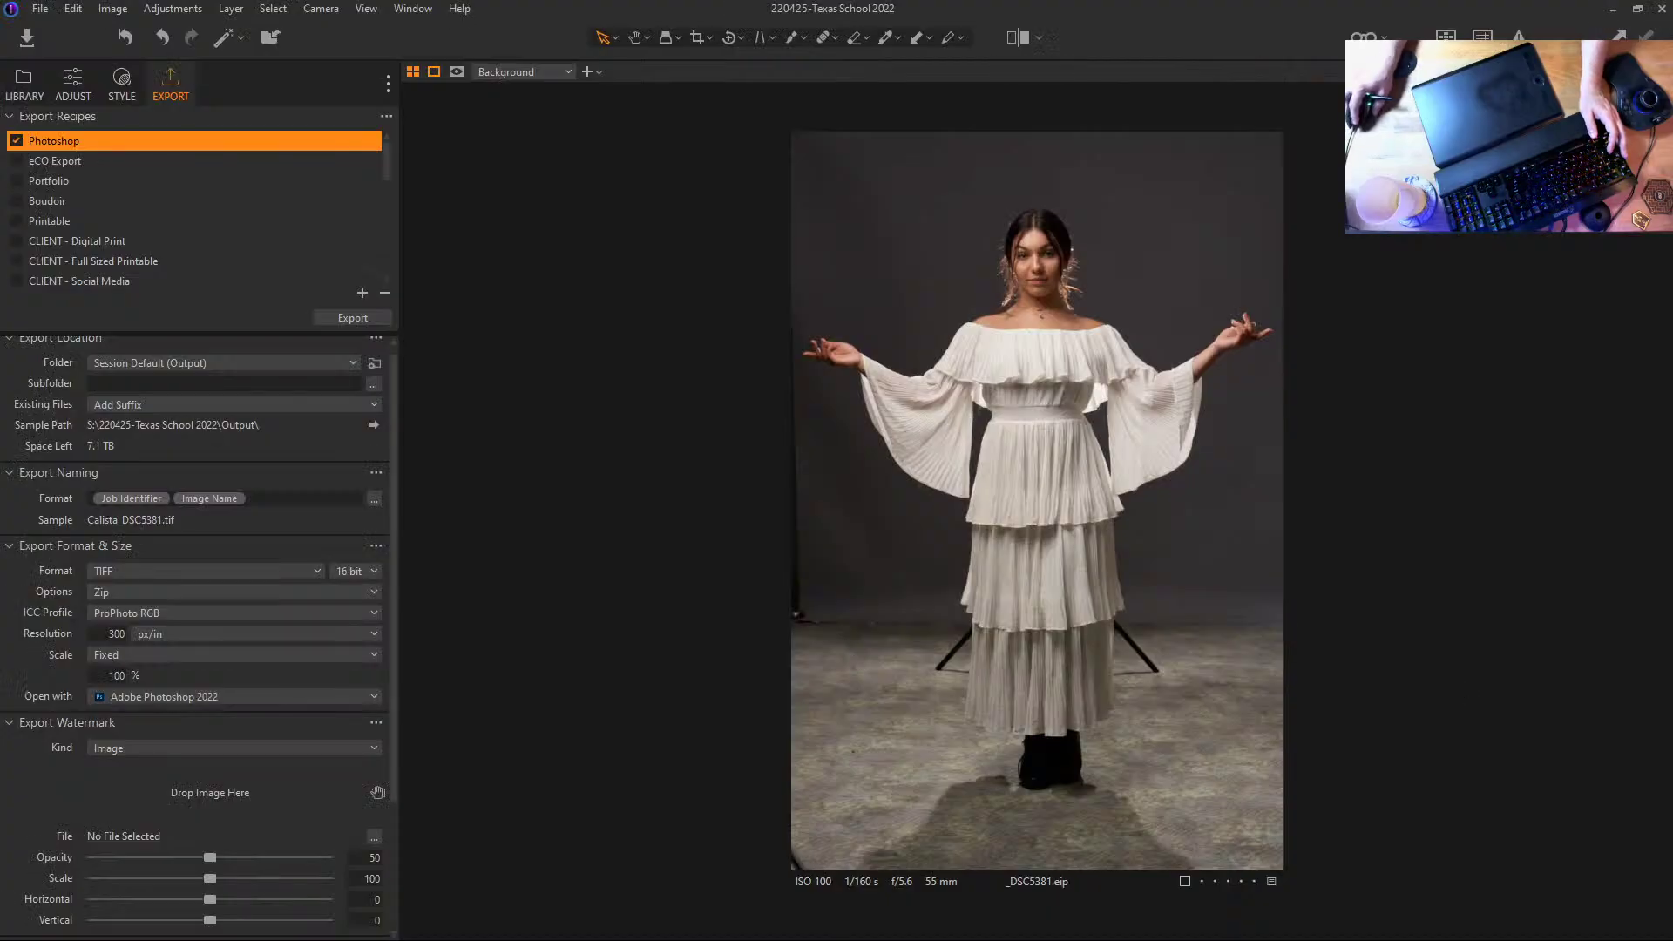
pyautogui.hotkey('alt', 'Tab')
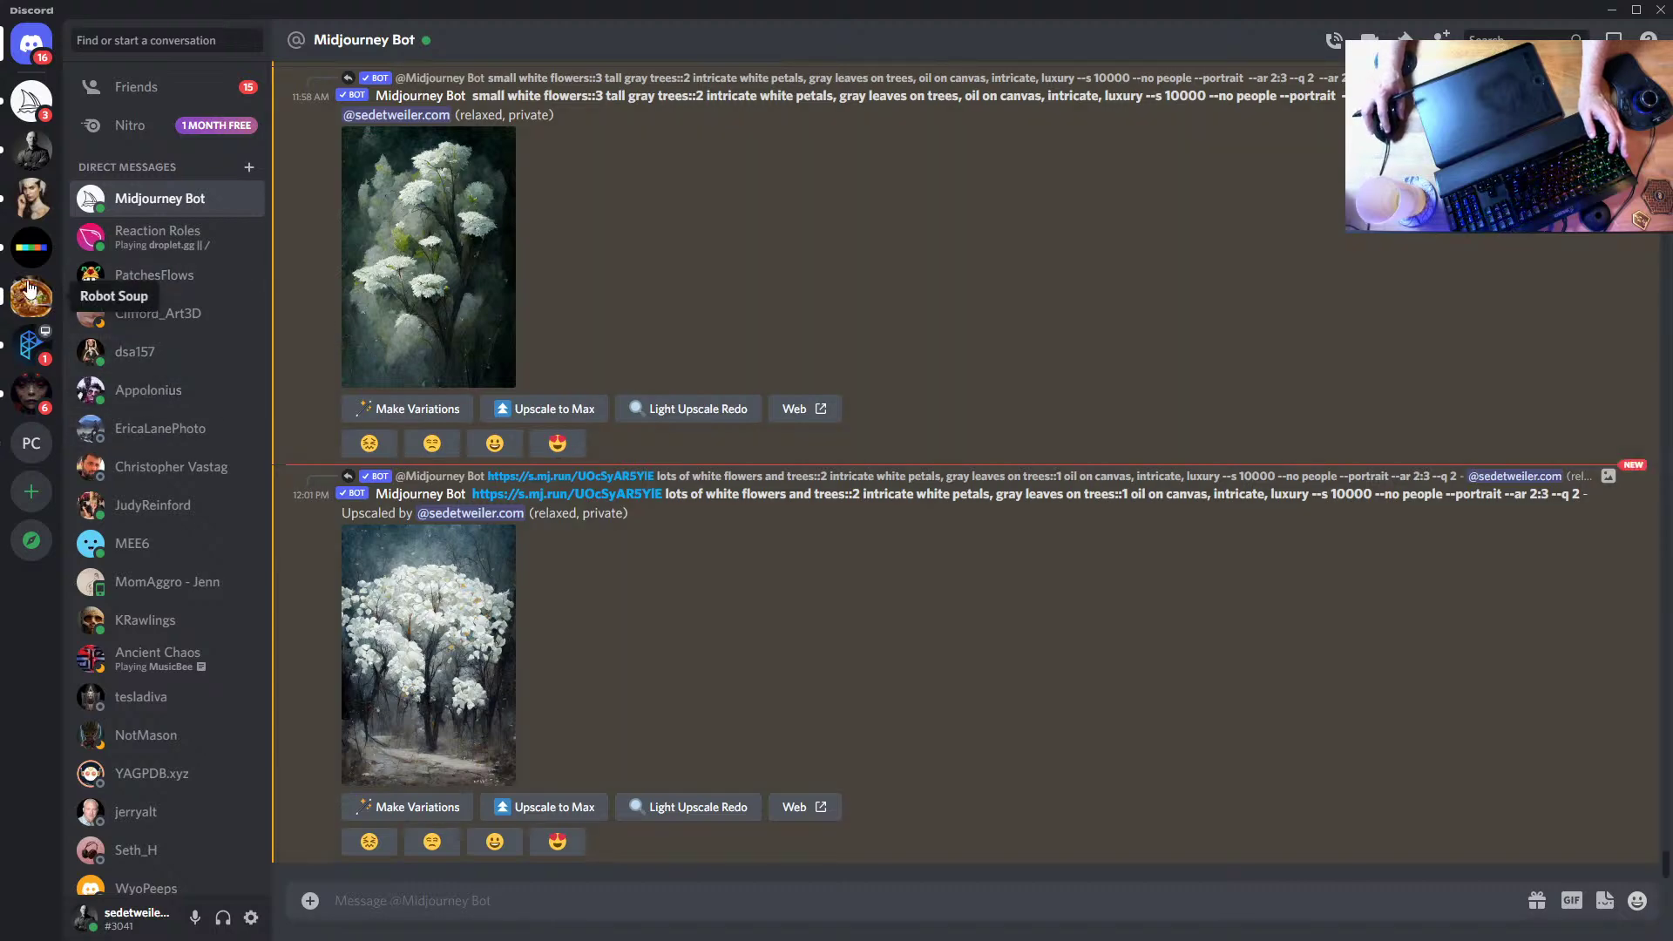
pyautogui.click(35, 150)
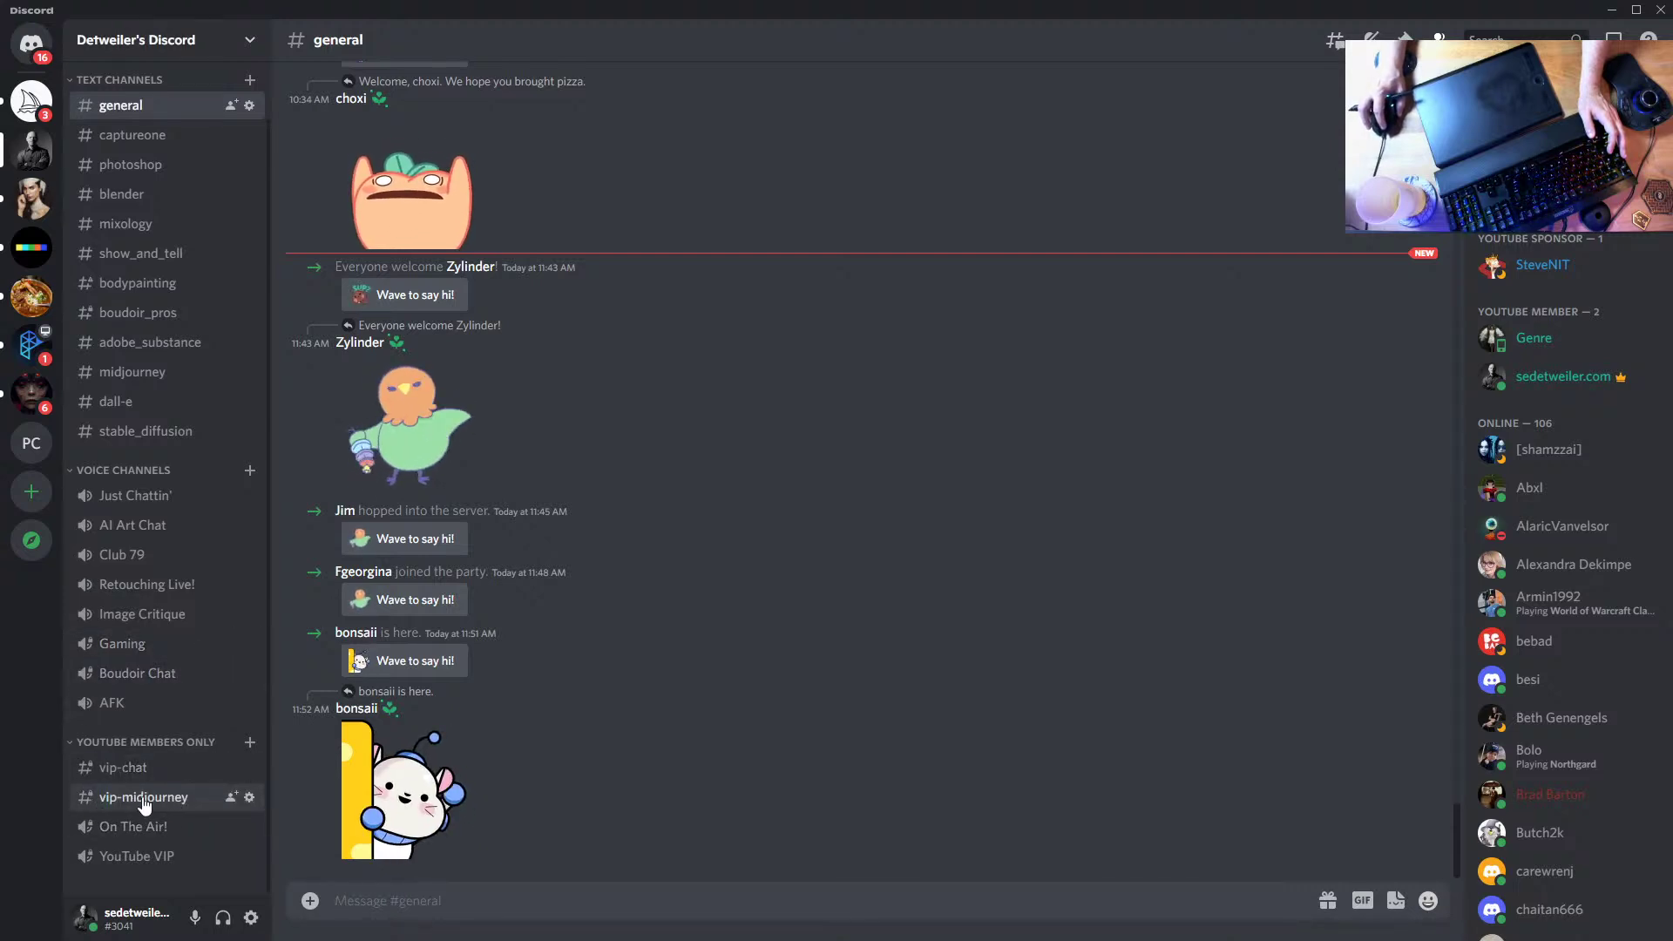
pyautogui.click(145, 801)
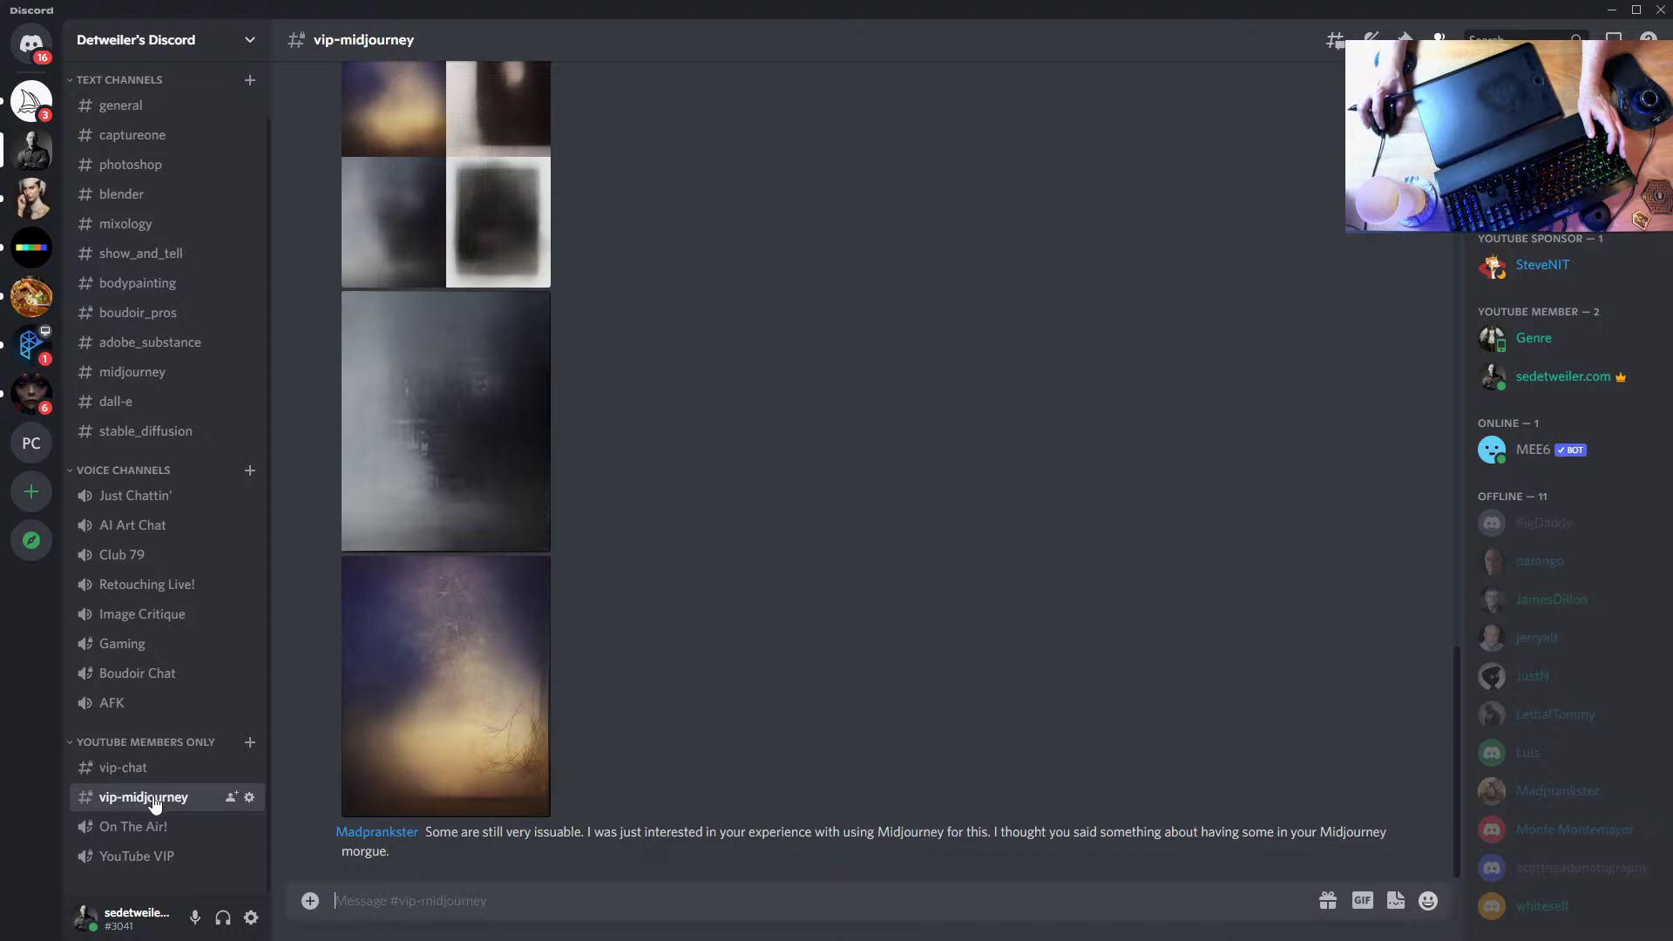
pyautogui.click(144, 375)
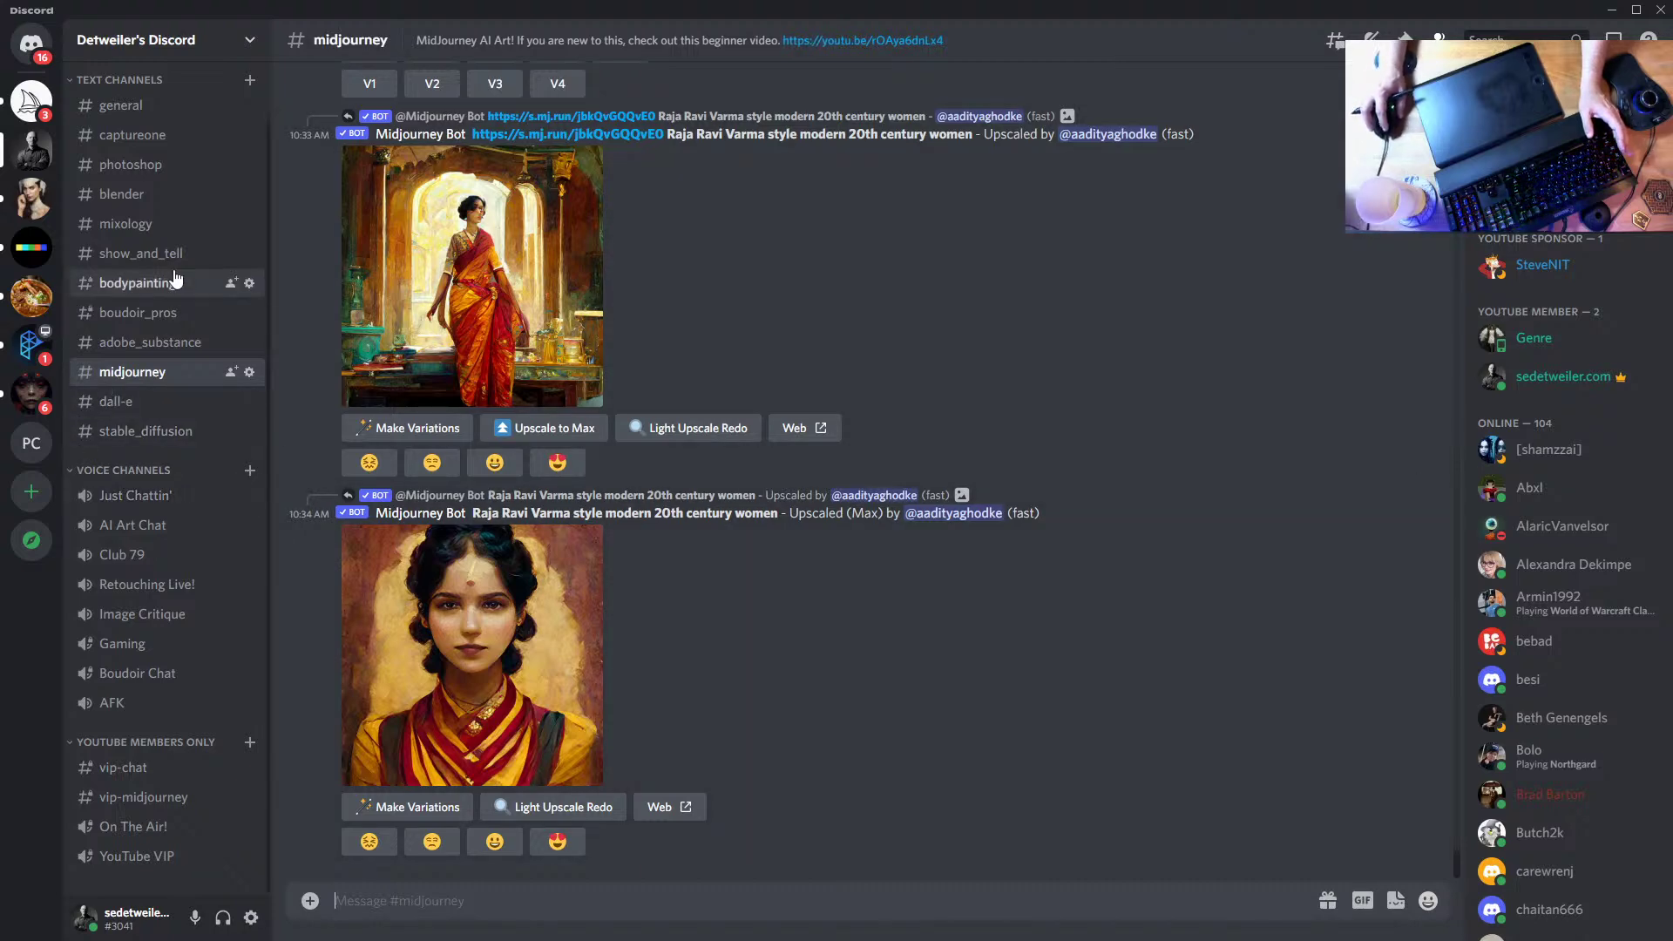
pyautogui.click(157, 801)
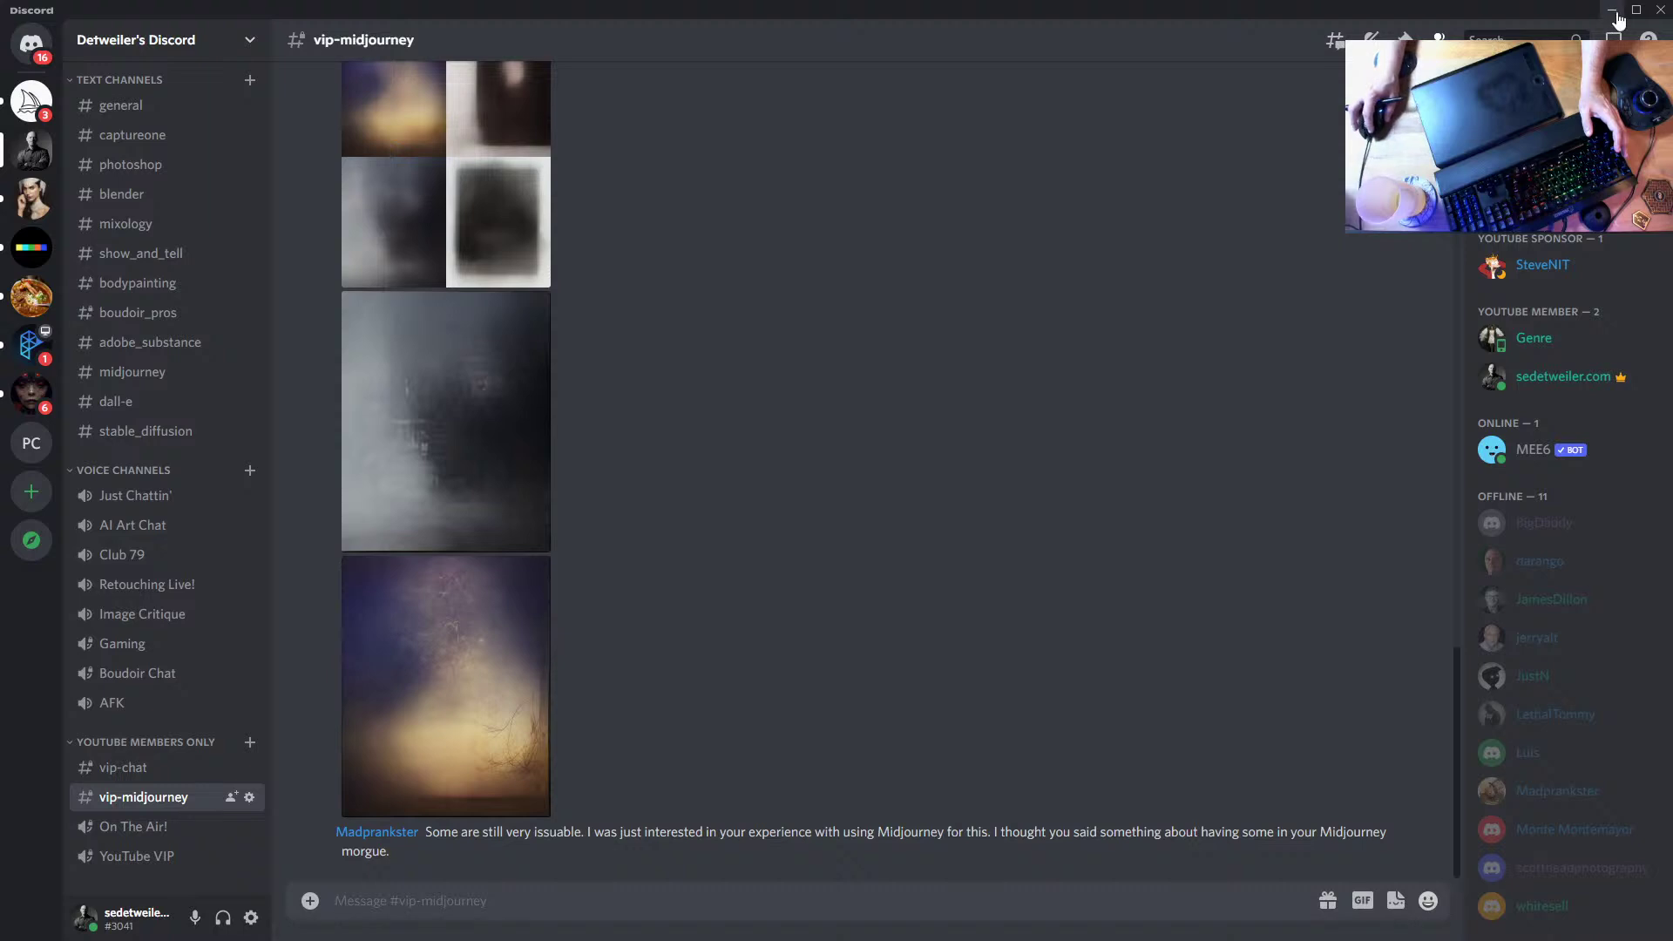
pyautogui.click(1614, 14)
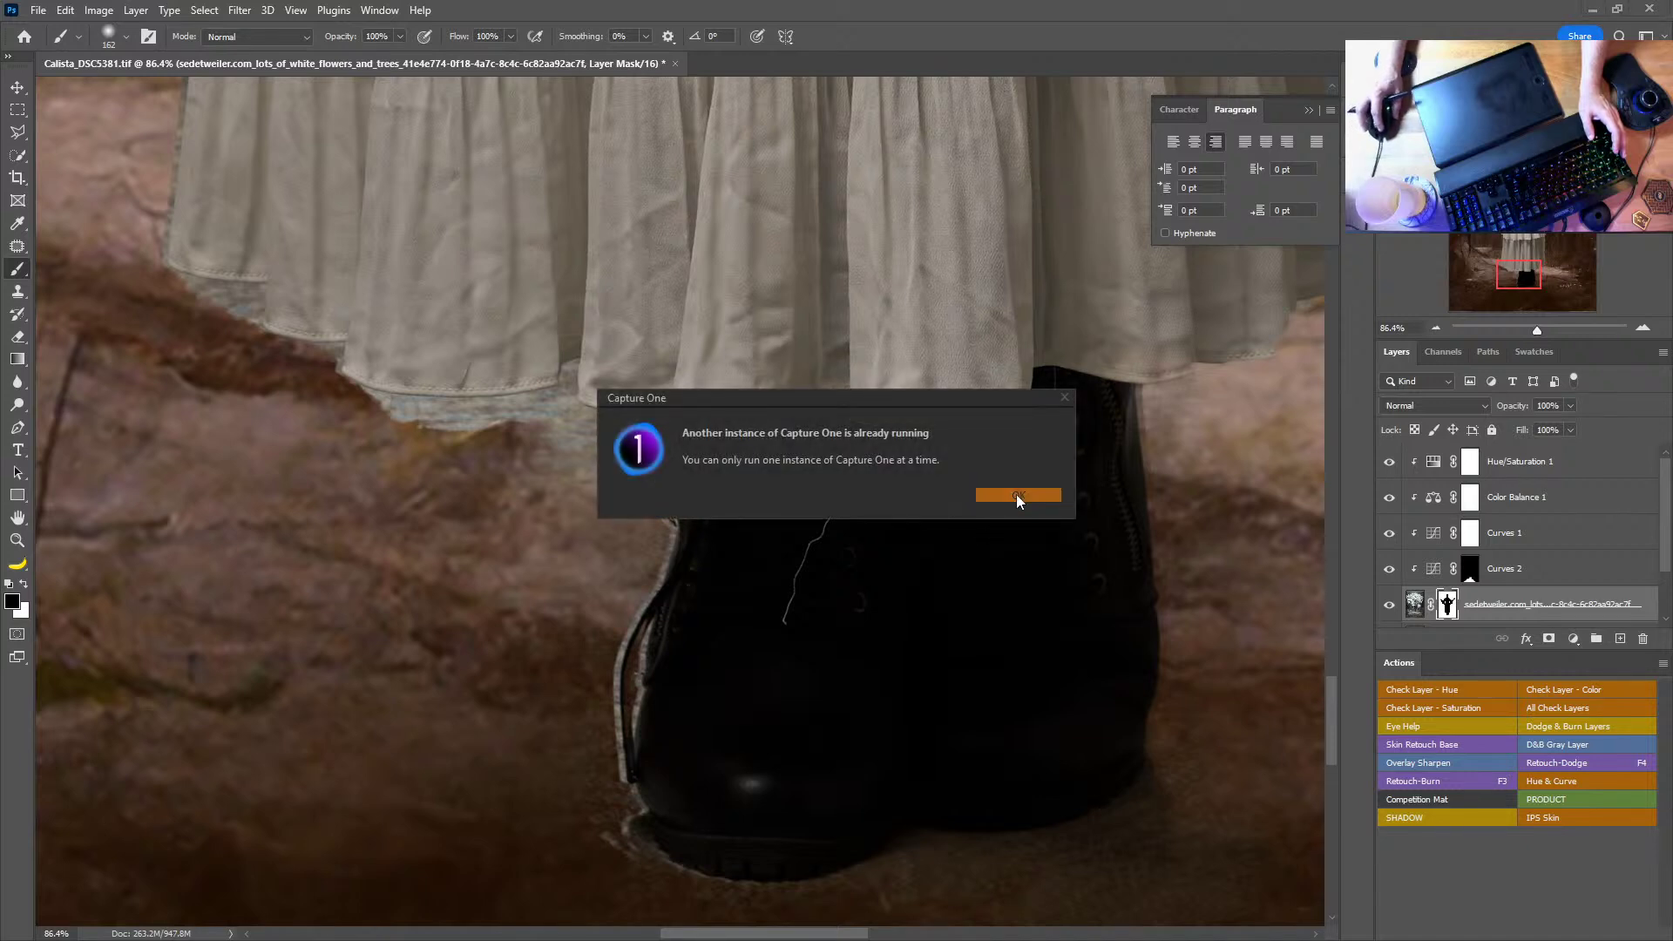
pyautogui.click(1017, 496)
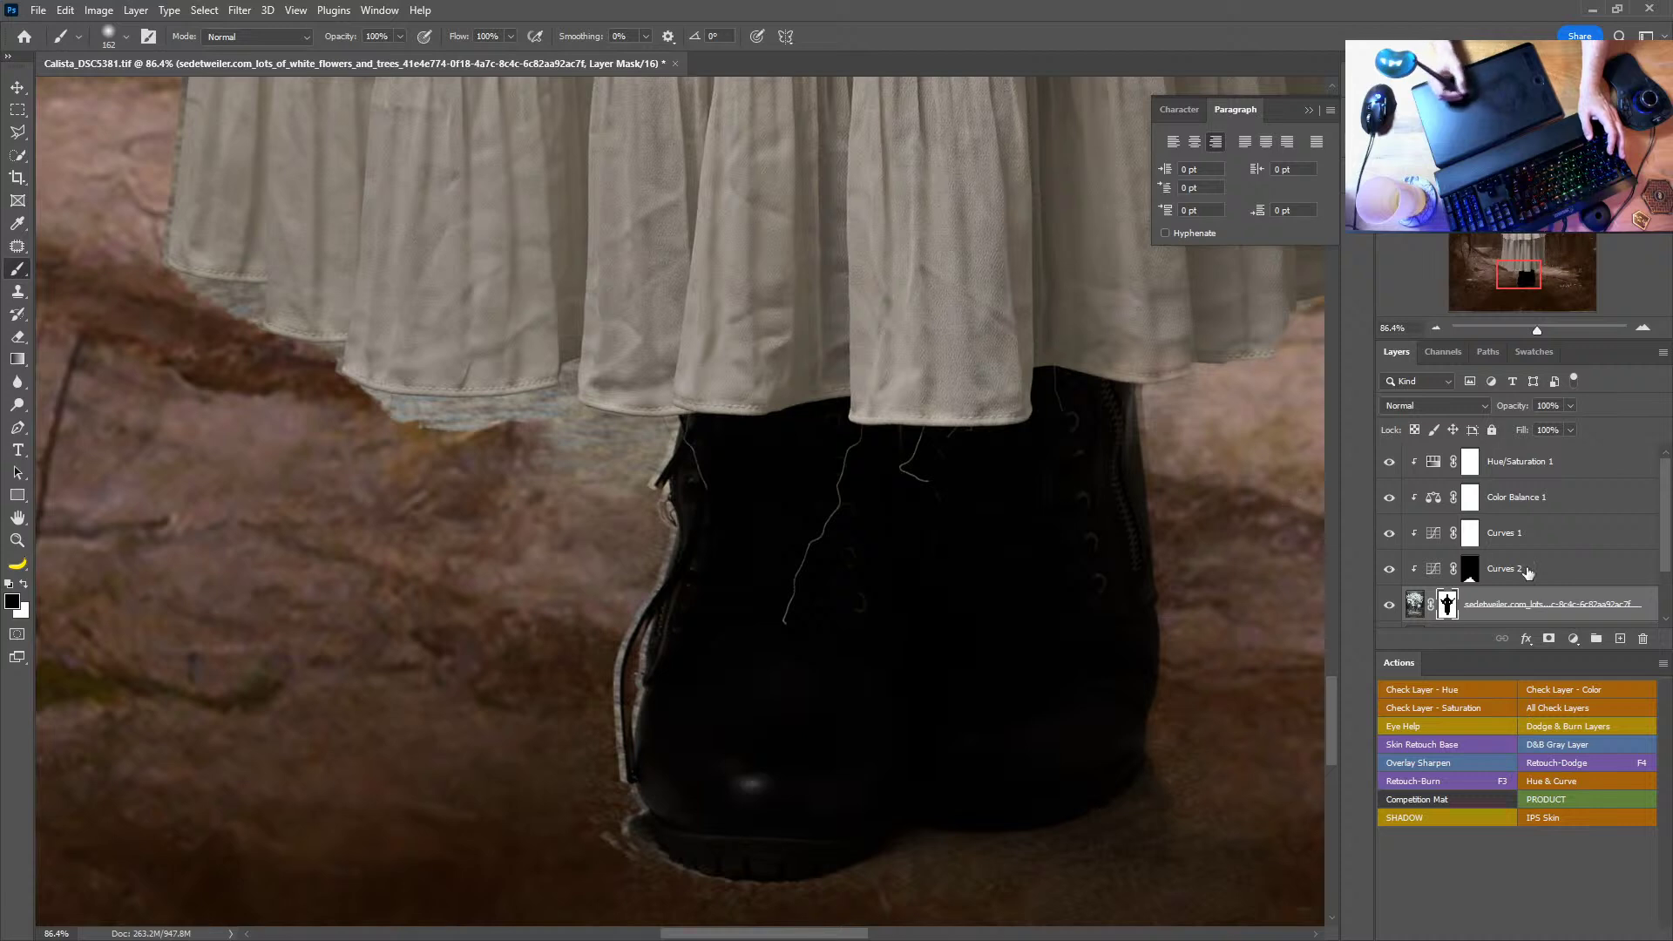
# Step: Switch the mask brush to white at 76 px and try a stroke along the front boot's outer edge
pyautogui.press('F5')
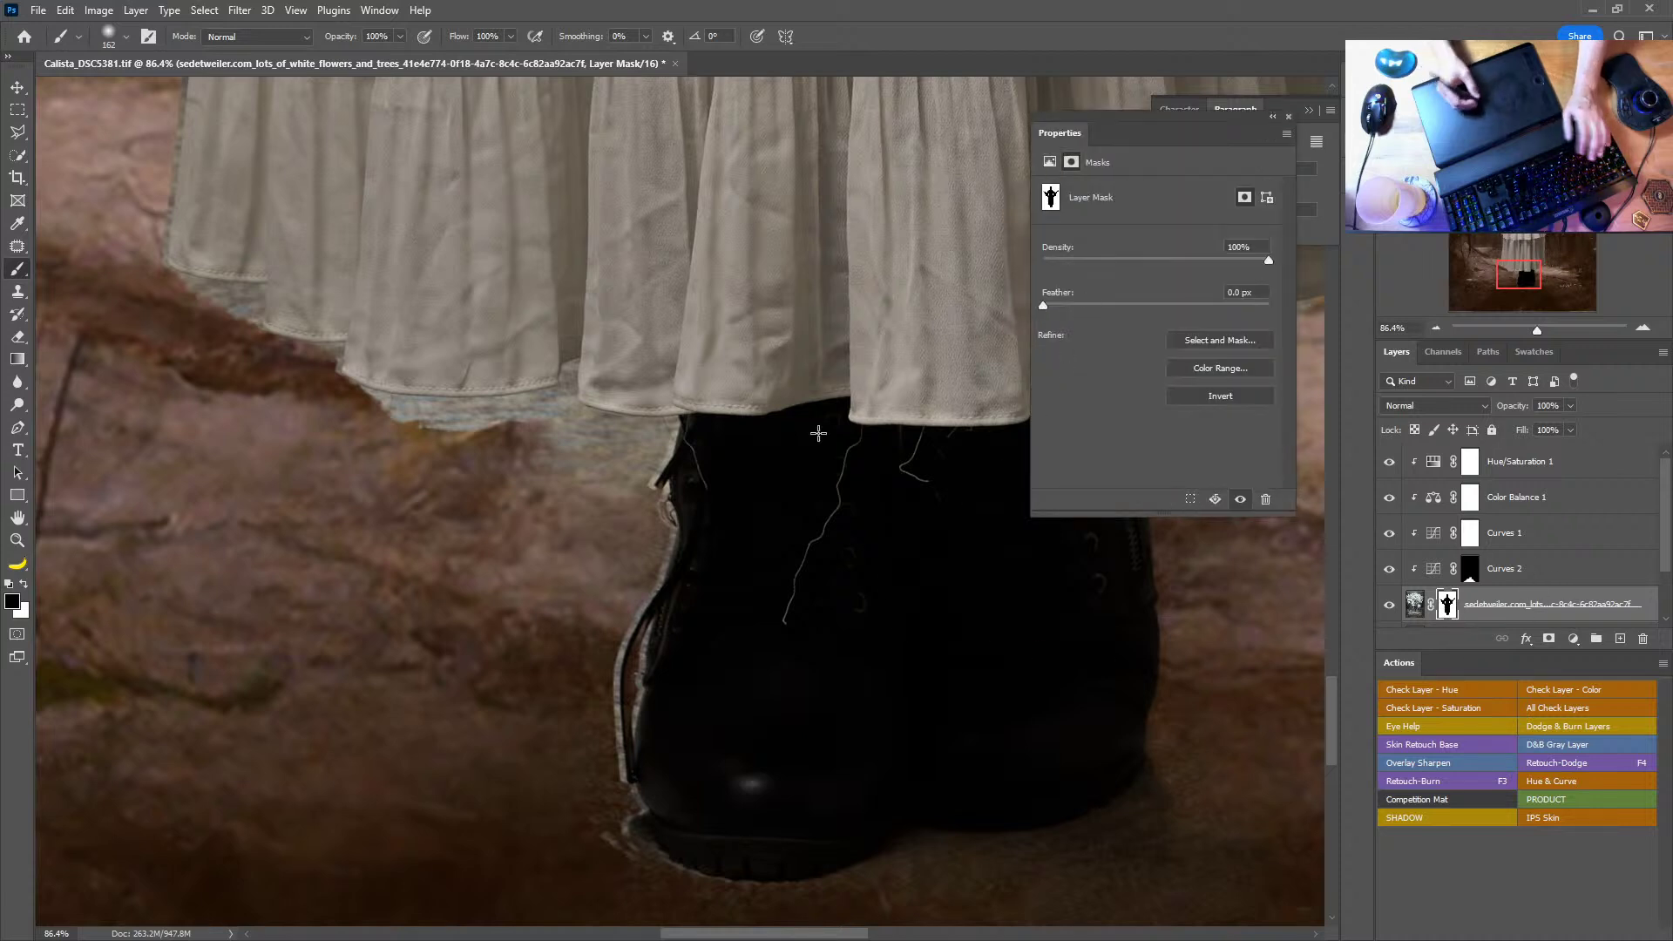
pyautogui.rightClick(792, 469)
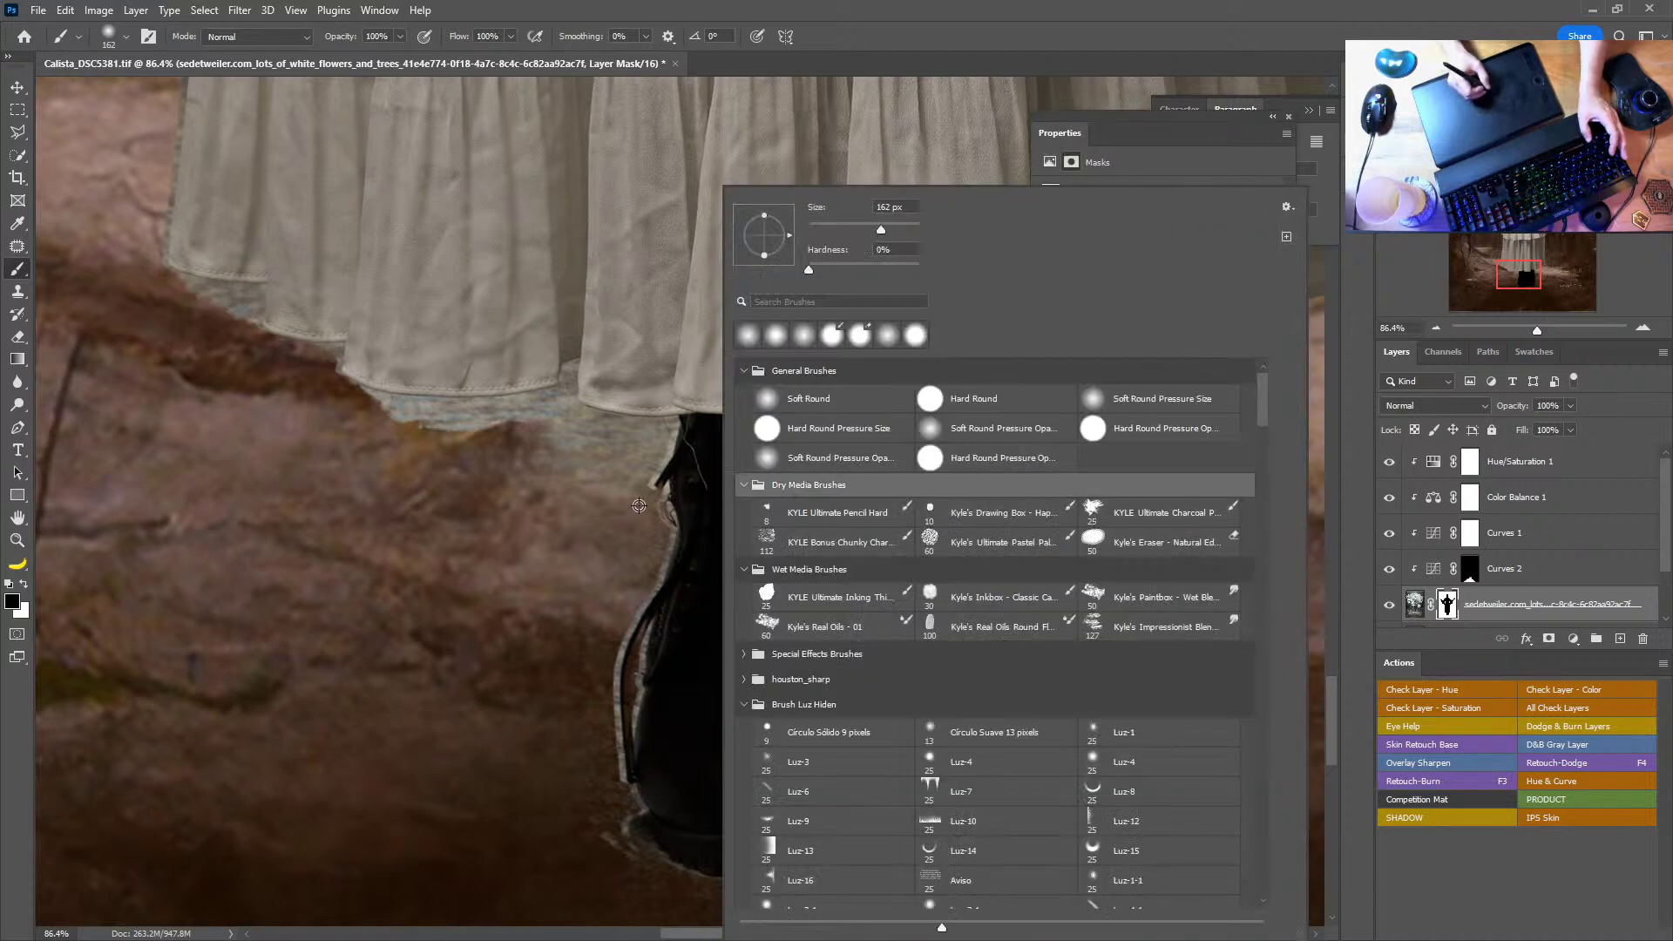
pyautogui.press('Escape')
pyautogui.press('x')
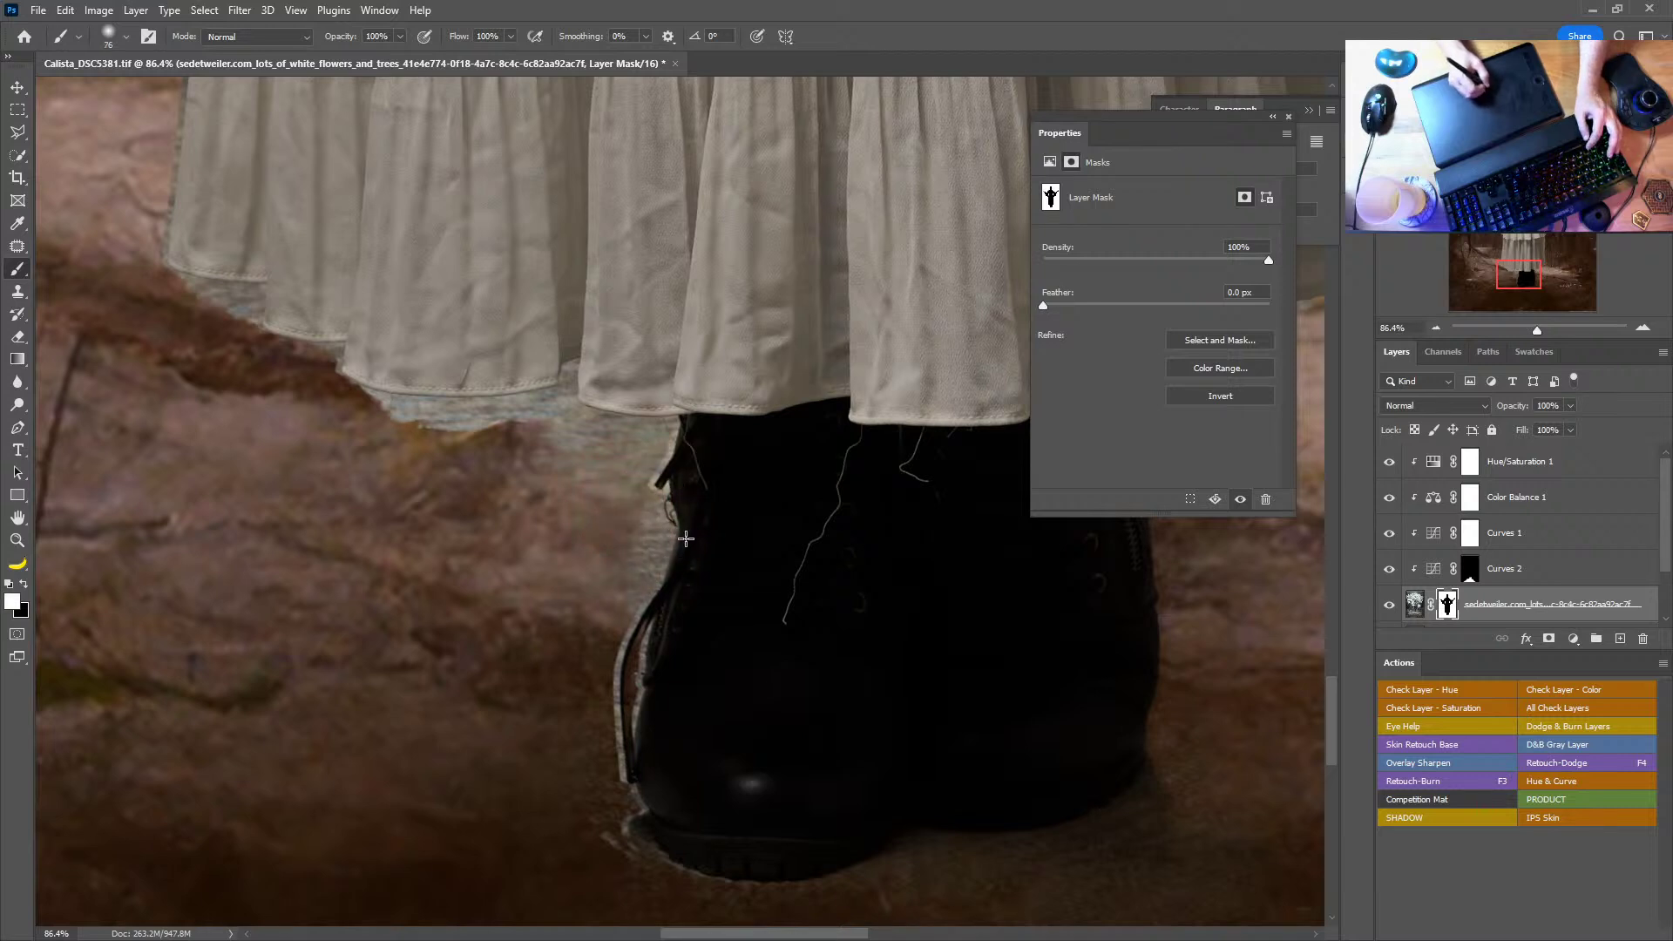
pyautogui.moveTo(677, 504)
pyautogui.mouseDown()
pyautogui.moveTo(664, 601)
pyautogui.moveTo(621, 697)
pyautogui.mouseUp()
pyautogui.hotkey('ctrl', 'z')
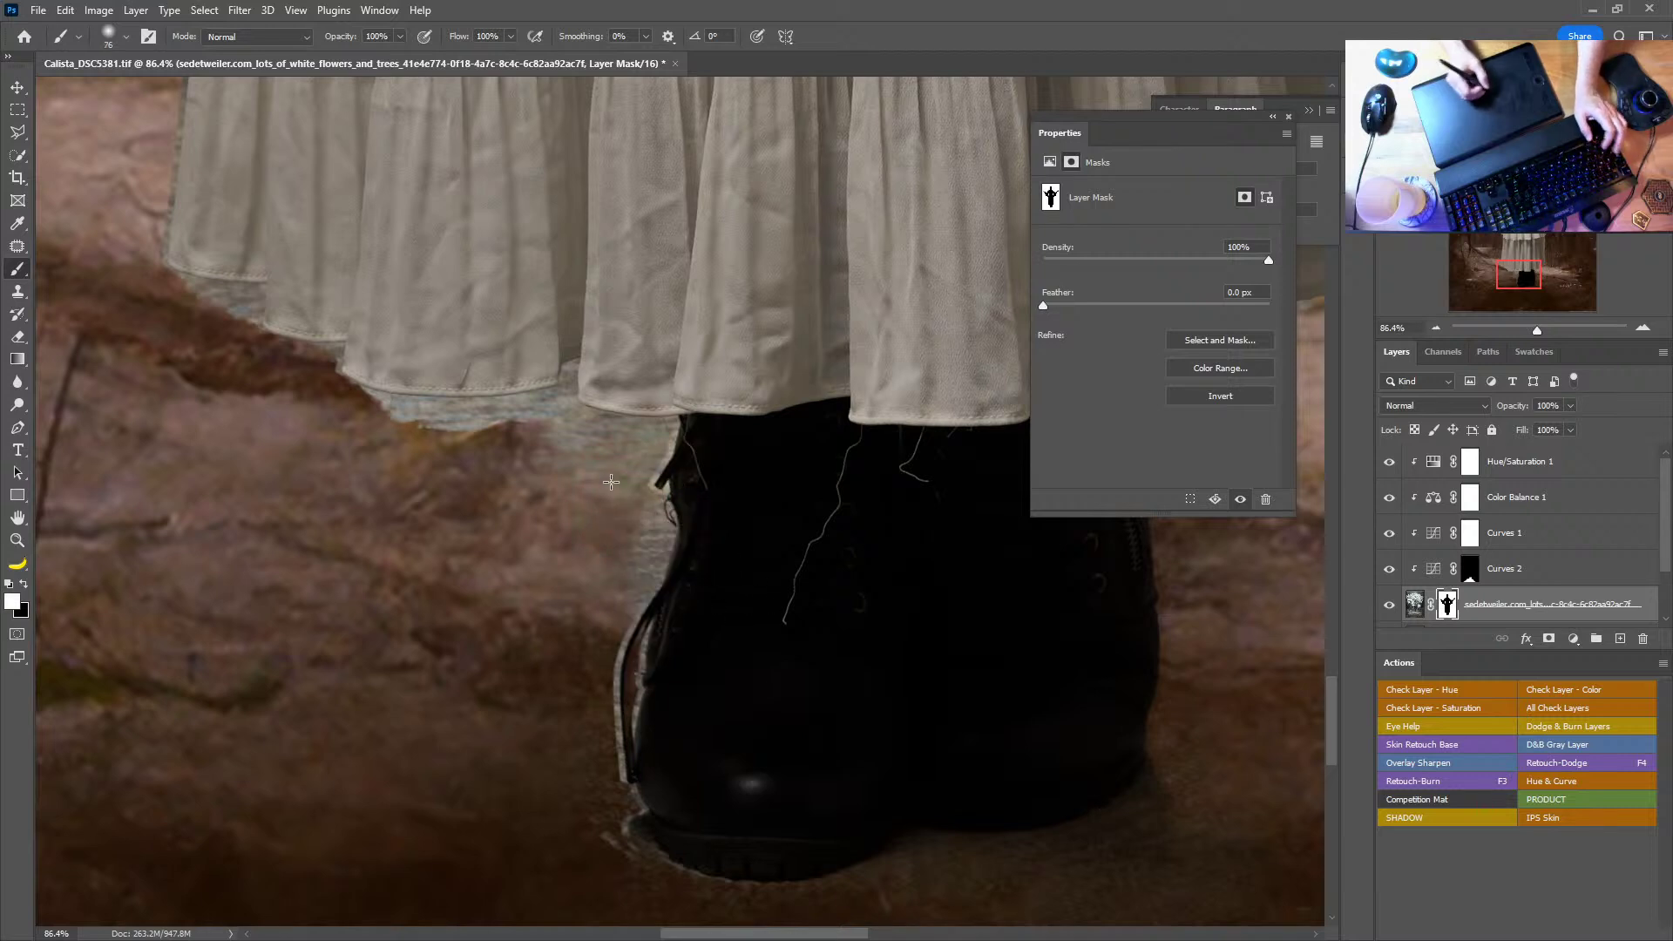
# Step: Paint white on the flowers and trees layer's mask below the dress hem to cover the leftover studio floor, using a 26 px brush for tight areas
pyautogui.moveTo(611, 482)
pyautogui.mouseDown()
pyautogui.moveTo(506, 471)
pyautogui.moveTo(420, 419)
pyautogui.moveTo(448, 435)
pyautogui.moveTo(375, 421)
pyautogui.mouseUp()
pyautogui.press('x')
pyautogui.press('x')
pyautogui.scroll(-2, 417, 426)
pyautogui.keyDown('alt'); pyautogui.rightClick(423, 426); pyautogui.keyUp('alt')
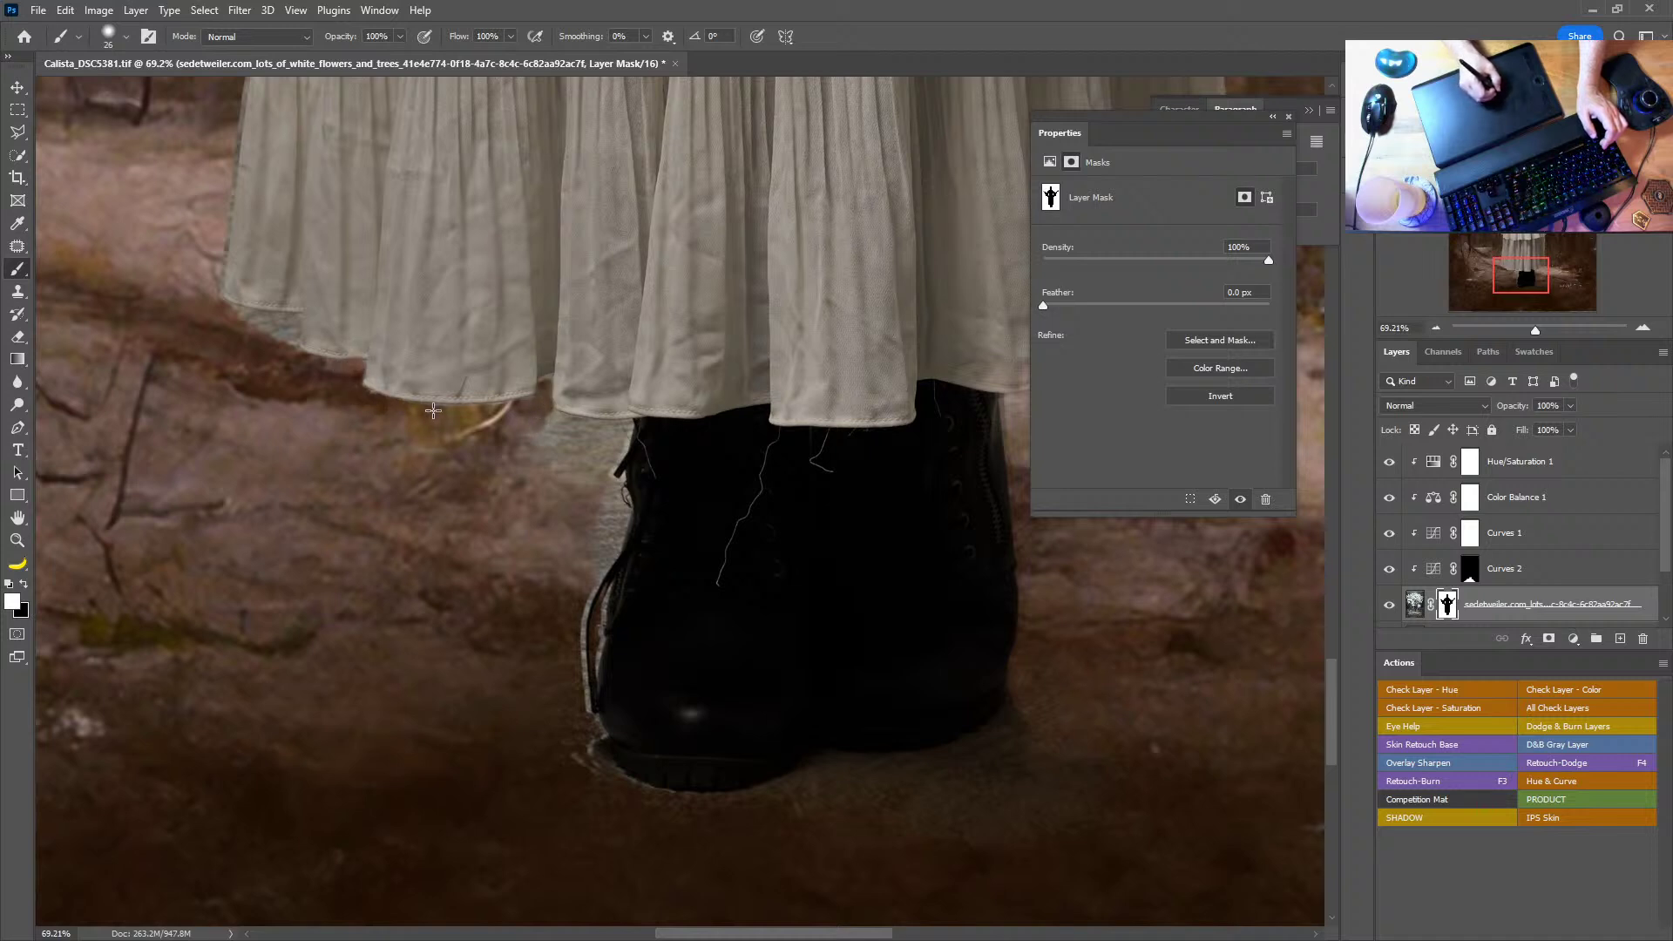
pyautogui.scroll(5, 433, 410)
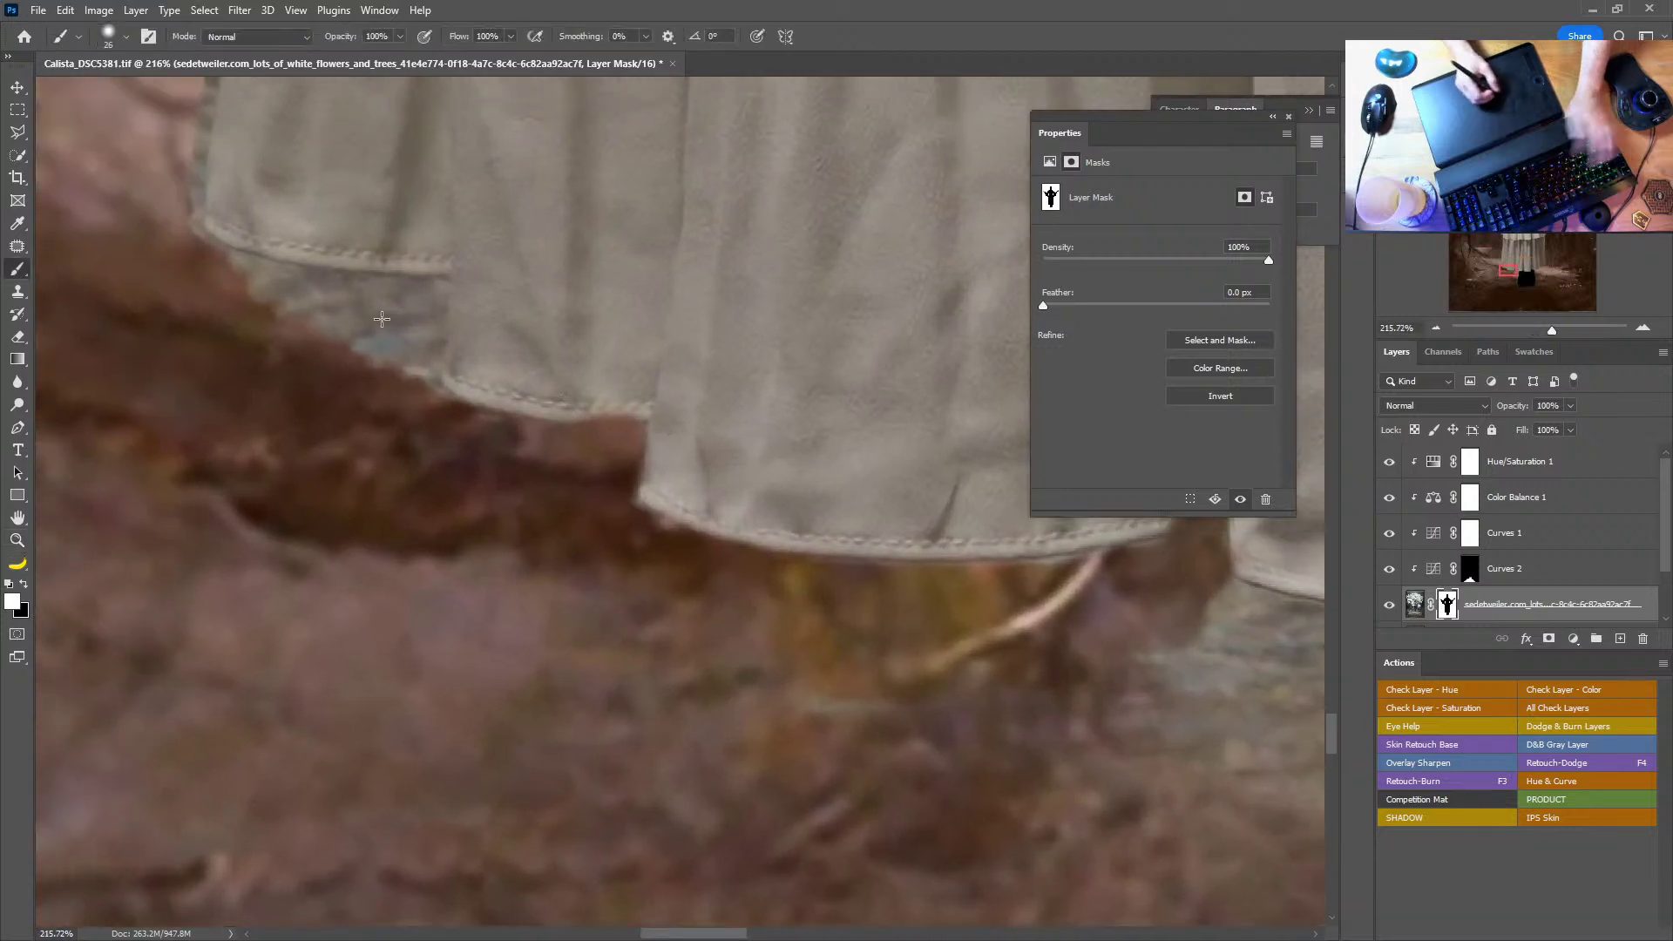
pyautogui.moveTo(382, 319)
pyautogui.mouseDown()
pyautogui.moveTo(218, 274)
pyautogui.moveTo(416, 305)
pyautogui.moveTo(392, 363)
pyautogui.mouseUp()
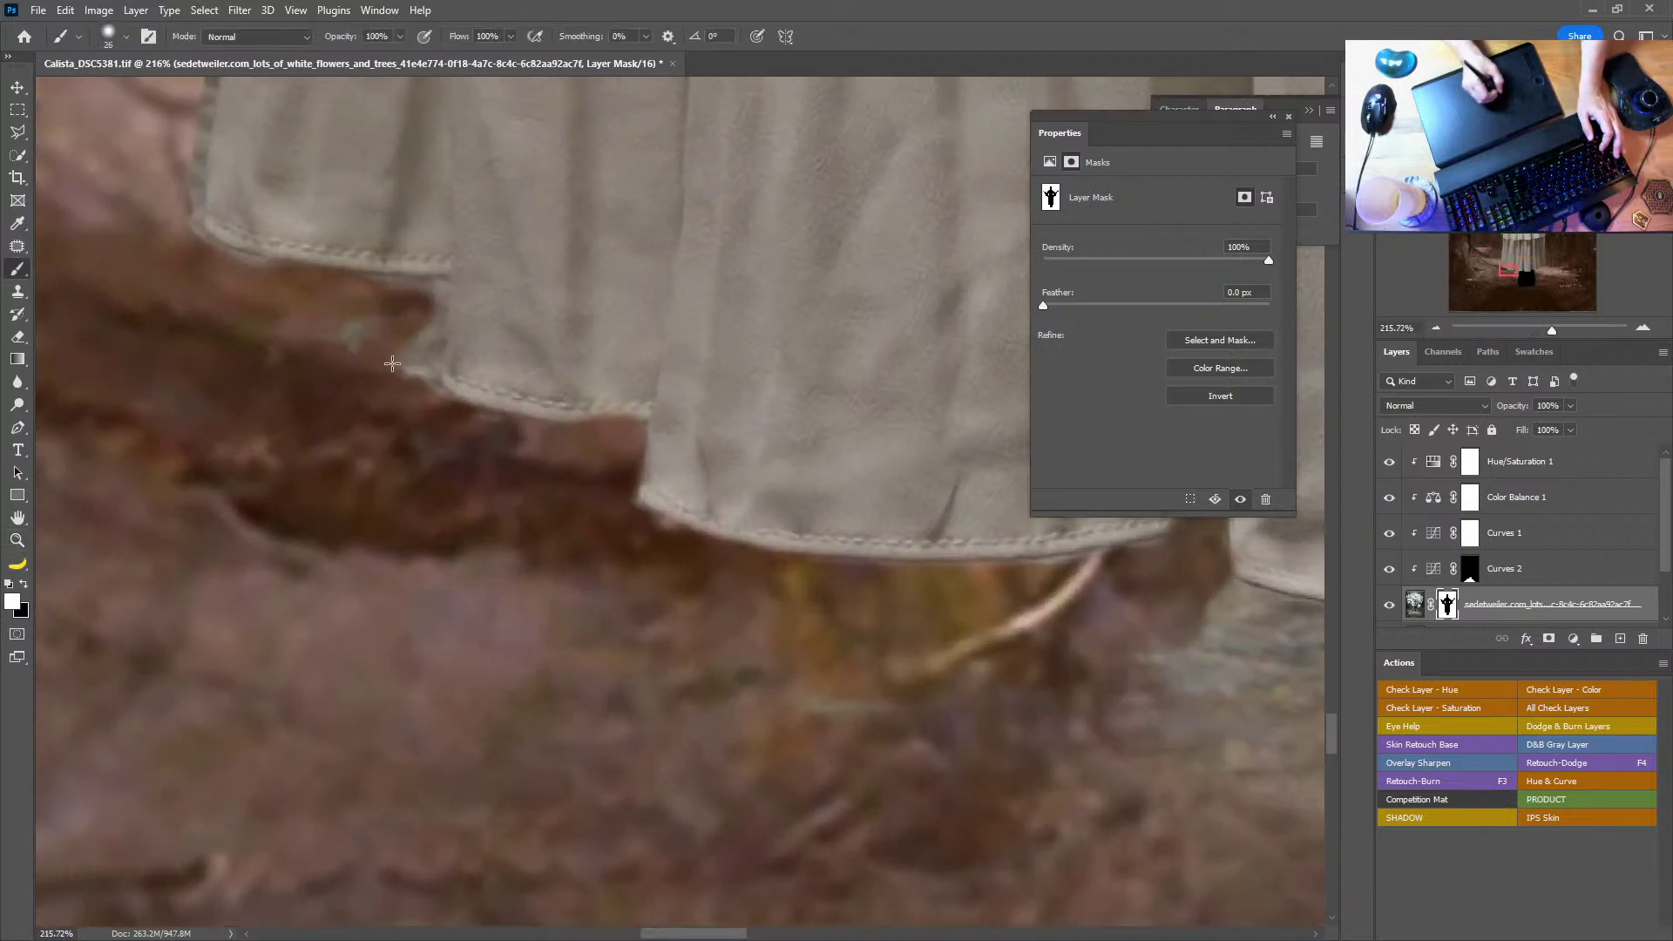
pyautogui.scroll(5, 392, 363)
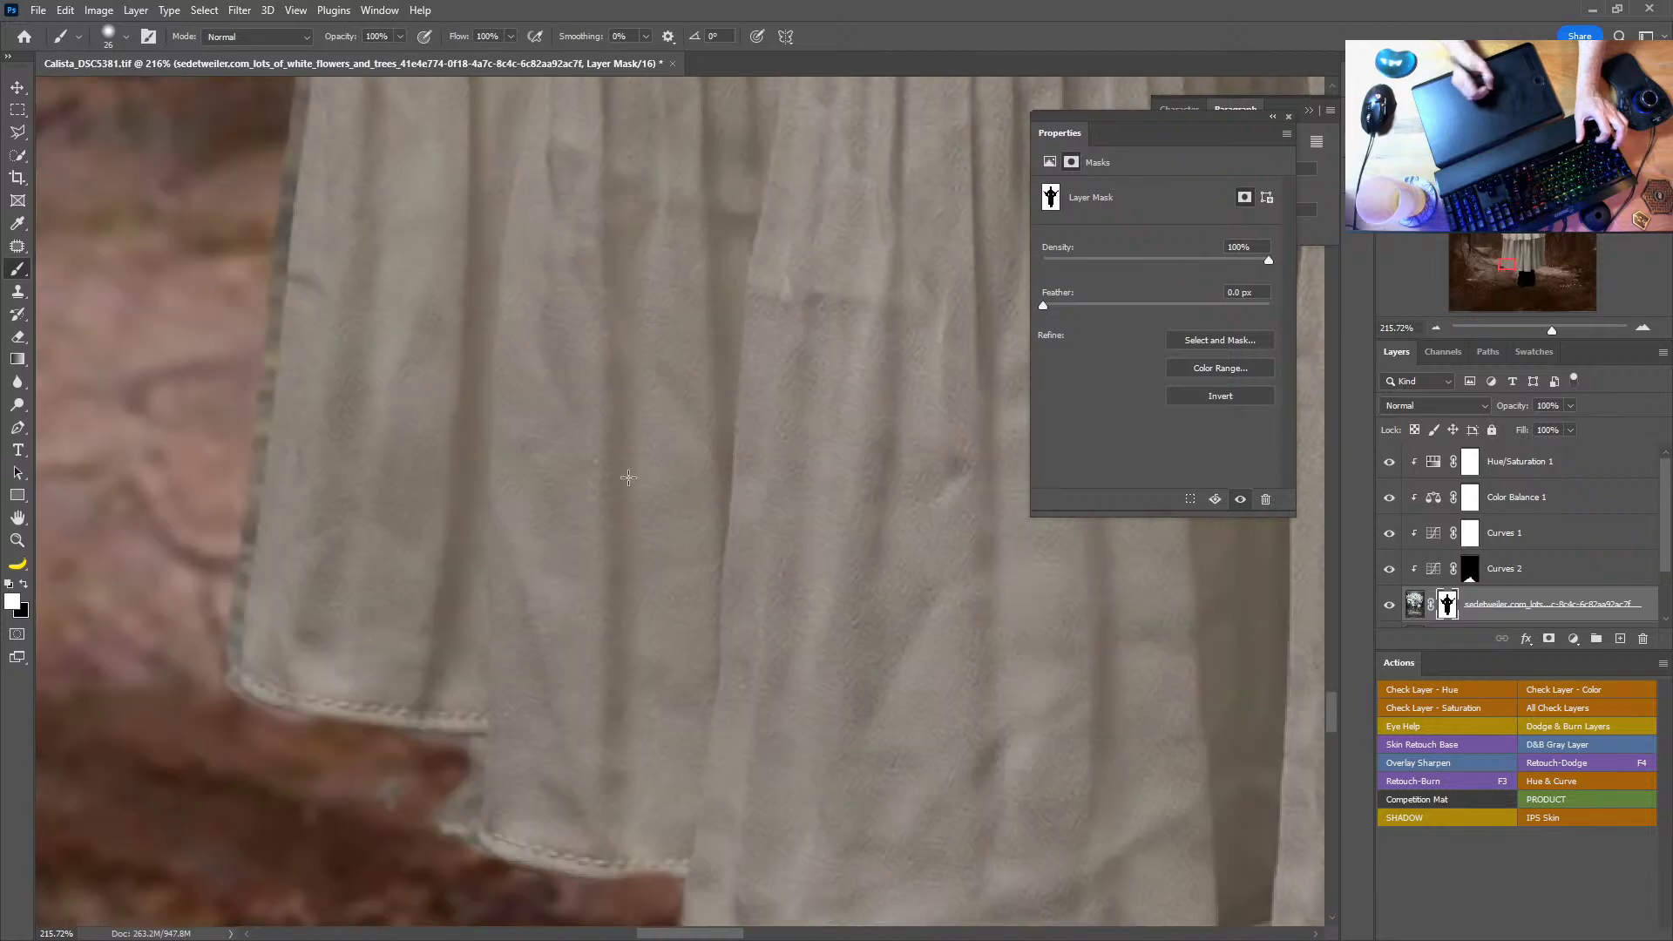
# Step: Paint white on the mask around the front boot's laces and outer edge with a 21 px brush, covering the studio remnants beside it
pyautogui.press('z')
pyautogui.moveTo(618, 423)
pyautogui.mouseDown()
pyautogui.moveTo(590, 489)
pyautogui.moveTo(488, 522)
pyautogui.moveTo(522, 572)
pyautogui.moveTo(716, 601)
pyautogui.moveTo(750, 489)
pyautogui.moveTo(805, 474)
pyautogui.moveTo(721, 463)
pyautogui.moveTo(718, 587)
pyautogui.moveTo(735, 587)
pyautogui.mouseUp()
pyautogui.press('b')
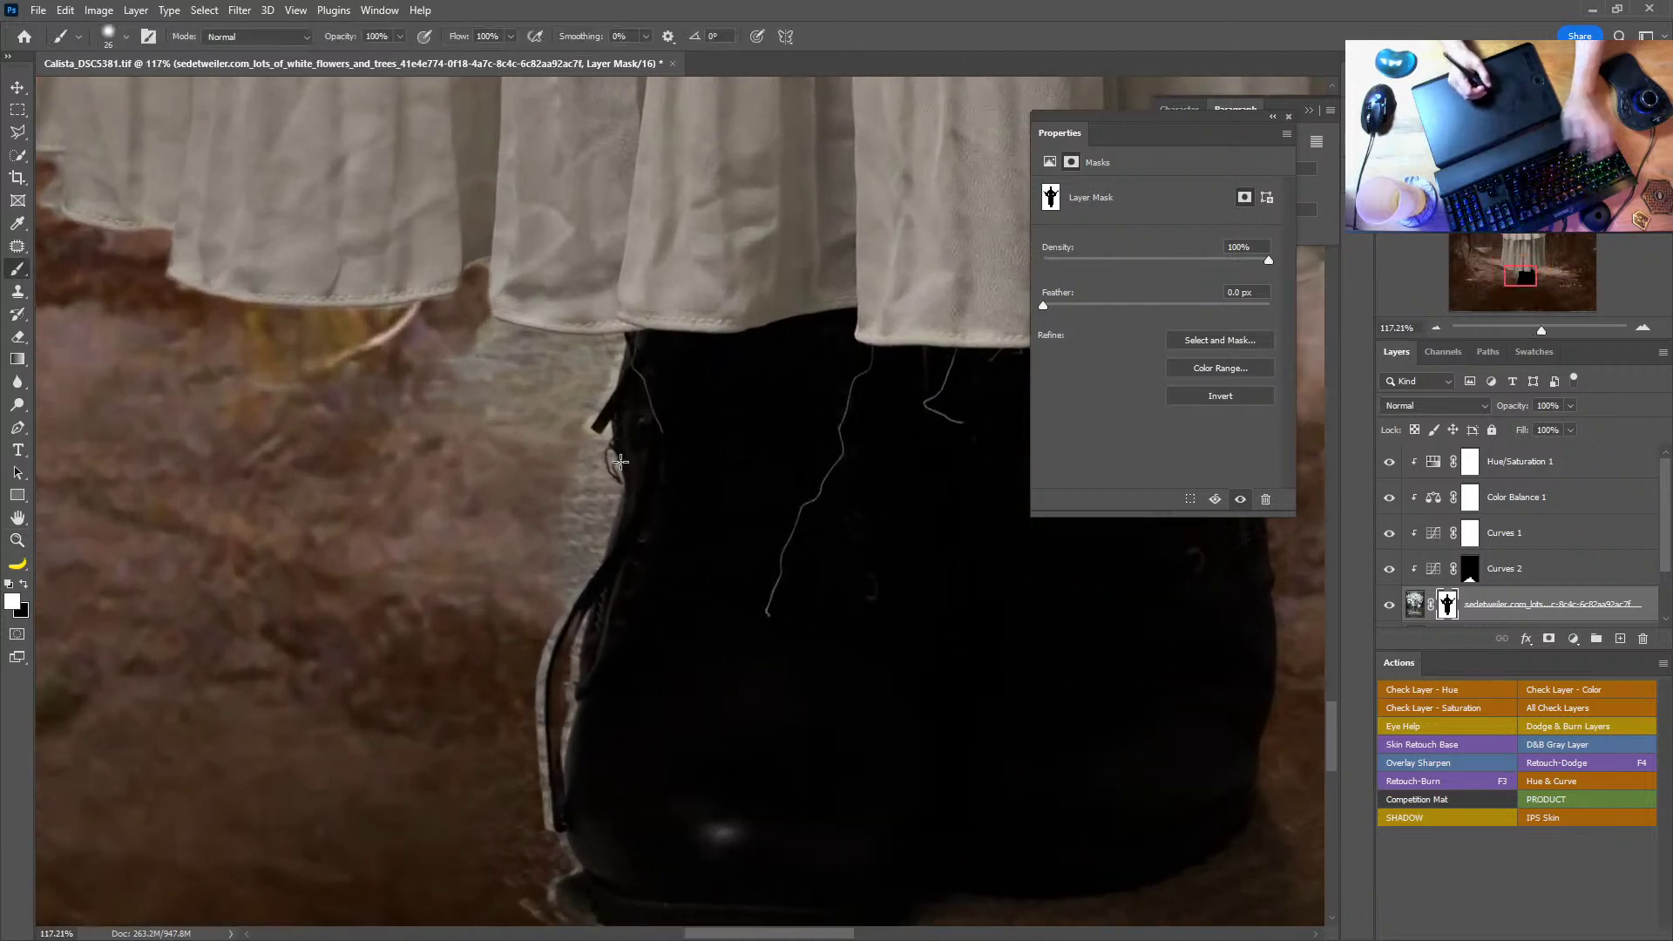
pyautogui.moveTo(612, 429)
pyautogui.mouseDown()
pyautogui.moveTo(605, 374)
pyautogui.moveTo(597, 398)
pyautogui.moveTo(596, 384)
pyautogui.mouseUp()
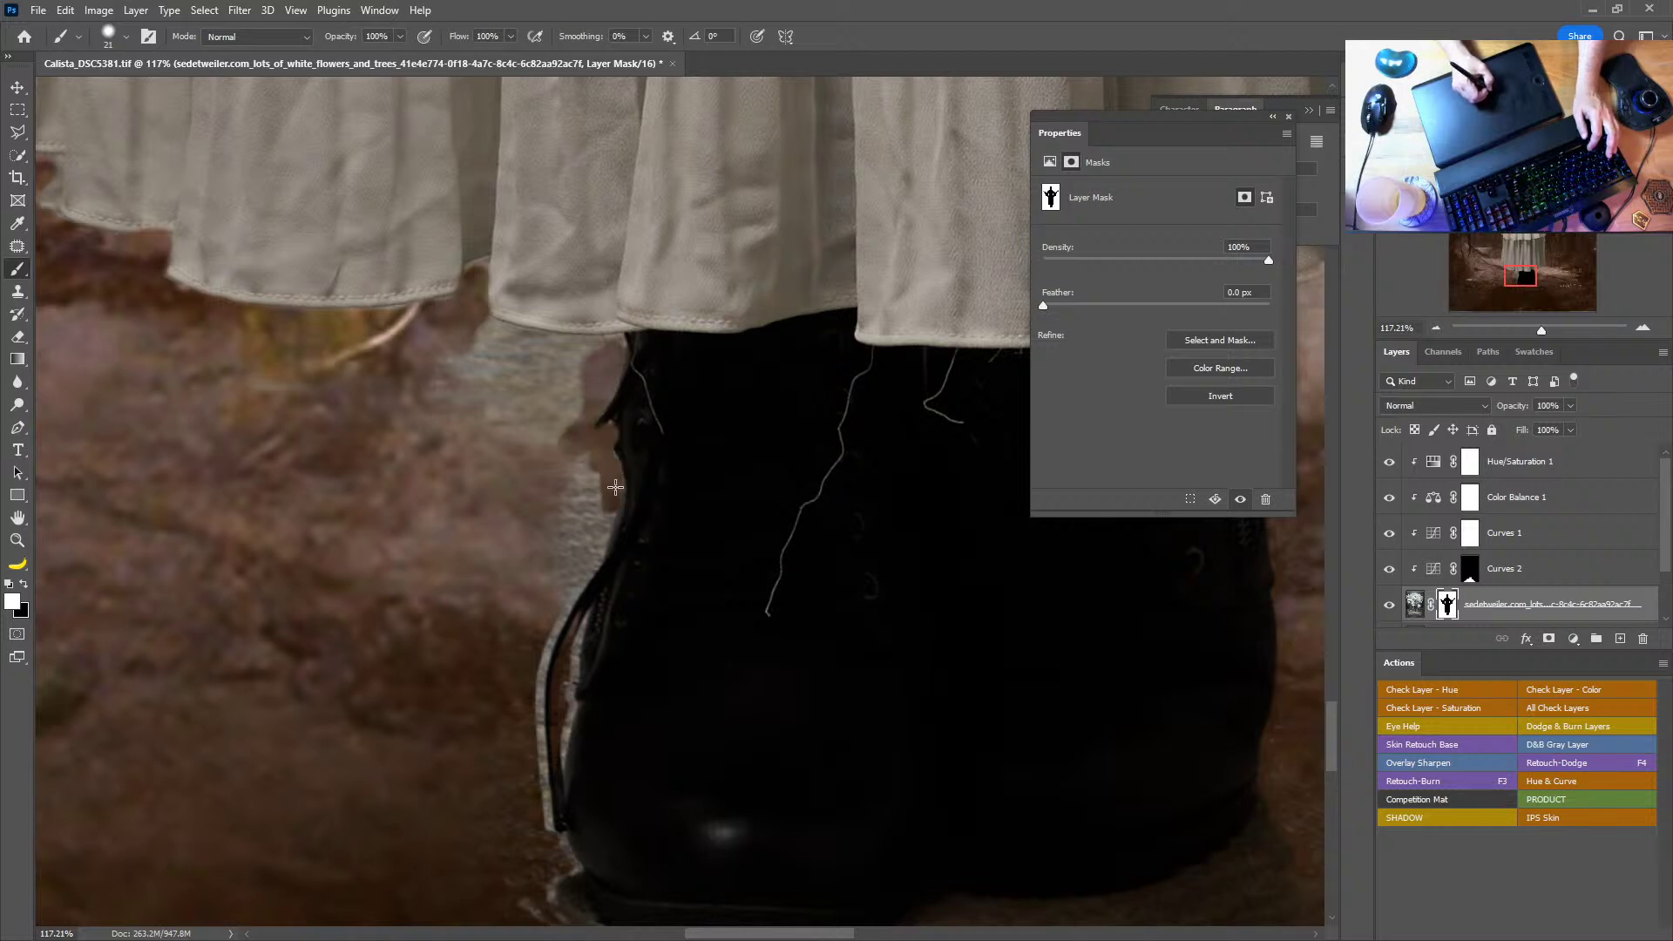
pyautogui.moveTo(615, 487); pyautogui.dragTo(603, 541)
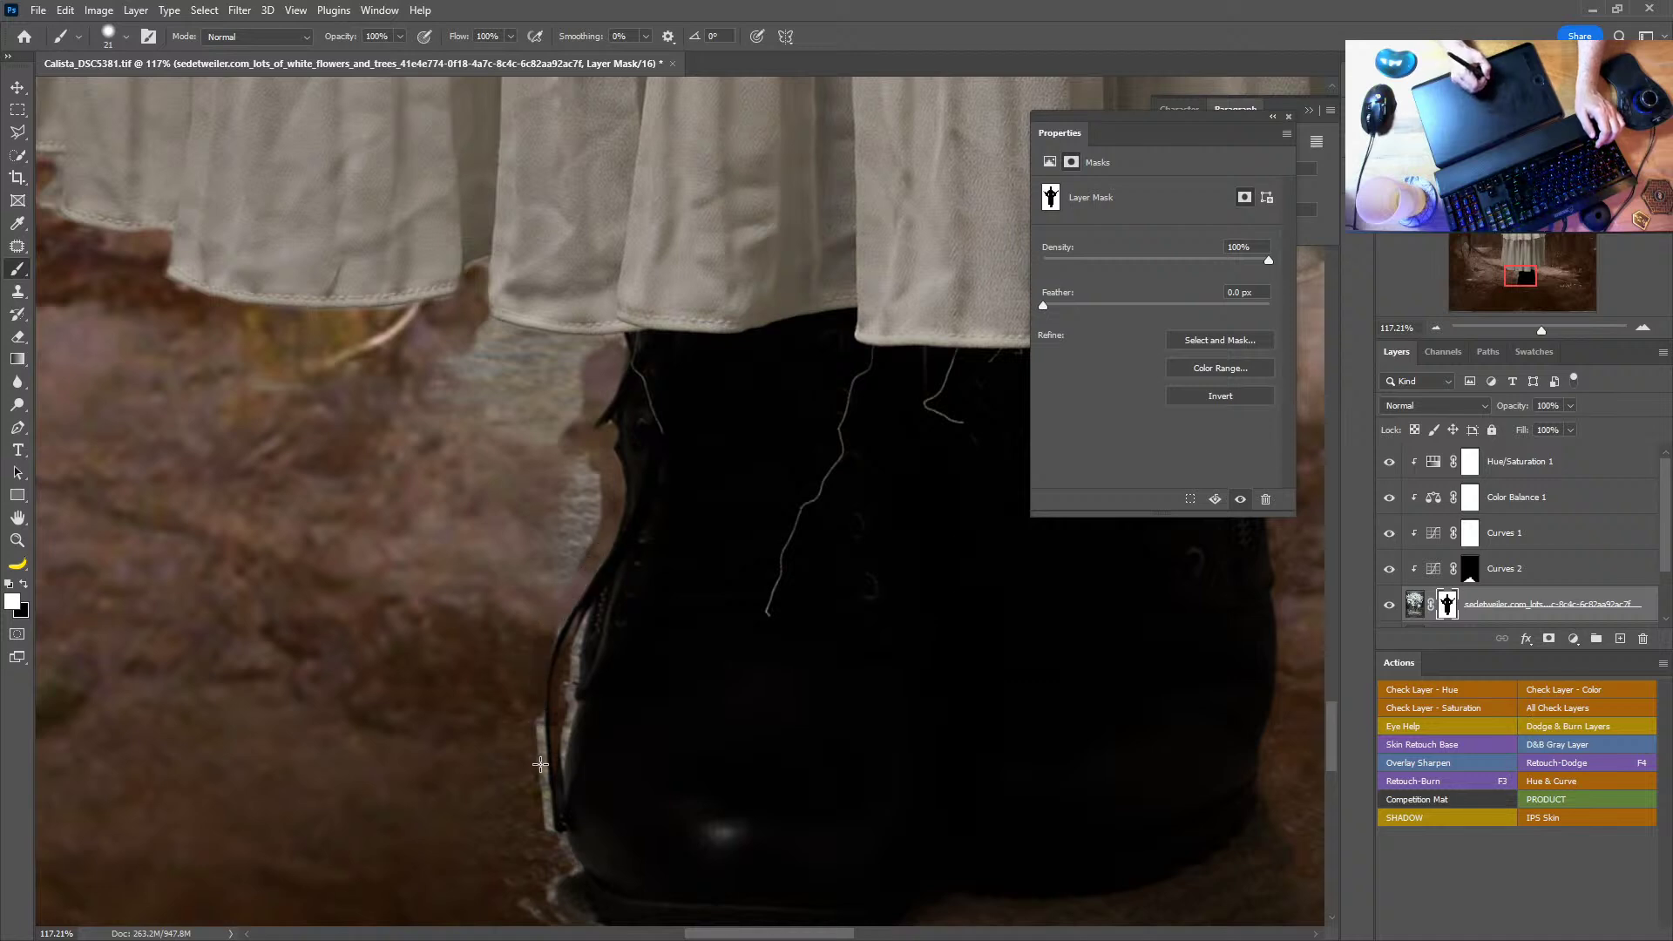
pyautogui.moveTo(540, 764); pyautogui.dragTo(540, 779)
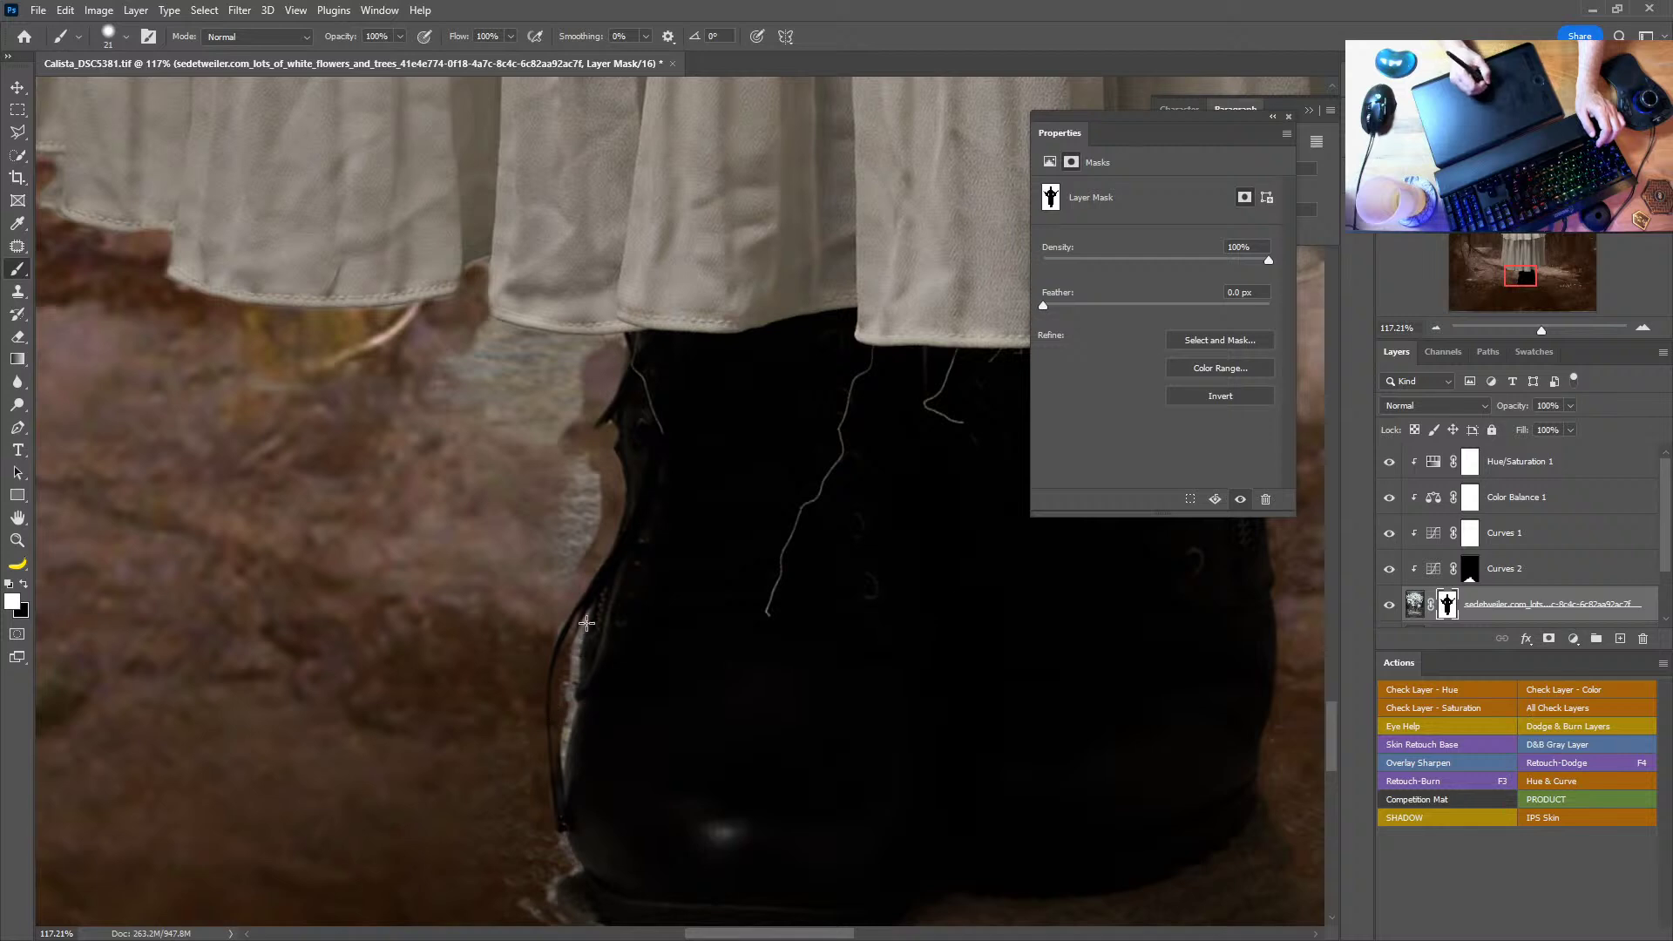
pyautogui.moveTo(567, 668); pyautogui.dragTo(562, 725)
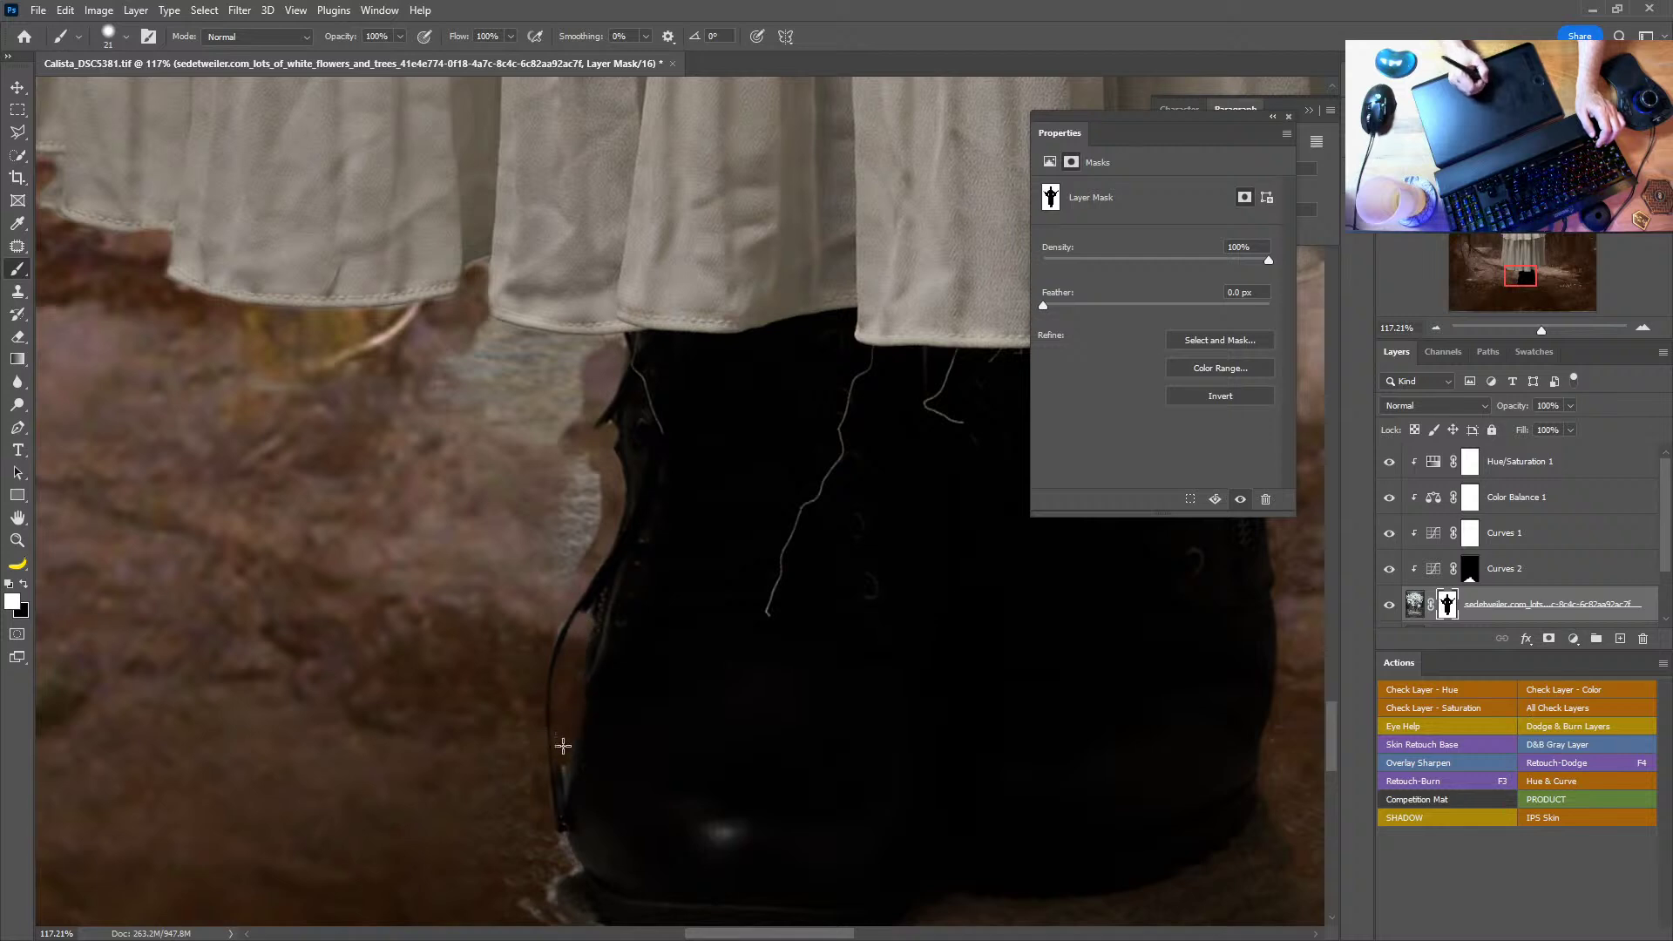
pyautogui.moveTo(557, 557)
pyautogui.mouseDown()
pyautogui.moveTo(595, 480)
pyautogui.moveTo(570, 499)
pyautogui.moveTo(554, 487)
pyautogui.moveTo(551, 426)
pyautogui.moveTo(601, 354)
pyautogui.moveTo(476, 326)
pyautogui.moveTo(553, 366)
pyautogui.moveTo(467, 357)
pyautogui.moveTo(459, 380)
pyautogui.moveTo(515, 411)
pyautogui.mouseUp()
pyautogui.press(']')
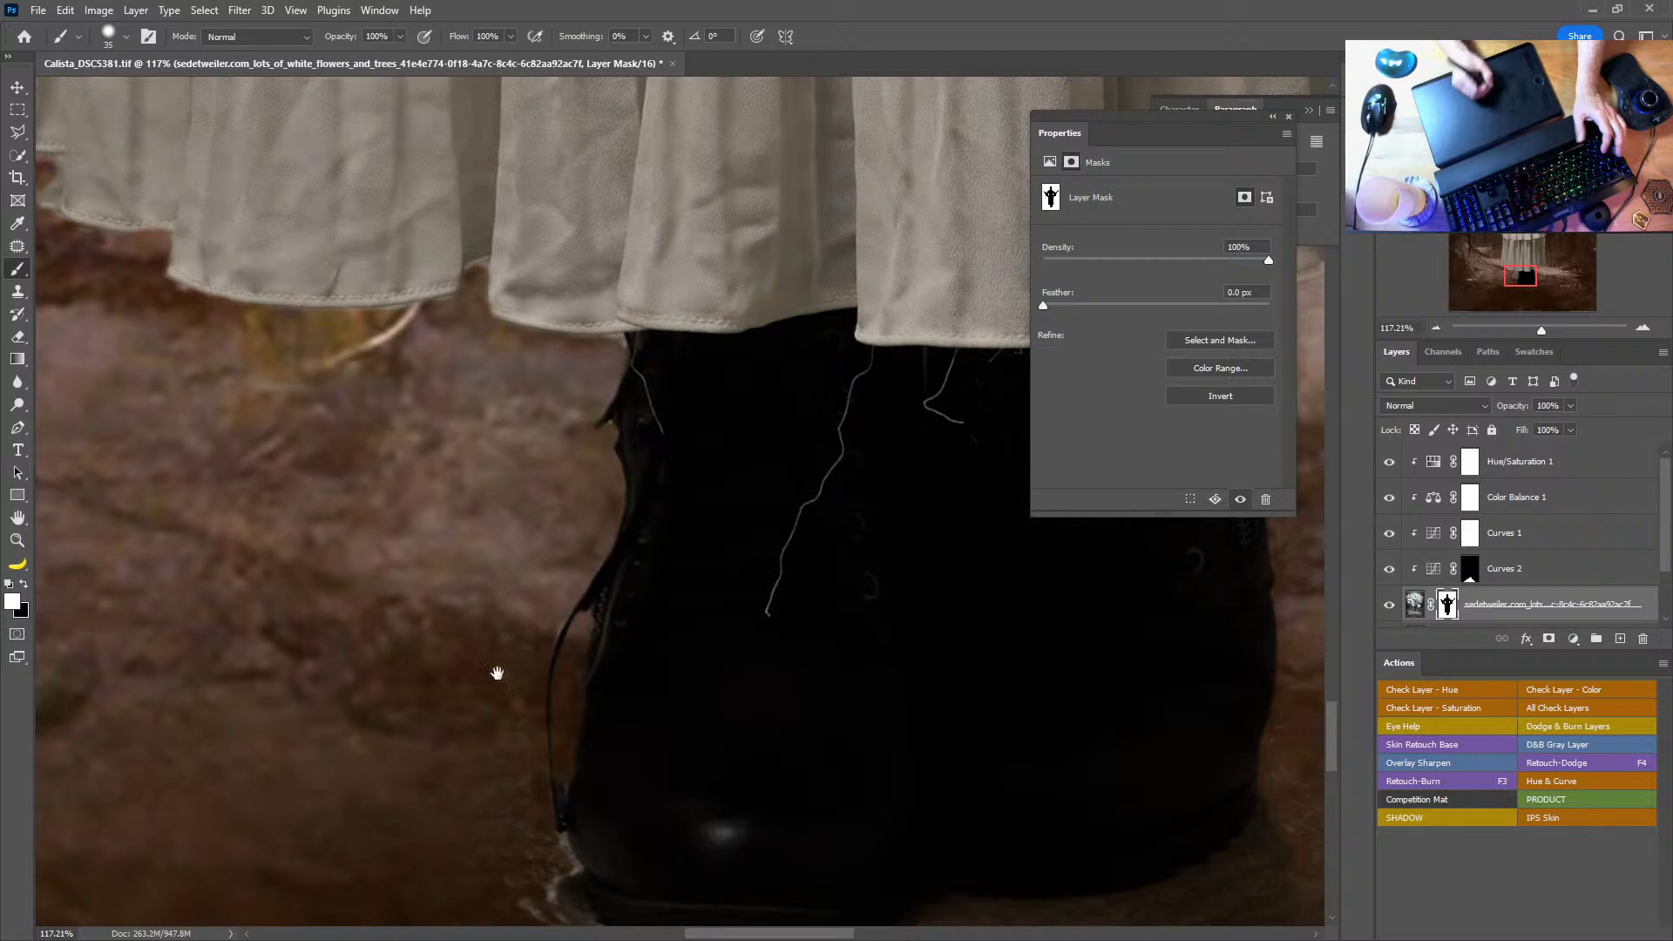
# Step: Paint white on the mask around the boots' soles and rear heel, enlarging the brush up to 105 px for the open ground
pyautogui.moveTo(497, 672); pyautogui.dragTo(504, 384)
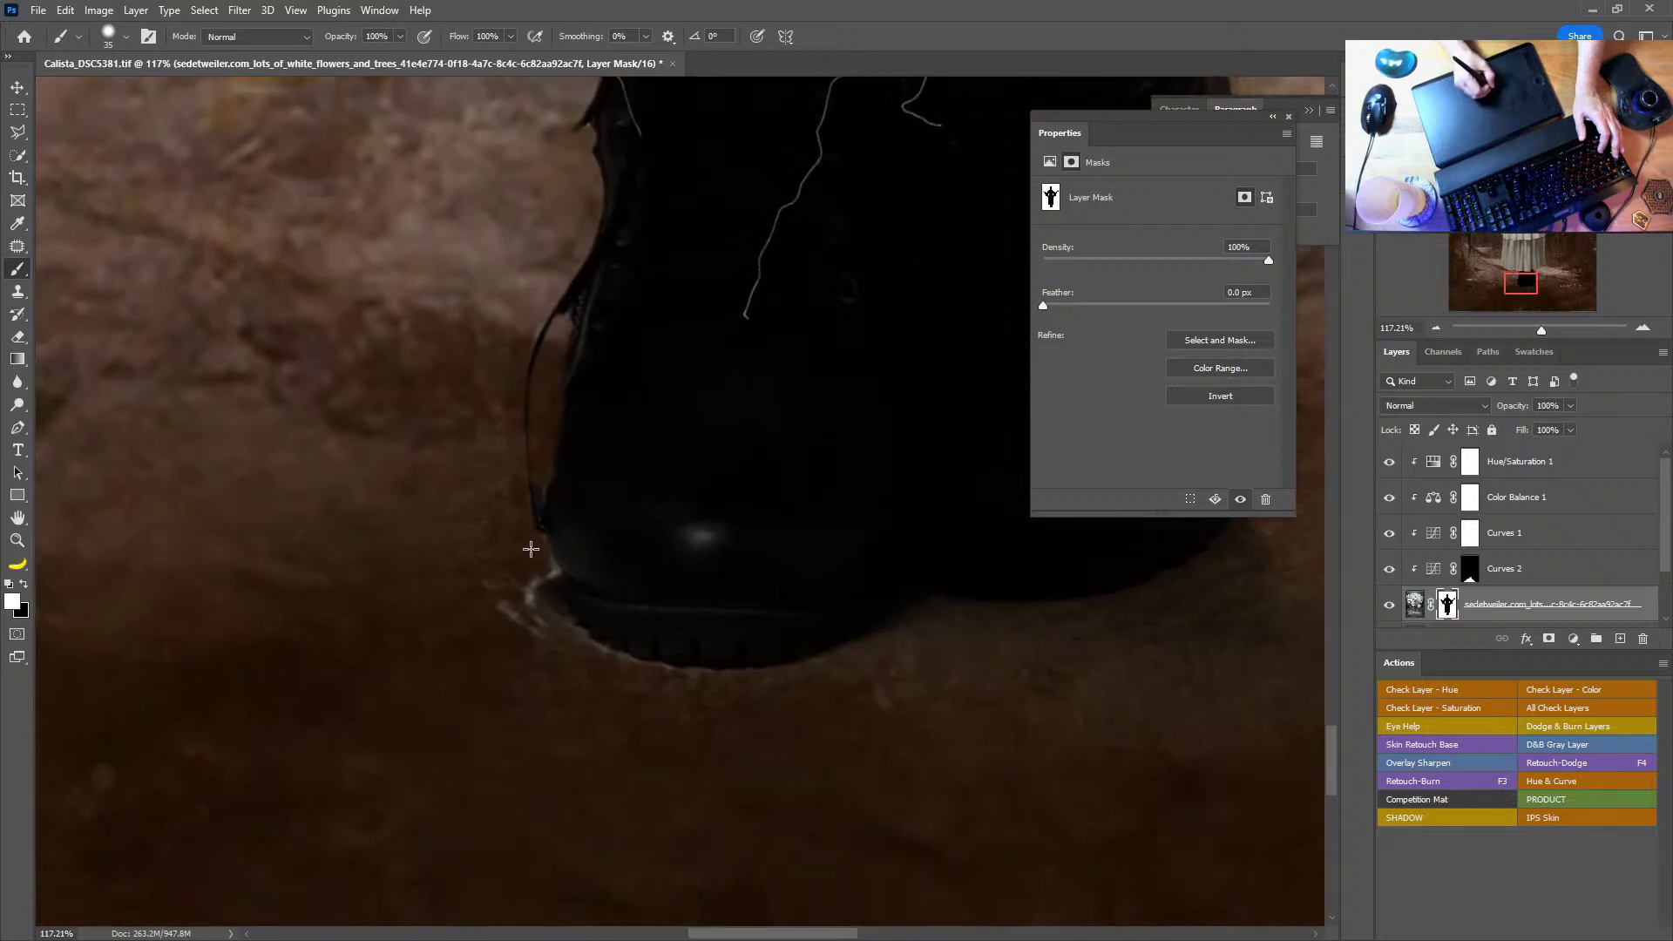
pyautogui.moveTo(531, 549)
pyautogui.mouseDown()
pyautogui.moveTo(518, 606)
pyautogui.moveTo(603, 665)
pyautogui.moveTo(687, 689)
pyautogui.moveTo(577, 650)
pyautogui.moveTo(750, 676)
pyautogui.mouseUp()
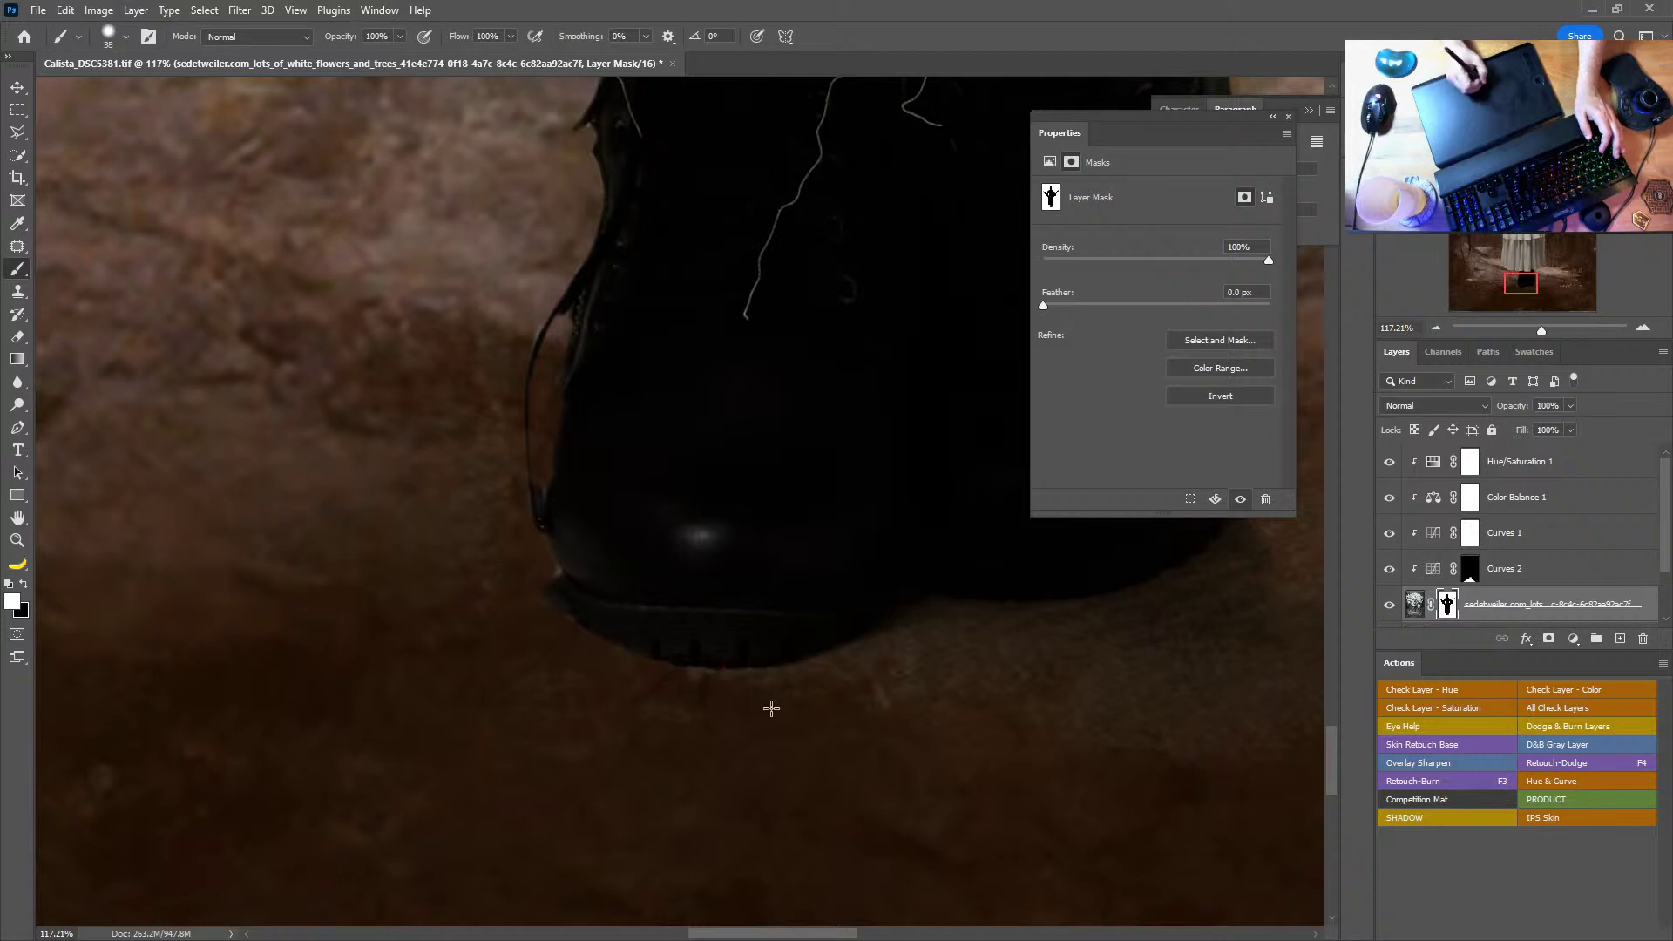
pyautogui.moveTo(1068, 691)
pyautogui.mouseDown()
pyautogui.moveTo(750, 679)
pyautogui.moveTo(841, 688)
pyautogui.moveTo(846, 718)
pyautogui.moveTo(862, 642)
pyautogui.moveTo(567, 654)
pyautogui.moveTo(553, 631)
pyautogui.moveTo(606, 624)
pyautogui.mouseUp()
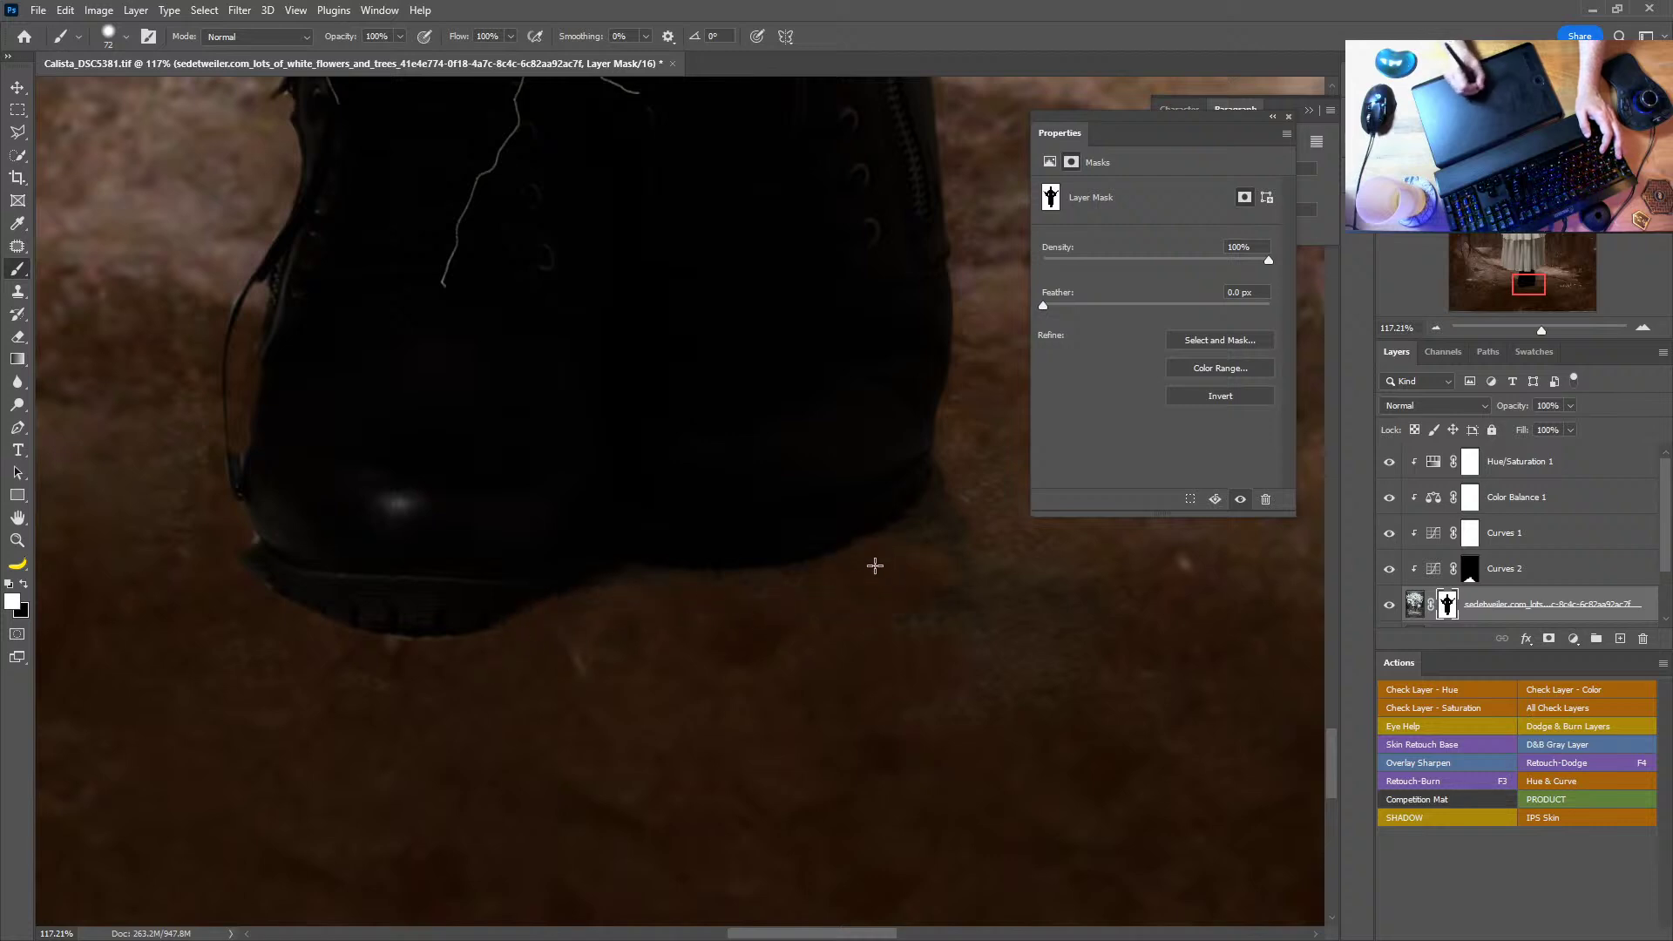
pyautogui.moveTo(1150, 664); pyautogui.dragTo(733, 723)
pyautogui.moveTo(765, 642); pyautogui.dragTo(788, 642)
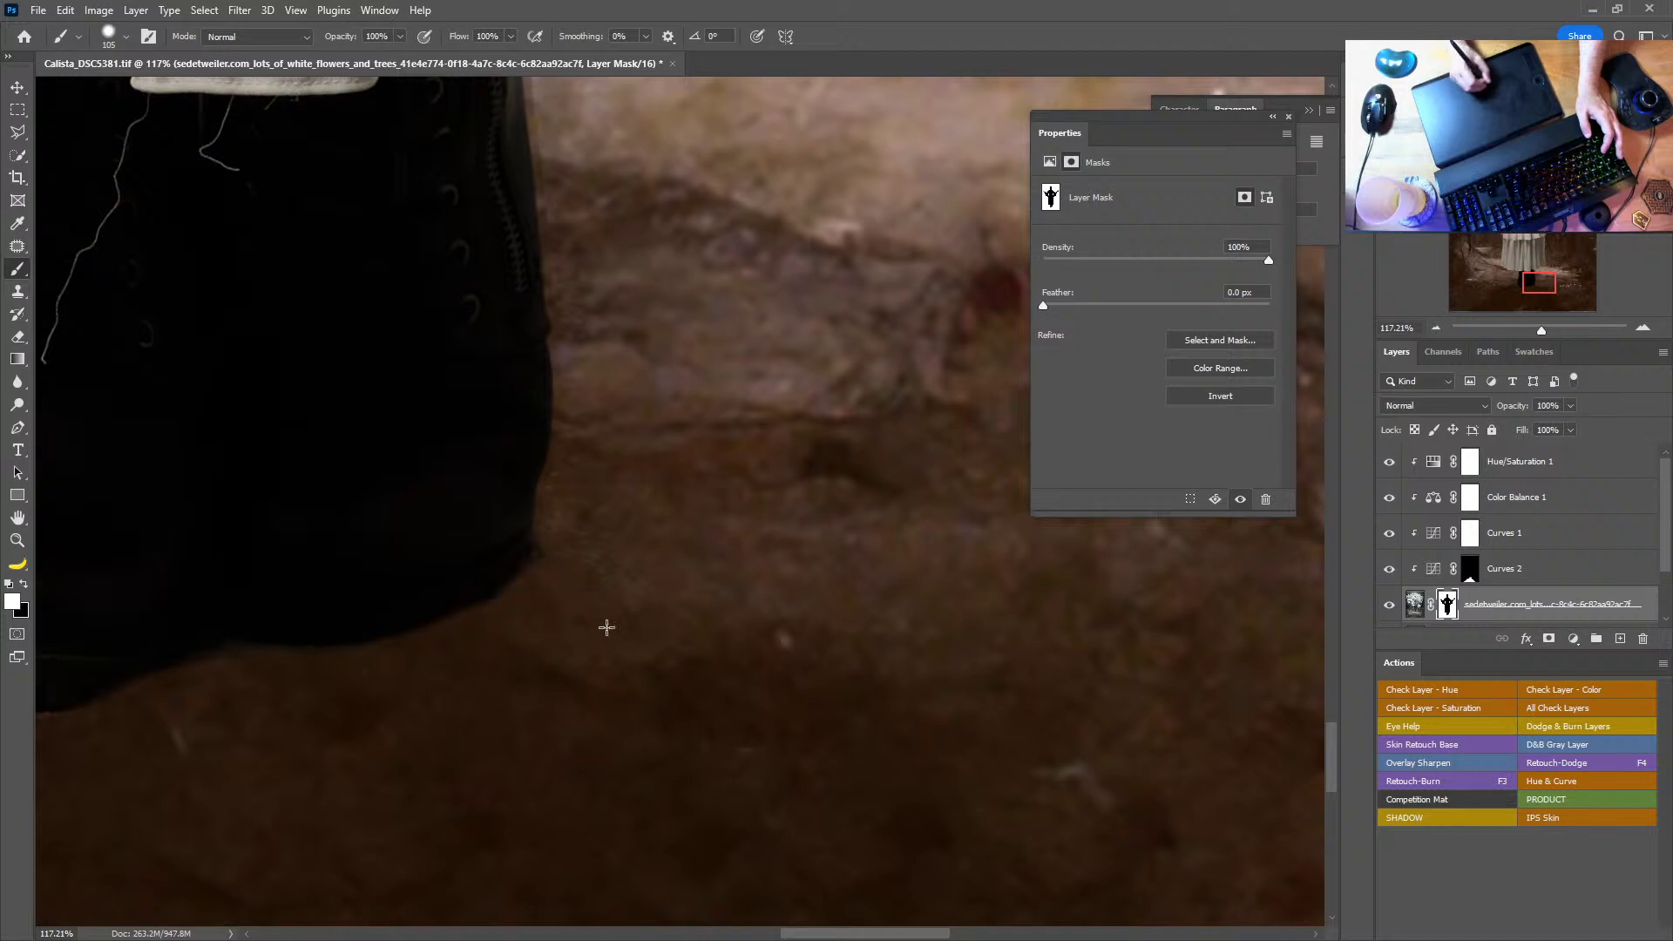
pyautogui.moveTo(583, 436); pyautogui.dragTo(881, 639)
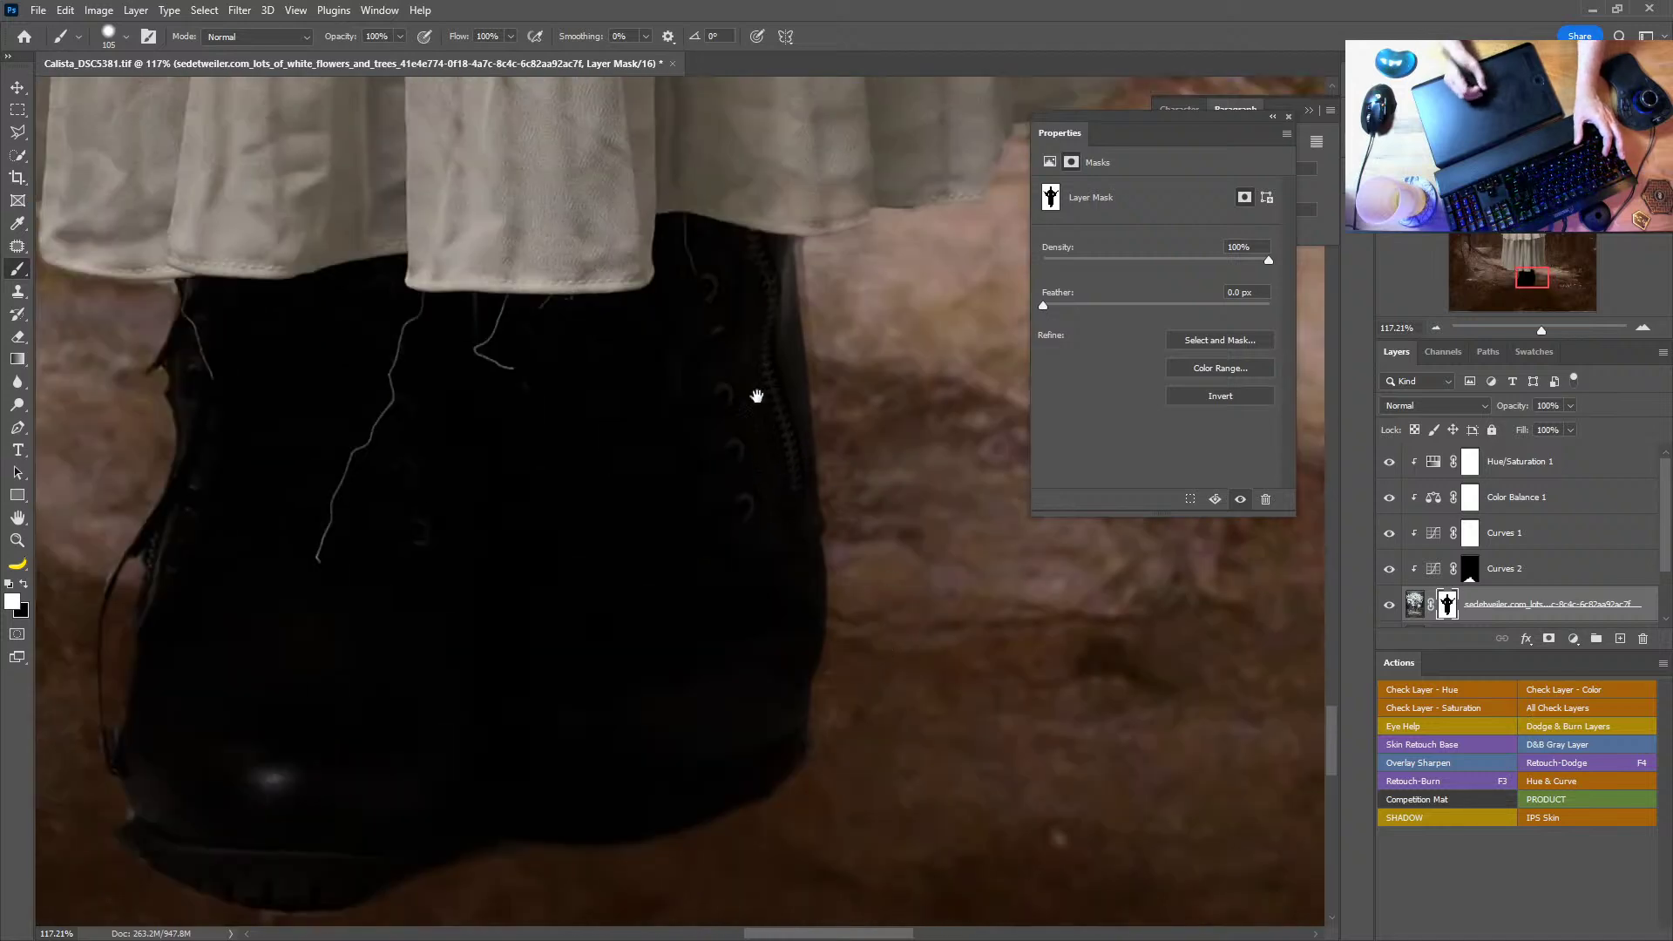
pyautogui.moveTo(665, 458); pyautogui.dragTo(693, 478)
# Step: Review the whole composite, checking the raised arm's sleeve edge and the cleaned boots up close
pyautogui.press('z')
pyautogui.hotkey('ctrl', '0')
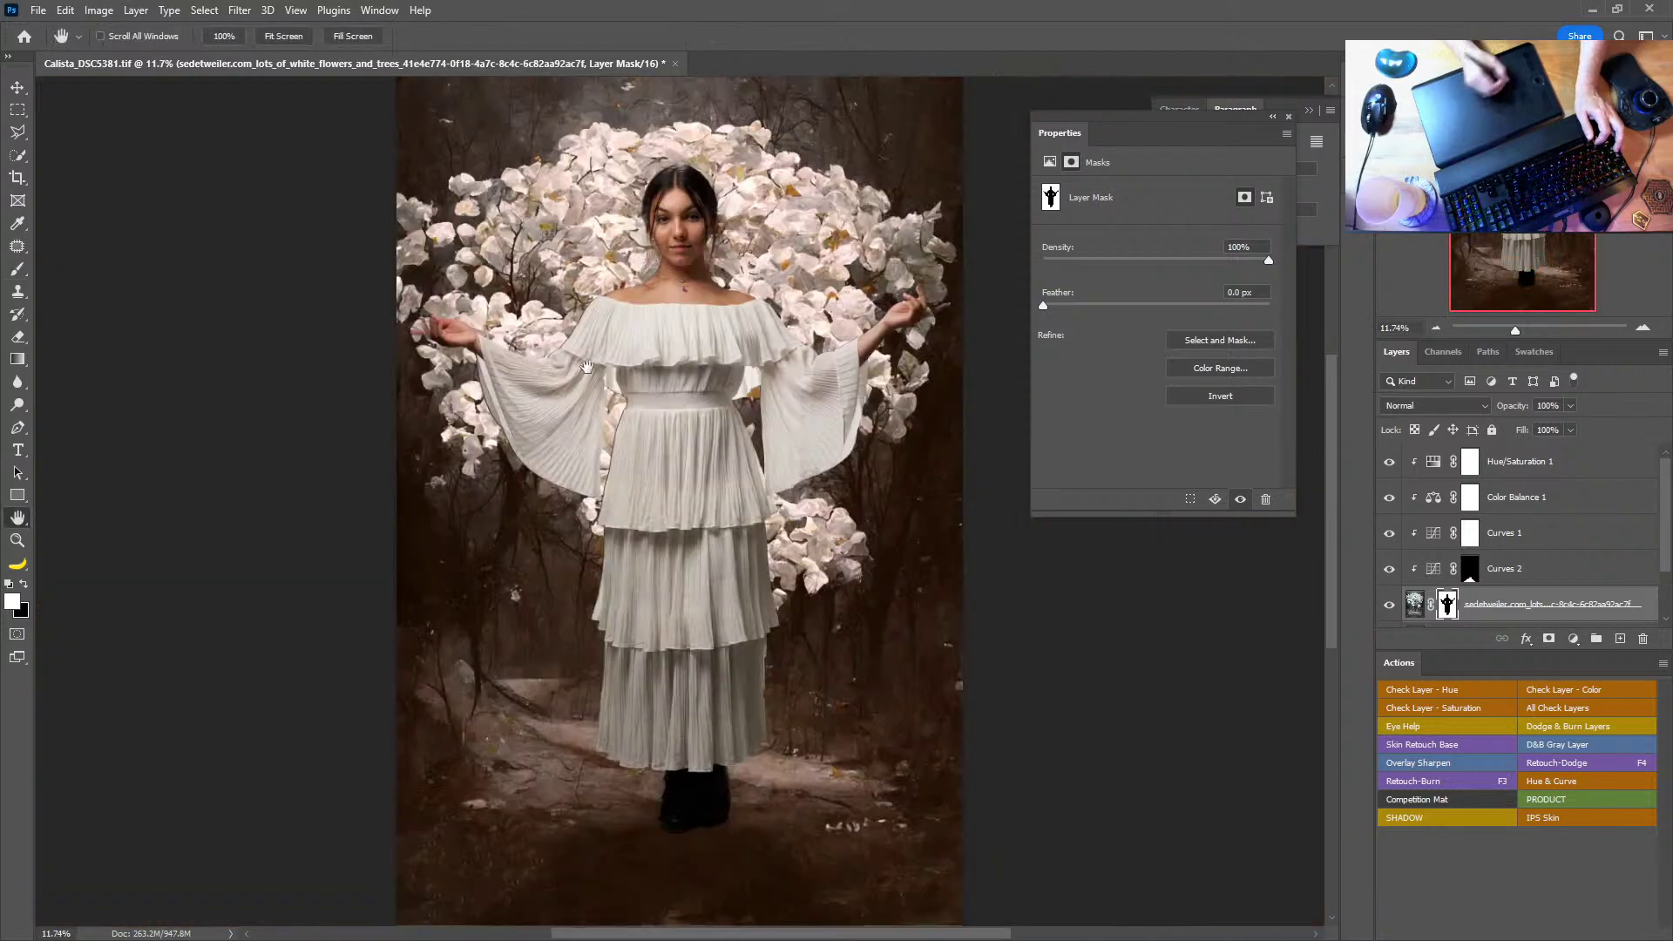
pyautogui.moveTo(805, 325); pyautogui.dragTo(877, 437)
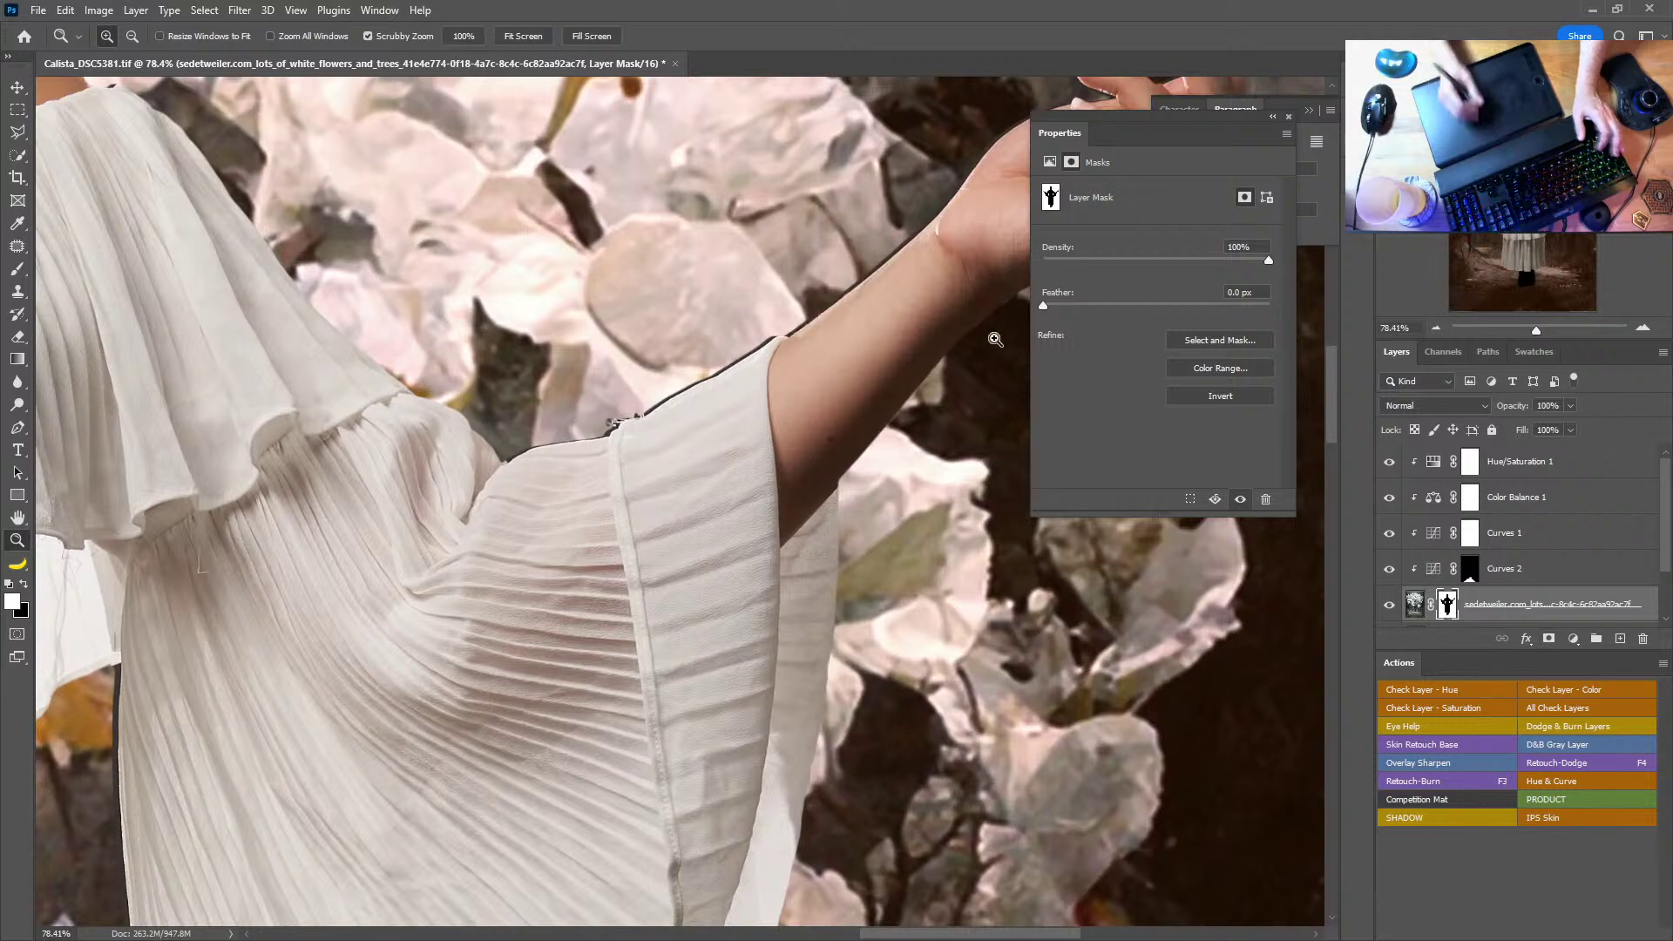
pyautogui.press('v')
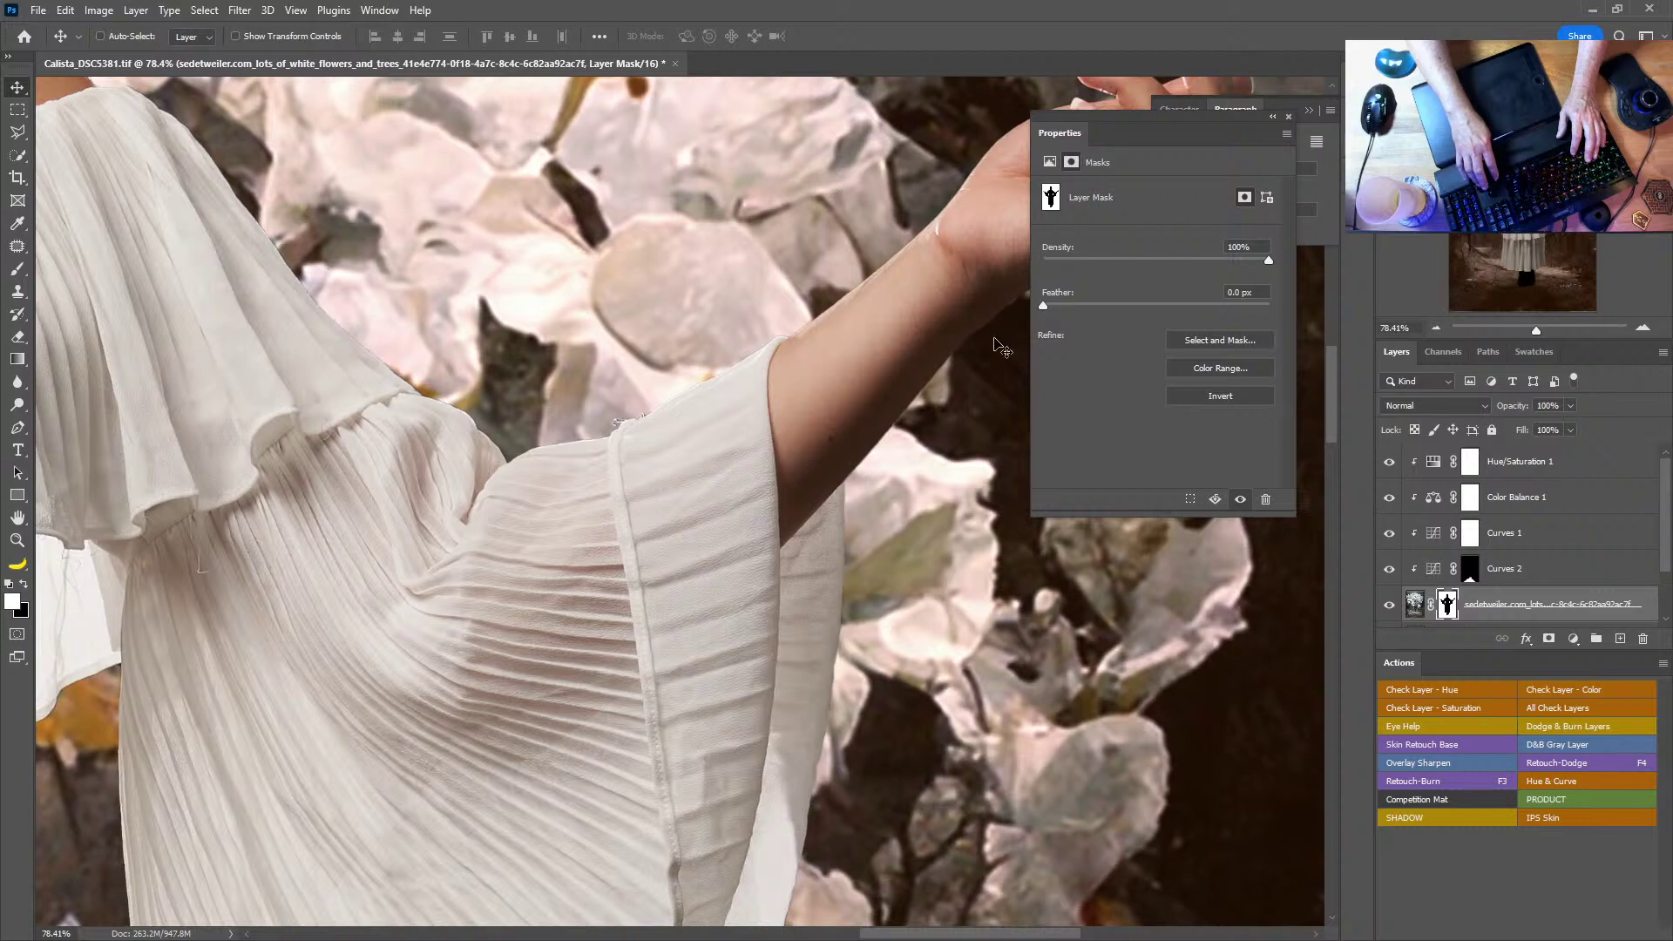
pyautogui.moveTo(521, 622); pyautogui.dragTo(643, 590)
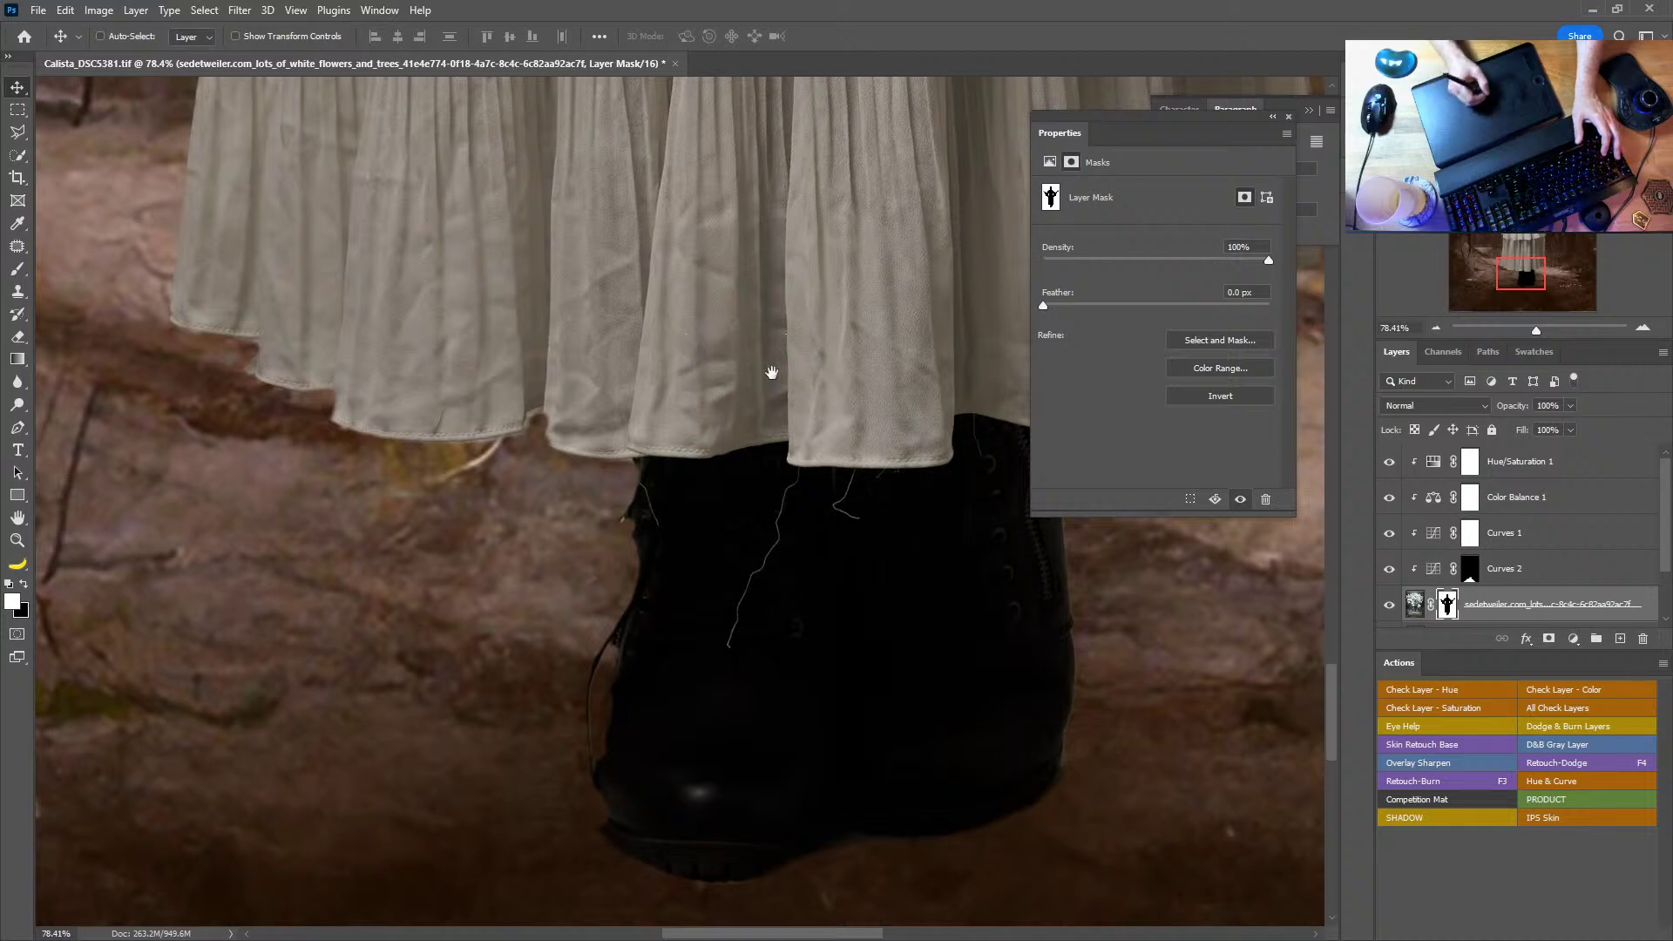
pyautogui.moveTo(771, 372); pyautogui.dragTo(732, 343)
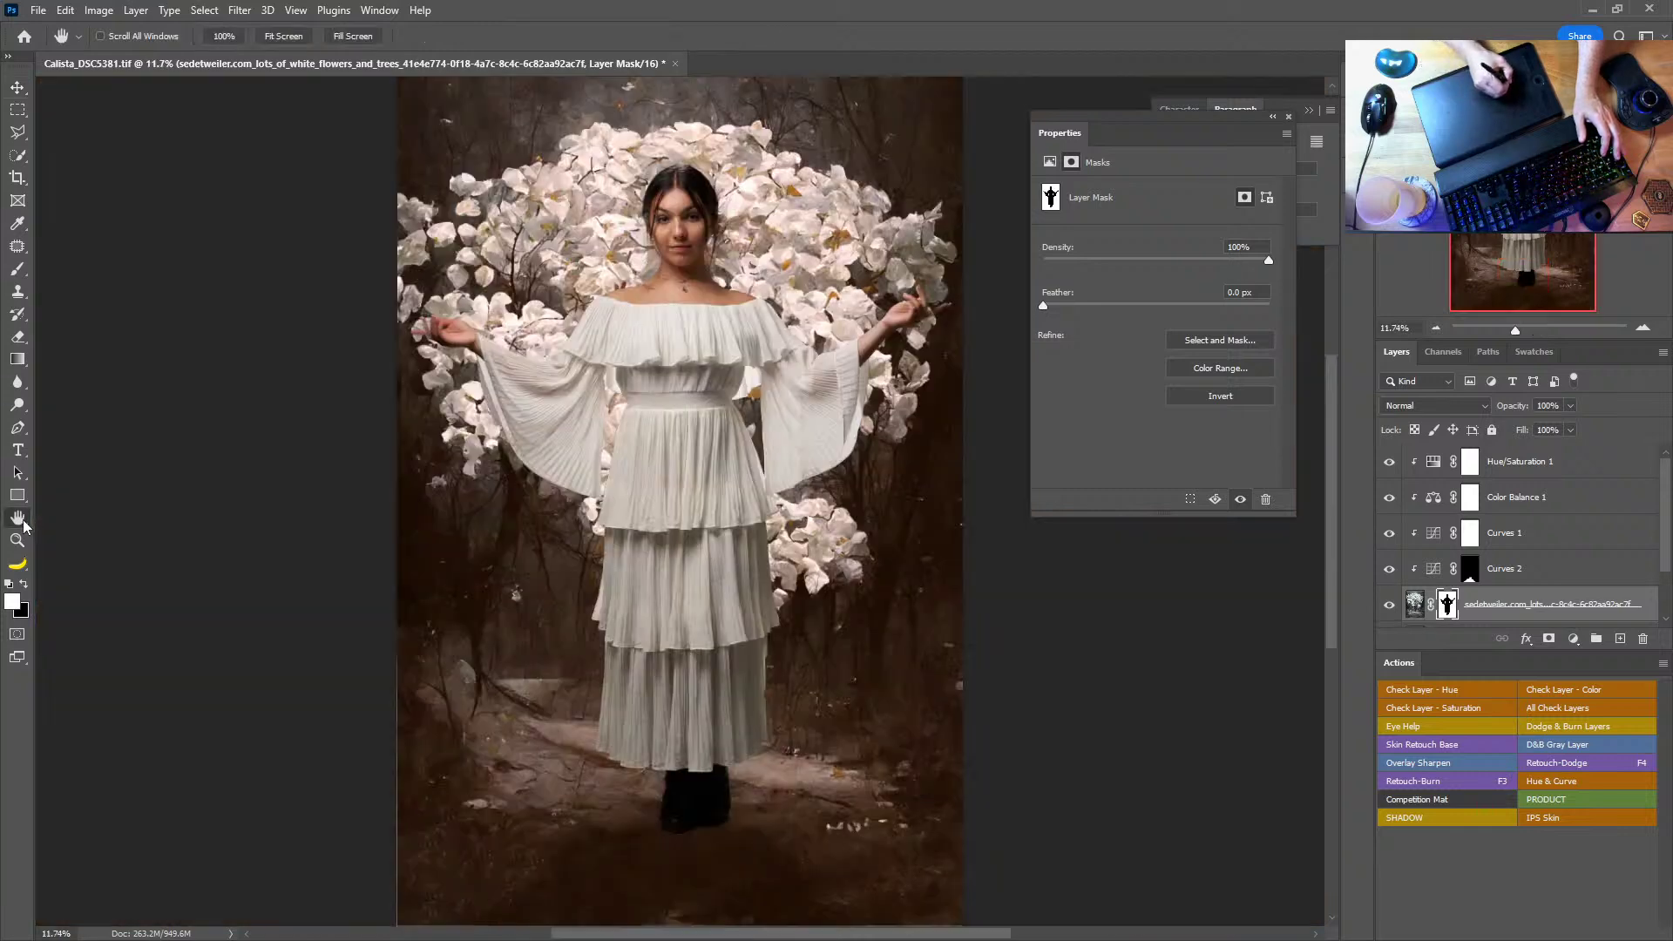
pyautogui.doubleClick(17, 517)
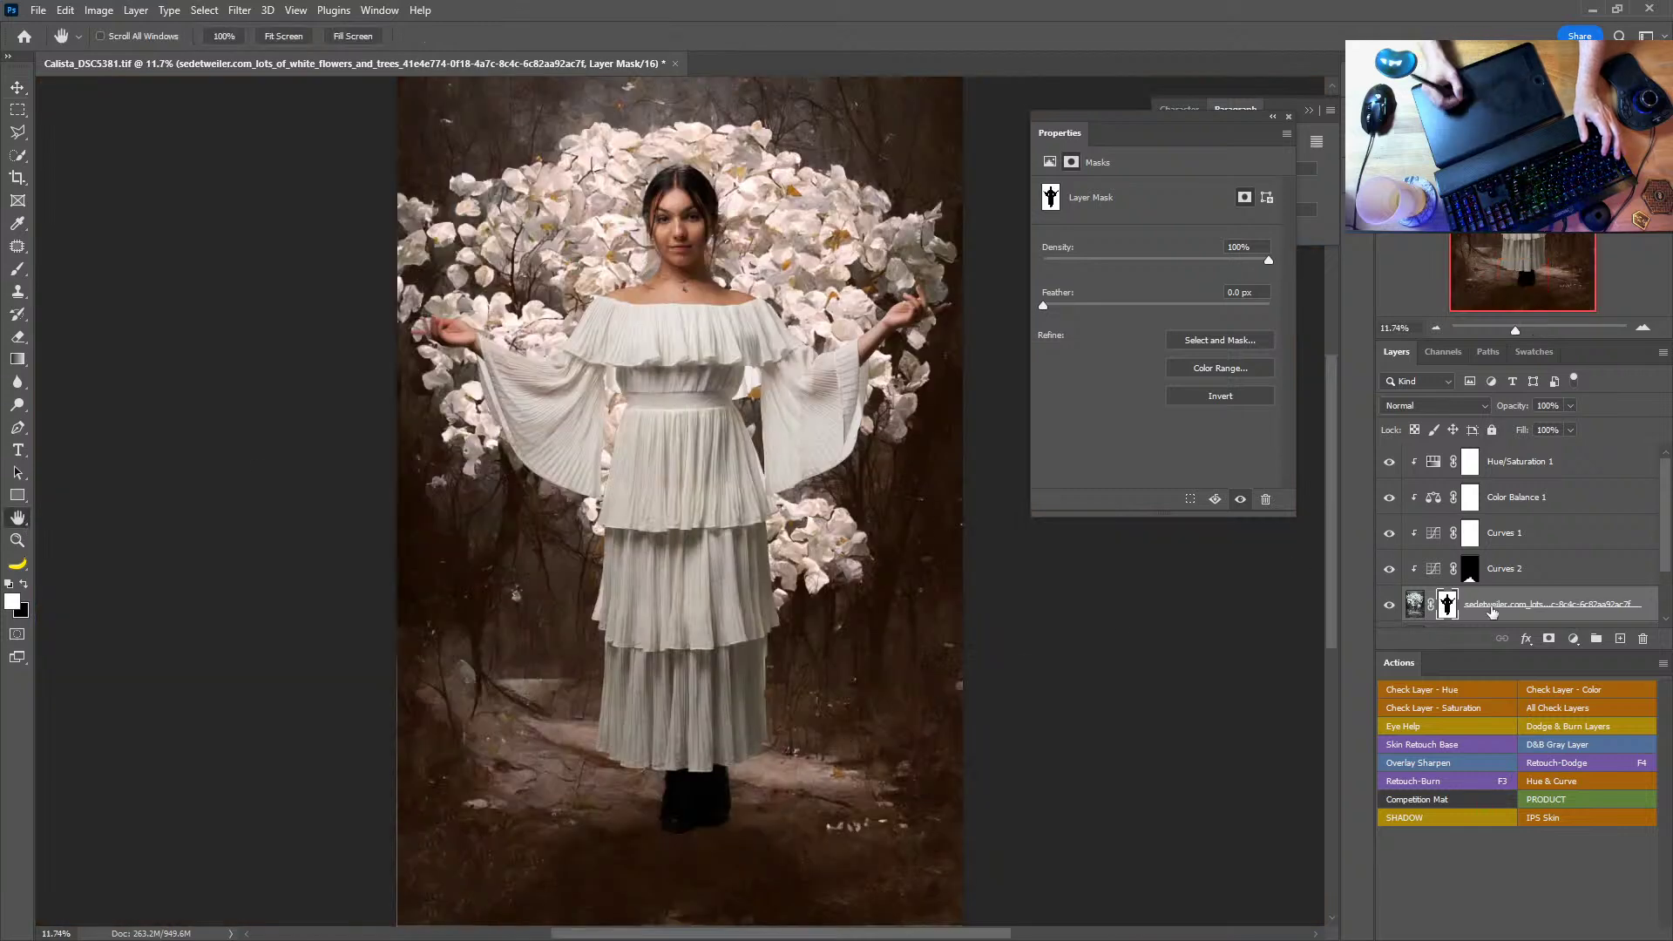
# Step: Duplicate the Curves 2 layer and darken the copy by moving its curve point to input 182, output 61
pyautogui.click(1523, 567)
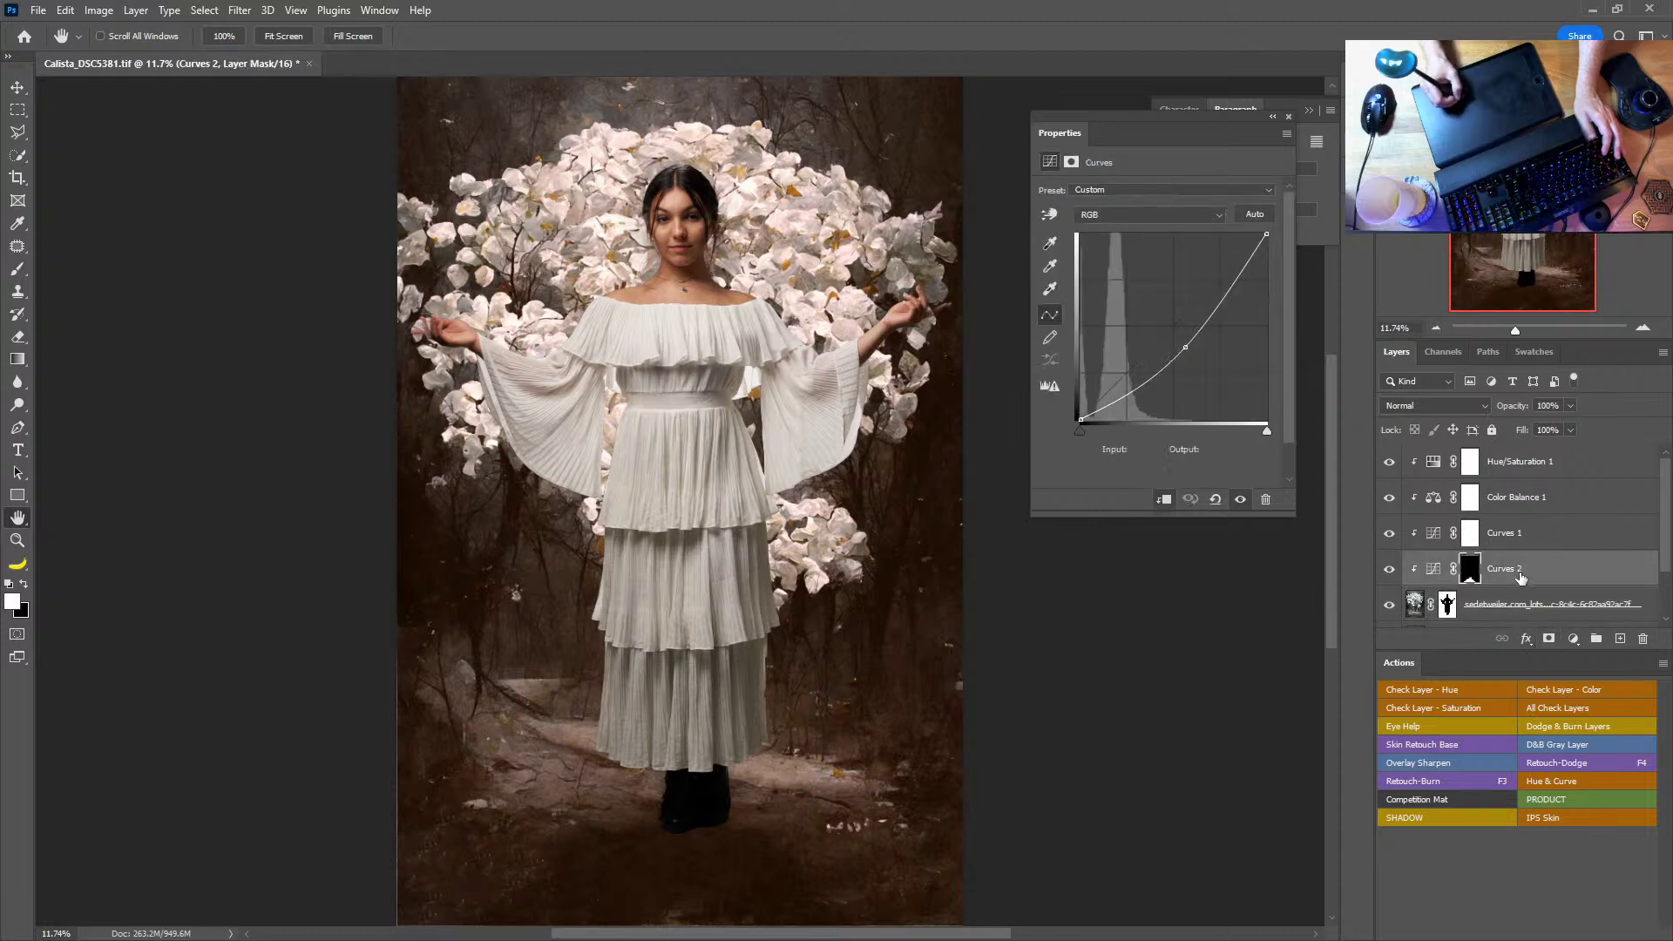
pyautogui.hotkey('ctrl', 'j')
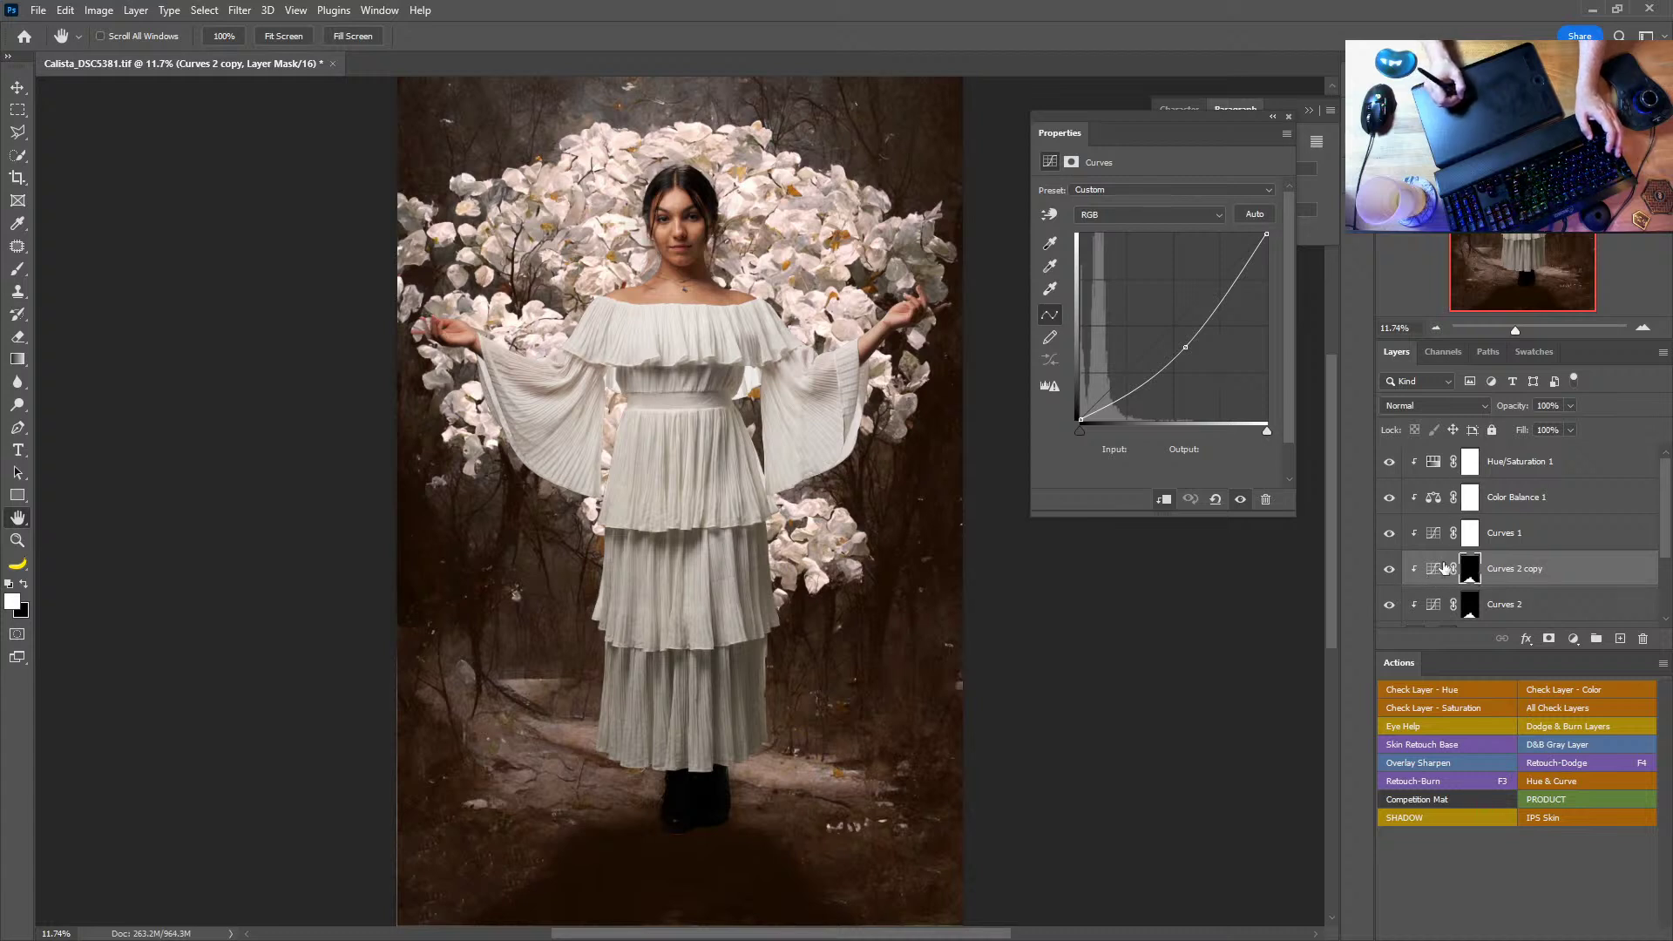
pyautogui.click(1434, 568)
pyautogui.moveTo(1185, 347); pyautogui.dragTo(1213, 374)
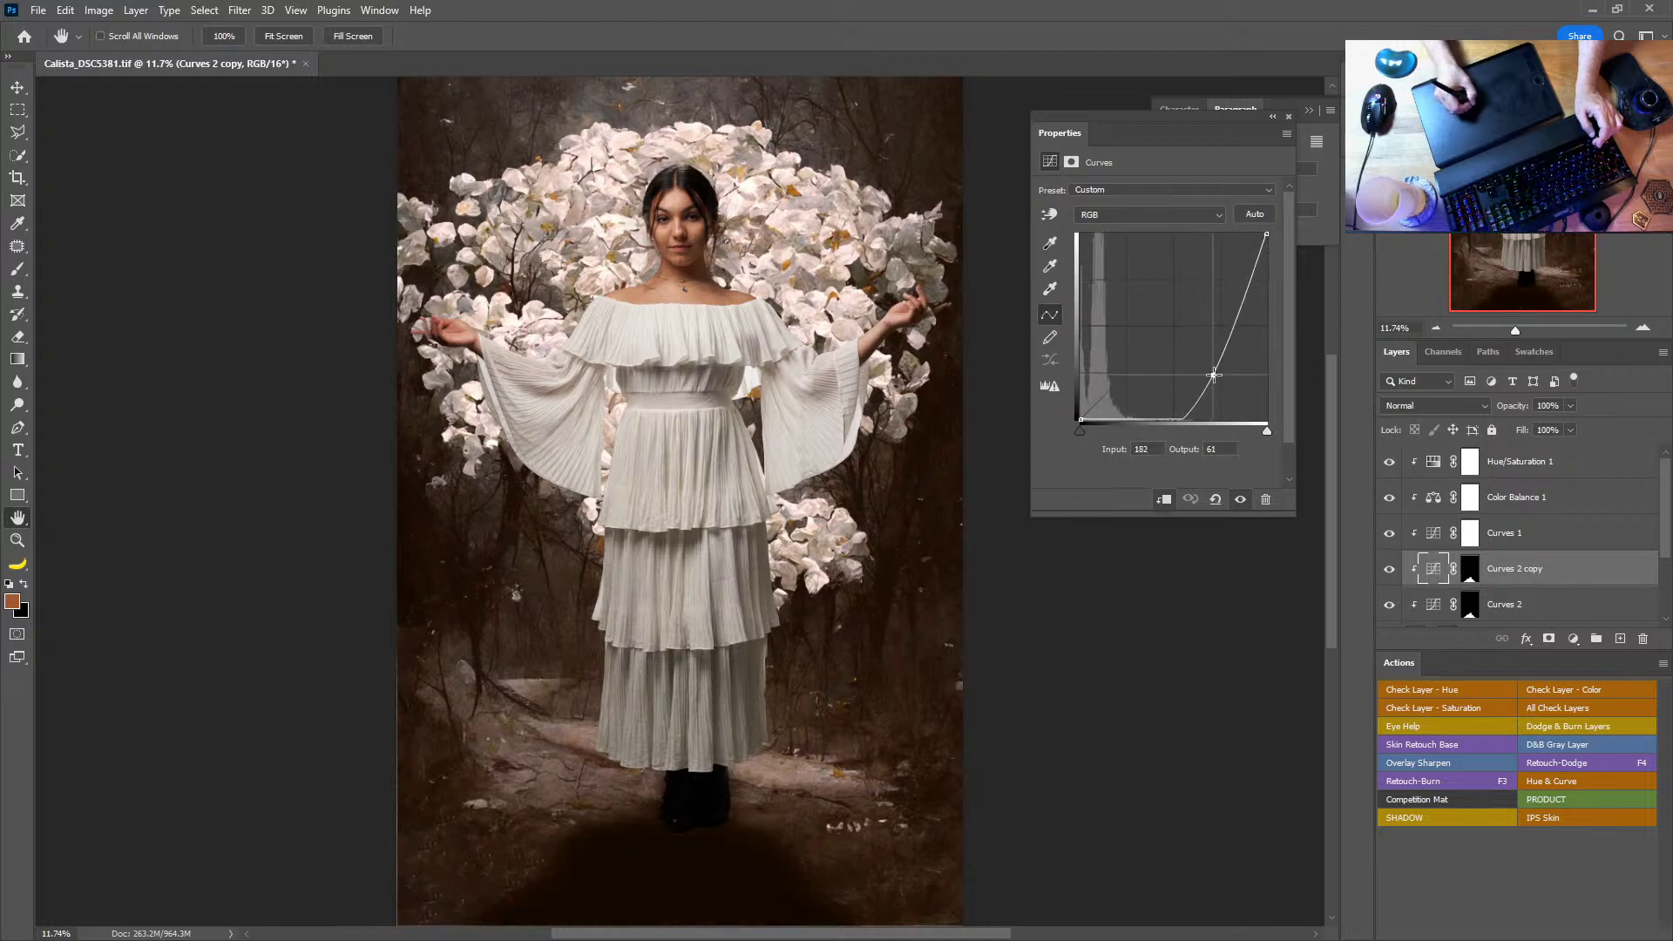
pyautogui.click(1293, 149)
# Step: Refine the Curves 2 copy around the boots by moving its curve point to a slightly lower input at output 57
pyautogui.press('z')
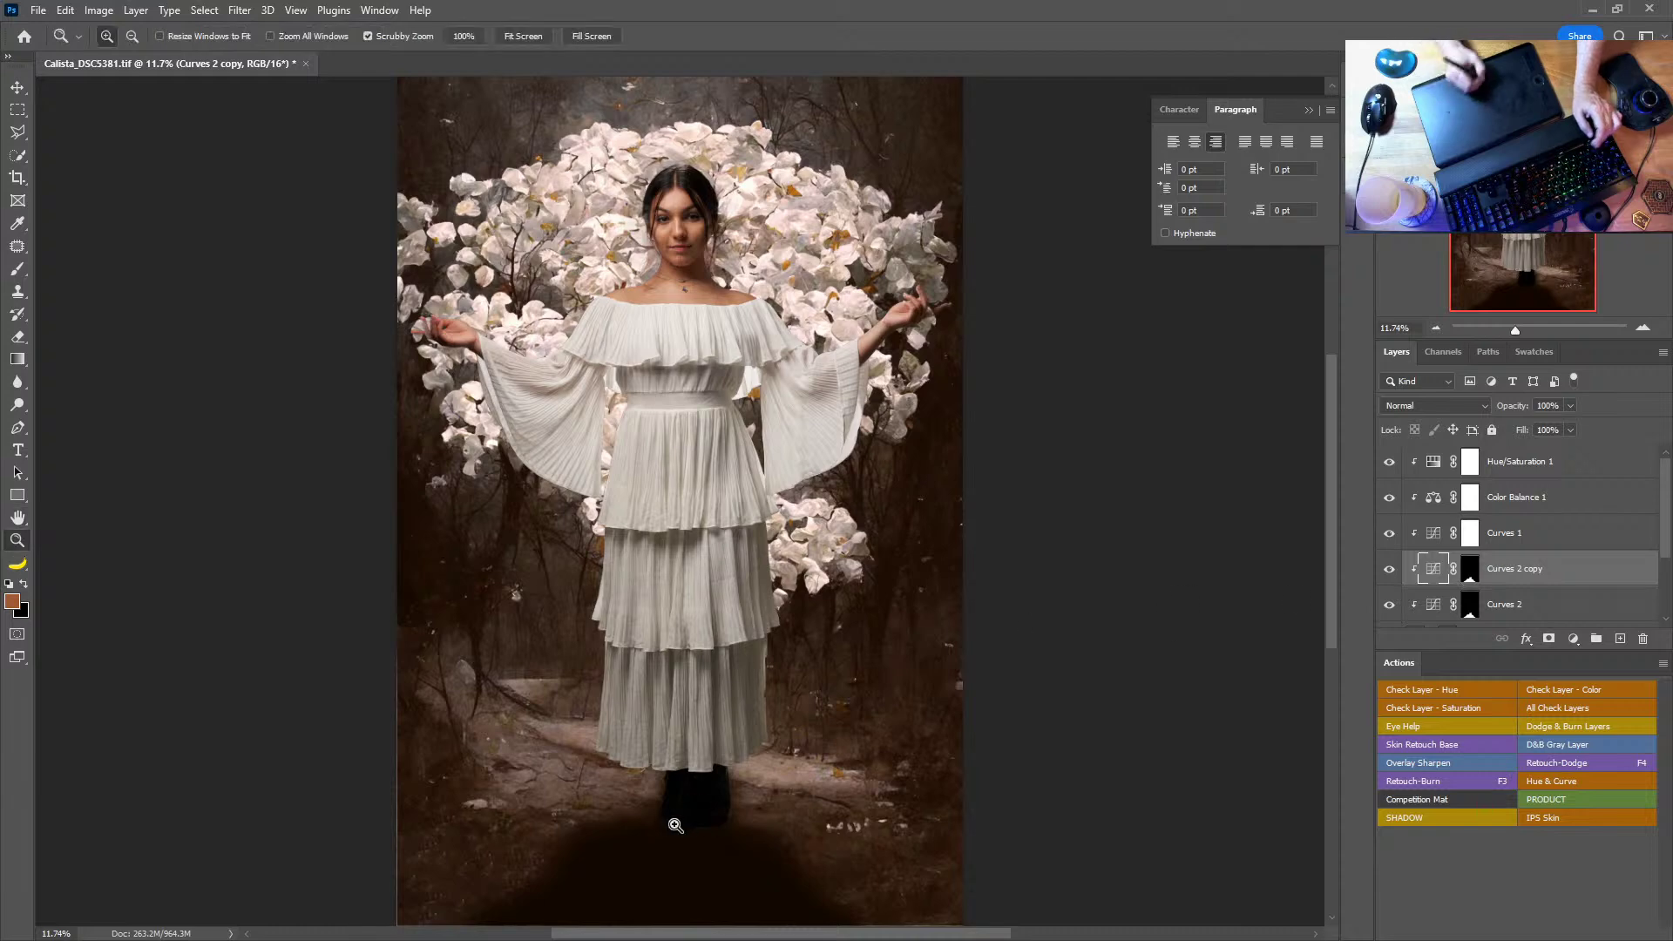
pyautogui.moveTo(788, 830); pyautogui.dragTo(888, 627)
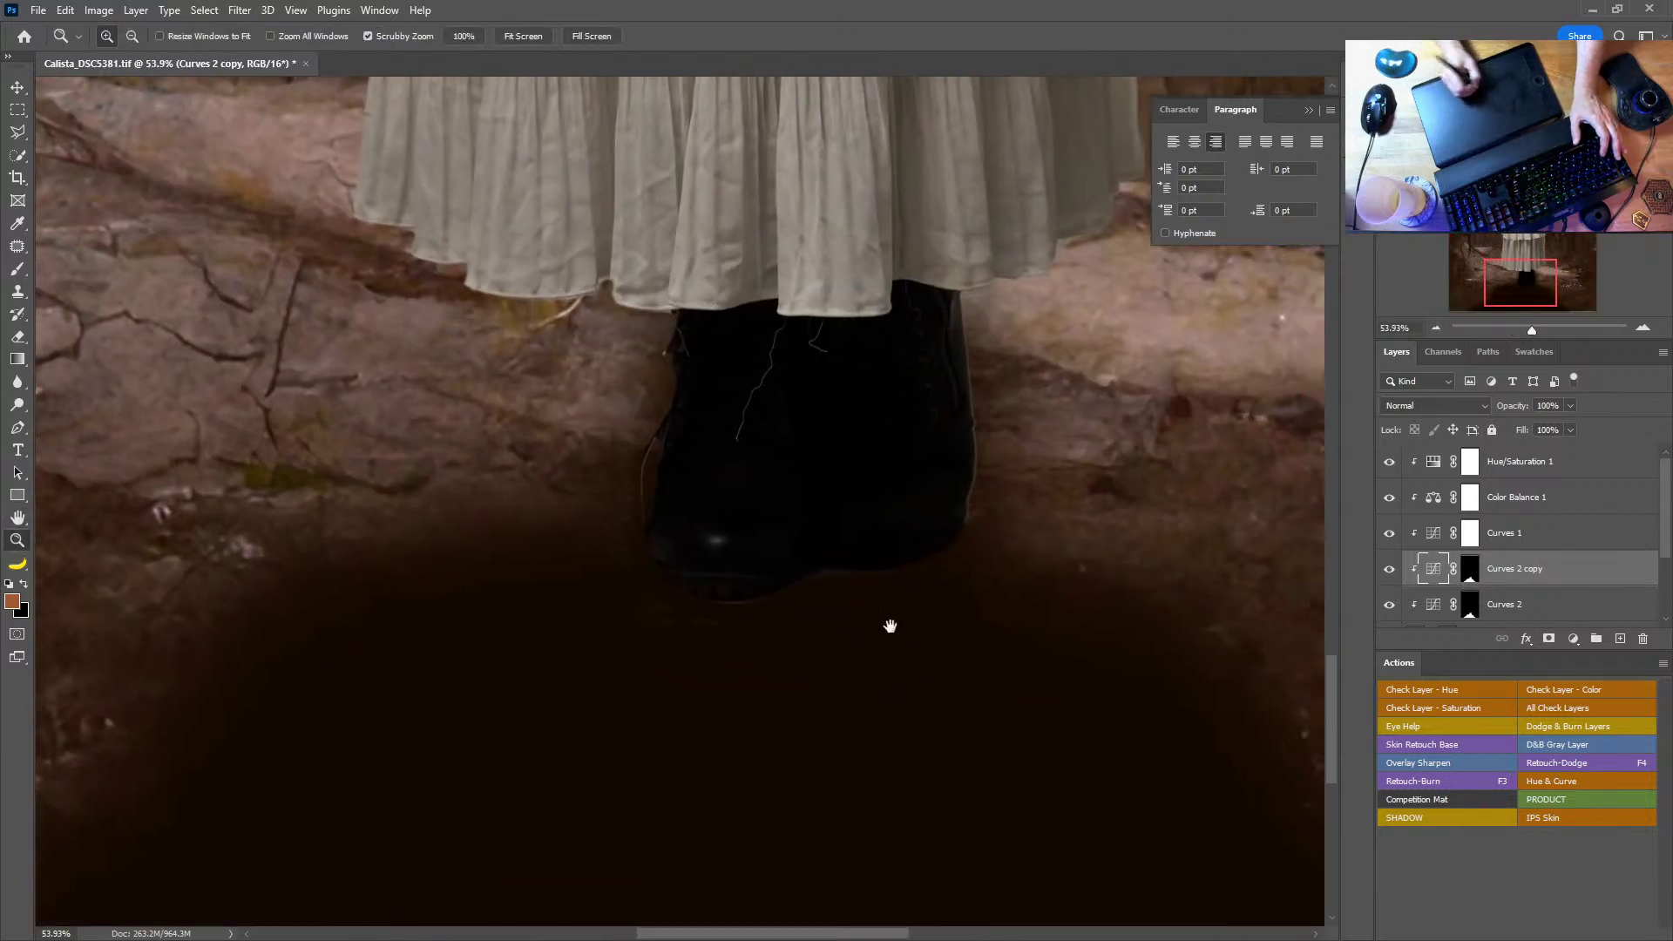
pyautogui.doubleClick(1433, 568)
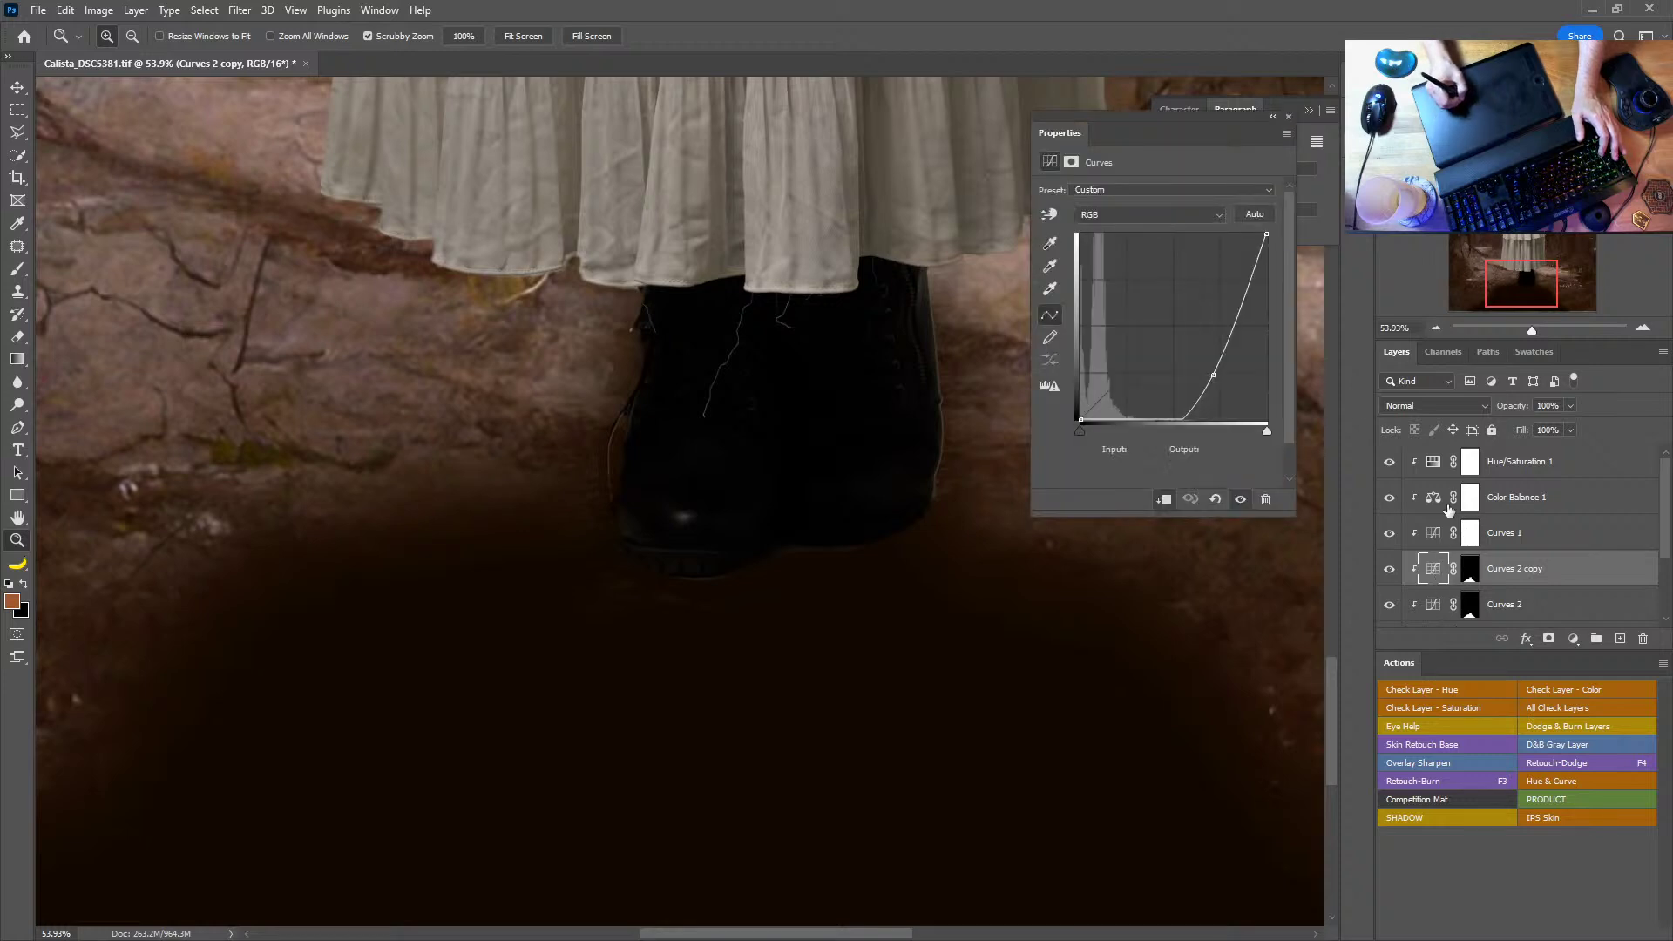
pyautogui.moveTo(1232, 400); pyautogui.dragTo(1211, 380)
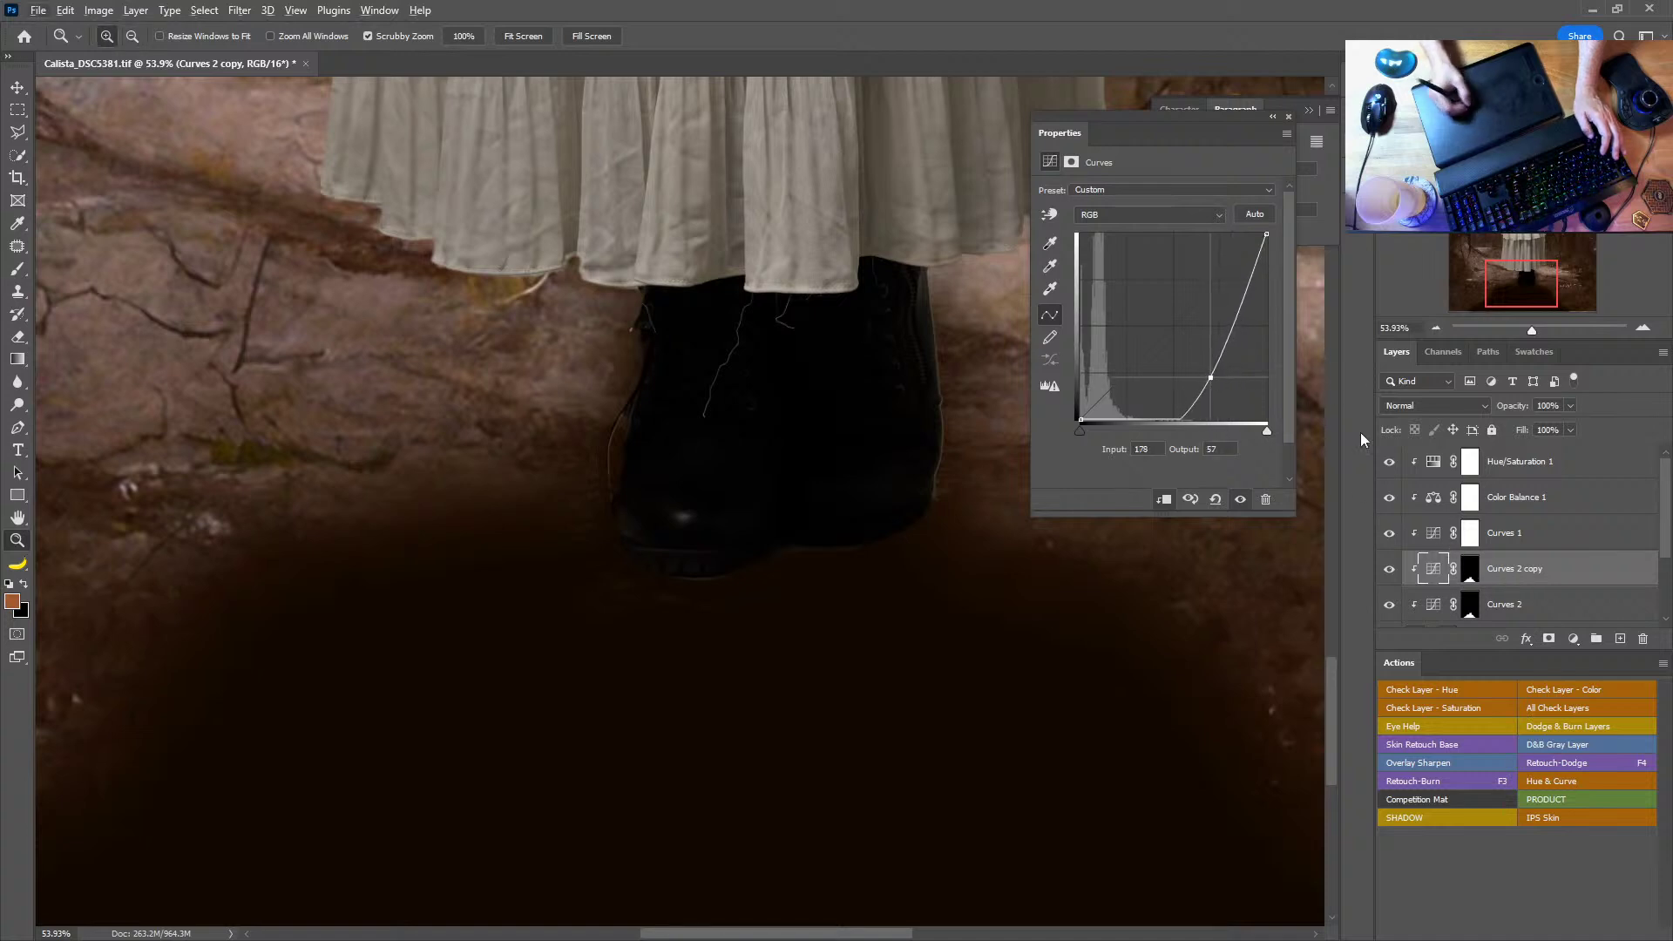
pyautogui.click(1289, 117)
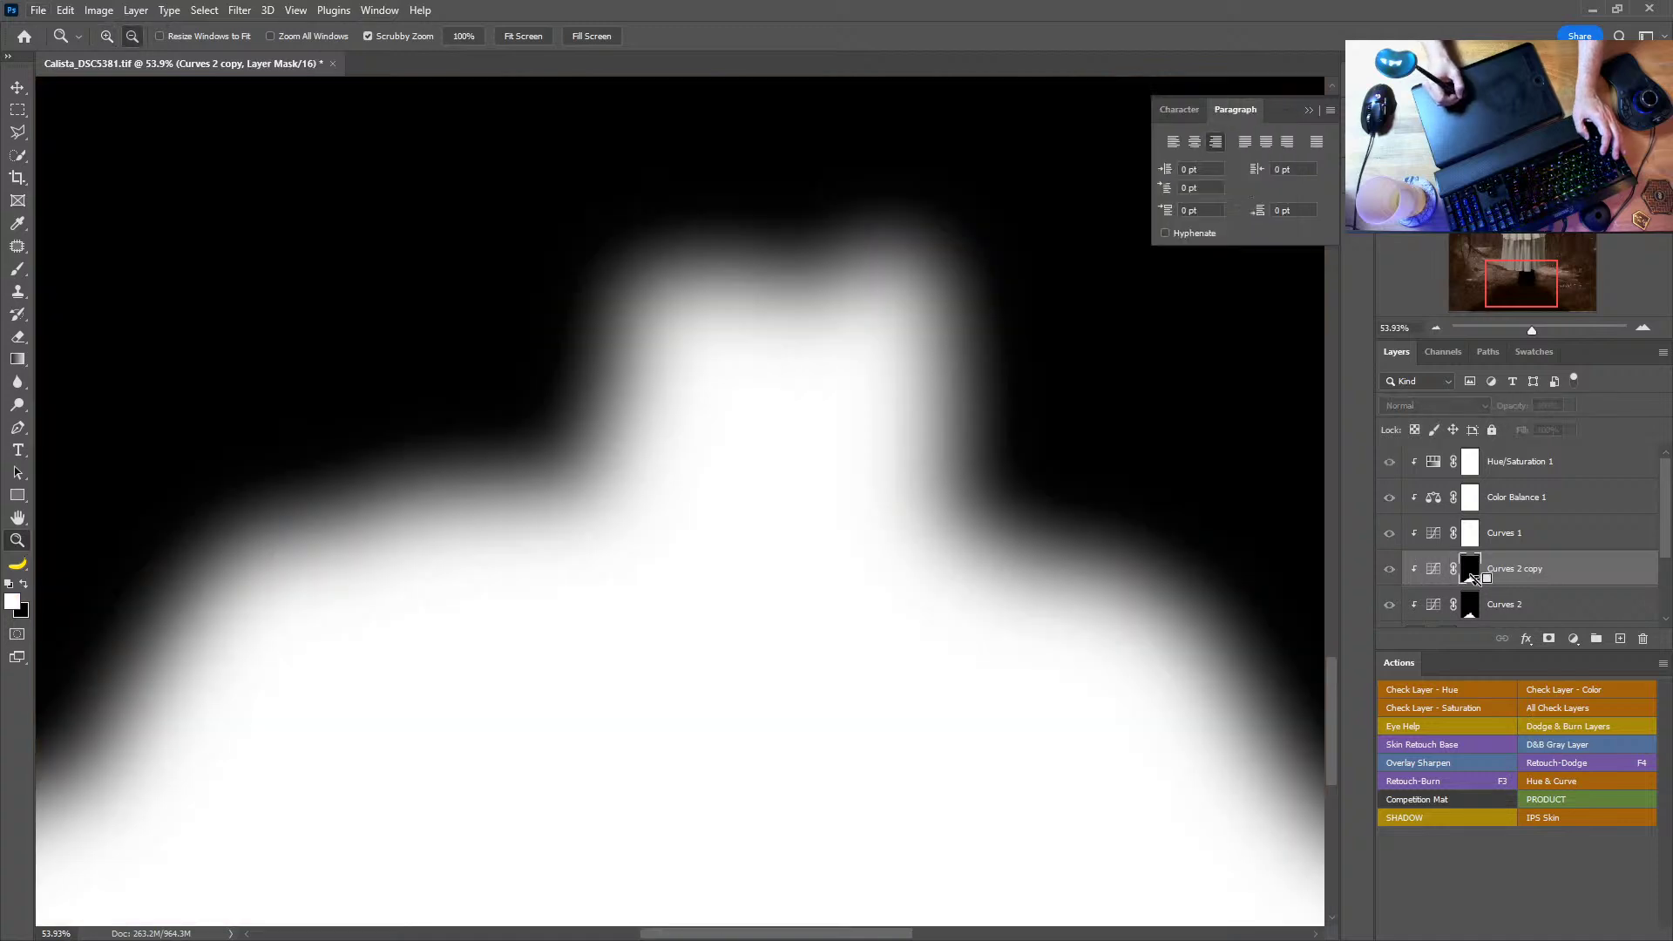
# Step: Inspect the Curves 2 copy's mask on its own, return to the composite and fill the mask with black
pyautogui.keyDown('alt'); pyautogui.click(1469, 570); pyautogui.keyUp('alt')
pyautogui.keyDown('alt'); pyautogui.click(1470, 571); pyautogui.keyUp('alt')
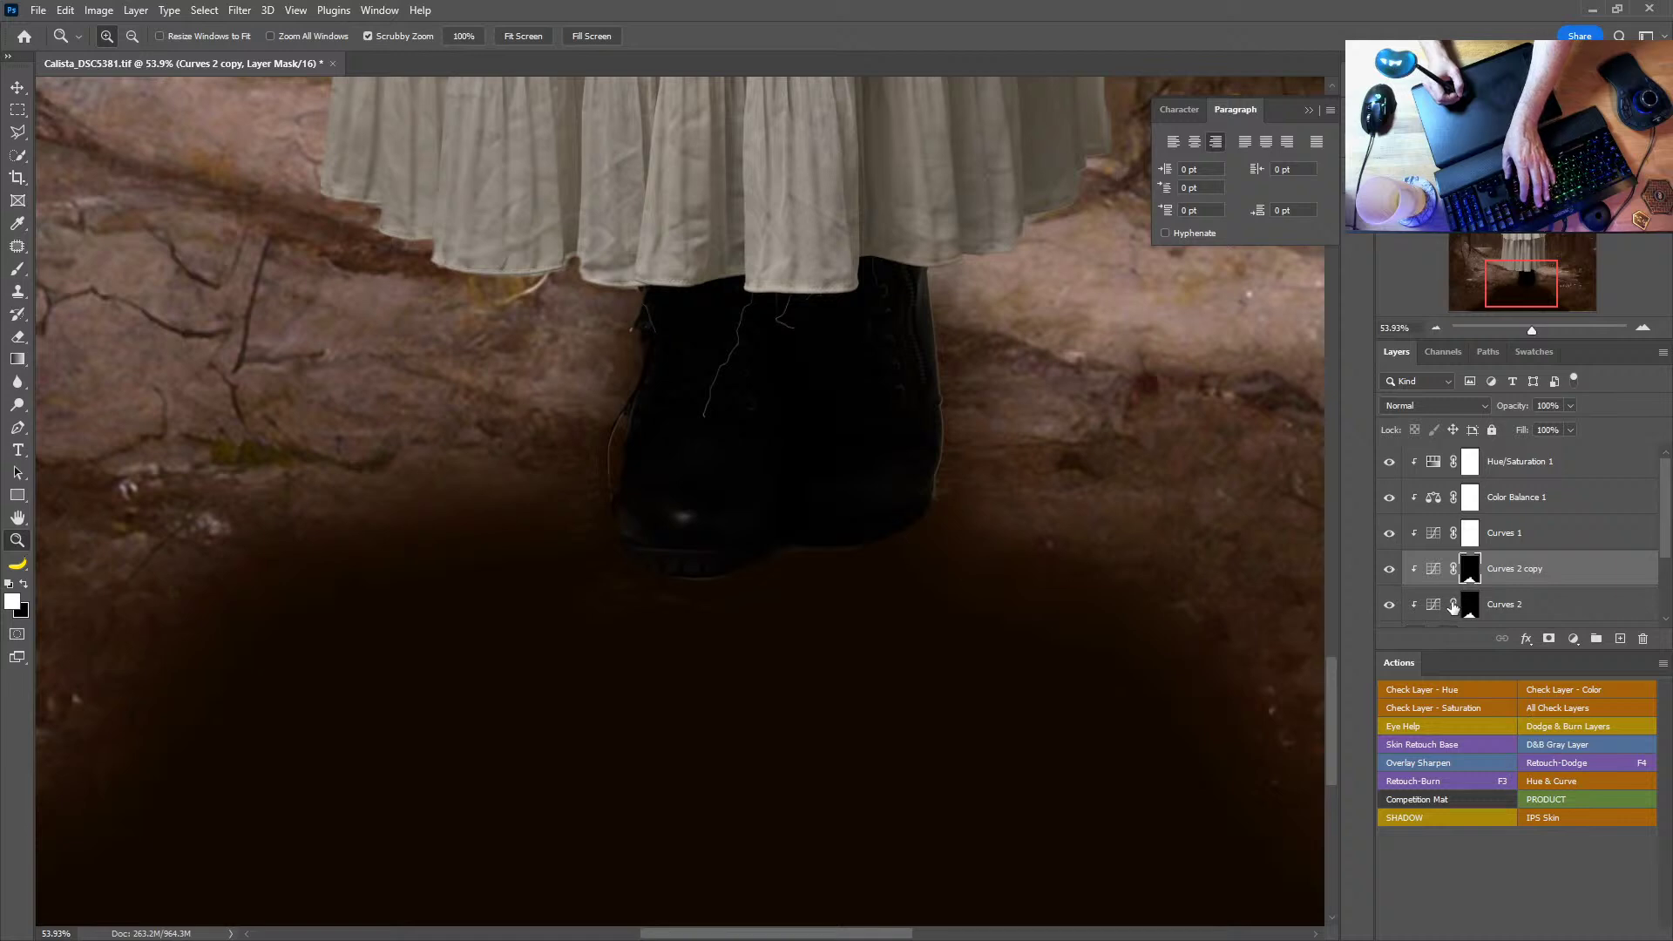
pyautogui.hotkey('ctrl', 'BackSpace')
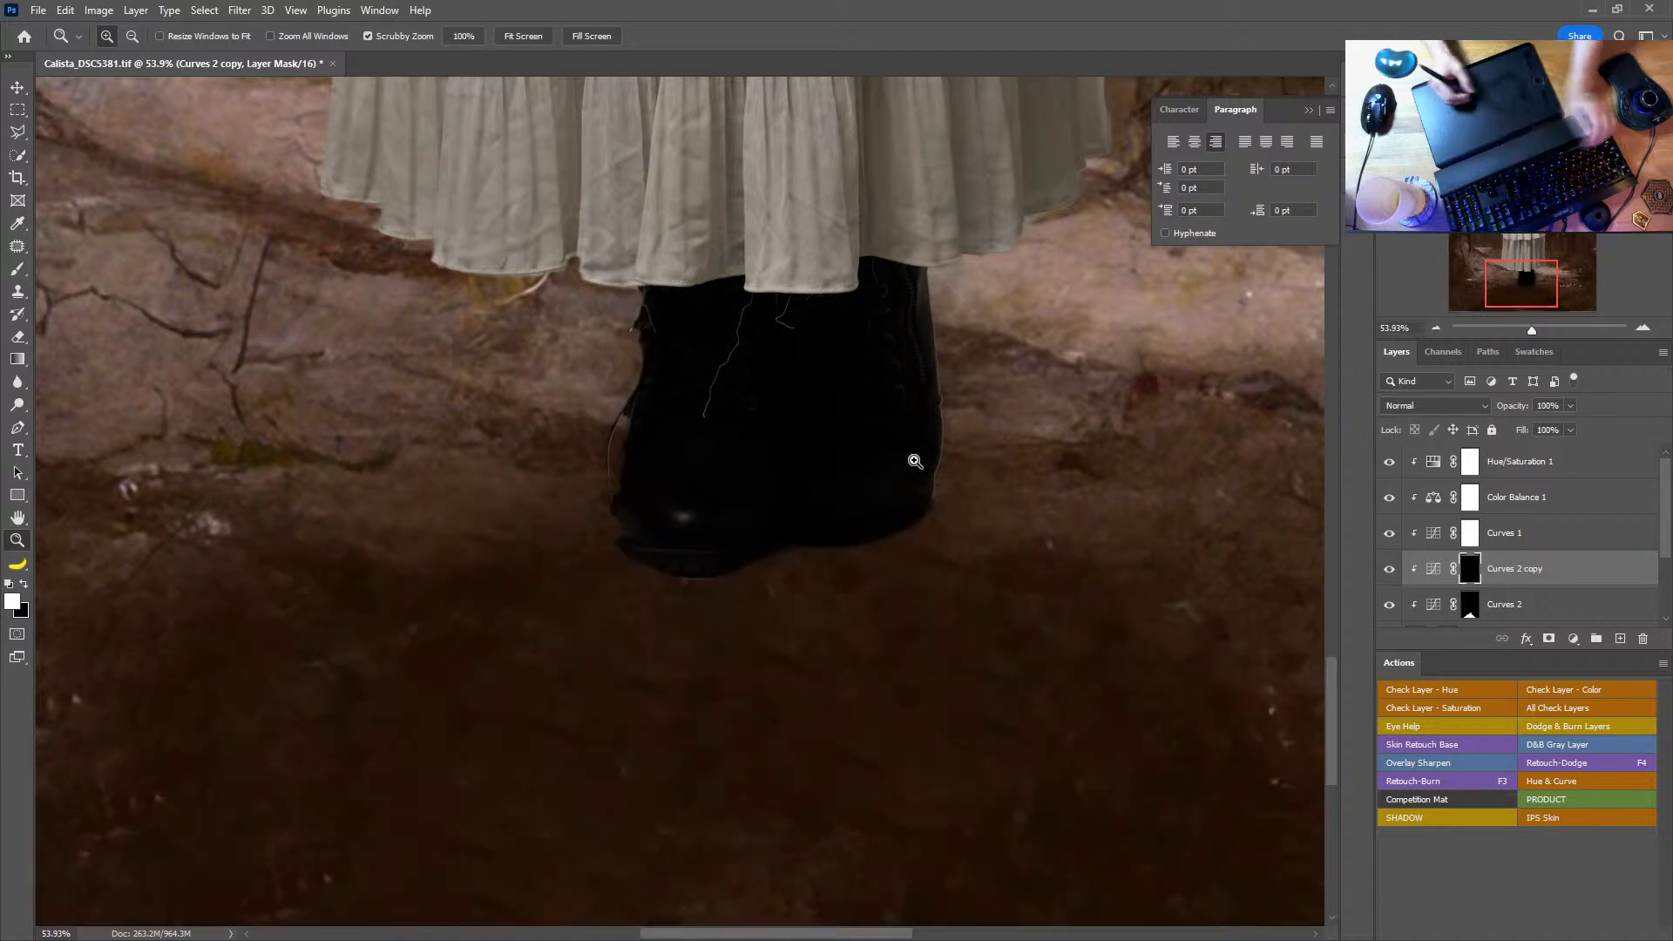
# Step: Paint the Curves 2 copy mask around the boots' soles and side edges, using white to add darkening and black to trim it
pyautogui.press('b')
pyautogui.moveTo(860, 586)
pyautogui.mouseDown()
pyautogui.moveTo(897, 582)
pyautogui.moveTo(831, 541)
pyautogui.mouseUp()
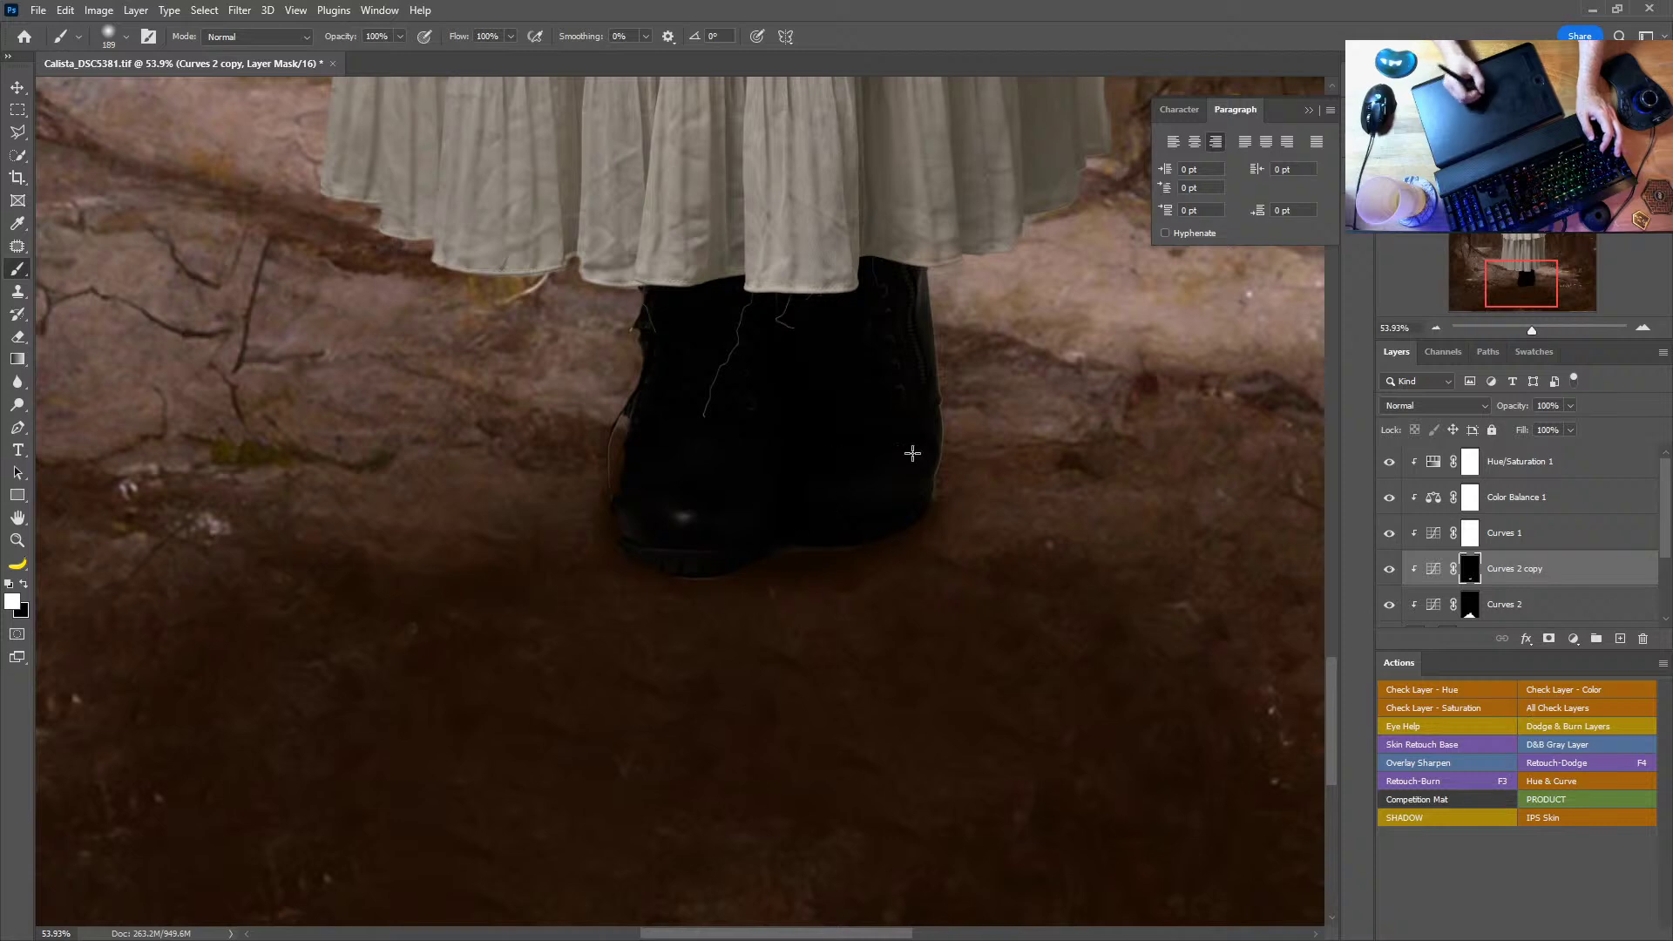
pyautogui.moveTo(952, 404); pyautogui.dragTo(954, 405)
pyautogui.moveTo(819, 542); pyautogui.dragTo(801, 544)
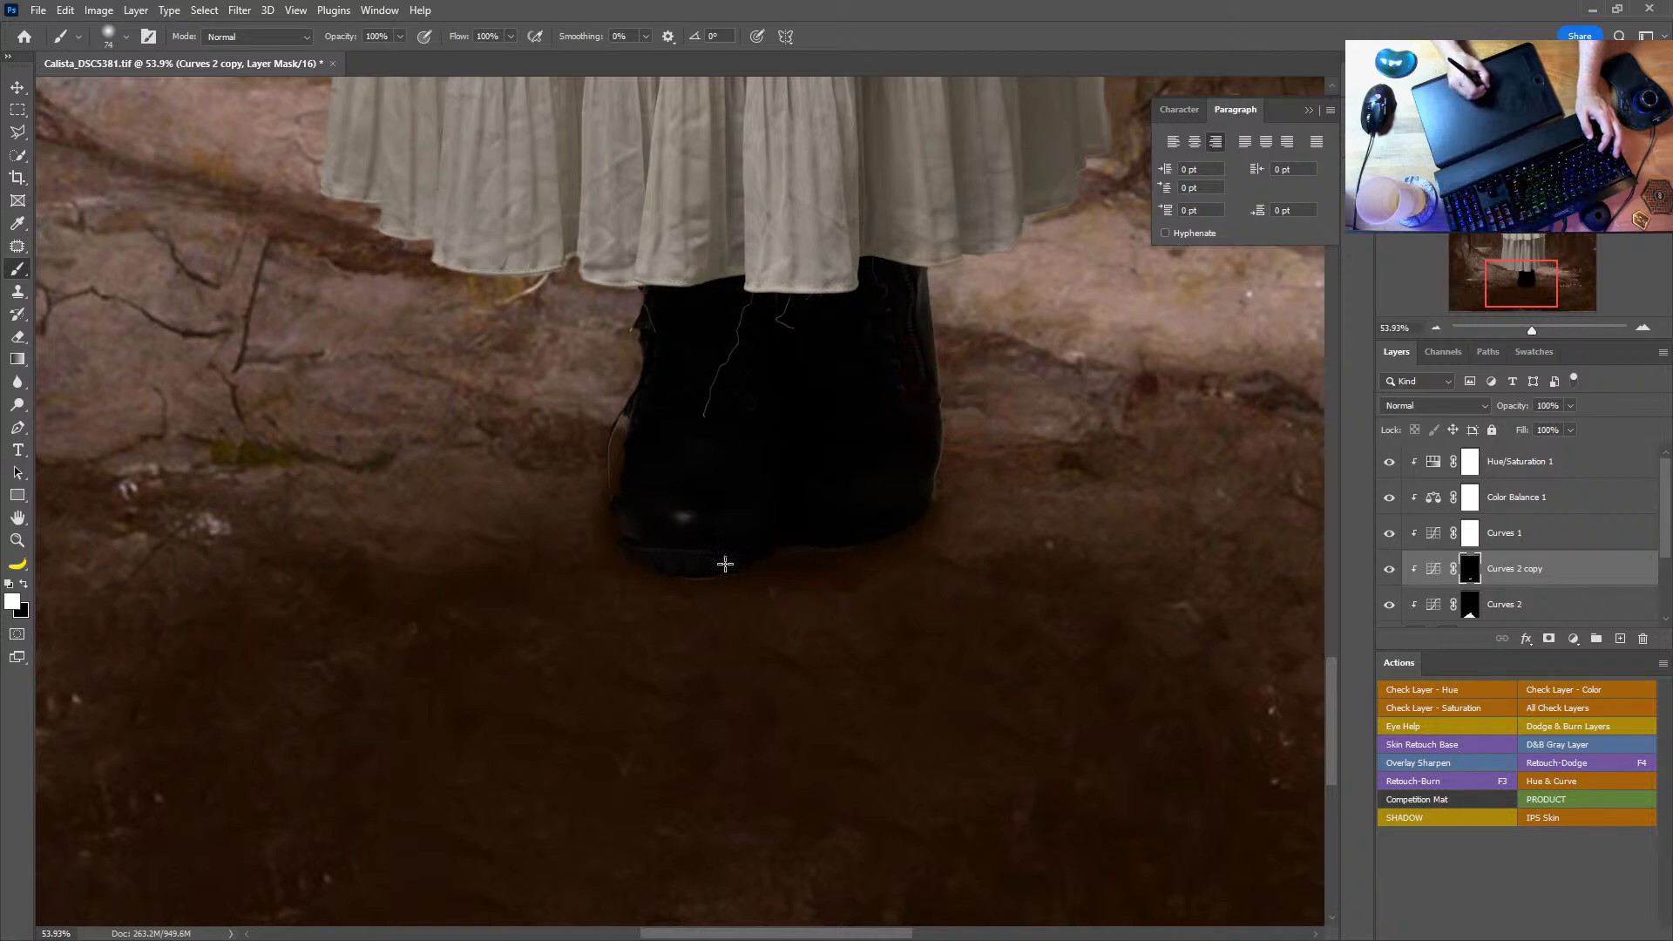
pyautogui.press('x')
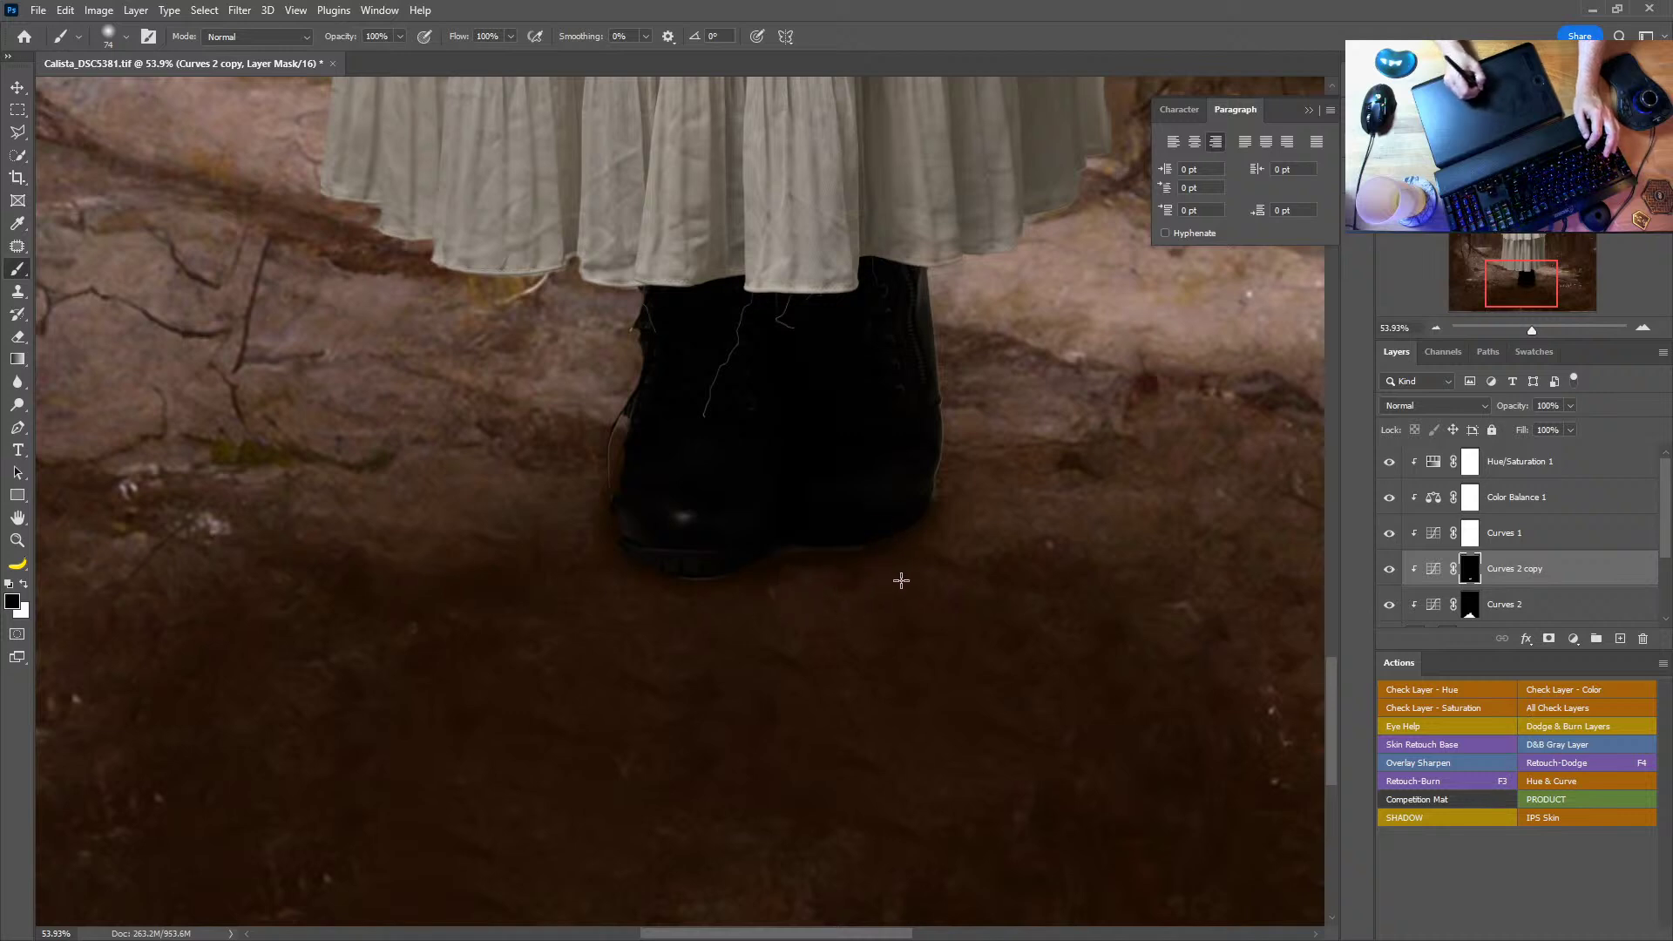
pyautogui.moveTo(878, 586); pyautogui.dragTo(906, 586)
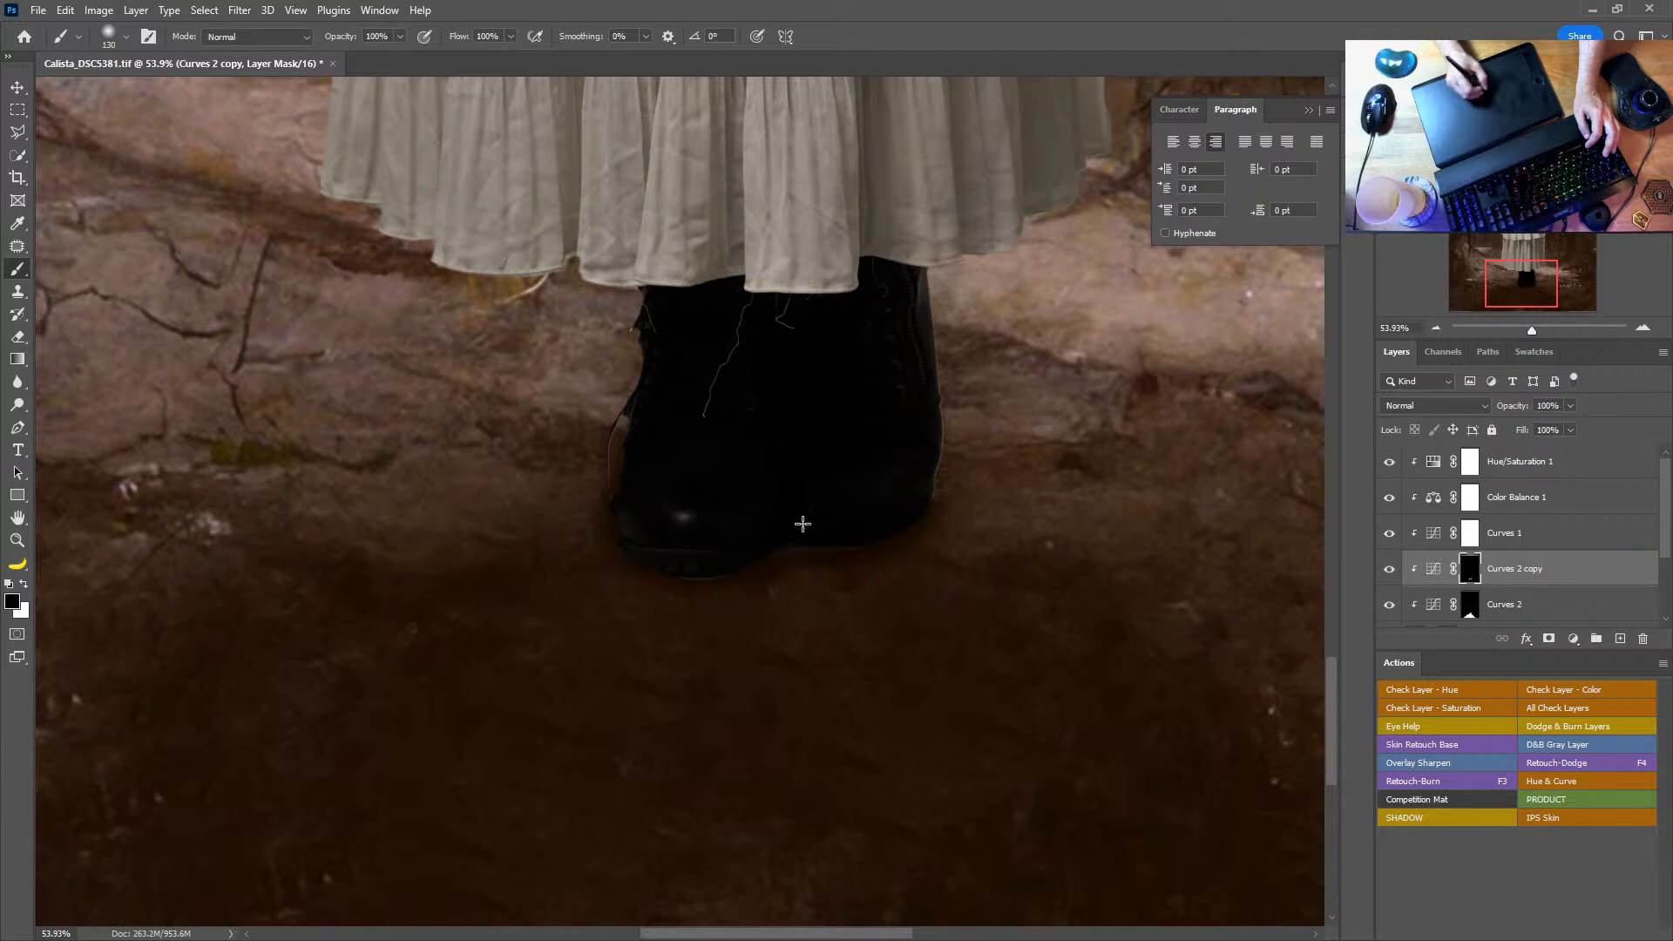
pyautogui.press('x')
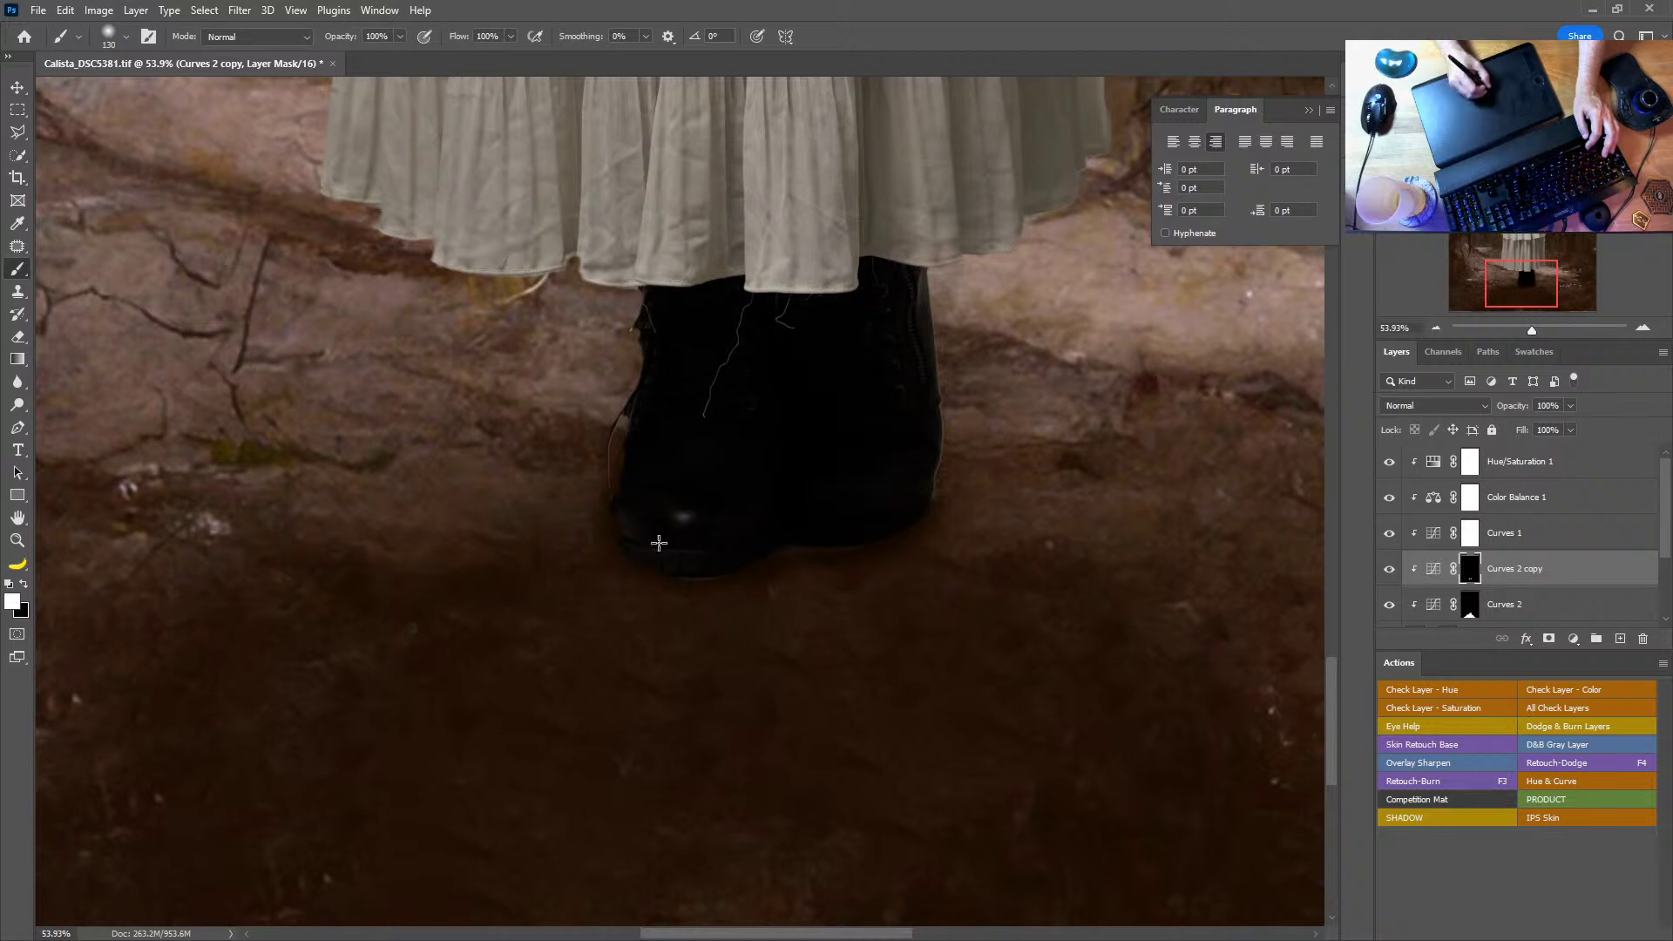
pyautogui.press('x')
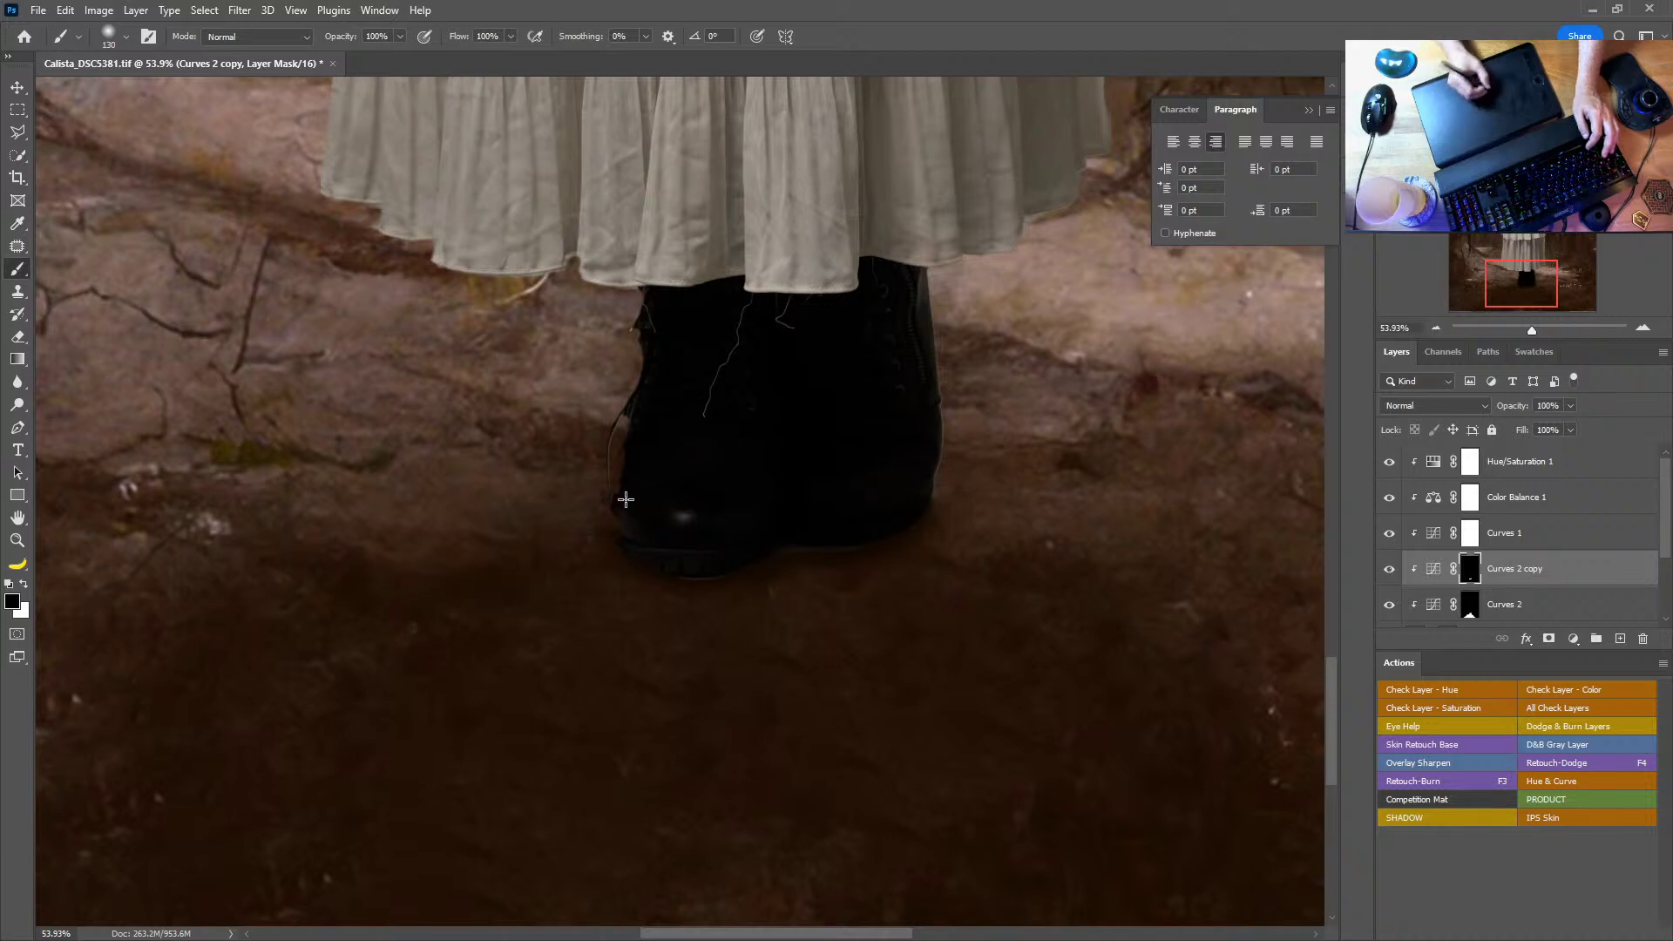
# Step: Compare the whole composite with the Curves 2 copy layer hidden and shown
pyautogui.click(18, 520)
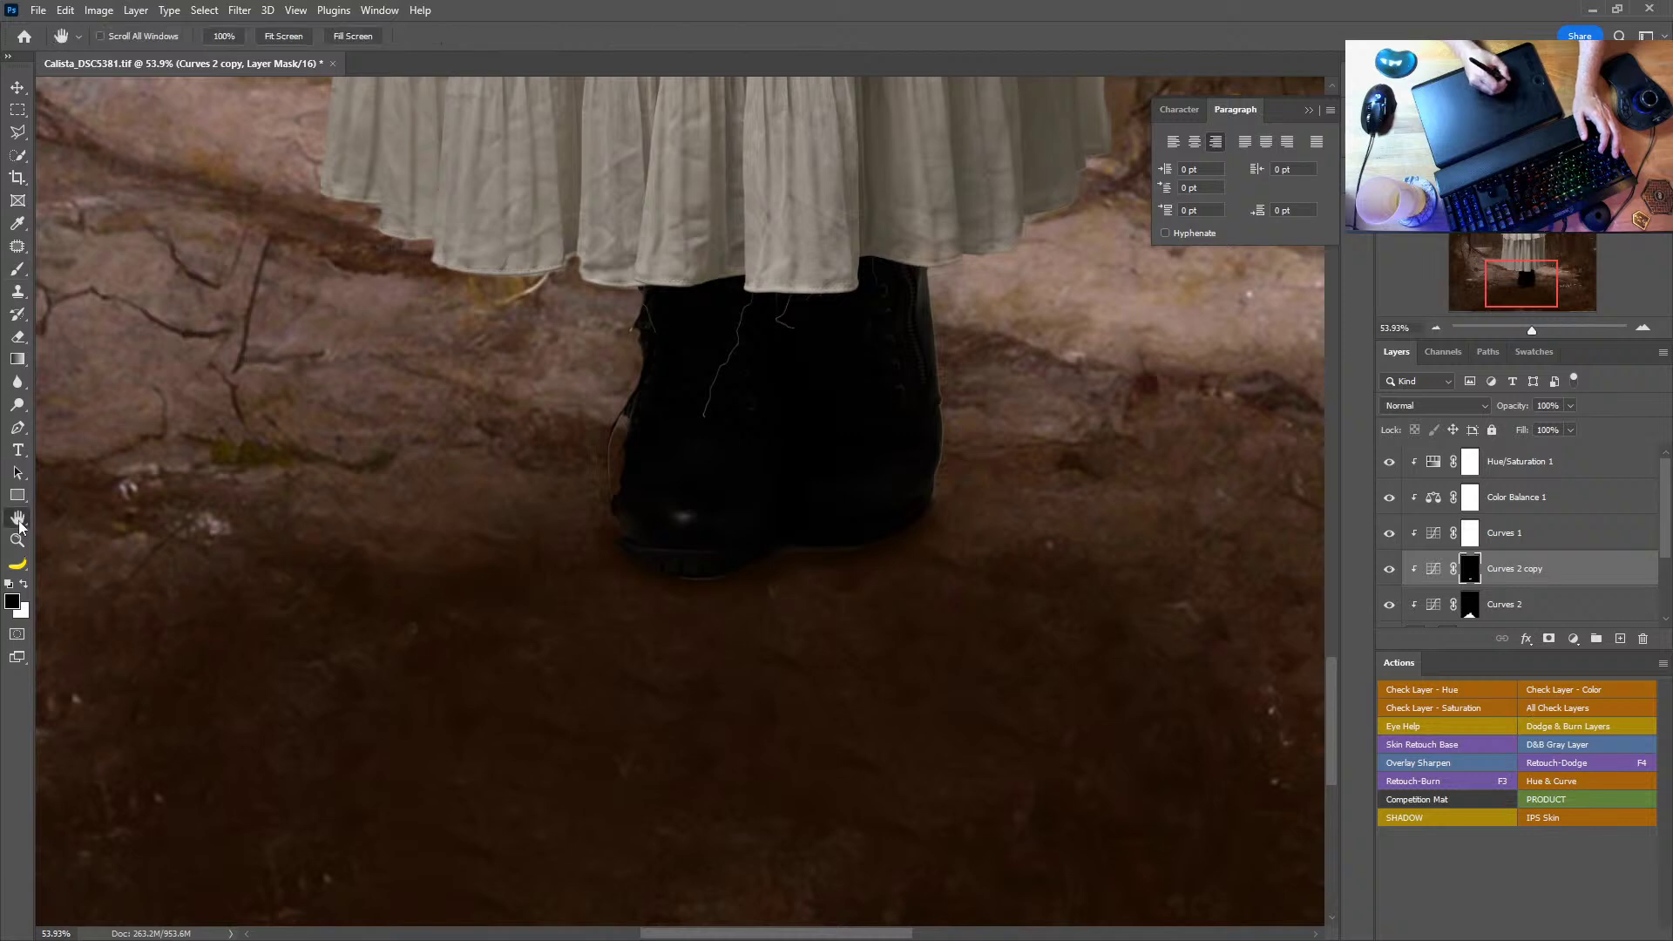
pyautogui.doubleClick(18, 520)
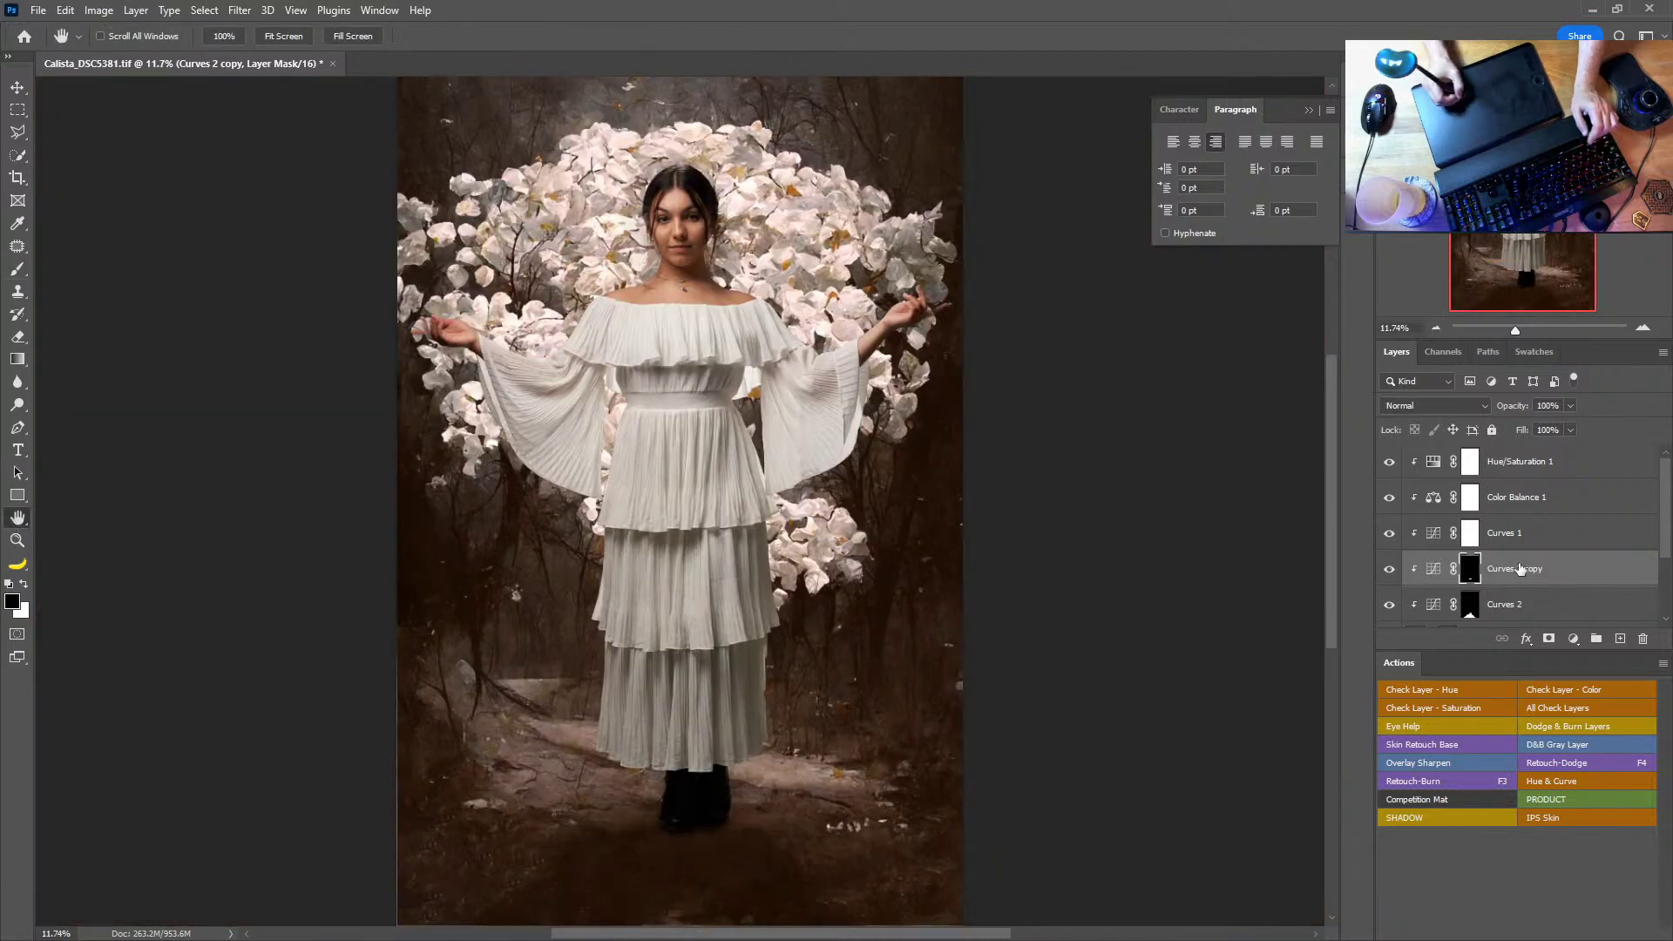
pyautogui.click(1399, 571)
pyautogui.click(1399, 571)
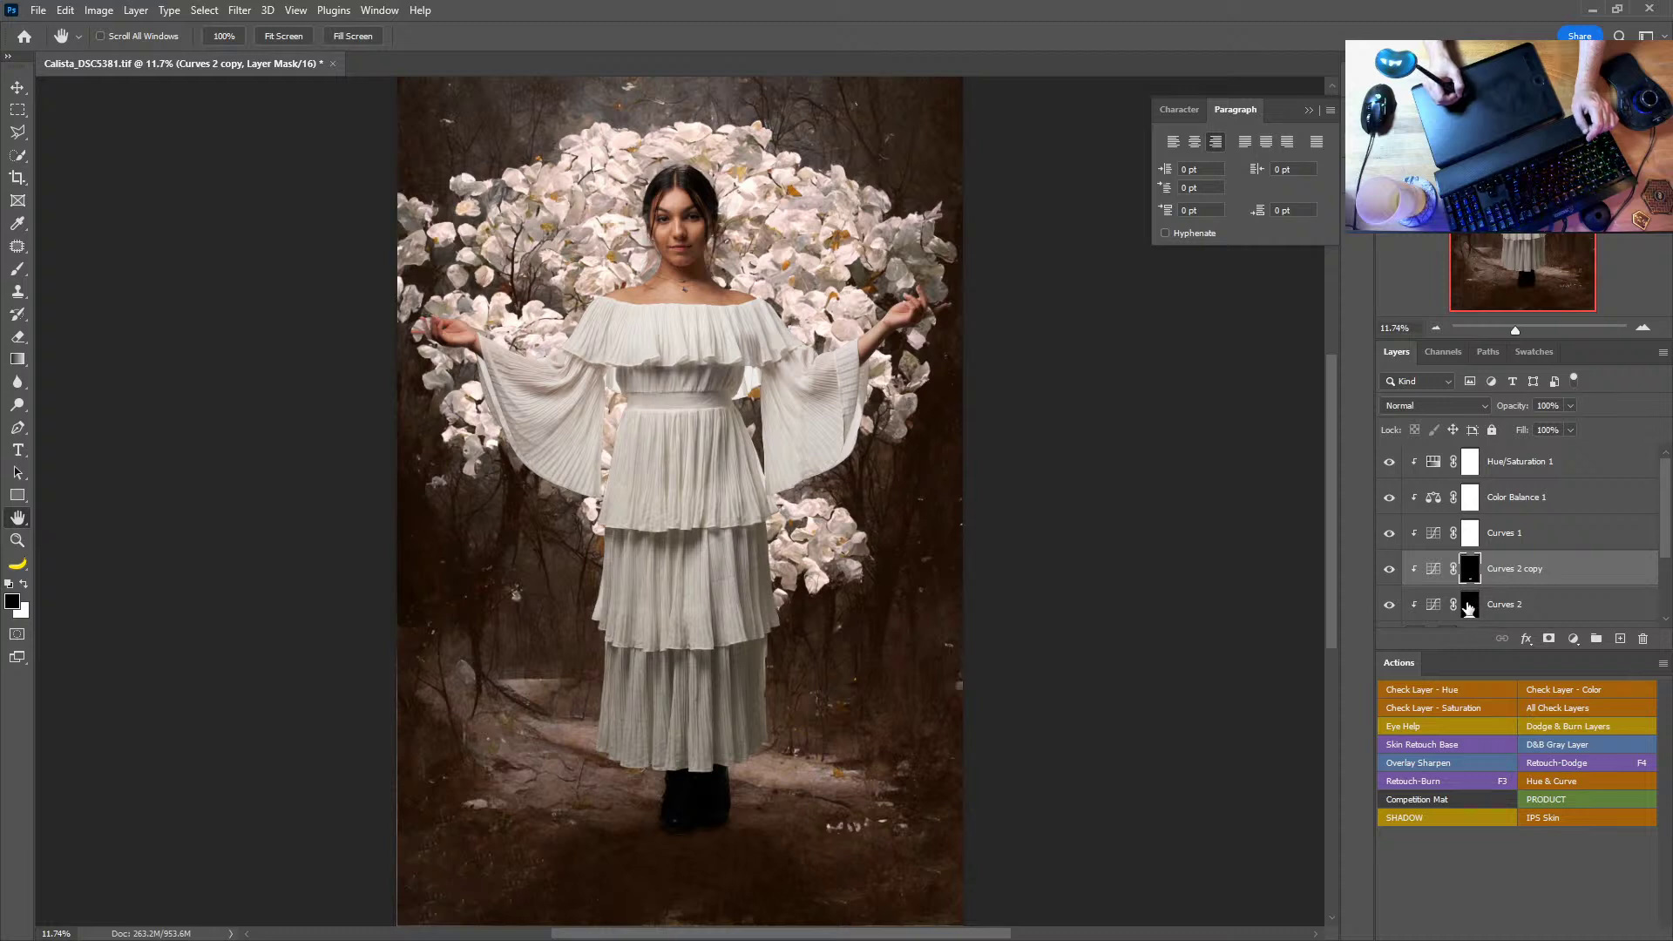
# Step: Paint white over the boots on the Curves 2 copy mask with a soft brush of about 402 px
pyautogui.press('b')
pyautogui.keyDown('alt'); pyautogui.rightClick(659, 690); pyautogui.keyUp('alt')
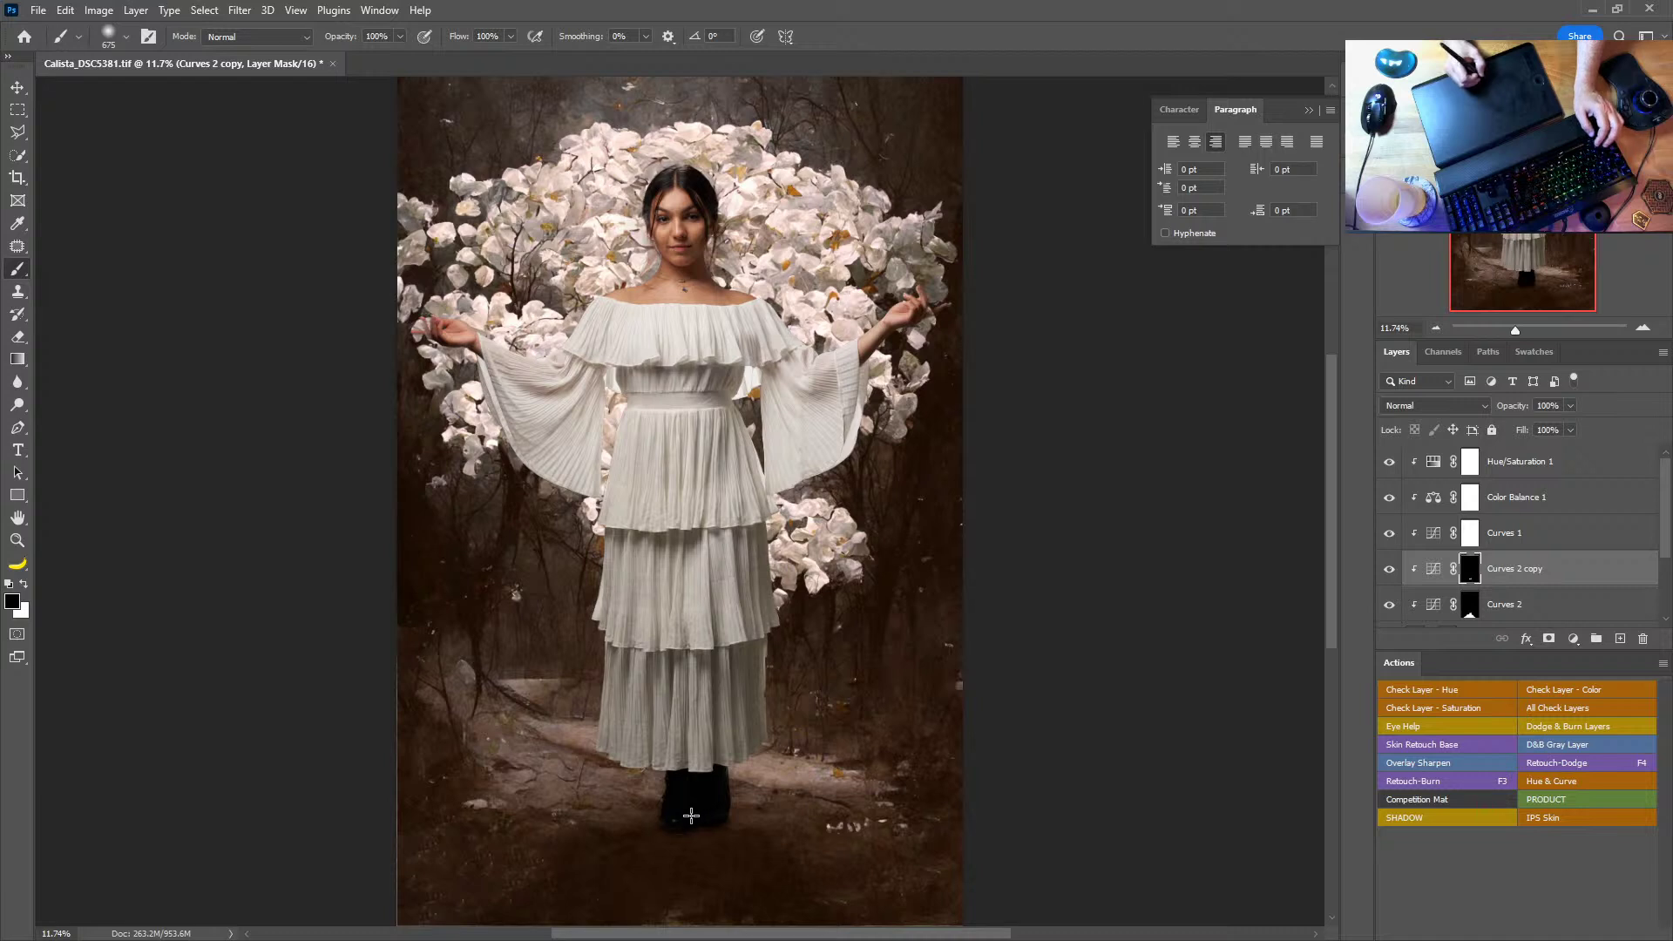
pyautogui.press('x')
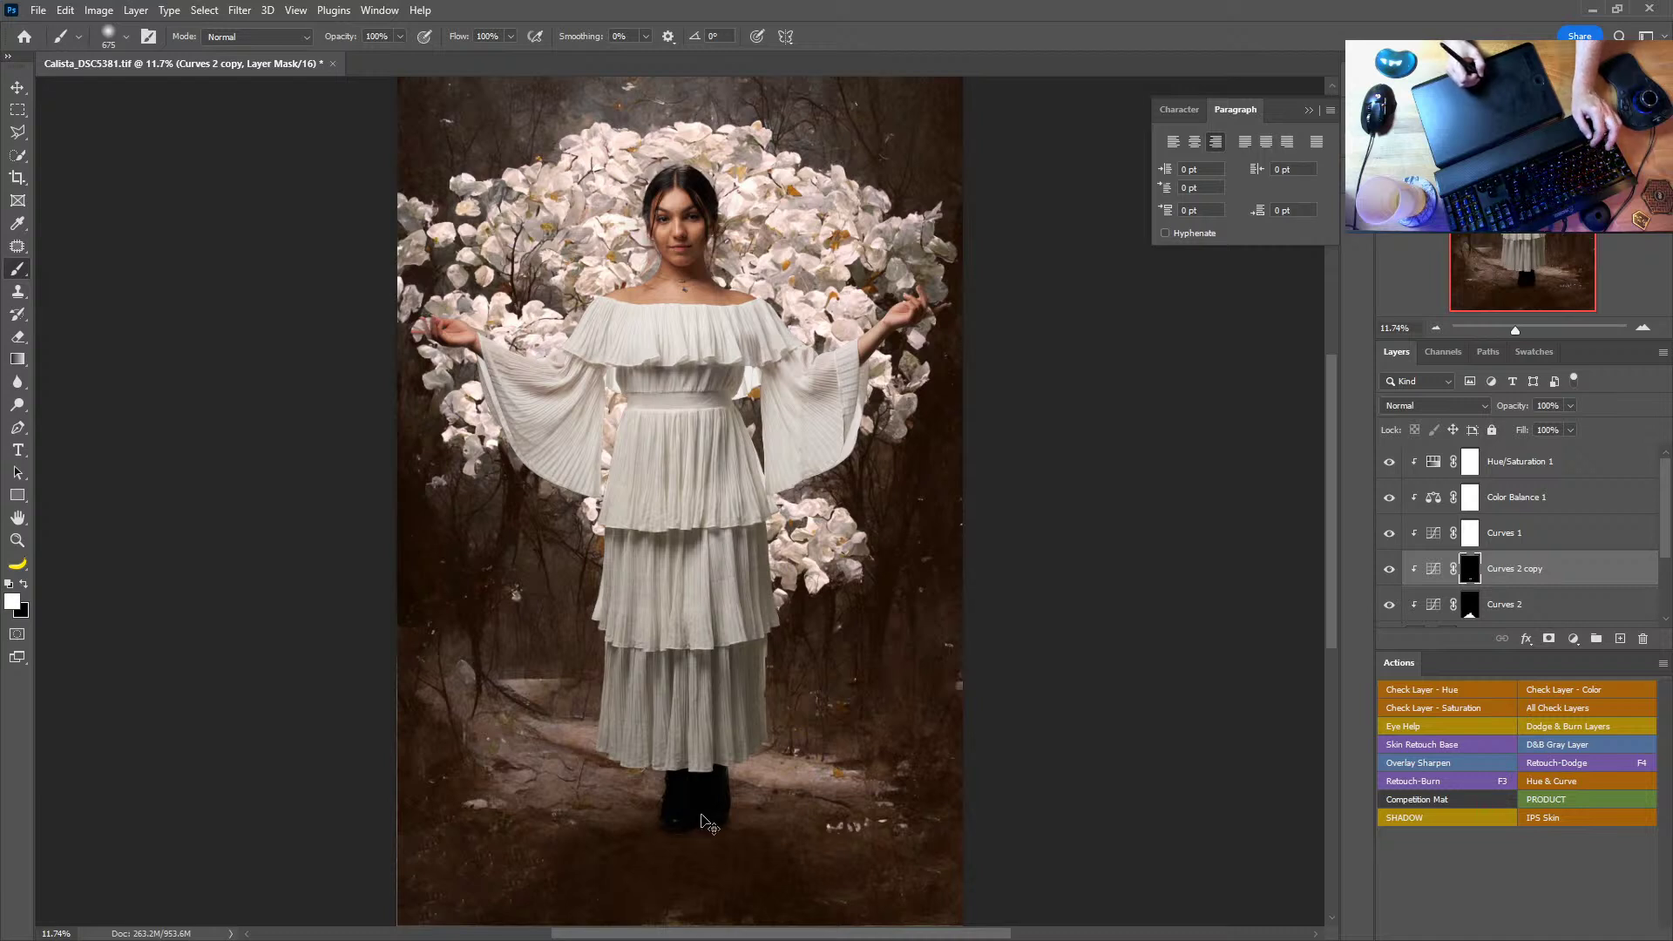
pyautogui.keyDown('alt'); pyautogui.rightClick(698, 815); pyautogui.keyUp('alt')
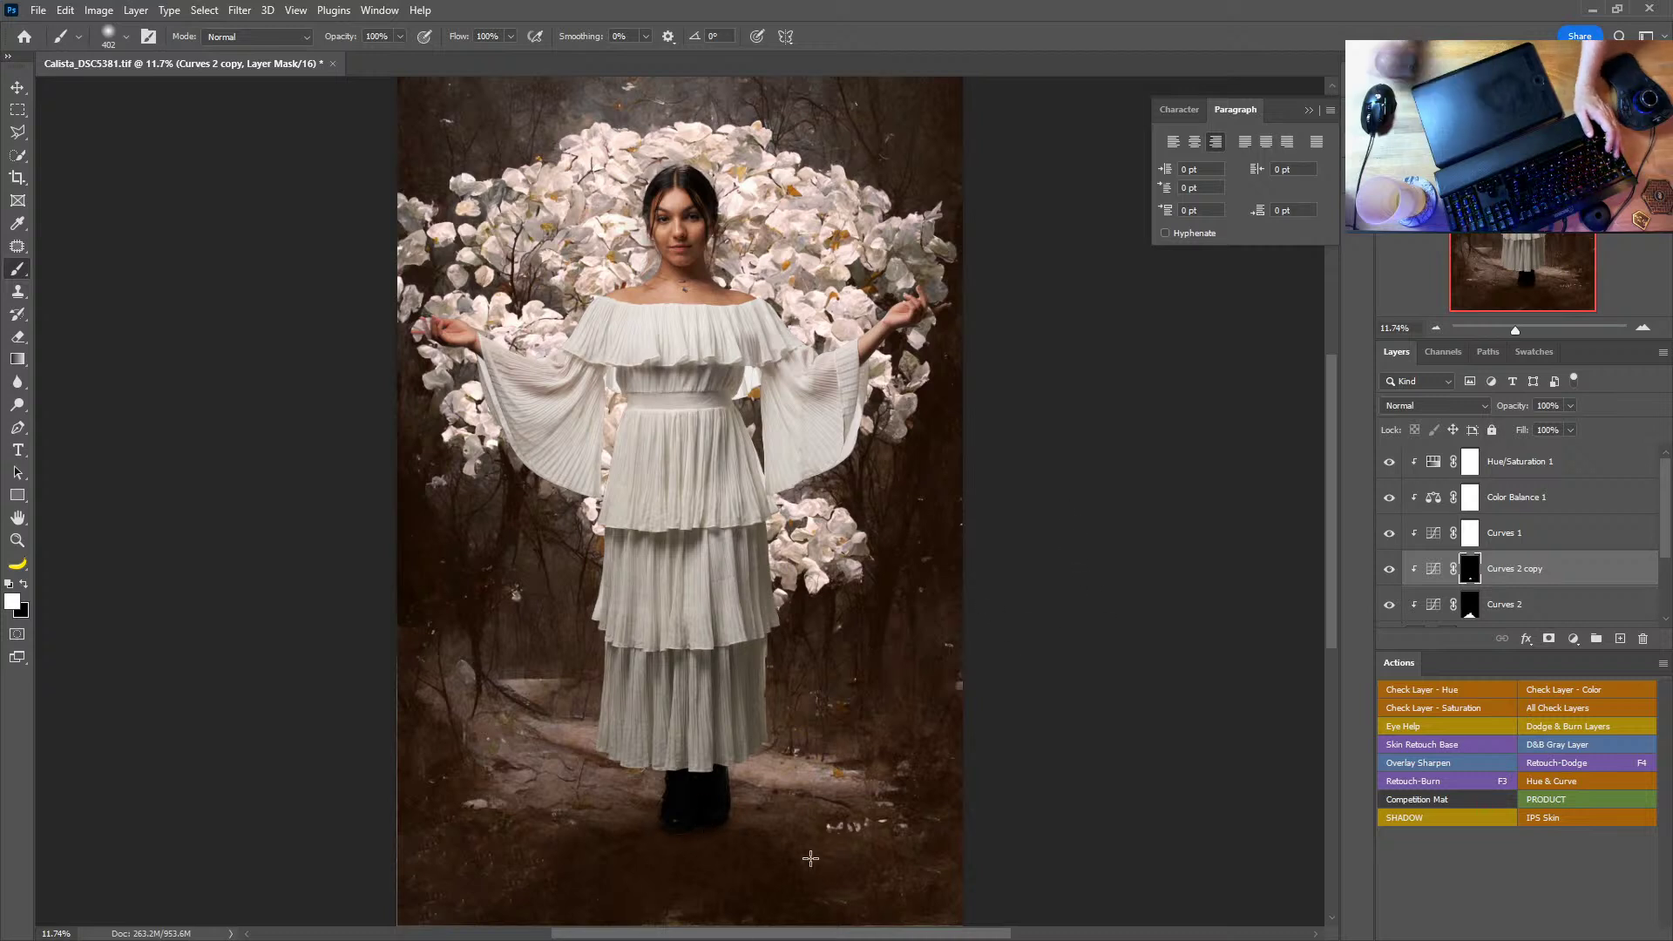
pyautogui.click(17, 518)
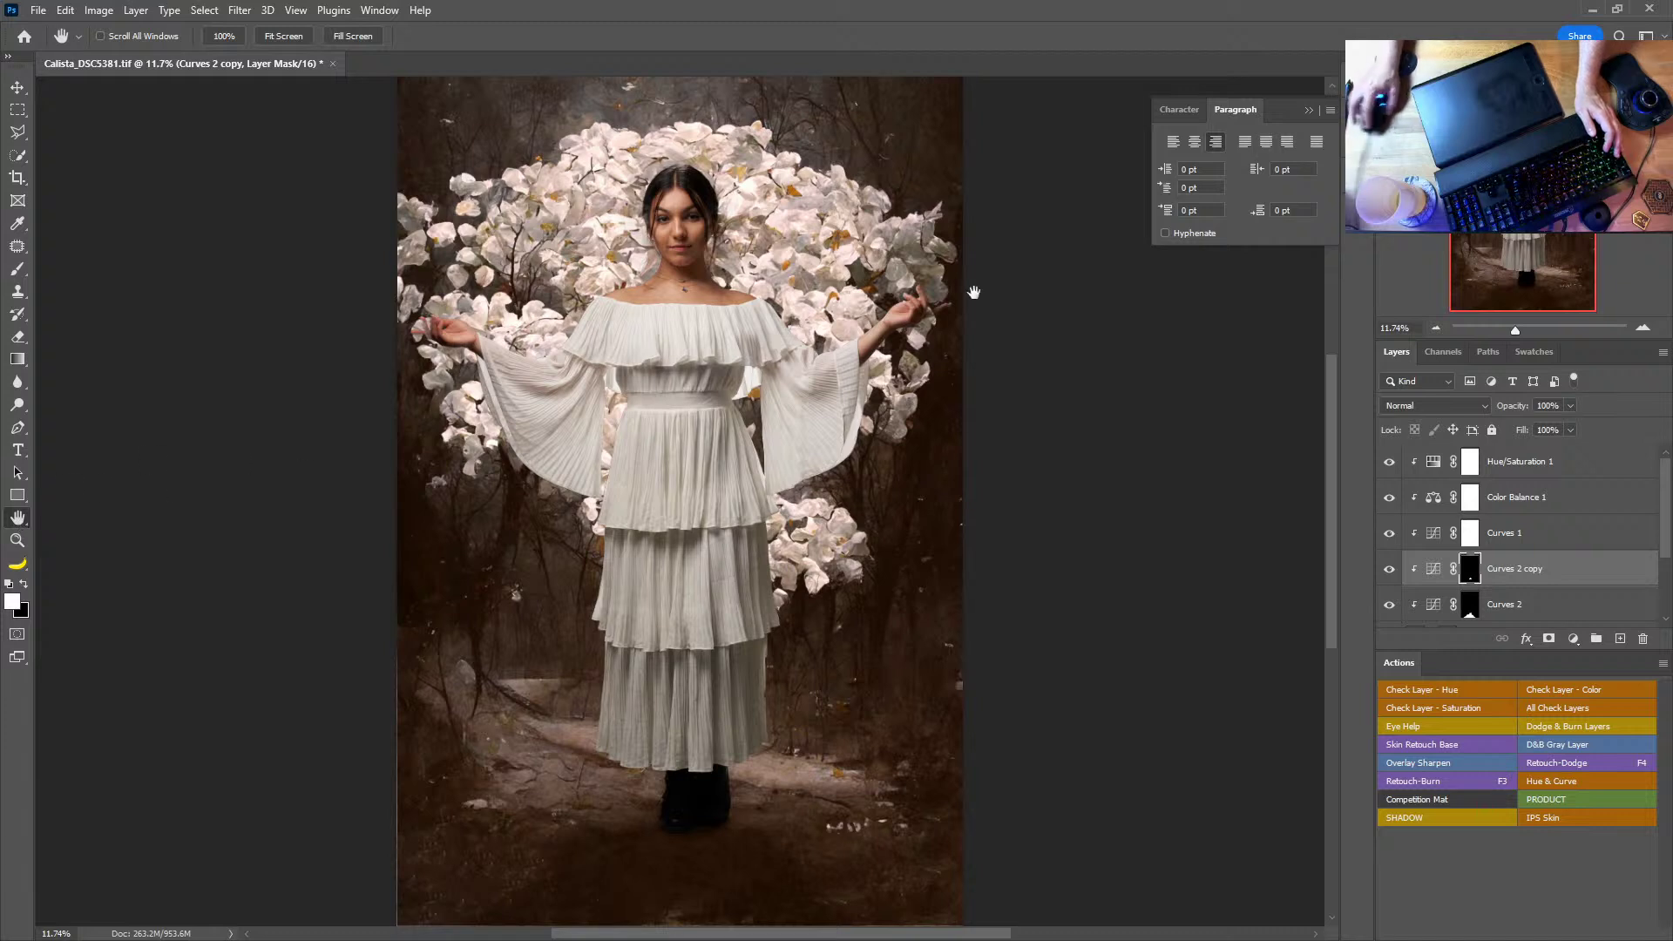
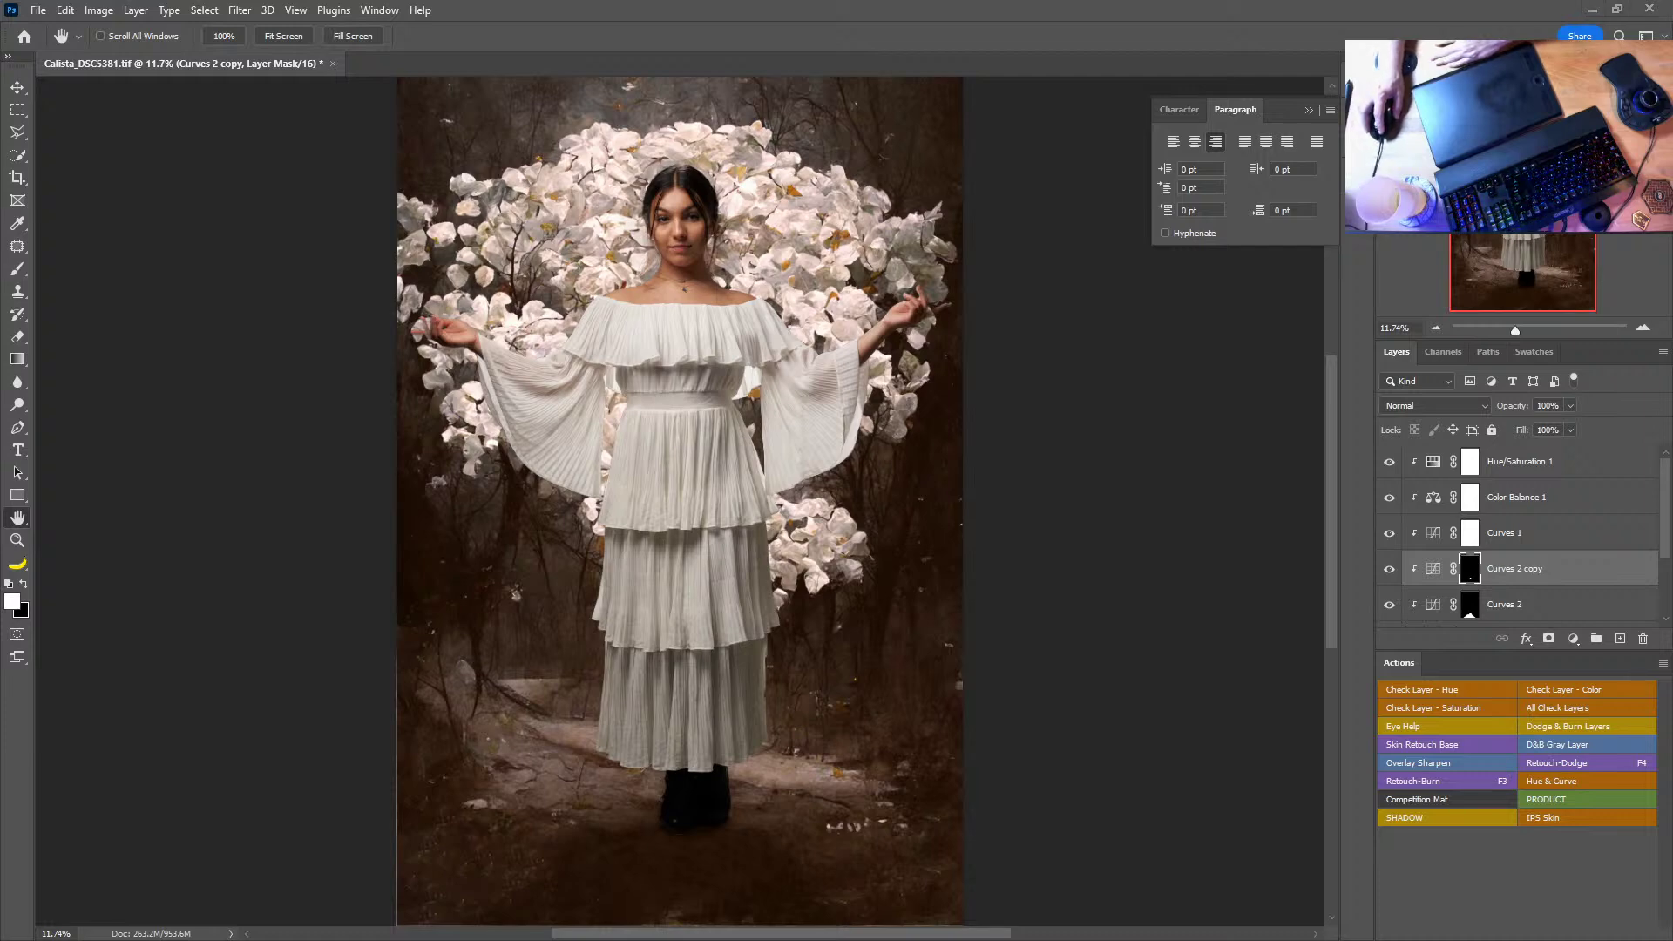
# Step: Switch to Adobe Bridge, shrink the thumbnails and open the Leaves, Fabric & Petals folder within Textures
pyautogui.hotkey('ctrl', 'alt', 'o')
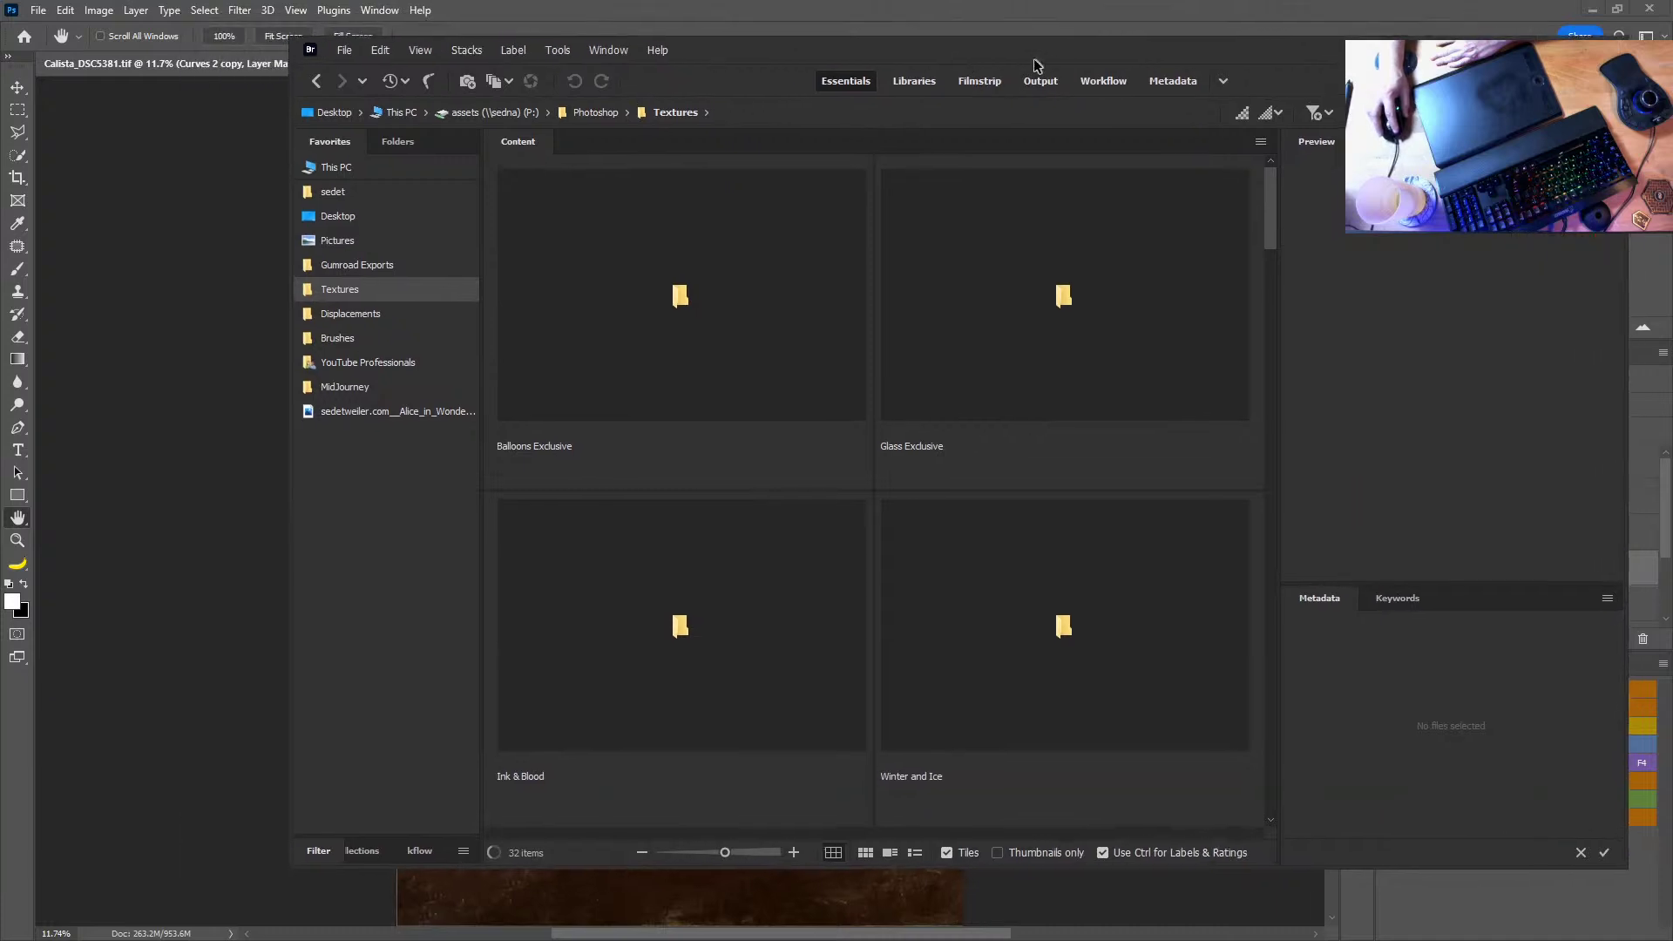
pyautogui.click(1272, 337)
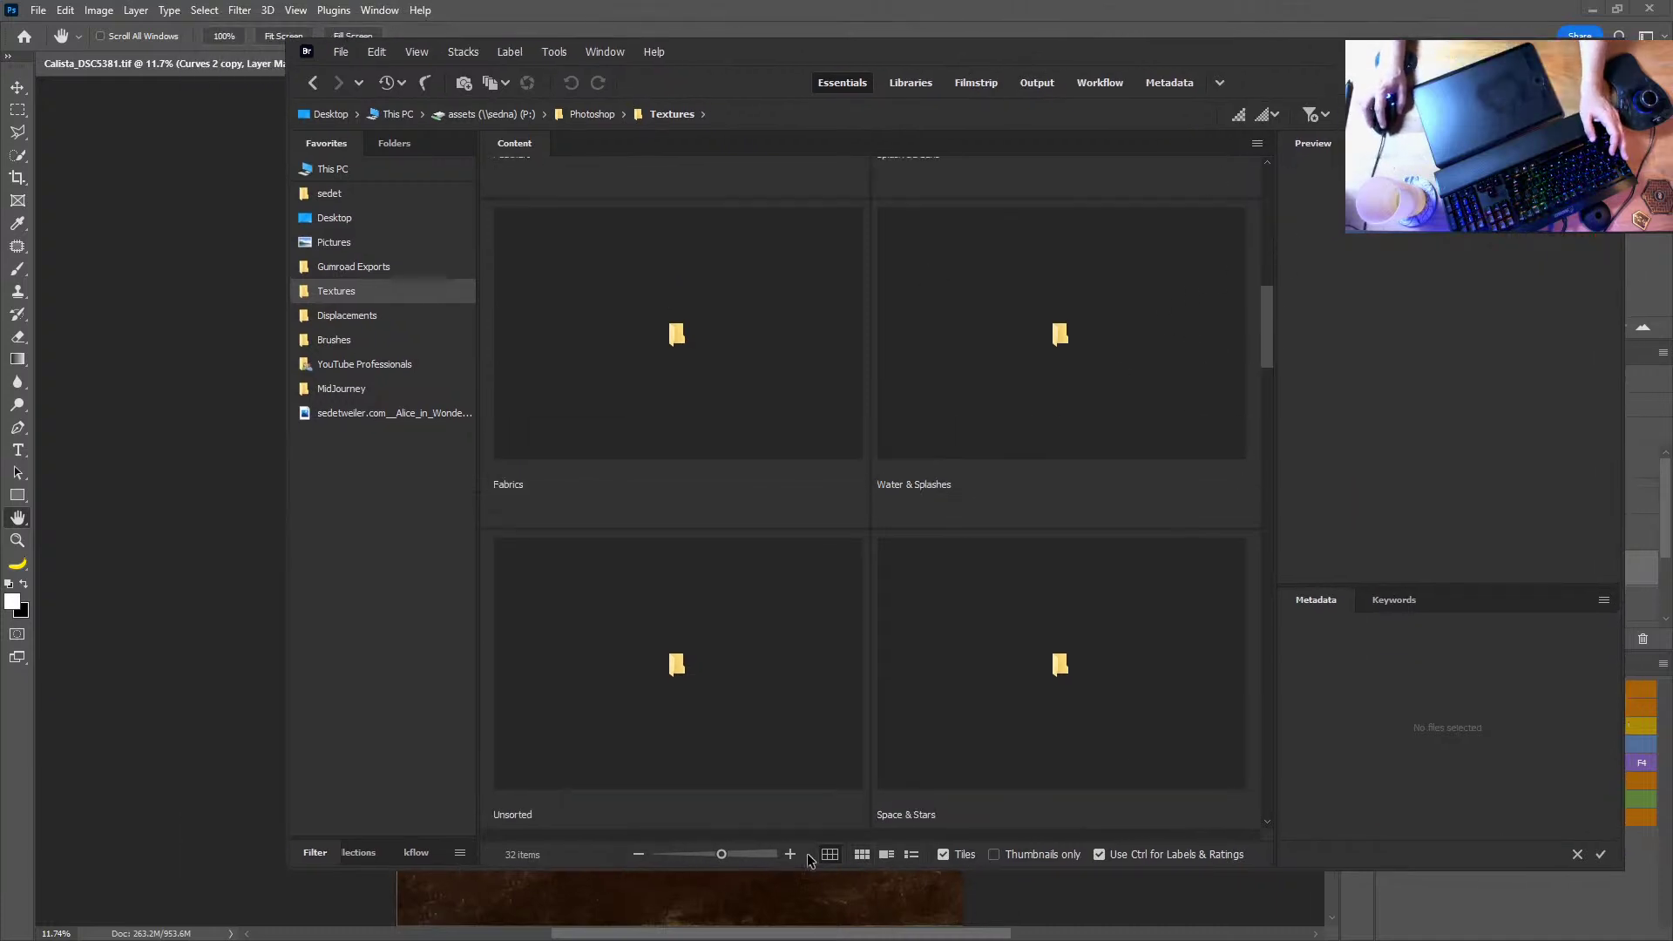
pyautogui.moveTo(724, 863); pyautogui.dragTo(683, 860)
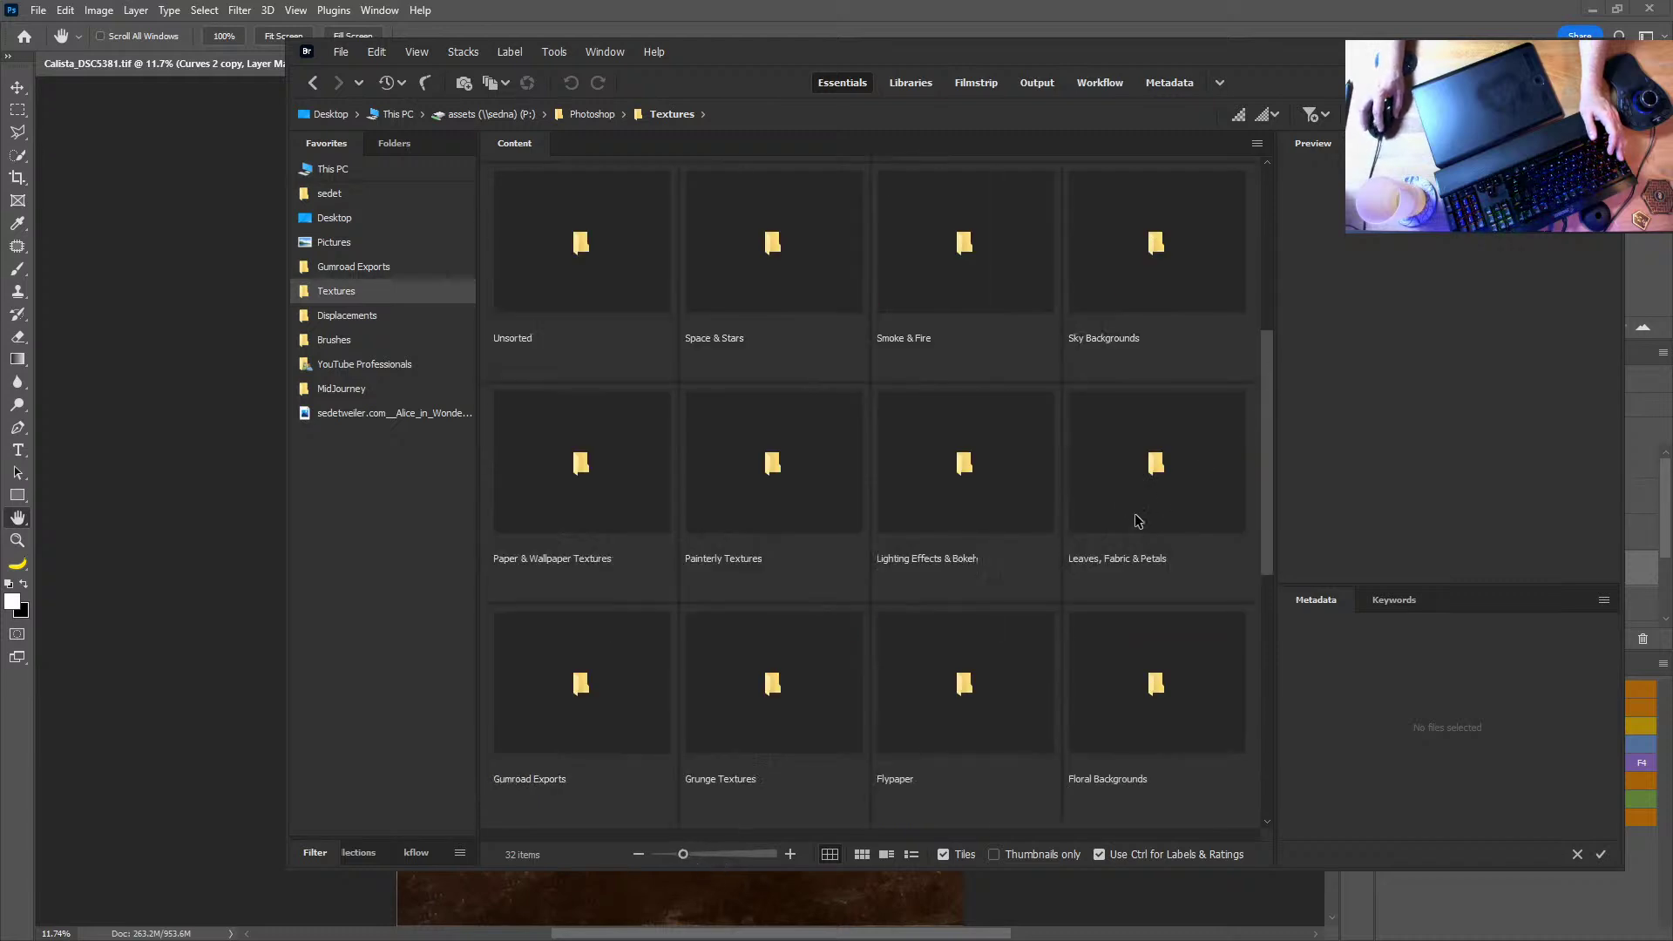
pyautogui.doubleClick(1145, 490)
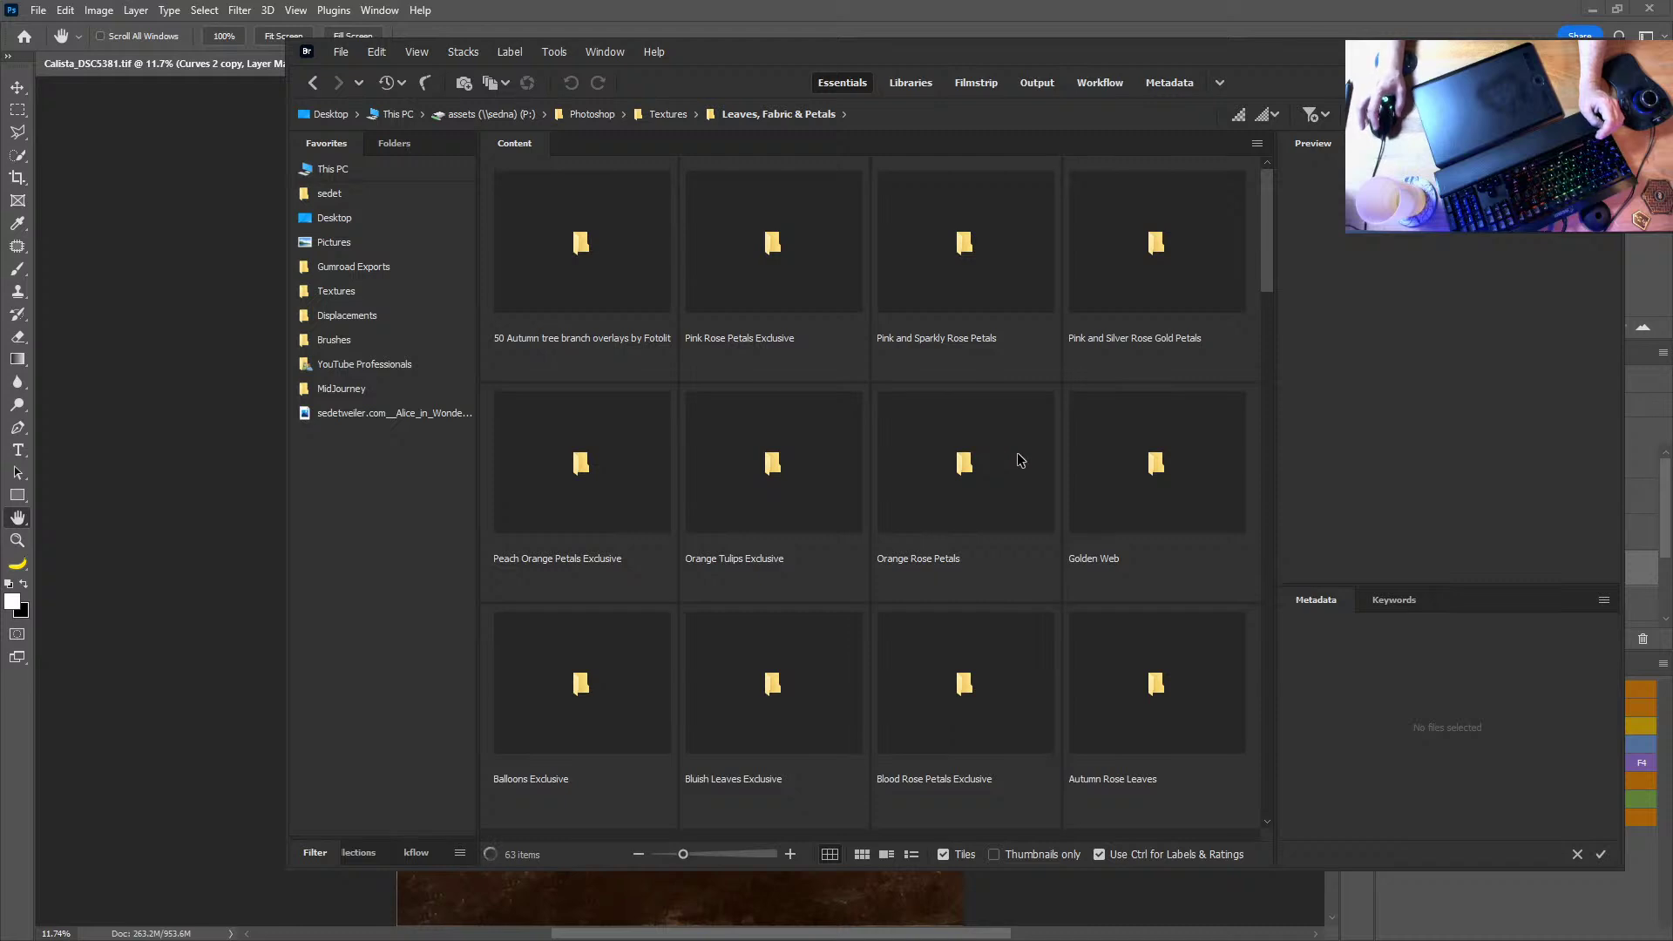
# Step: Find the White Tulip Petals folder and open its Overlays subfolder
pyautogui.scroll(-1, 1020, 476)
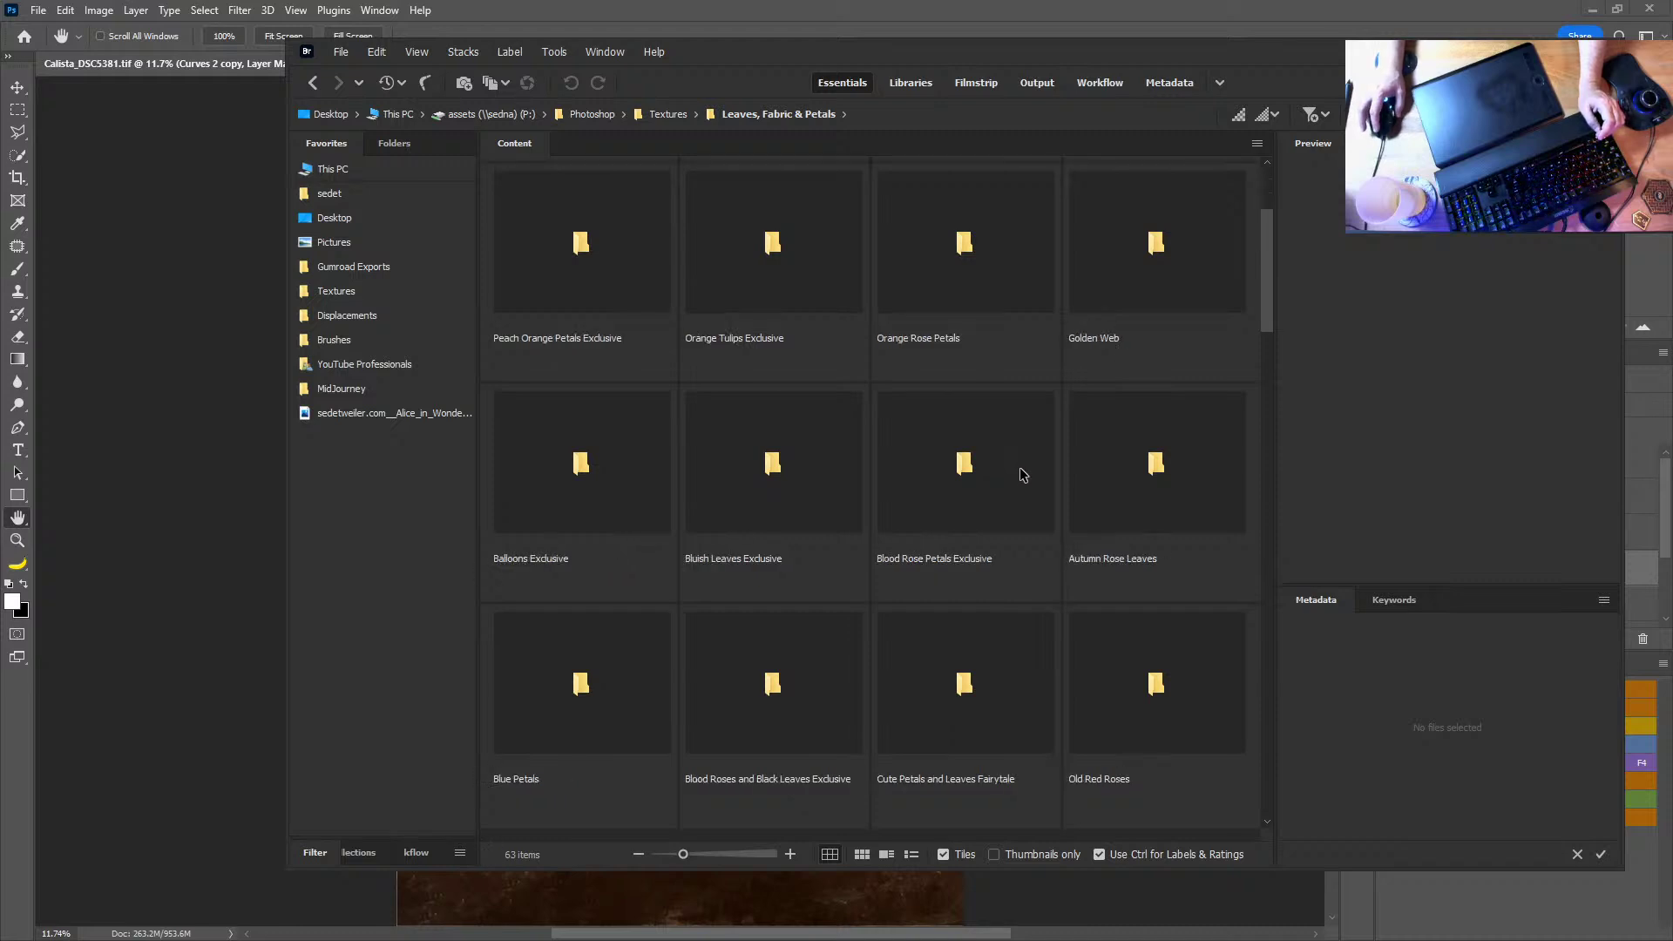
pyautogui.scroll(-1, 1023, 476)
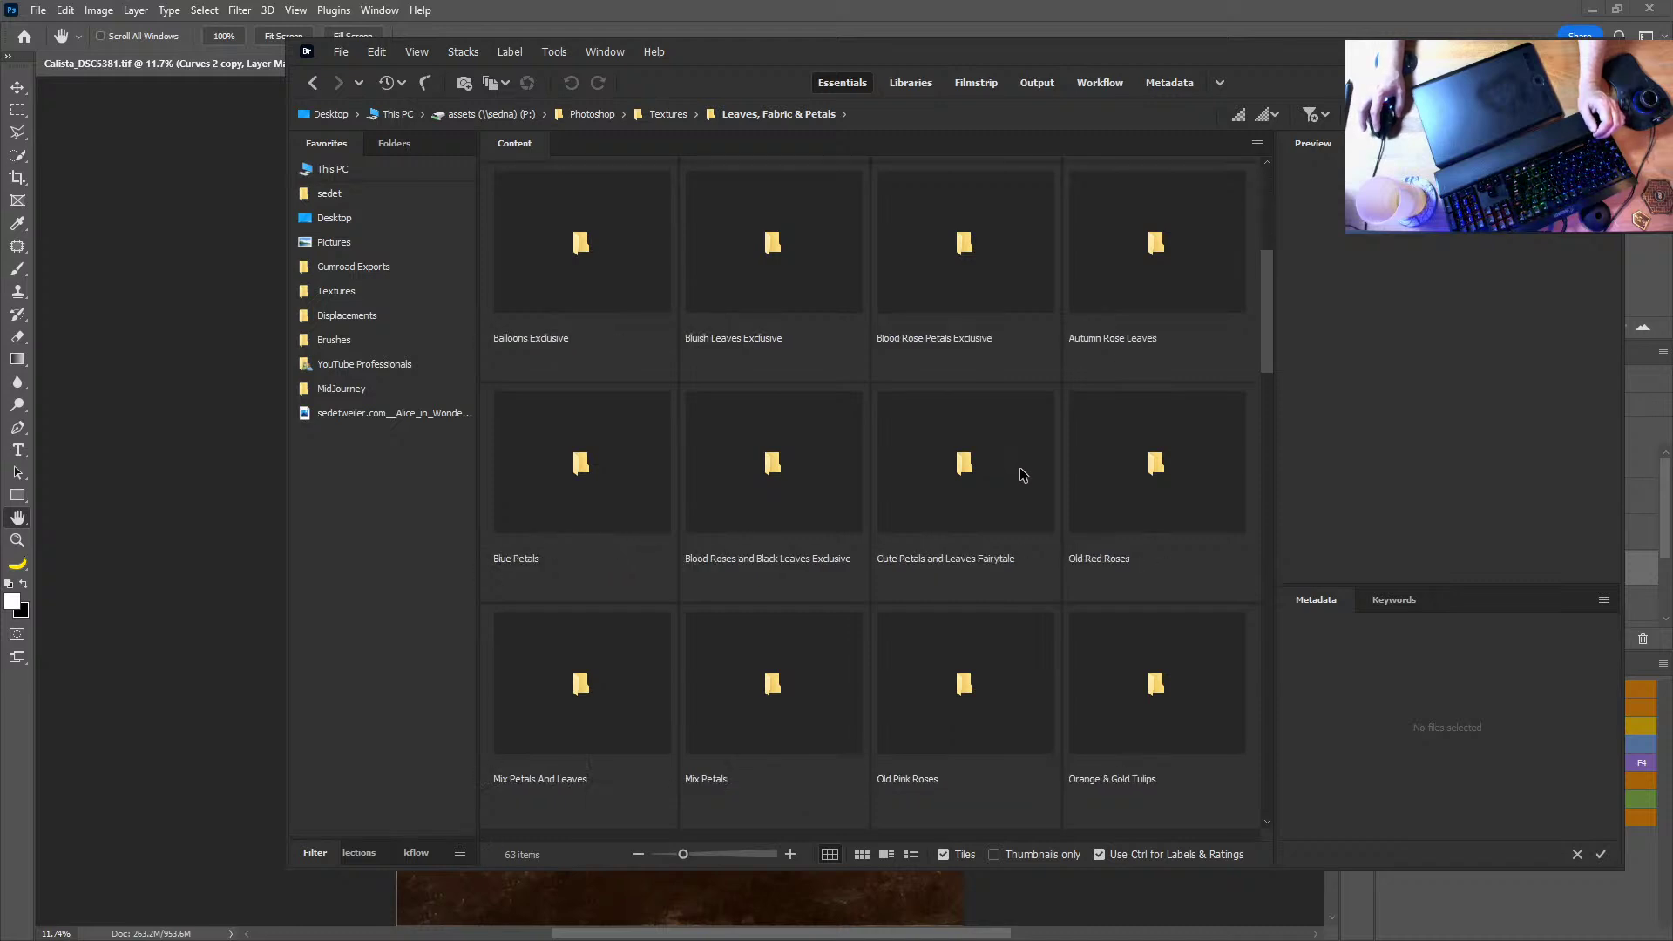
pyautogui.scroll(-1, 1022, 475)
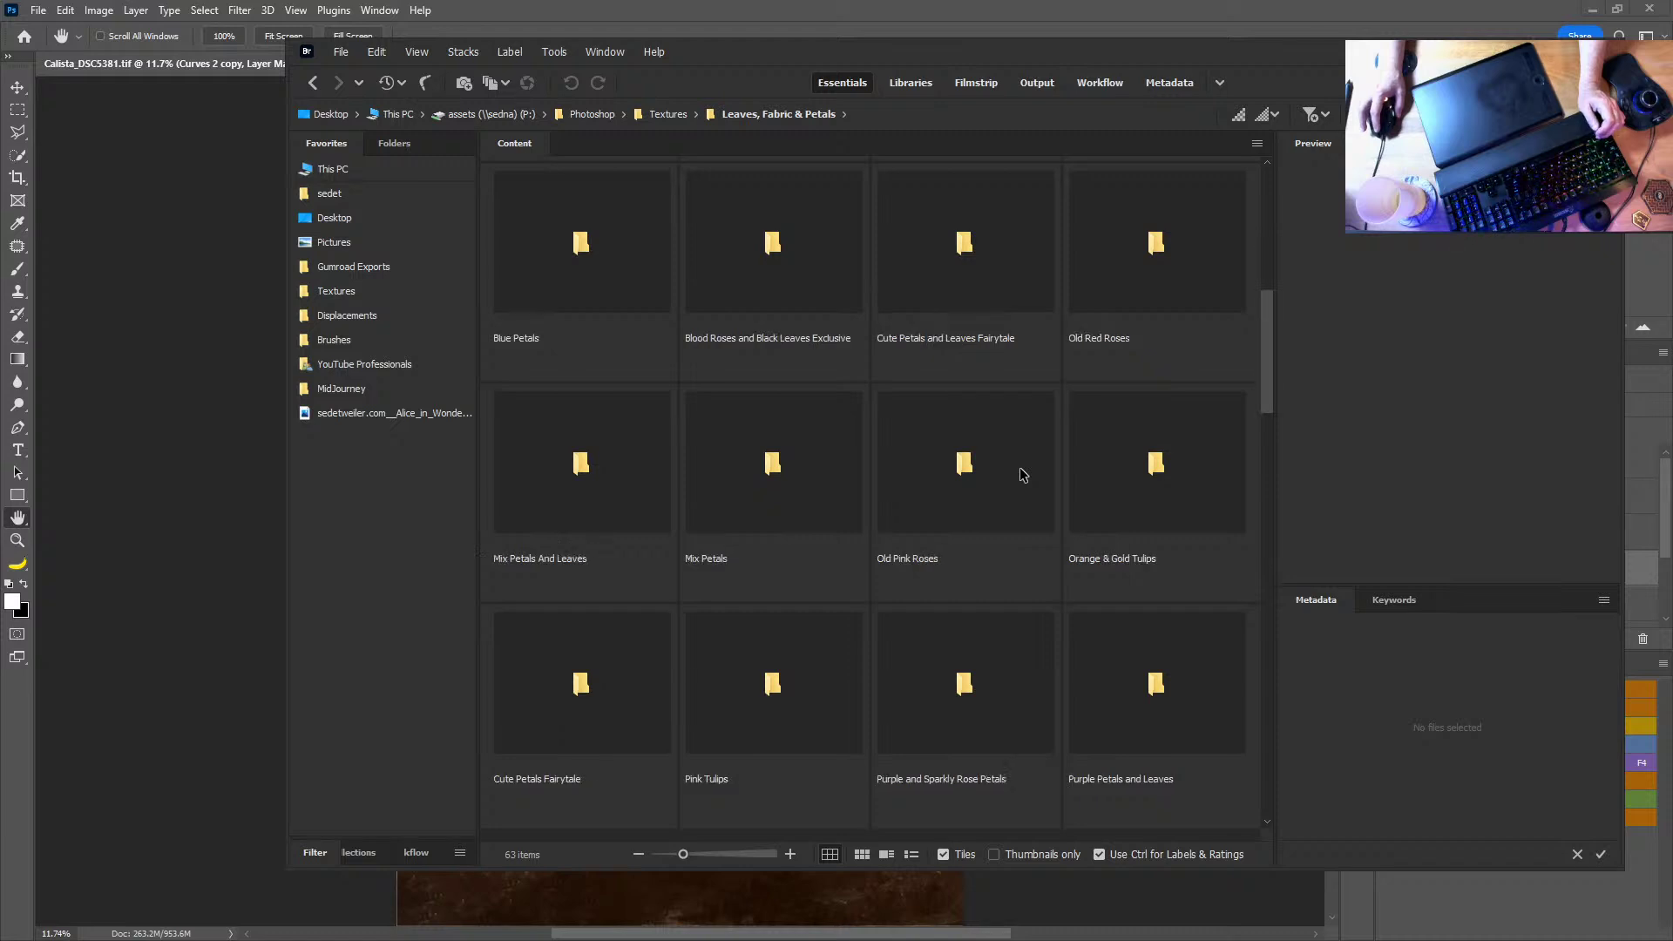
pyautogui.scroll(-2, 1023, 475)
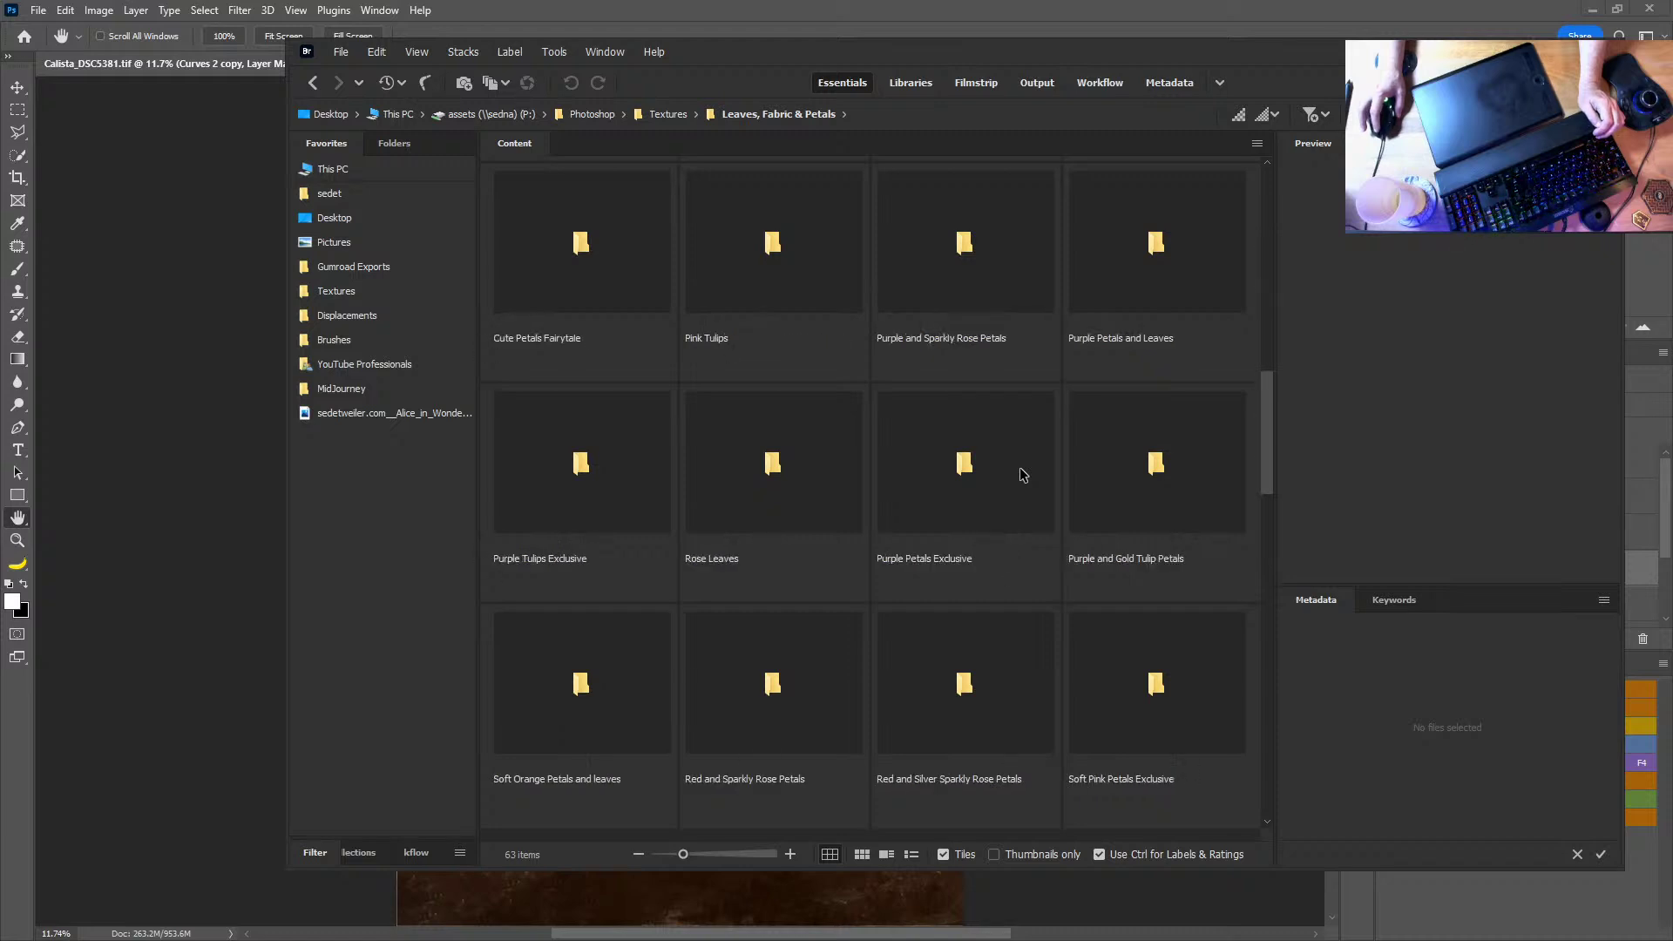
pyautogui.scroll(-1, 1022, 475)
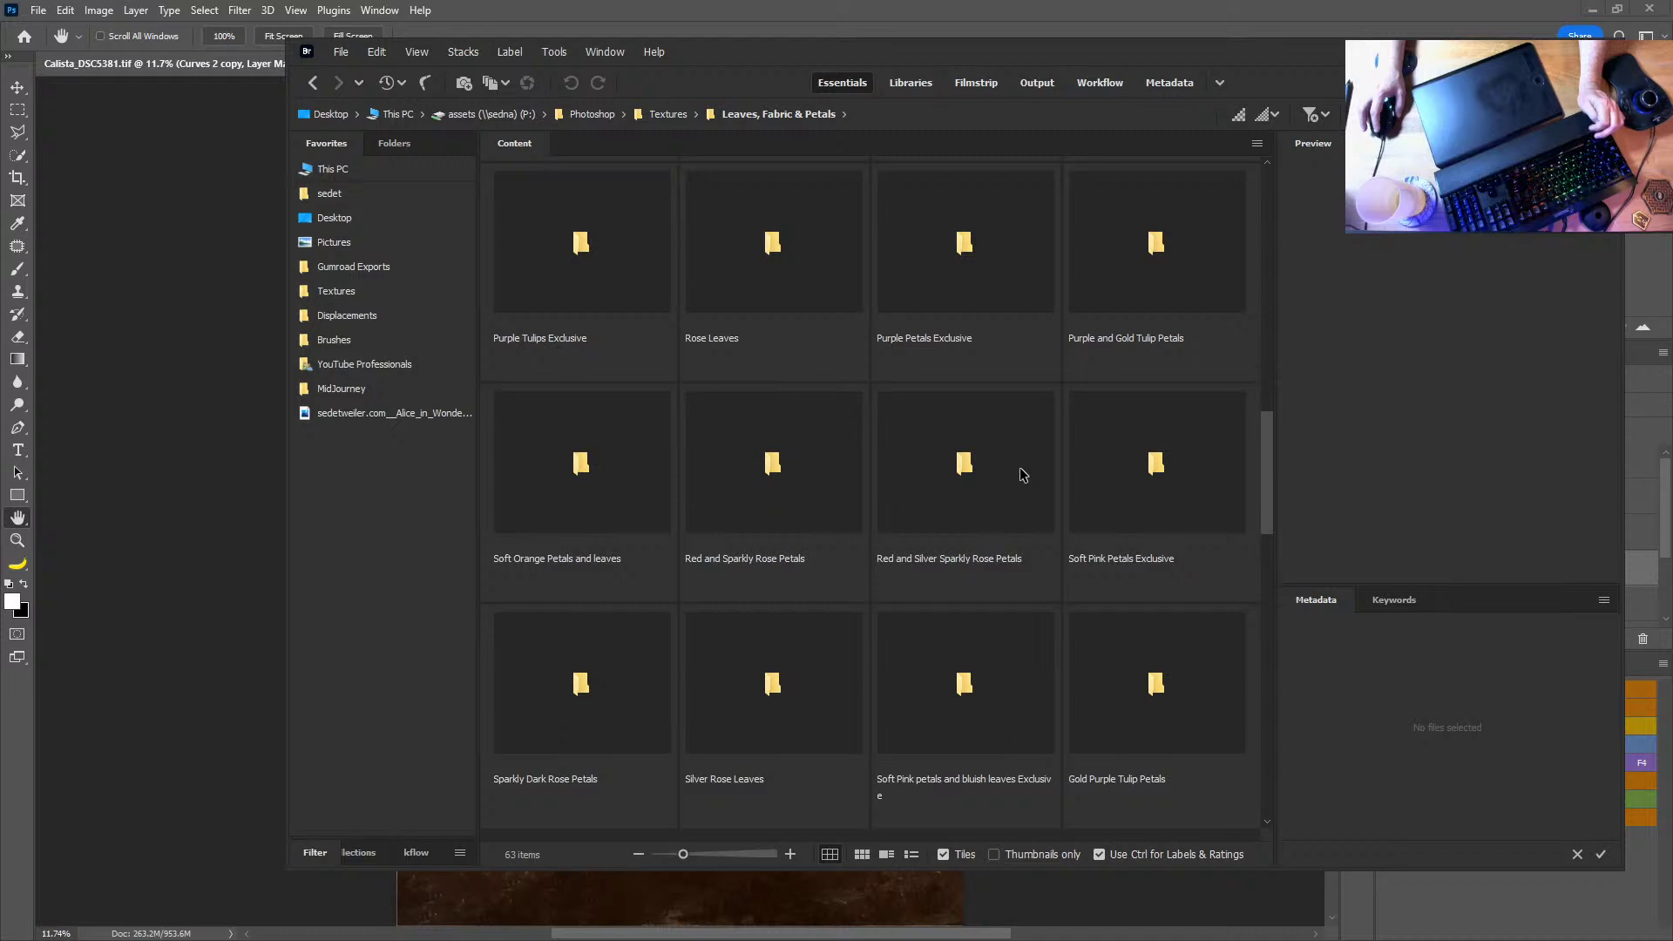
pyautogui.scroll(-1, 1022, 476)
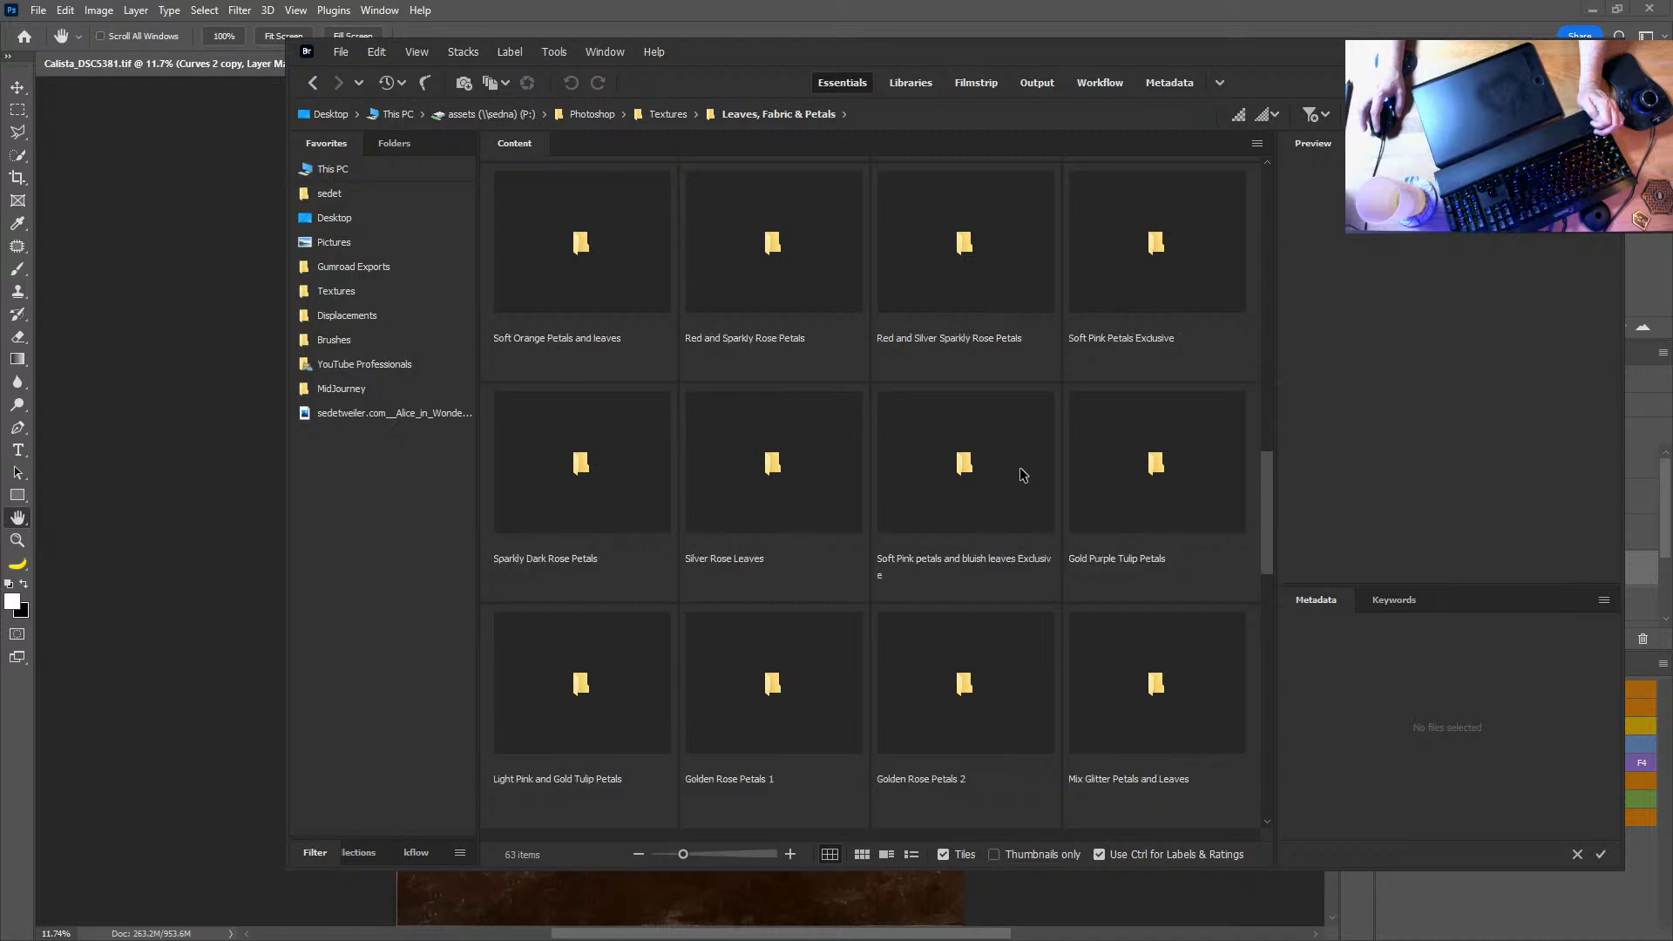
pyautogui.scroll(-3, 1023, 475)
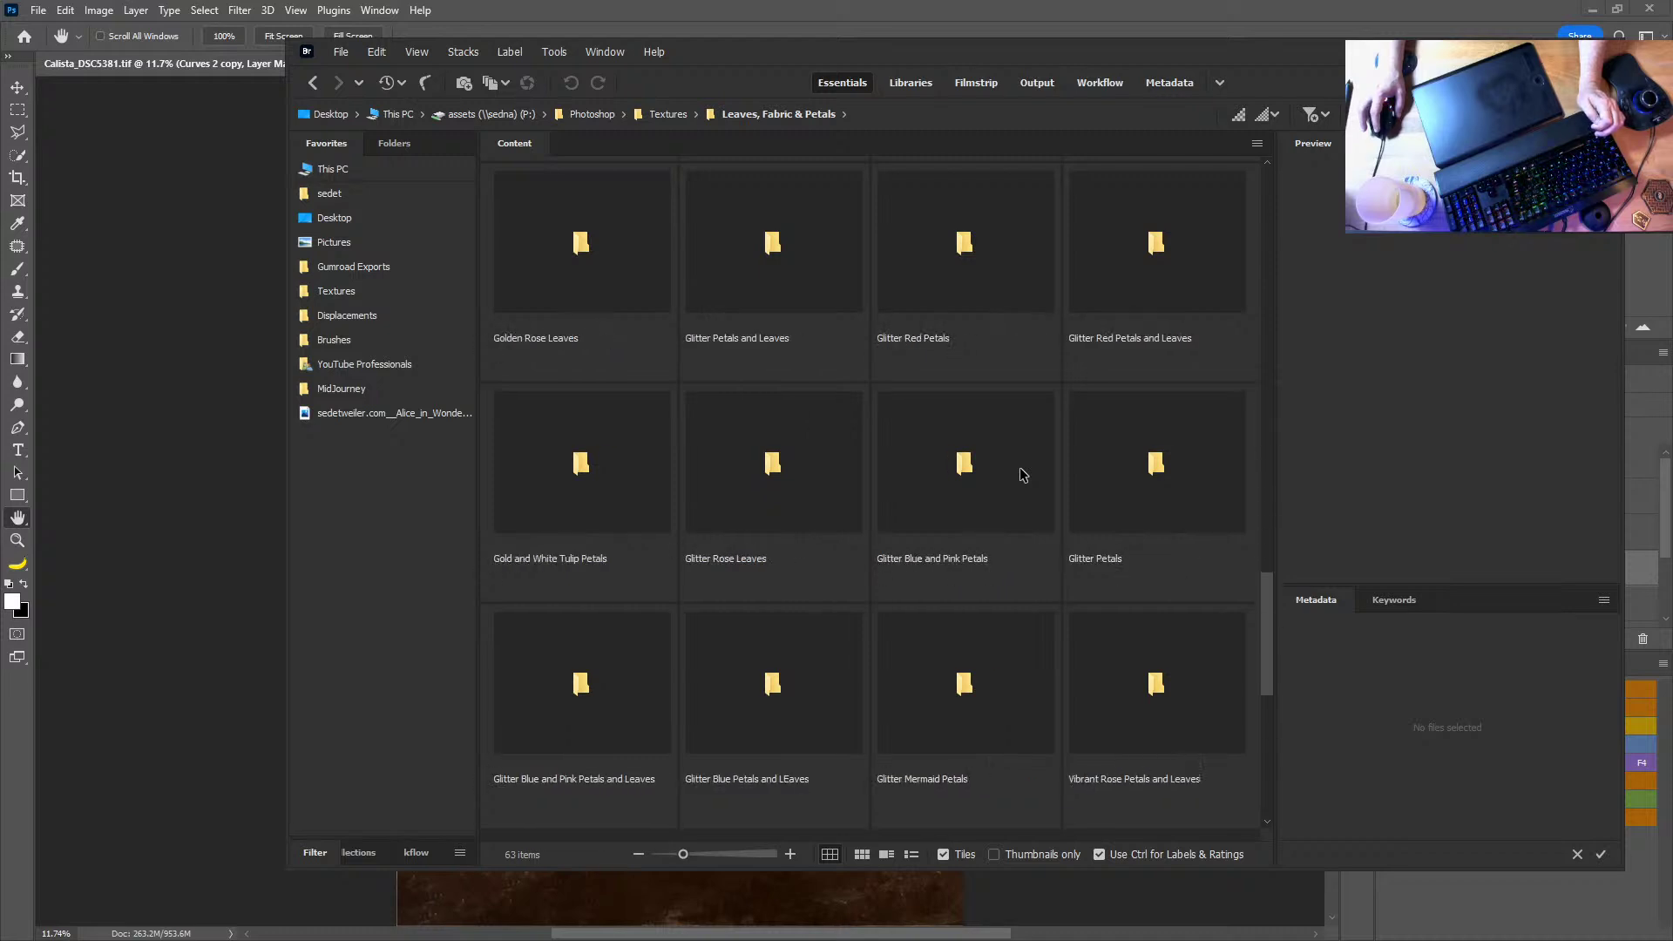
pyautogui.scroll(-2, 1022, 475)
pyautogui.scroll(-1, 1022, 475)
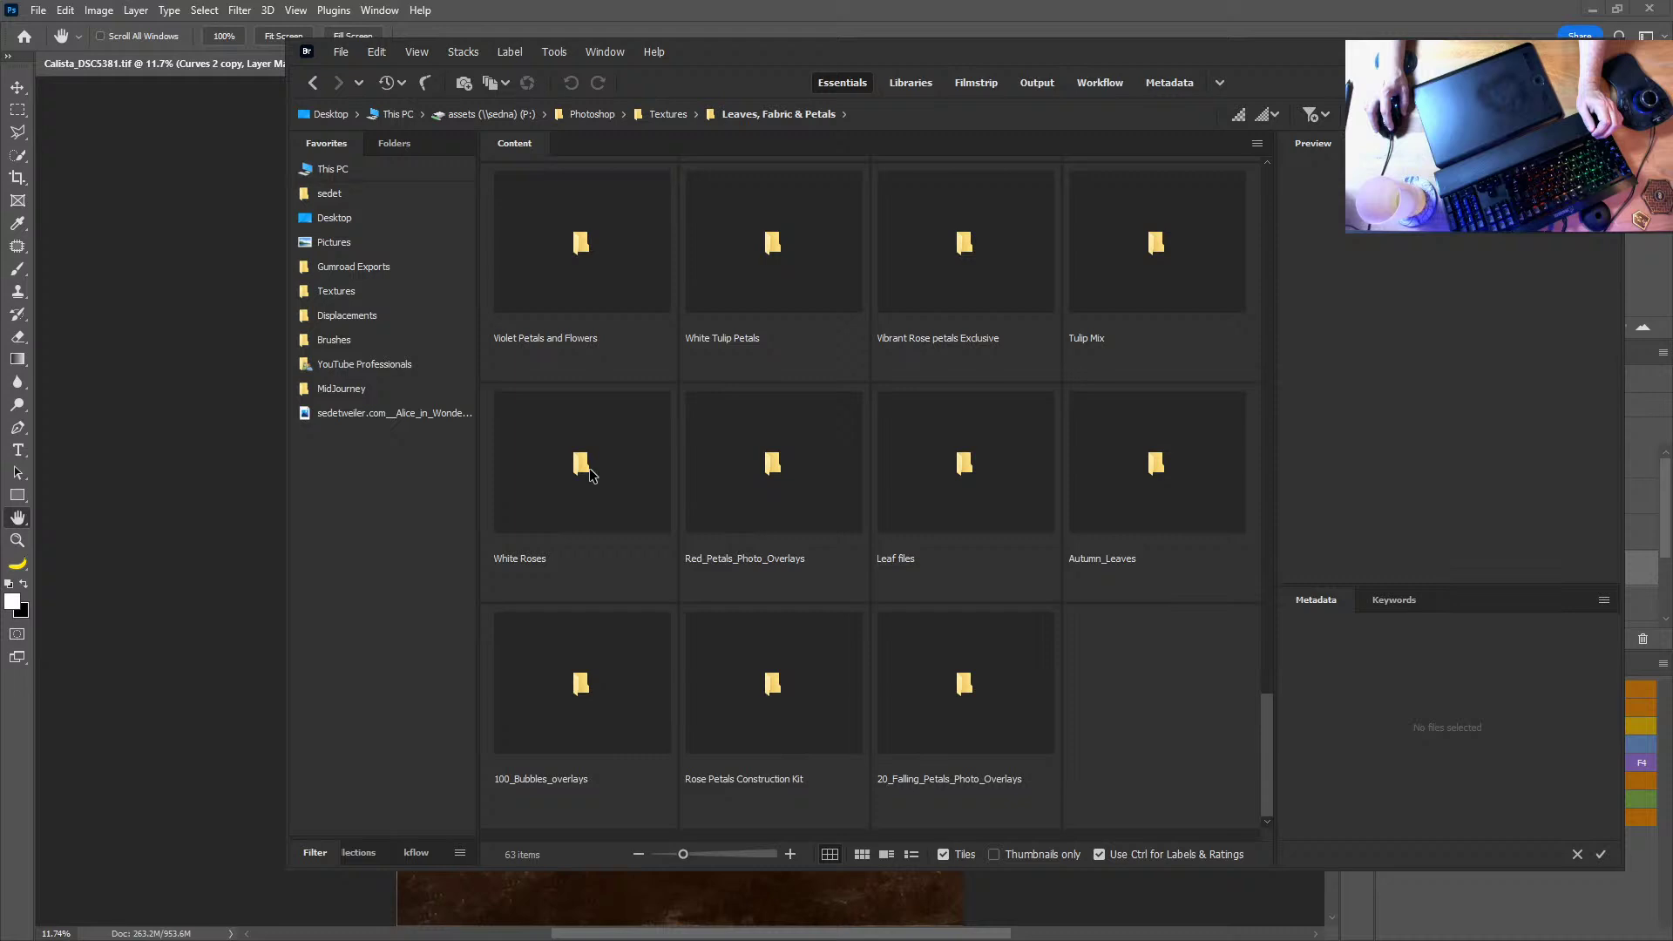
pyautogui.doubleClick(780, 242)
pyautogui.doubleClick(766, 253)
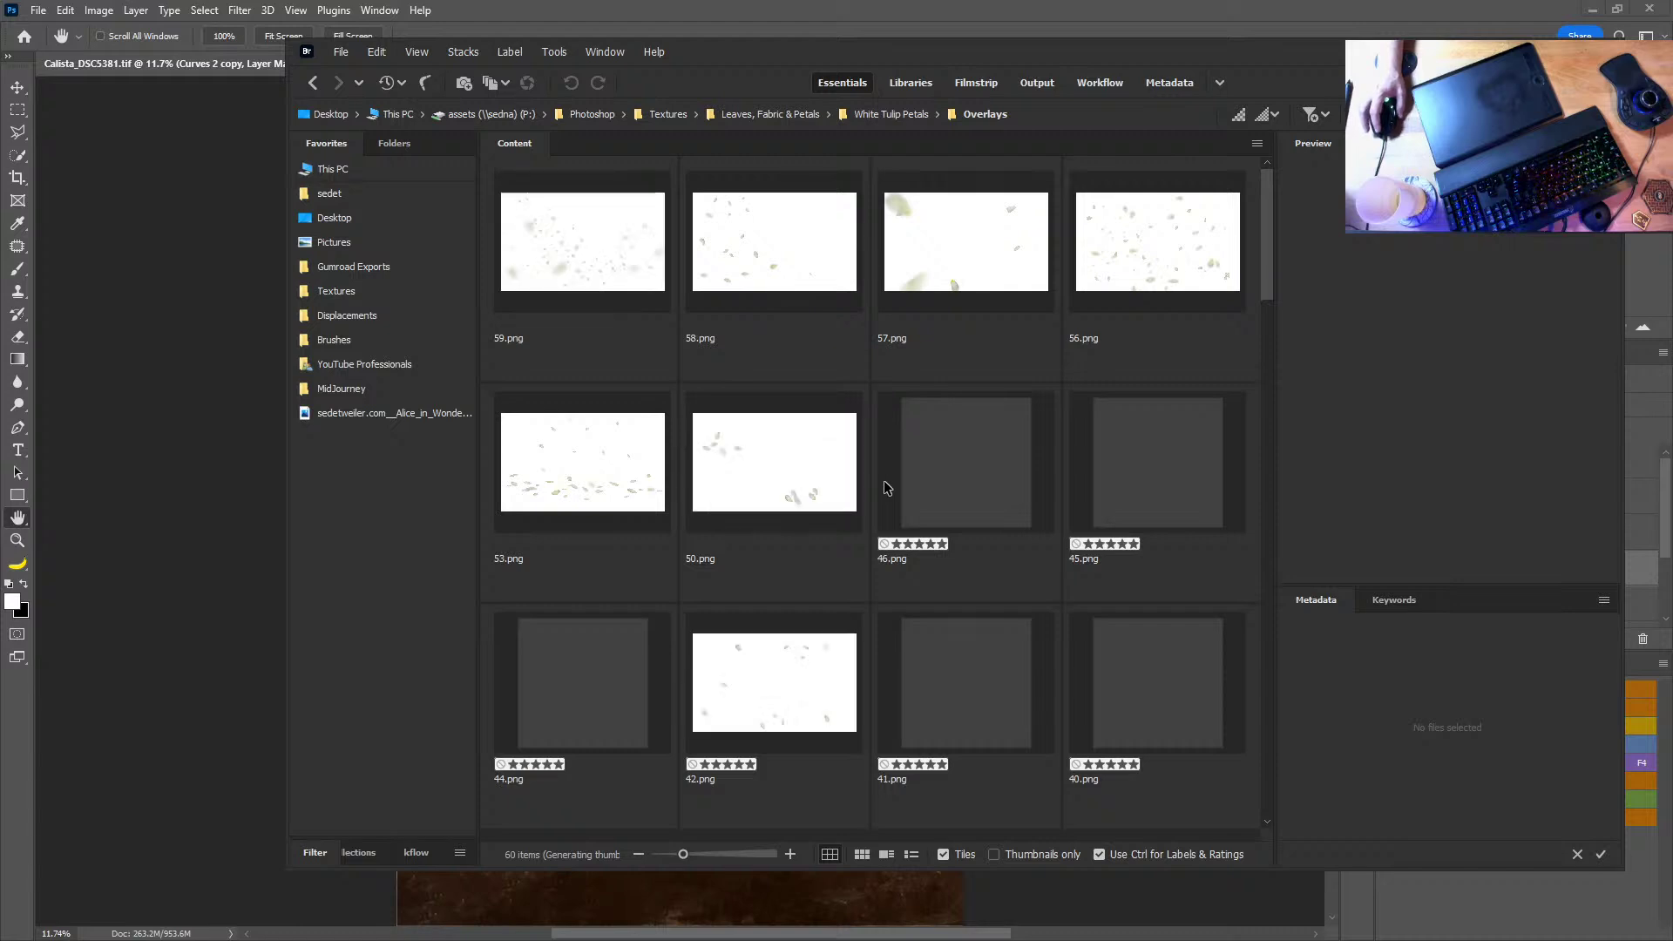
# Step: Place the 56.png petal overlay in the composite, rotated -90°, at the top of the layer stack
pyautogui.moveTo(1180, 248); pyautogui.dragTo(802, 475)
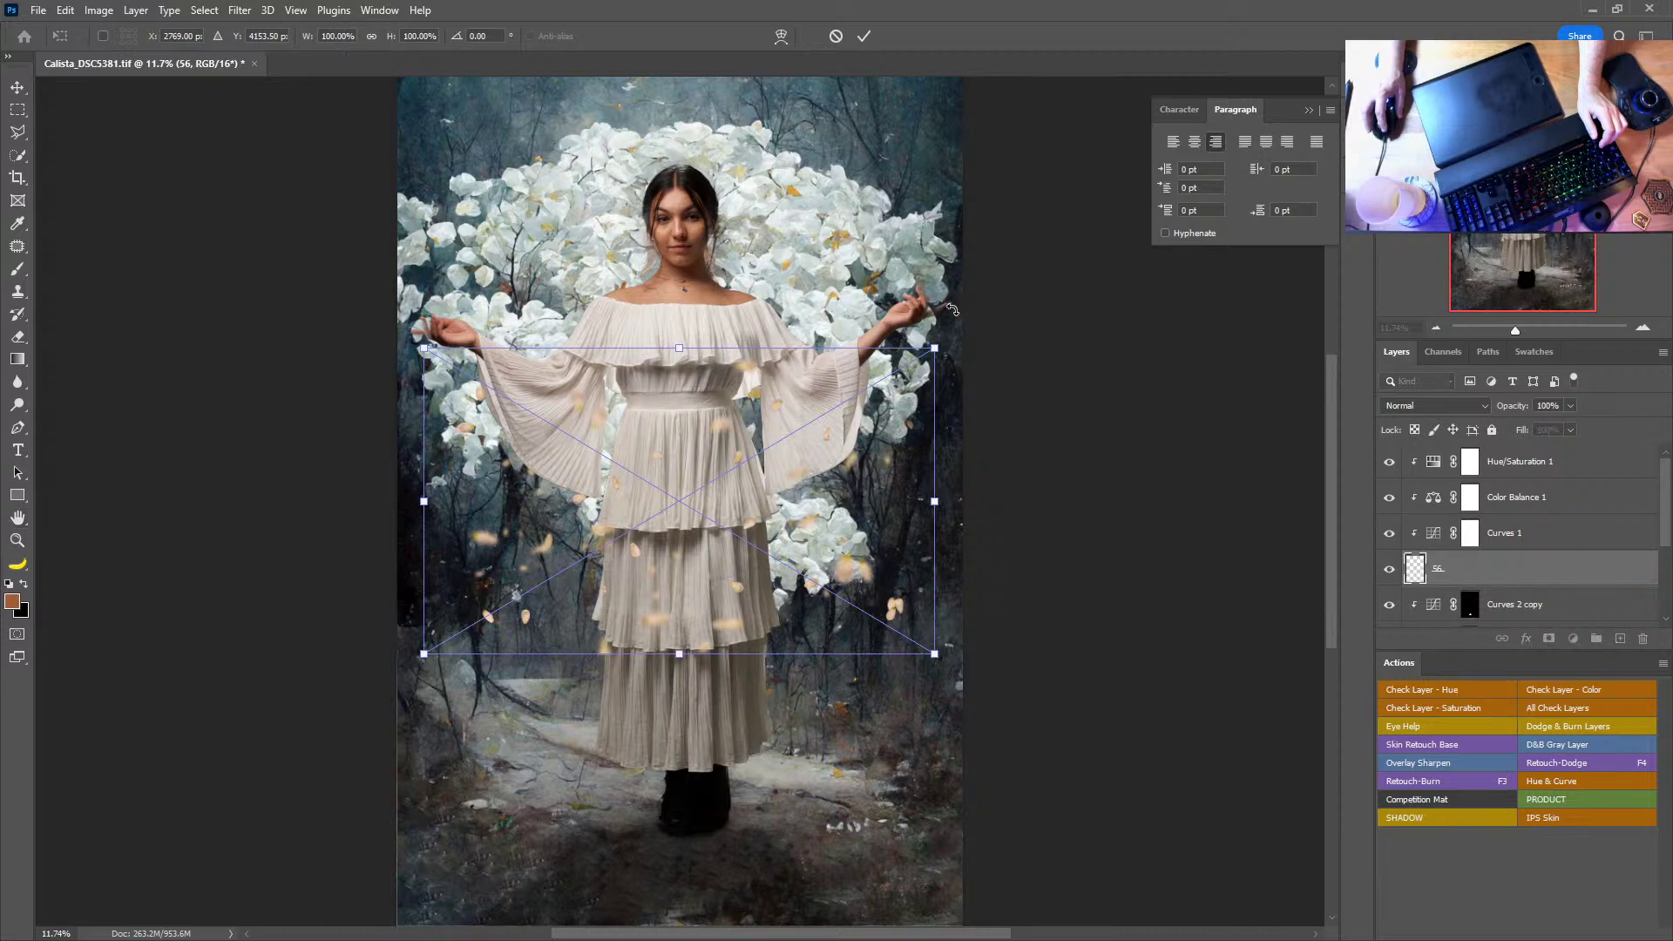
pyautogui.moveTo(954, 314); pyautogui.dragTo(545, 296)
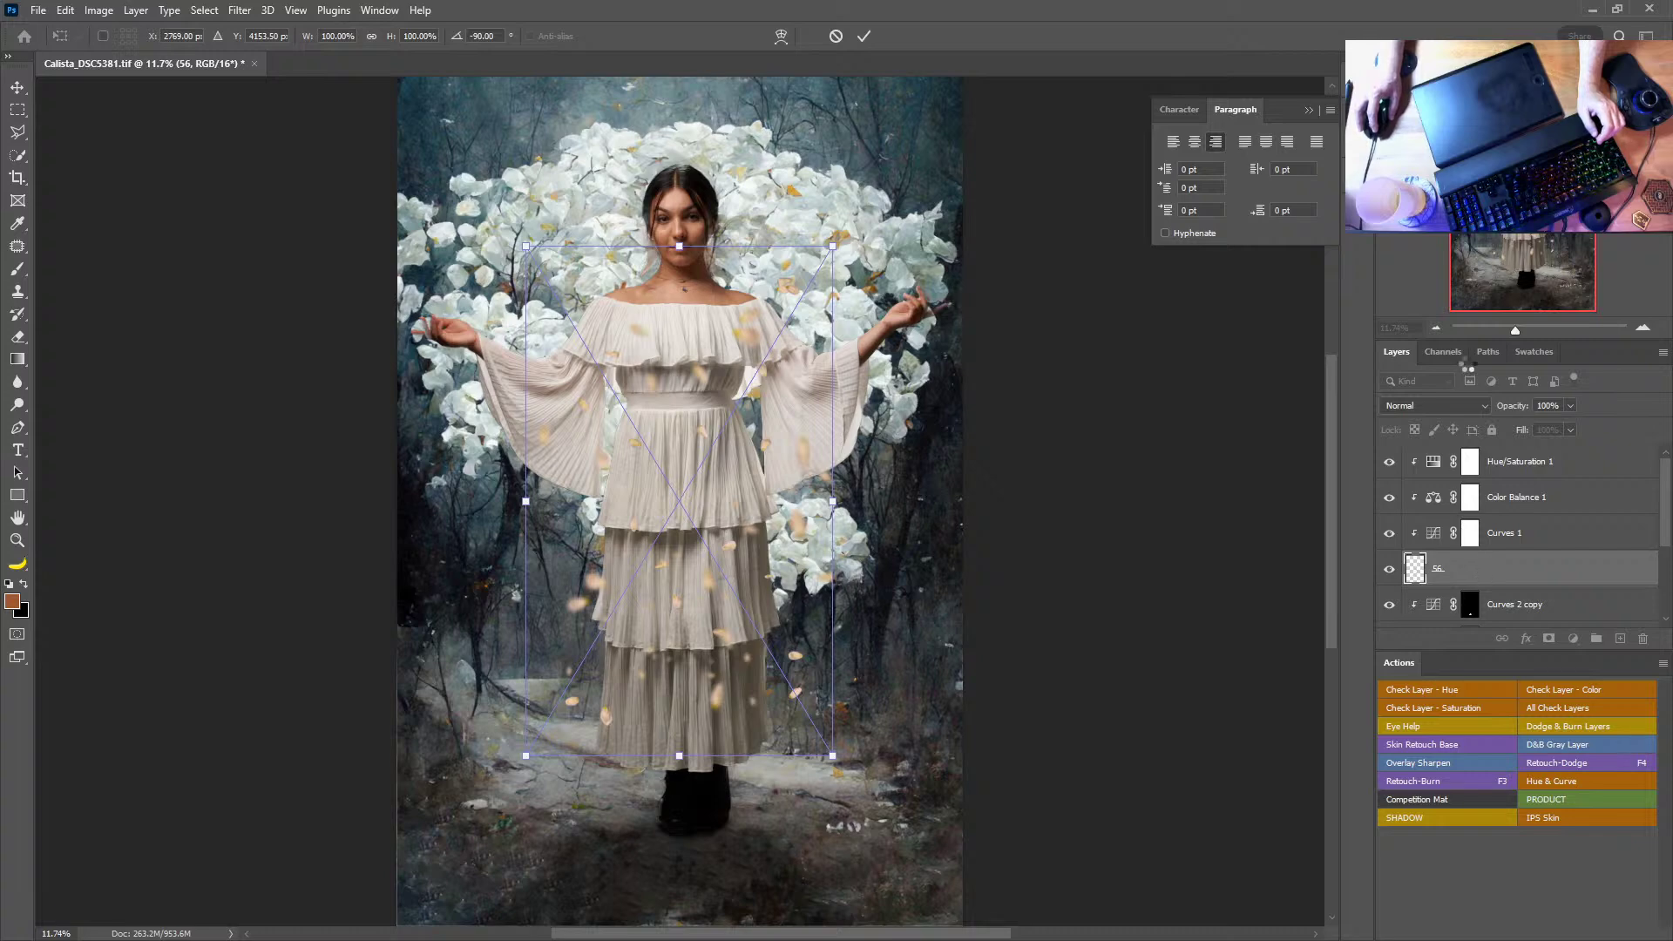
pyautogui.moveTo(1485, 563); pyautogui.dragTo(1511, 448)
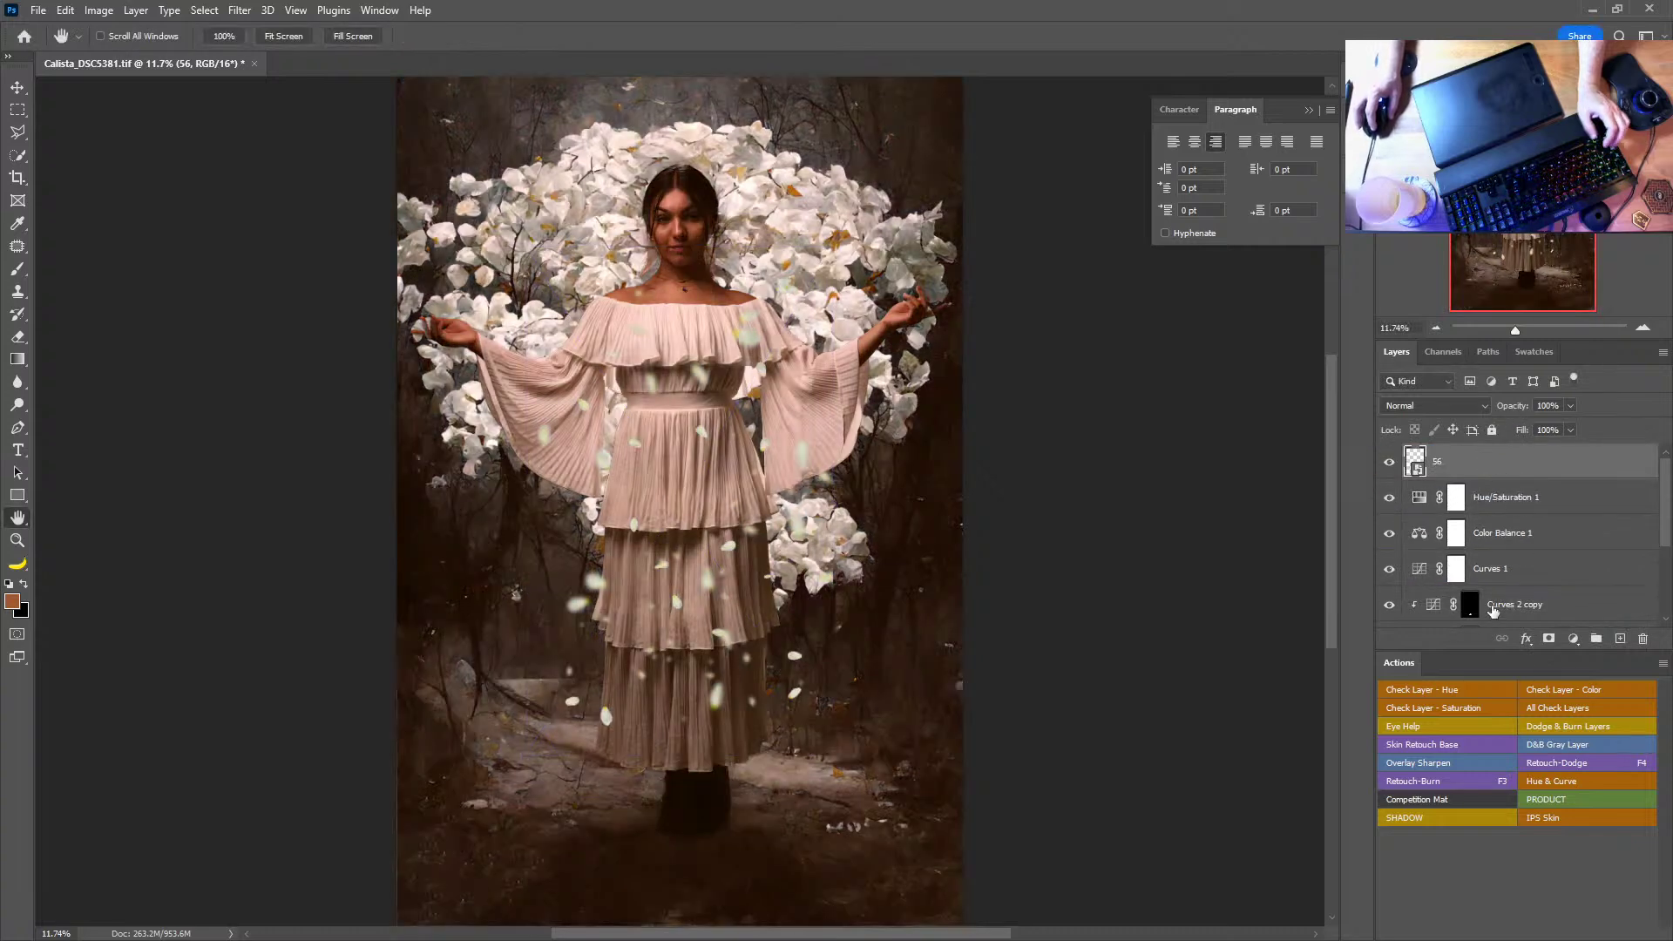
# Step: Clip the Hue/Saturation 1, Color Balance 1 and Curves 1 adjustments back to the subject's layer group below
pyautogui.keyDown('alt'); pyautogui.click(1509, 514); pyautogui.keyUp('alt')
pyautogui.keyDown('alt'); pyautogui.click(1510, 549); pyautogui.keyUp('alt')
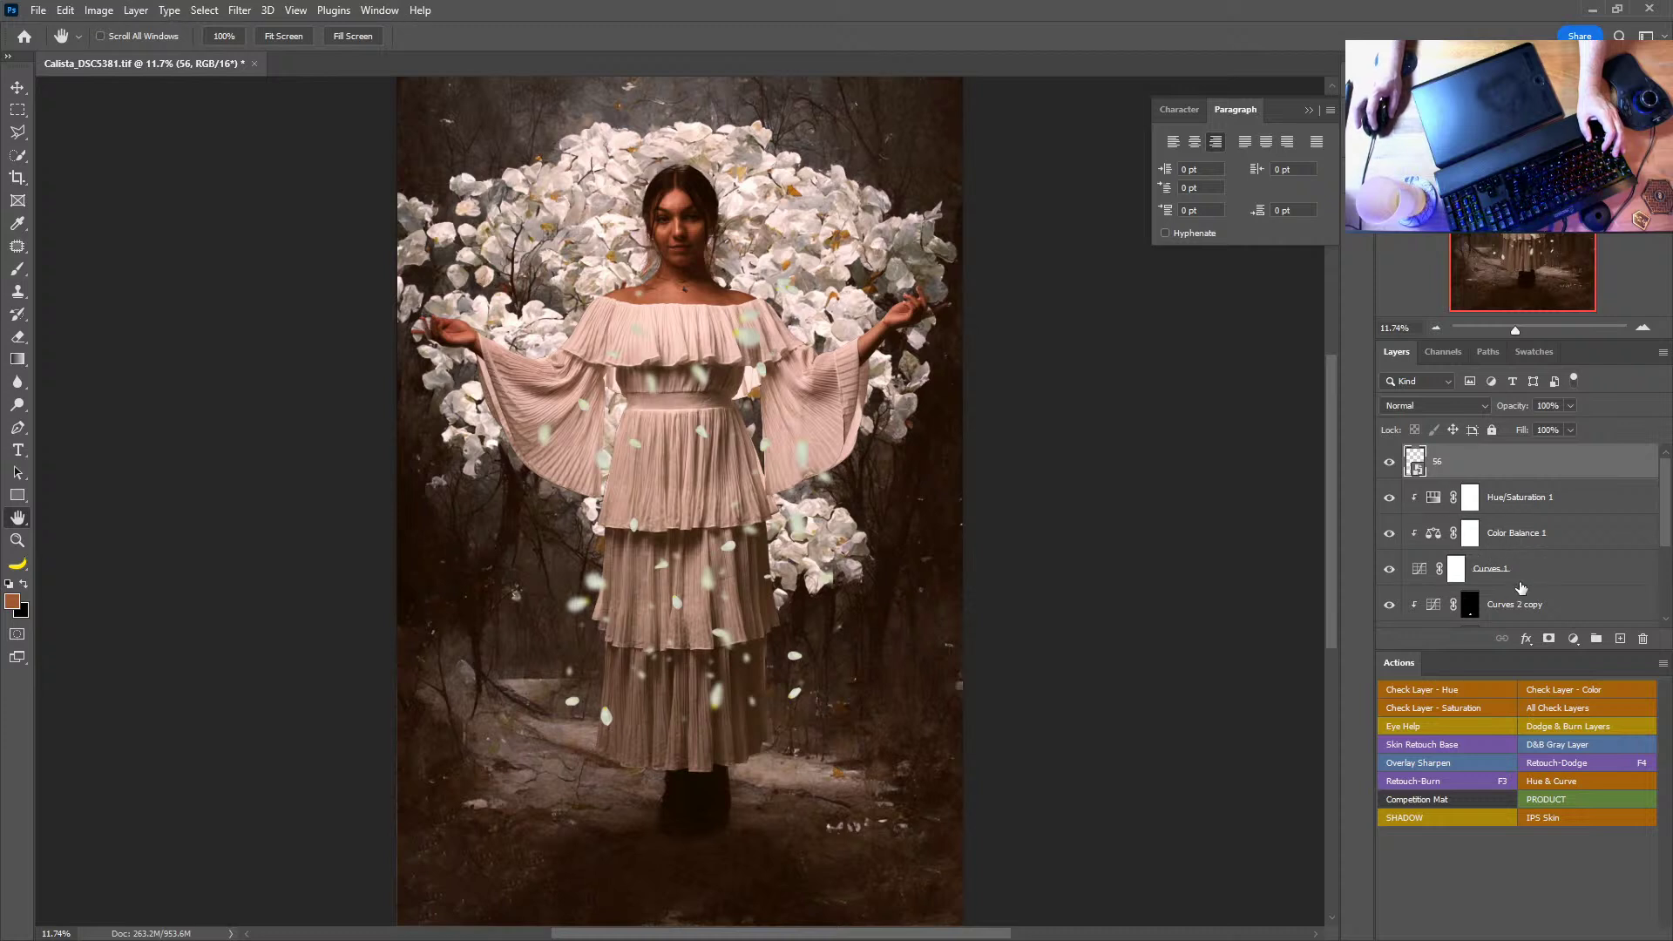
pyautogui.keyDown('alt'); pyautogui.click(1520, 586); pyautogui.keyUp('alt')
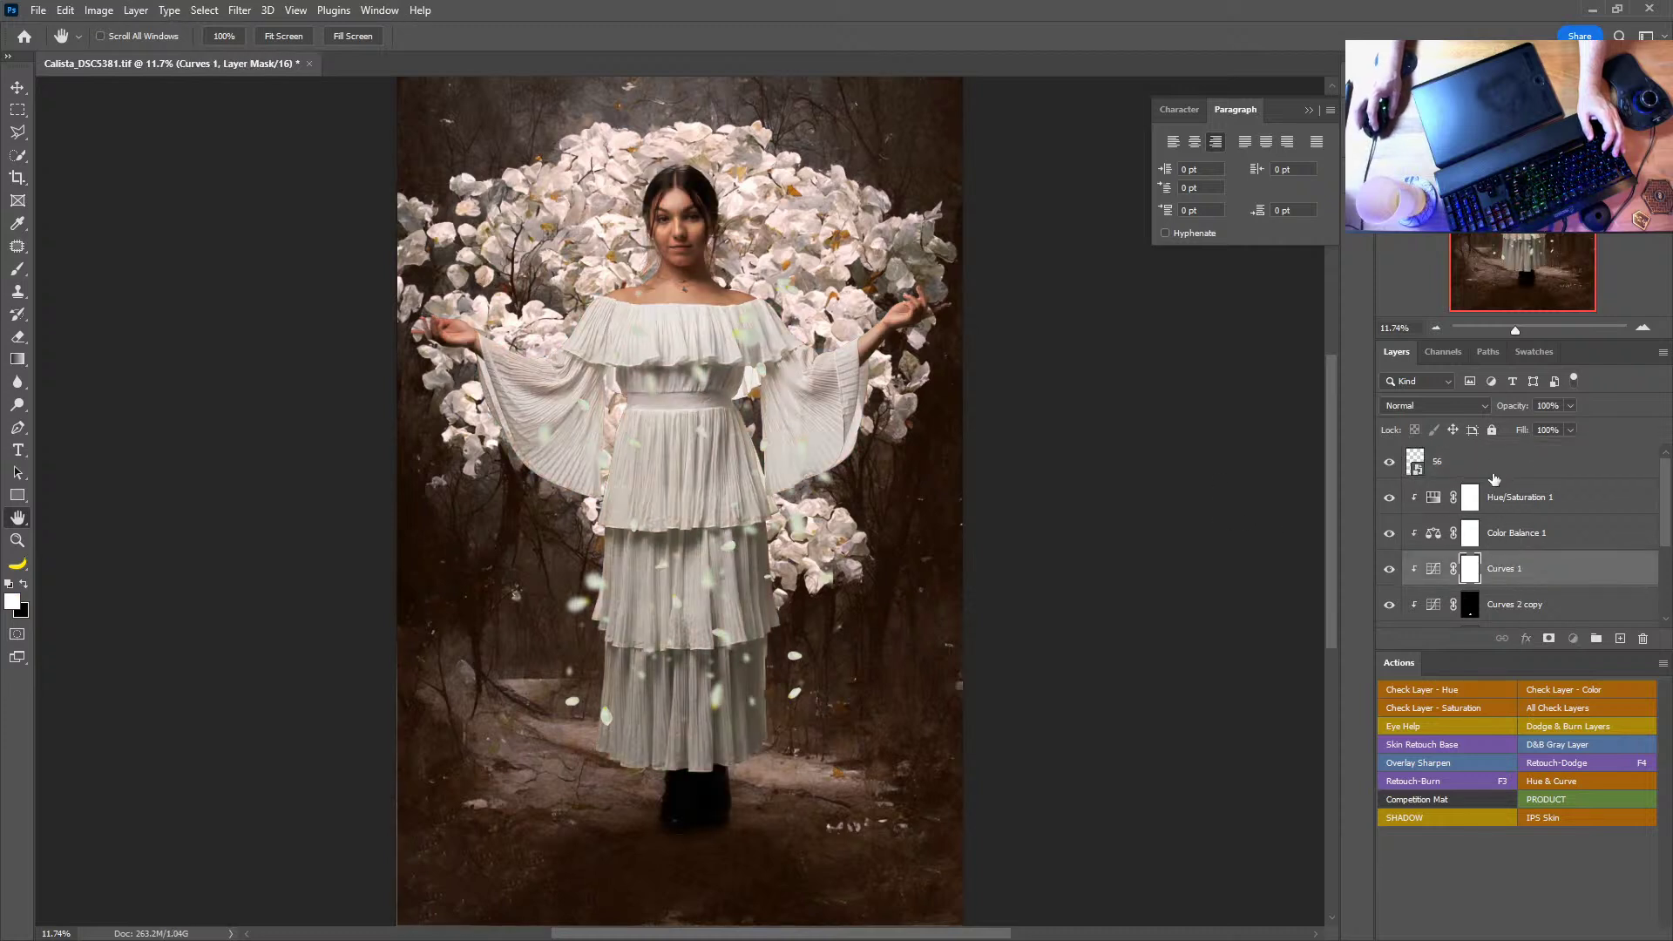
# Step: Scale the petal overlay layer 56 to about 166% width and 184% height so it covers the whole canvas
pyautogui.click(1493, 473)
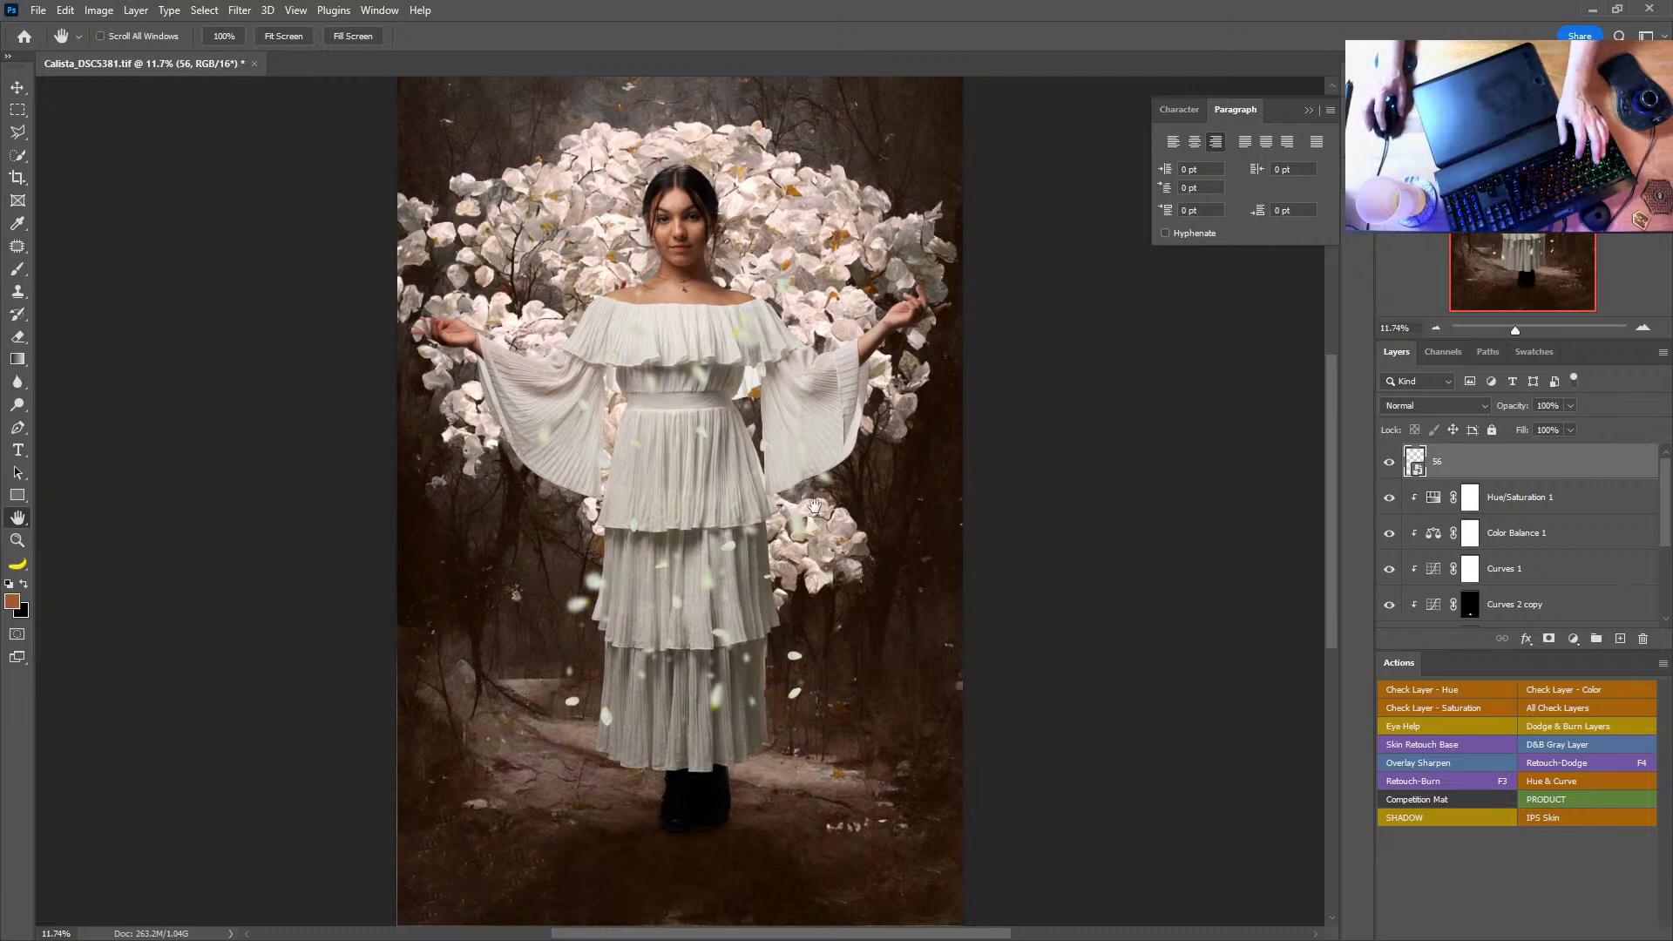
pyautogui.hotkey('ctrl', 't')
pyautogui.moveTo(805, 453); pyautogui.dragTo(673, 277)
pyautogui.moveTo(705, 586); pyautogui.dragTo(962, 919)
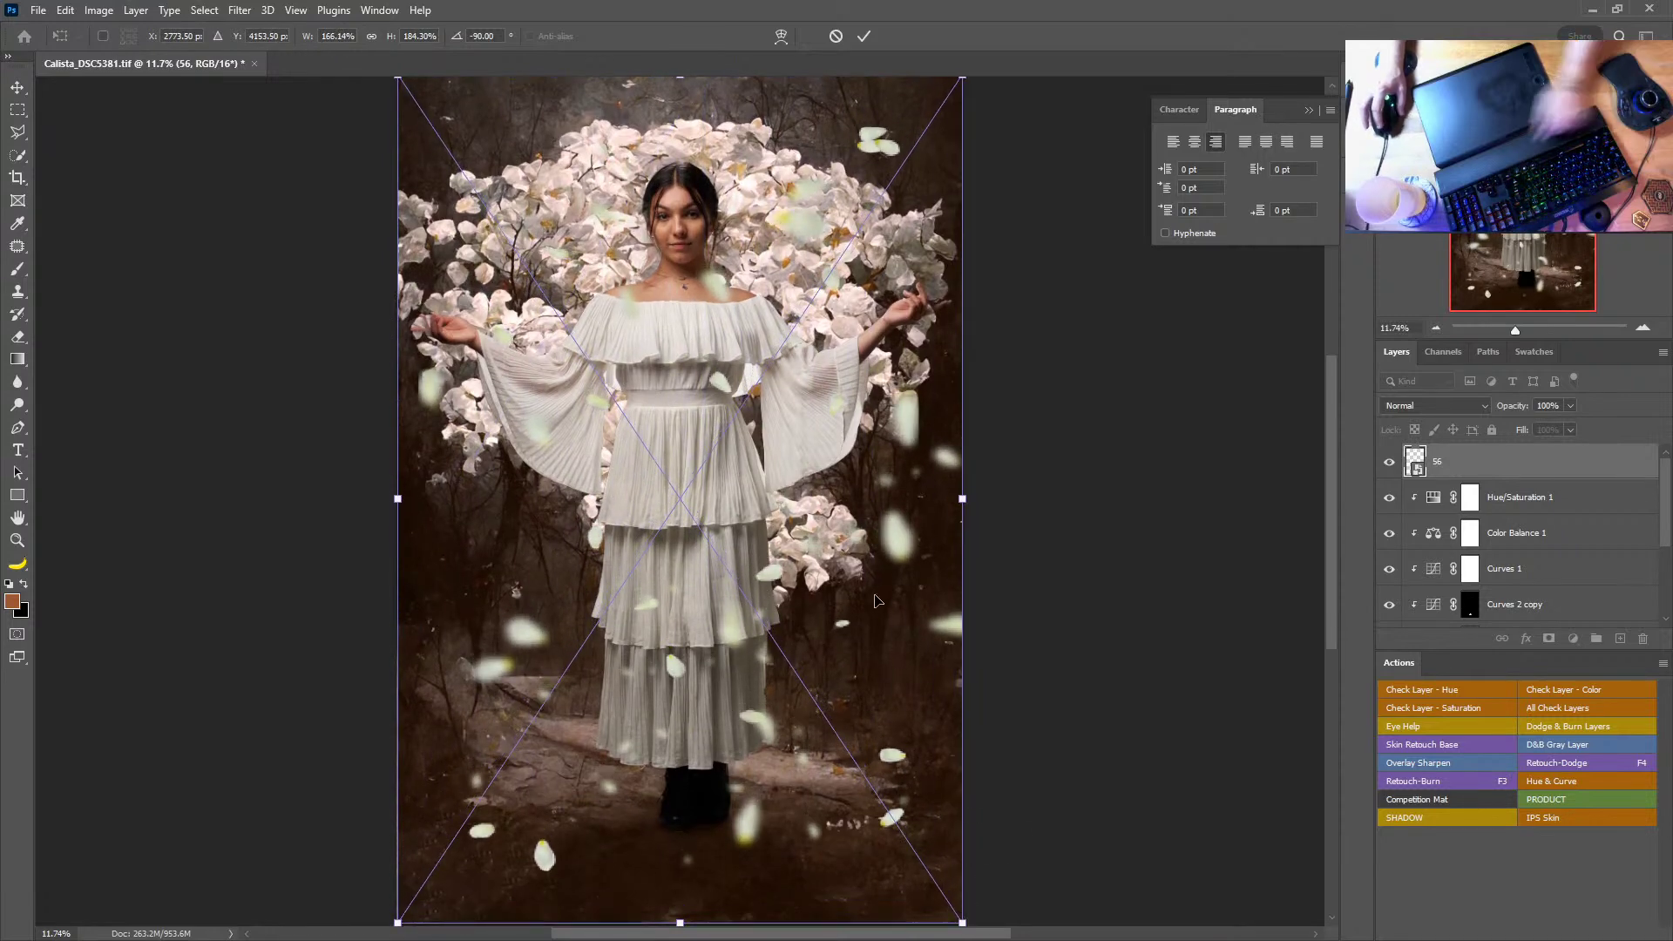
pyautogui.press('Return')
pyautogui.press('h')
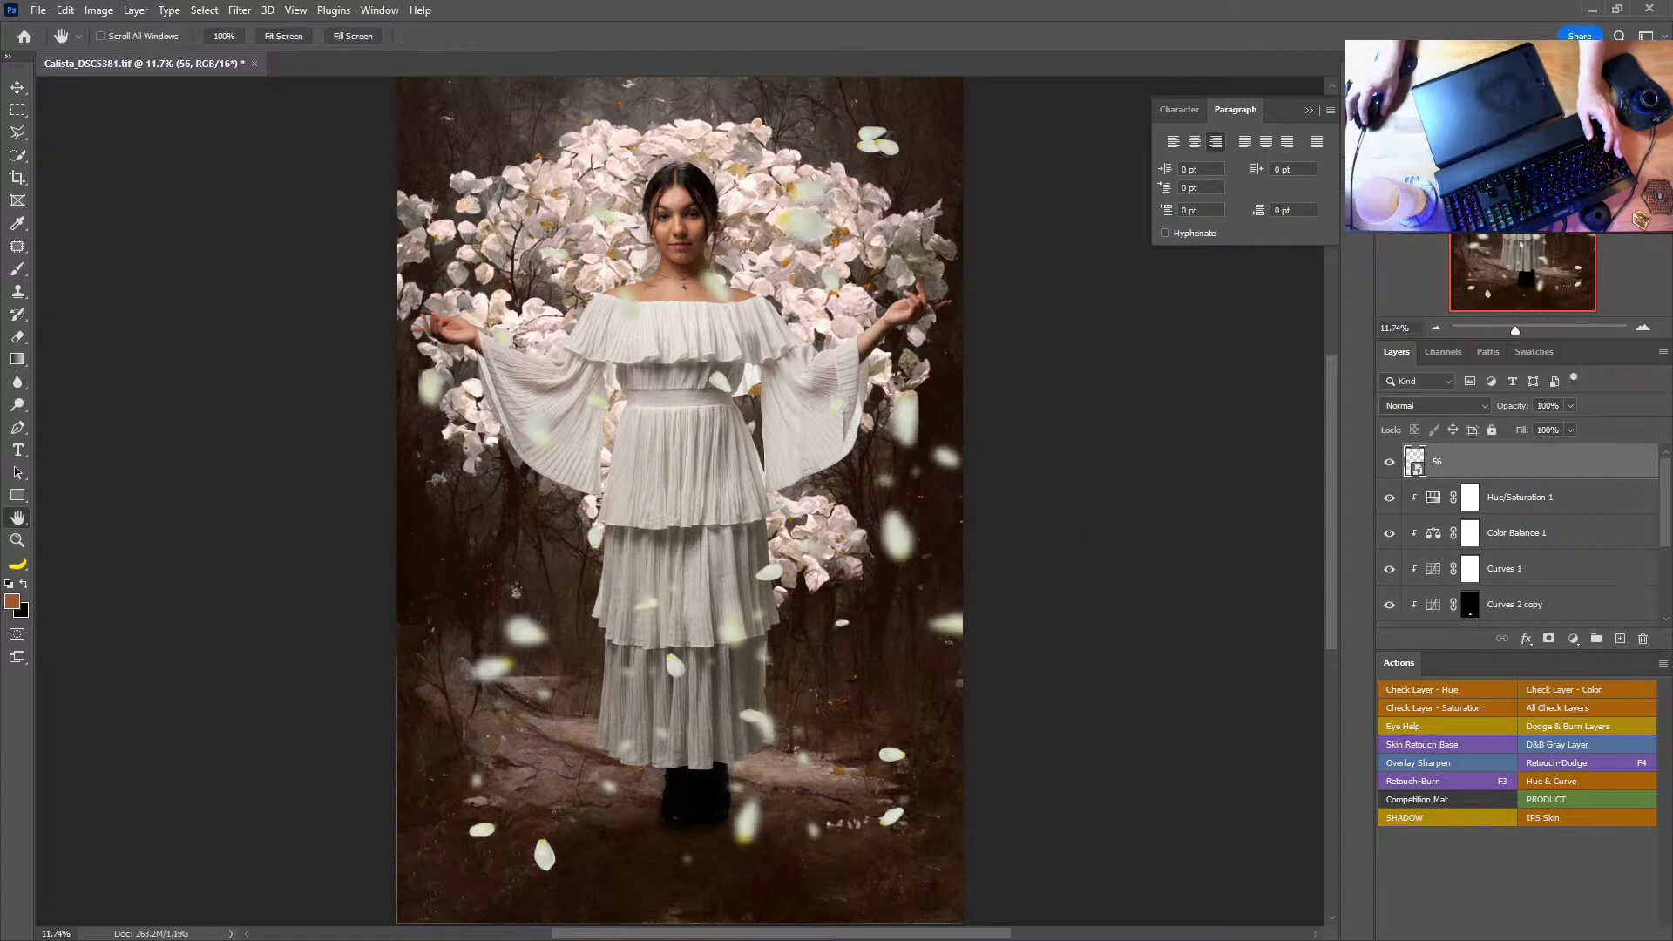
# Step: Switch to Bridge, browse the Overlays folder and place the 10.png petal overlay in the composite above layer 56
pyautogui.hotkey('ctrl', 'alt', 'o')
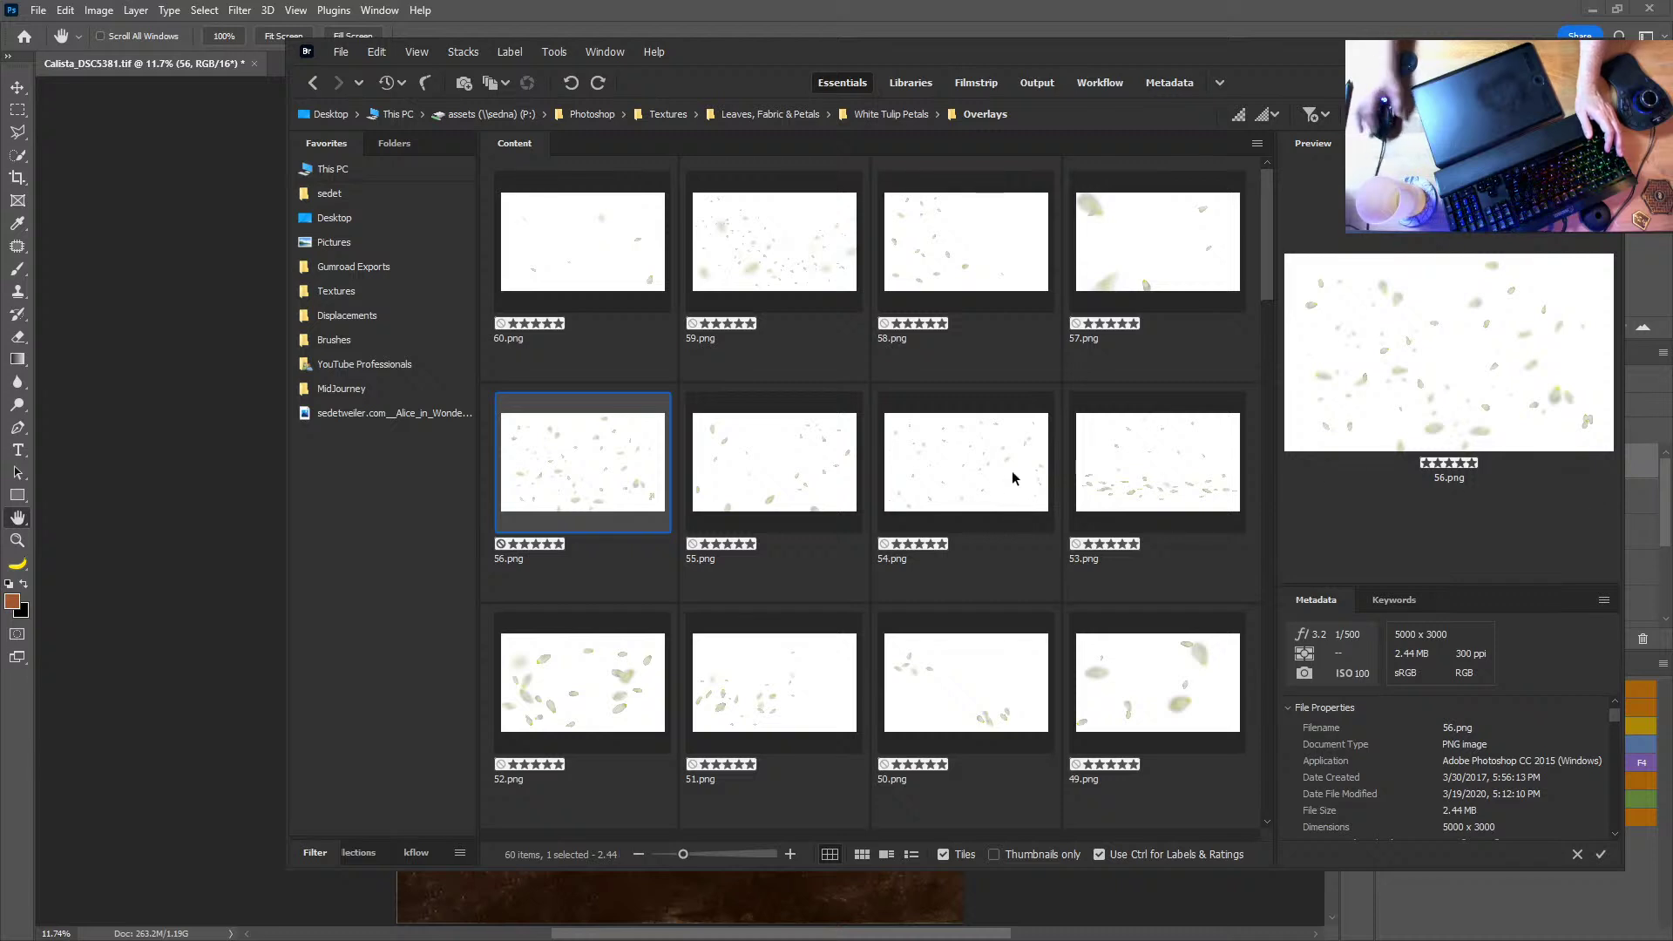
pyautogui.scroll(-3, 1011, 475)
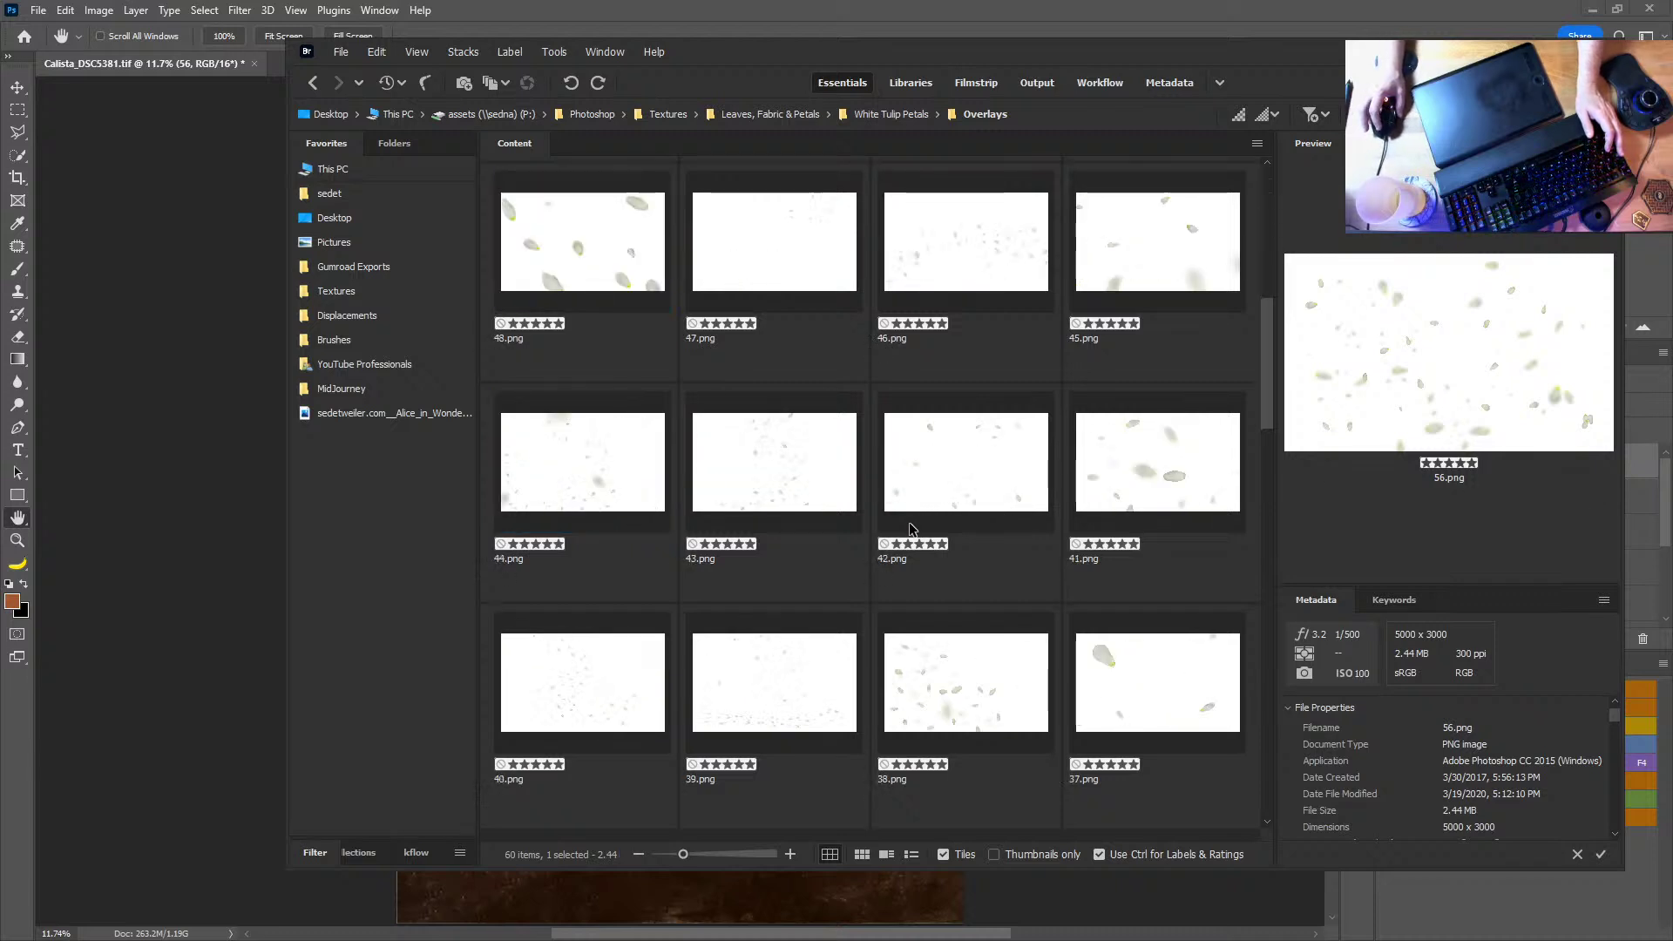
pyautogui.scroll(-1, 980, 672)
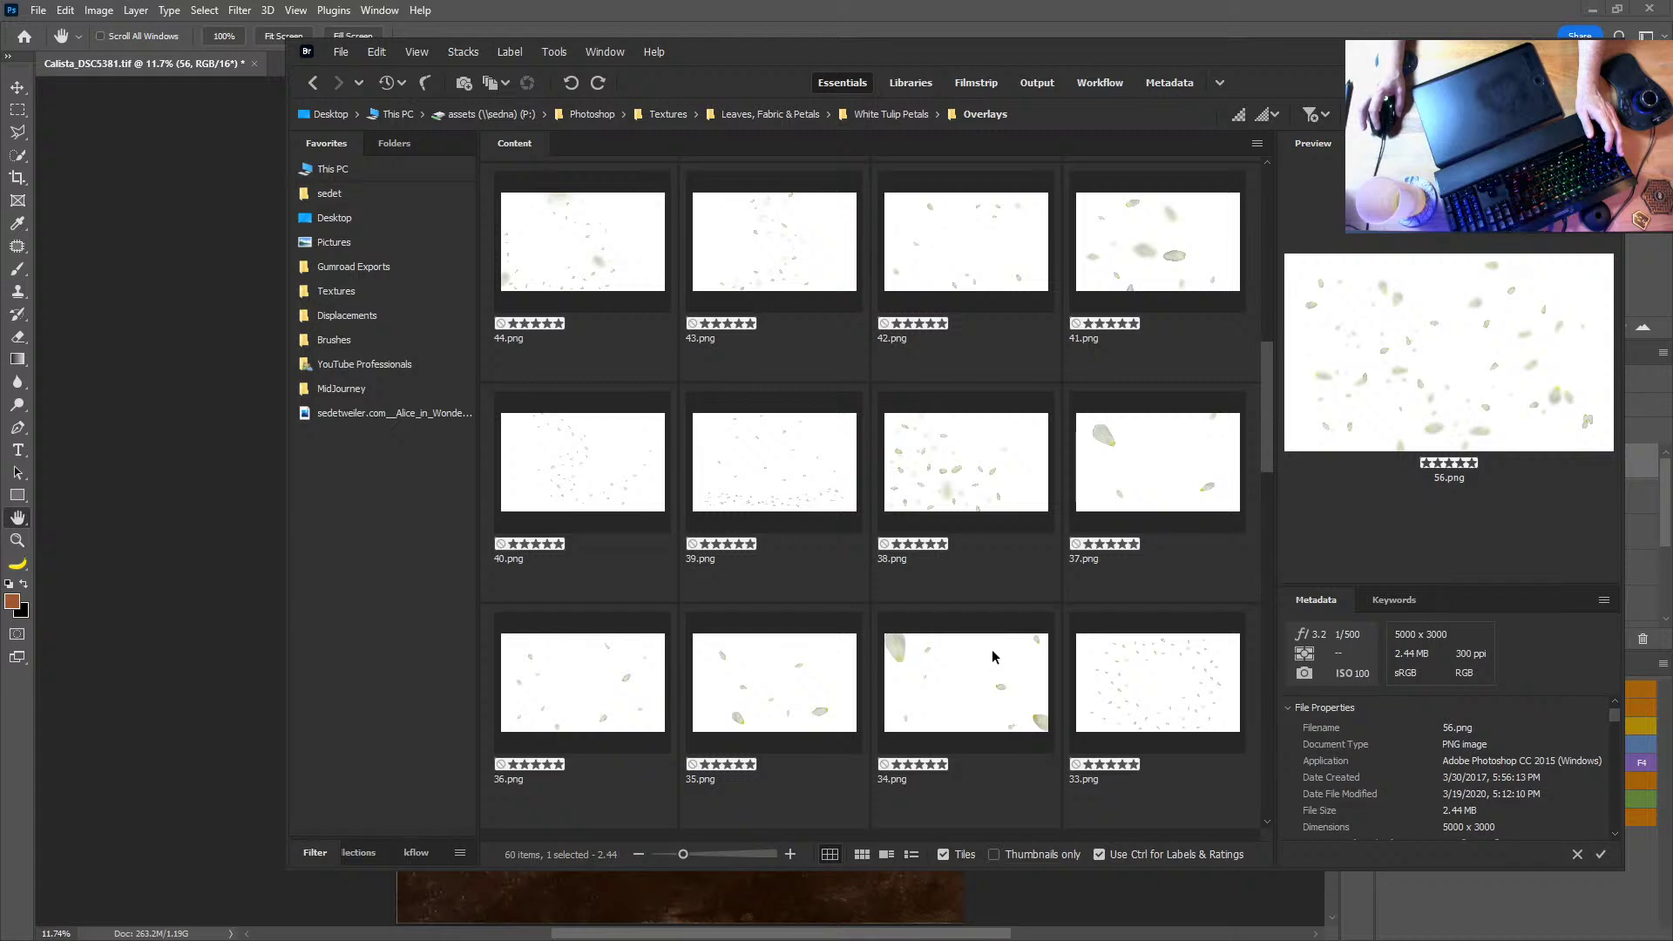
pyautogui.scroll(-1, 975, 483)
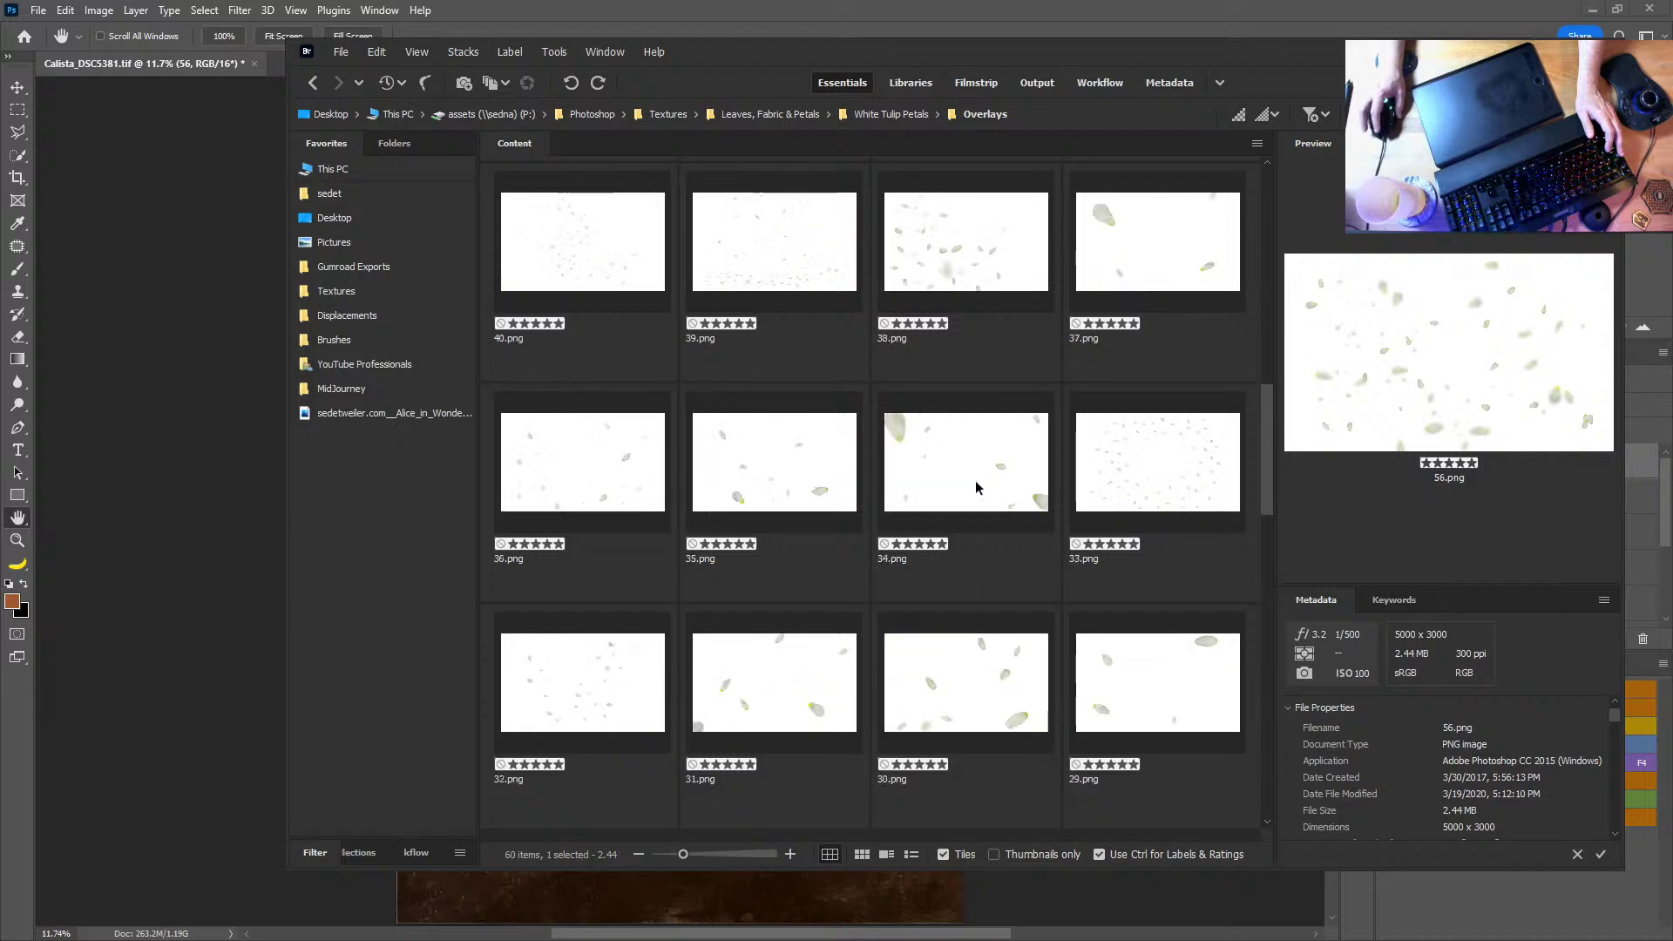
pyautogui.scroll(-1, 974, 483)
pyautogui.scroll(-1, 865, 609)
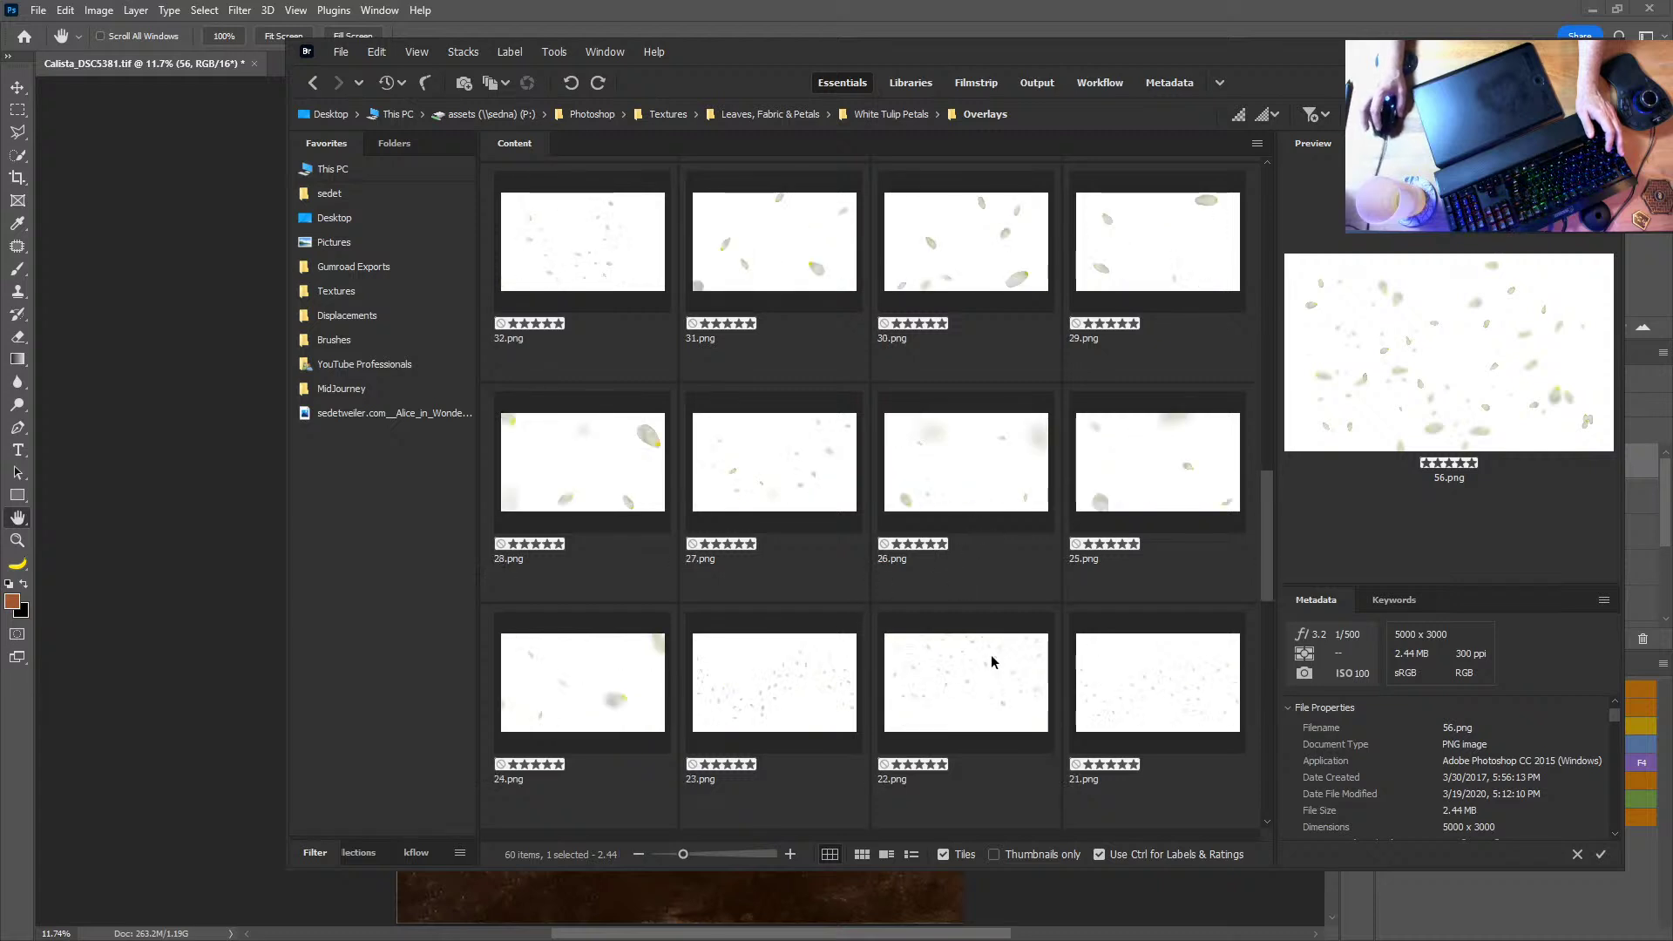
pyautogui.scroll(-1, 991, 661)
pyautogui.scroll(-1, 960, 598)
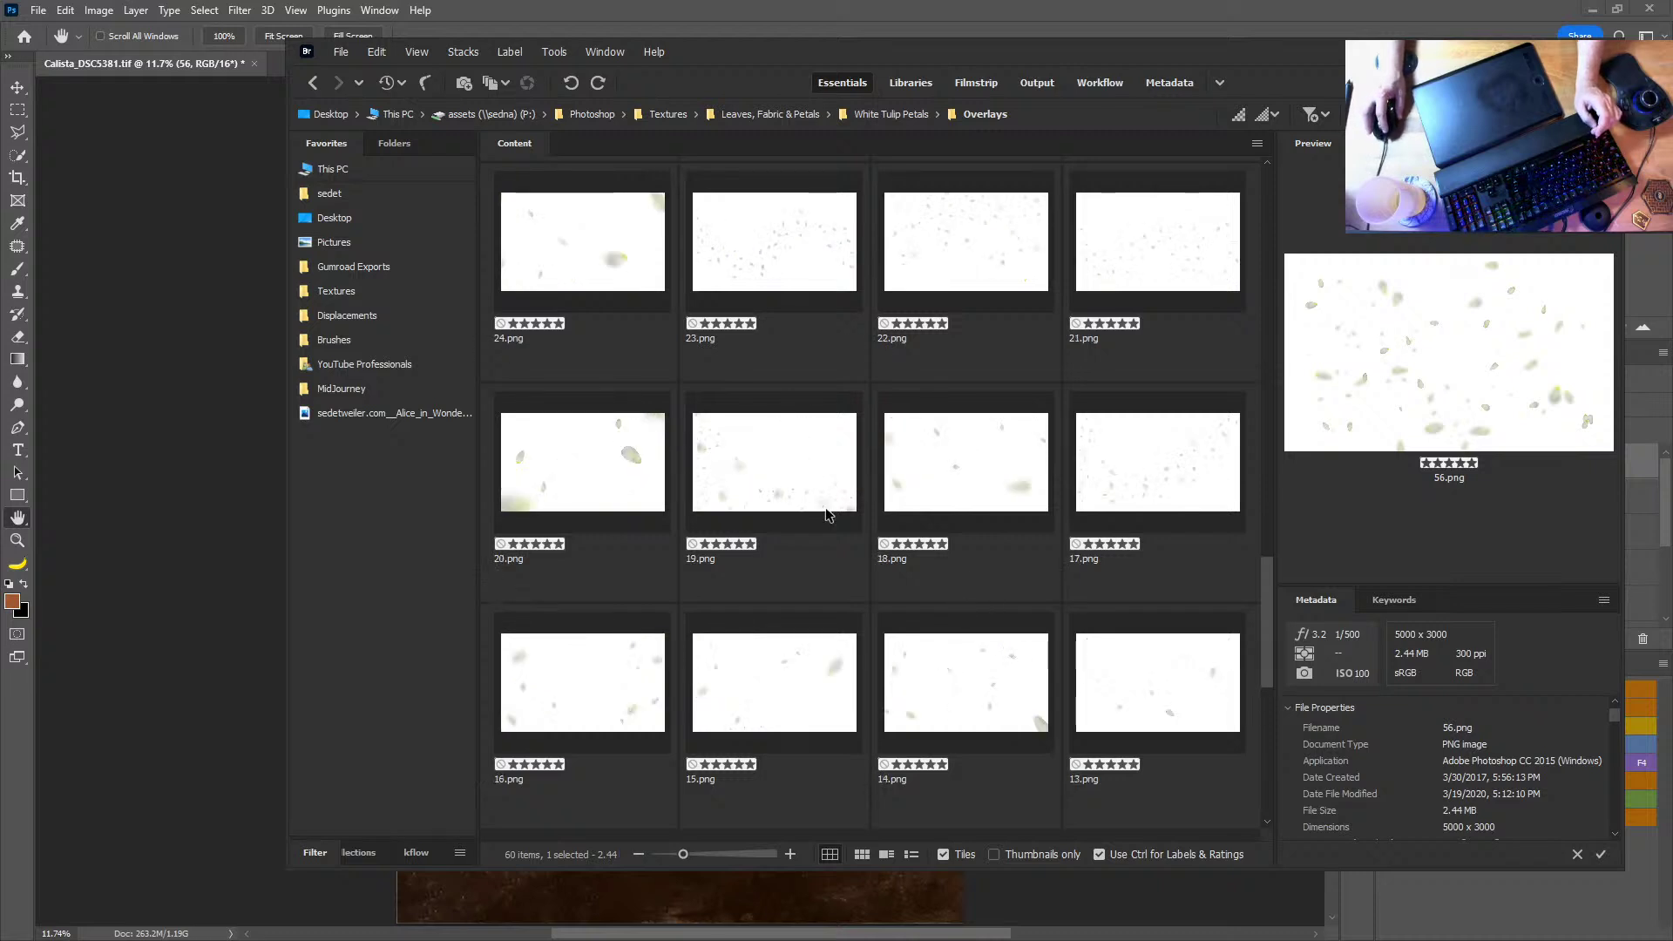
pyautogui.scroll(-1, 954, 681)
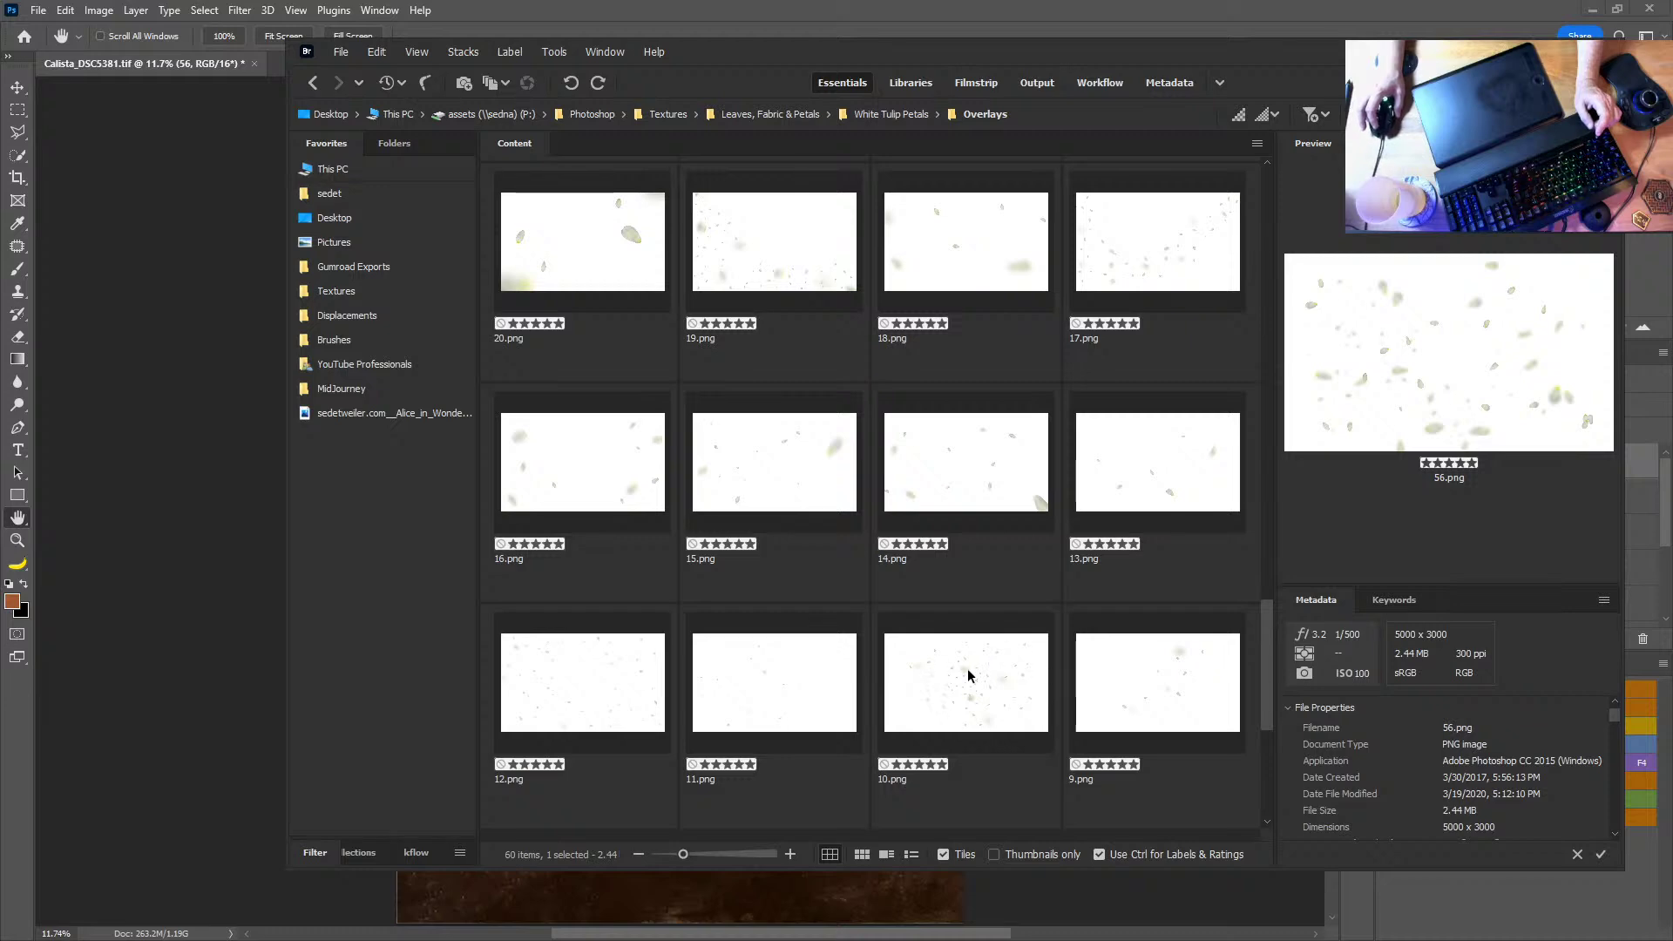
pyautogui.moveTo(969, 675); pyautogui.dragTo(196, 418)
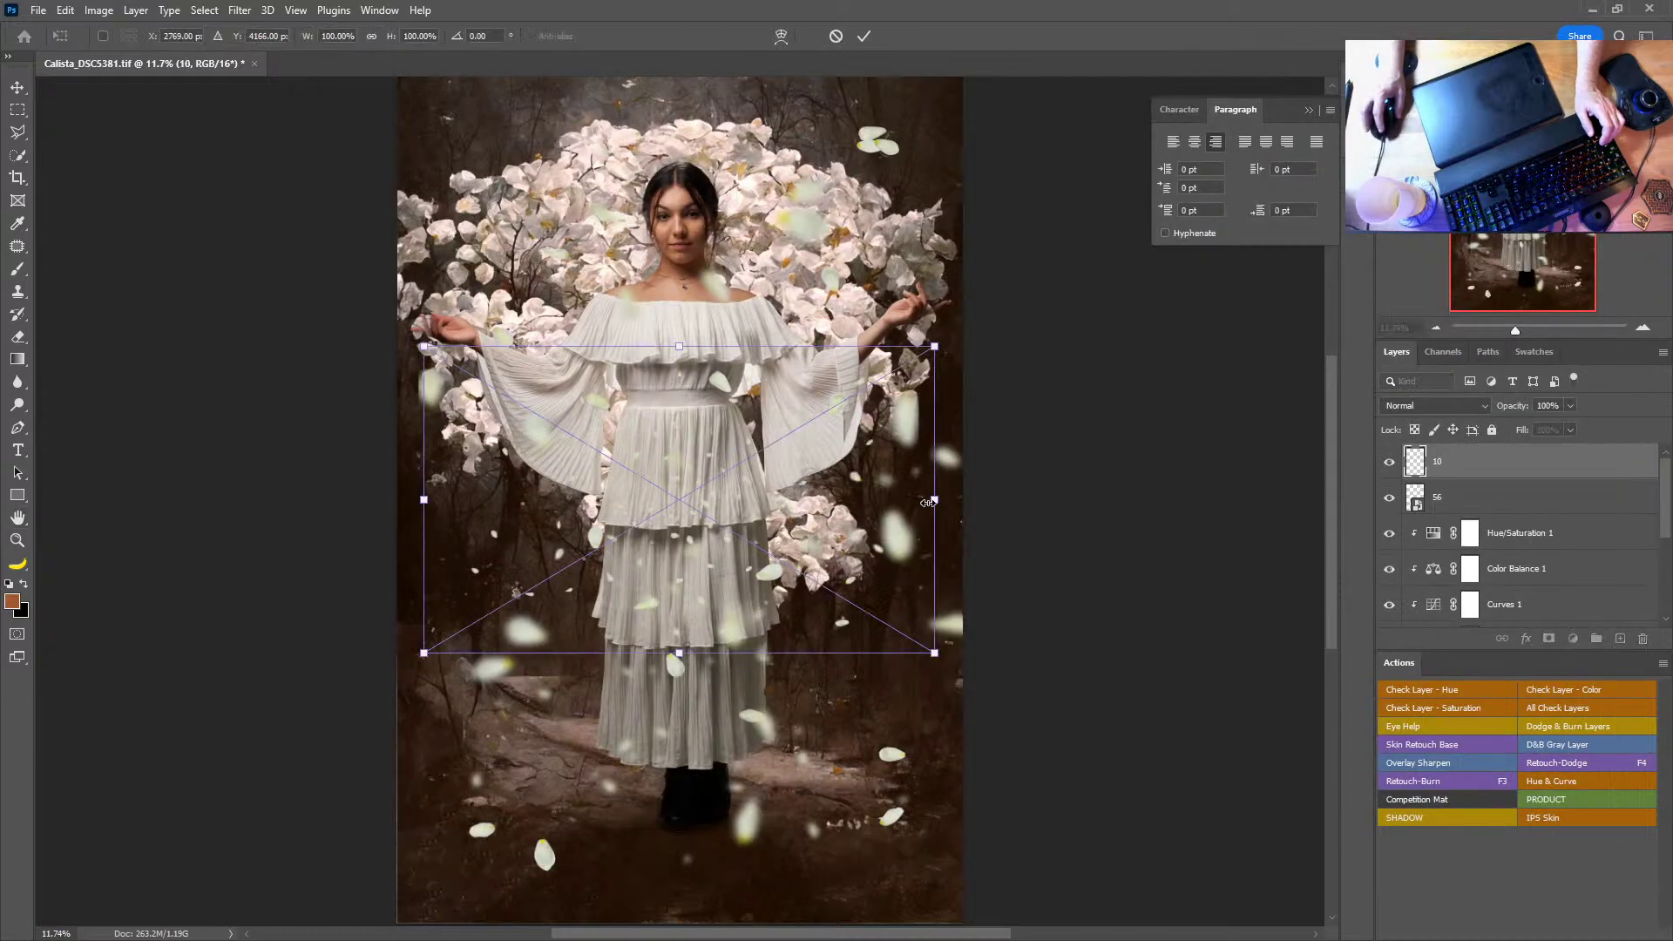
# Step: Rotate the 10 petal overlay to -90° and scale it to about 165% width and 184% height to cover the canvas
pyautogui.moveTo(956, 355); pyautogui.dragTo(557, 248)
pyautogui.moveTo(675, 351); pyautogui.dragTo(547, 191)
pyautogui.scroll(-1, 672, 291)
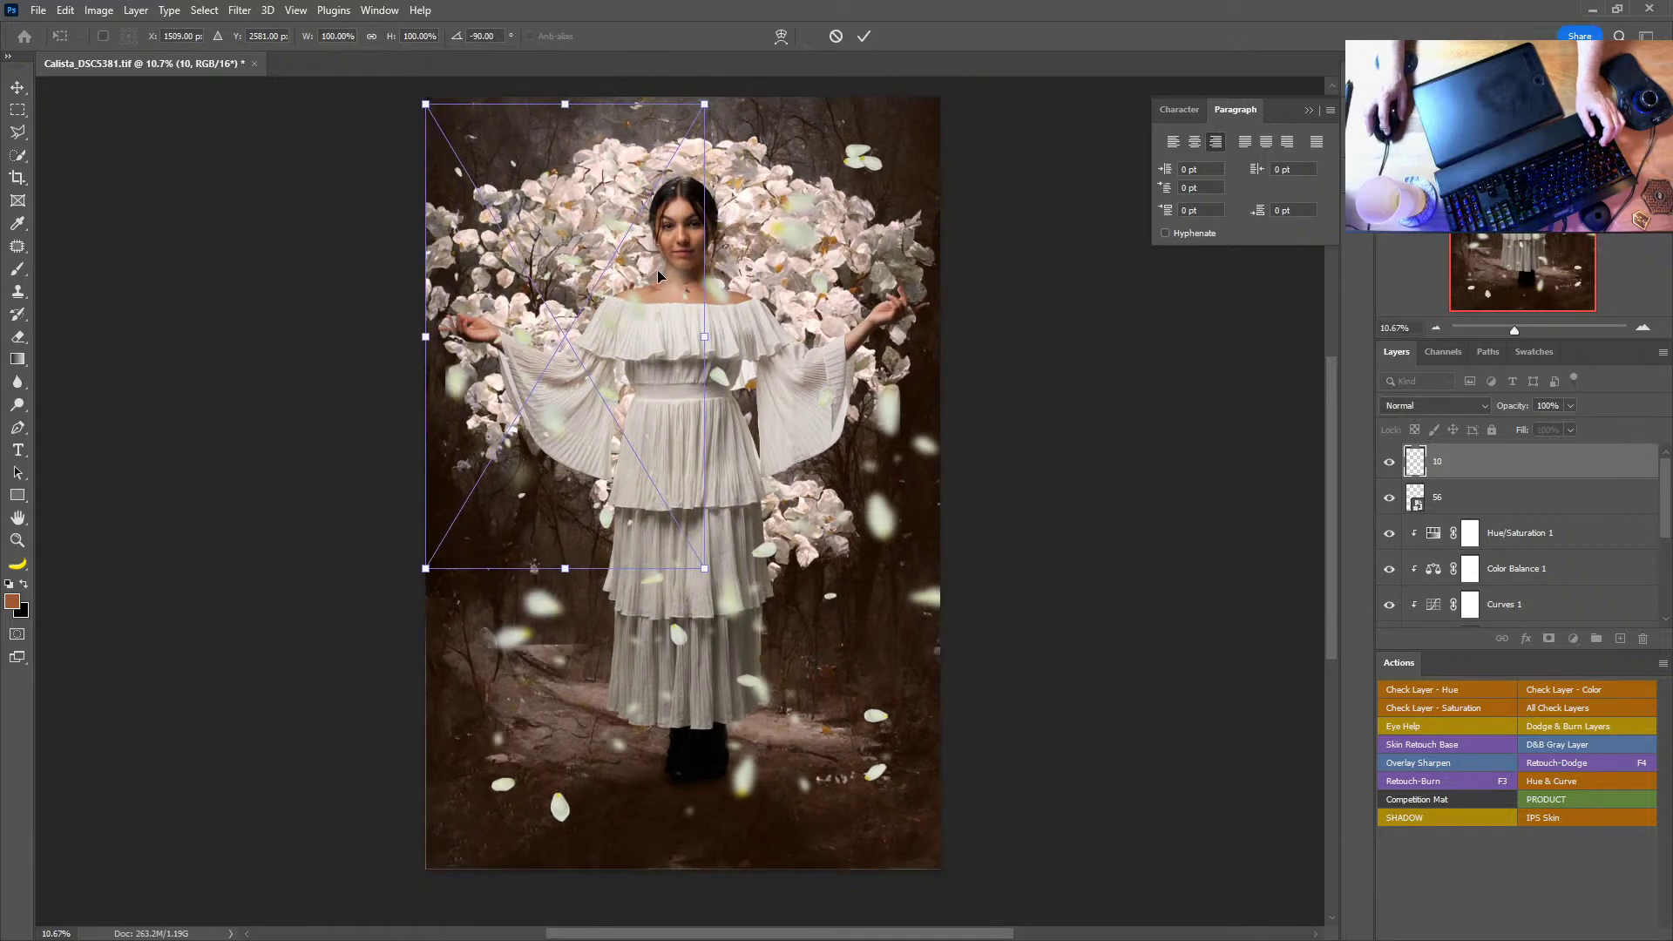
pyautogui.moveTo(706, 568); pyautogui.dragTo(939, 864)
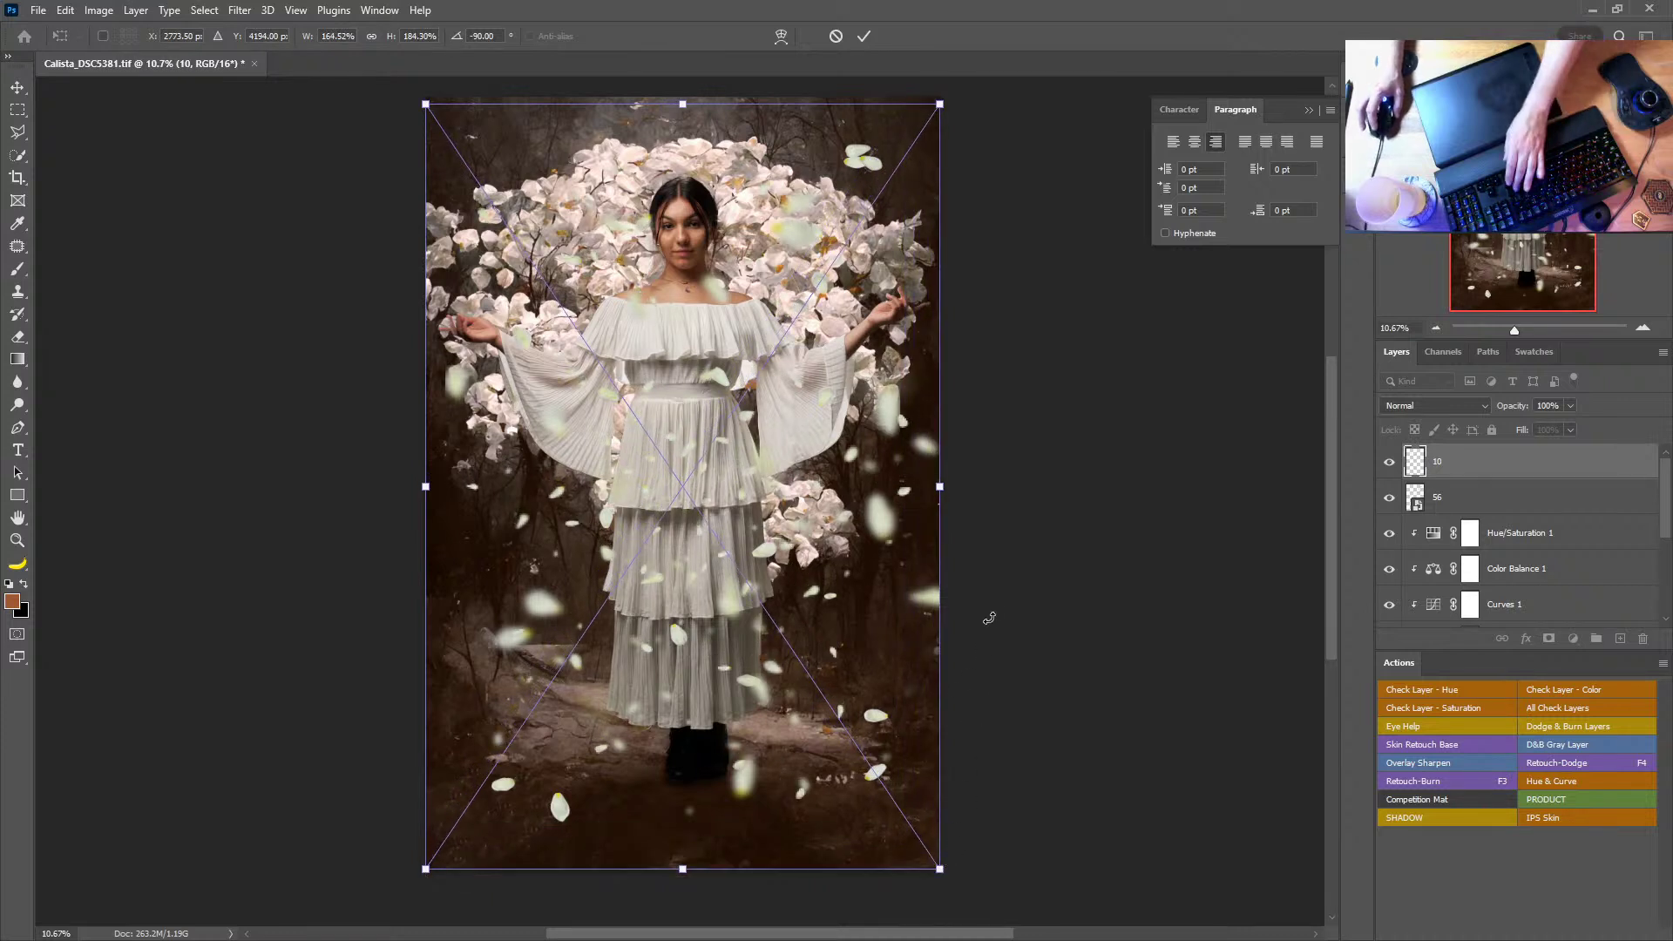
pyautogui.press('Return')
pyautogui.press('h')
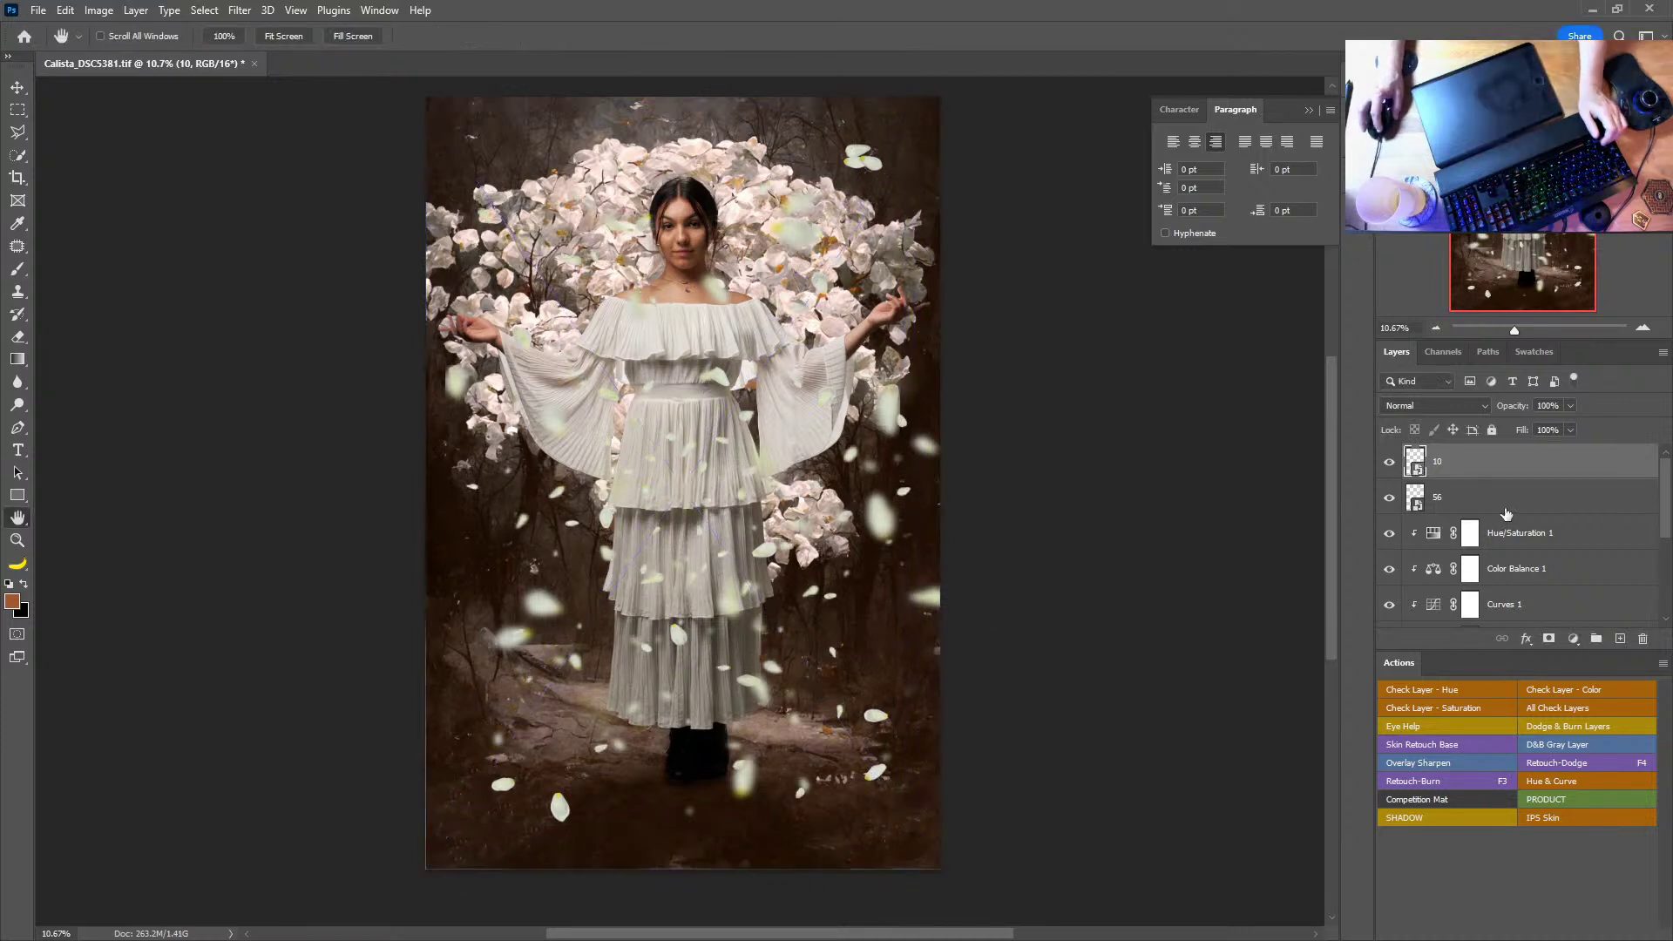
# Step: Merge petal layers 10 and 56 and clip a Hue/Saturation adjustment to the result with Hue -23 and Saturation -38
pyautogui.keyDown('shift'); pyautogui.click(1505, 503); pyautogui.keyUp('shift')
pyautogui.hotkey('ctrl', 'e')
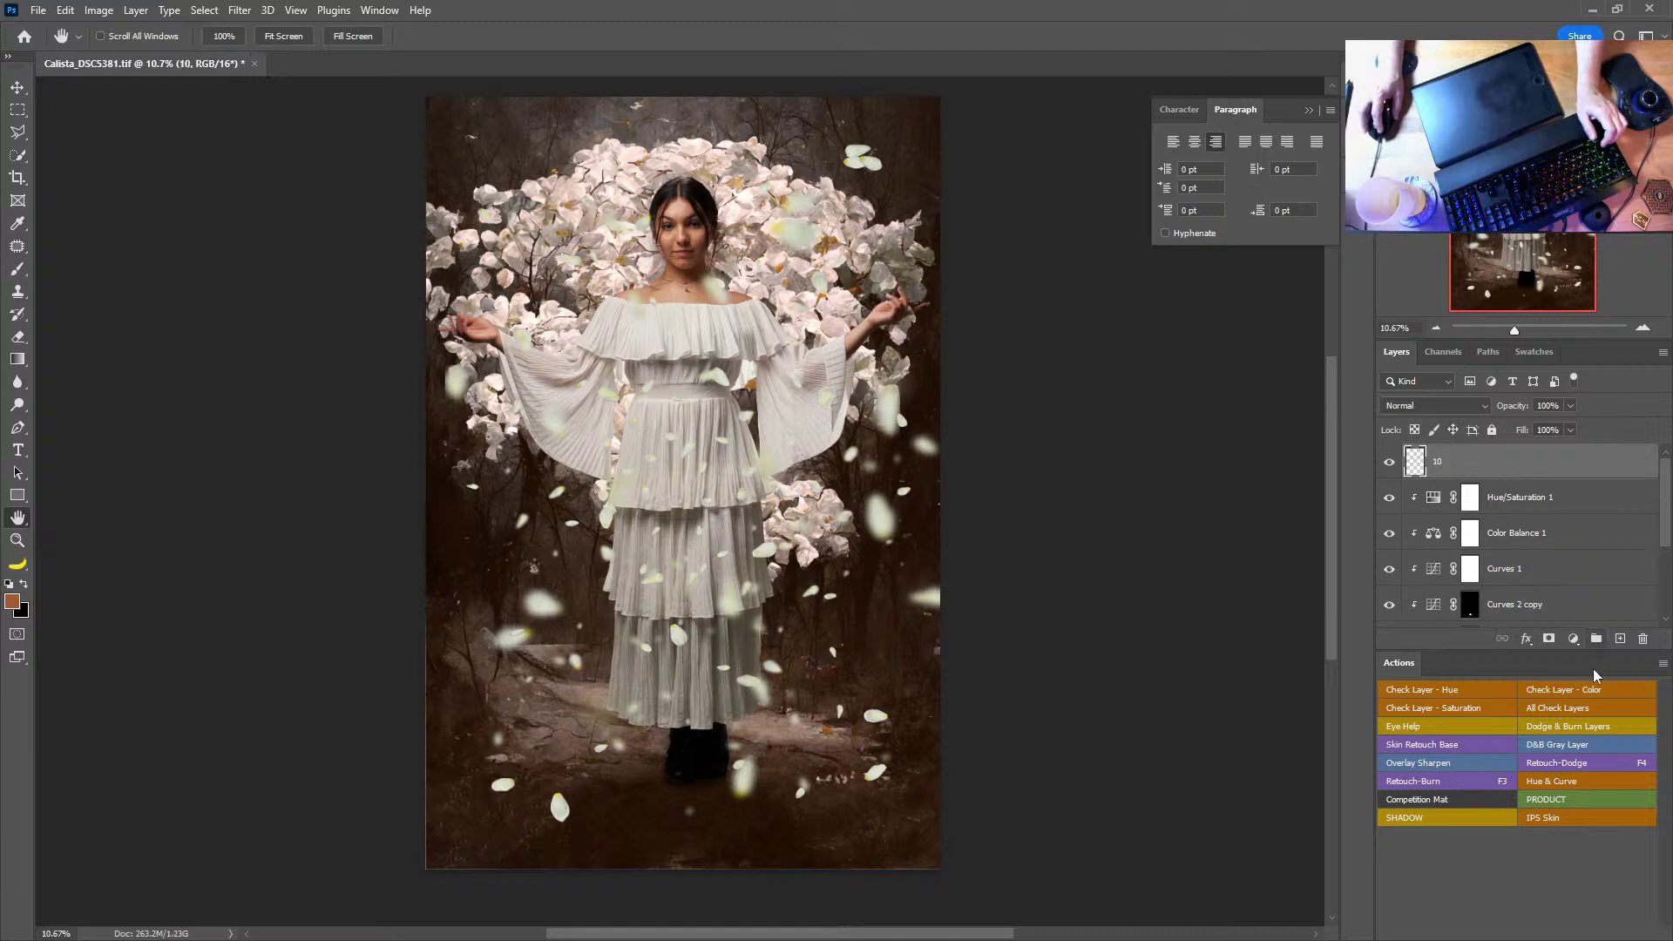
pyautogui.click(1575, 642)
pyautogui.click(1577, 476)
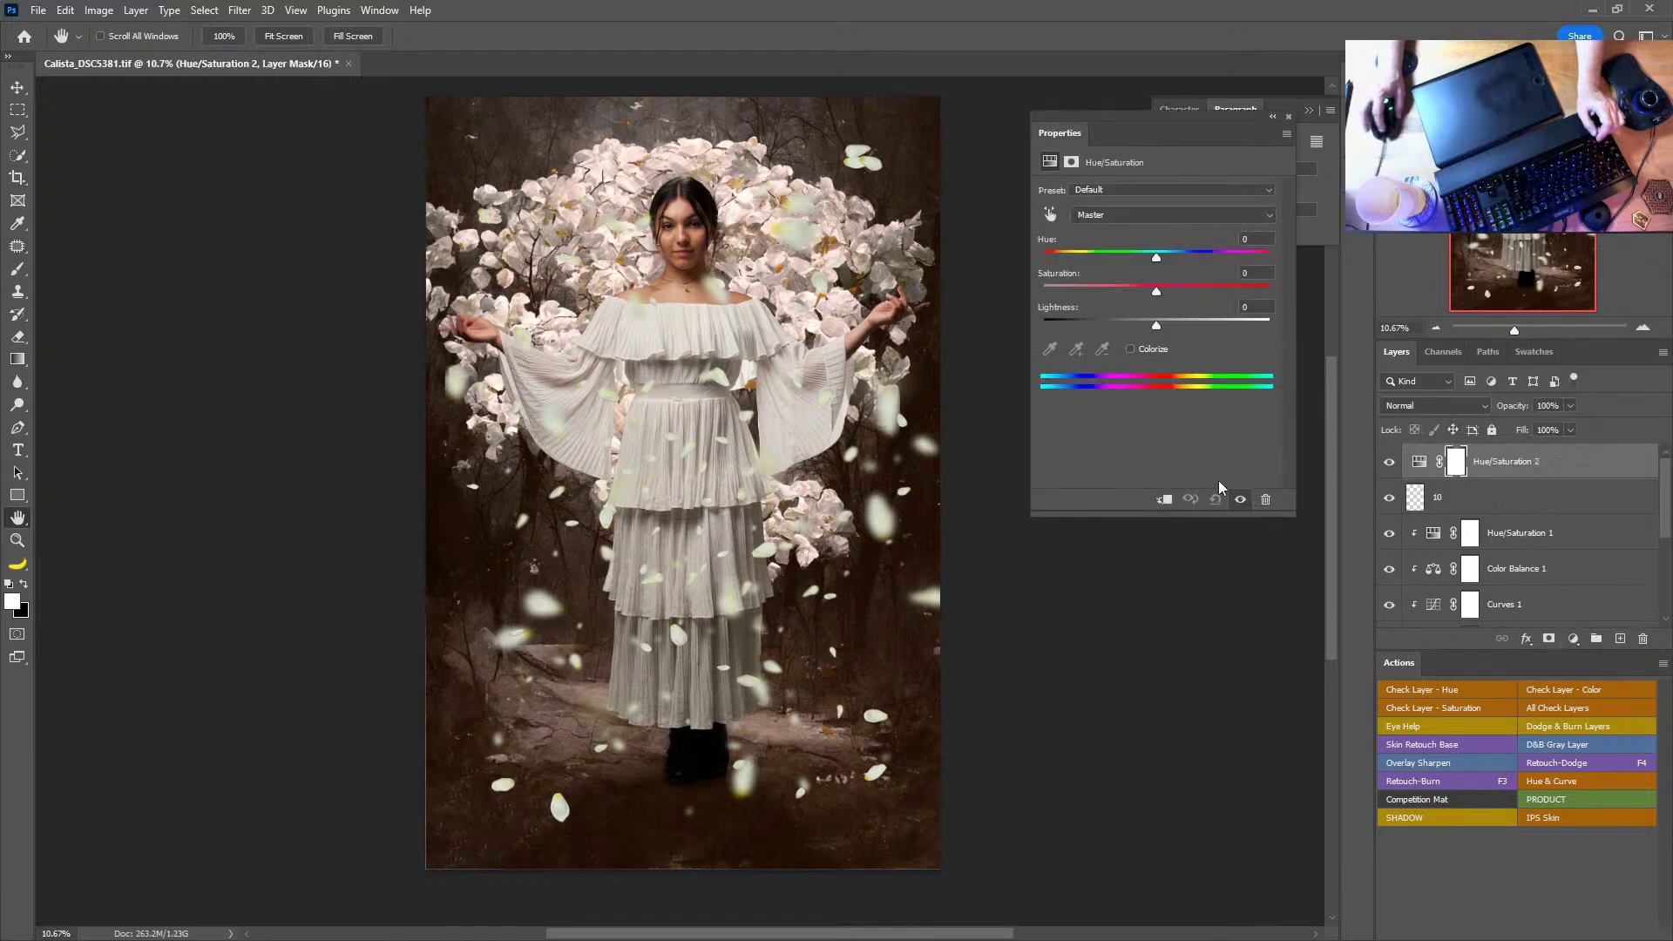
pyautogui.click(1163, 500)
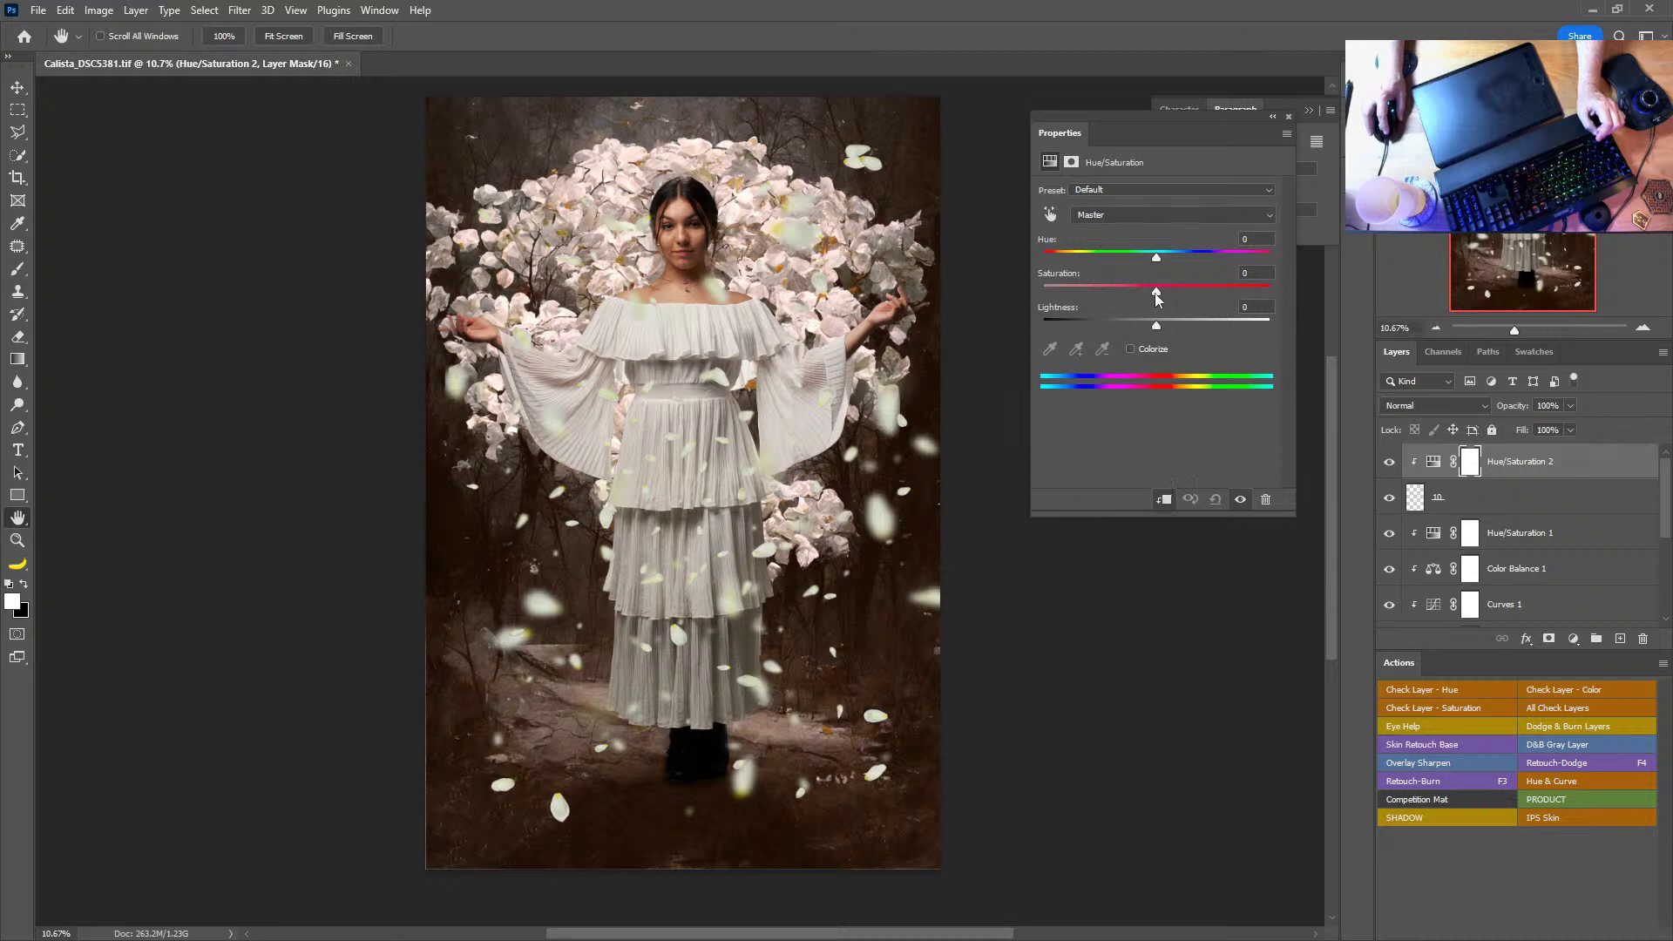
pyautogui.moveTo(1157, 299); pyautogui.dragTo(1137, 254)
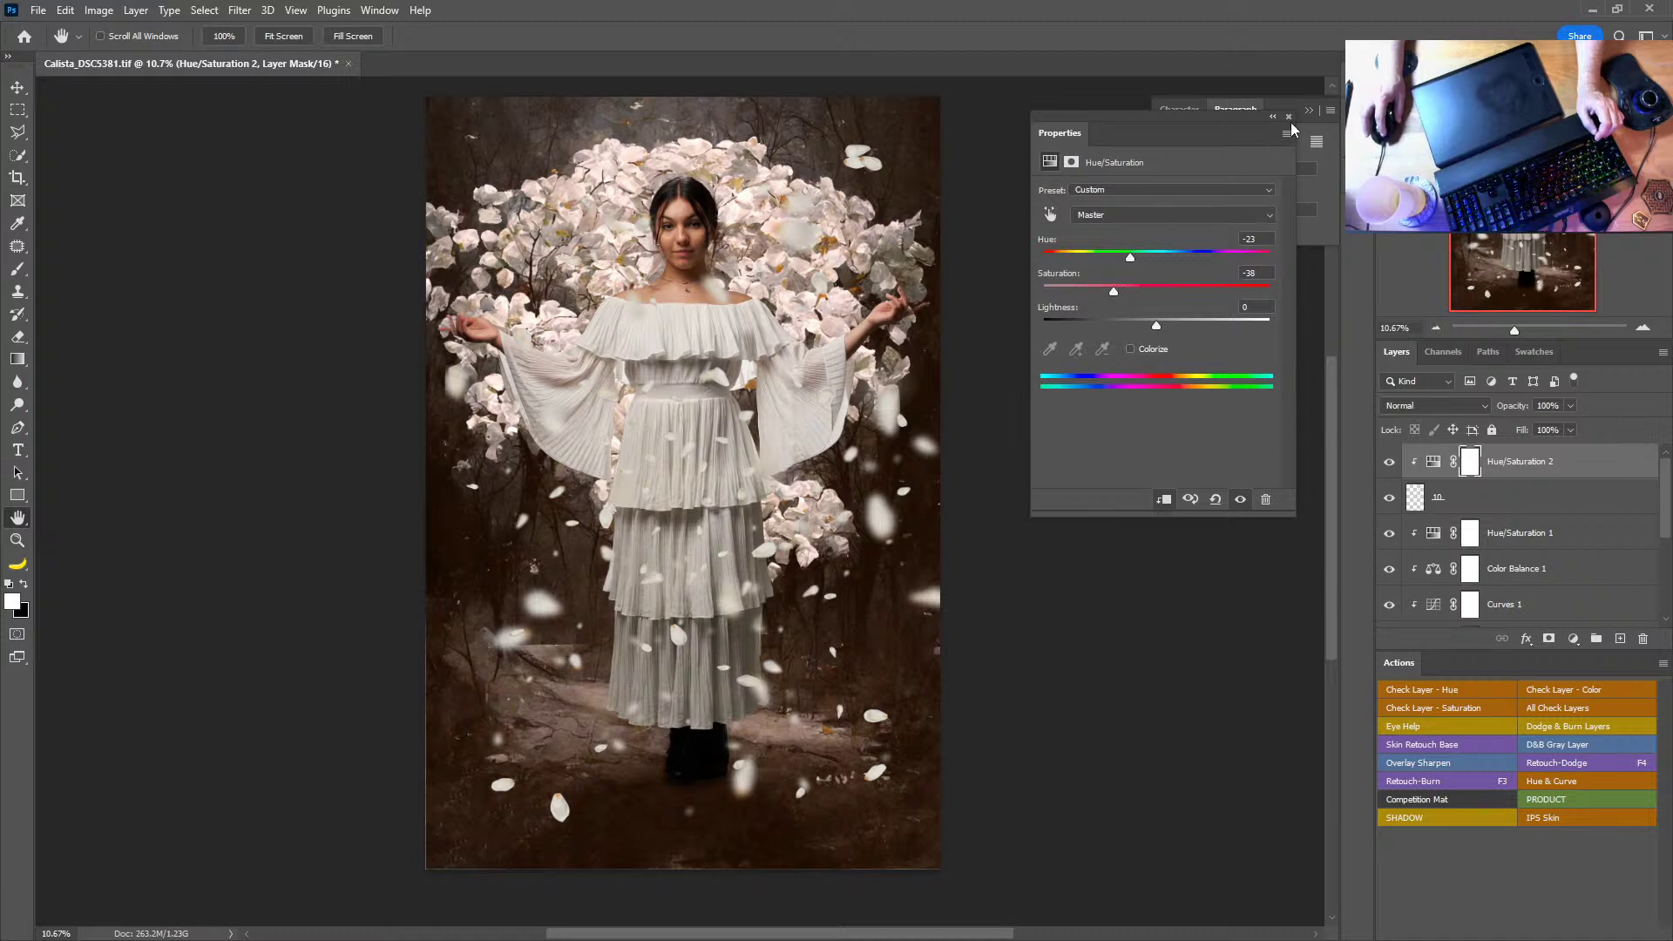
pyautogui.click(1484, 345)
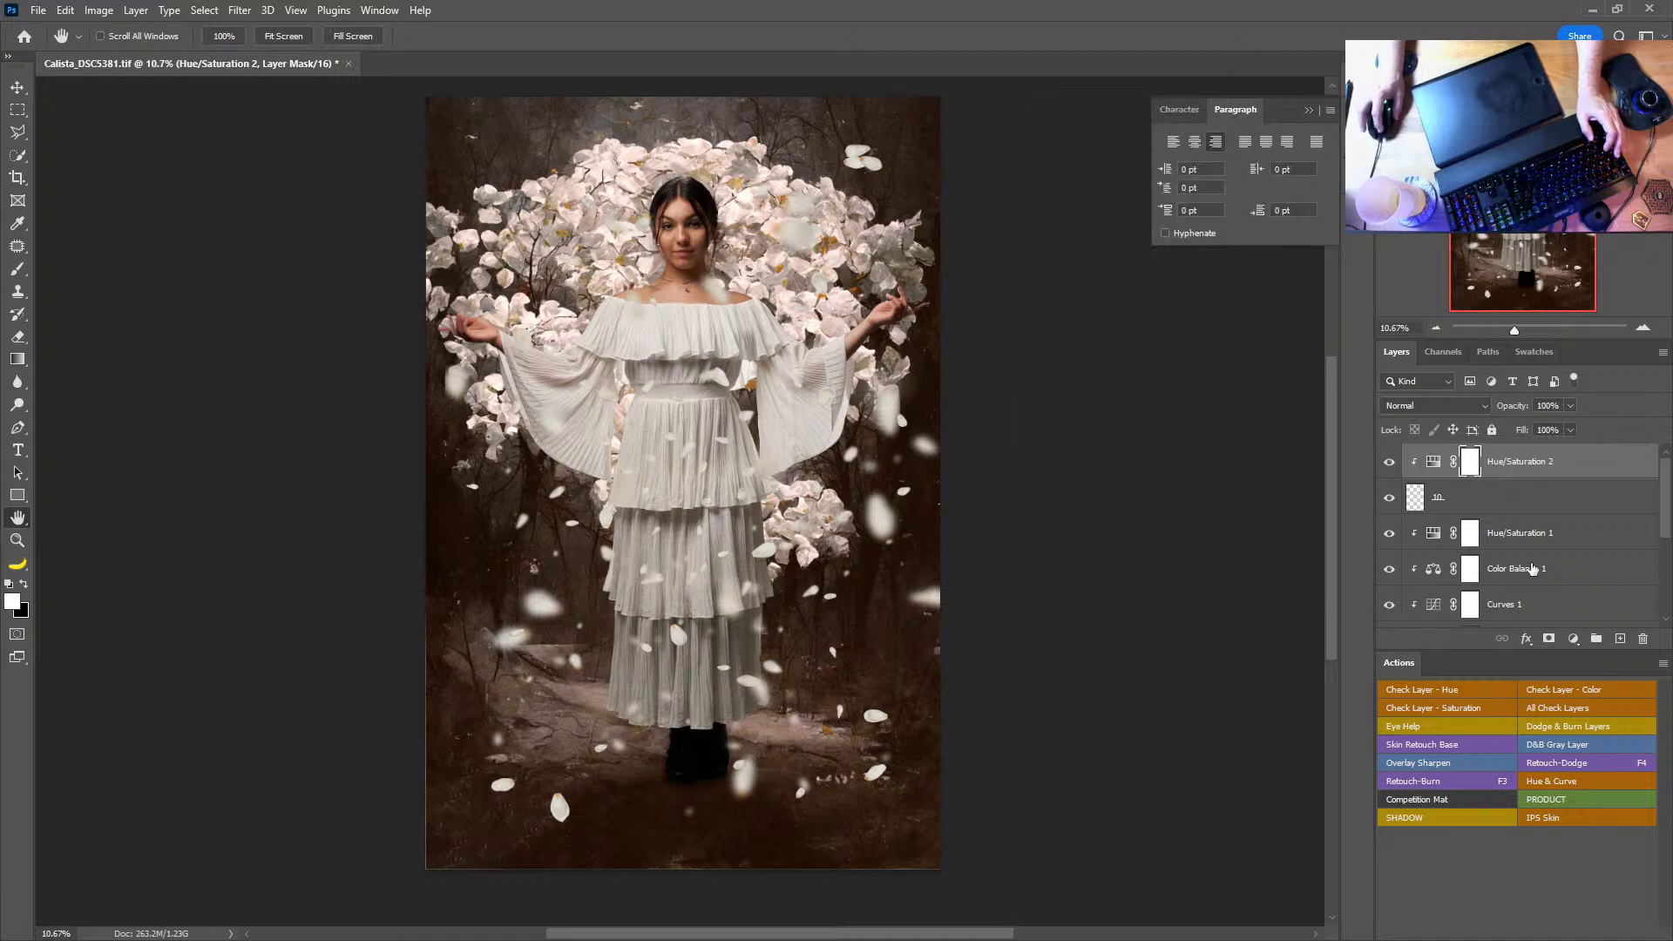
# Step: Mask the merged petal layer with the inverted subject silhouette and remove the mask from Hue/Saturation 2
pyautogui.scroll(-3, 1533, 568)
pyautogui.moveTo(1469, 497)
pyautogui.mouseDown()
pyautogui.moveTo(1491, 485)
pyautogui.moveTo(1469, 460)
pyautogui.moveTo(1450, 496)
pyautogui.mouseUp()
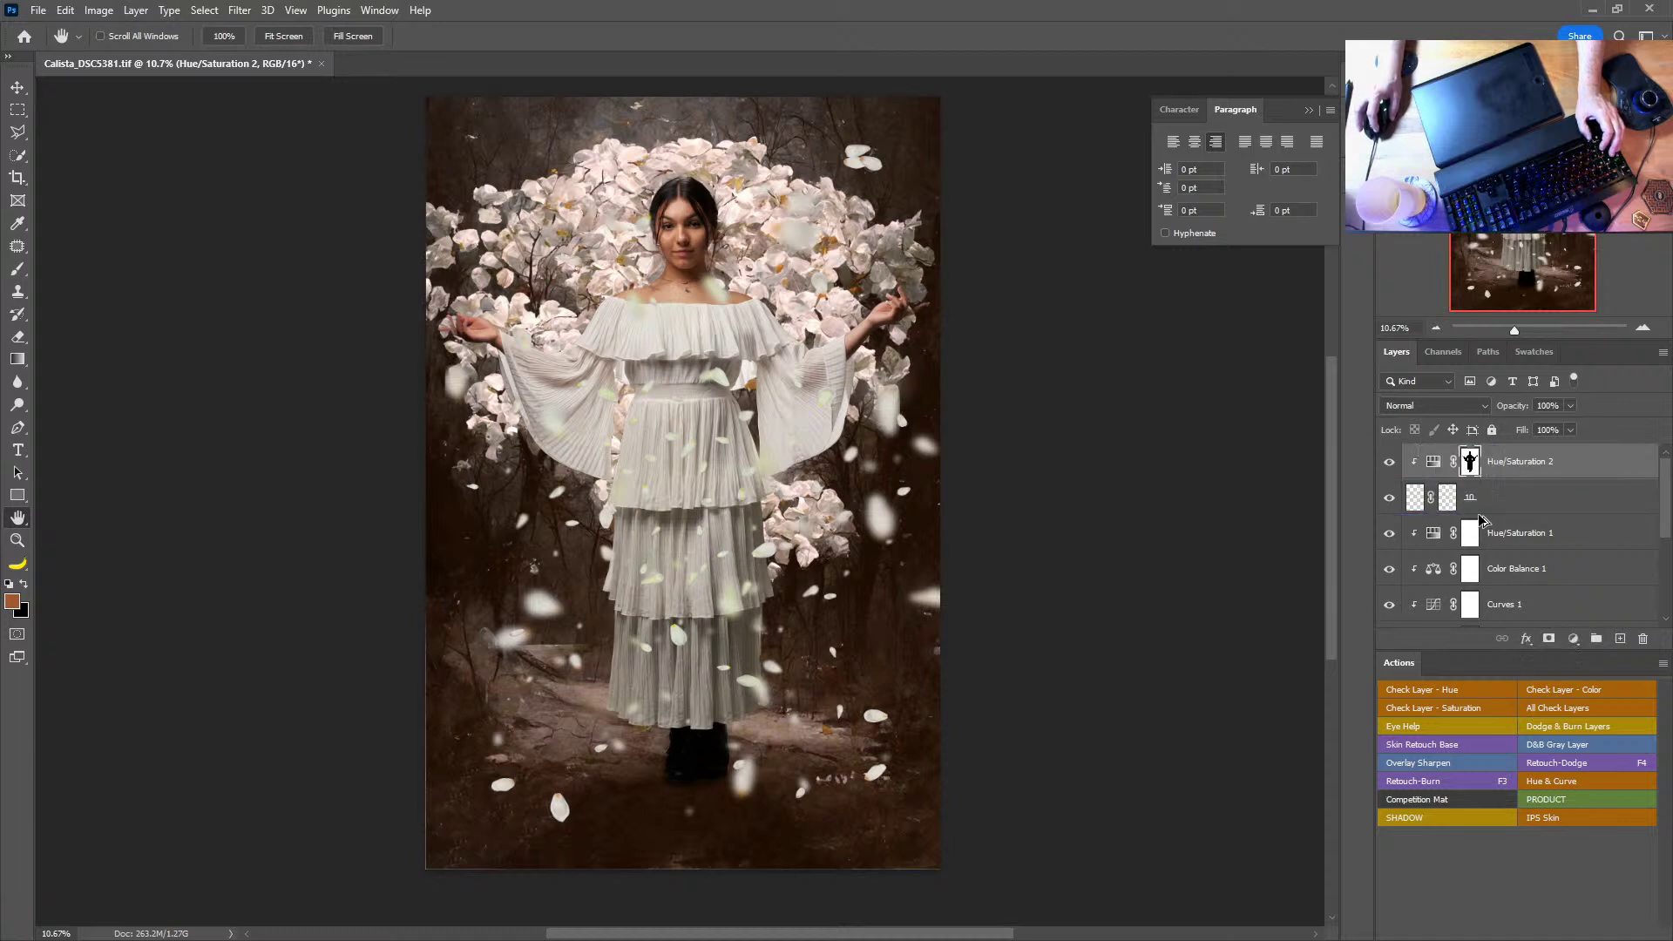
pyautogui.rightClick(1469, 461)
pyautogui.click(1520, 498)
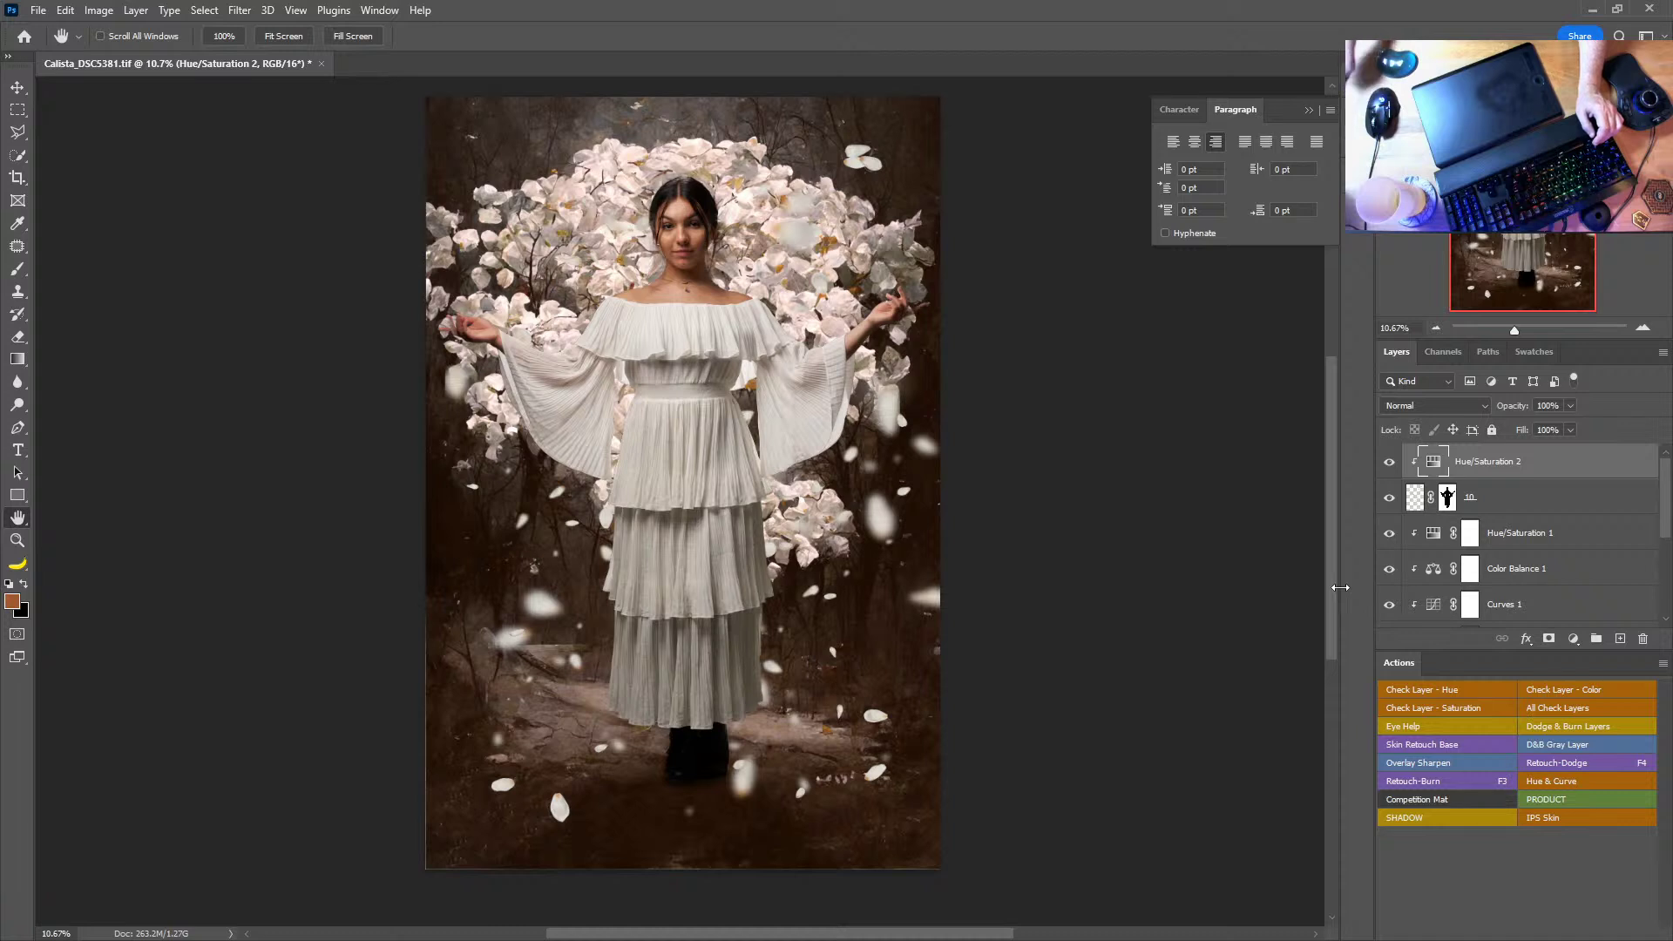
# Step: Paint white with a soft brush on the petal layer's mask to restore some petals over the dress
pyautogui.click(1446, 498)
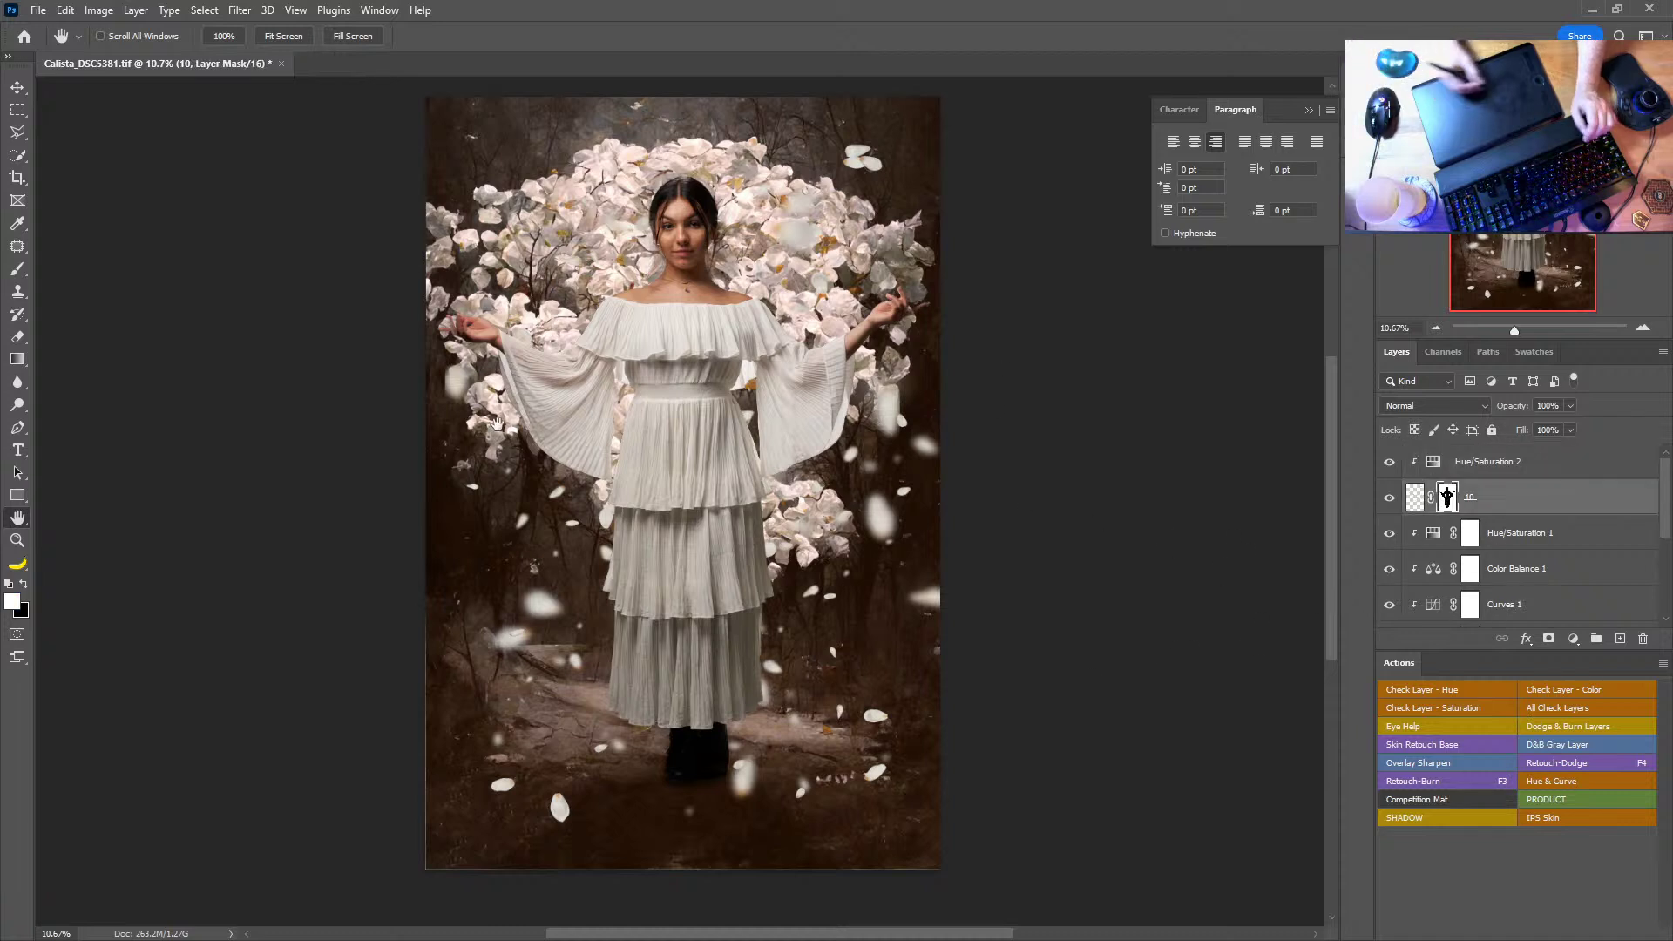
pyautogui.press('b')
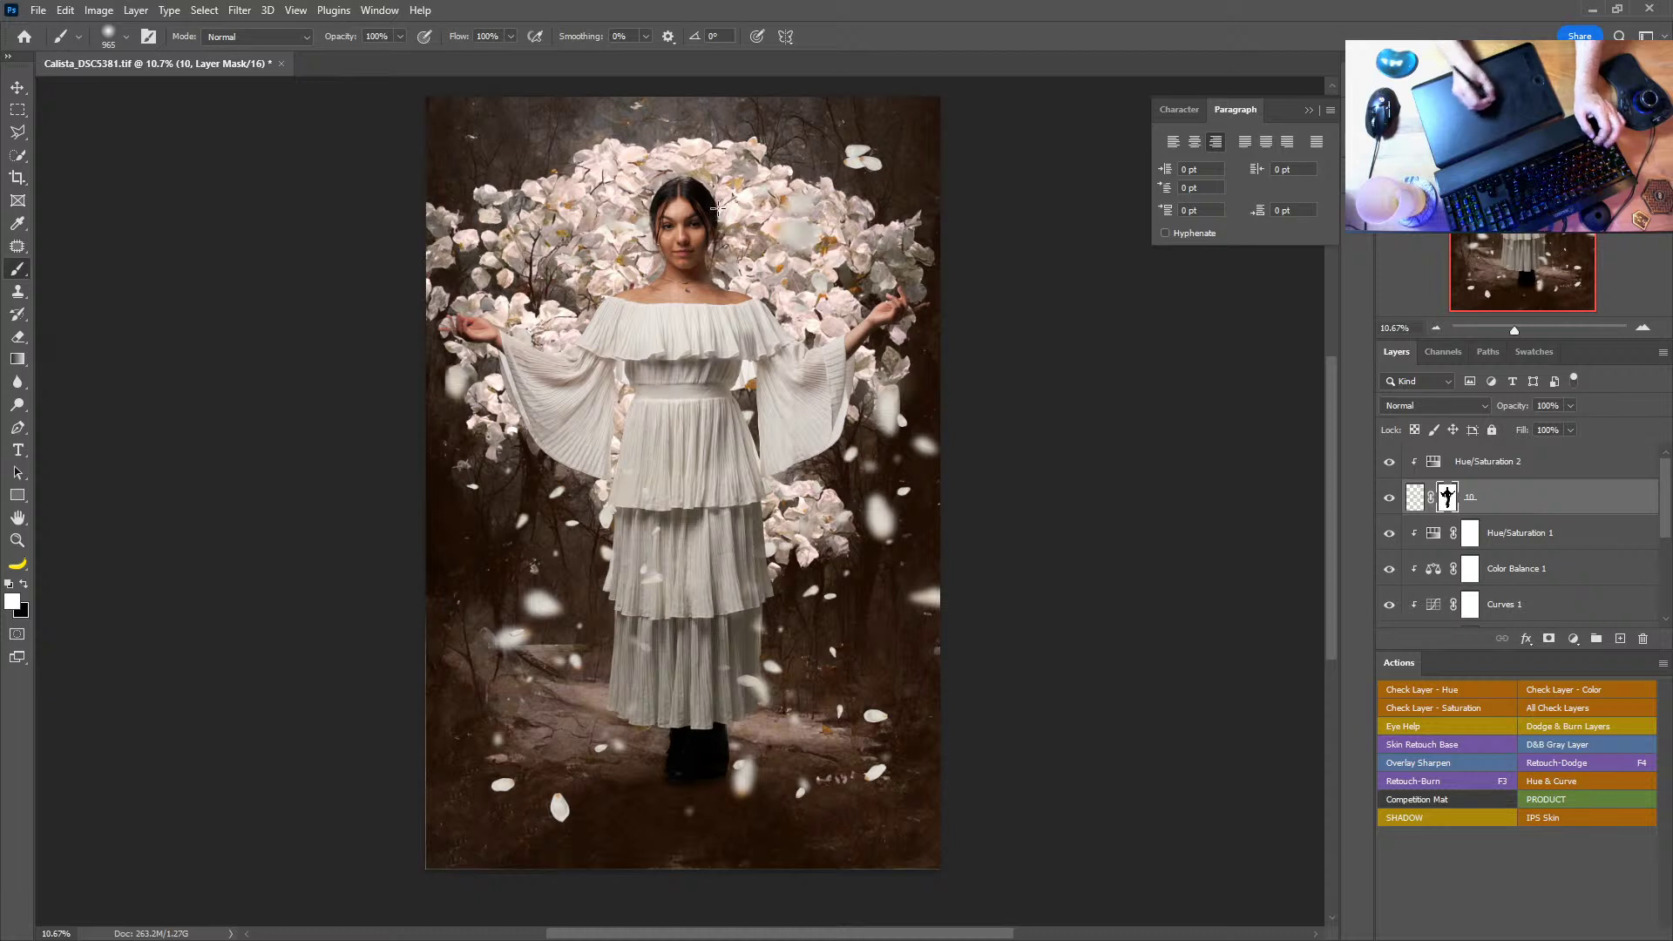
pyautogui.moveTo(756, 281)
pyautogui.mouseDown()
pyautogui.moveTo(730, 281)
pyautogui.moveTo(724, 311)
pyautogui.mouseUp()
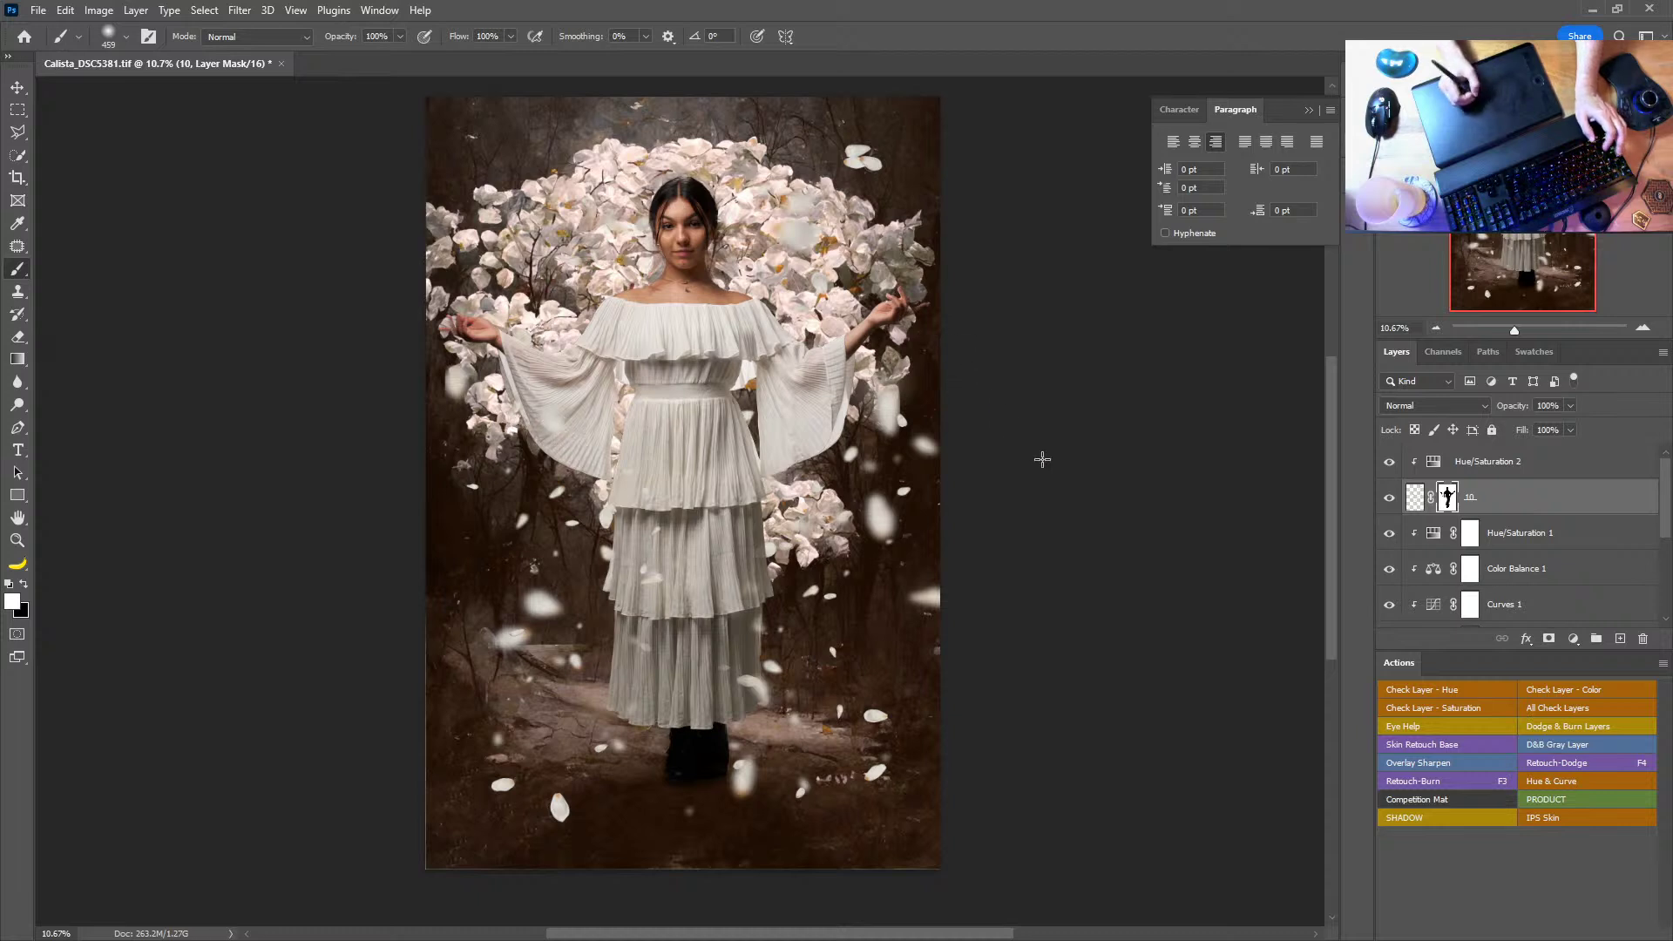
# Step: Paint black on the petal layer's mask to hide petals over the floor, around the lower skirt and beside the path
pyautogui.press('x')
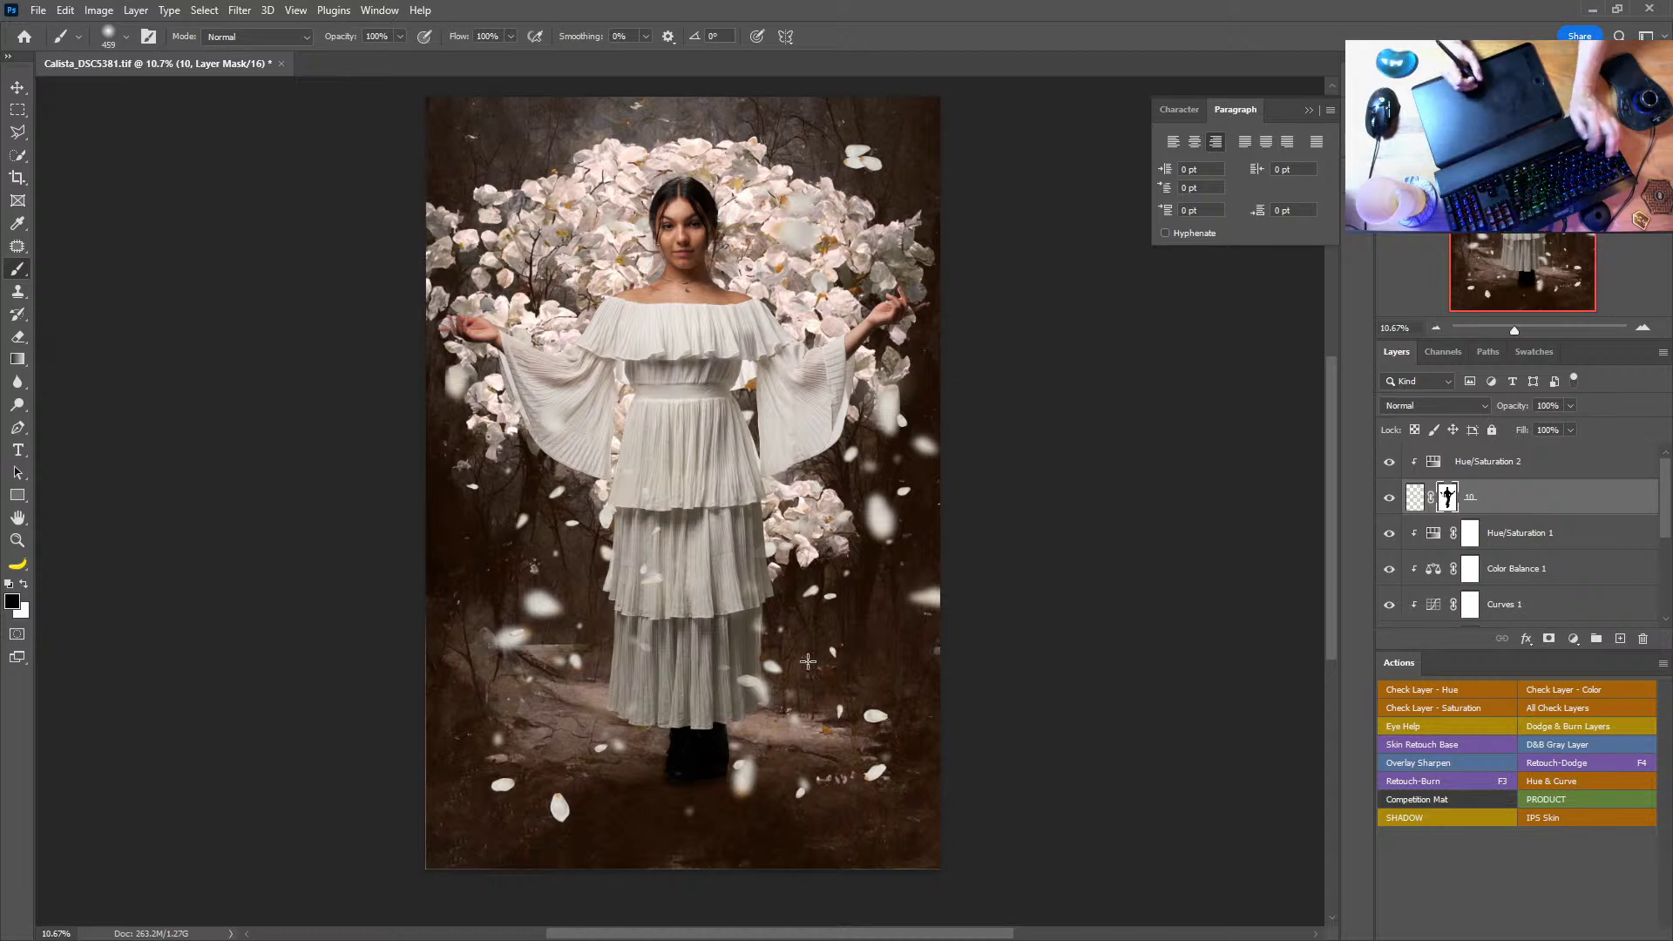
pyautogui.moveTo(815, 710); pyautogui.dragTo(900, 721)
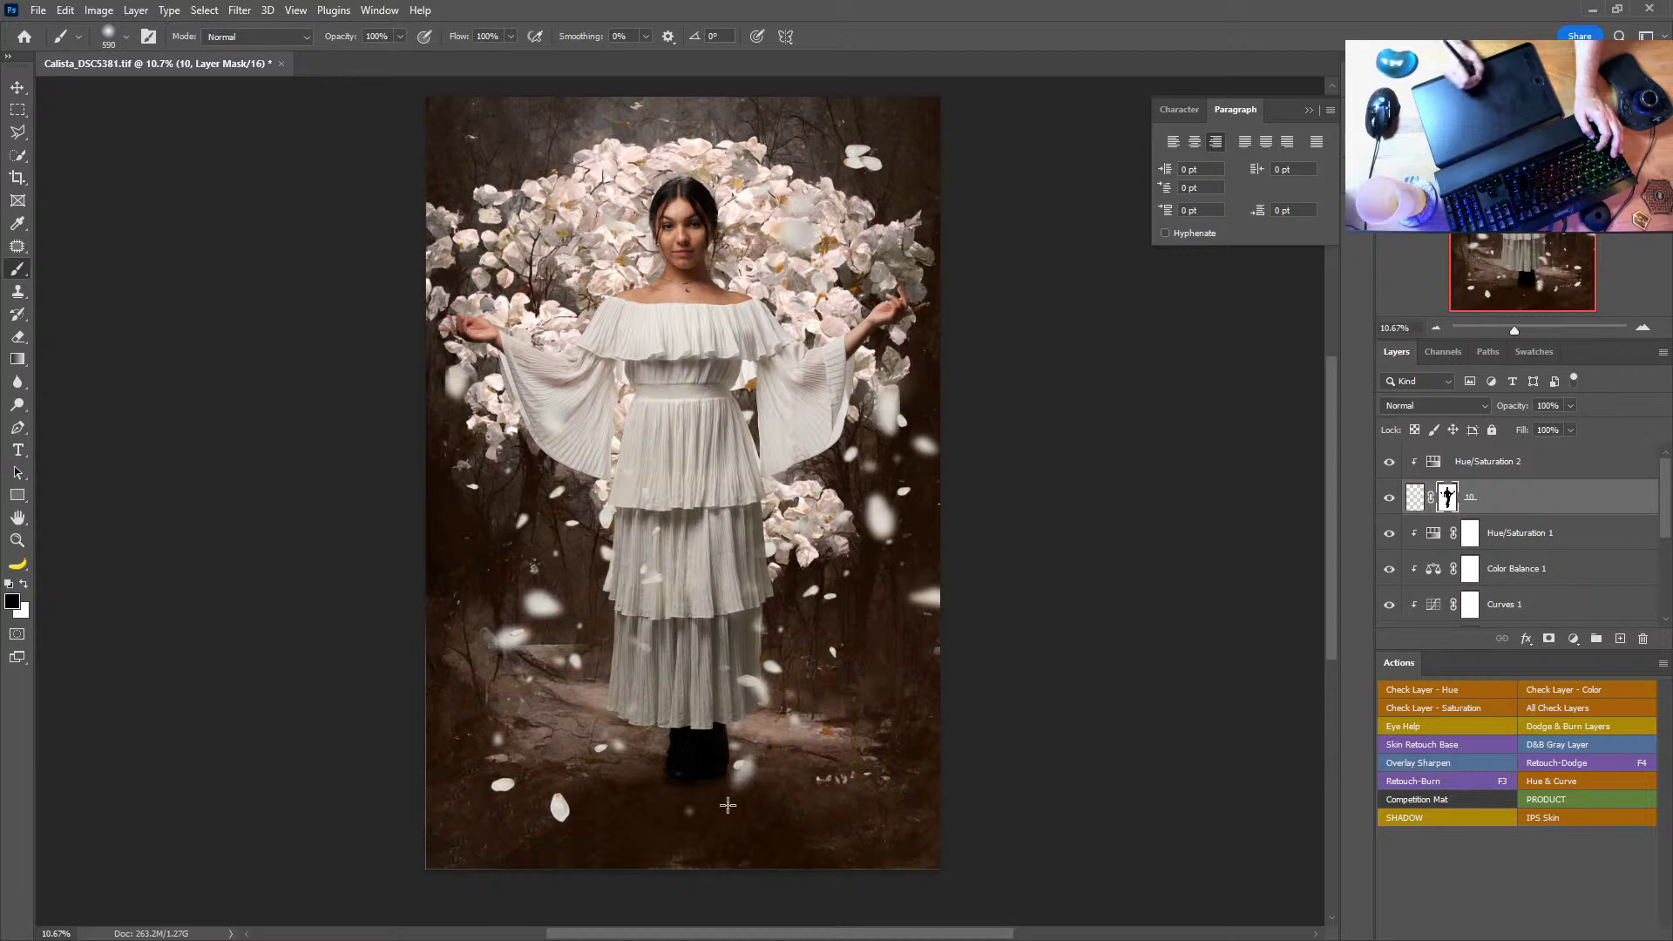
pyautogui.moveTo(782, 758); pyautogui.dragTo(815, 763)
pyautogui.moveTo(609, 748)
pyautogui.mouseDown()
pyautogui.moveTo(544, 810)
pyautogui.moveTo(493, 820)
pyautogui.moveTo(506, 746)
pyautogui.mouseUp()
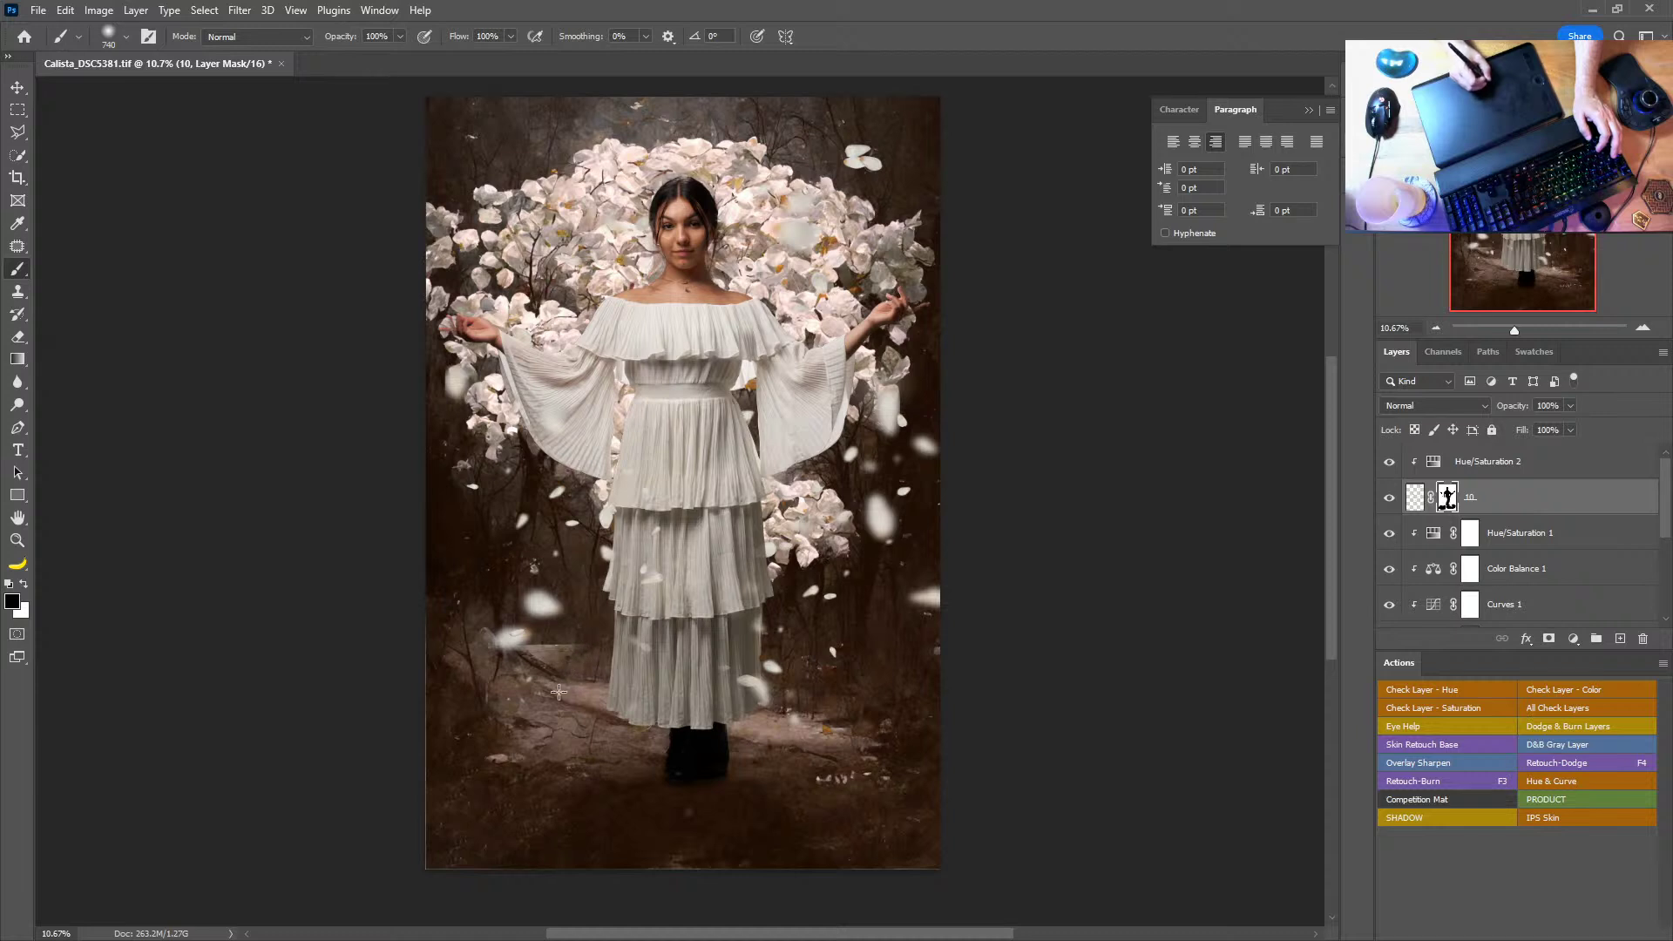
pyautogui.moveTo(697, 620)
pyautogui.mouseDown()
pyautogui.moveTo(525, 607)
pyautogui.moveTo(501, 633)
pyautogui.mouseUp()
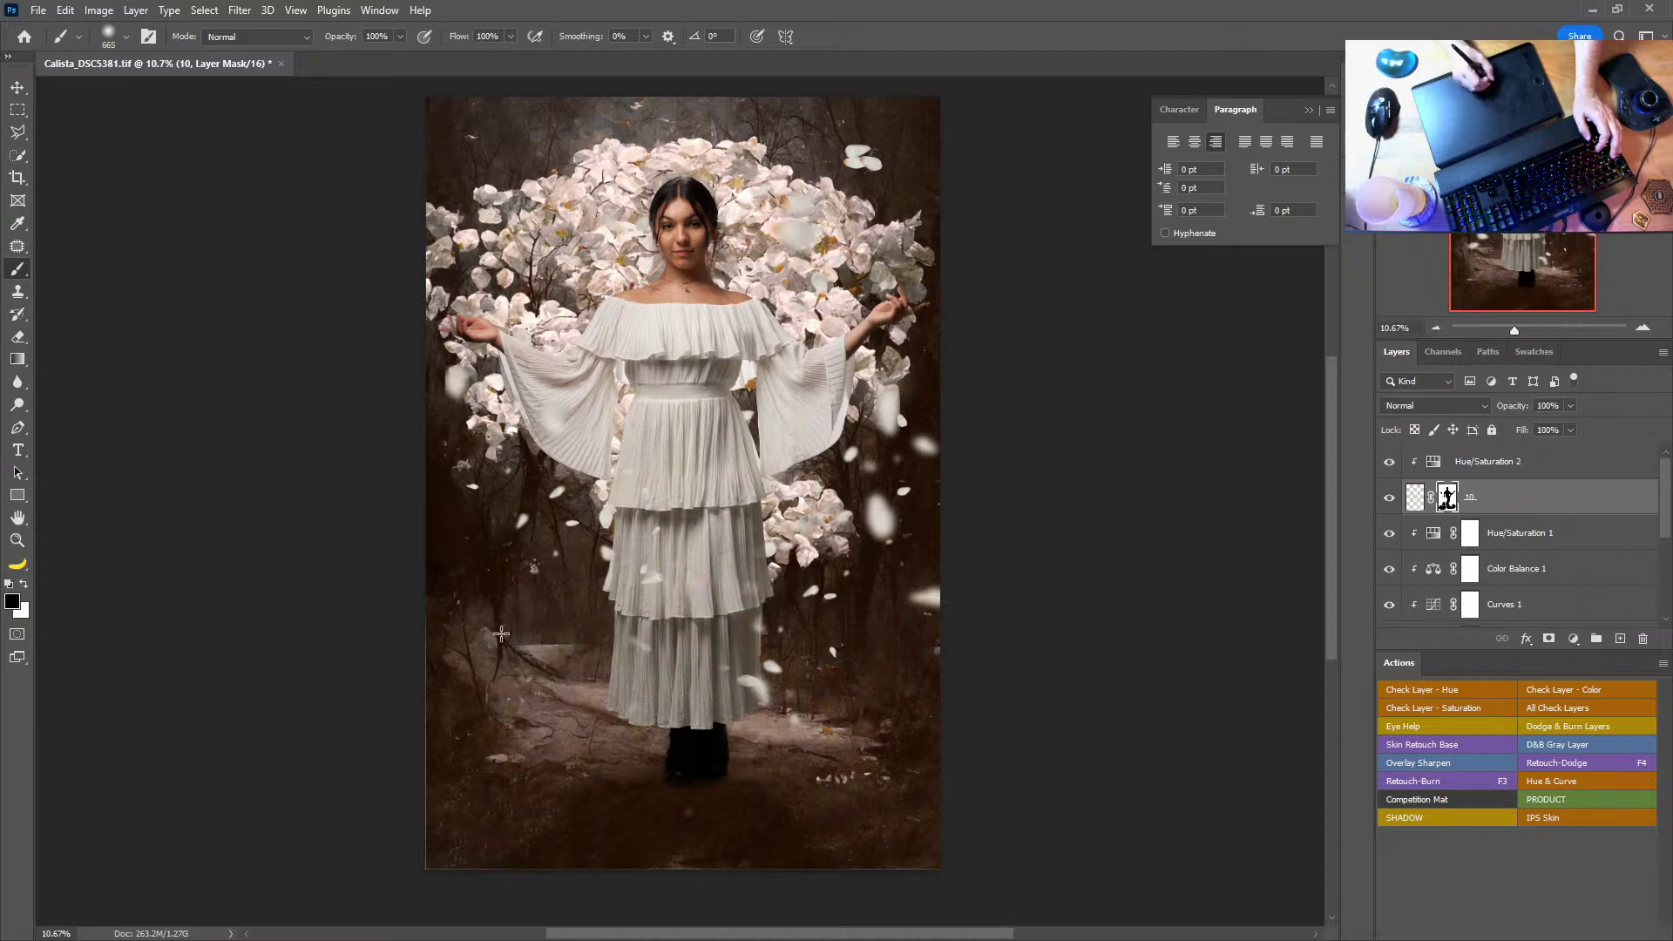
pyautogui.moveTo(801, 690)
pyautogui.mouseDown()
pyautogui.moveTo(771, 685)
pyautogui.moveTo(845, 743)
pyautogui.mouseUp()
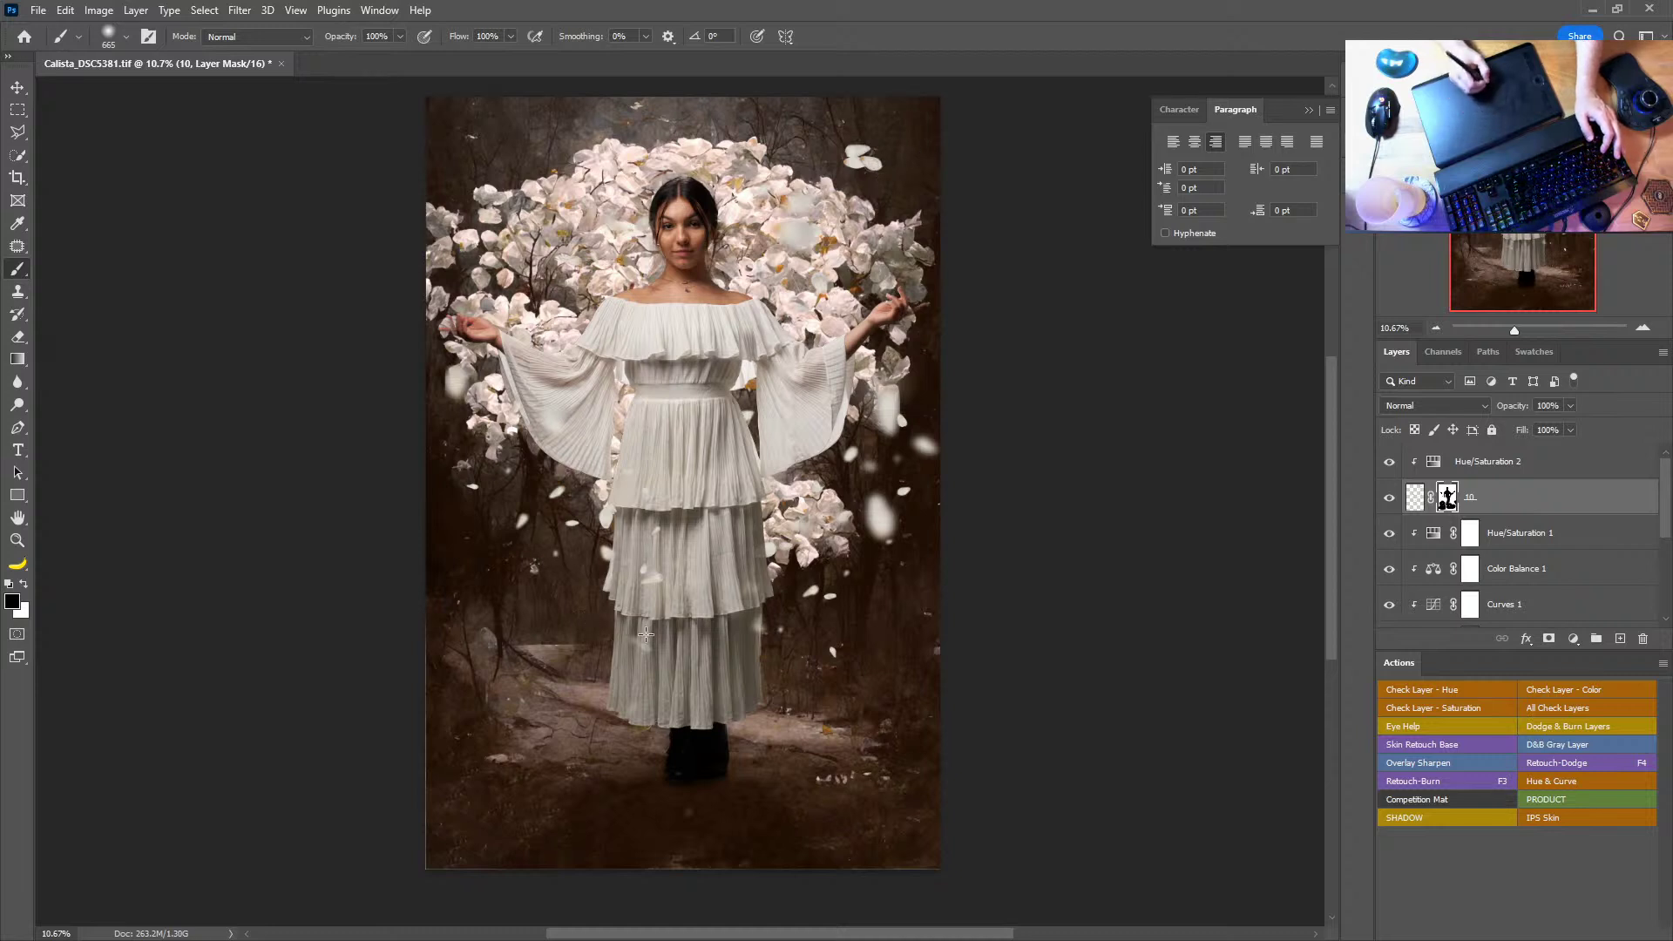
pyautogui.moveTo(645, 635); pyautogui.dragTo(633, 641)
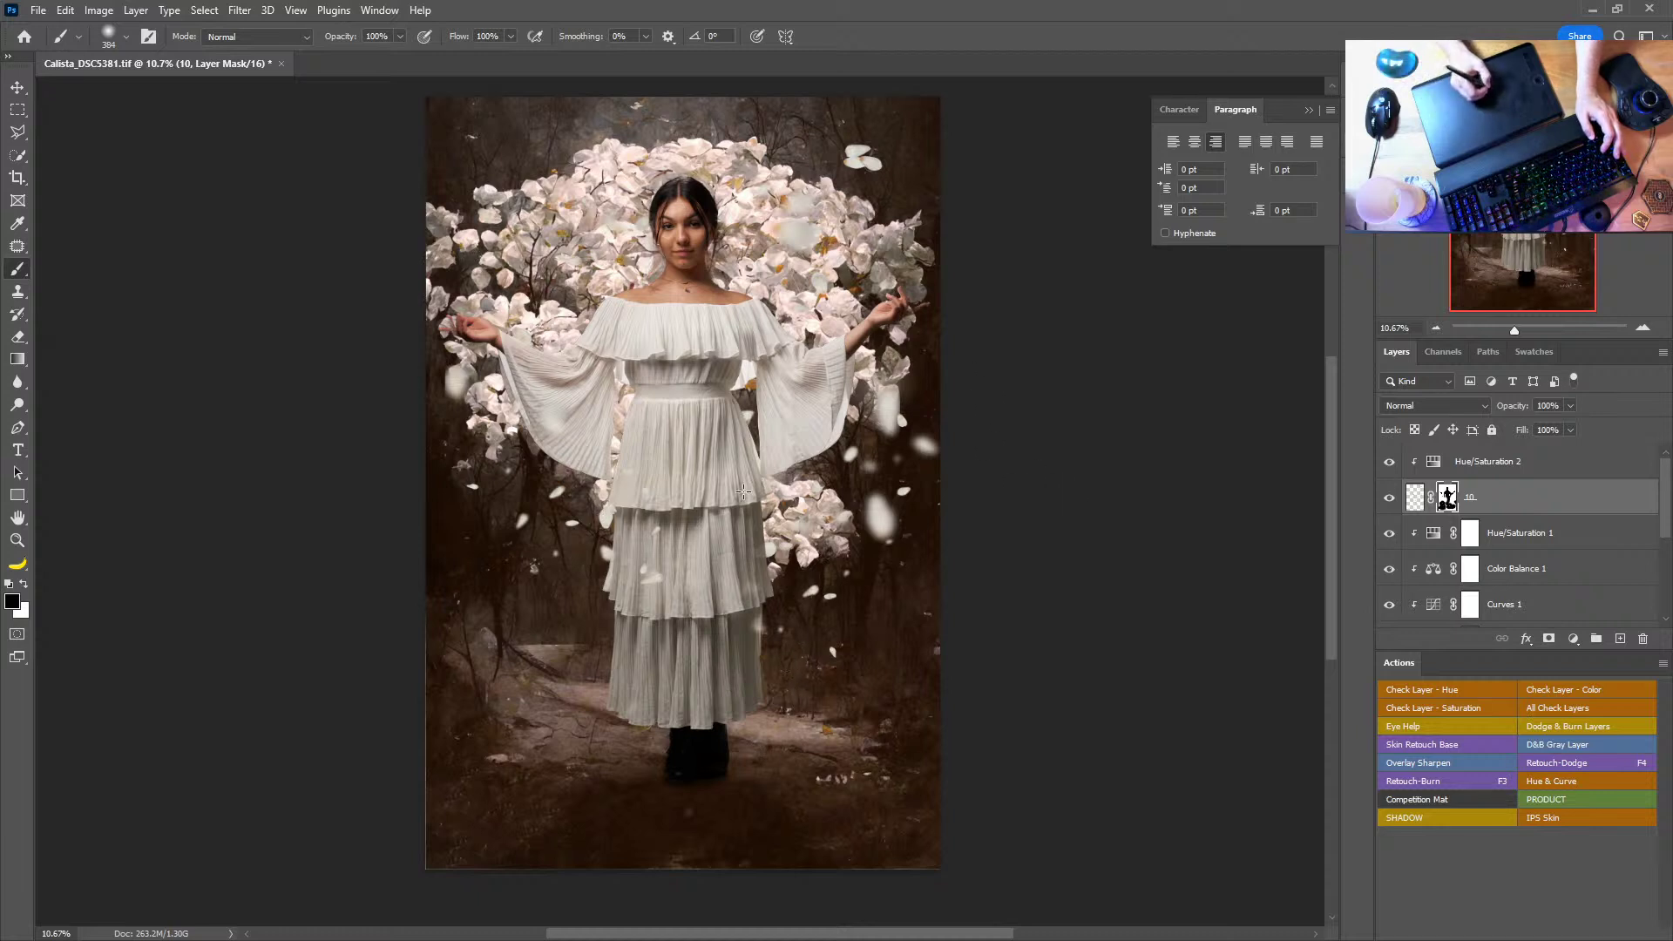
# Step: Make Hue/Saturation 2 the active layer and save the layered TIFF with ZIP image and layer compression
pyautogui.hotkey('alt', ']')
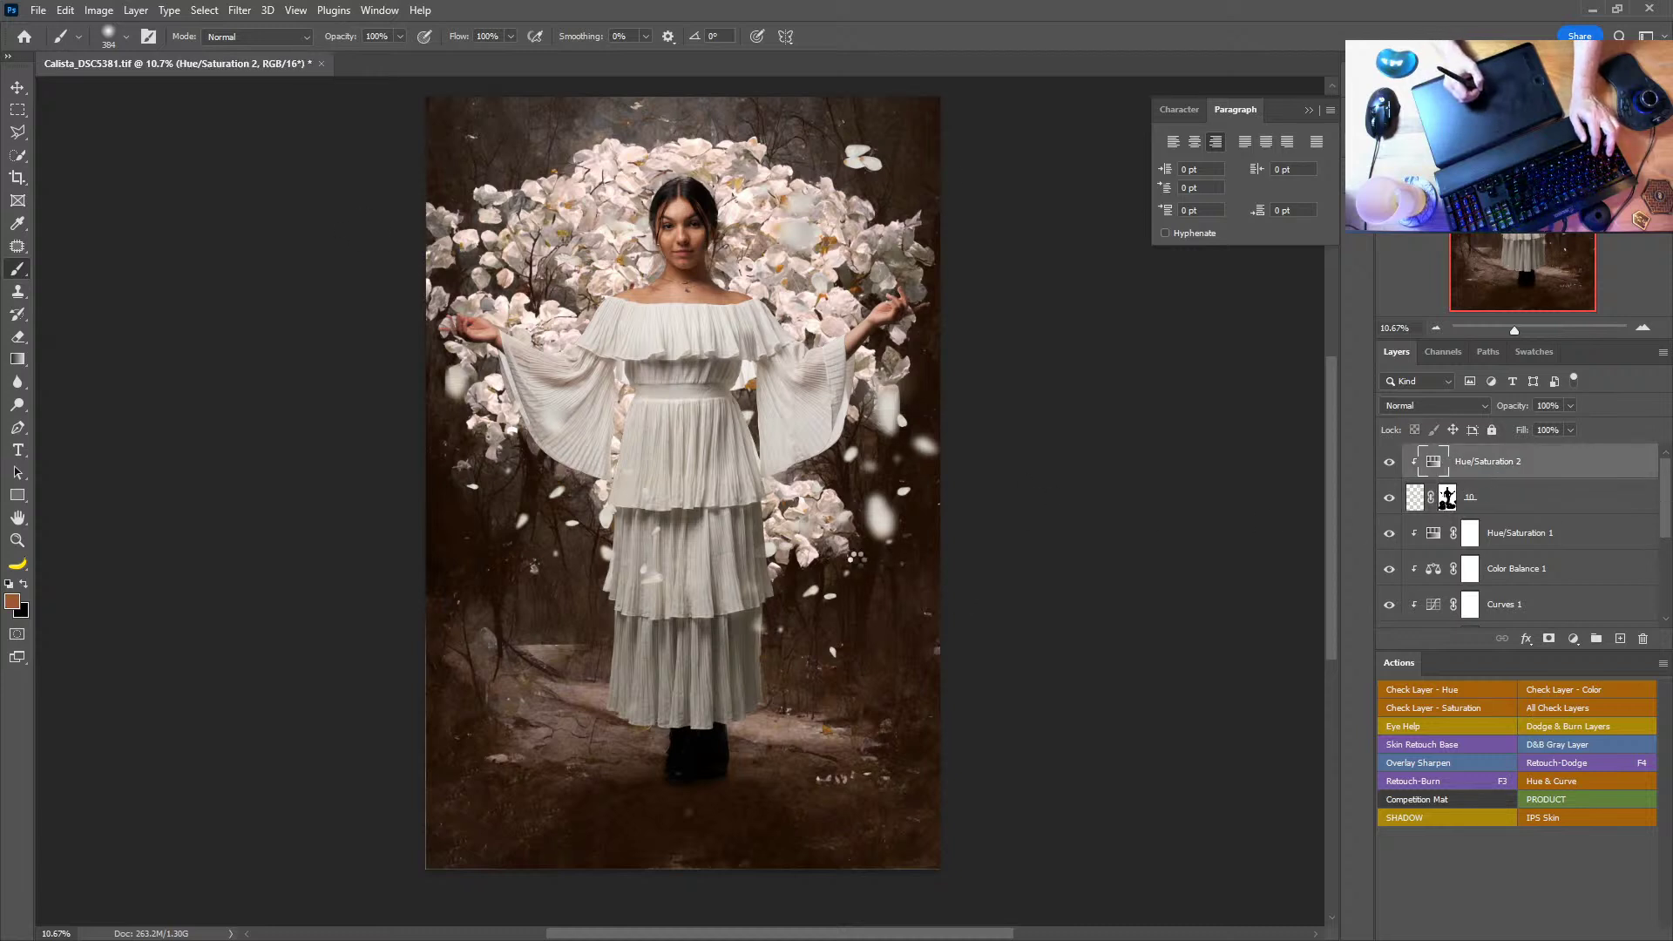
pyautogui.hotkey('ctrl', 's')
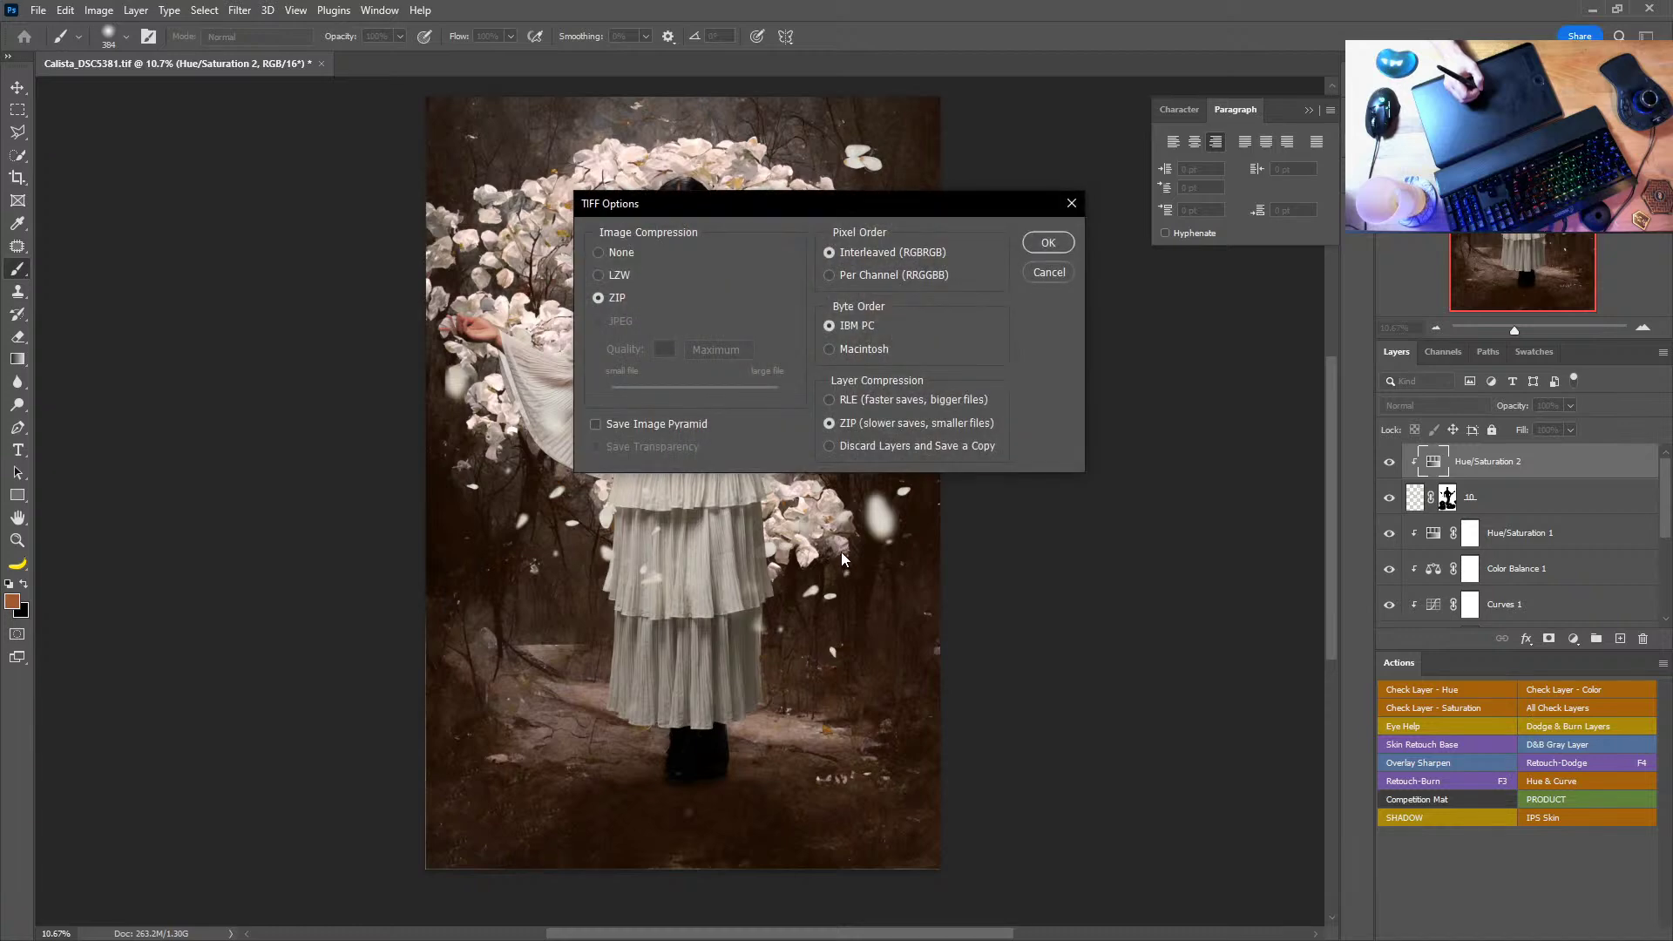
pyautogui.click(1043, 245)
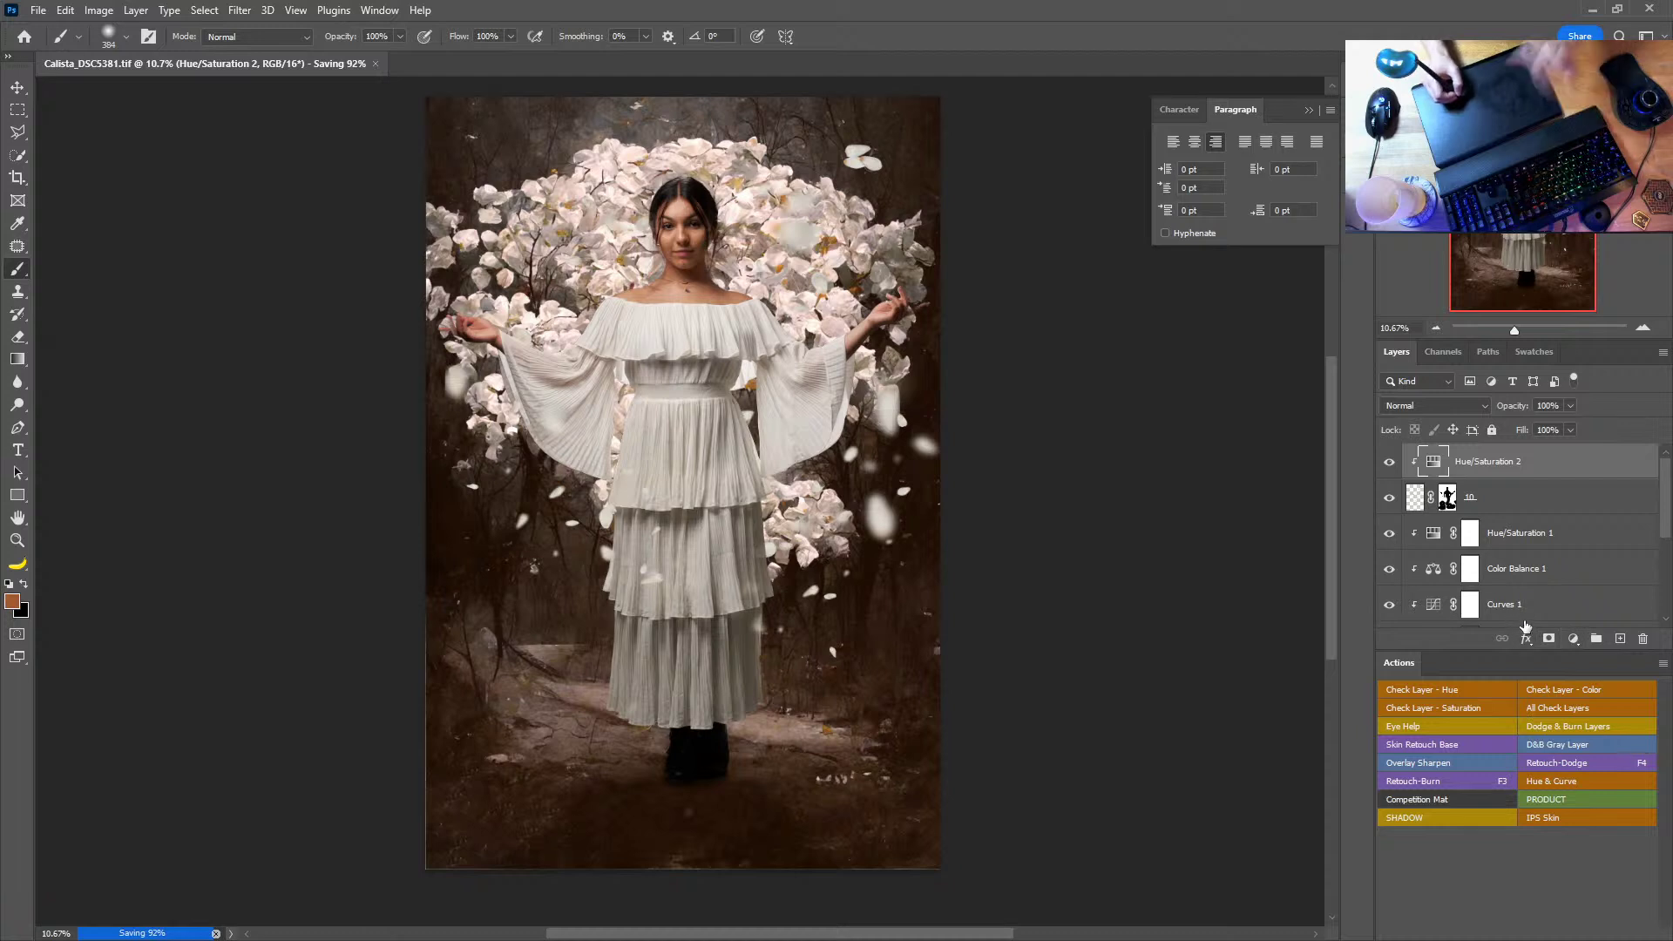
# Step: Add a Color Lookup adjustment layer above Hue/Saturation 2 and load the 3Strip.look 3D LUT
pyautogui.click(1572, 640)
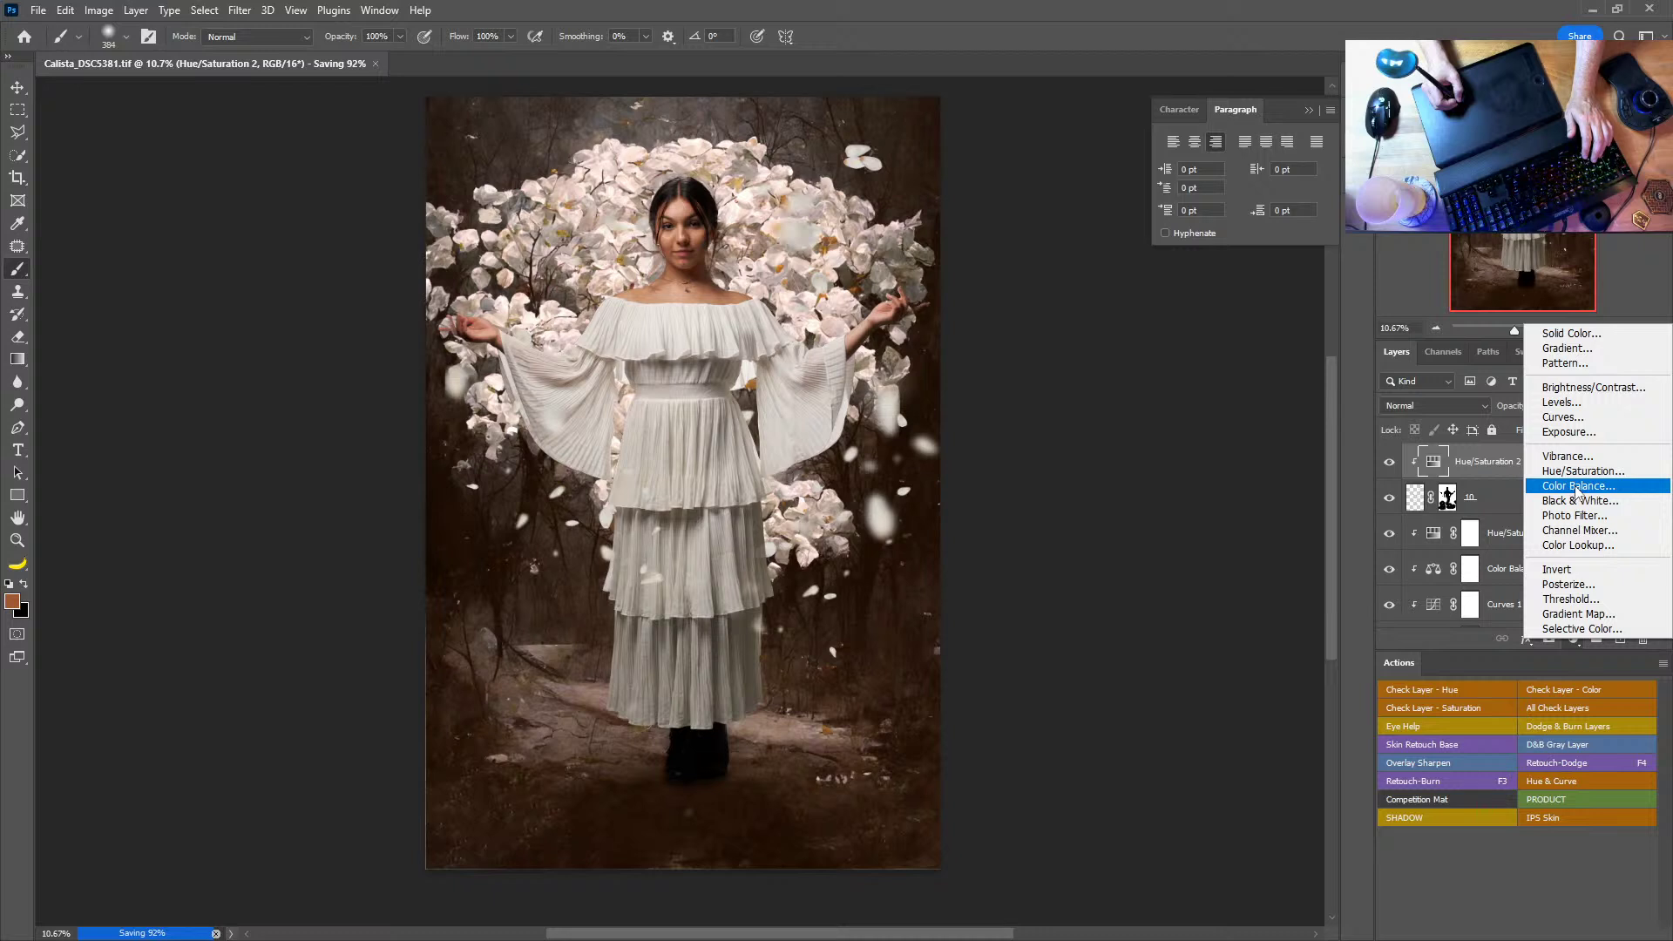
pyautogui.click(1568, 546)
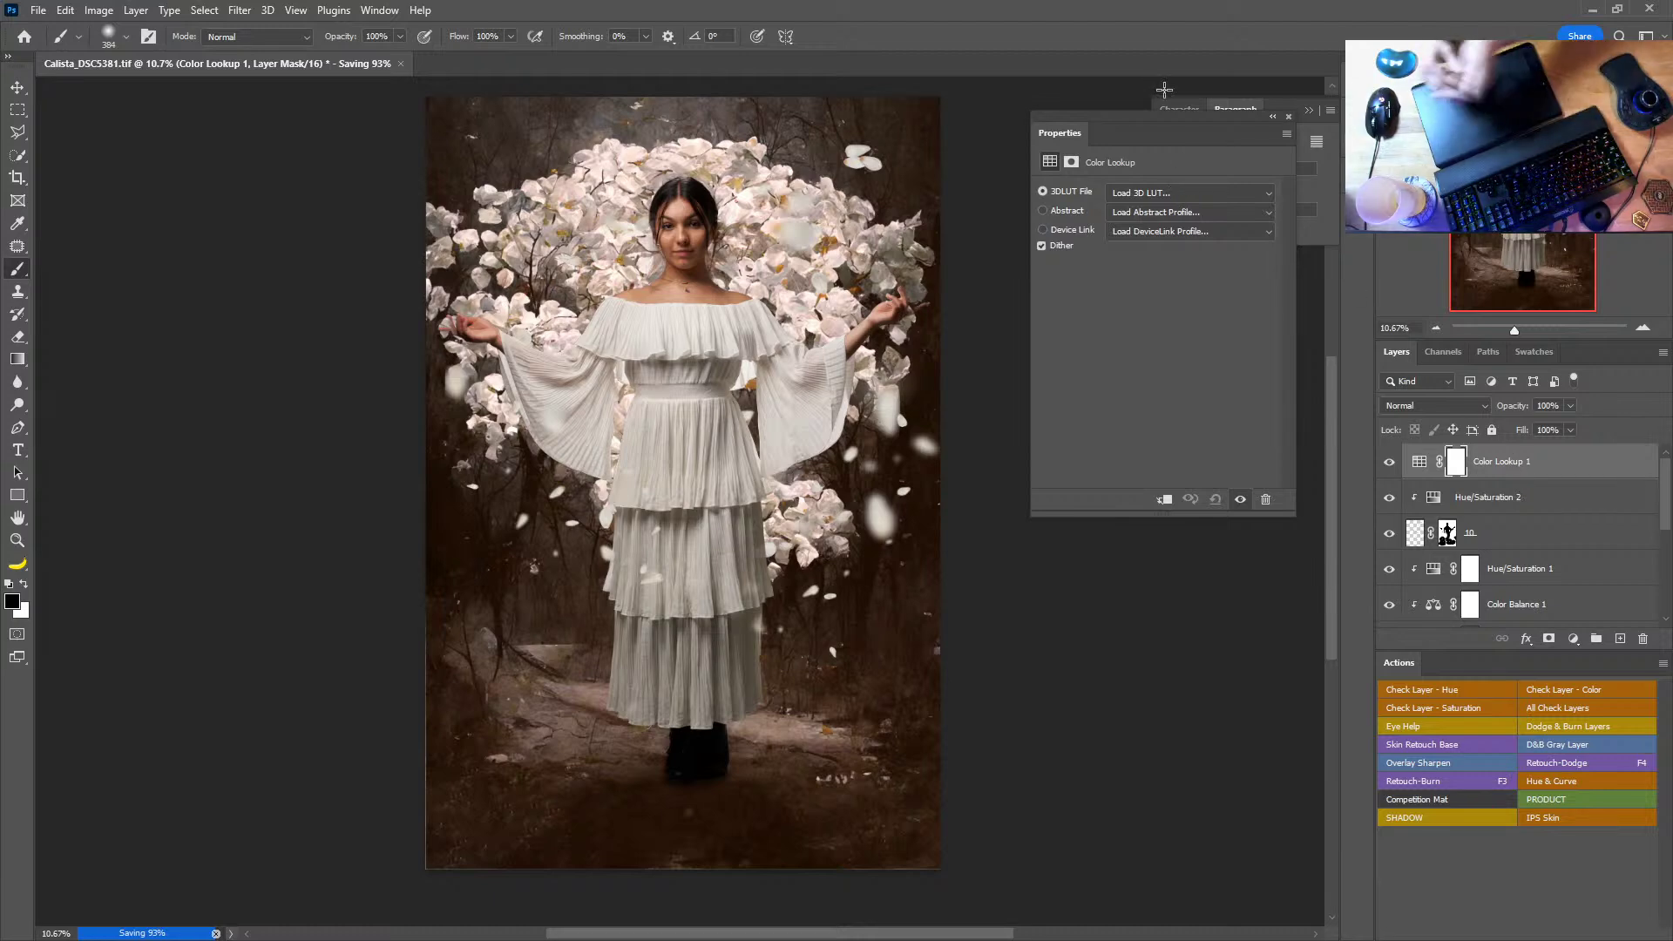
pyautogui.click(1133, 193)
pyautogui.click(1167, 264)
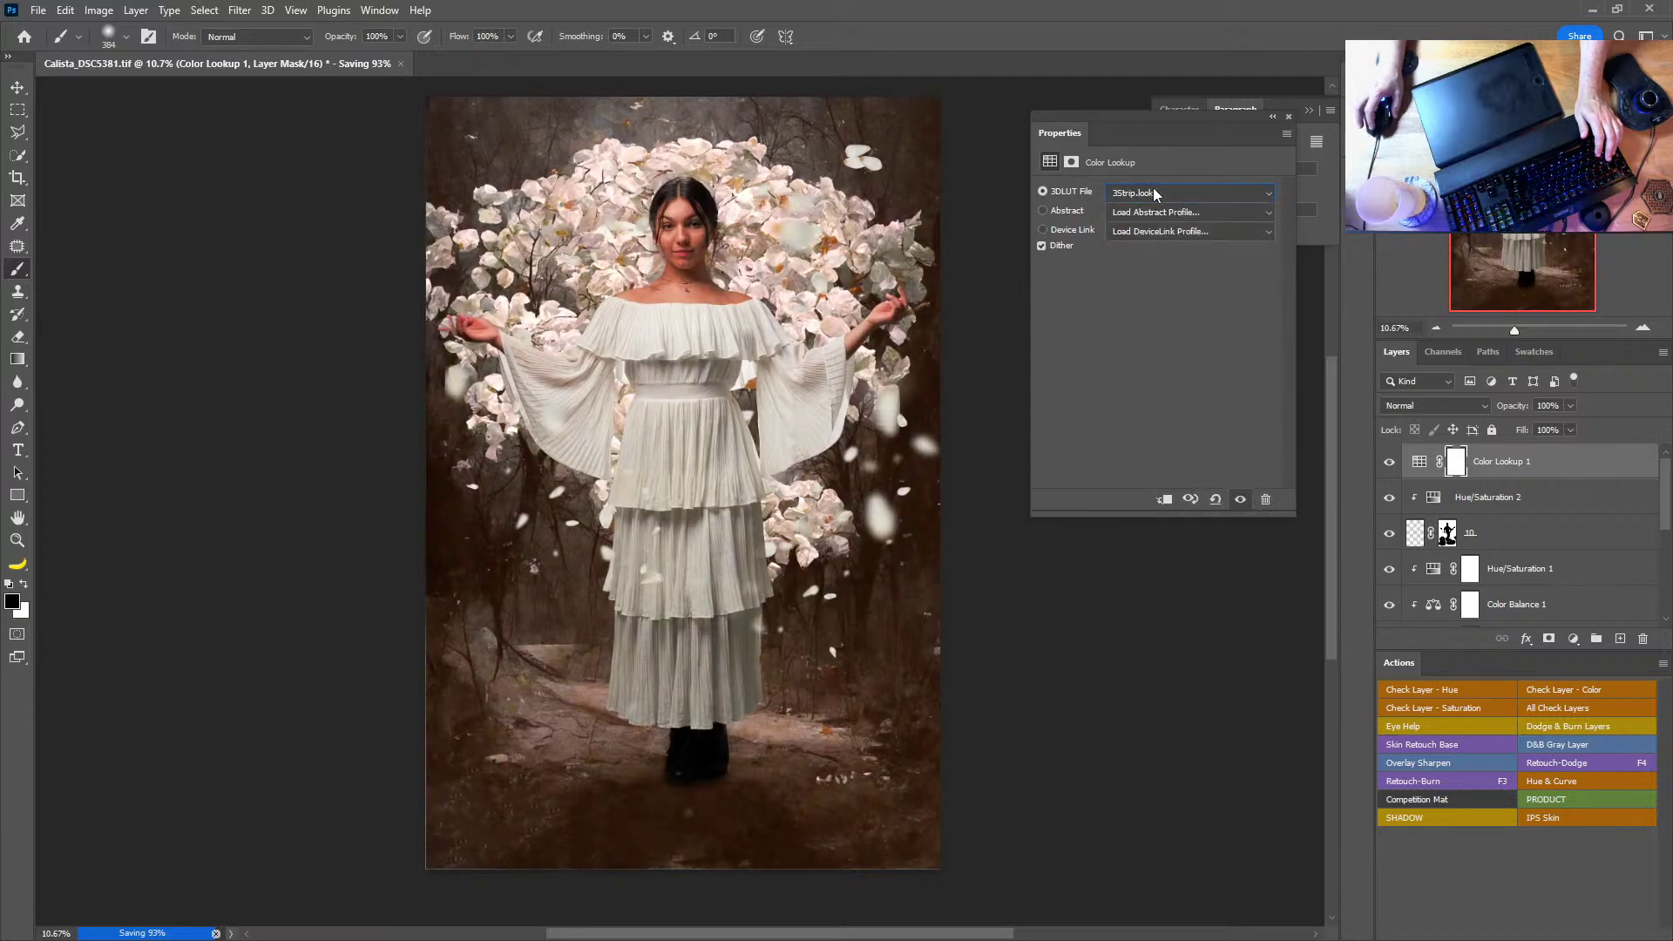
# Step: Preview the 3D LUTs on the composite one after another, from Bleach Bypass through FuturisticBleak
pyautogui.press('Down')
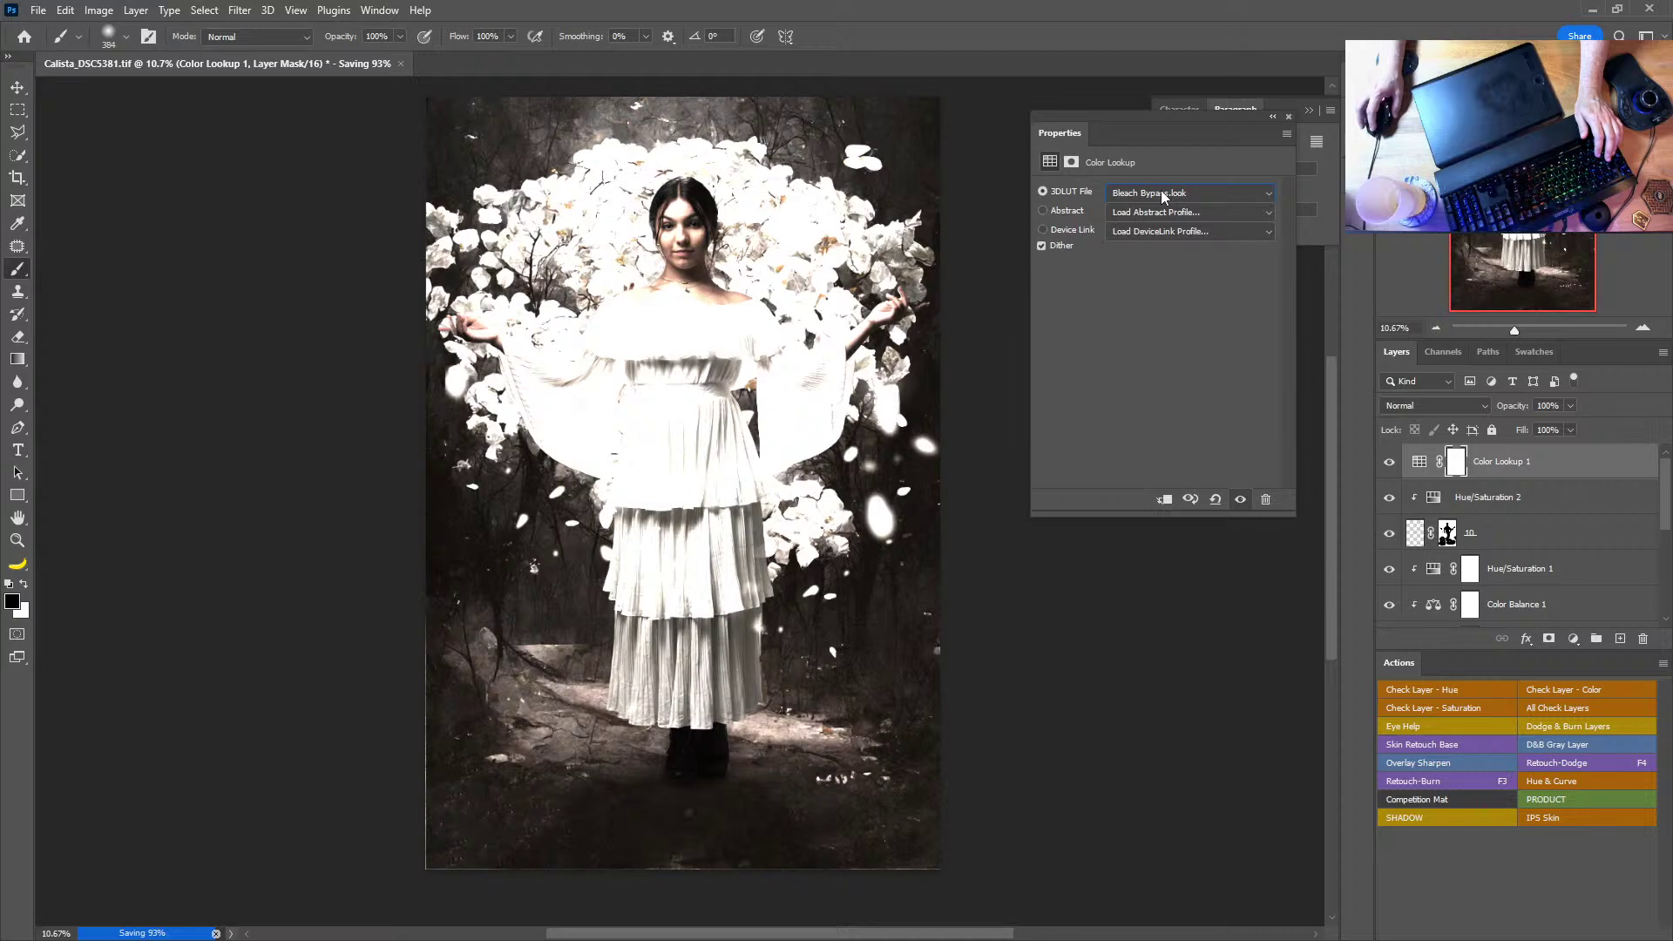
pyautogui.press('Down')
pyautogui.press('Down')
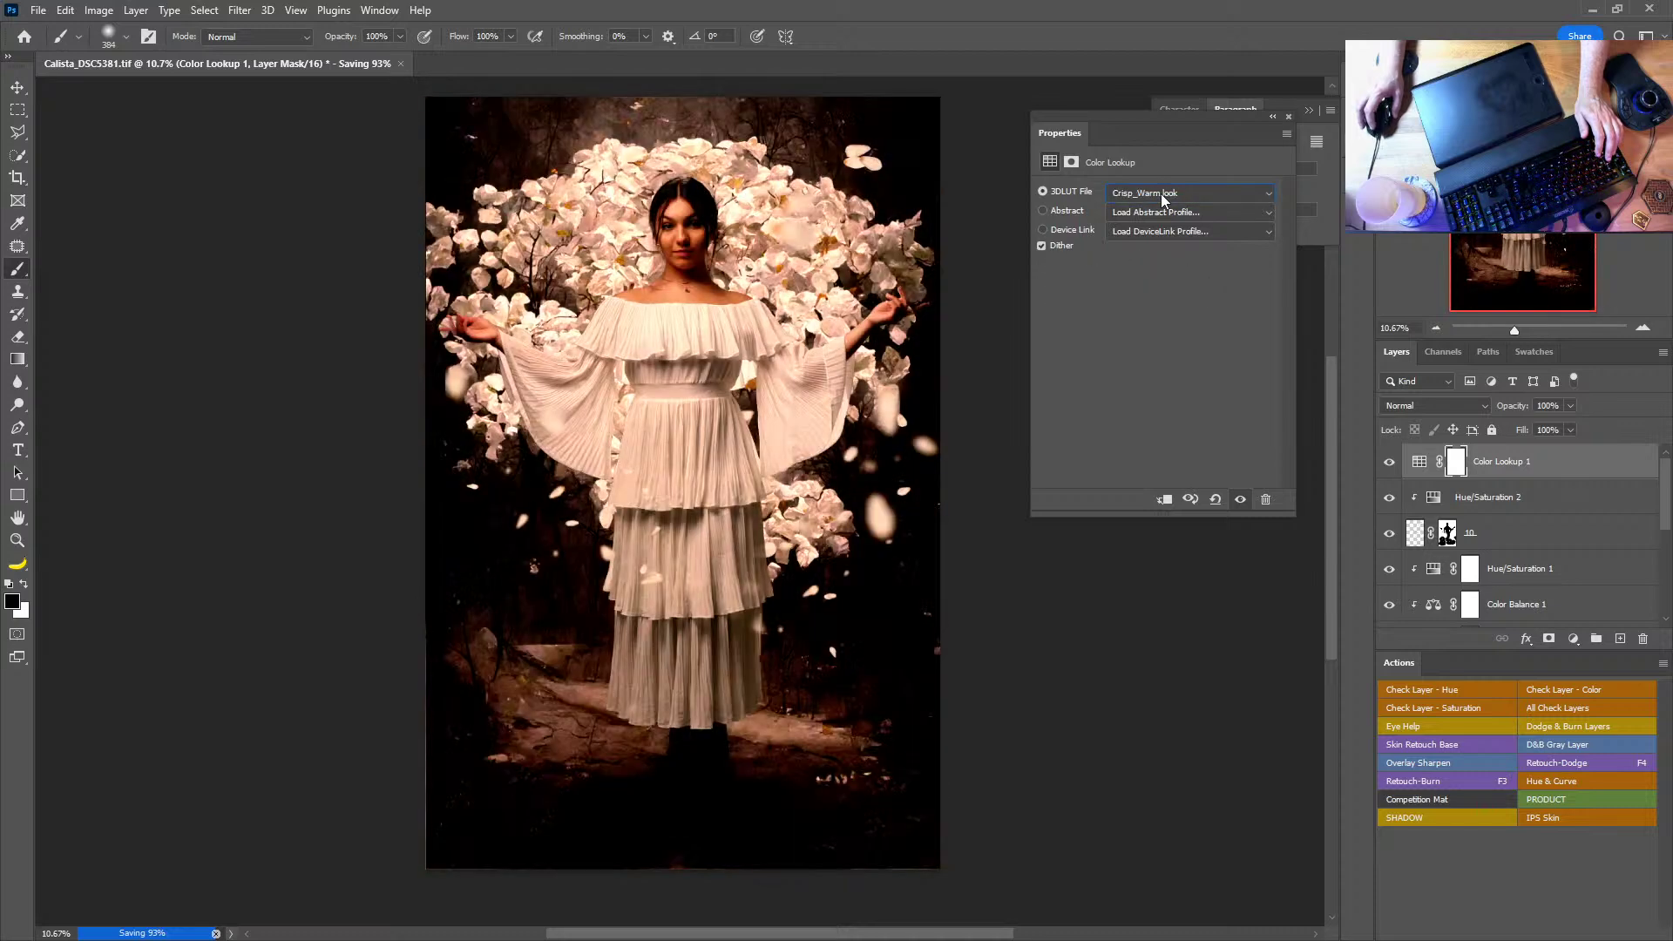
pyautogui.press('Down')
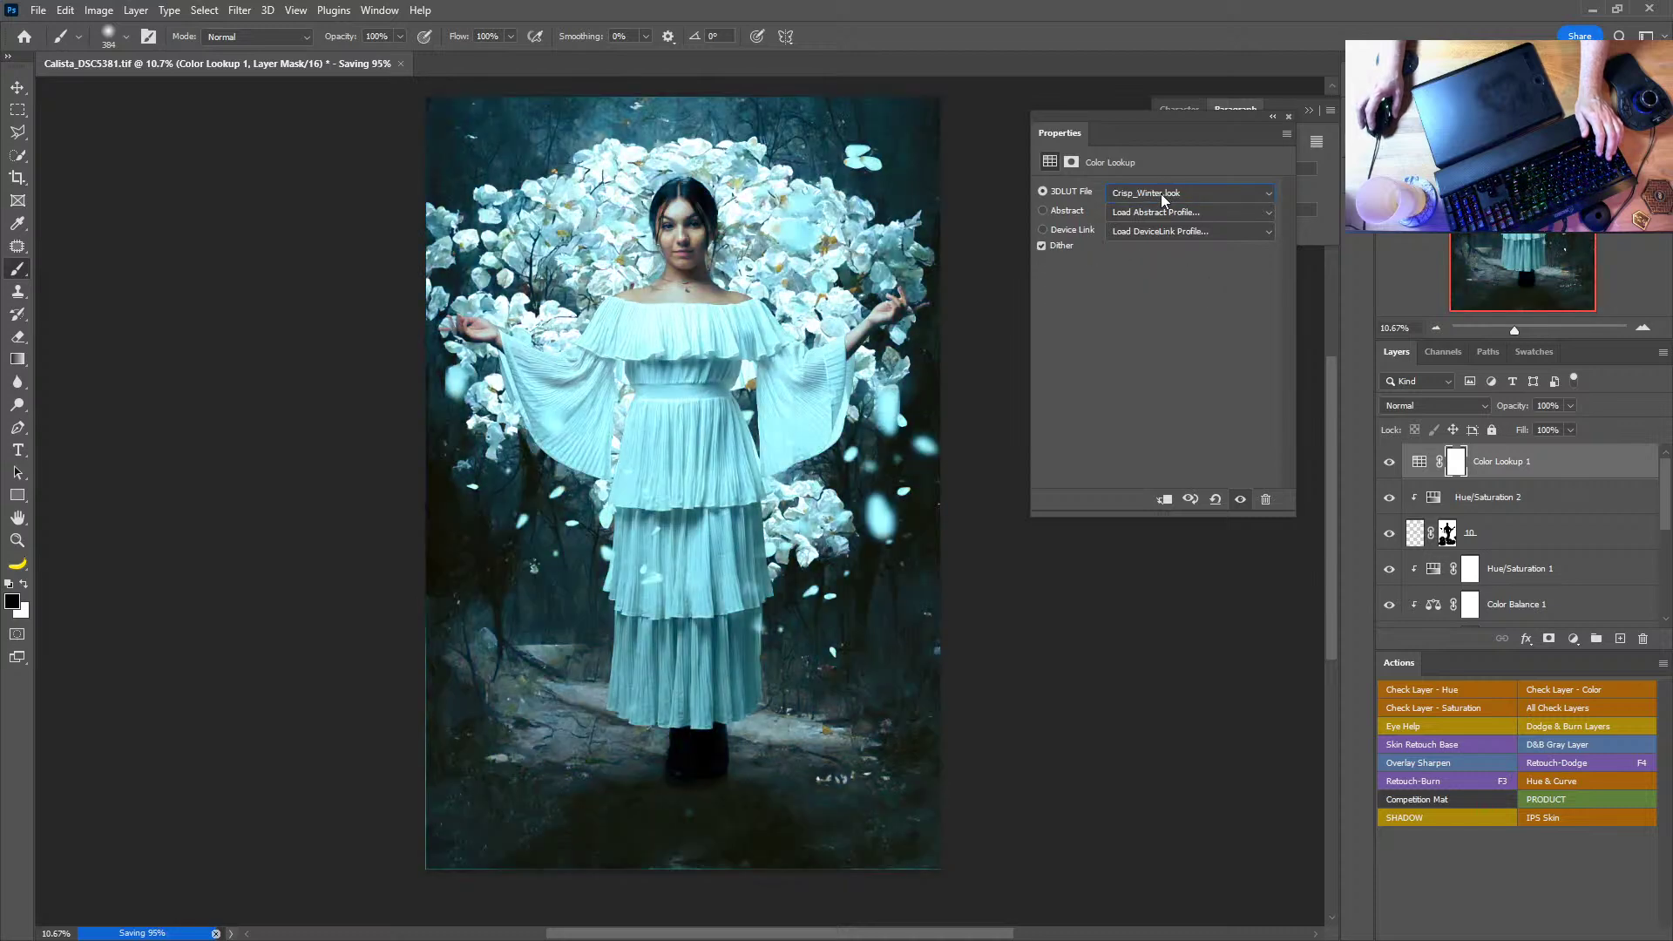
pyautogui.press('Down')
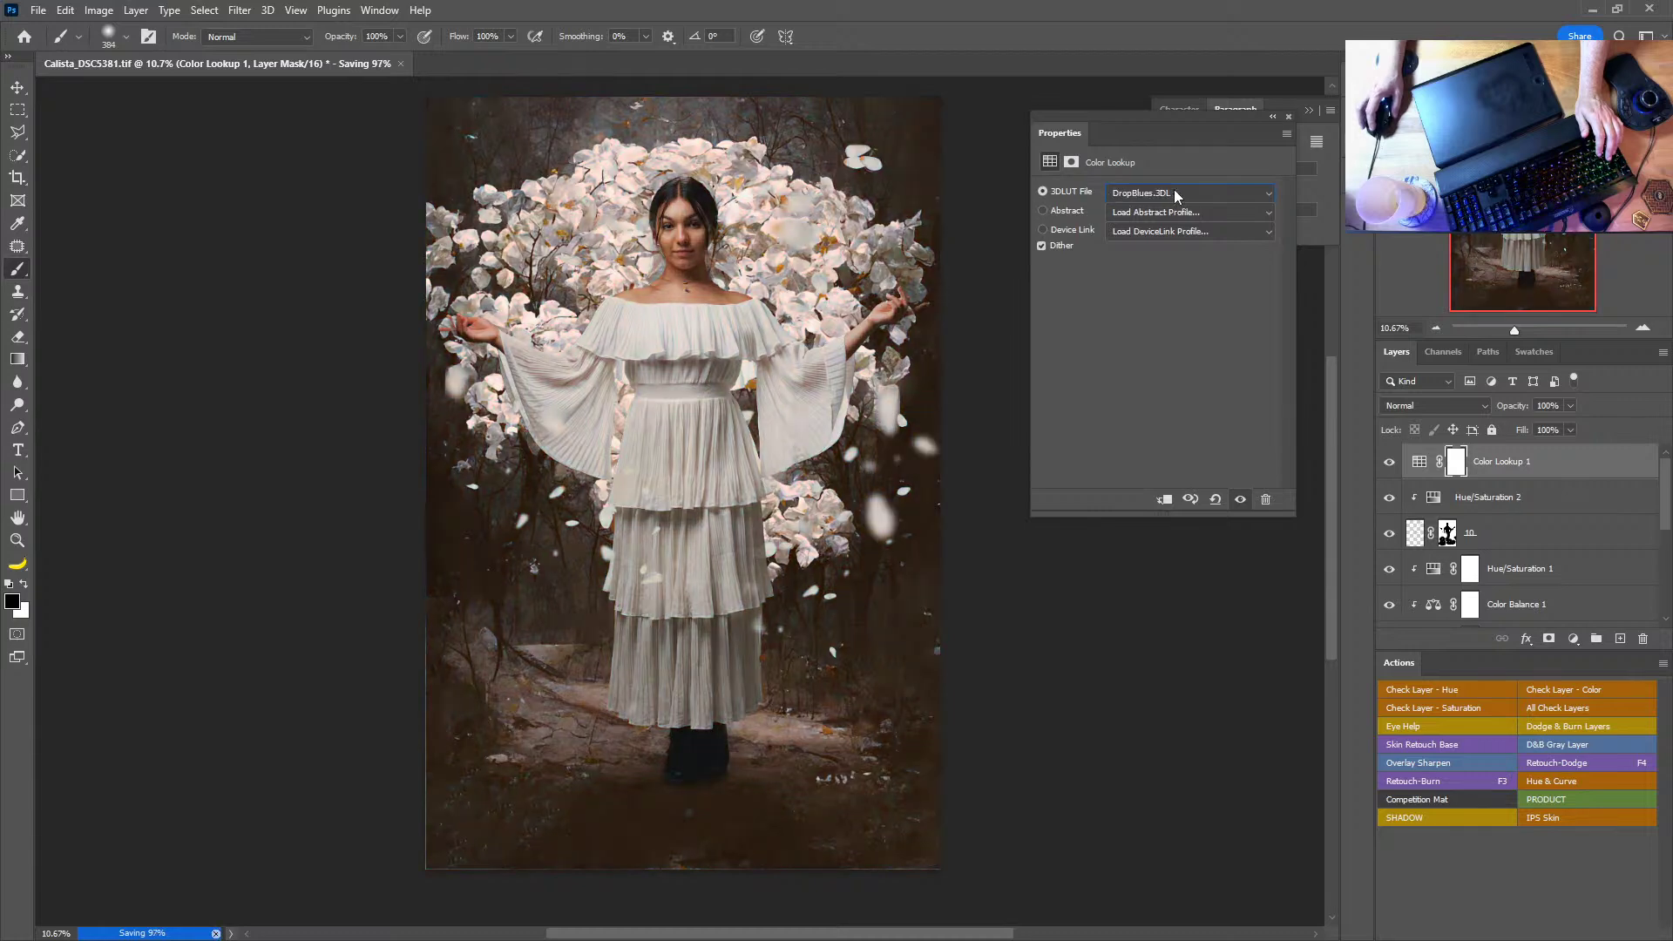
pyautogui.press('Down')
pyautogui.press('Up')
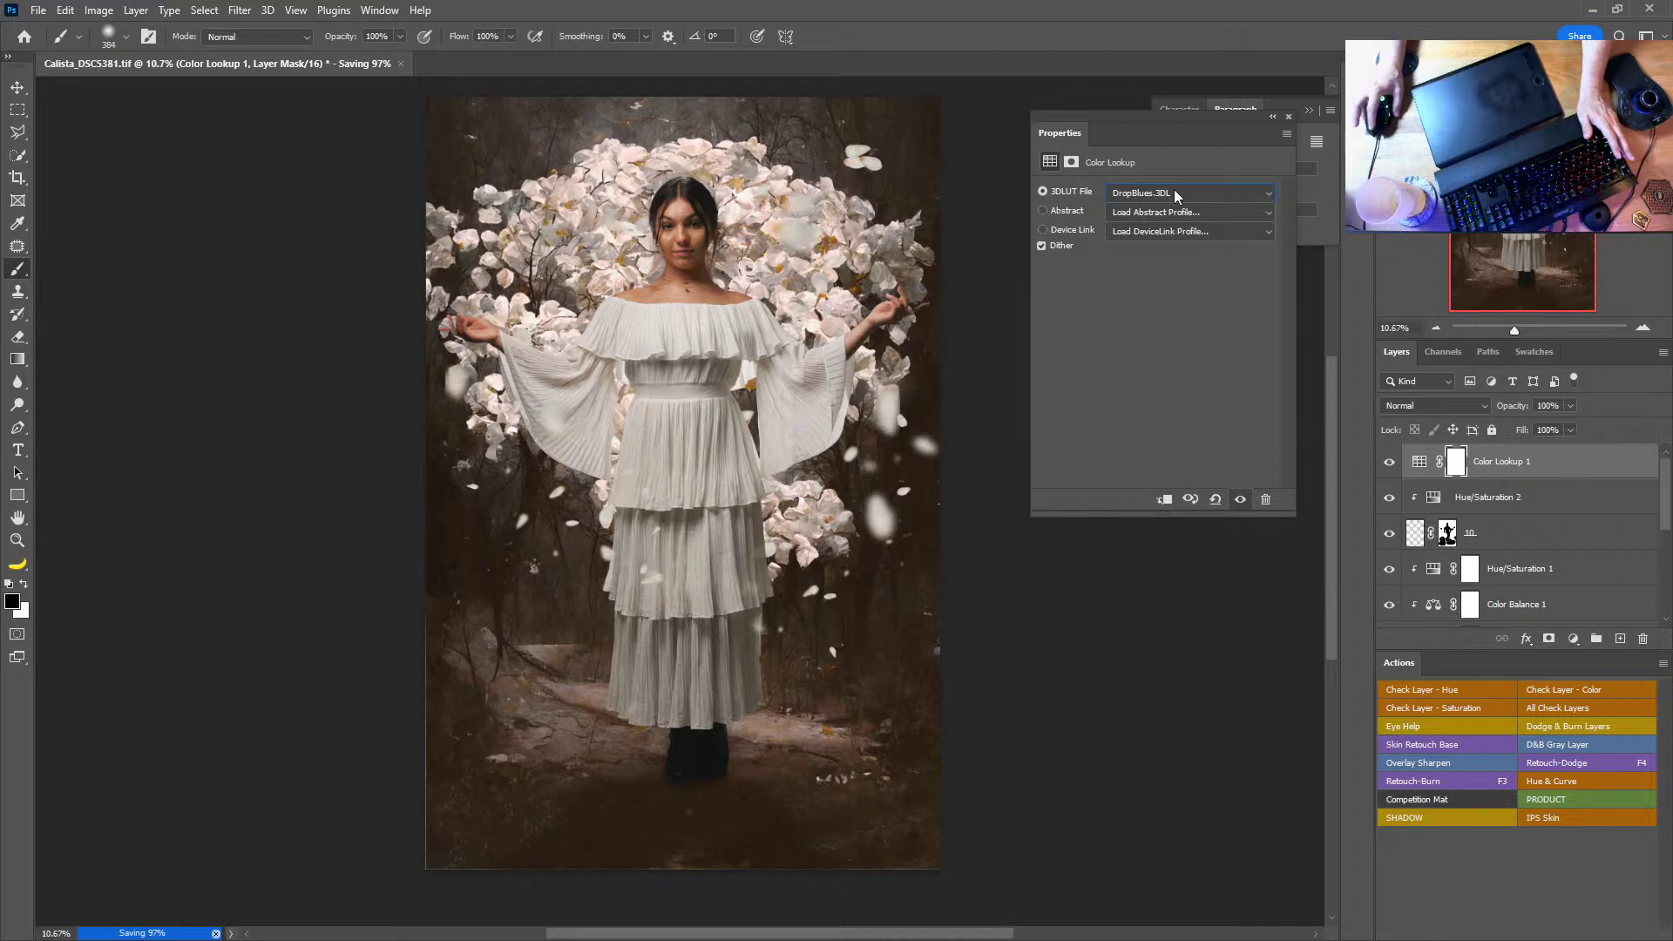
pyautogui.press('Down')
pyautogui.press('Down')
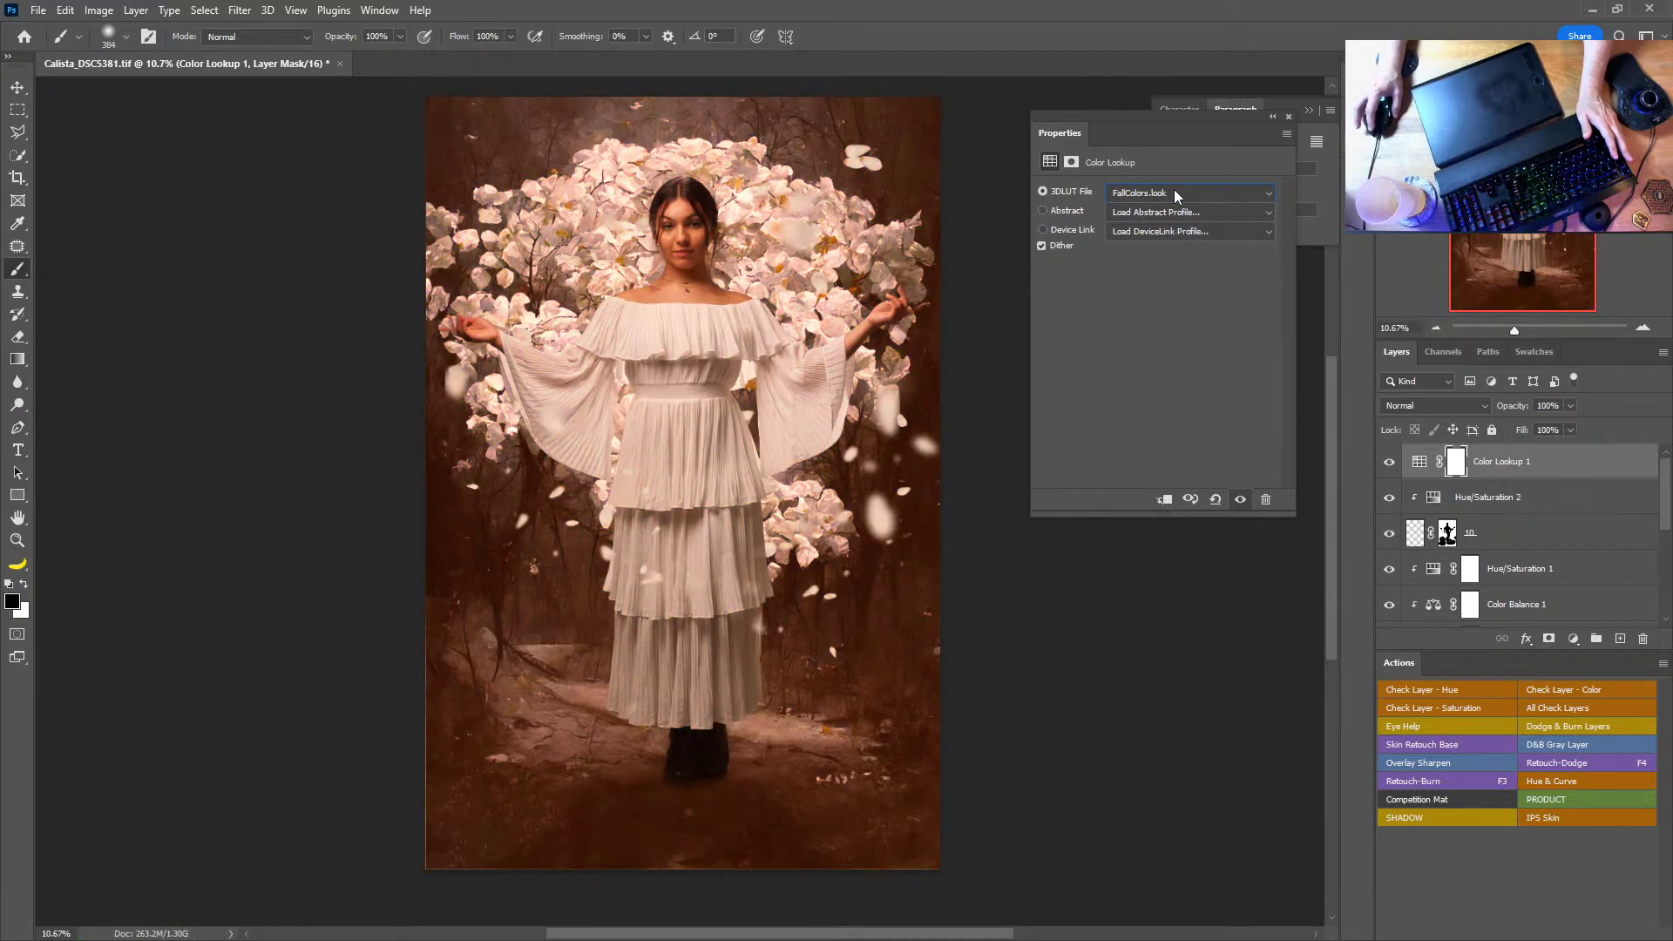
pyautogui.press('Down')
pyautogui.press('Down')
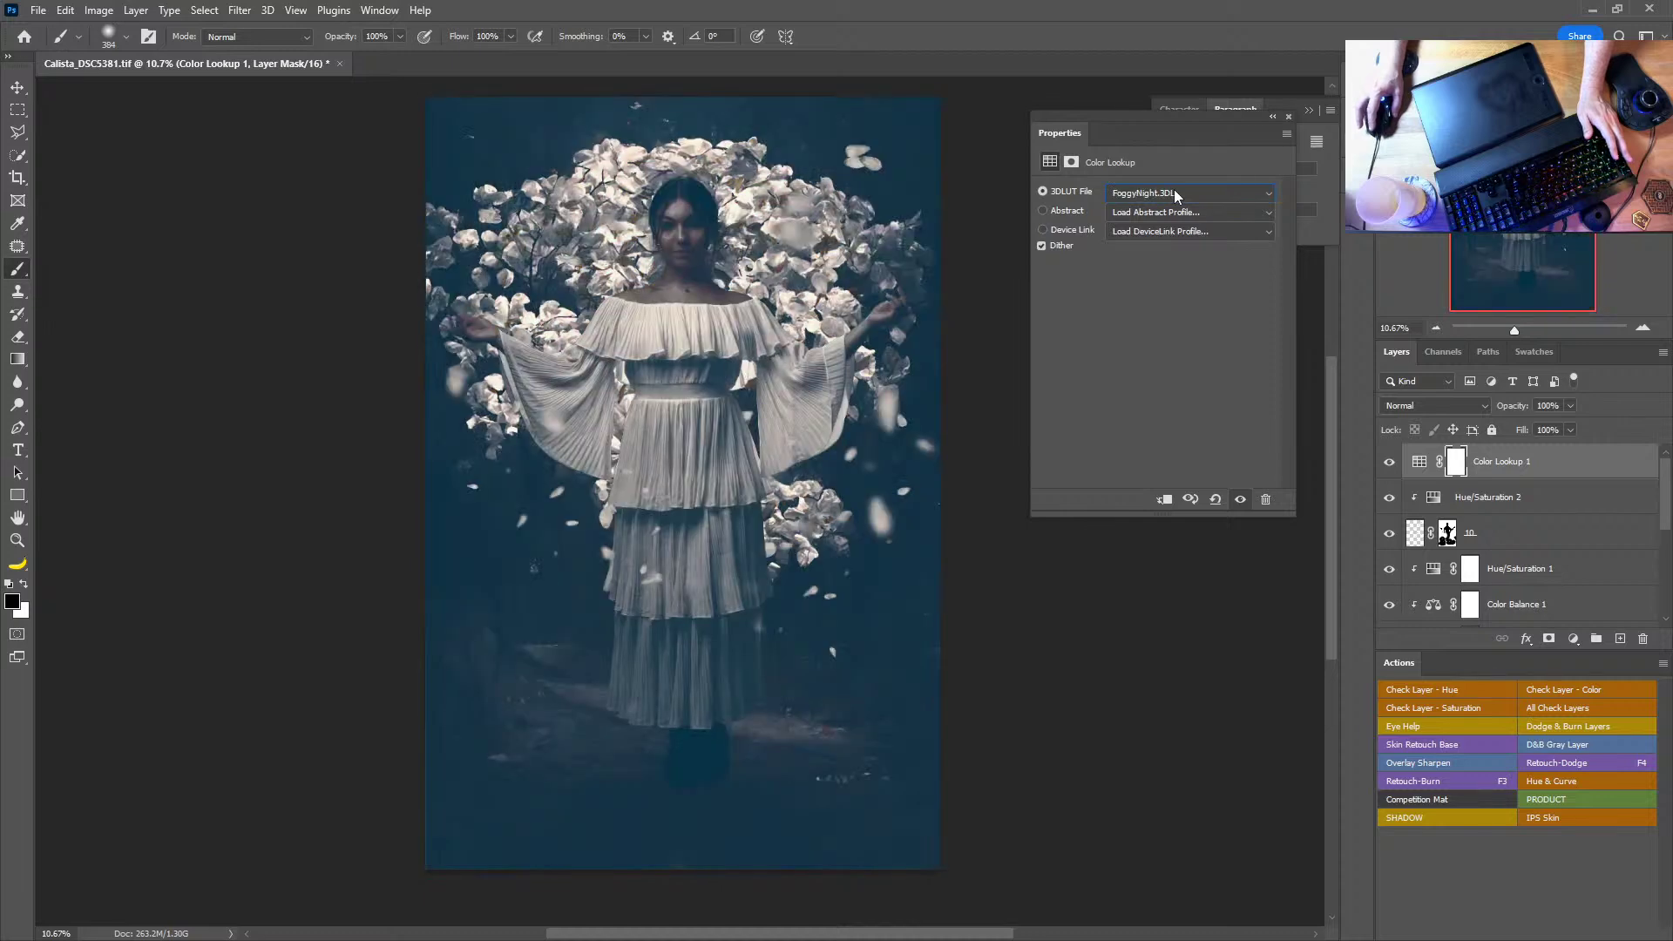
pyautogui.press('Down')
pyautogui.press('Down')
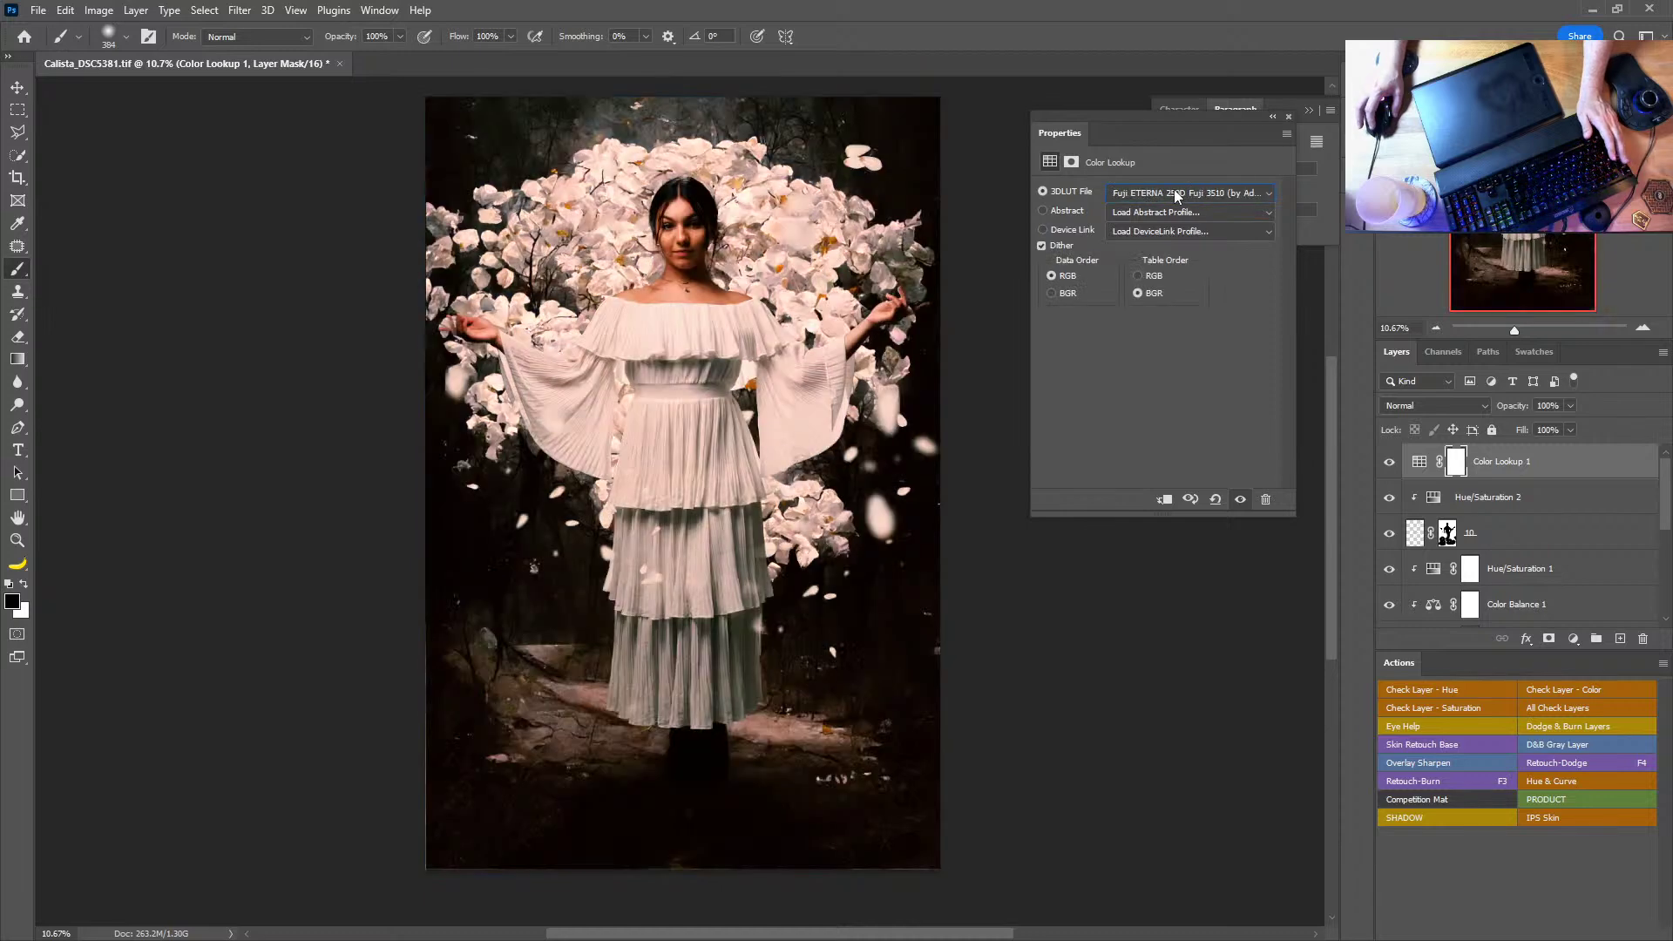
pyautogui.press('Down')
pyautogui.press('Down')
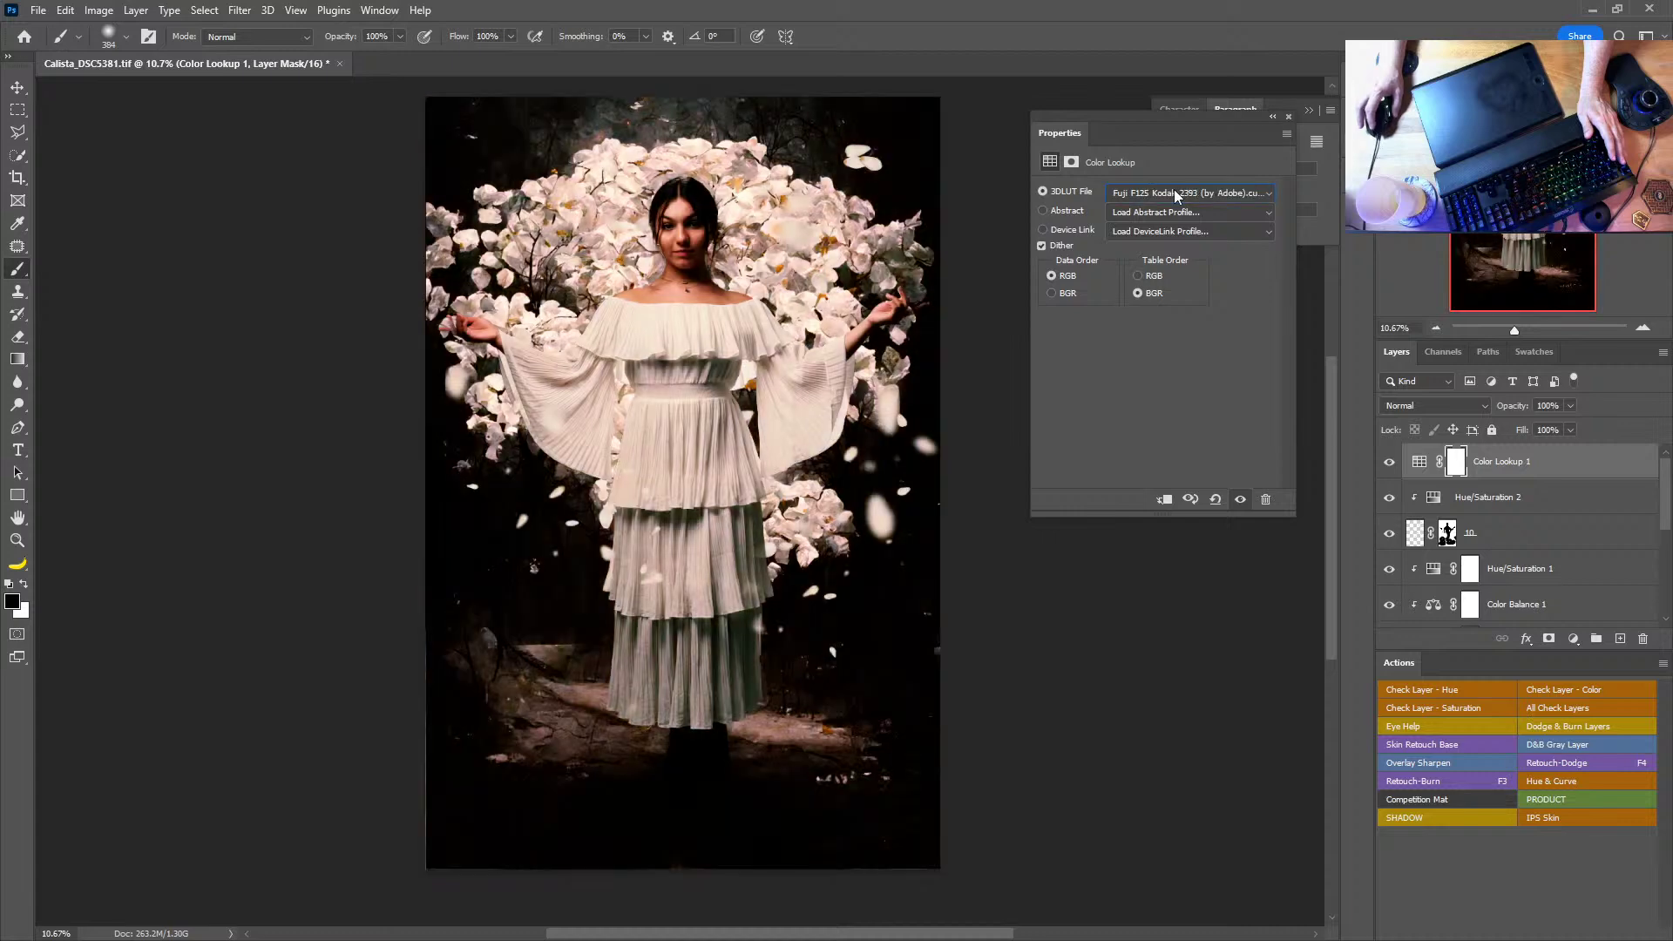
pyautogui.press('Down')
pyautogui.press('Down')
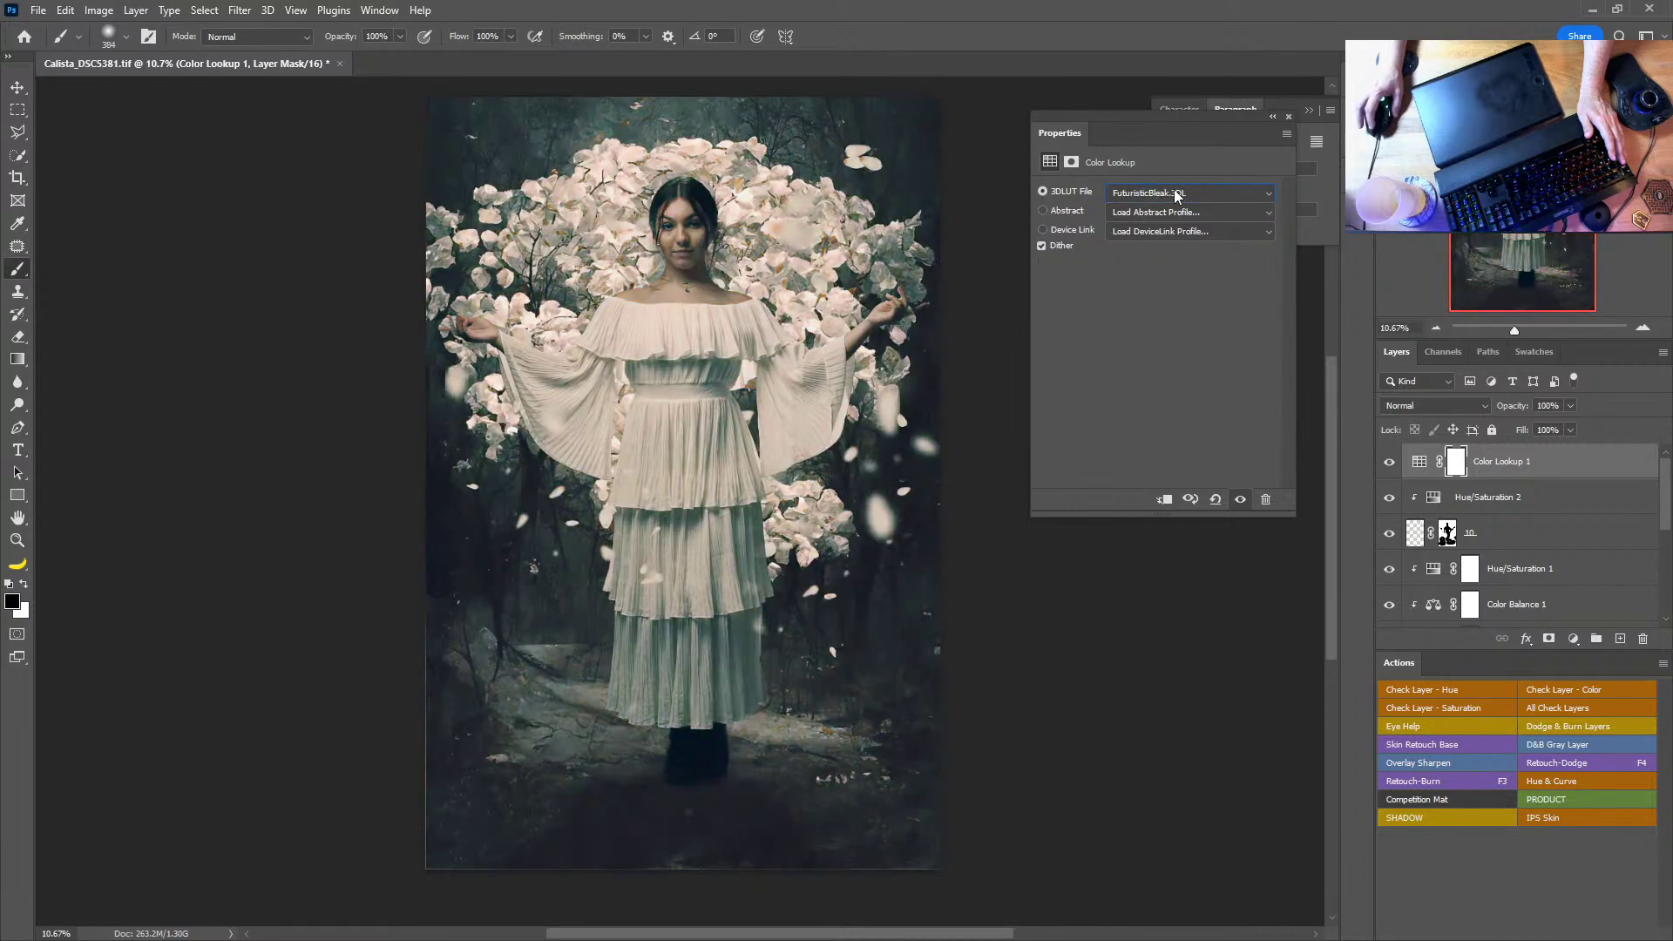
# Step: Compare the Kodak and Soft_Warming 3D LUTs and set Color Lookup 1 to Kodak 5218 Kodak 2383 (by Adobe)
pyautogui.press('Down')
pyautogui.press('Down')
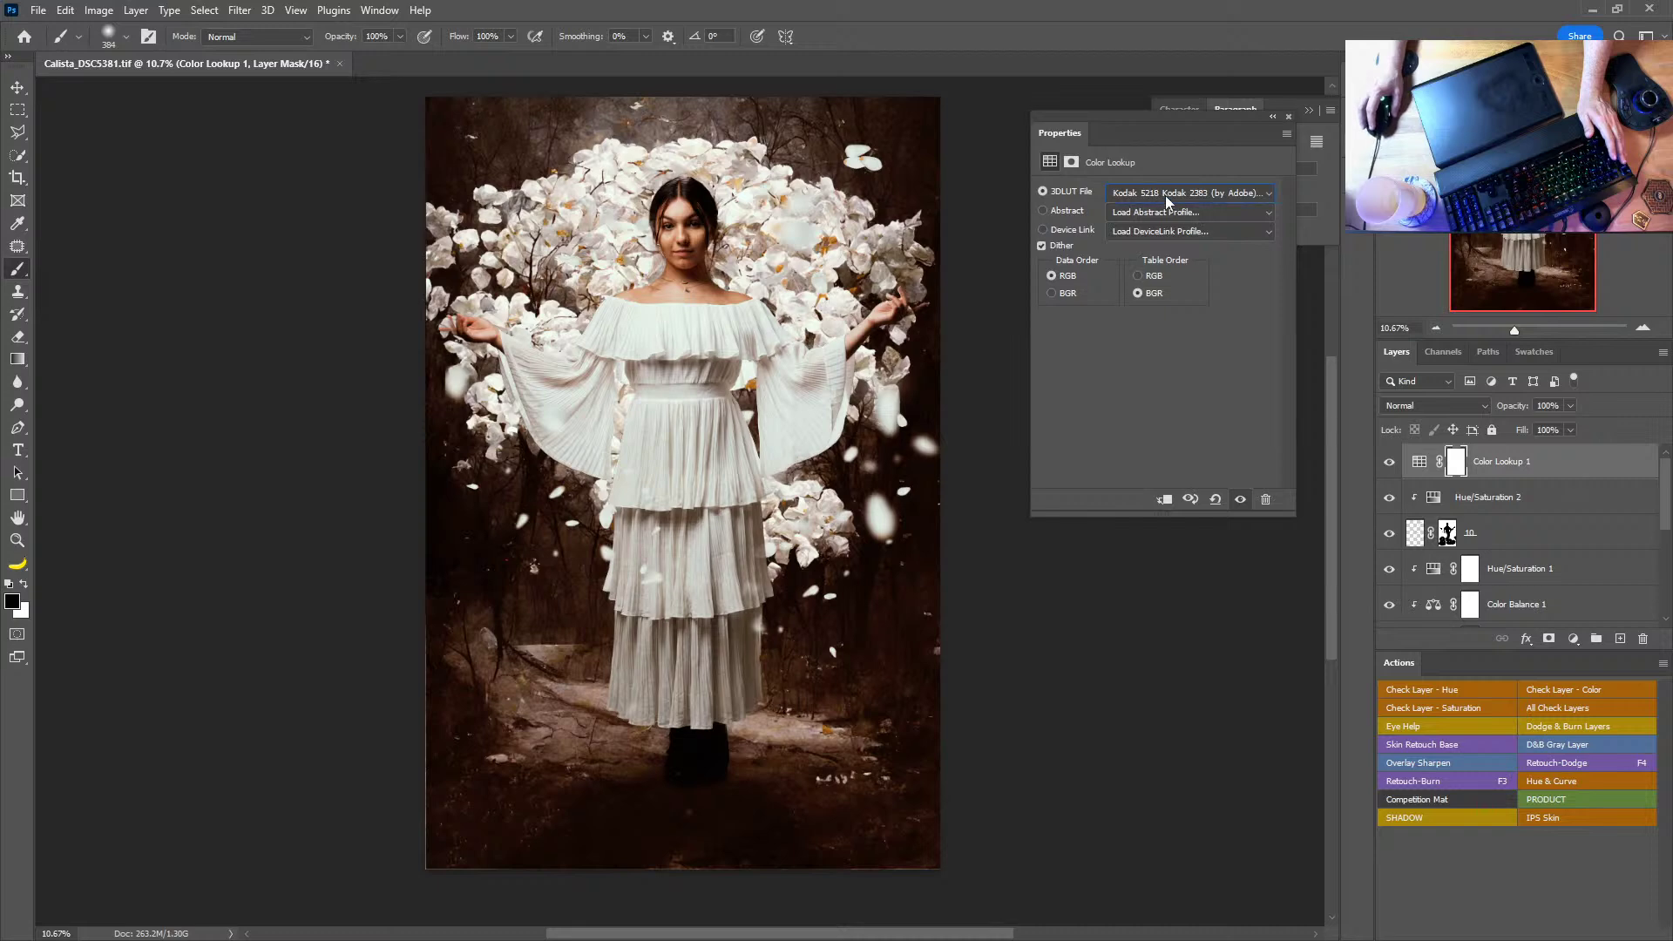
pyautogui.press('Down')
pyautogui.press('Up')
pyautogui.press('Down')
pyautogui.press('Down')
pyautogui.press('Down')
pyautogui.press('Down')
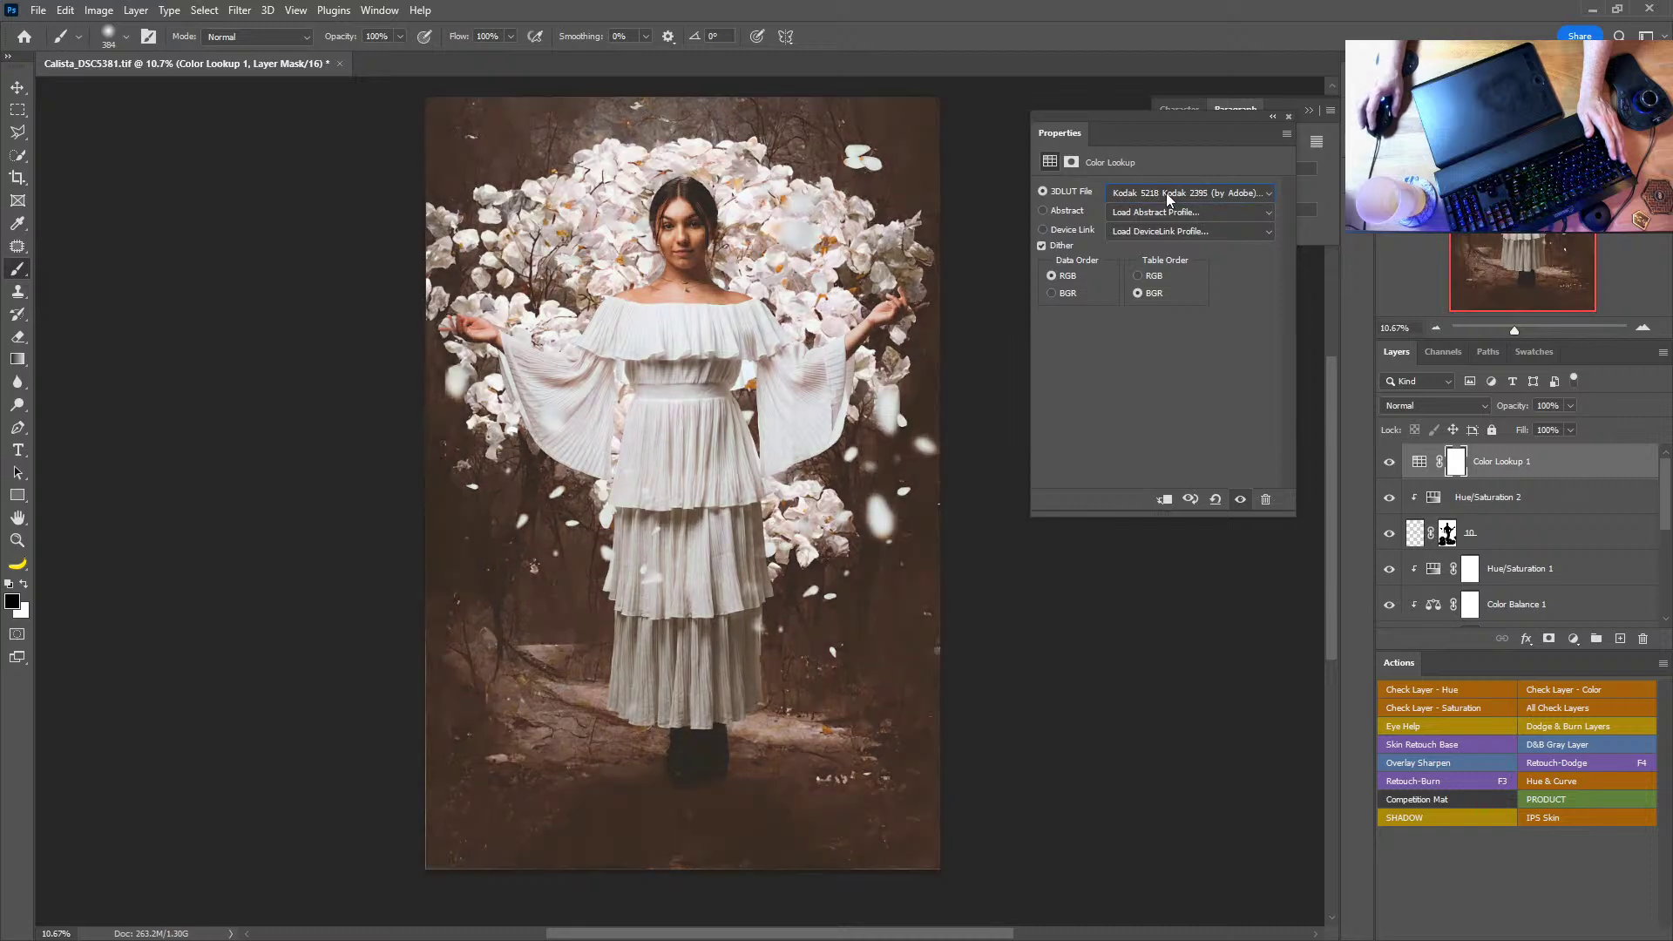
pyautogui.press('Up')
pyautogui.press('Up')
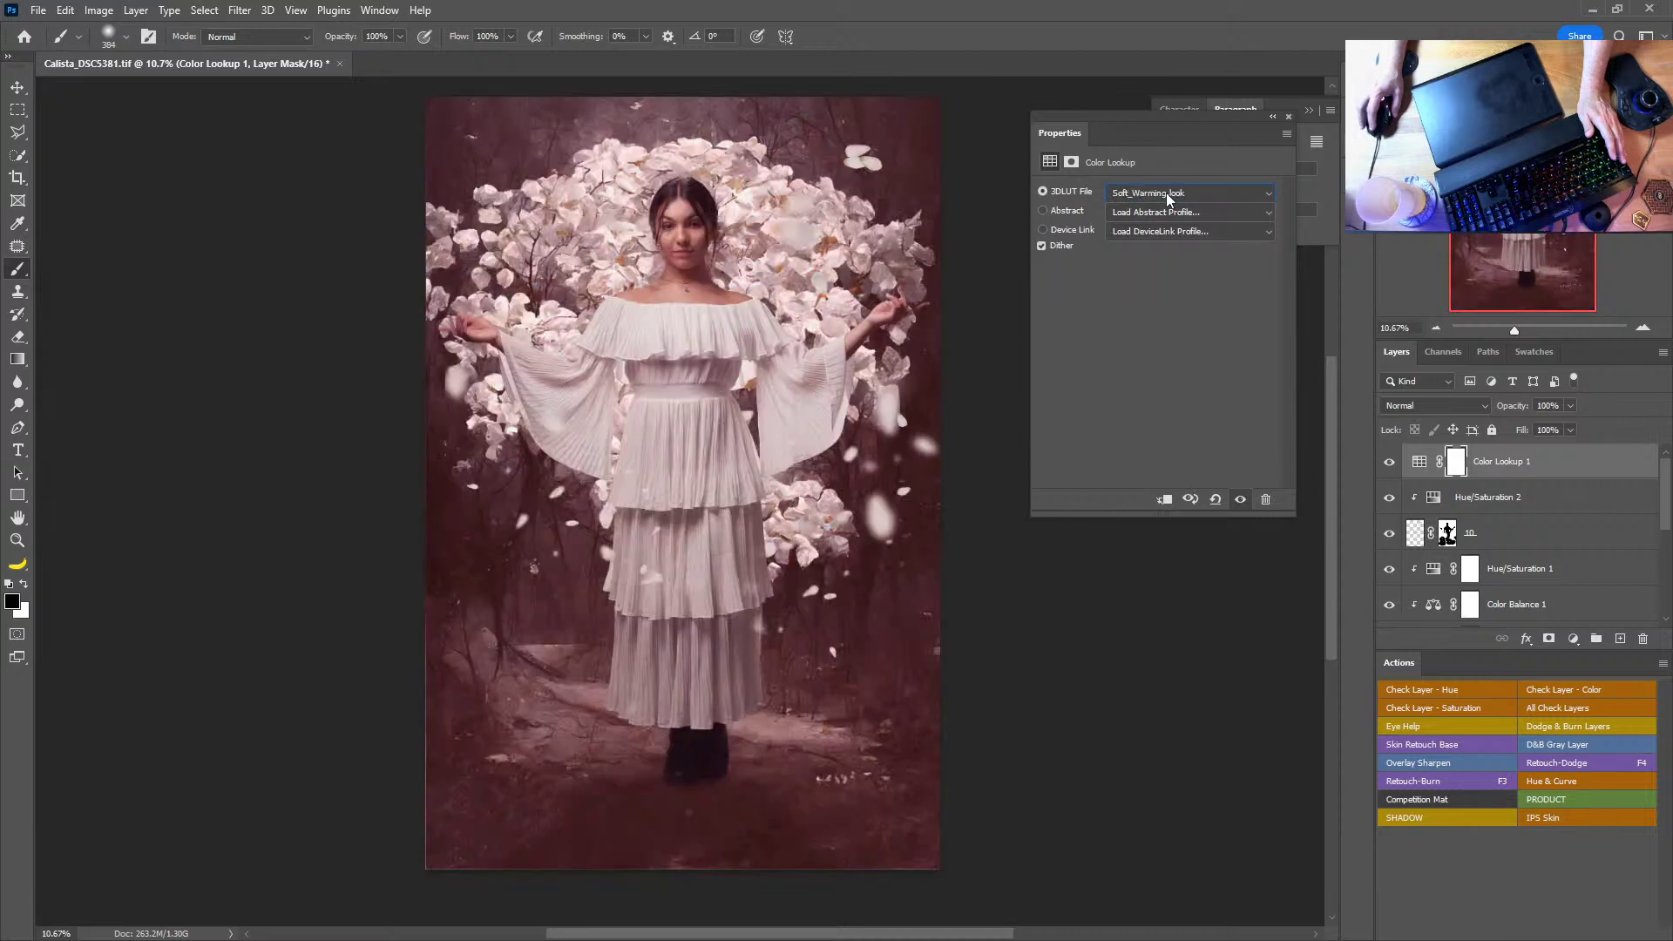
pyautogui.press('Up')
pyautogui.press('Up')
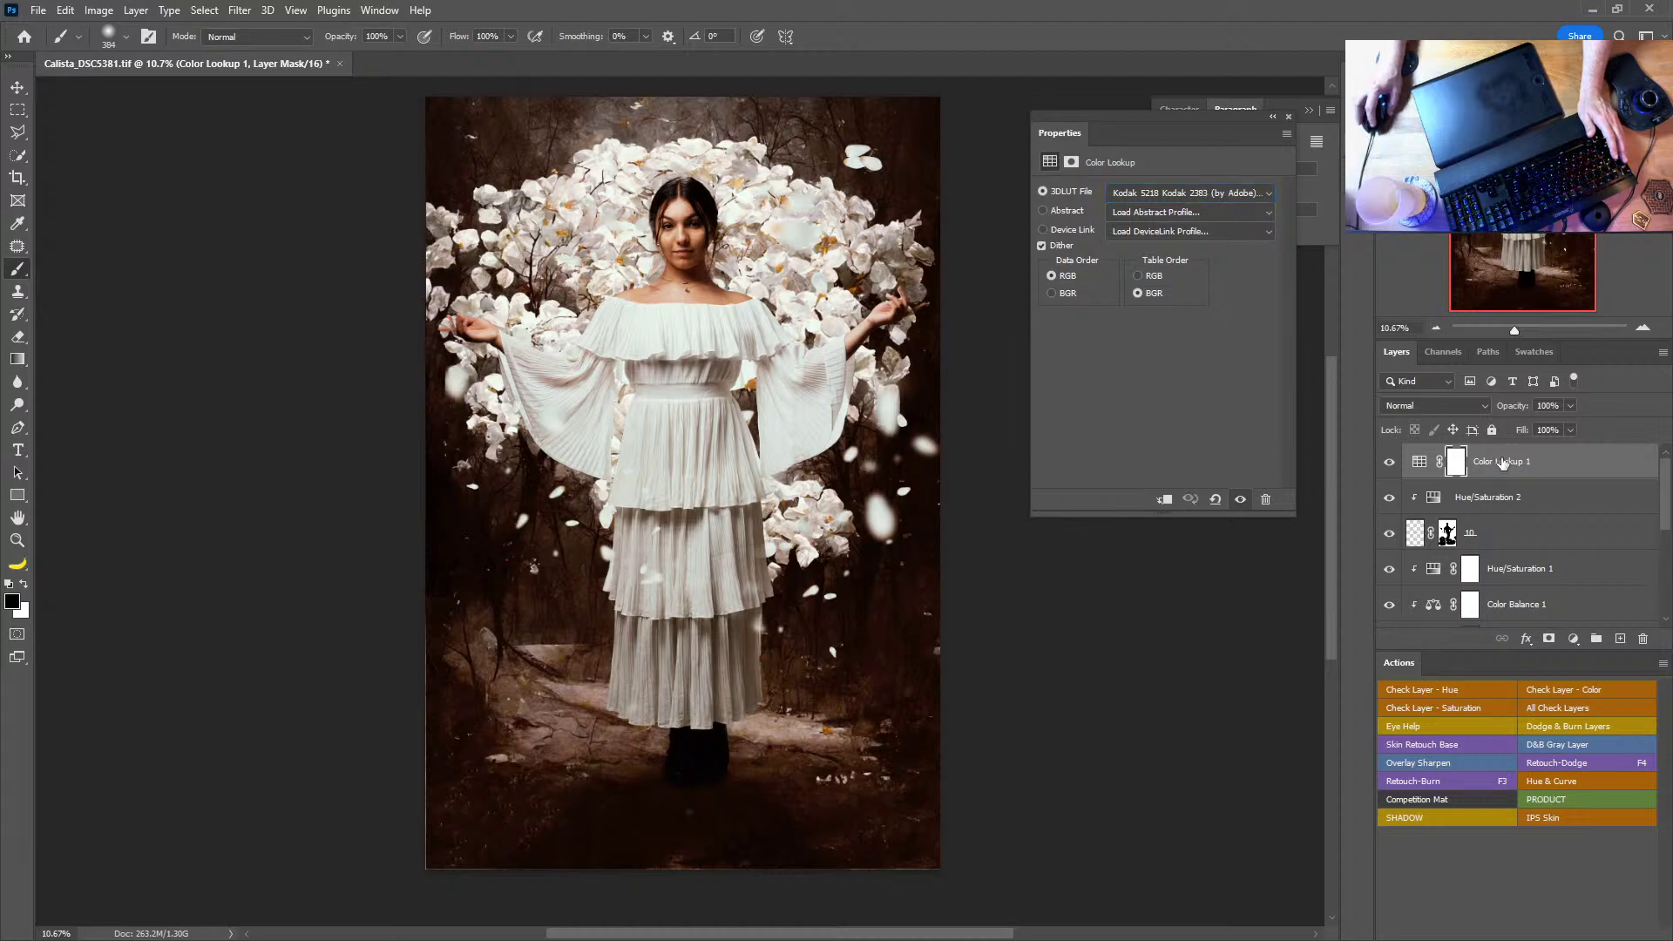
# Step: Save the layered TIFF with the Color Lookup adjustment and close the adjustment's properties
pyautogui.hotkey('ctrl', '2')
pyautogui.click(39, 11)
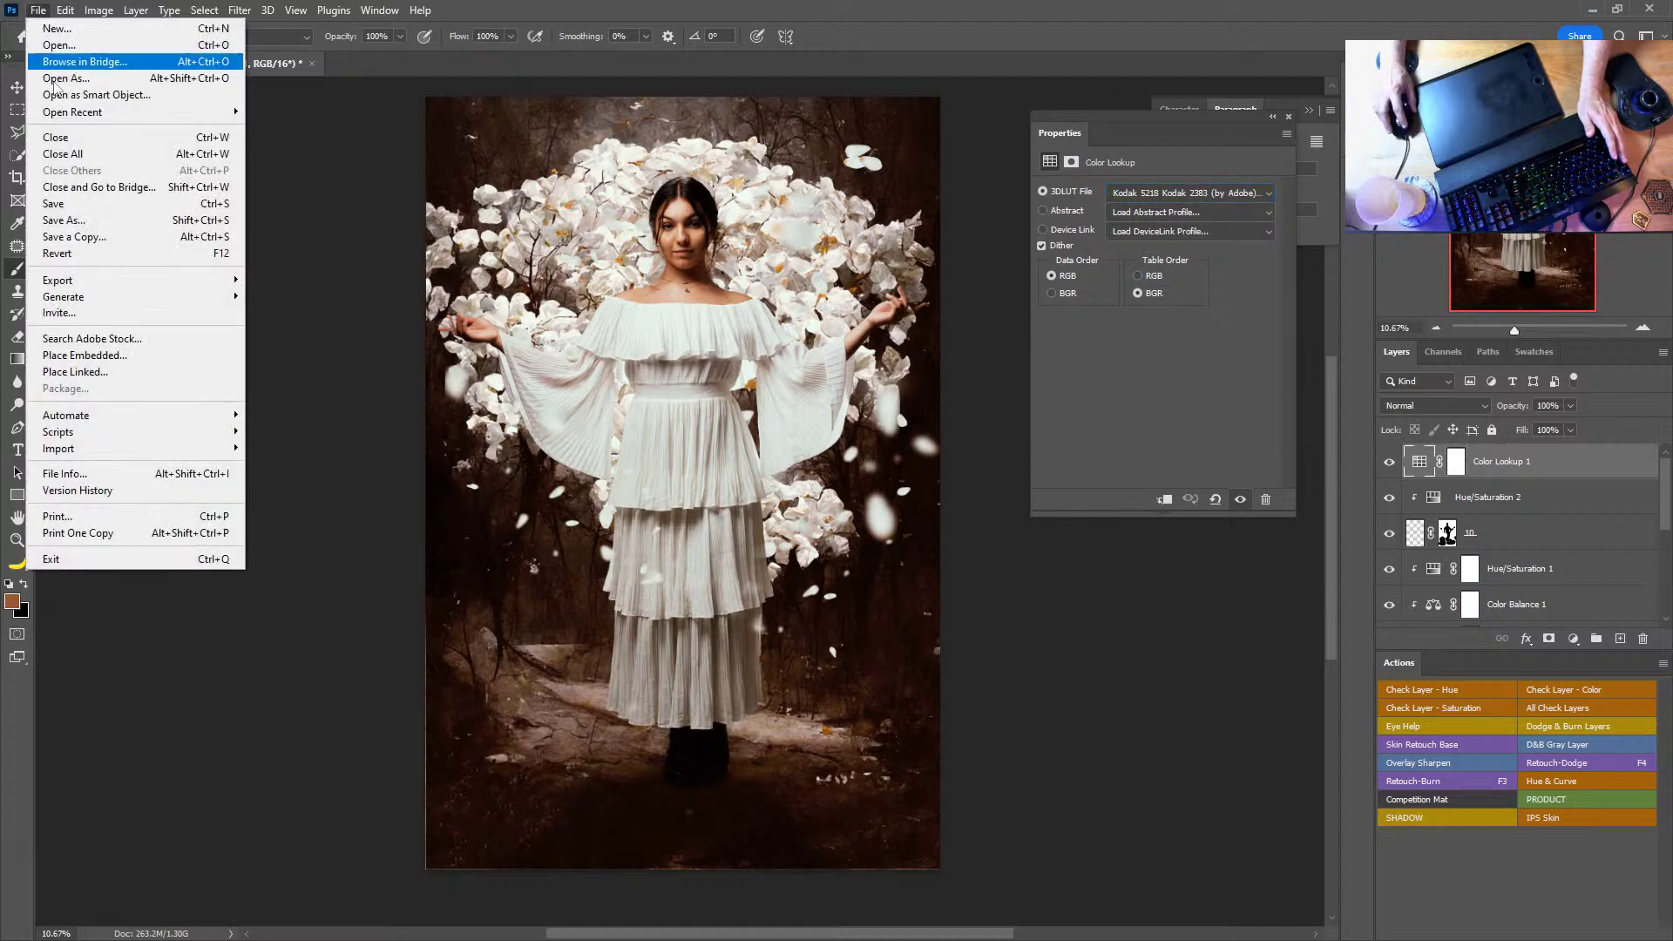
pyautogui.click(76, 207)
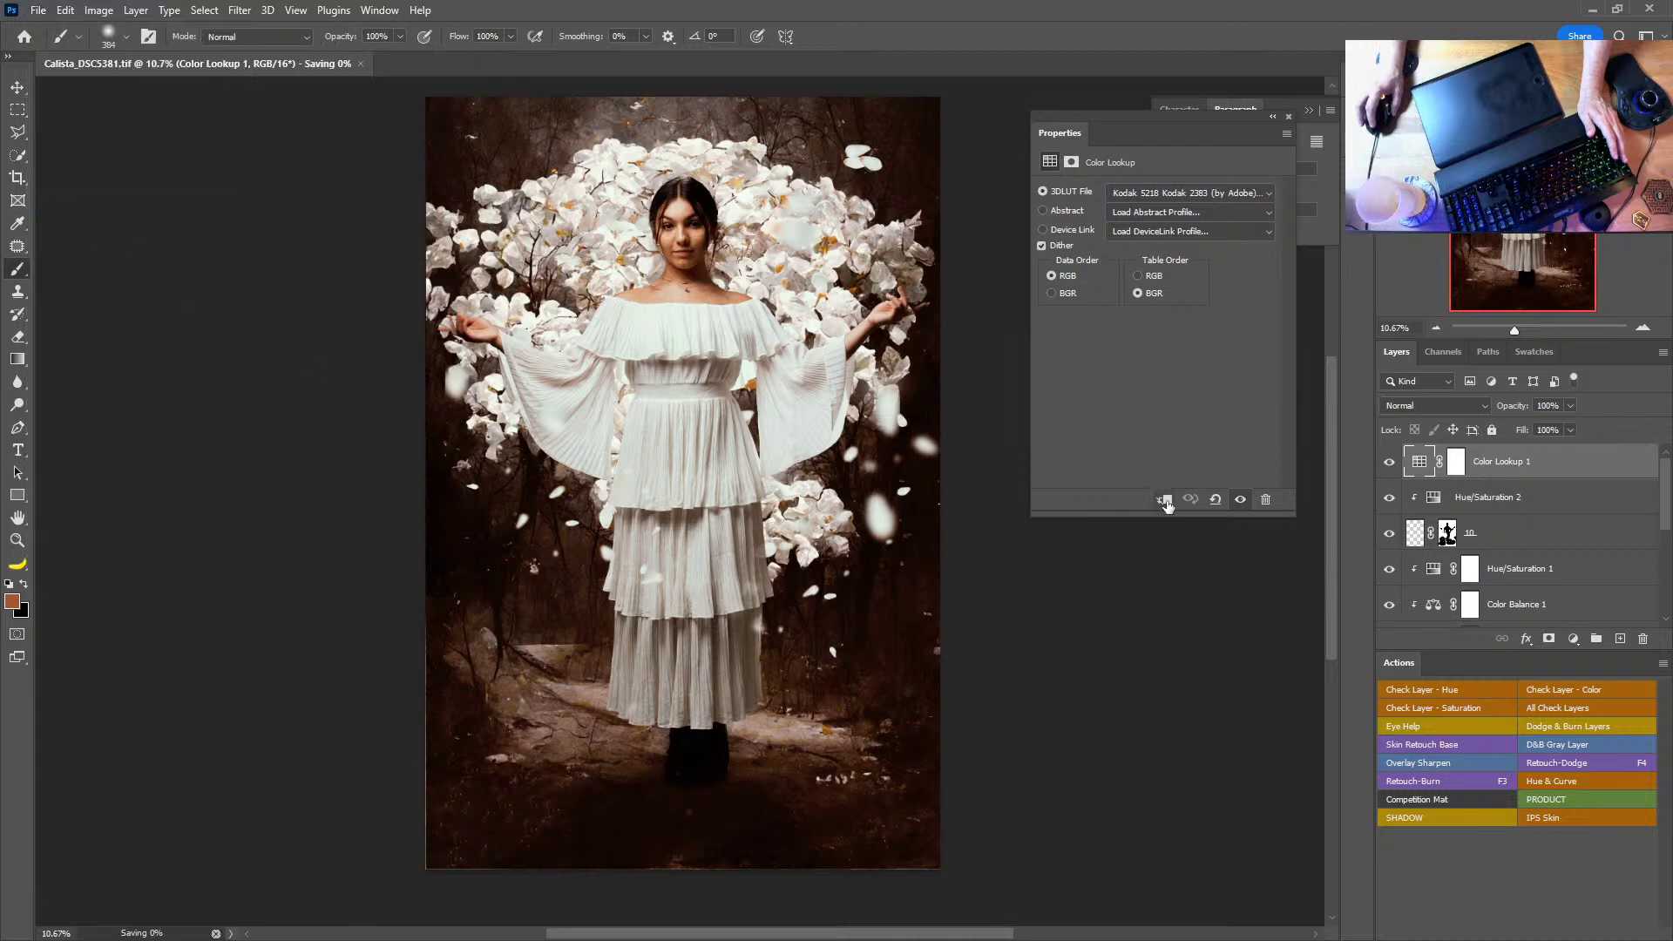
pyautogui.click(1290, 121)
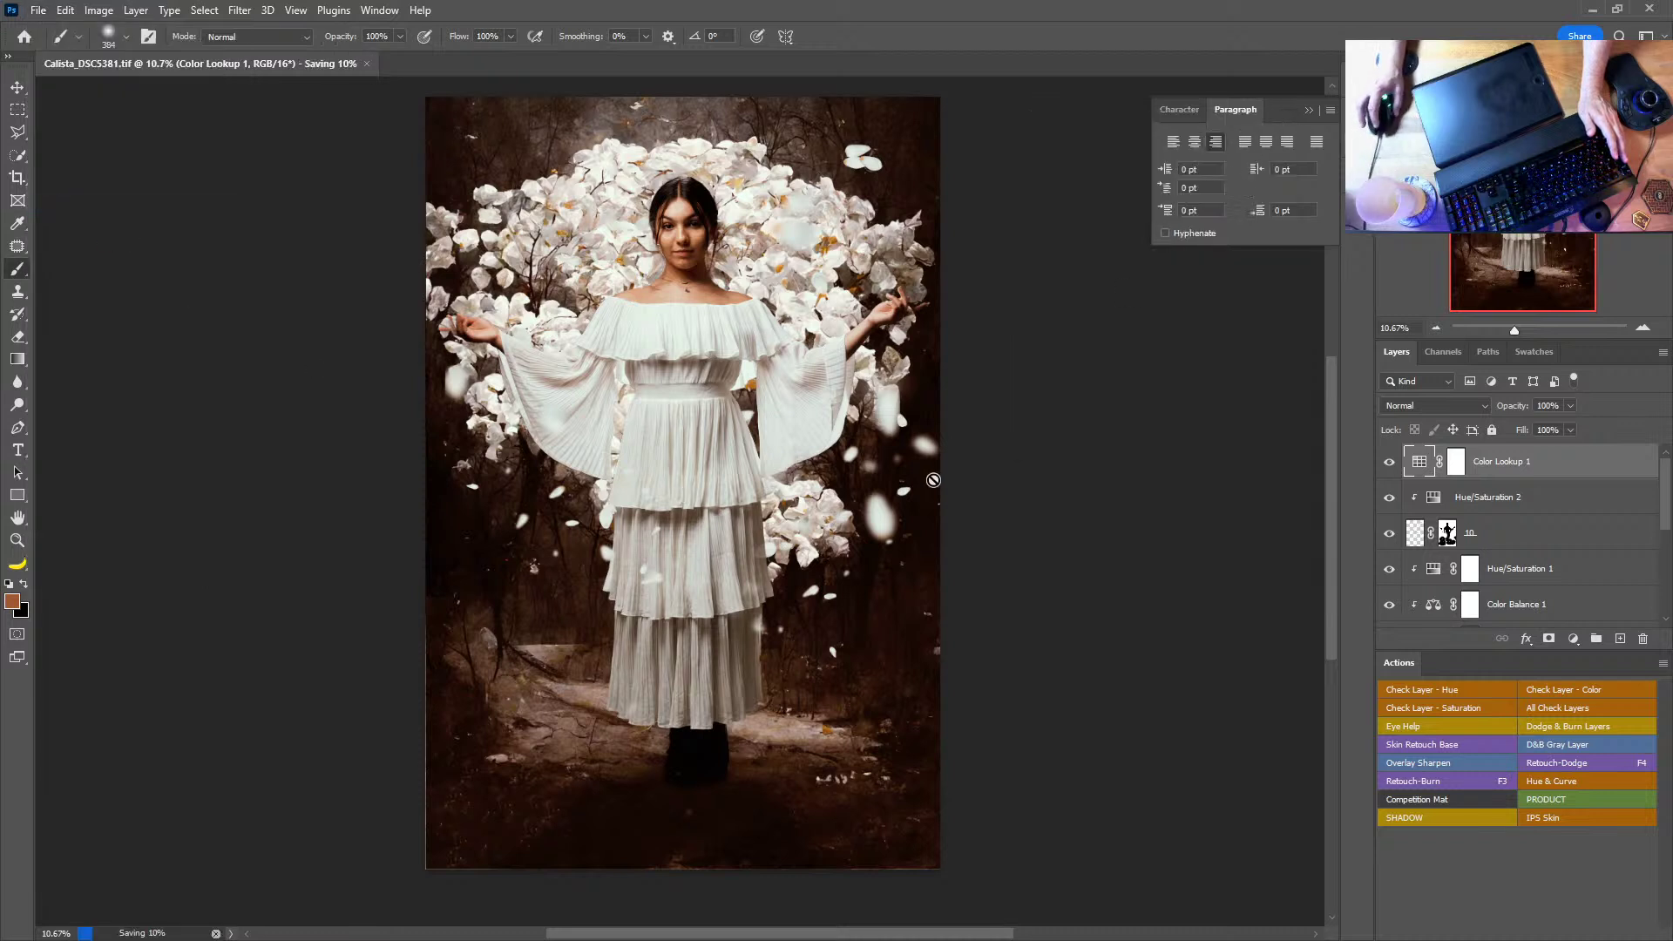
# Step: Turn Color Balance 1, Hue/Saturation 1 and Curves 1 off and on in turn to compare their effect on the background
pyautogui.press('z')
pyautogui.press('b')
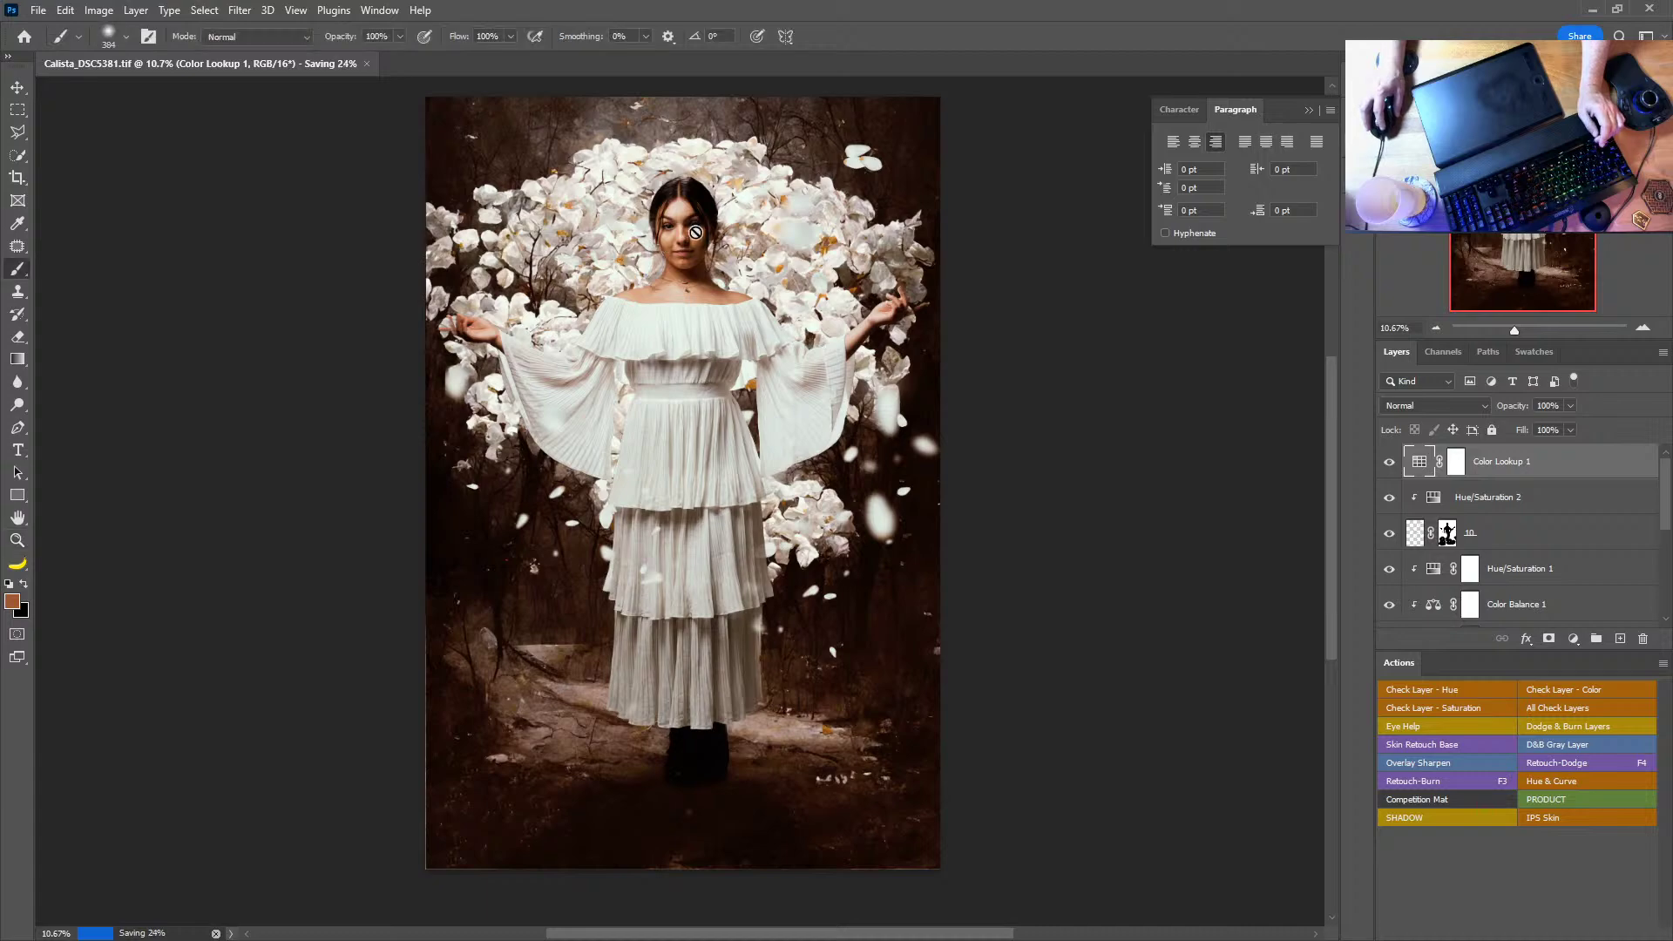
pyautogui.click(678, 259)
pyautogui.press('Return')
pyautogui.press('z')
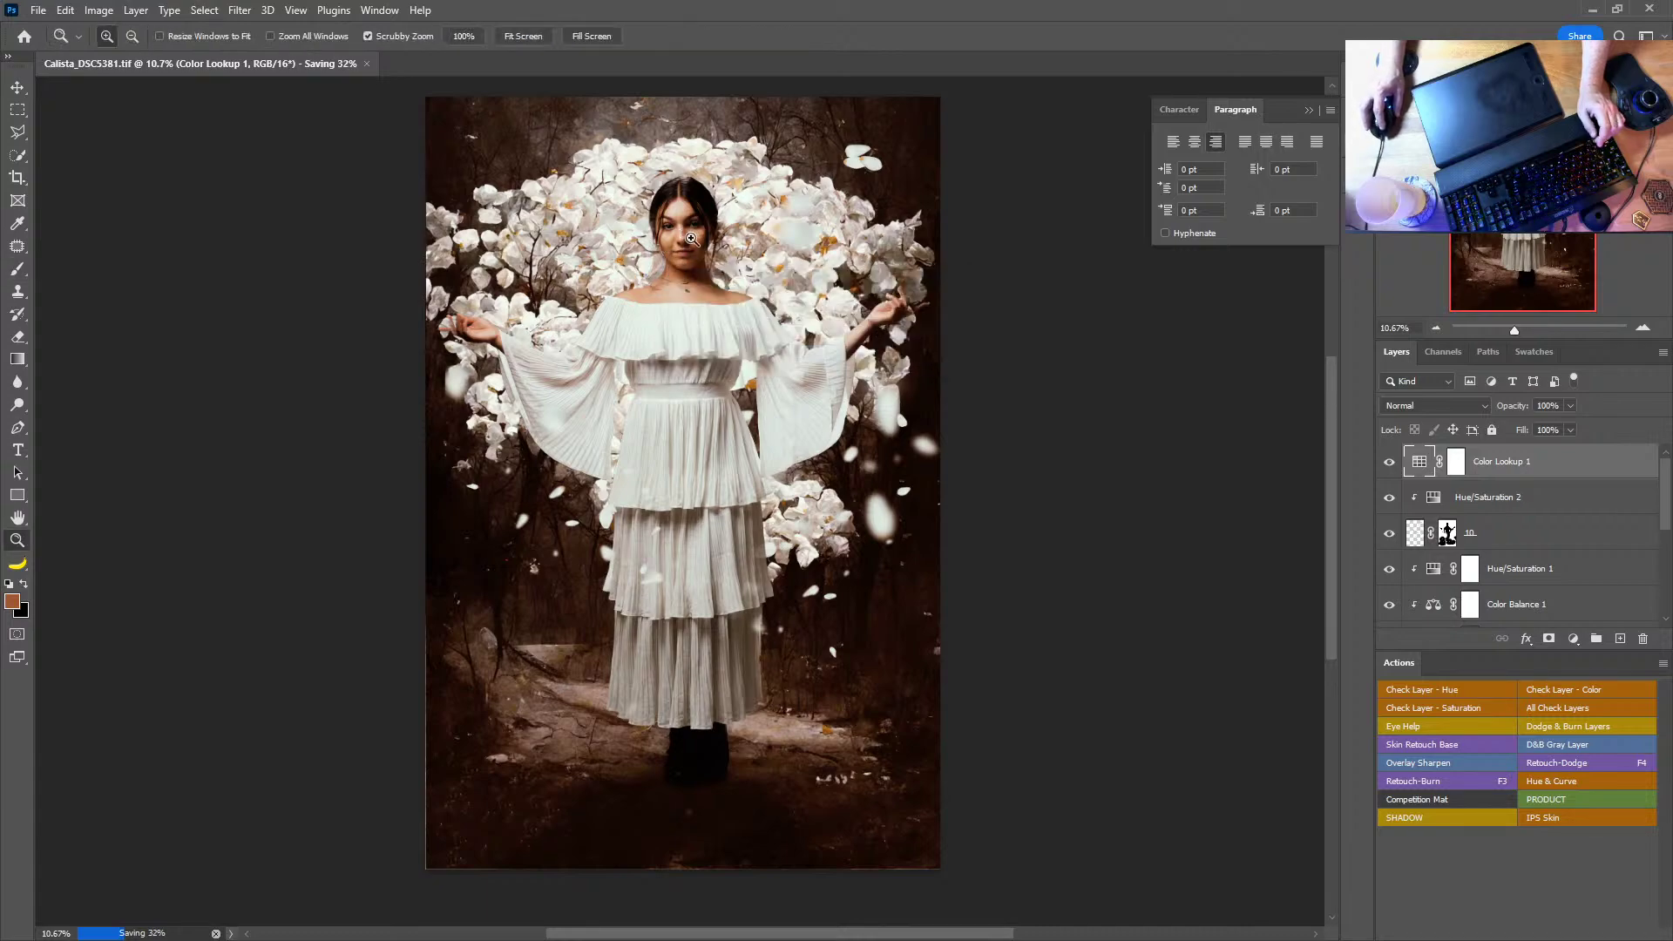
pyautogui.moveTo(686, 241)
pyautogui.mouseDown()
pyautogui.moveTo(792, 345)
pyautogui.moveTo(695, 334)
pyautogui.moveTo(601, 435)
pyautogui.moveTo(612, 476)
pyautogui.mouseUp()
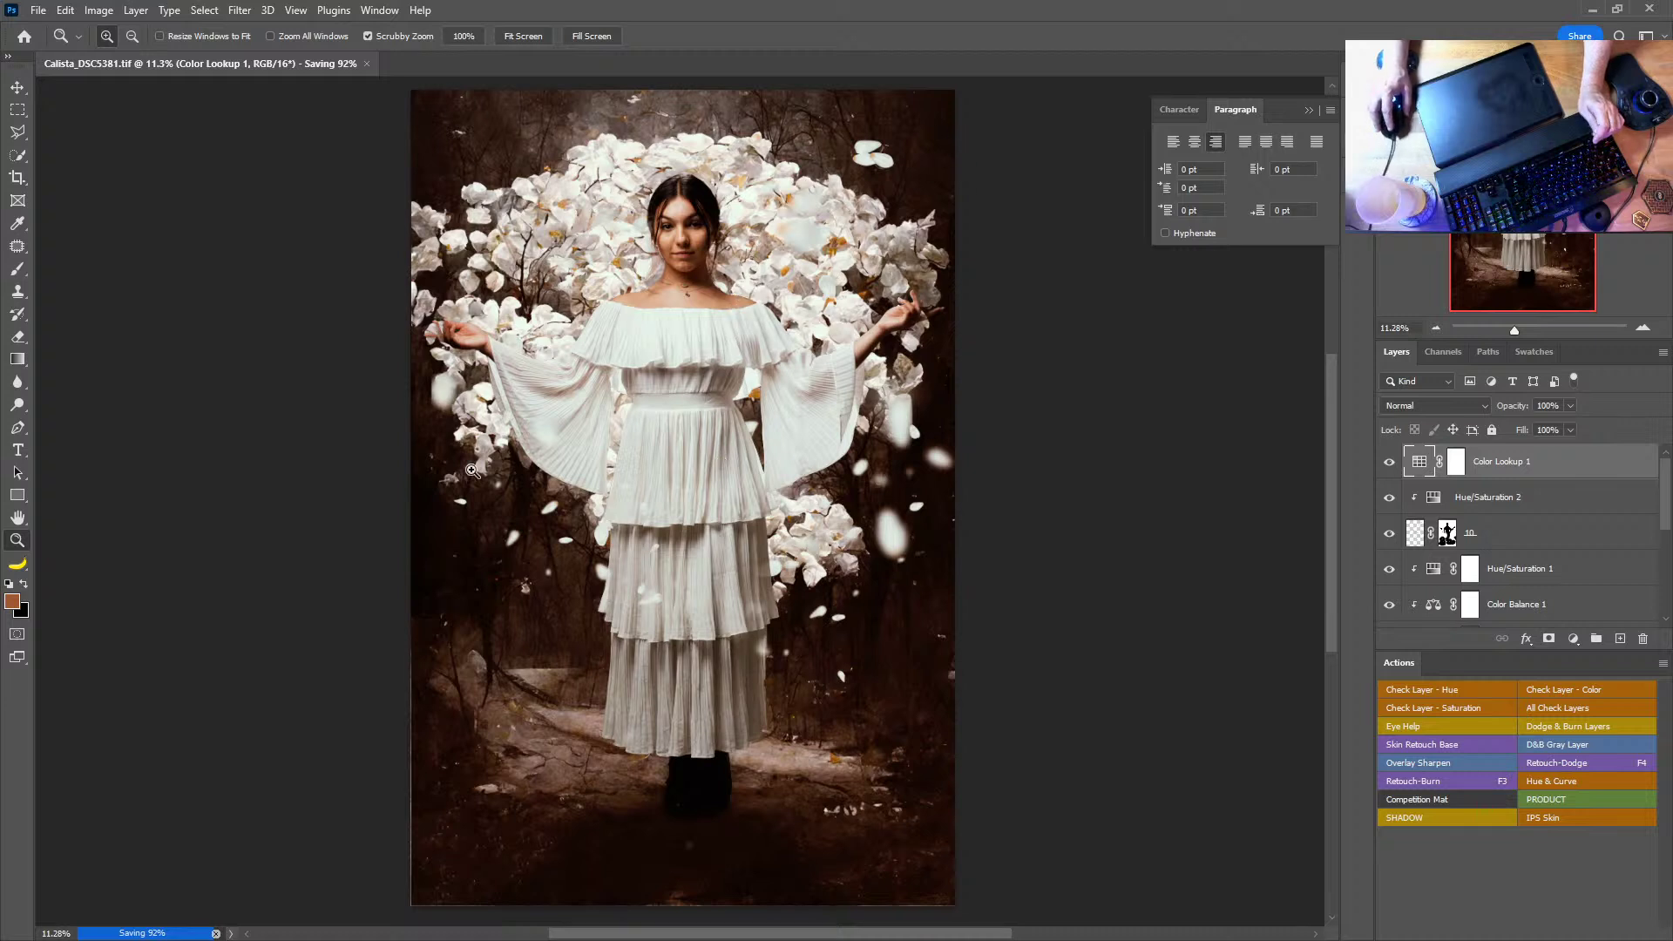
pyautogui.scroll(-1, 1521, 523)
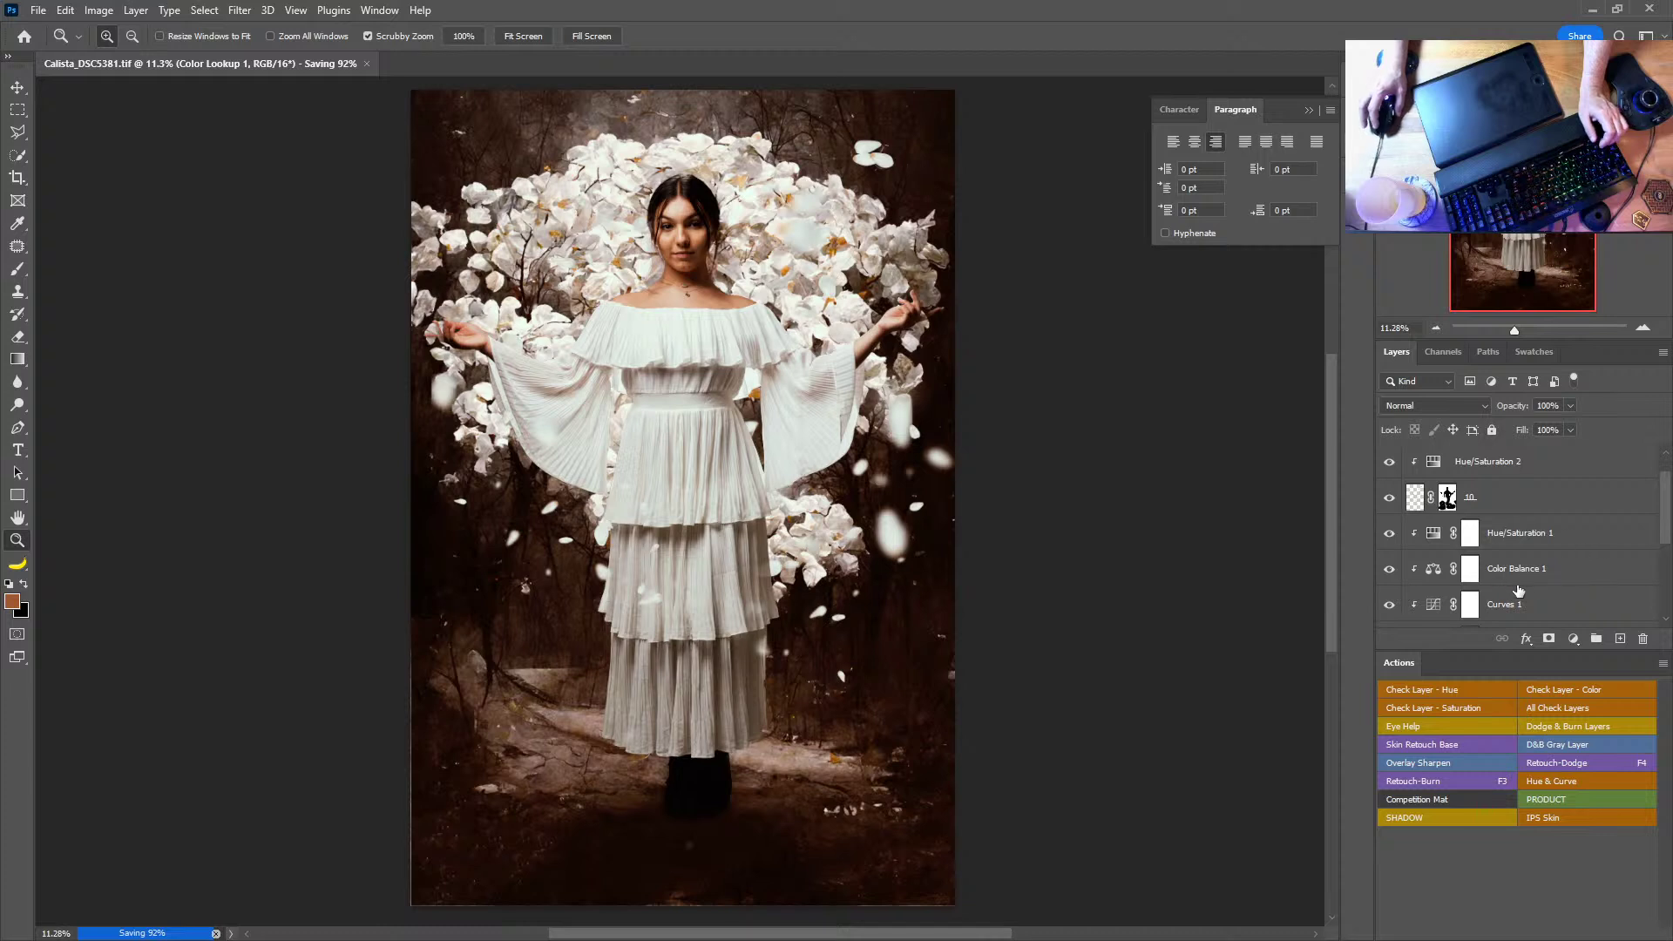
pyautogui.click(1389, 570)
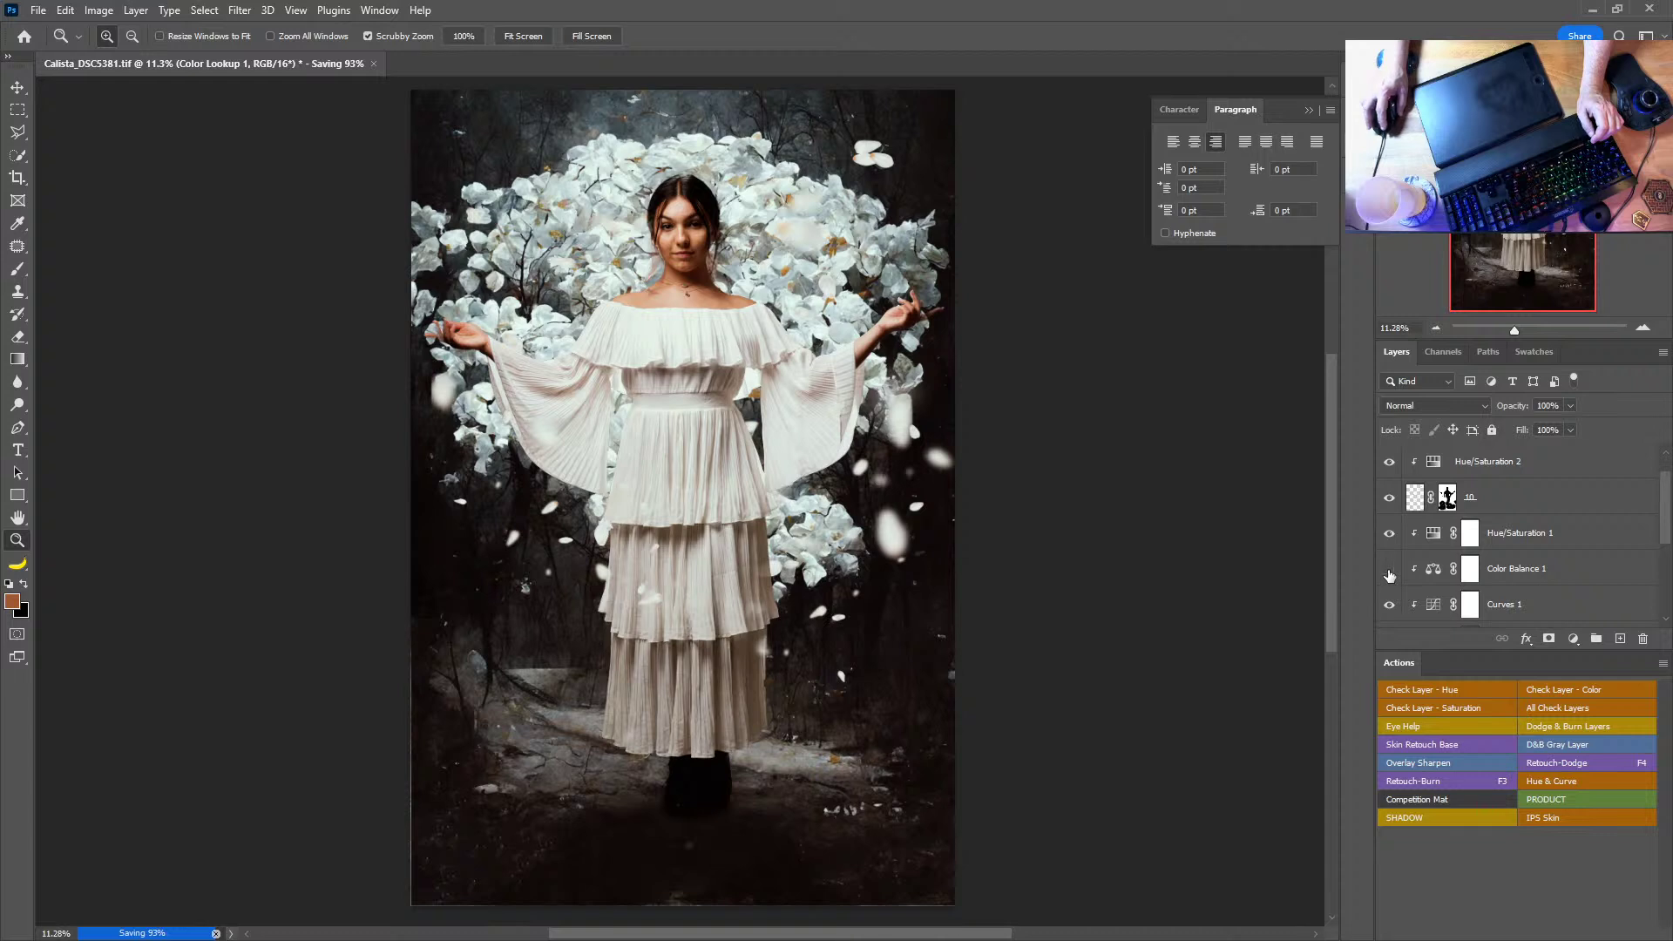
pyautogui.click(1390, 571)
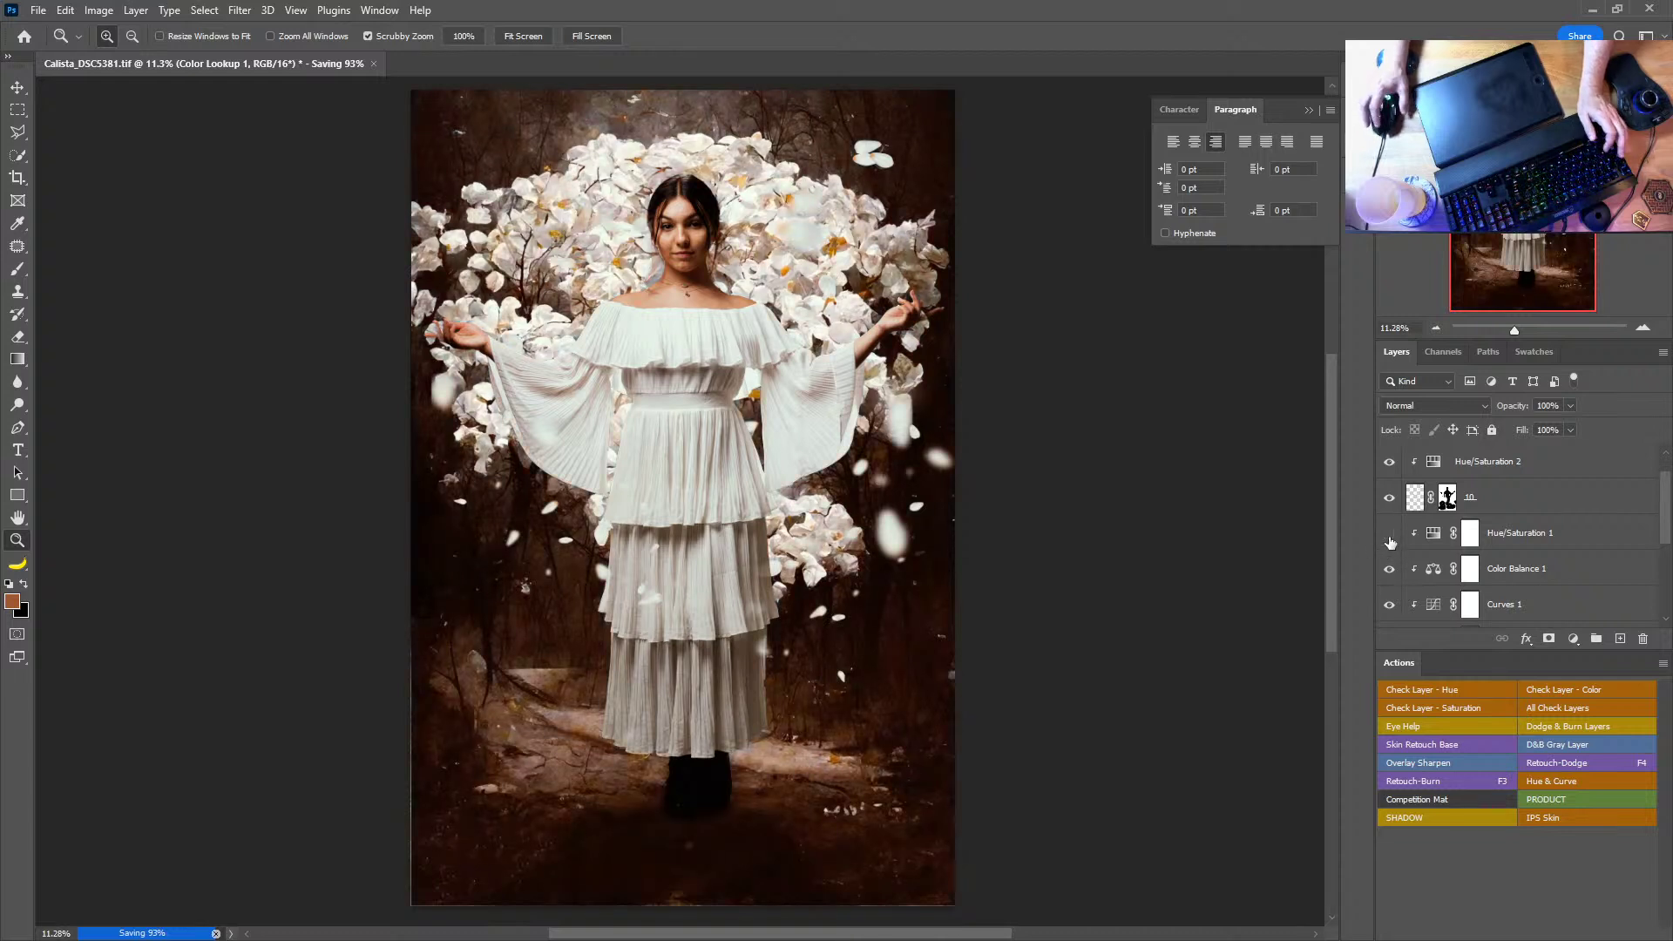
pyautogui.click(1390, 534)
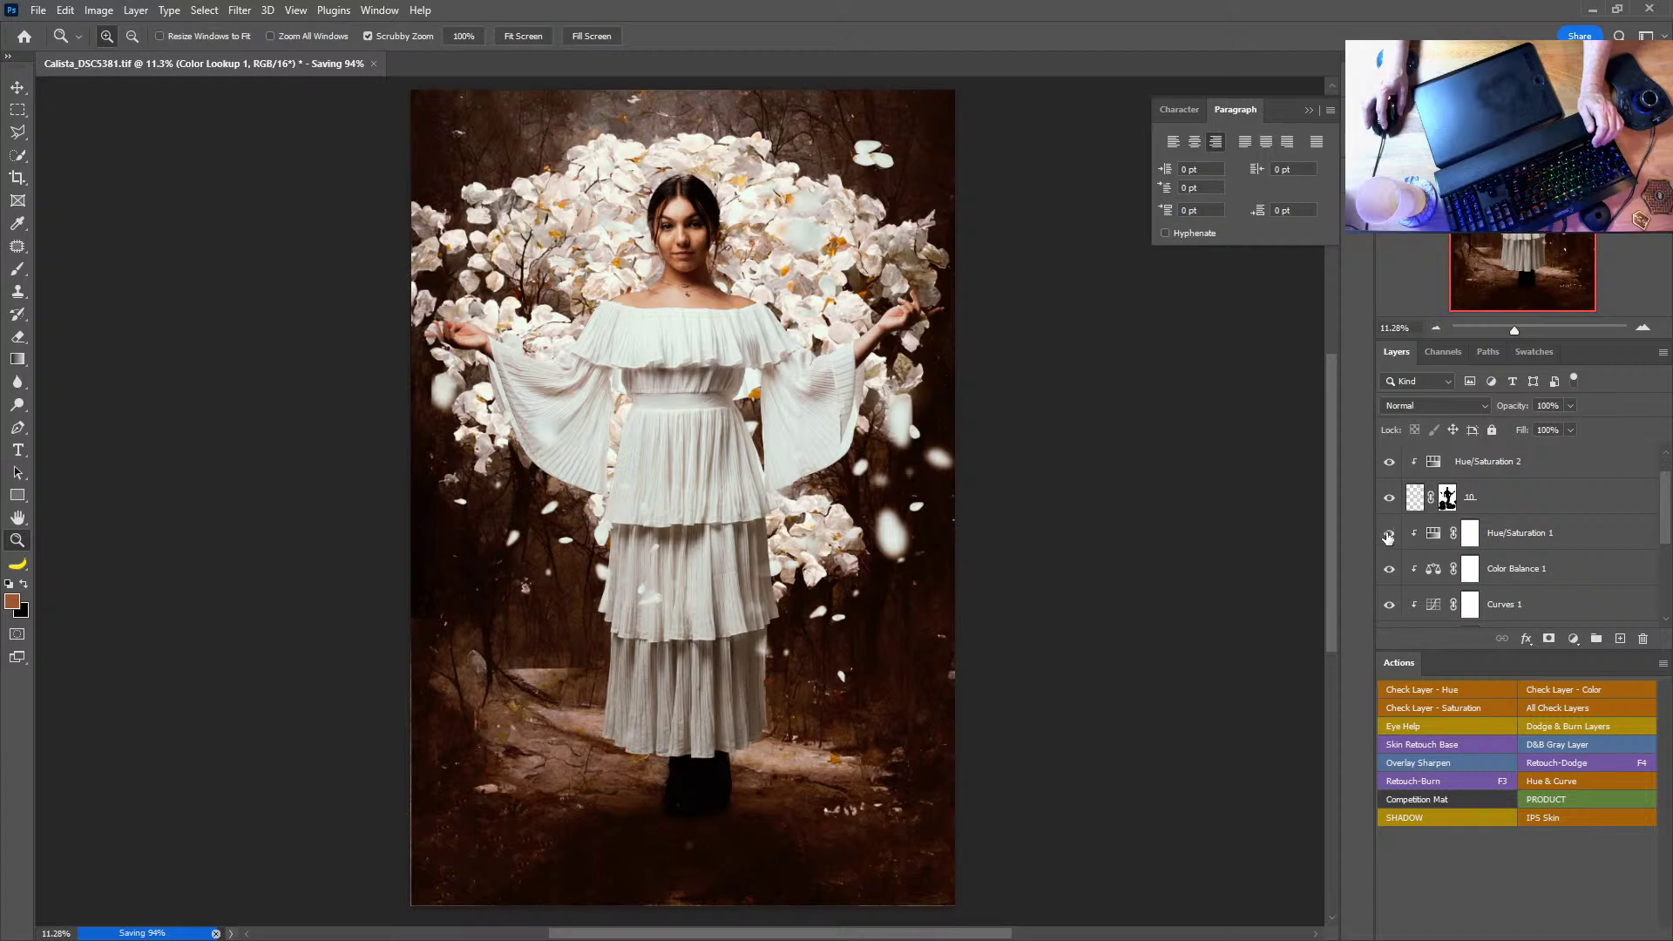
pyautogui.click(1389, 604)
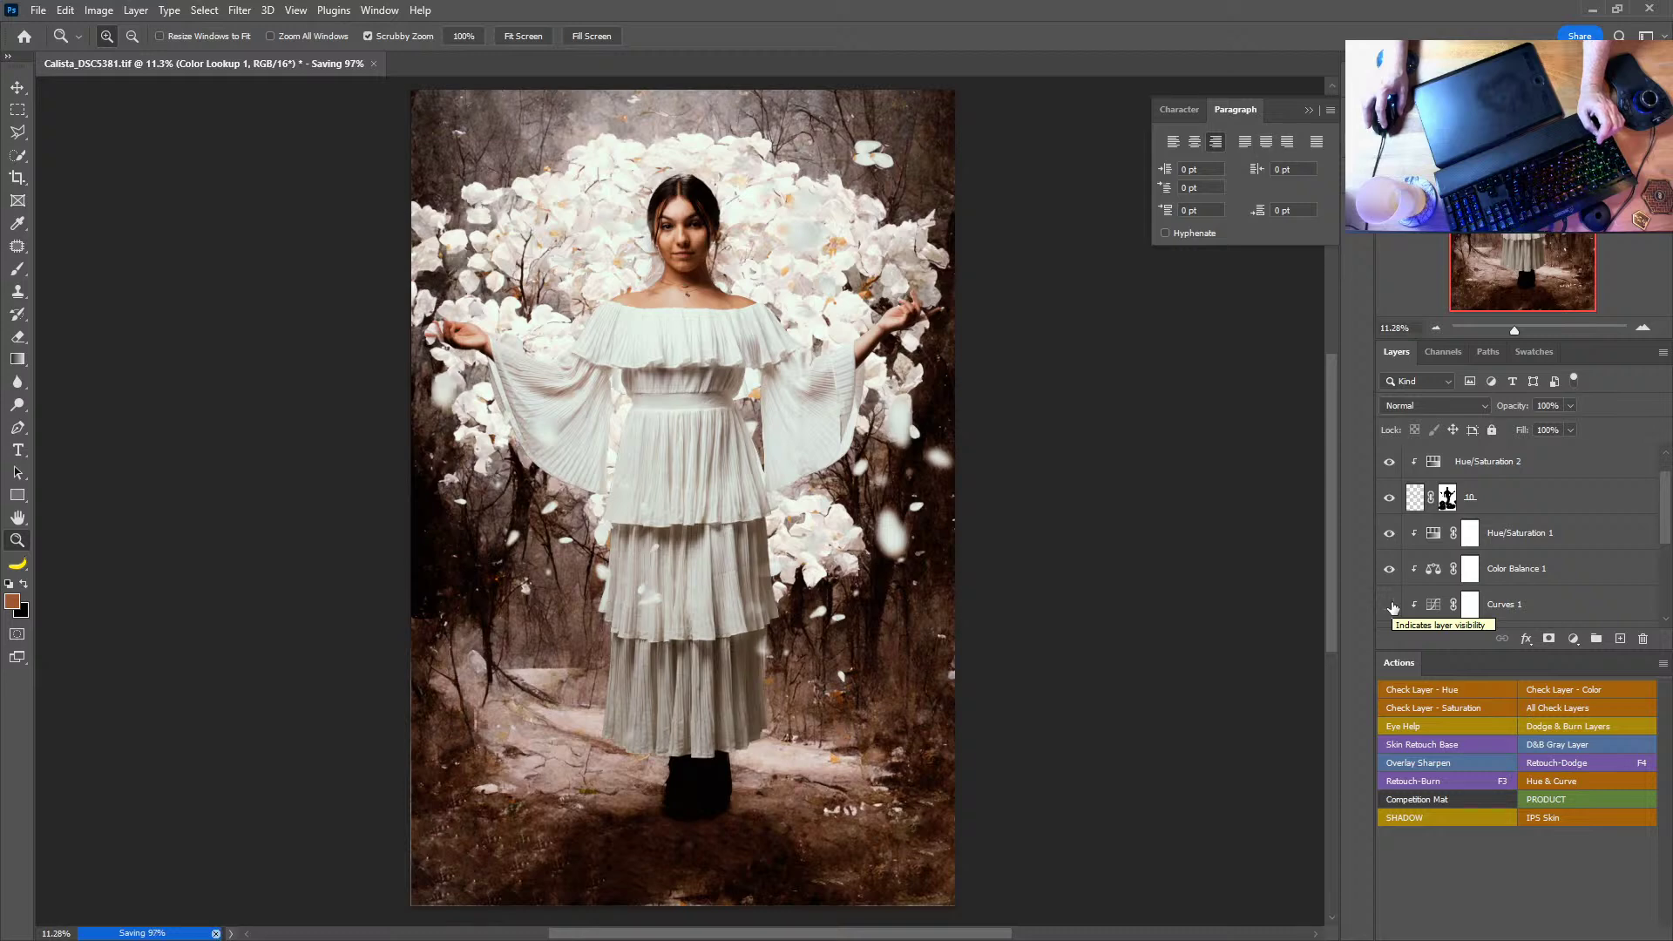
pyautogui.click(1389, 604)
# Step: Brighten the background slightly by moving the midpoint of Curves 1 to input 135, output 95
pyautogui.doubleClick(1432, 604)
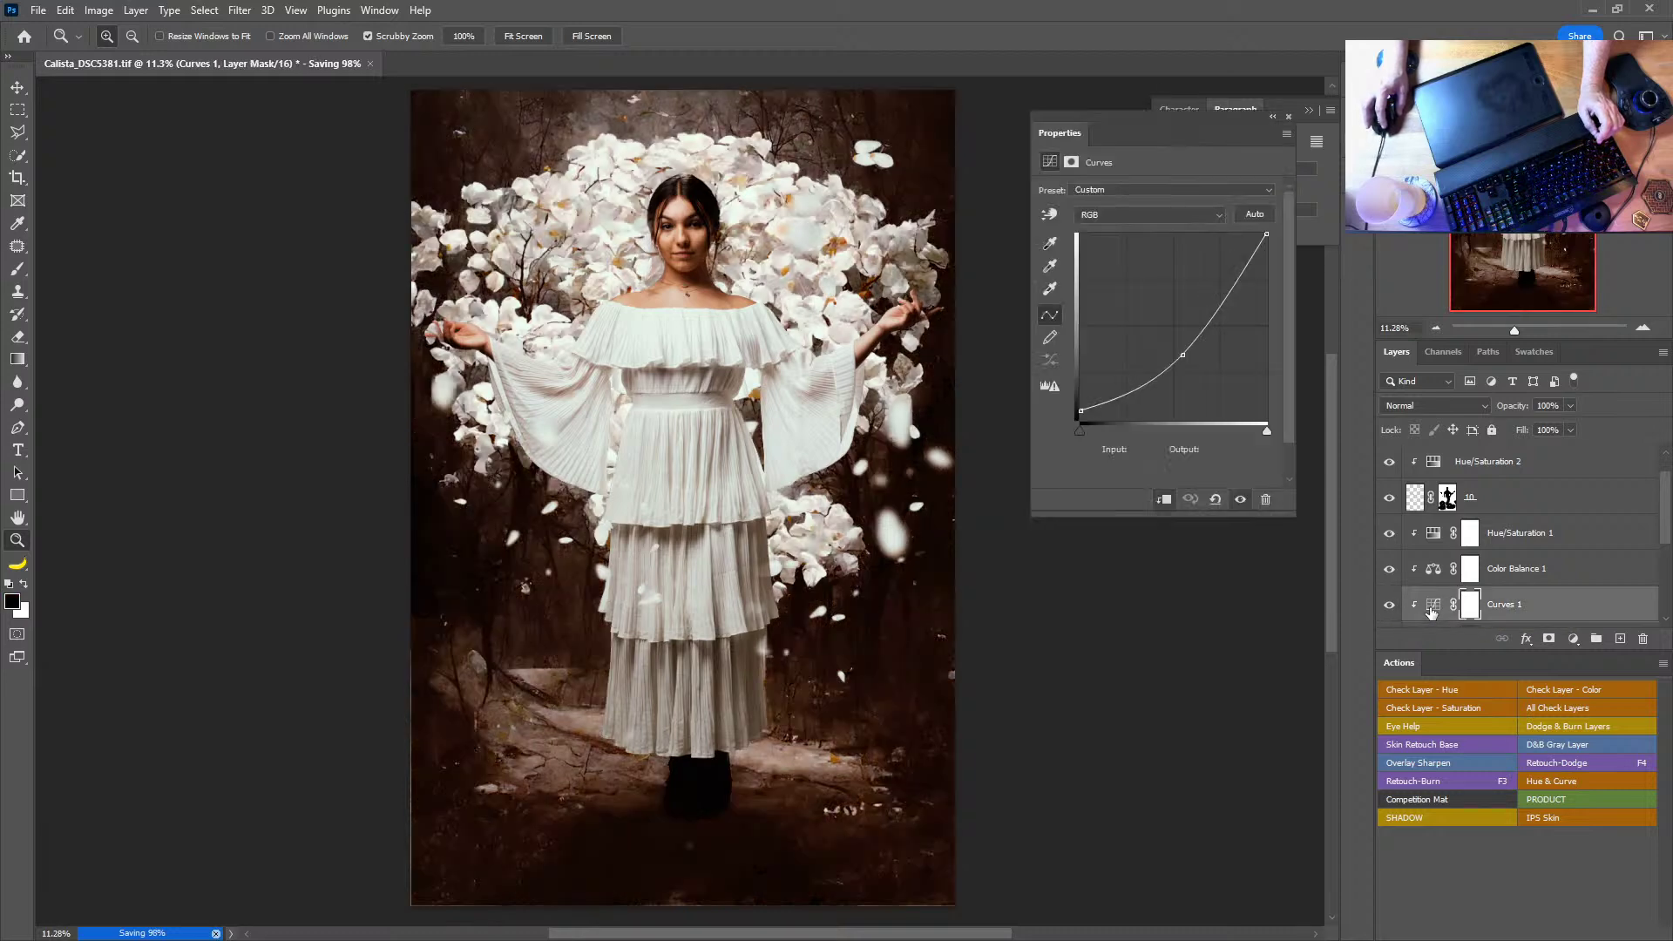
pyautogui.moveTo(1183, 355); pyautogui.dragTo(1182, 350)
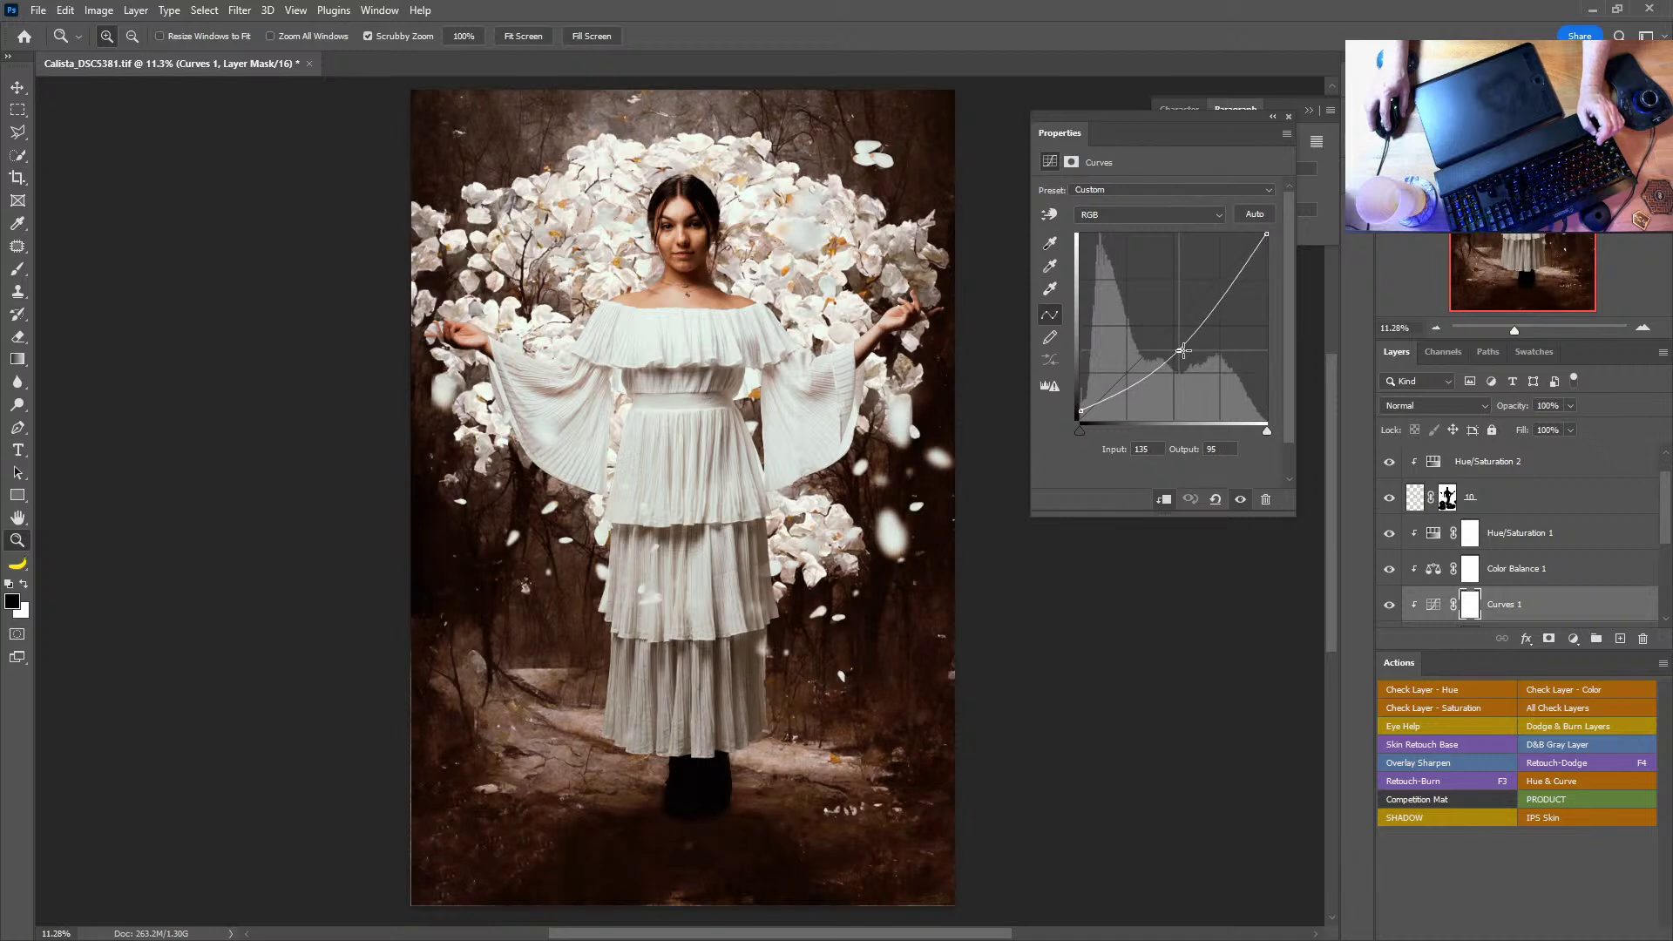
pyautogui.click(1289, 115)
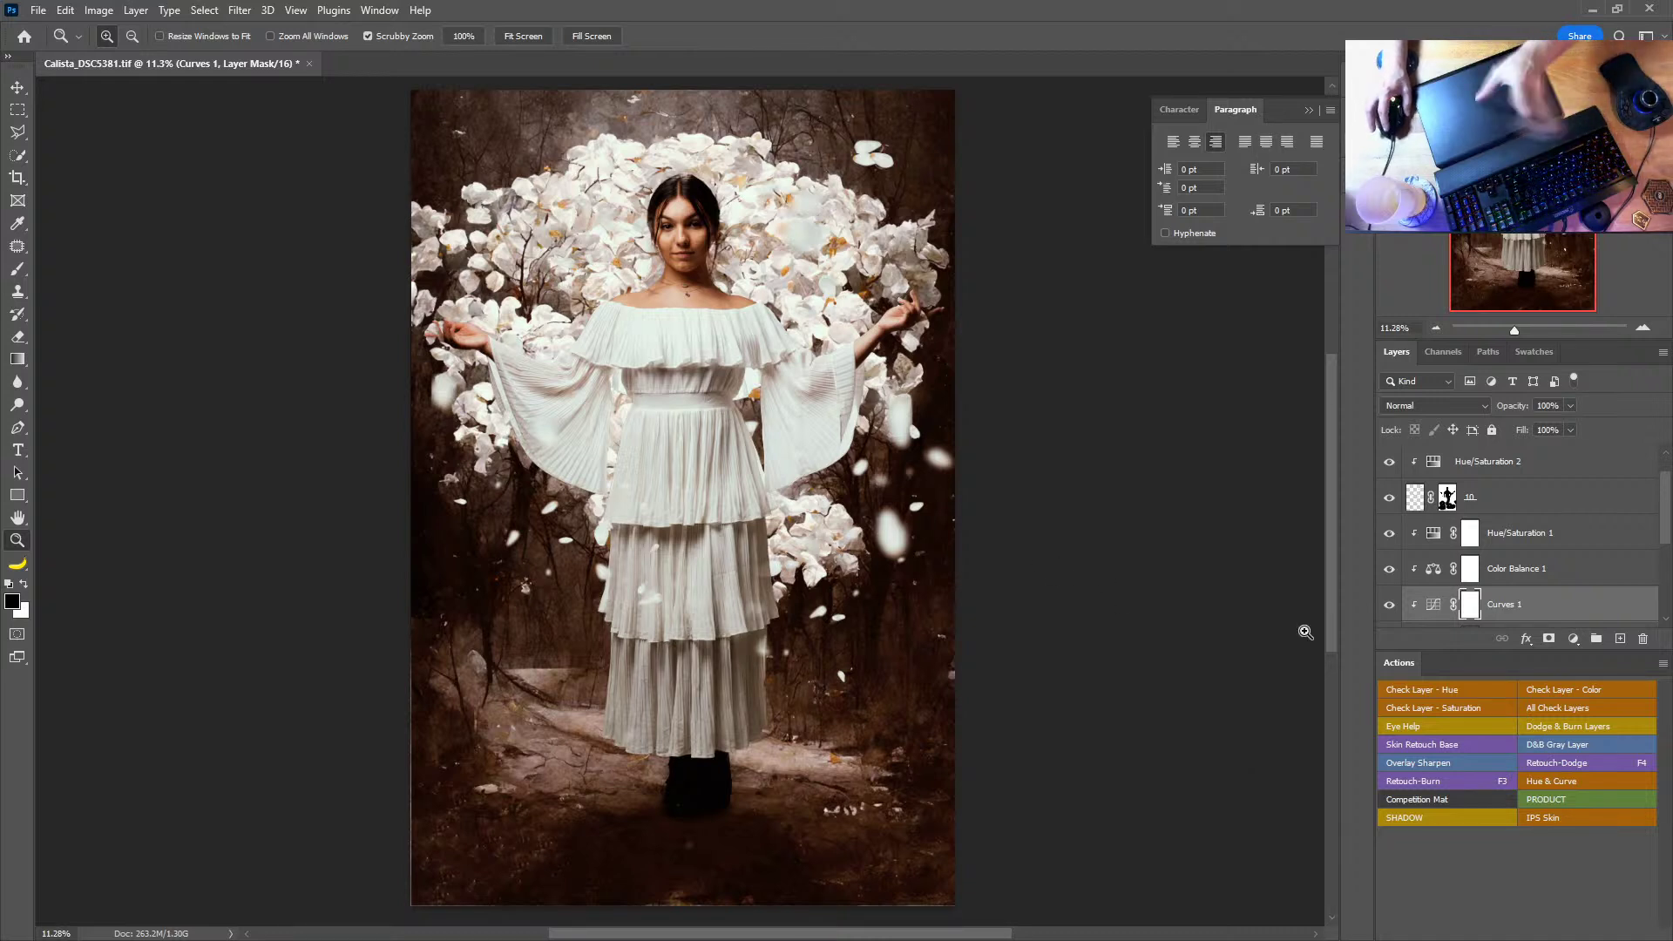
# Step: Switch to Capture One and show the session's Output Location images as a thumbnail grid
pyautogui.hotkey('alt', 'Tab')
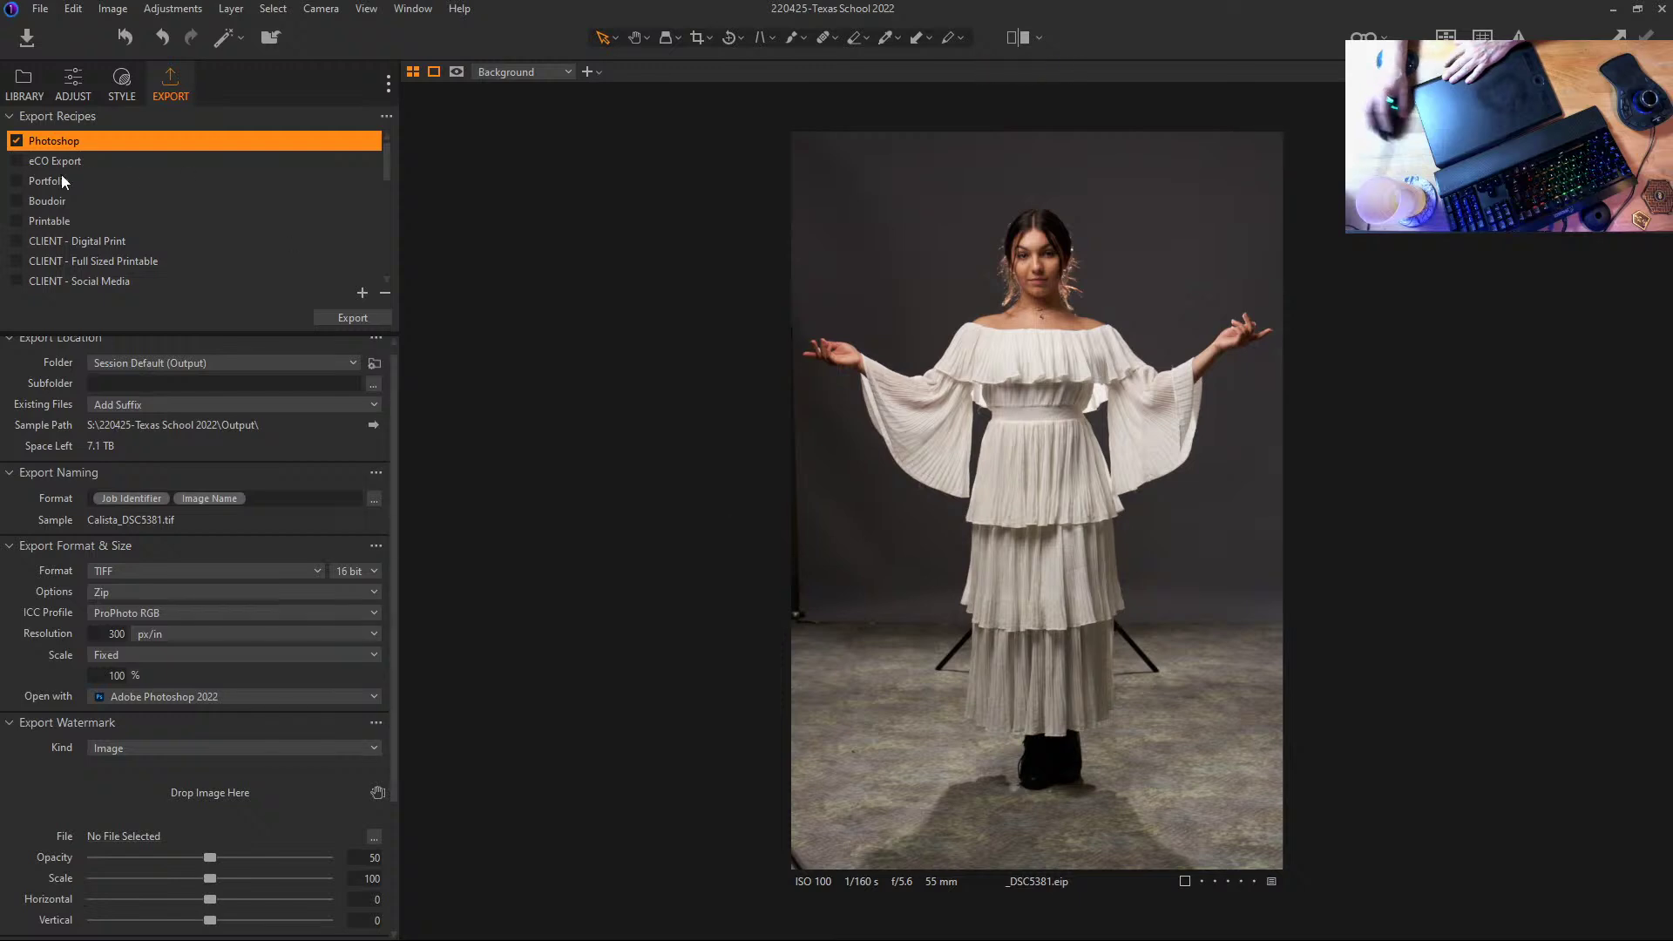
pyautogui.click(37, 91)
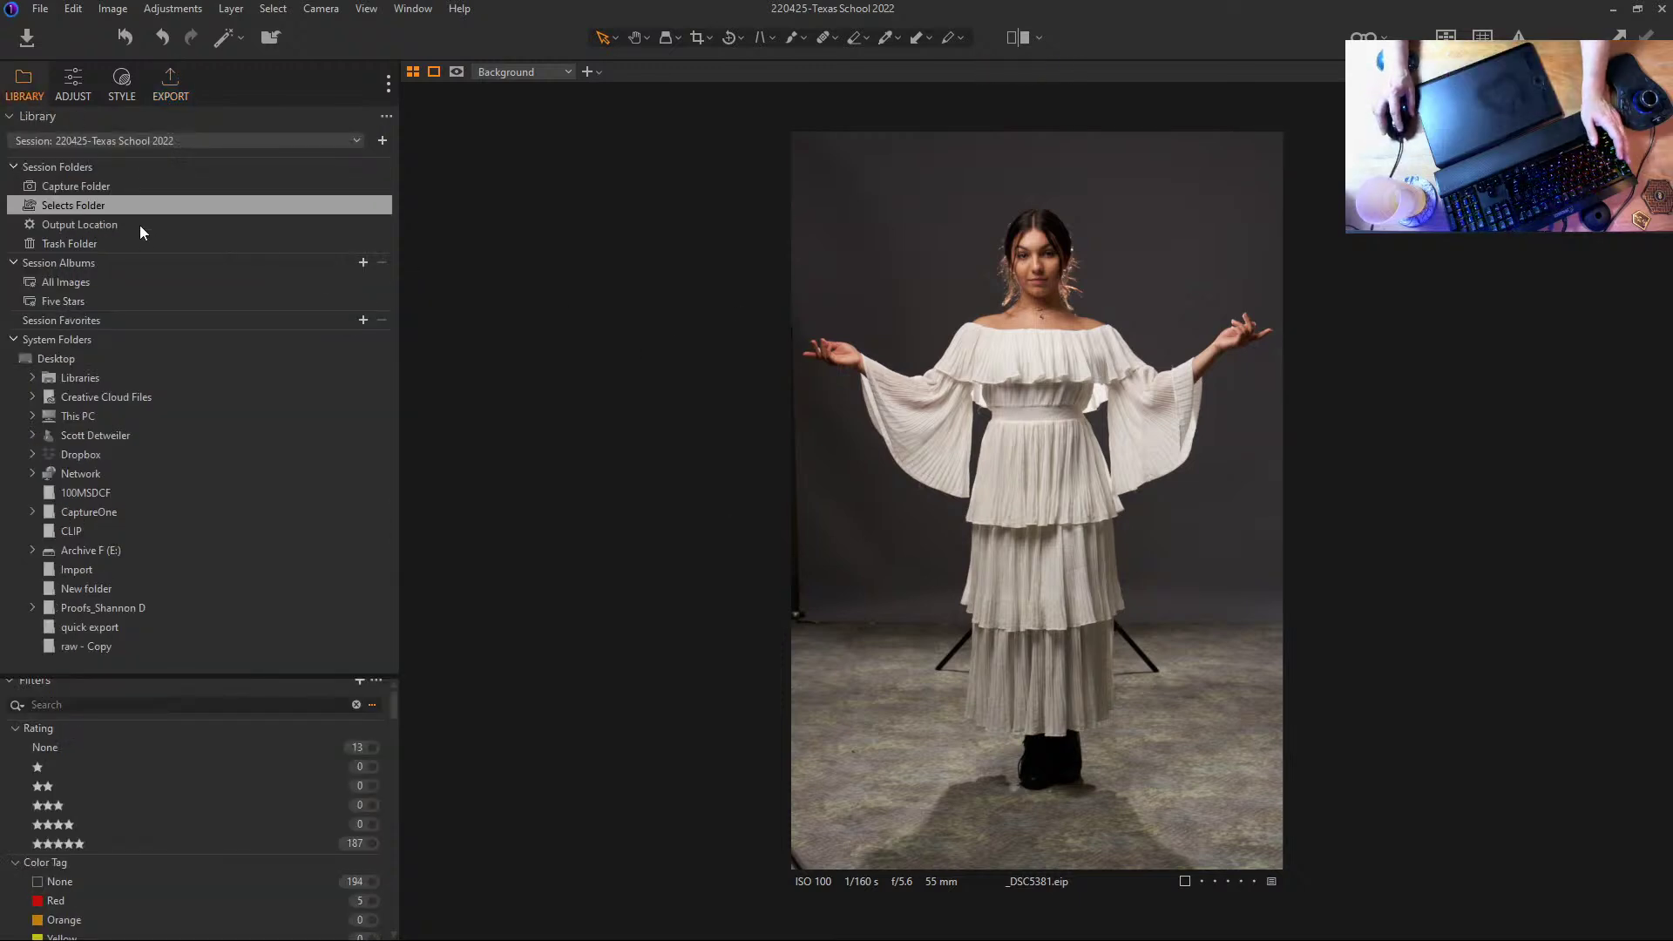
pyautogui.click(80, 224)
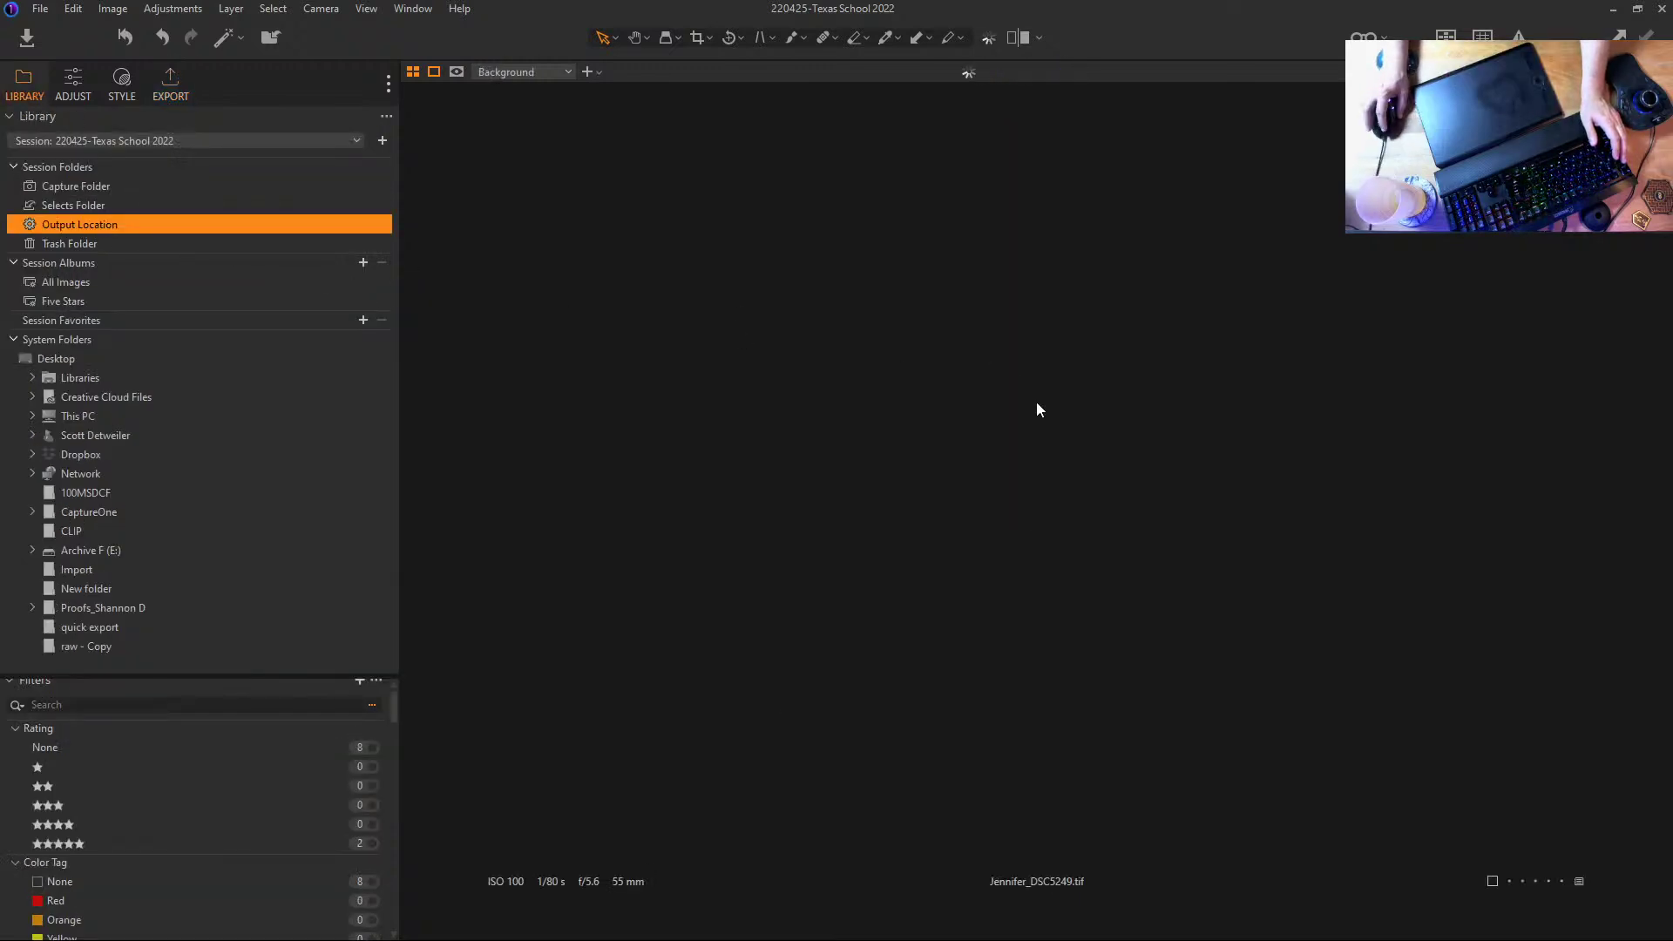
pyautogui.hotkey('ctrl', 'alt', 'v')
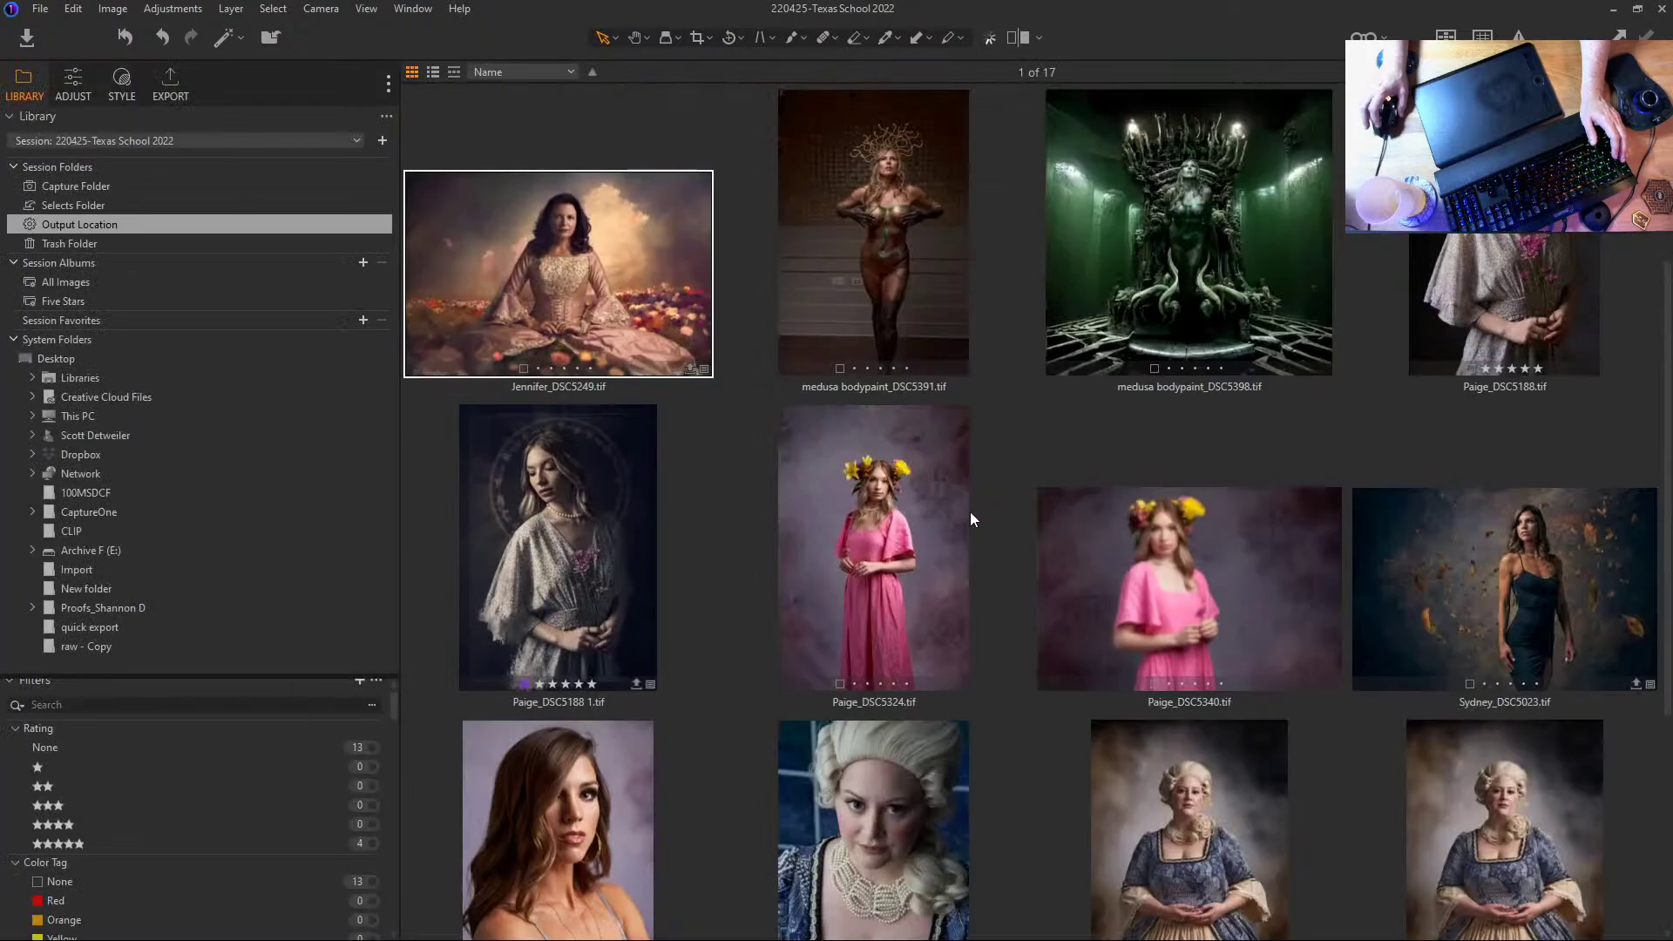
# Step: Filter the output images to the model's job identifier and open the DSC5381 forest composite in the viewer
pyautogui.scroll(-5, 970, 514)
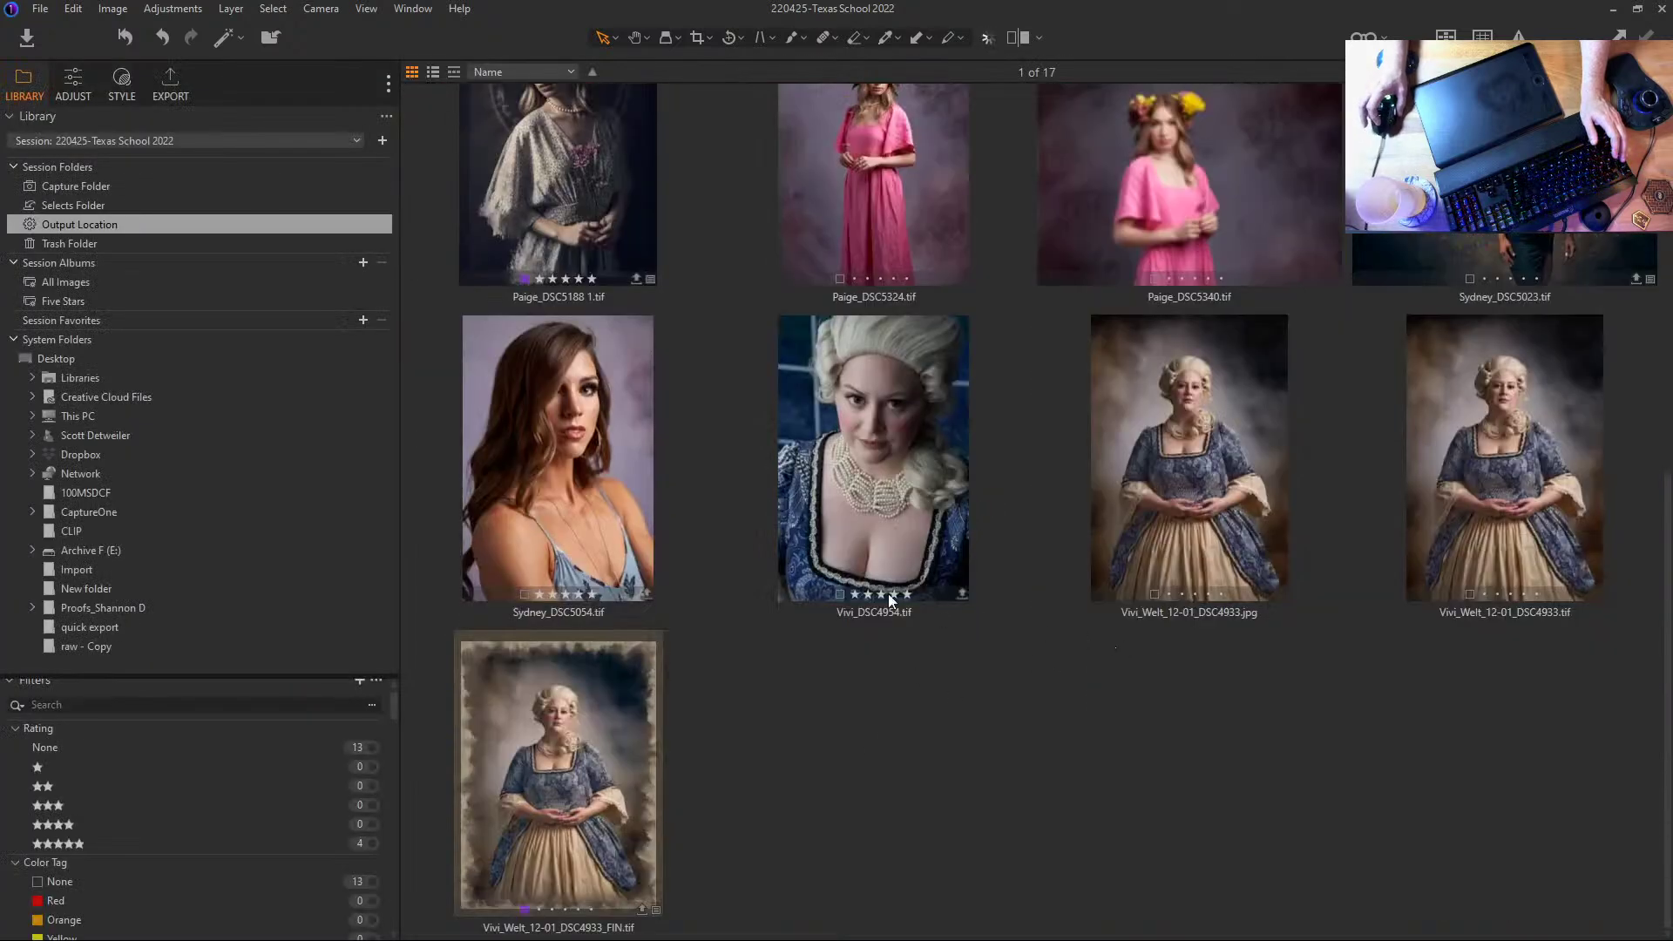
pyautogui.scroll(-10, 209, 819)
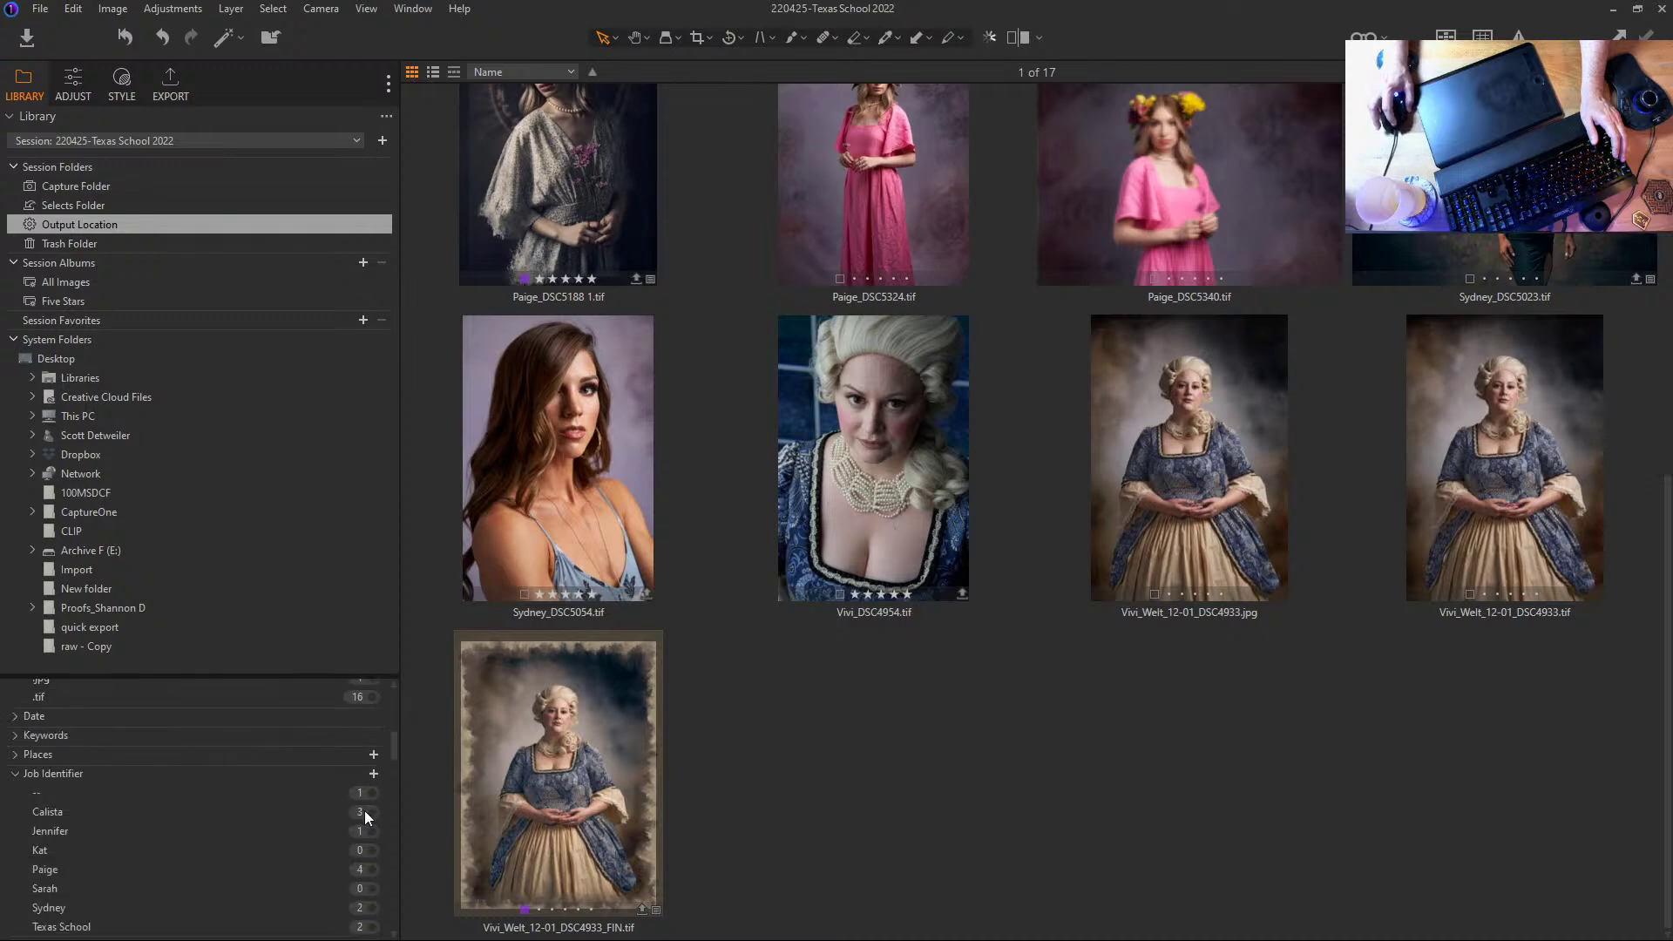
pyautogui.click(364, 811)
pyautogui.doubleClick(1173, 274)
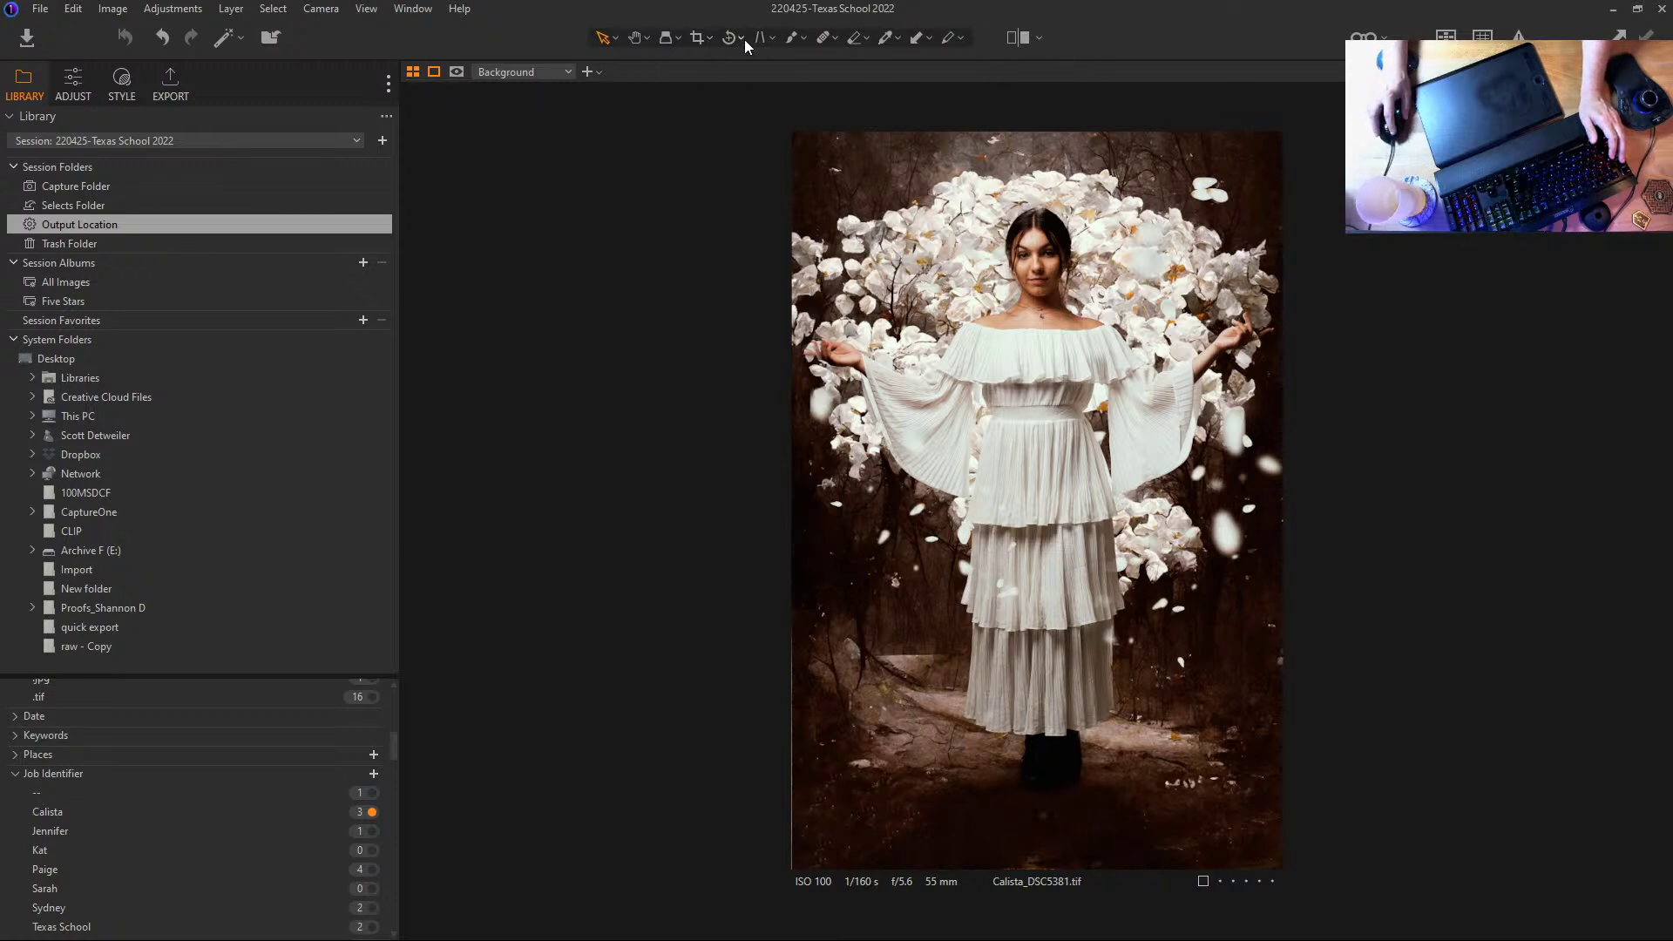
# Step: Try a 4x5 crop on the composite, framed around the standing woman and the white flowers
pyautogui.click(709, 38)
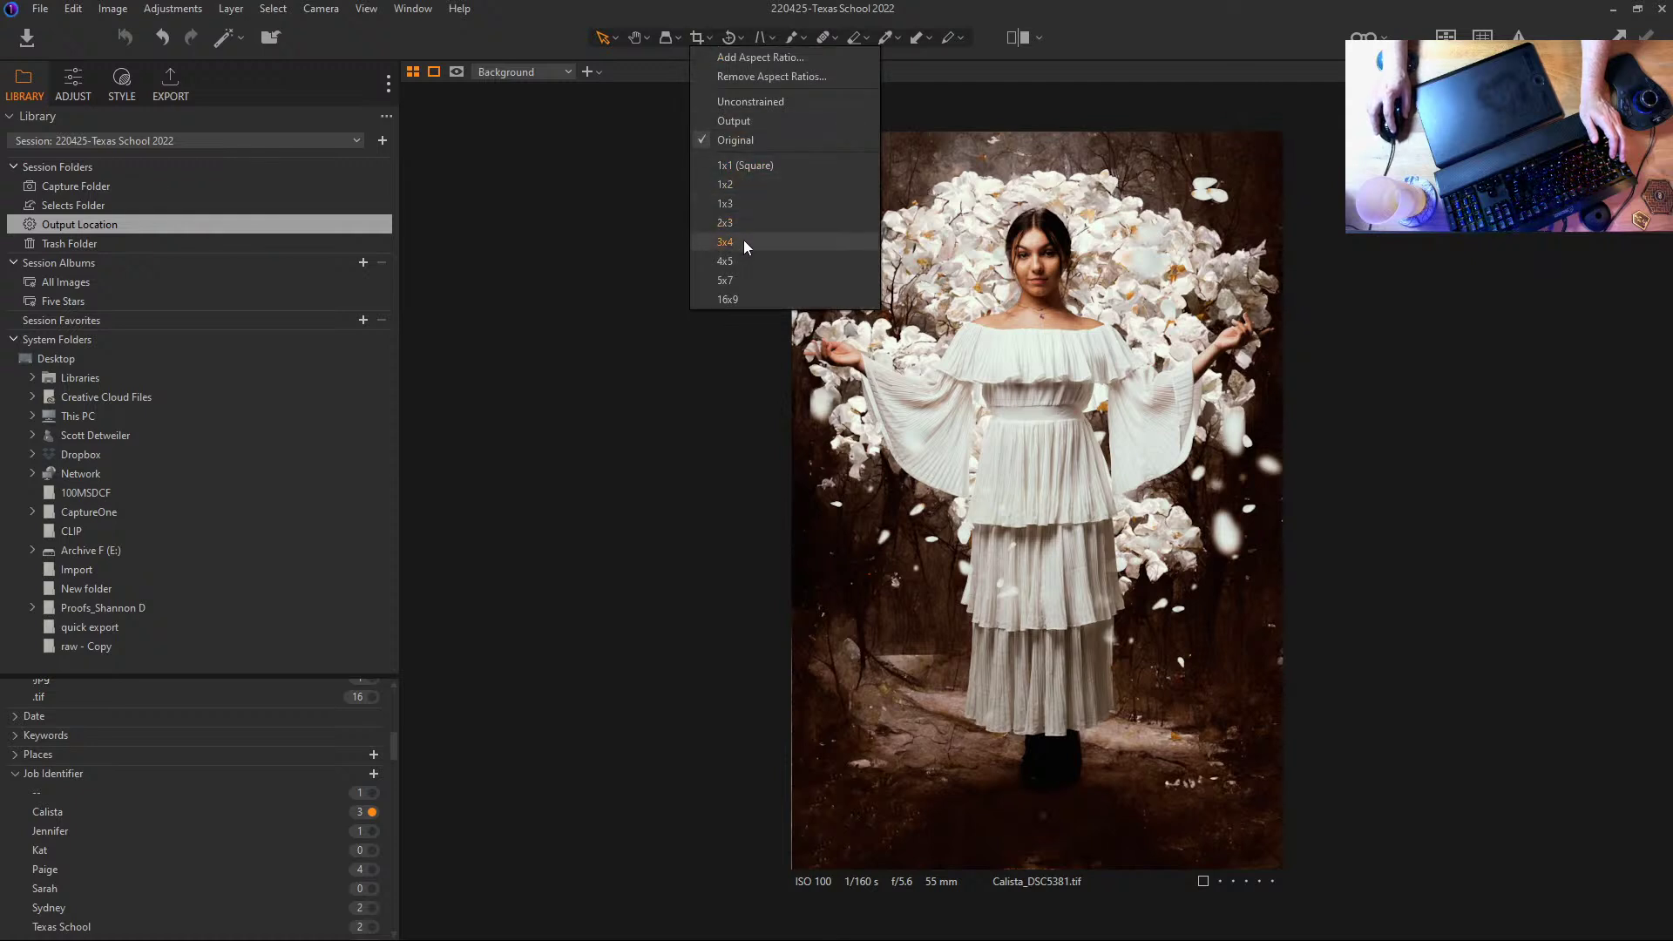
pyautogui.click(745, 261)
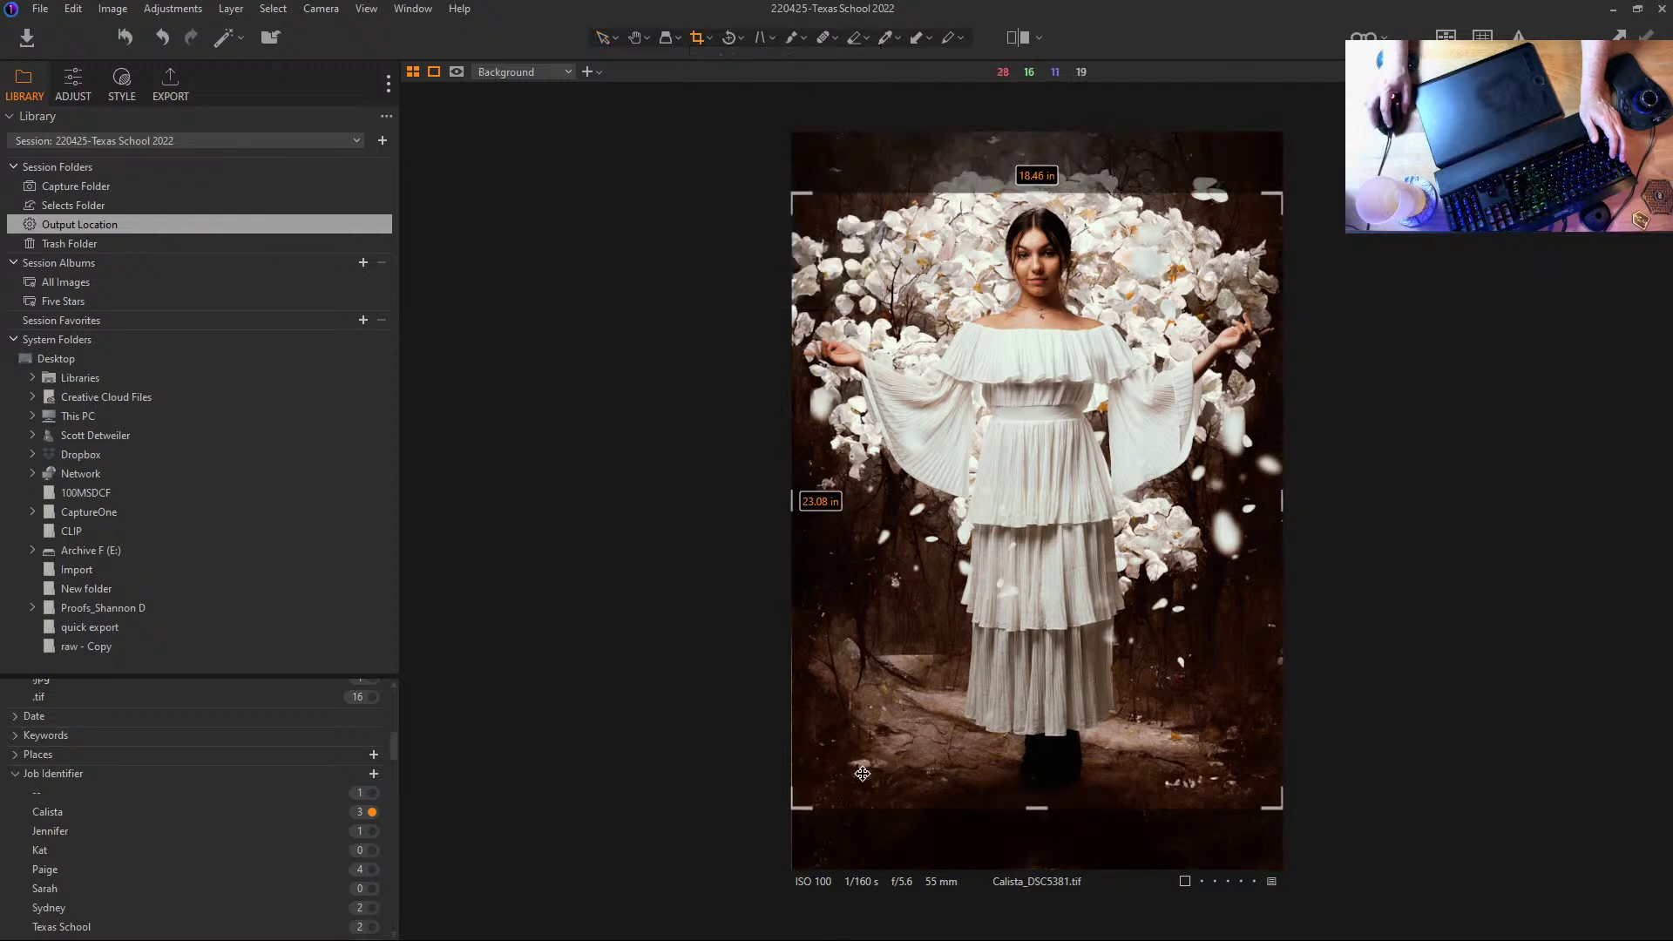
pyautogui.moveTo(1006, 658)
pyautogui.mouseDown()
pyautogui.moveTo(1006, 642)
pyautogui.moveTo(1006, 661)
pyautogui.mouseUp()
pyautogui.click(602, 38)
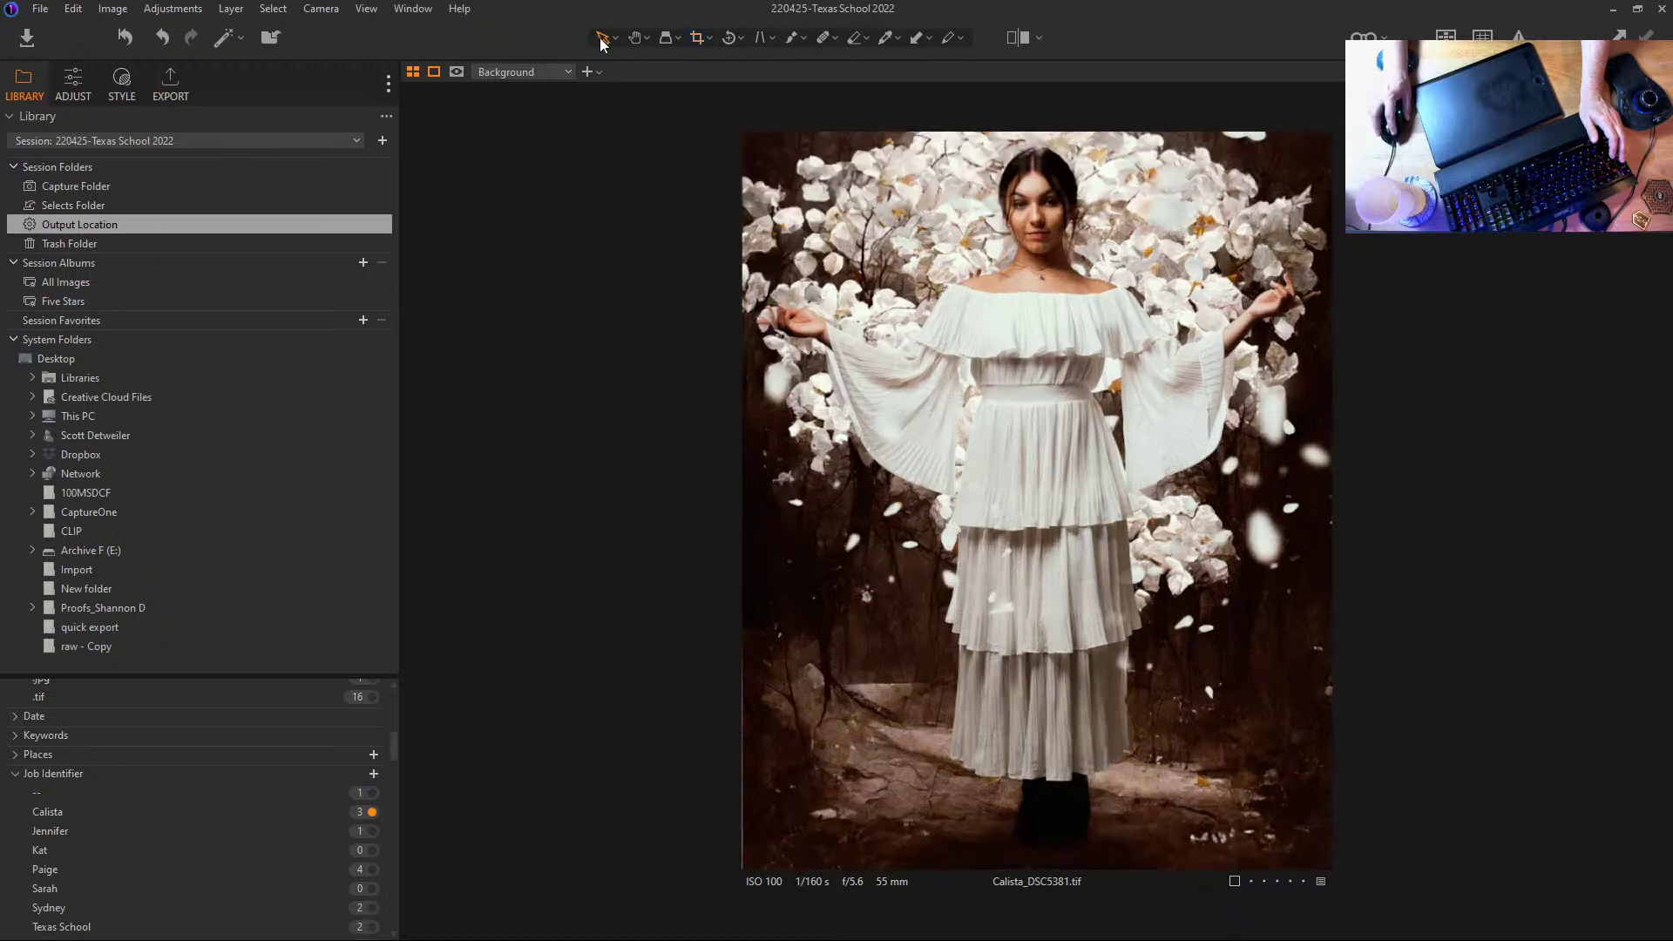
# Step: Recrop the composite at a 2x3 ratio, enlarging the frame to about 18.3 × 27.4 in around the woman
pyautogui.click(698, 40)
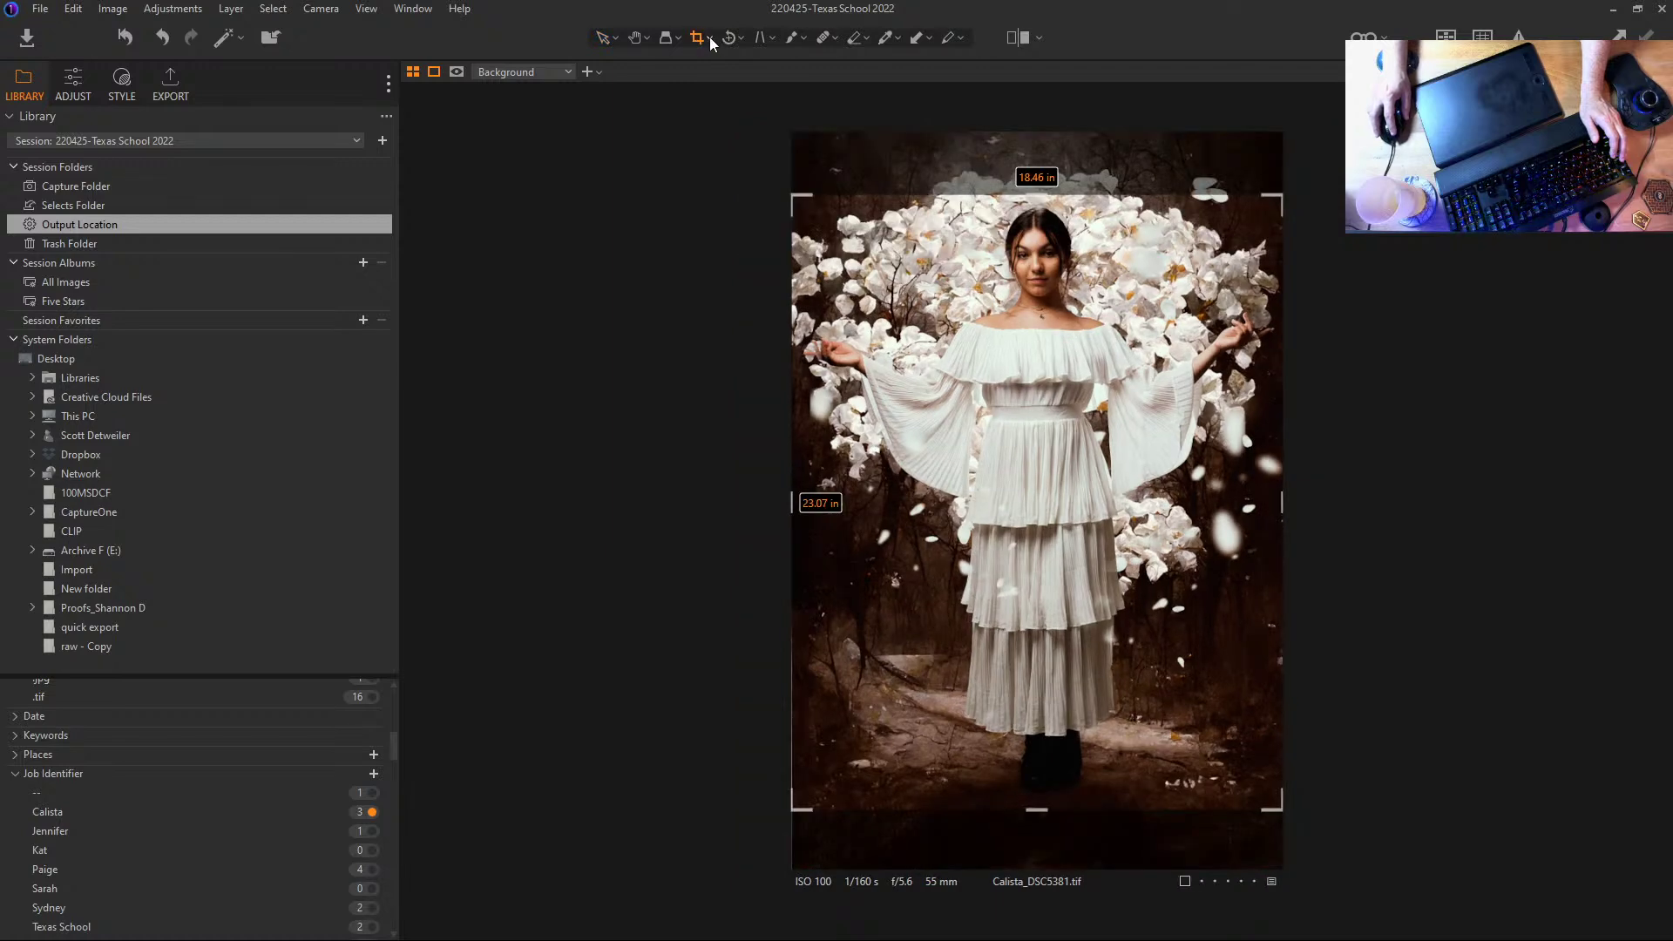
pyautogui.click(710, 42)
pyautogui.click(743, 230)
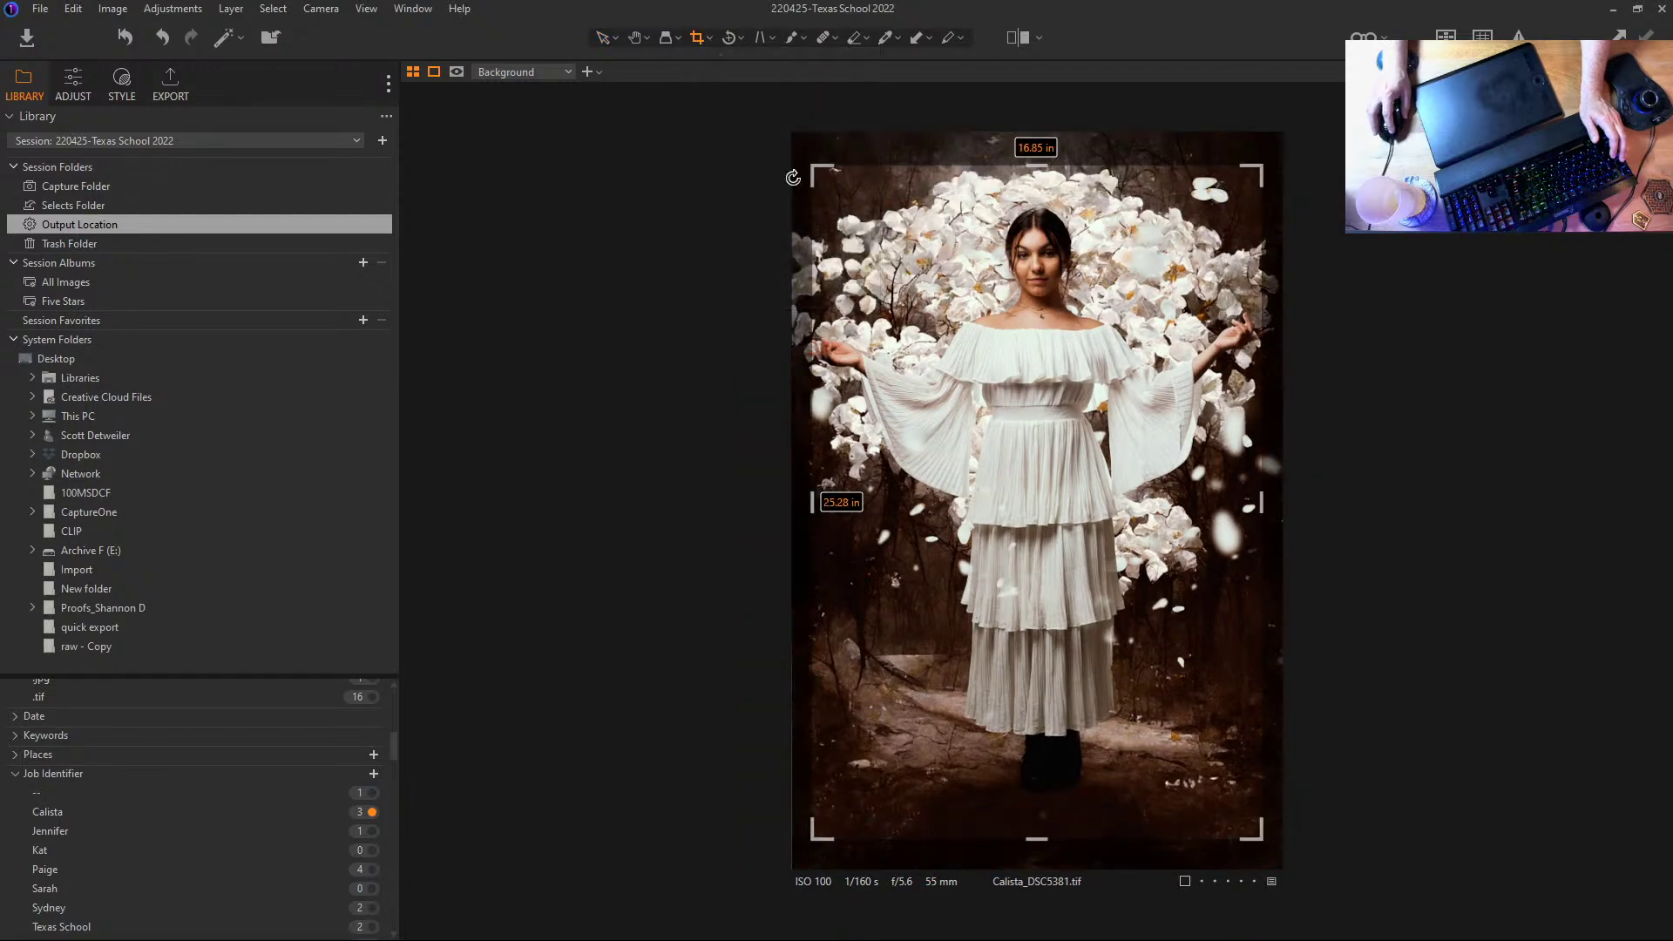
pyautogui.moveTo(793, 177); pyautogui.dragTo(971, 225)
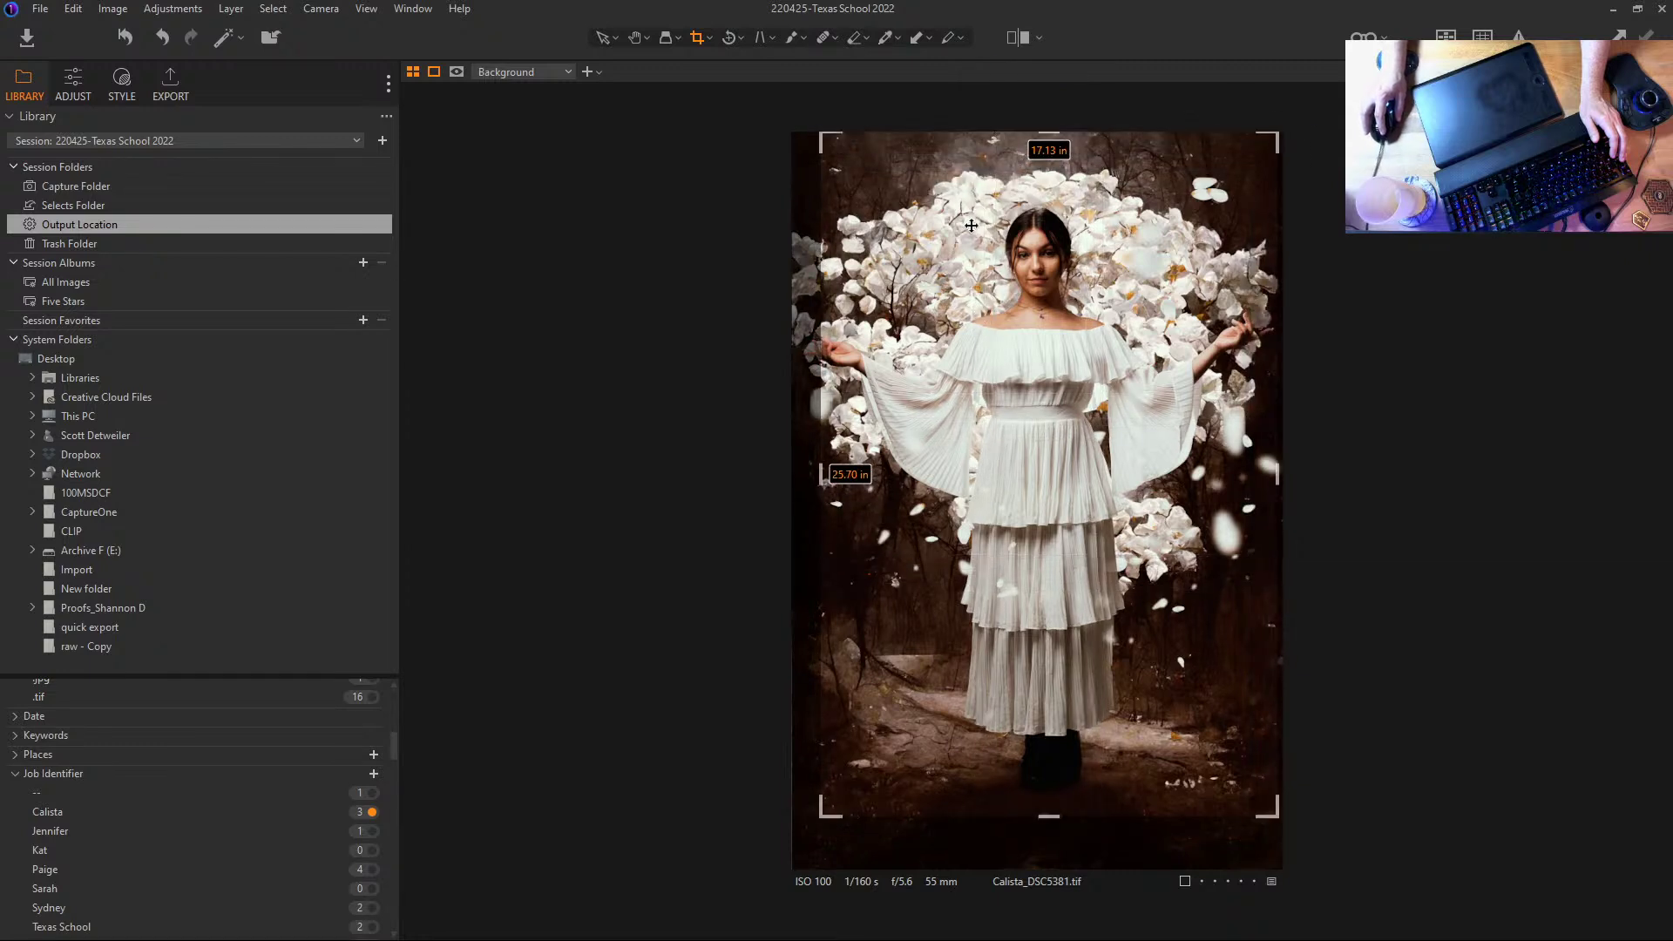
pyautogui.moveTo(826, 817); pyautogui.dragTo(754, 890)
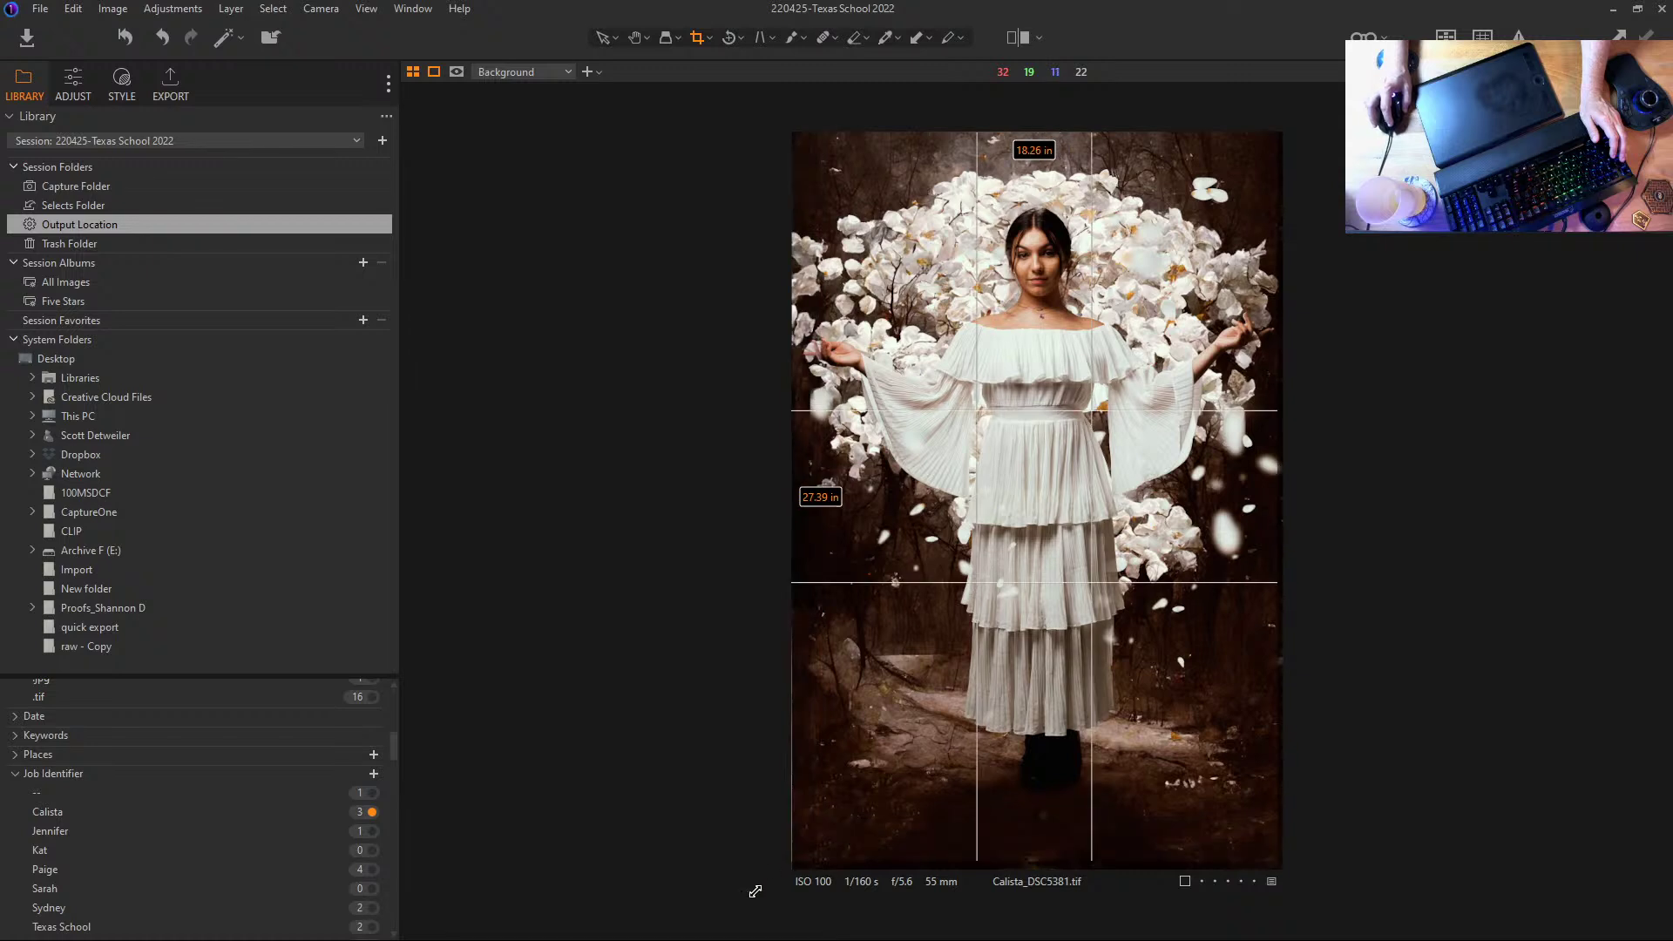
pyautogui.moveTo(1061, 623); pyautogui.dragTo(1082, 592)
pyautogui.click(601, 39)
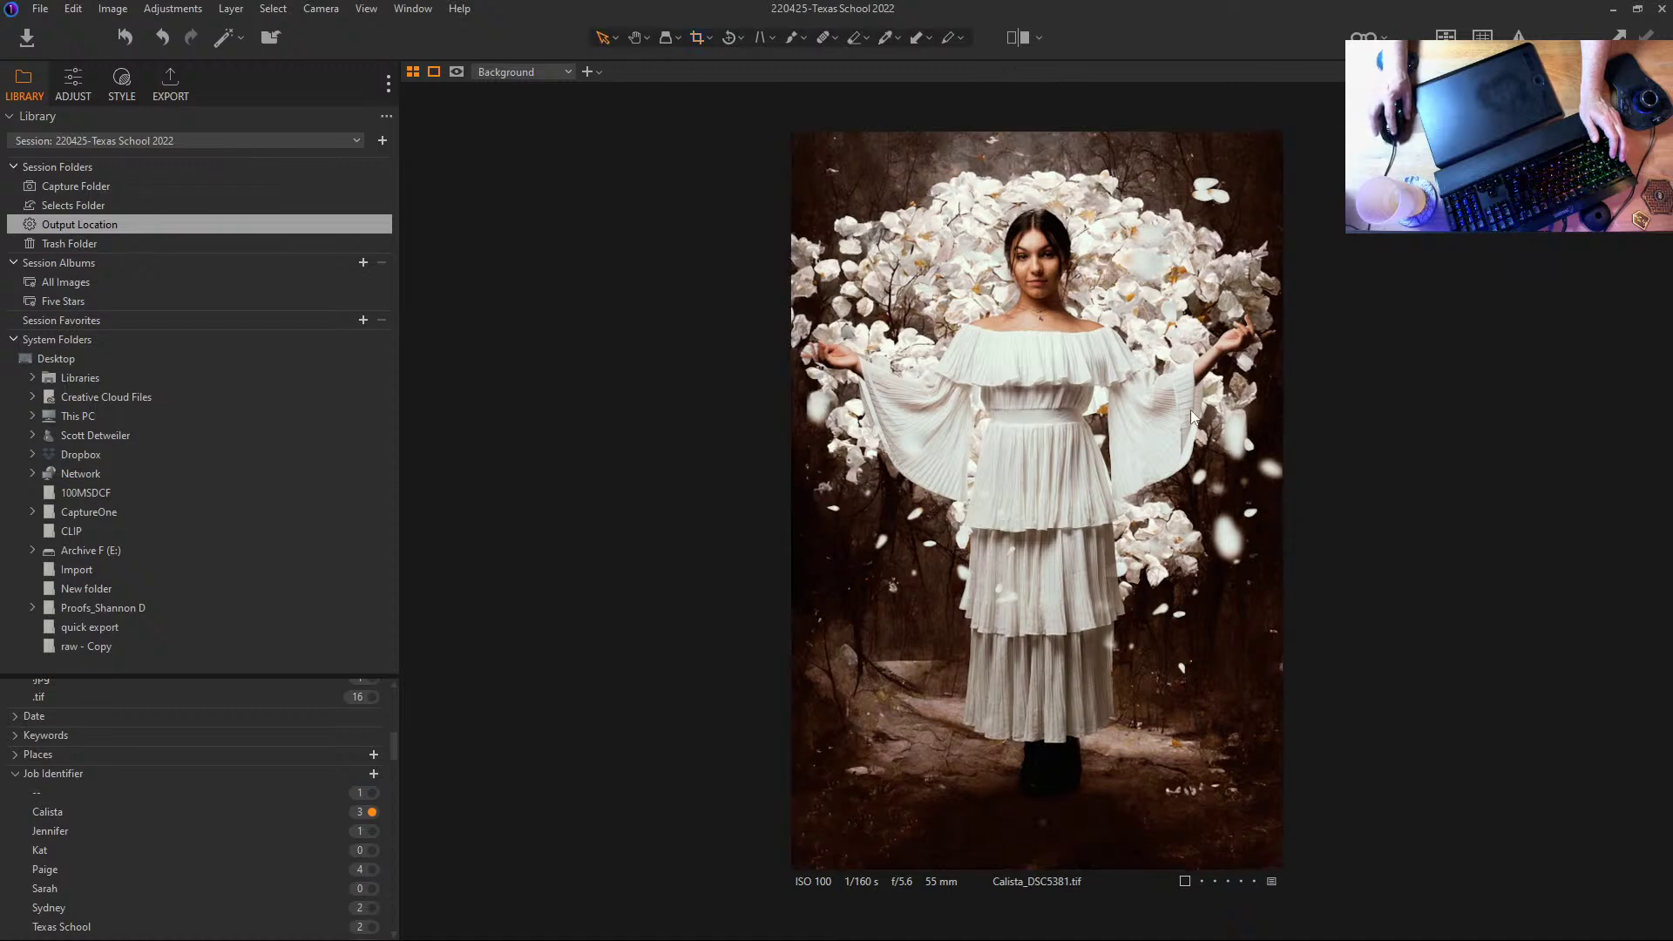
# Step: Set Contrast to -25 and Brightness to 3 on the Background layer, keeping Exposure at 0
pyautogui.click(79, 91)
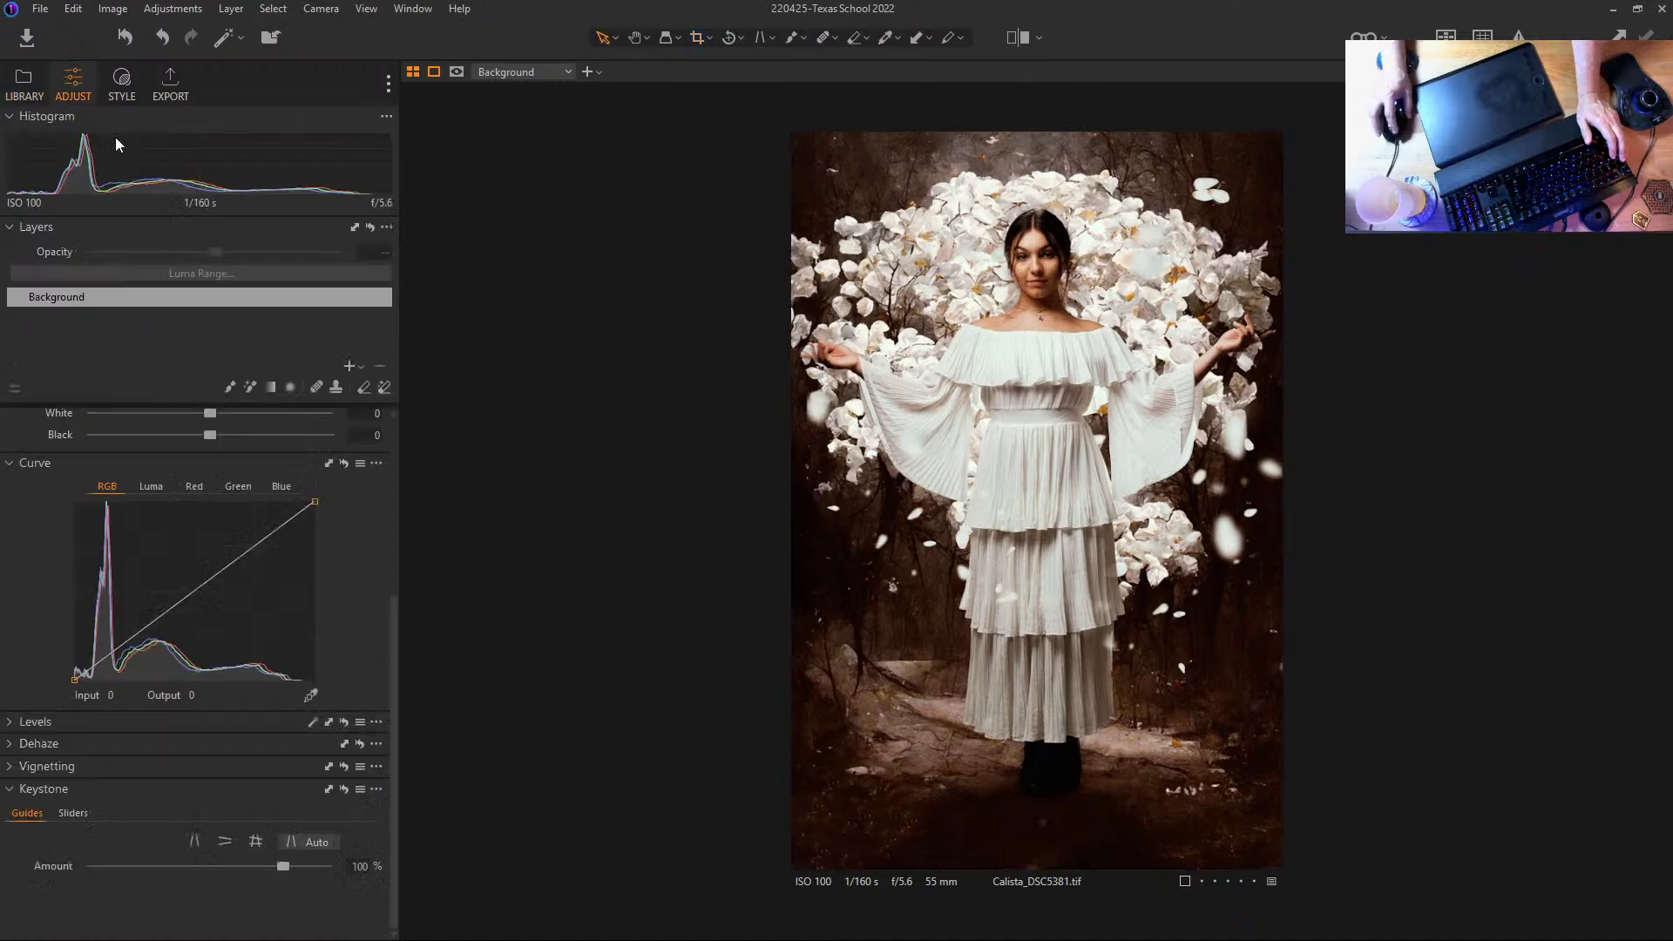
pyautogui.scroll(4, 264, 723)
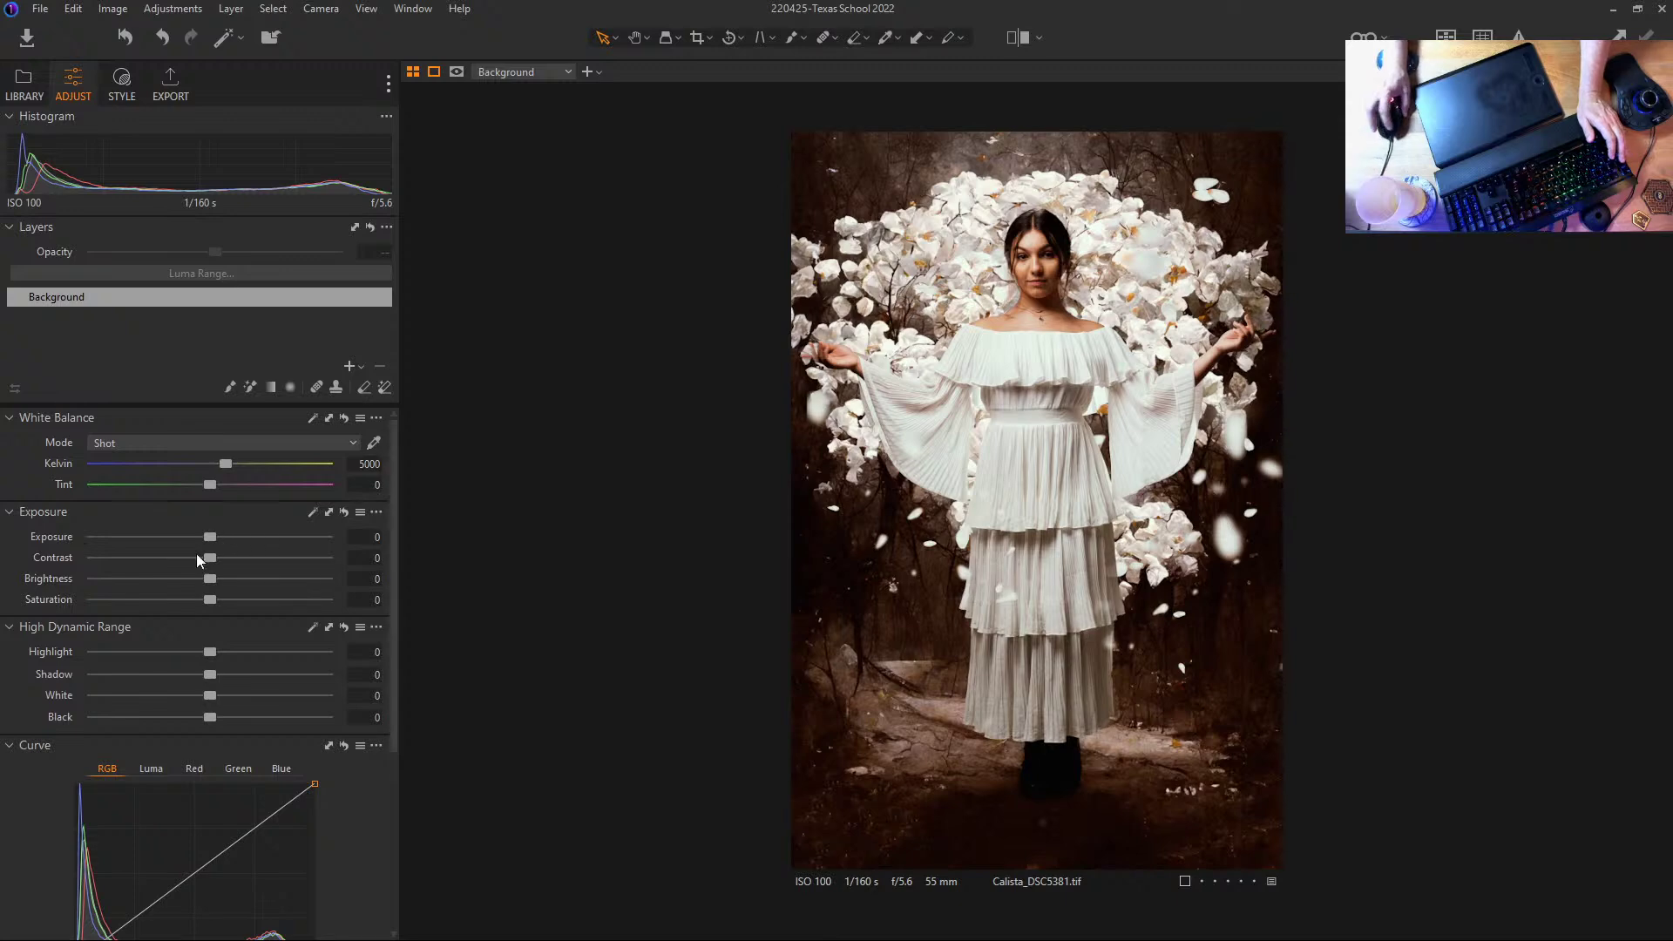
pyautogui.moveTo(211, 535); pyautogui.dragTo(204, 531)
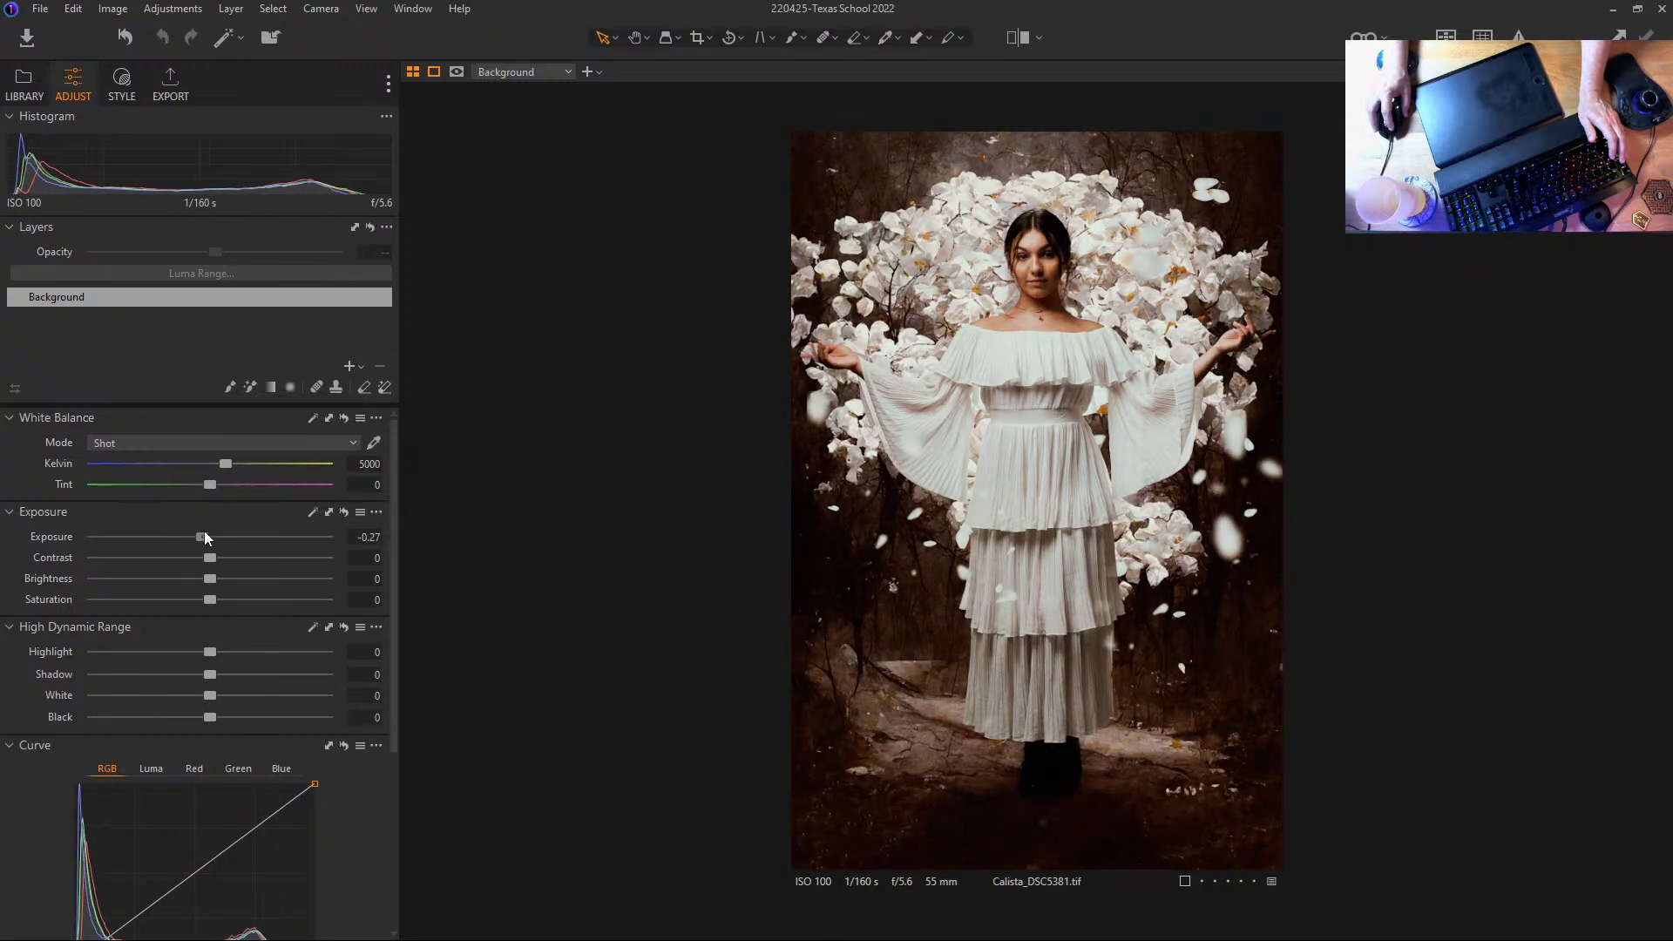
pyautogui.doubleClick(204, 533)
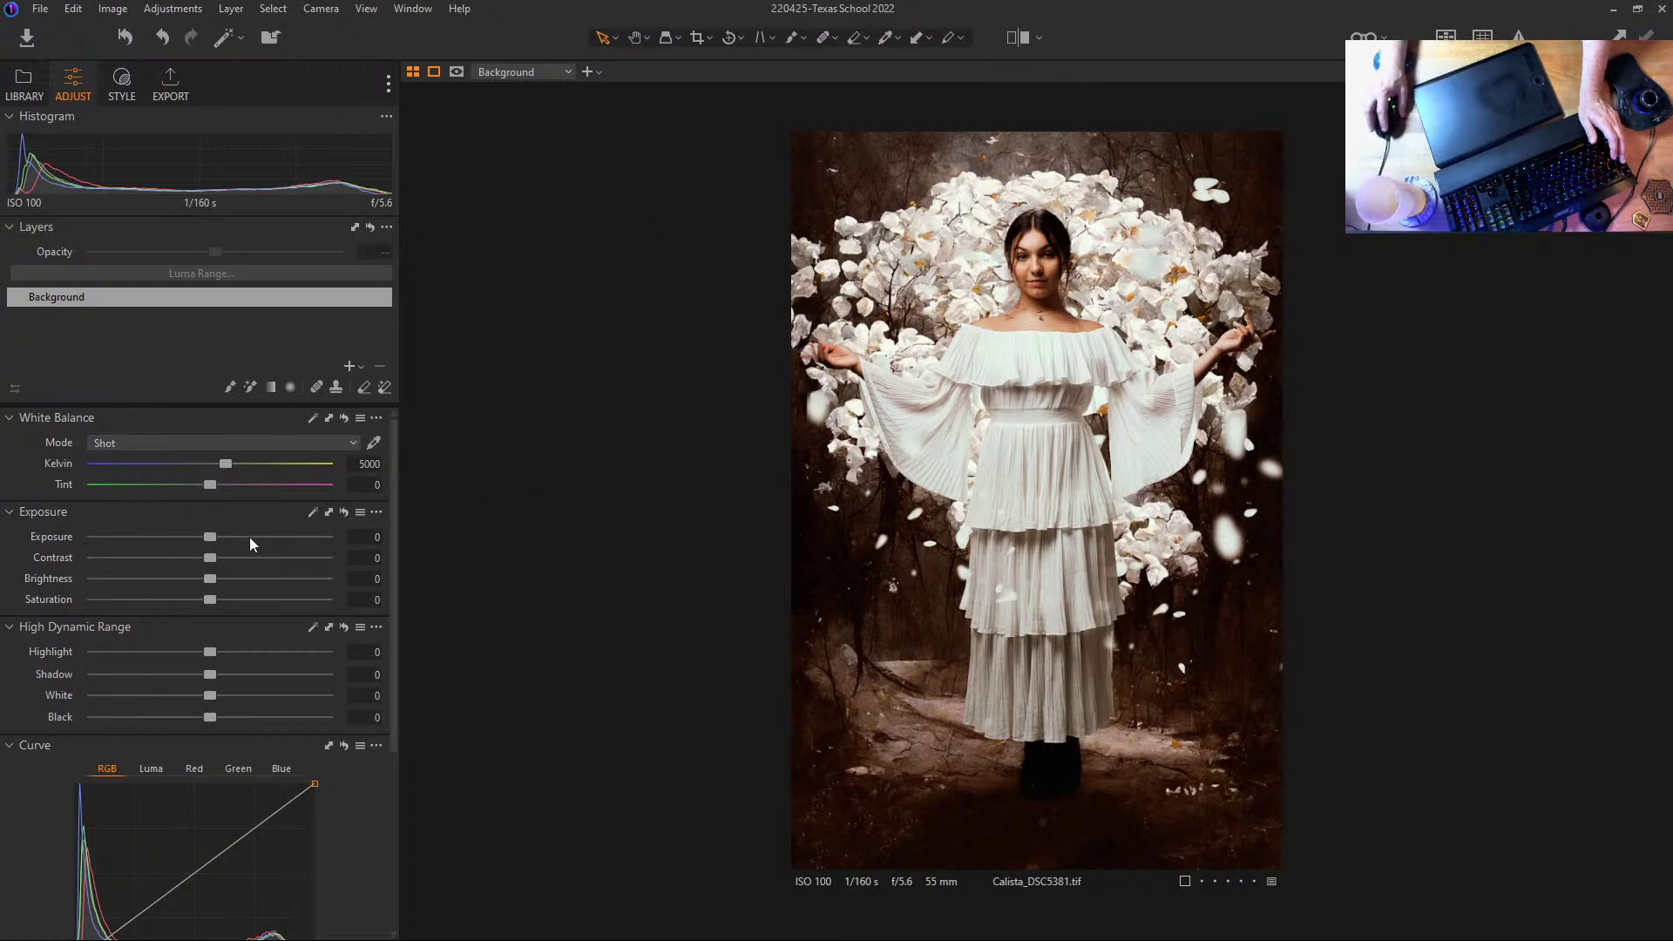
pyautogui.moveTo(213, 531); pyautogui.dragTo(183, 556)
pyautogui.doubleClick(223, 536)
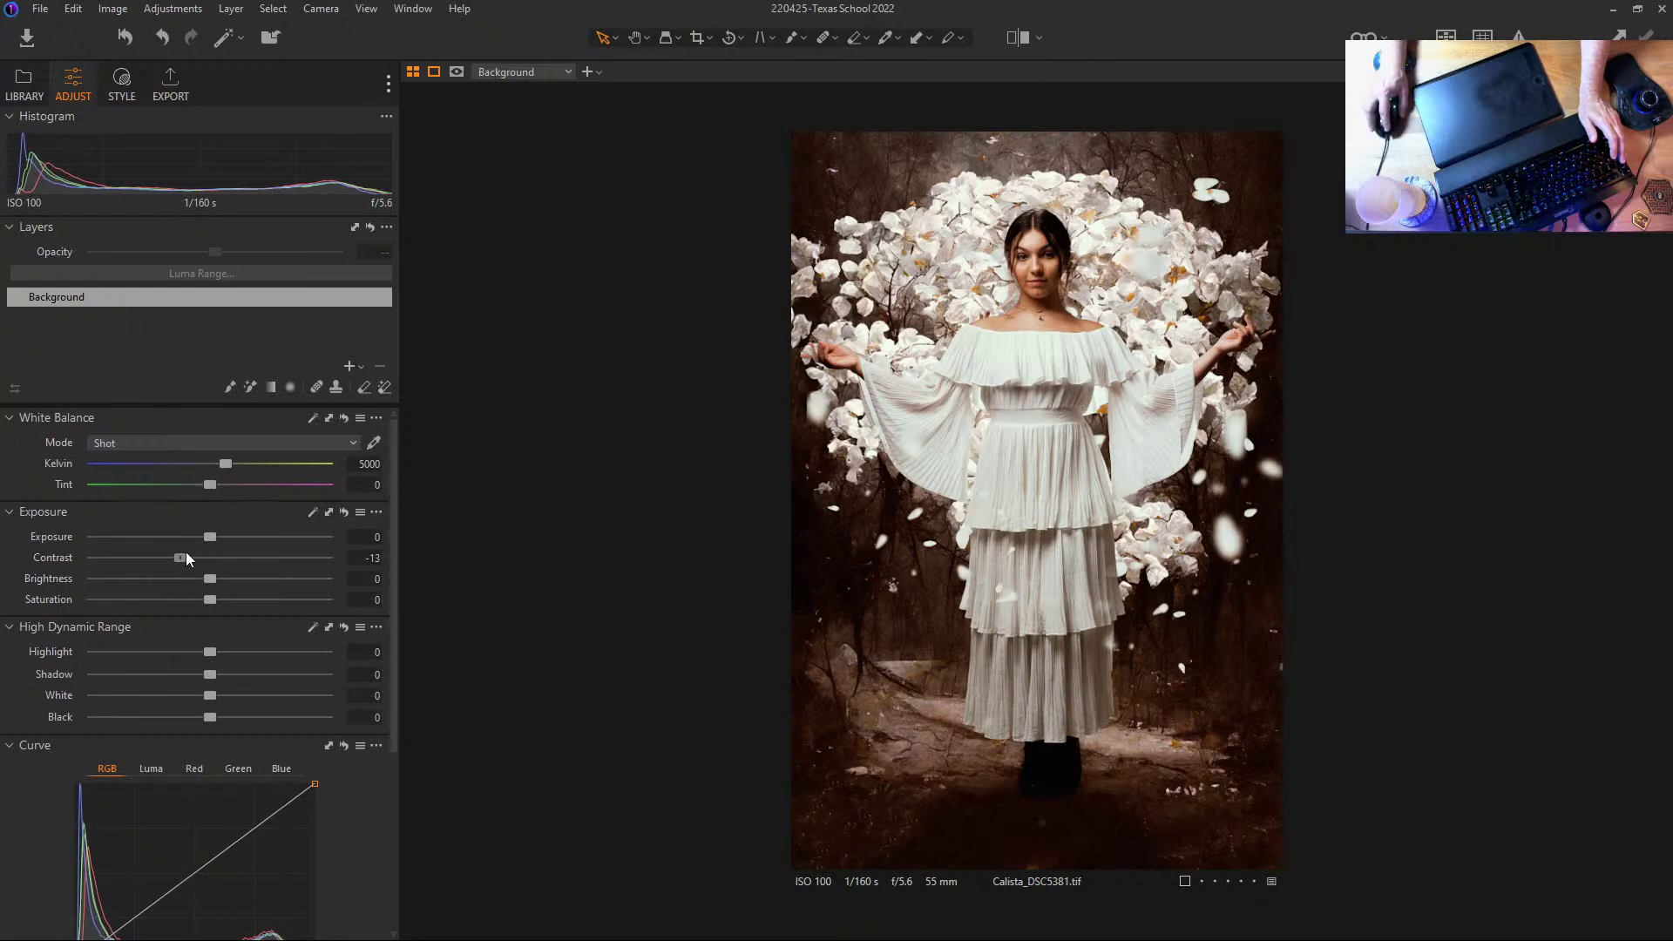
pyautogui.moveTo(186, 554); pyautogui.dragTo(216, 583)
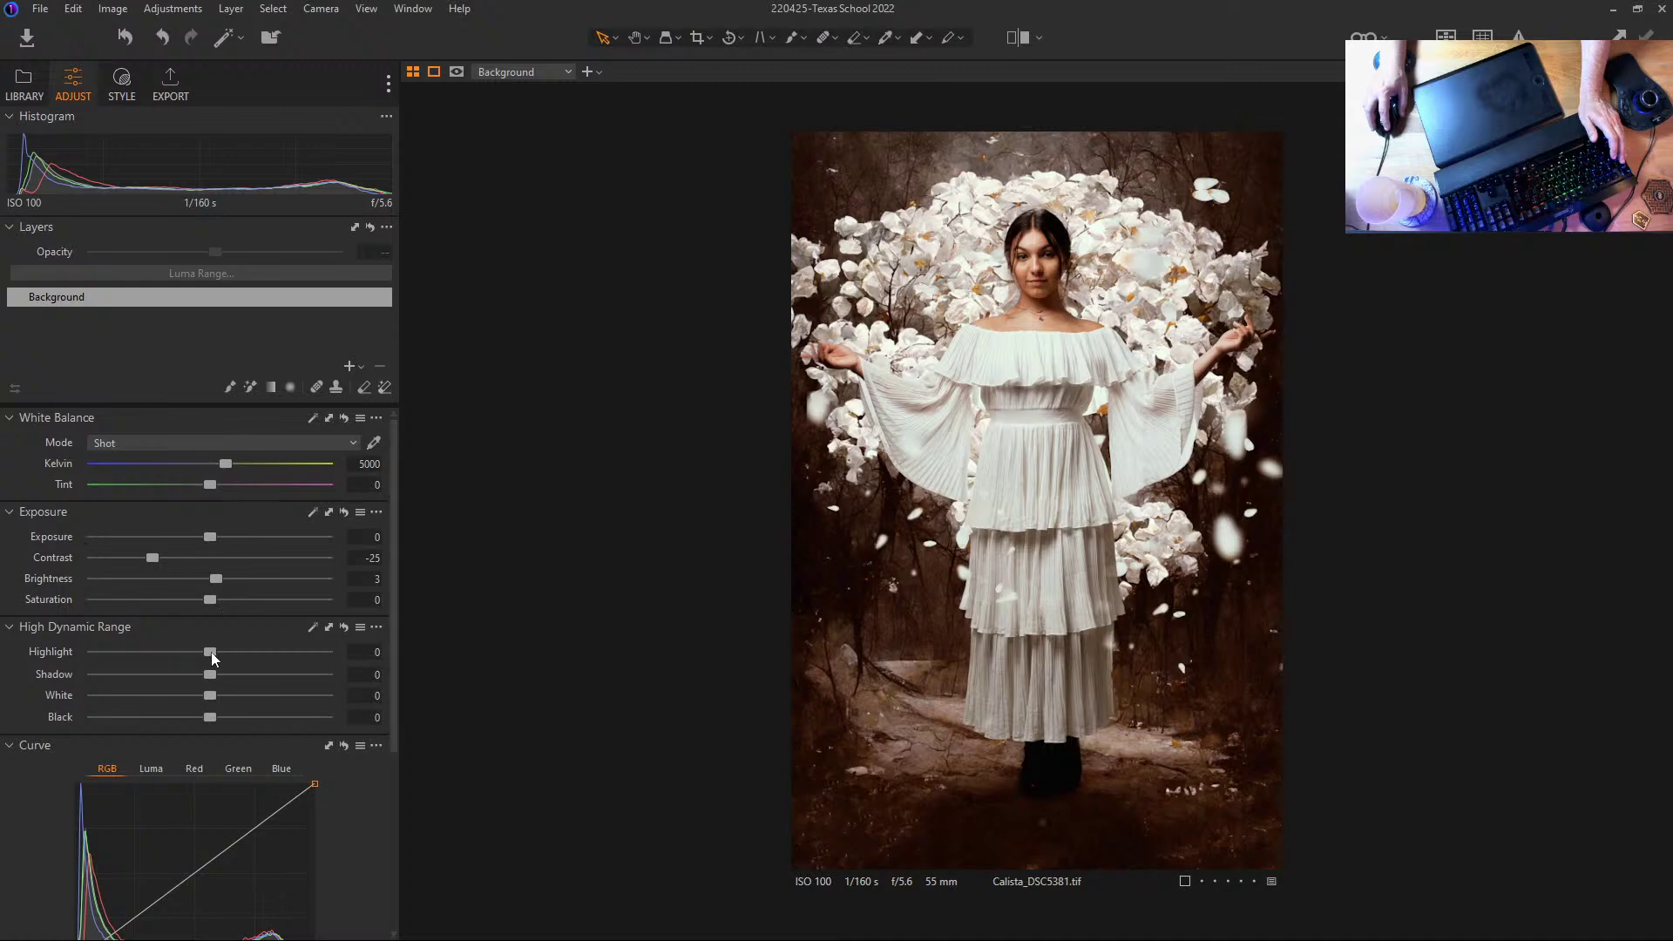
# Step: Set the High Dynamic Range values to Shadow 15, White -36 and Black -22, leaving Highlight at 0
pyautogui.moveTo(189, 646)
pyautogui.mouseDown()
pyautogui.moveTo(225, 639)
pyautogui.moveTo(200, 637)
pyautogui.mouseUp()
pyautogui.doubleClick(199, 651)
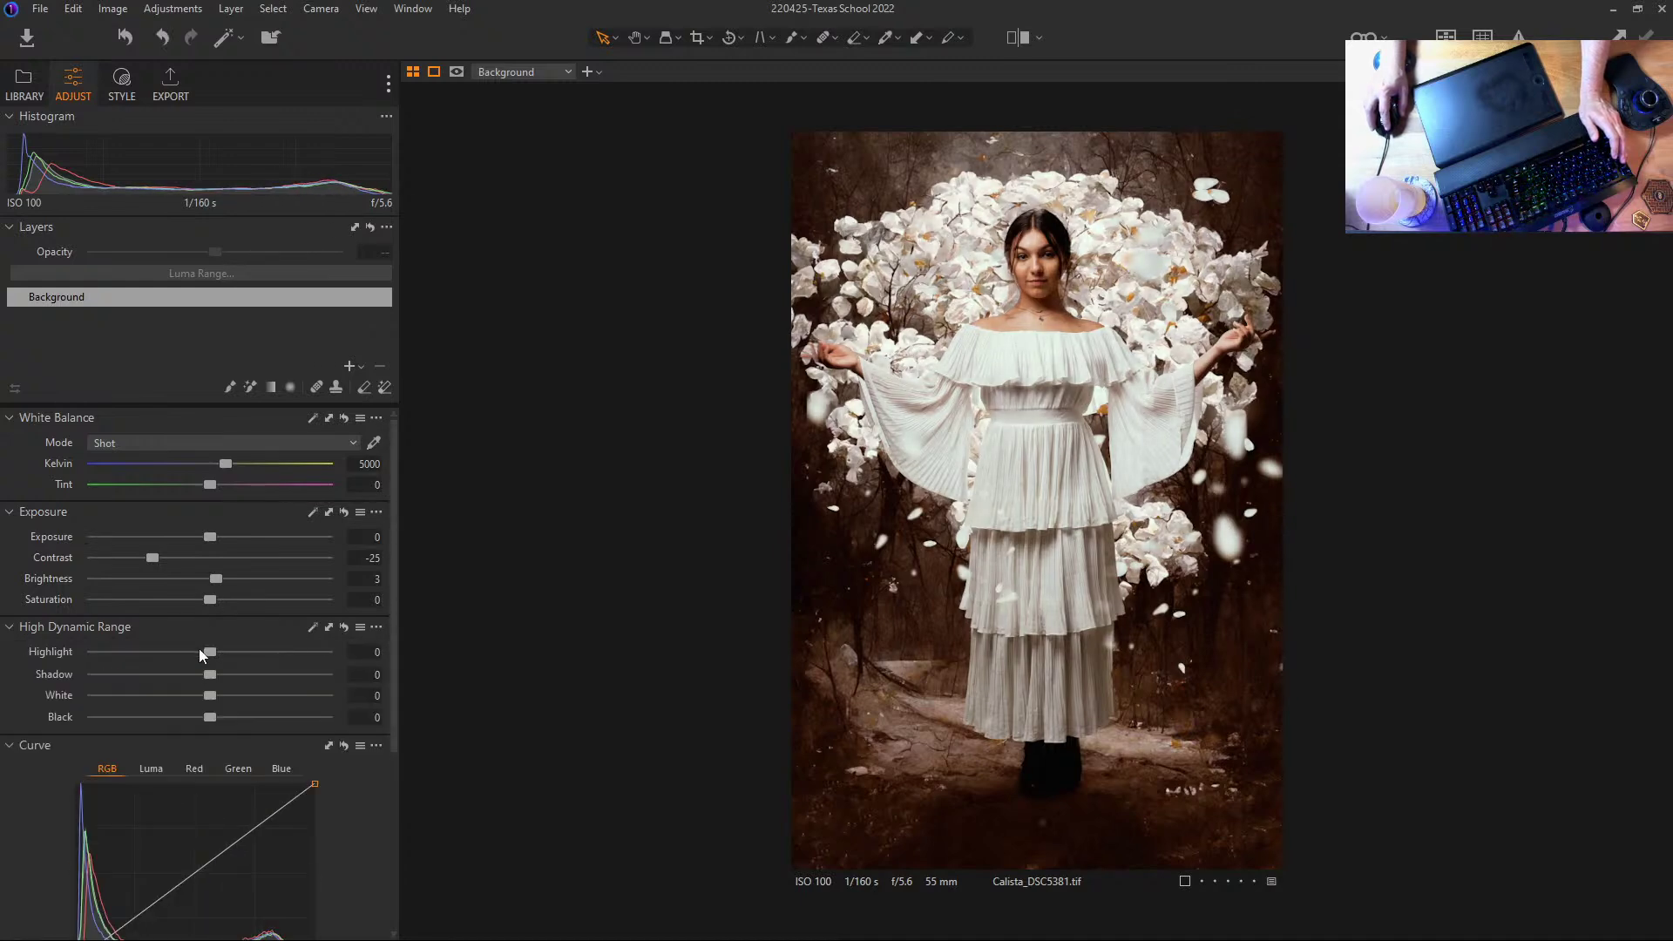
pyautogui.moveTo(206, 668); pyautogui.dragTo(176, 695)
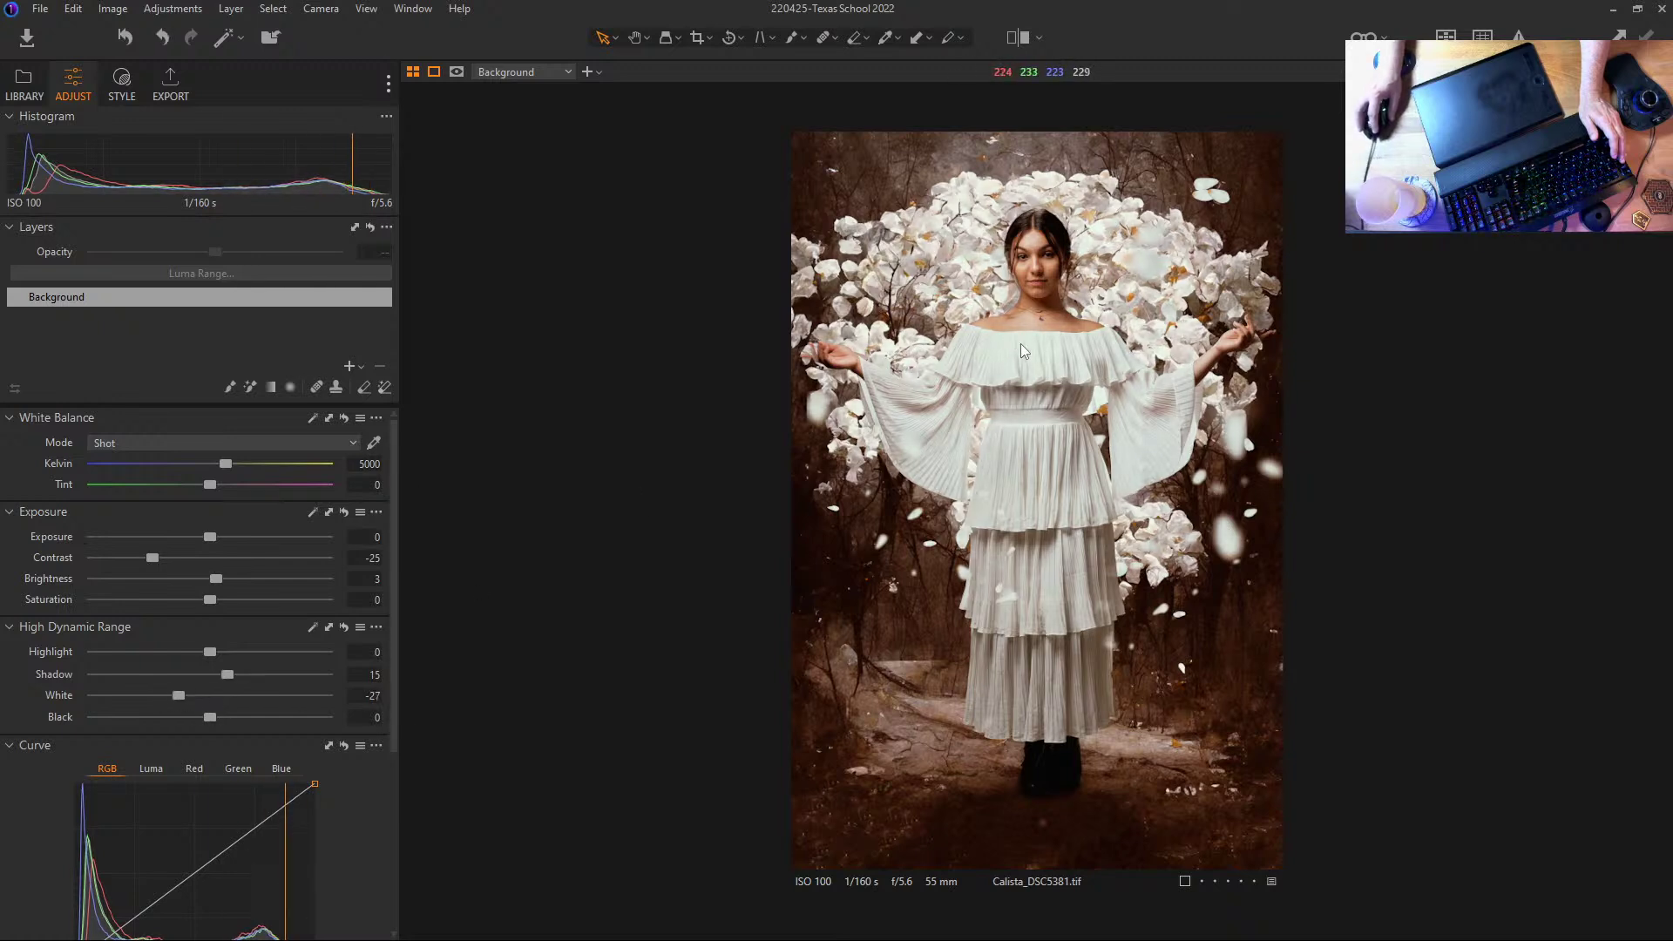
pyautogui.moveTo(180, 697); pyautogui.dragTo(2, 660)
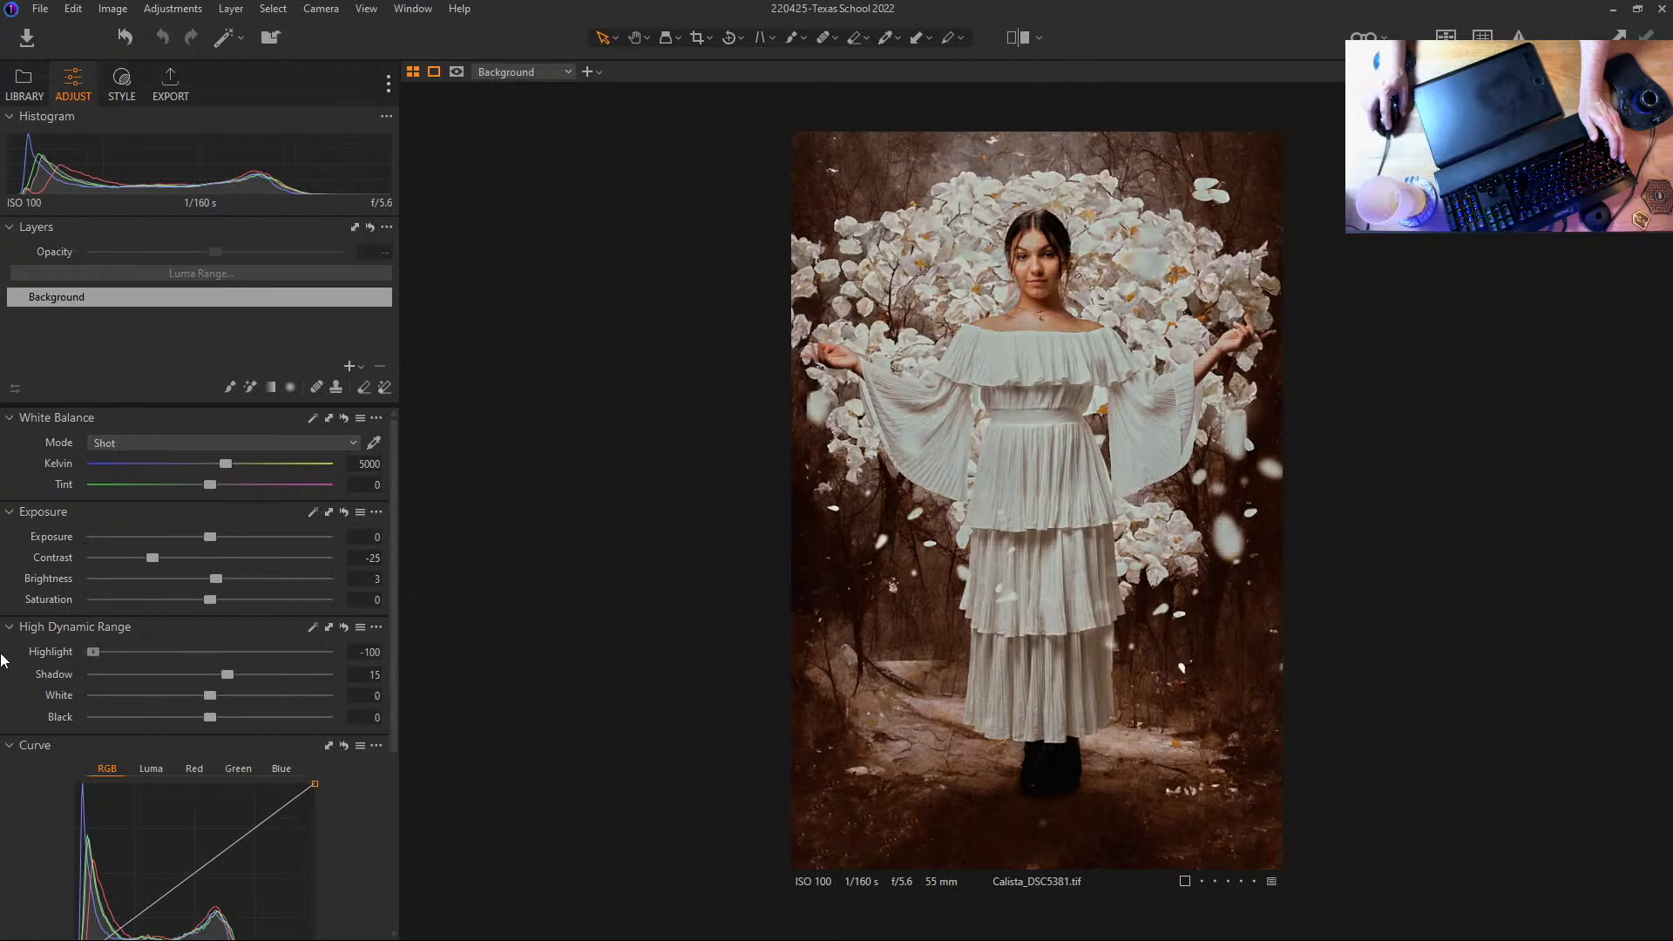
pyautogui.doubleClick(94, 651)
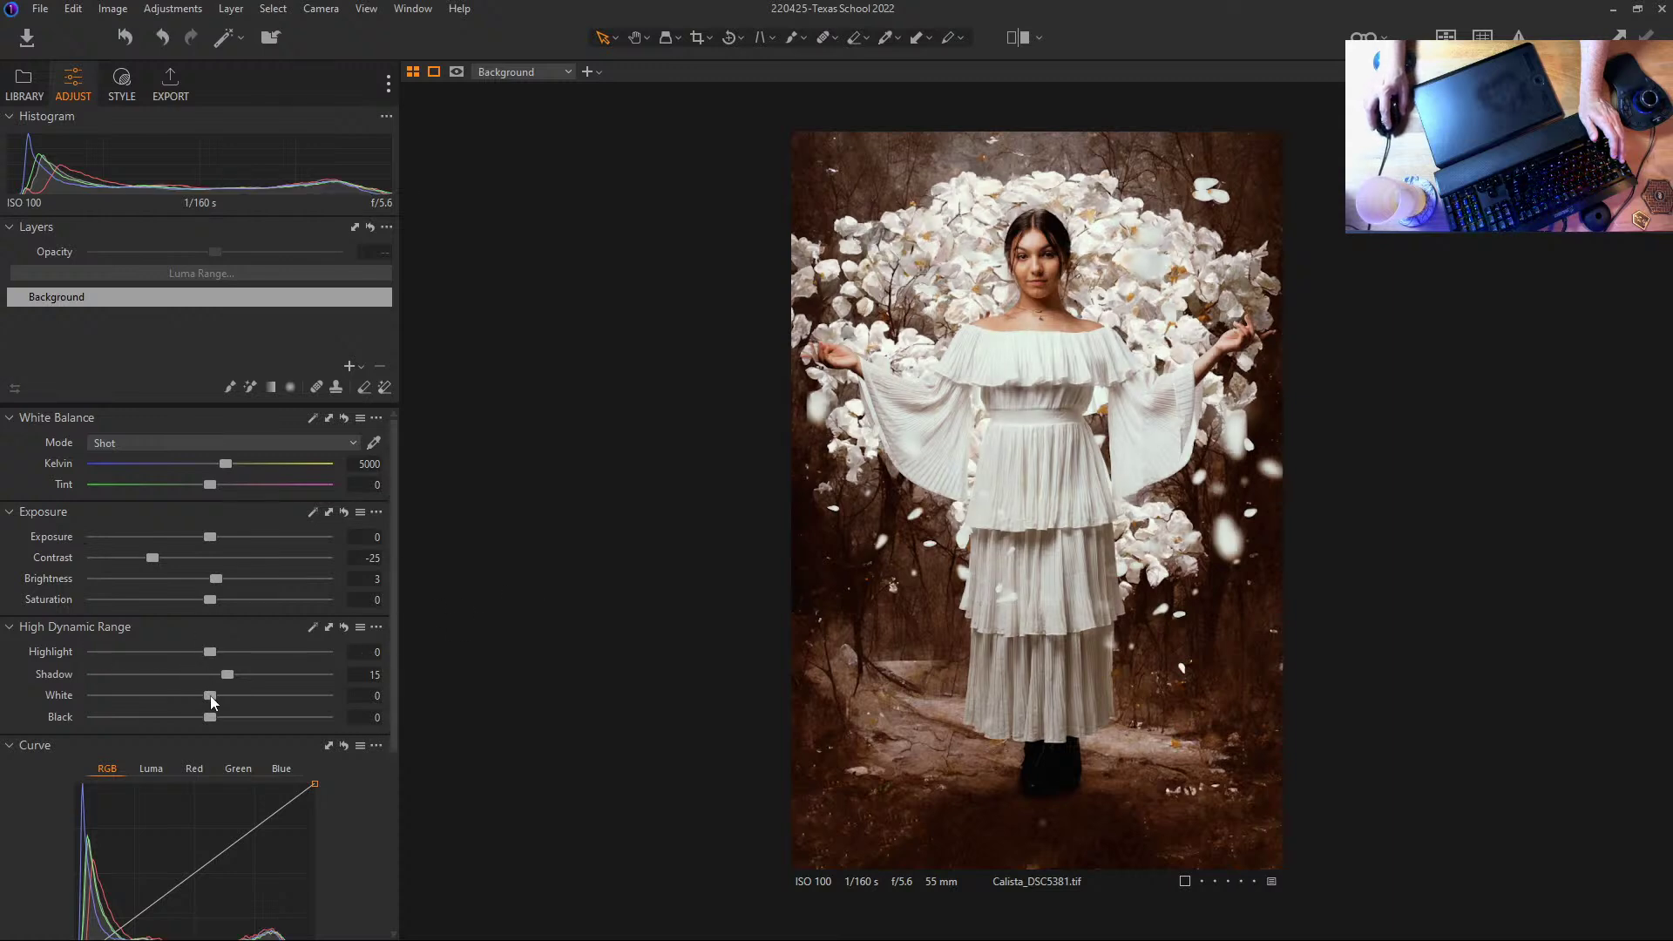
pyautogui.moveTo(209, 695)
pyautogui.mouseDown()
pyautogui.moveTo(160, 697)
pyautogui.moveTo(214, 716)
pyautogui.moveTo(173, 711)
pyautogui.moveTo(187, 711)
pyautogui.mouseUp()
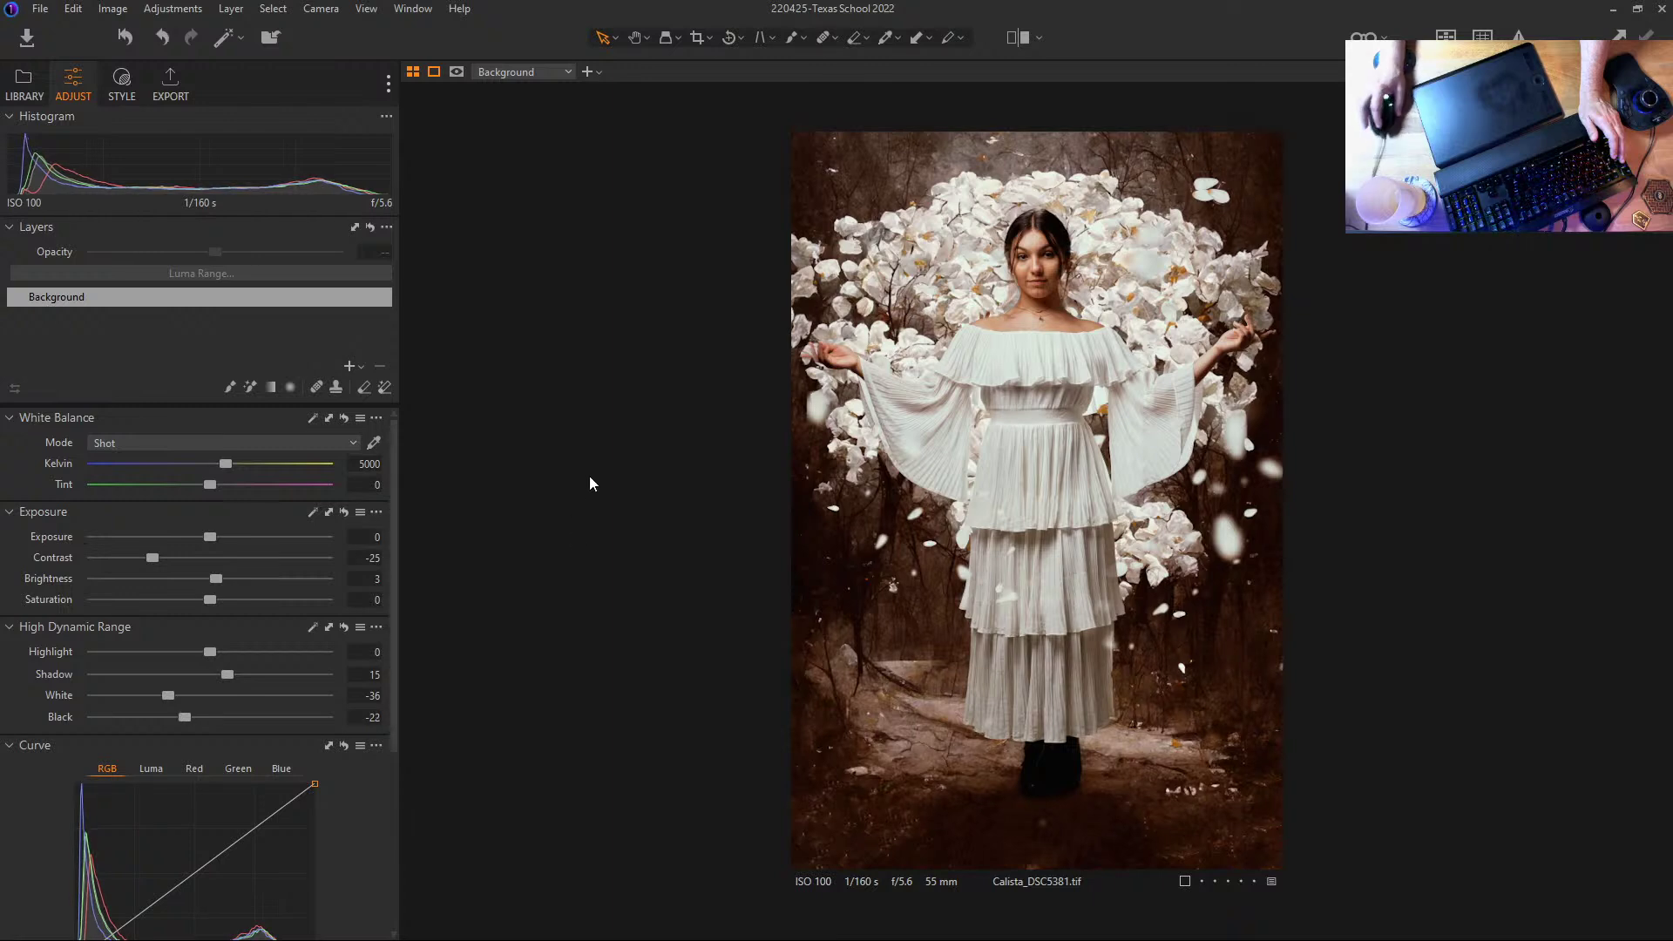
# Step: Tint the shadows blue with Color Balance, keeping the saturation moderate
pyautogui.click(123, 98)
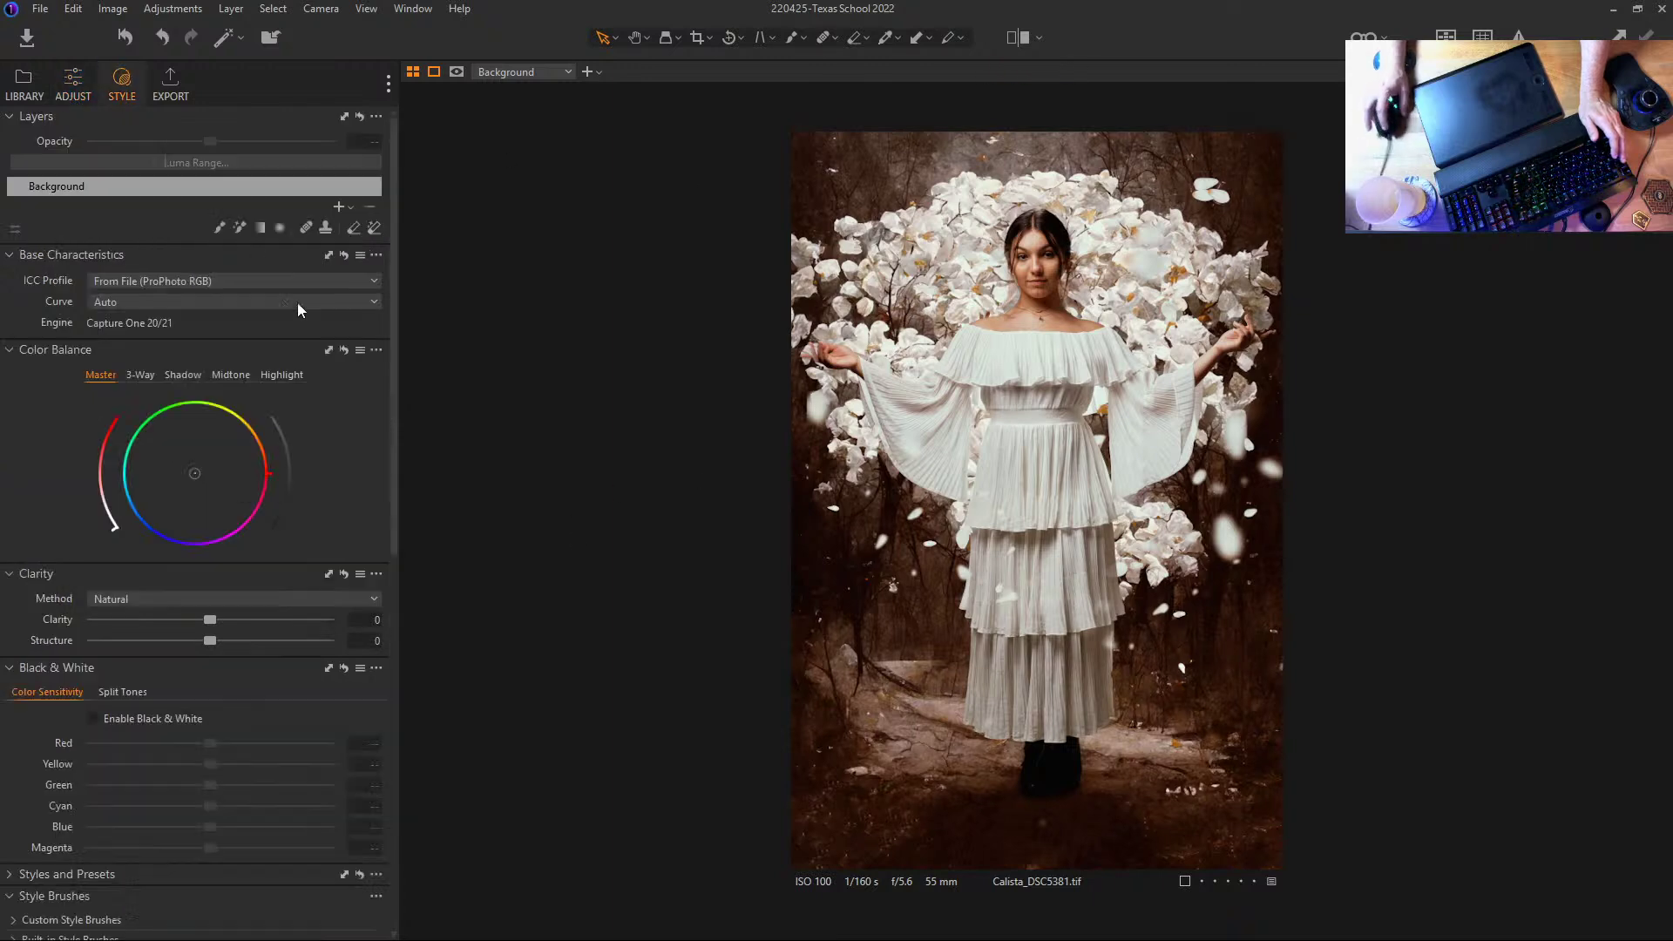
pyautogui.click(182, 380)
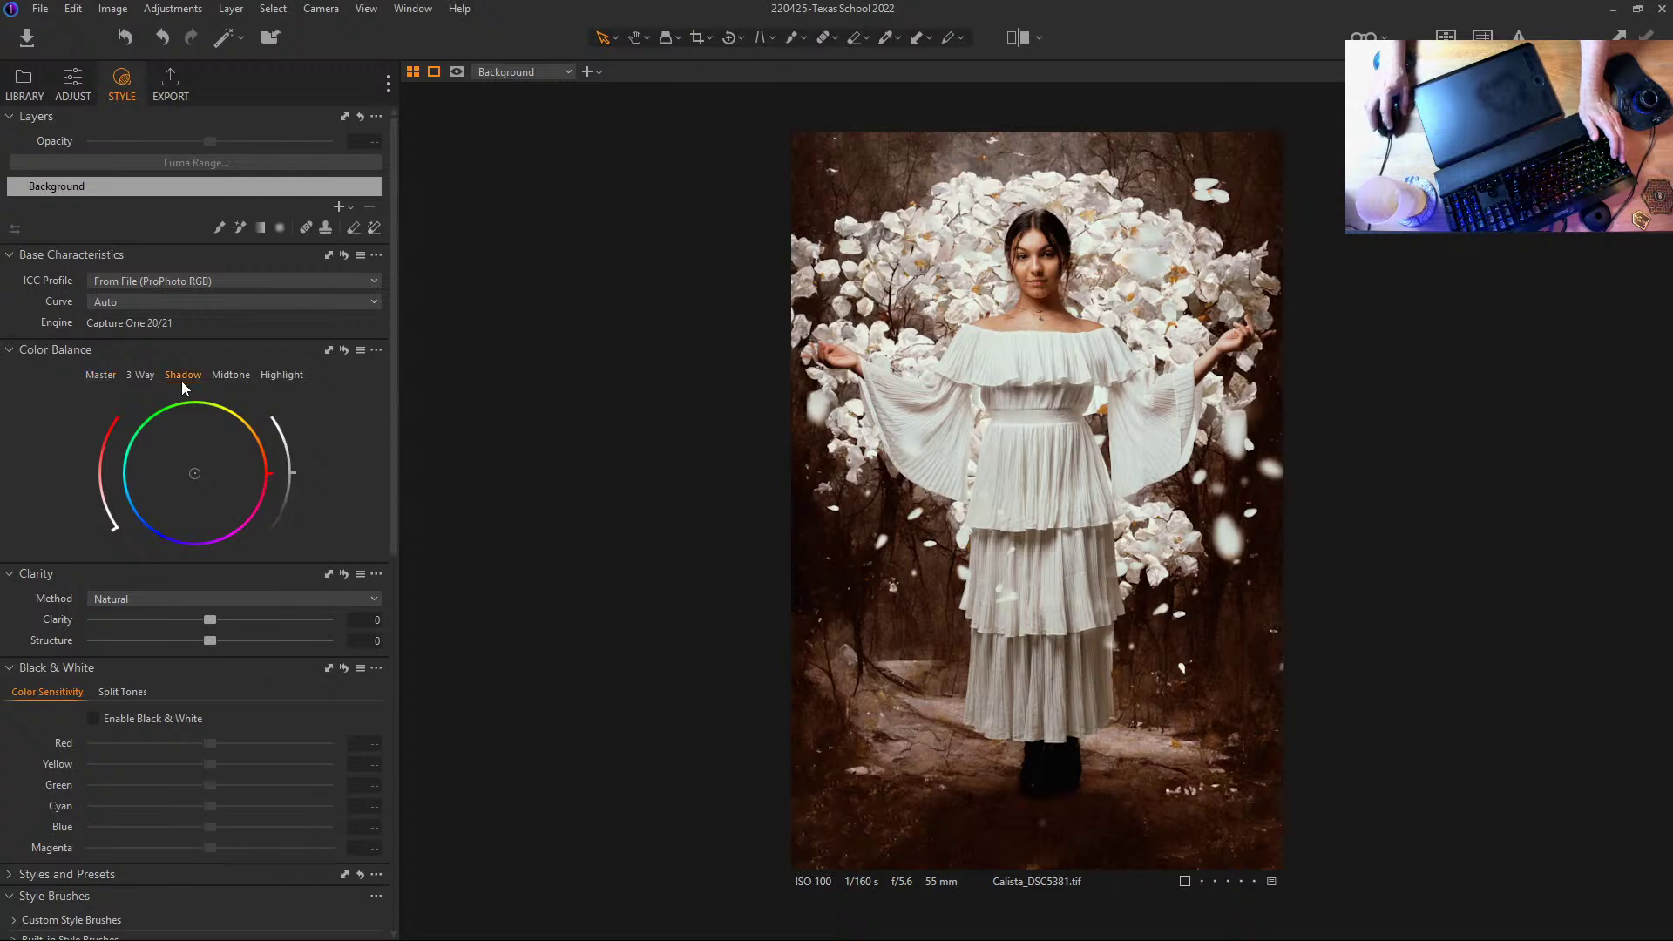
pyautogui.moveTo(195, 475); pyautogui.dragTo(210, 620)
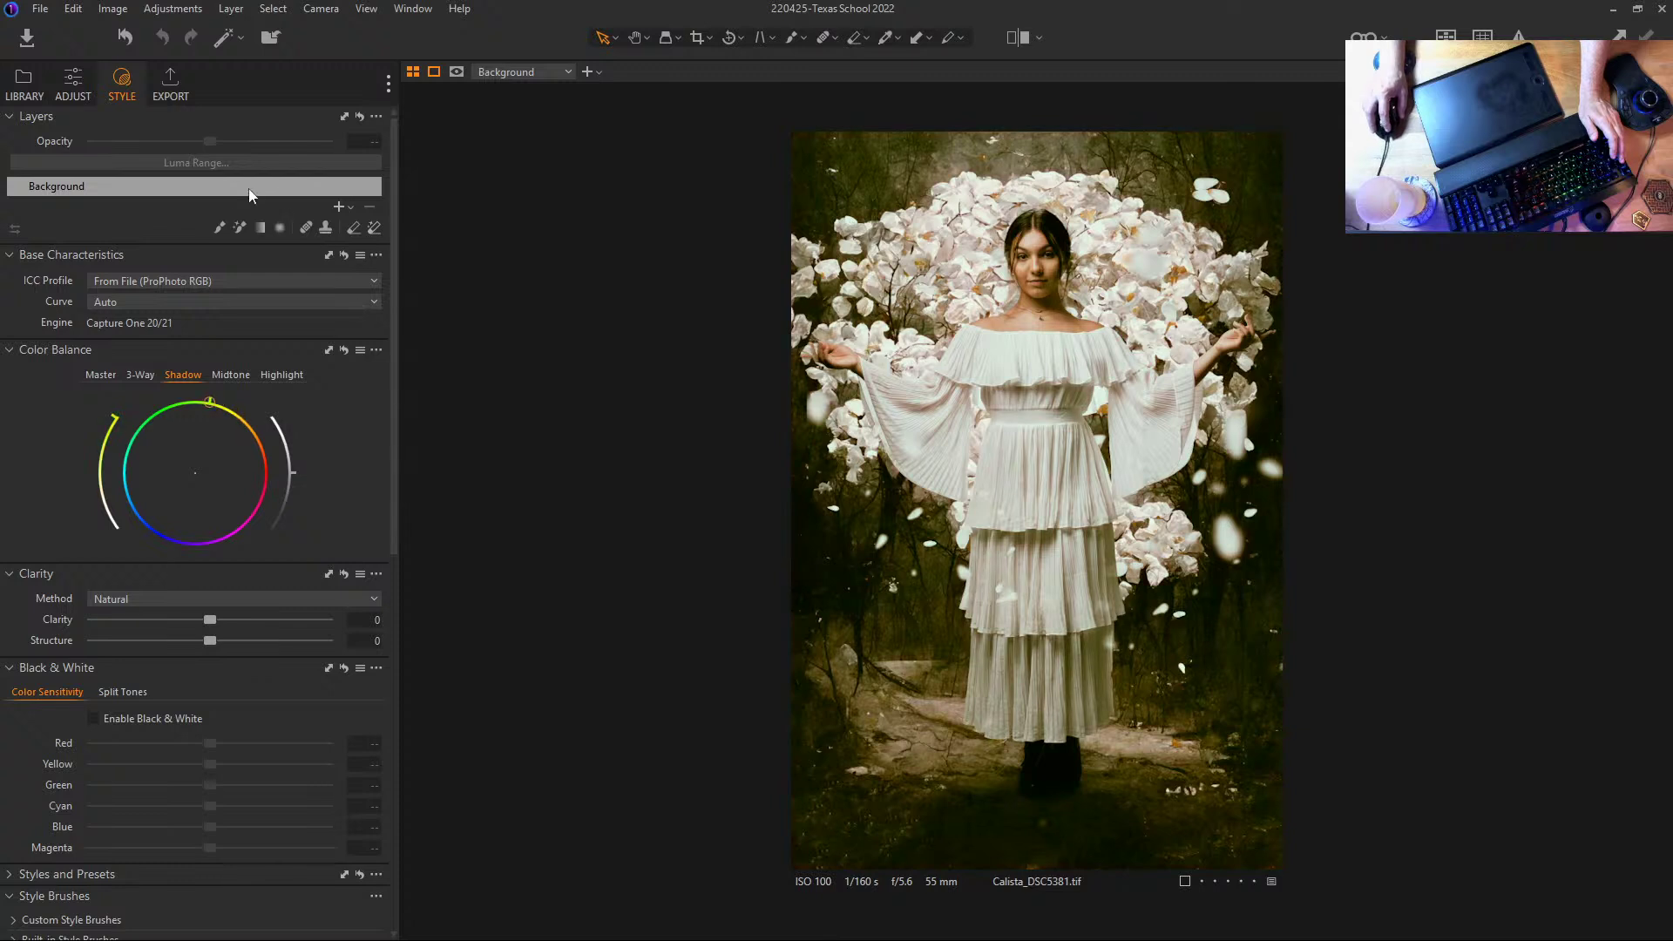
pyautogui.moveTo(83, 186); pyautogui.dragTo(48, 540)
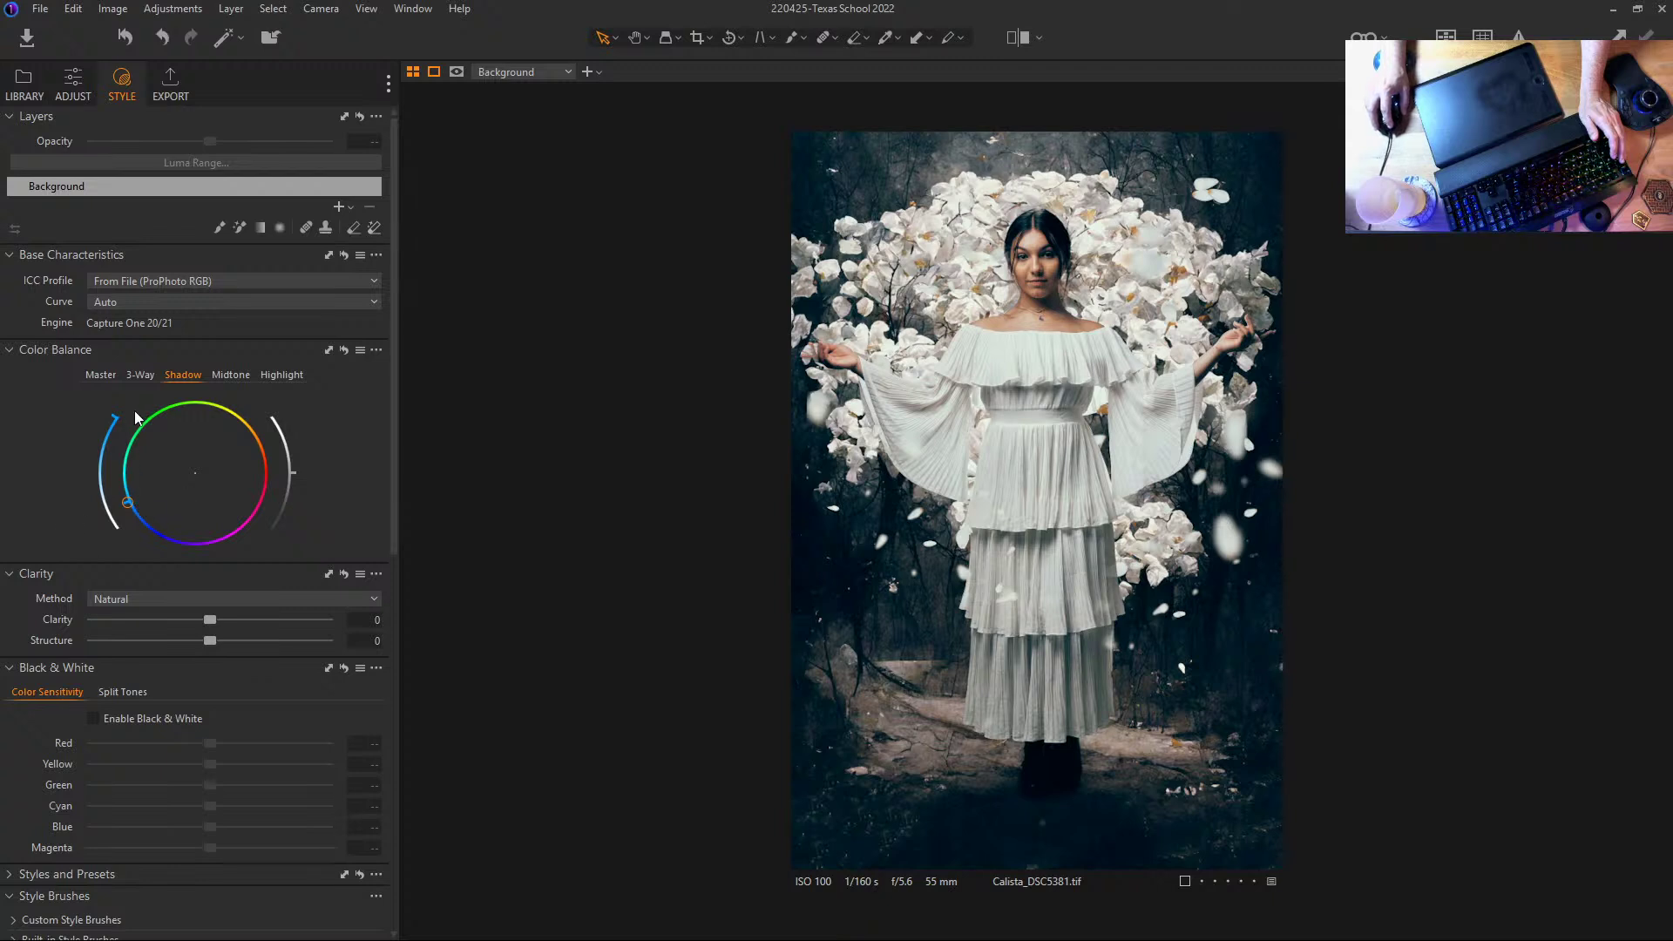
pyautogui.doubleClick(112, 495)
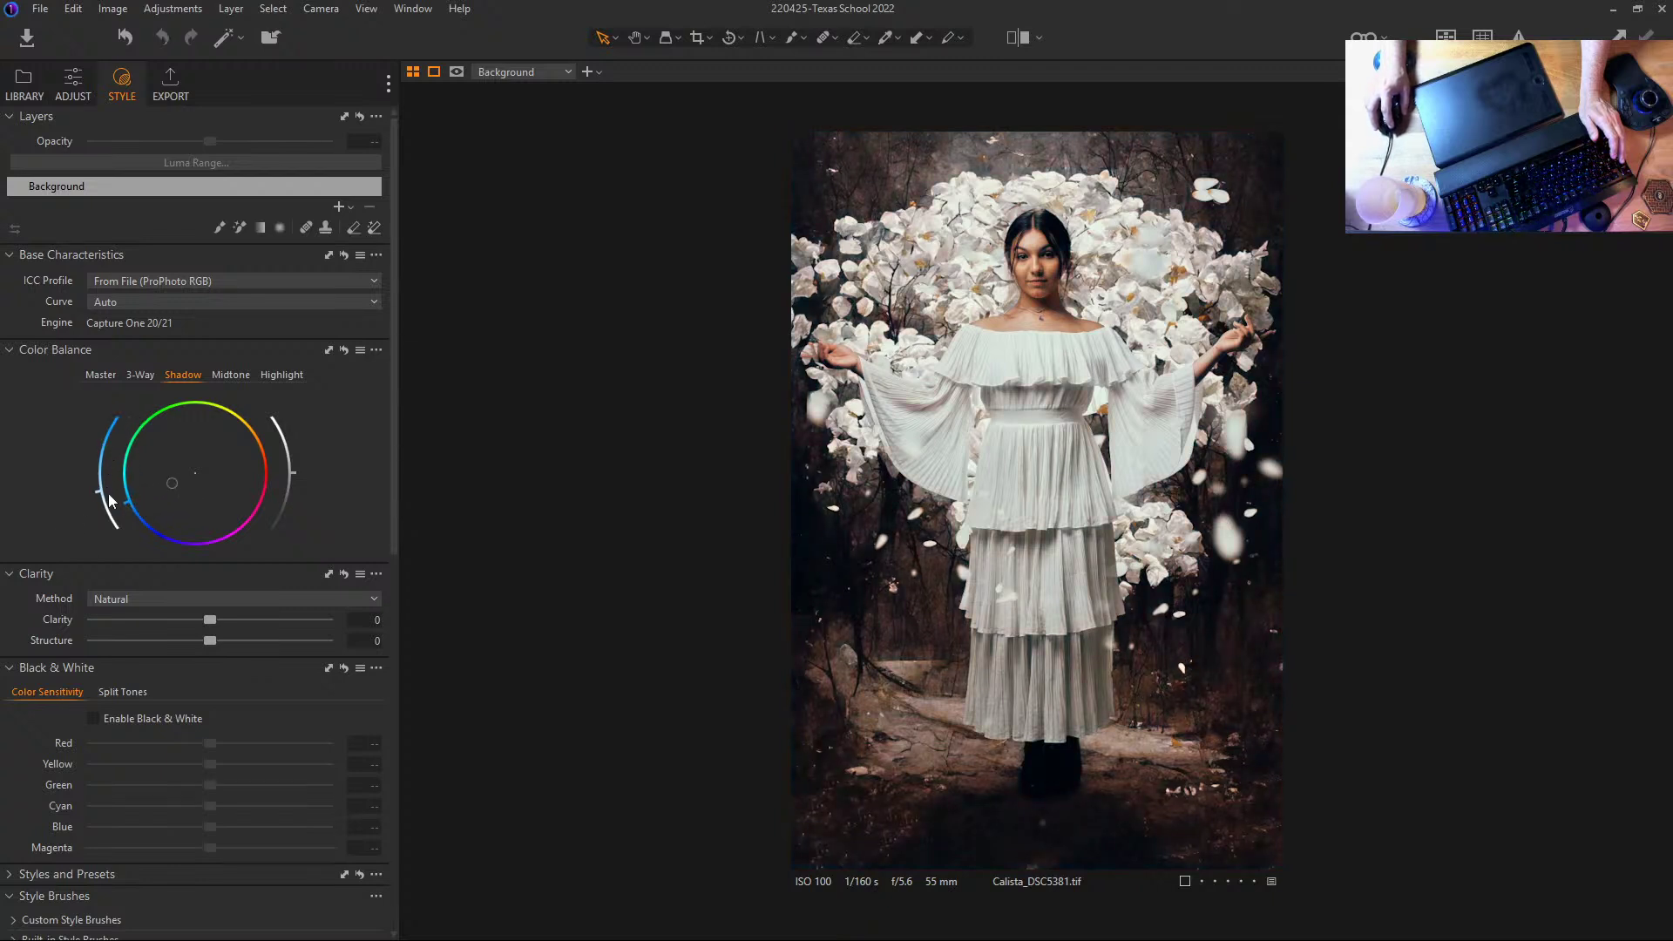
pyautogui.moveTo(112, 513); pyautogui.dragTo(118, 474)
# Step: Tint the midtones cyan-blue with Color Balance and reduce the saturation to a subtle level
pyautogui.click(229, 375)
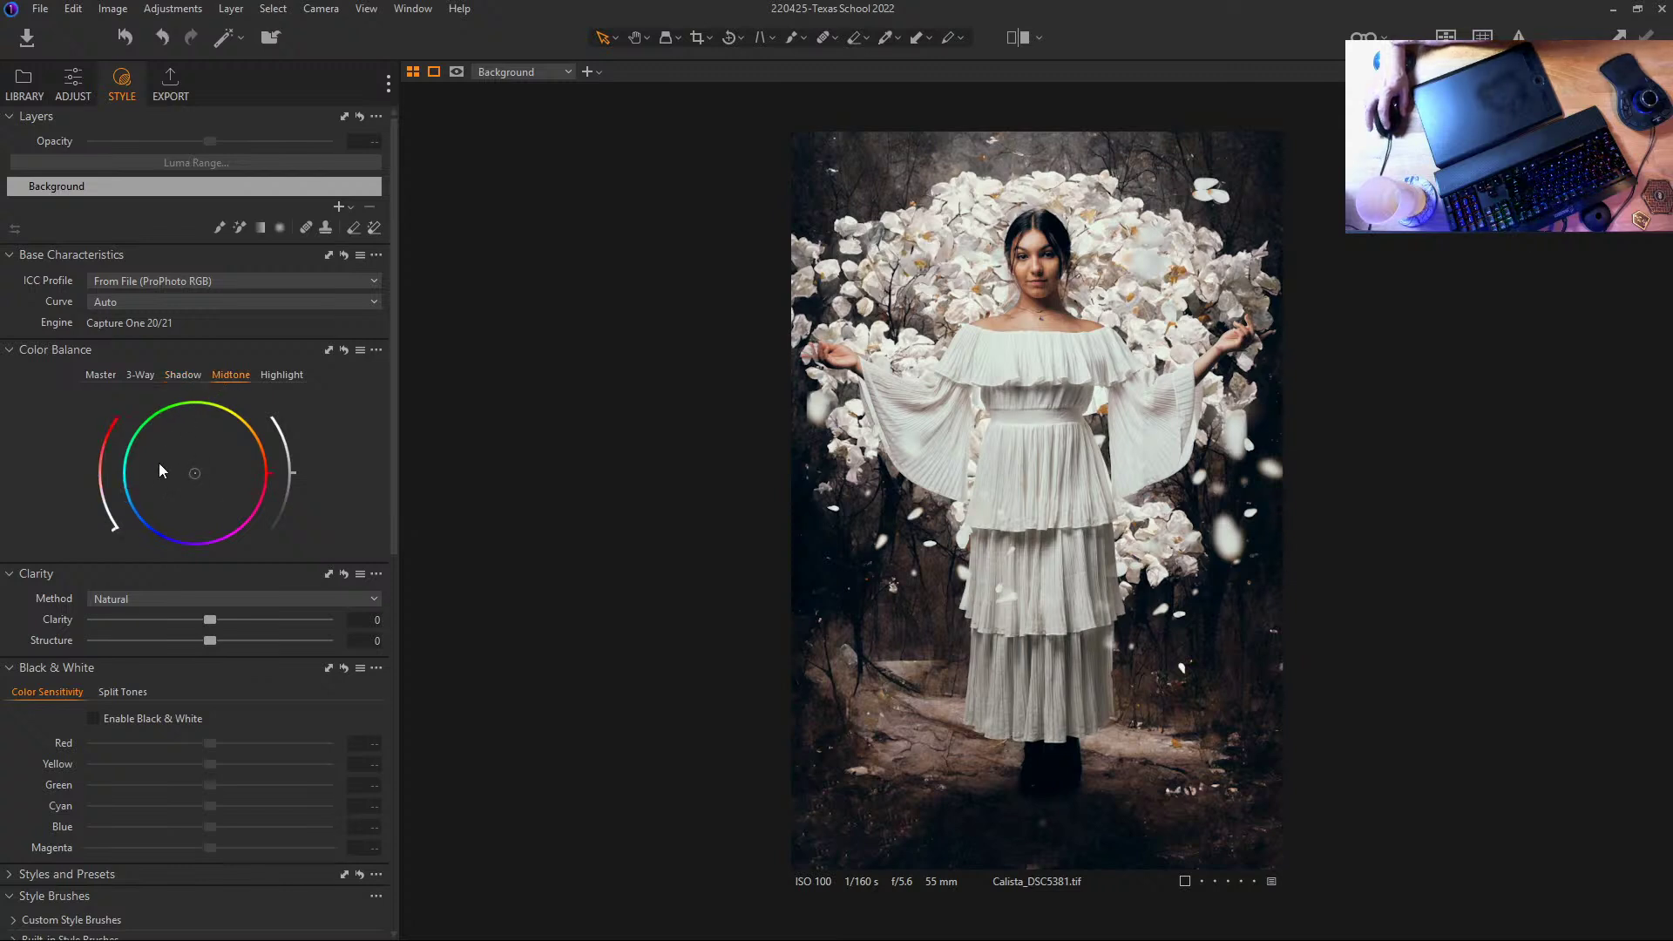
pyautogui.moveTo(199, 474); pyautogui.dragTo(35, 526)
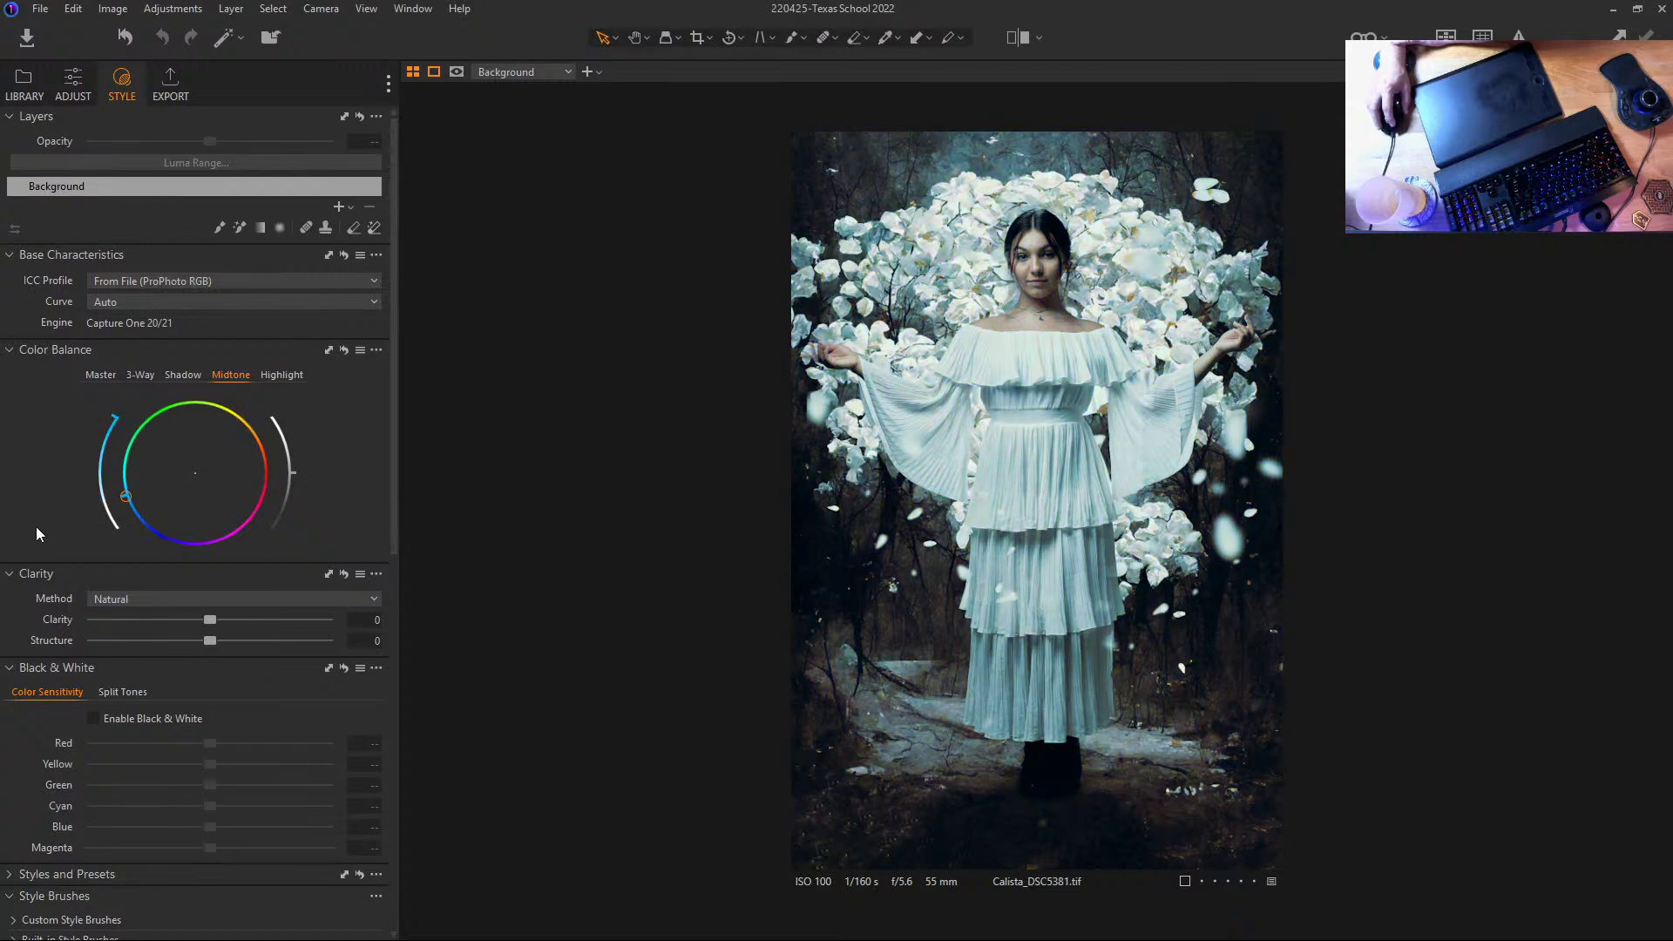
pyautogui.moveTo(117, 420); pyautogui.dragTo(100, 486)
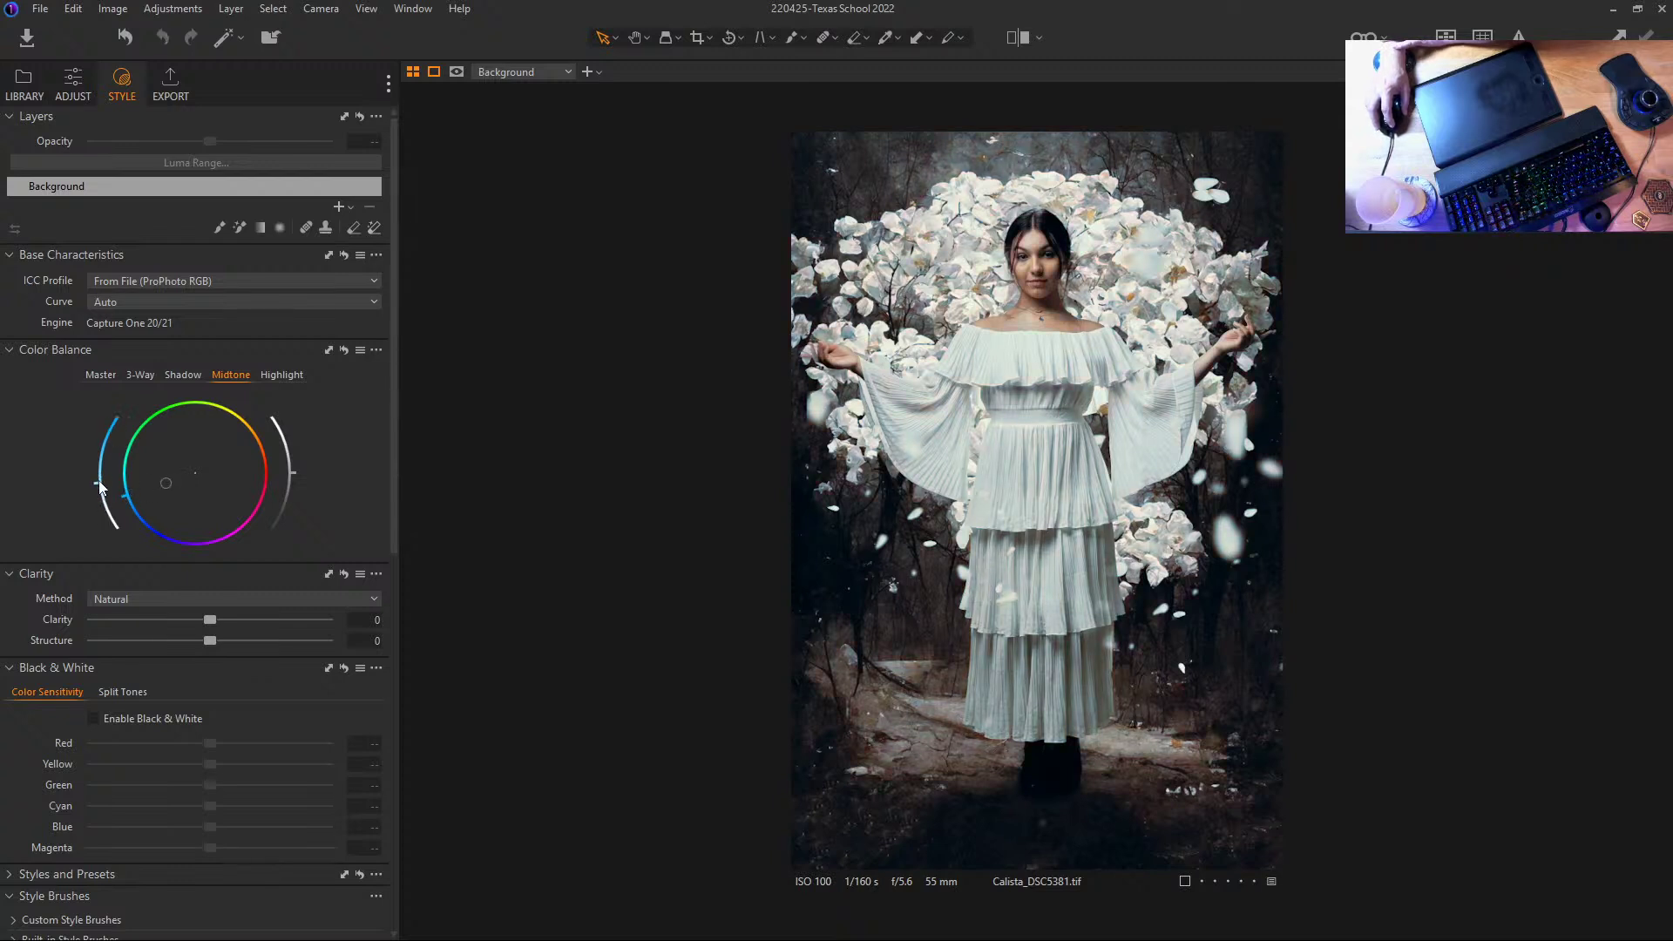
pyautogui.moveTo(100, 486); pyautogui.dragTo(104, 506)
# Step: Add a very faint blue tint to the highlights with Color Balance
pyautogui.click(282, 375)
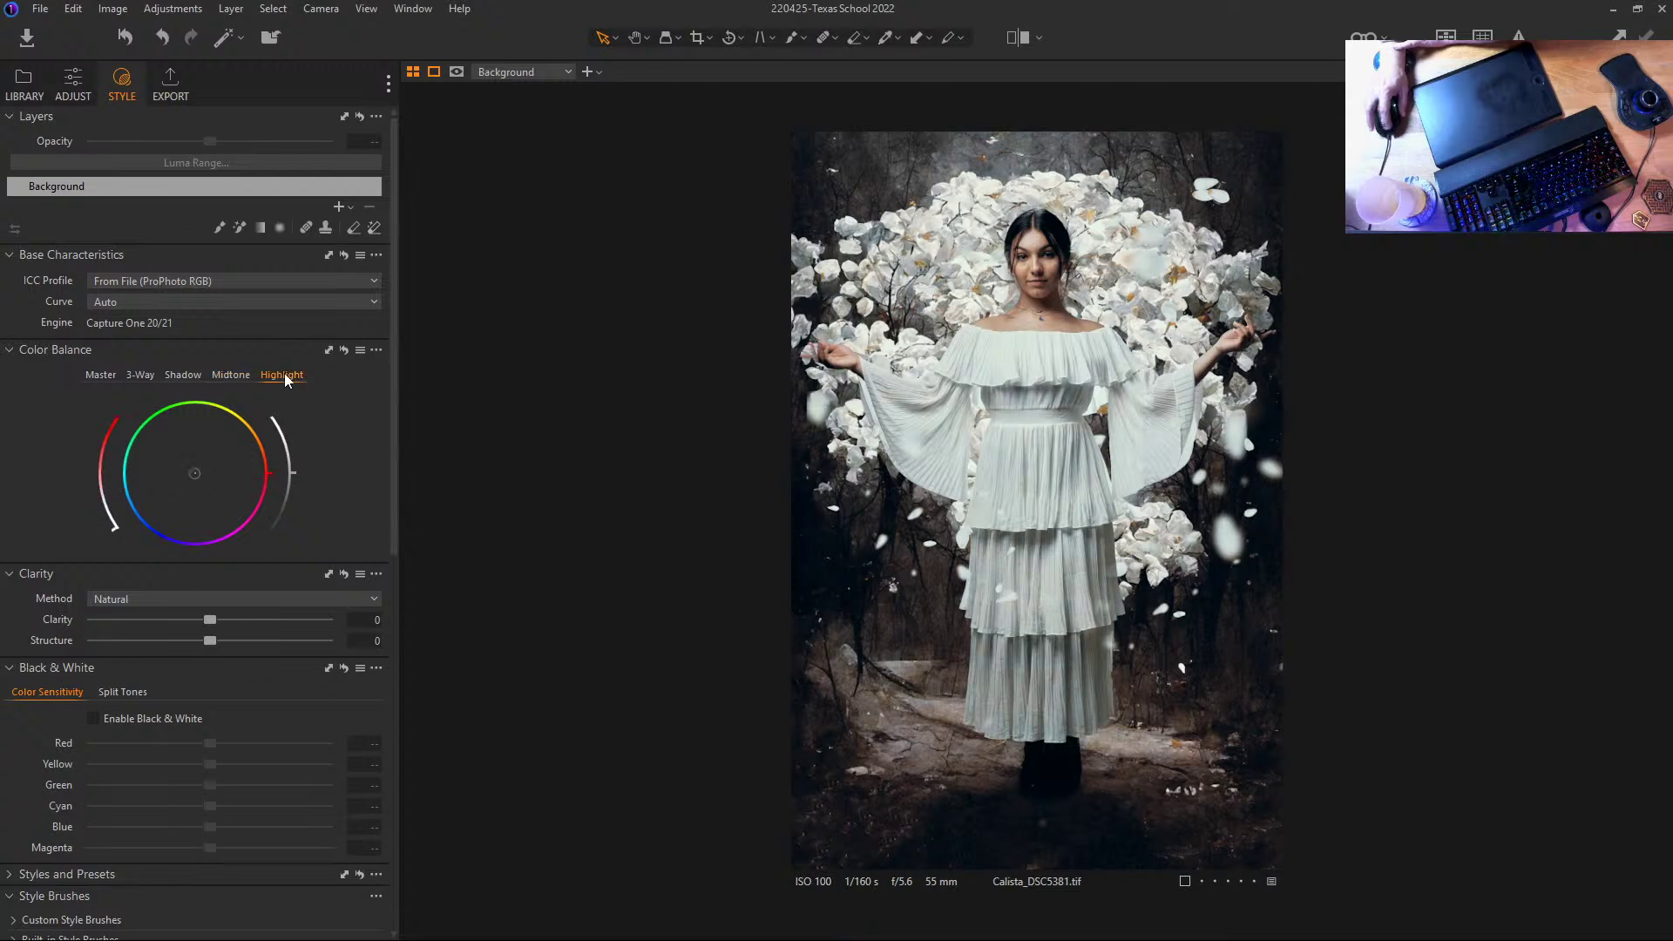
pyautogui.moveTo(188, 471)
pyautogui.mouseDown()
pyautogui.moveTo(156, 497)
pyautogui.moveTo(242, 439)
pyautogui.moveTo(195, 391)
pyautogui.moveTo(99, 516)
pyautogui.moveTo(148, 481)
pyautogui.moveTo(187, 479)
pyautogui.mouseUp()
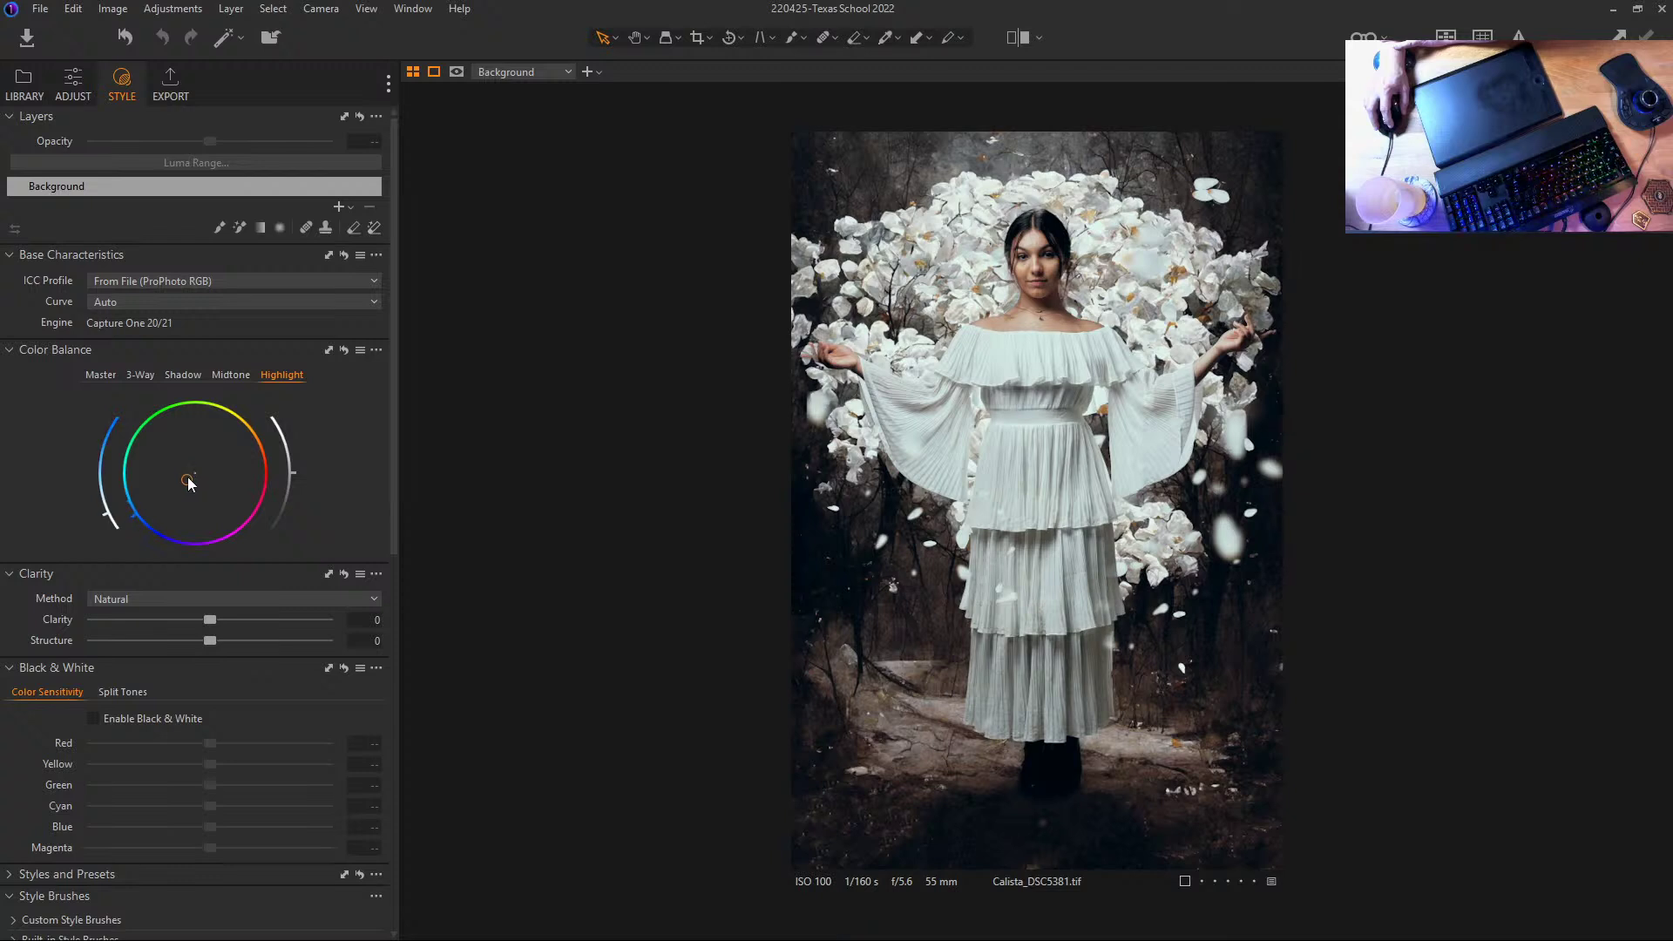
pyautogui.moveTo(189, 481)
pyautogui.mouseDown()
pyautogui.moveTo(215, 464)
pyautogui.moveTo(193, 474)
pyautogui.mouseUp()
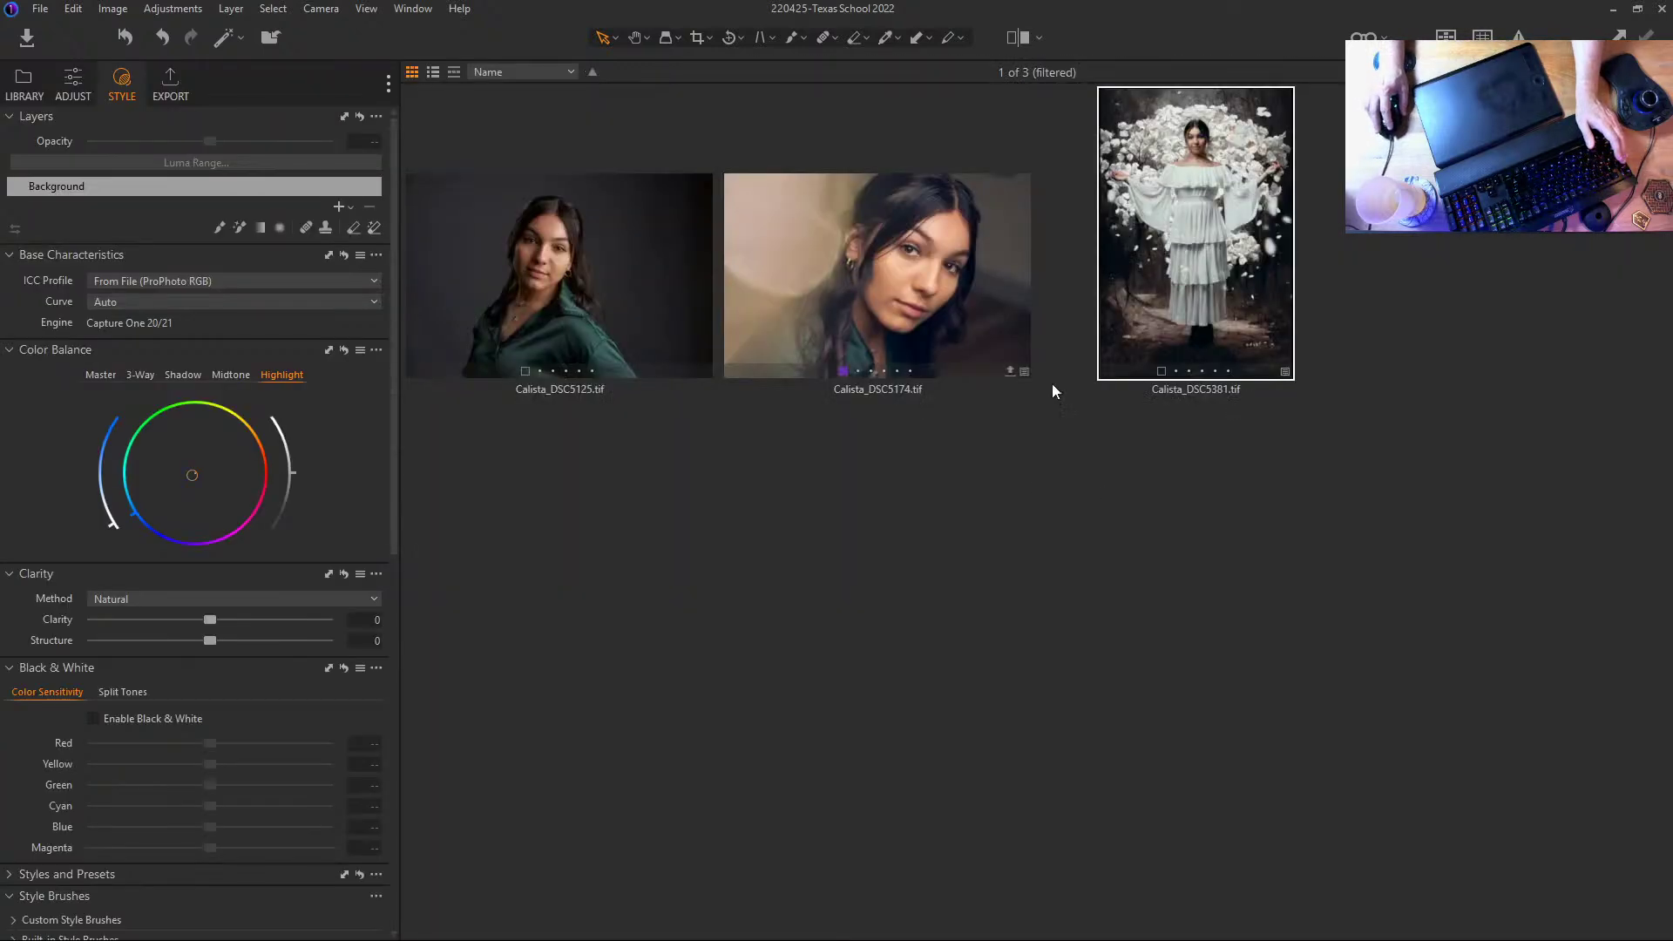
# Step: Clone the graded variant of the DSC5381 composite and show the copy in the viewer
pyautogui.rightClick(1210, 184)
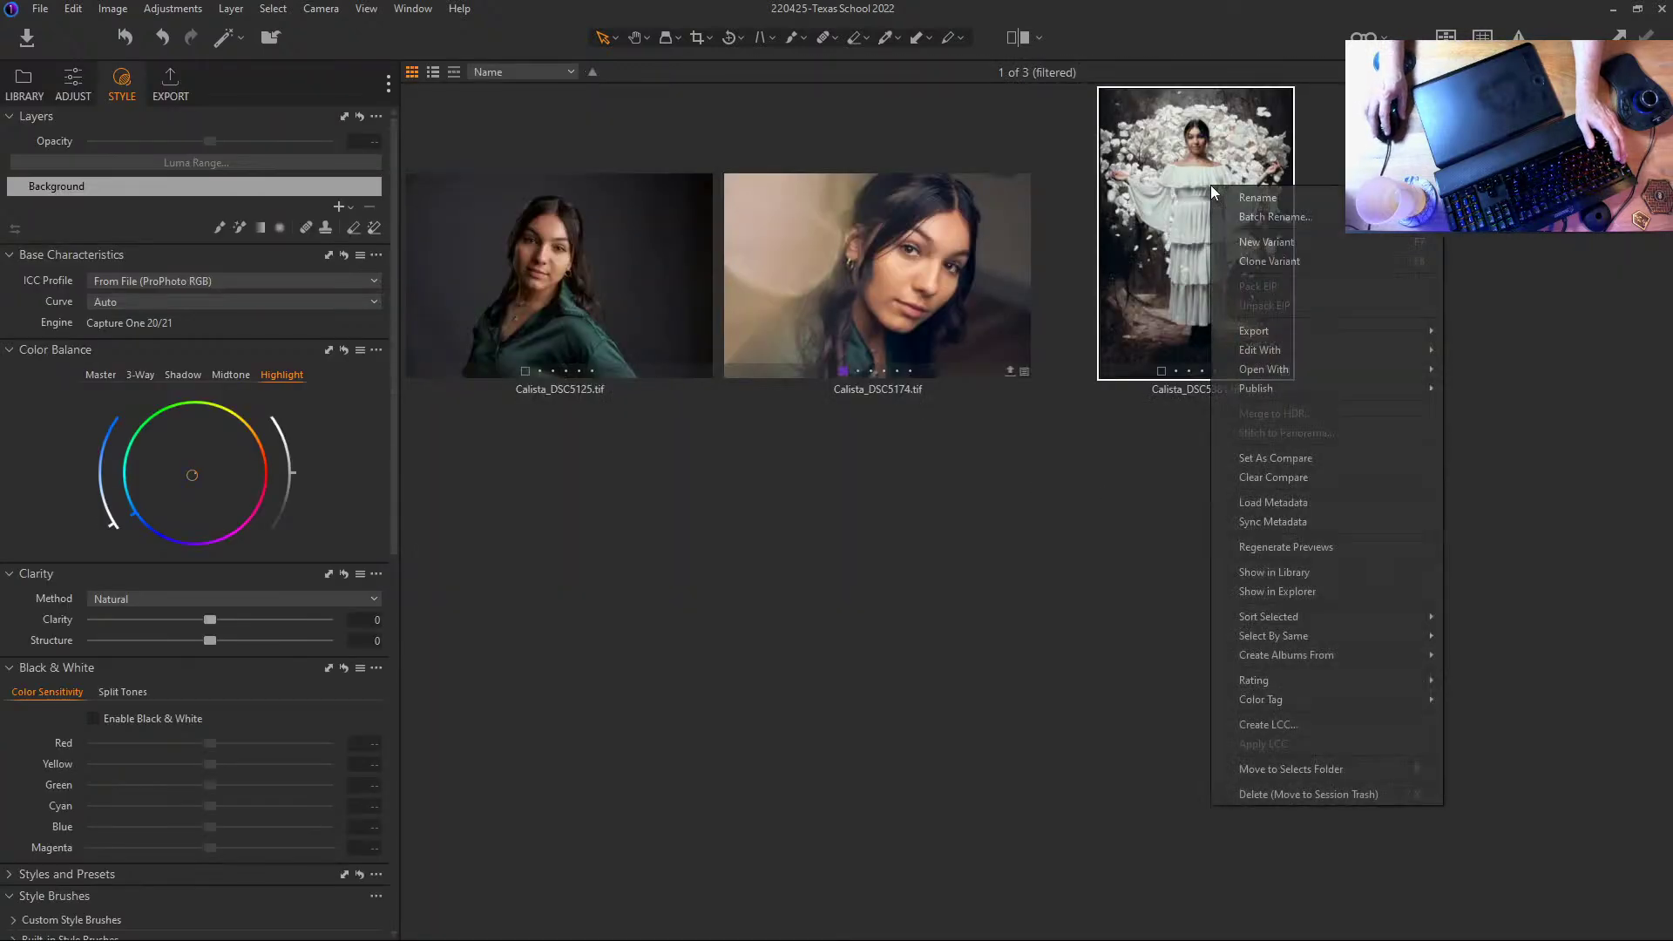
pyautogui.click(1282, 263)
pyautogui.hotkey('ctrl', 'alt', 'v')
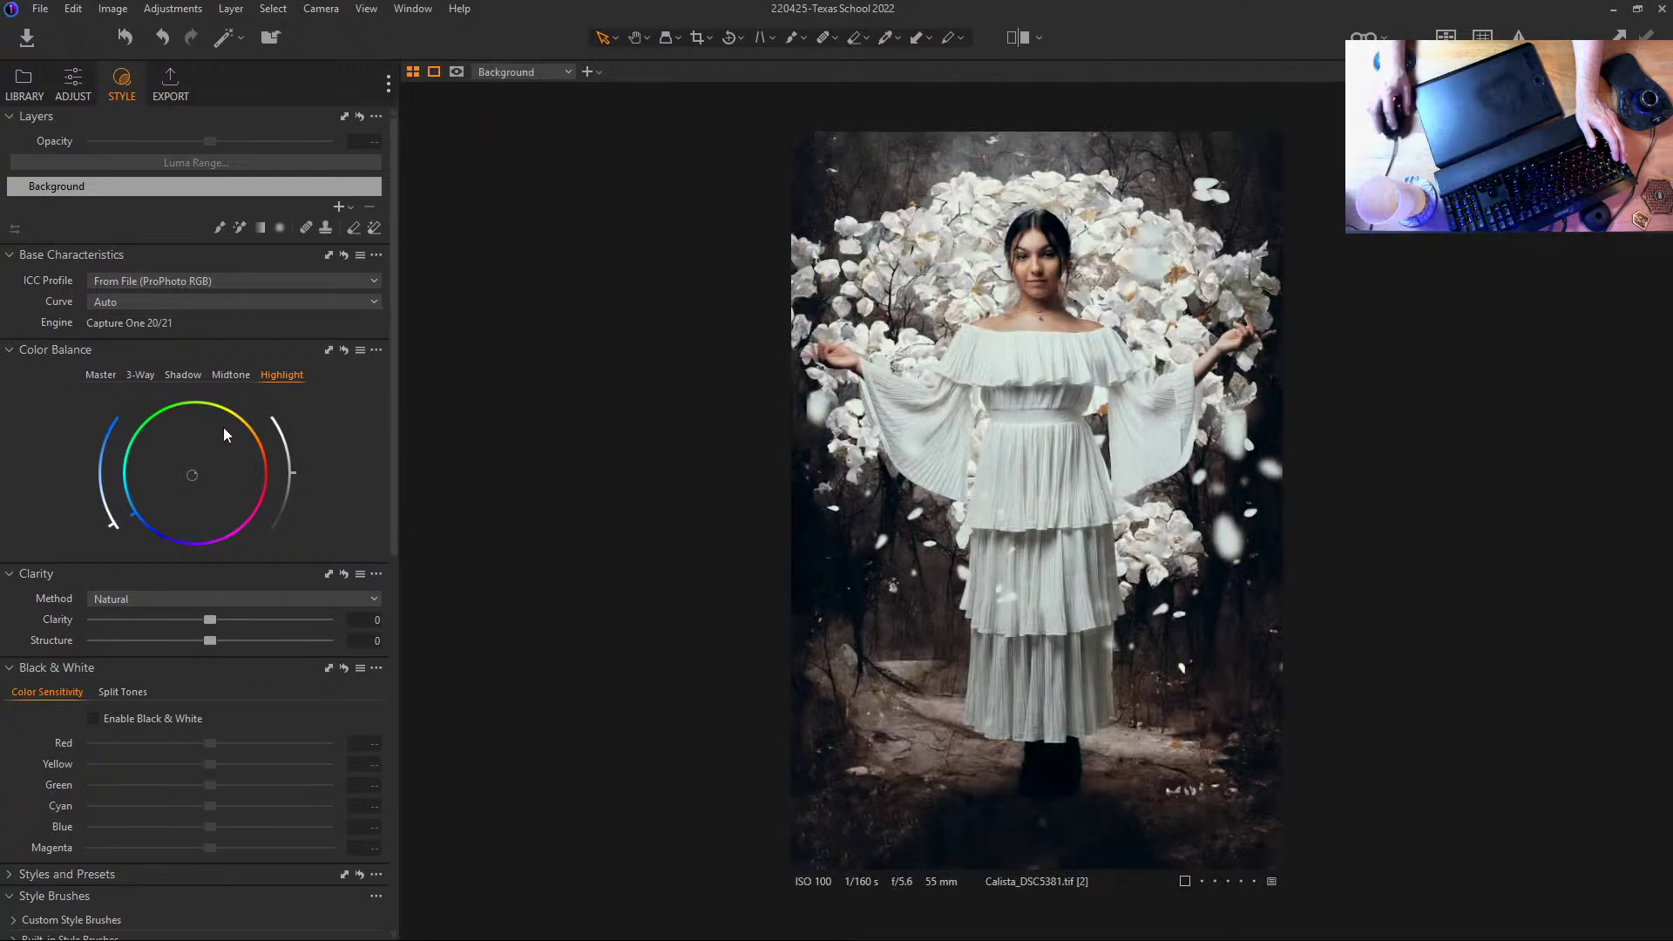
# Step: Tint the clone's shadows orange with Color Balance and compare it side by side with the blue-graded variant
pyautogui.click(167, 375)
pyautogui.moveTo(161, 490); pyautogui.dragTo(225, 461)
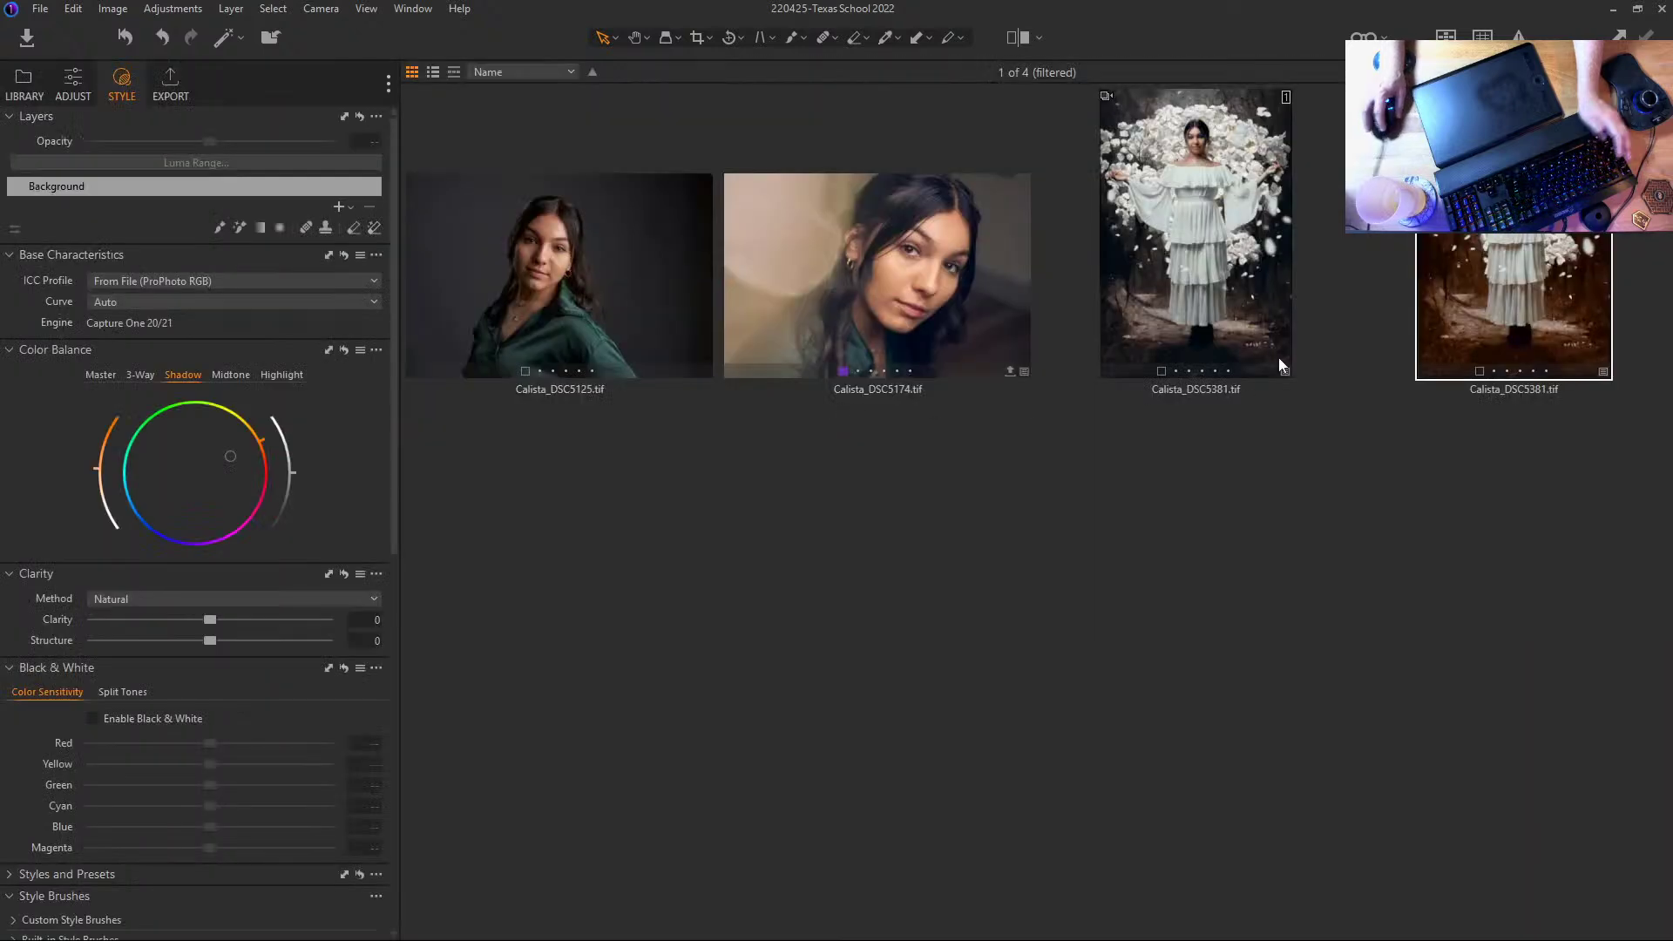
pyautogui.doubleClick(1214, 279)
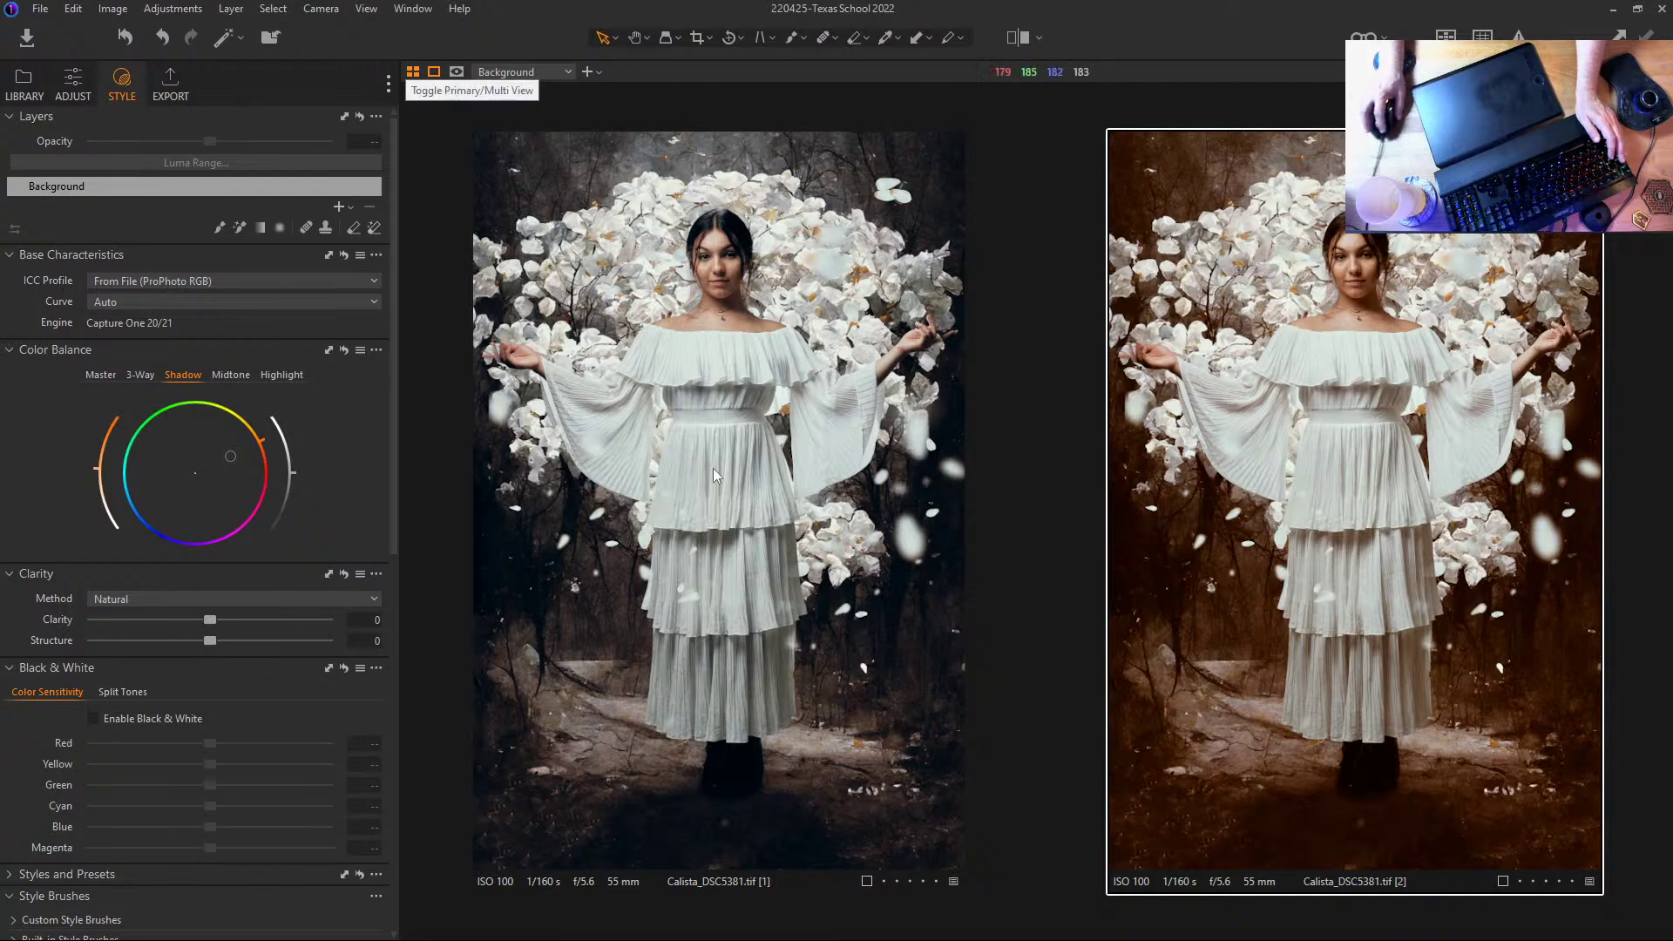
pyautogui.click(787, 427)
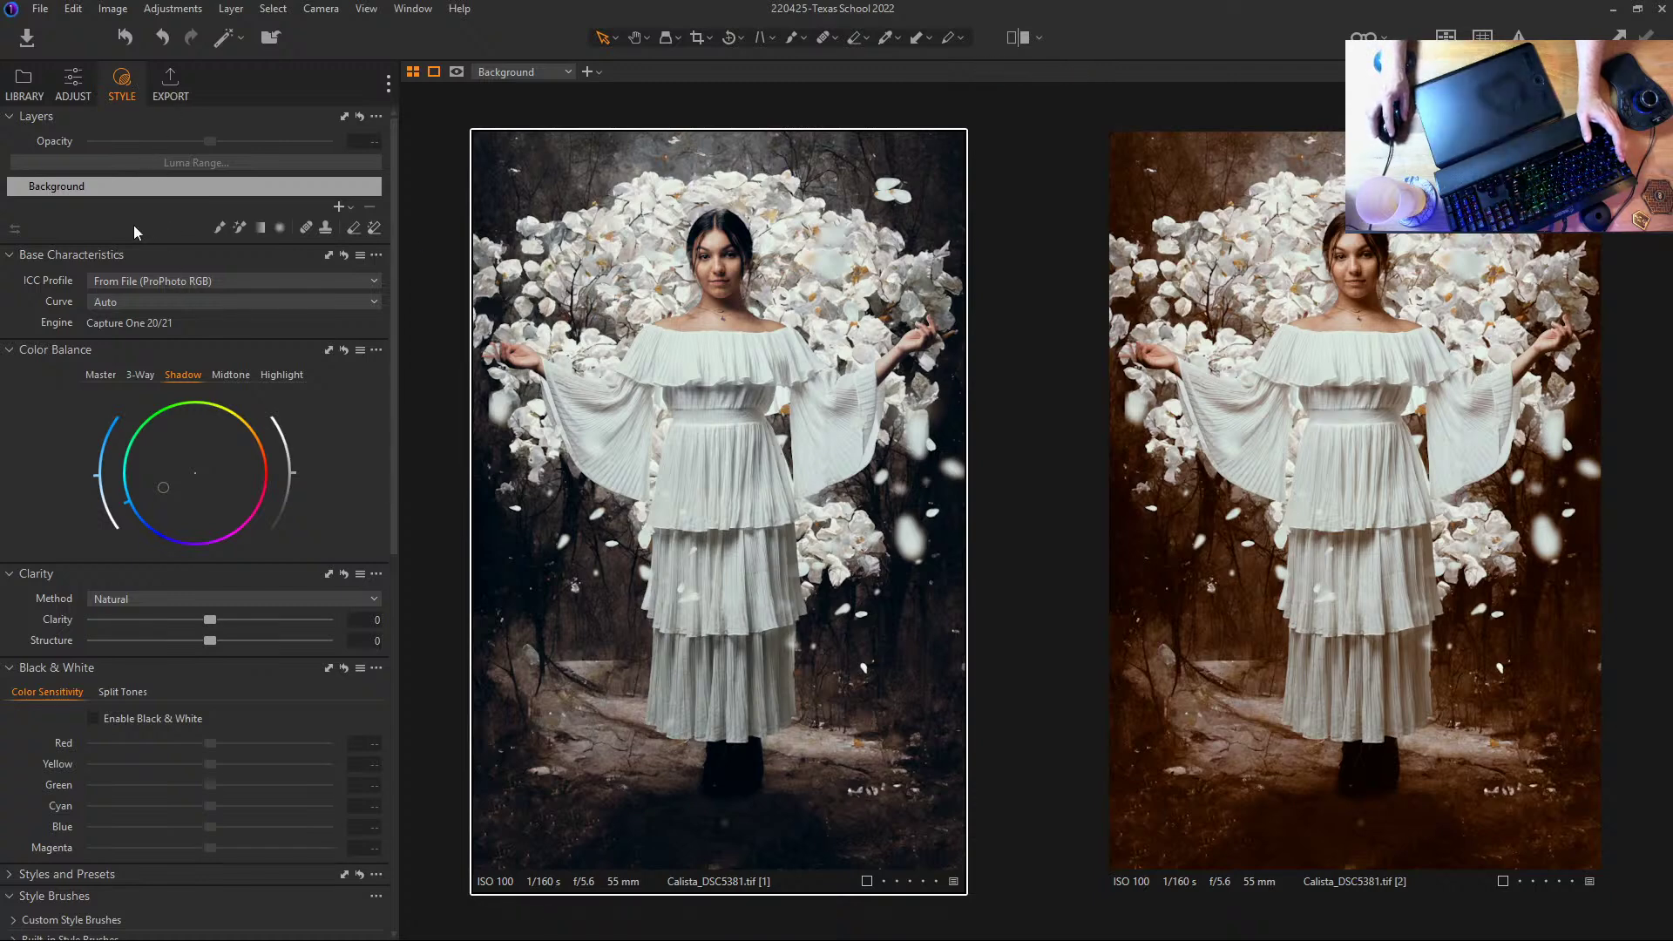
# Step: Collapse the Style Brushes group and expand Styles and Presets to view the available style categories
pyautogui.scroll(-1, 255, 690)
pyautogui.scroll(-3, 254, 683)
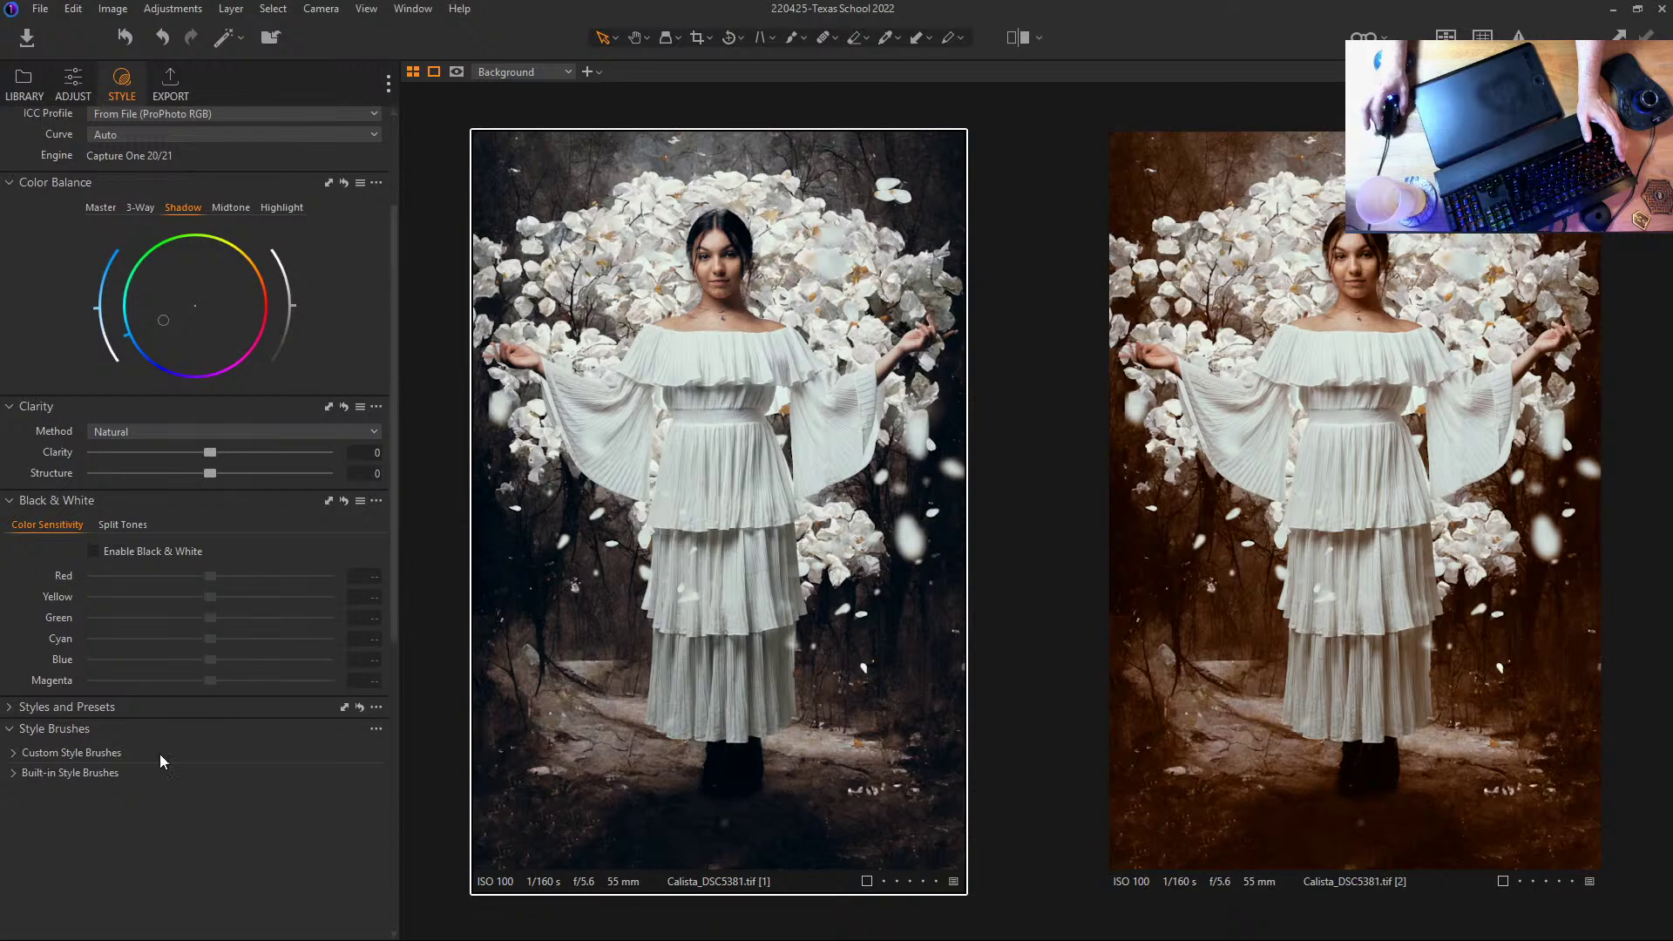
pyautogui.click(11, 729)
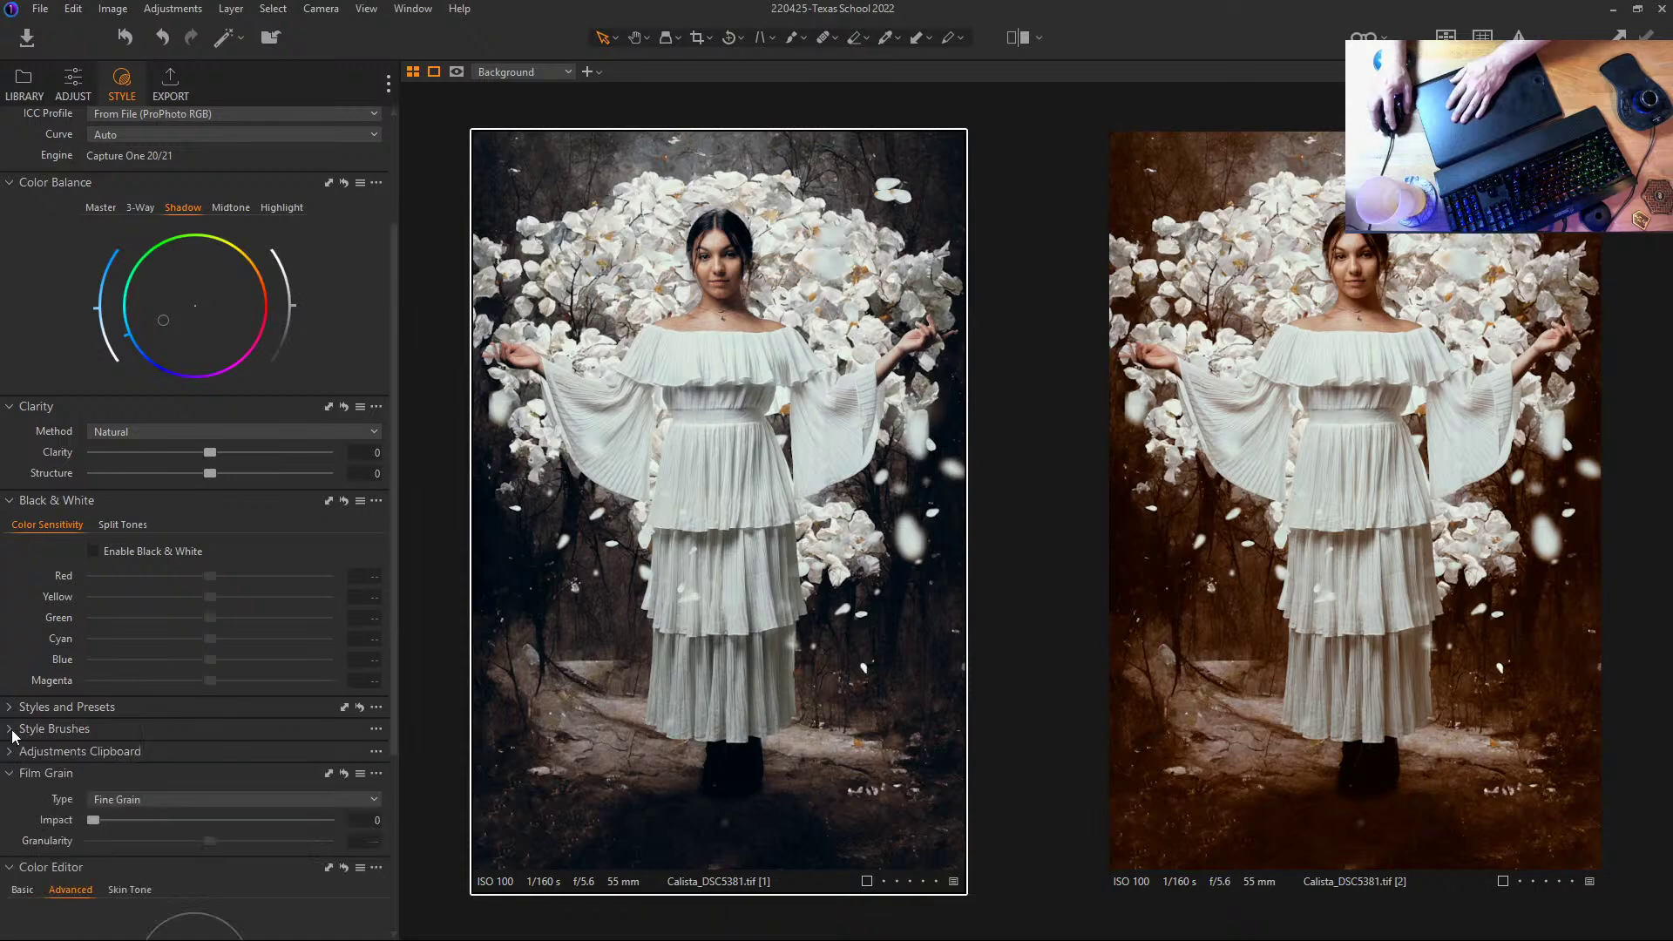
pyautogui.click(11, 708)
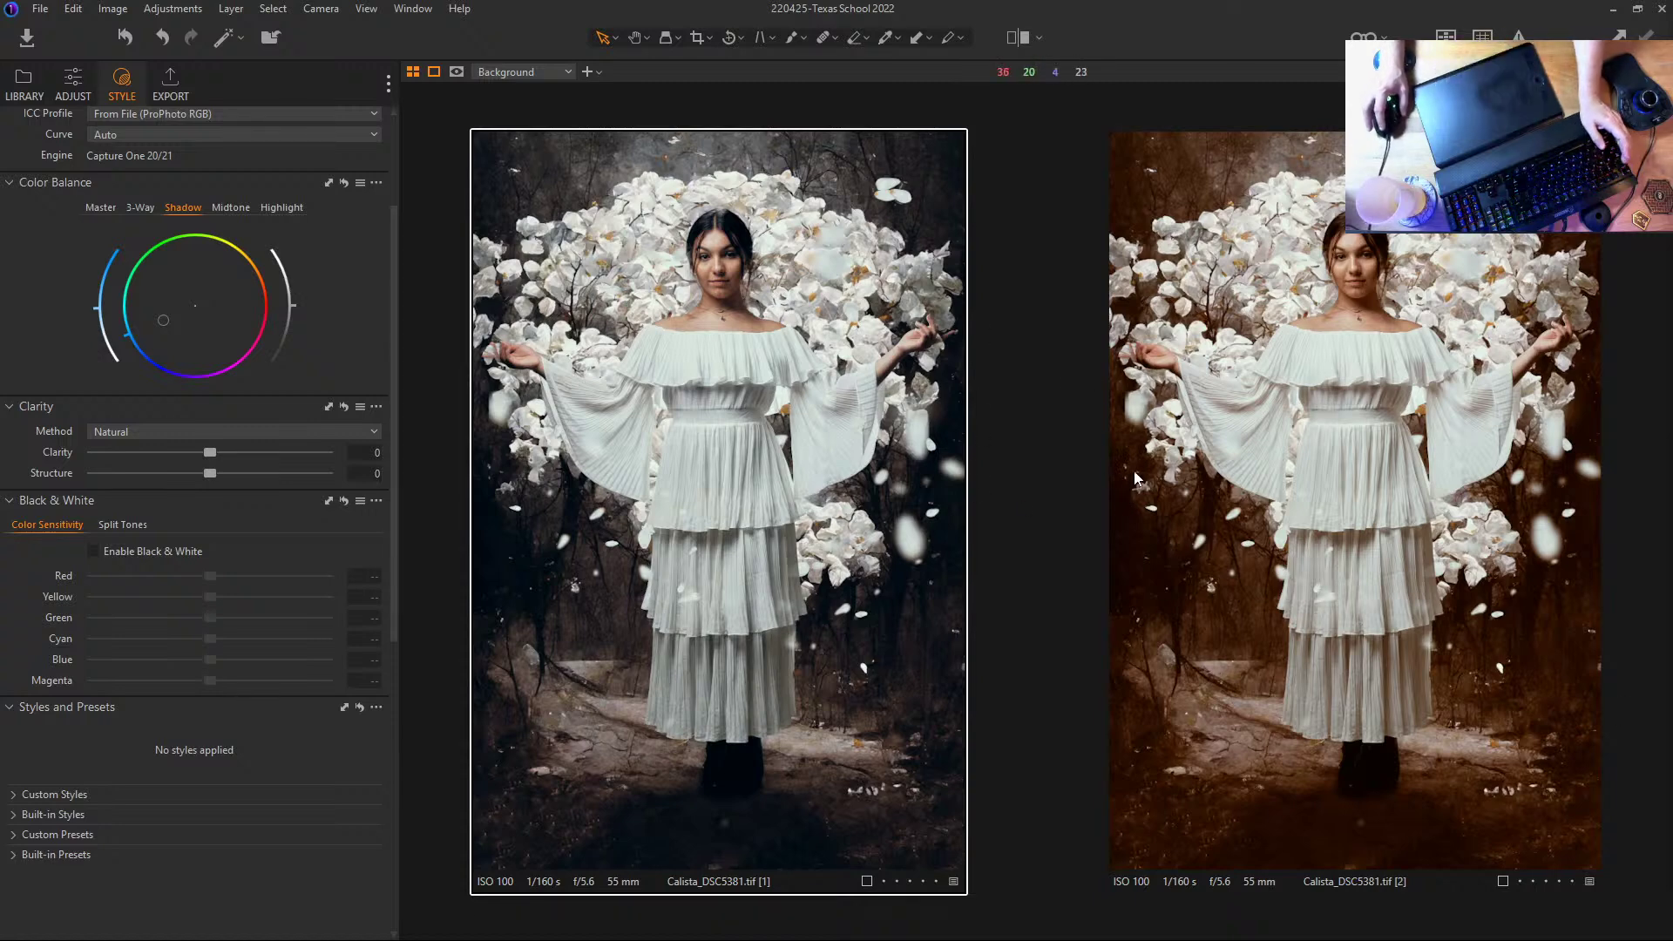
# Step: Delete the orange-tinted clone of the DSC5381 composite, leaving the blue-graded variant
pyautogui.press('g')
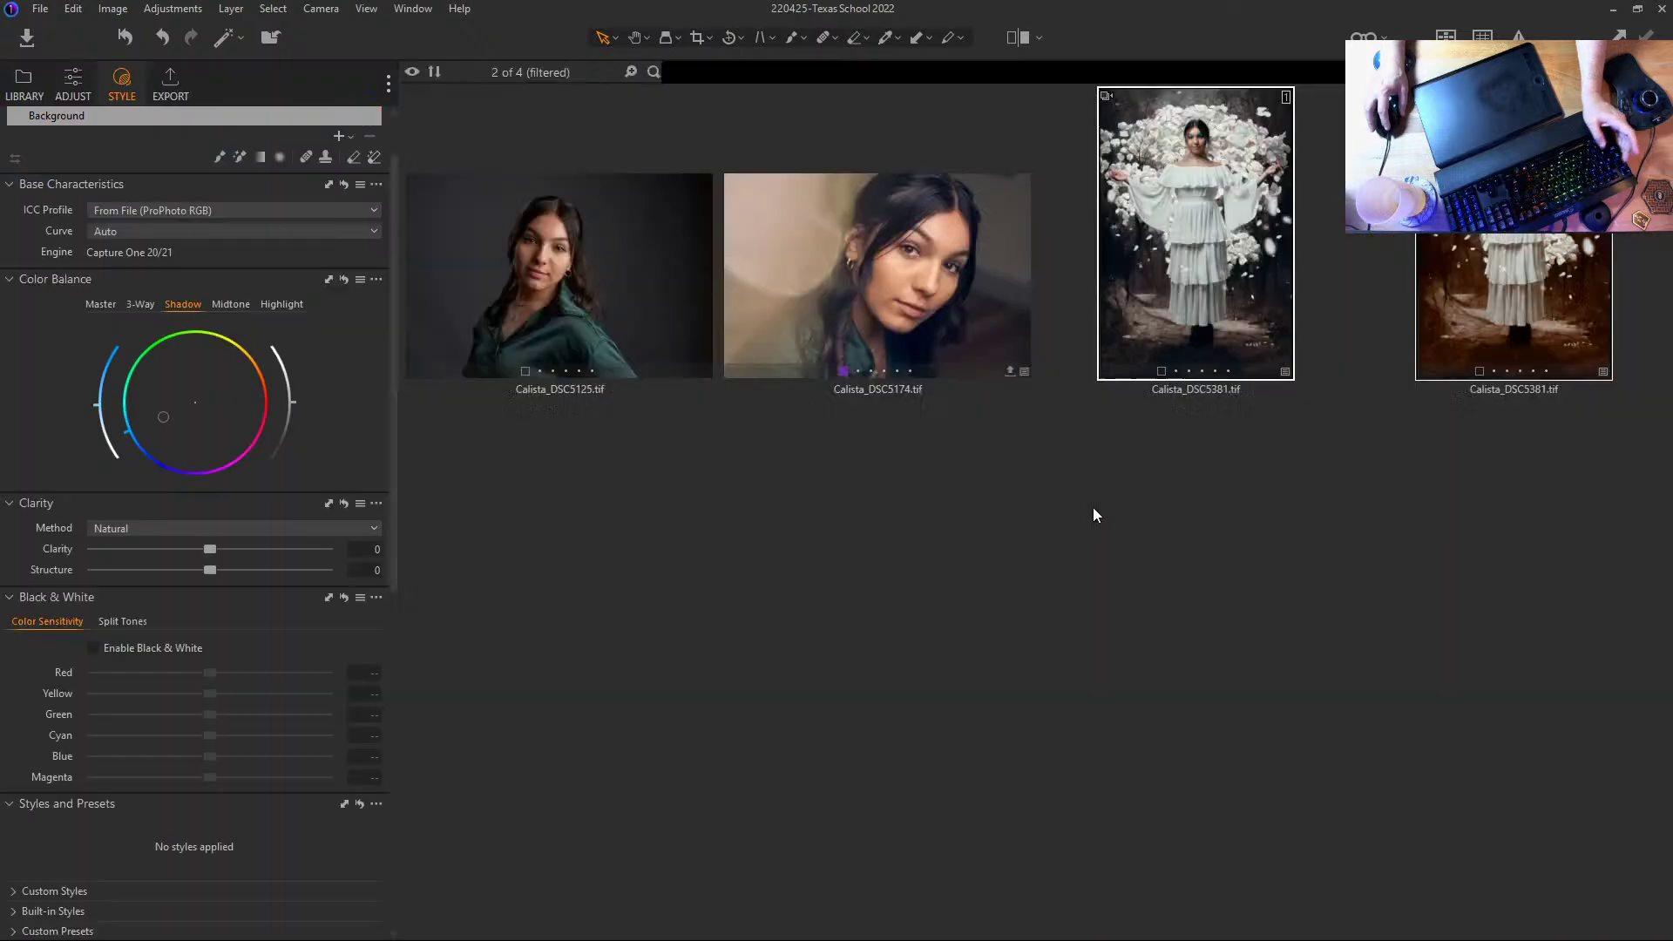
pyautogui.click(1319, 377)
pyautogui.click(1230, 405)
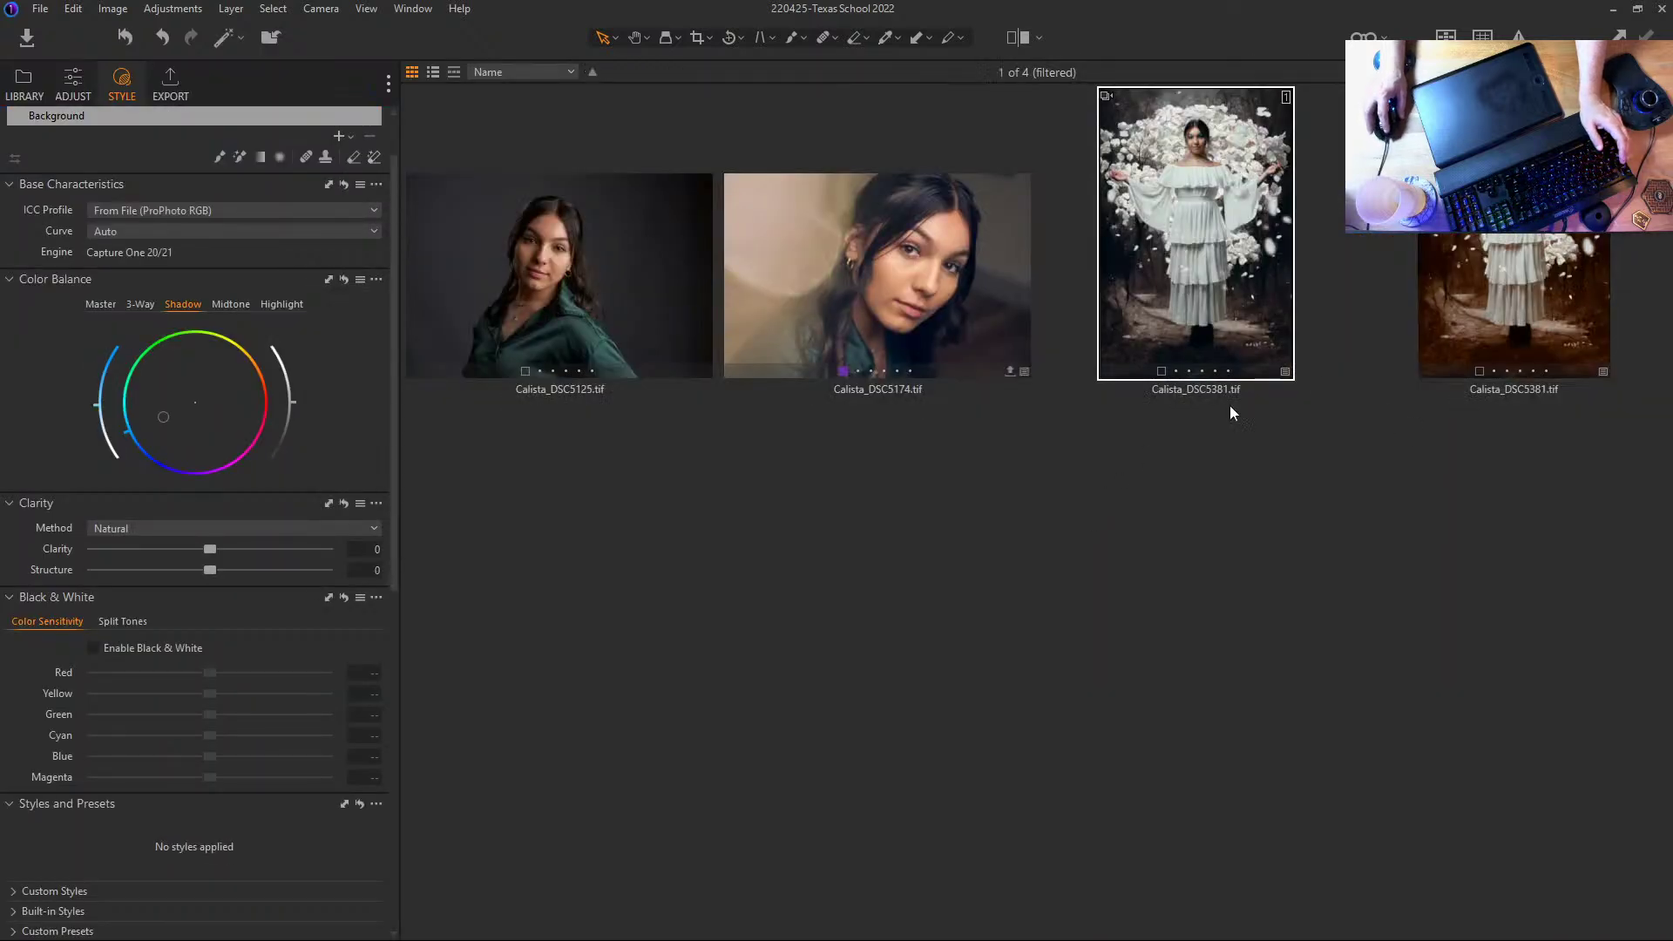
pyautogui.click(1535, 321)
pyautogui.press('Delete')
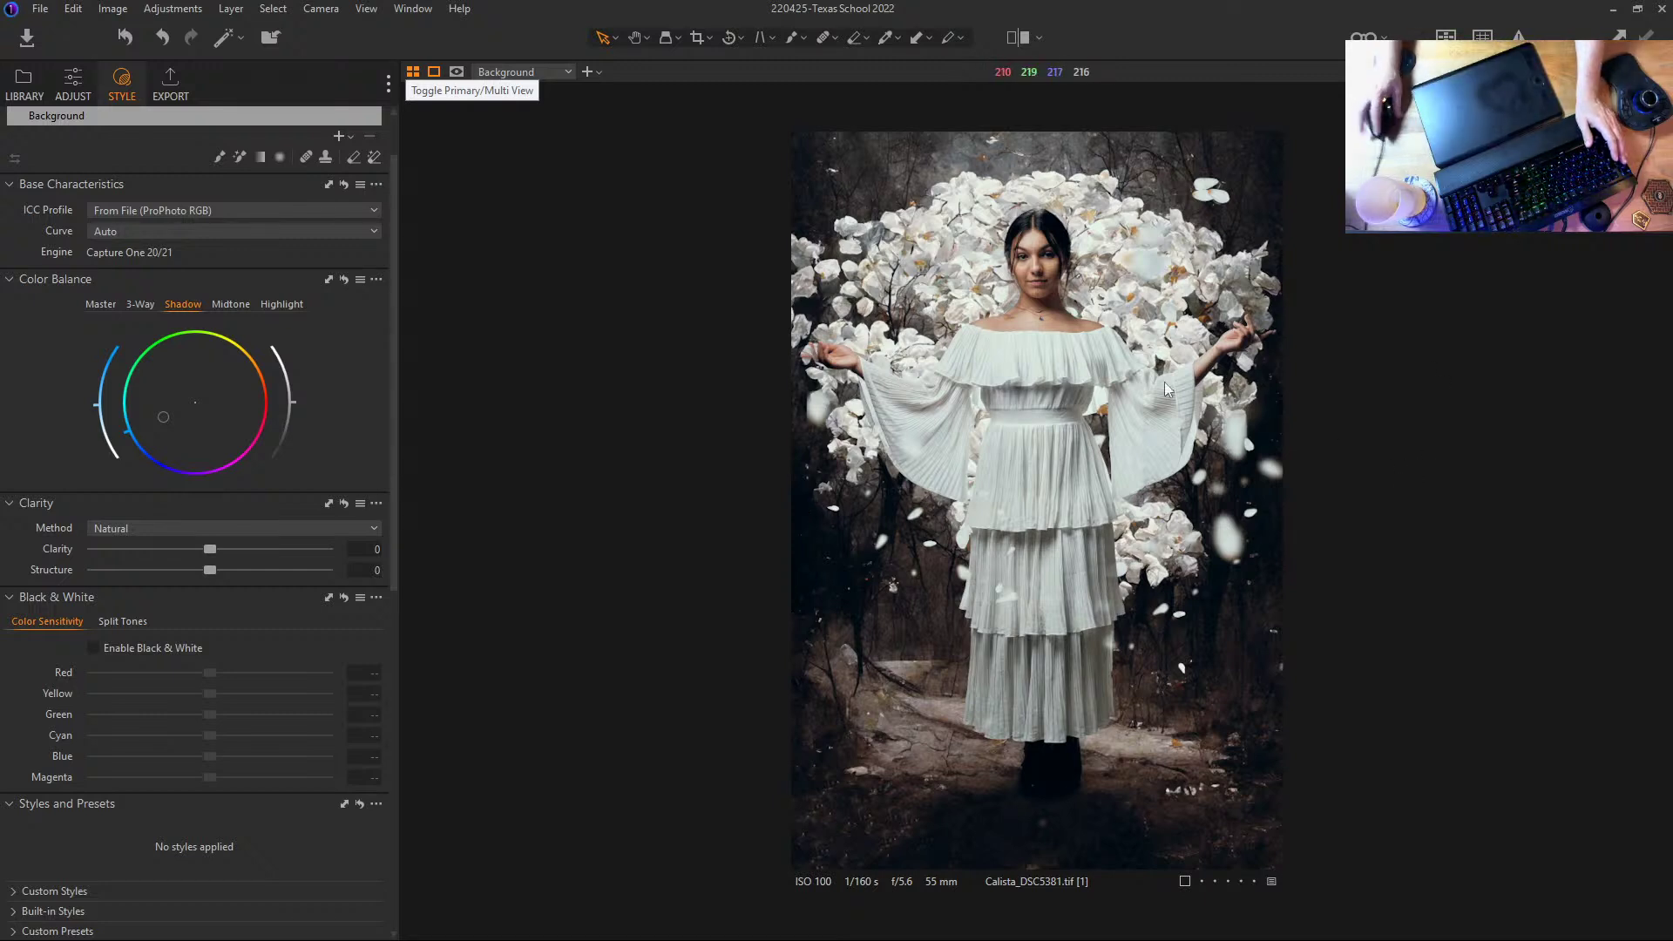
# Step: Examine the face, hair edges, shoulders and surrounding flowers of the blue-graded variant at high magnification, ending with the whole image fitted
pyautogui.press('z')
pyautogui.click(1039, 277)
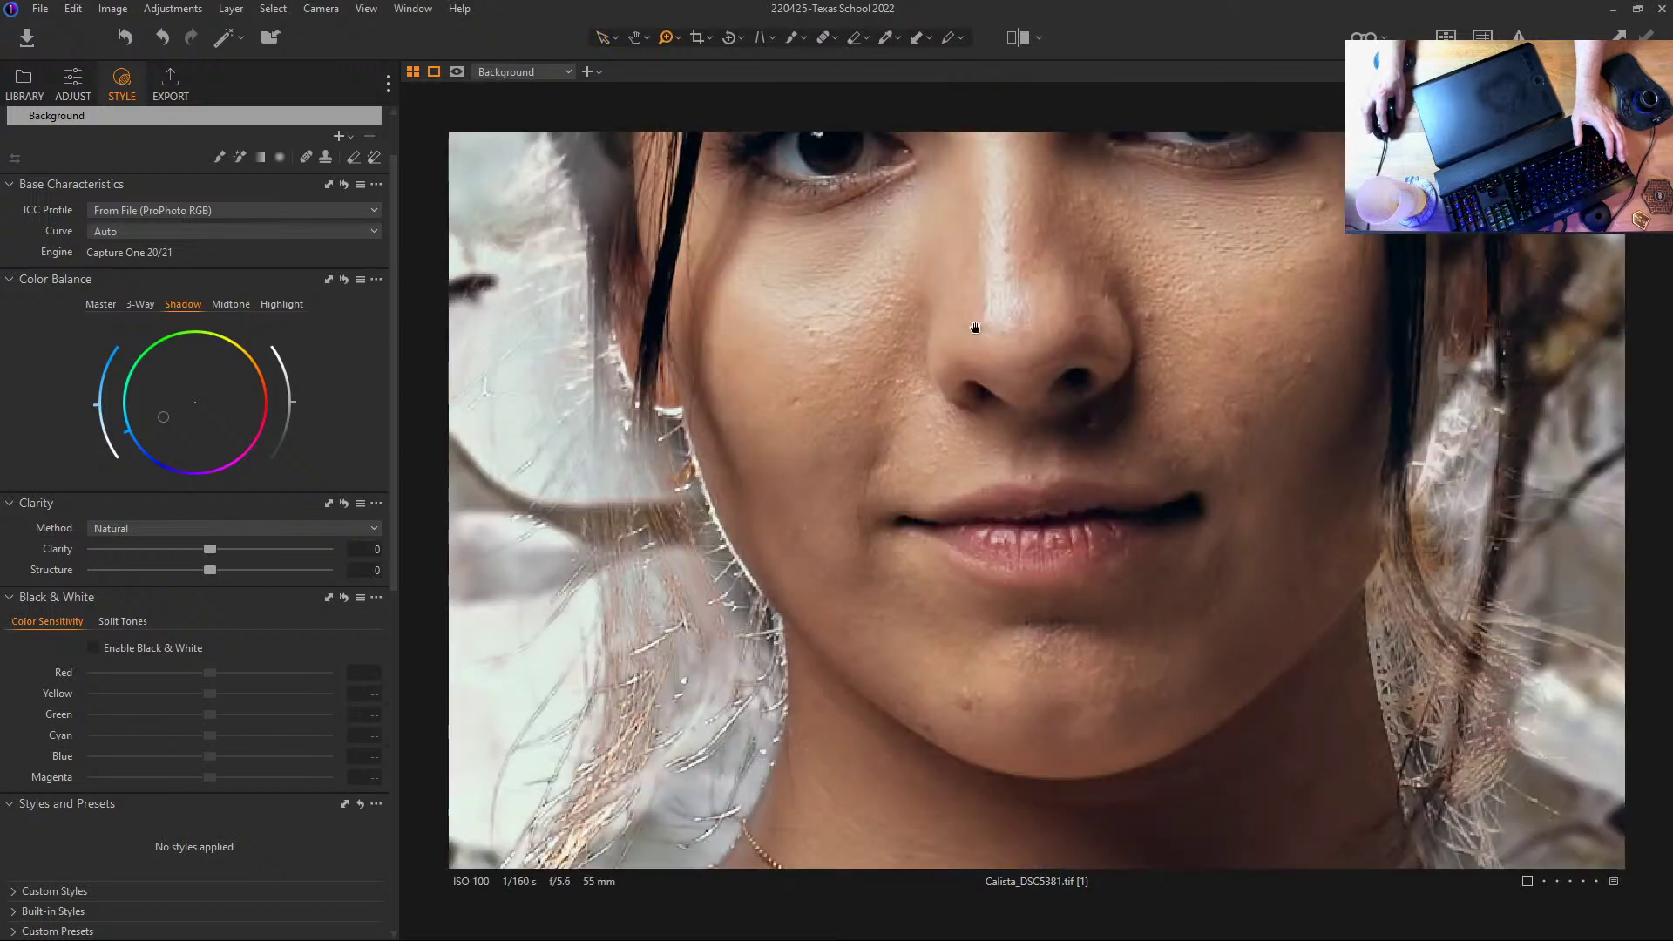
pyautogui.moveTo(975, 326); pyautogui.dragTo(1268, 582)
pyautogui.moveTo(1255, 332); pyautogui.dragTo(1243, 436)
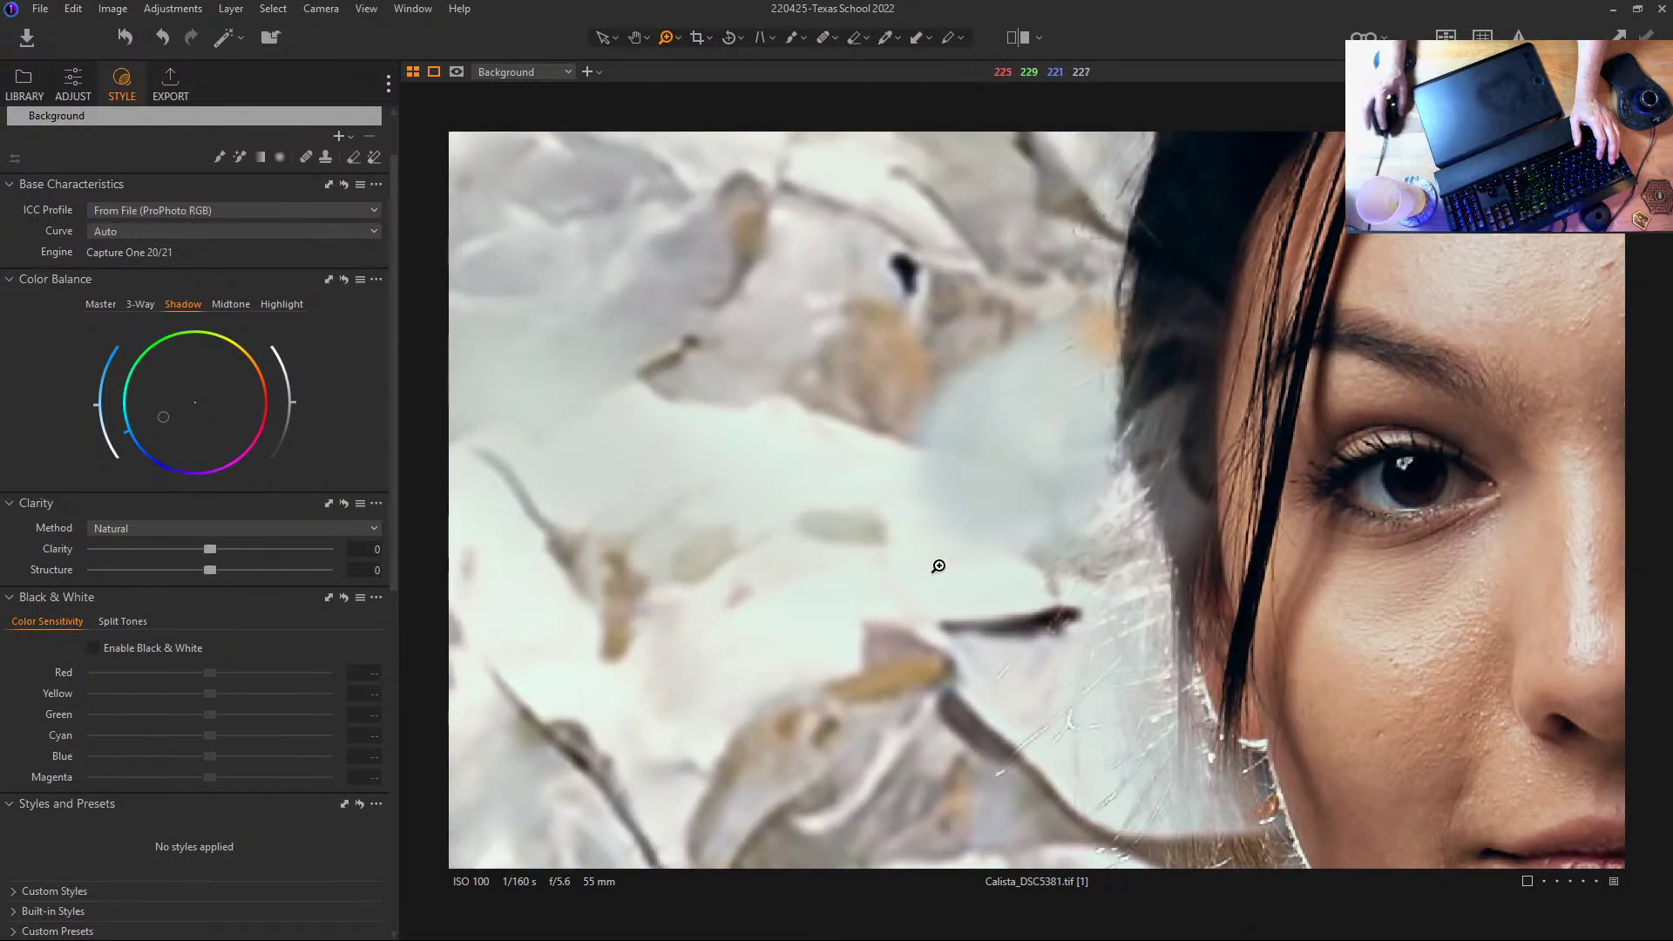
pyautogui.moveTo(960, 665); pyautogui.dragTo(1031, 372)
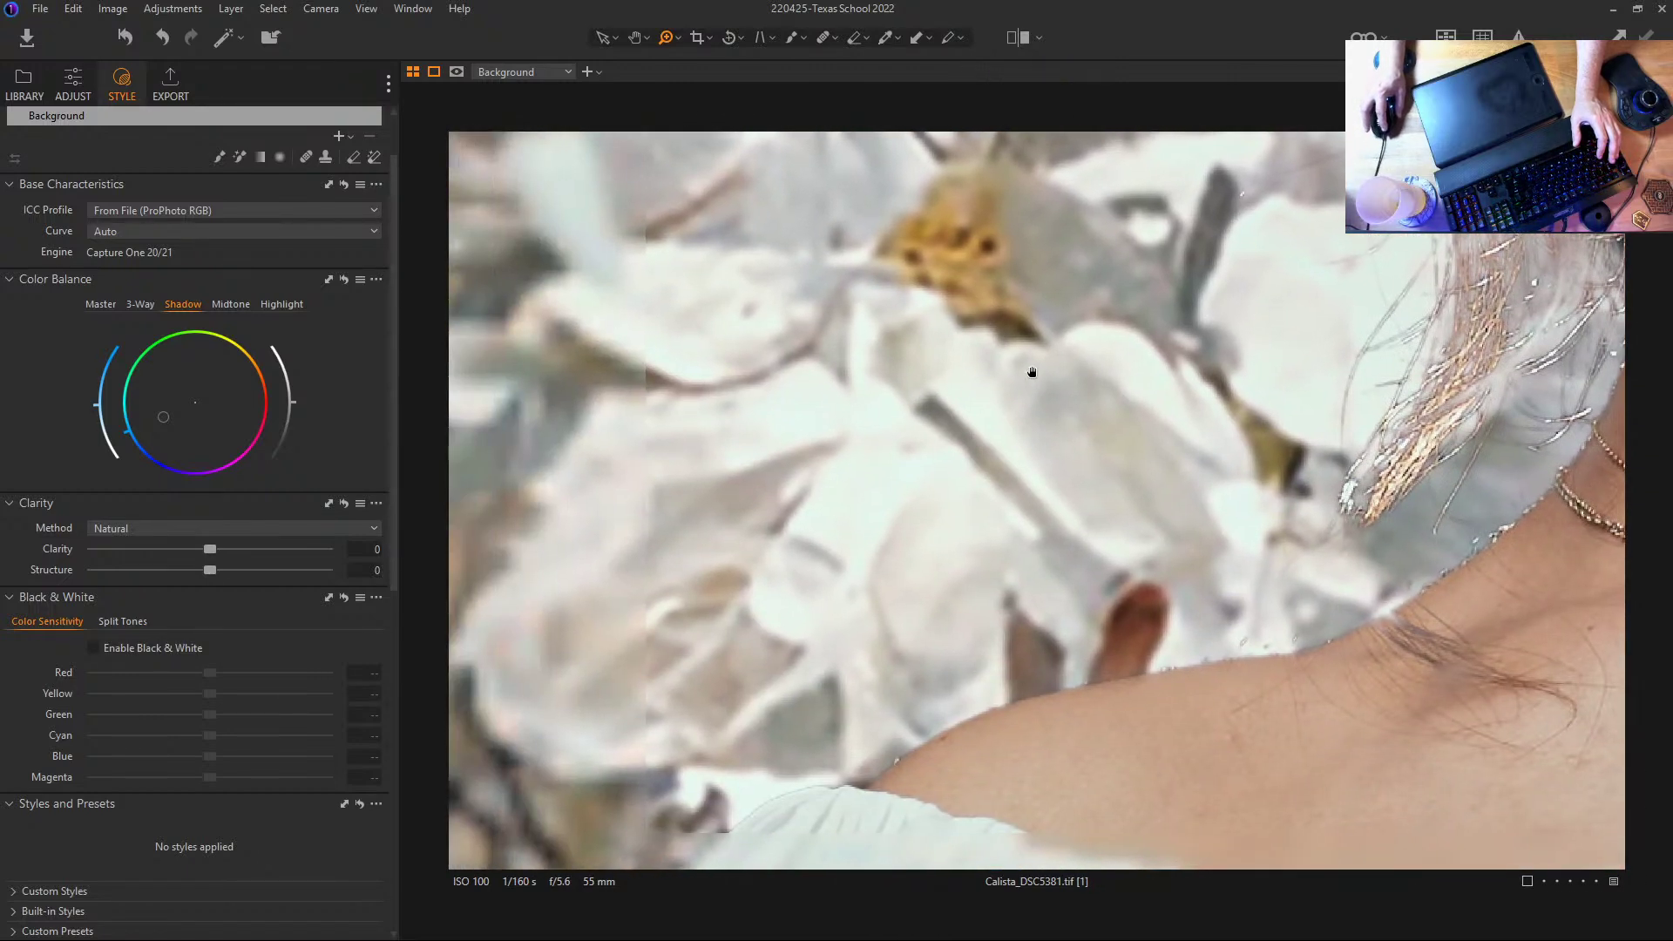
pyautogui.moveTo(911, 325); pyautogui.dragTo(929, 404)
pyautogui.scroll(-2, 1072, 359)
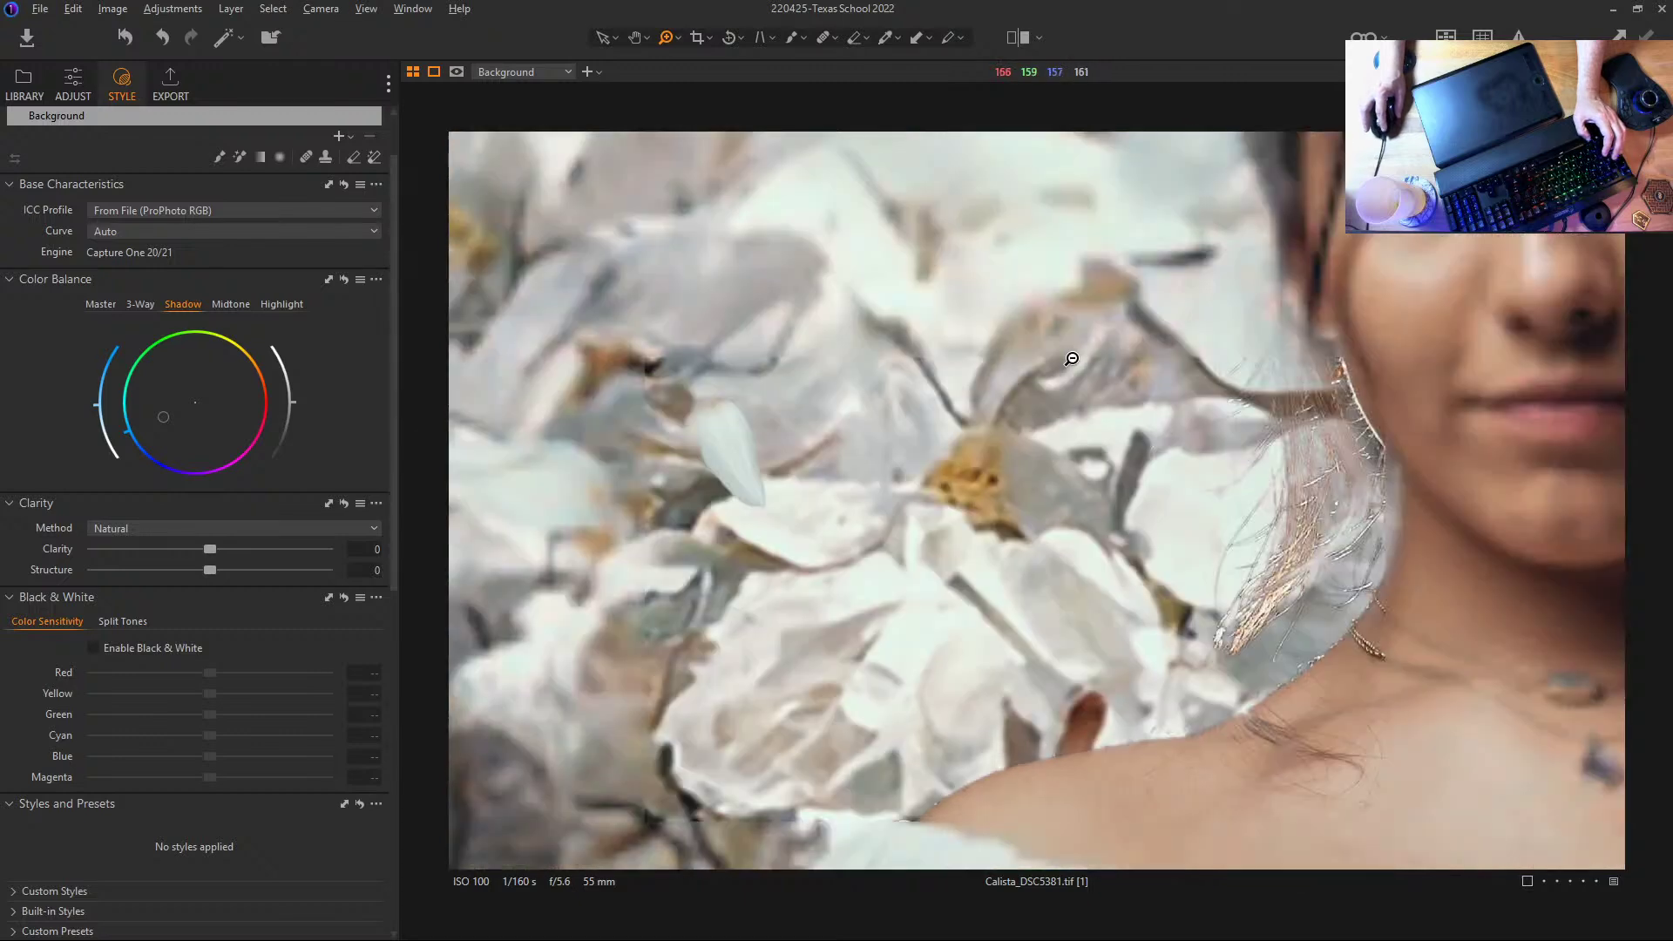
pyautogui.scroll(-2, 1058, 429)
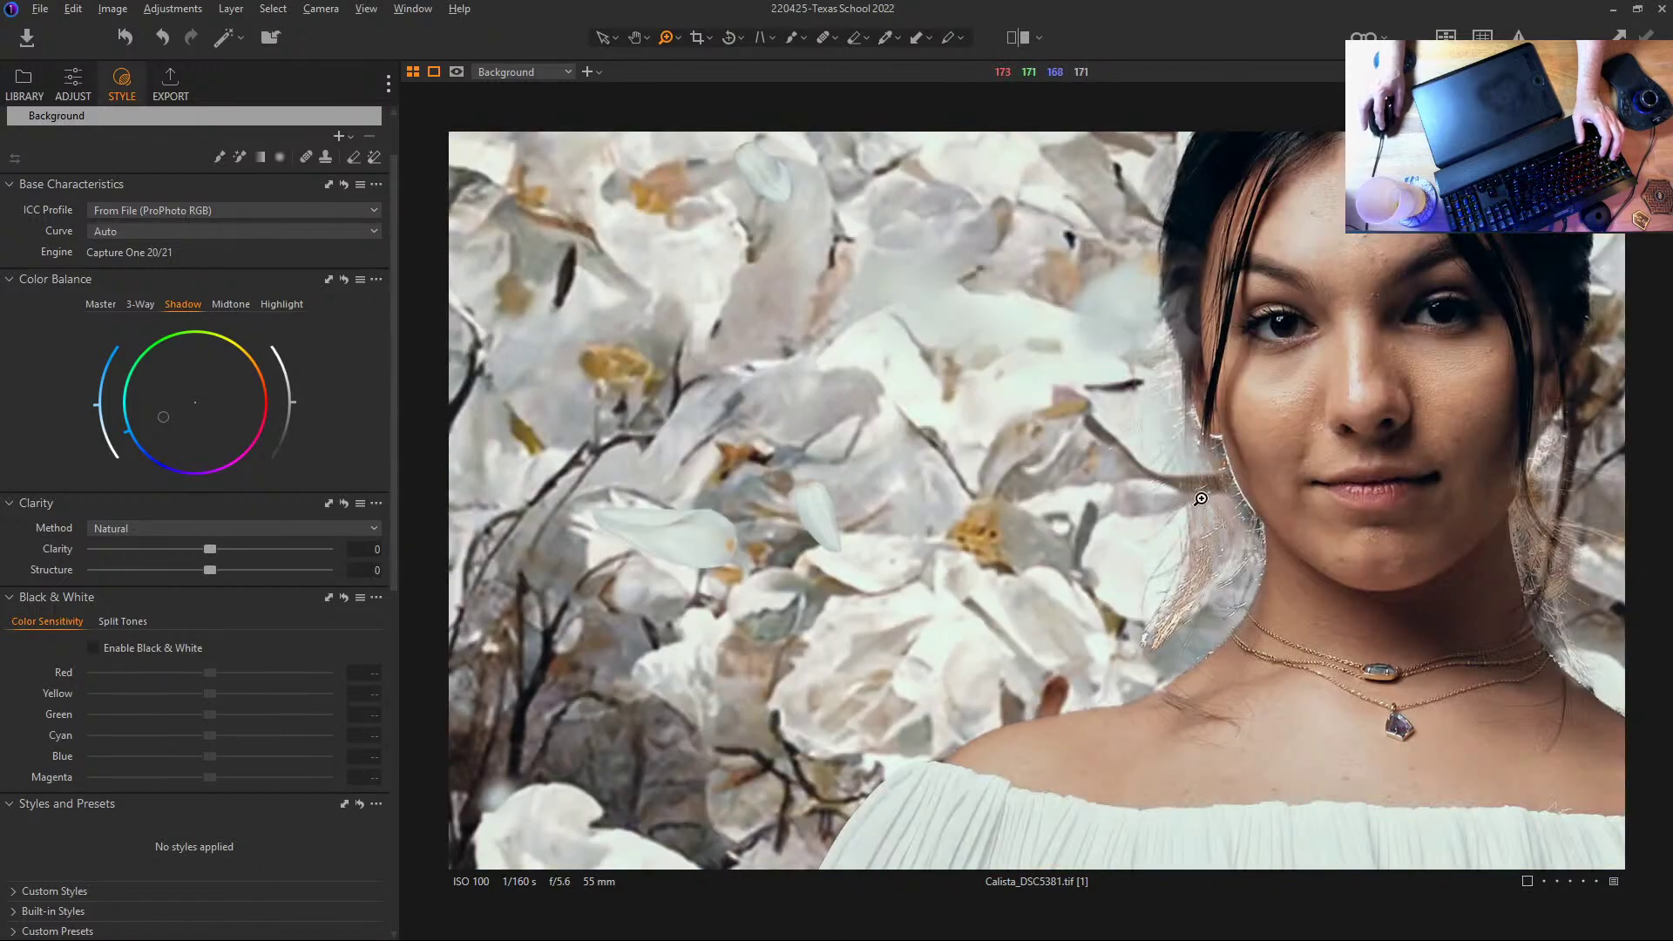
pyautogui.moveTo(1346, 468); pyautogui.dragTo(767, 439)
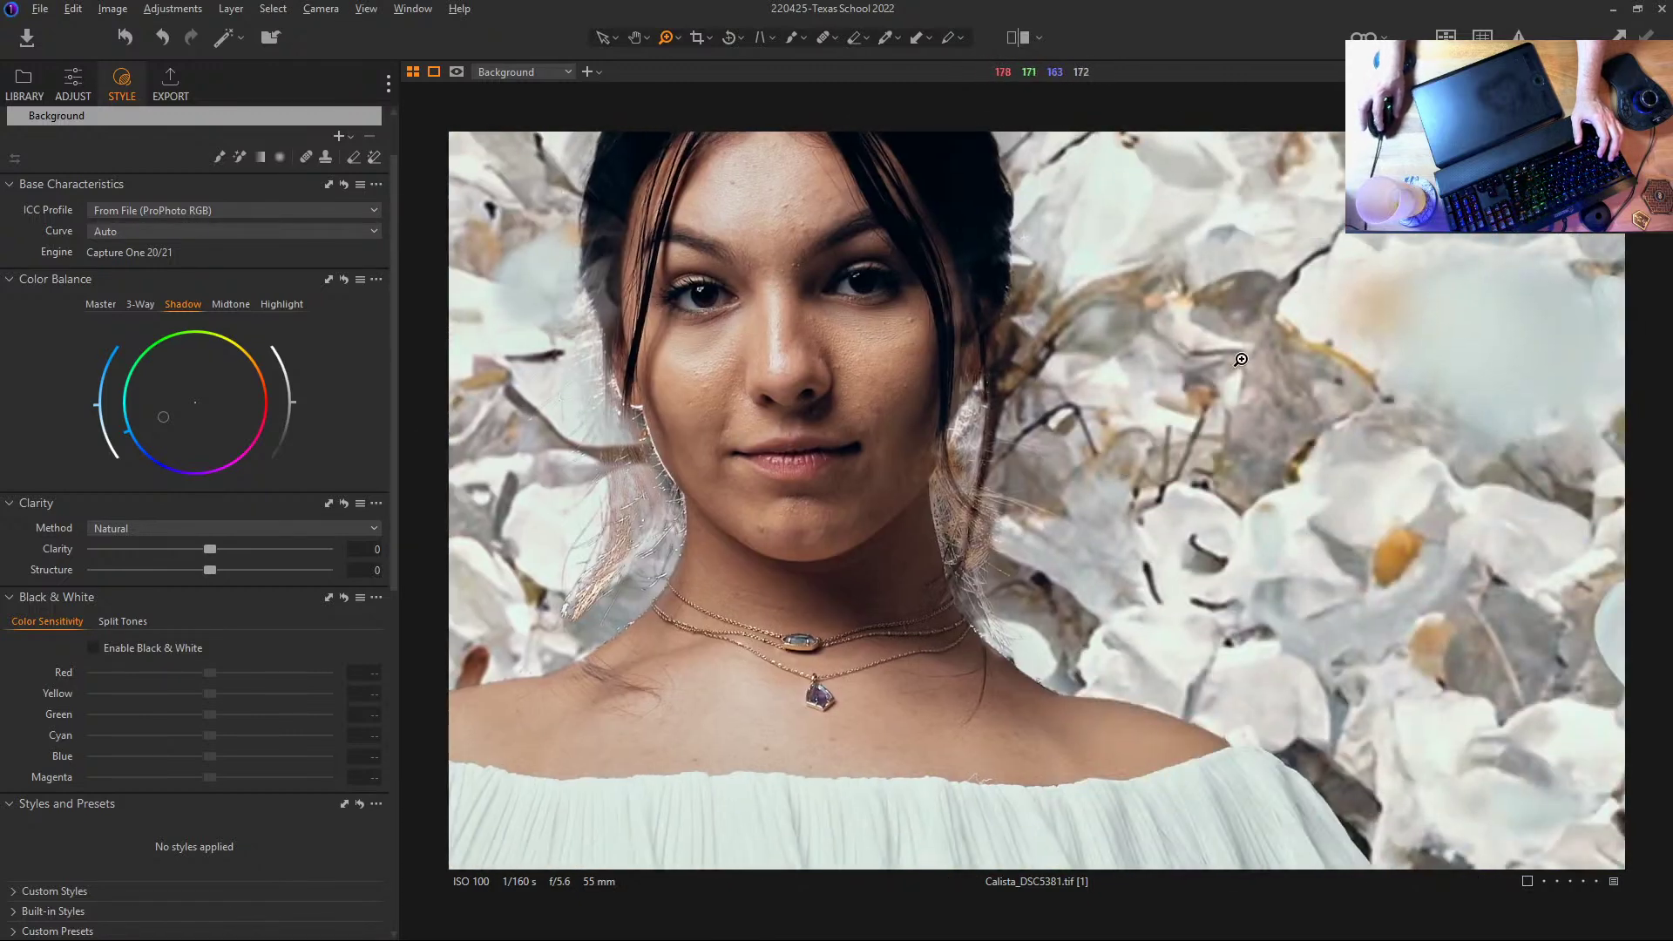
pyautogui.moveTo(1315, 470); pyautogui.dragTo(1143, 547)
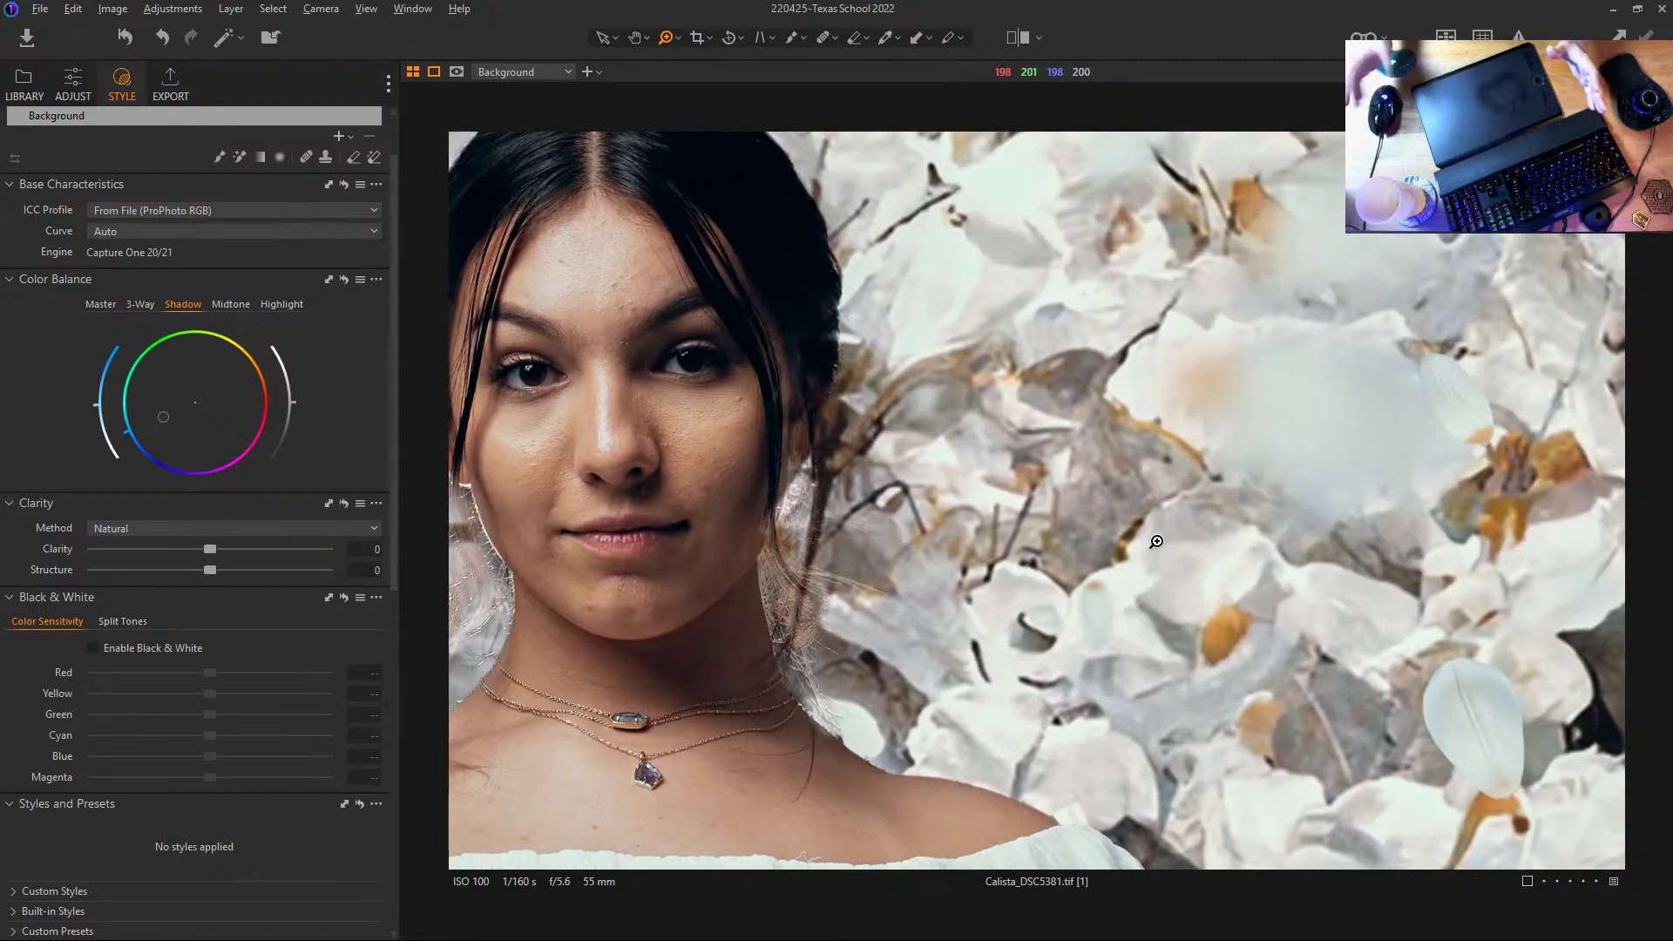
pyautogui.hotkey('ctrl', '0')
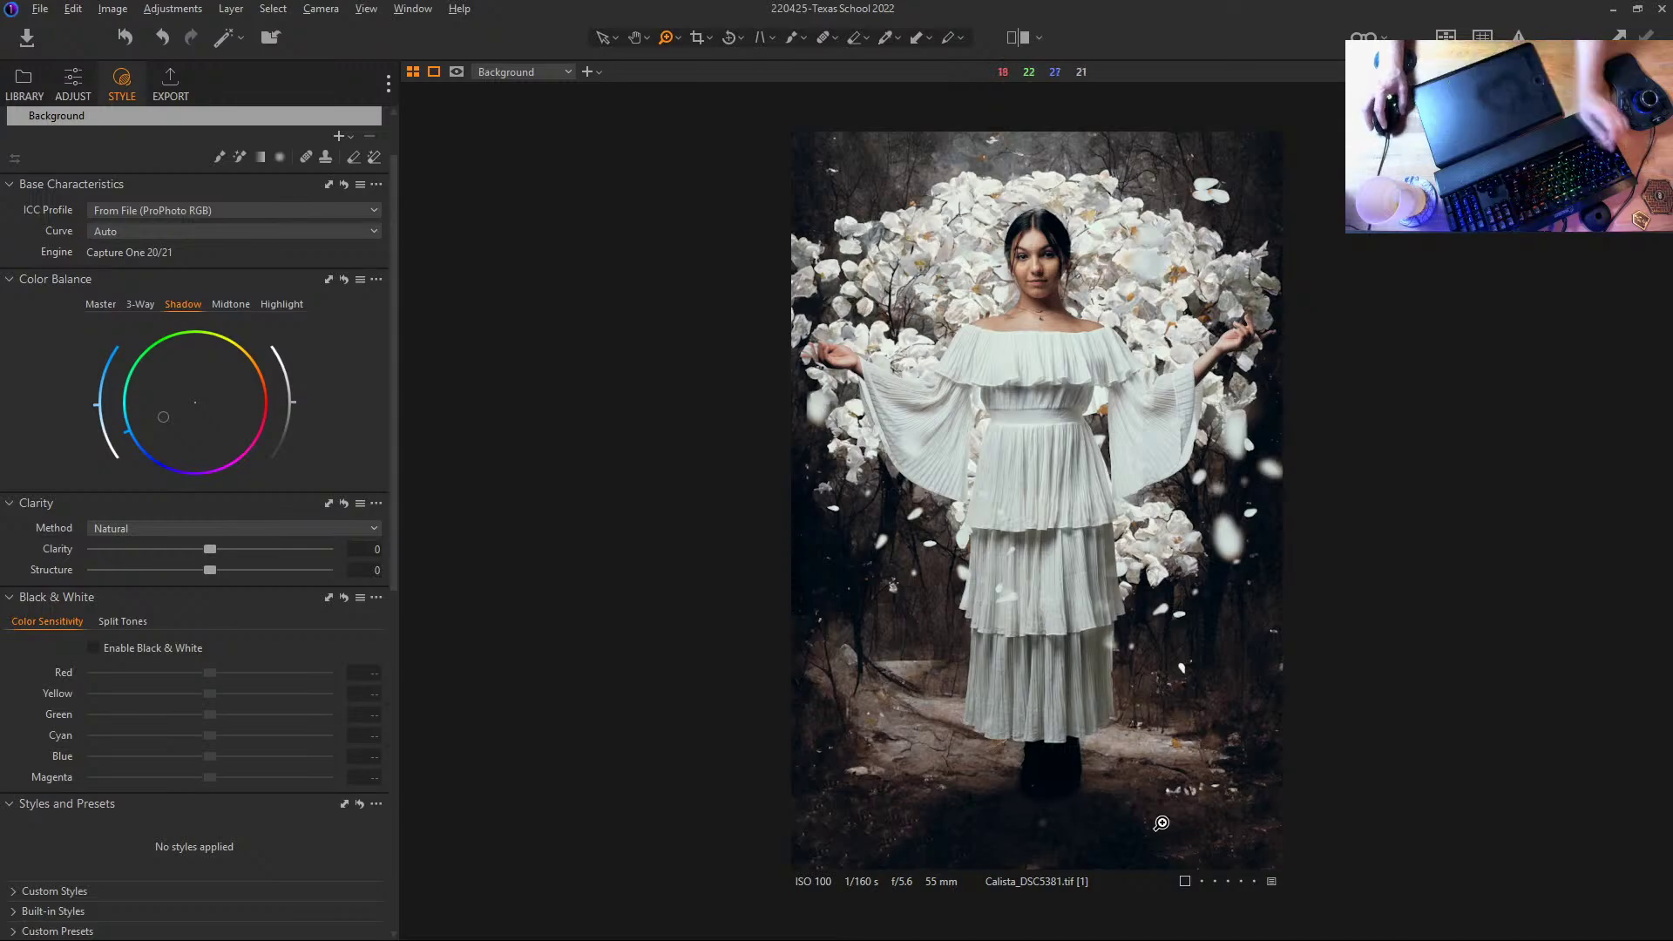
# Step: Switch to Photoshop and brush white onto the forest layer's mask at the bottom centre edge of the image
pyautogui.hotkey('alt', 'Tab')
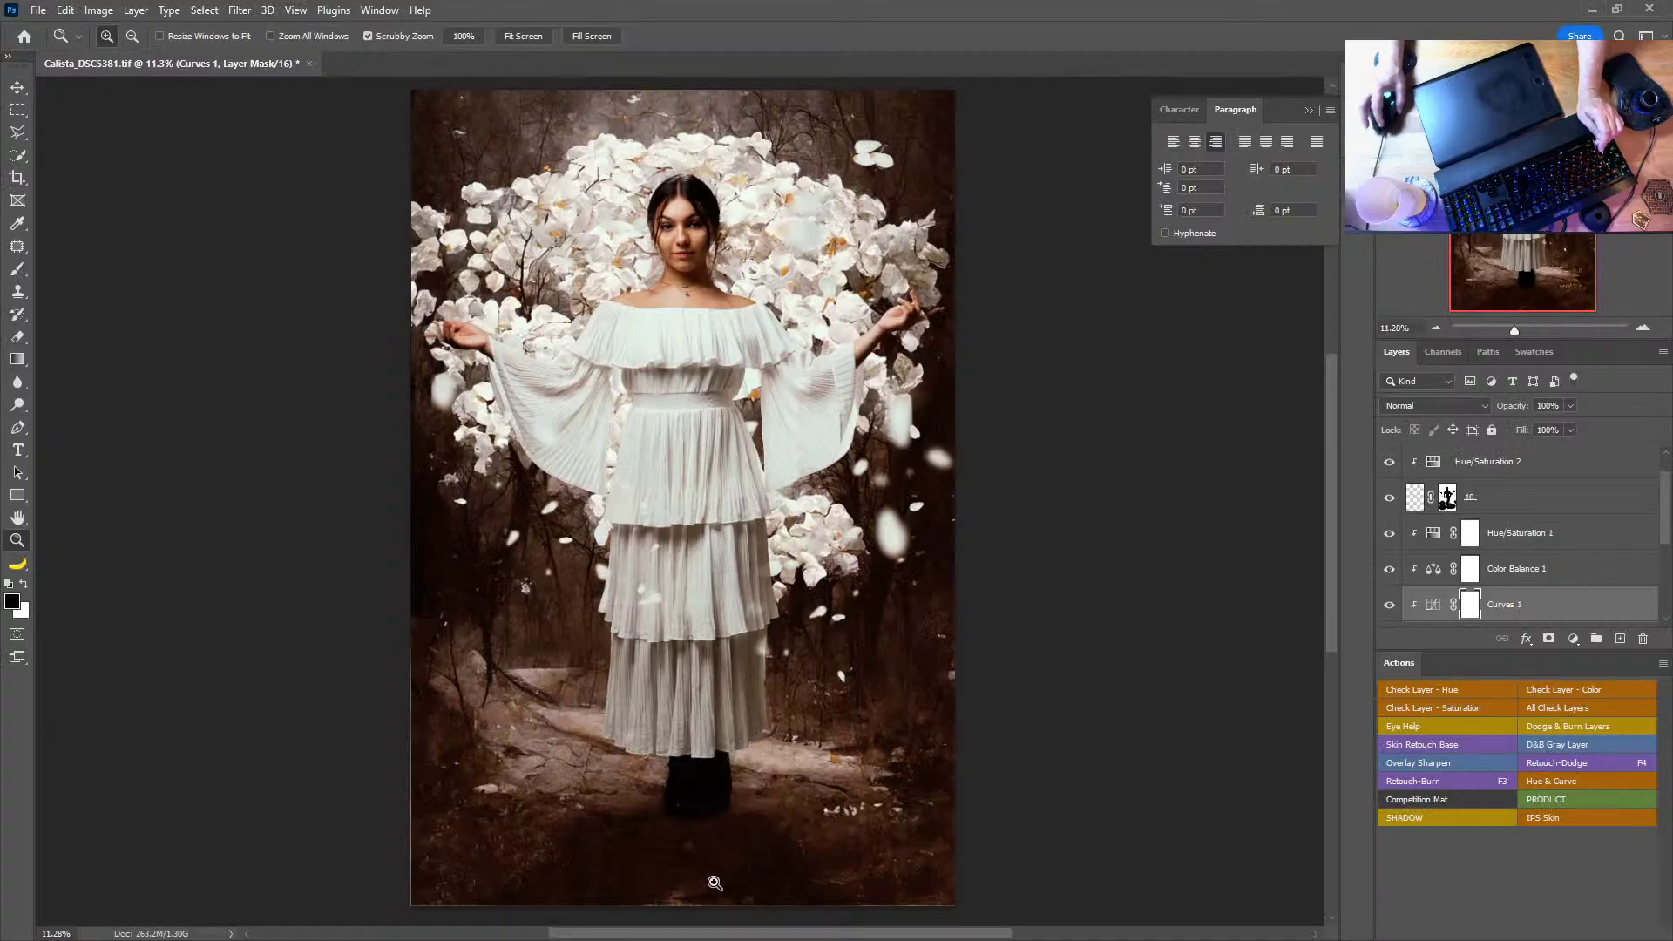
pyautogui.click(1446, 503)
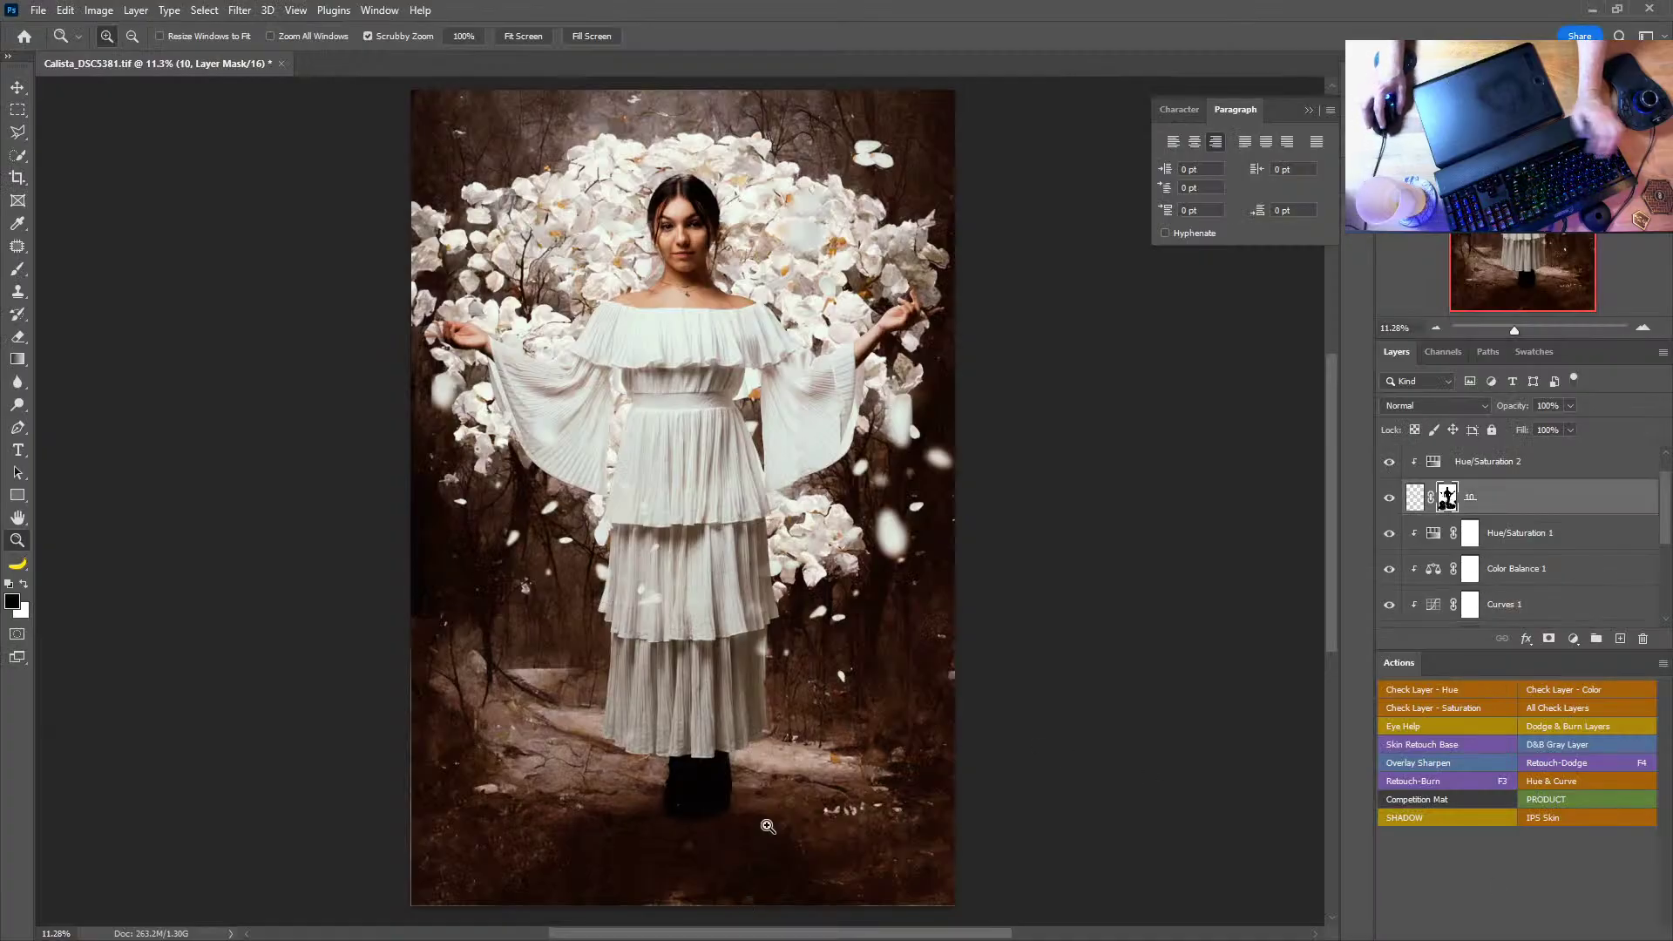
pyautogui.press('b')
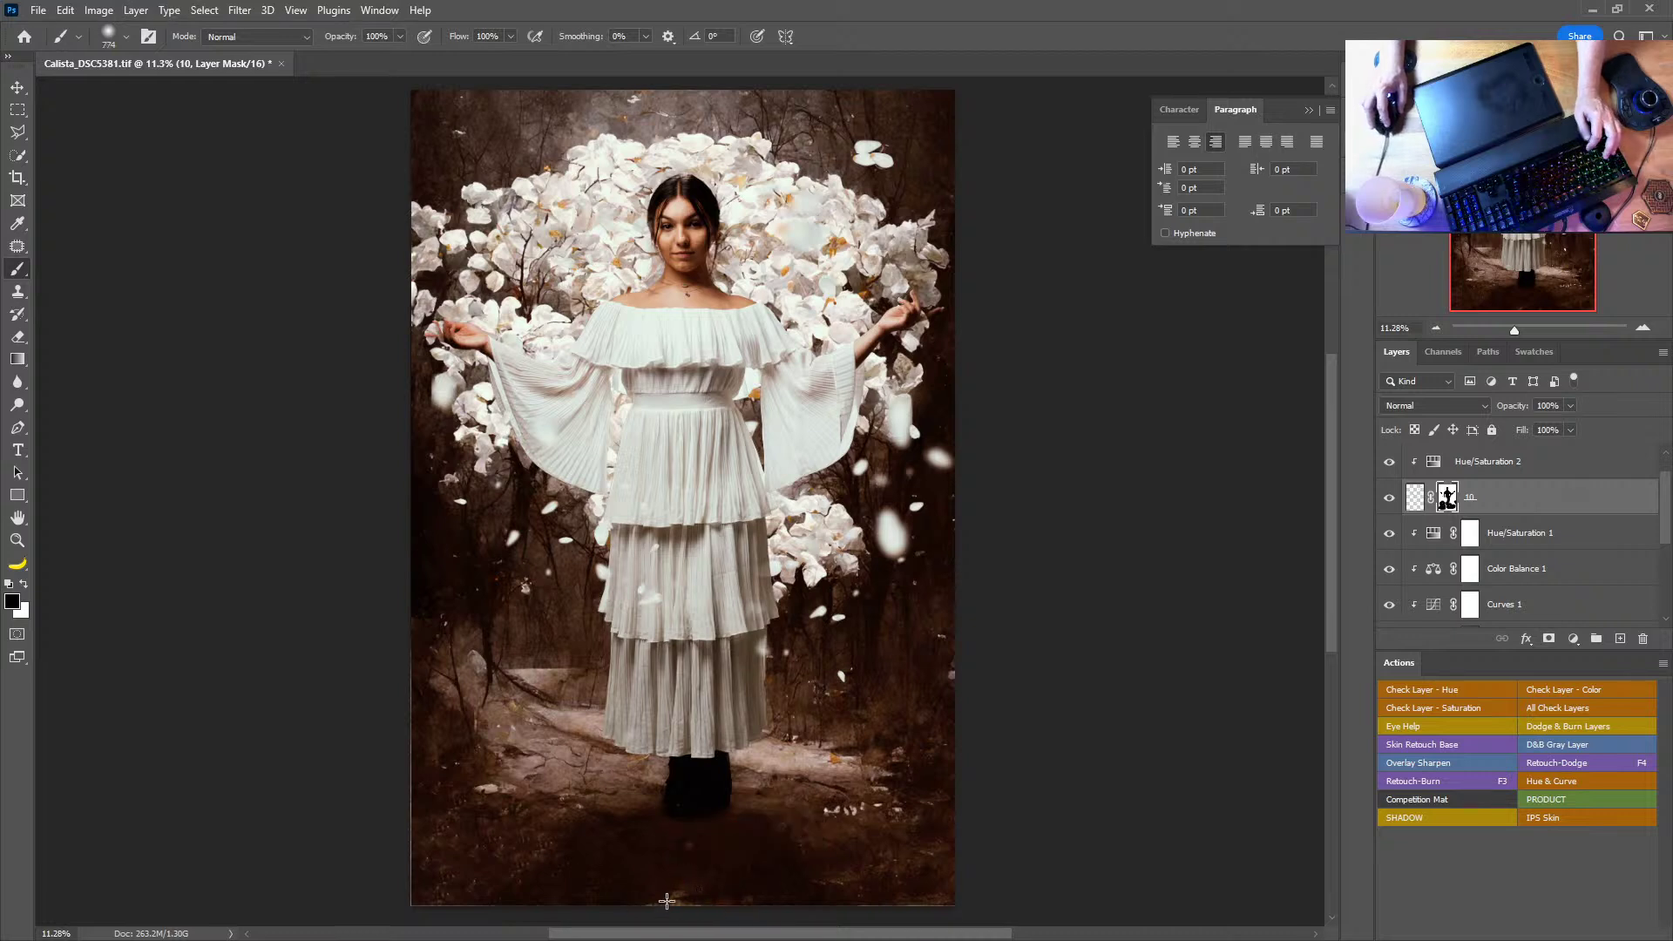
pyautogui.scroll(-5, 1509, 561)
pyautogui.click(1447, 539)
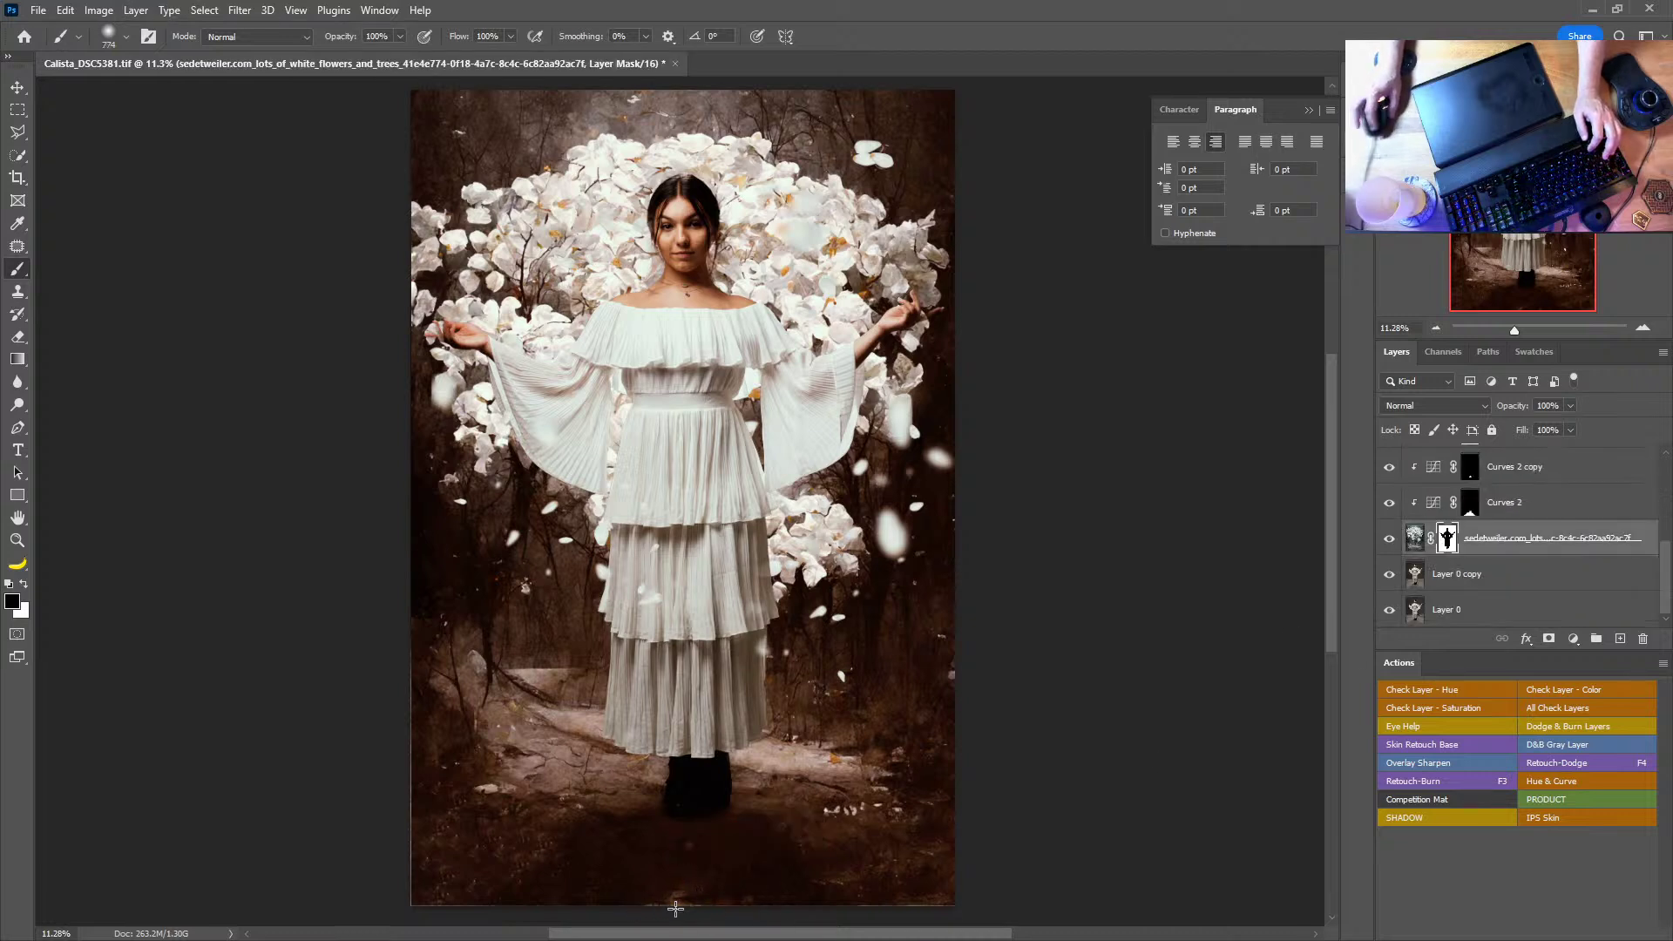
pyautogui.press('x')
pyautogui.click(704, 894)
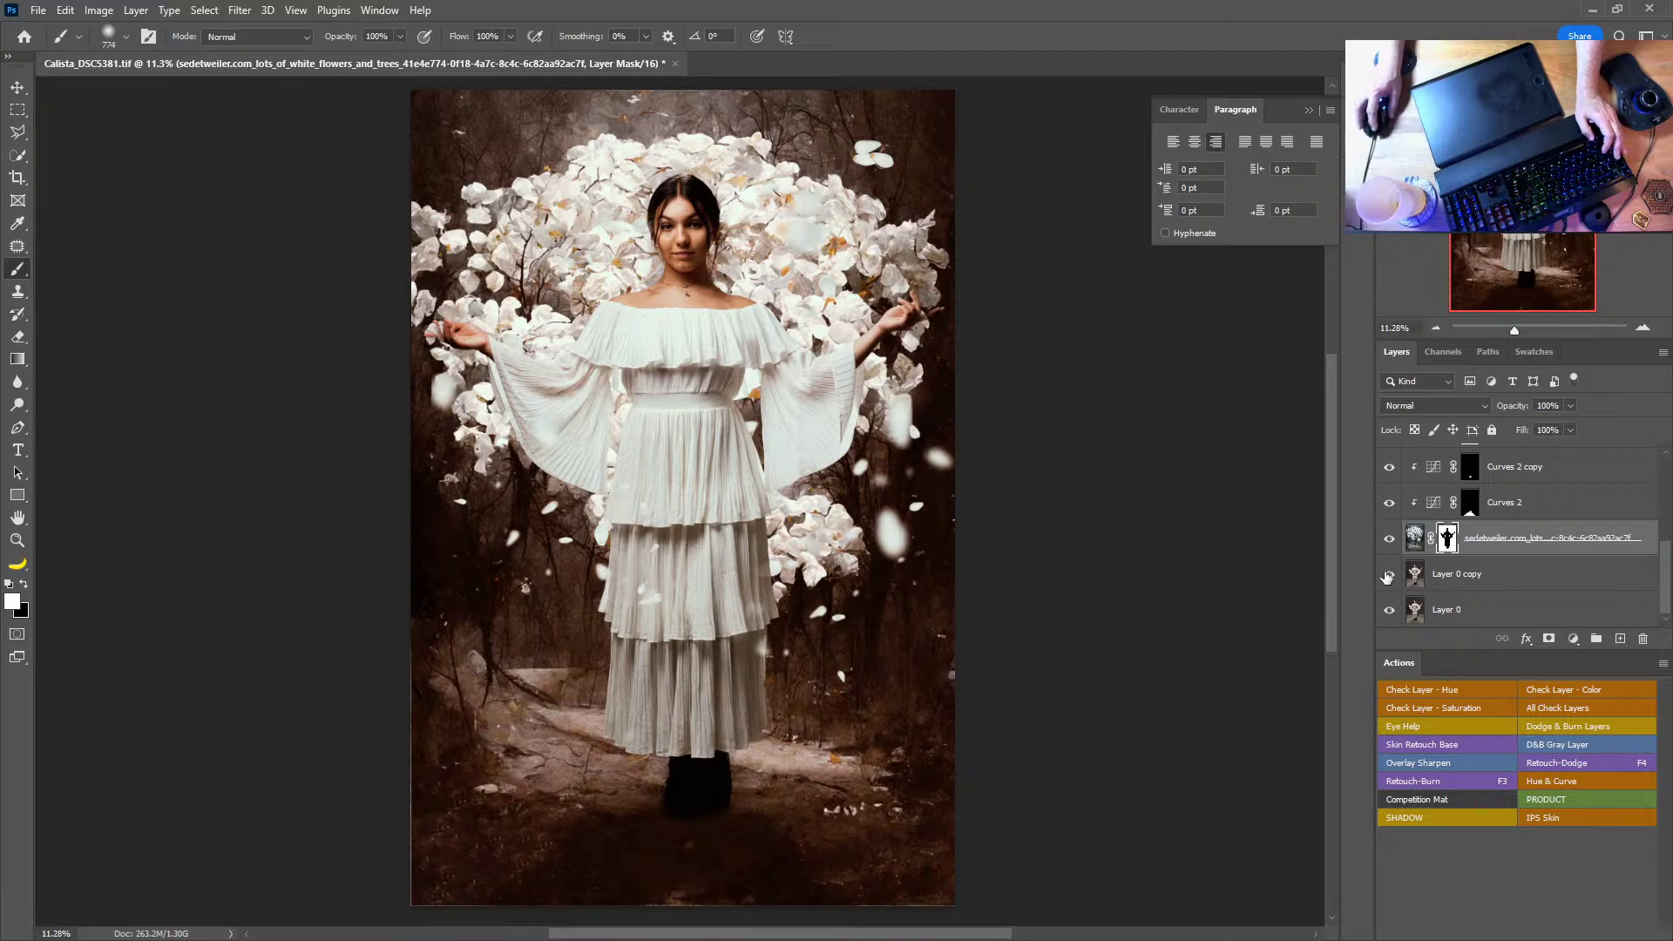
# Step: Target the forest layer's pixels, disable its layer mask and hide all other layers
pyautogui.click(1416, 539)
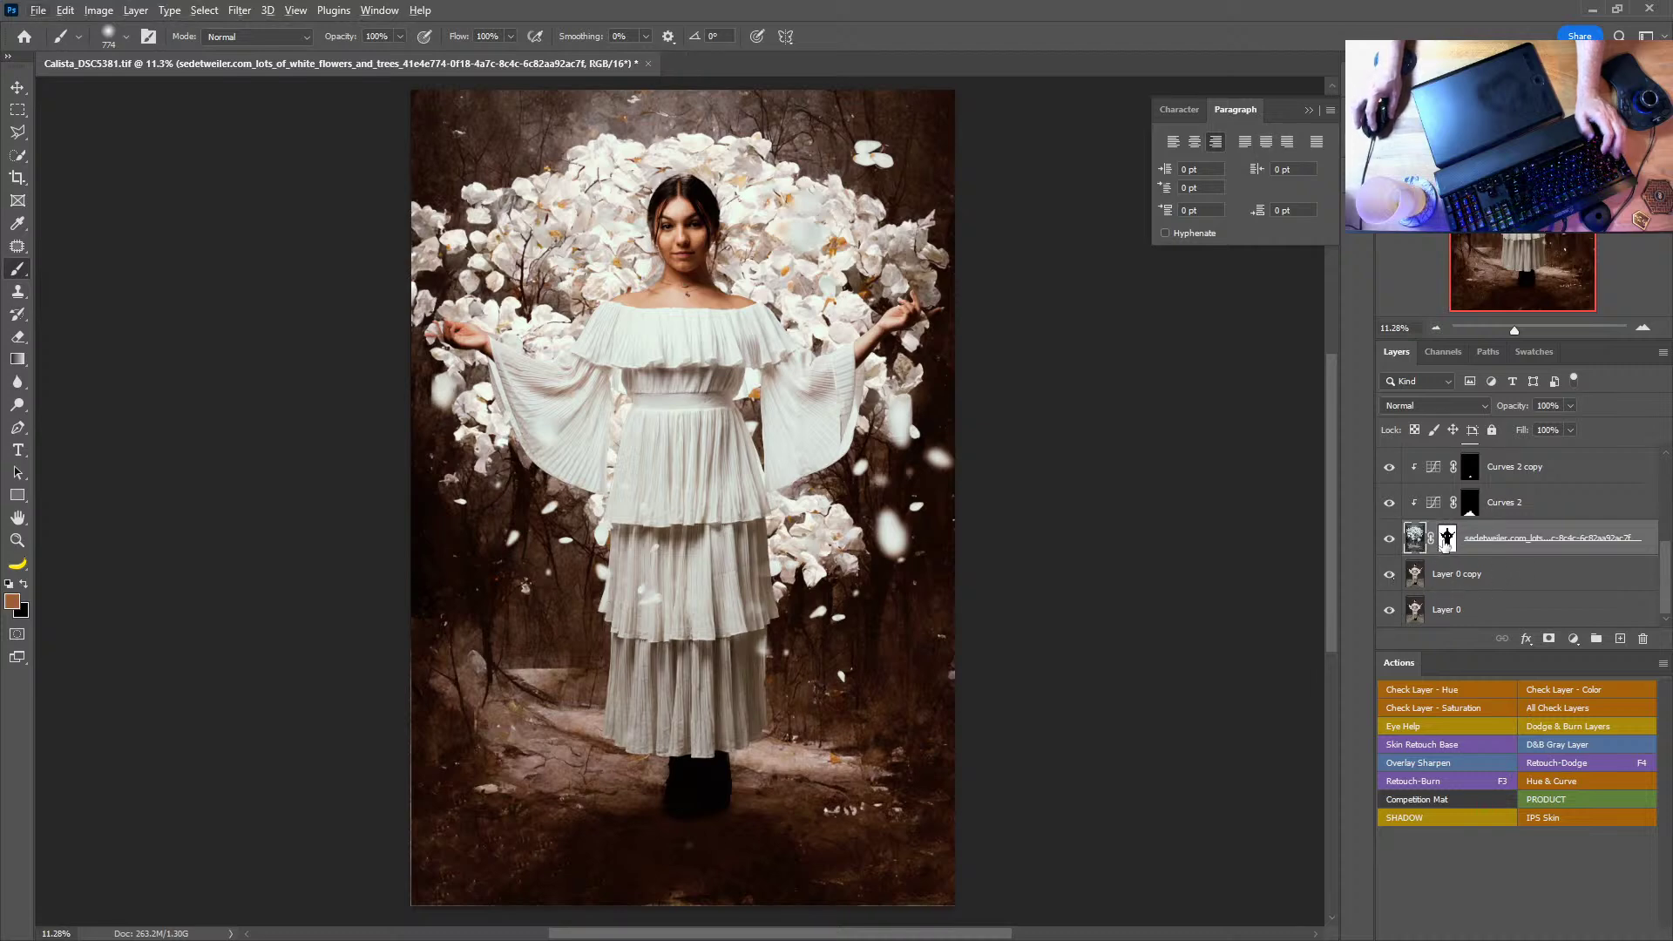
pyautogui.keyDown('shift'); pyautogui.click(1446, 538); pyautogui.keyUp('shift')
pyautogui.keyDown('alt'); pyautogui.click(1390, 539); pyautogui.keyUp('alt')
pyautogui.press('z')
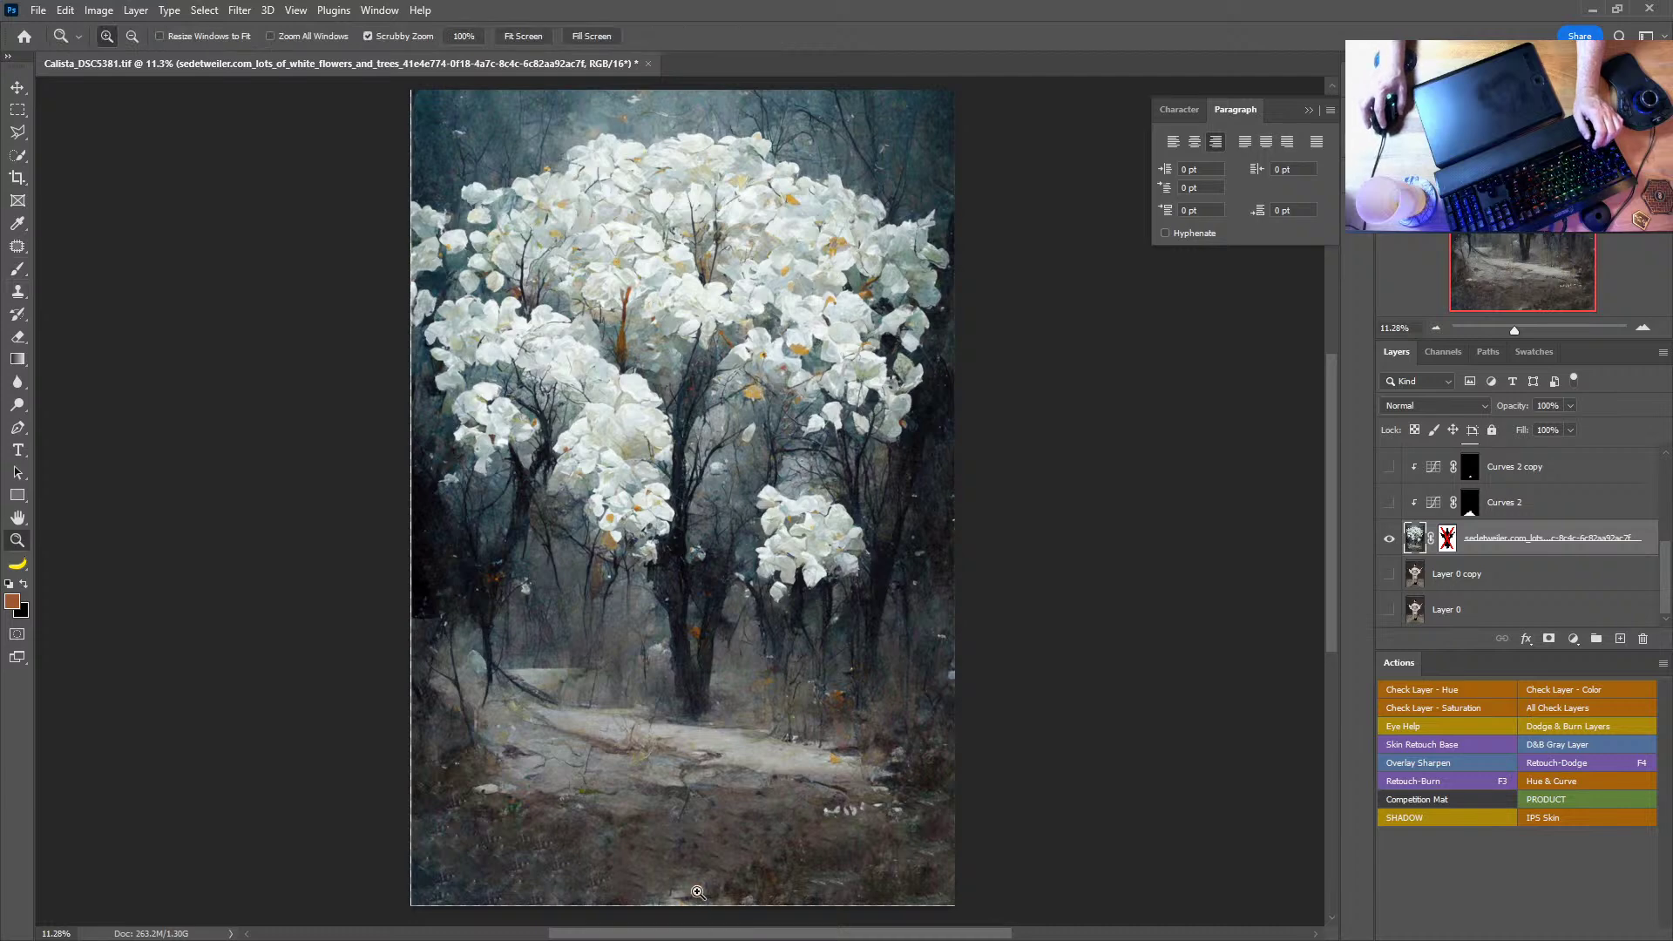
# Step: Patch the bright path remnants along the forest image's bottom edge with nearby dark ground texture
pyautogui.moveTo(700, 893); pyautogui.dragTo(903, 541)
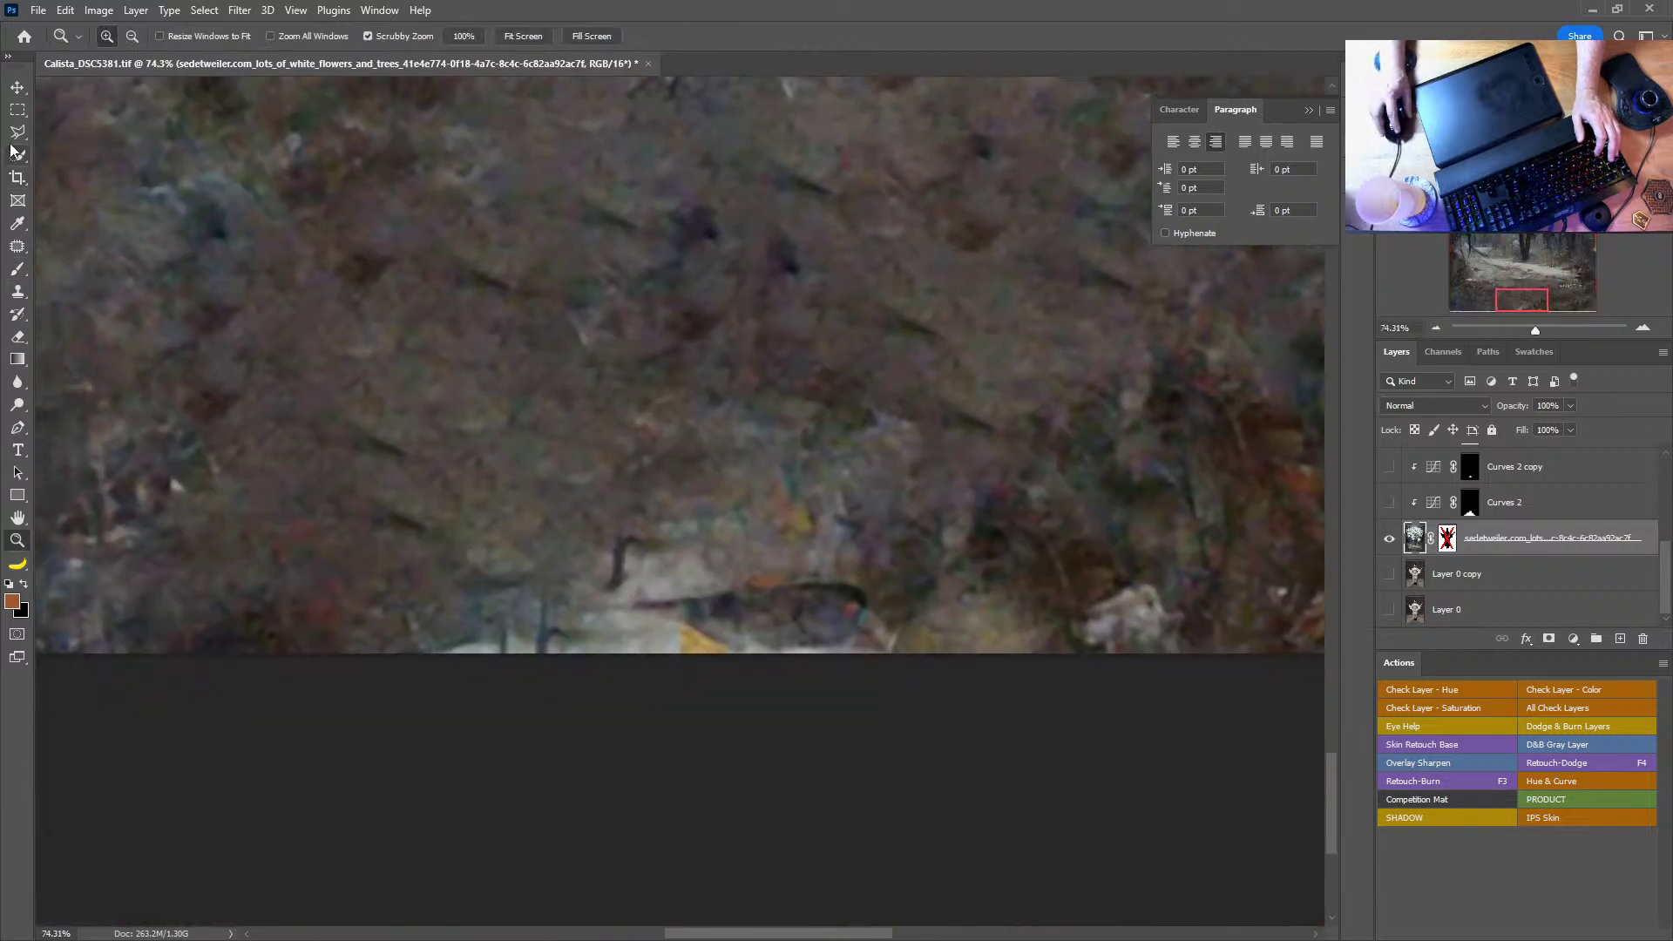
pyautogui.click(17, 248)
pyautogui.moveTo(540, 496)
pyautogui.mouseDown()
pyautogui.moveTo(617, 730)
pyautogui.moveTo(1053, 695)
pyautogui.moveTo(993, 523)
pyautogui.mouseUp()
pyautogui.moveTo(959, 592); pyautogui.dragTo(923, 406)
pyautogui.hotkey('ctrl', 'd')
pyautogui.moveTo(1131, 392)
pyautogui.mouseDown()
pyautogui.moveTo(904, 467)
pyautogui.moveTo(722, 574)
pyautogui.moveTo(788, 549)
pyautogui.moveTo(758, 452)
pyautogui.mouseUp()
pyautogui.hotkey('ctrl', 'd')
pyautogui.moveTo(534, 418); pyautogui.dragTo(859, 519)
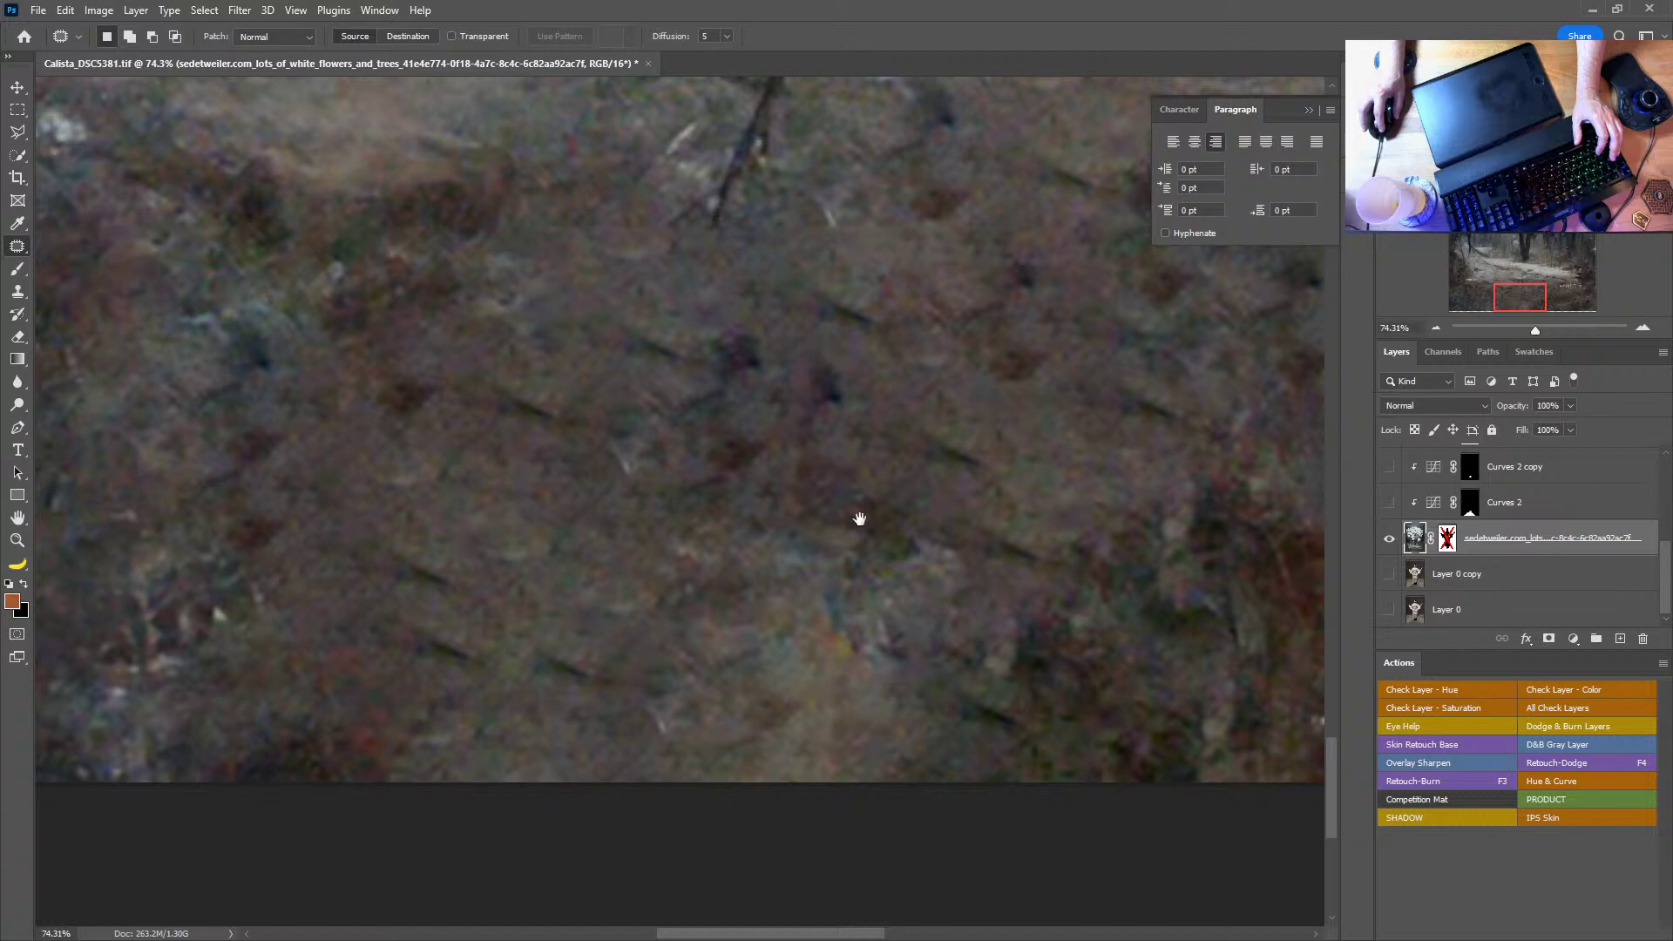
pyautogui.doubleClick(18, 517)
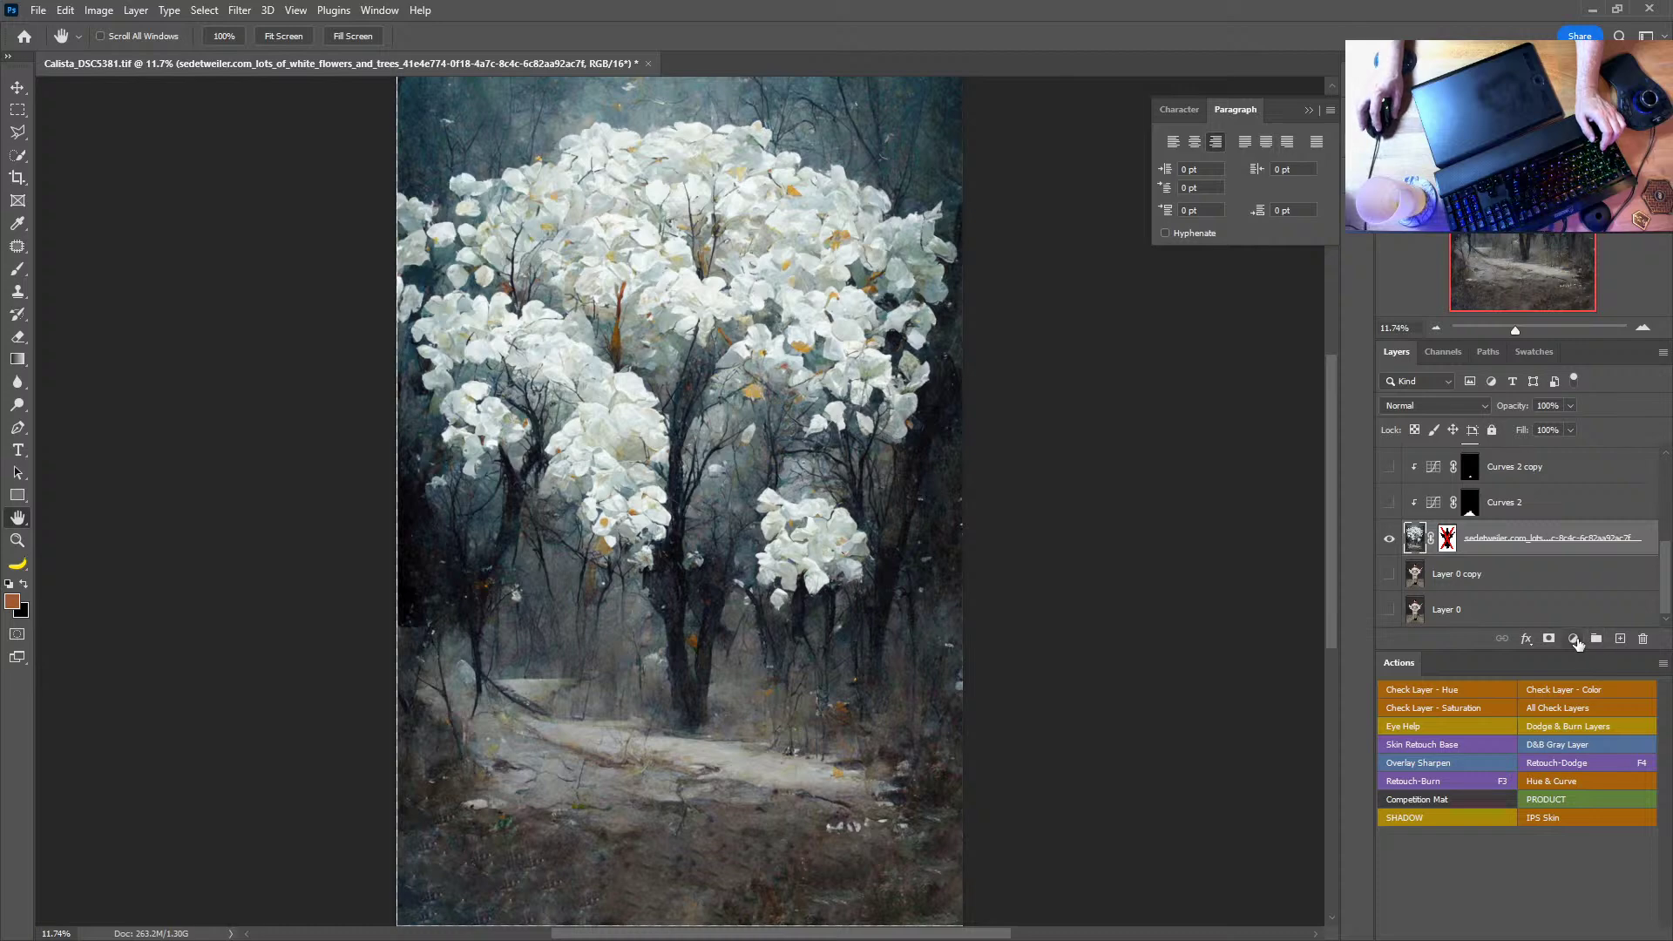
# Step: Add a Curves adjustment clipped to the forest layer and darken it by moving a point to input 151, output 97
pyautogui.click(1573, 639)
pyautogui.click(1561, 416)
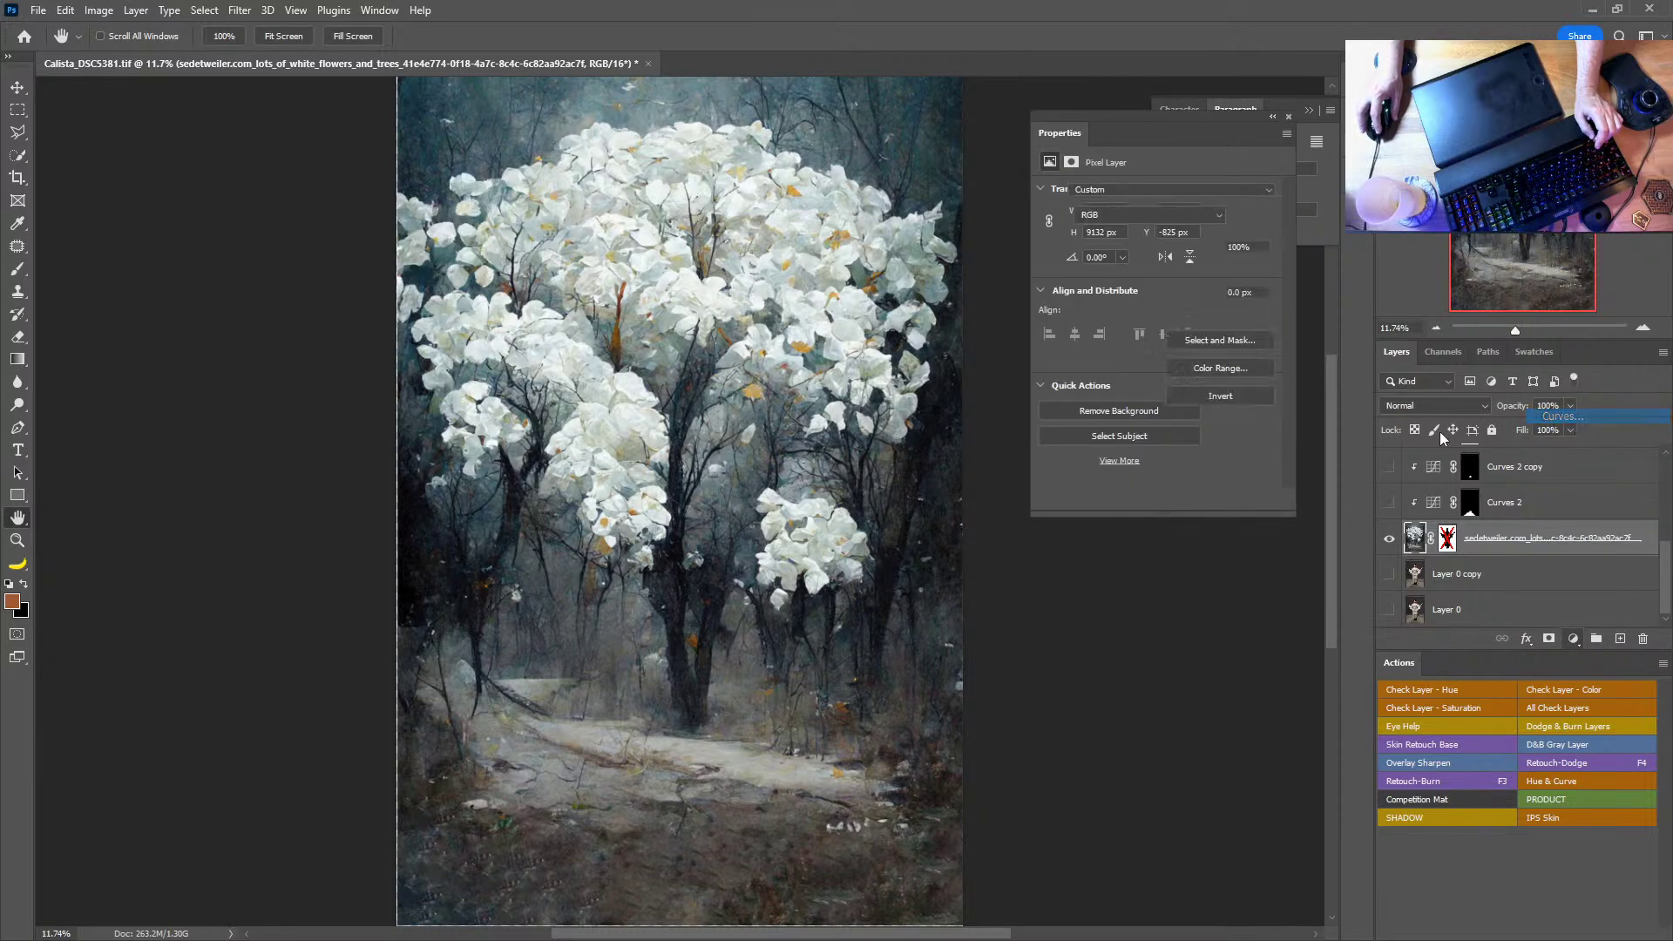
pyautogui.moveTo(1195, 306); pyautogui.dragTo(1194, 351)
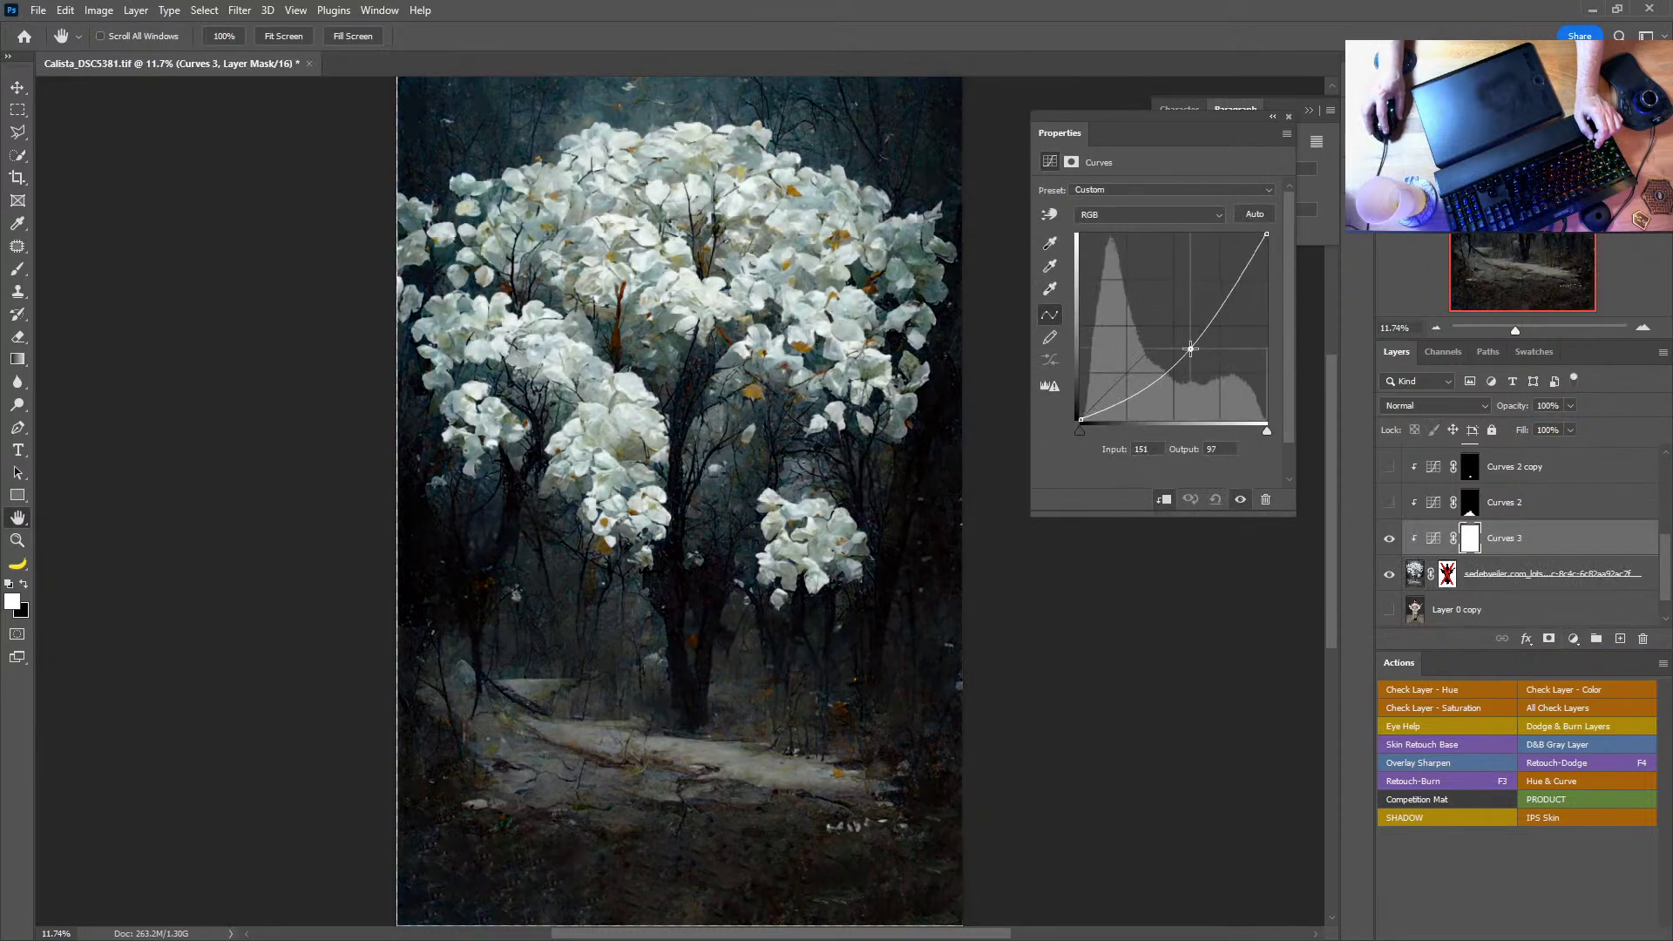
pyautogui.click(1290, 117)
# Step: Try to confine the darkening to the foreground ground by drawing white and black linear gradients on the Curves 3 mask
pyautogui.press('g')
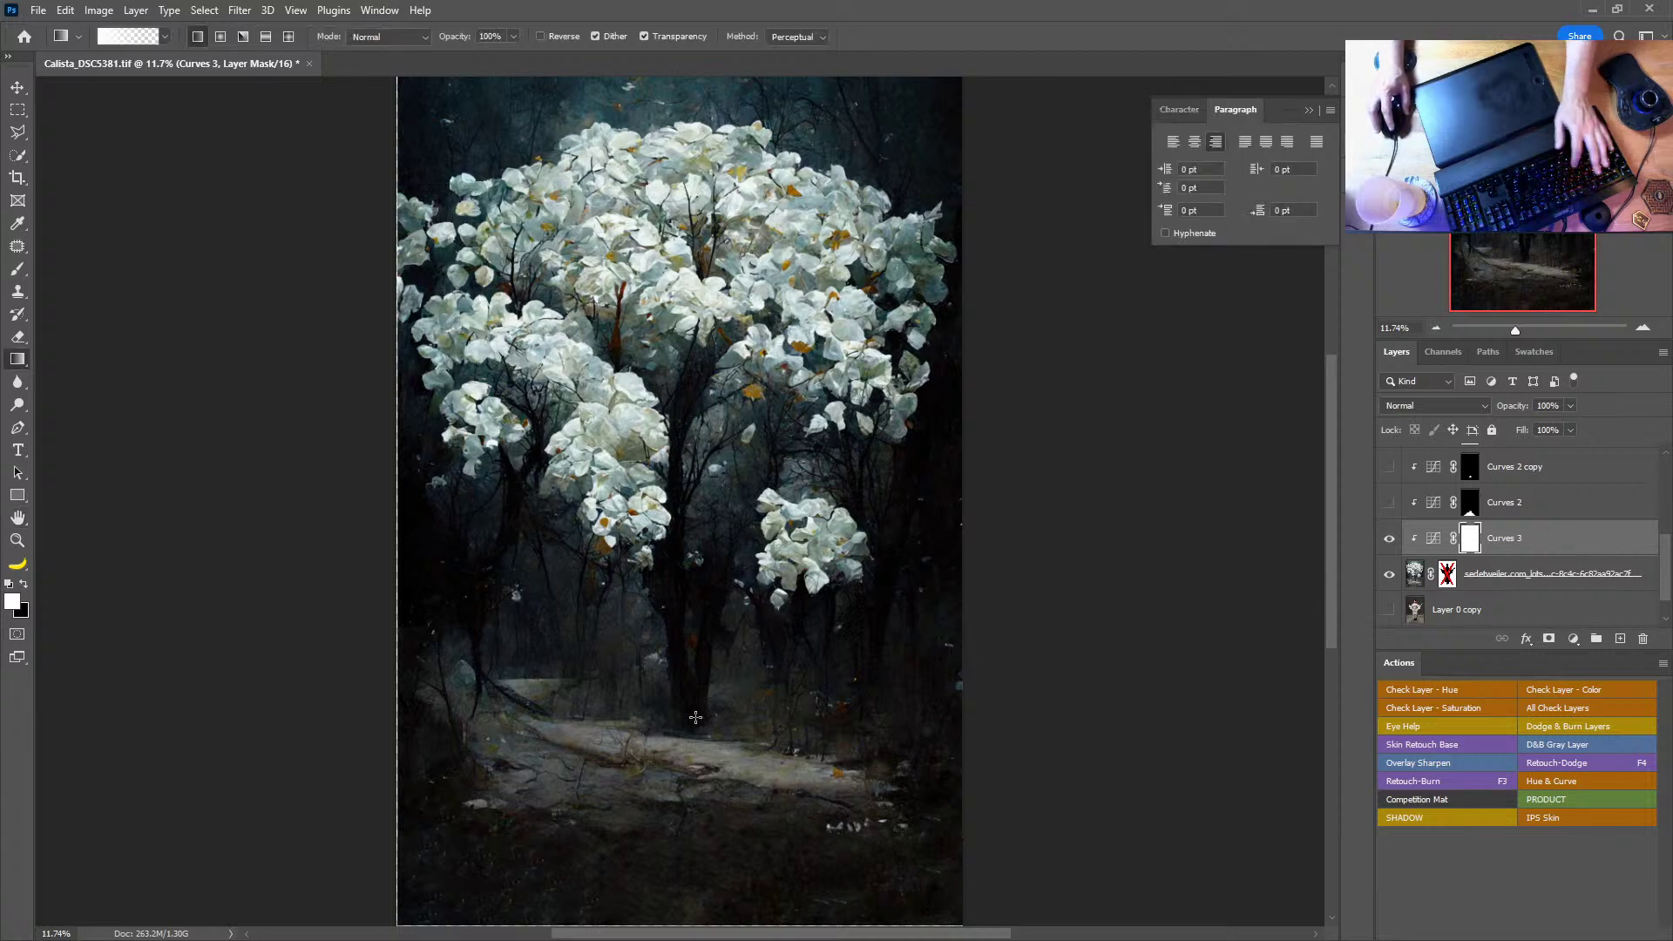
pyautogui.moveTo(691, 900); pyautogui.dragTo(694, 753)
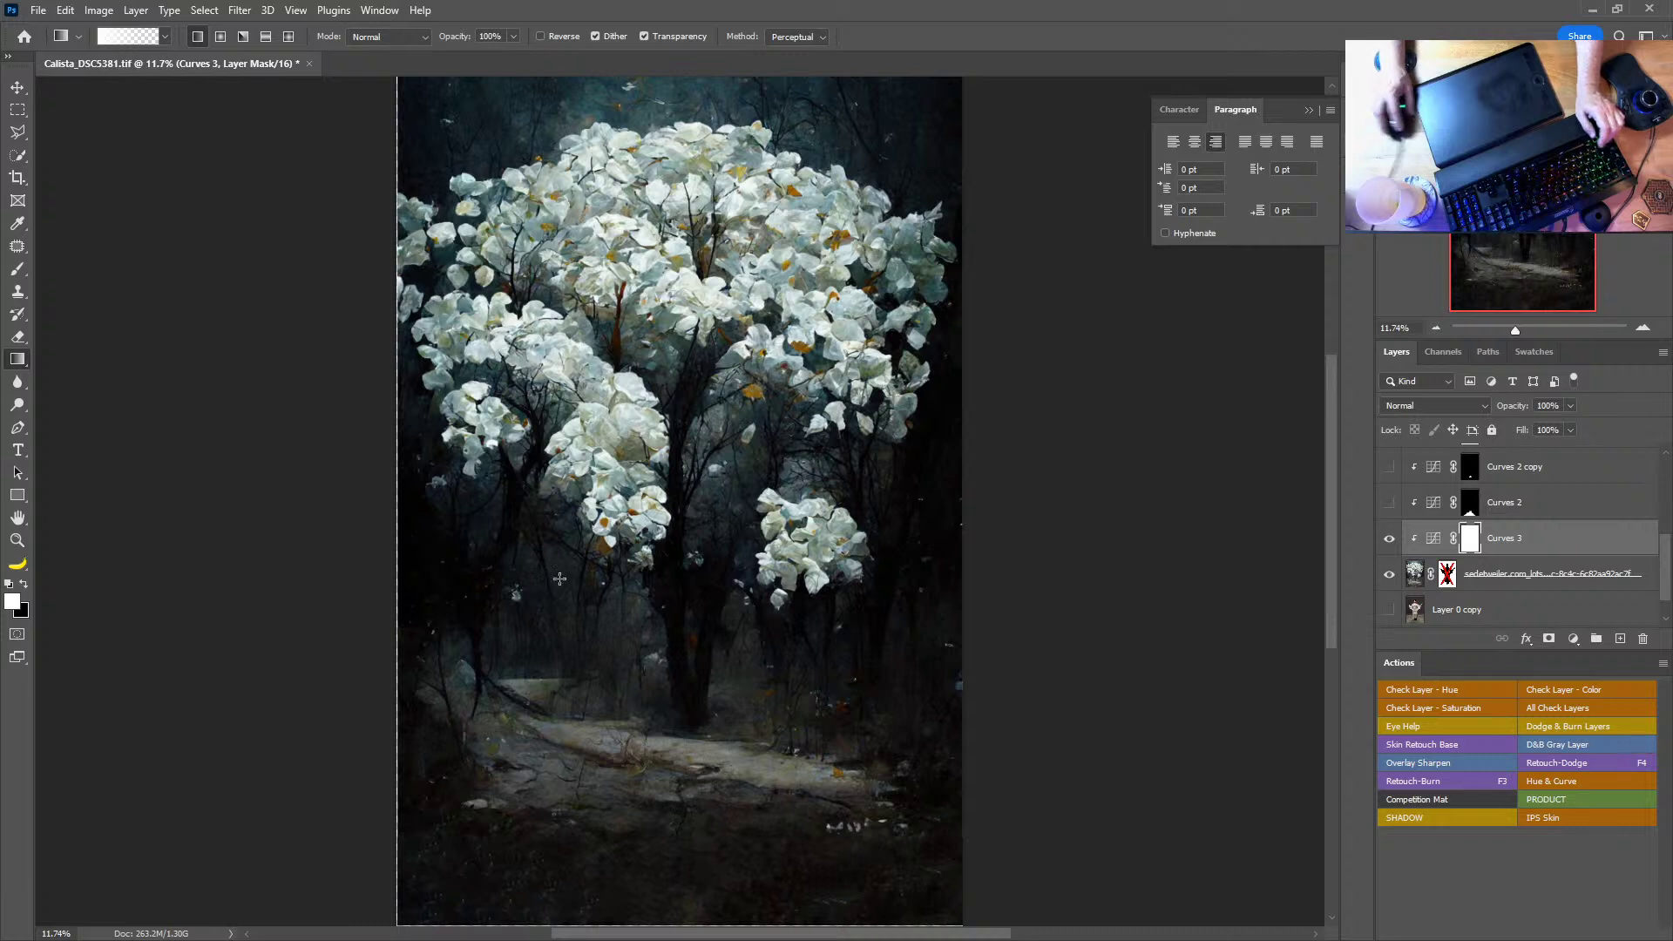
pyautogui.press('x')
pyautogui.moveTo(685, 868); pyautogui.dragTo(697, 708)
pyautogui.moveTo(693, 803); pyautogui.dragTo(693, 939)
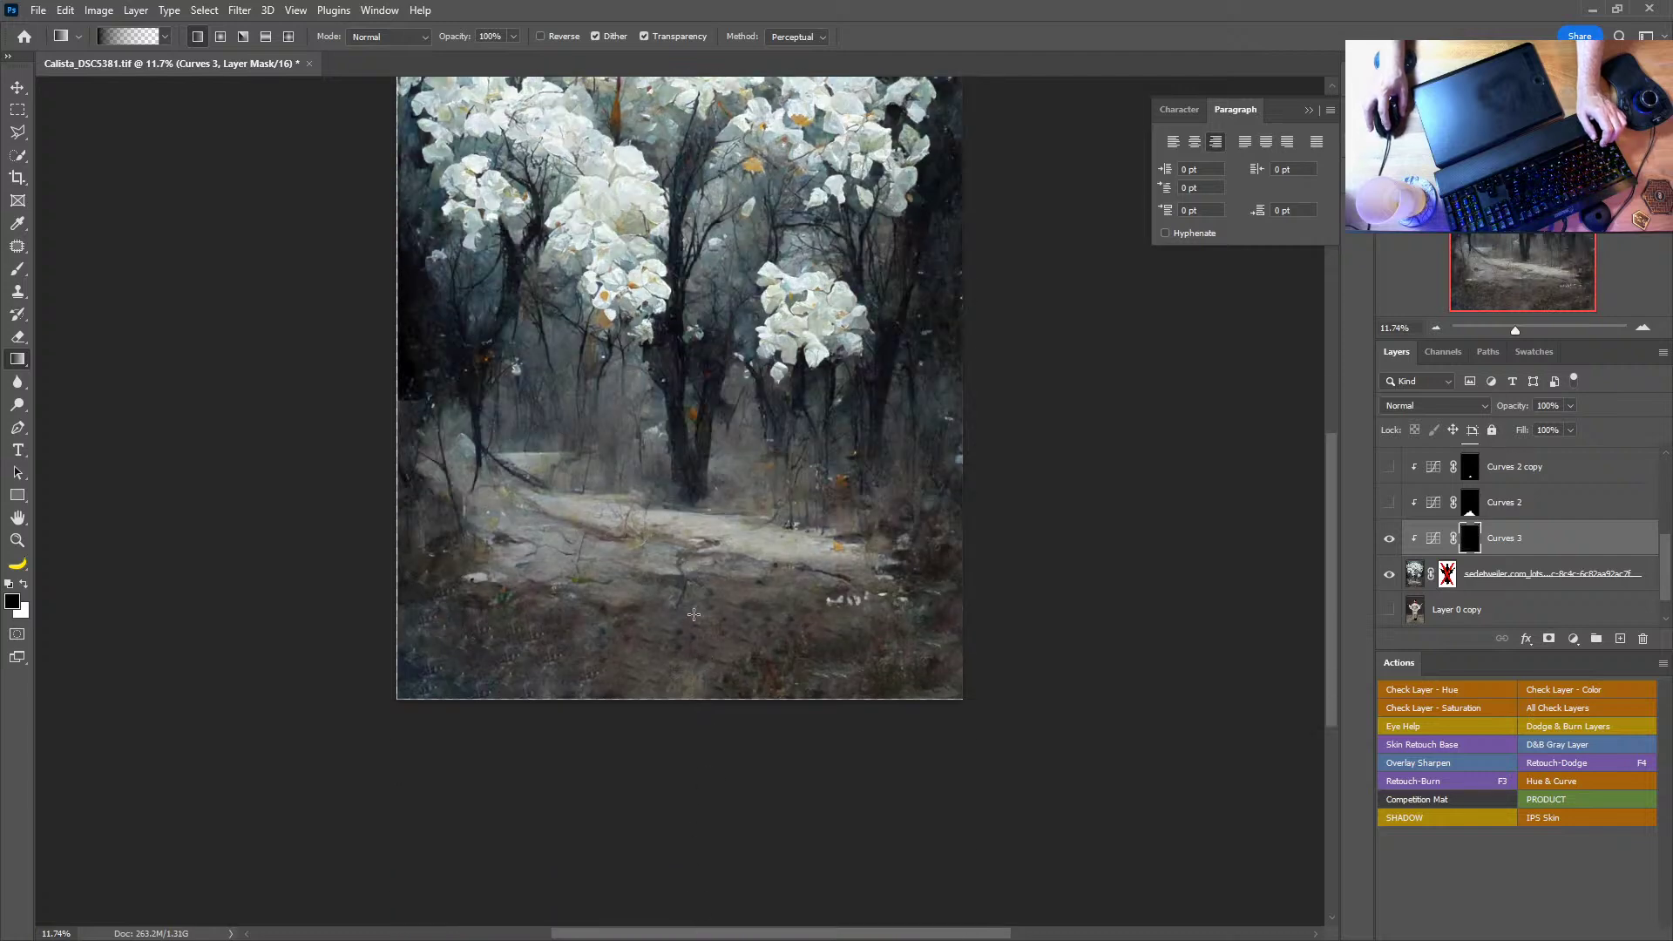
pyautogui.moveTo(706, 621); pyautogui.dragTo(706, 623)
pyautogui.moveTo(697, 413); pyautogui.dragTo(709, 551)
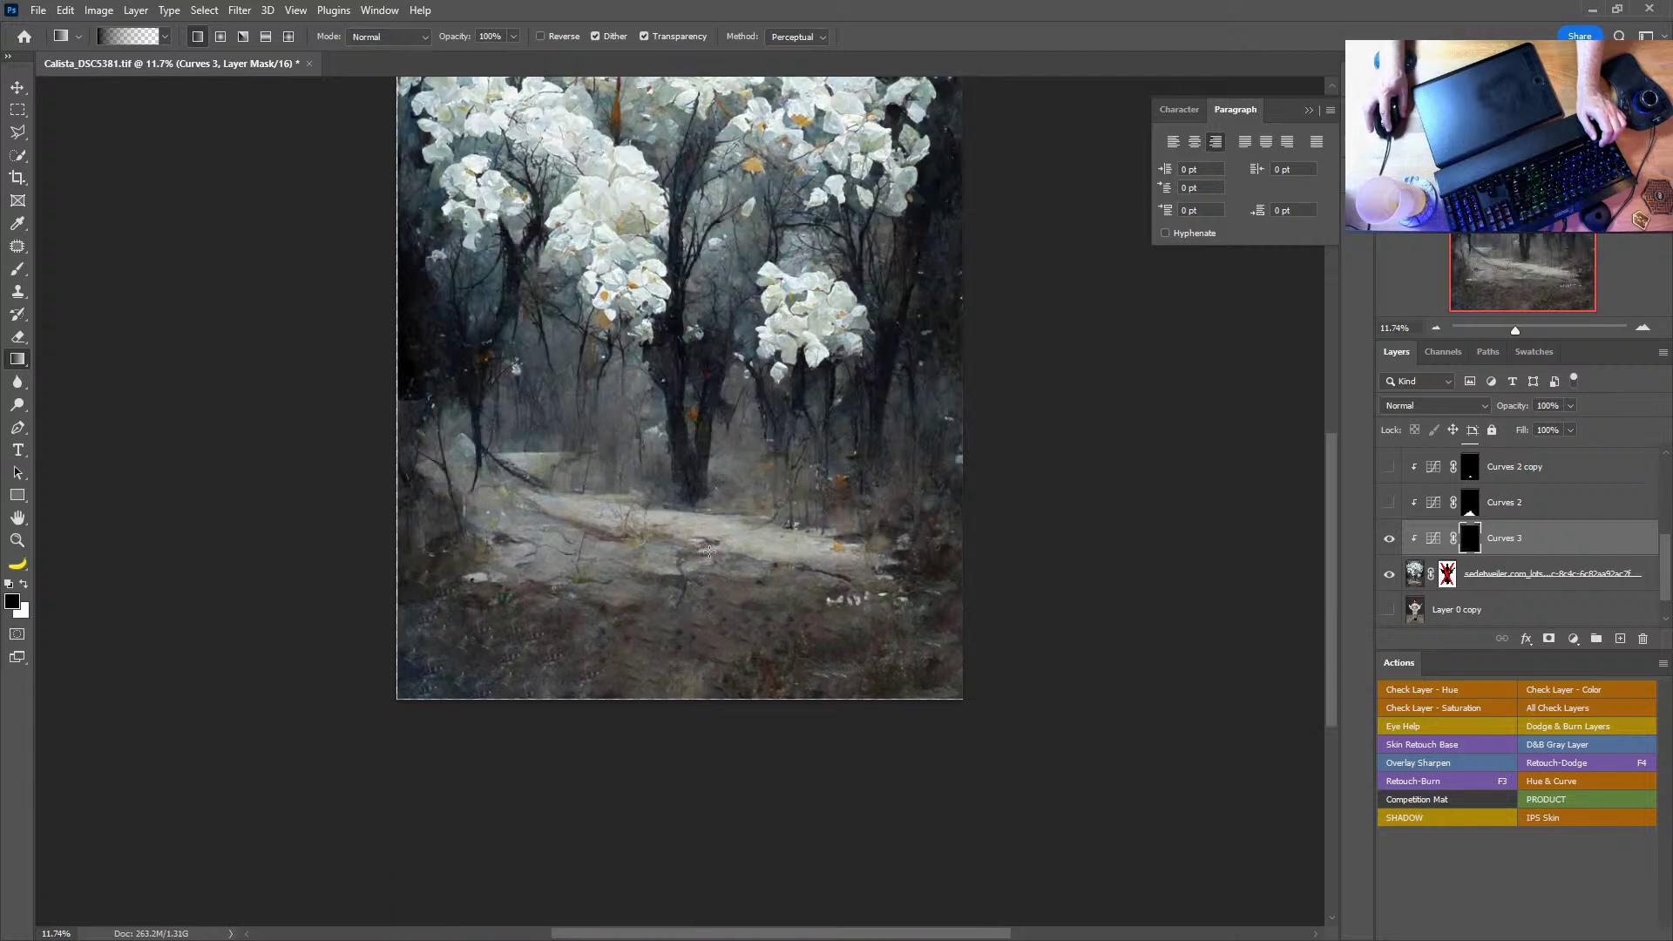
# Step: Confine the Curves 3 darkening to the foreground ground with a linear foreground-to-background gradient from the Basics presets on its mask
pyautogui.click(166, 36)
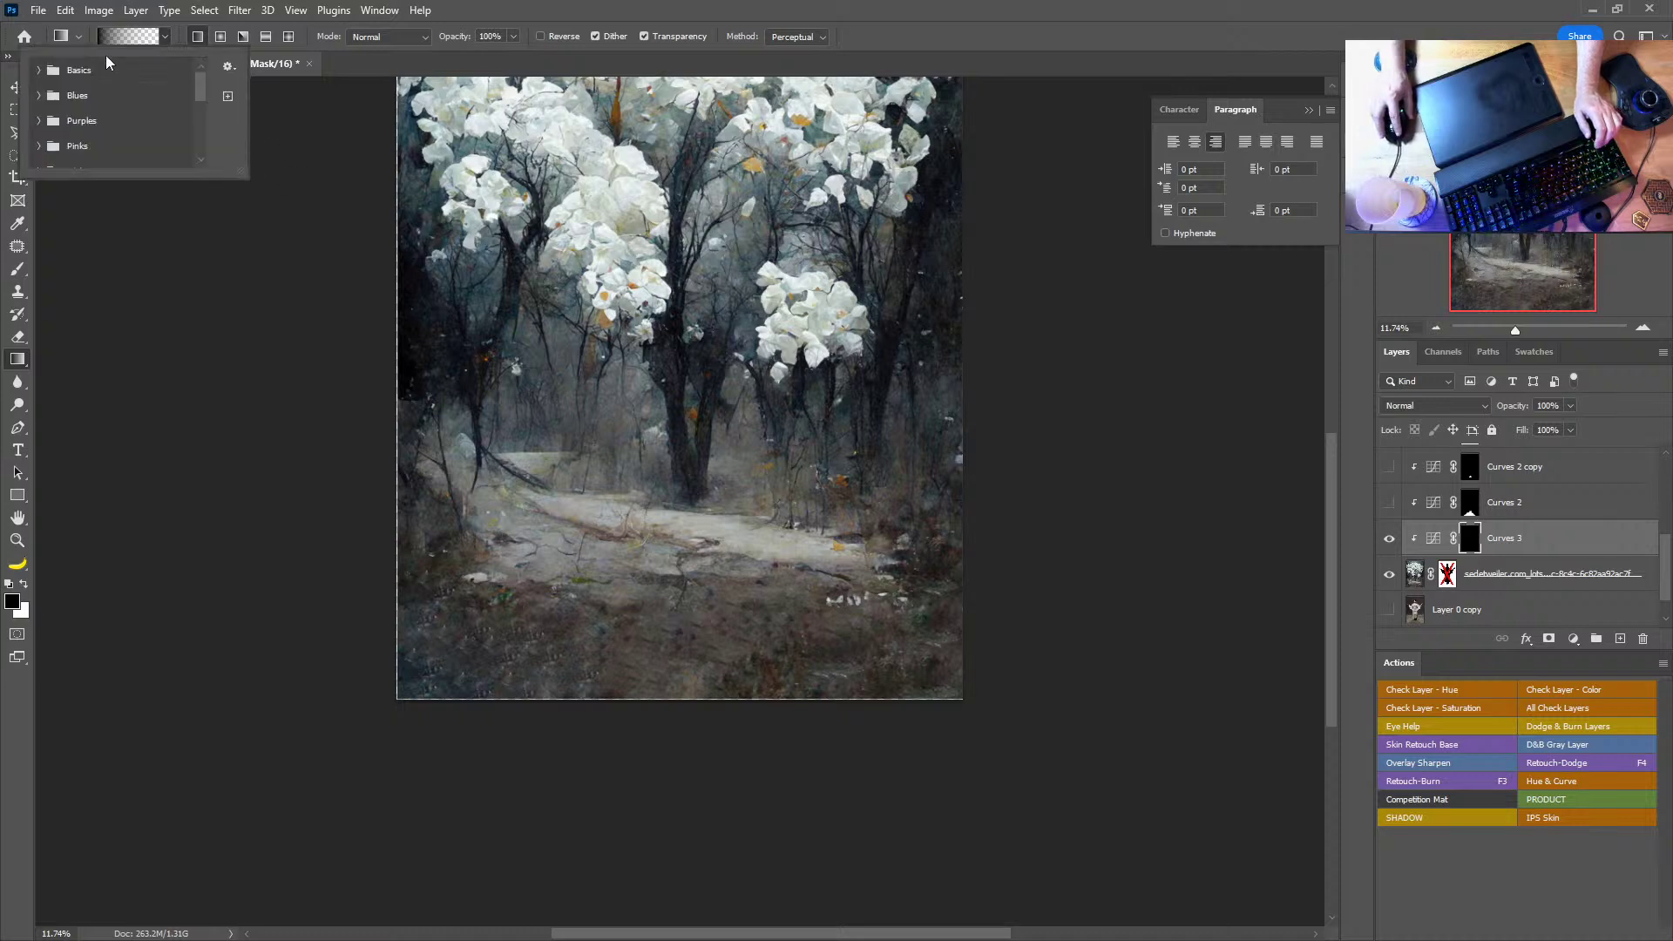
pyautogui.click(40, 71)
pyautogui.click(63, 98)
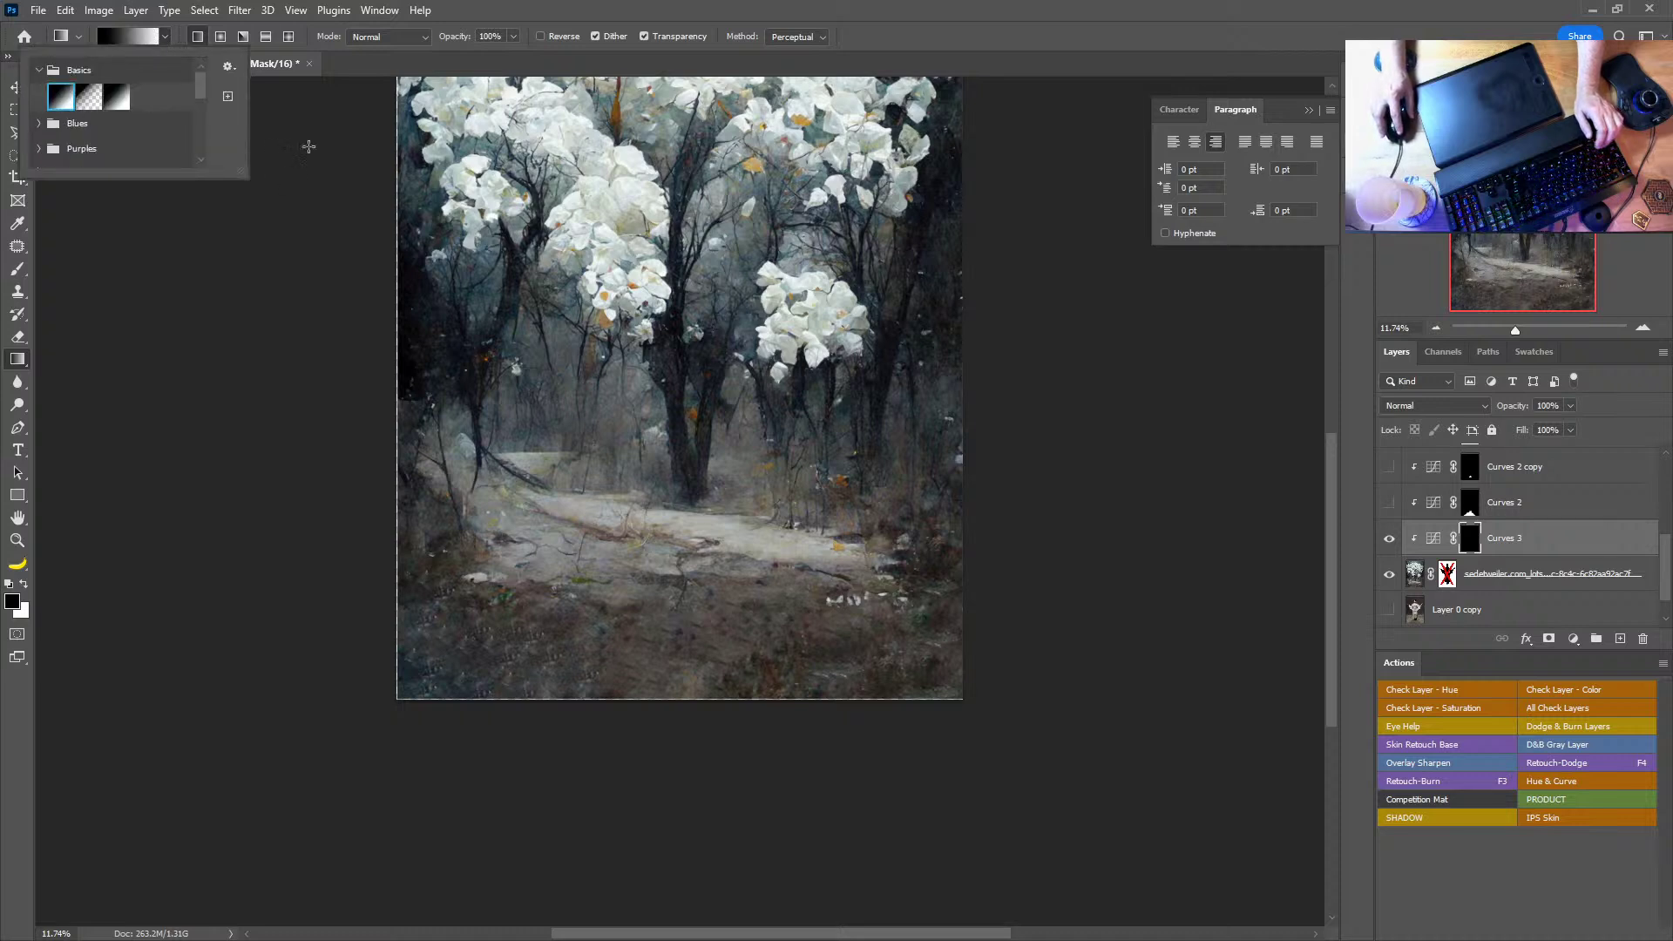
pyautogui.click(701, 603)
pyautogui.moveTo(701, 602); pyautogui.dragTo(713, 571)
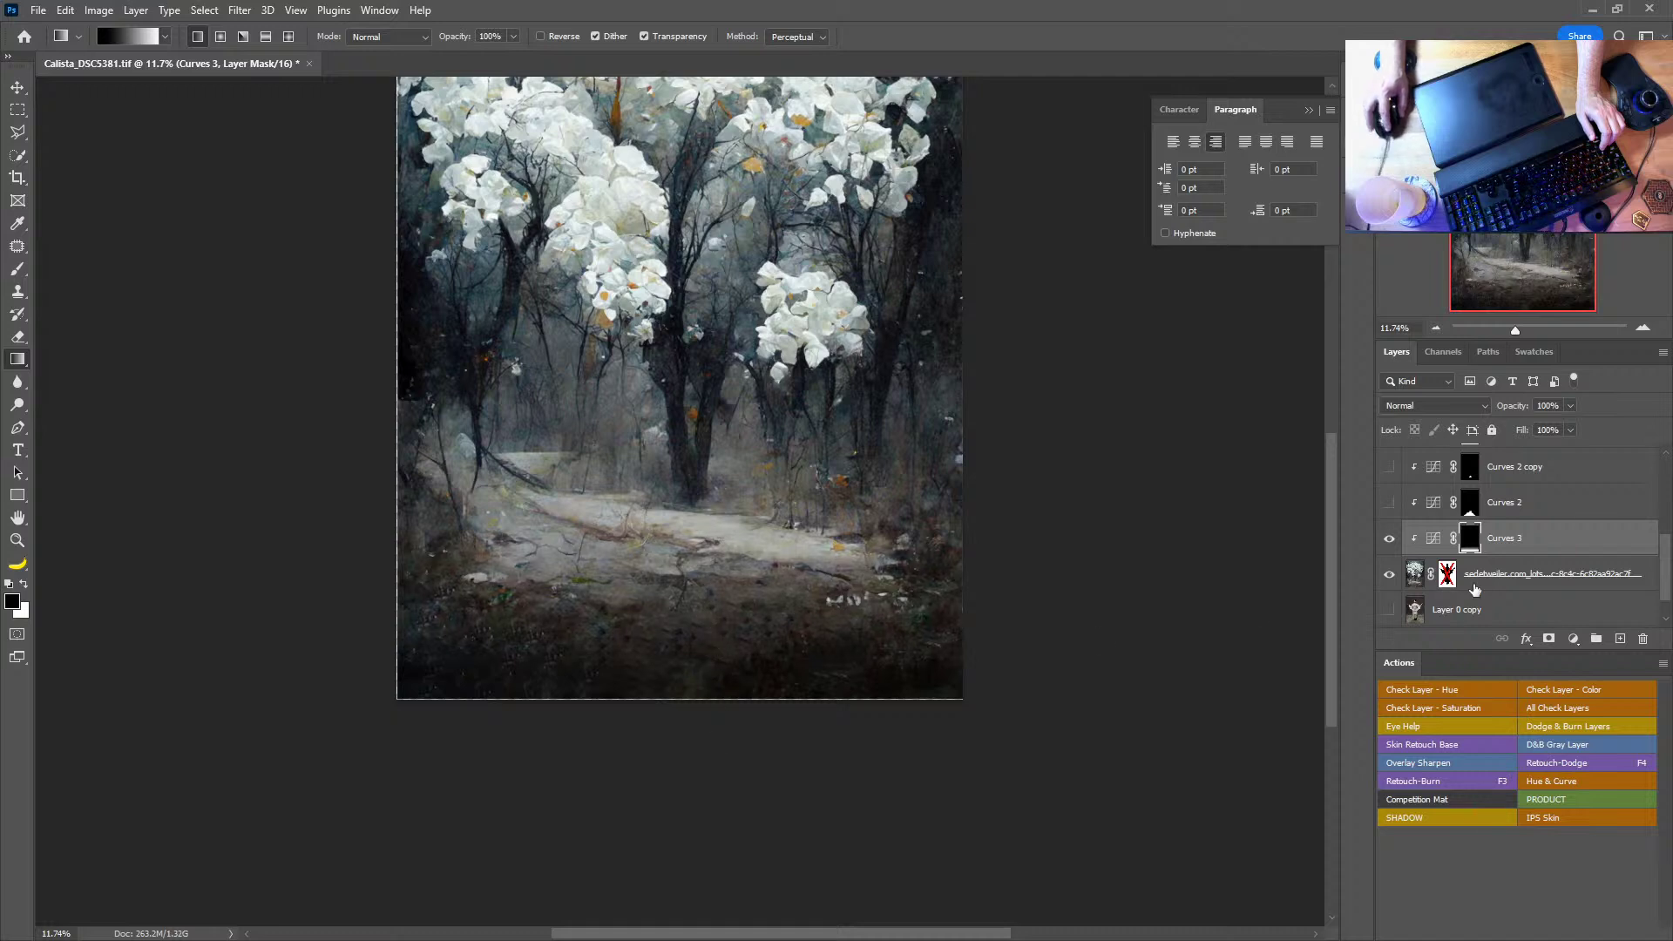
# Step: Restore the full composite with all layers shown and the forest layer's mask enabled, and save the document
pyautogui.keyDown('alt'); pyautogui.click(1390, 573); pyautogui.keyUp('alt')
pyautogui.keyDown('alt'); pyautogui.click(1392, 572); pyautogui.keyUp('alt')
pyautogui.scroll(-1, 1389, 494)
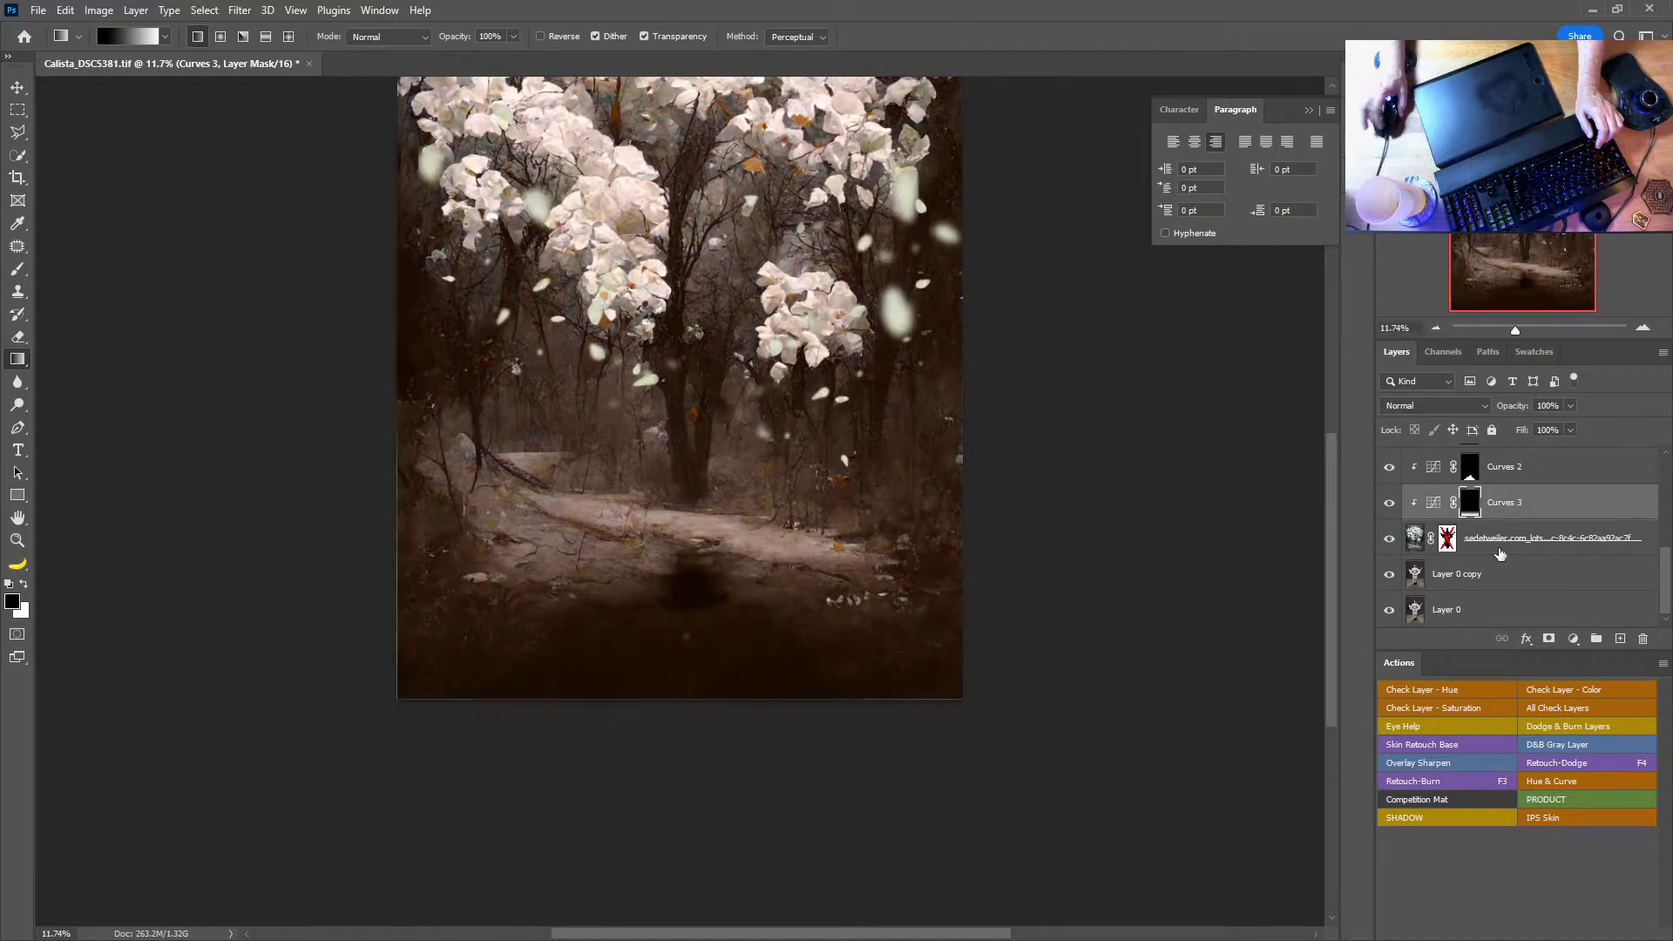
pyautogui.scroll(5, 1486, 554)
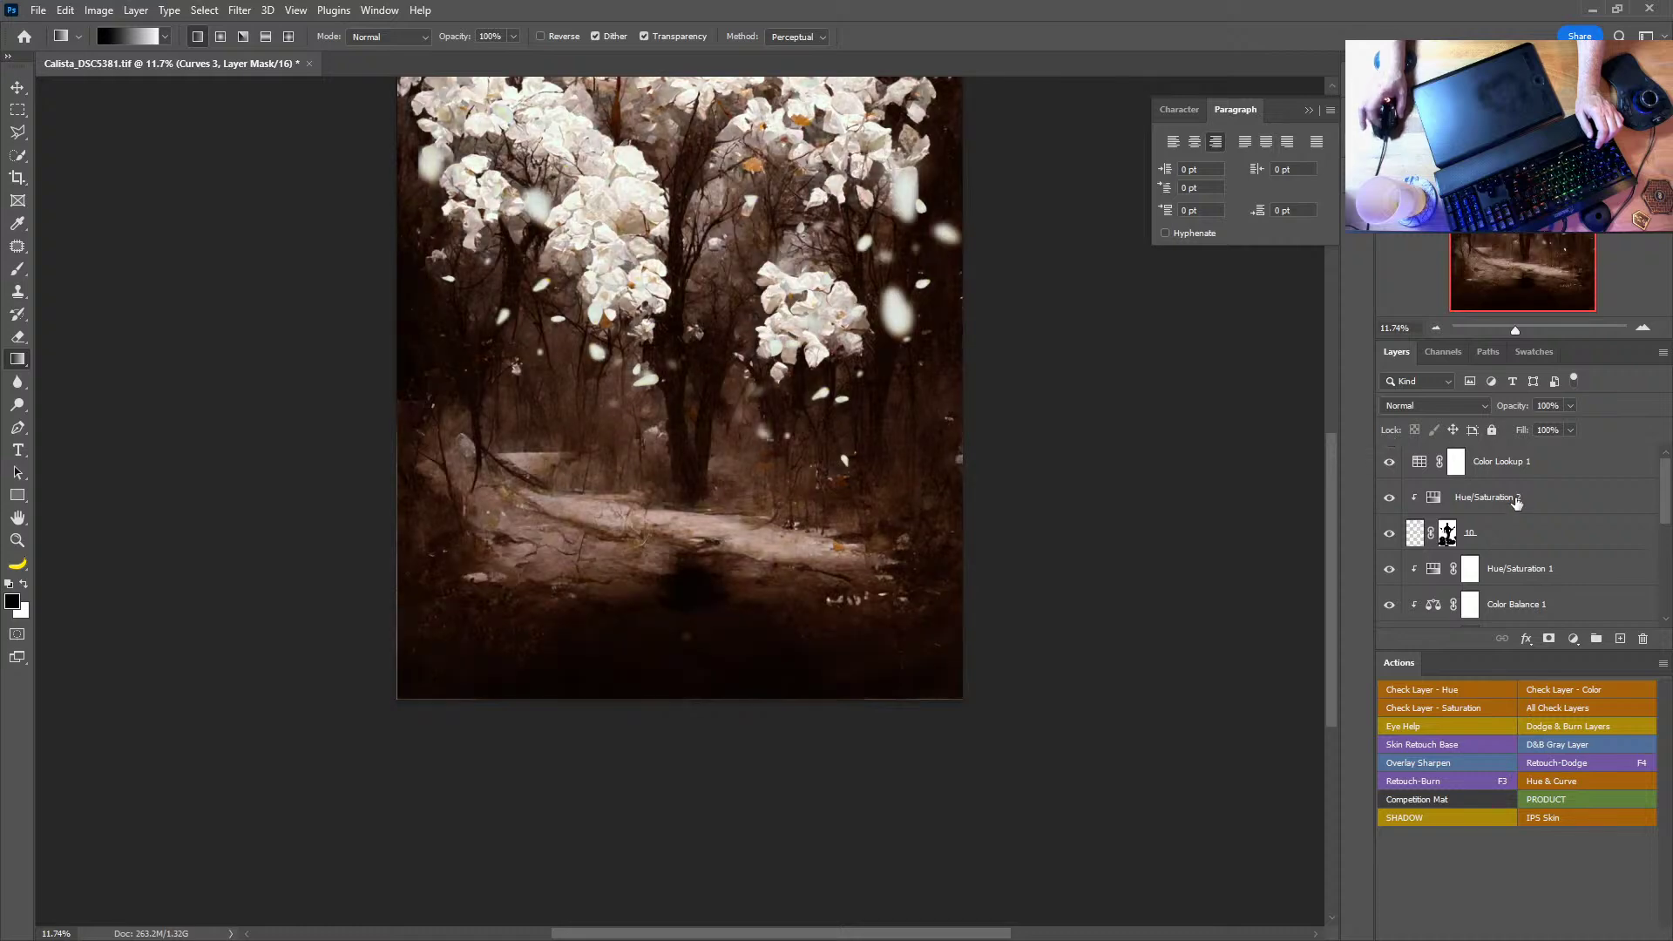
pyautogui.scroll(-5, 1482, 534)
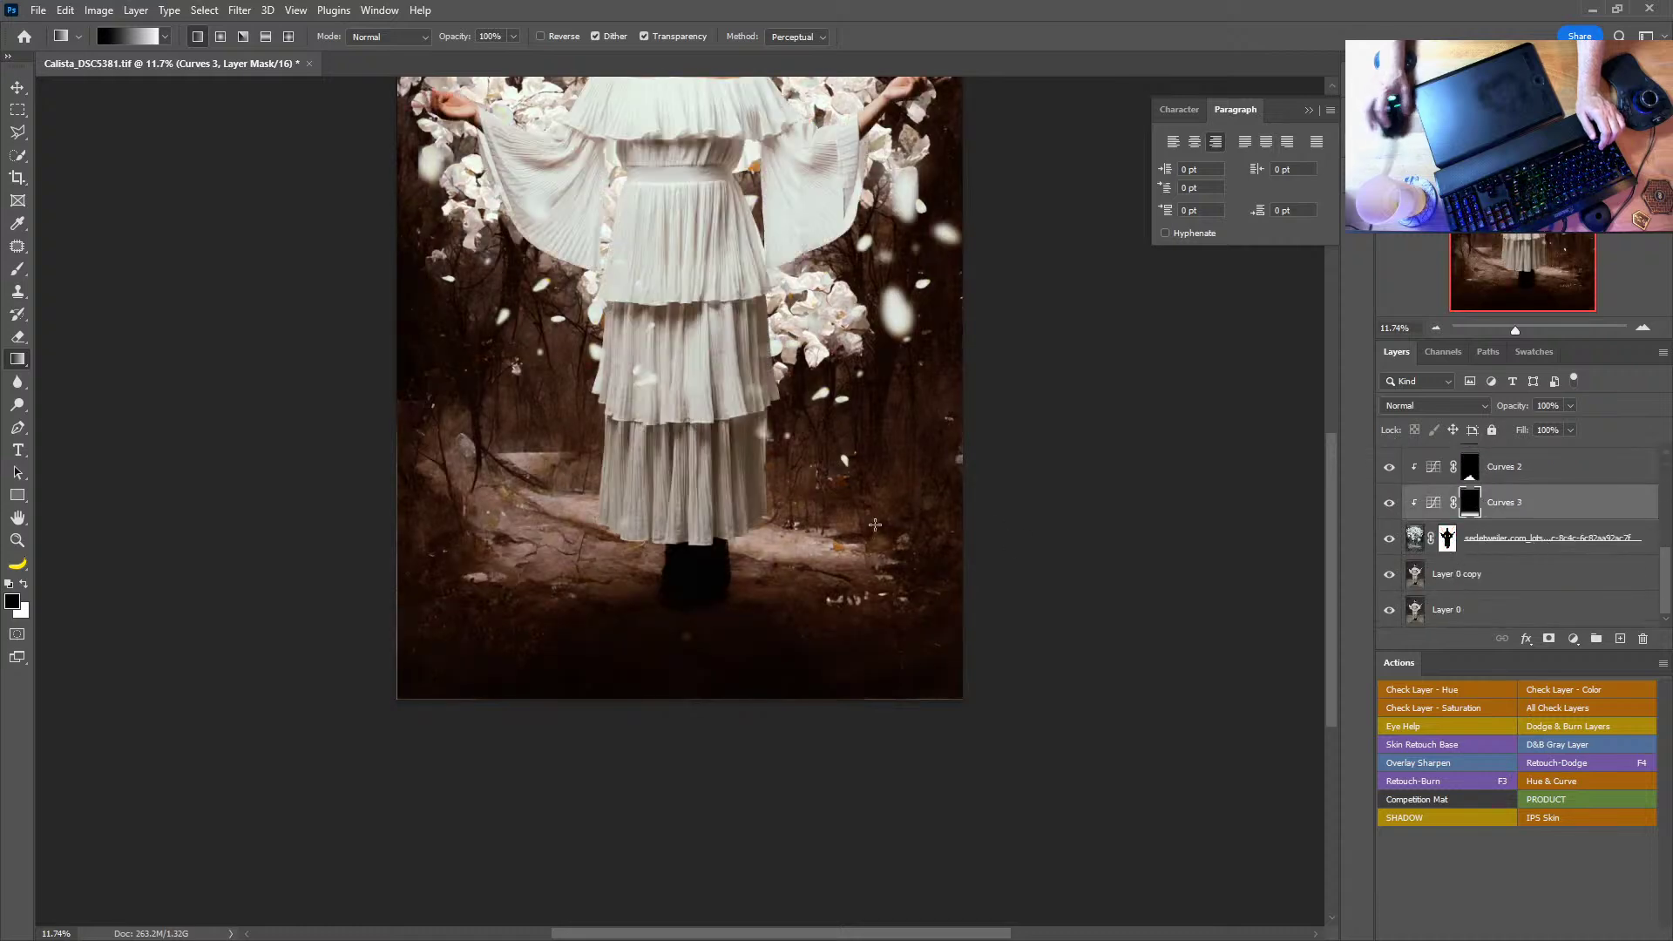
pyautogui.click(21, 518)
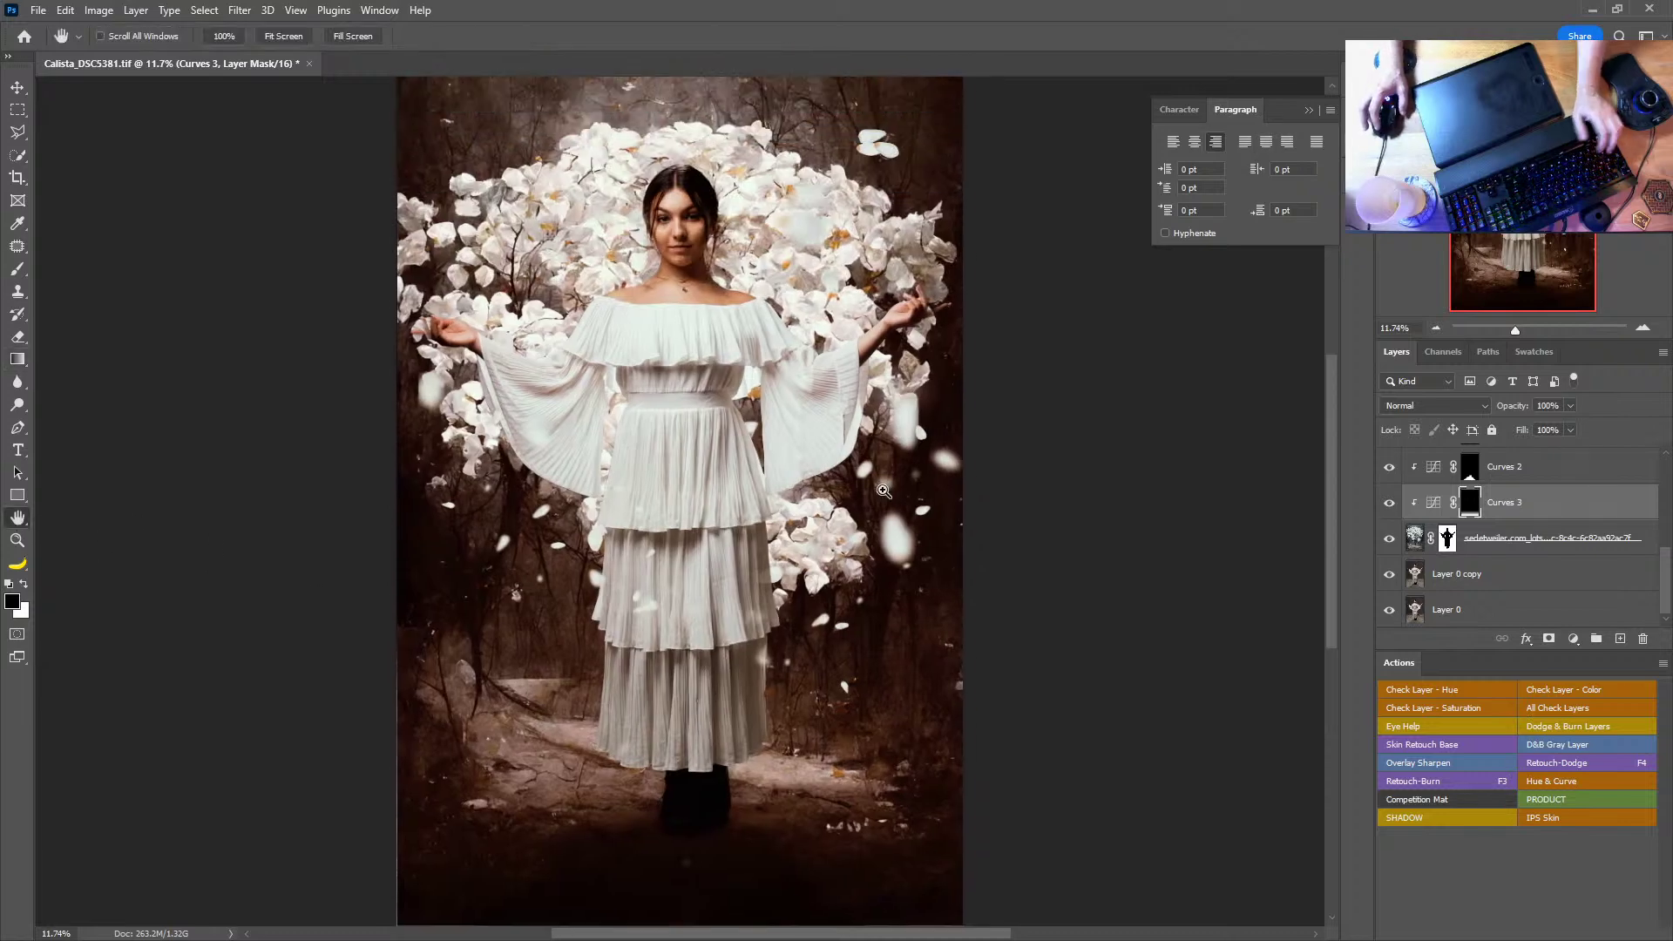
pyautogui.hotkey('ctrl', 's')
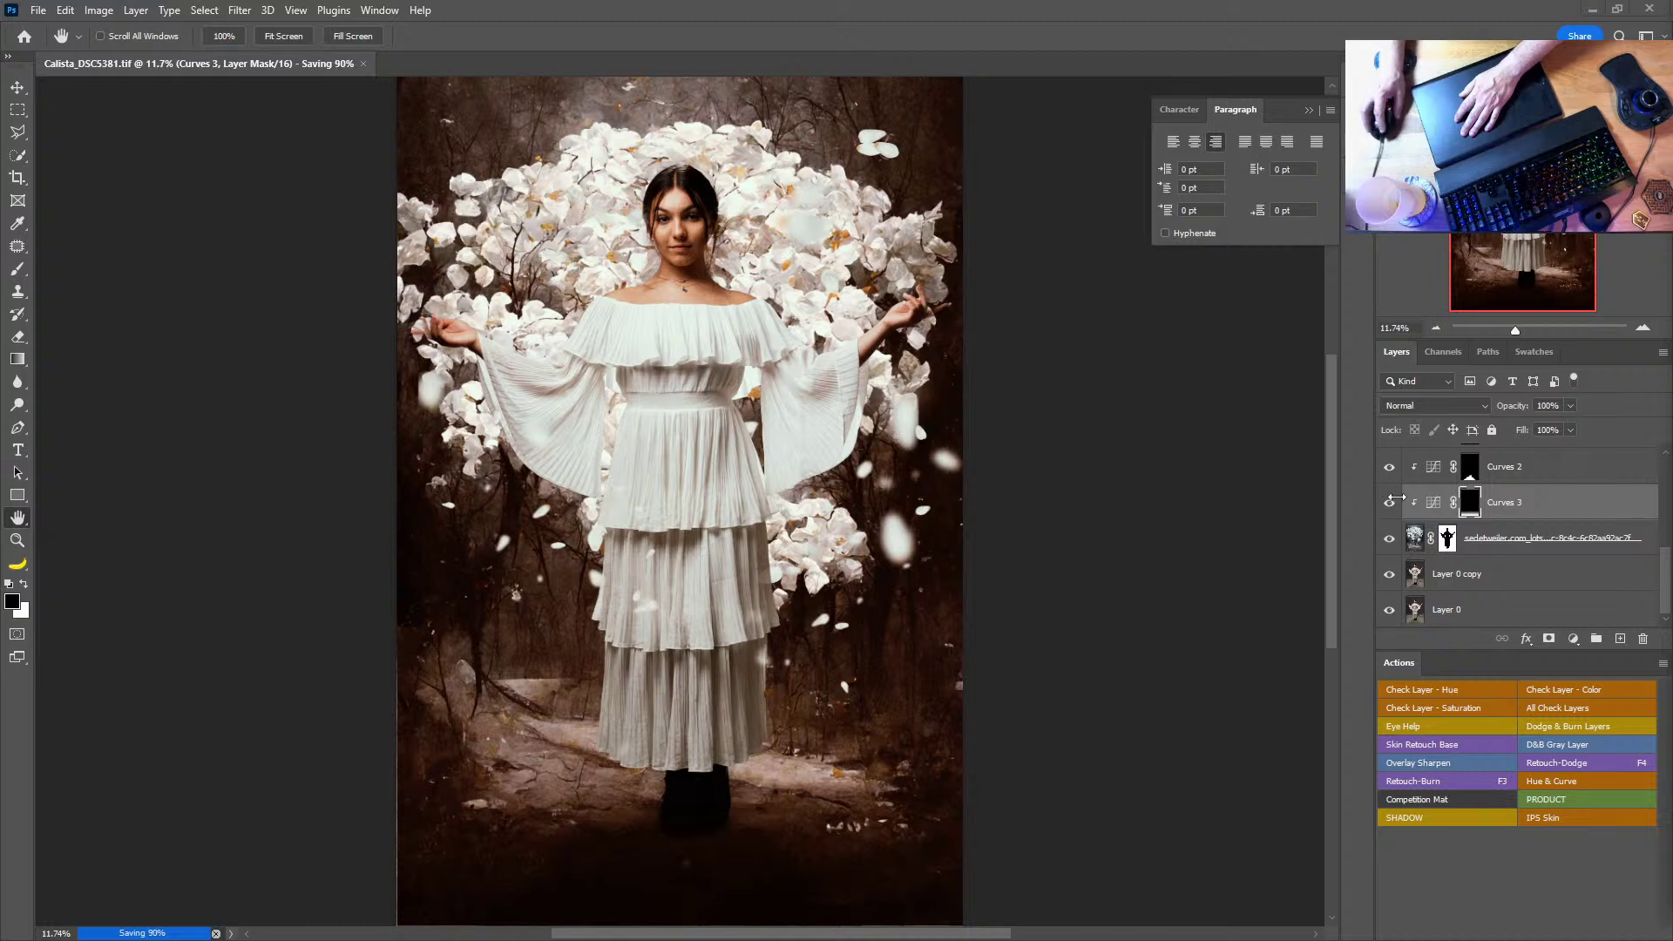
# Step: Soften the Curves 3 darkening to input 131, output 108, and rename that layer "ground curve"
pyautogui.doubleClick(1433, 502)
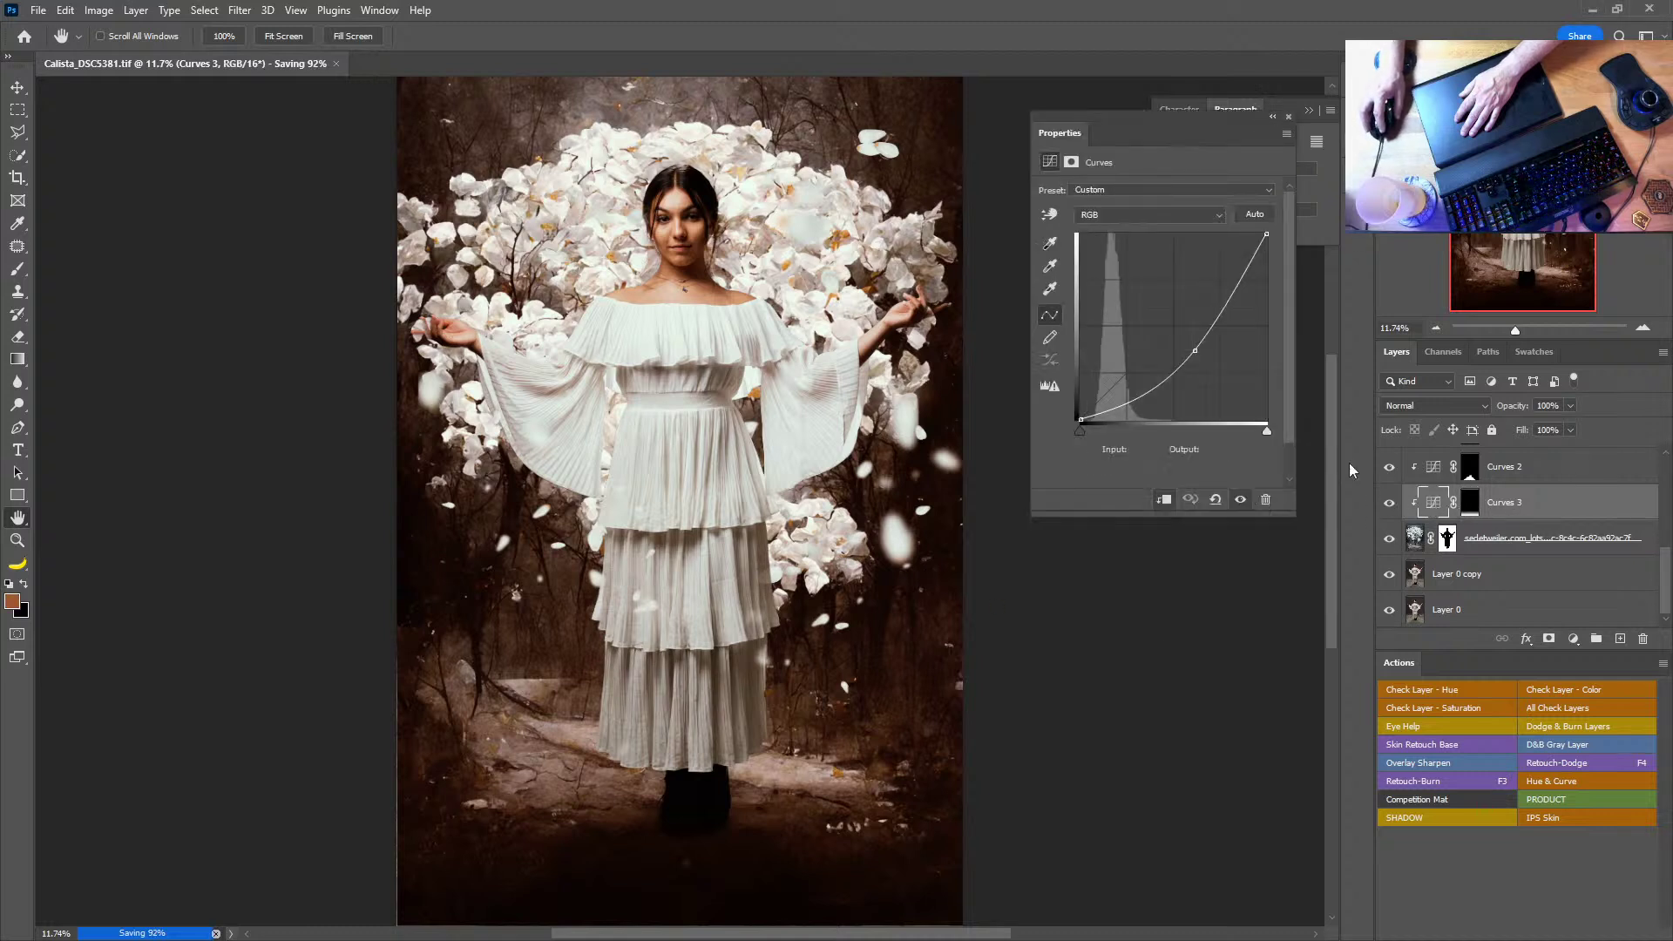
pyautogui.moveTo(1186, 345); pyautogui.dragTo(1174, 341)
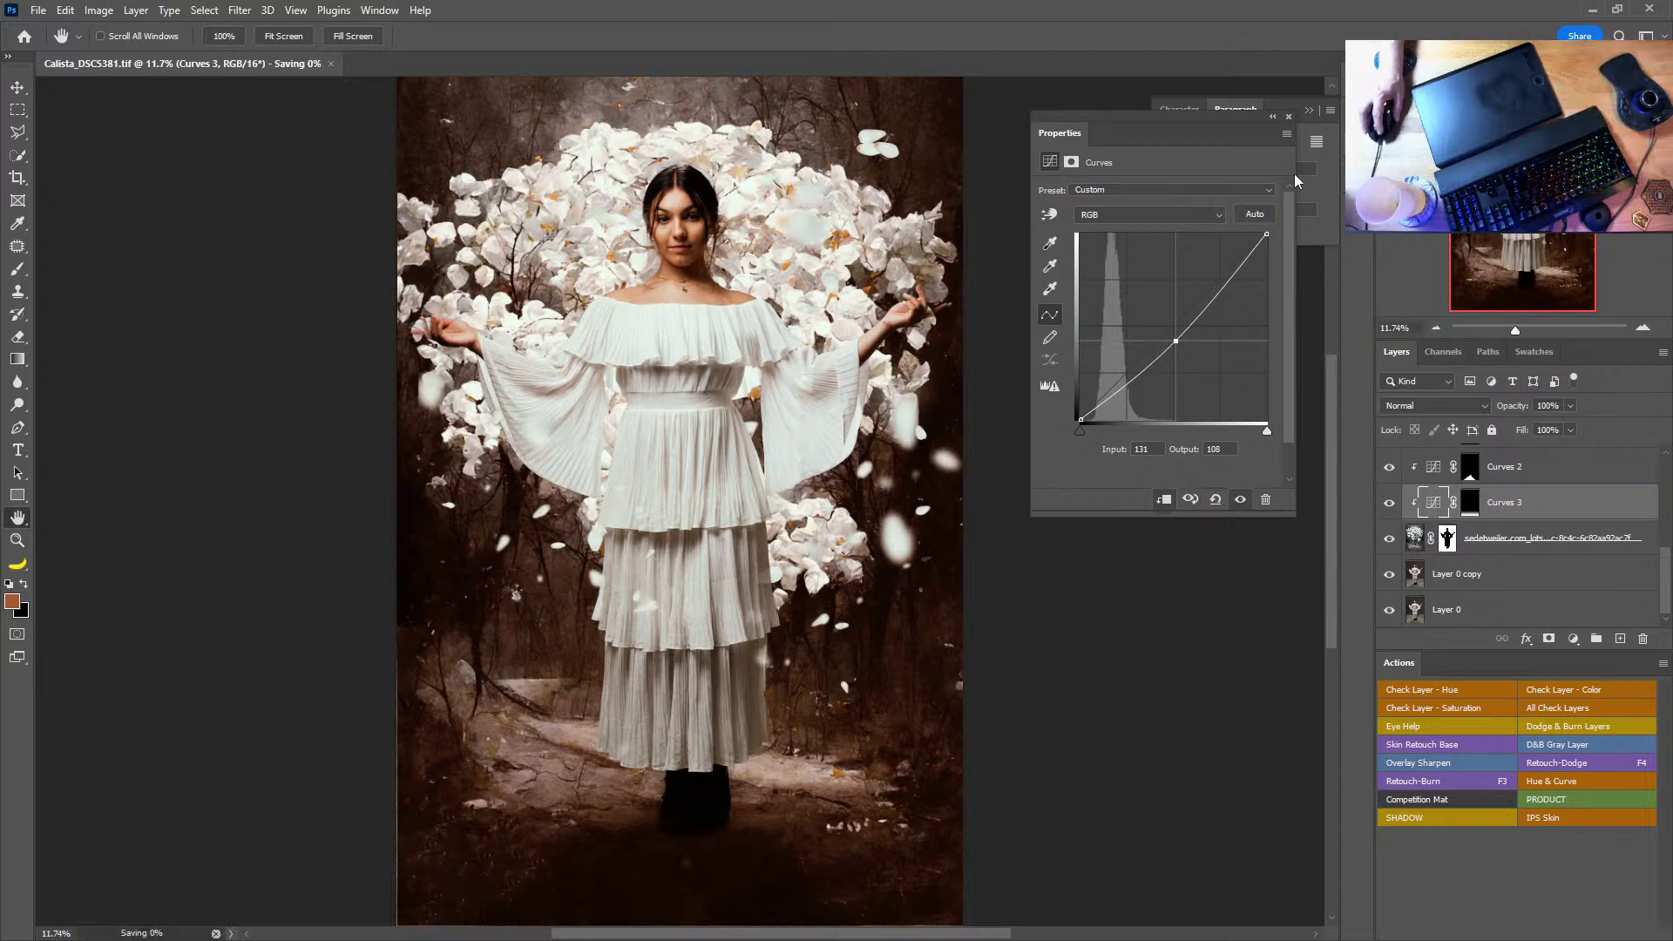
pyautogui.doubleClick(1513, 511)
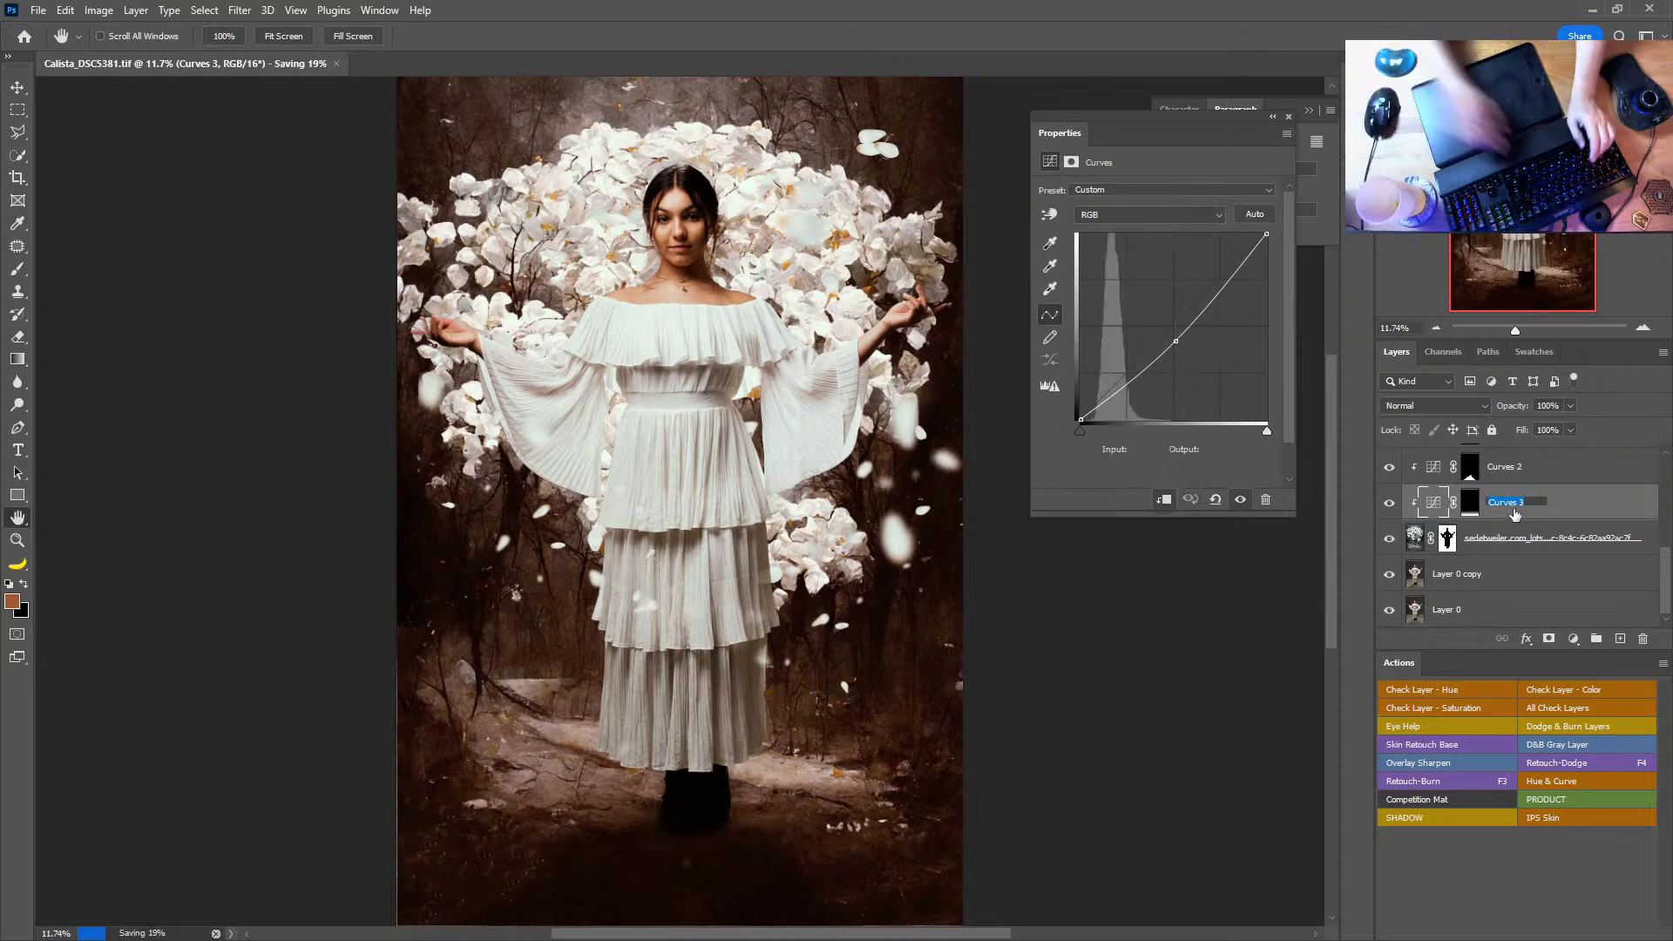
pyautogui.write('GROUND')
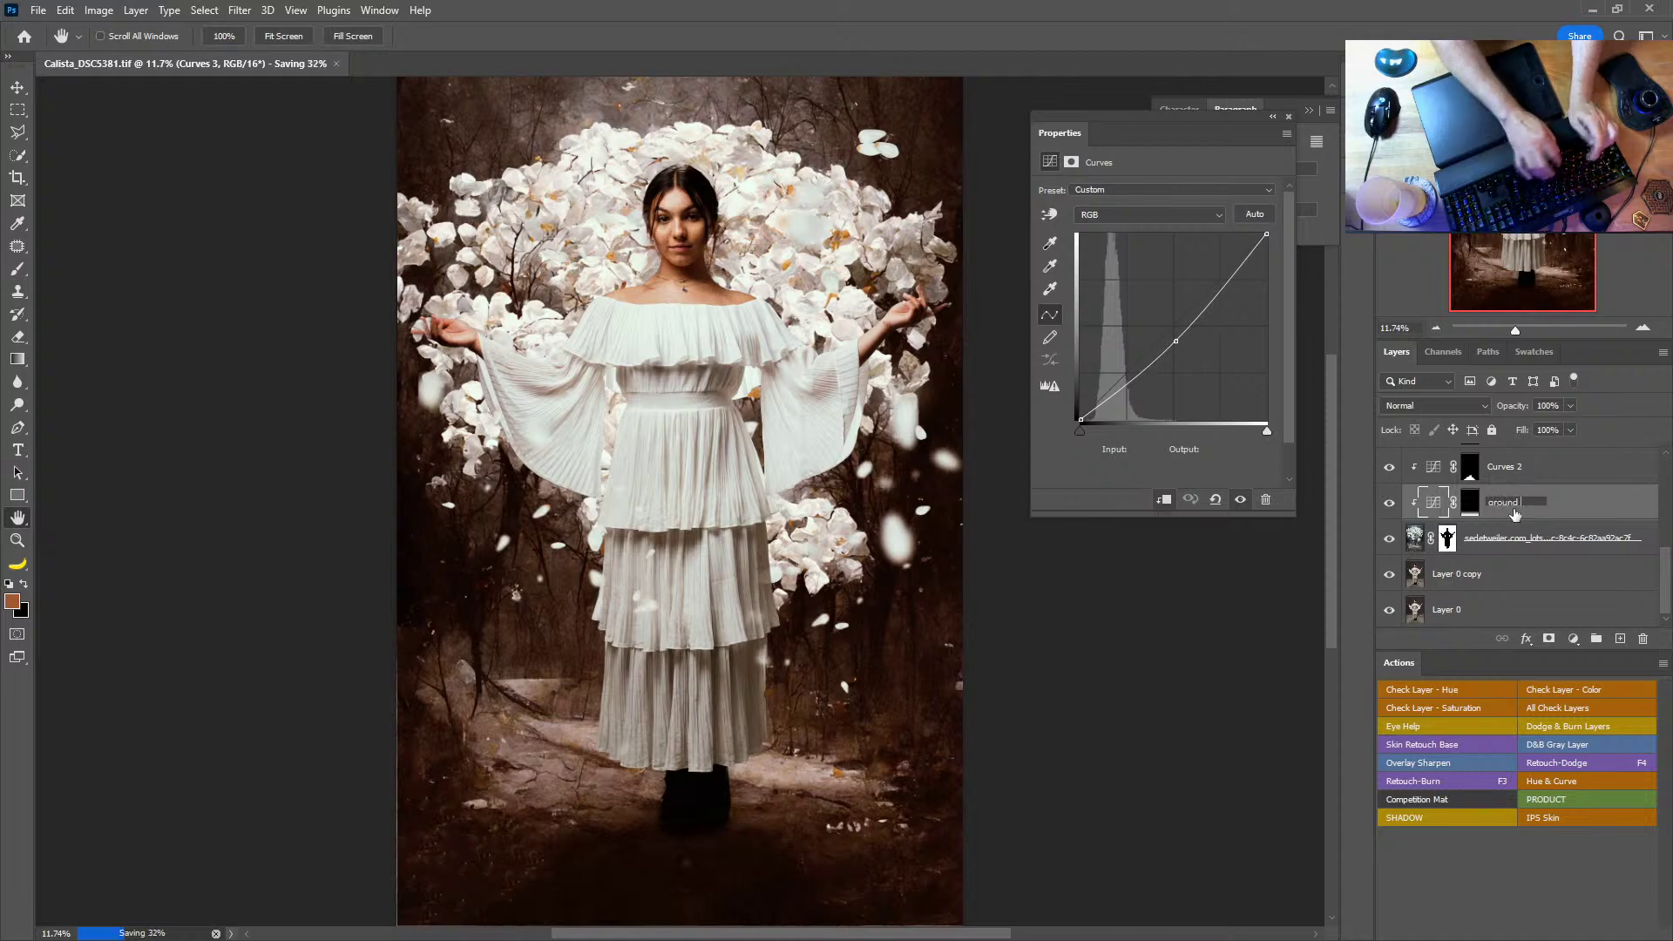
pyautogui.press('Return')
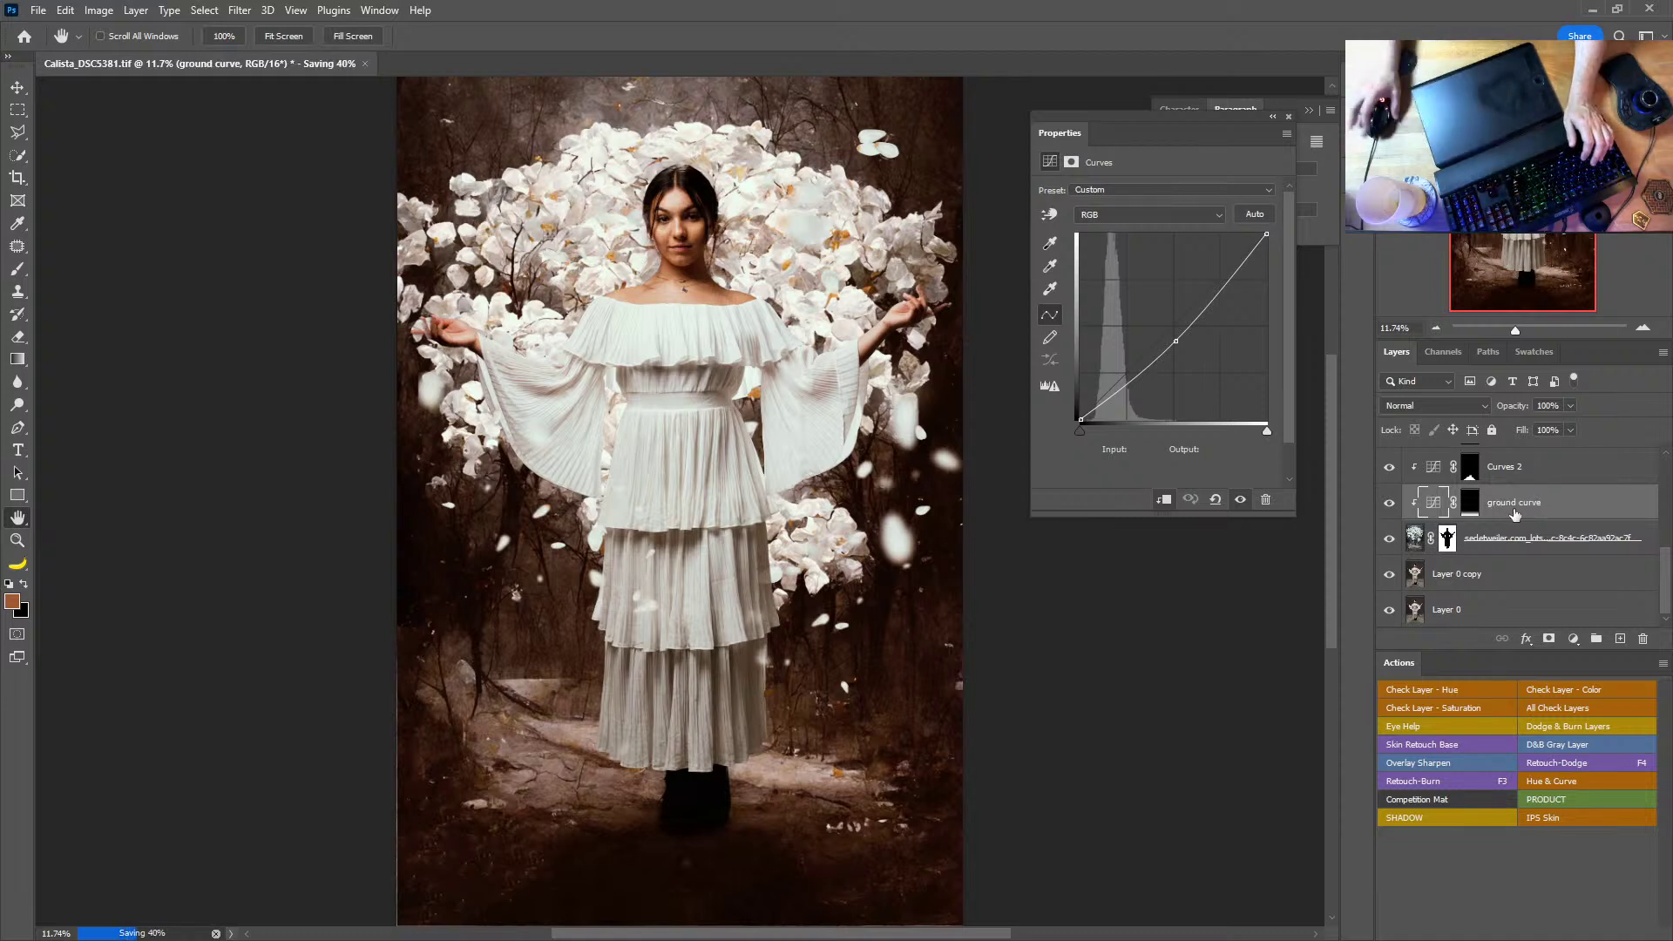
# Step: Rename the Curves 2 layer above the ground curve as "shadow"
pyautogui.hotkey('ctrl', 'j')
pyautogui.doubleClick(1511, 502)
pyautogui.write('sha')
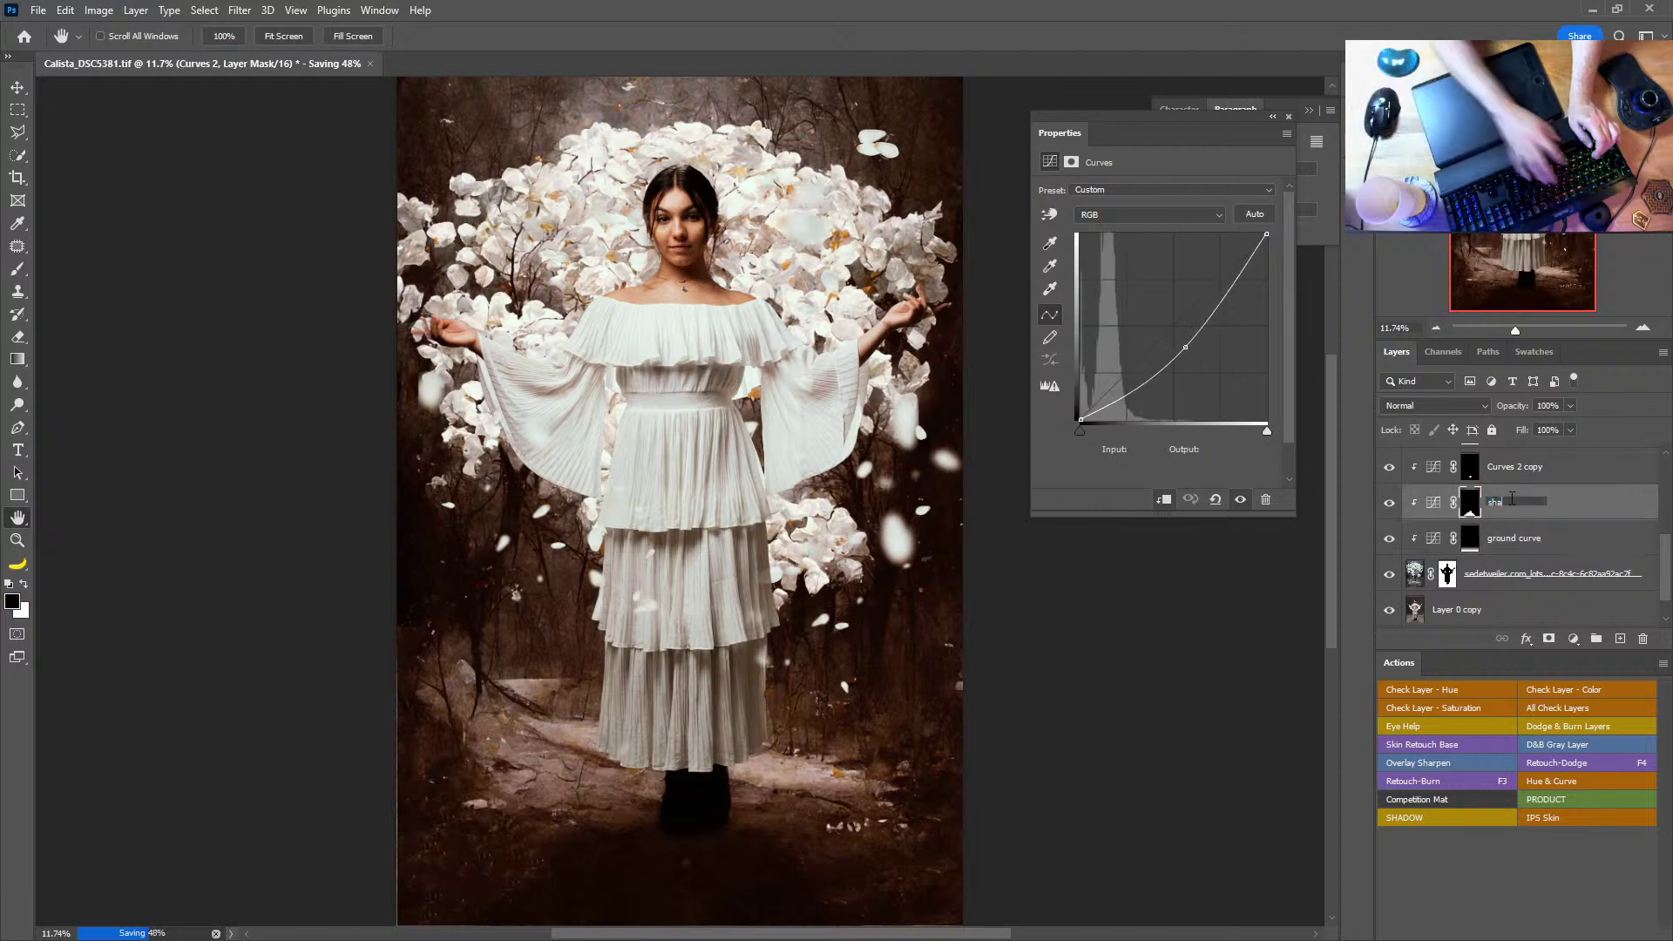
pyautogui.write('dow')
pyautogui.press('Return')
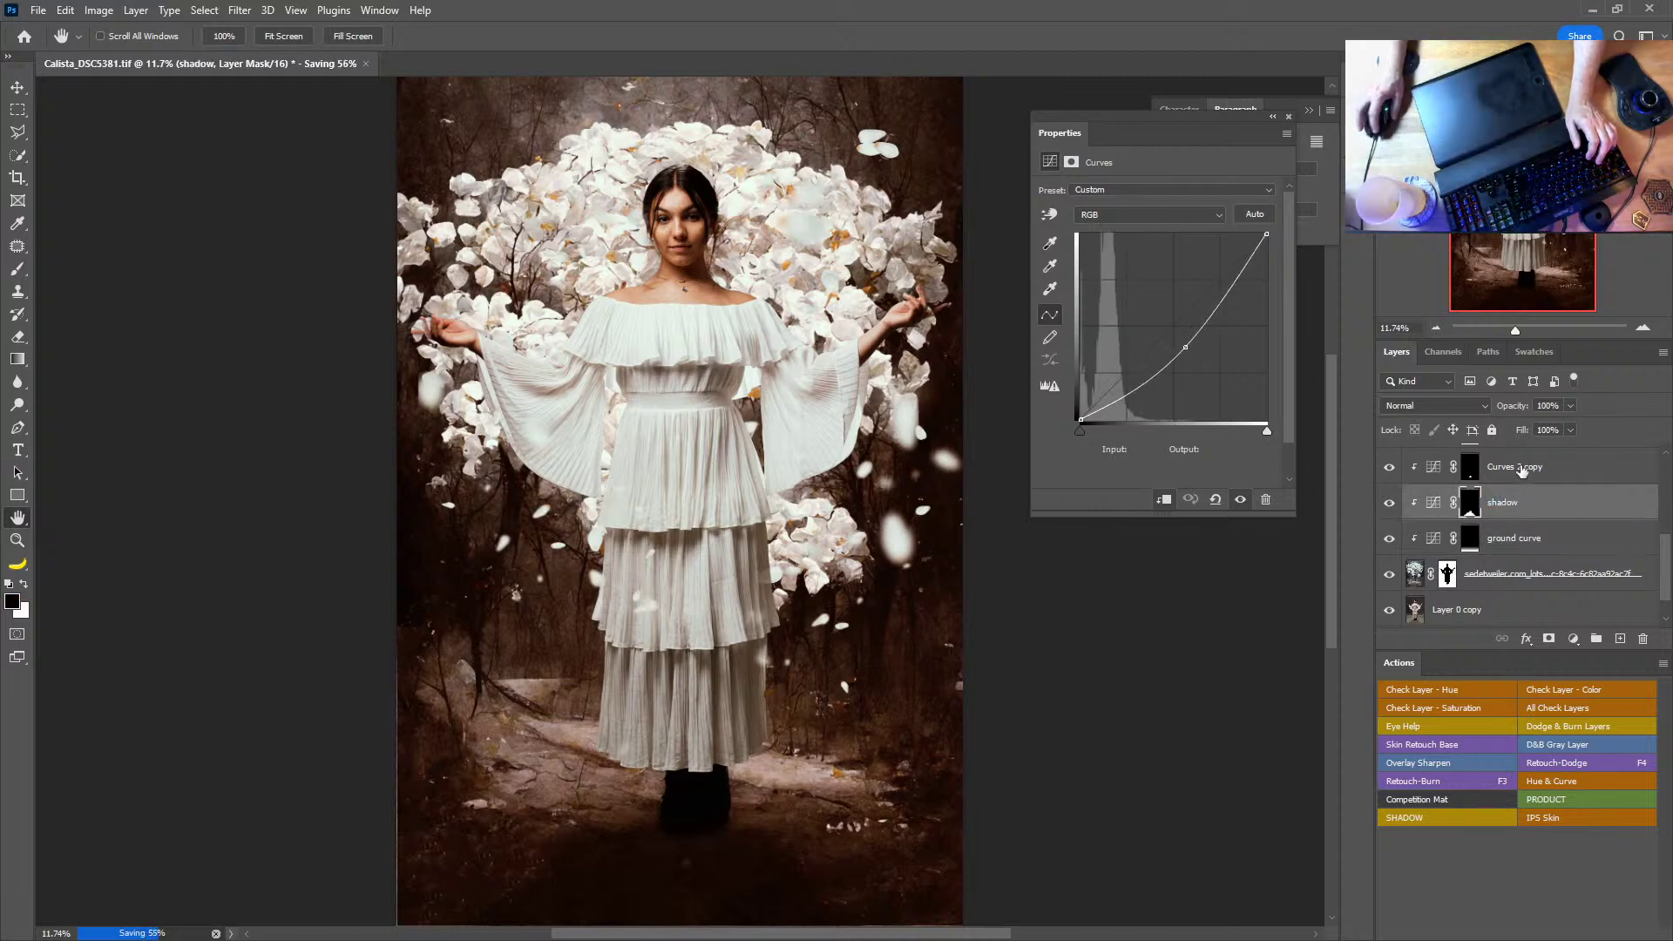
# Step: Rename the Curves 2 copy layer as "crack shadow"
pyautogui.doubleClick(1521, 468)
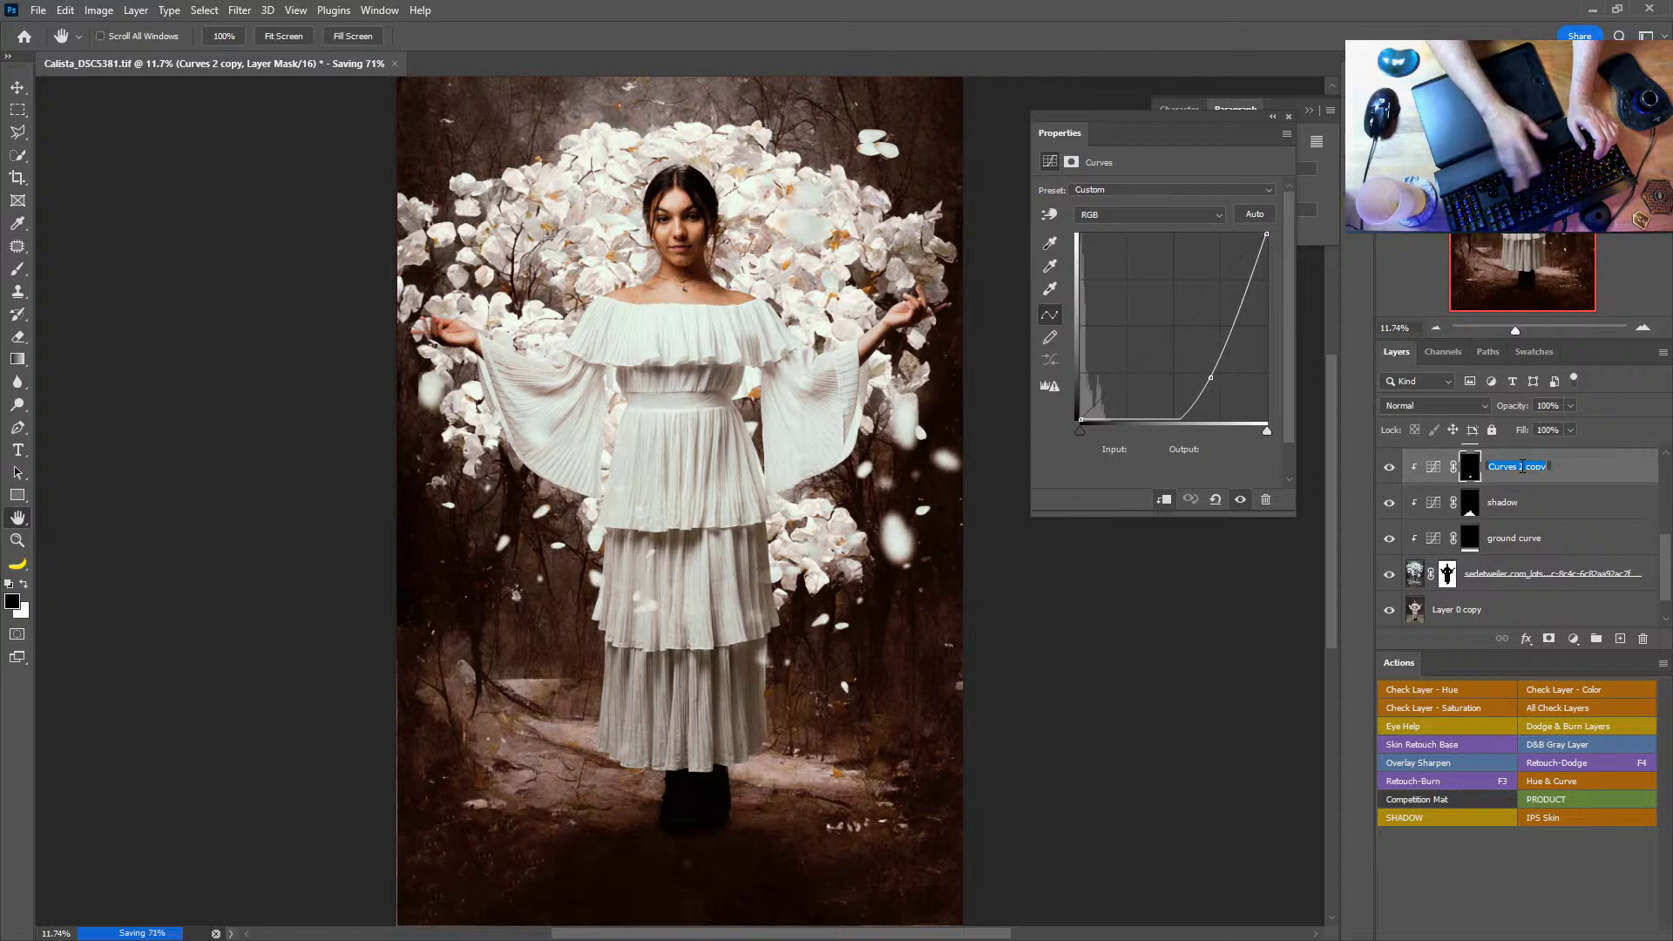
pyautogui.write('crack shadow')
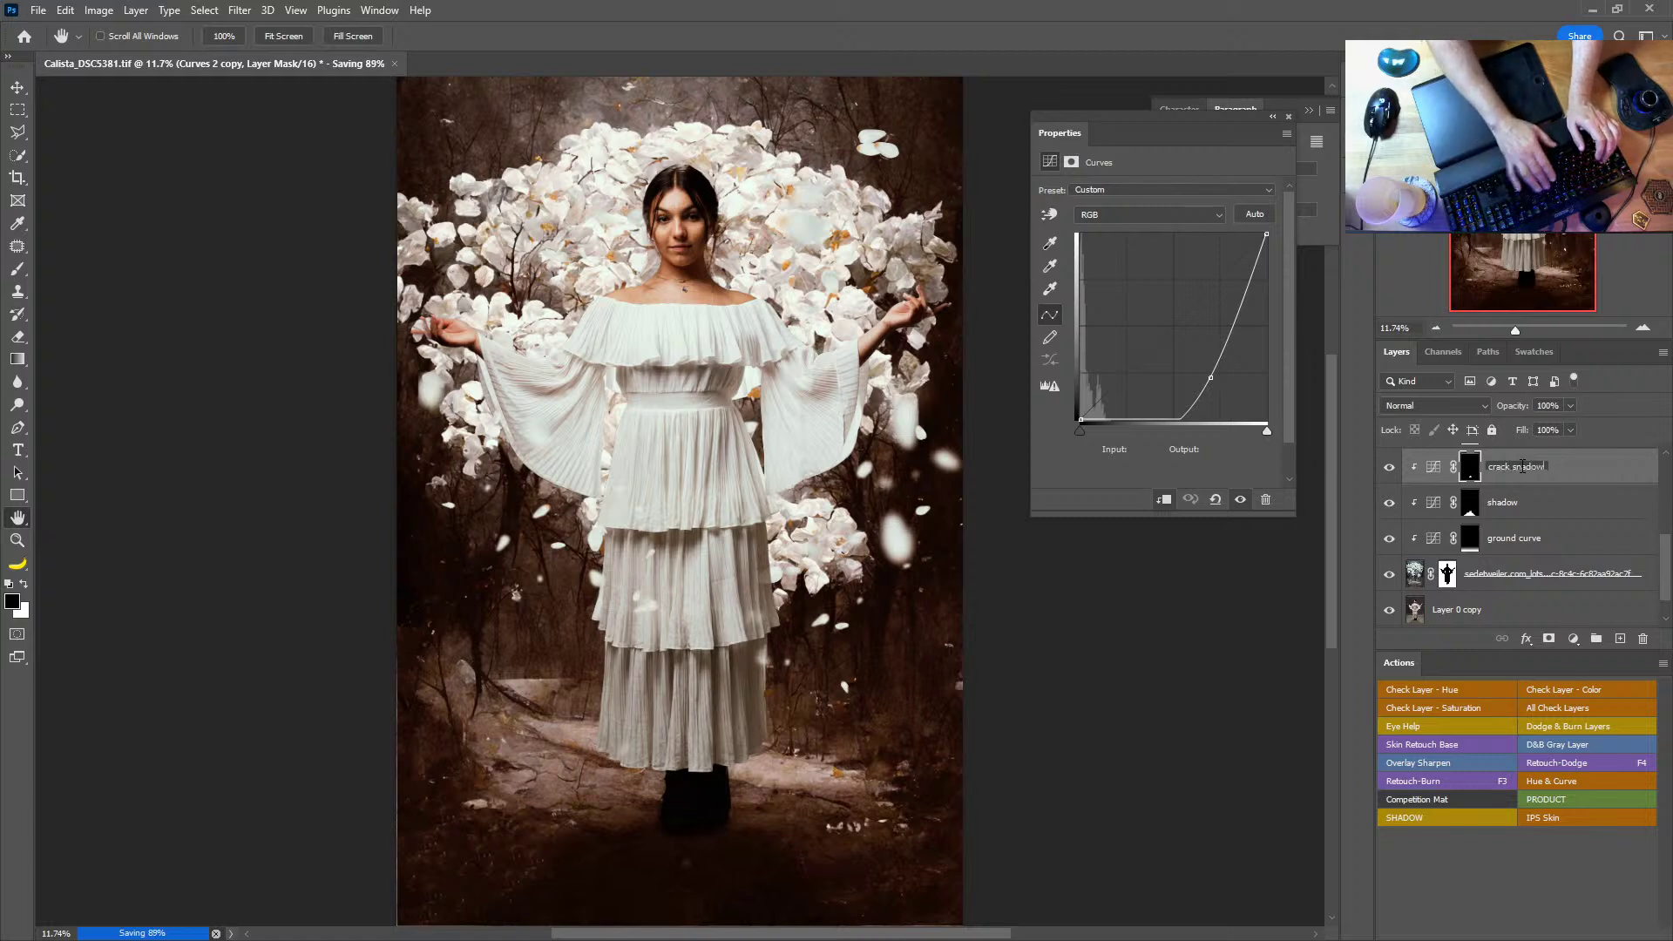
pyautogui.press('Return')
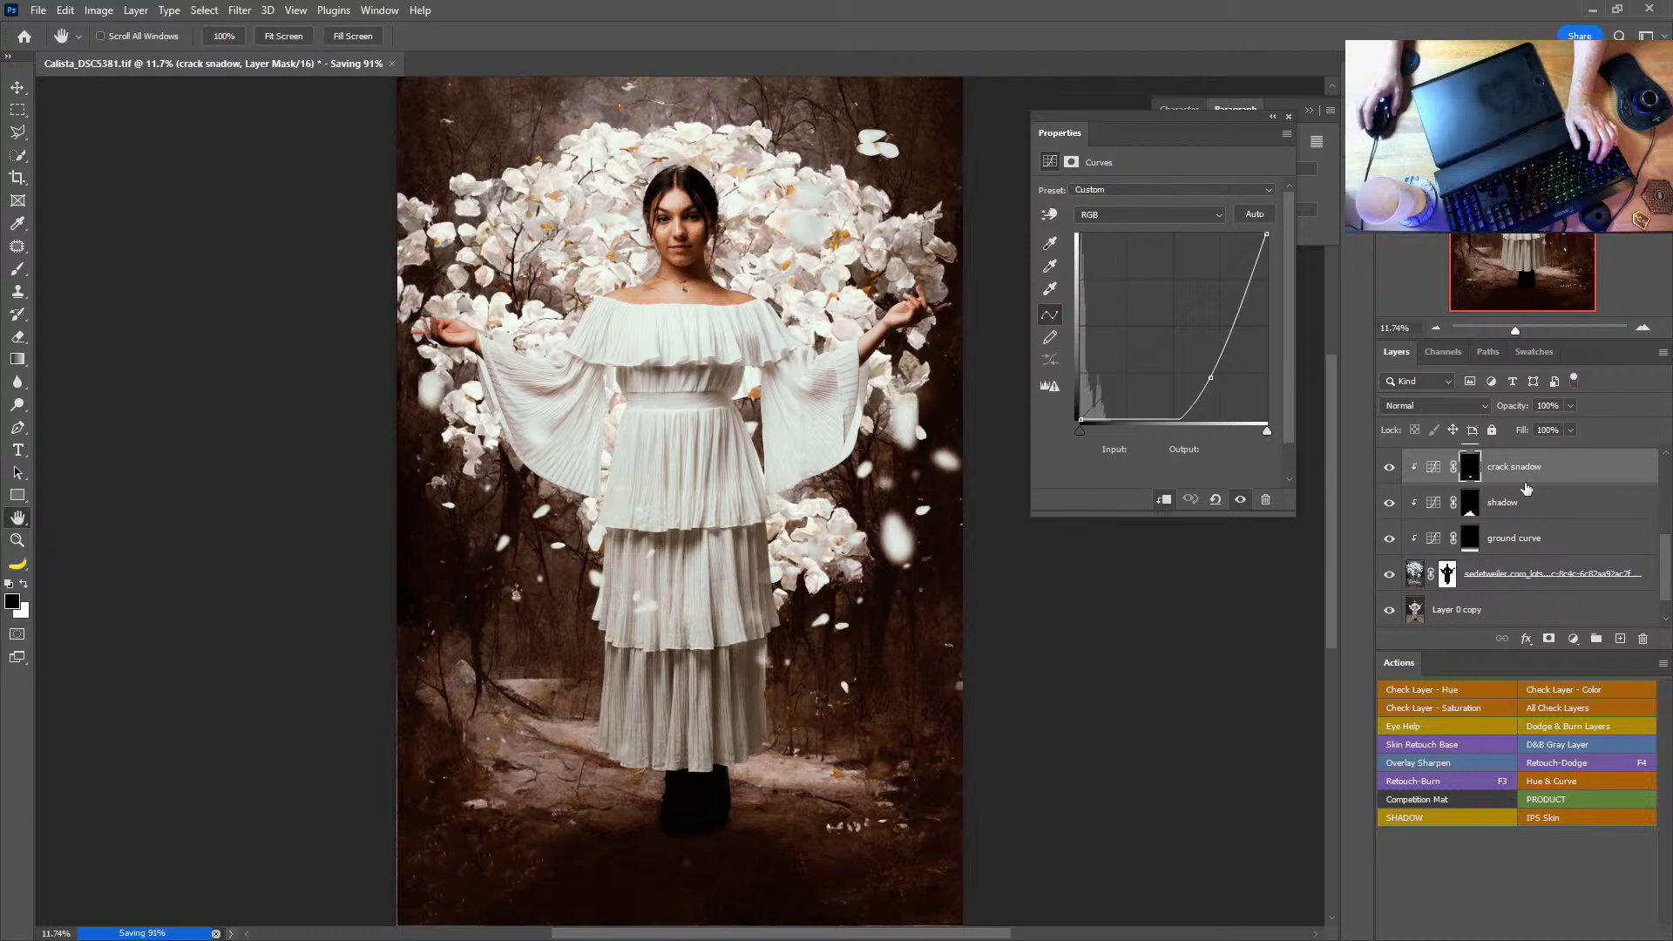
pyautogui.click(1513, 468)
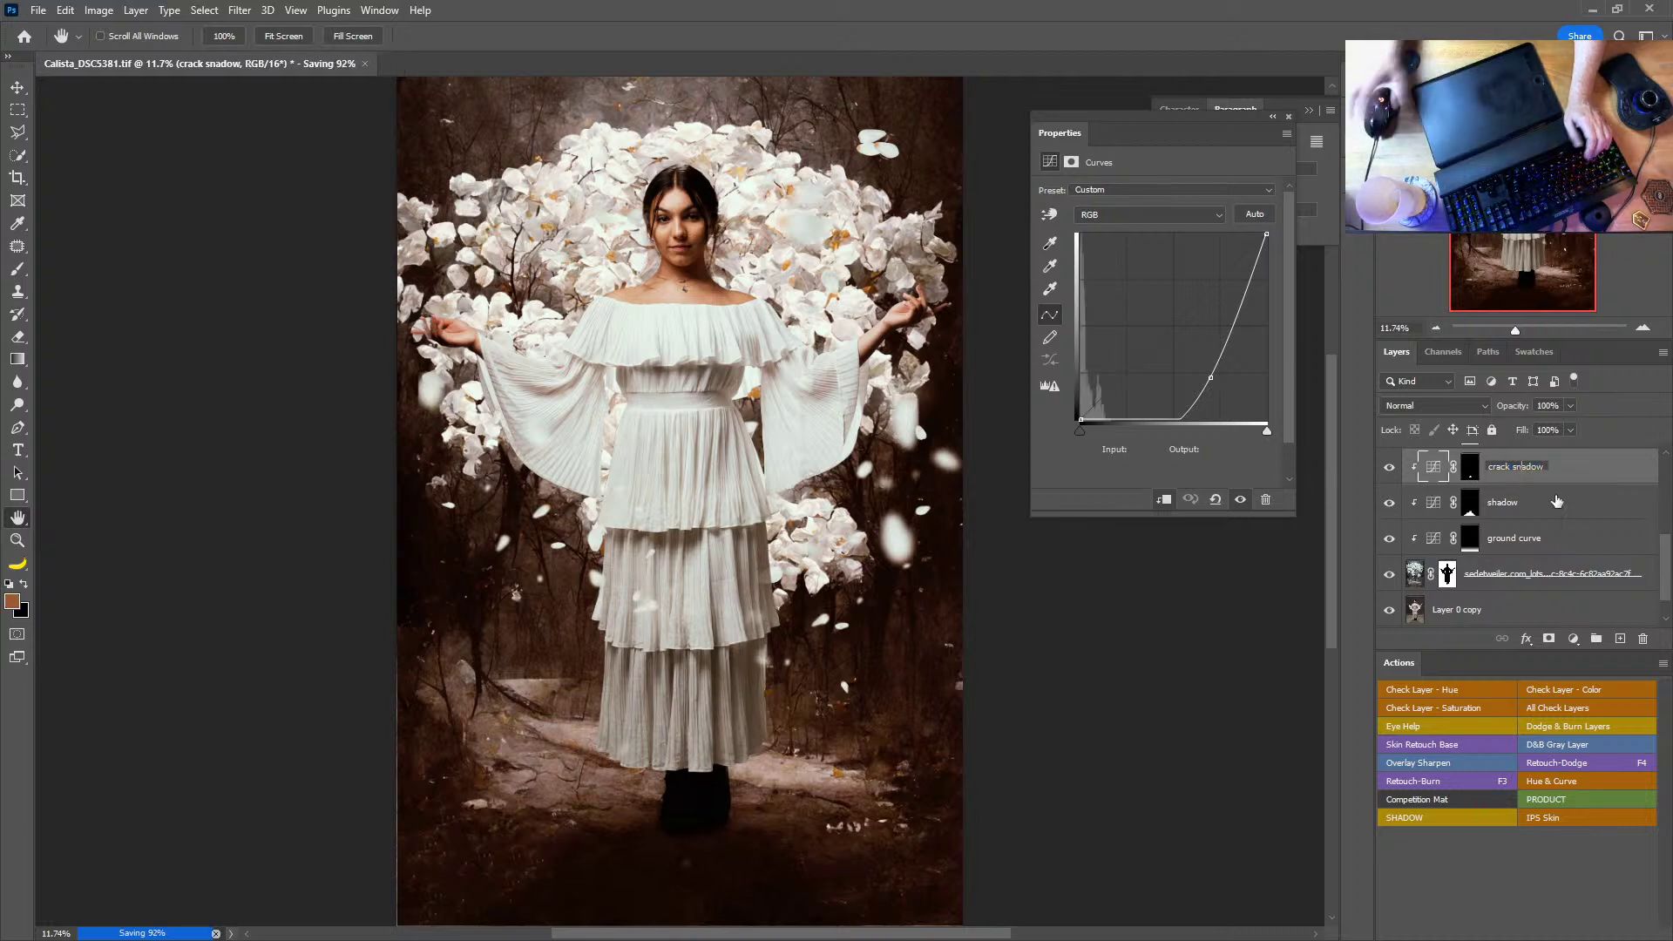
pyautogui.press('BackSpace')
pyautogui.write('h')
pyautogui.press('Return')
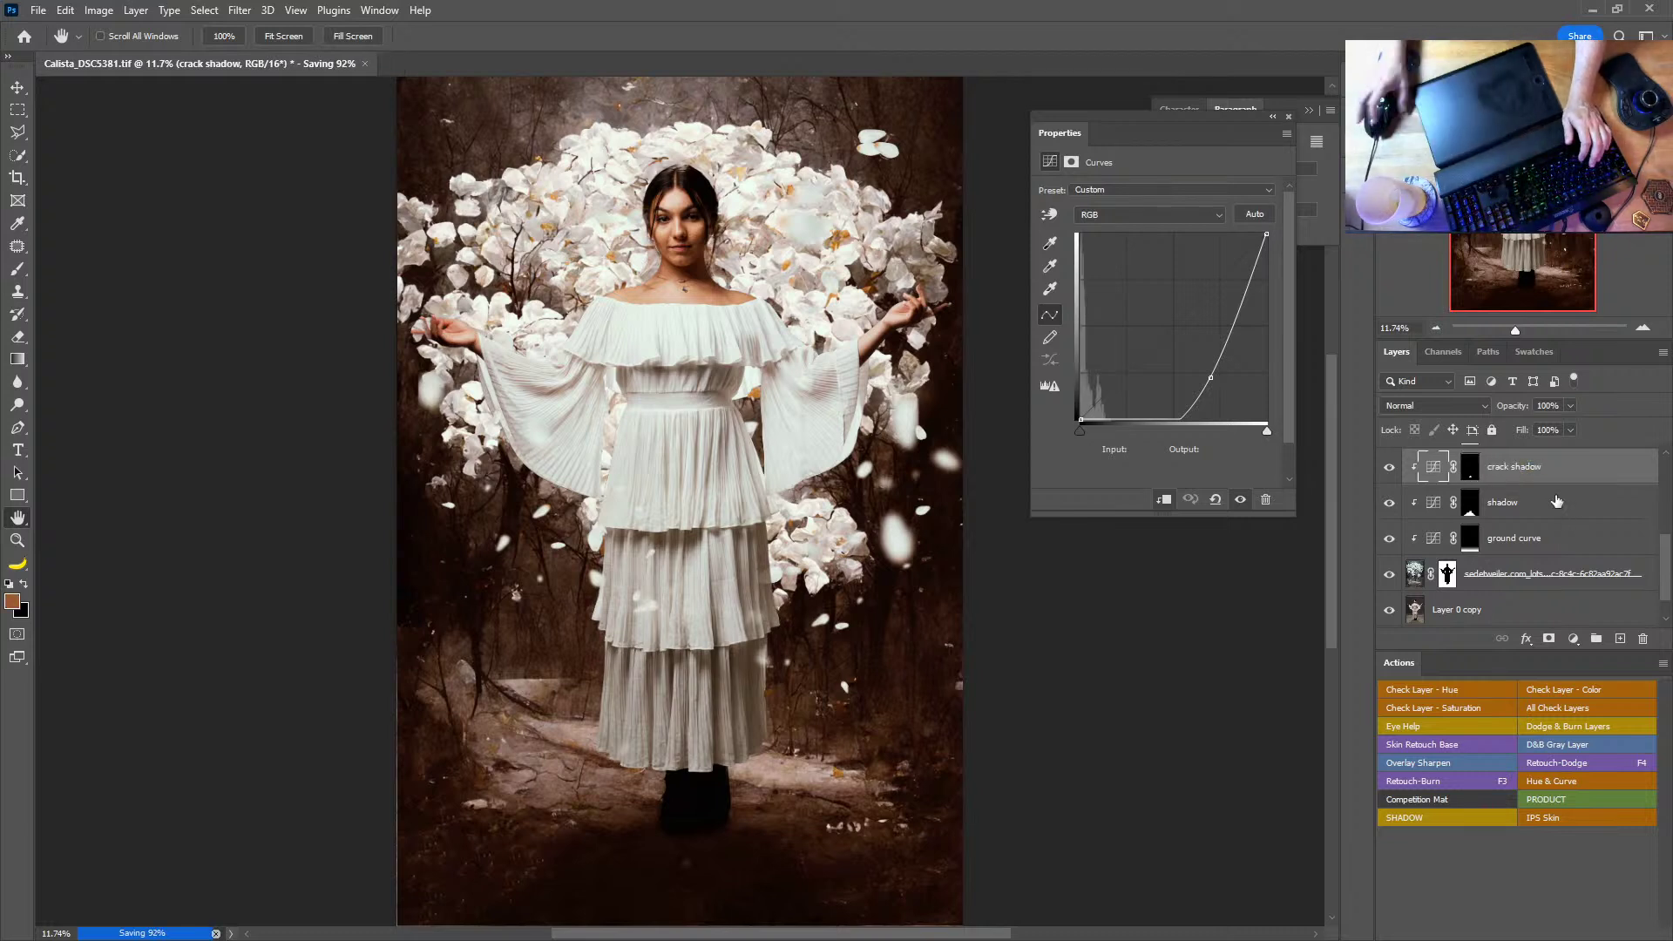
# Step: Check what the Curves 1 layer does by toggling its visibility, and rename it "background brightness"
pyautogui.scroll(1, 1568, 542)
pyautogui.scroll(1, 1568, 542)
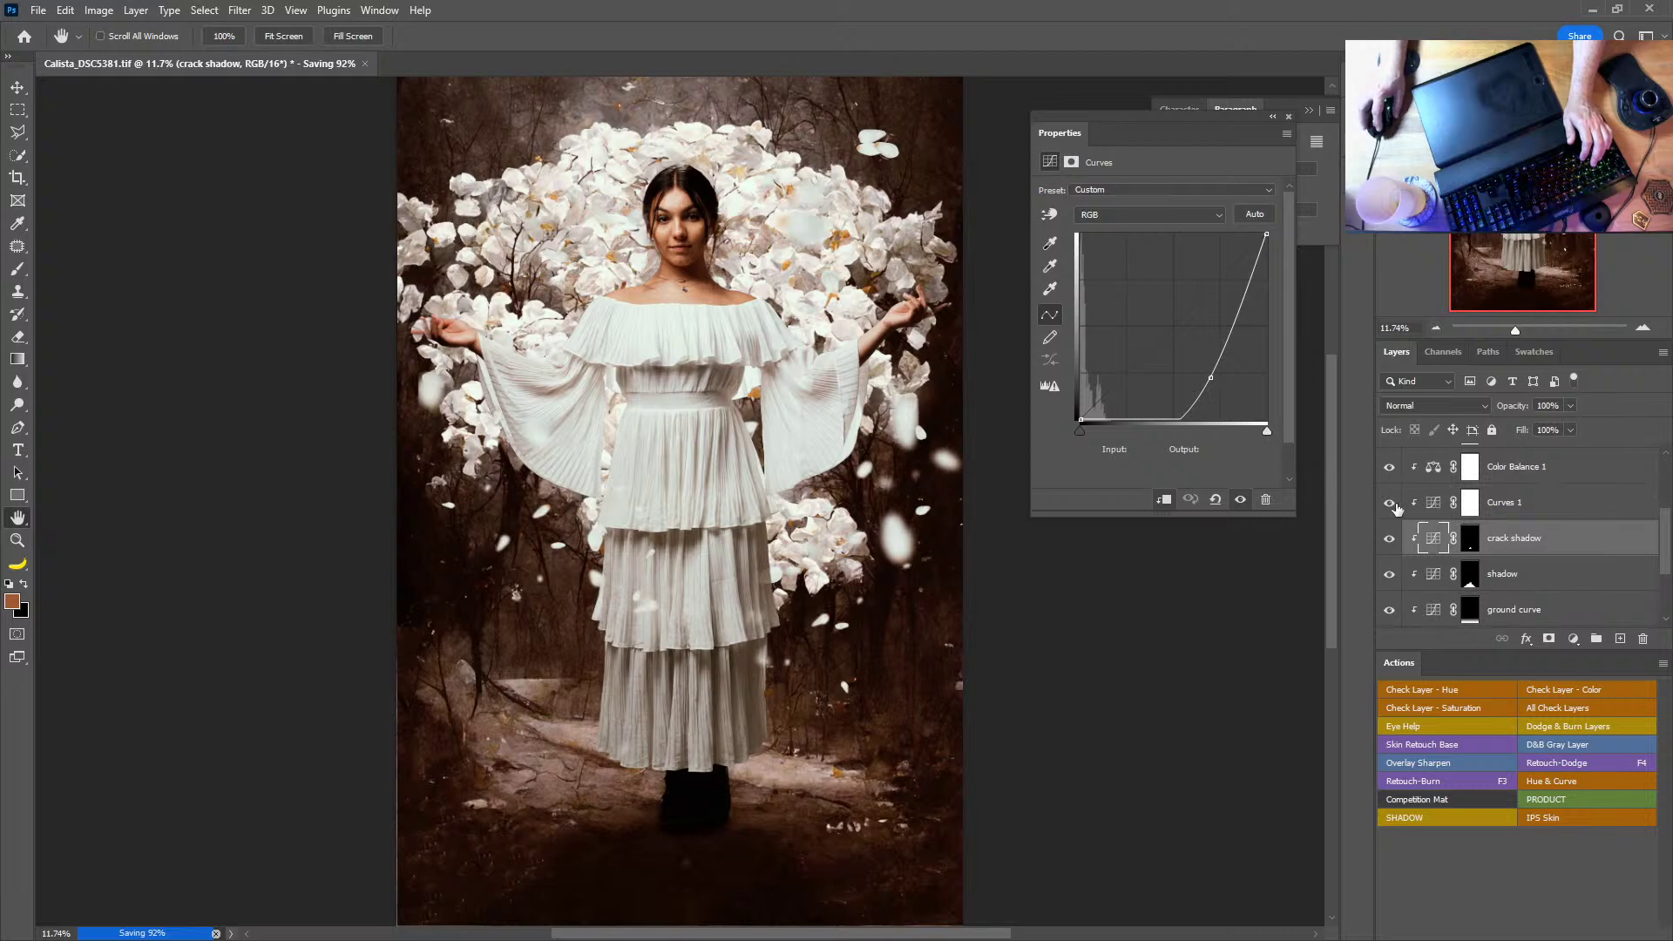
pyautogui.click(1391, 503)
pyautogui.click(1390, 504)
pyautogui.click(1470, 502)
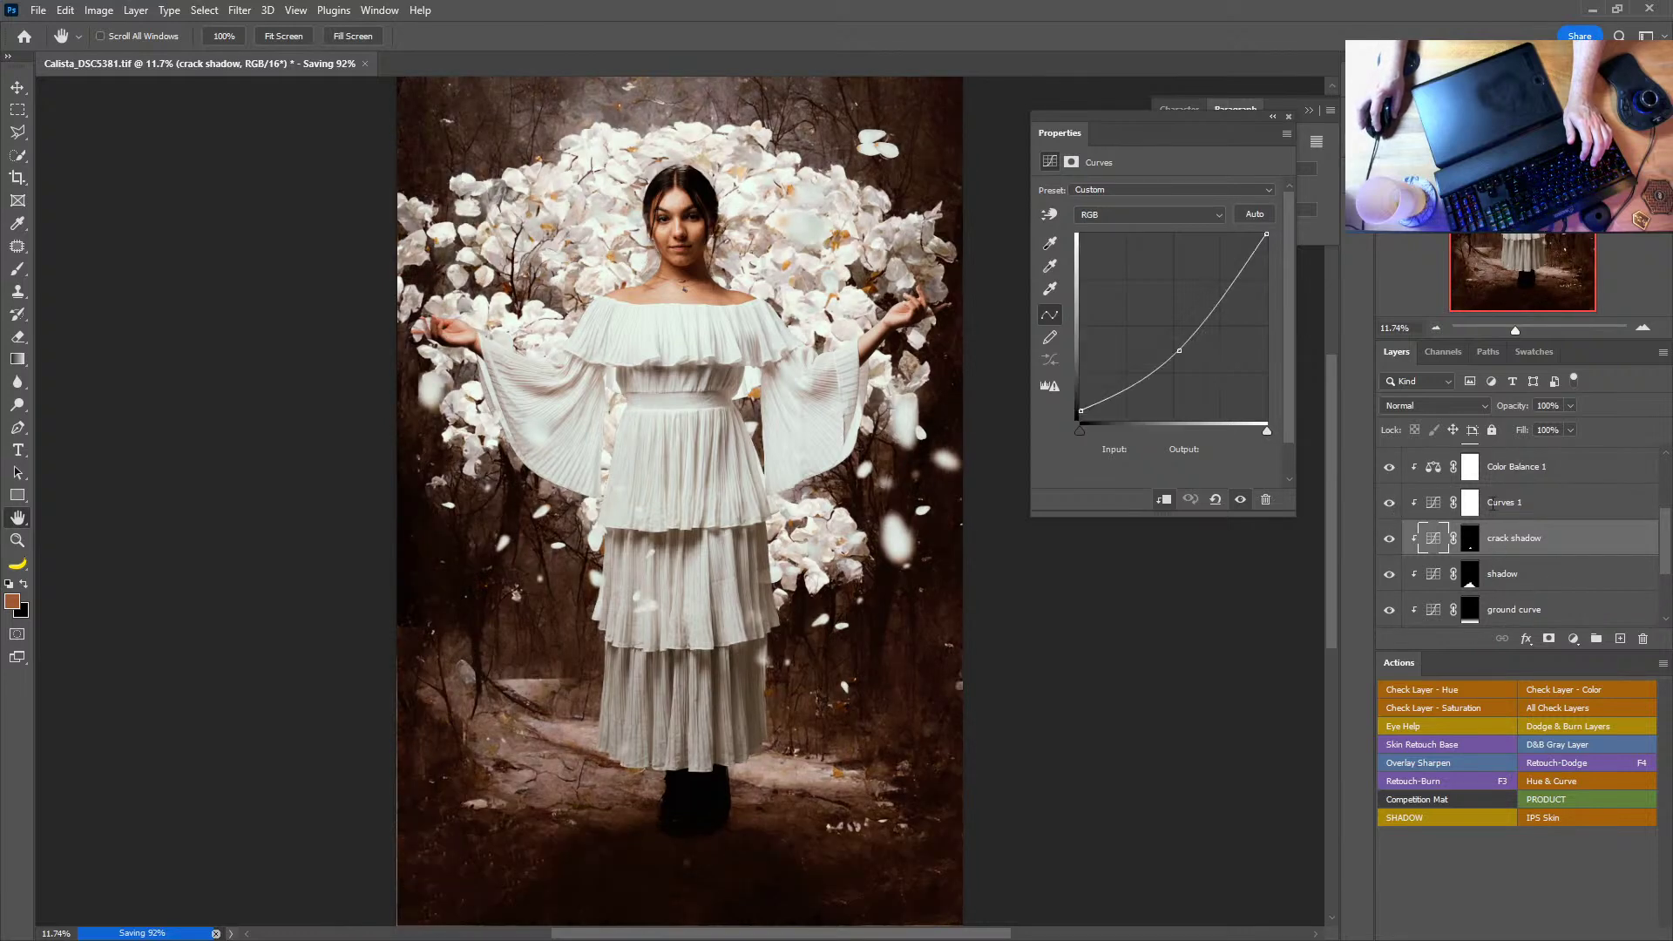
pyautogui.doubleClick(1498, 501)
pyautogui.write('background brightn')
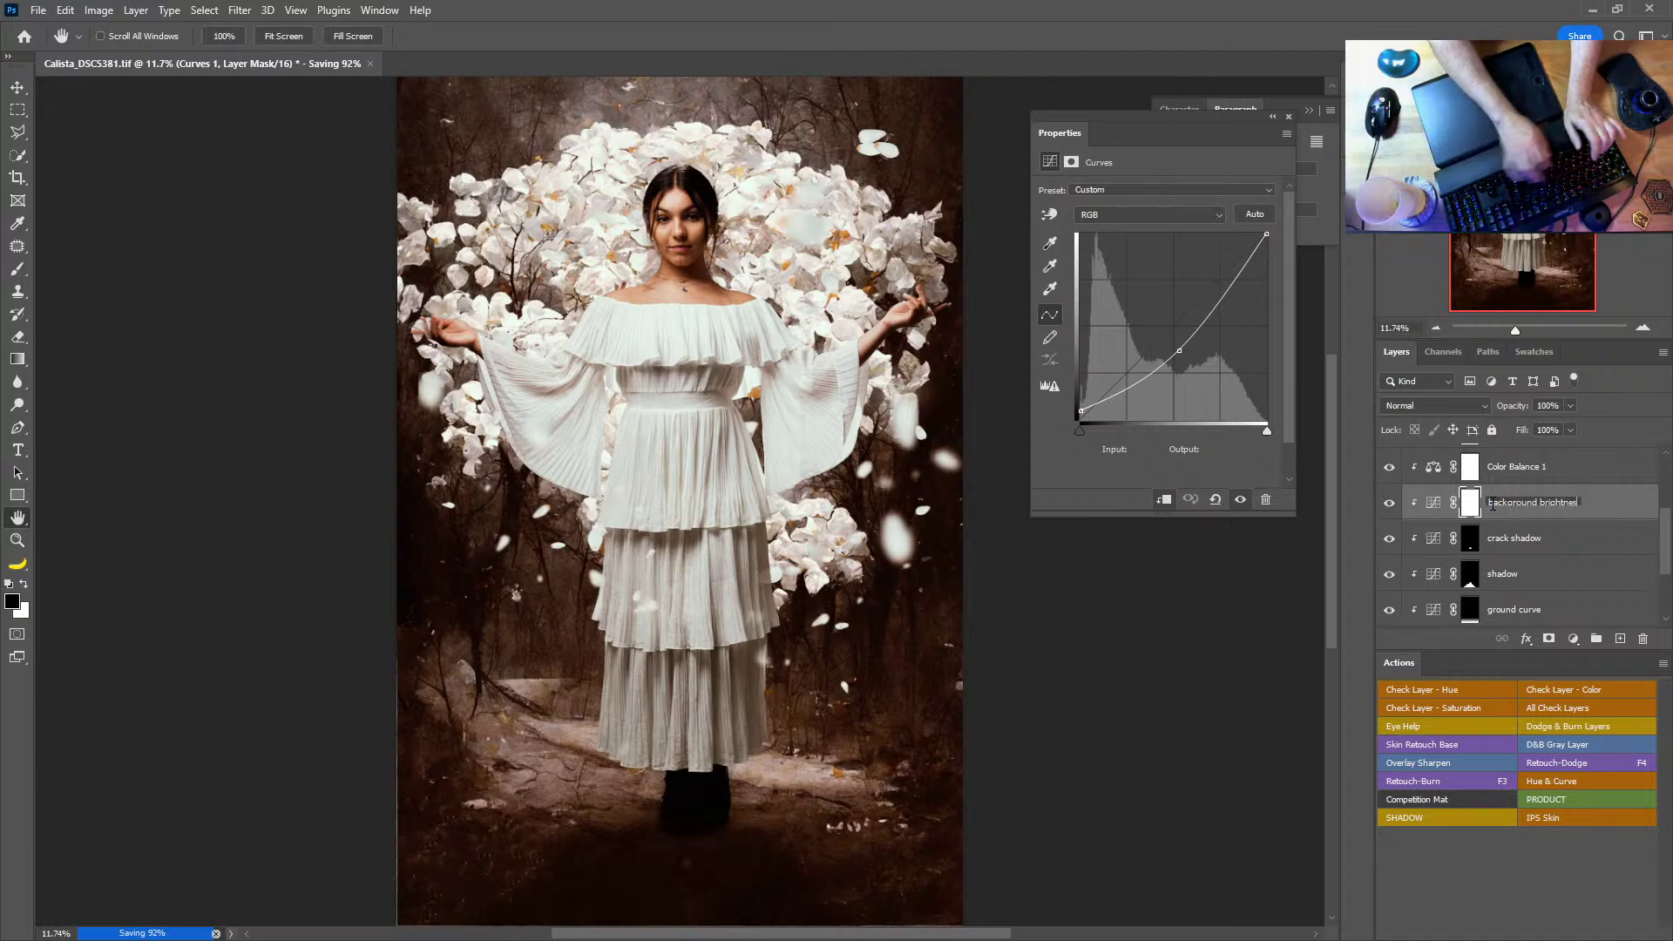
pyautogui.write('ess')
pyautogui.press('Return')
# Step: Rename the masked pixel layer below Hue/Saturation 2 as "petals"
pyautogui.scroll(1, 1501, 523)
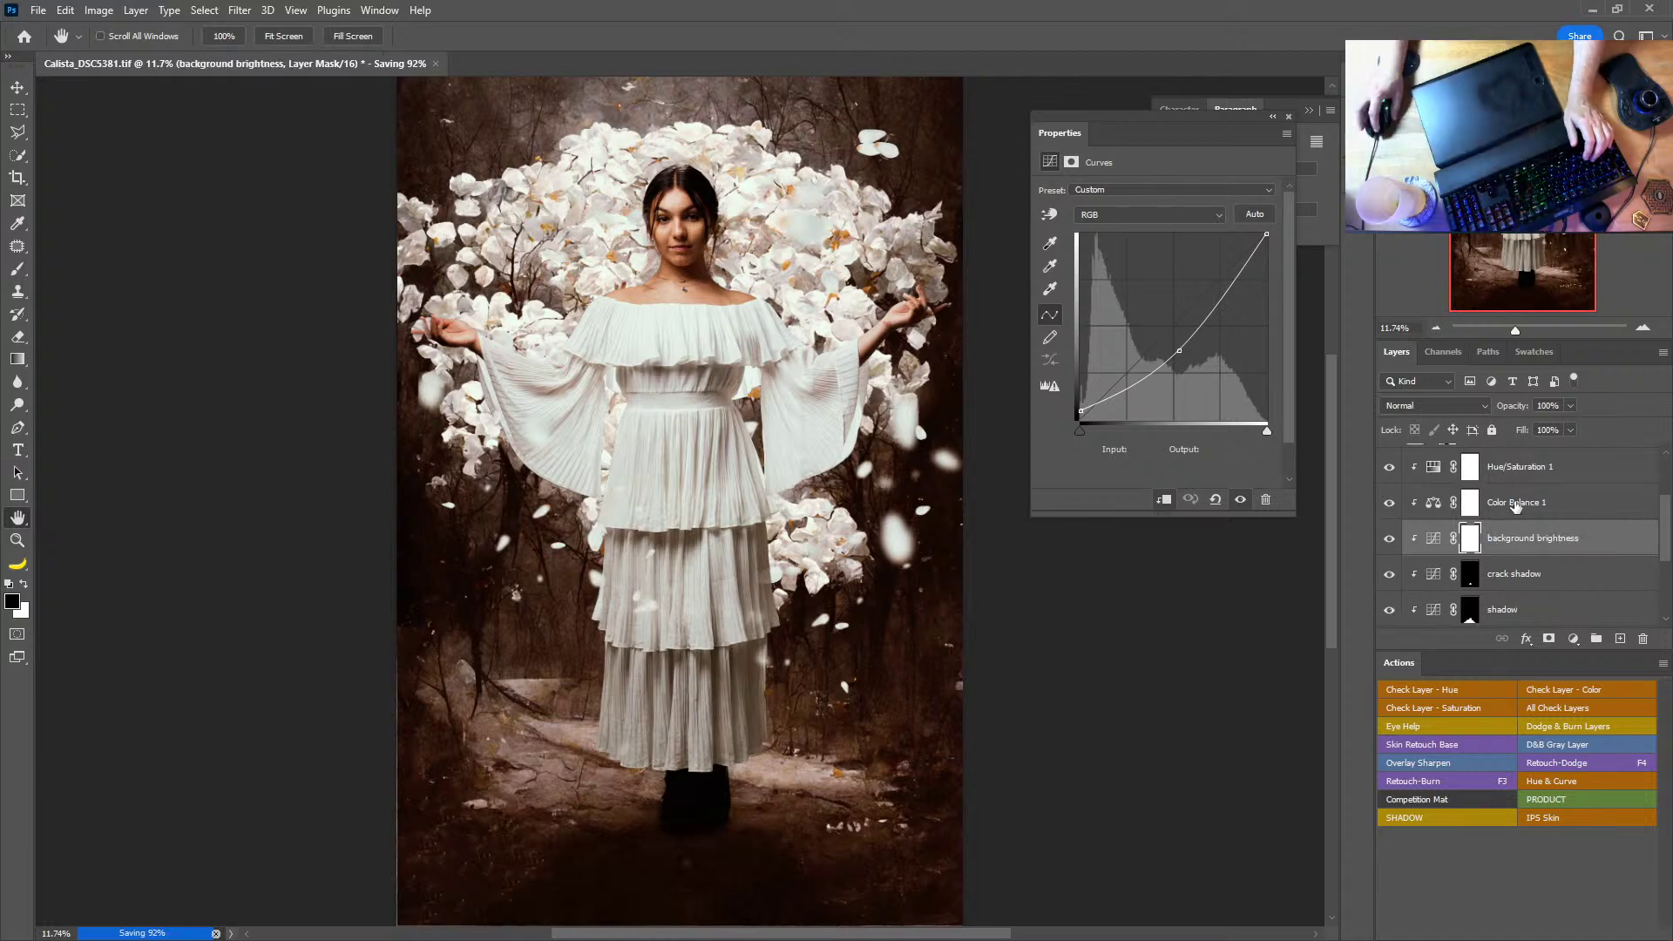
pyautogui.scroll(2, 1520, 505)
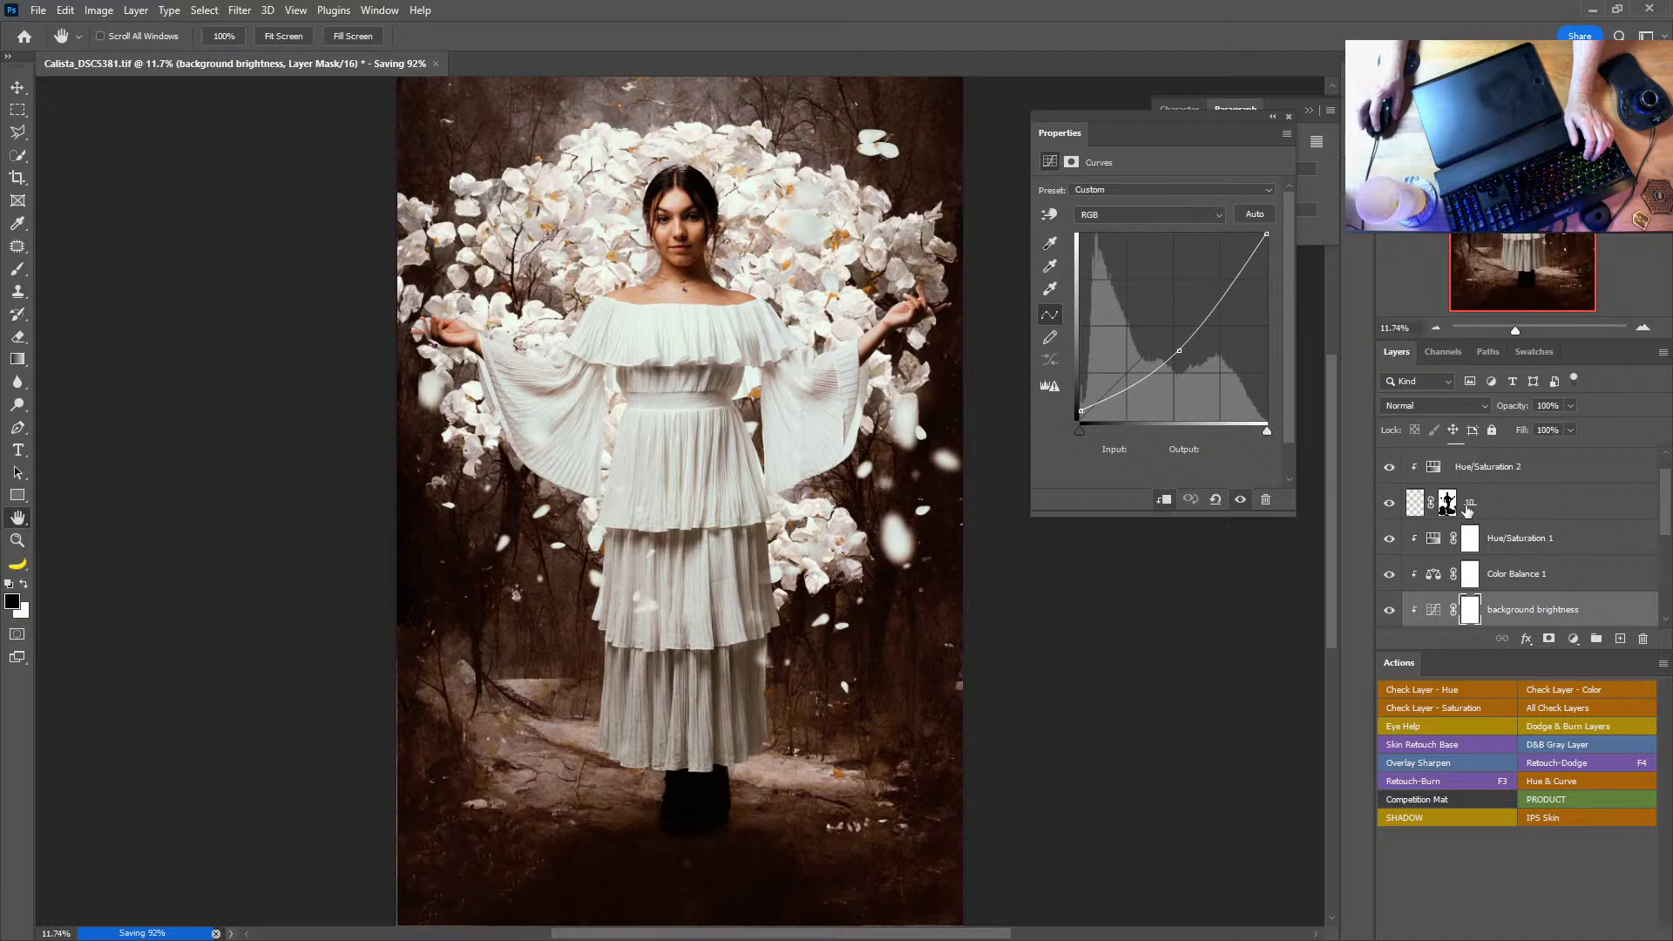
pyautogui.doubleClick(1471, 503)
pyautogui.write('p')
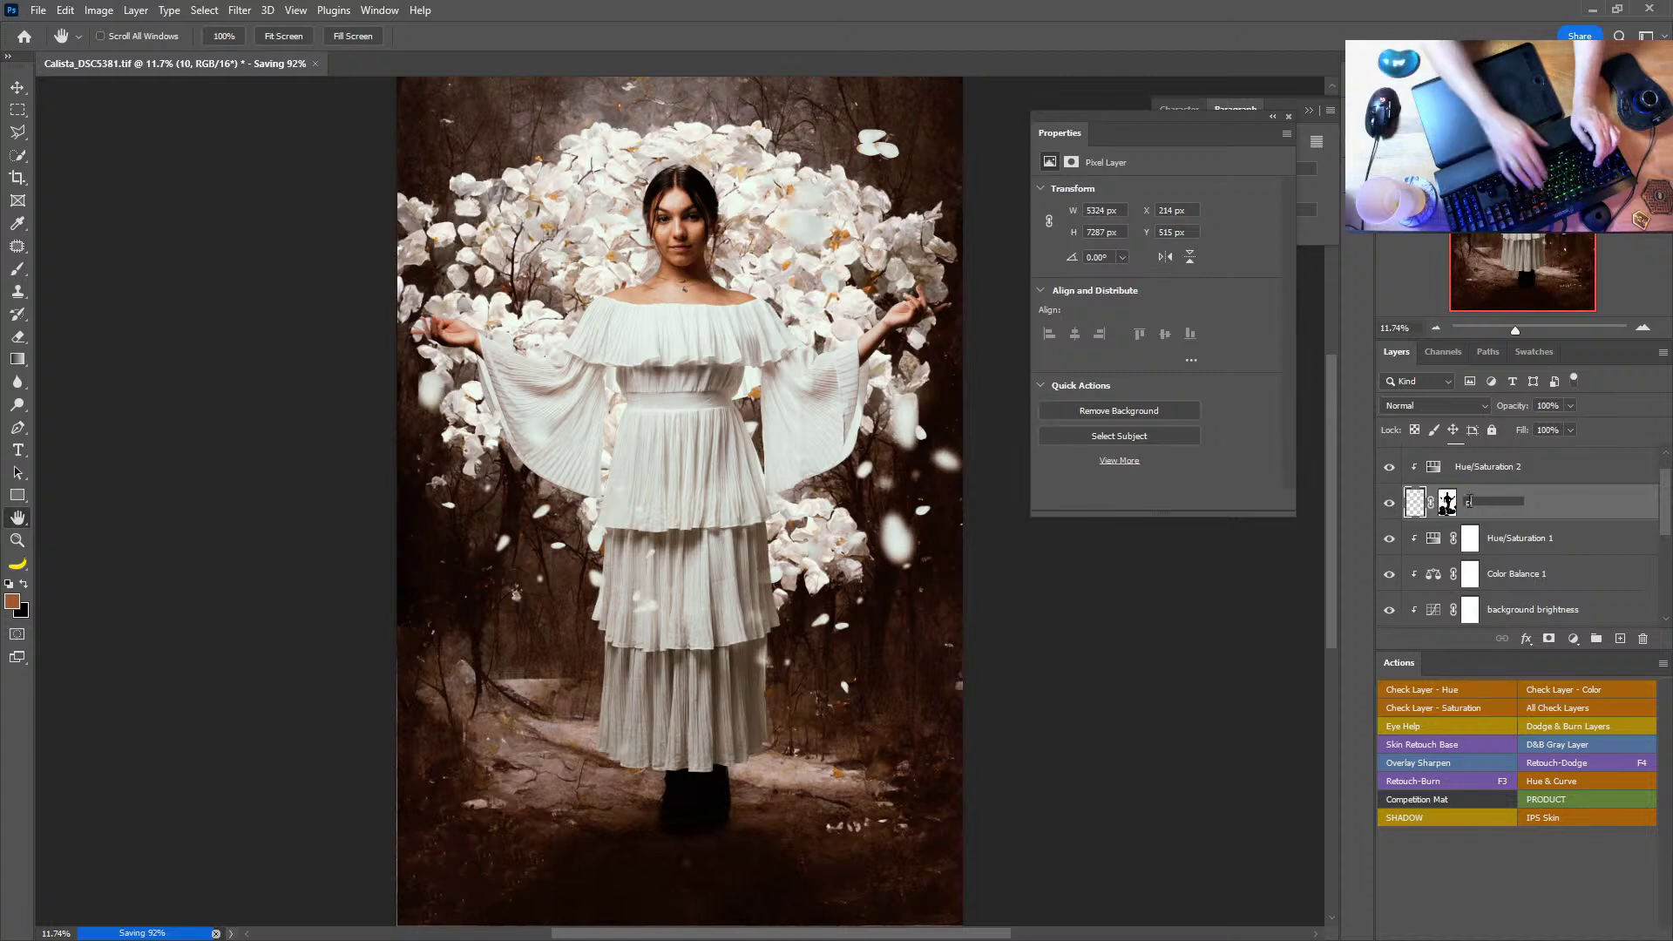
pyautogui.write('etals')
pyautogui.press('Return')
# Step: Delete the redundant Layer 0 from the base of the layer stack
pyautogui.scroll(1, 1468, 503)
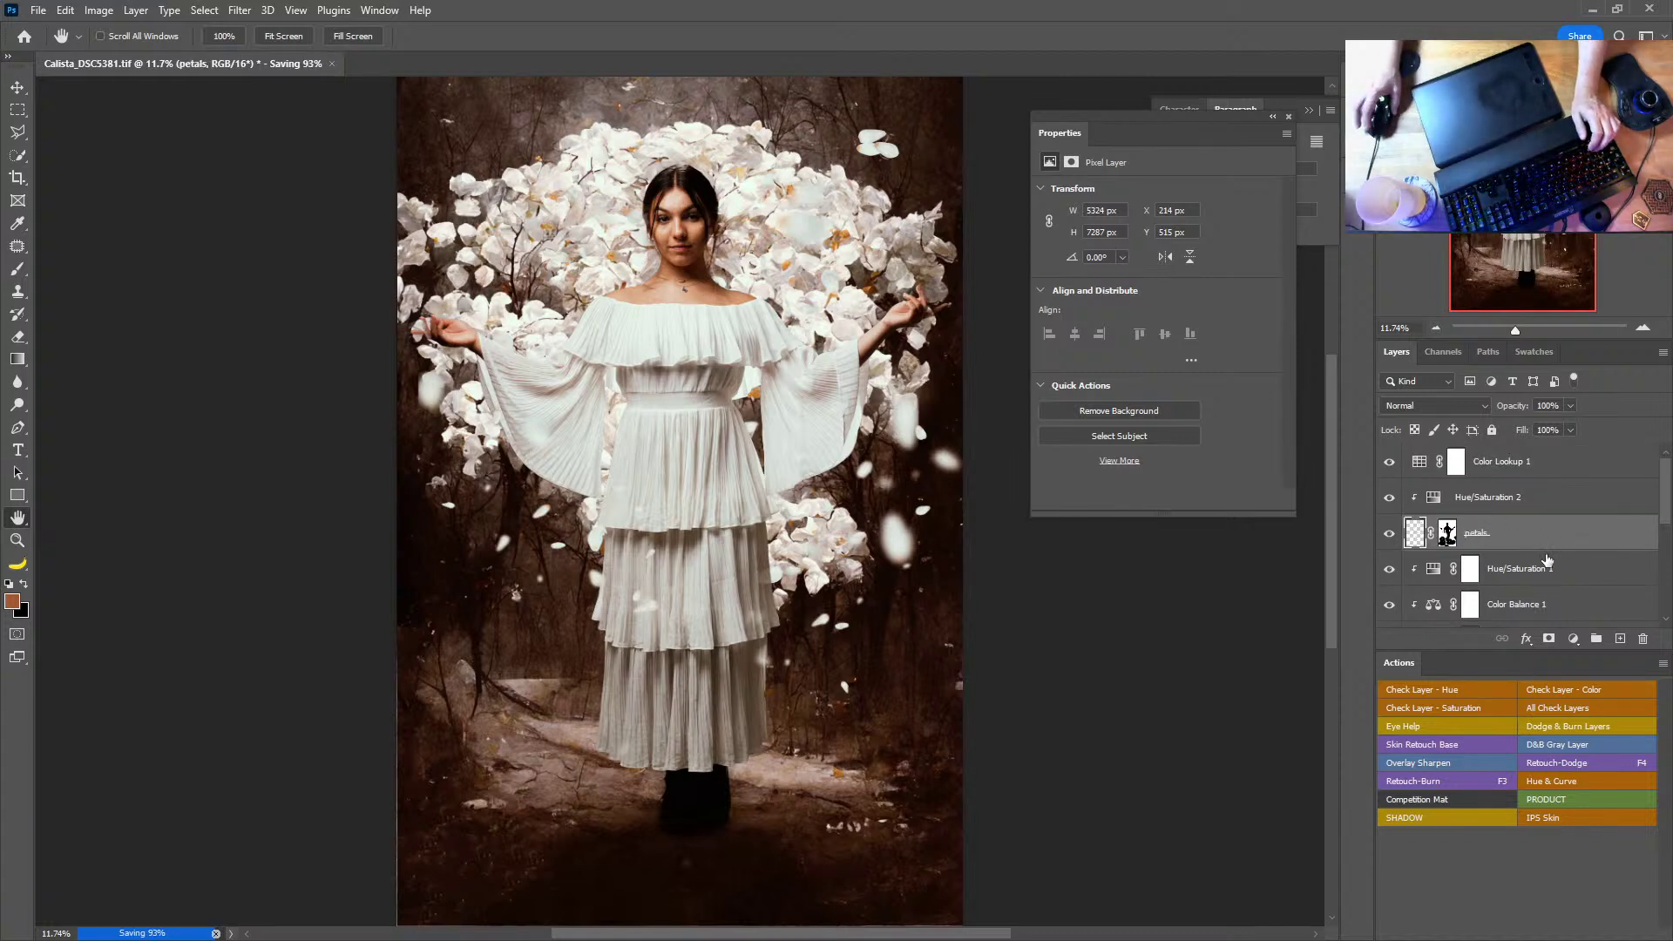
pyautogui.scroll(-5, 1546, 559)
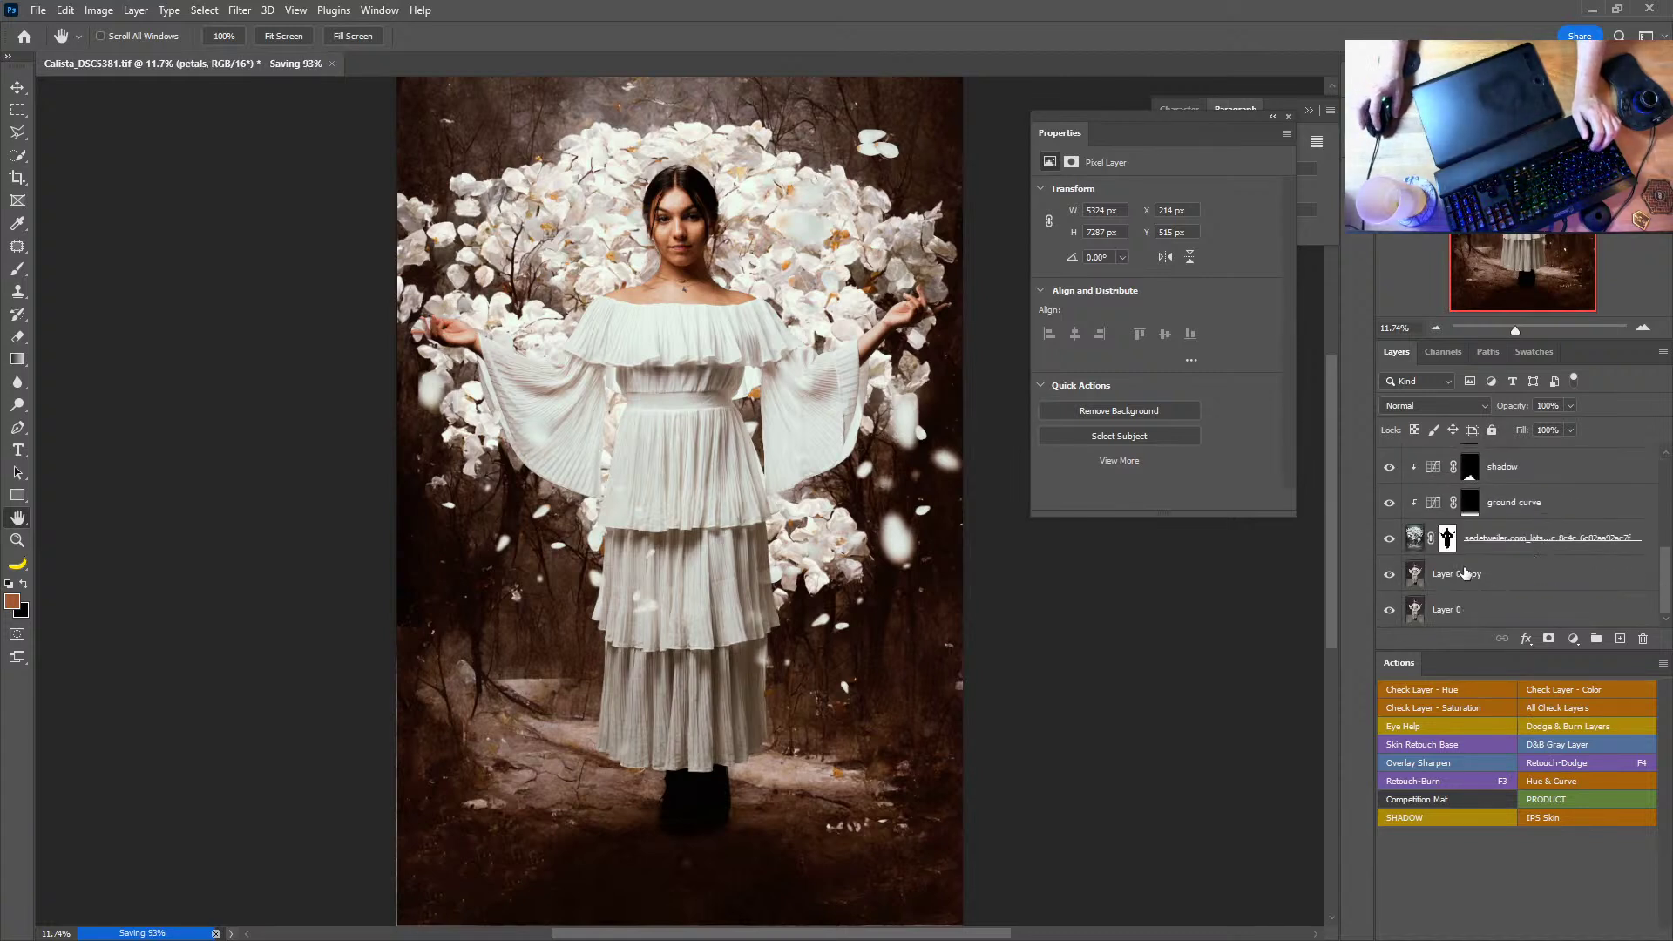
pyautogui.click(1481, 609)
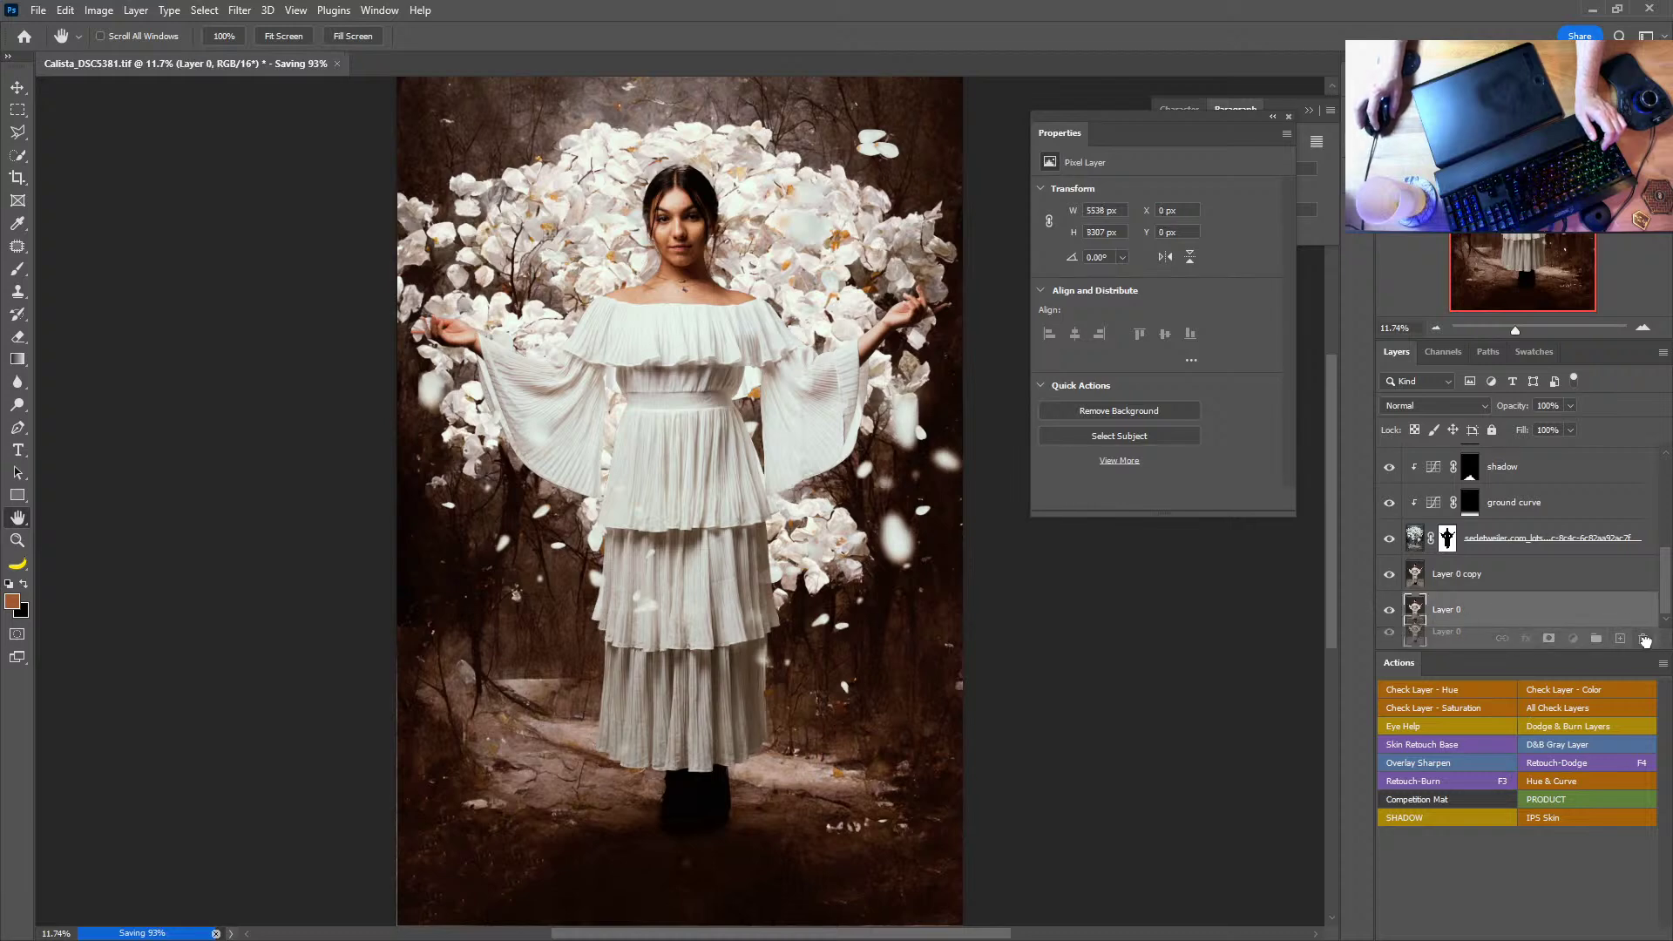
pyautogui.scroll(1, 1429, 592)
# Step: Compare the original studio portrait on Layer 0 copy with the finished composite by repeatedly isolating that layer
pyautogui.click(1415, 610)
pyautogui.keyDown('alt'); pyautogui.click(1389, 611); pyautogui.keyUp('alt')
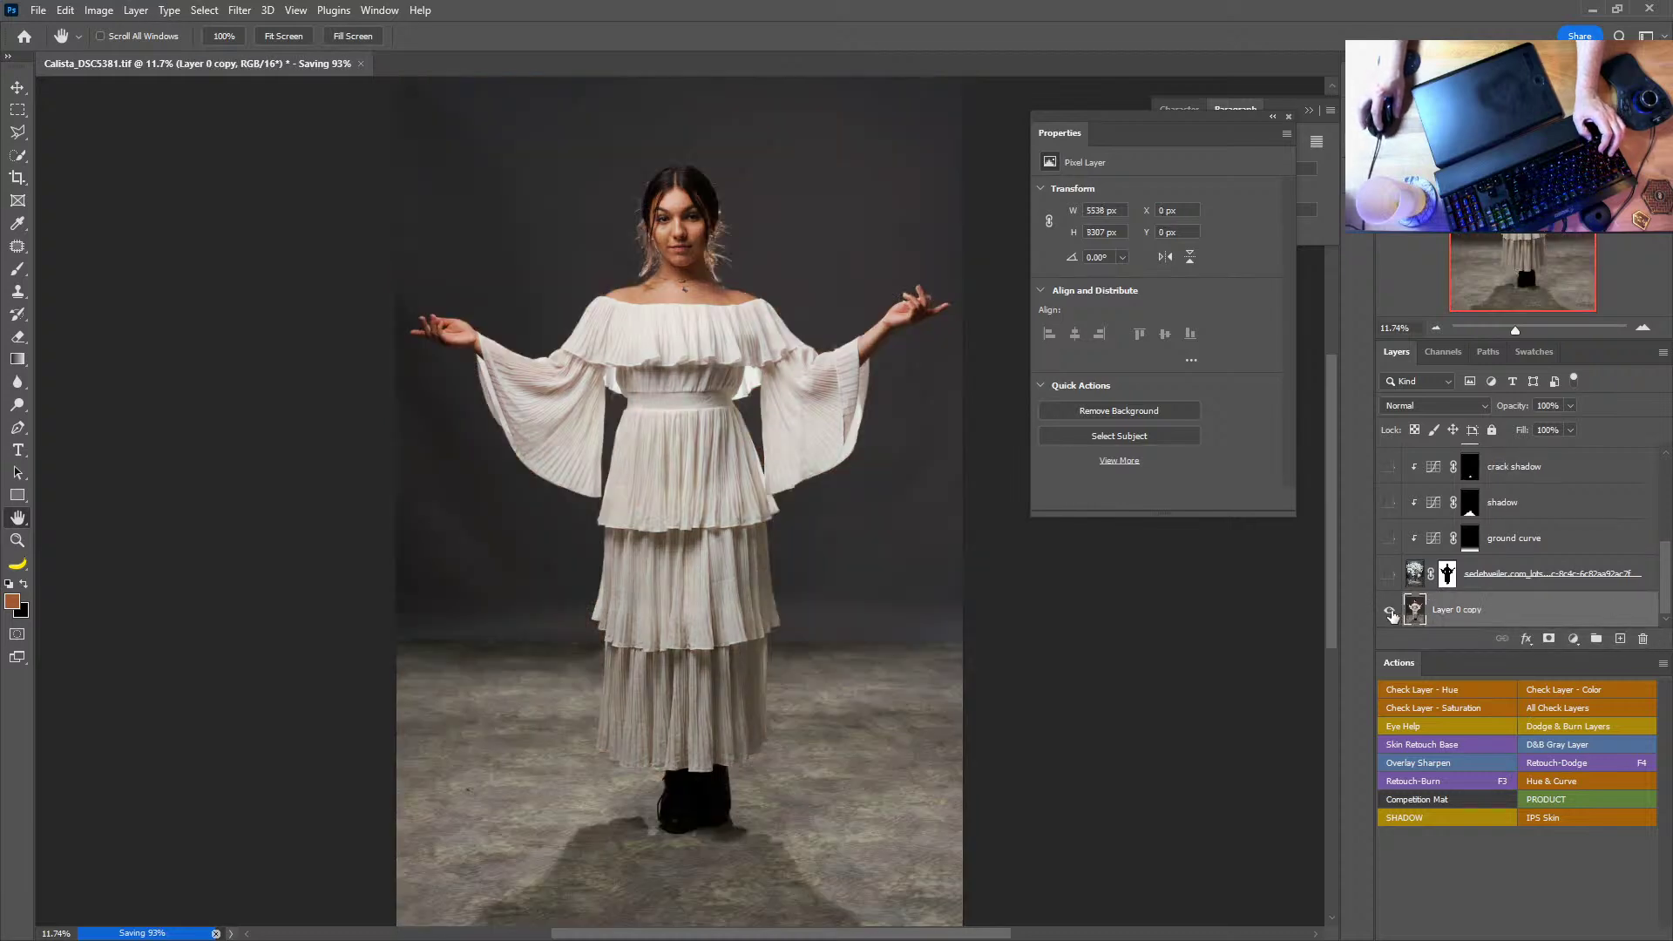
pyautogui.keyDown('alt'); pyautogui.click(1391, 610); pyautogui.keyUp('alt')
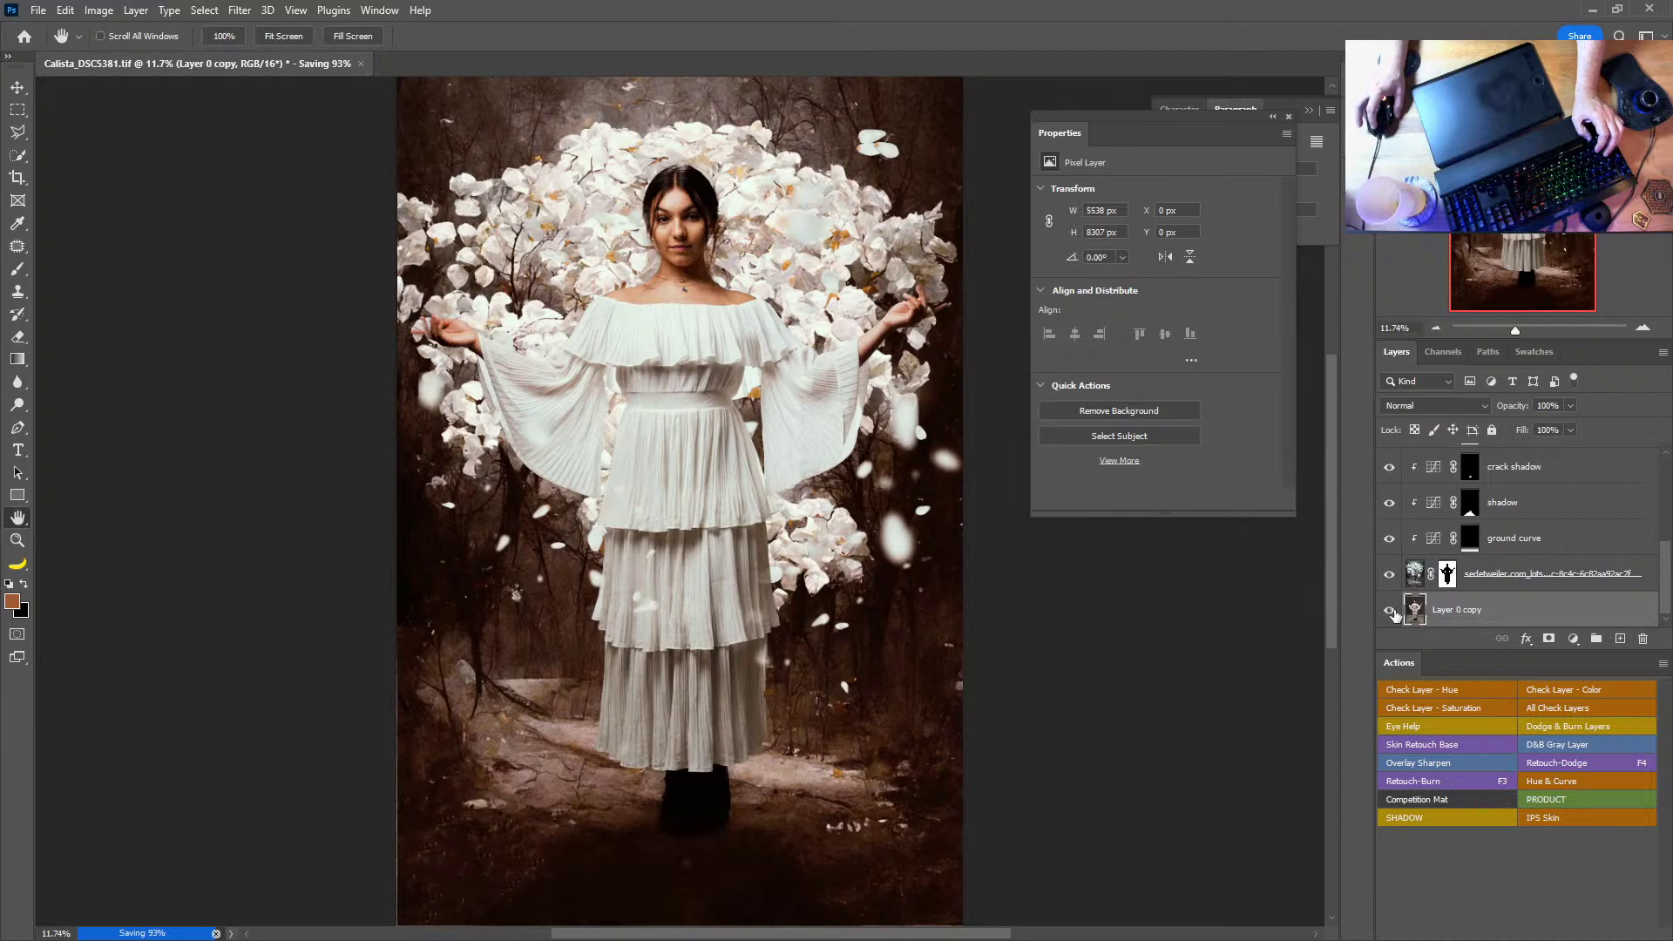
pyautogui.keyDown('alt'); pyautogui.click(1390, 611); pyautogui.keyUp('alt')
pyautogui.keyDown('alt'); pyautogui.click(1390, 610); pyautogui.keyUp('alt')
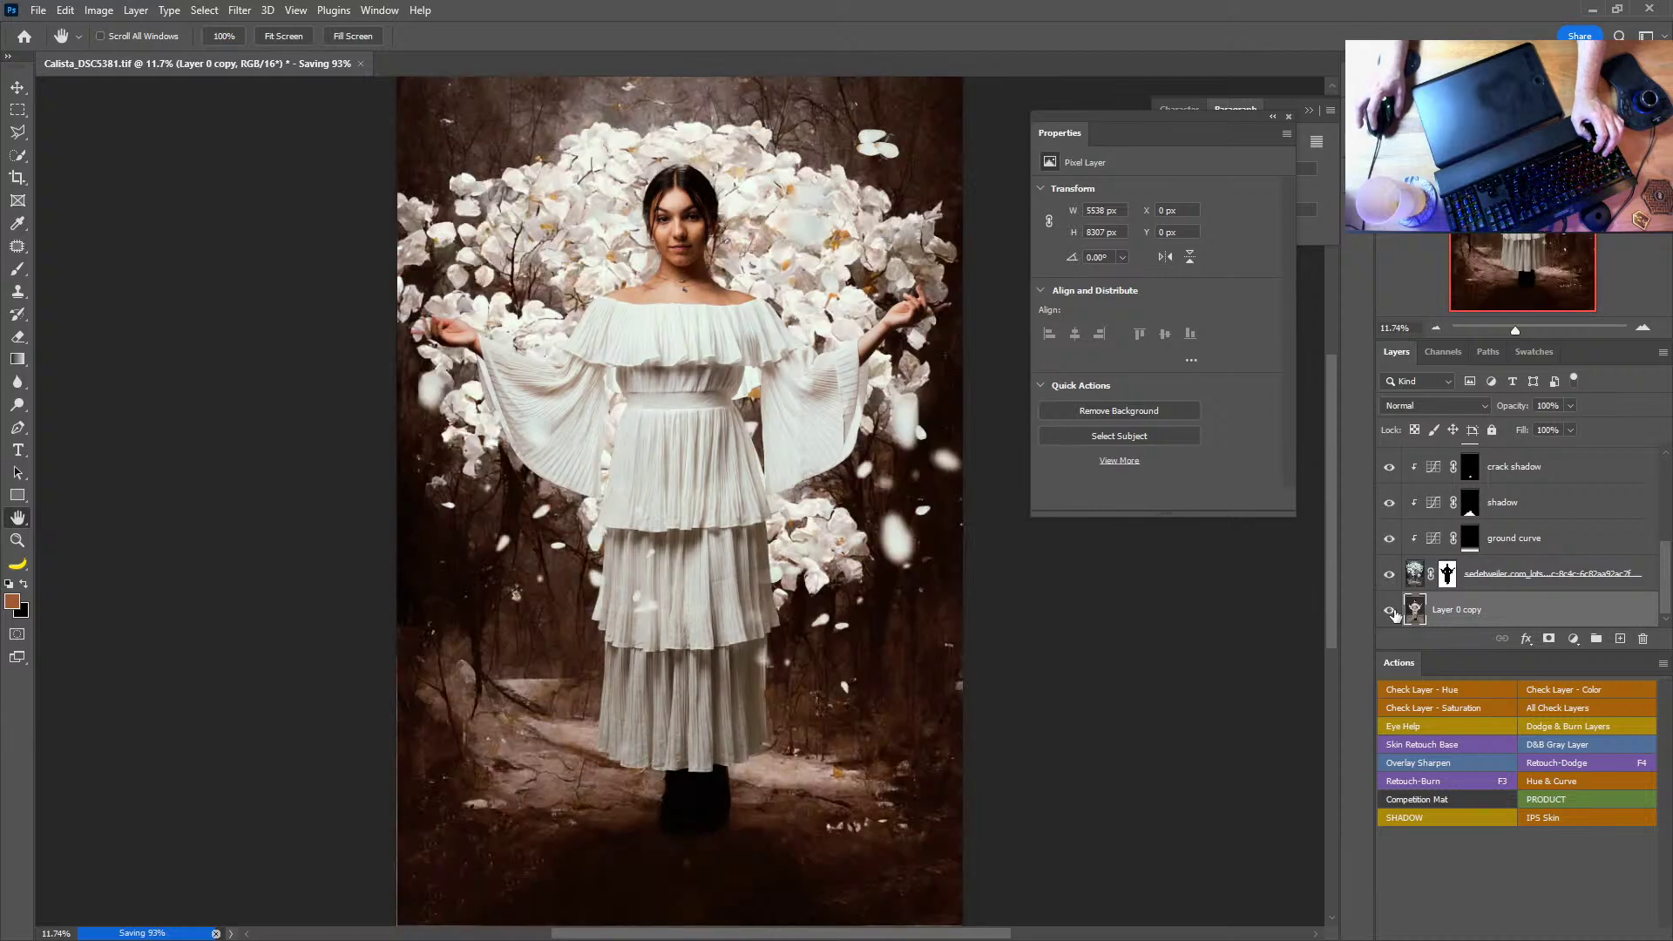
pyautogui.keyDown('alt'); pyautogui.click(1391, 611); pyautogui.keyUp('alt')
pyautogui.keyDown('alt'); pyautogui.click(1391, 611); pyautogui.keyUp('alt')
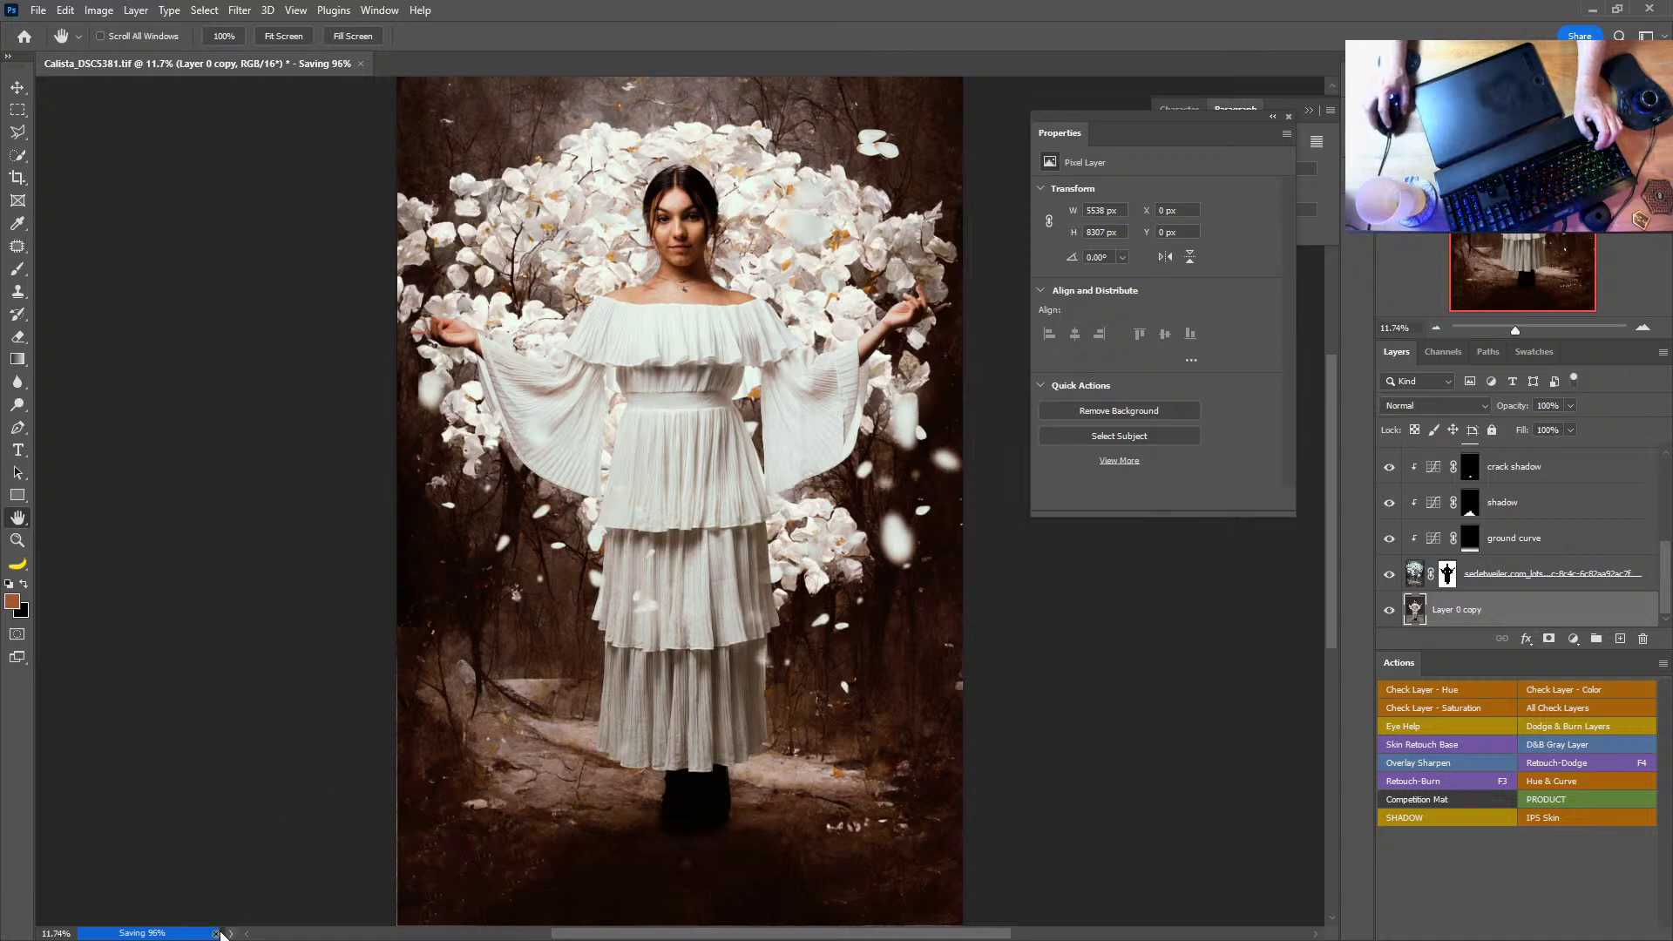
# Step: Save the layered composite and switch to Capture One's thumbnail browser to see it beside the other portraits
pyautogui.hotkey('ctrl', 's')
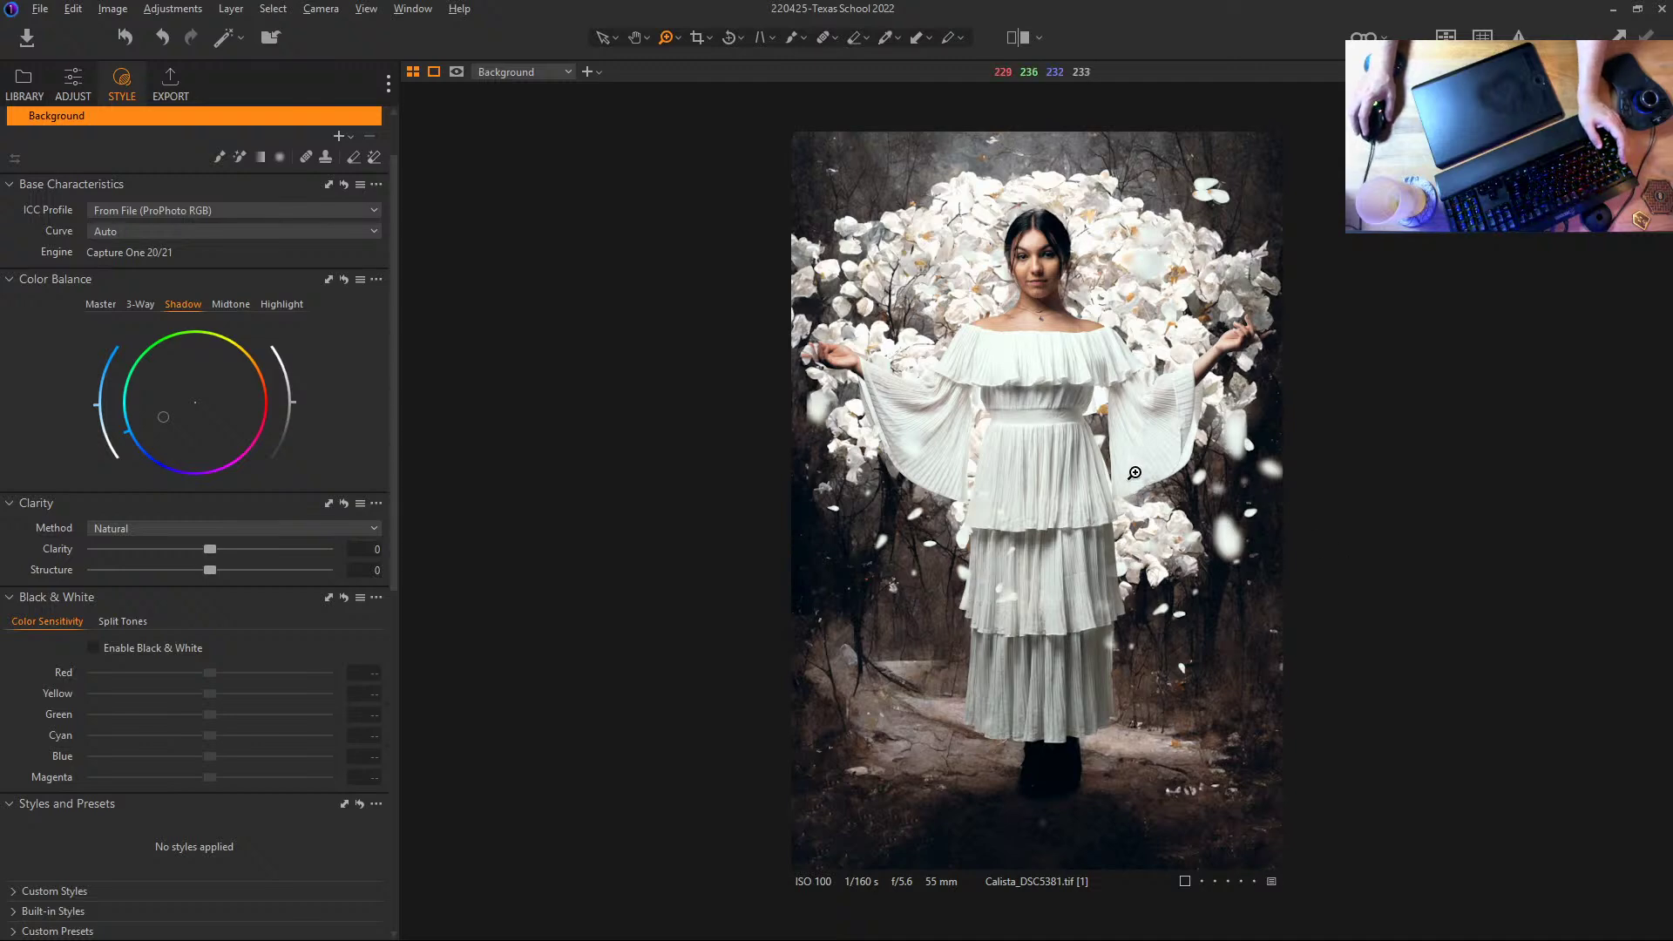
pyautogui.hotkey('ctrl', 'alt', 'v')
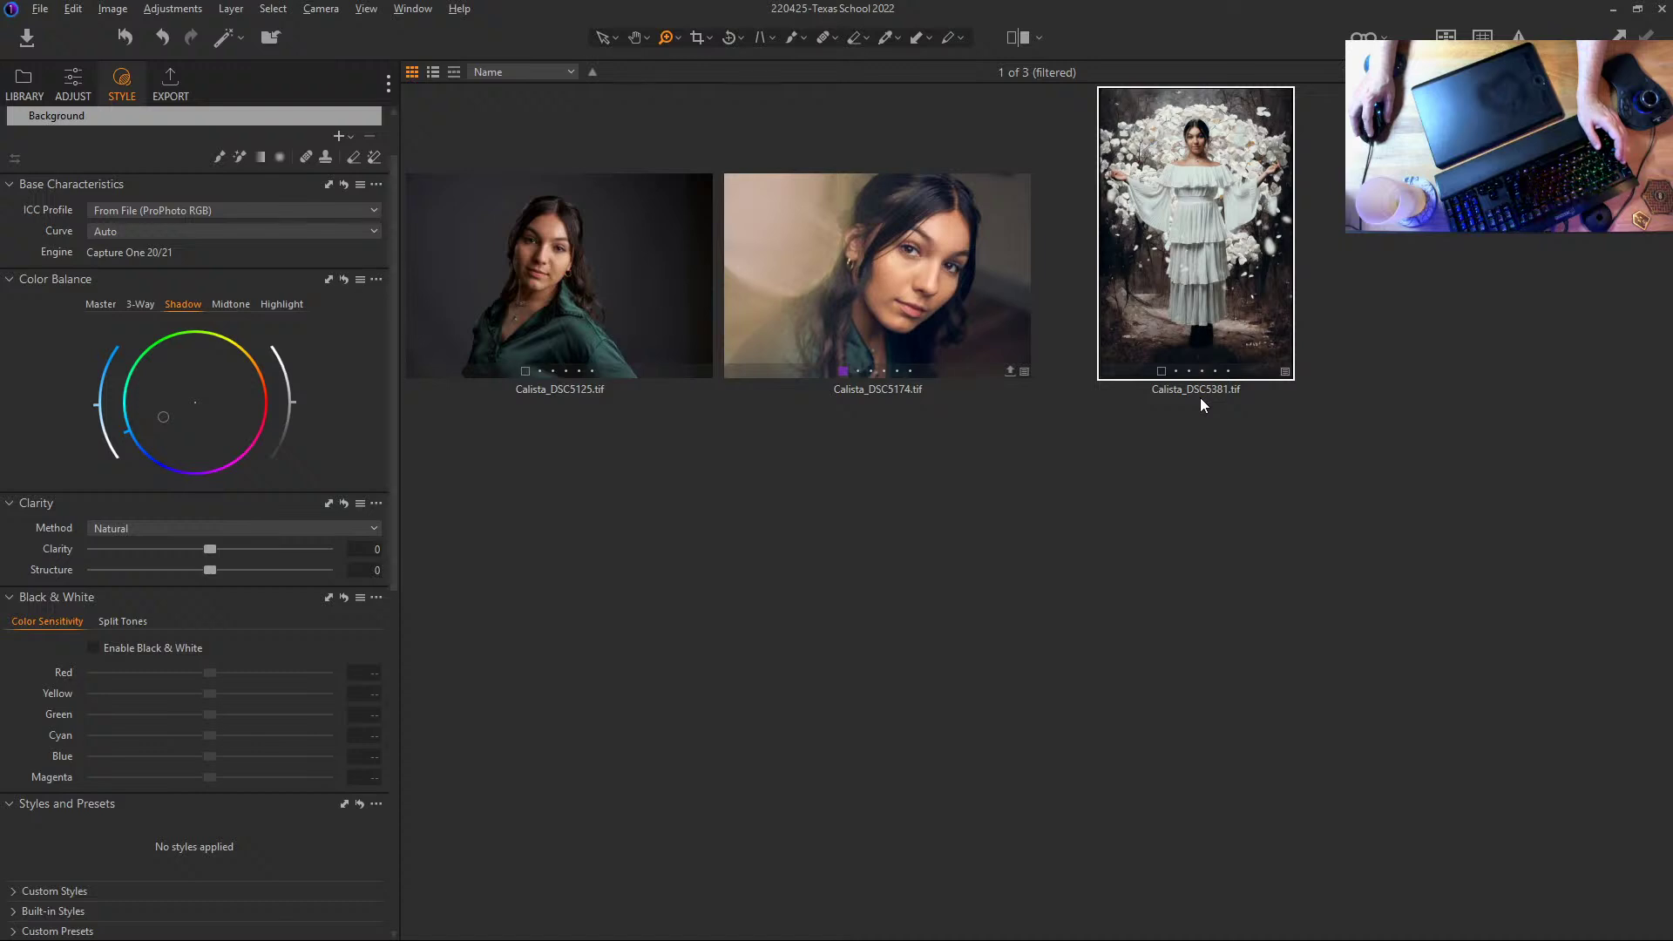
# Step: View the DSC5381 composite enlarged, and search the All Images session album for 5381
pyautogui.hotkey('ctrl', 'alt', 'v')
pyautogui.scroll(2, 24, 204)
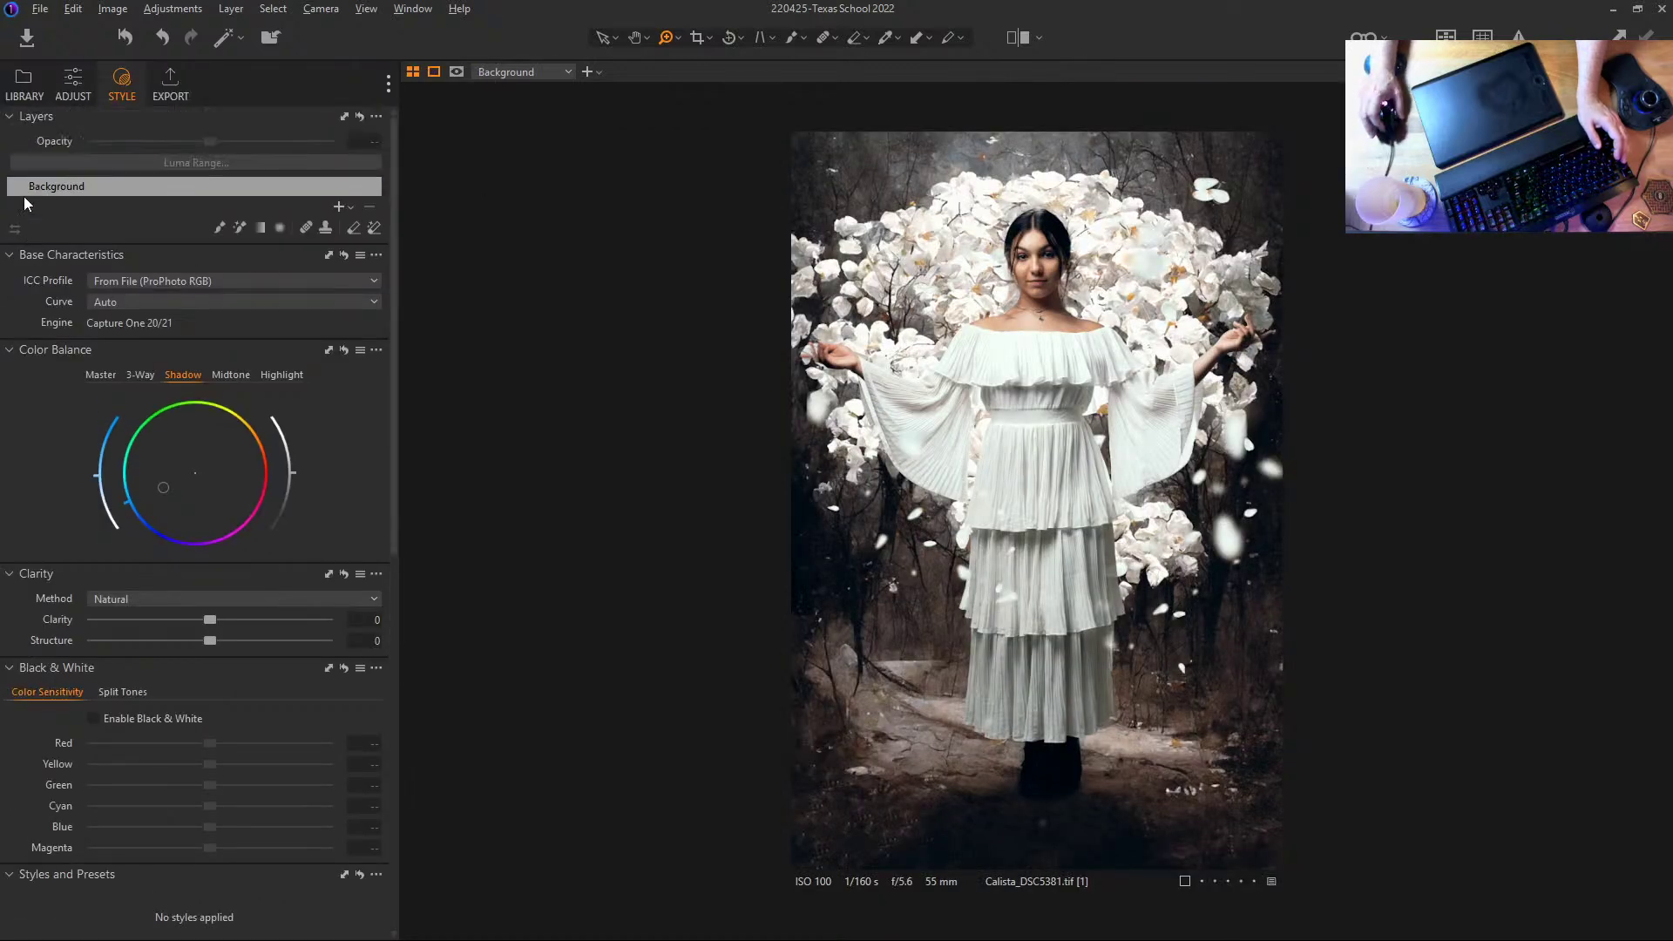
pyautogui.click(26, 94)
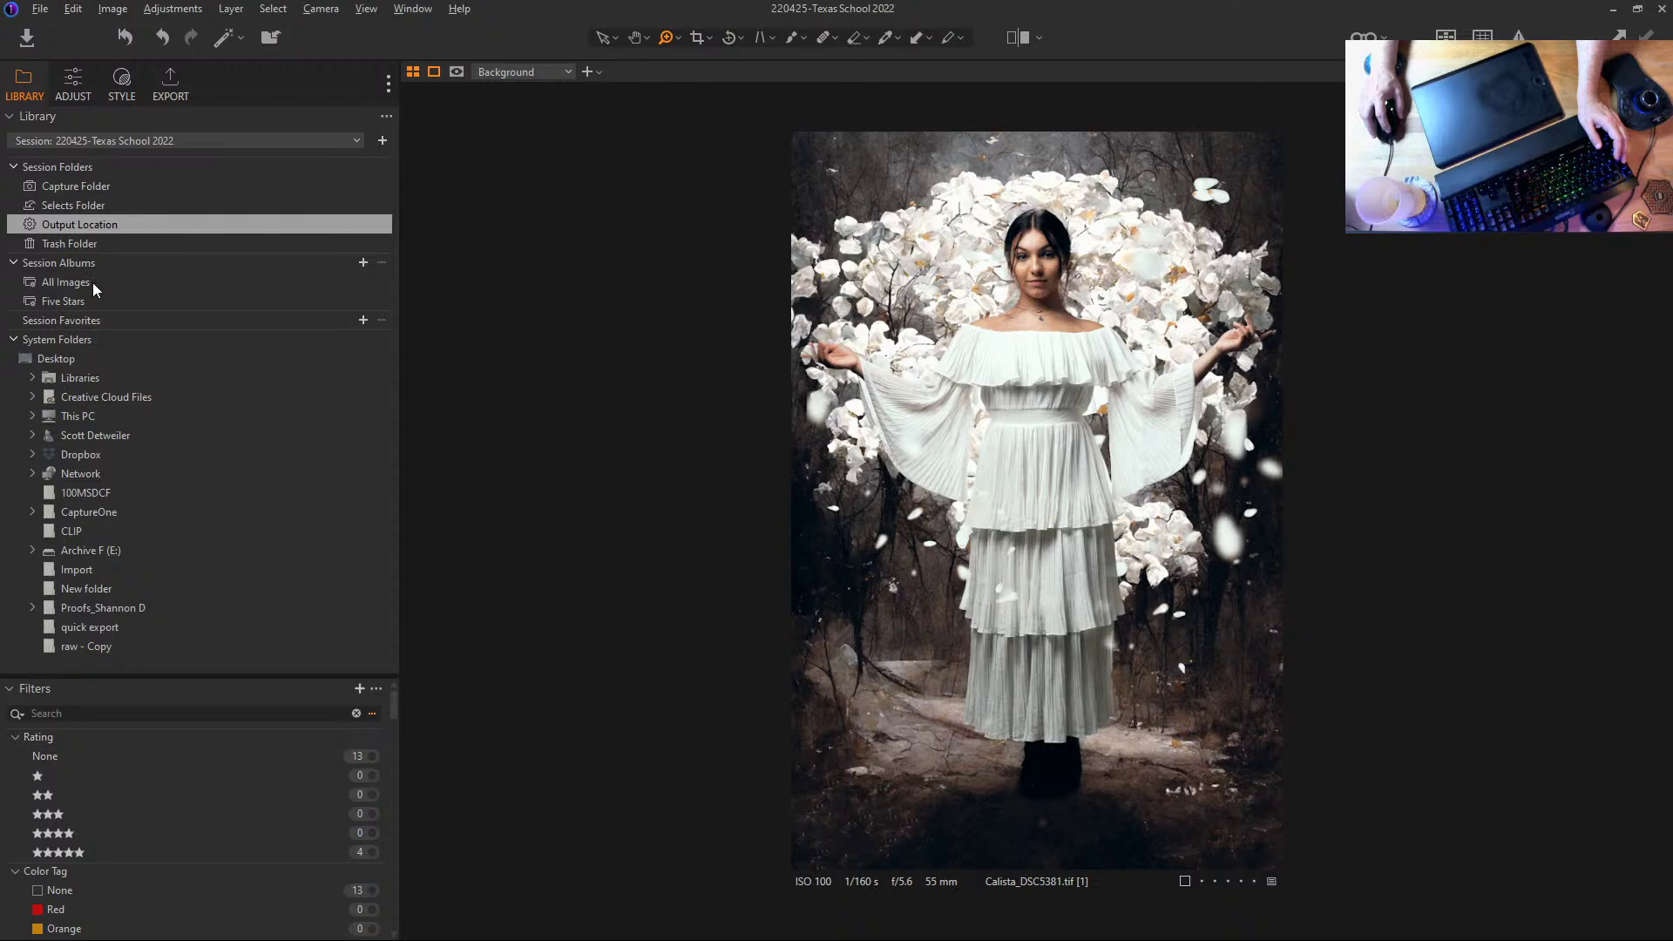
pyautogui.click(66, 282)
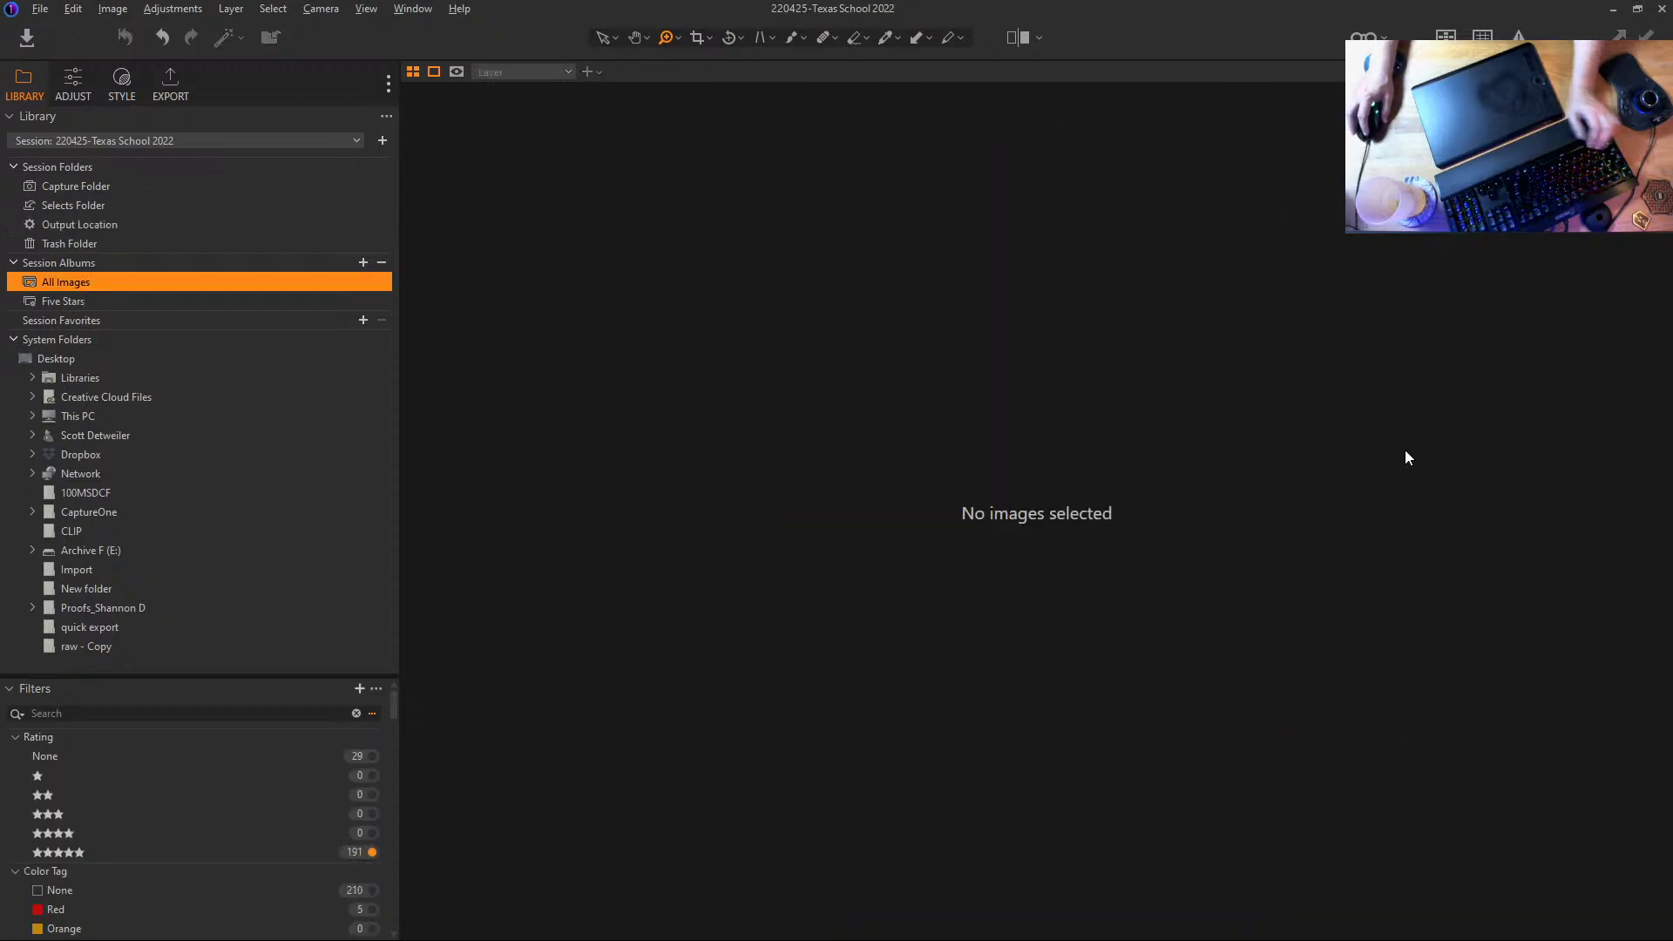
pyautogui.hotkey('ctrl', 'f')
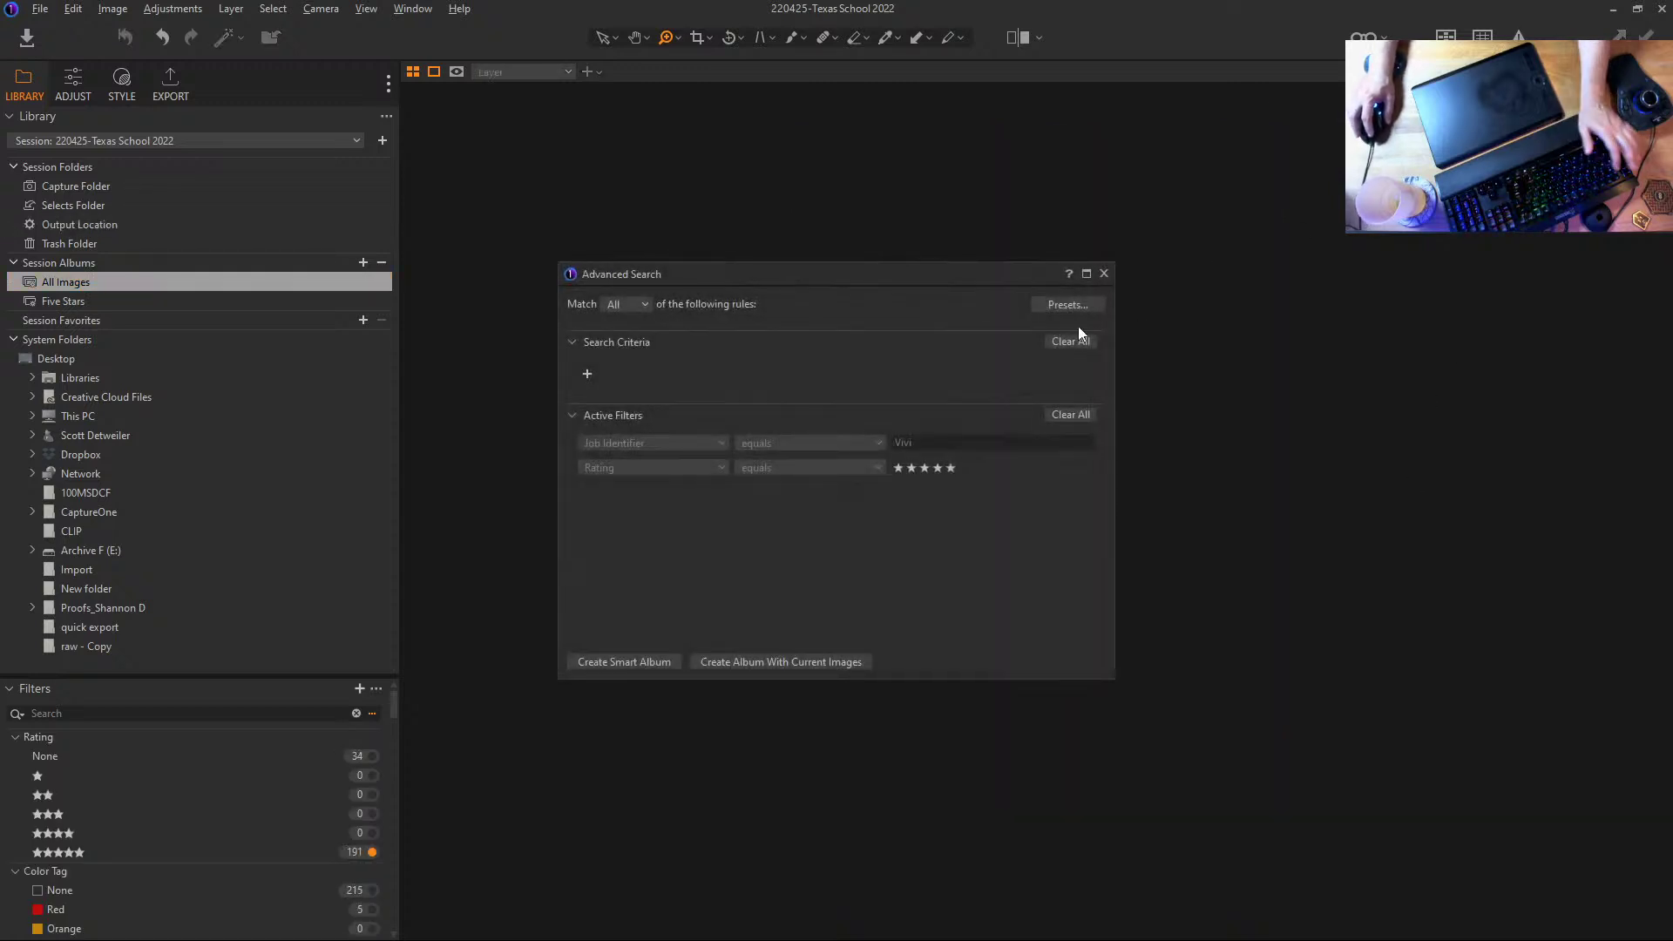
pyautogui.click(1103, 274)
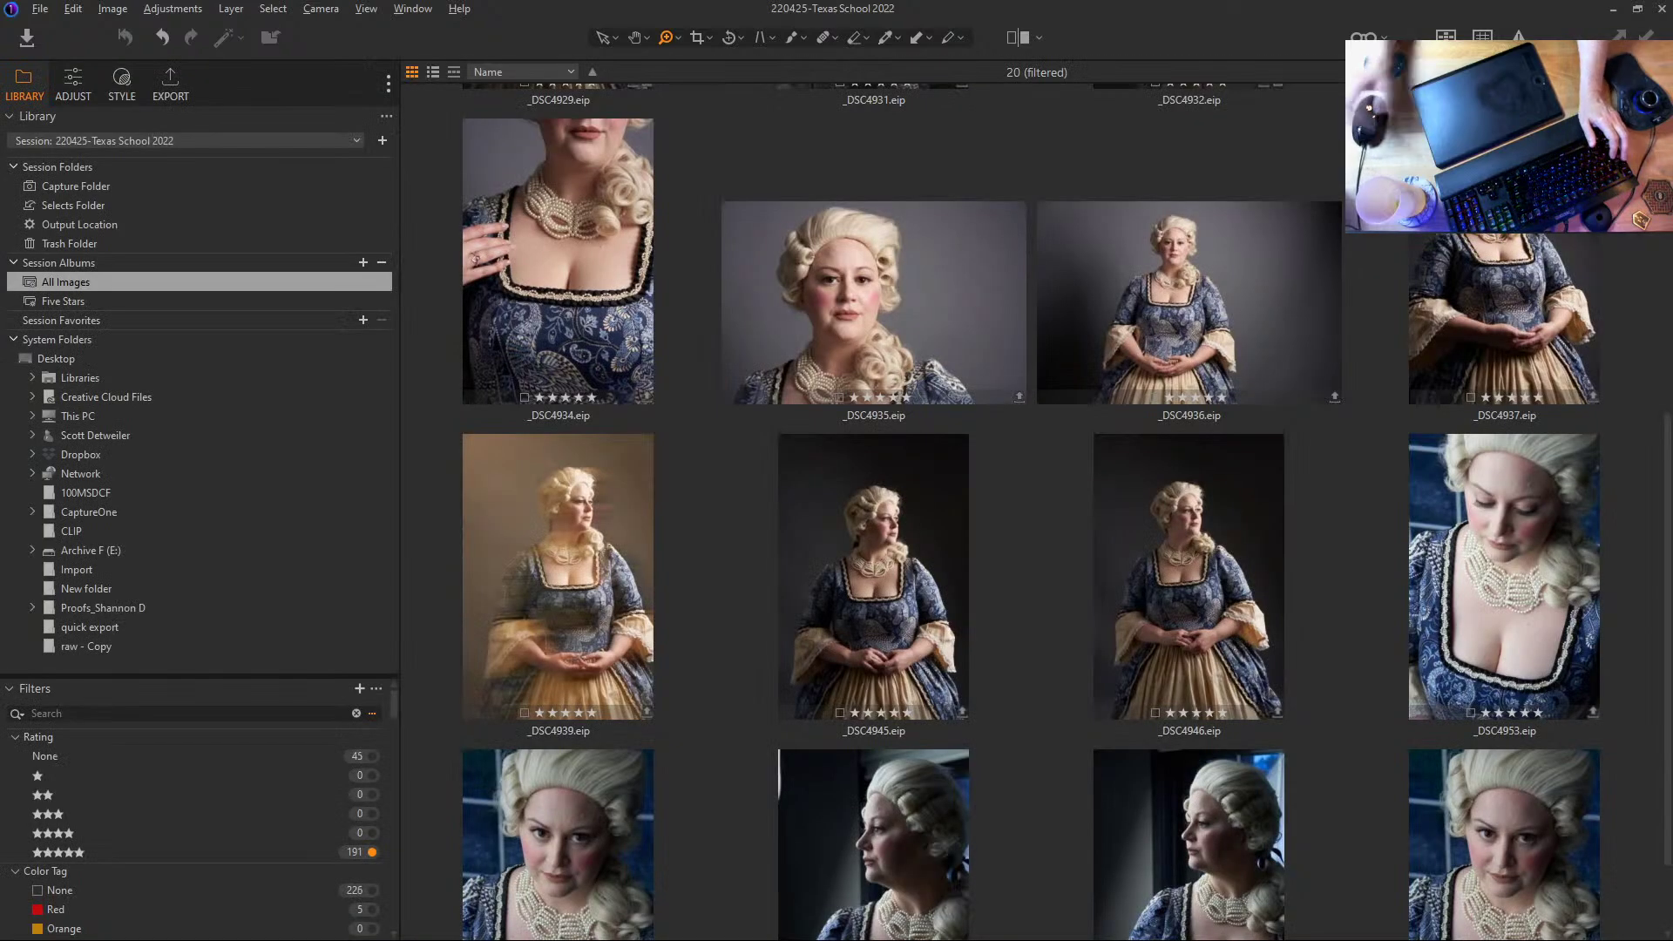
pyautogui.write('5381')
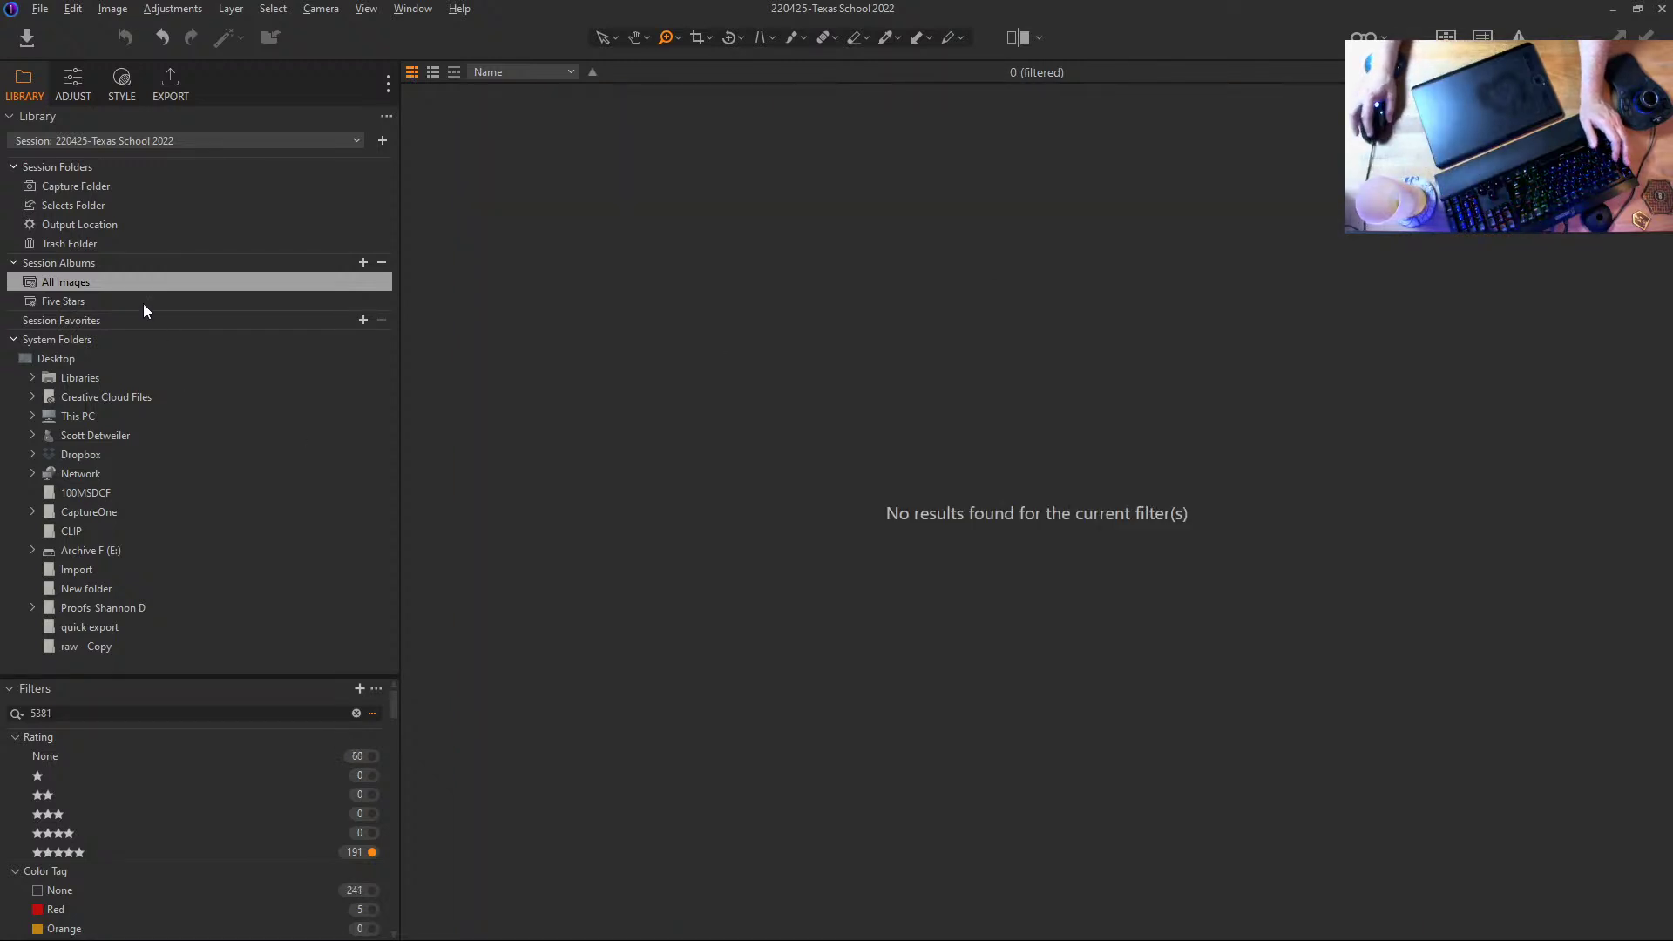
# Step: Filter the Output Location images by the portrait subject's job identifier and open the DSC5381 composite in the large viewer
pyautogui.click(87, 225)
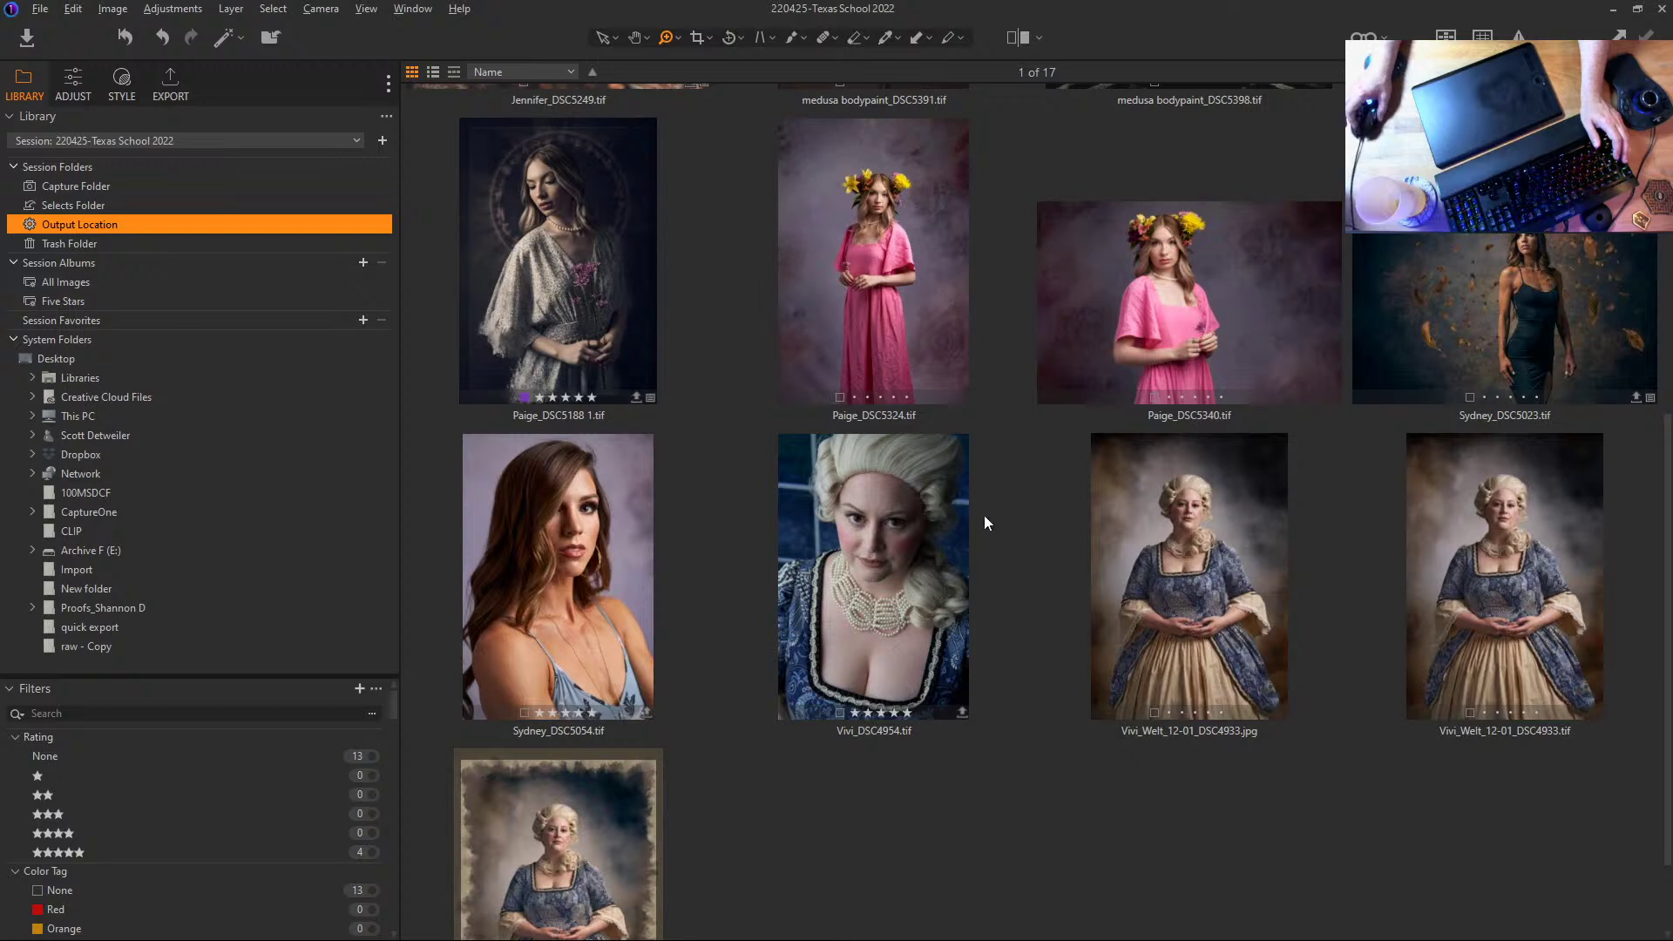
pyautogui.scroll(-5, 157, 797)
pyautogui.scroll(-3, 164, 864)
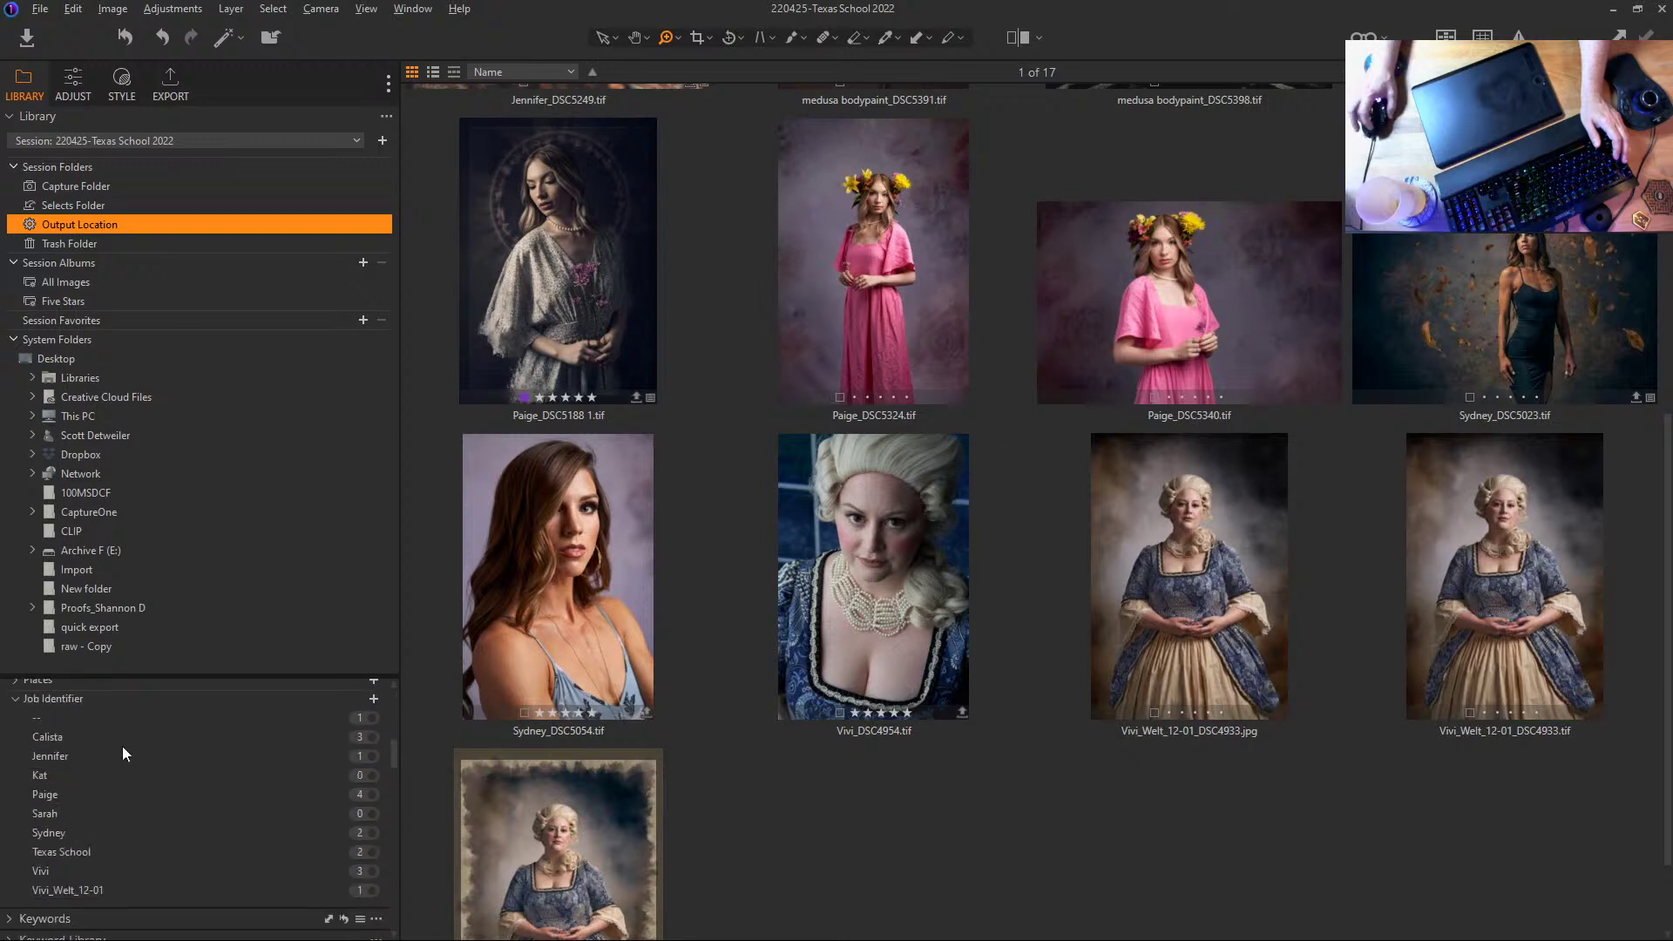
pyautogui.click(108, 732)
pyautogui.doubleClick(1177, 342)
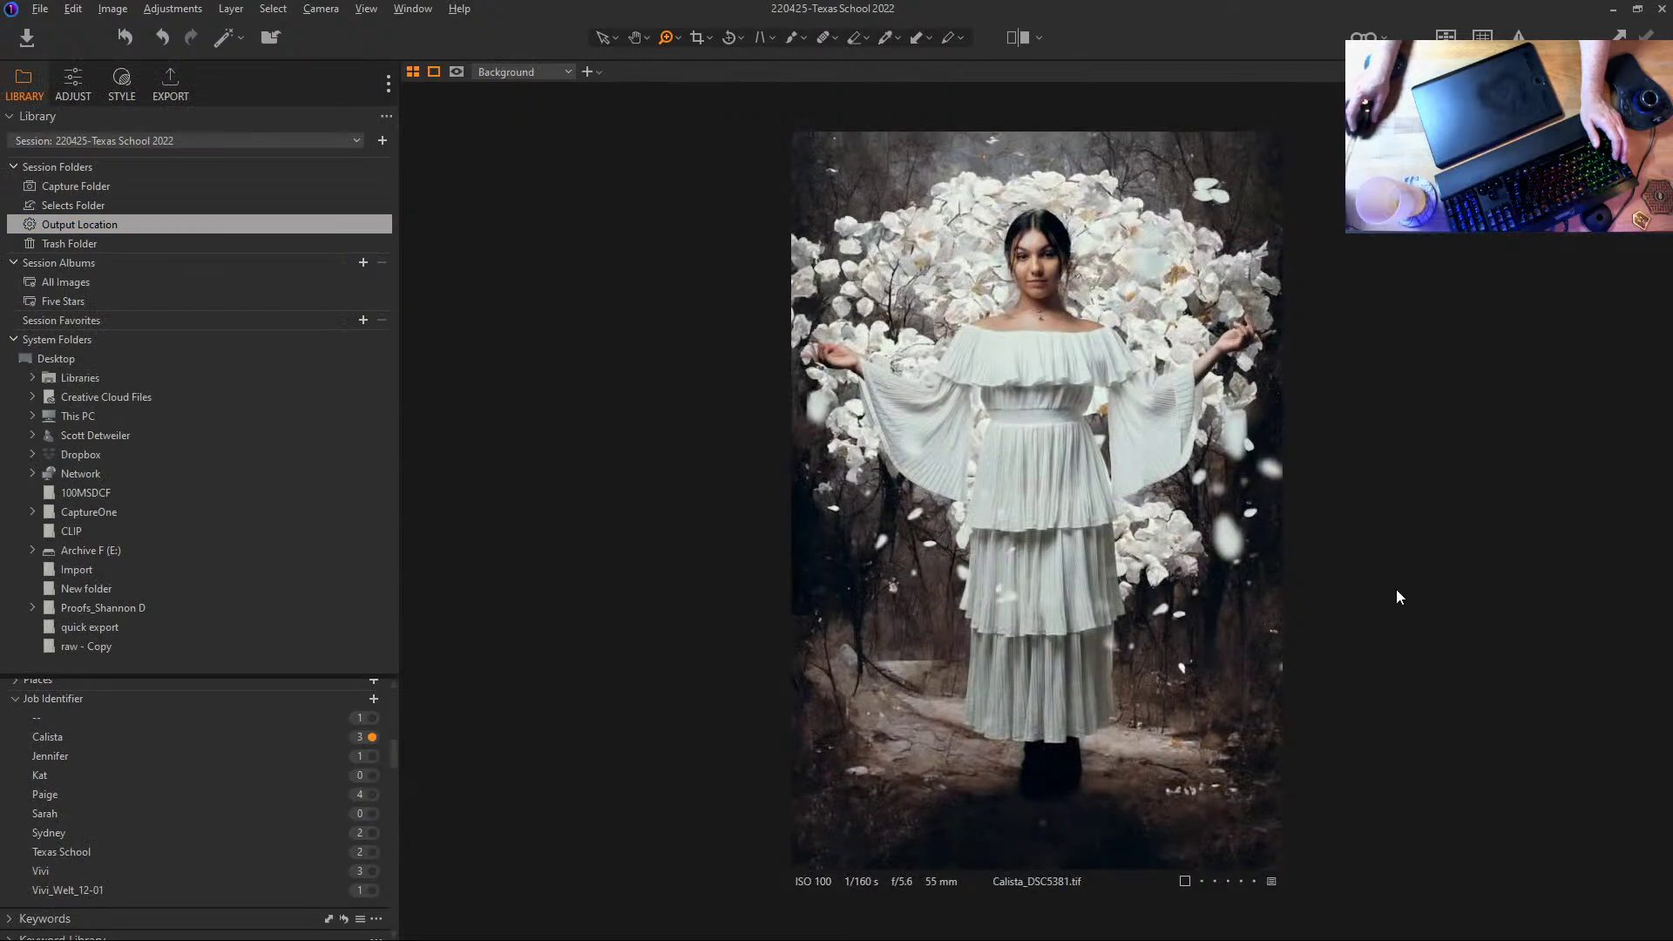